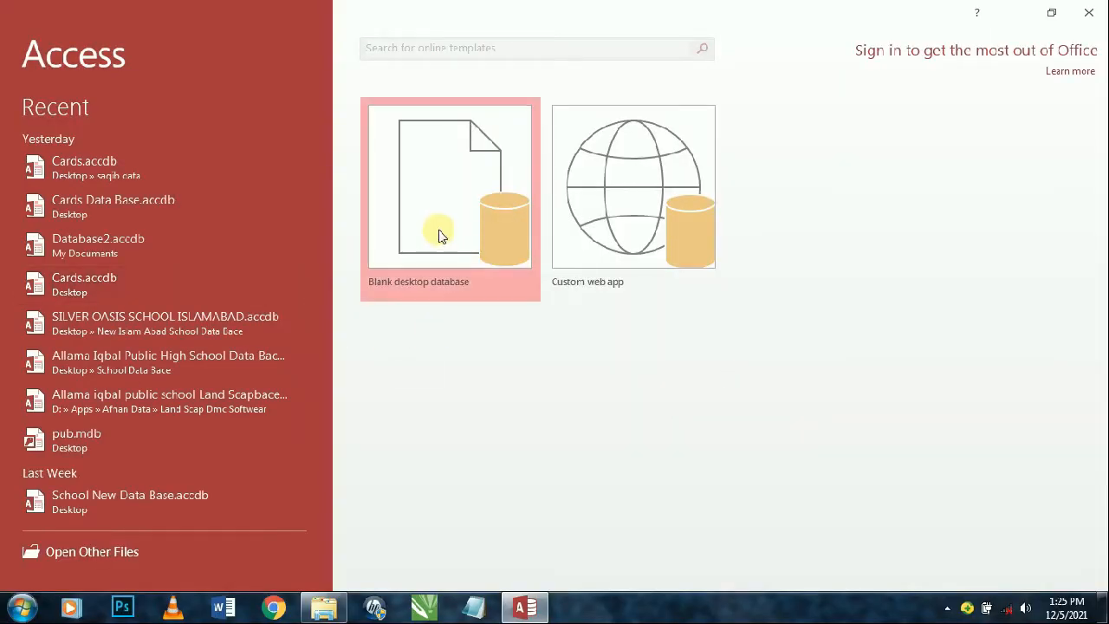
- Create a blank desktop database named Cards, choosing the Desktop as its save location
click(438, 233)
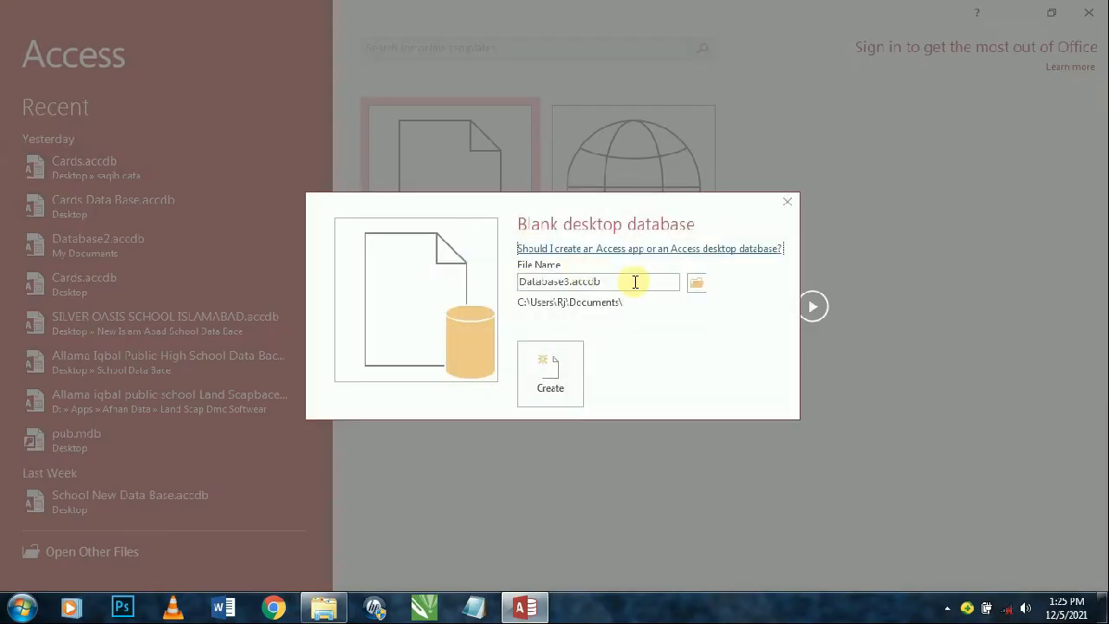
double_click(642, 281)
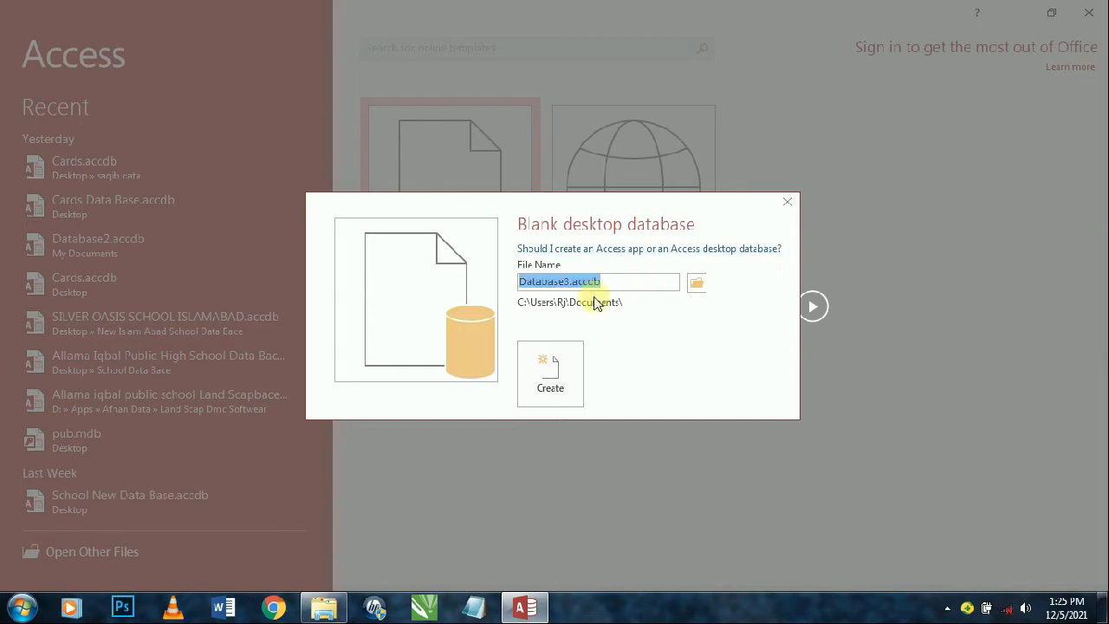
text(Ca)
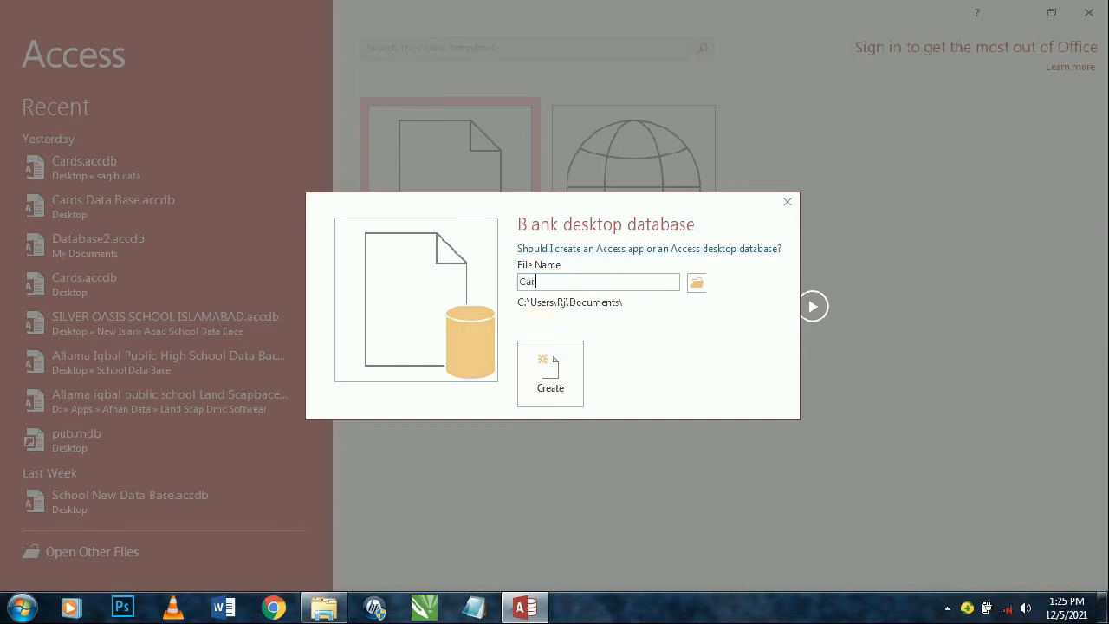
text(rds)
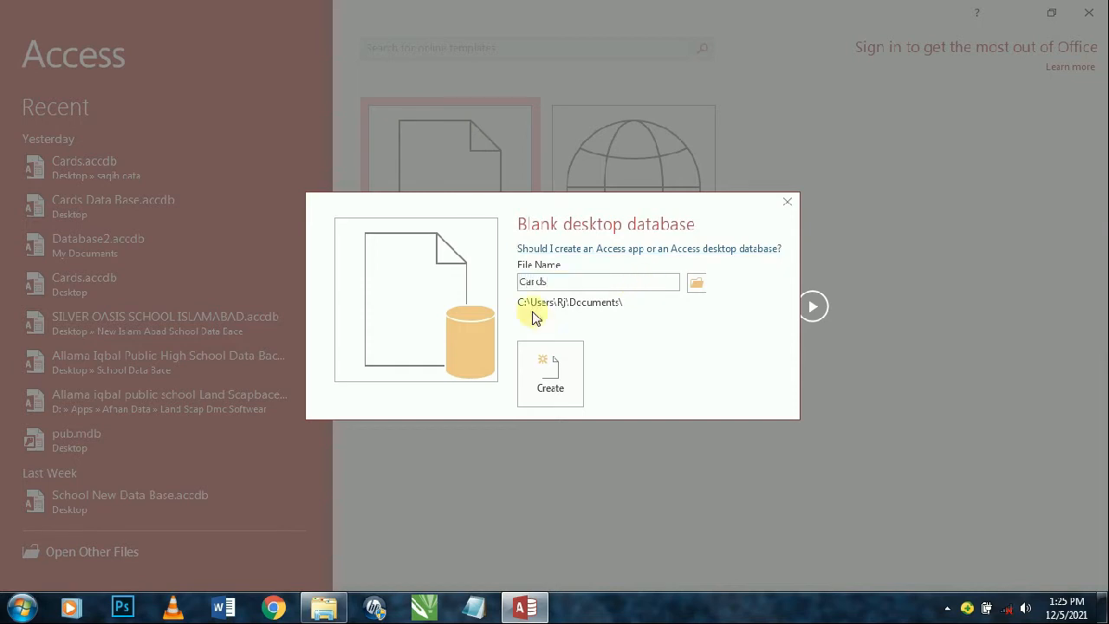
click(699, 283)
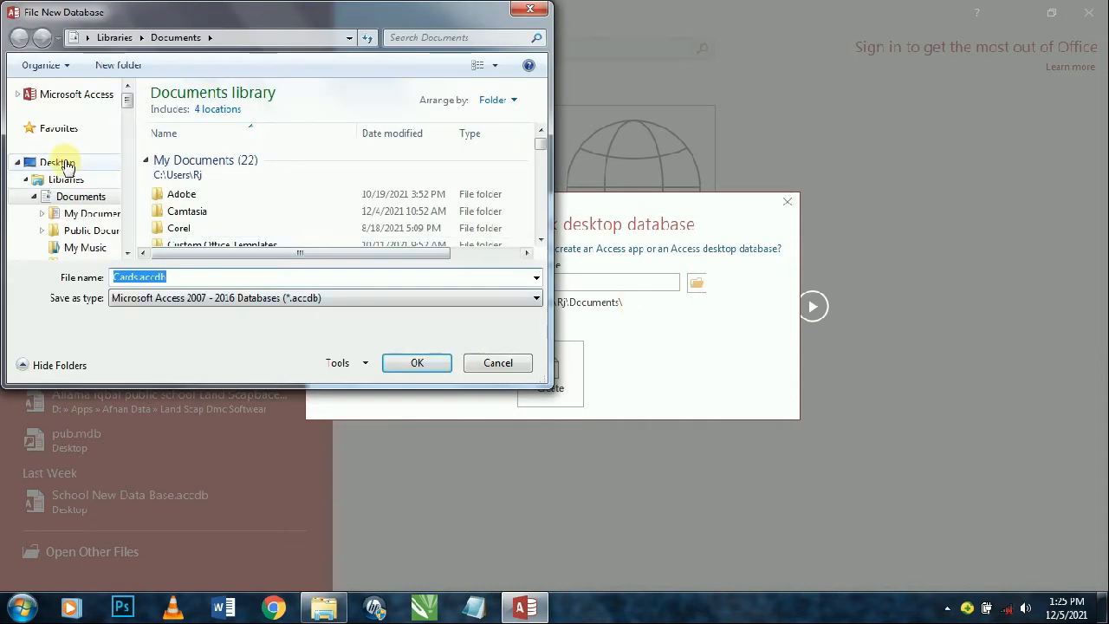
click(39, 162)
click(412, 365)
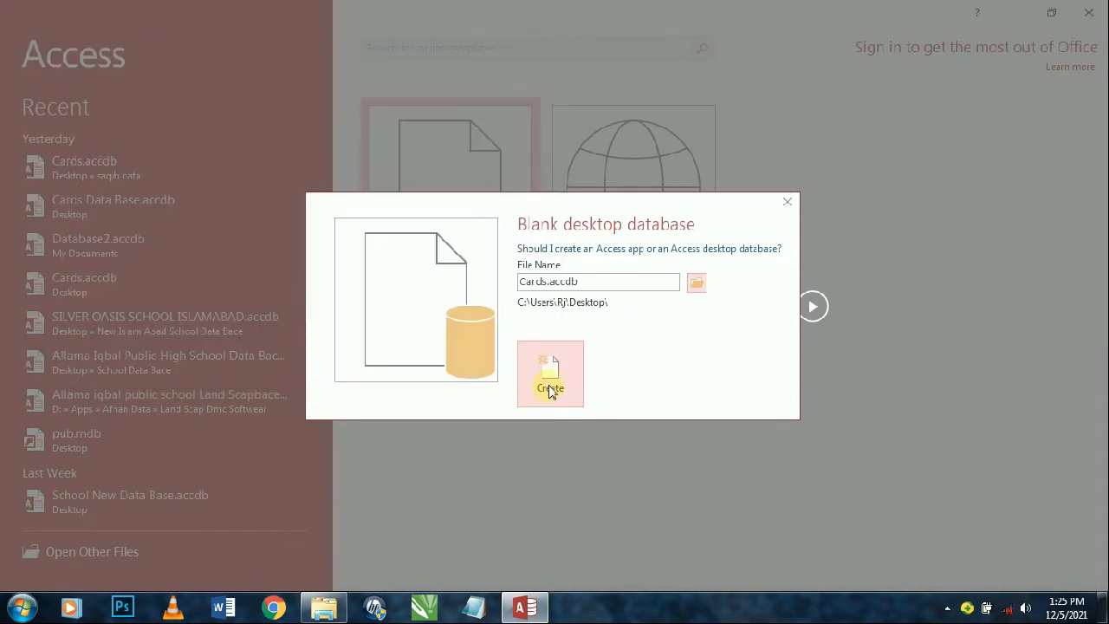
click(548, 383)
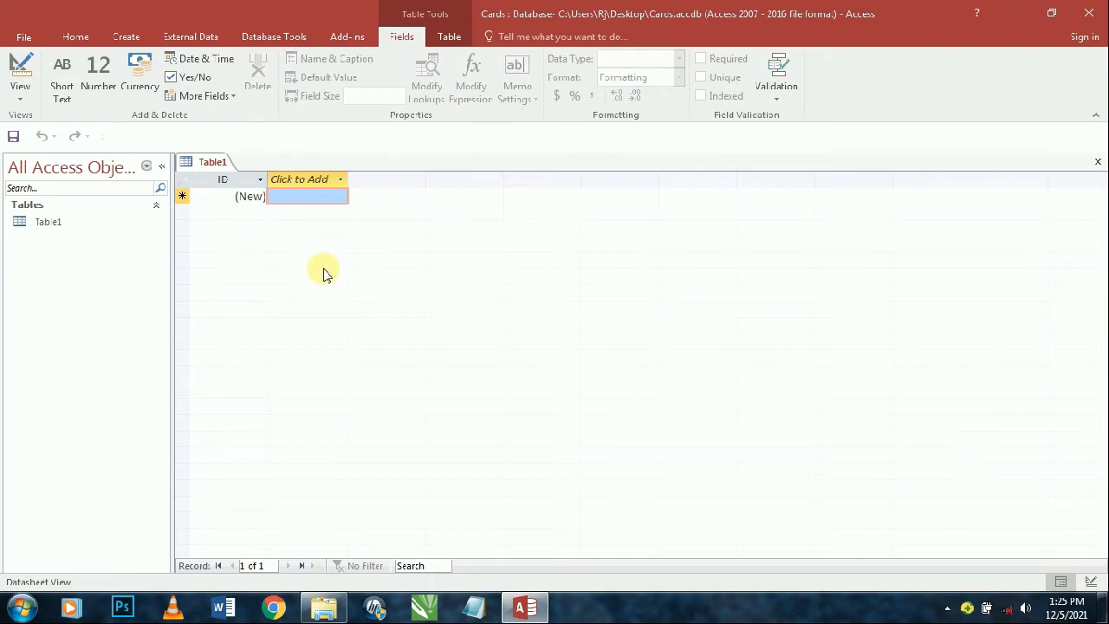
- Switch the new table to Design View, saving it as Cardtb
click(21, 72)
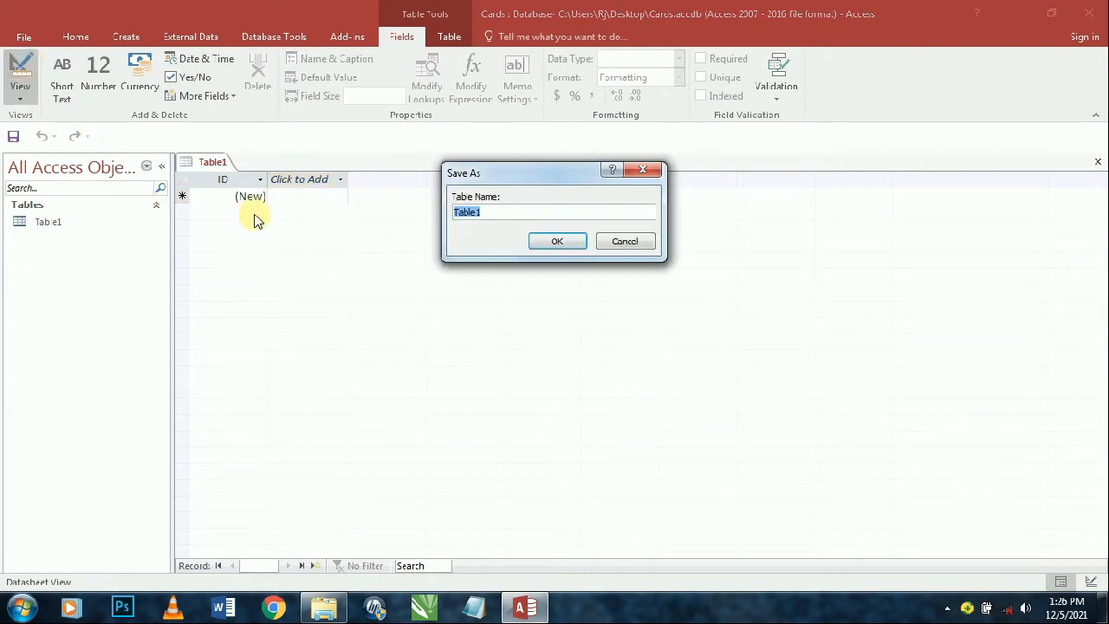
text(Cardtb)
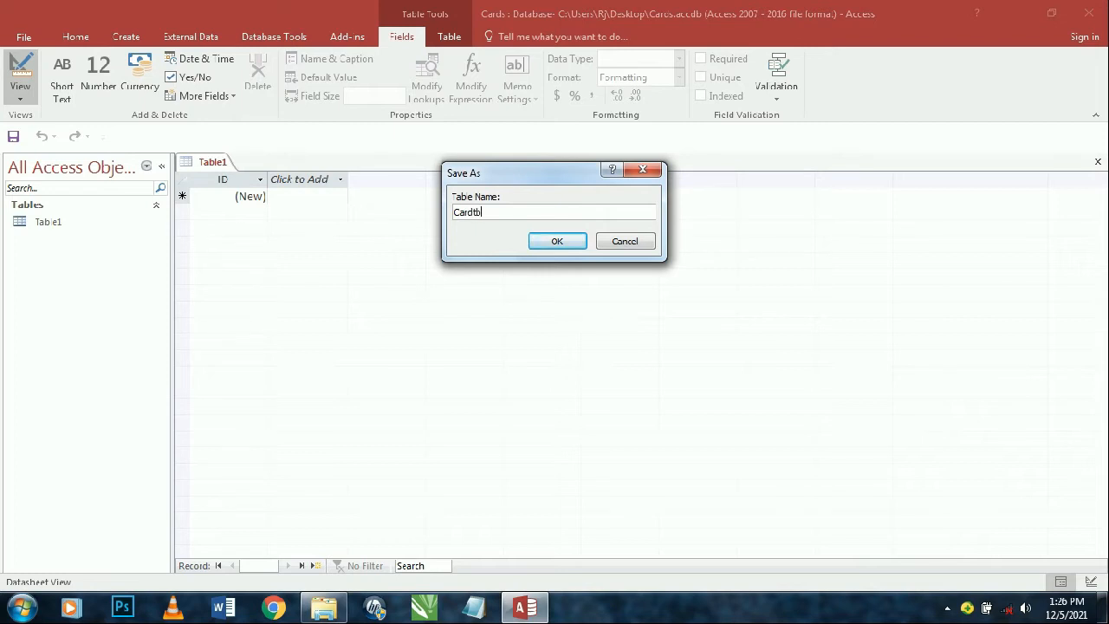
key(Return)
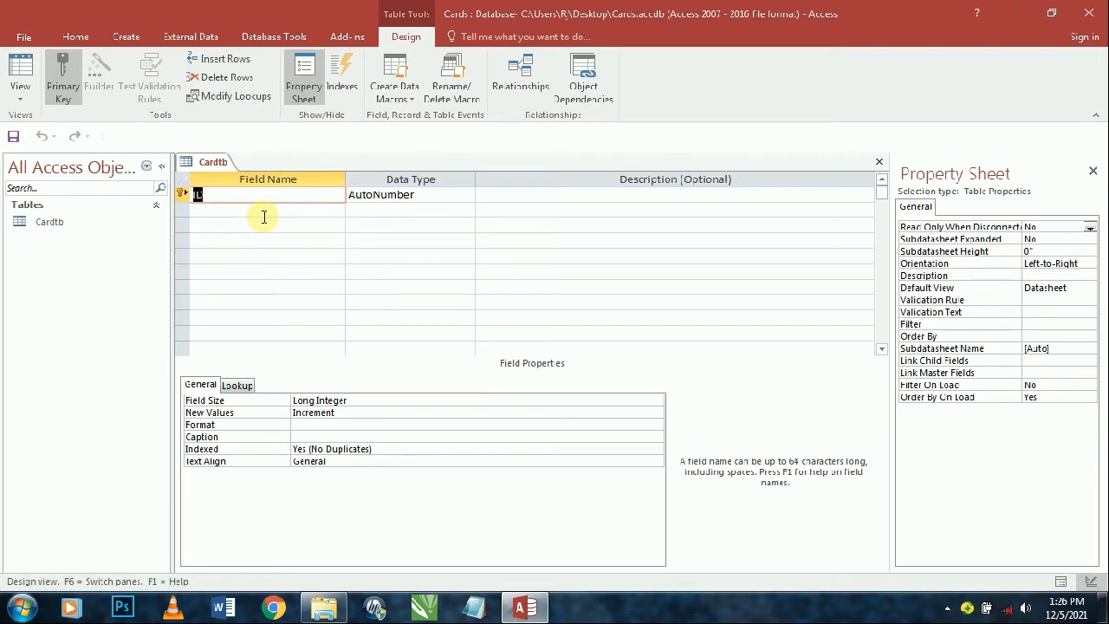
- Add a PhotoNO field as Short Text
key(Tab)
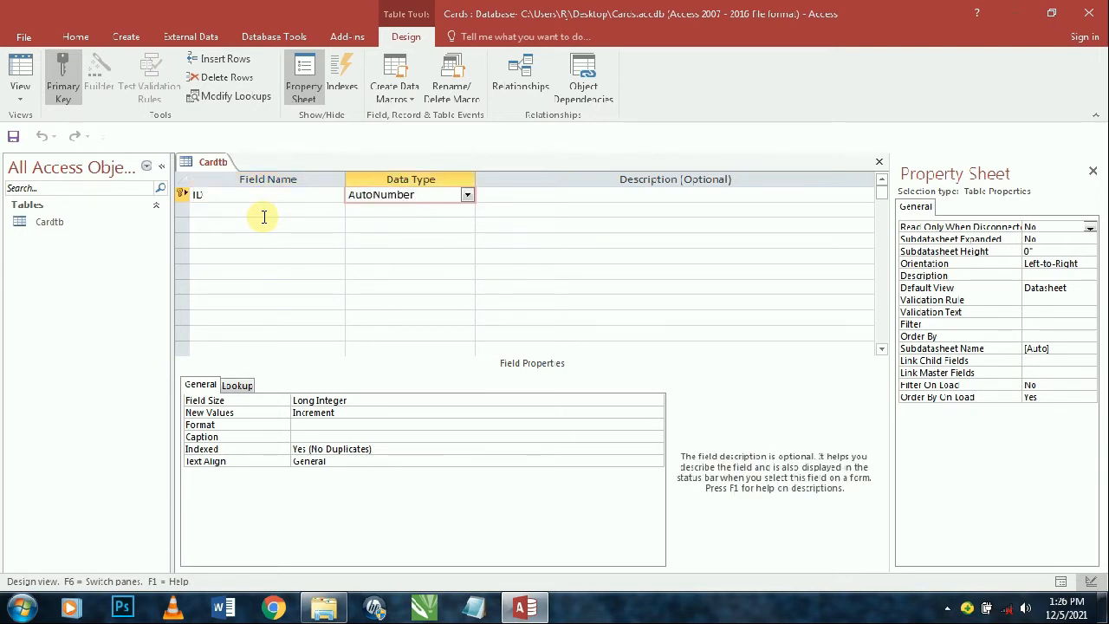
key(Tab)
key(Tab)
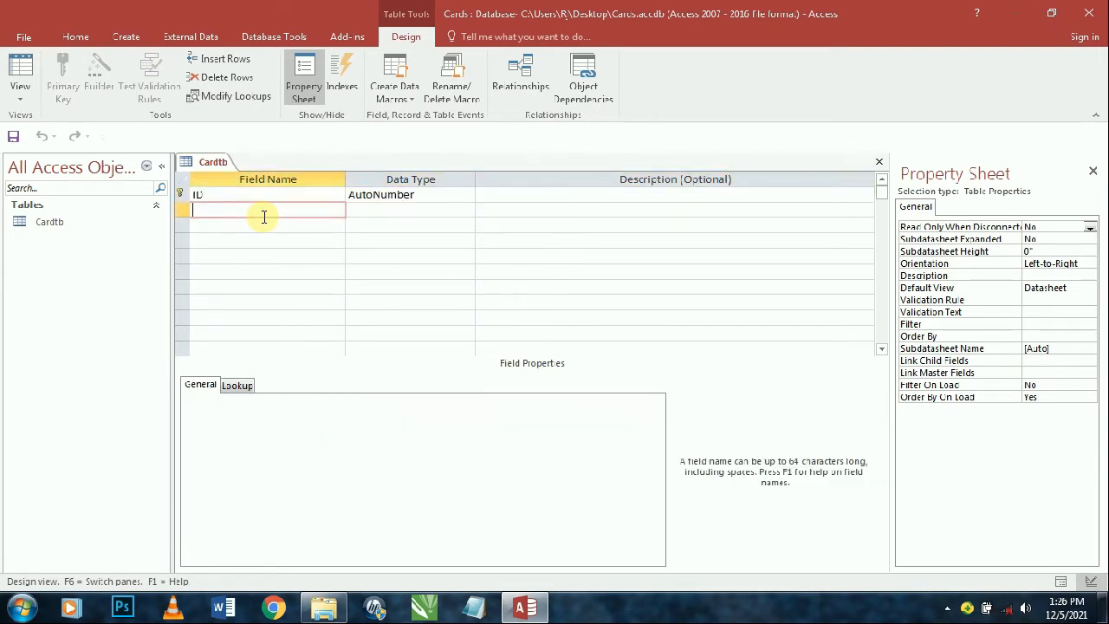
text(Photo)
text(NO)
key(Tab)
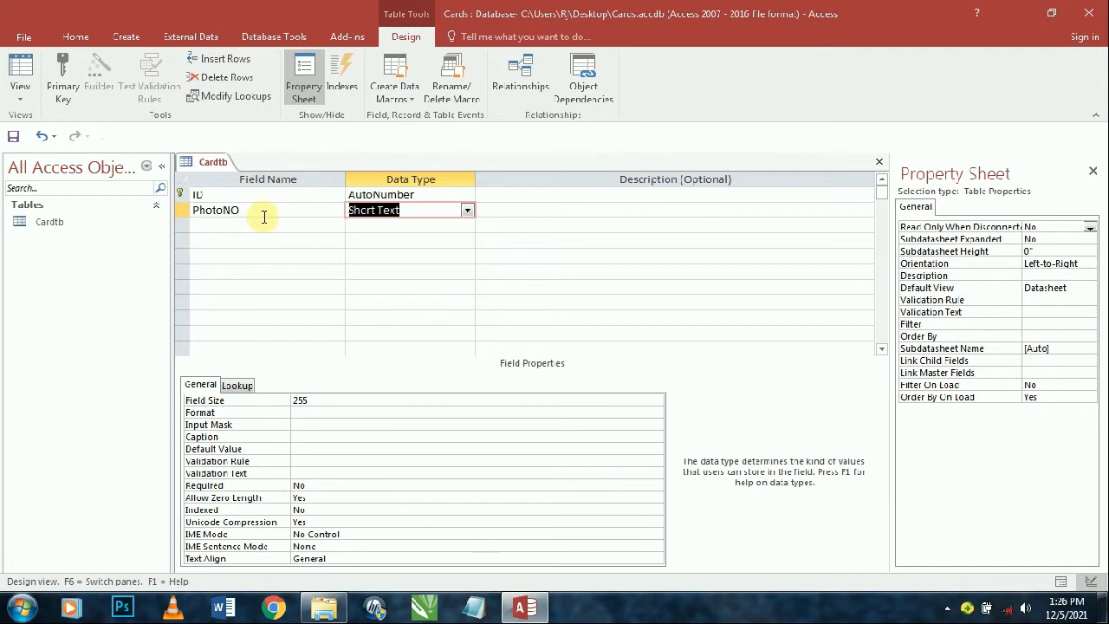
key(Tab)
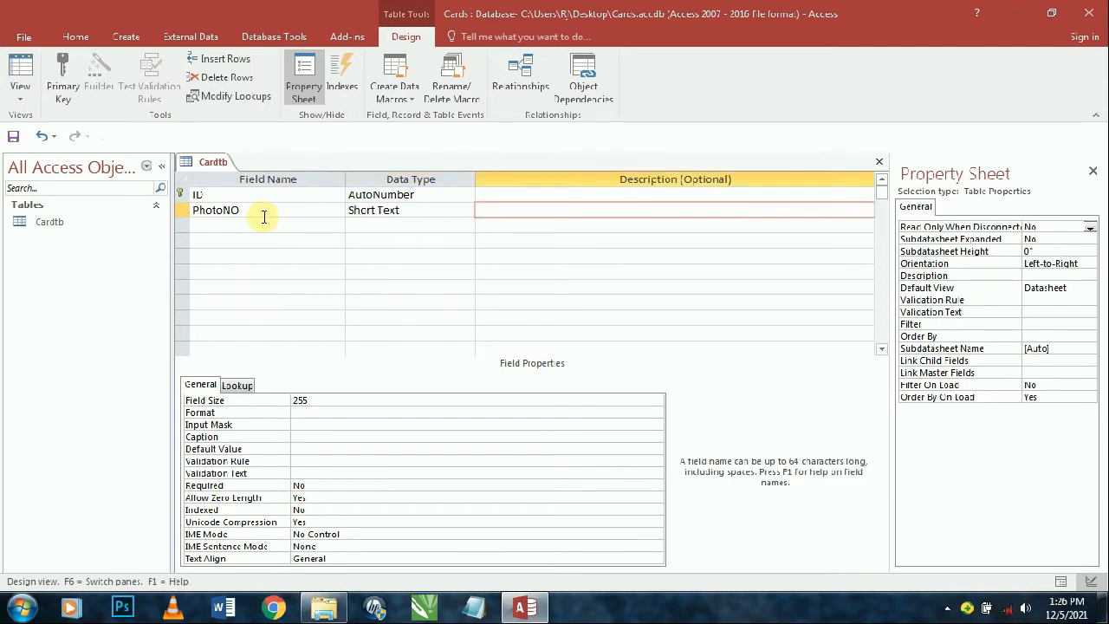
key(Tab)
- Add a StudentName field as Short Text
text(Student)
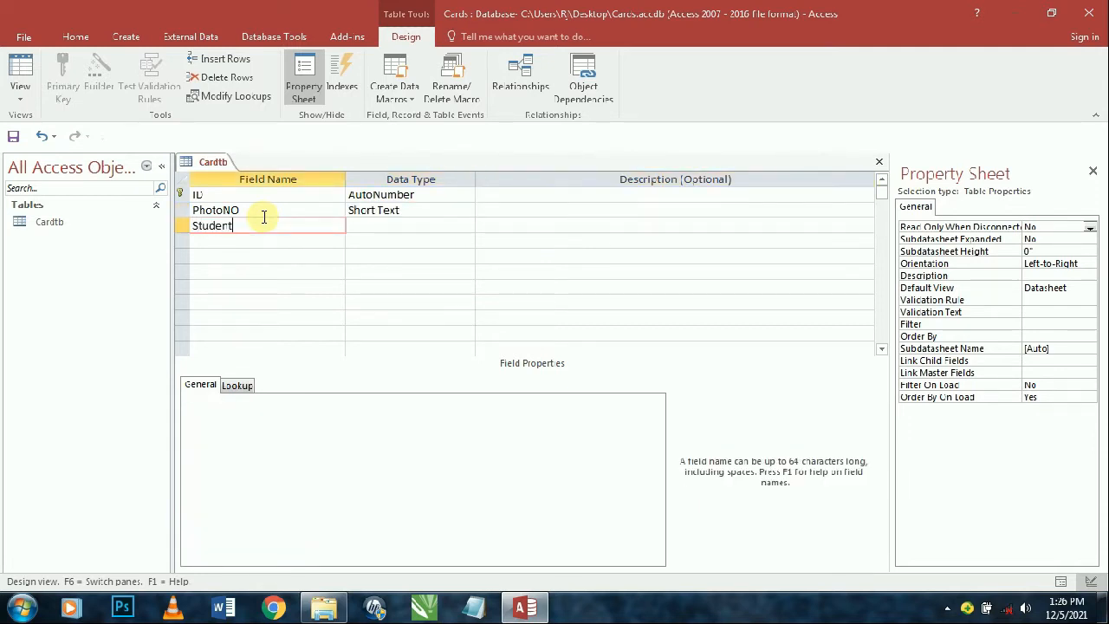
key(ctrl+n)
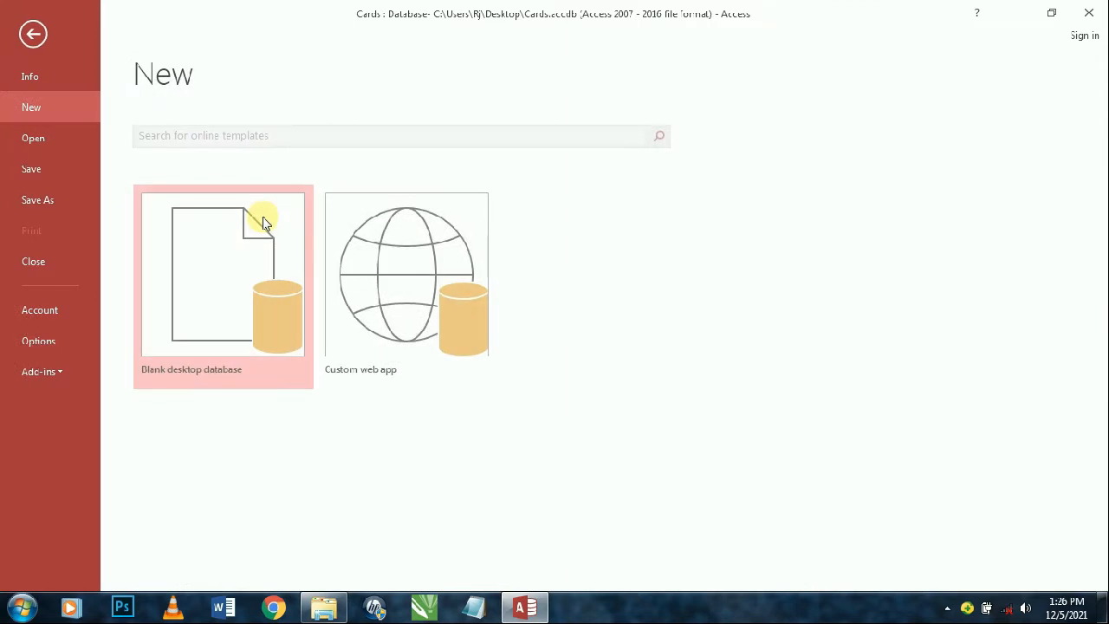
key(Escape)
text(name)
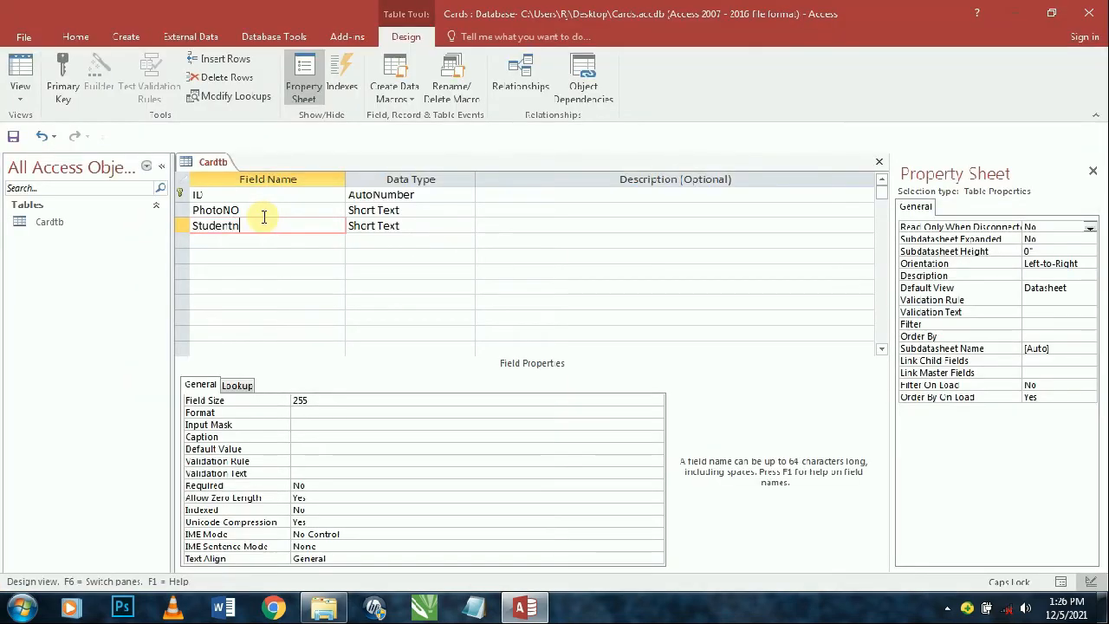
key(BackSpace)
key(BackSpace)
key(BackSpace)
key(BackSpace)
text(Name)
key(Tab)
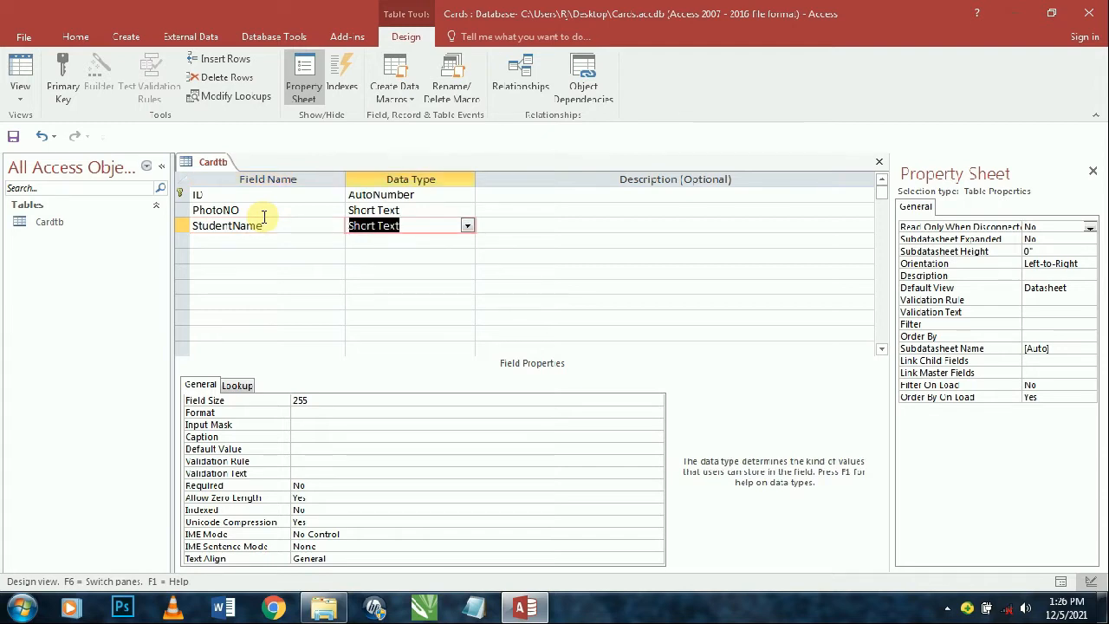
key(Tab)
key(Tab)
- Add the FatherName and ClassName fields, returning to ClassName's data type
text(Fathe)
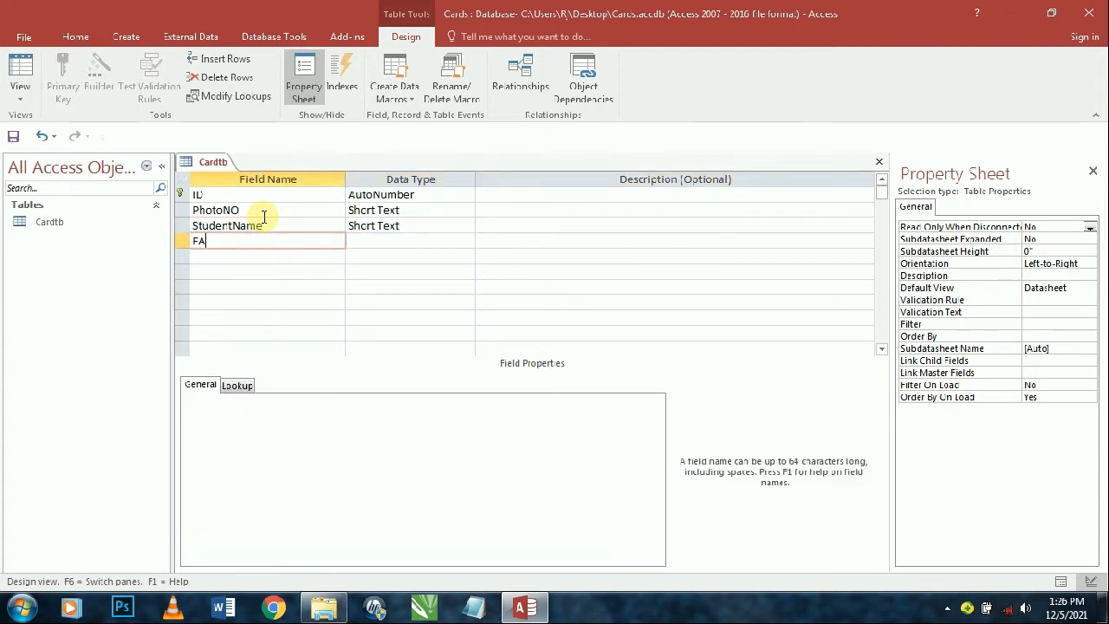
text(rName)
key(Tab)
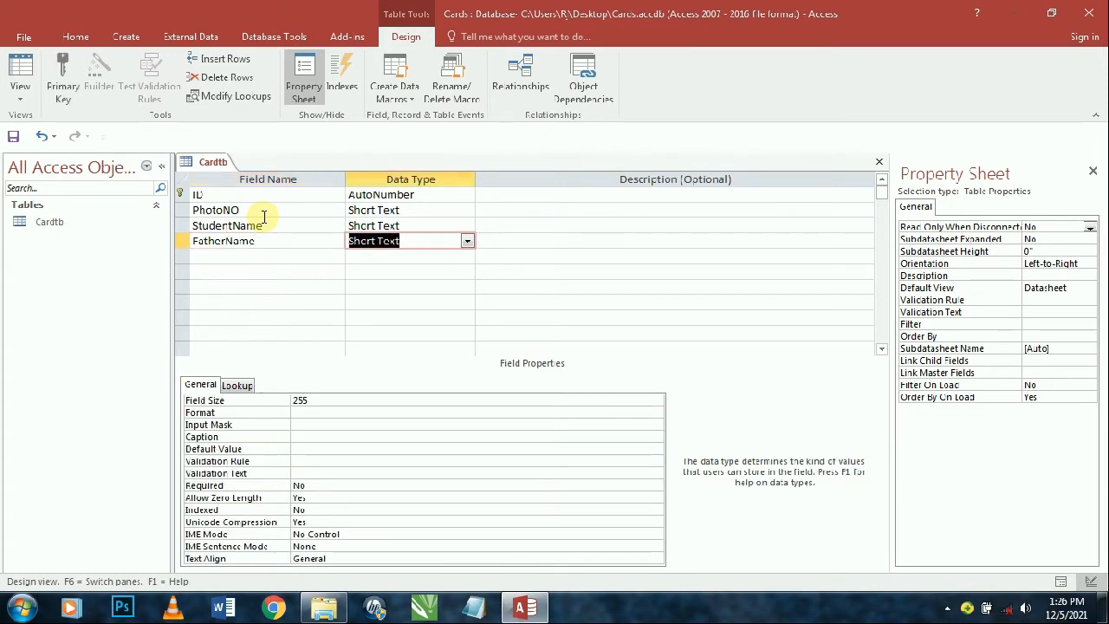
key(Tab)
key(Tab)
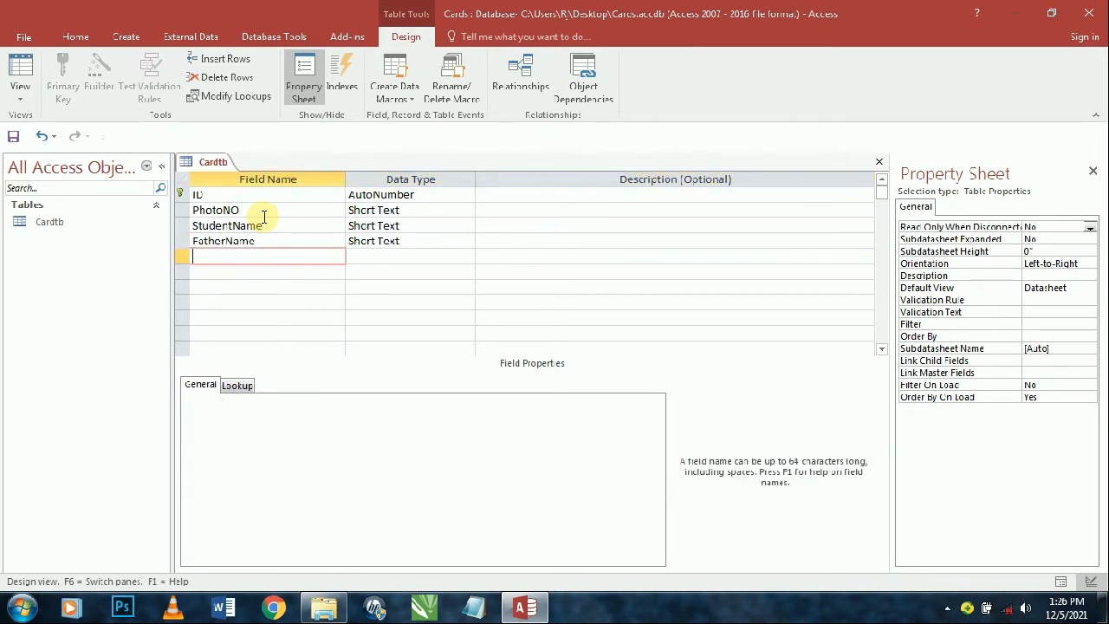
text(ClassName)
key(Tab)
key(Tab)
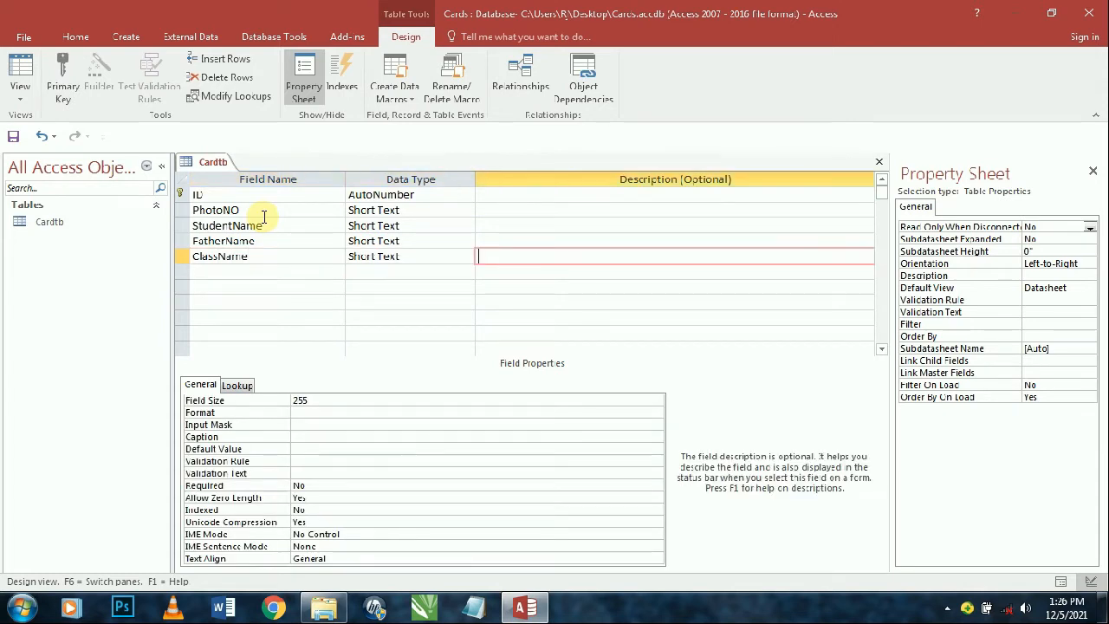
key(shift+Tab)
- Set ClassName's data type to Lookup Wizard and choose to type the values yourself
text(loo)
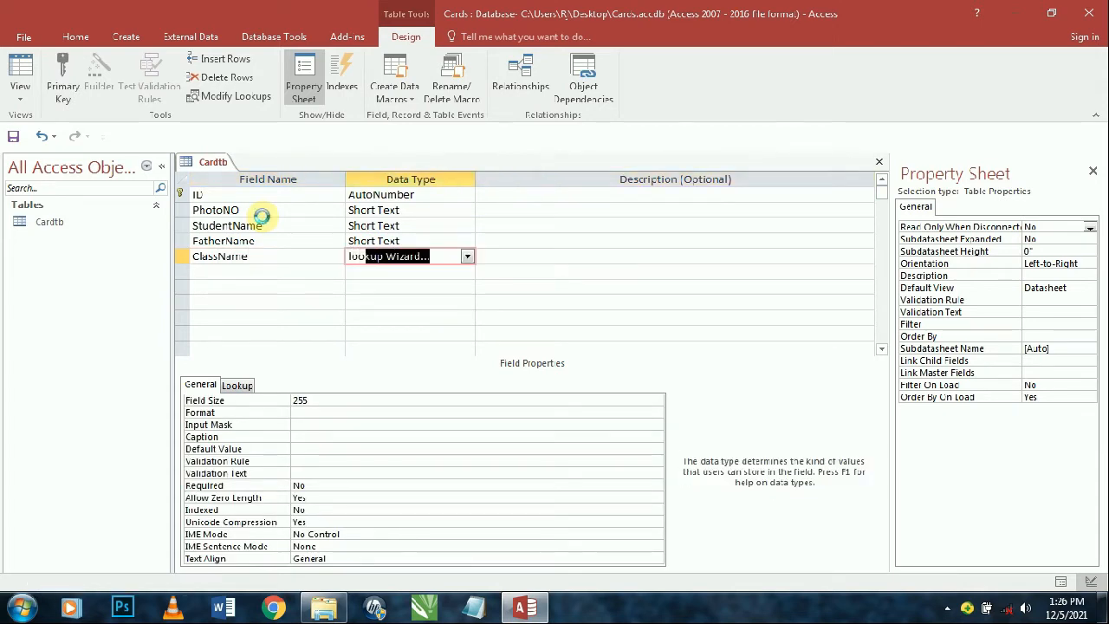
key(Return)
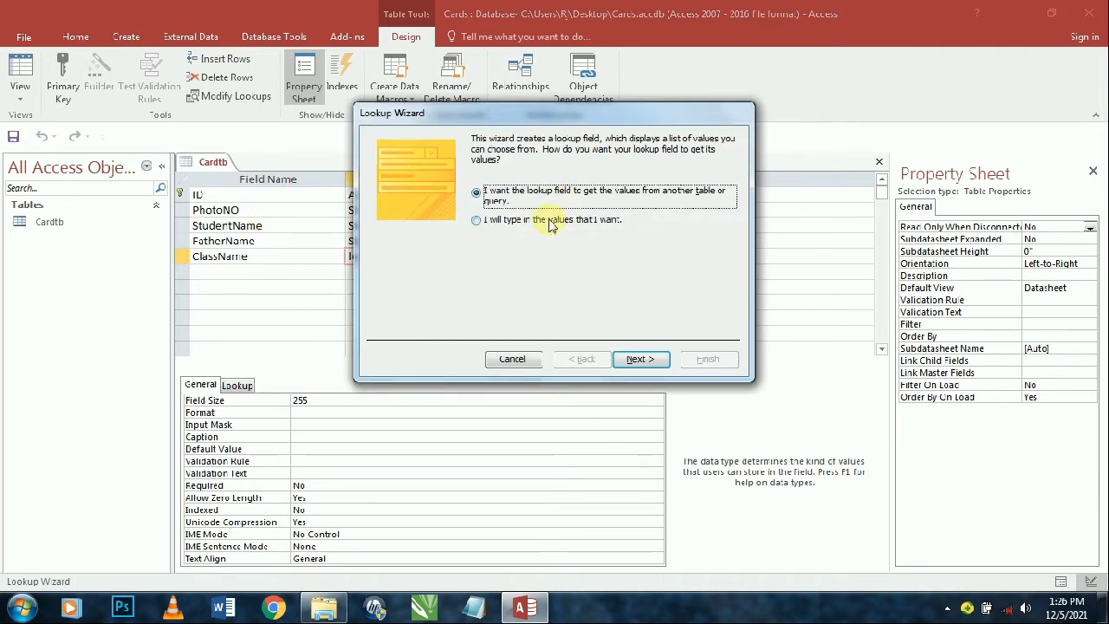
click(529, 219)
click(639, 359)
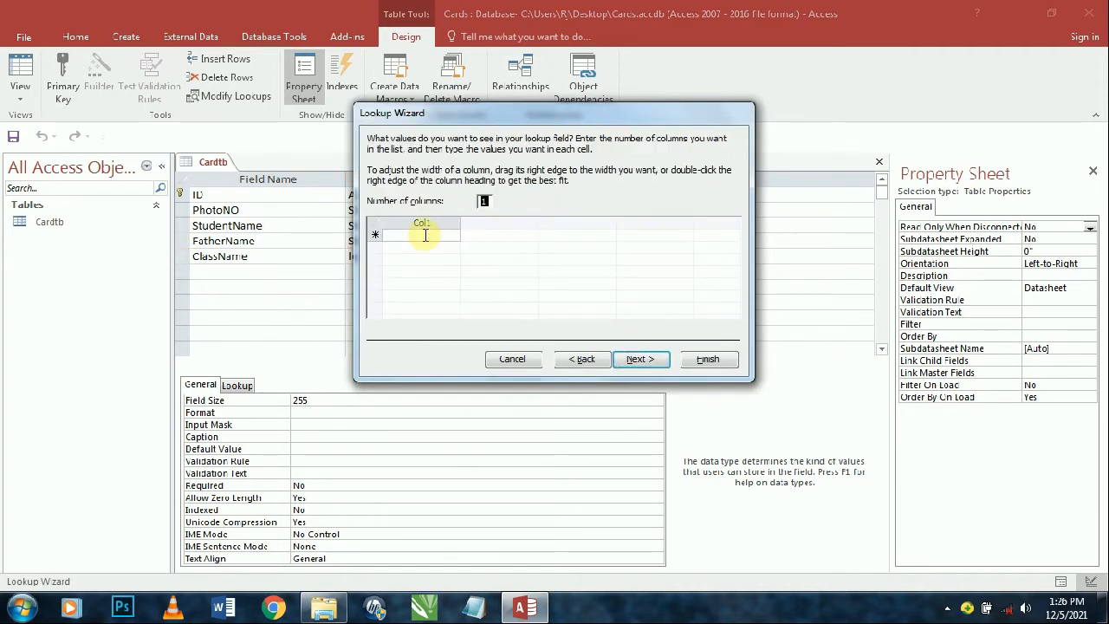
- Enter the class values 1st through 5th in the lookup list
text(12)
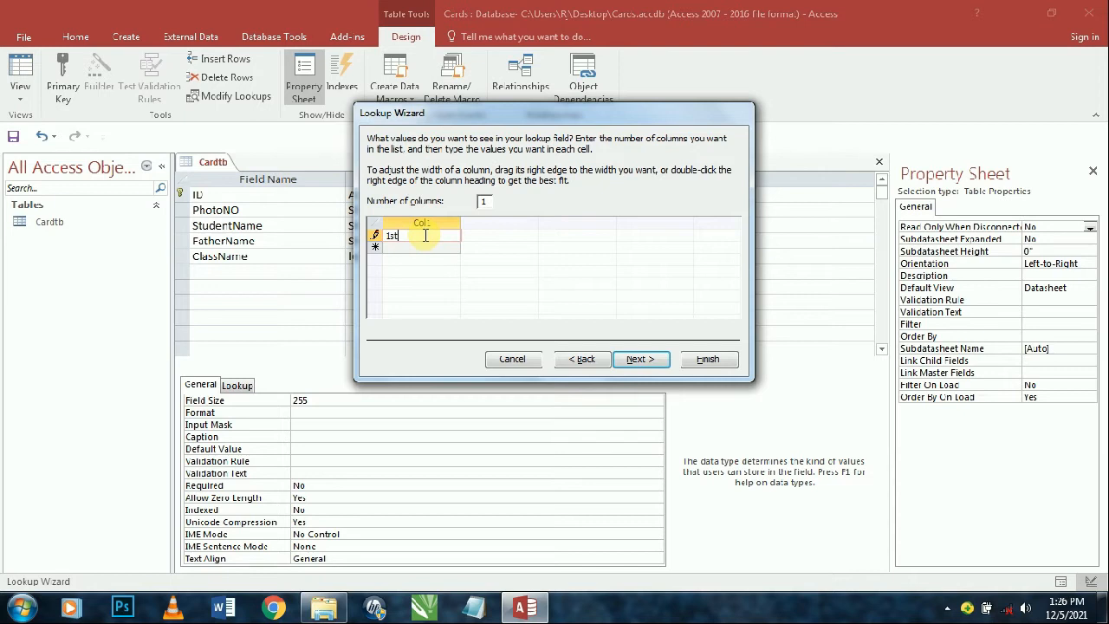
text(t)
key(Return)
text(2nd)
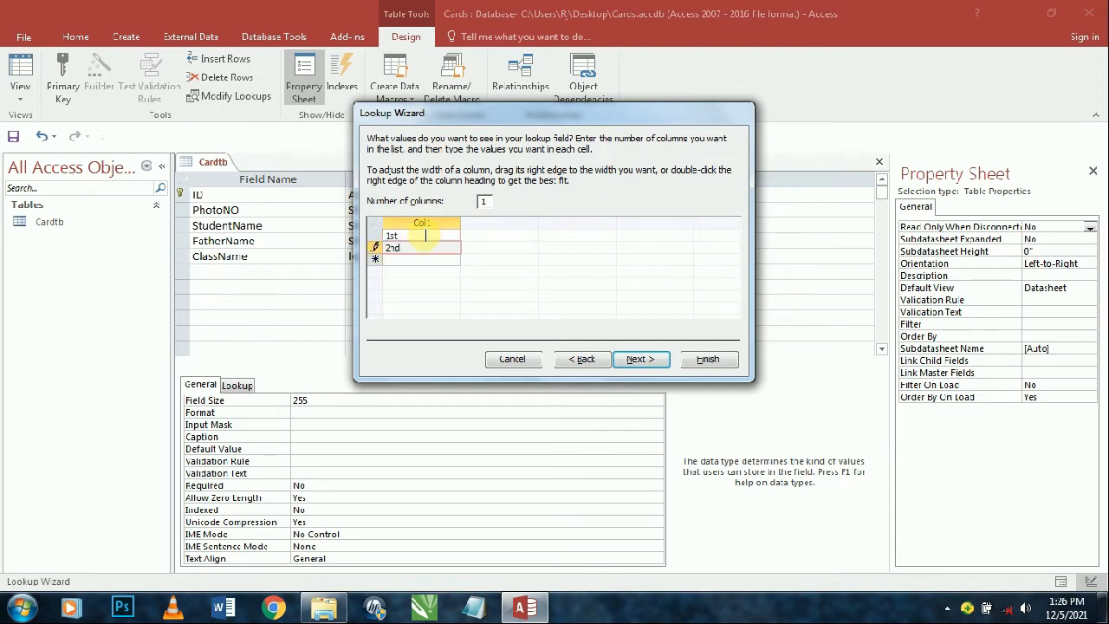
key(Return)
text(3)
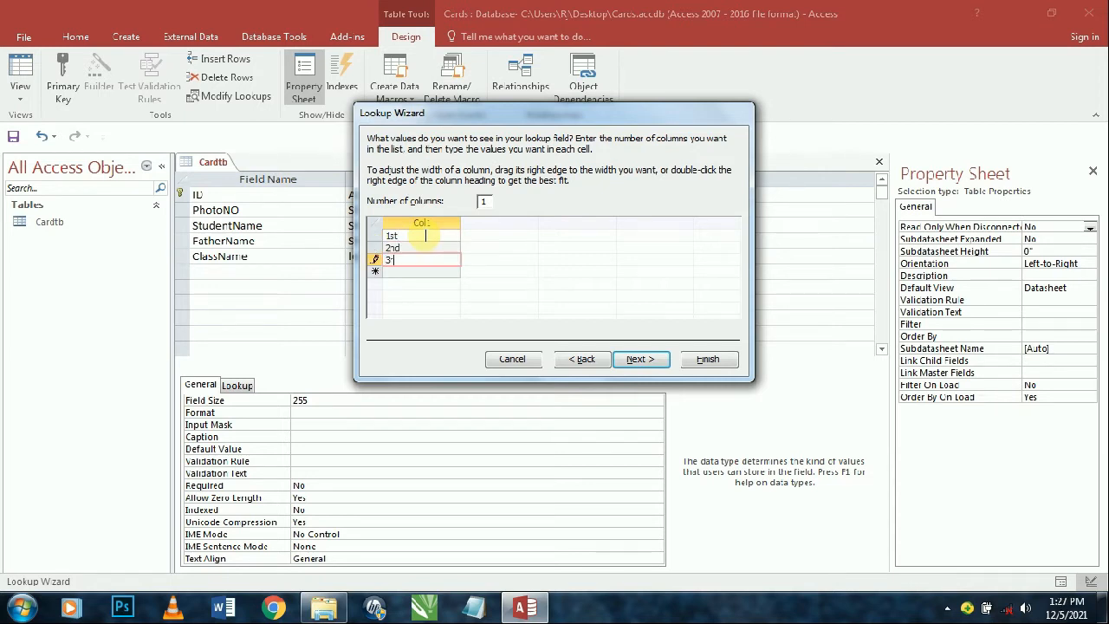
text(rd)
key(Return)
text(4th)
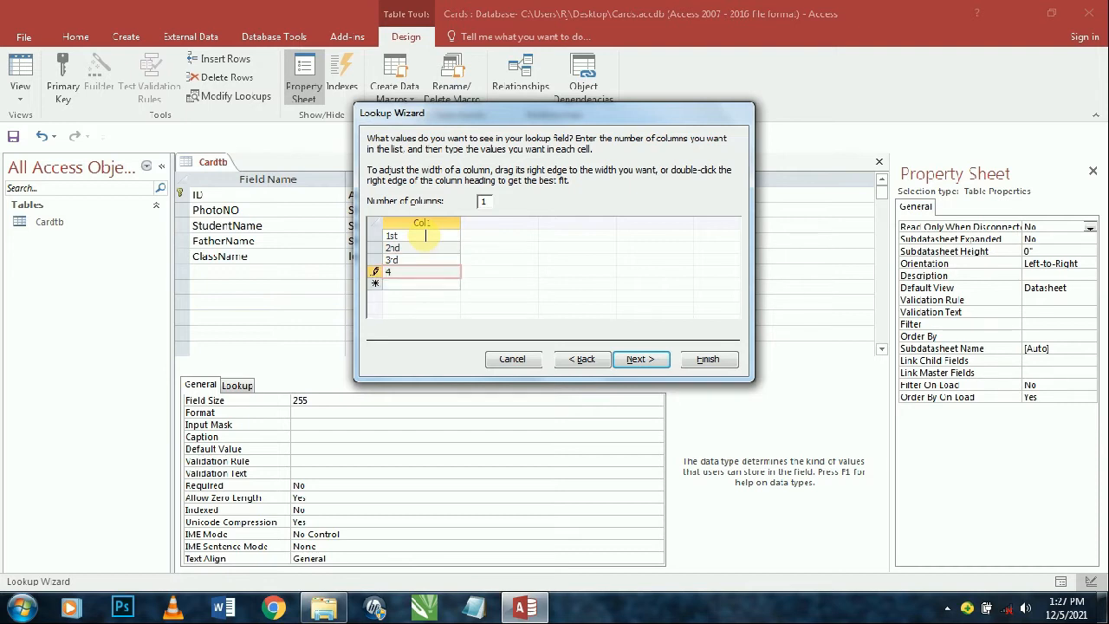
key(Return)
text(5th)
key(Return)
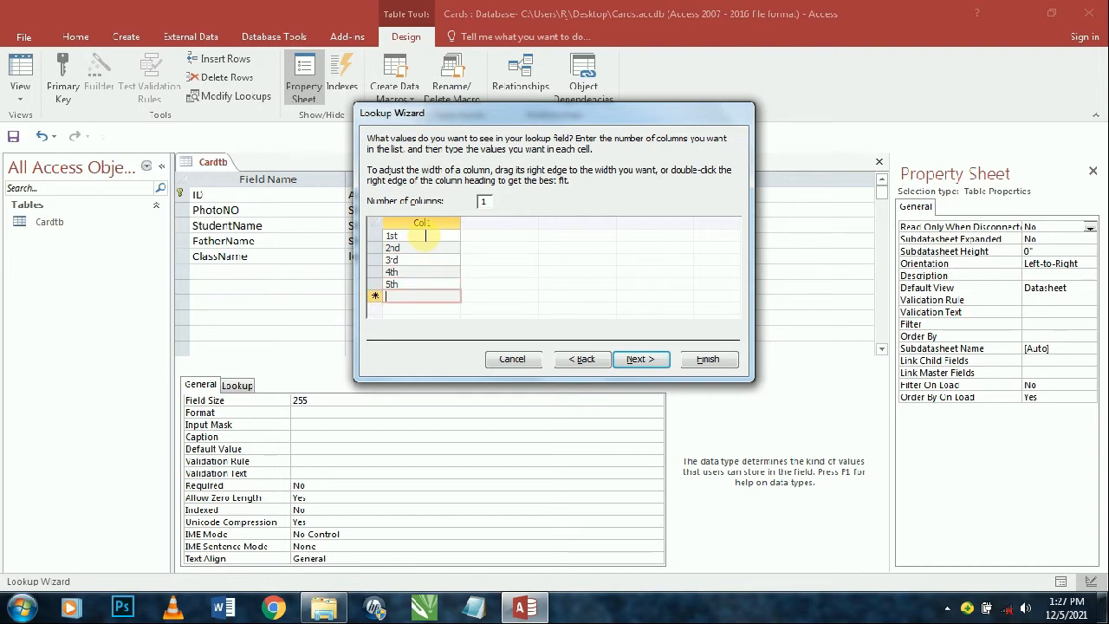
- Add classes 6th through 10th to the list and finish the Lookup Wizard
text(6th)
key(Return)
text(7th)
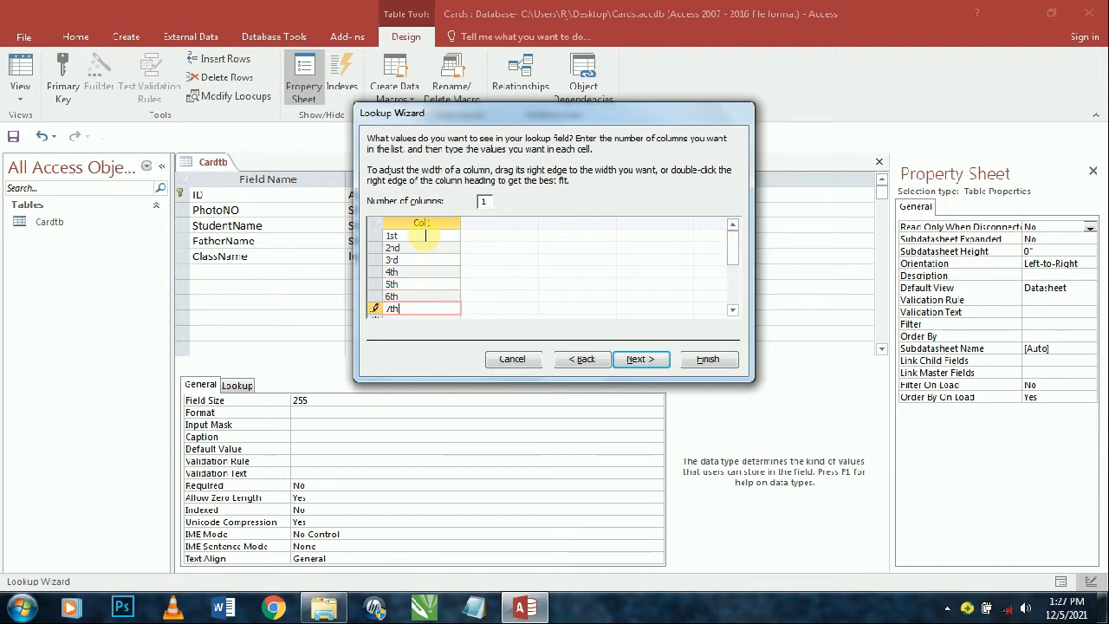
key(Return)
text(8th)
key(Return)
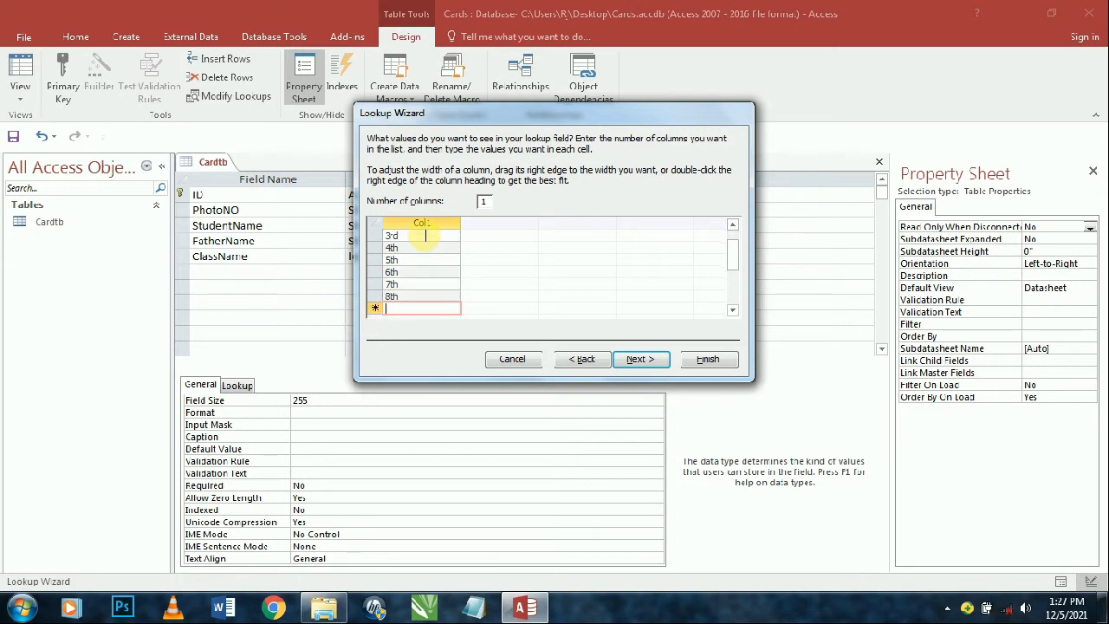
text(9th)
key(Return)
text(190)
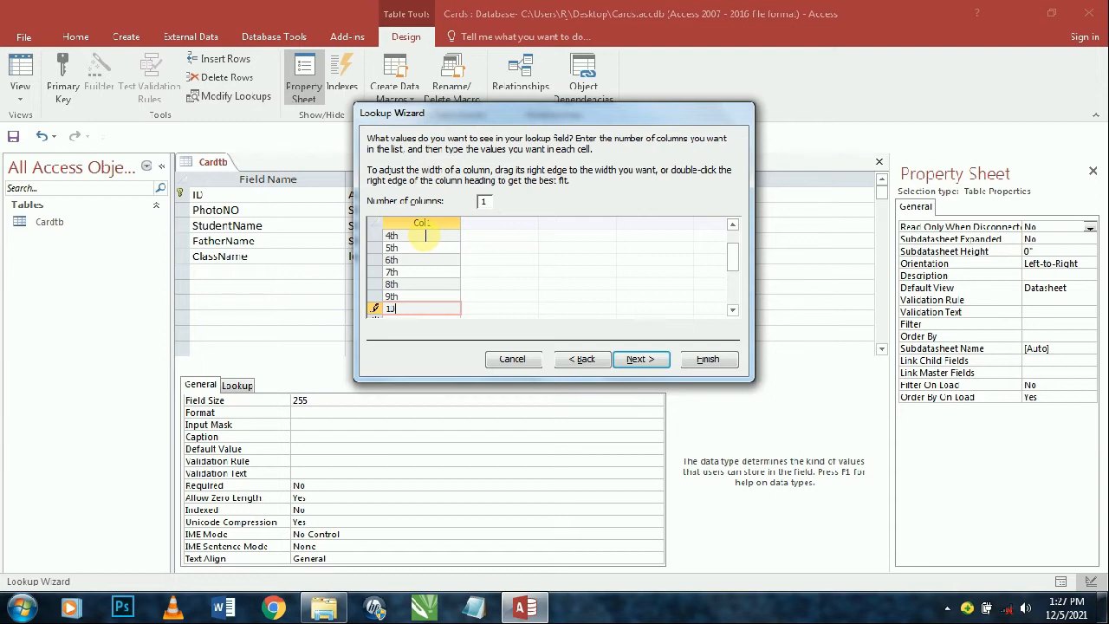
click(640, 359)
click(711, 366)
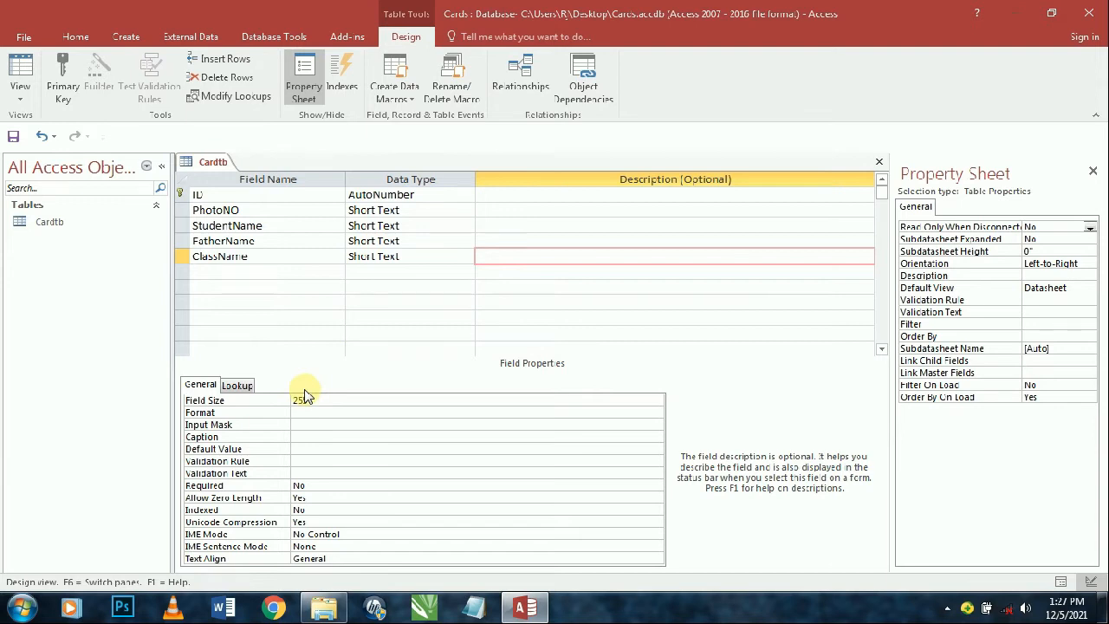
- Add a RollNo field with the Number data type
key(Tab)
key(Tab)
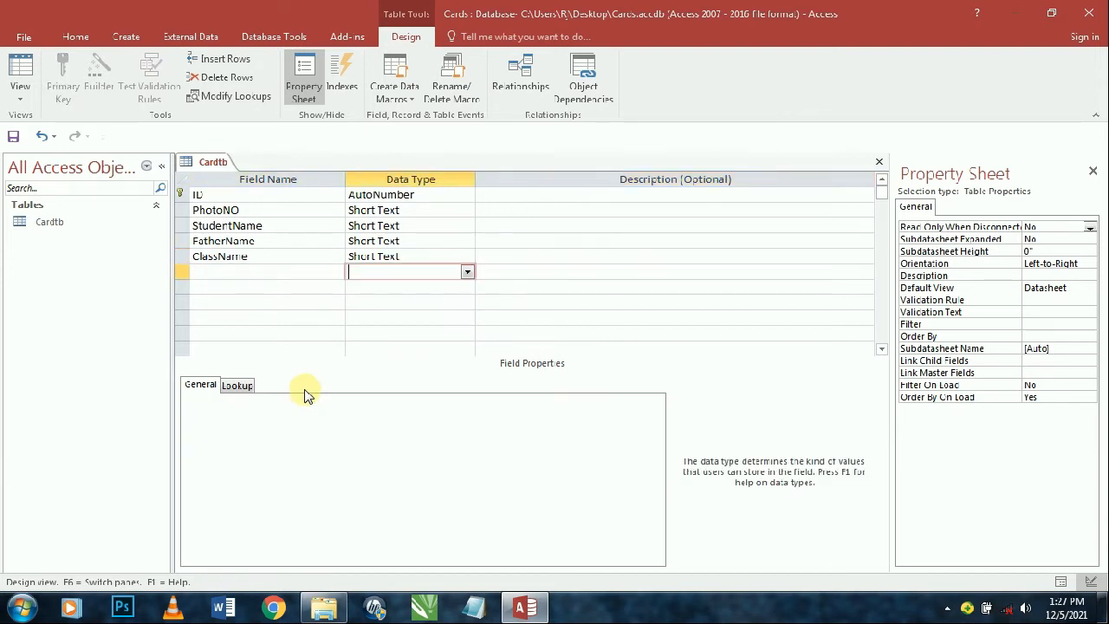
key(shift+Tab)
text(R)
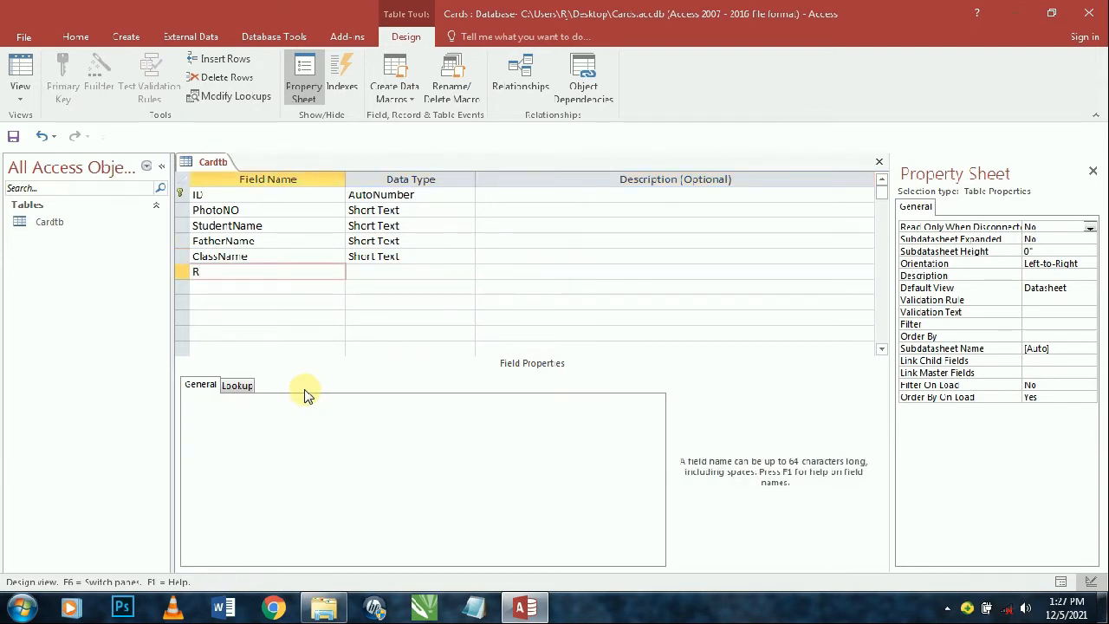
text(ollNo)
key(Tab)
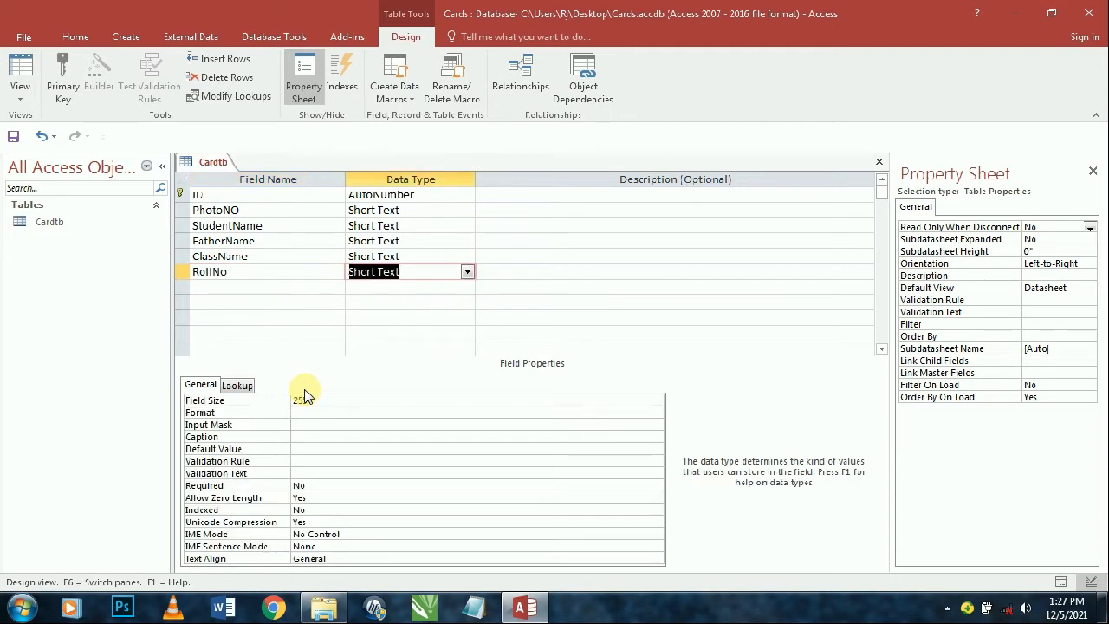
text(n)
key(Tab)
key(Tab)
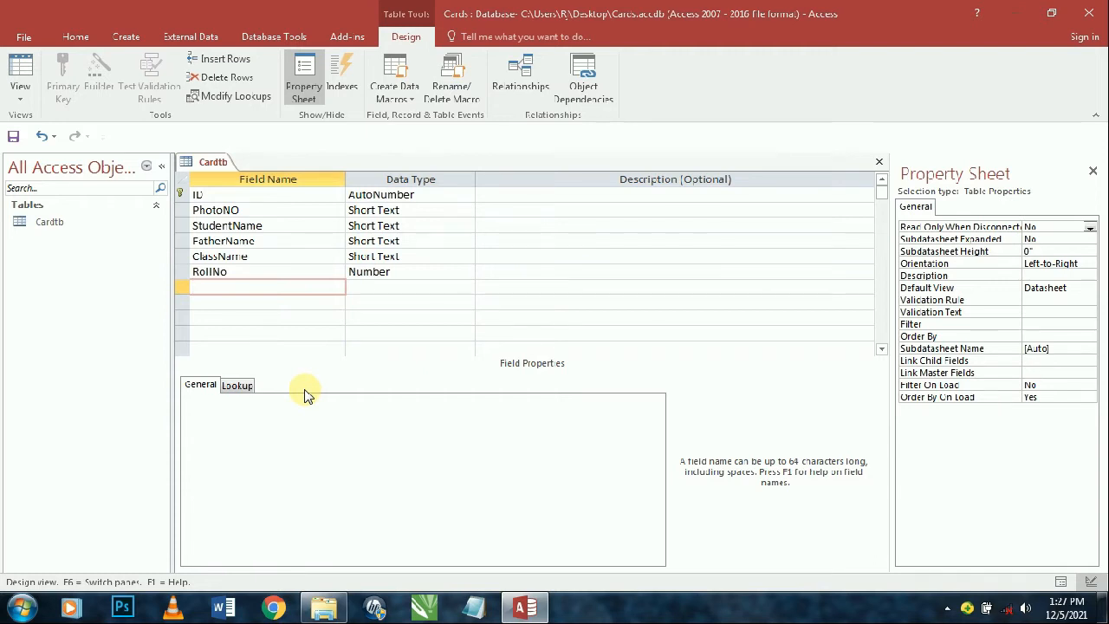
- Add Mobile and Address fields, both kept as Short Text
text(Movile)
key(BackSpace)
key(BackSpace)
key(BackSpace)
key(BackSpace)
text(bile)
key(Tab)
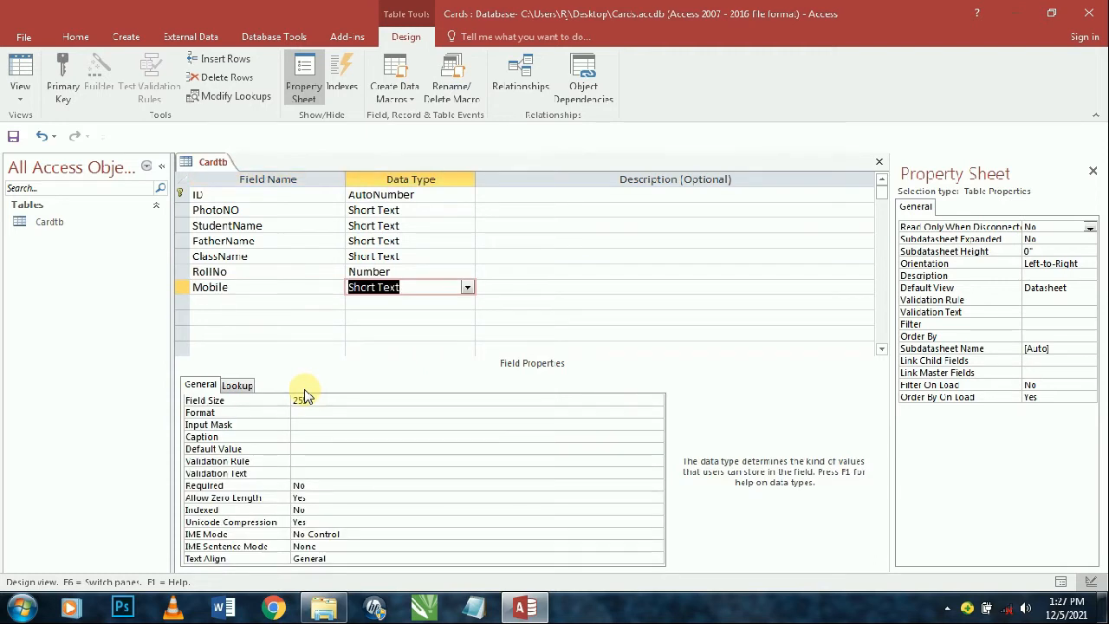
key(Tab)
key(Tab)
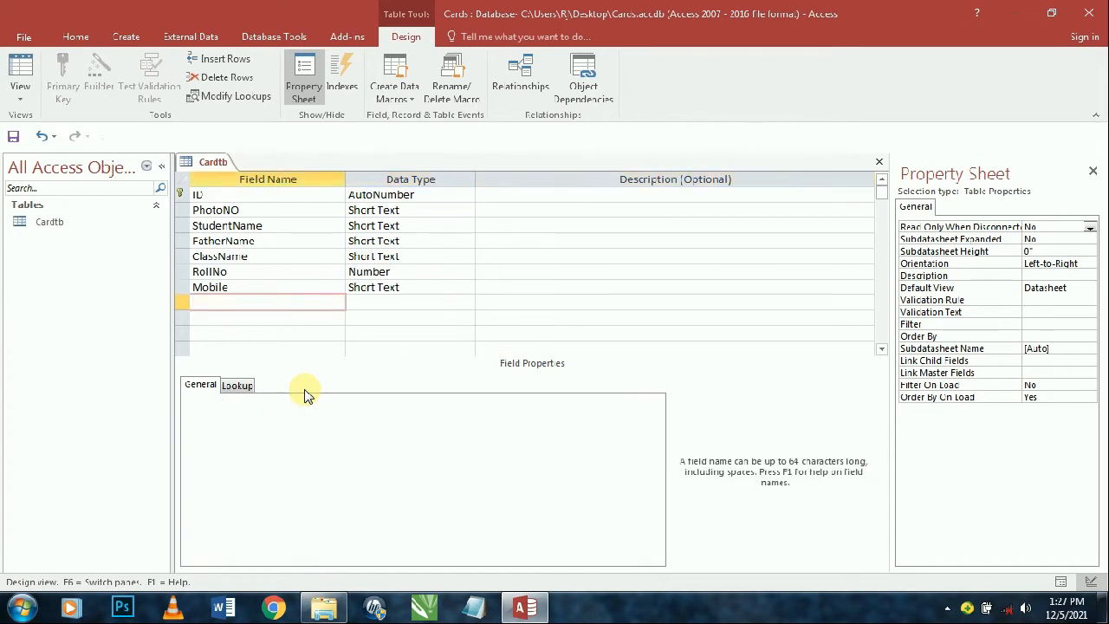
text(Address)
key(Tab)
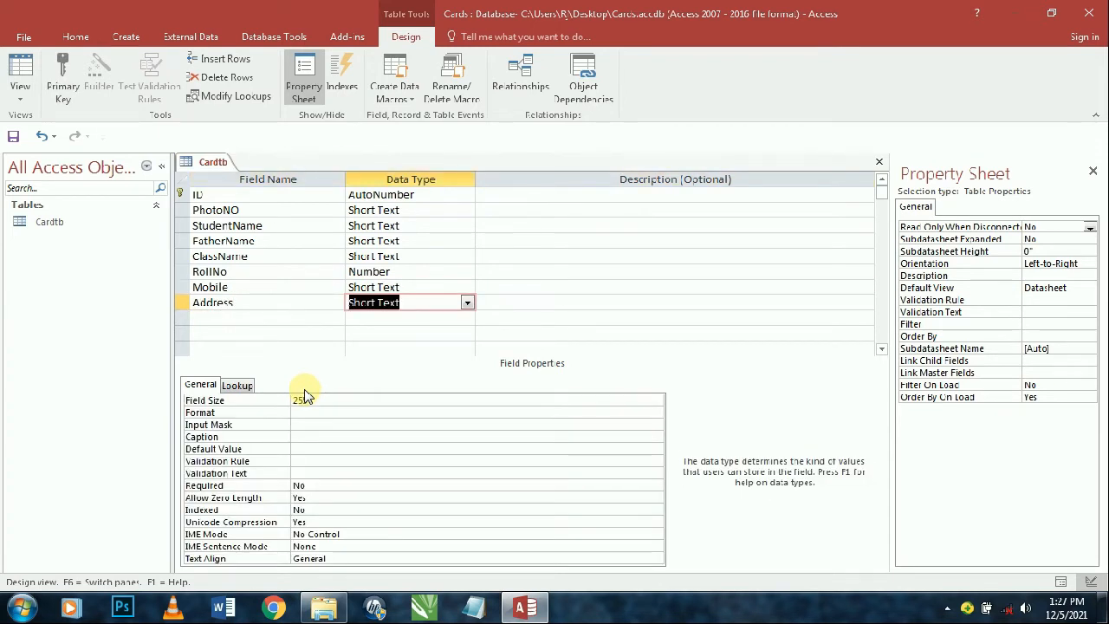
key(Tab)
key(Tab)
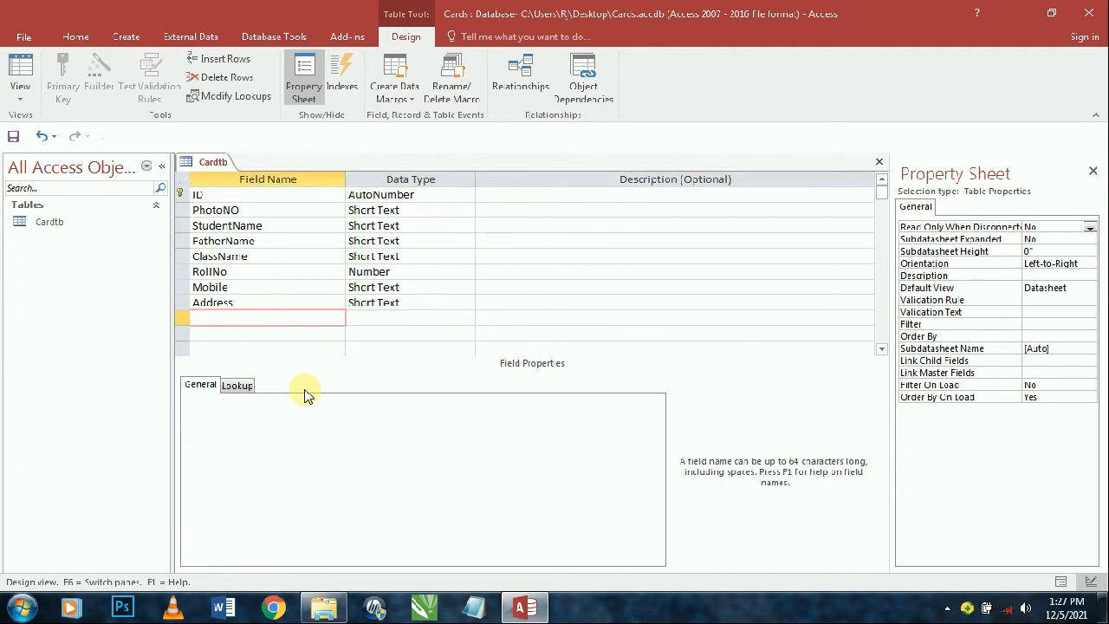
- Add an MfgDate field with the Date/Time data type
text(MfgDate)
key(Tab)
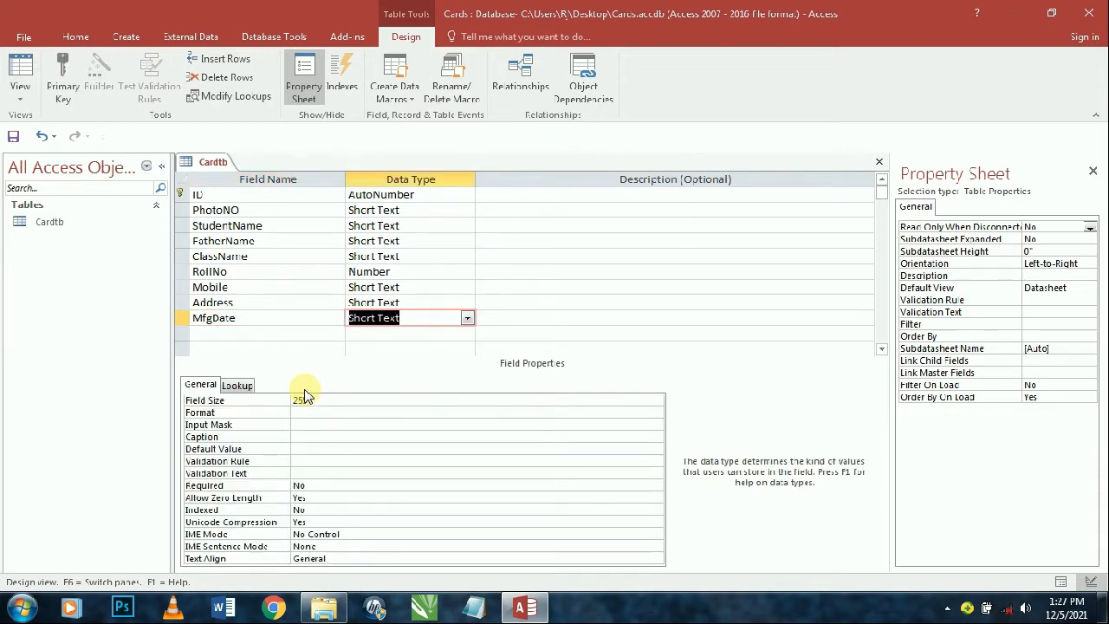
text(date/Time)
key(Tab)
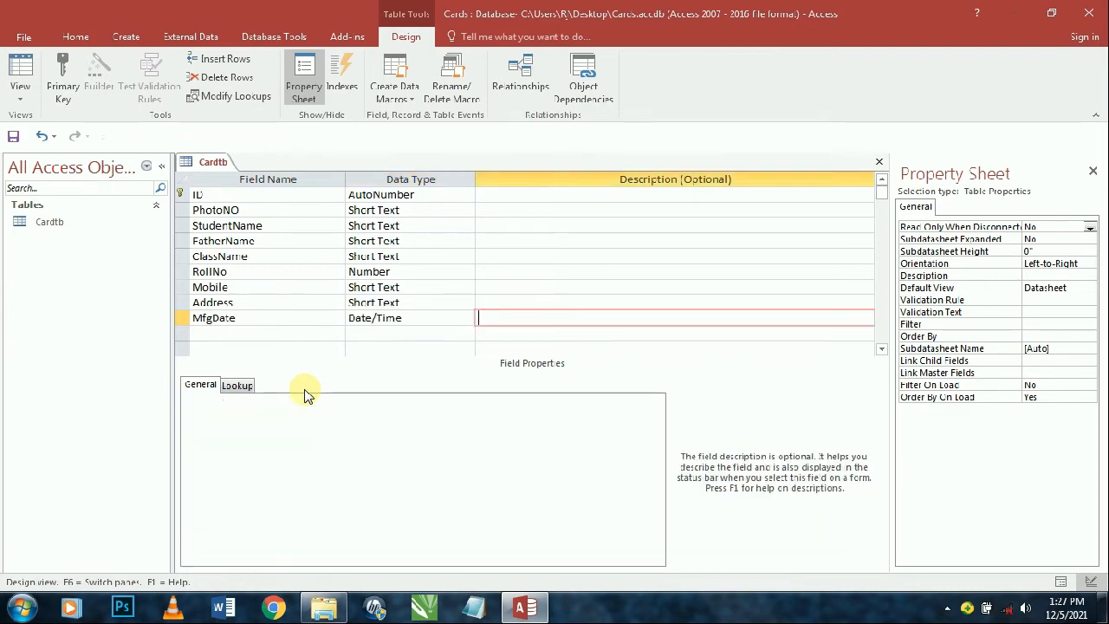
key(Tab)
- Add an ExpDate field, also Date/Time
text(ExpDa)
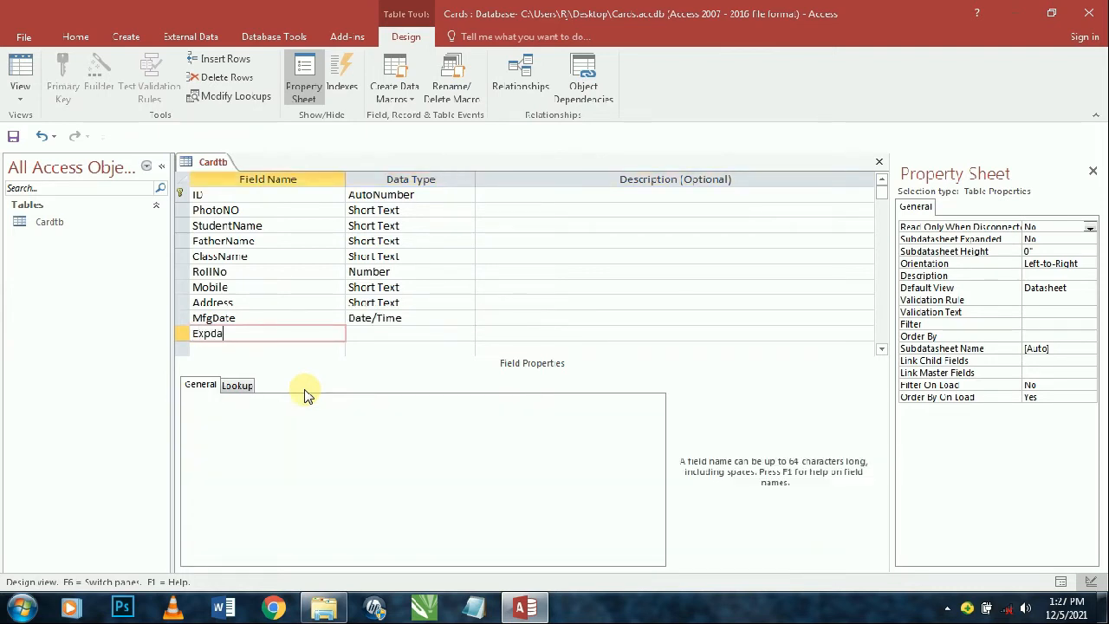
key(BackSpace)
text(A)
key(BackSpace)
text(ate)
key(Tab)
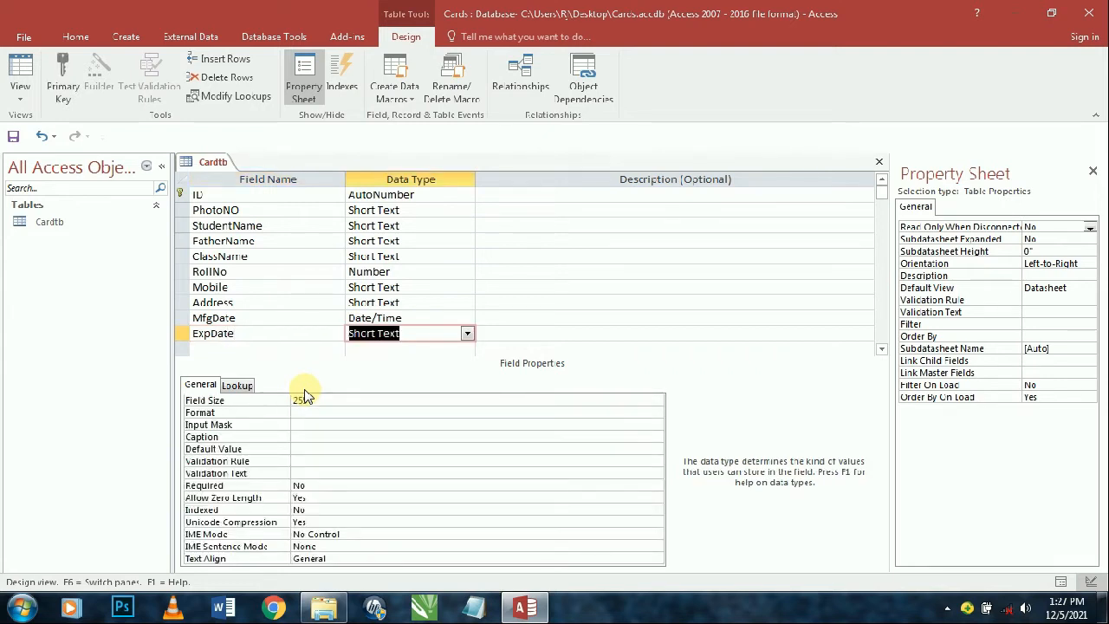
text(d)
key(Tab)
key(Tab)
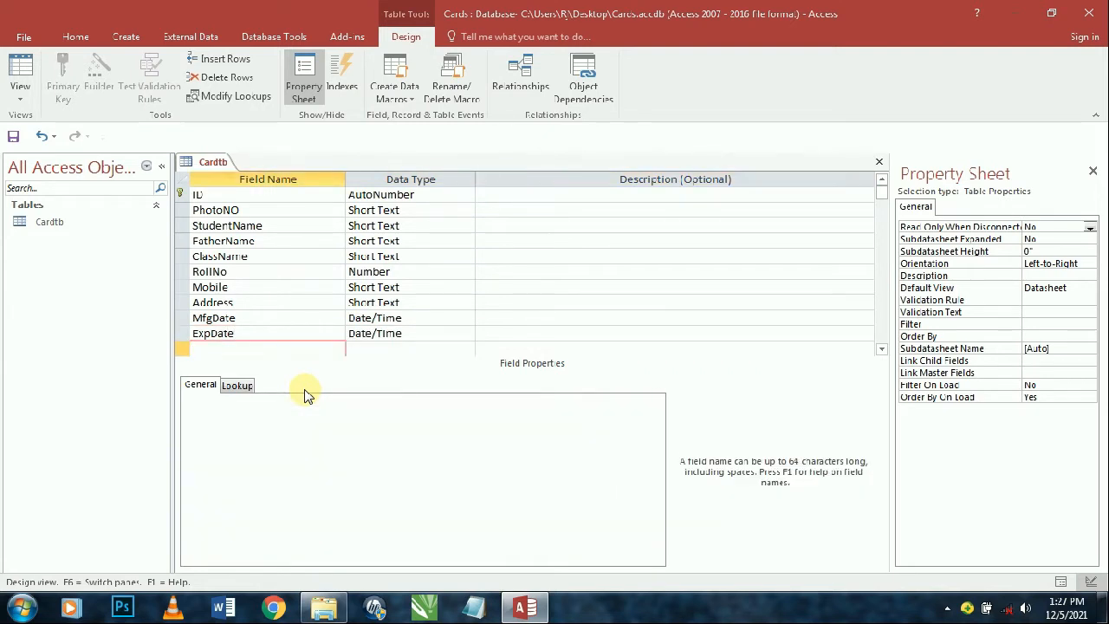
- Add a Pictuer field with the Attachment data type
text(Pictuer)
key(Tab)
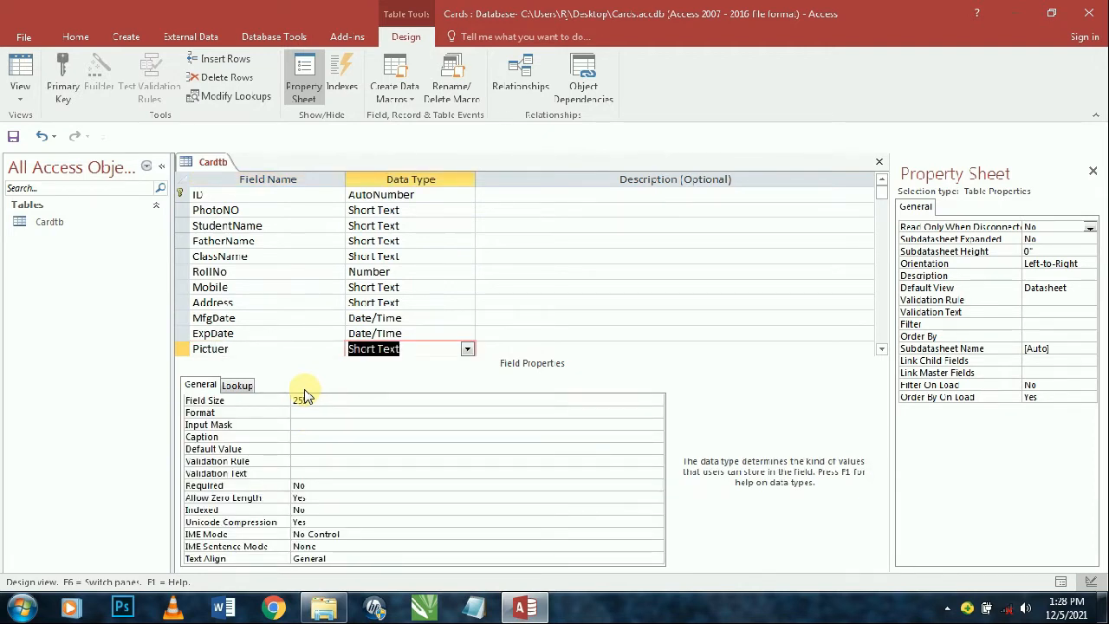
text(attachment)
key(Tab)
key(Tab)
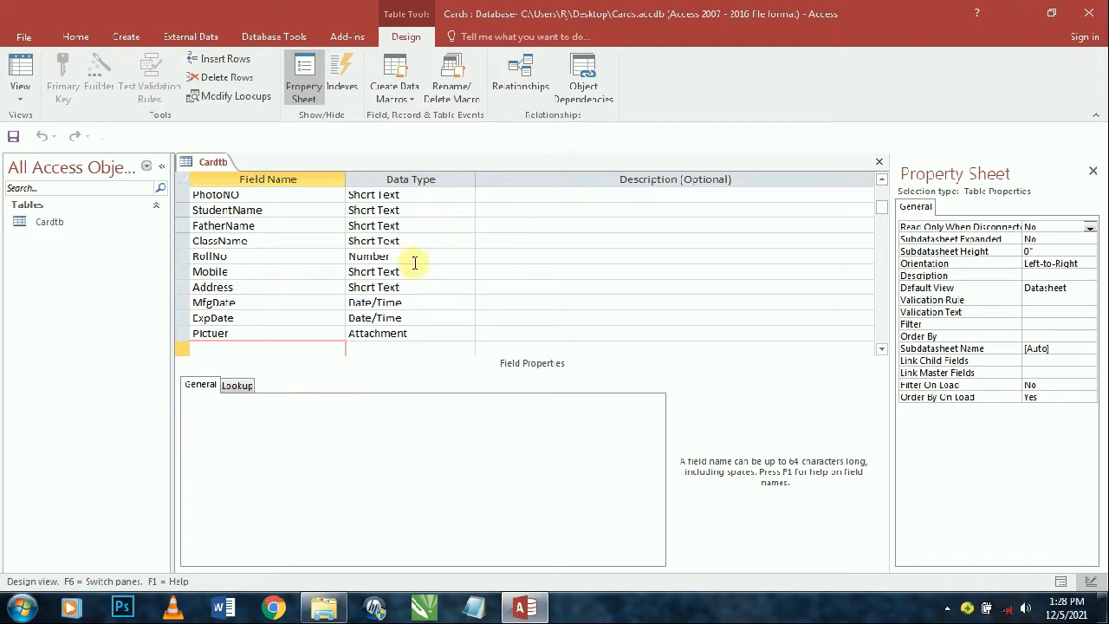
scroll(266, 268, up, 1)
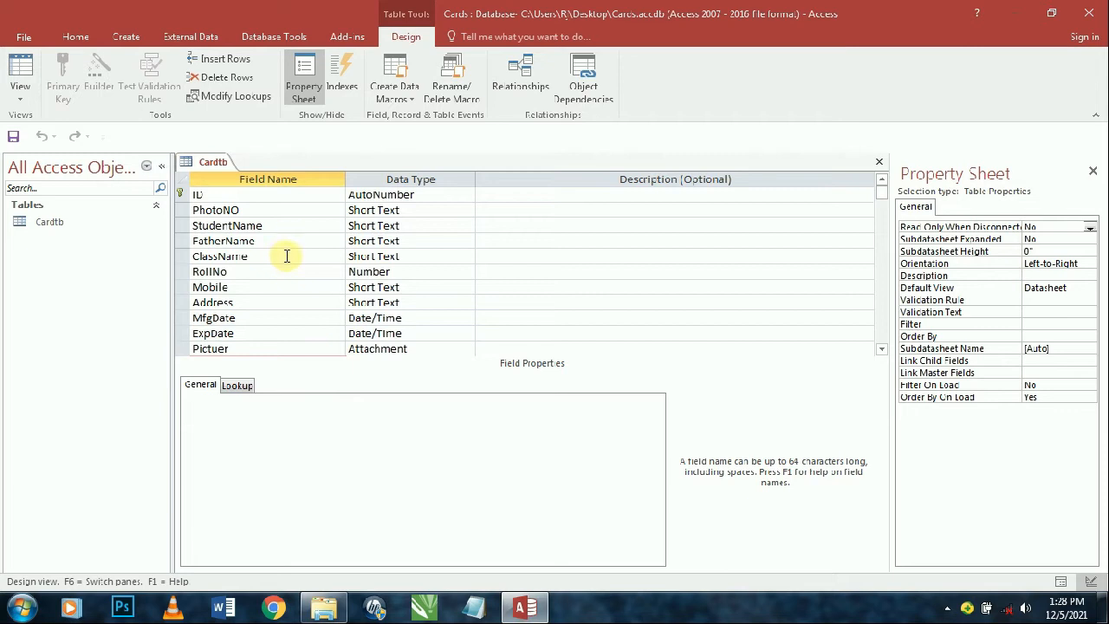
- Give PhotoNO the caption PhotoNO and a field size of 30
click(291, 211)
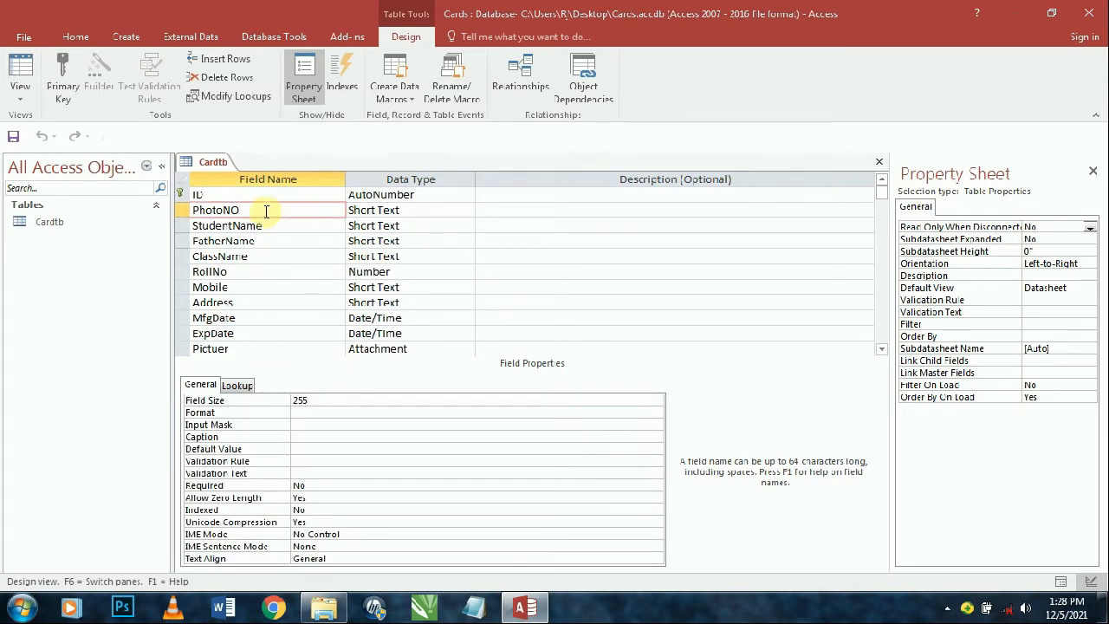
double_click(291, 210)
key(ctrl+c)
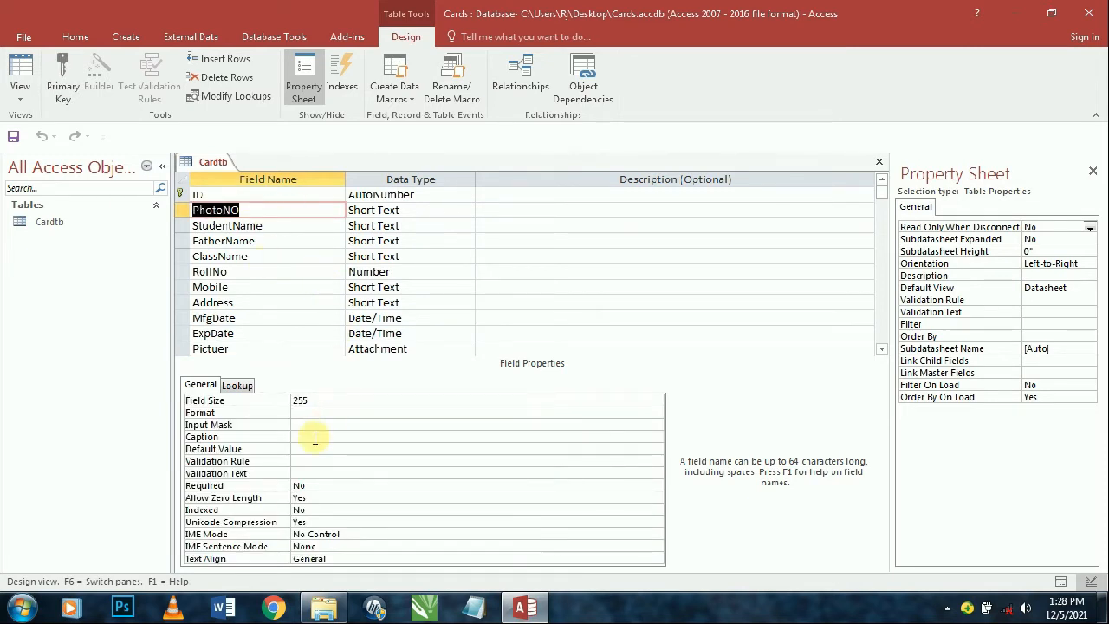
click(315, 436)
key(ctrl+v)
click(334, 399)
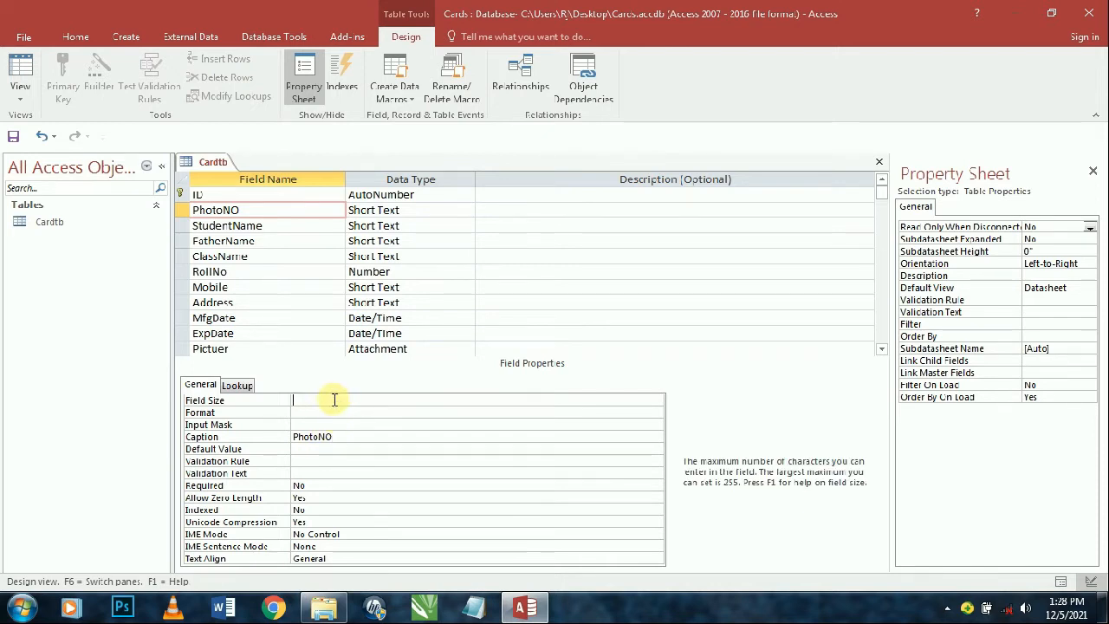
text(30)
key(Return)
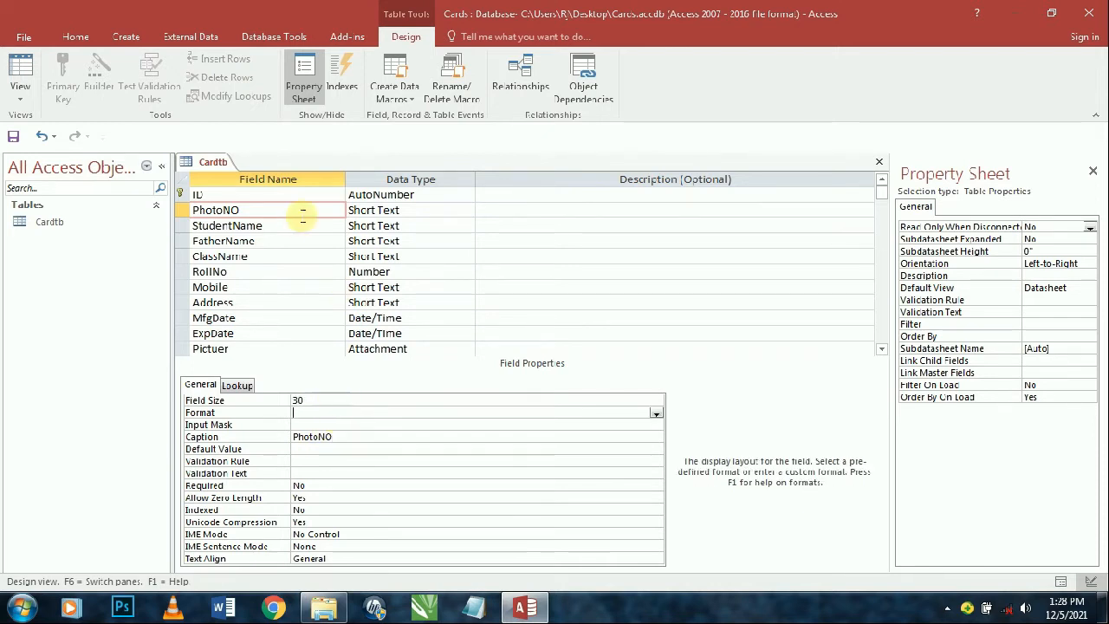
- Clear a mistaken 40 entered in StudentName's Input Mask property
click(303, 224)
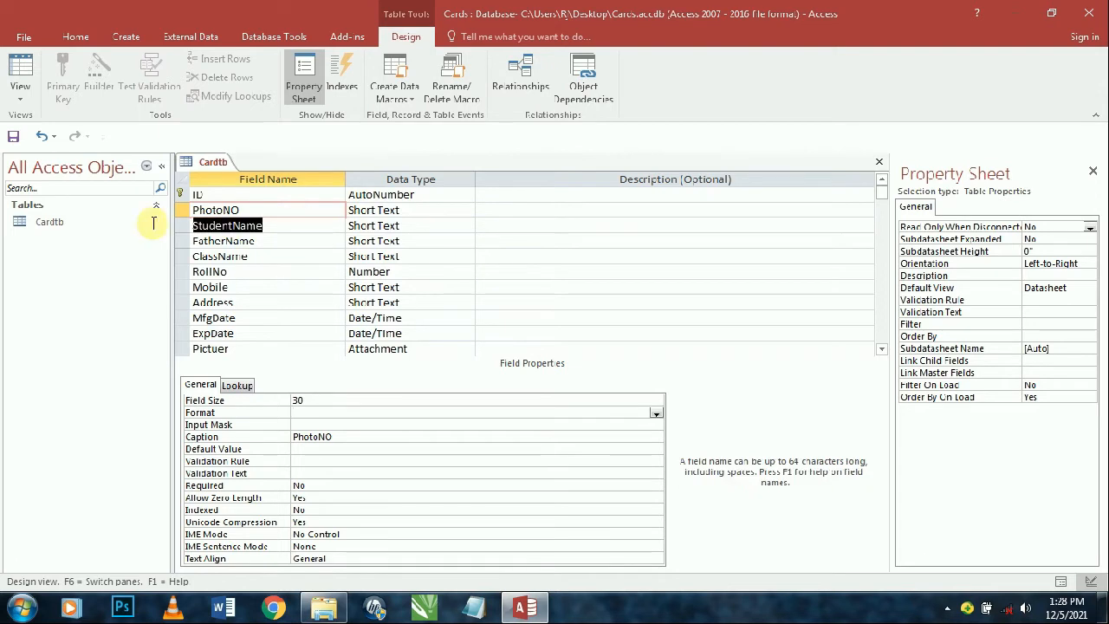
click(328, 424)
text(40)
key(Return)
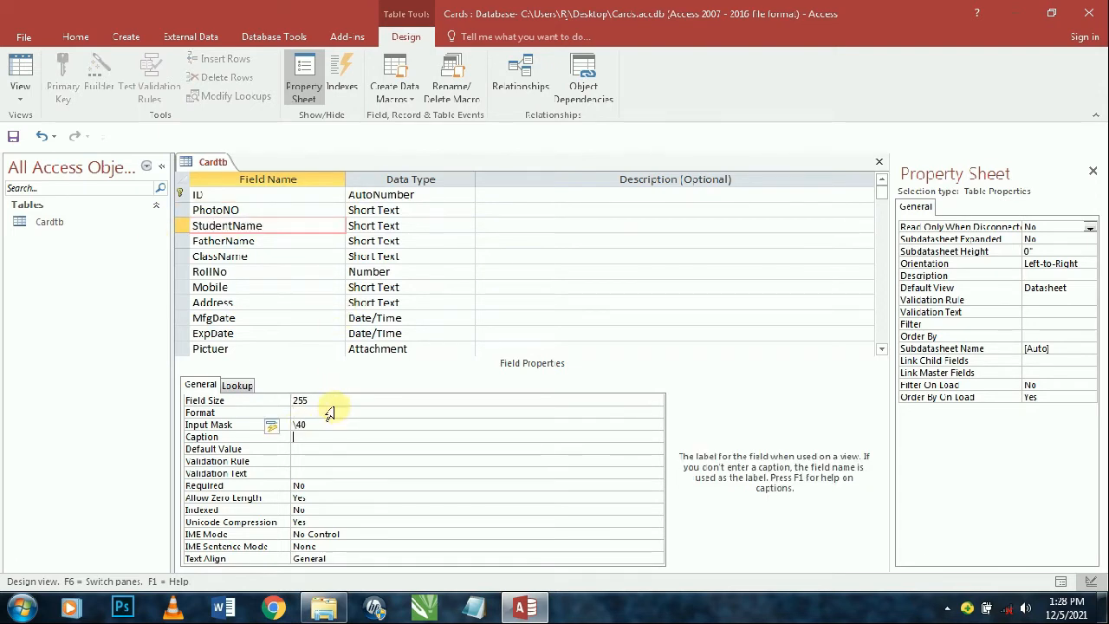
click(312, 425)
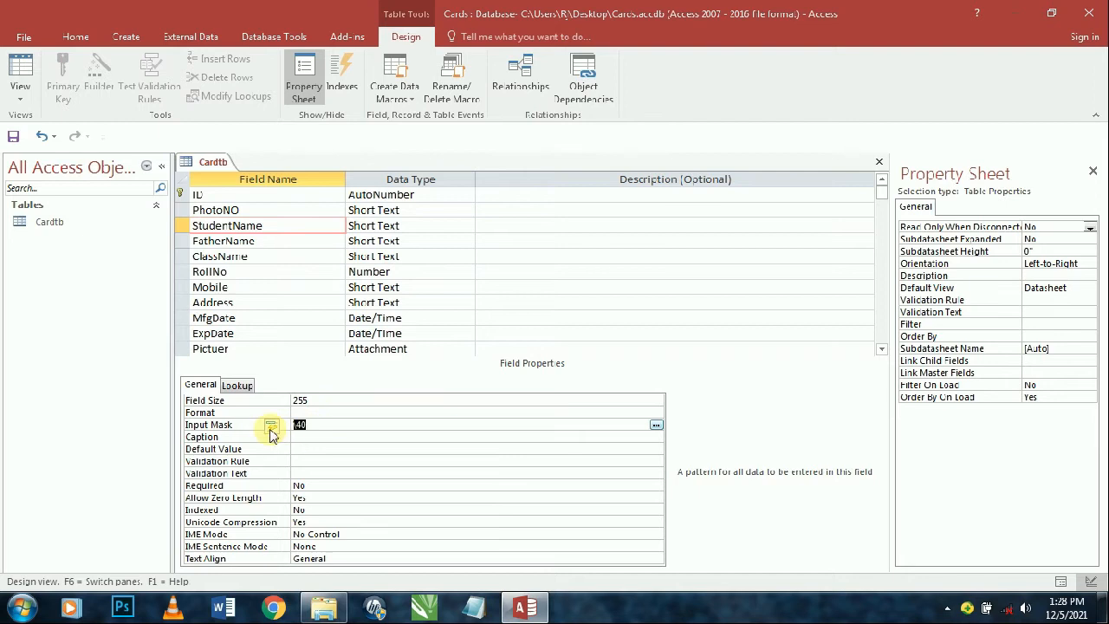
key(BackSpace)
key(BackSpace)
key(BackSpace)
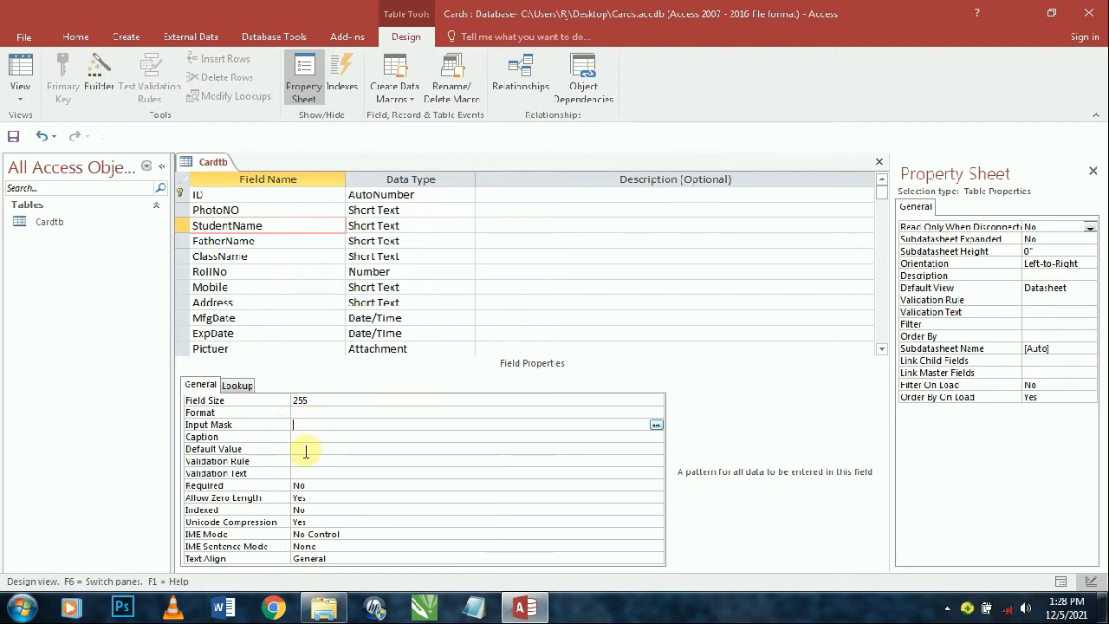
- Give StudentName the caption Student Name and a field size of 40
click(302, 436)
text(40)
key(Return)
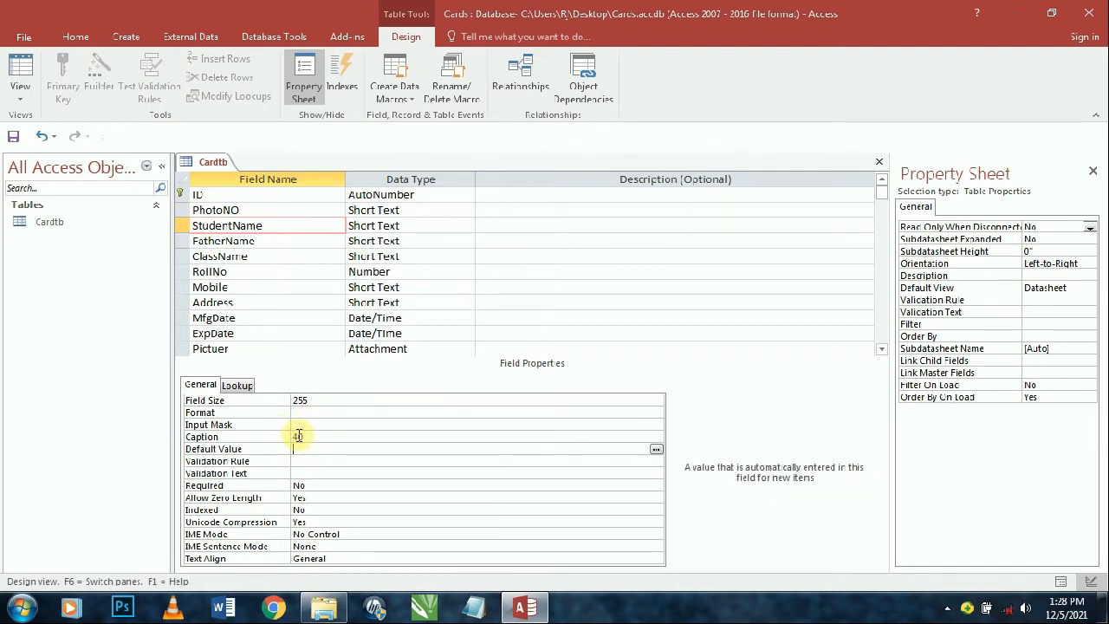
click(282, 227)
key(ctrl+c)
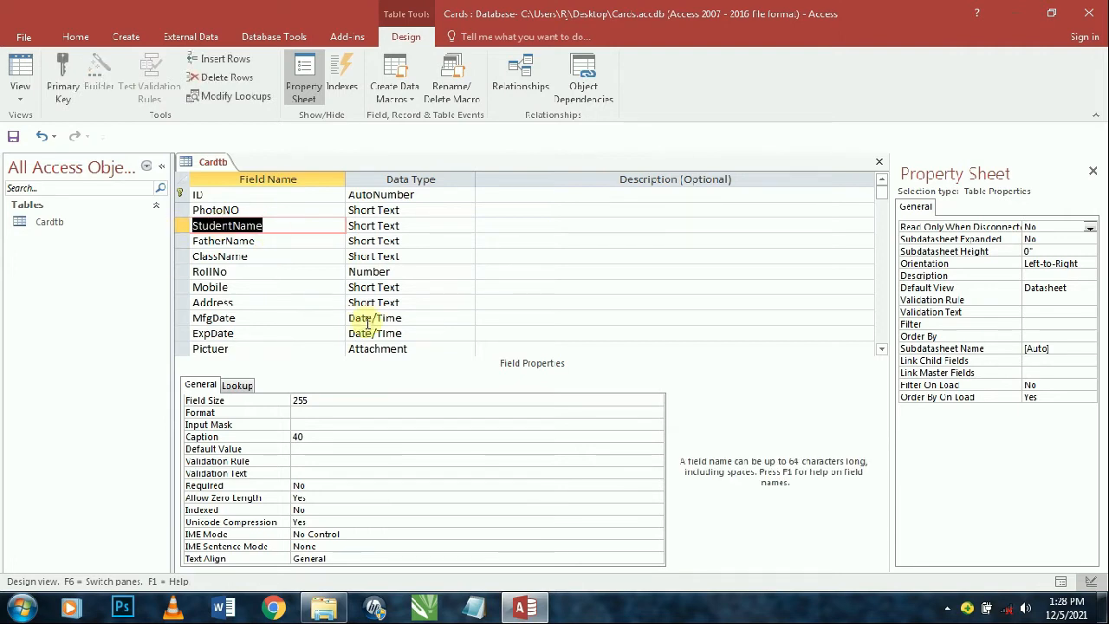
click(291, 434)
key(ctrl+v)
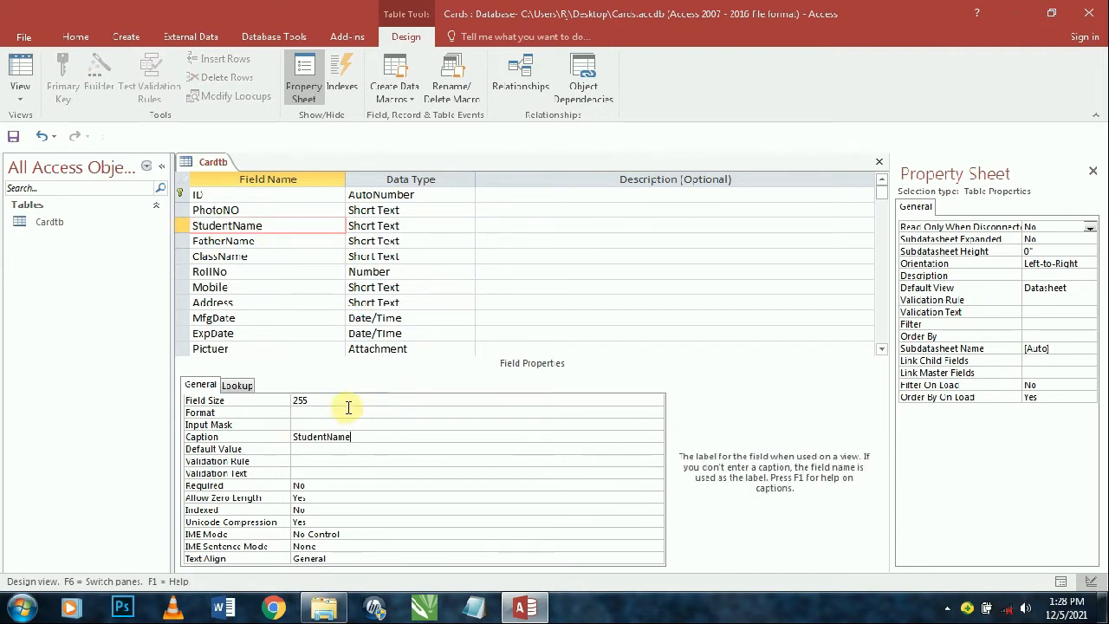
key(Up)
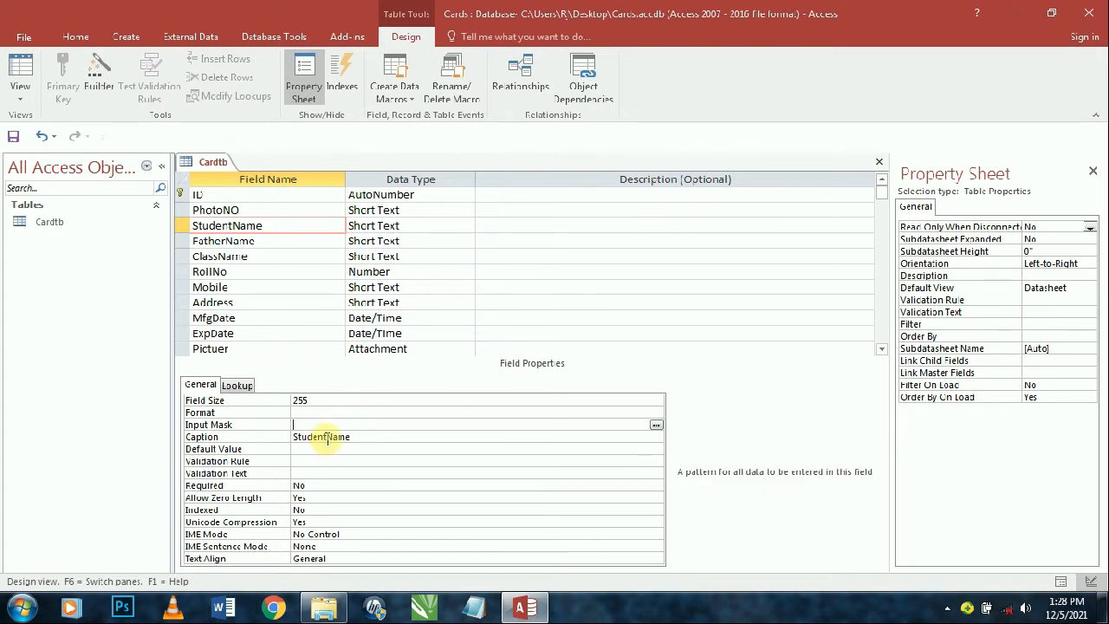
click(332, 437)
key(Down)
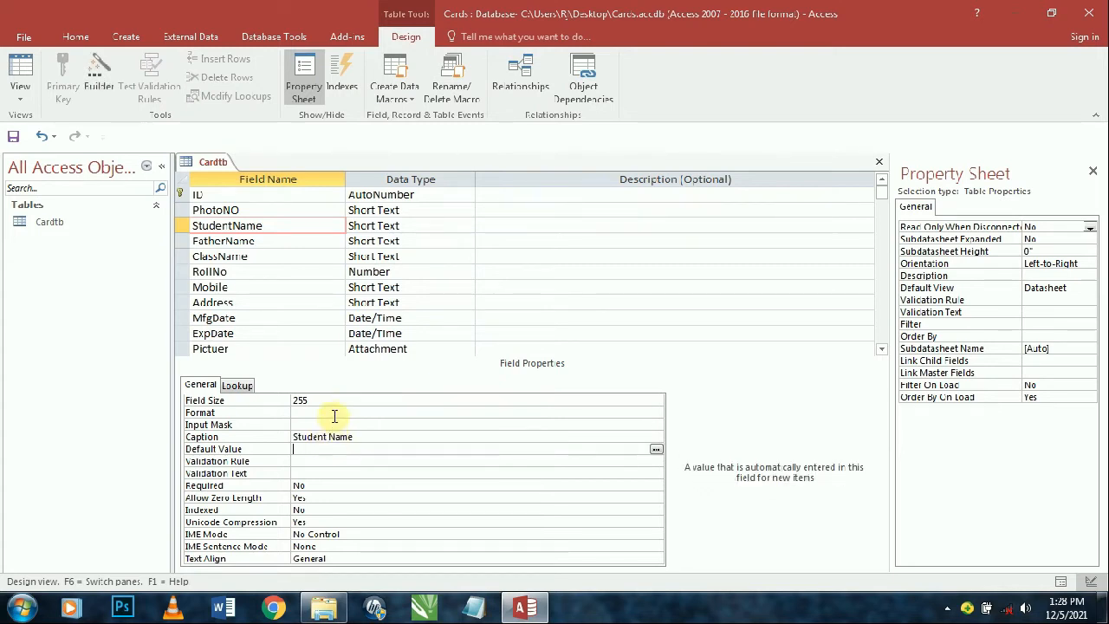
click(277, 402)
text(40)
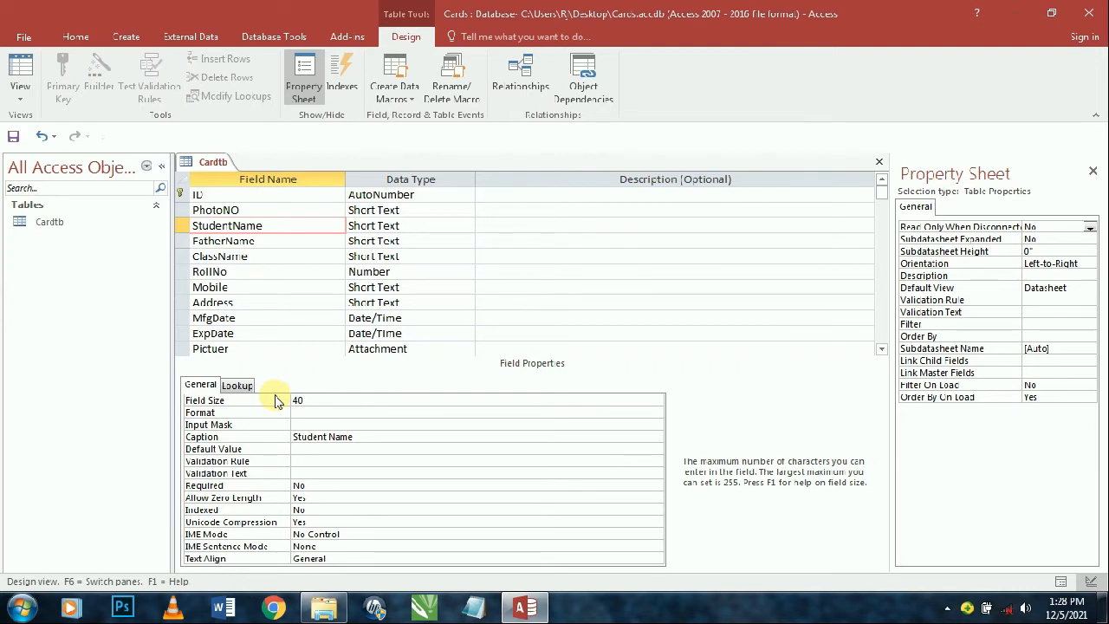
key(Return)
- Give FatherName the caption Father Name and a field size of 40
drag(282, 255, 193, 236)
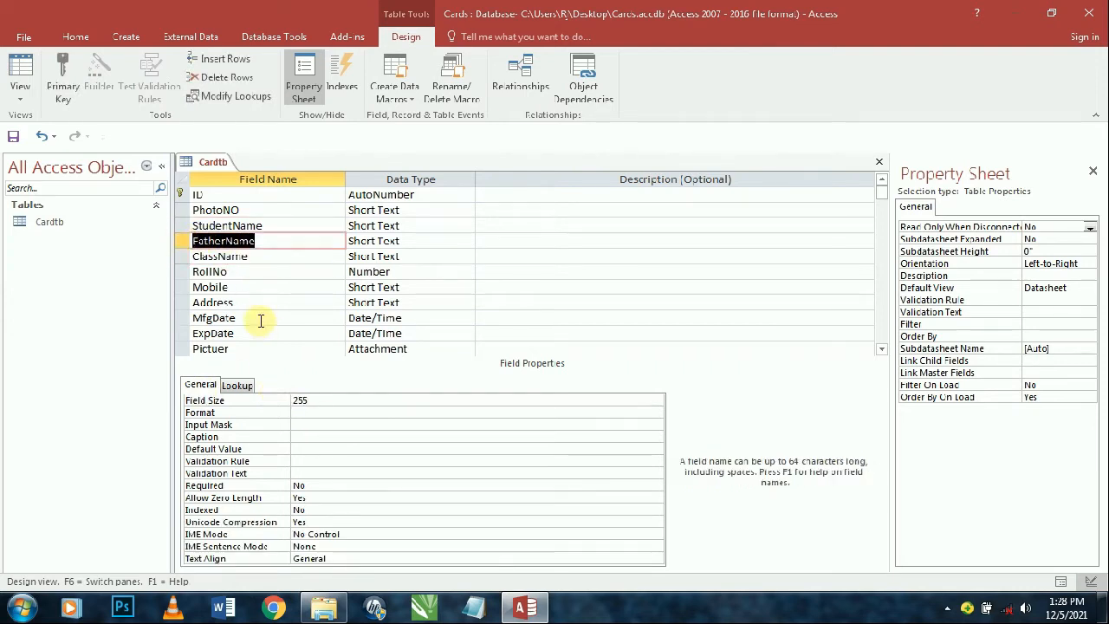
click(311, 438)
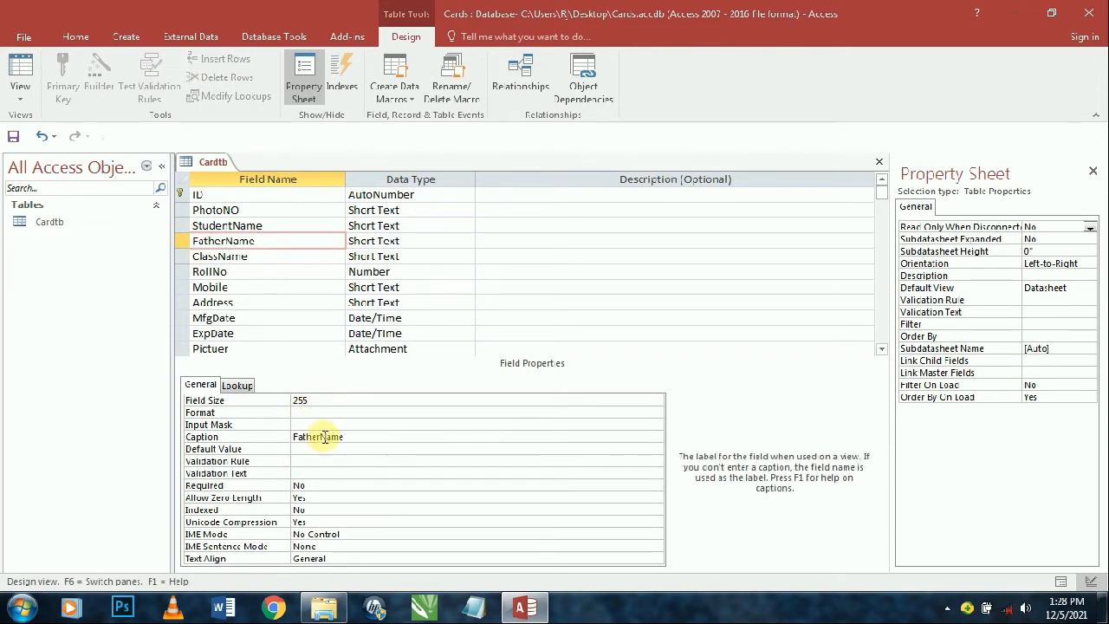
click(320, 437)
click(260, 451)
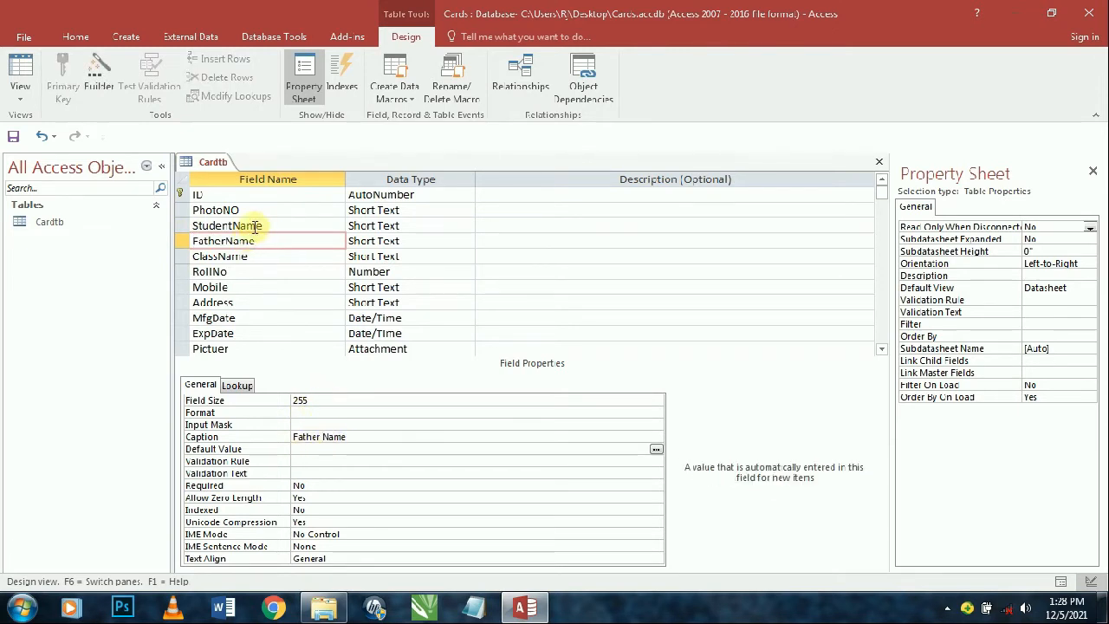
click(322, 402)
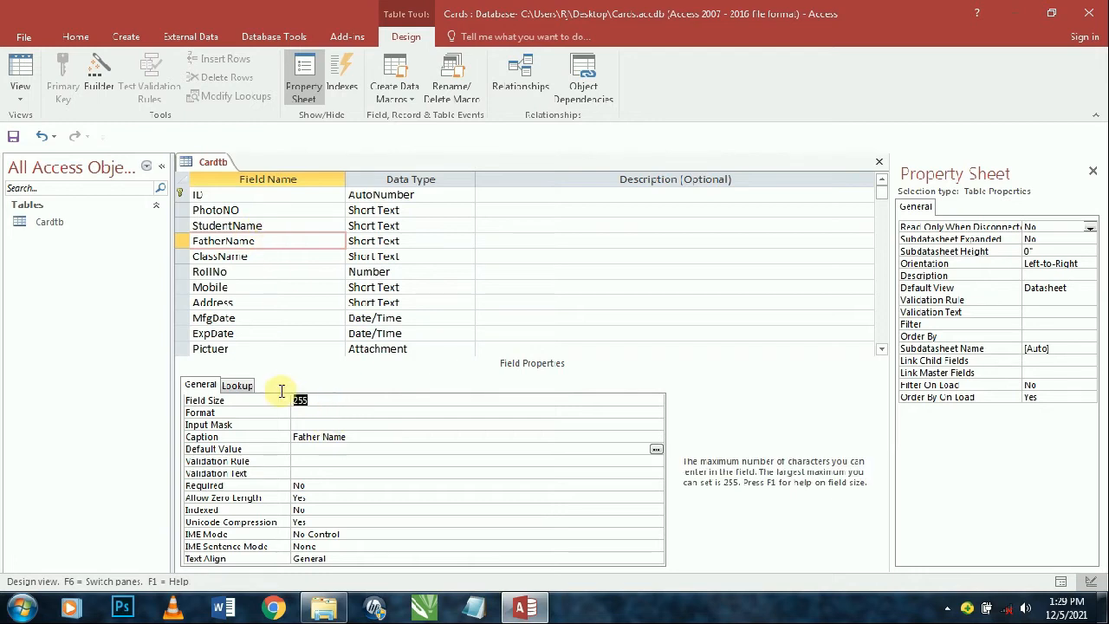
text(40)
key(Tab)
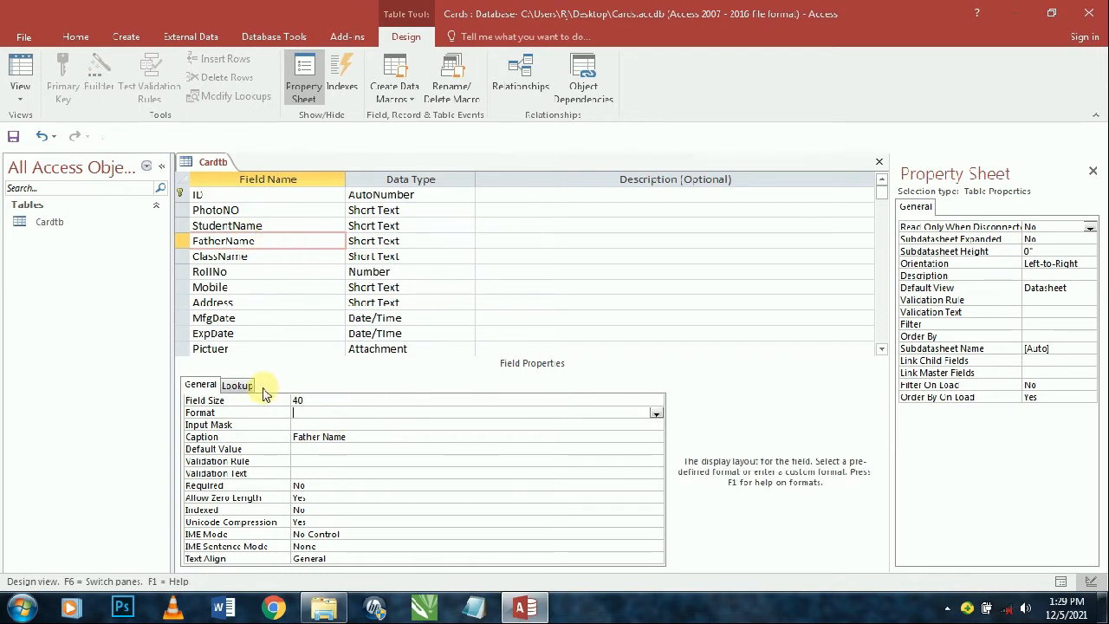
- Give ClassName the caption ClassName and select its Field Size value for replacement
click(234, 257)
double_click(234, 256)
key(ctrl+c)
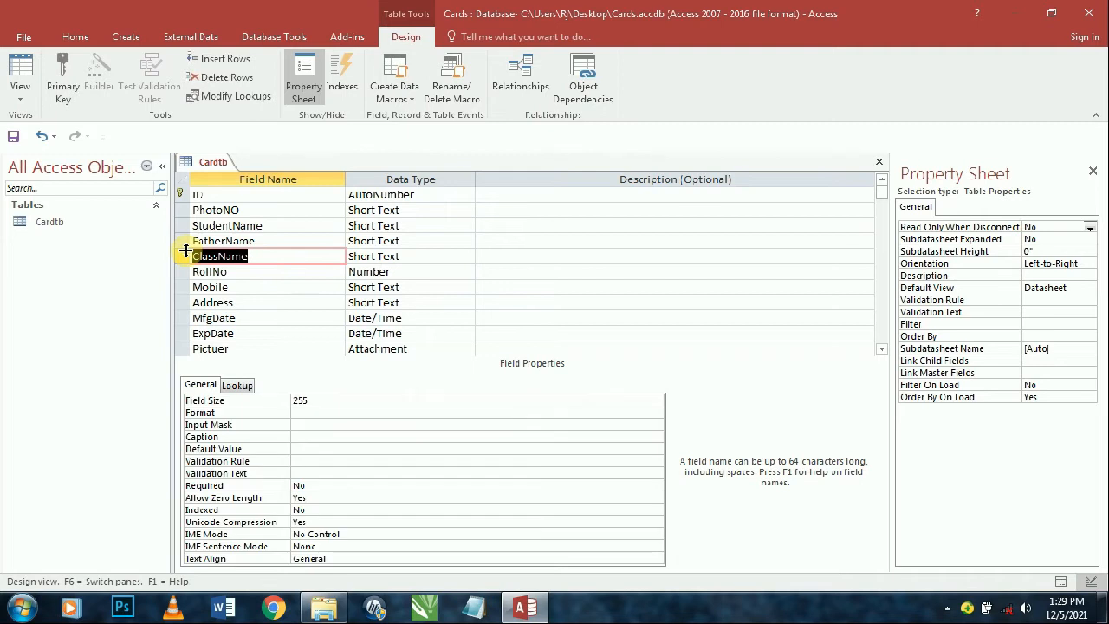
click(303, 437)
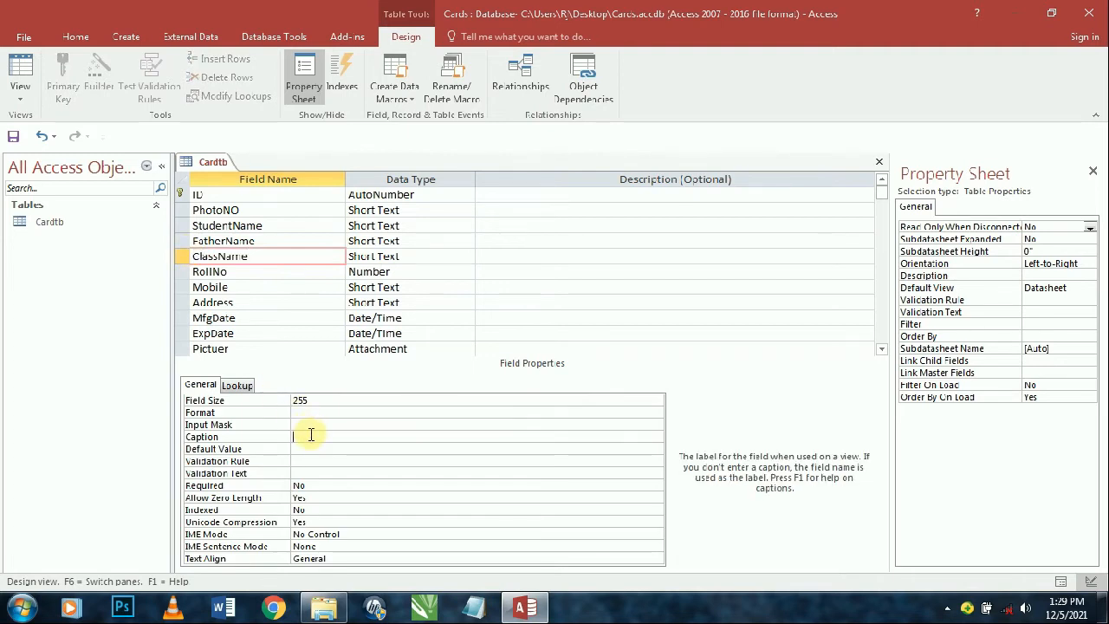
key(ctrl+v)
key(Tab)
double_click(312, 399)
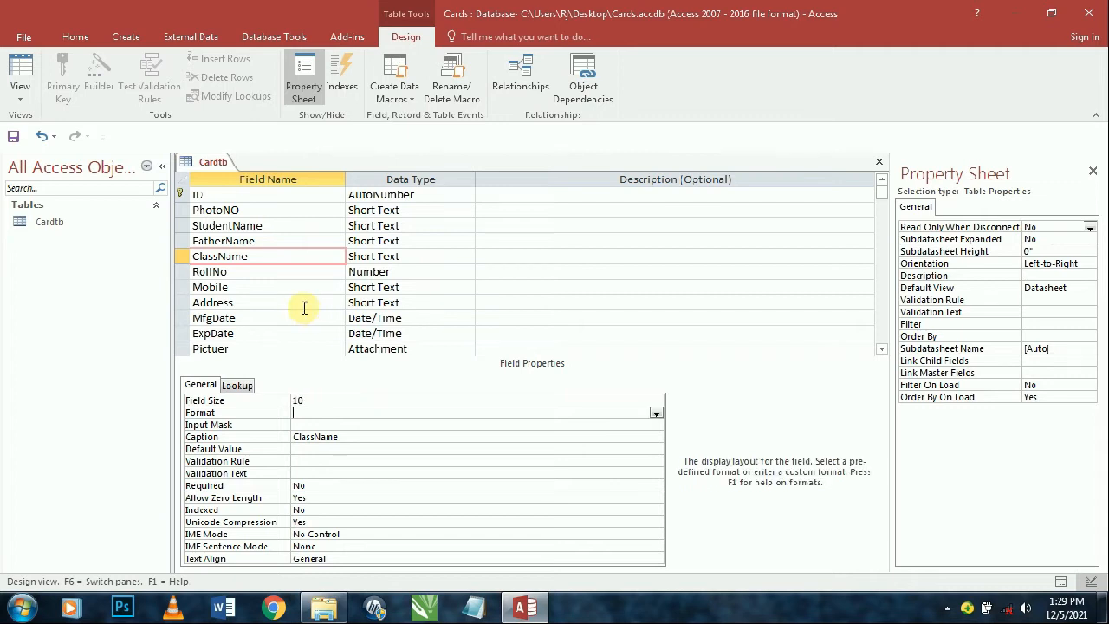
click(252, 275)
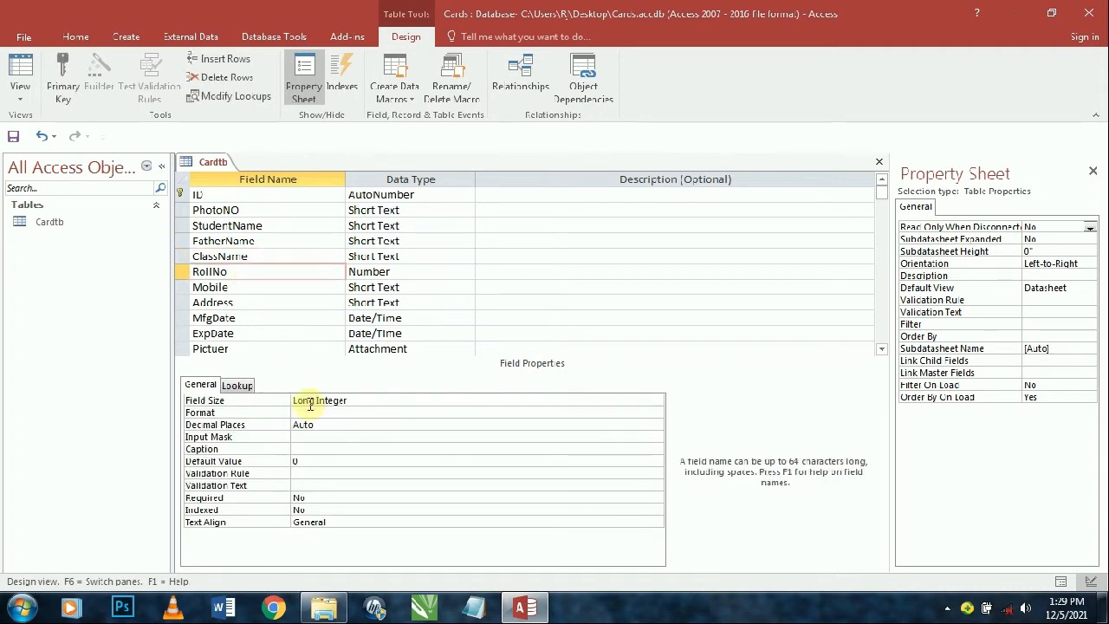
click(262, 289)
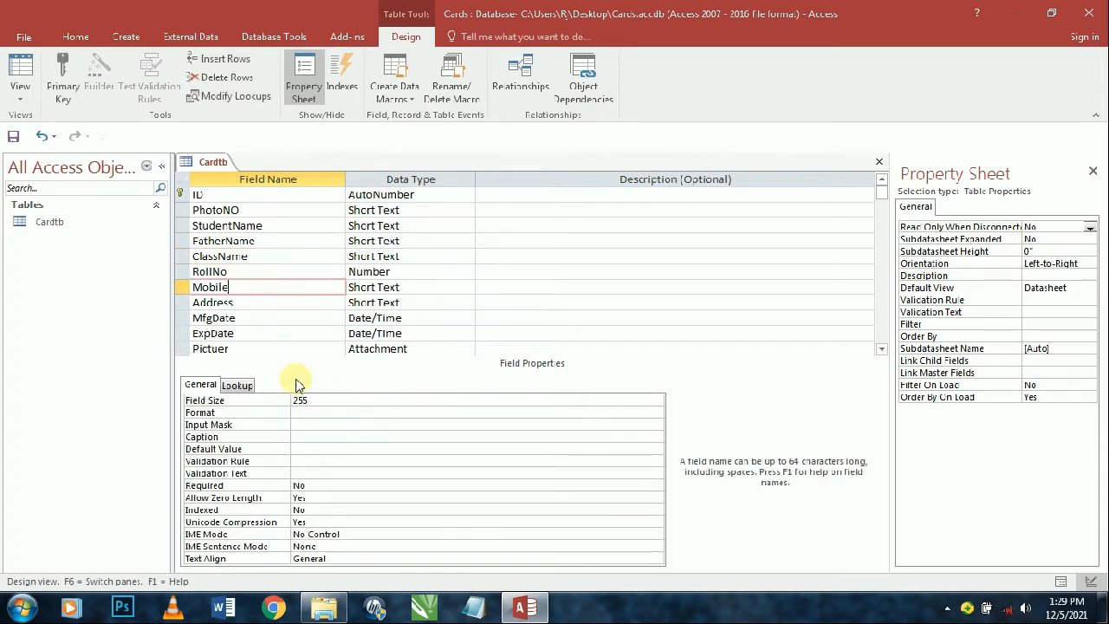
click(312, 437)
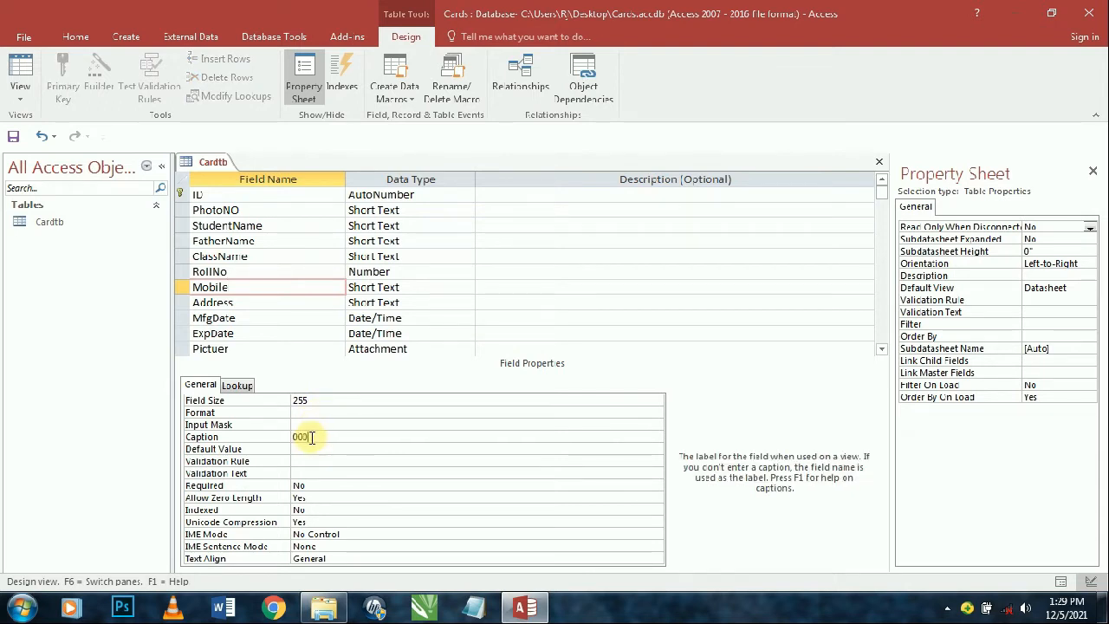
text(00000000)
key(Return)
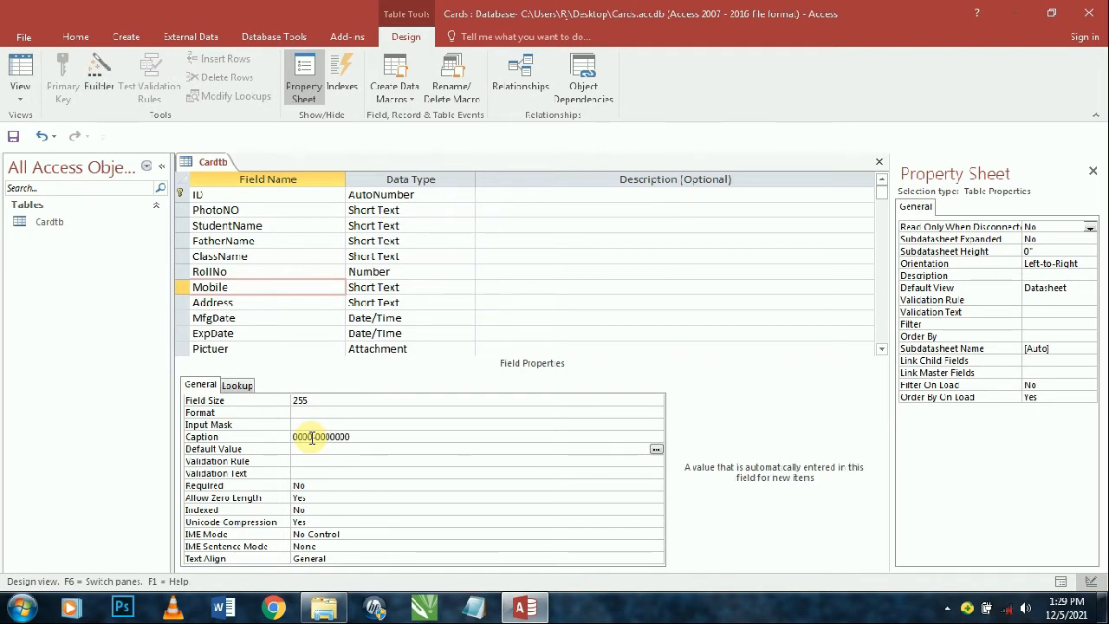
- Move the pattern from Mobile's Caption into its Input Mask, then copy the MfgDate field name
click(359, 437)
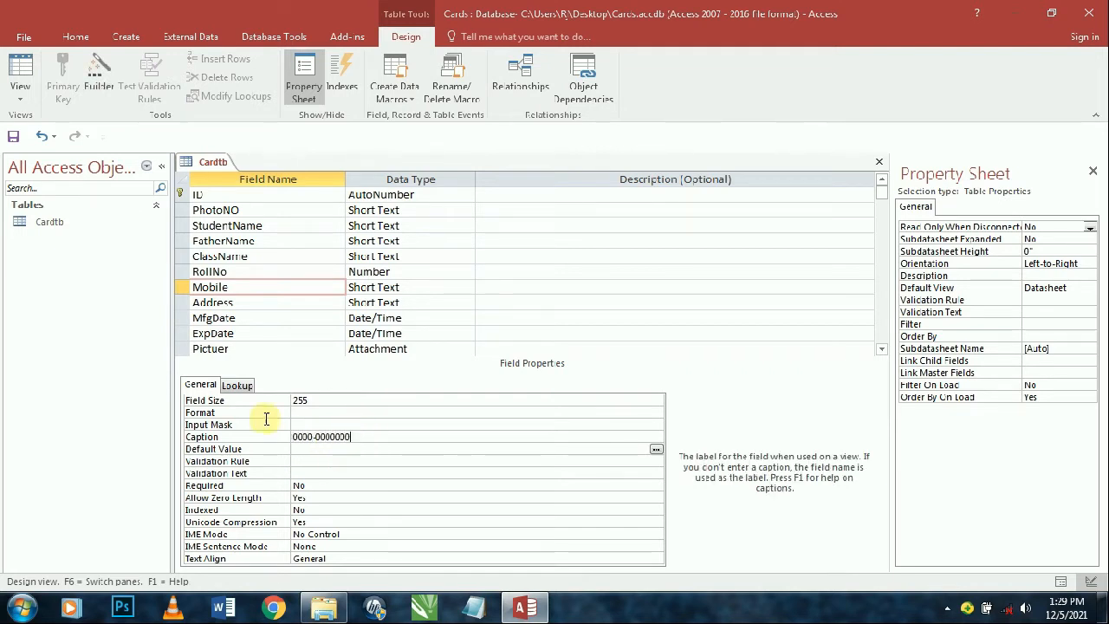
key(shift+Home)
key(ctrl+c)
key(BackSpace)
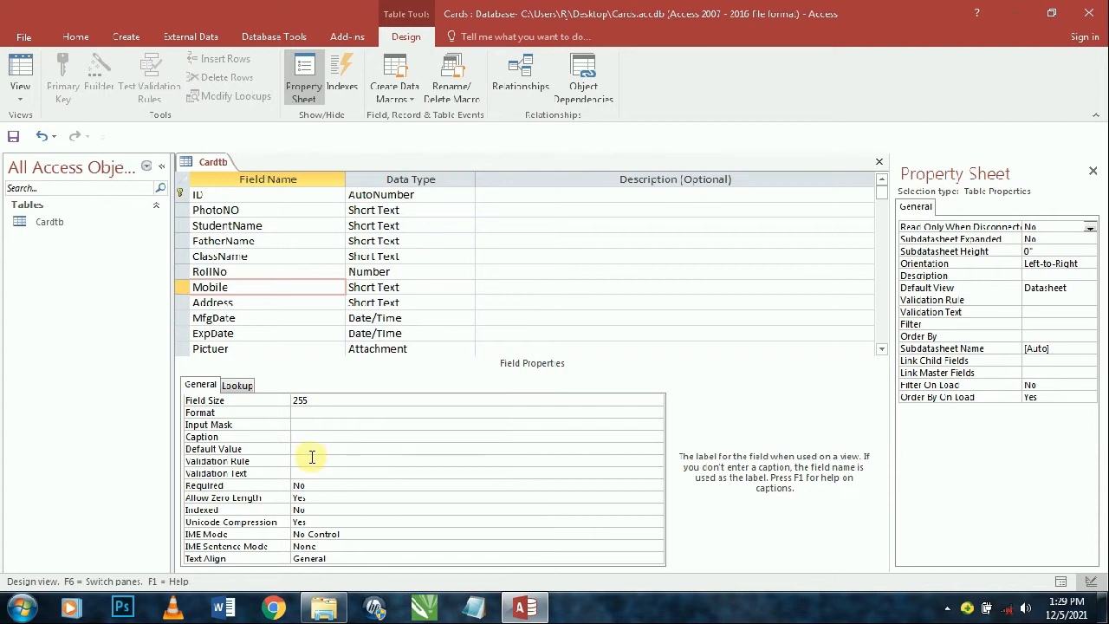
click(309, 424)
key(ctrl+v)
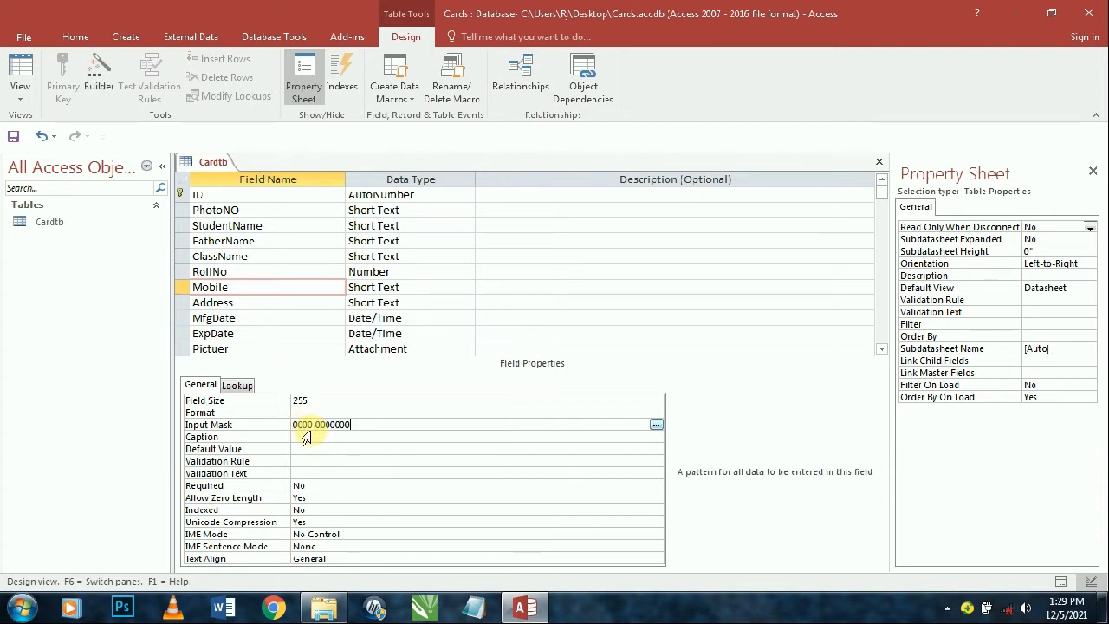
key(Return)
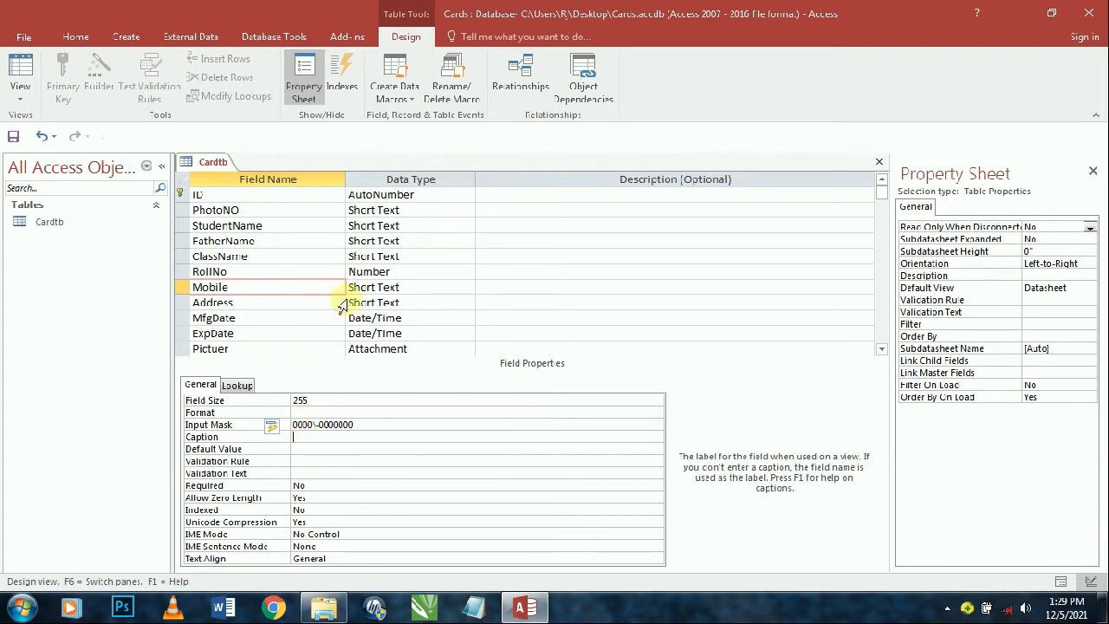
drag(260, 319, 171, 316)
key(ctrl+c)
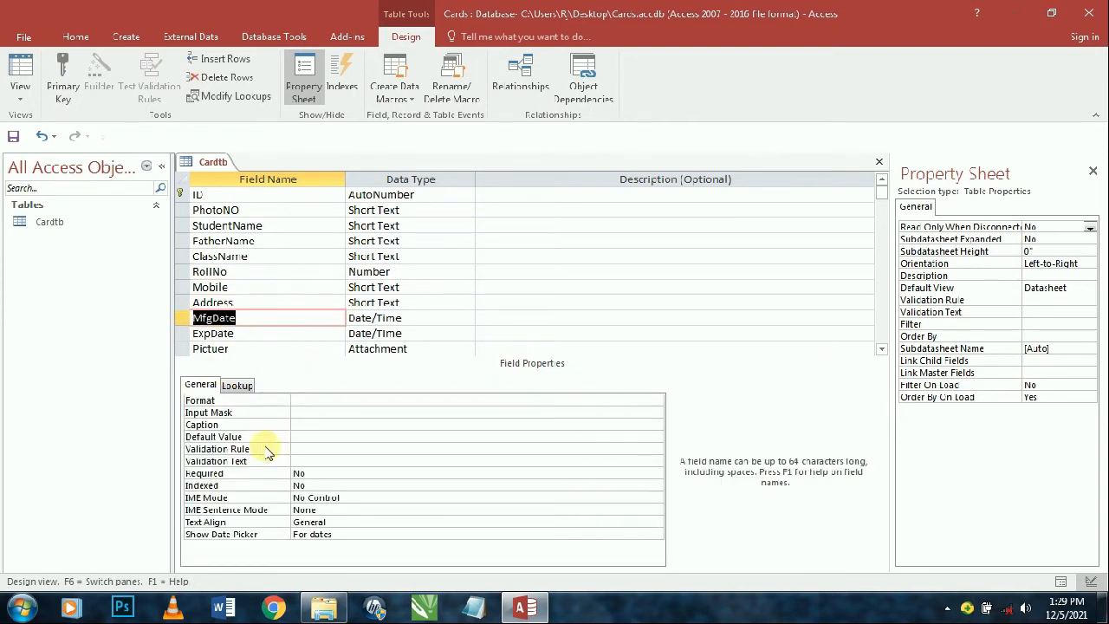
- Caption the MfgDate field as 'Mfg Date'
click(305, 424)
key(ctrl+v)
click(311, 424)
key(Delete)
key(Delete)
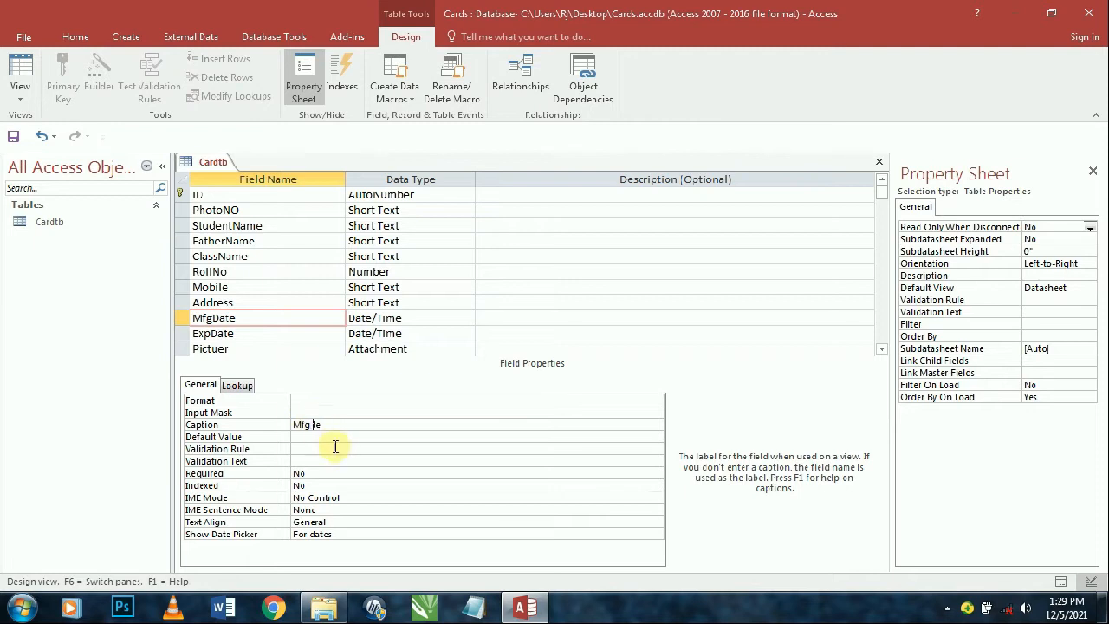
key(ctrl+z)
key(Left)
key(Return)
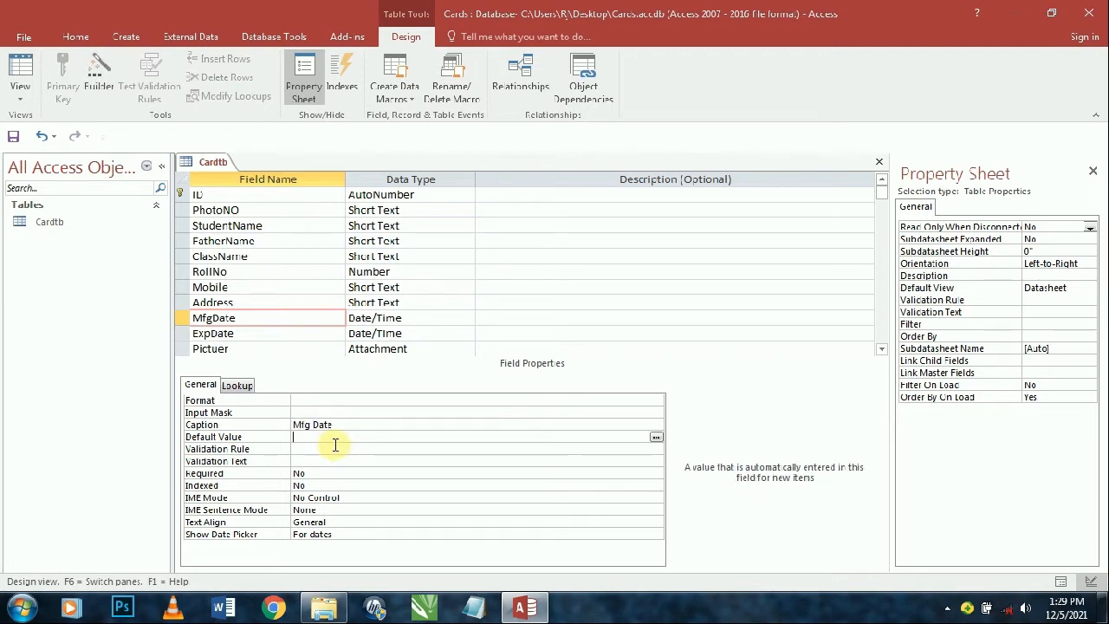
- Give MfgDate the validation rule >=Date() with the text 'You Have No Allowed This Date'
click(303, 450)
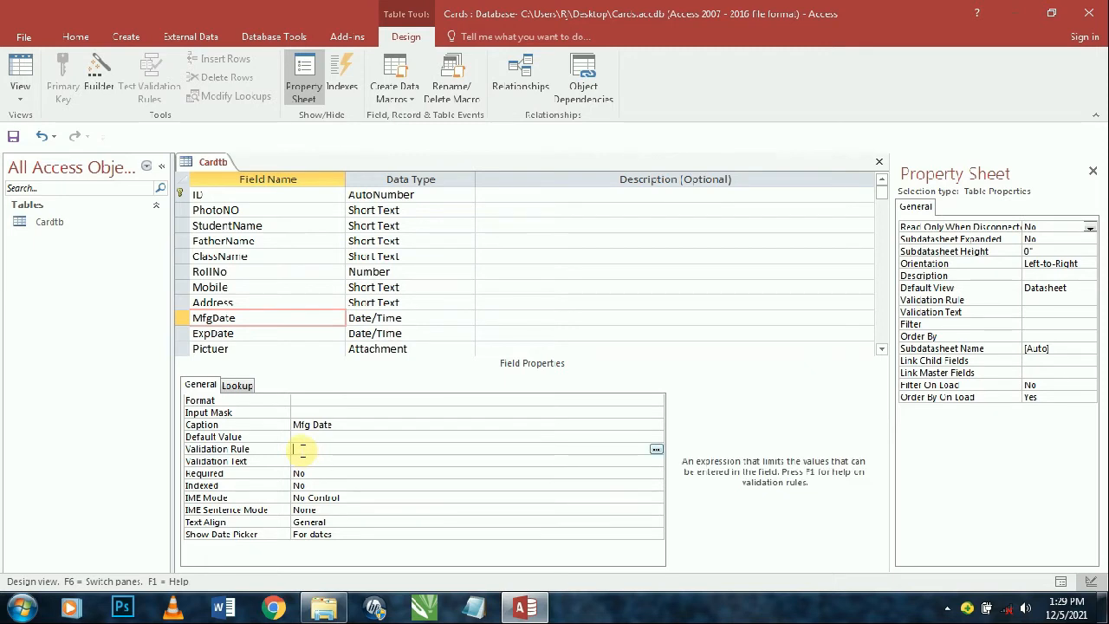
text(>=Date())
key(Return)
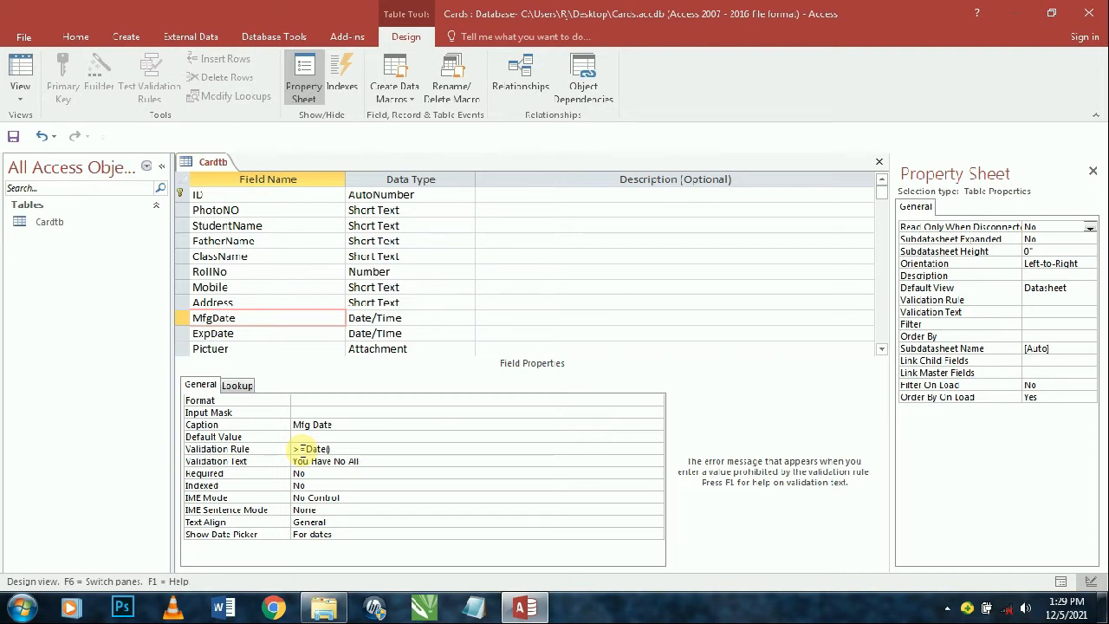
text(rd)
text(ed This Dat)
key(Return)
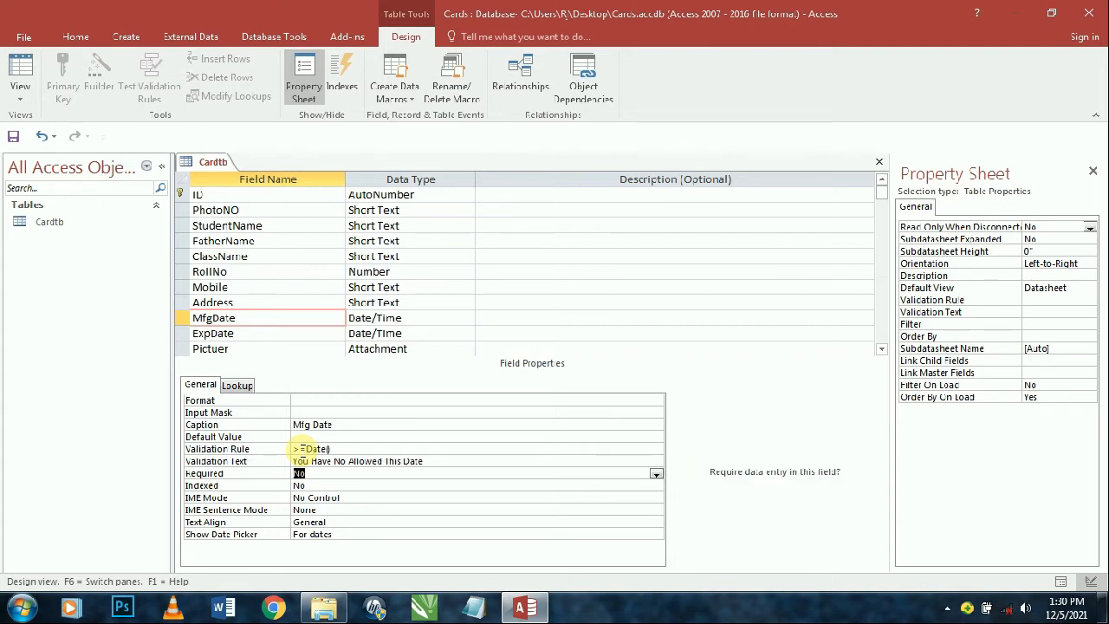
- Set the ExpDate field's caption to 'Exp Date'
click(237, 333)
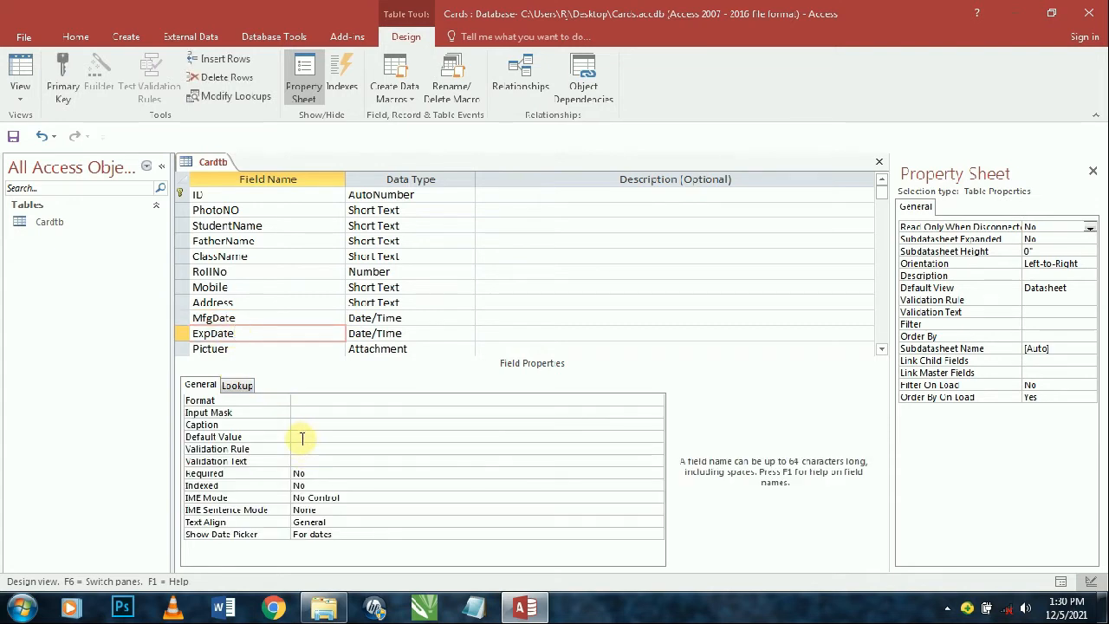
scroll(279, 367, down, 1)
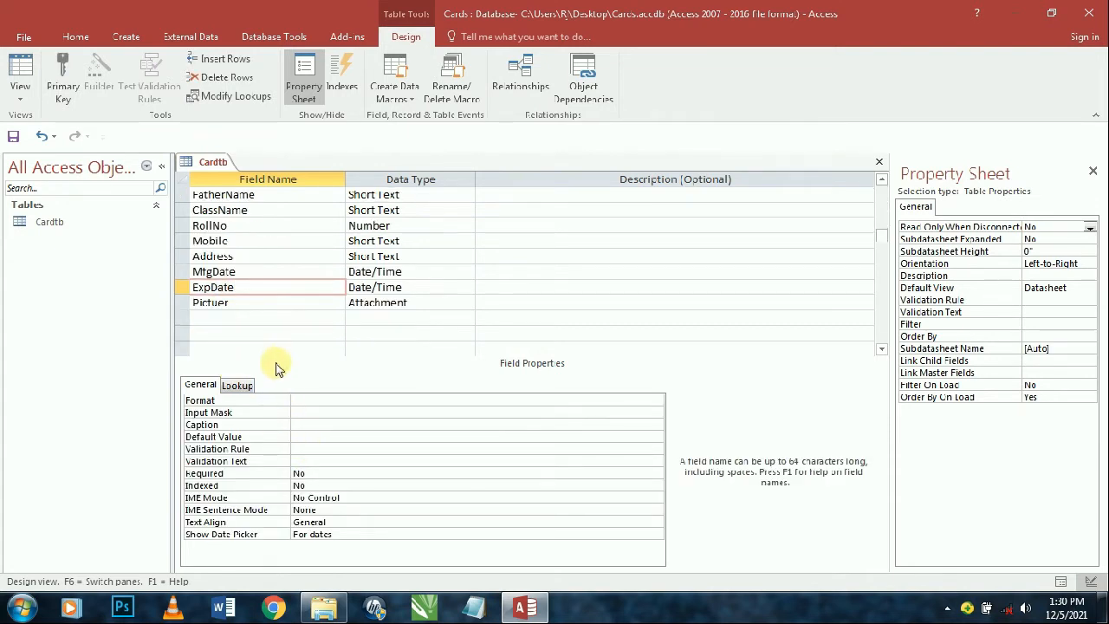
click(251, 306)
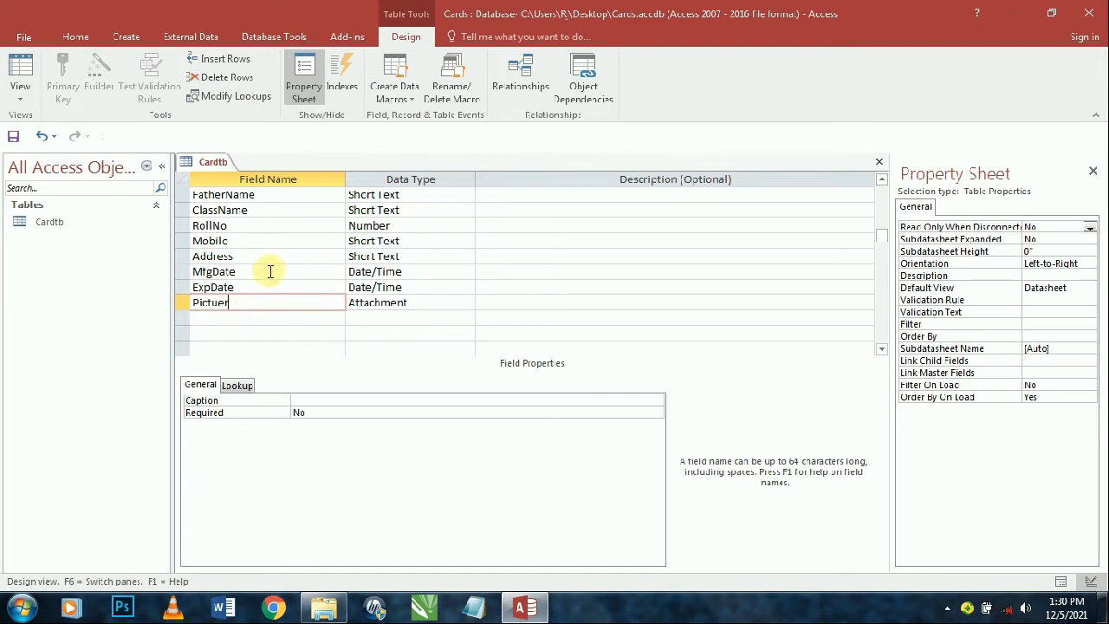
click(266, 273)
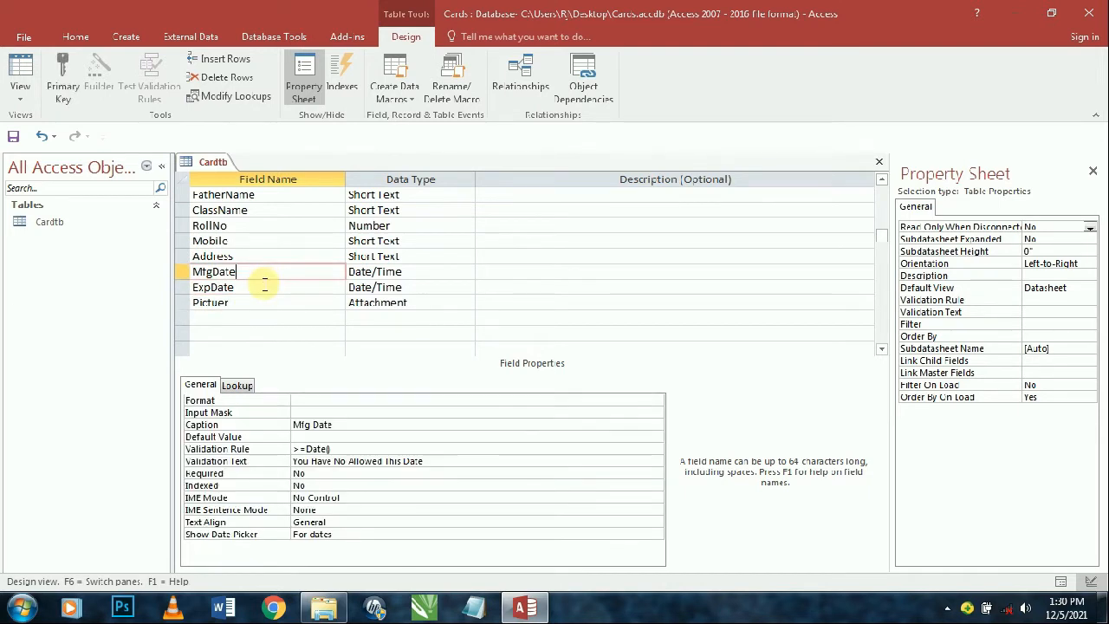
click(194, 287)
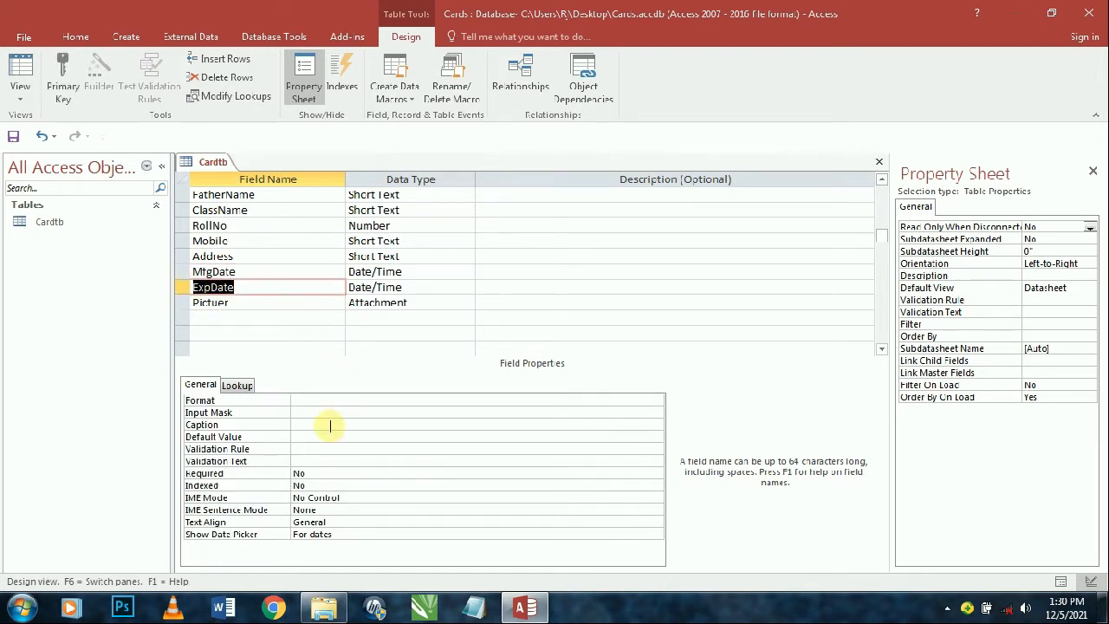
click(305, 425)
text(ExpDate)
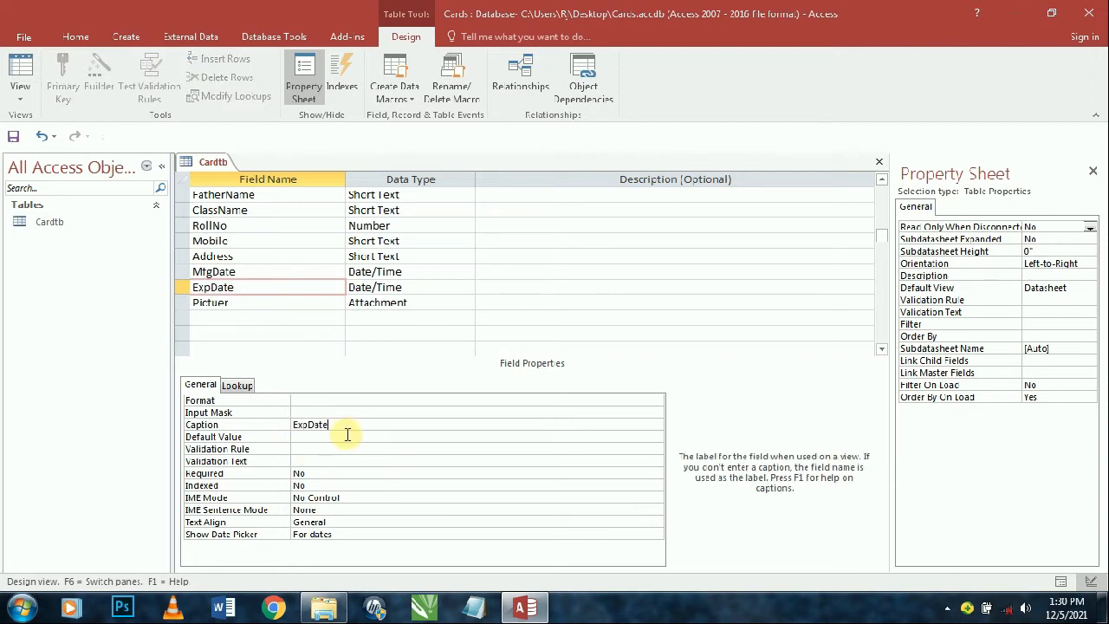
key(Return)
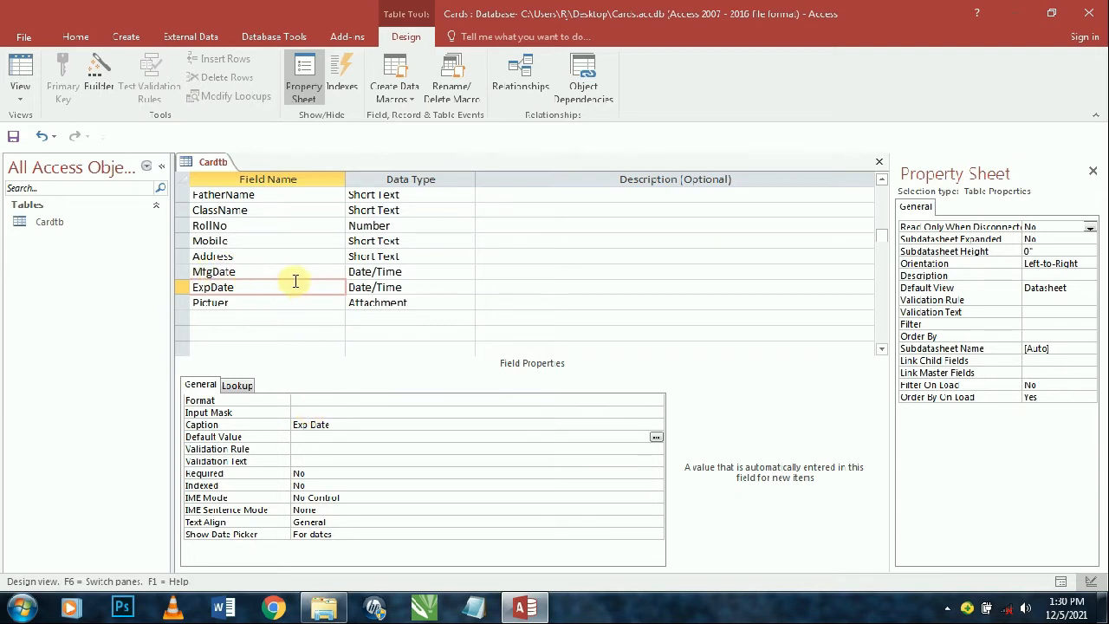
- Show Cardtb in Datasheet View with the Student Name and PhotoNO columns autofitted
click(19, 69)
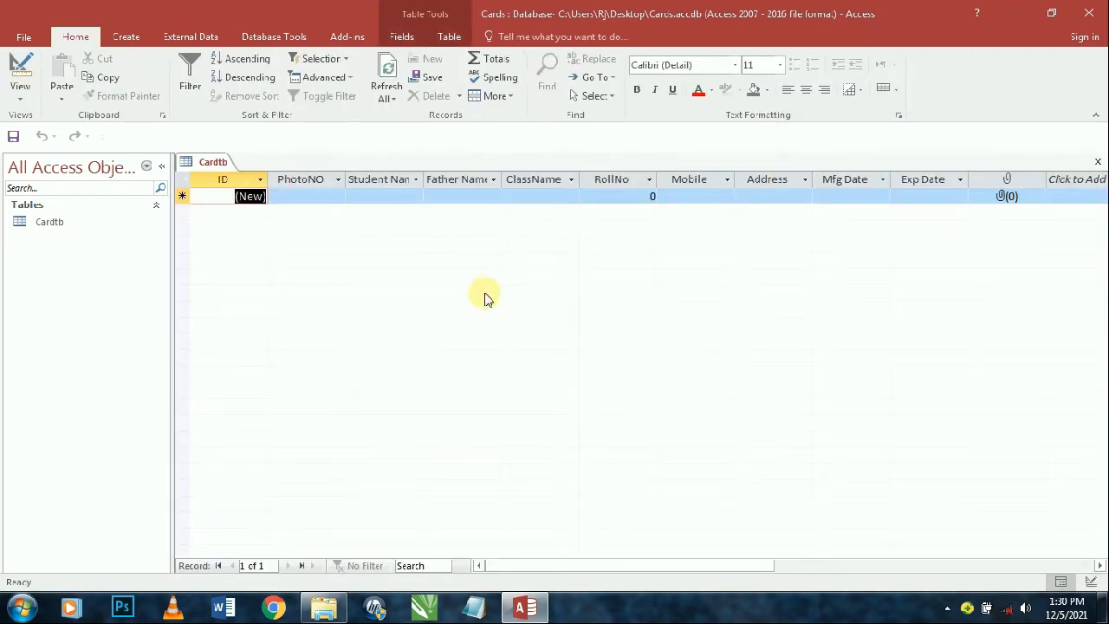
double_click(423, 179)
double_click(346, 178)
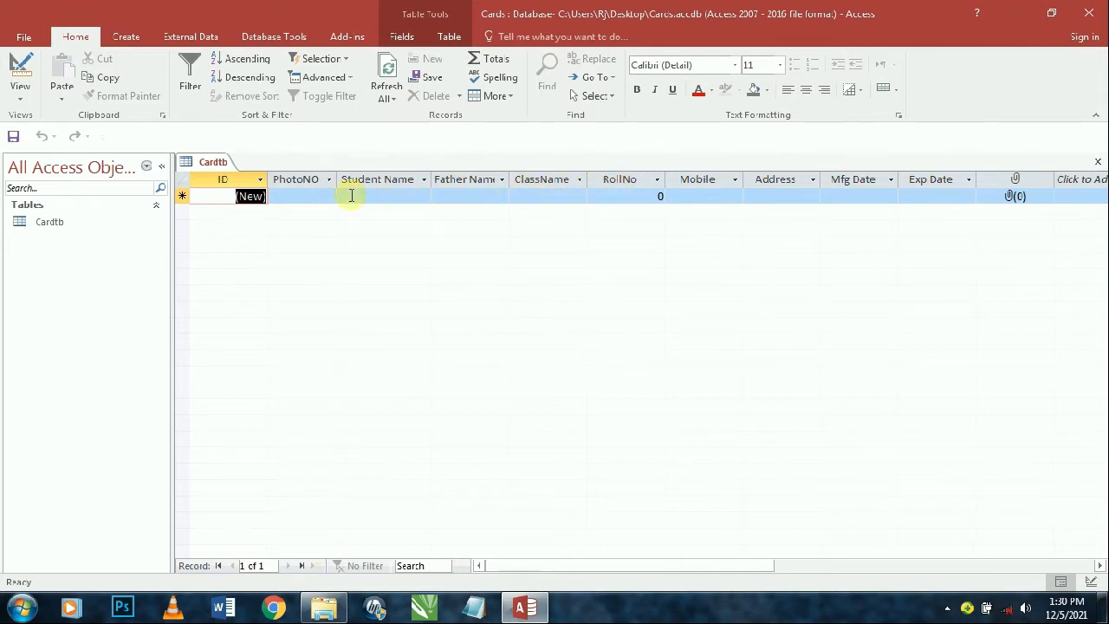
- Enter photo number 2102, the student's name and the father's name in the first record
key(Tab)
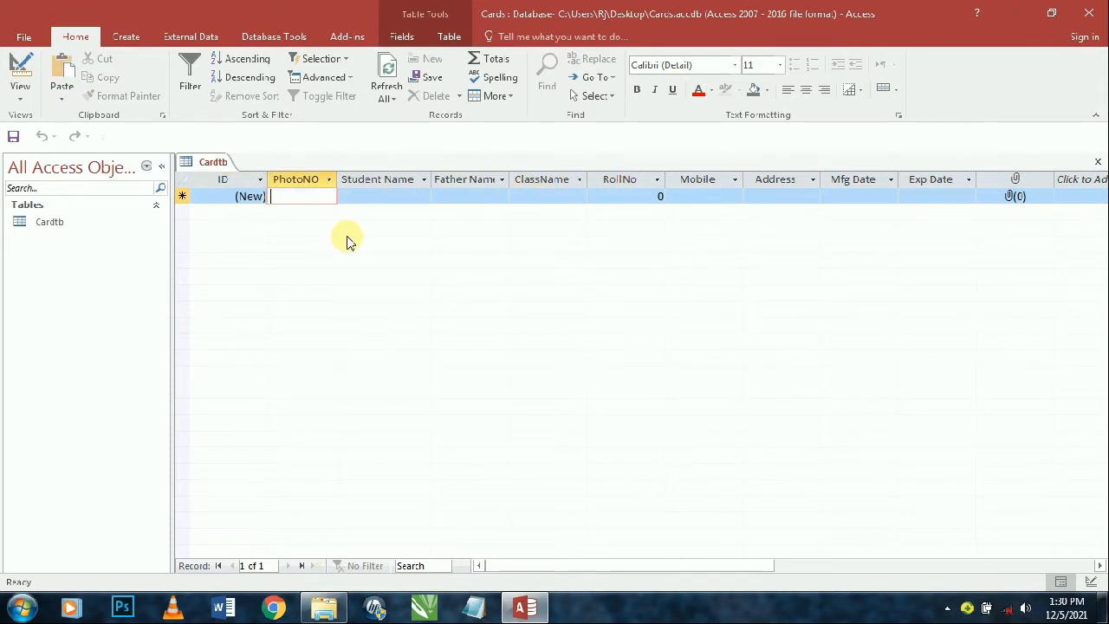
text(2)
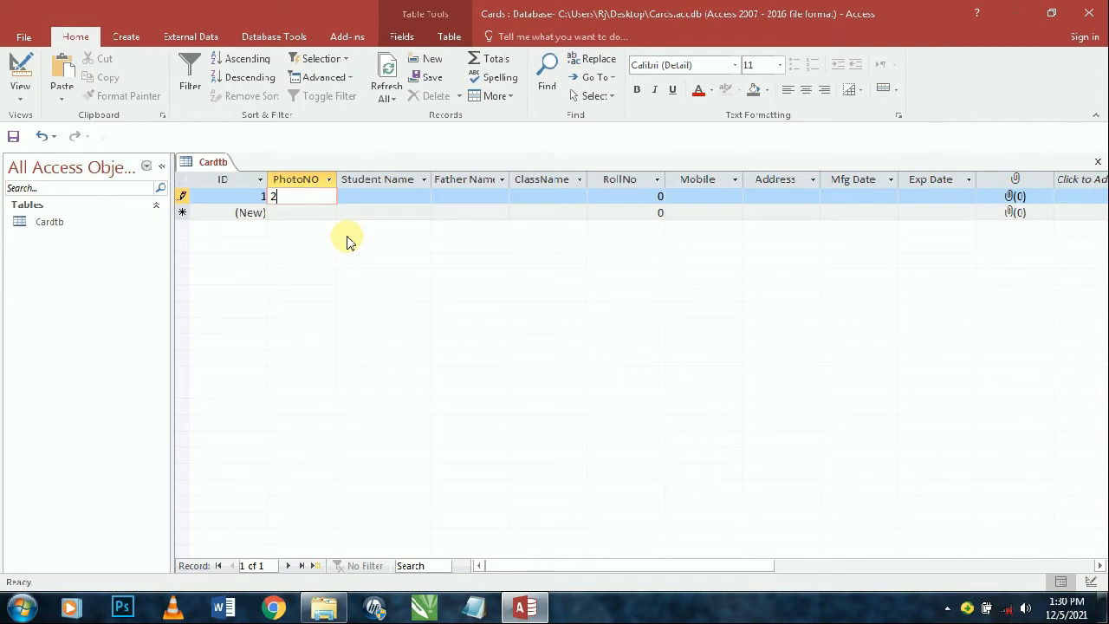
text(102)
key(Tab)
text(AF)
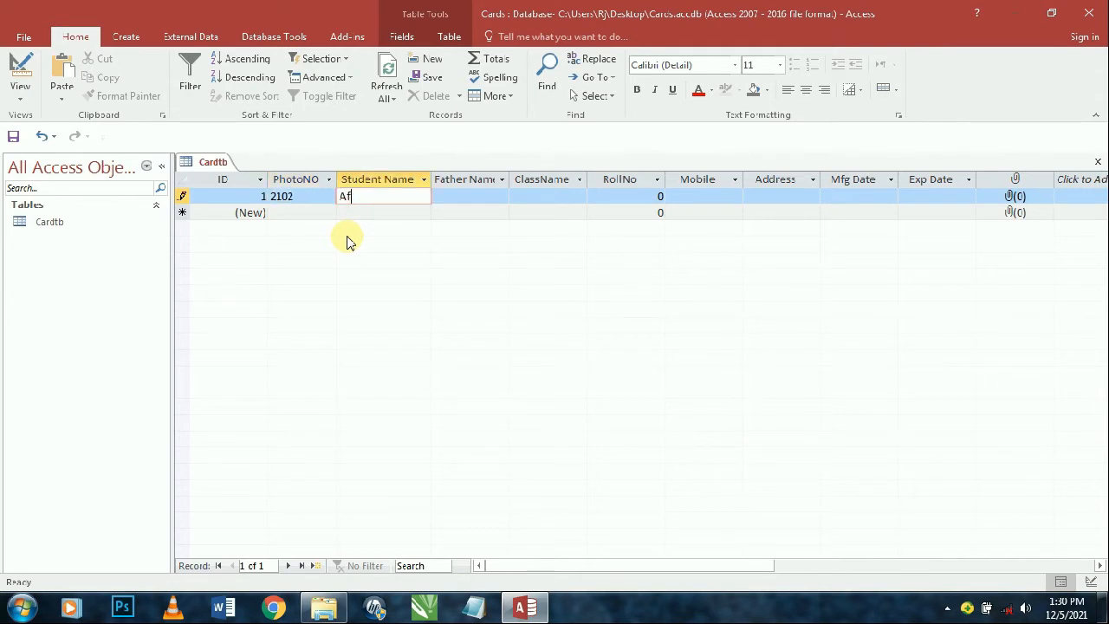
key(BackSpace)
key(BackSpace)
key(Tab)
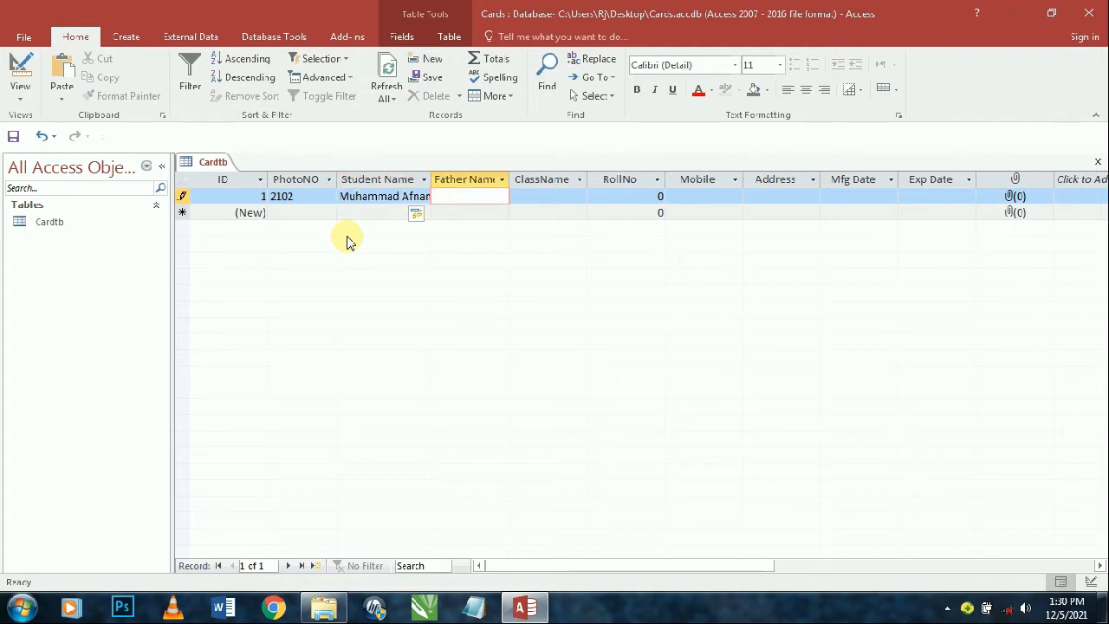
key(Tab)
- Set the record's class to 9th and roll number to 50
text(8th)
key(Tab)
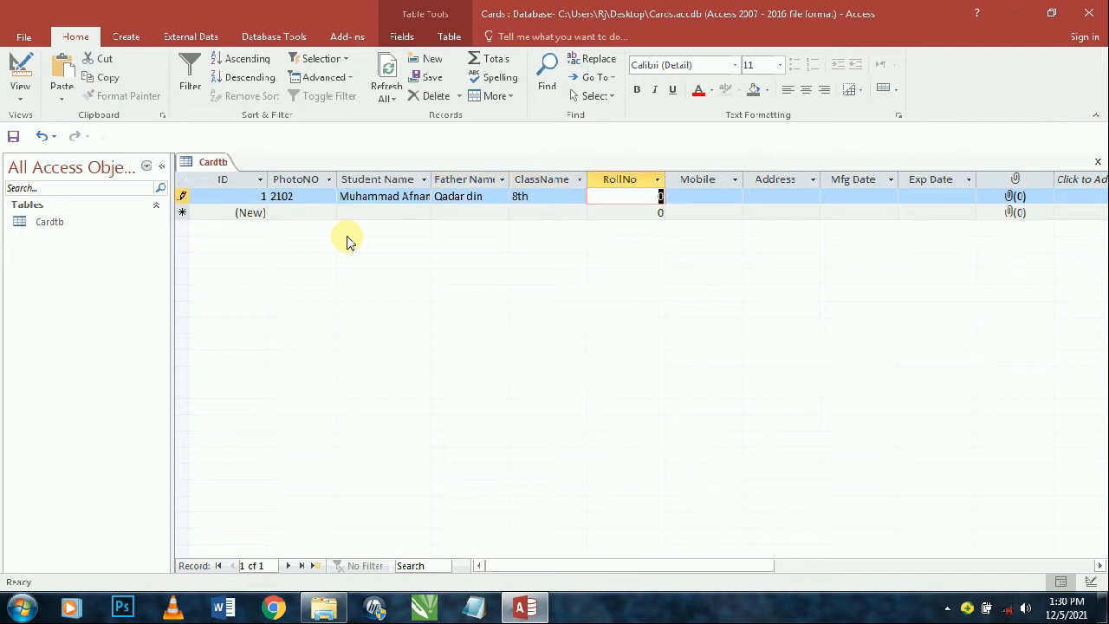
key(shift+Tab)
text(90)
key(Tab)
key(shift+Tab)
text(9th)
key(Tab)
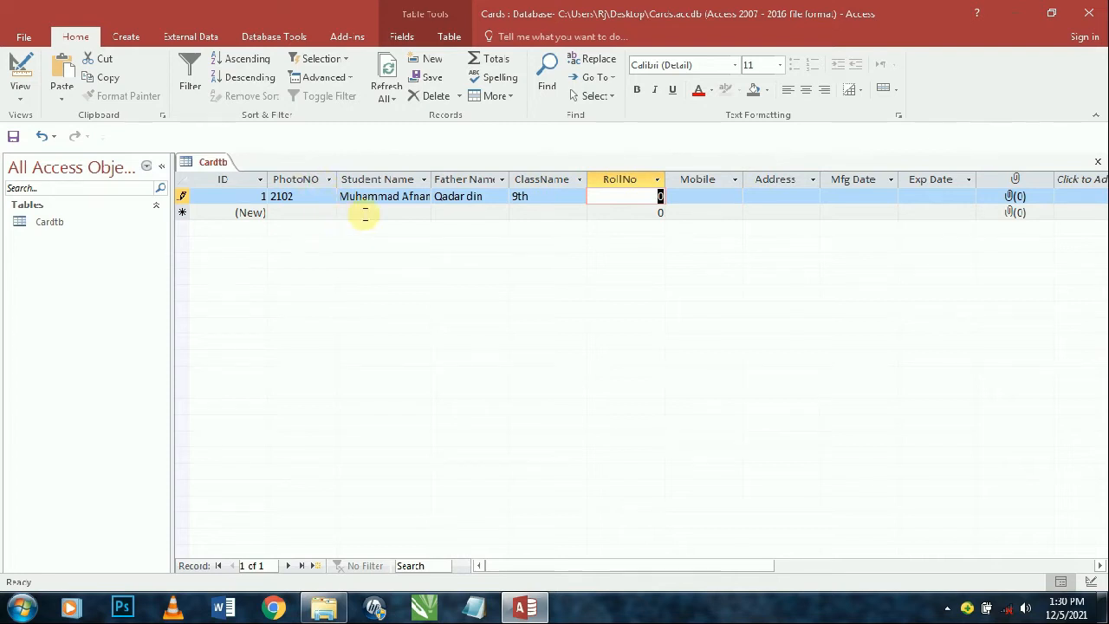
text(50)
key(Tab)
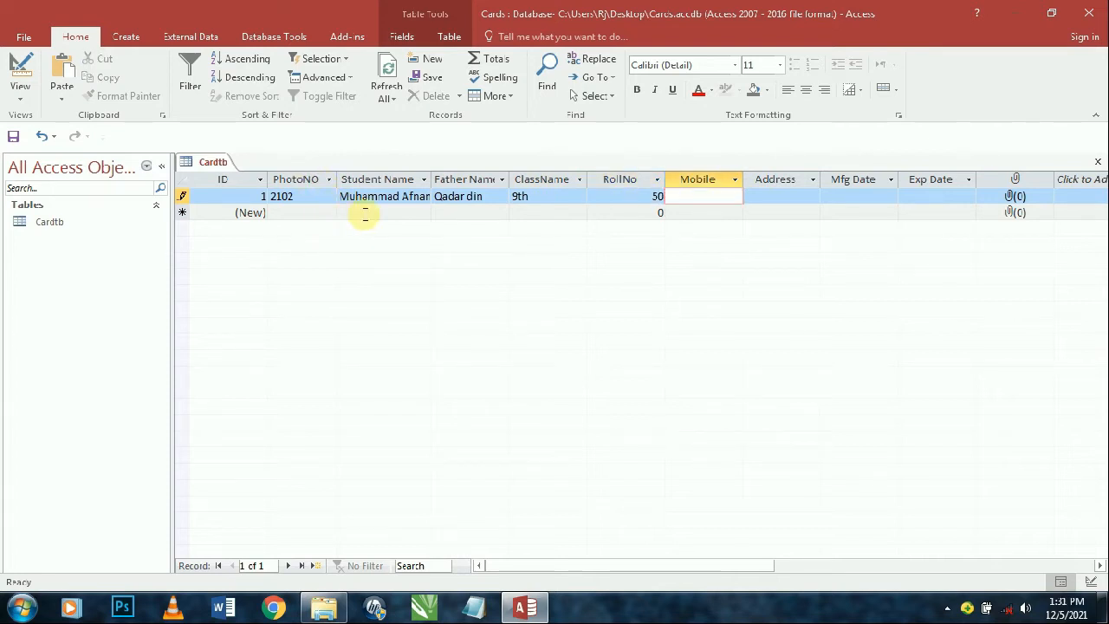
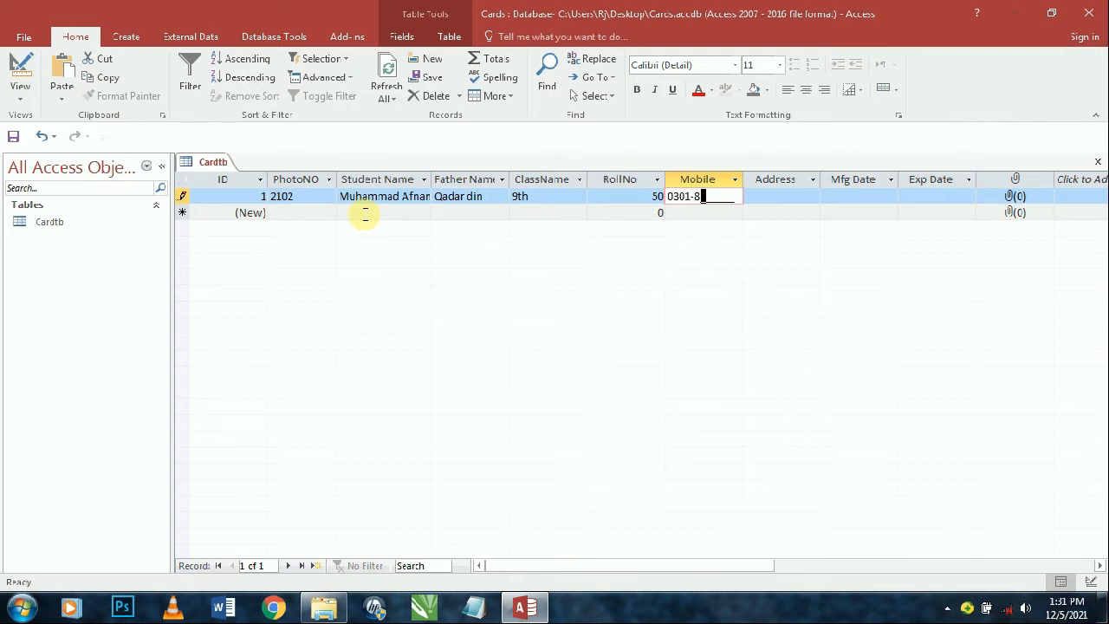
- Fill in the student's mobile number and address
key(Tab)
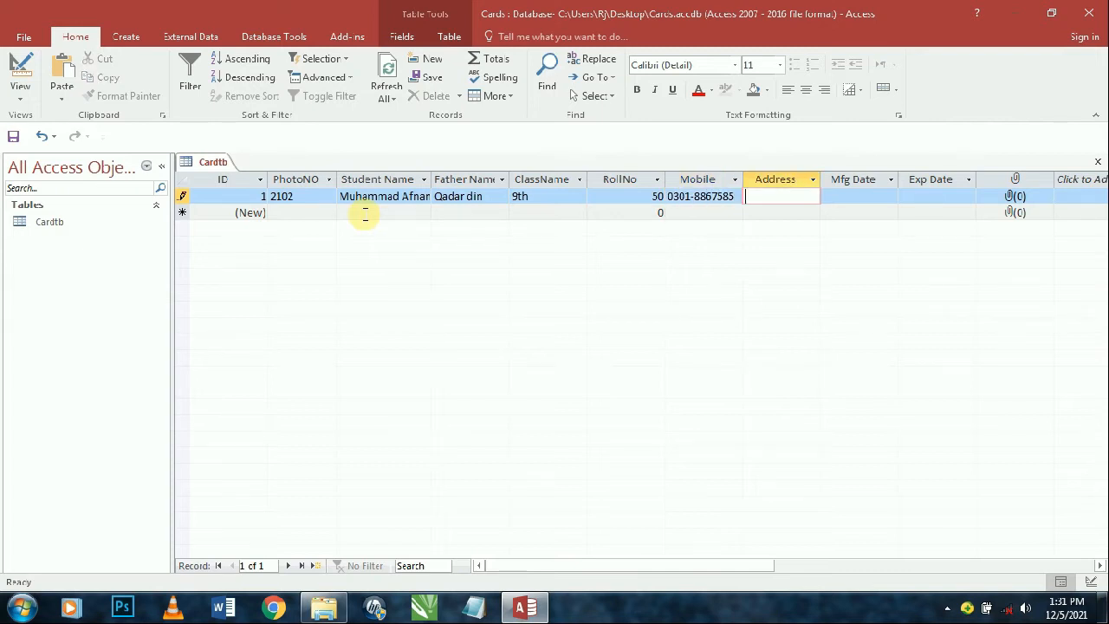
text(Shashoo)
key(Tab)
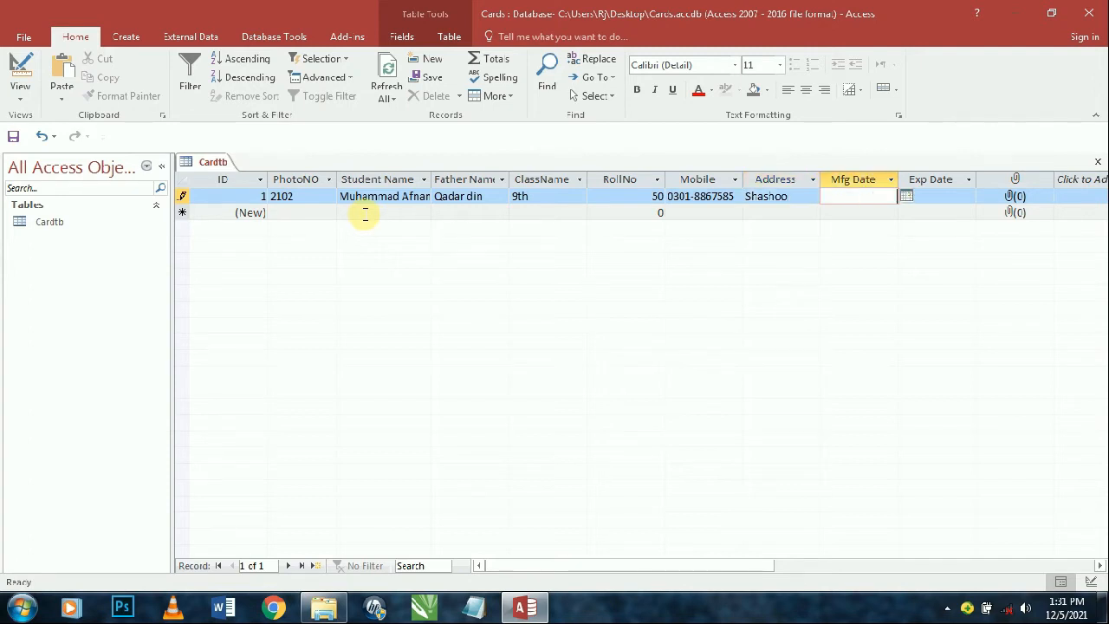
- Insert today's date into Mfg Date and start changing its year to 2020
key(ctrl+semicolon)
key(Tab)
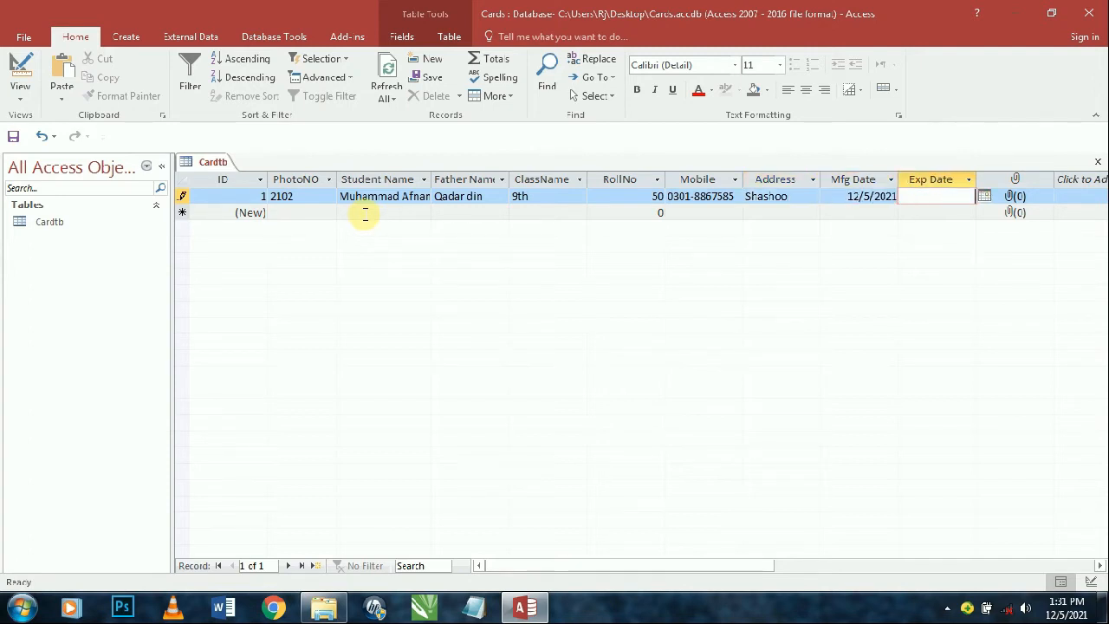
click(882, 196)
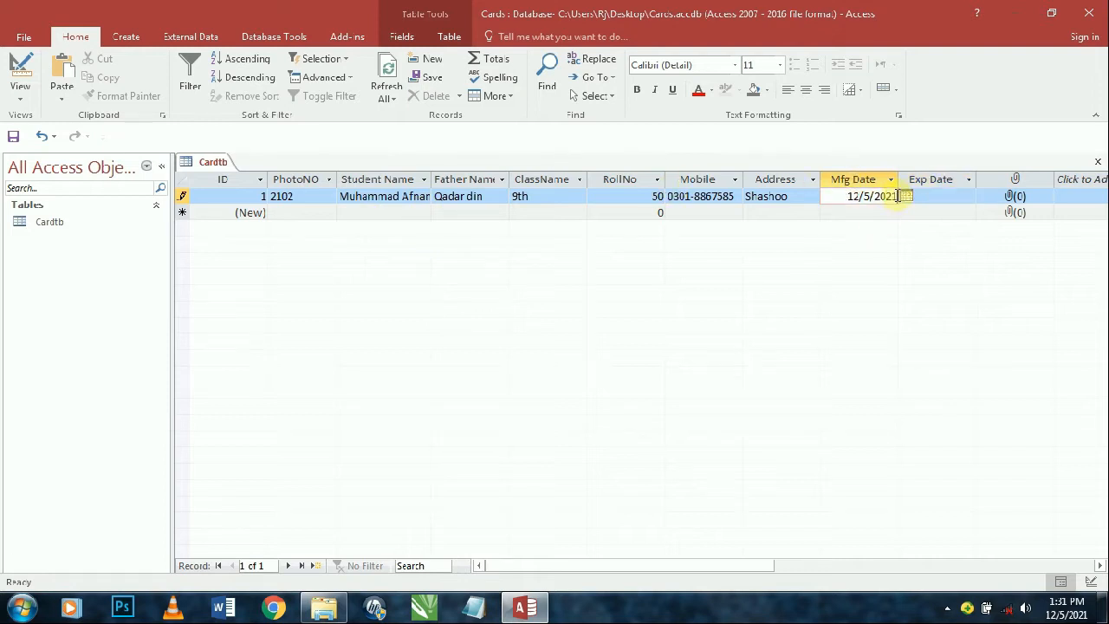
key(BackSpace)
text(-0)
key(BackSpace)
key(BackSpace)
- Commit Mfg Date 12/5/2020, dismiss the validation warning, and correct it to 12/5/2021
text(0)
key(Return)
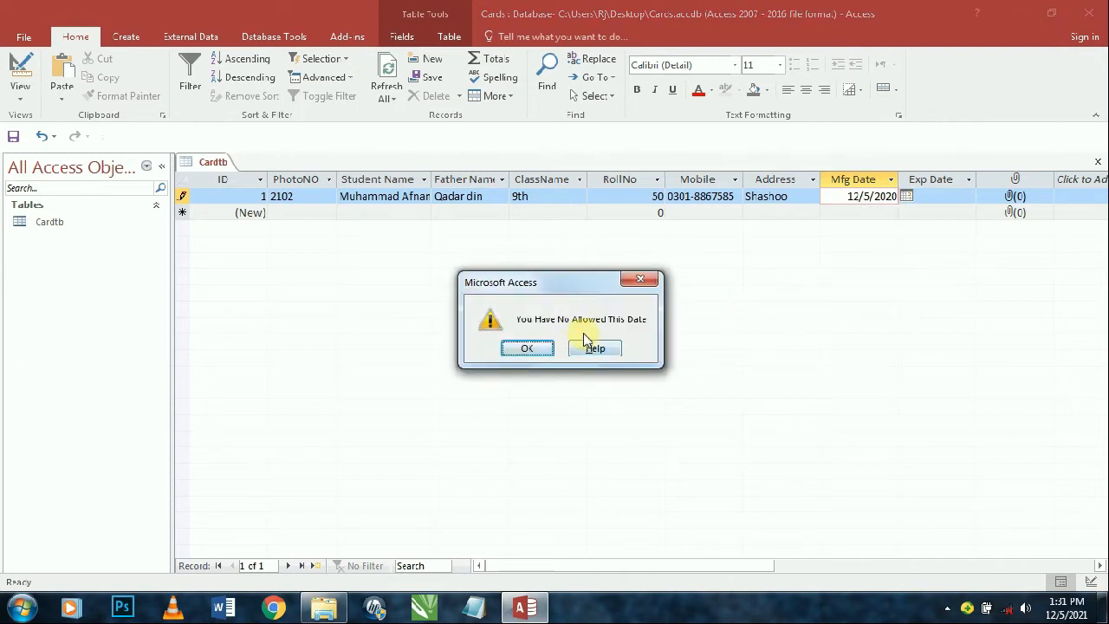
key(Return)
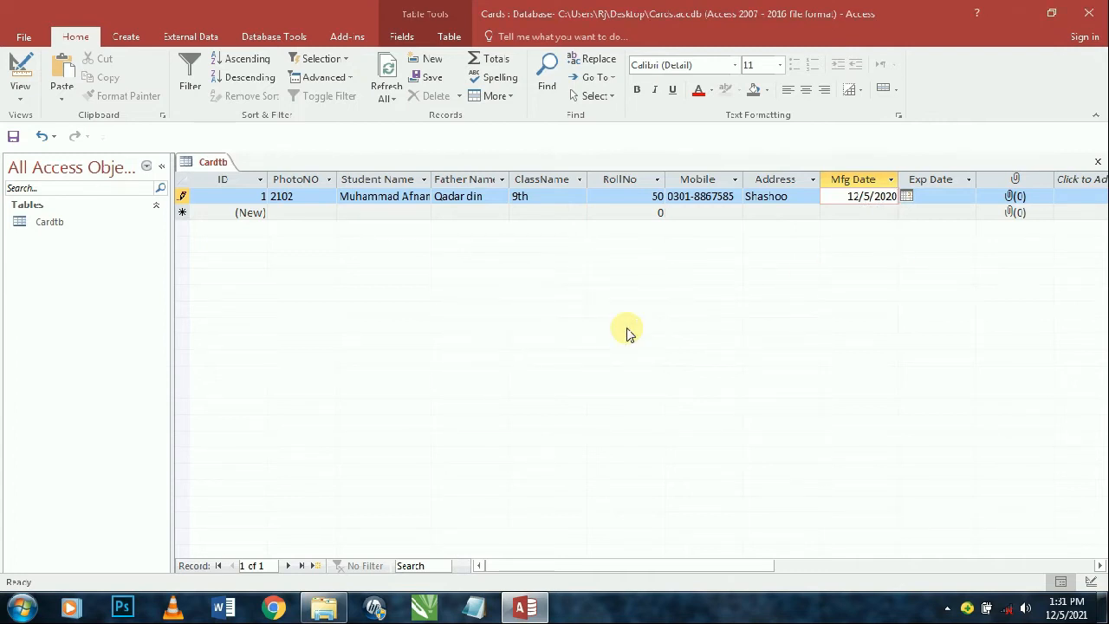
key(BackSpace)
text(1)
key(Tab)
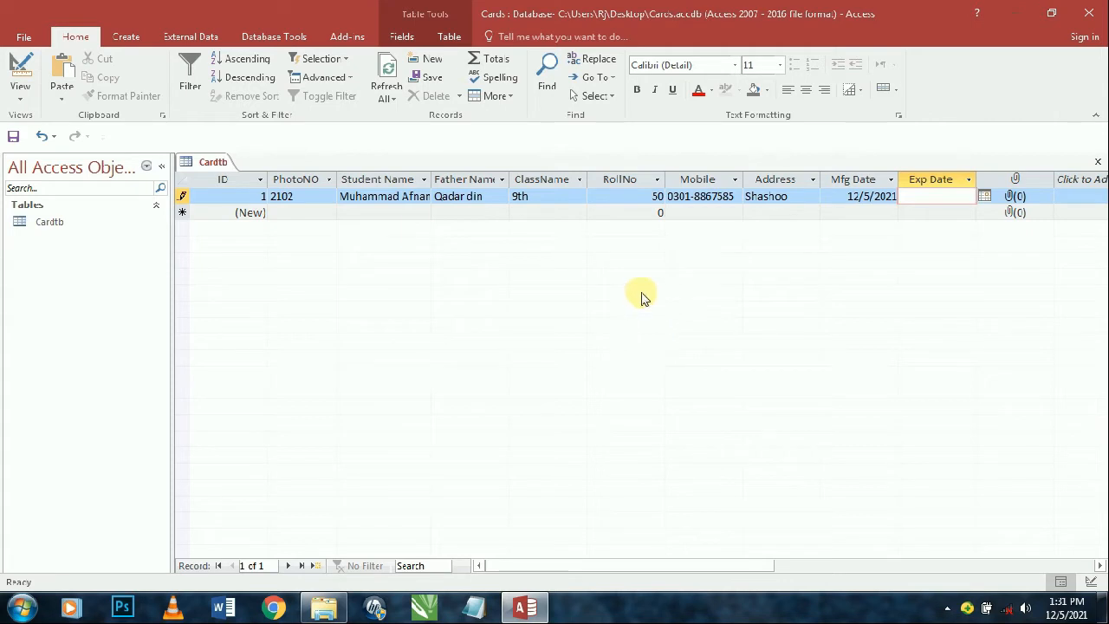
- In Design View, copy MfgDate's >=Date() validation rule into ExpDate
click(23, 67)
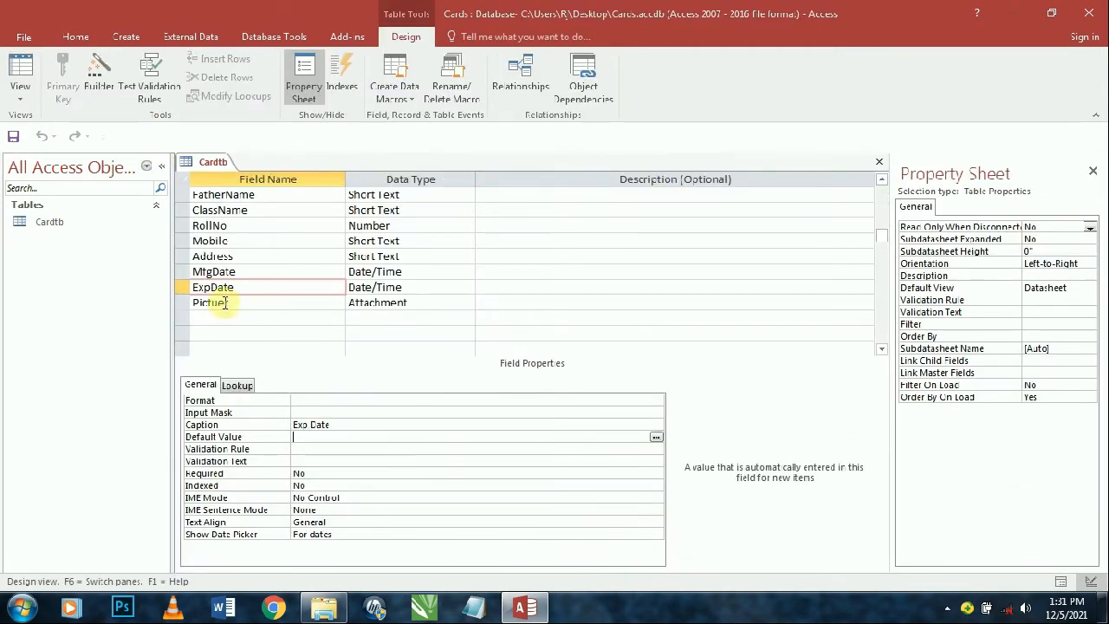
click(293, 270)
click(256, 448)
key(ctrl+c)
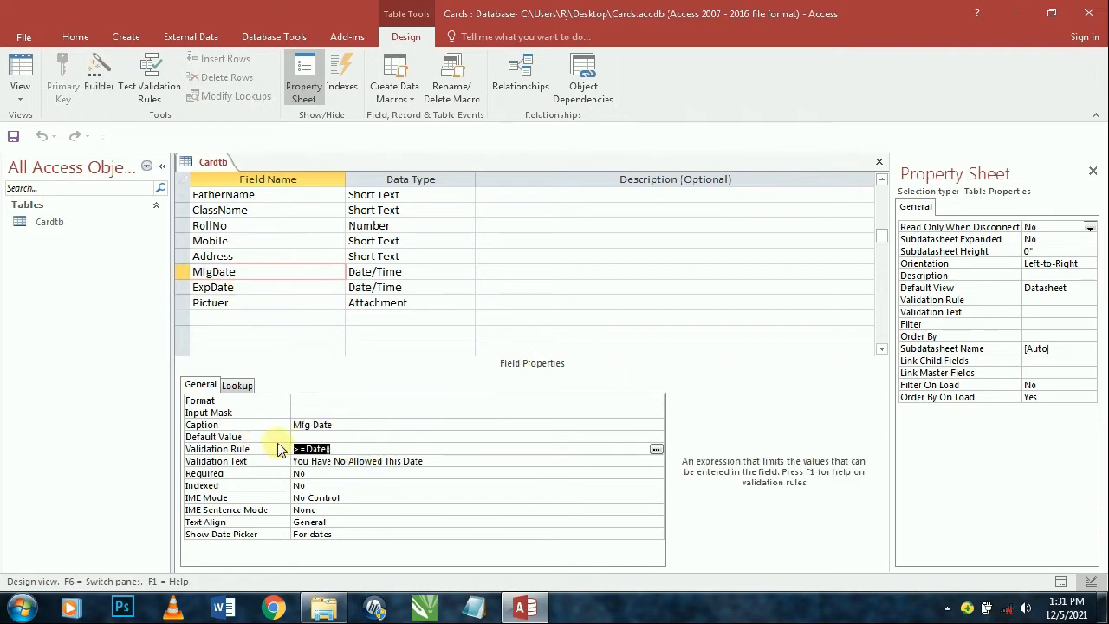
click(260, 287)
click(306, 451)
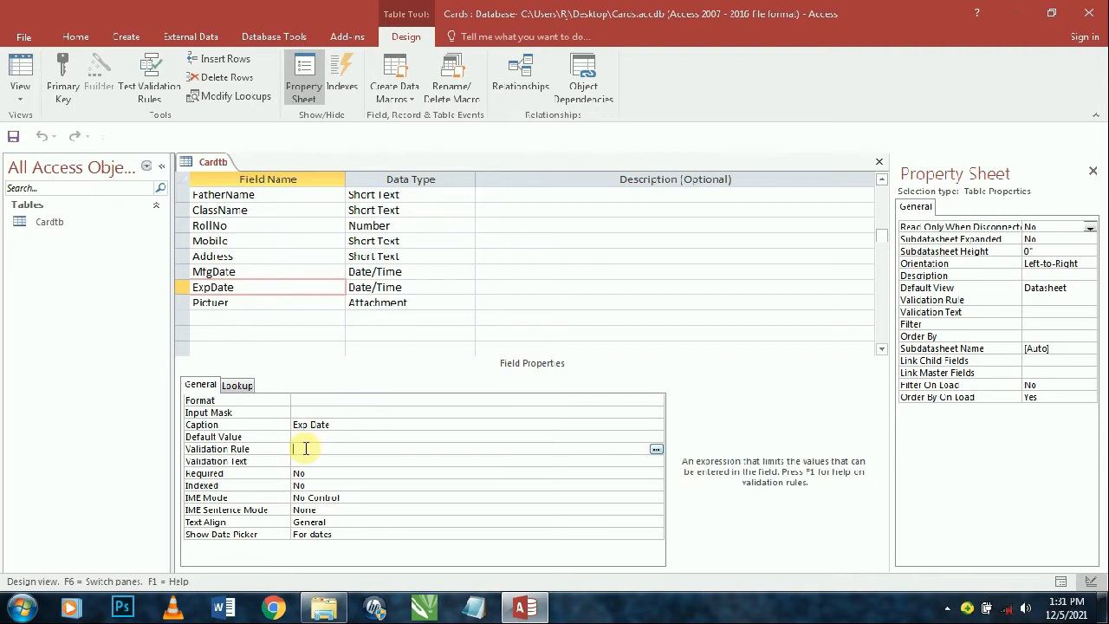
key(ctrl+v)
key(Return)
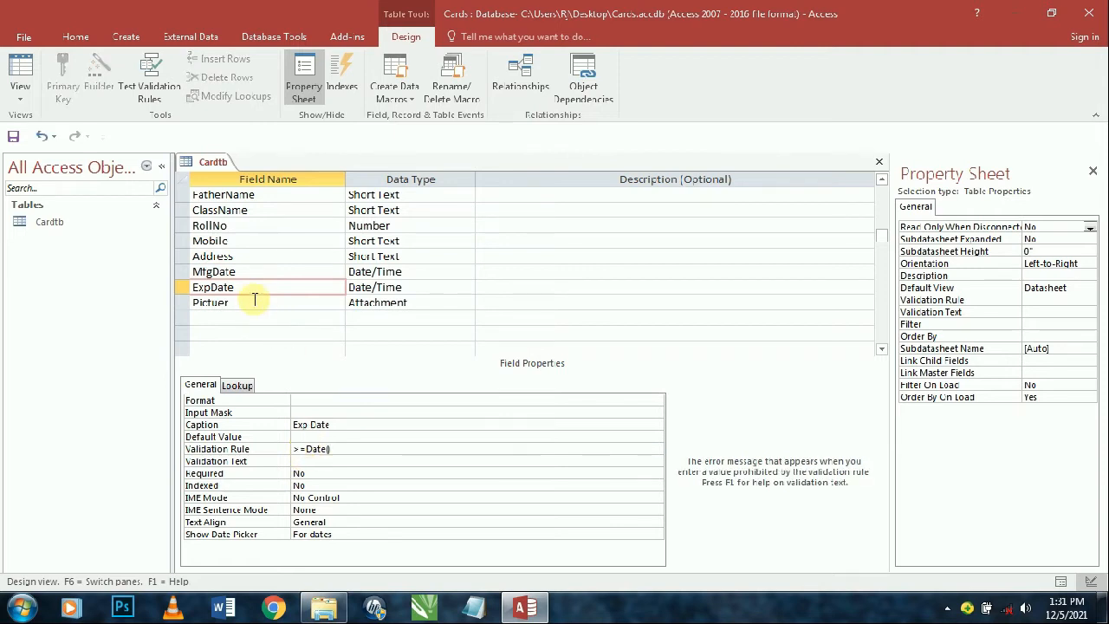
- Copy the 'You Have No Allowed This Date' validation text from MfgDate into ExpDate
click(265, 273)
drag(419, 464, 283, 462)
key(ctrl+c)
click(246, 288)
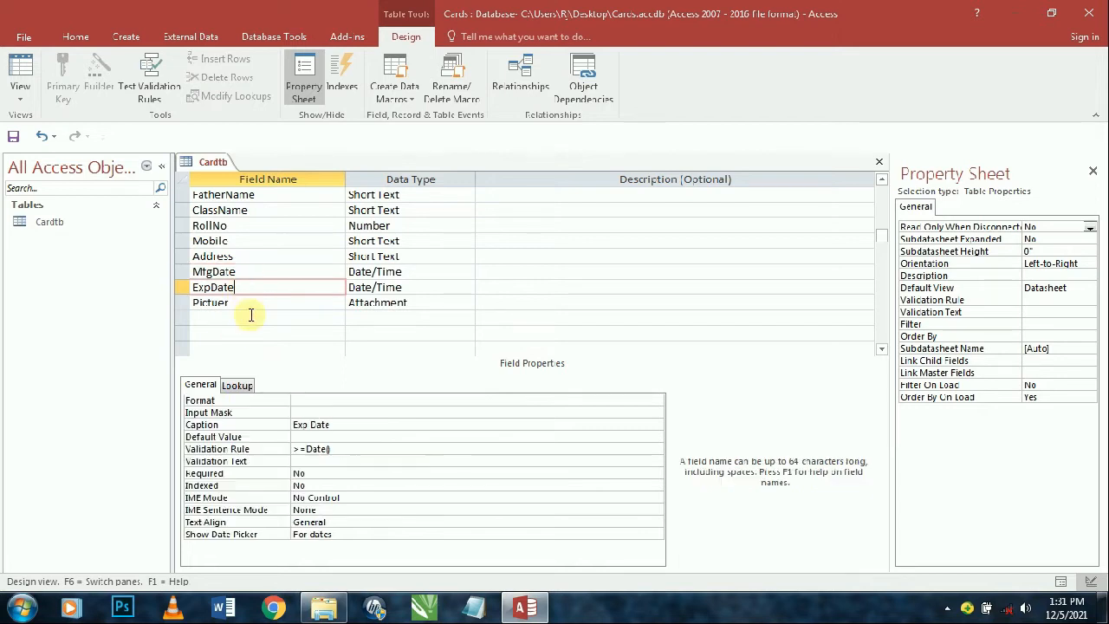
click(314, 462)
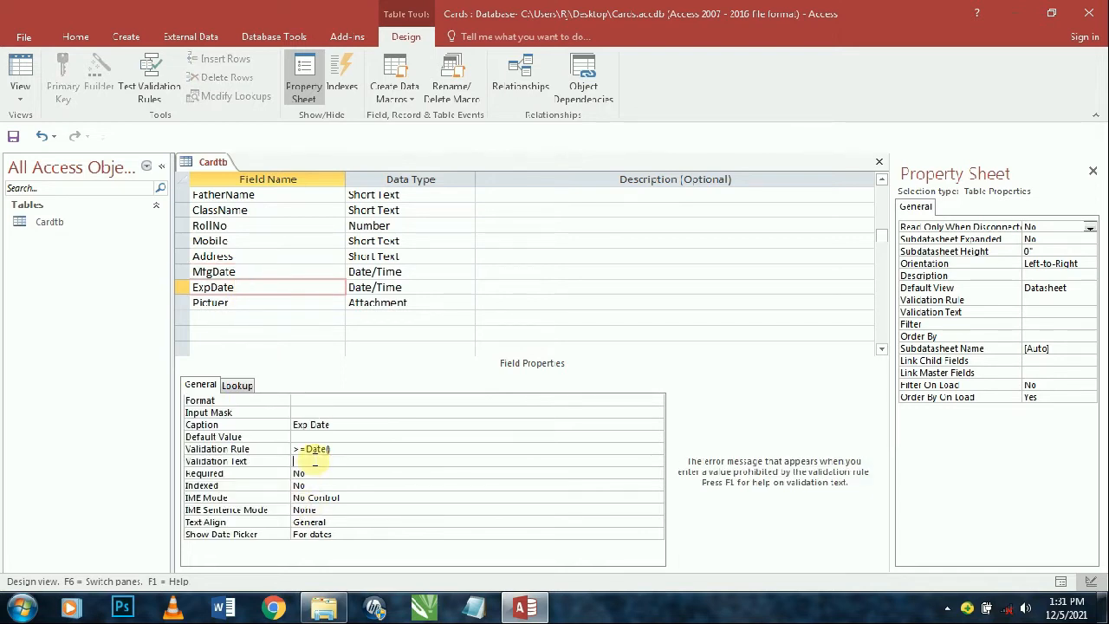
key(ctrl+v)
key(Return)
- Save the table design, accept the data-validation prompts, and return to Datasheet View
click(13, 136)
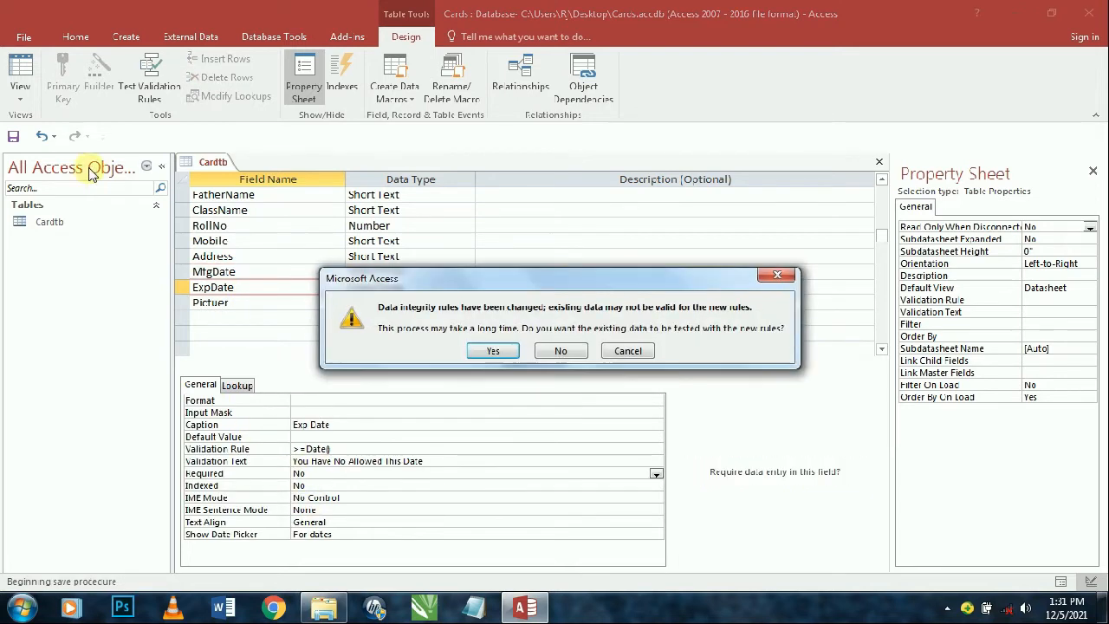
click(493, 350)
click(493, 368)
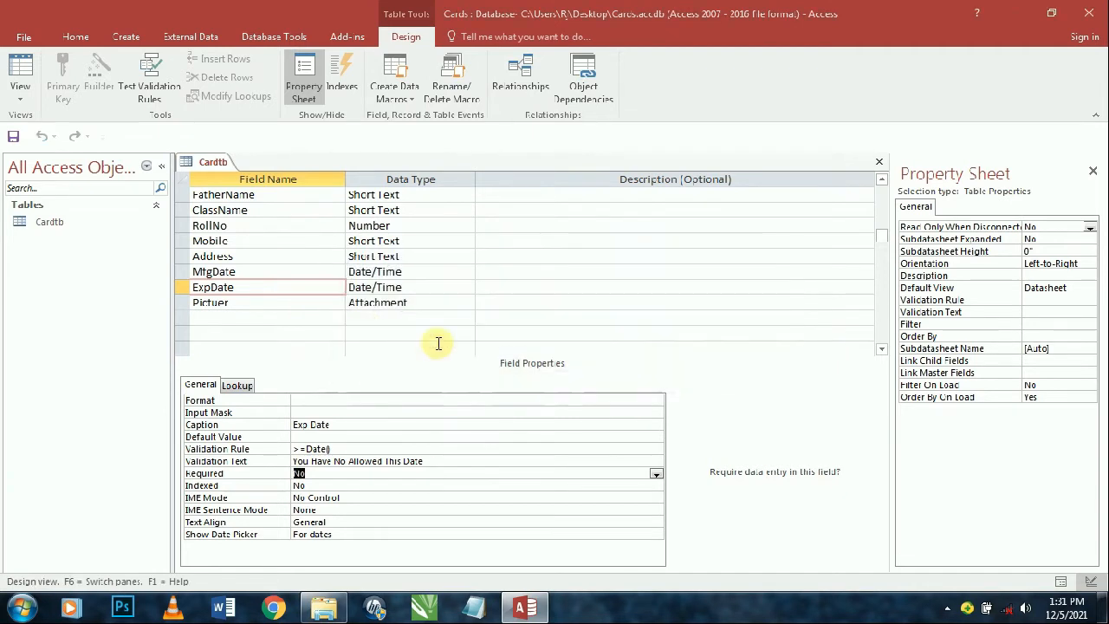
click(20, 79)
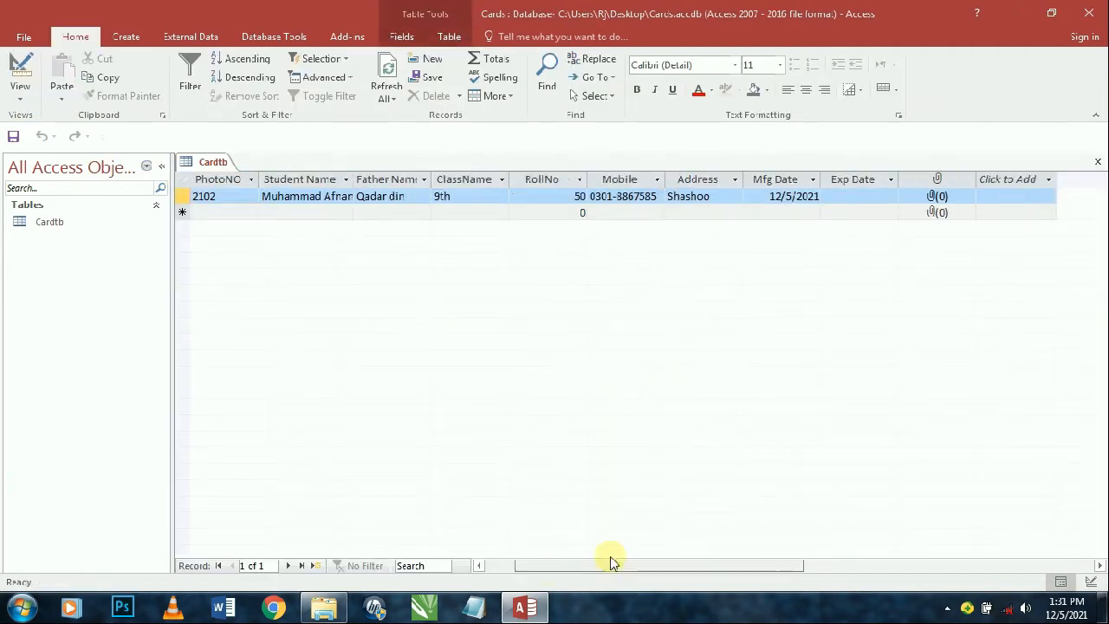
- Enter 12/5/2022 as the record's Exp Date
drag(610, 563, 754, 545)
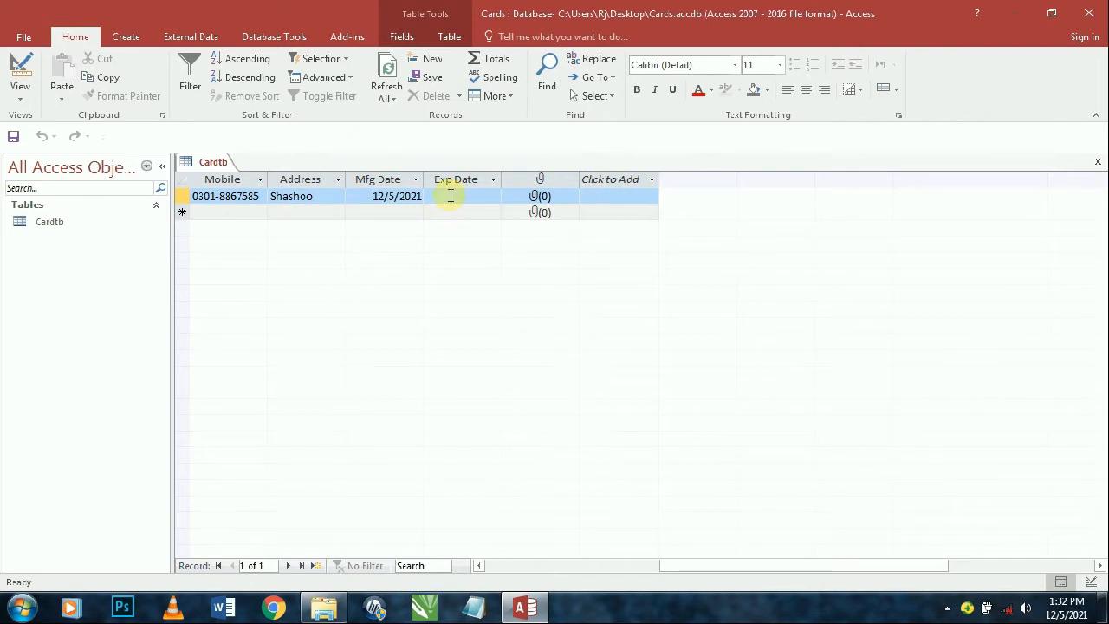
click(451, 196)
text(2)
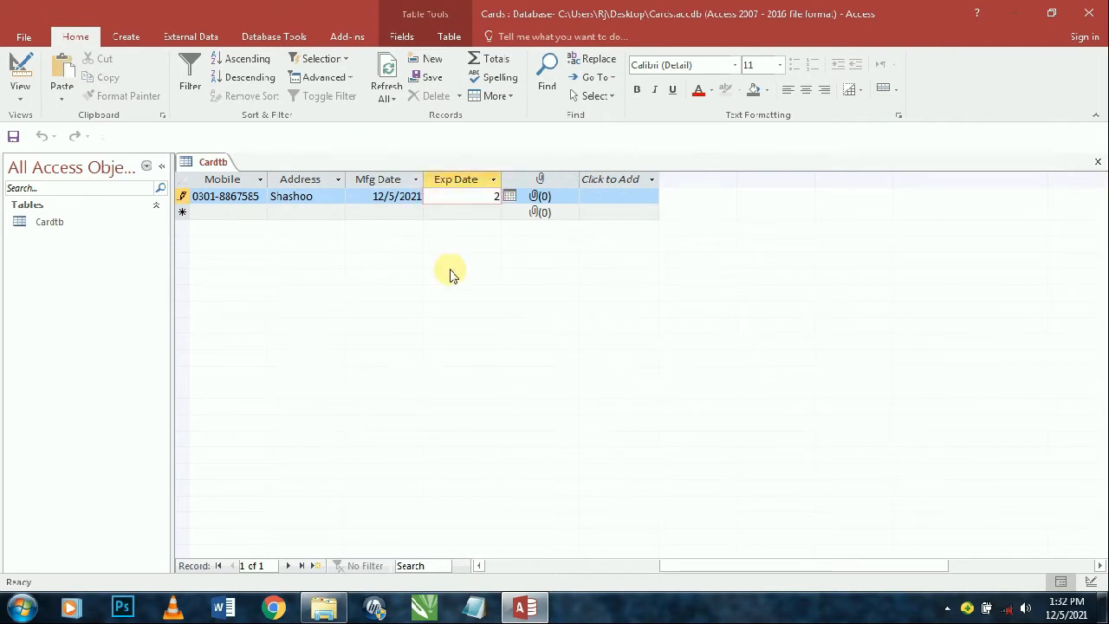
text(021)
key(Return)
key(Escape)
key(BackSpace)
key(BackSpace)
key(BackSpace)
key(BackSpace)
key(ctrl+;)
key(BackSpace)
text(2)
key(Return)
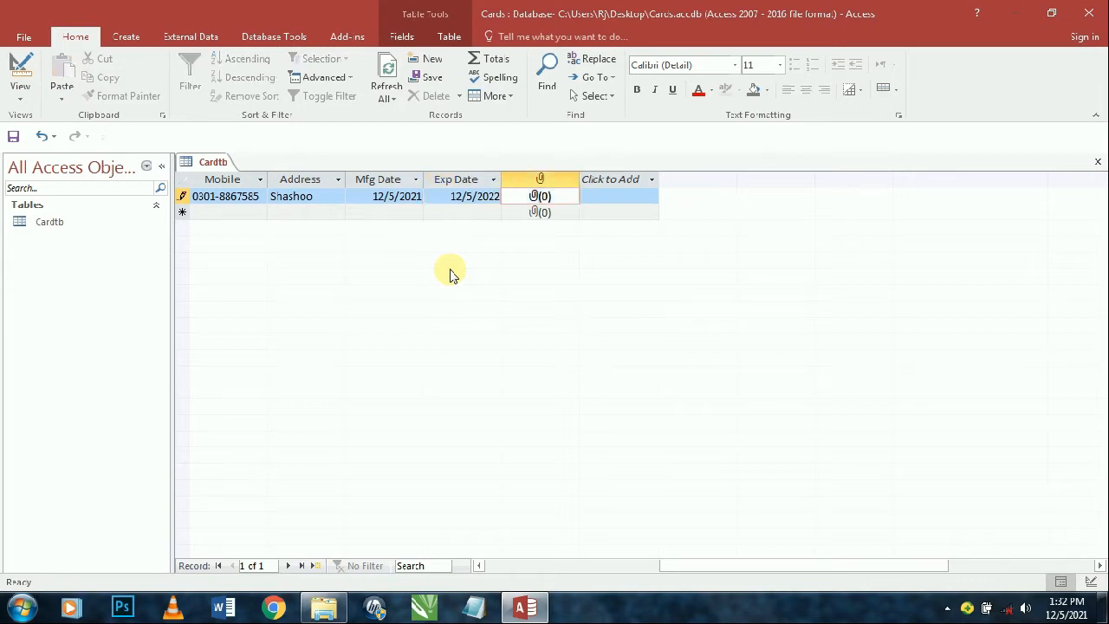
- Confirm a 12/5/2019 Exp Date is rejected, then set it to 12/5/2021
click(490, 197)
key(BackSpace)
key(BackSpace)
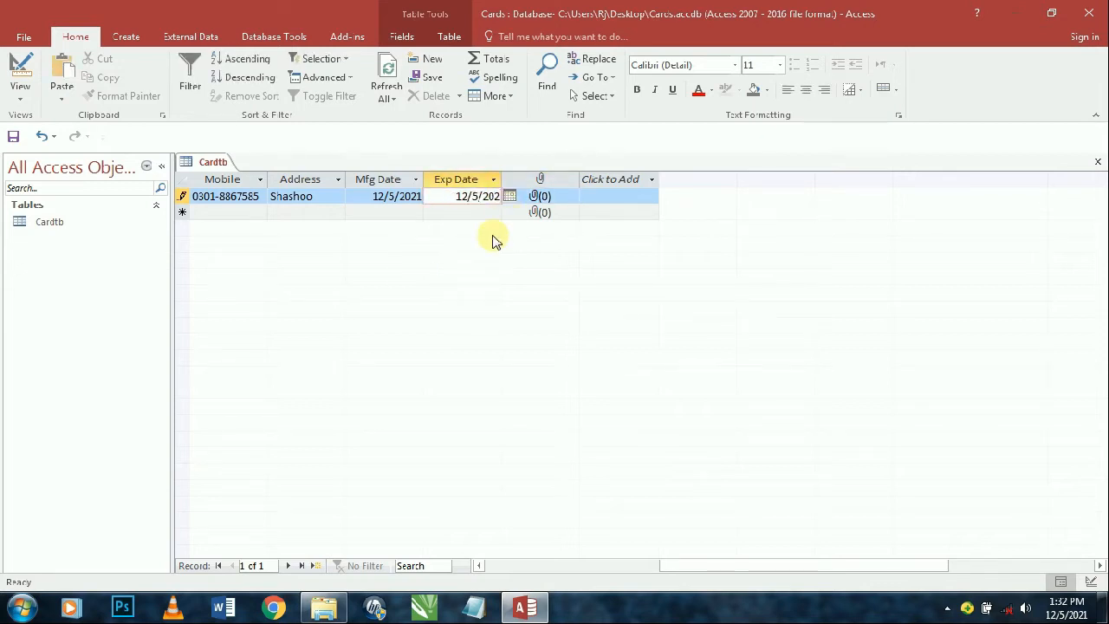
text(19)
key(Return)
key(BackSpace)
key(BackSpace)
text(21)
key(Tab)
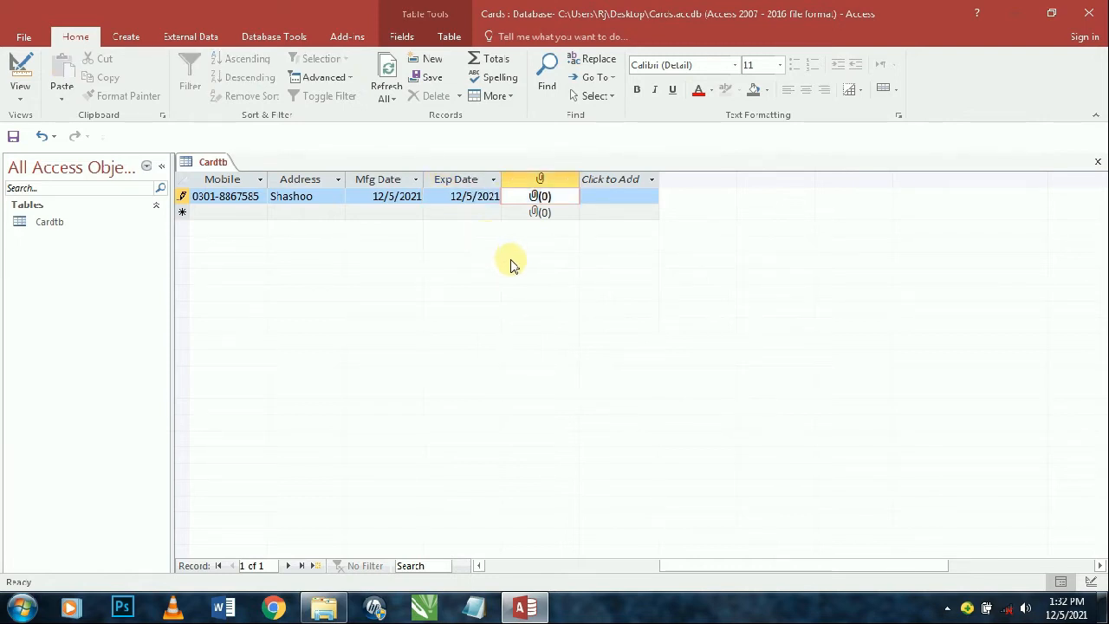
- Attach Koala.jpg from Sample Pictures to the first record's picture field
double_click(544, 199)
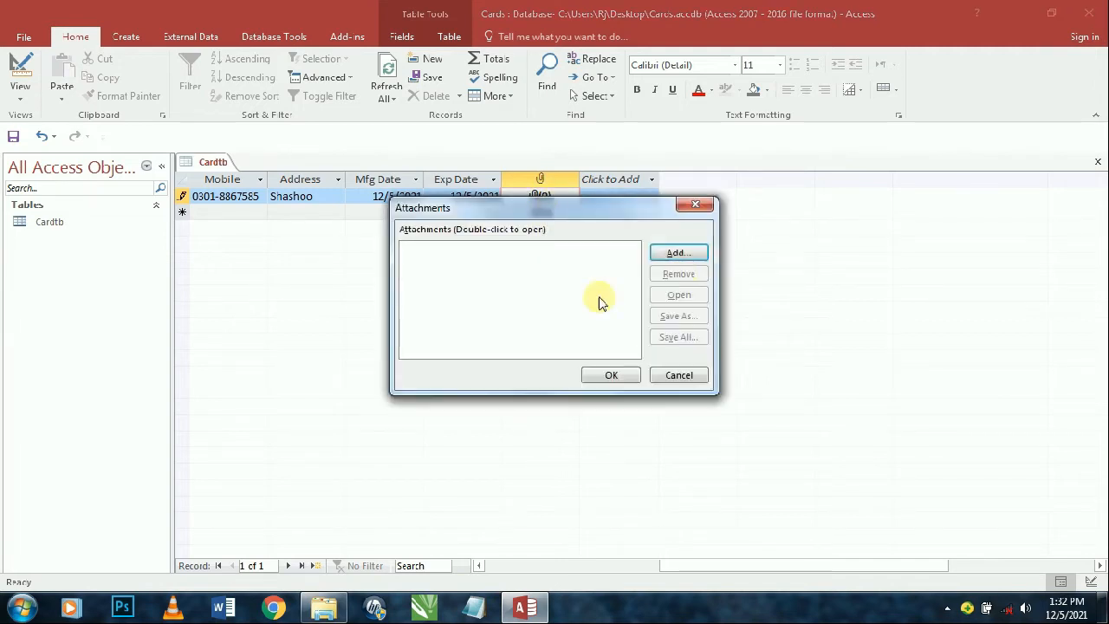
click(680, 254)
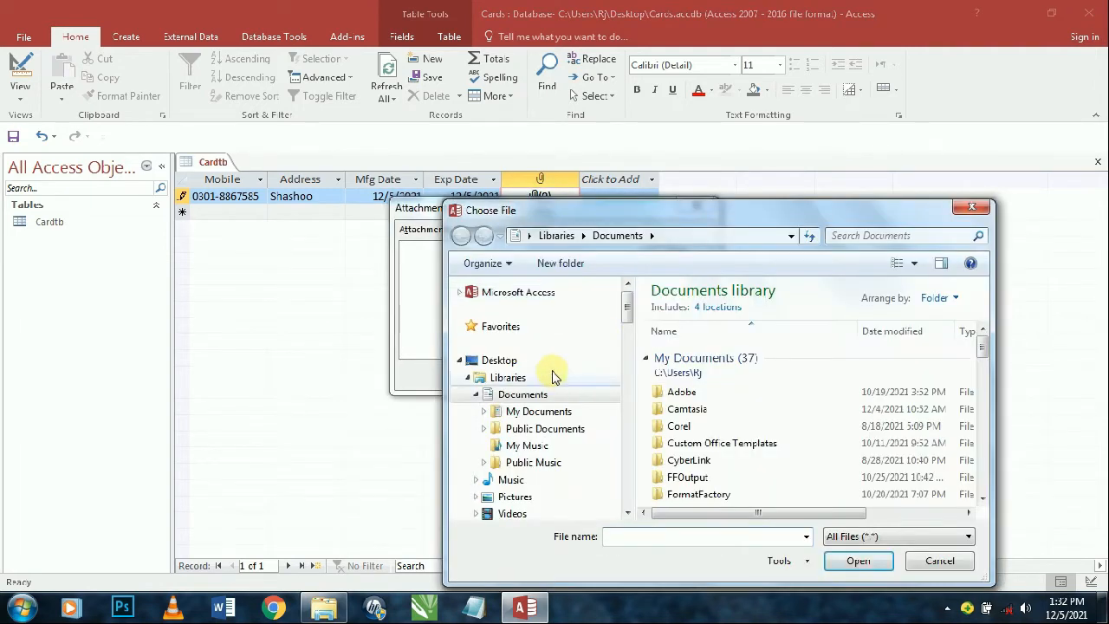
click(515, 496)
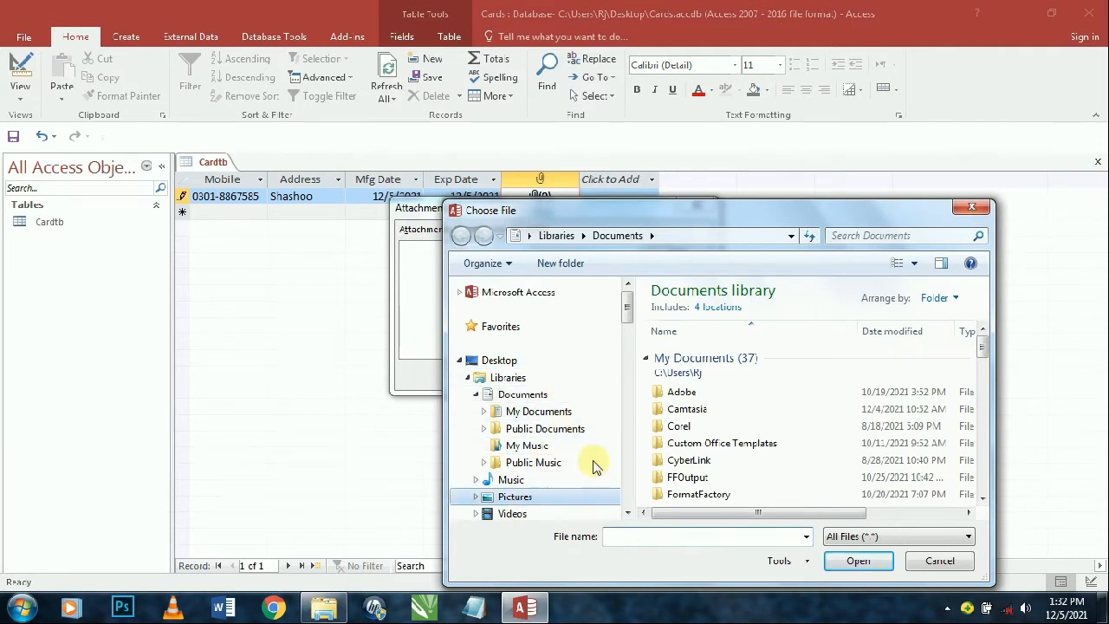
scroll(728, 407, down, 3)
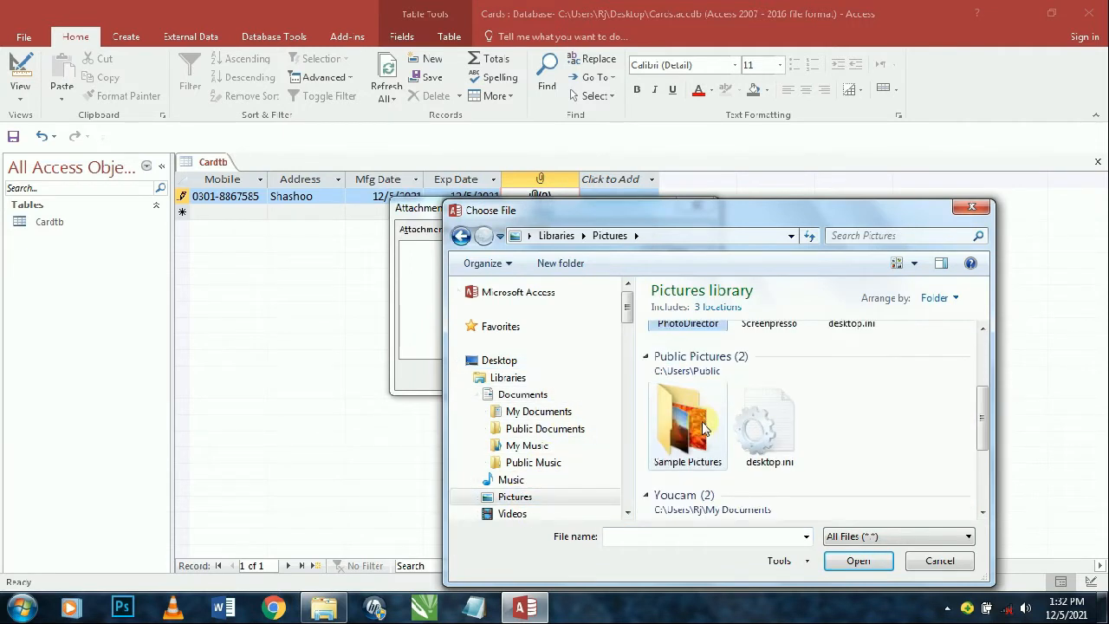
double_click(704, 427)
click(768, 473)
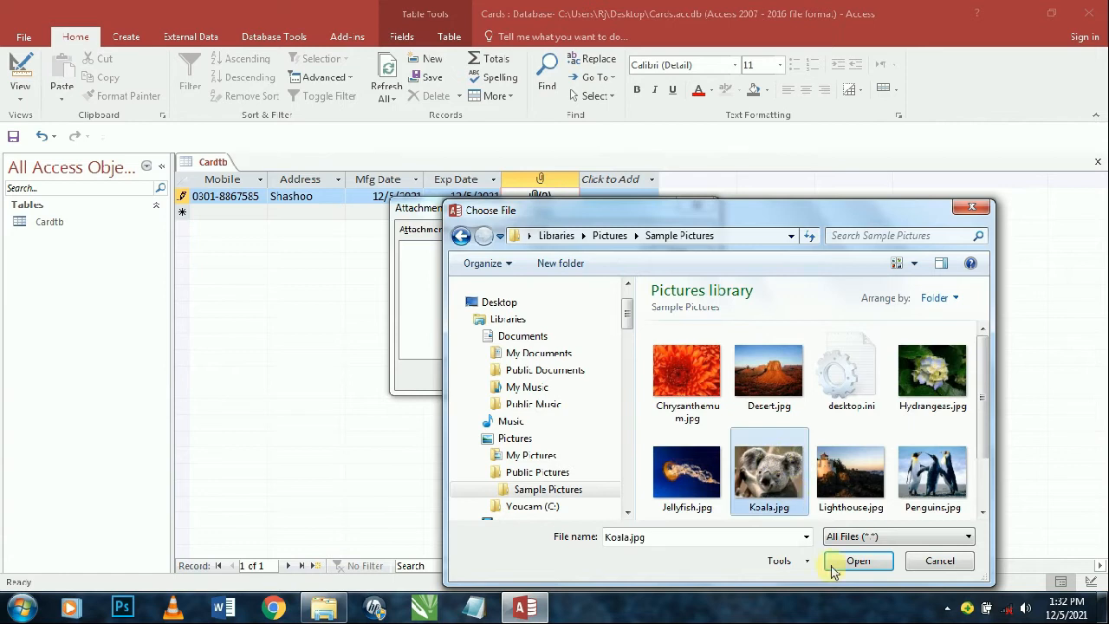
click(834, 565)
click(611, 378)
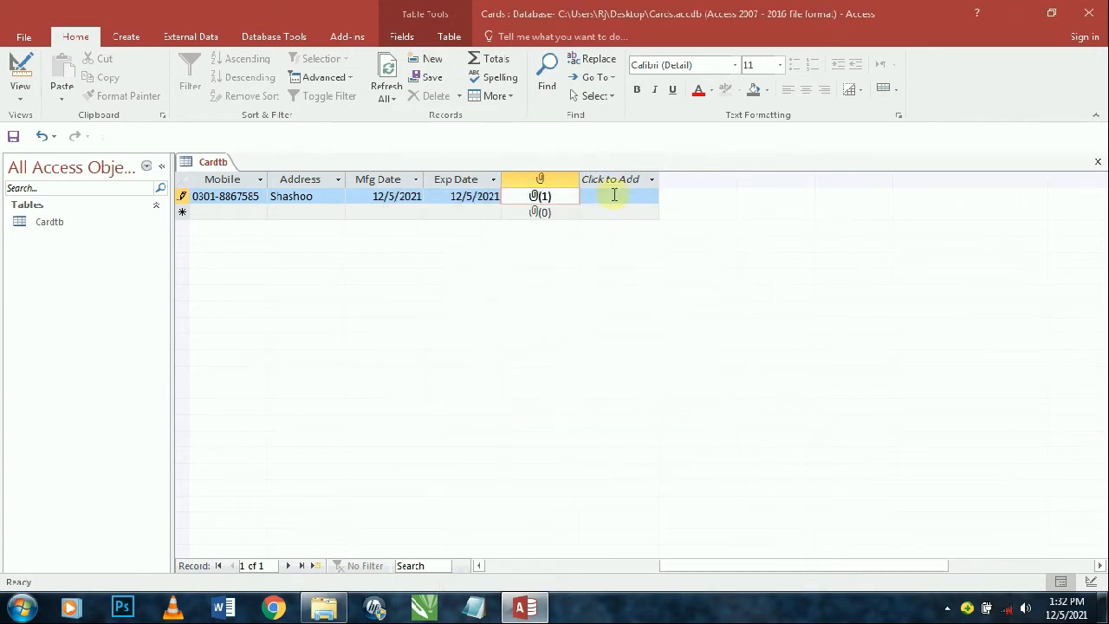
- View the attached Koala picture, close the attachment list, and close the Cardtb table
double_click(540, 196)
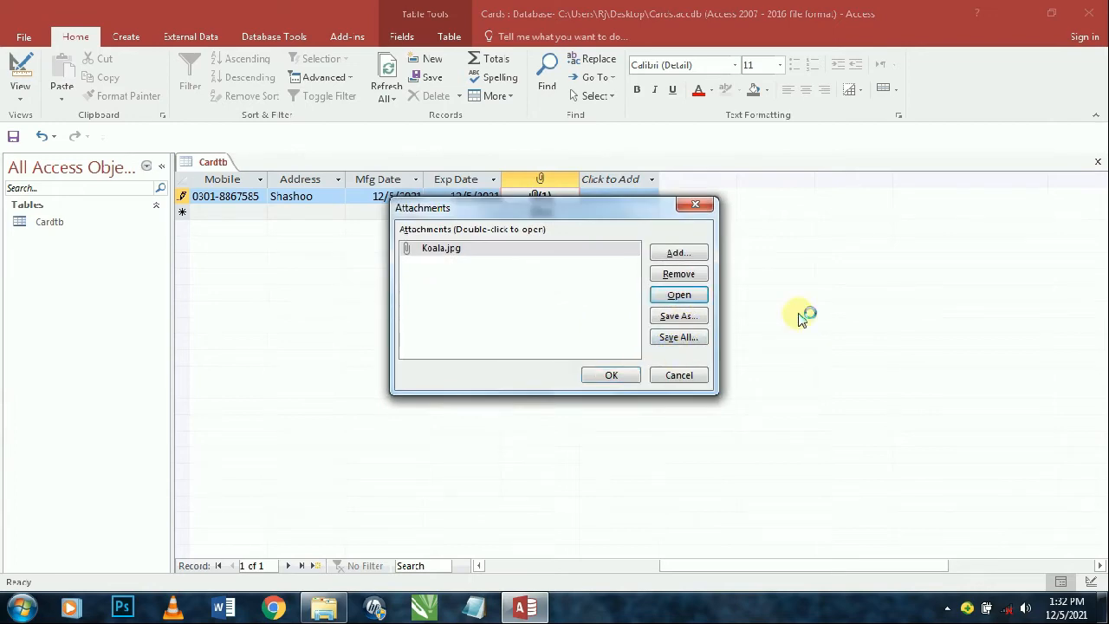
click(680, 294)
click(1096, 6)
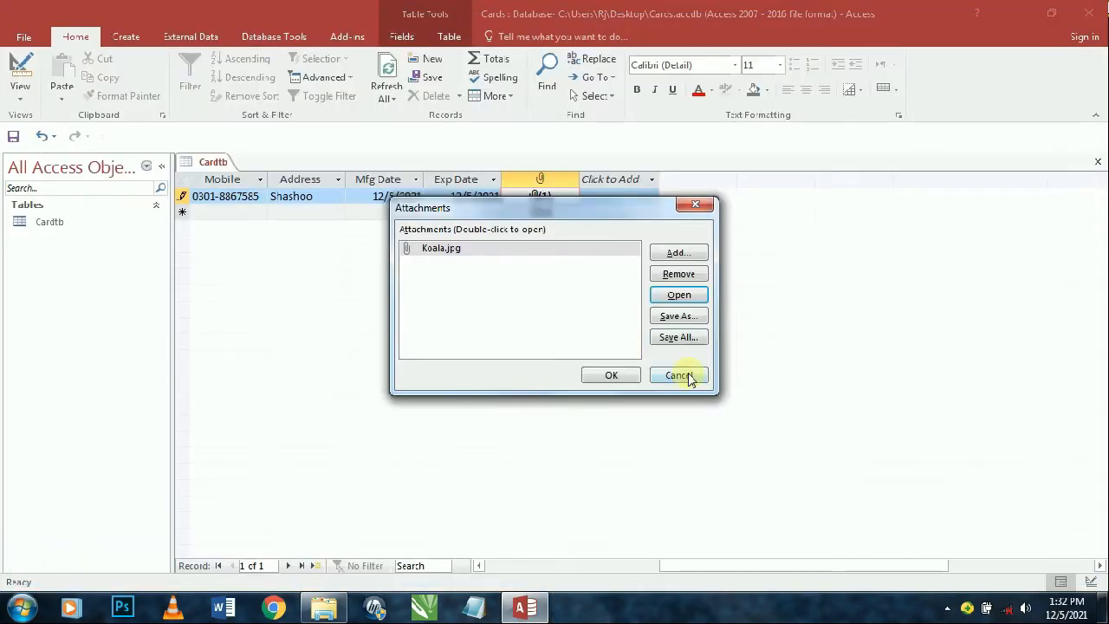
click(633, 374)
drag(719, 565, 438, 582)
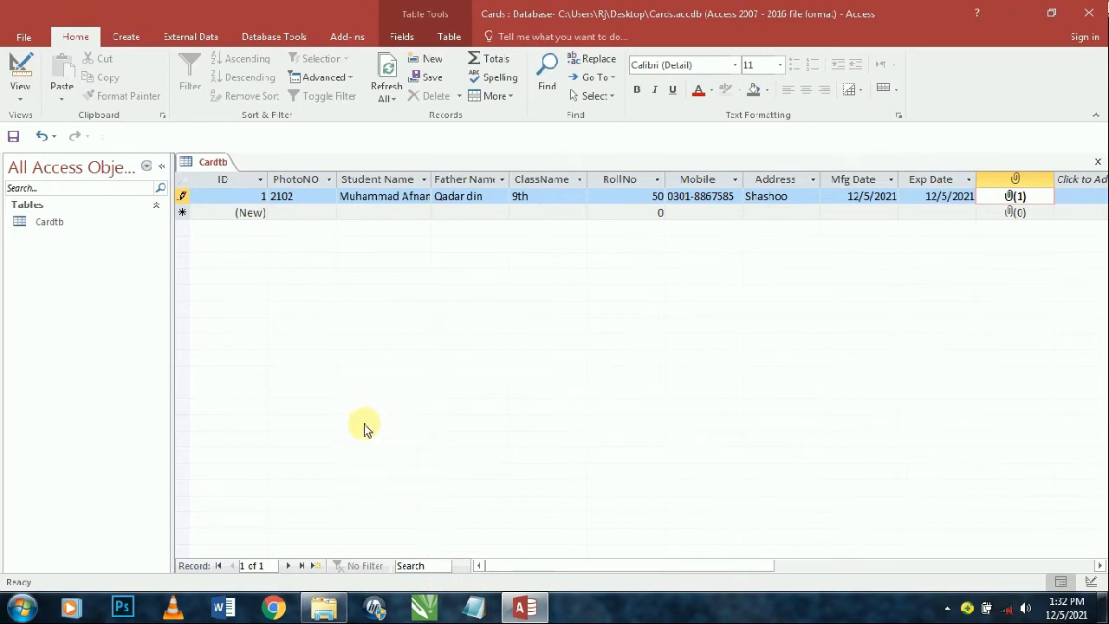
key(ctrl+w)
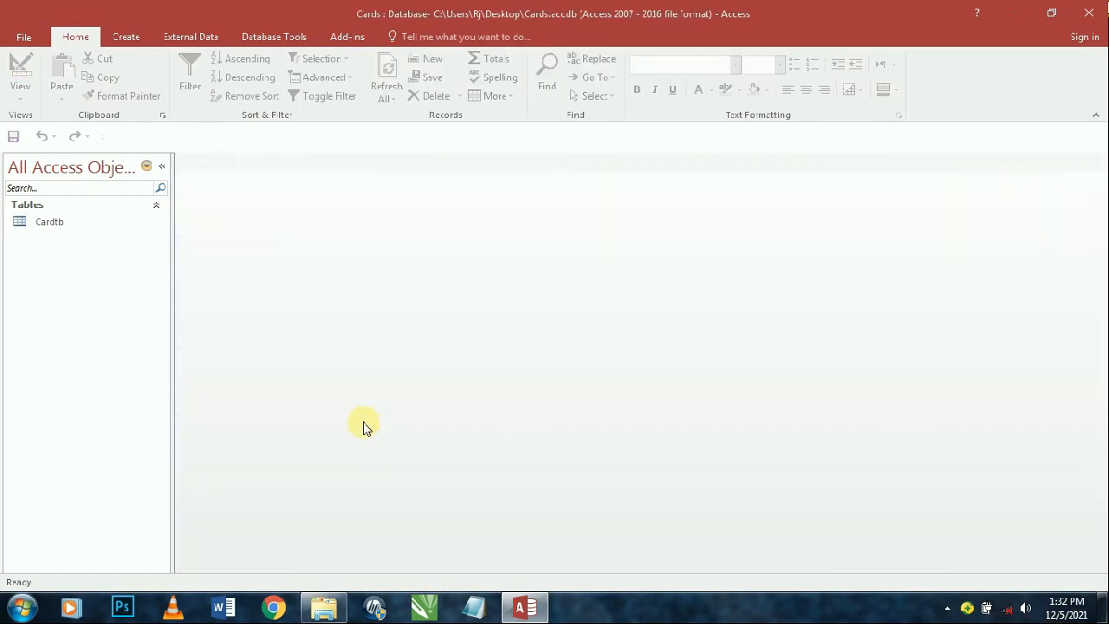
- Create a new blank table and switch it to Design View, bringing up Save As
click(123, 36)
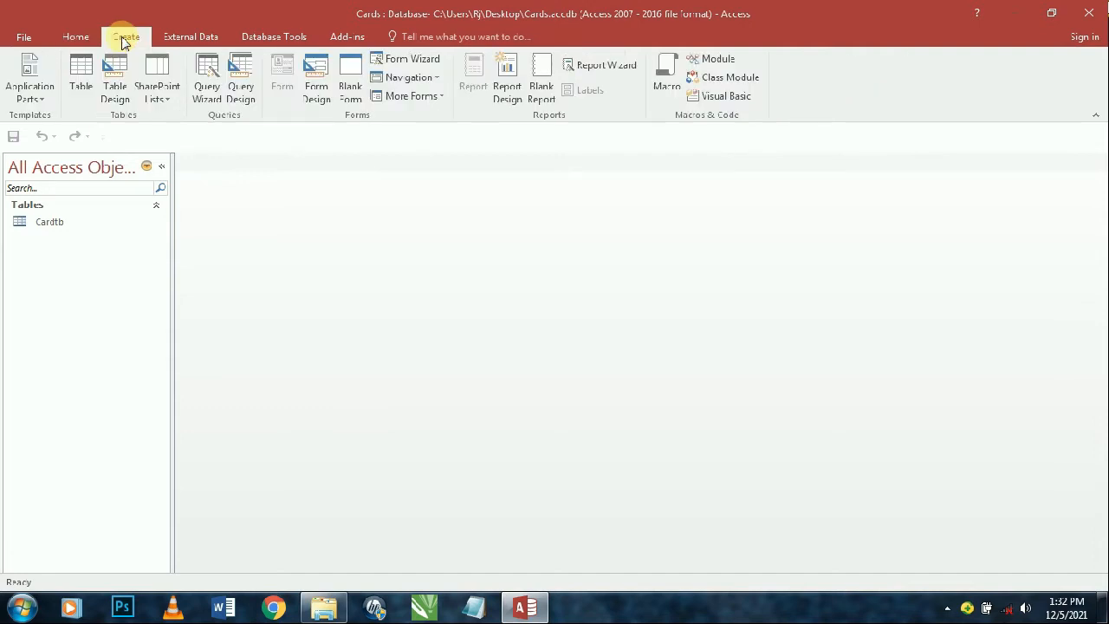
click(87, 77)
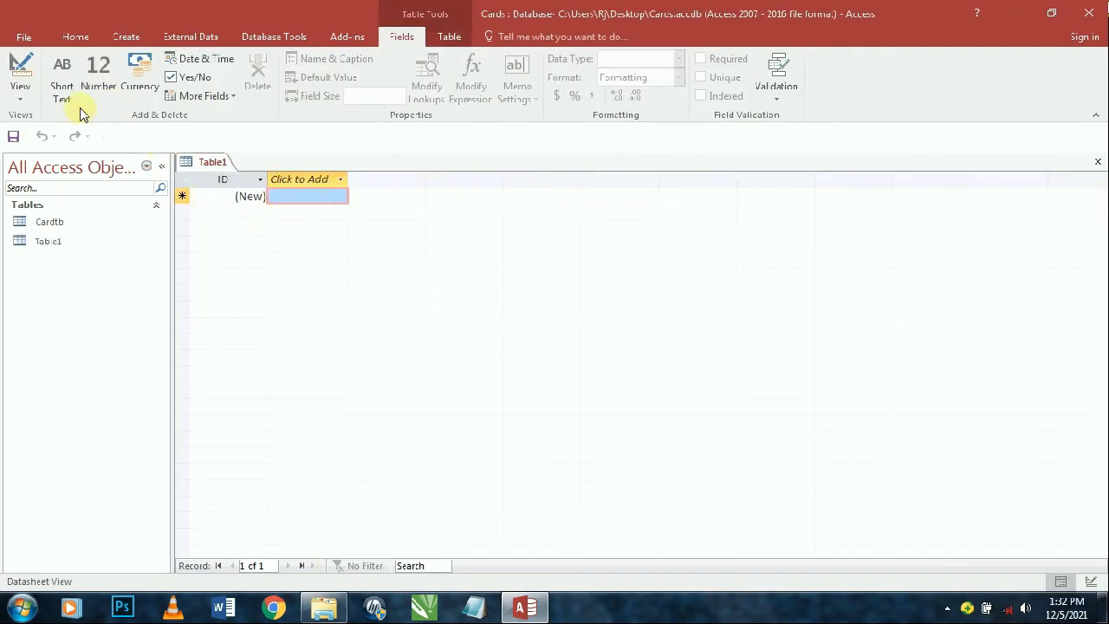
click(21, 71)
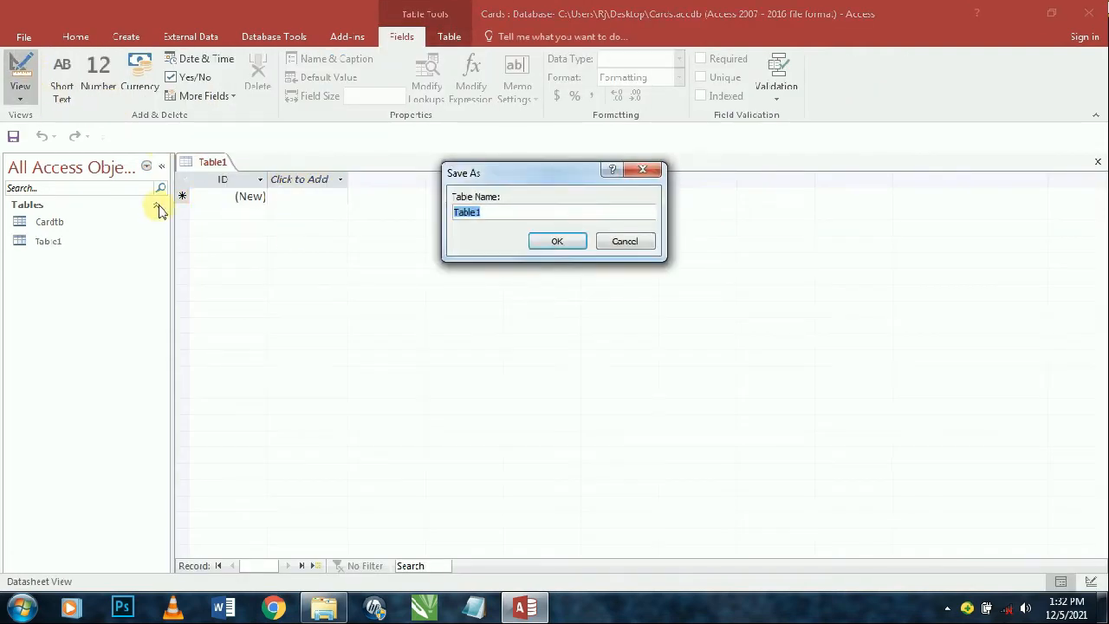
- Save the table as Profile and add InstituteName and OwnerName as Short Text fields
text(Profile)
key(Return)
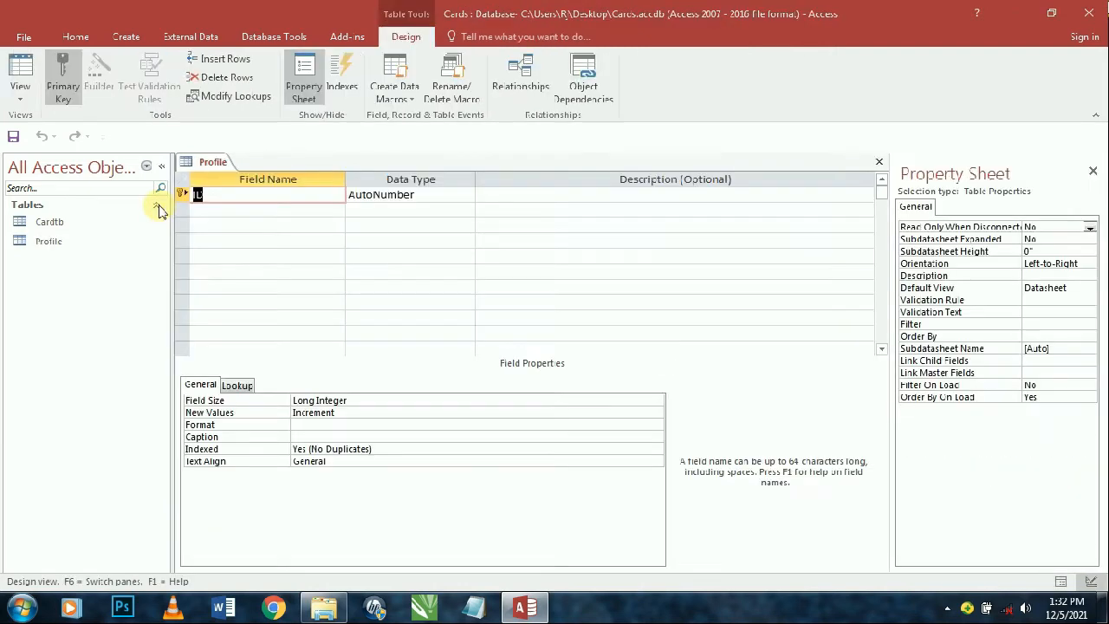
key(Tab)
key(Tab)
key(Tab)
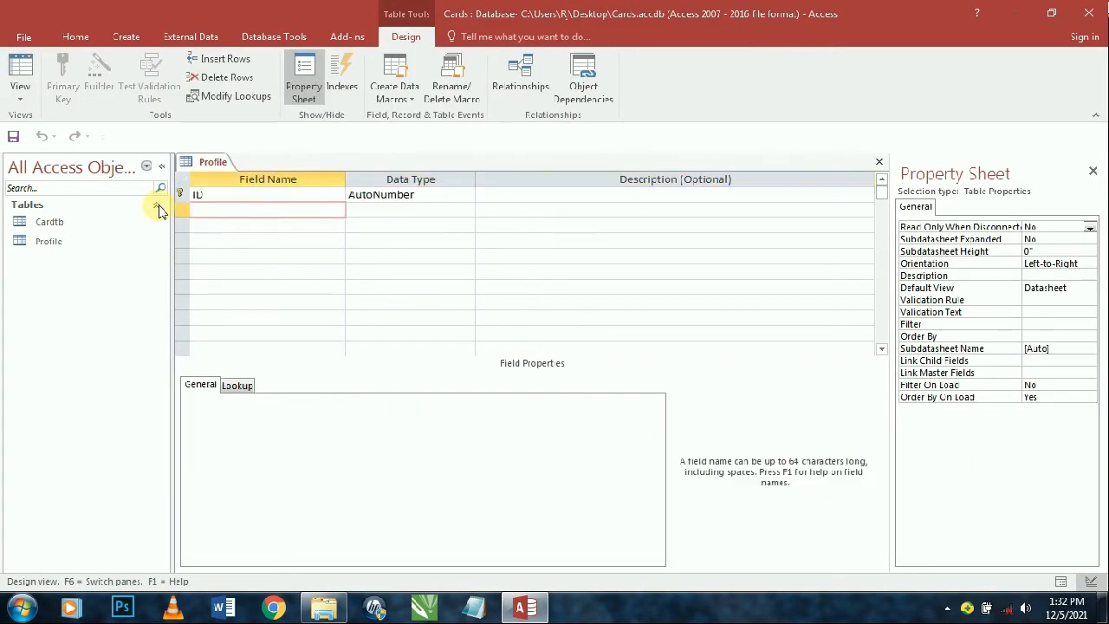
text(InstituteName)
key(Tab)
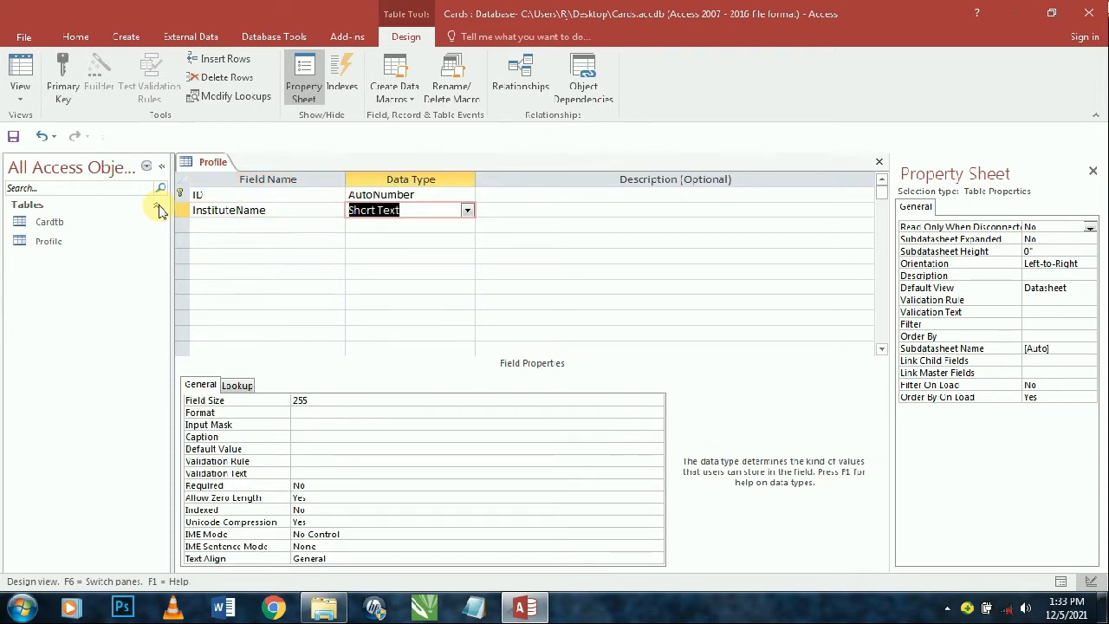
key(Tab)
key(Tab)
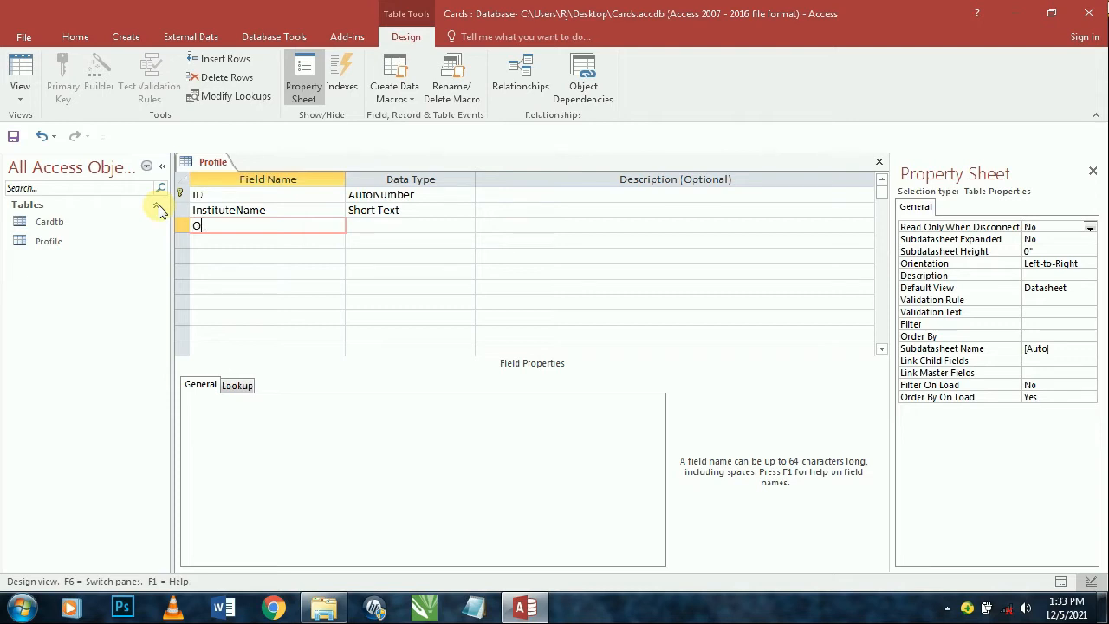
text(OwnerName)
key(Tab)
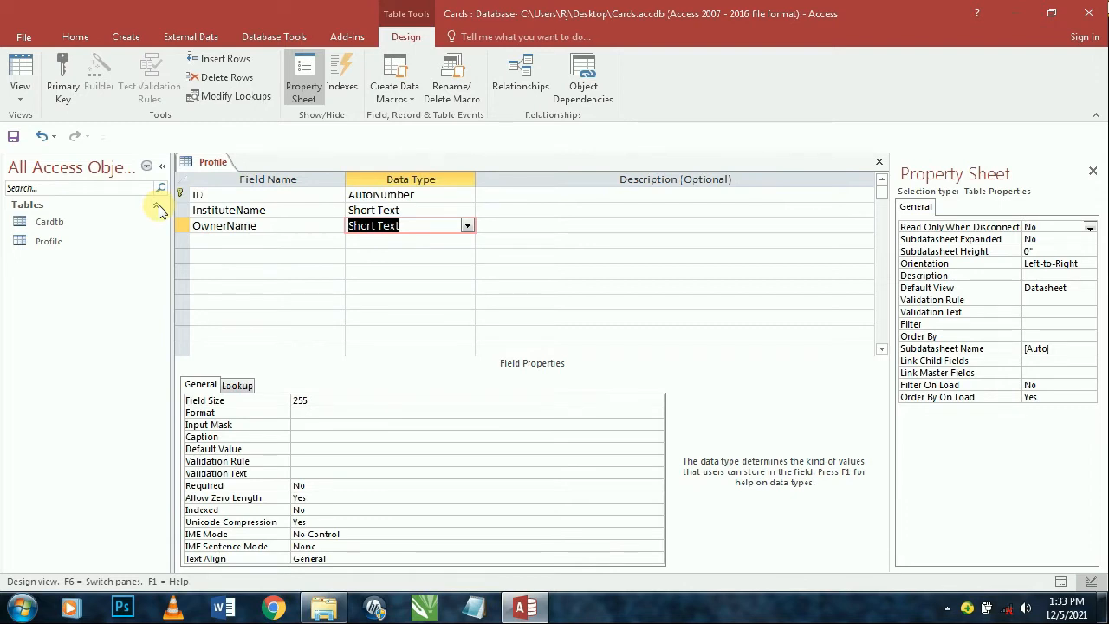
key(Tab)
key(Tab)
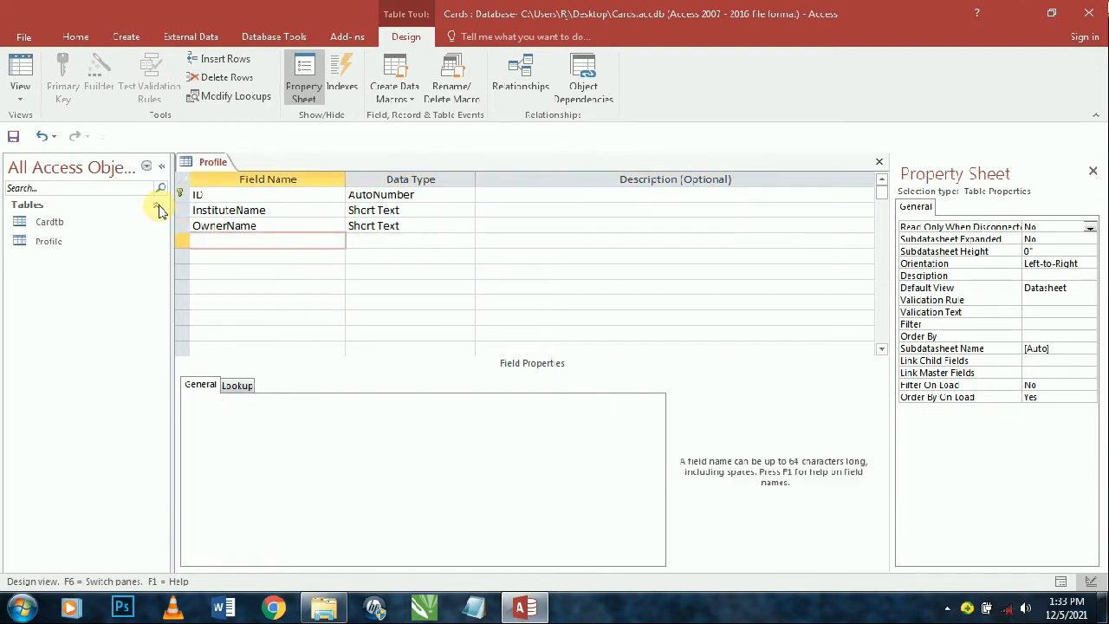
text(Contact)
key(Tab)
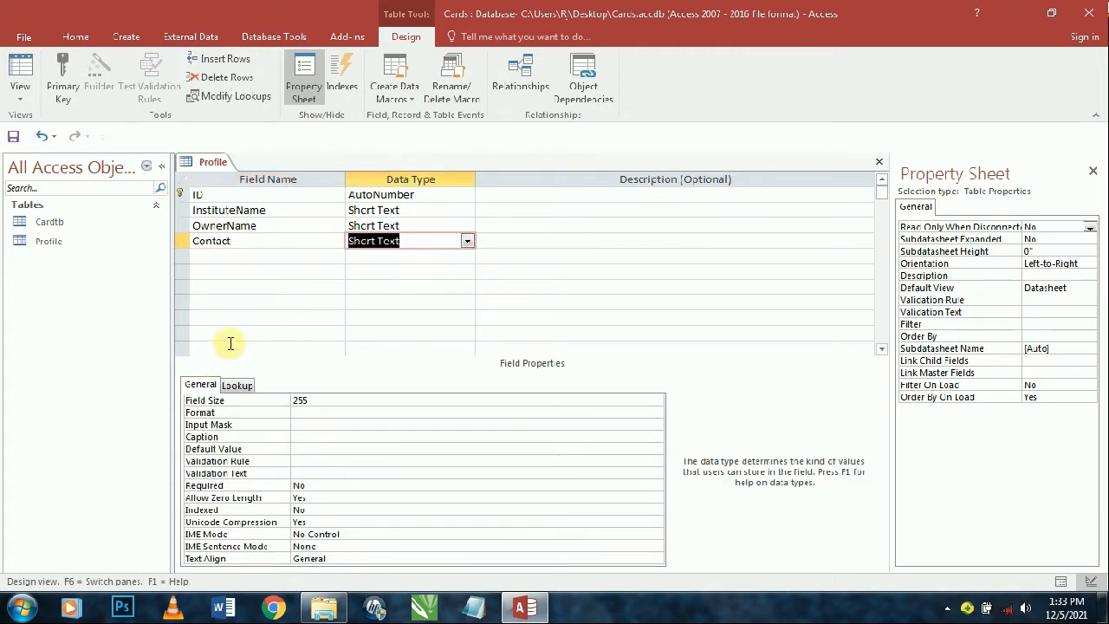
click(312, 424)
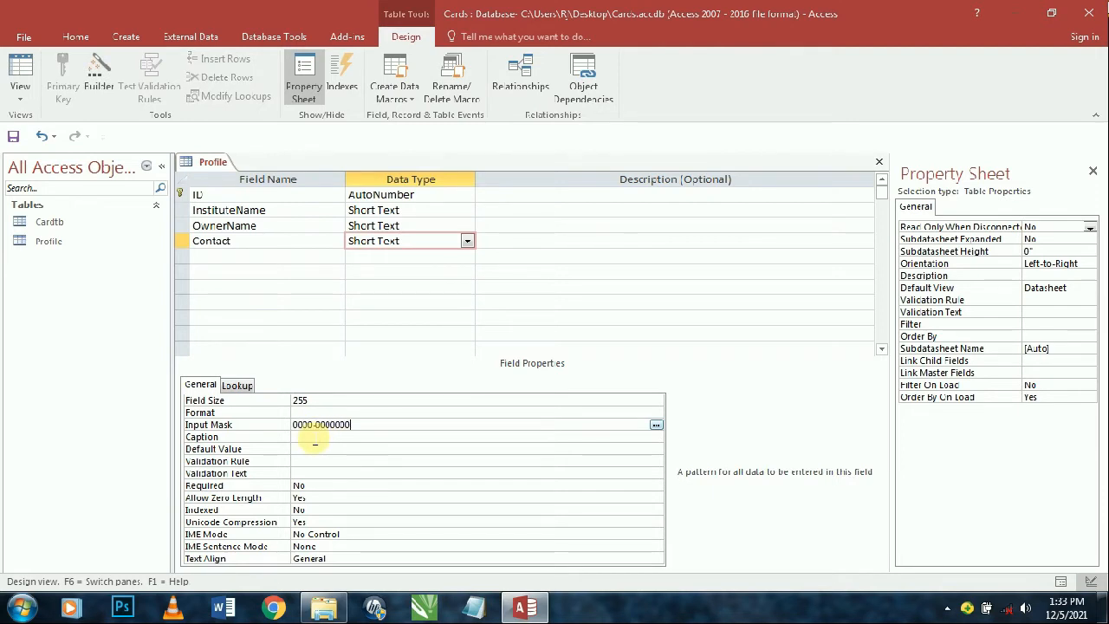
click(315, 442)
- Add an Email field with the Hyperlink data type
click(226, 258)
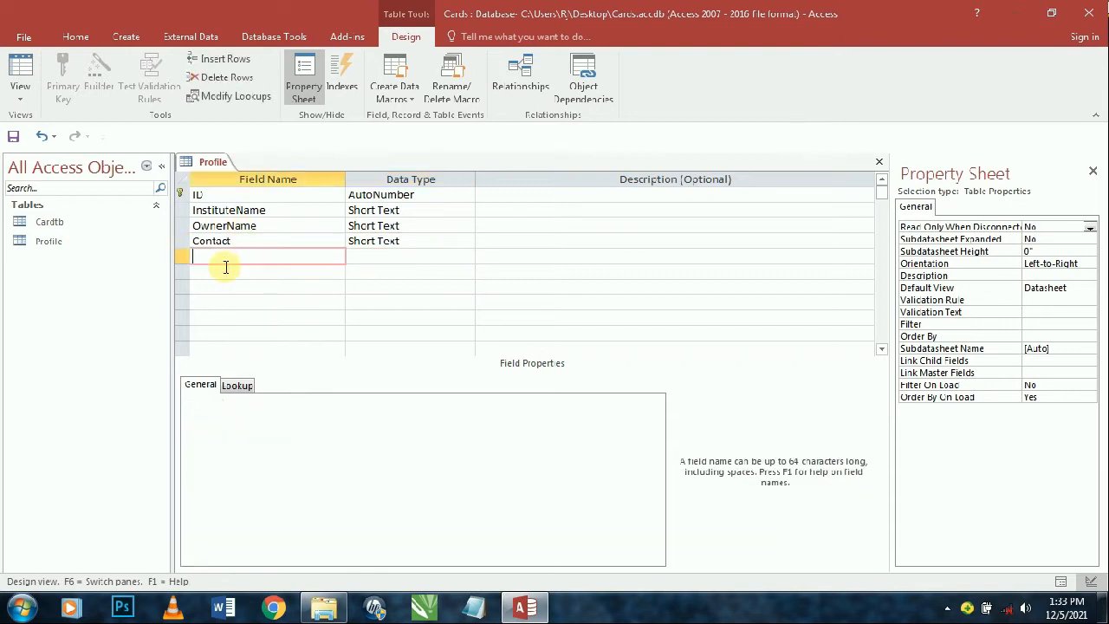
text(Emai)
key(BackSpace)
text(m)
key(Tab)
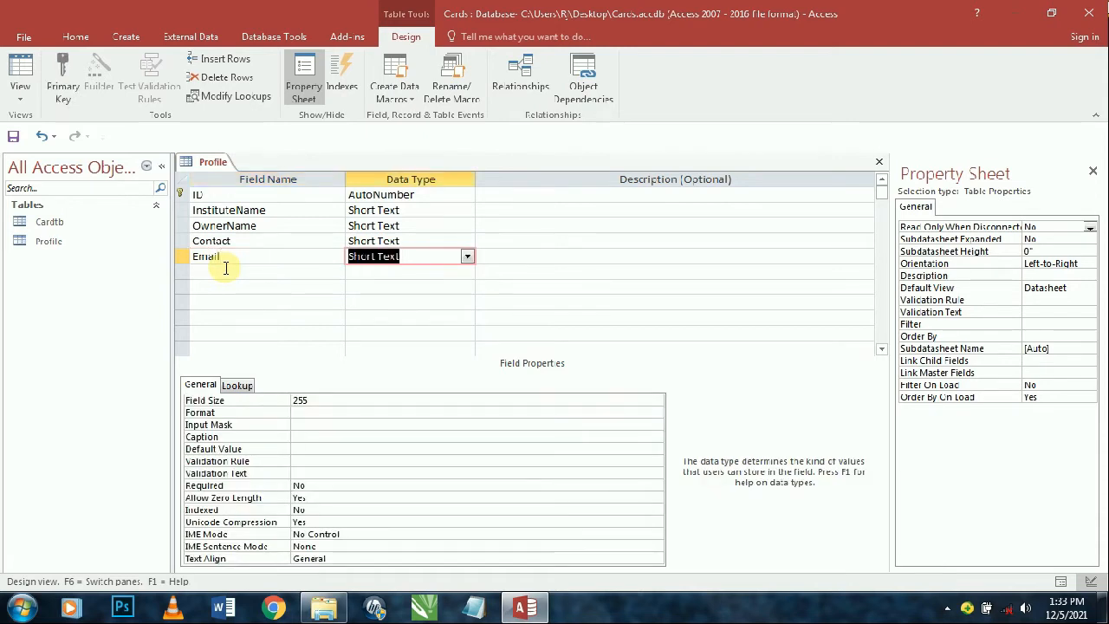
text(Hyperlink)
key(Tab)
- Add WebPage, Address and RegCode fields as Short Text
key(Tab)
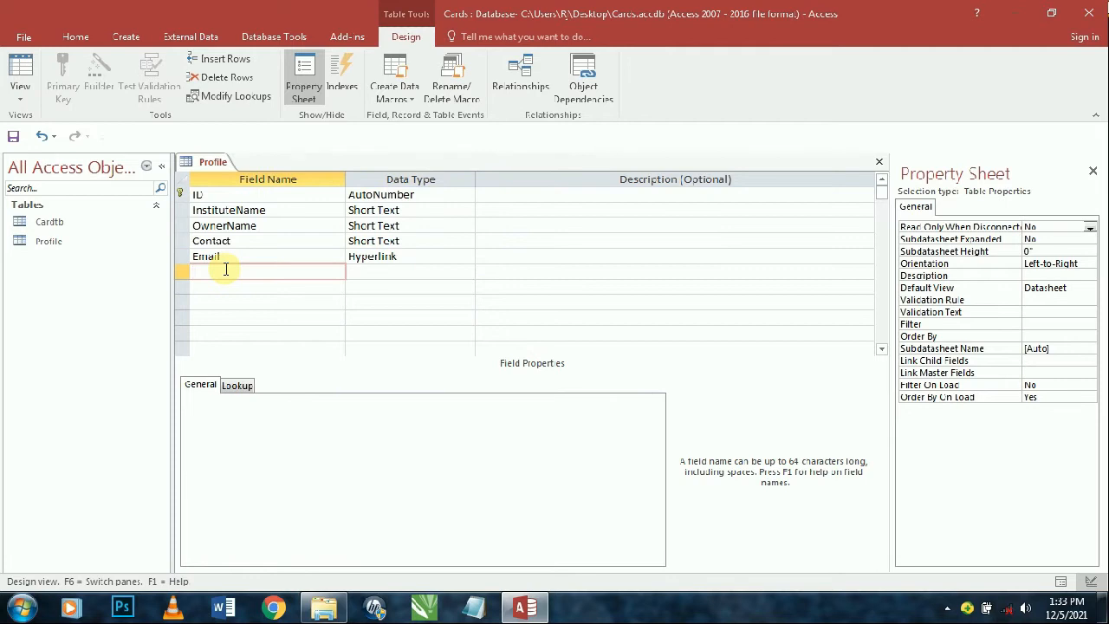
text(WebPage)
key(Tab)
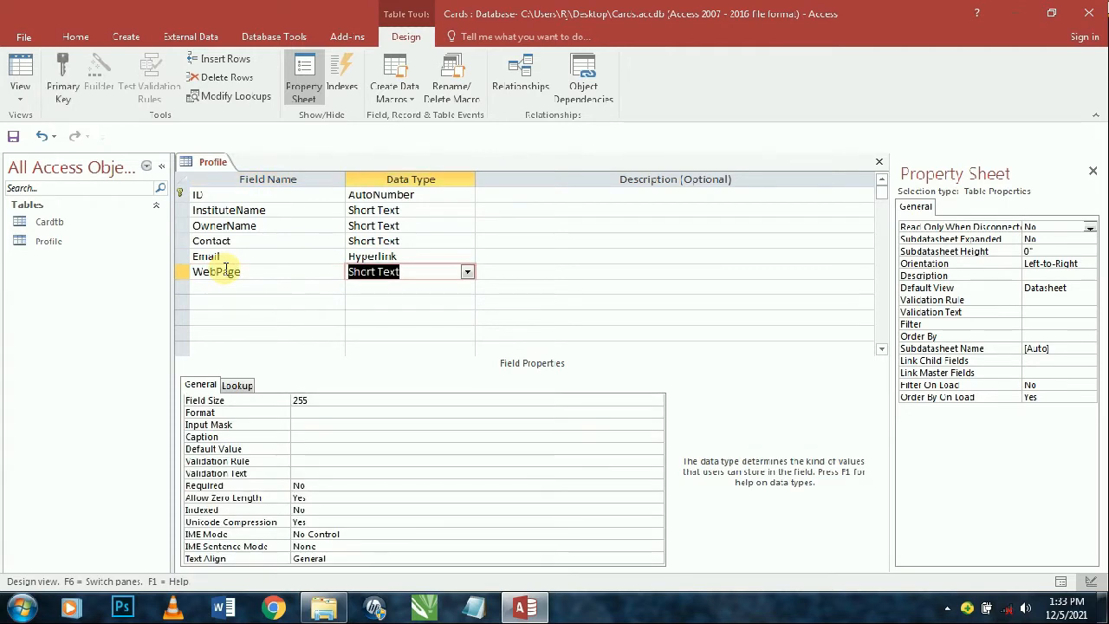
key(Tab)
key(Tab)
text(Ad)
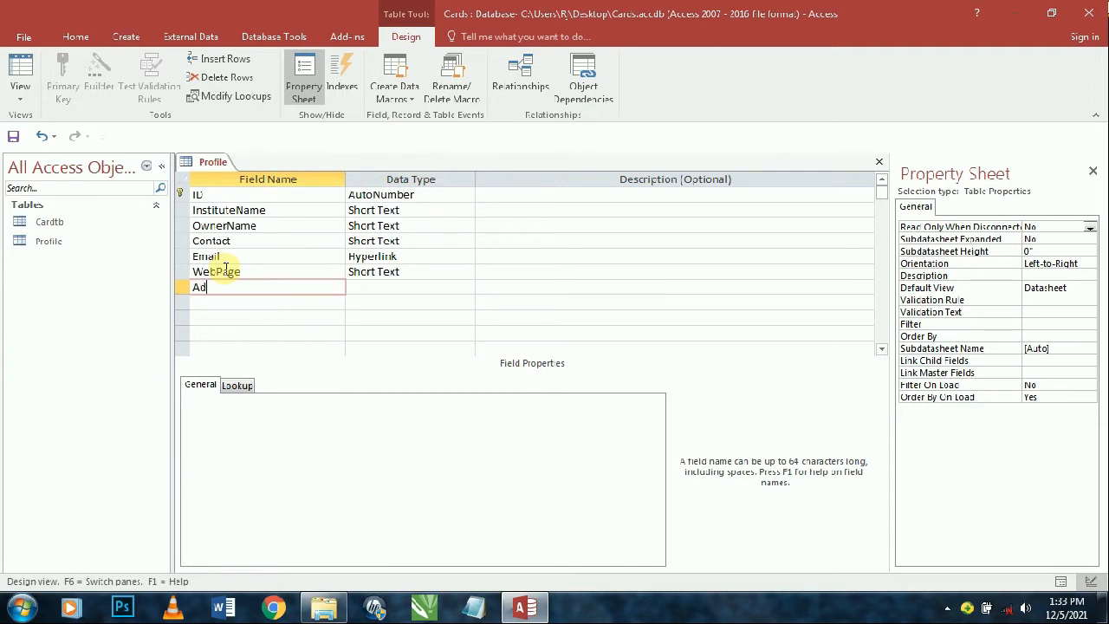
text(dress)
key(Tab)
key(Tab)
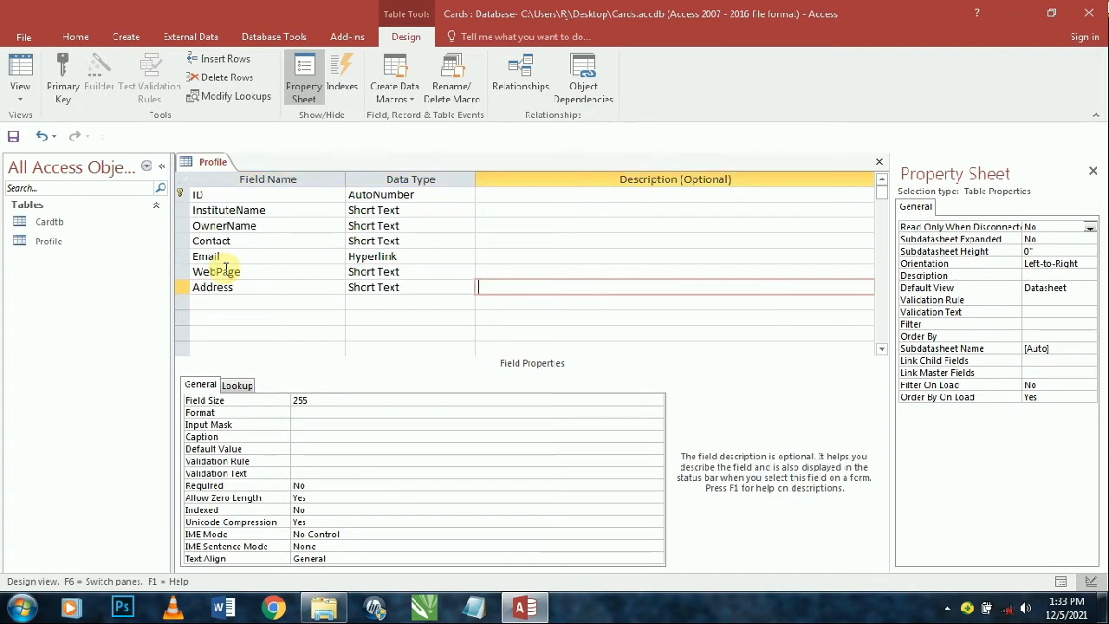
key(Tab)
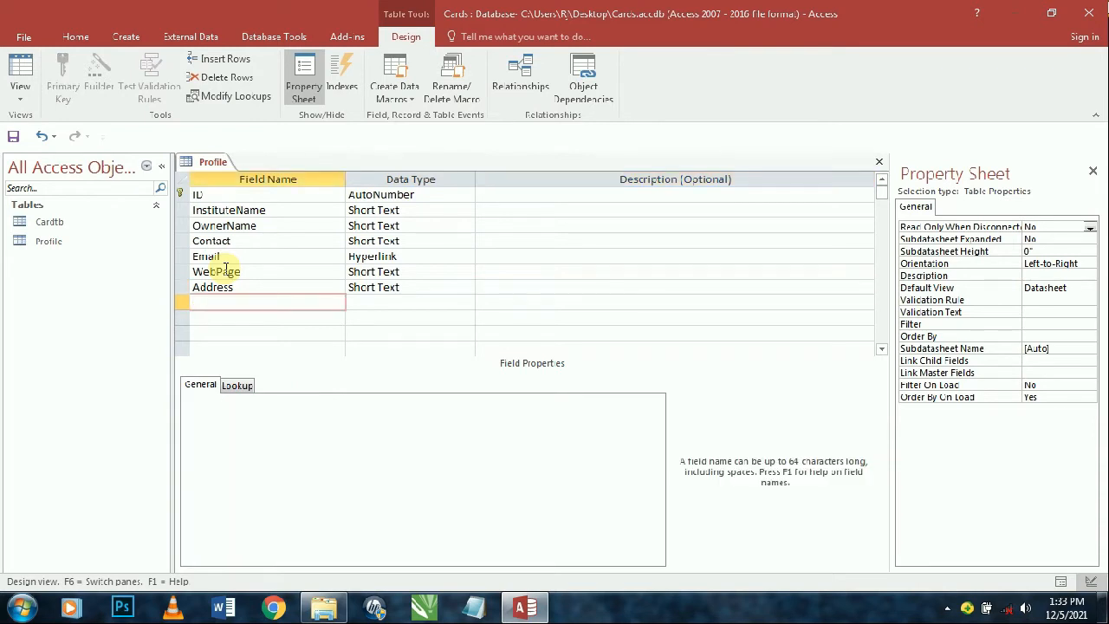
text(RegCode)
key(Tab)
key(Tab)
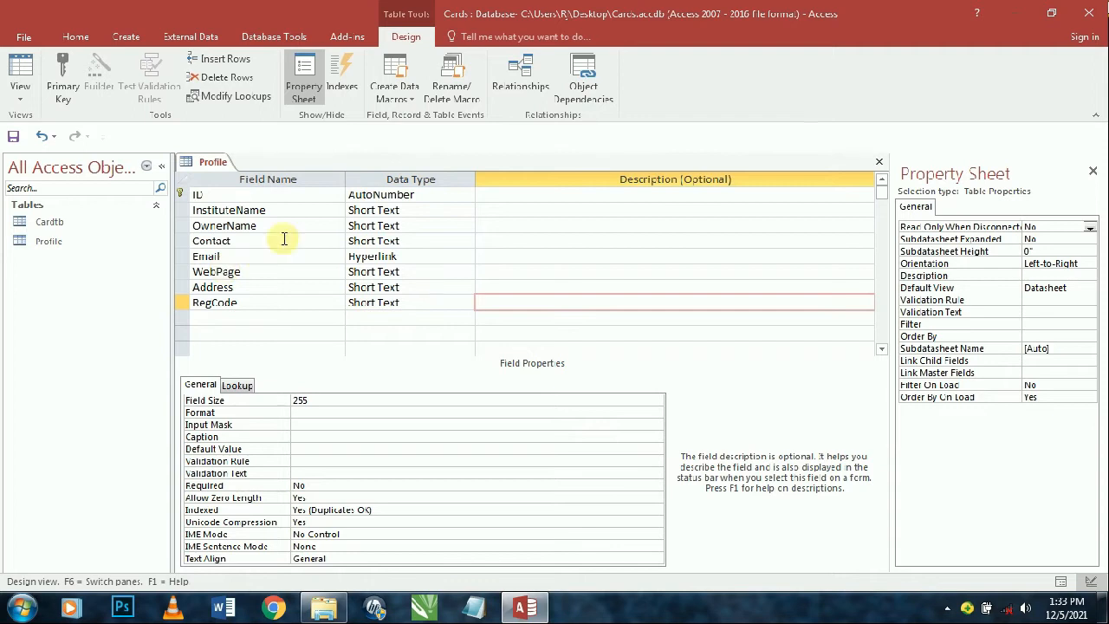
- Caption InstituteName as 'Institute Name' and set its field size to 100
click(263, 210)
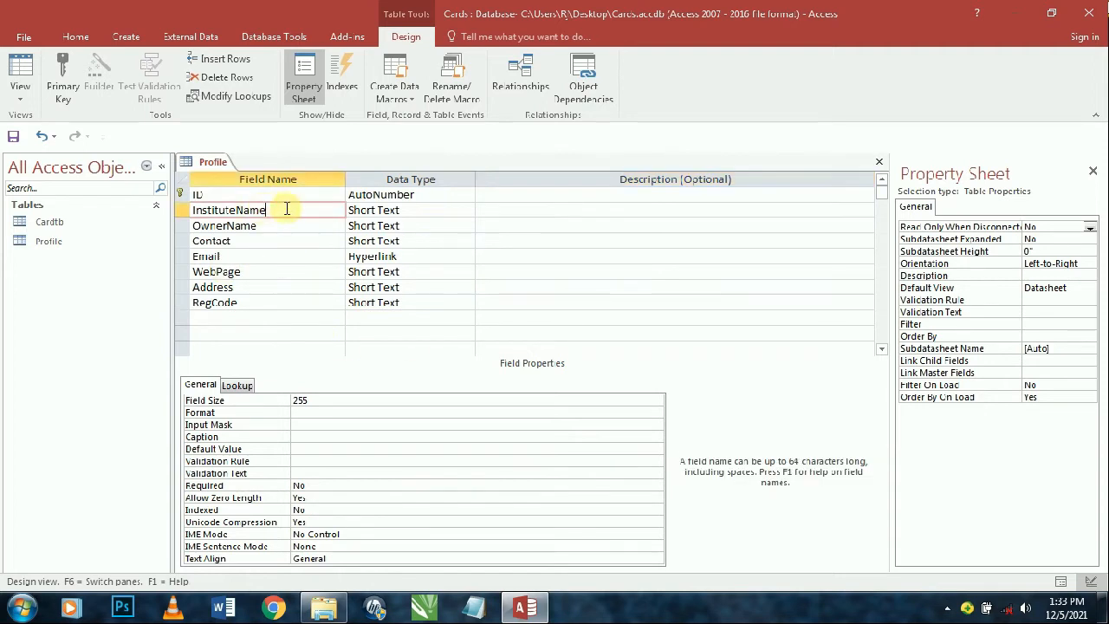
drag(287, 210, 161, 199)
key(ctrl+c)
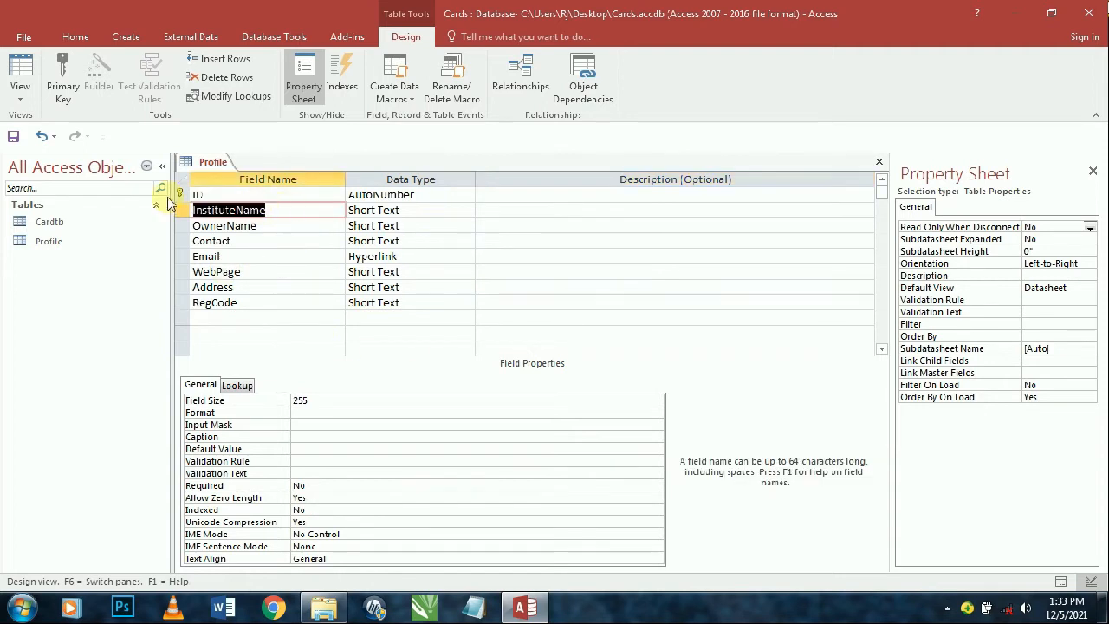
click(308, 436)
key(ctrl+v)
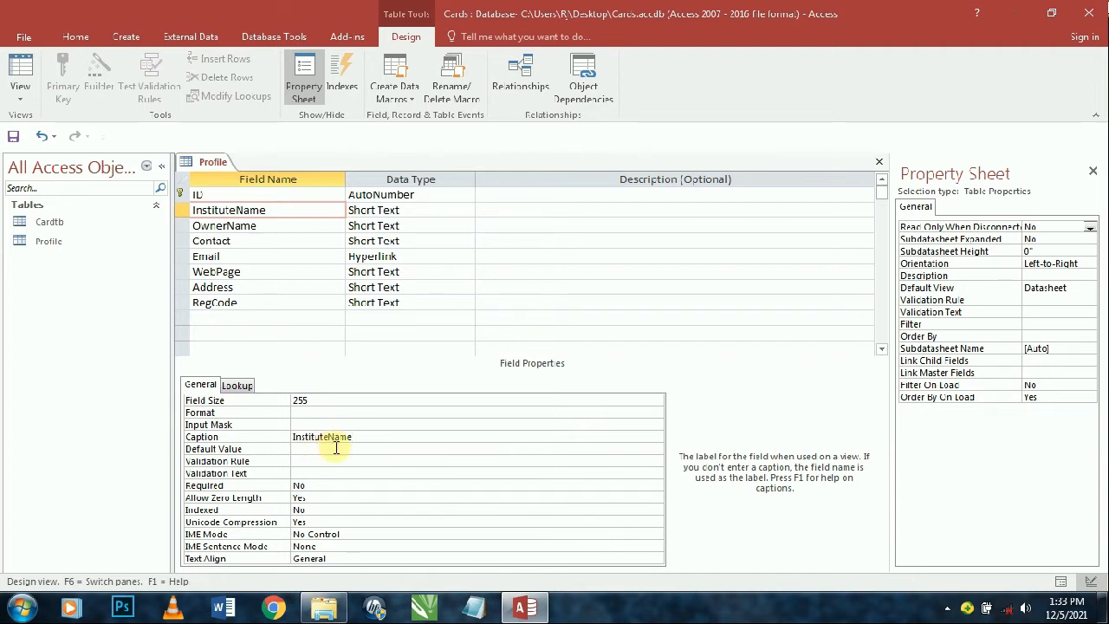
click(336, 448)
click(307, 400)
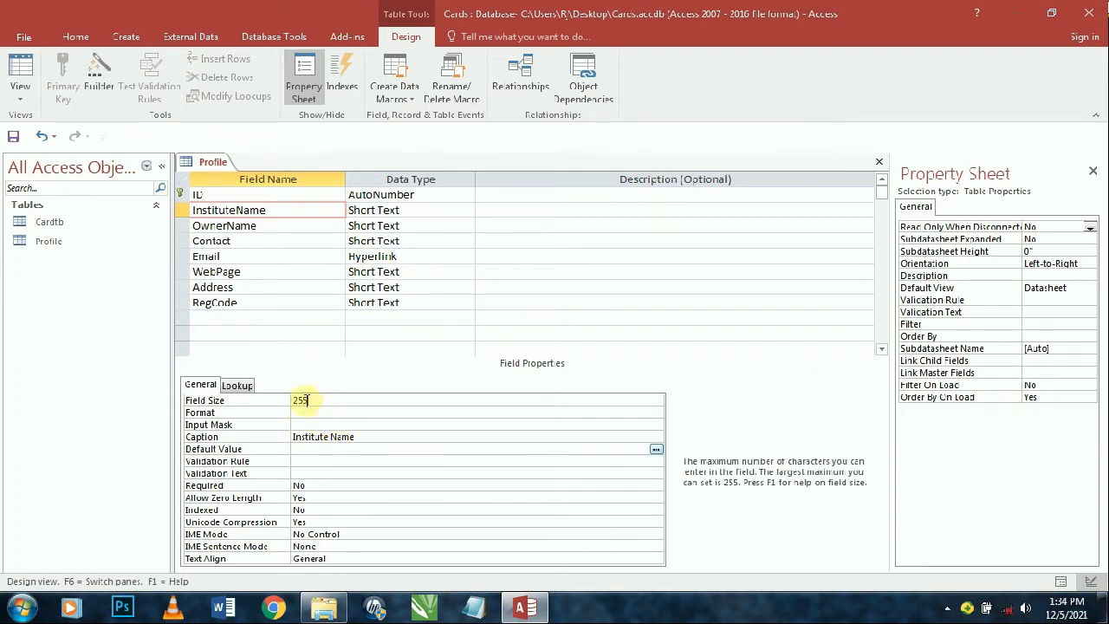
drag(308, 400, 278, 402)
text(10)
key(Return)
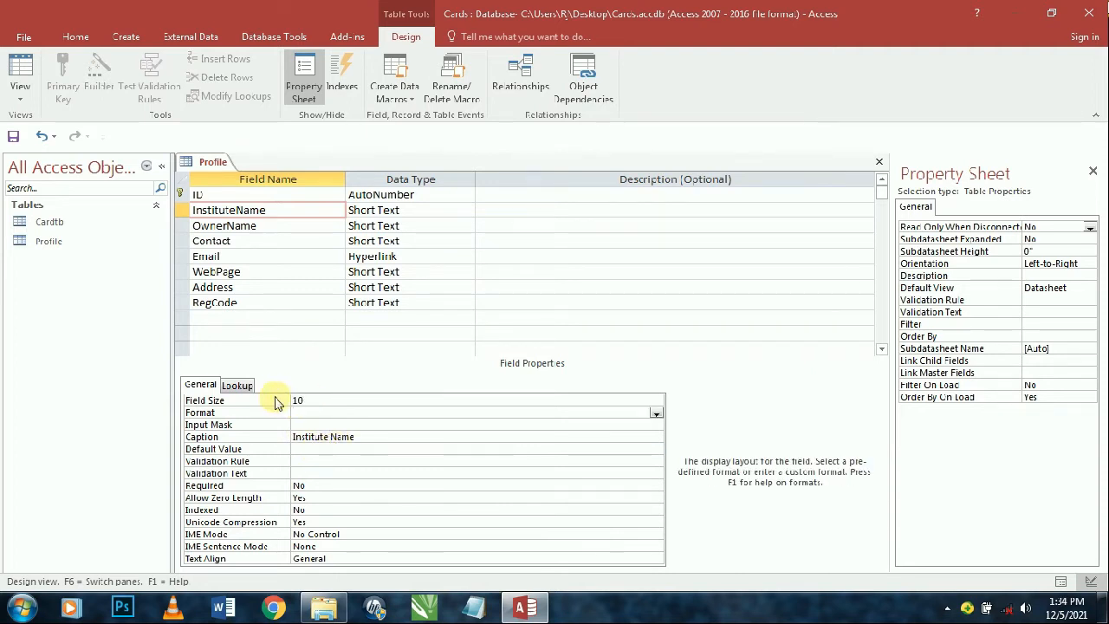
click(320, 400)
text(0)
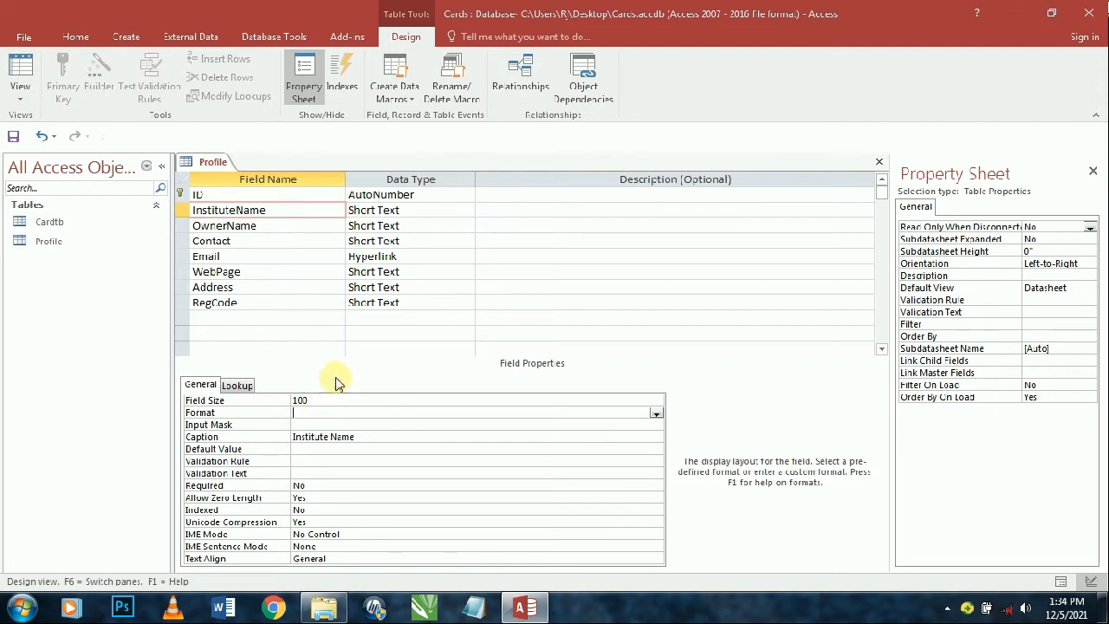
- Caption OwnerName with field size 50, and set Contact's field size to 11
double_click(265, 225)
key(ctrl+c)
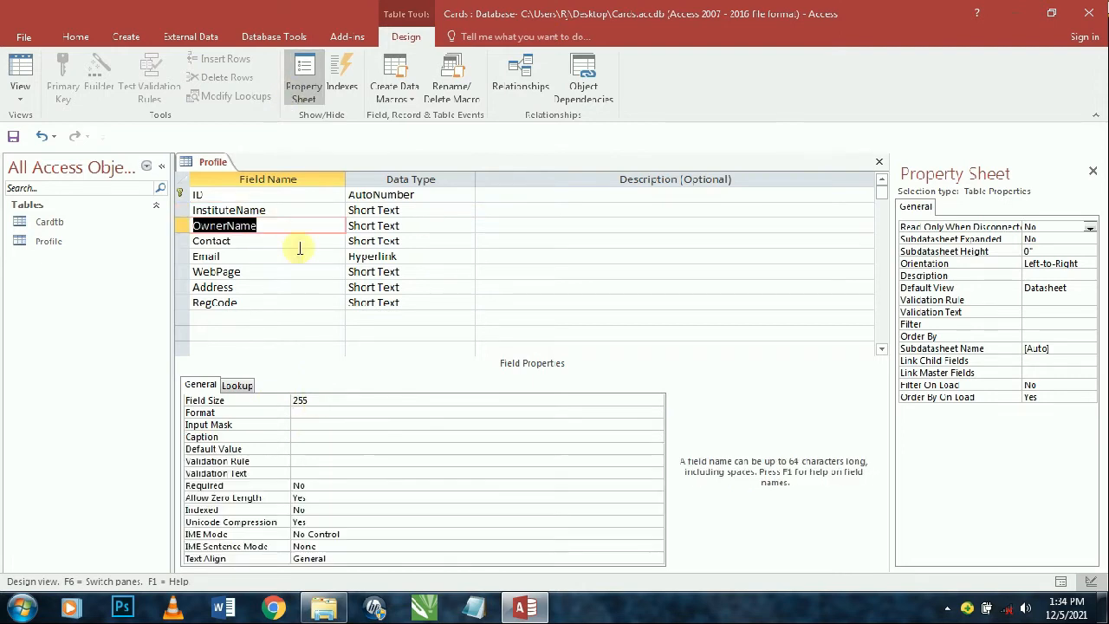
click(300, 439)
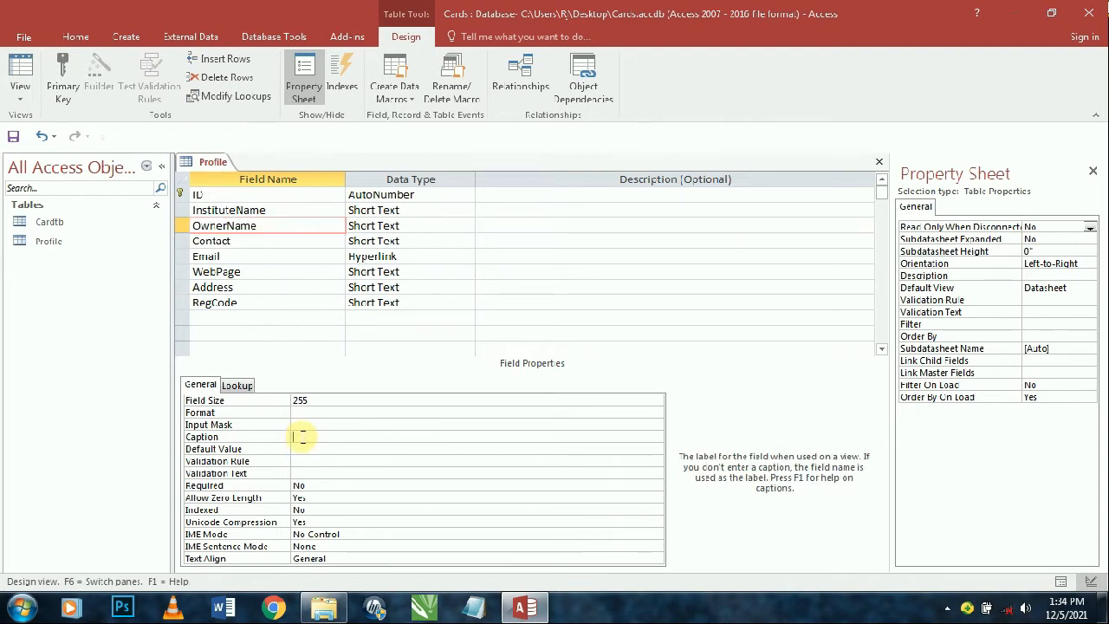
key(ctrl+v)
click(325, 403)
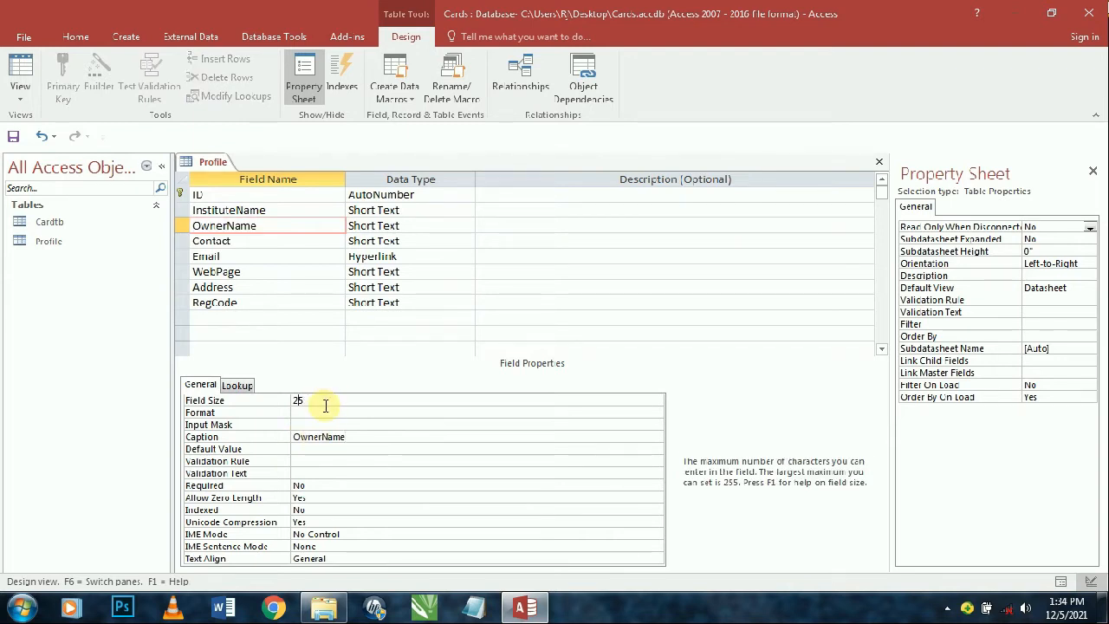
key(BackSpace)
key(BackSpace)
text(50)
click(260, 241)
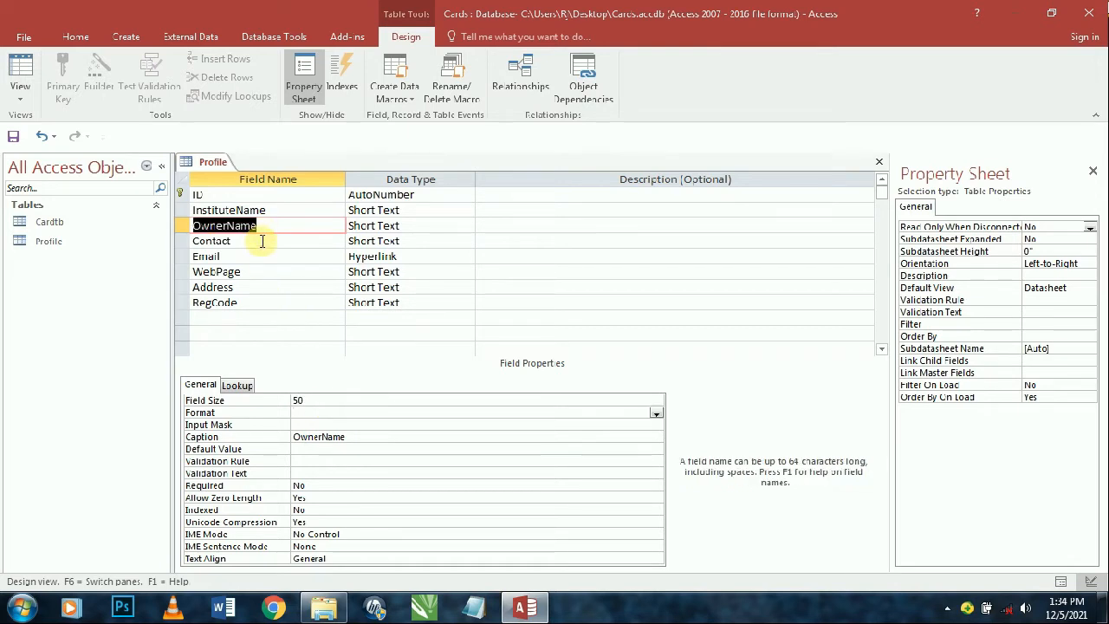
click(297, 397)
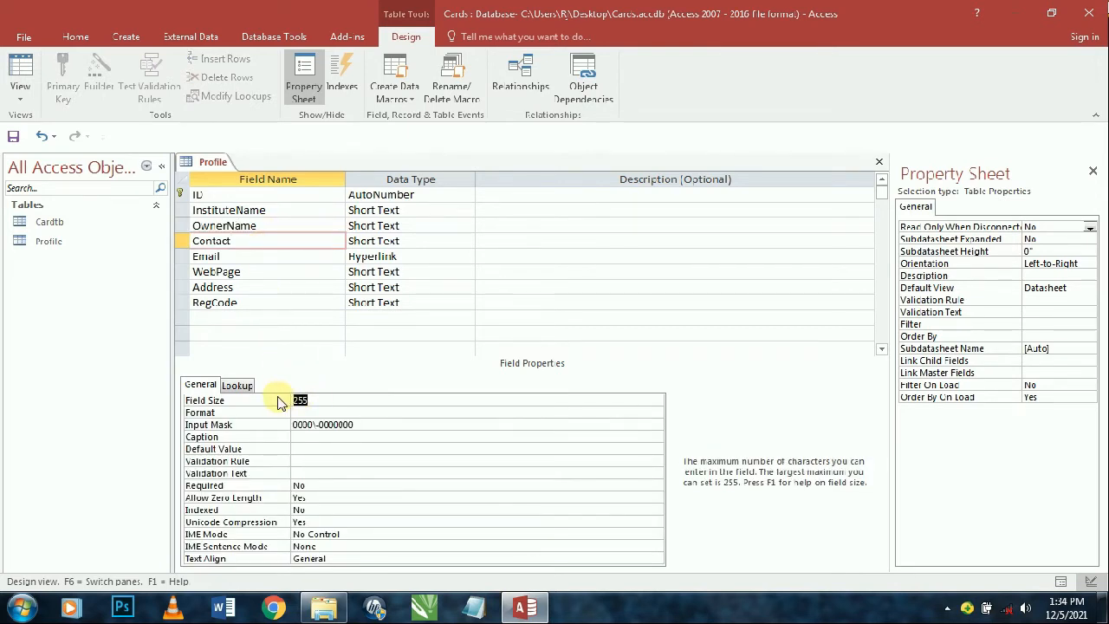
text(11)
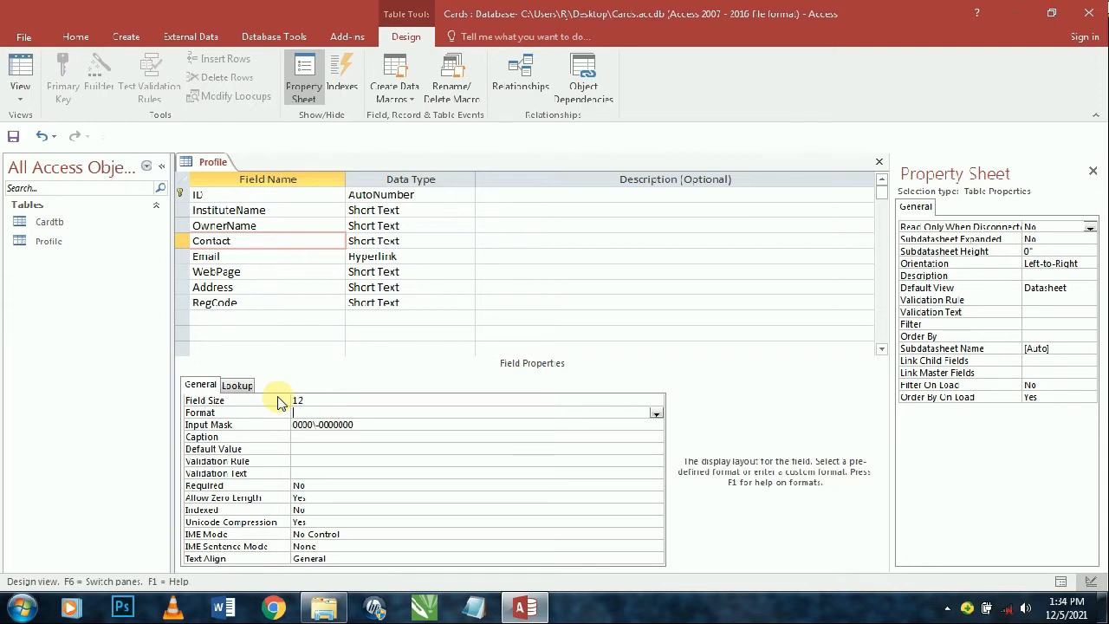
- Give the WebPage field the caption 'Web Page'
click(279, 258)
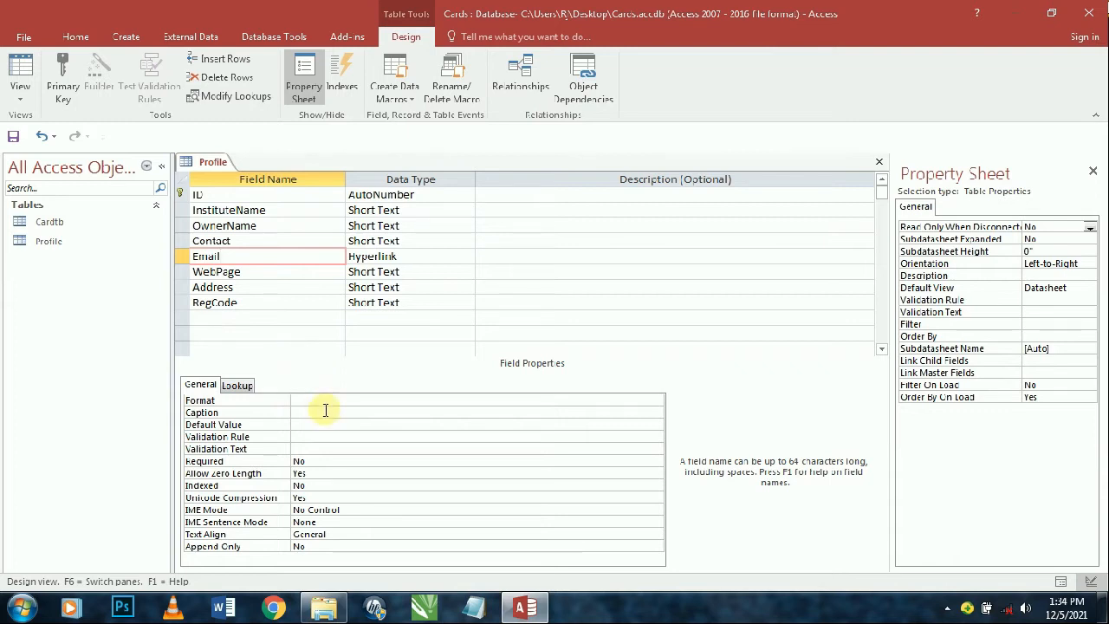
click(271, 276)
double_click(268, 276)
key(ctrl+c)
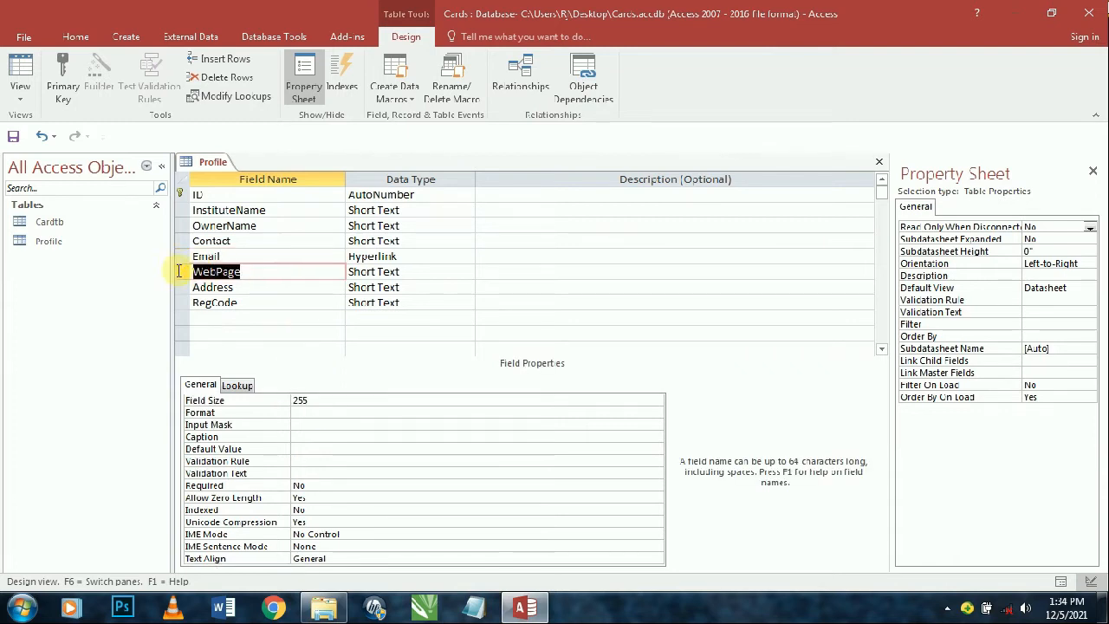
click(312, 438)
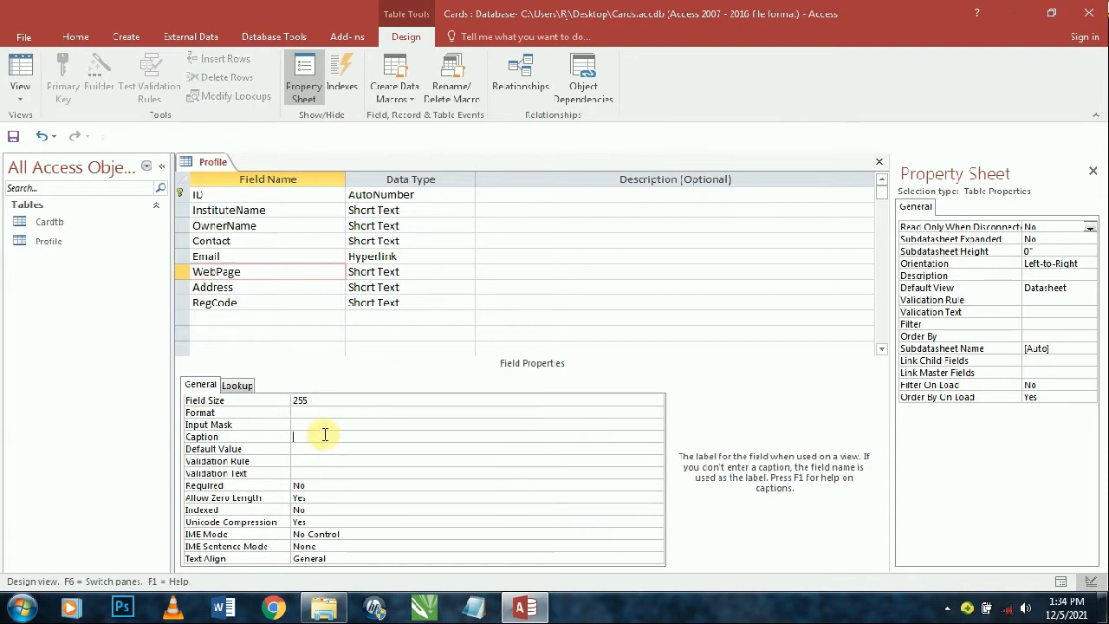
key(ctrl+v)
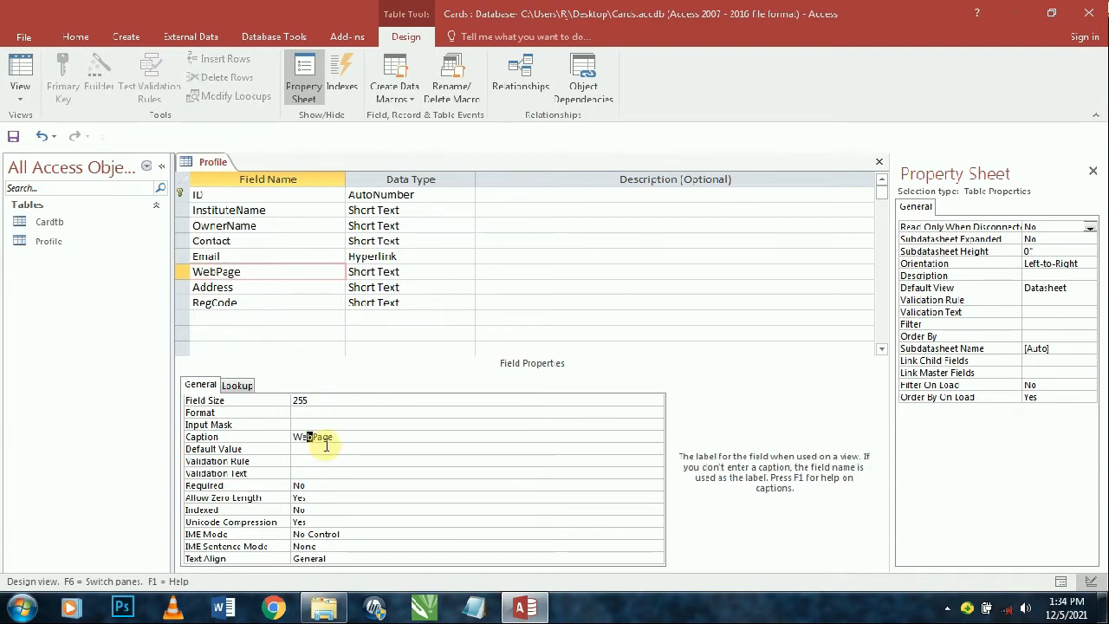
key(Return)
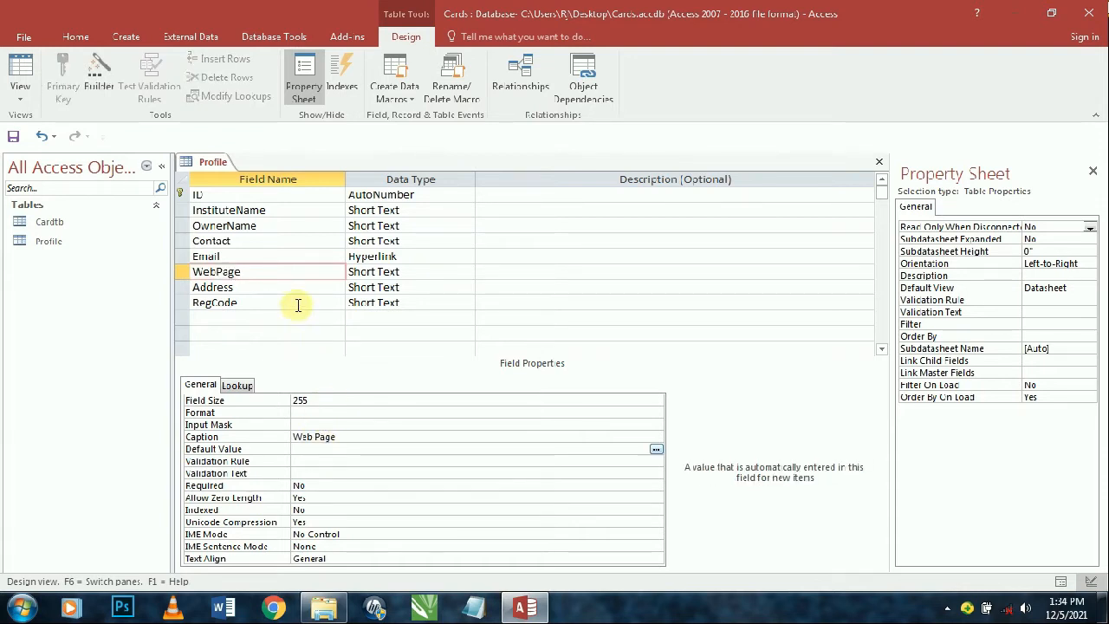
- Caption RegCode as 'Reg Code' with field size 50, then show Datasheet view
click(248, 303)
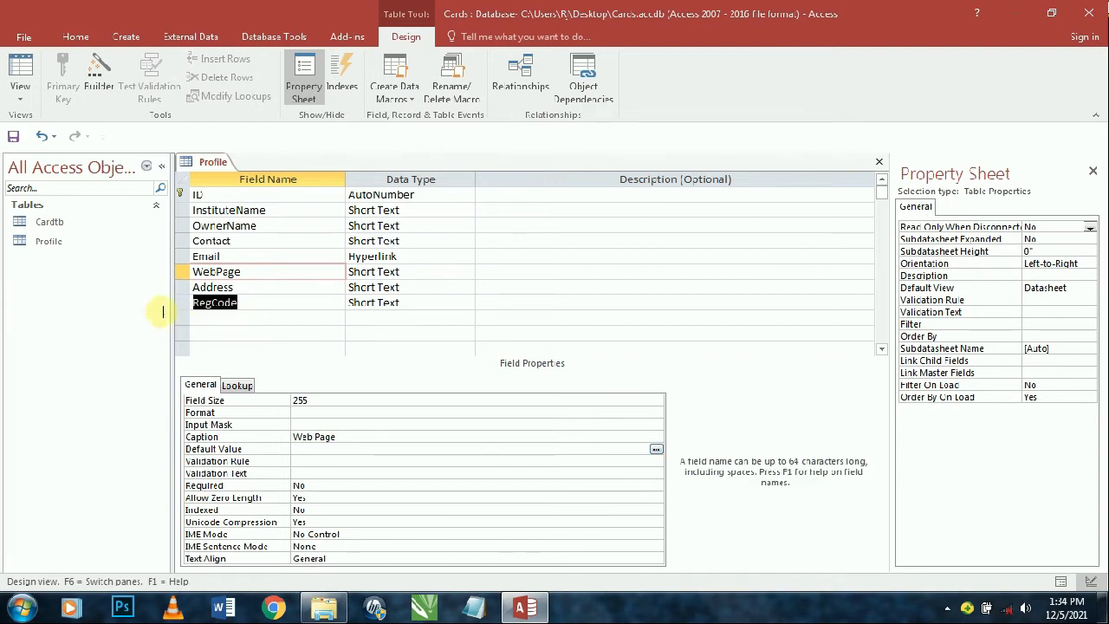
double_click(251, 303)
key(ctrl+c)
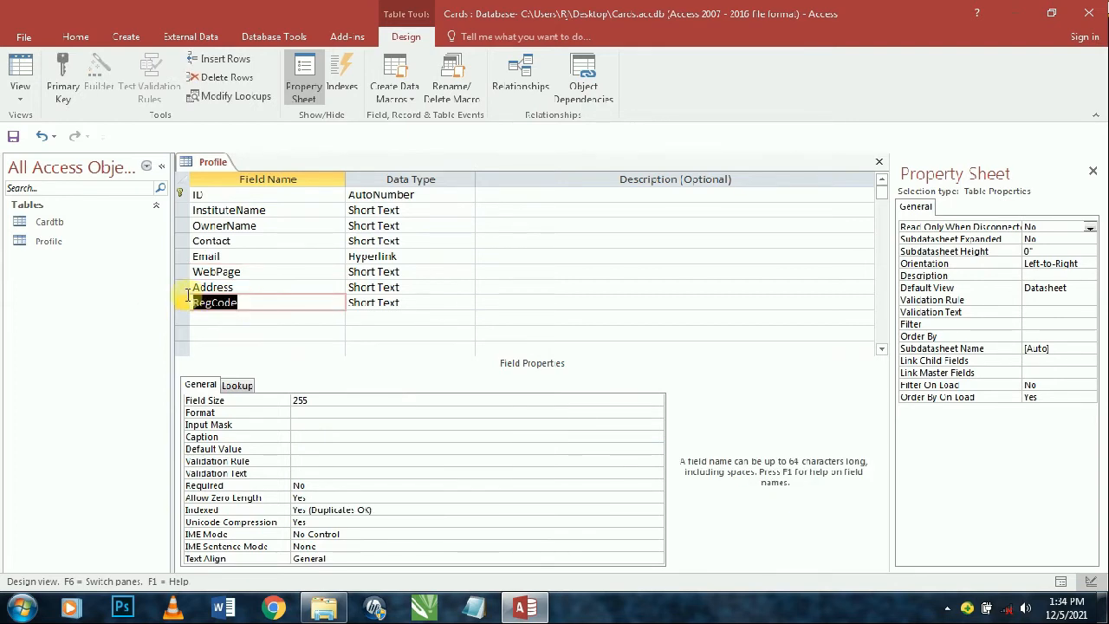
click(312, 436)
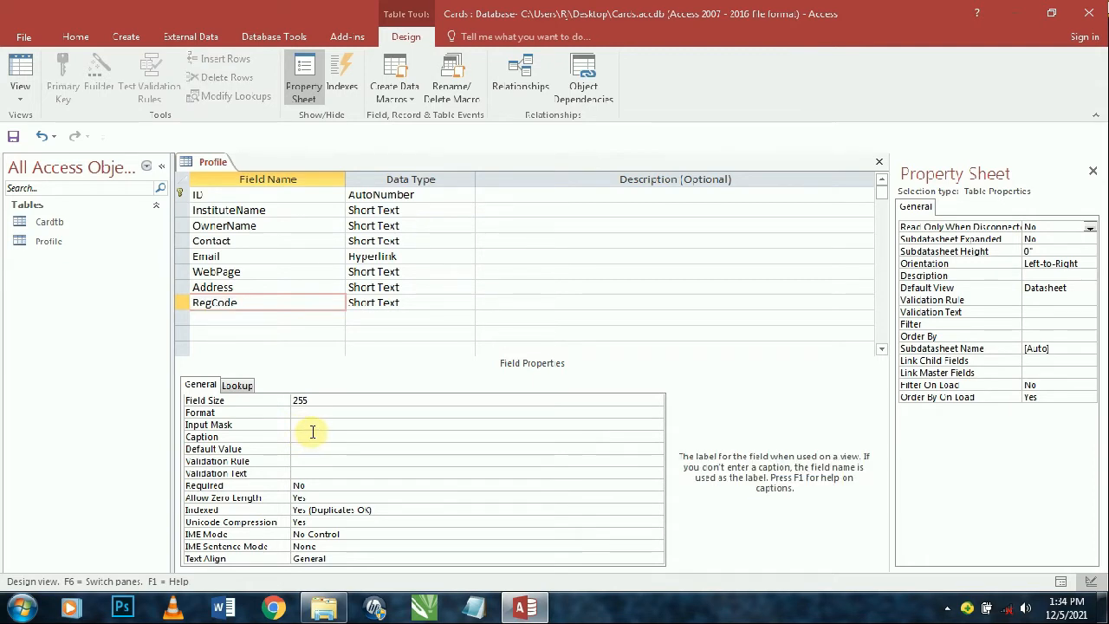
key(ctrl+v)
click(311, 436)
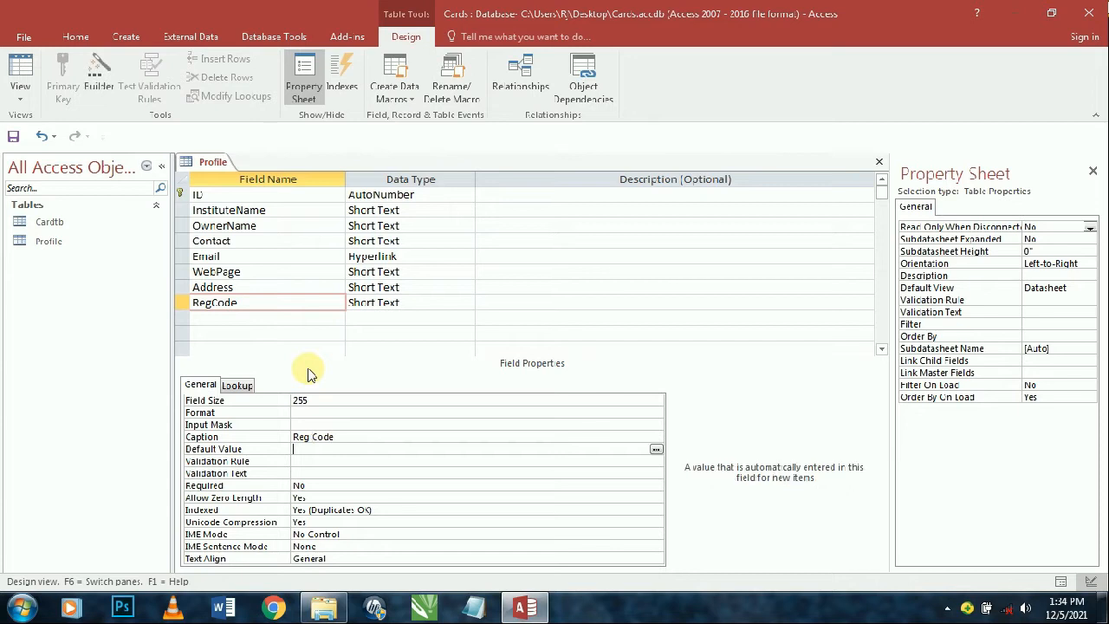
click(299, 400)
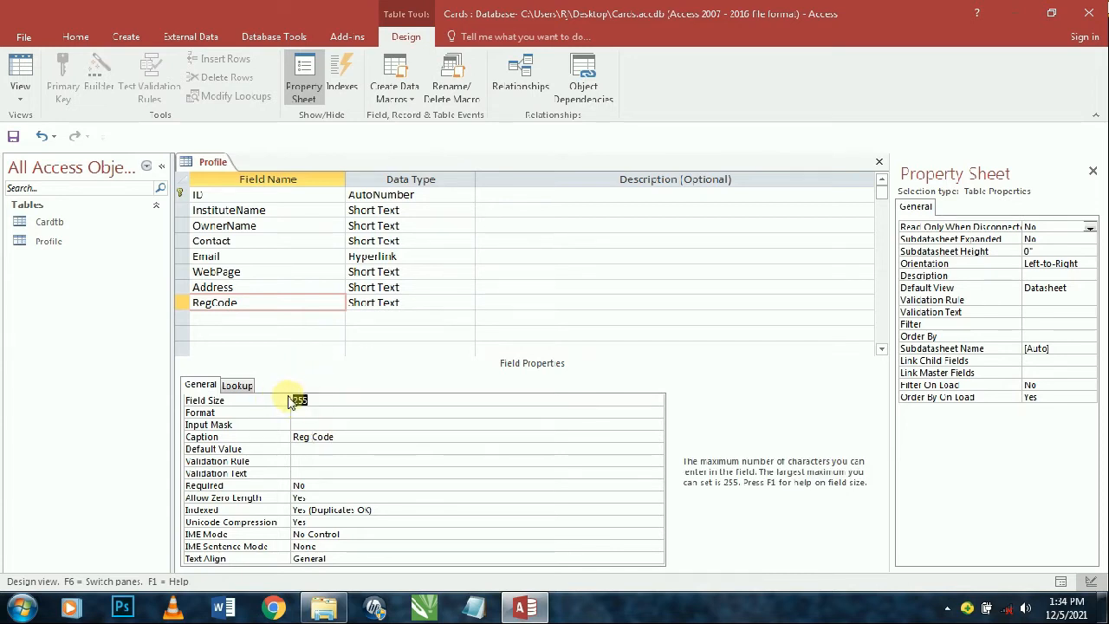
text(50)
key(Return)
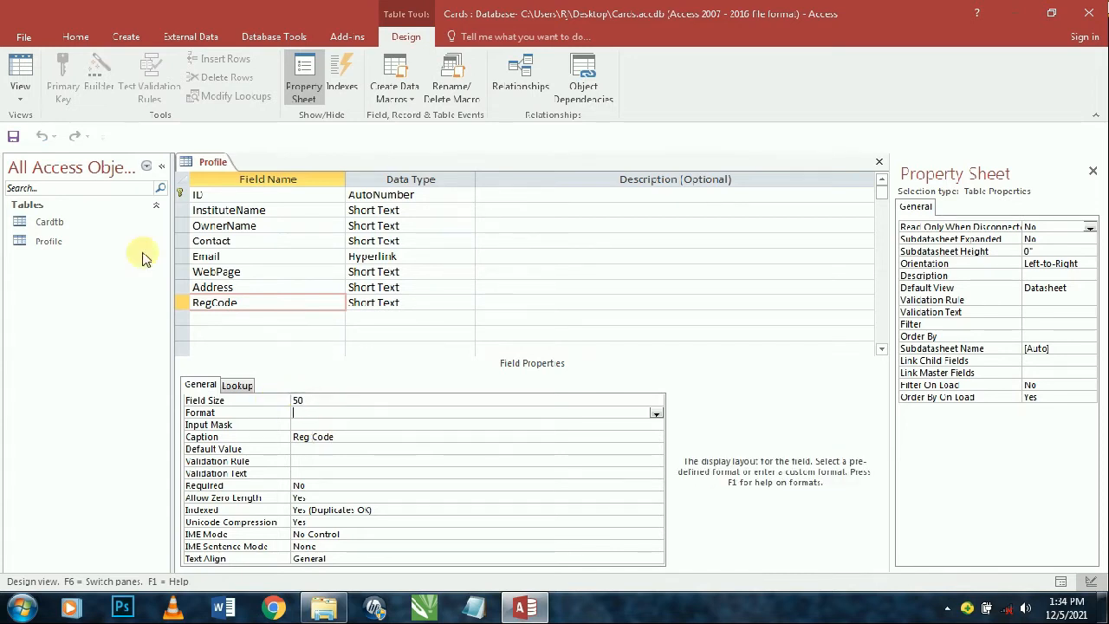
click(21, 69)
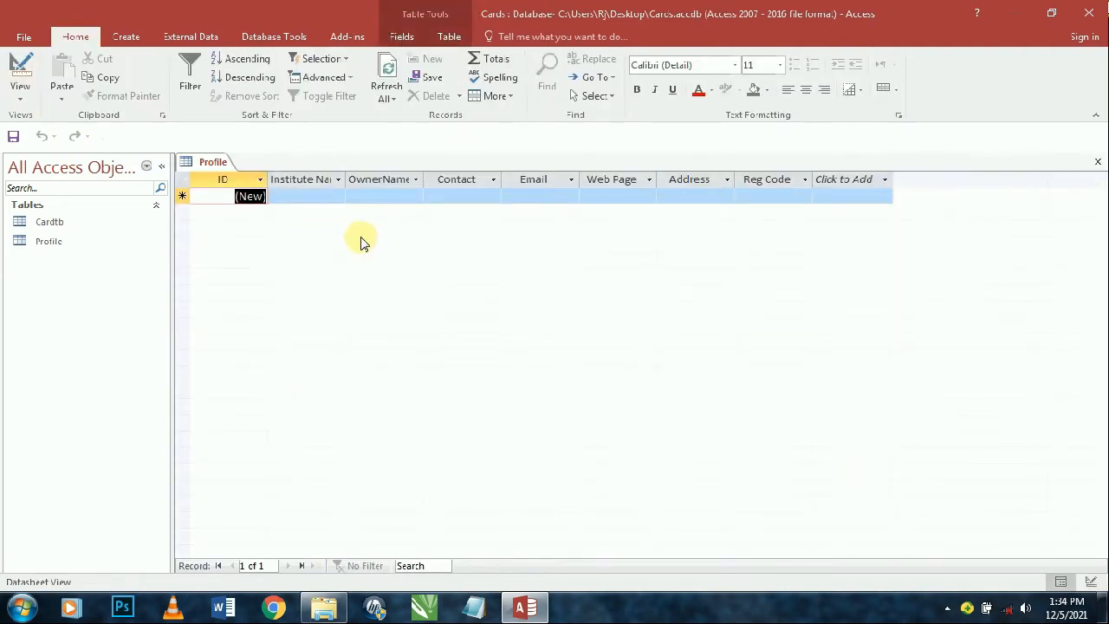
- Auto-fit the Institute Name, OwnerName and Web Page column widths
click(342, 178)
click(345, 174)
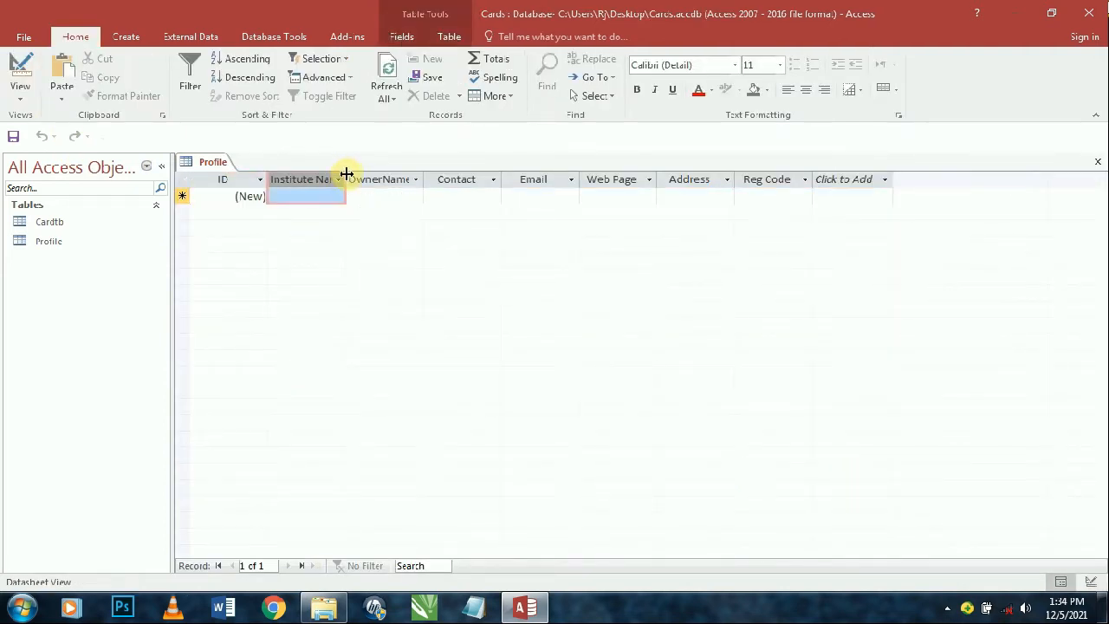
double_click(345, 174)
double_click(444, 177)
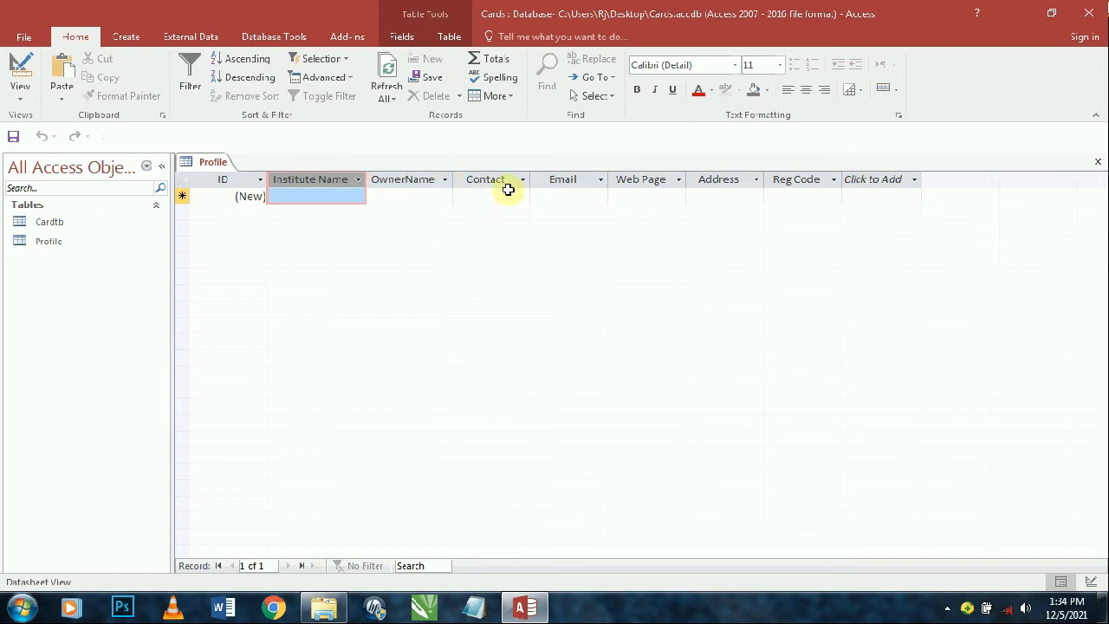
double_click(686, 174)
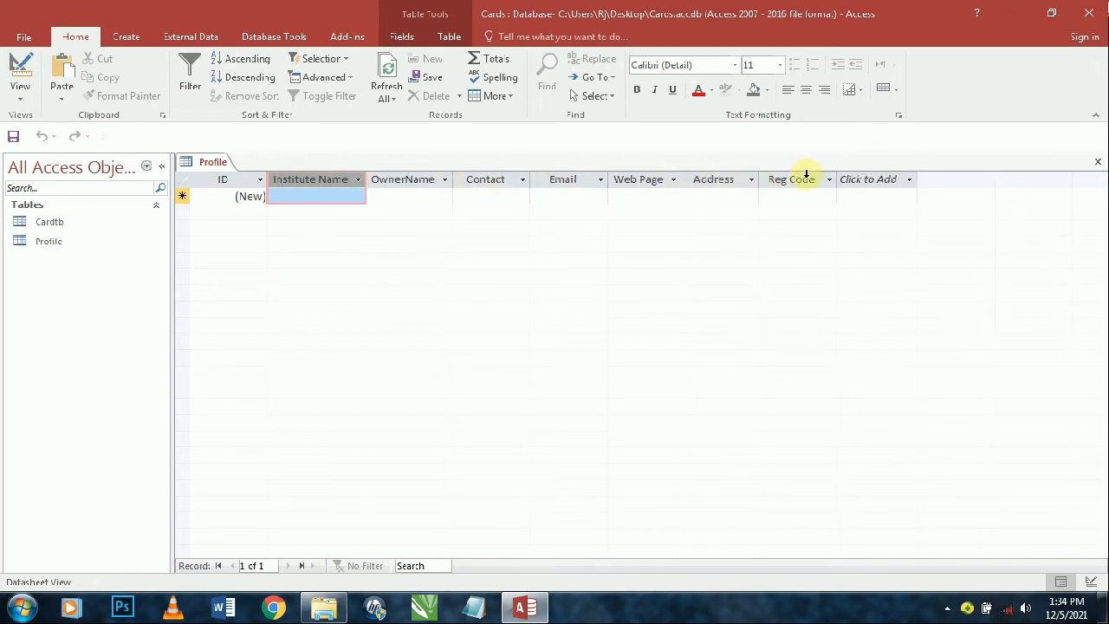
- Enter 'Allama Iqbal Public School & College' as the first record's institute name
click(346, 197)
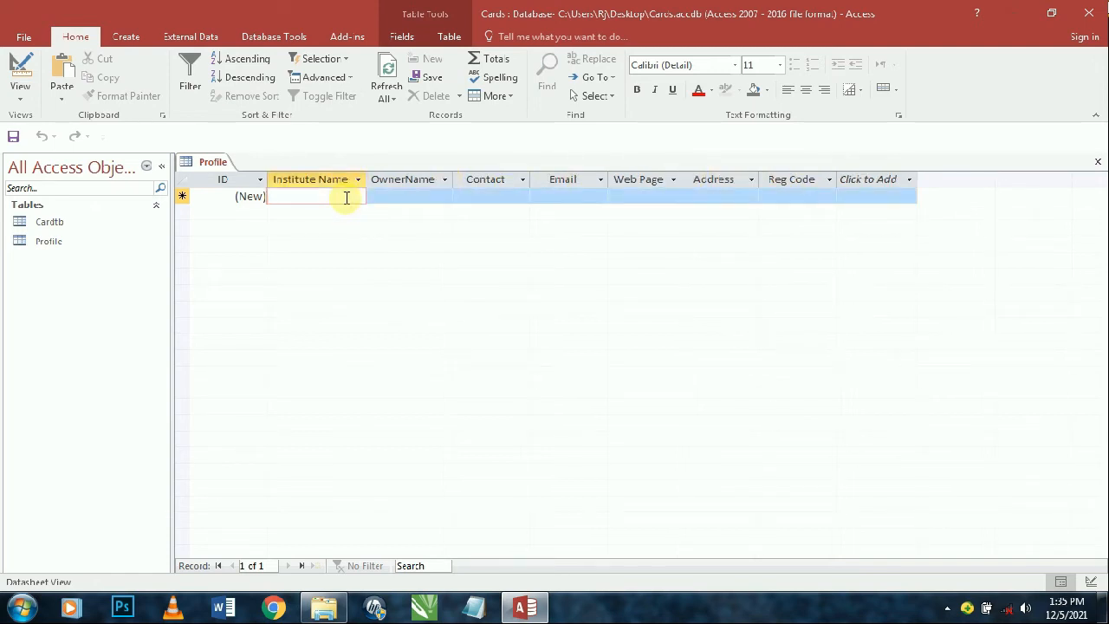
text(Allam)
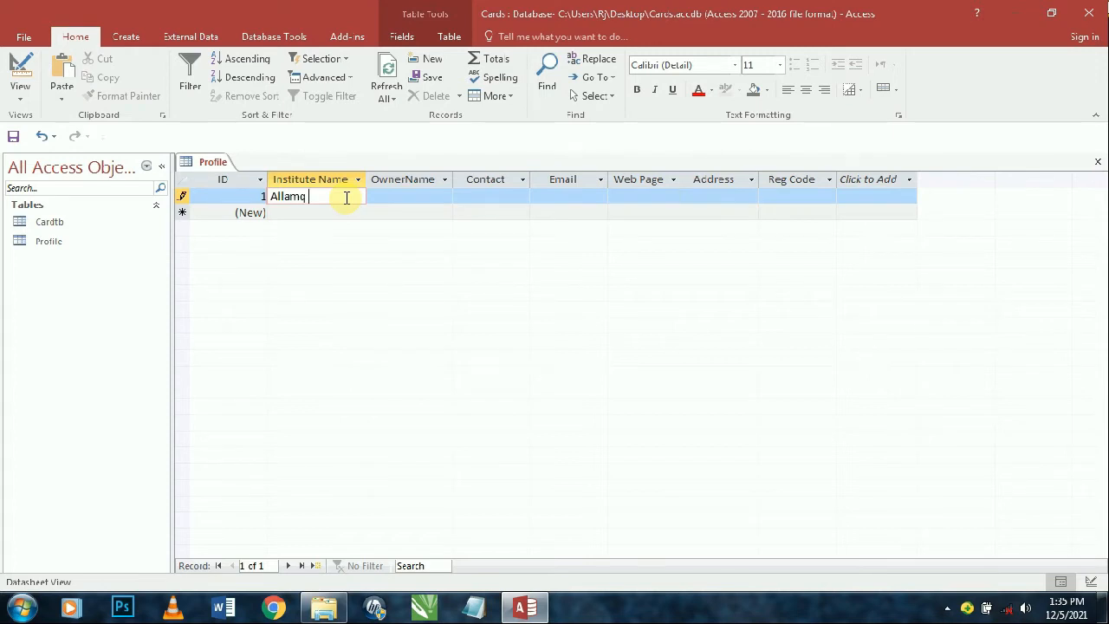
text(a Iqbal Public SCho)
key(BackSpace)
key(BackSpace)
key(BackSpace)
key(BackSpace)
text(hool & College)
key(Tab)
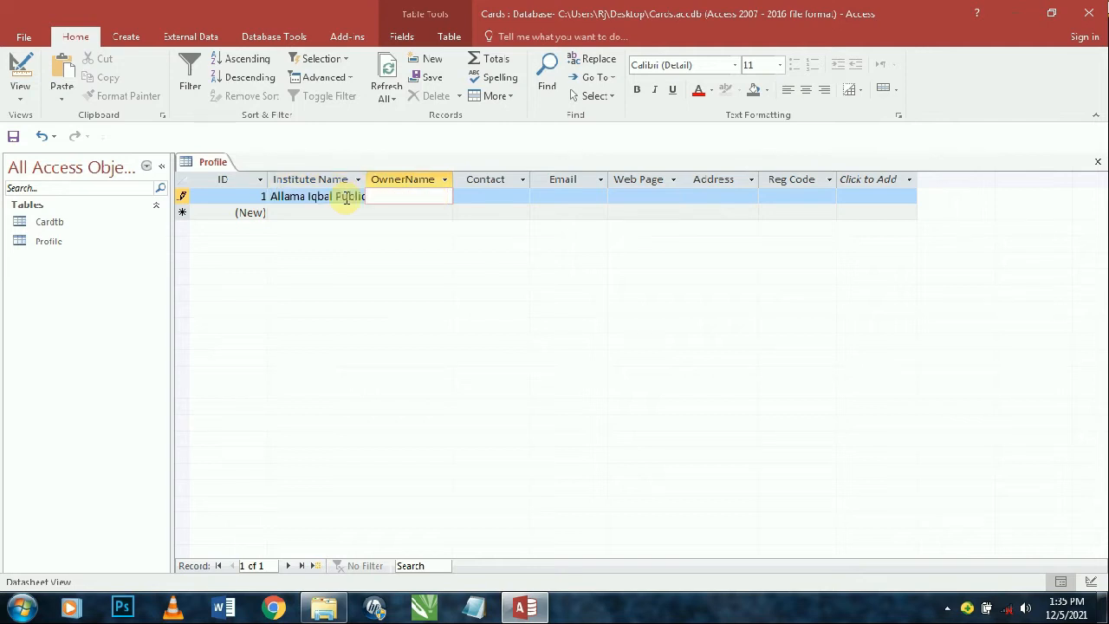
- Fill in the owner's name, contact number and e-mail address for the first record
key(Tab)
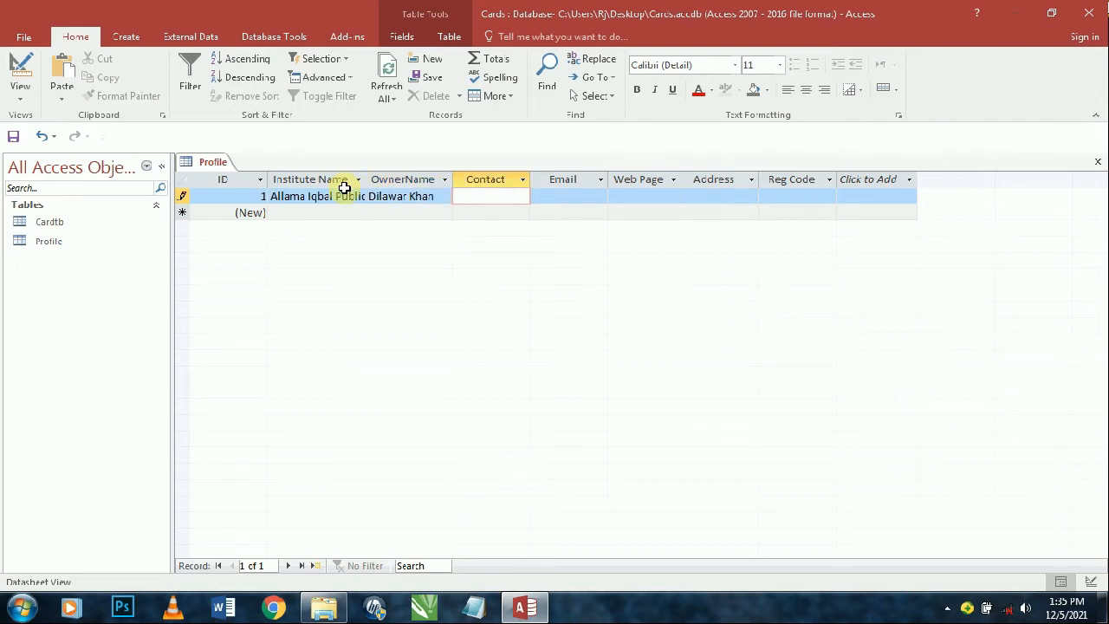
text(0)
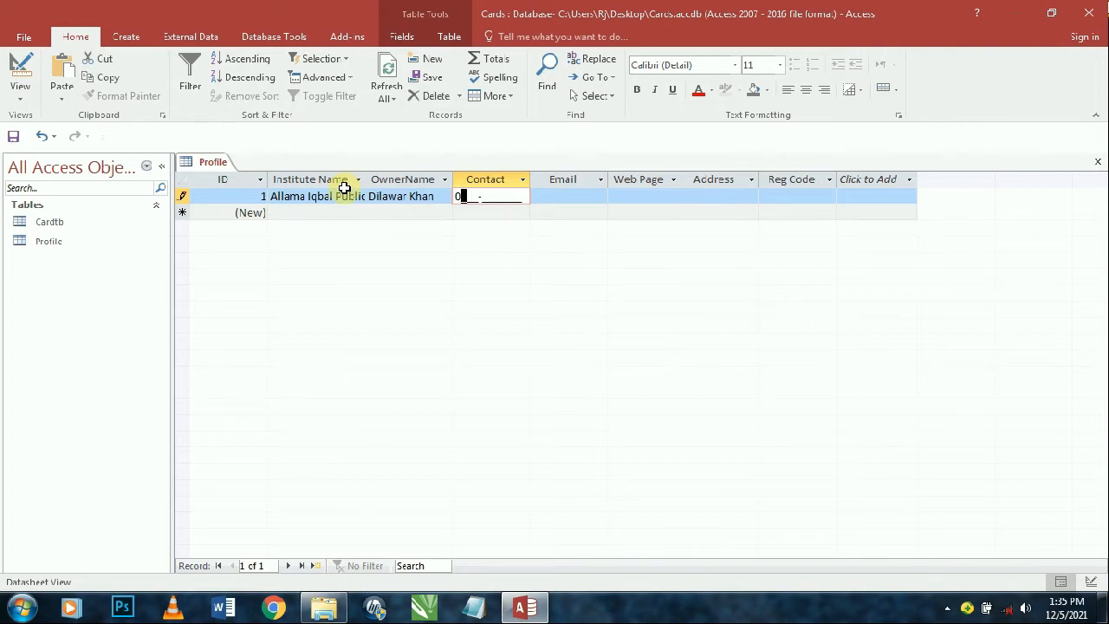
text(2)
key(BackSpace)
key(Tab)
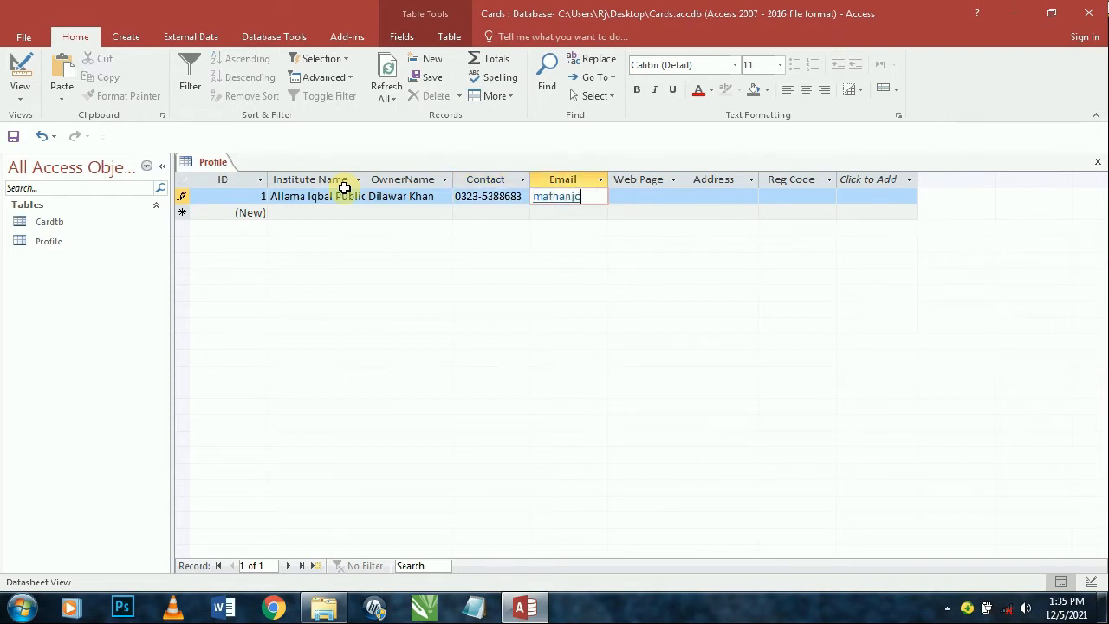
key(Tab)
key(Tab)
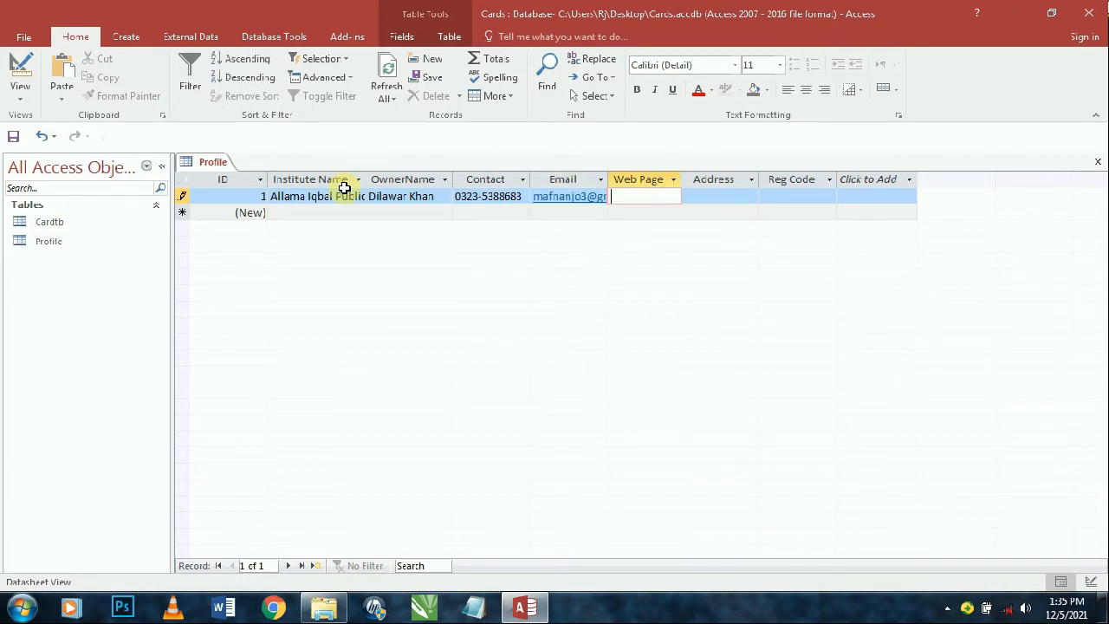
key(shift+Tab)
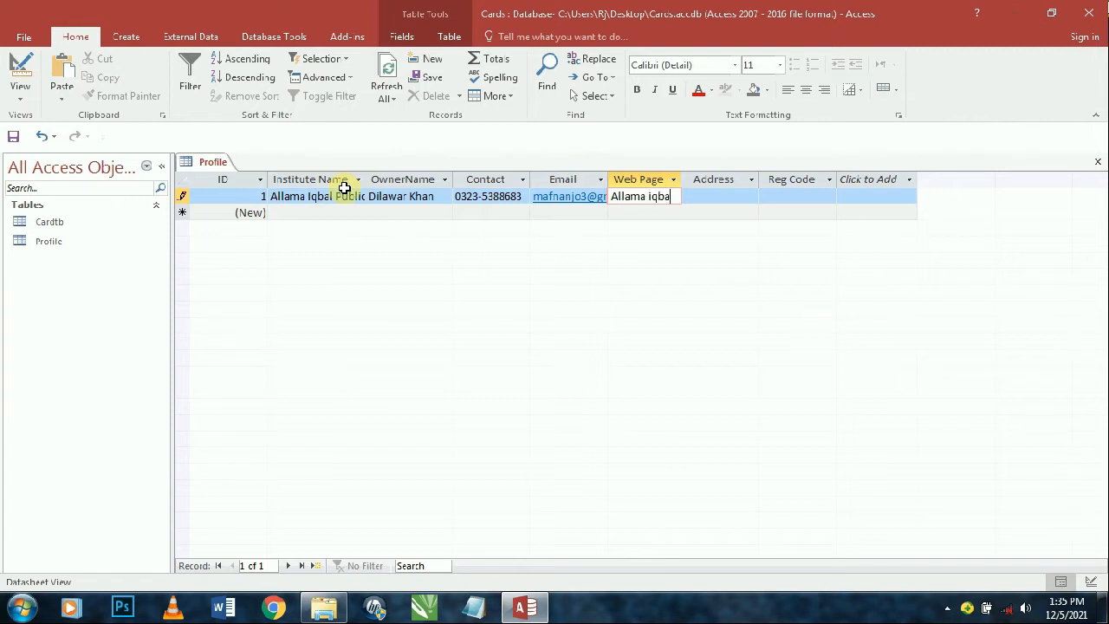
- Enter 'Allama iqbal page' as the web page, 'Sadda' as the address and 1031 as the reg code
text(Allama iqbal page)
key(Tab)
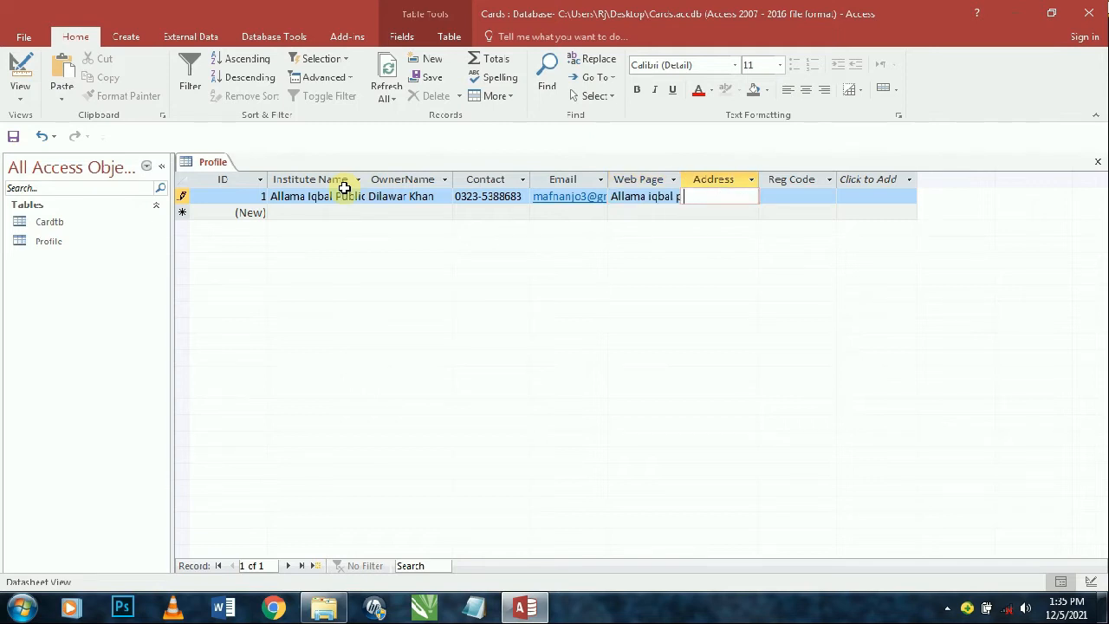
click(344, 184)
text(Sz)
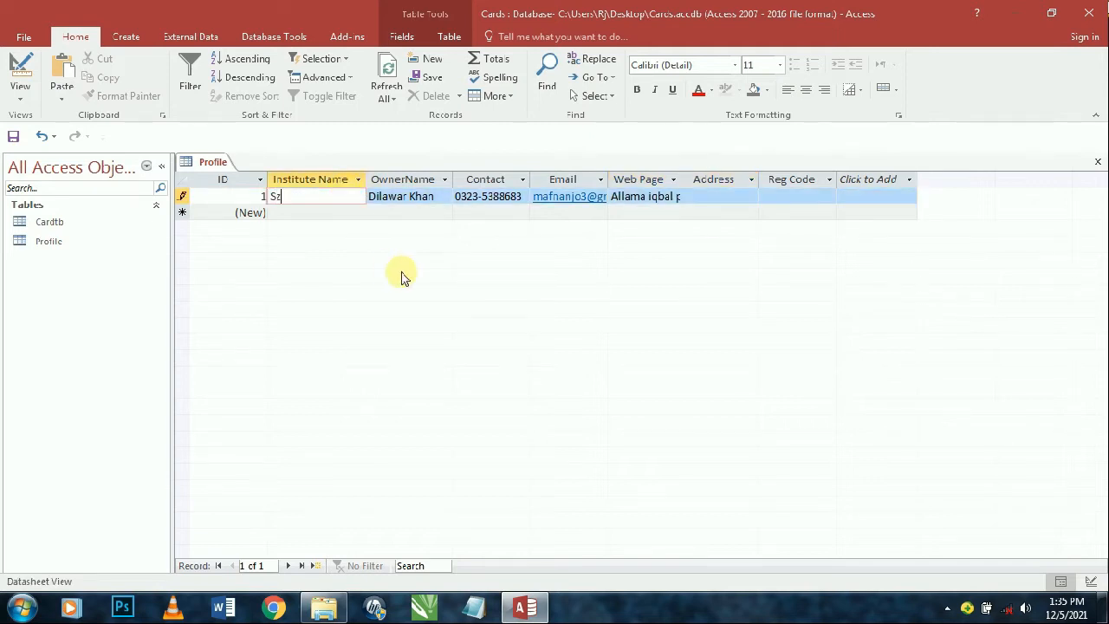
key(Escape)
click(739, 198)
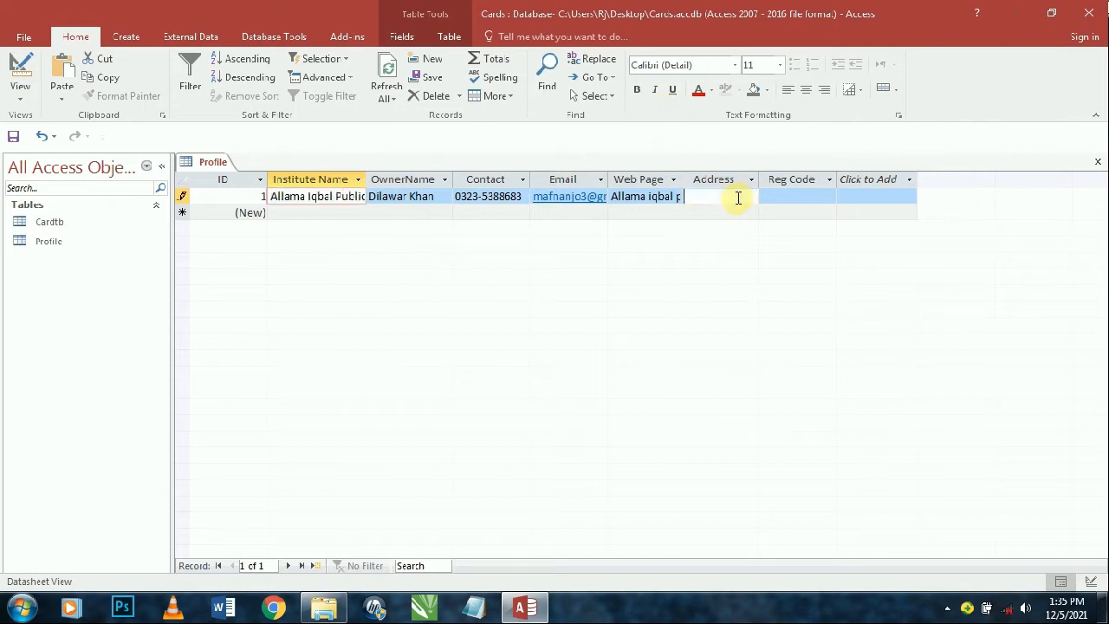
text(Sad)
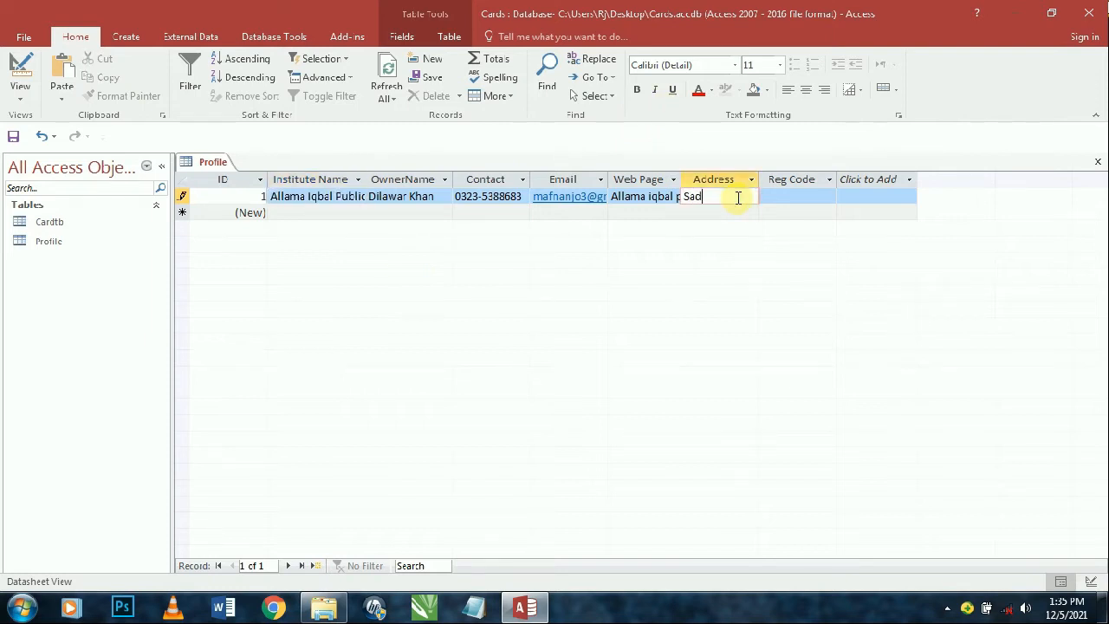
text(da)
key(Tab)
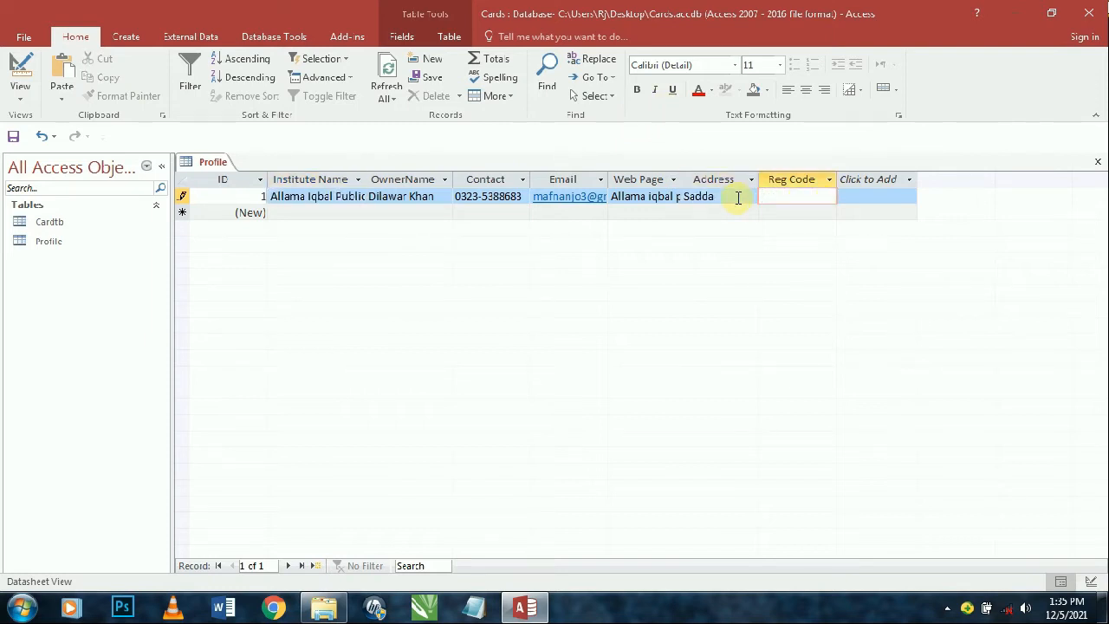
text(1031)
key(Tab)
key(Tab)
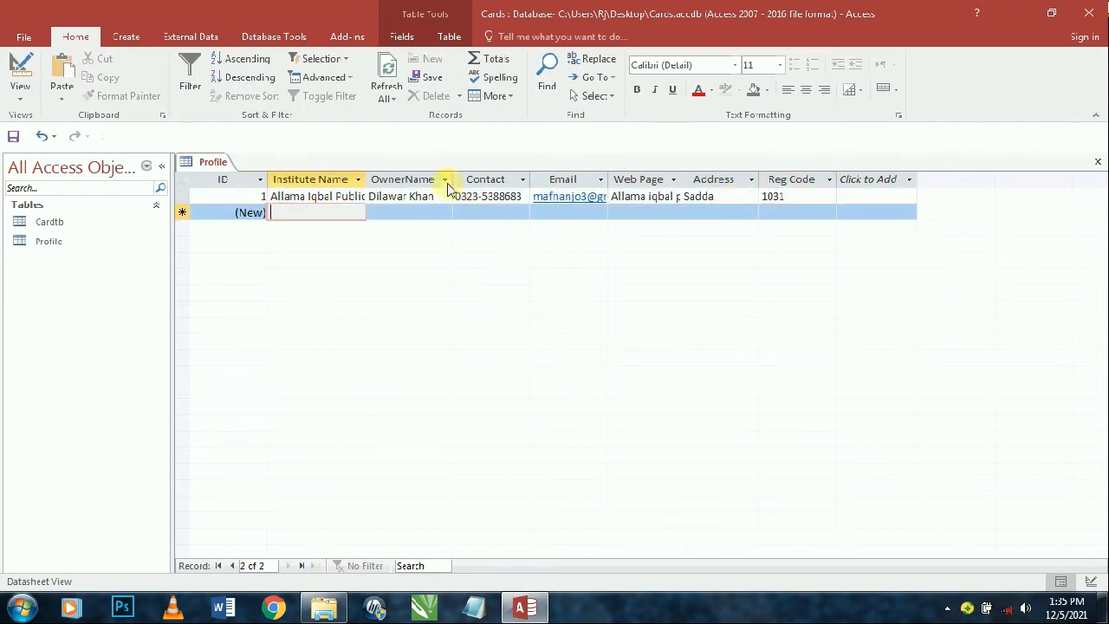
- Auto-fit the Institute Name, Contact and Web Page columns and close the Profile table
double_click(369, 178)
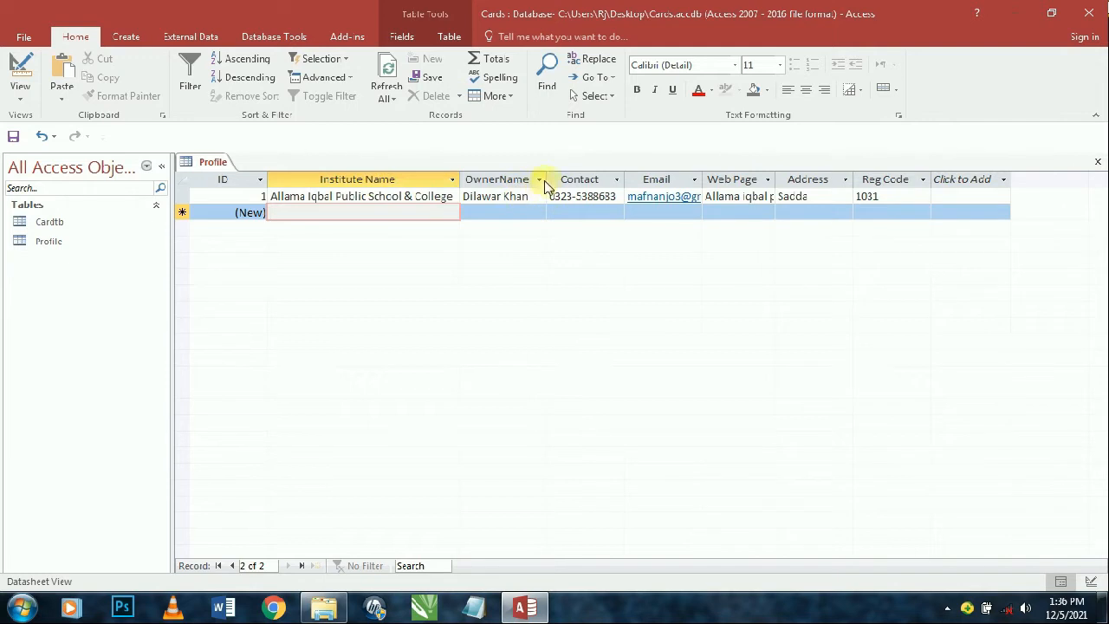
double_click(624, 178)
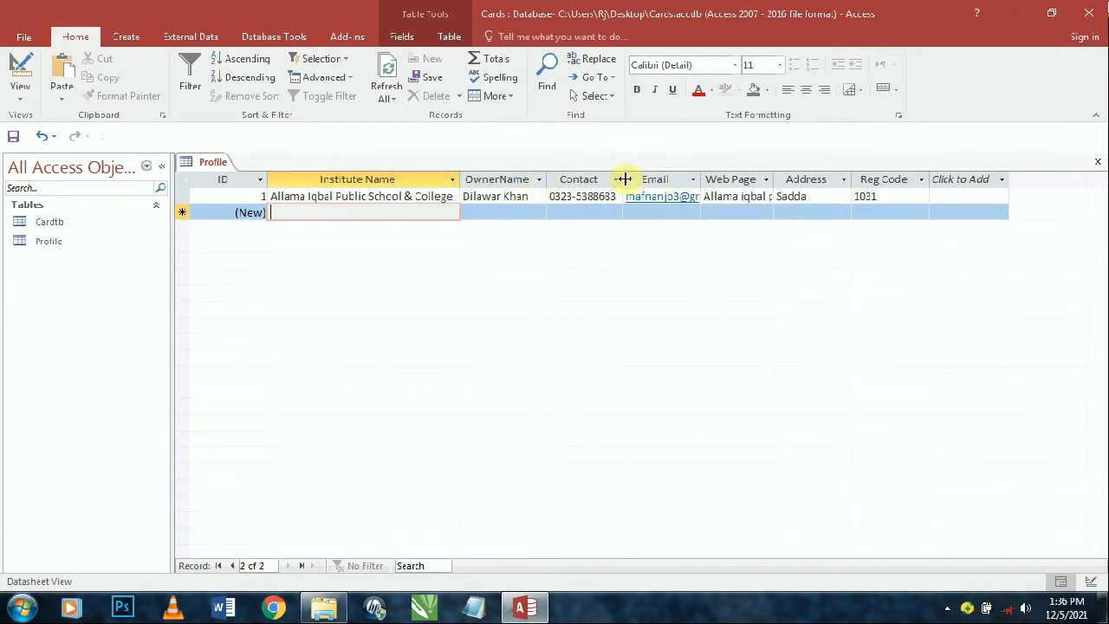
double_click(773, 178)
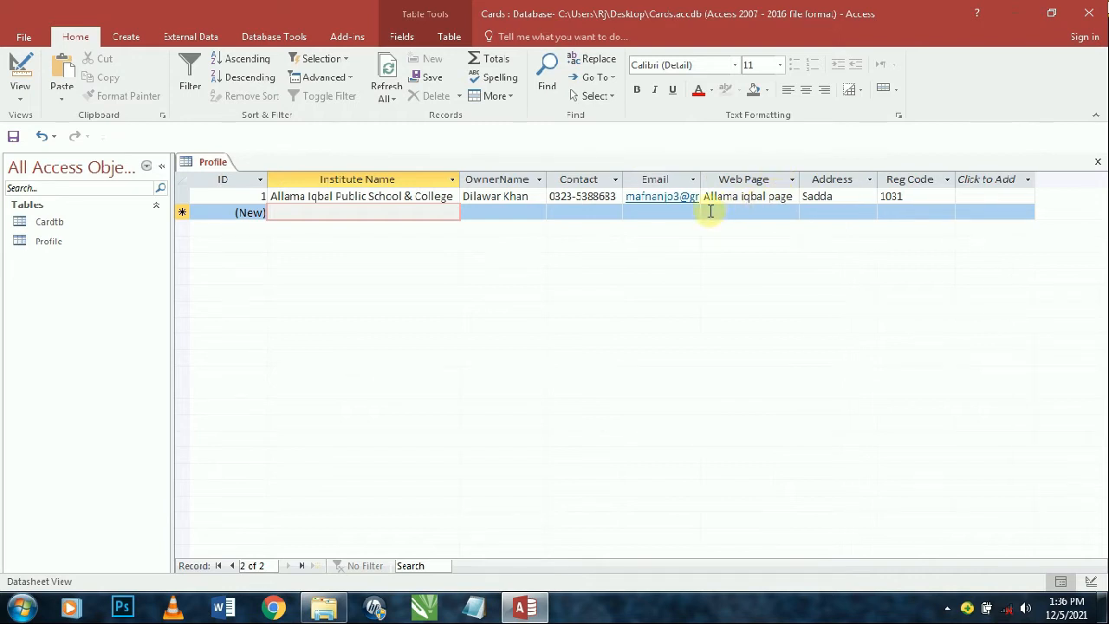
key(ctrl+w)
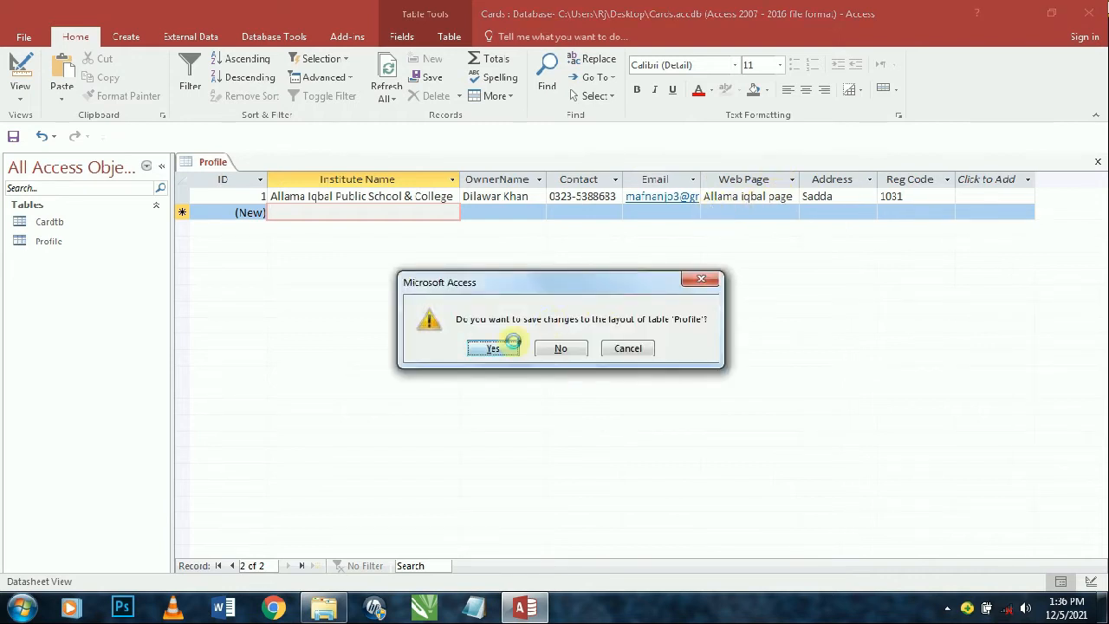
- Keep the Profile table's layout changes and start a new blank form in Design View
click(513, 345)
click(122, 39)
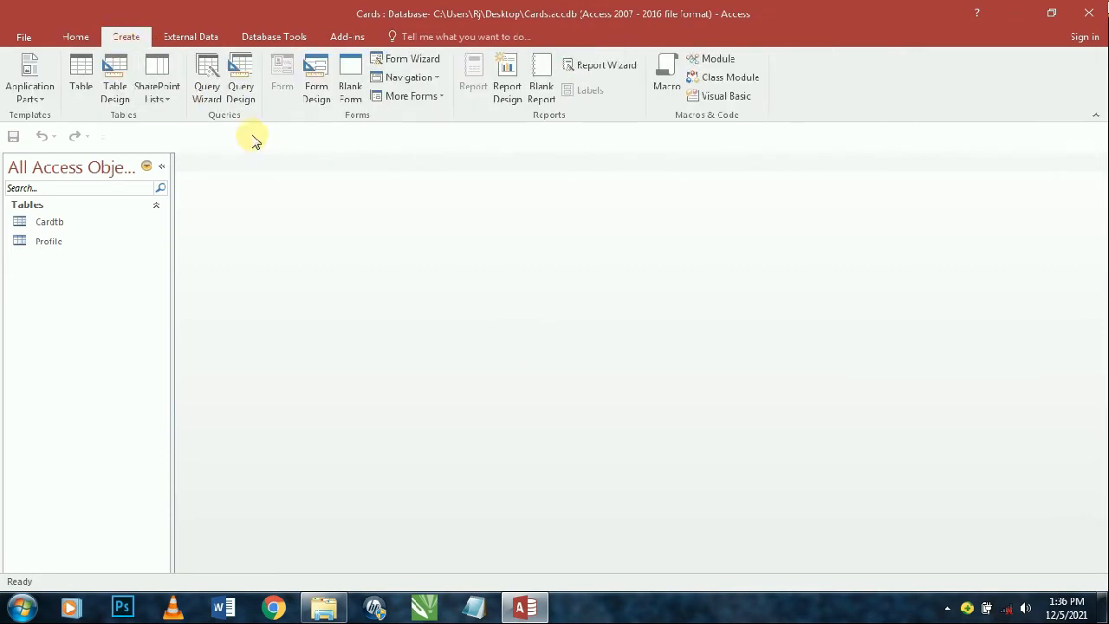
click(318, 94)
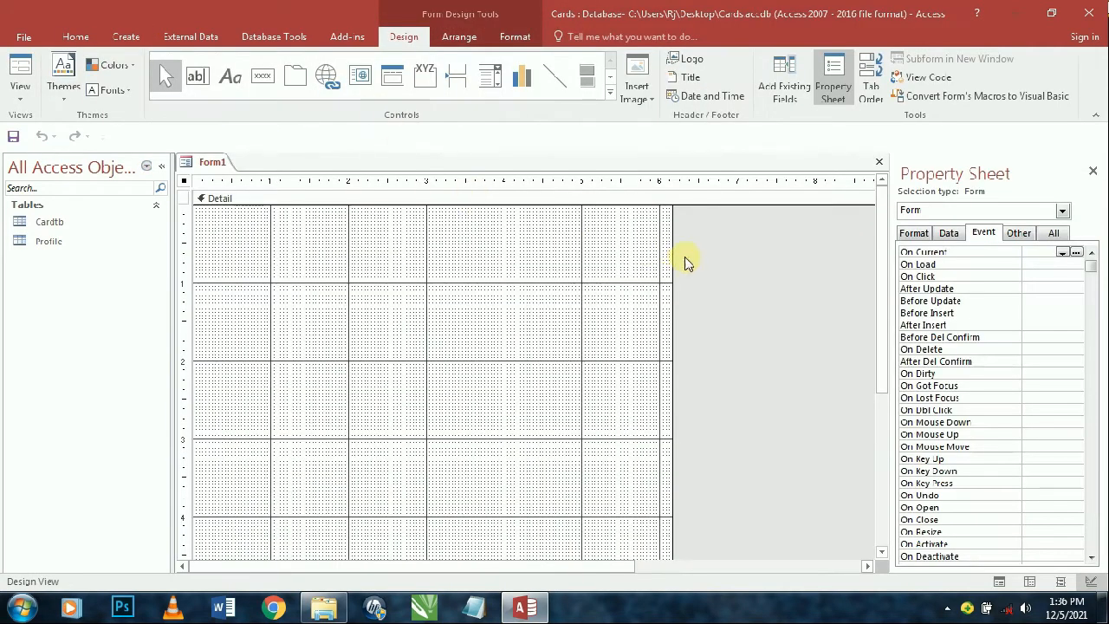
- Set the new form's Record Source to the Cardtb table and show its field list
click(949, 232)
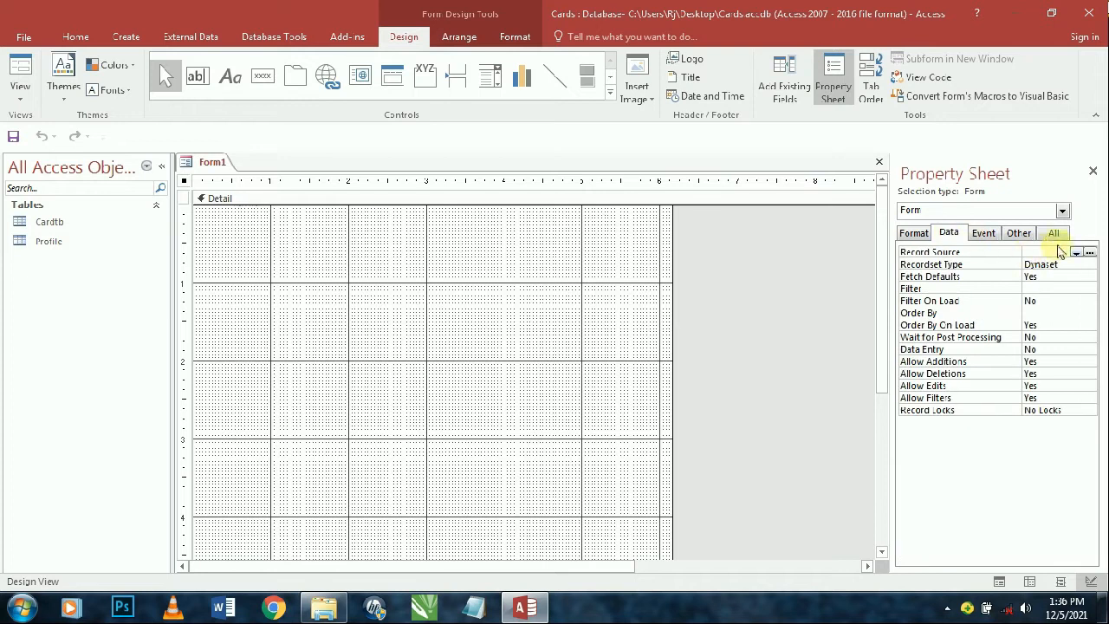
click(1077, 253)
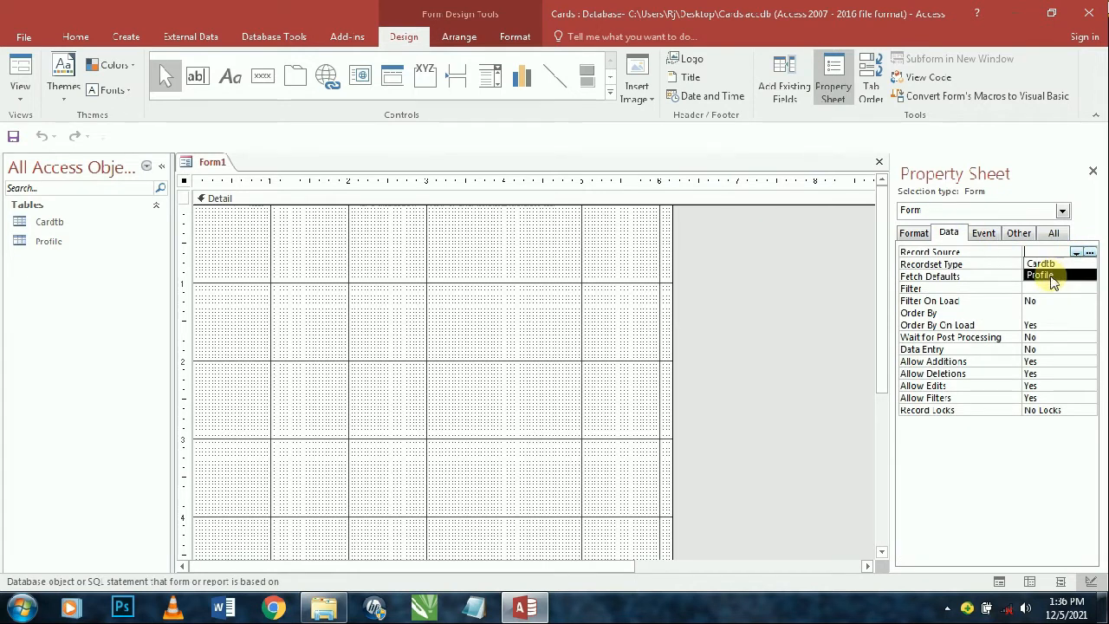
click(1048, 266)
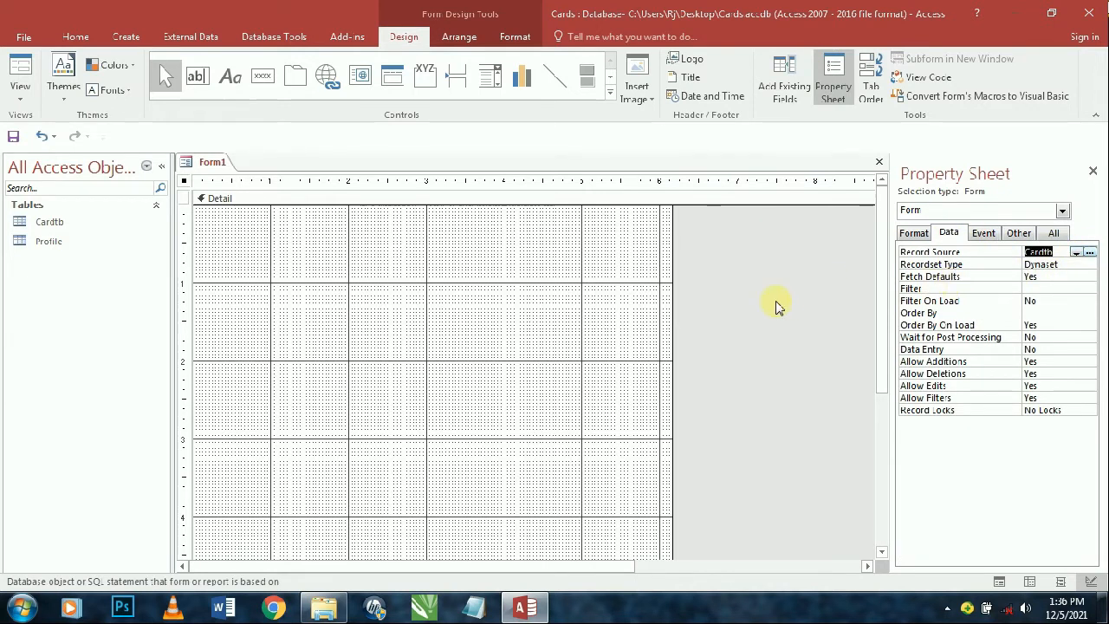
click(785, 80)
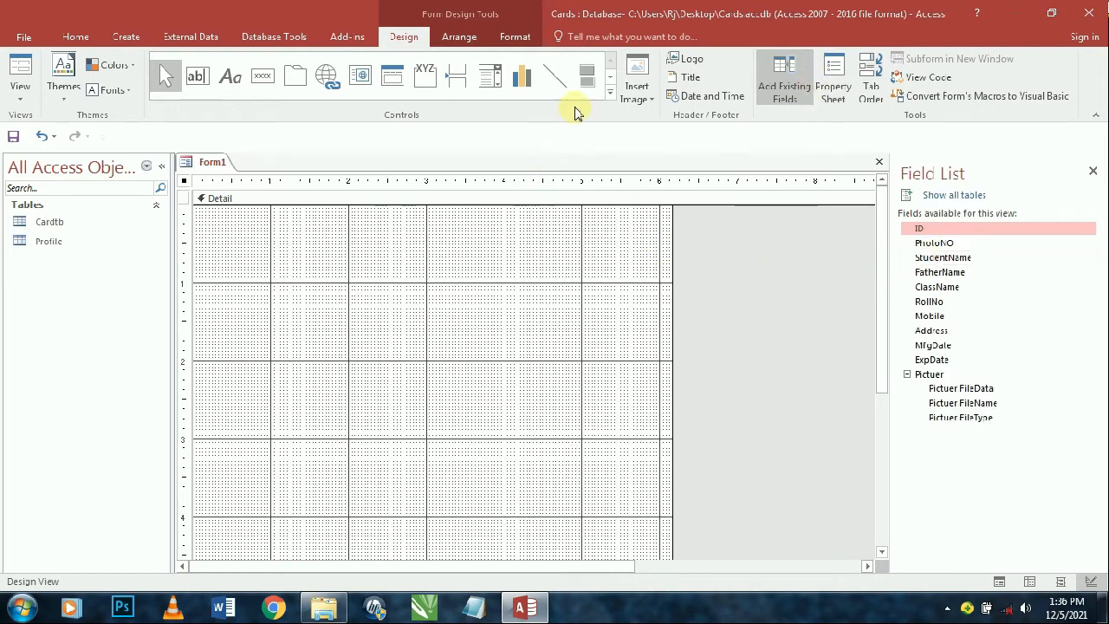
key(F4)
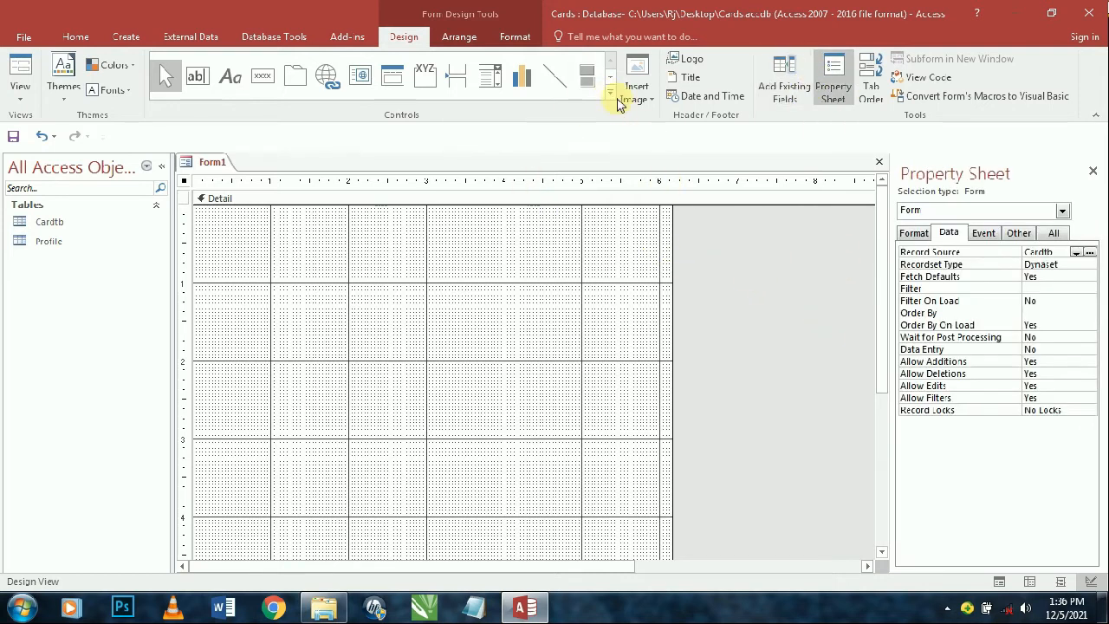
click(610, 92)
click(732, 311)
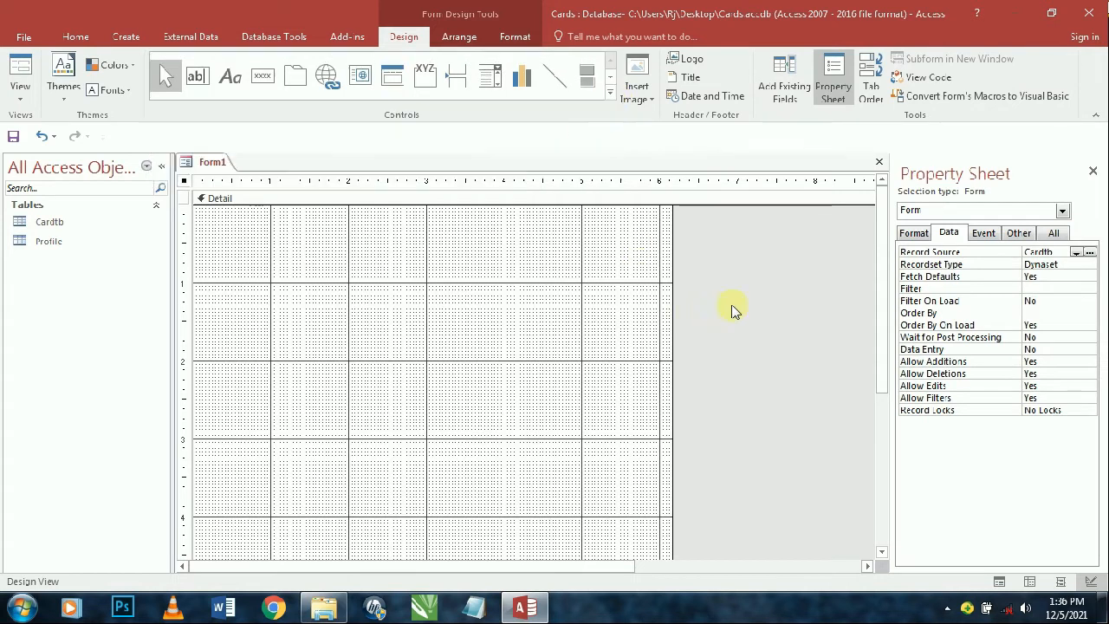
- Set the form's Auto Center to Yes and its Border Style to Dialog
click(912, 236)
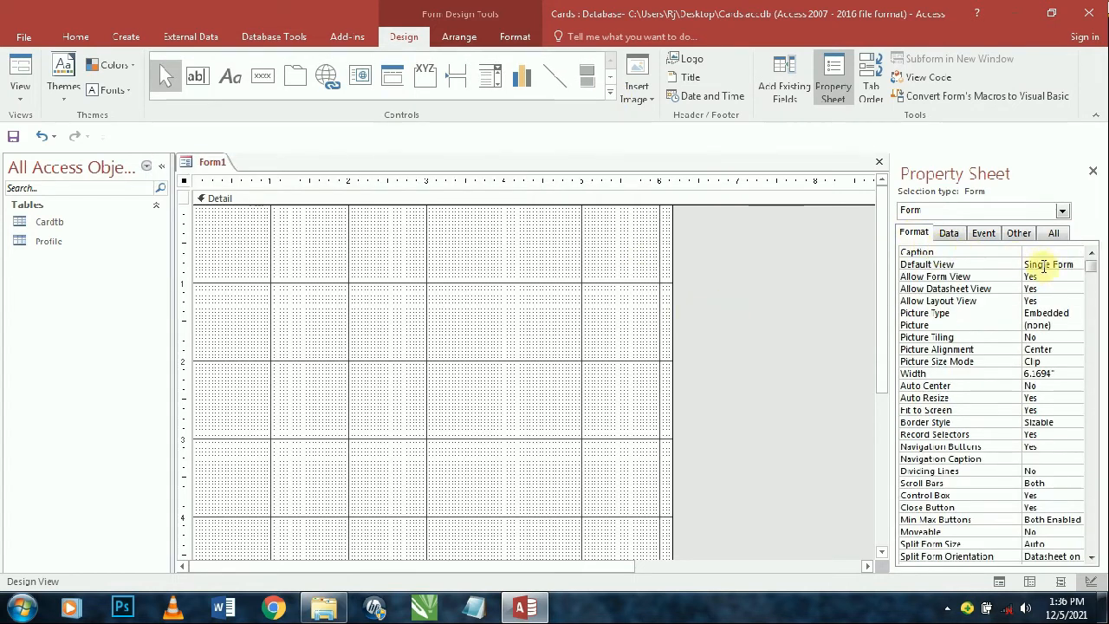
click(1044, 265)
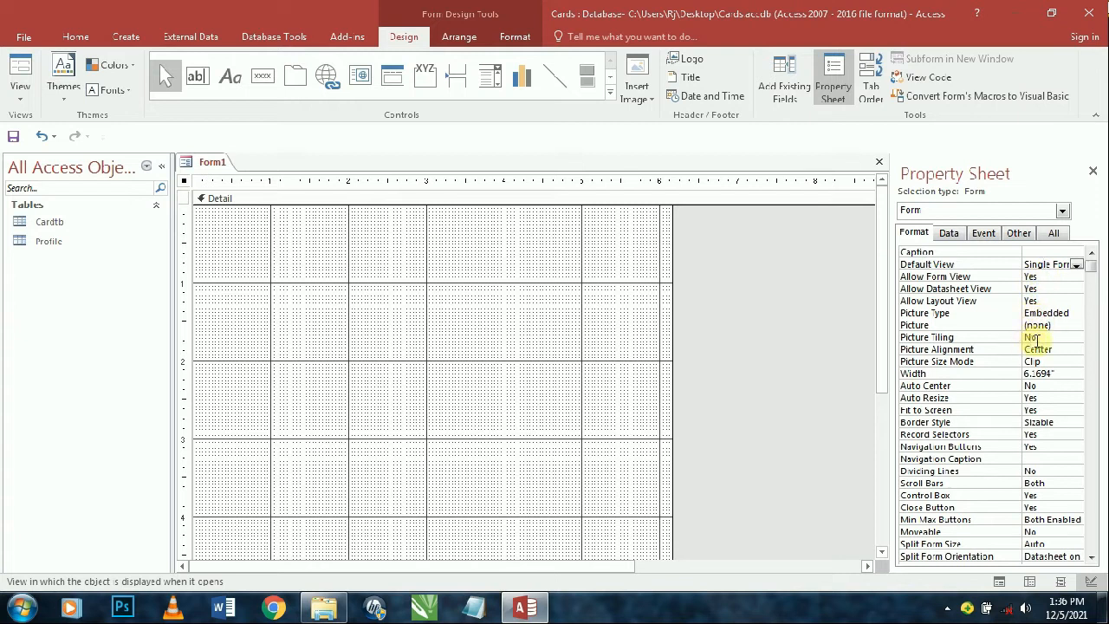
click(1047, 385)
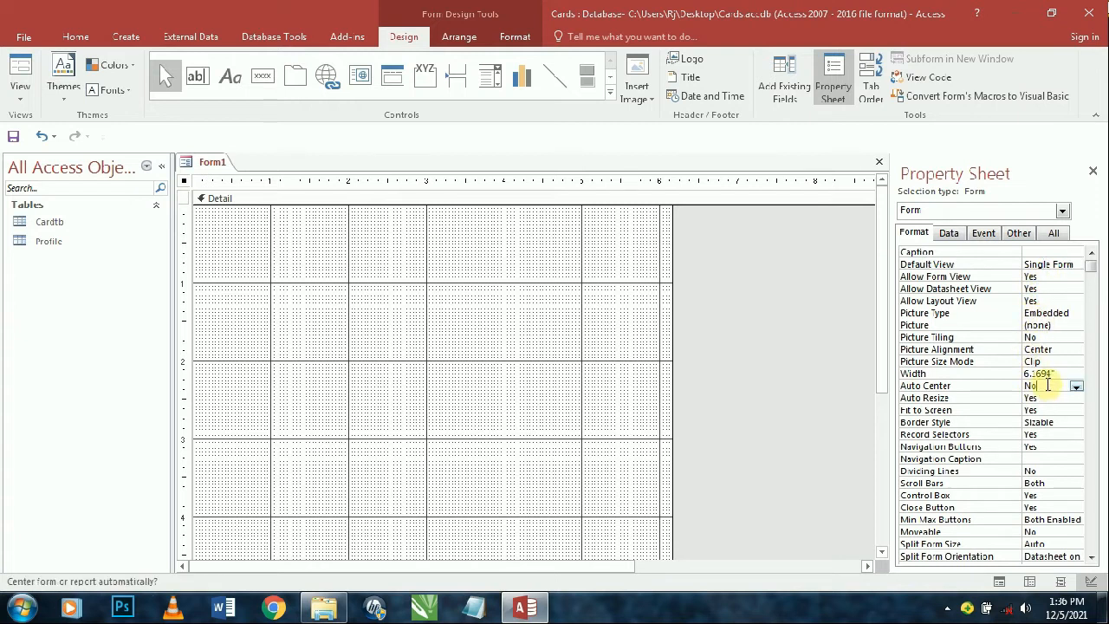
double_click(1046, 383)
click(1045, 425)
click(1076, 422)
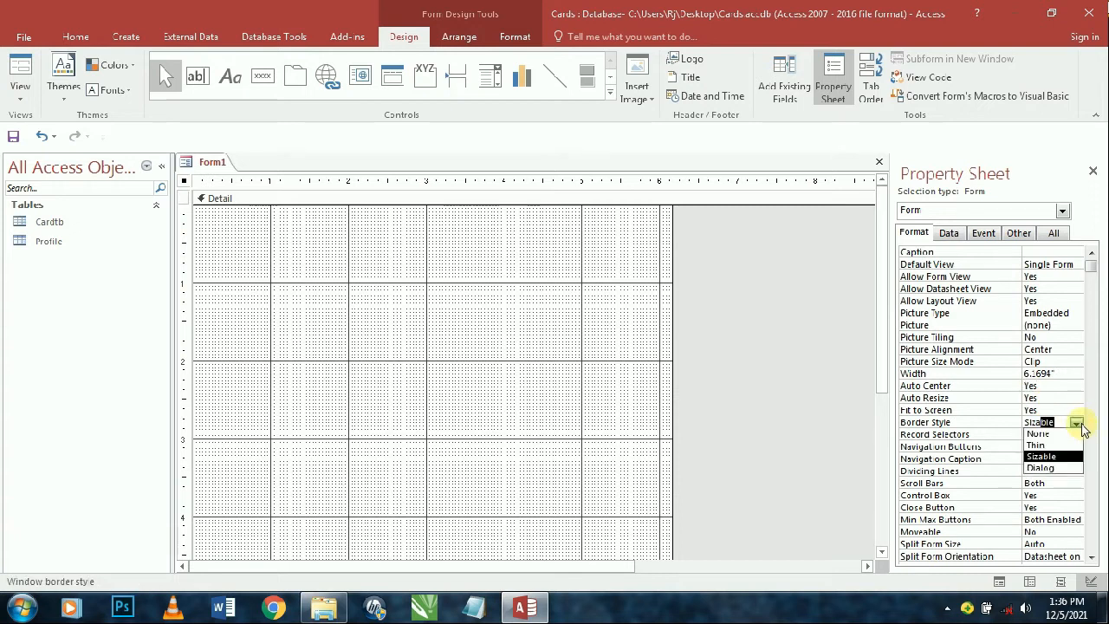
click(1044, 471)
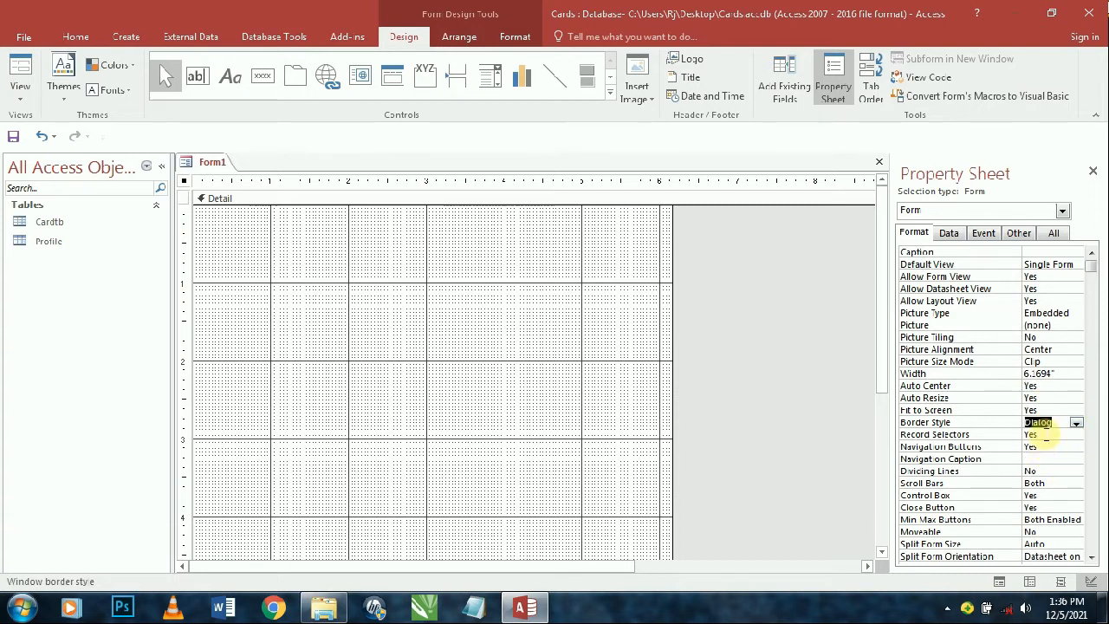
- Turn off record selectors and navigation buttons, set Scroll Bars to Neither and Min Max Buttons to None
double_click(1044, 434)
double_click(1048, 447)
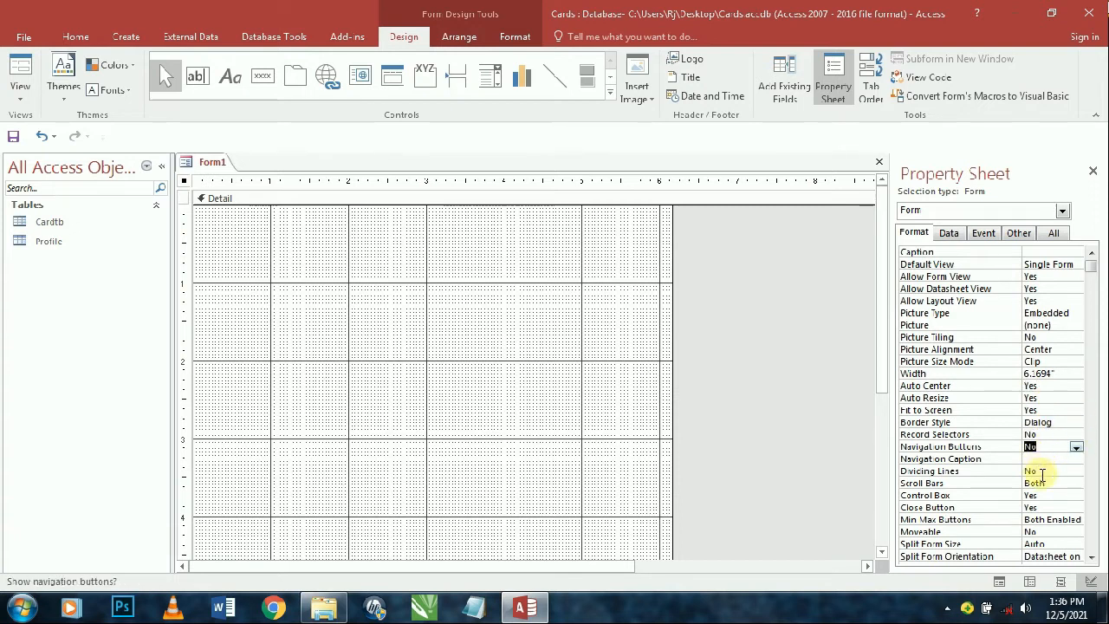
double_click(1045, 484)
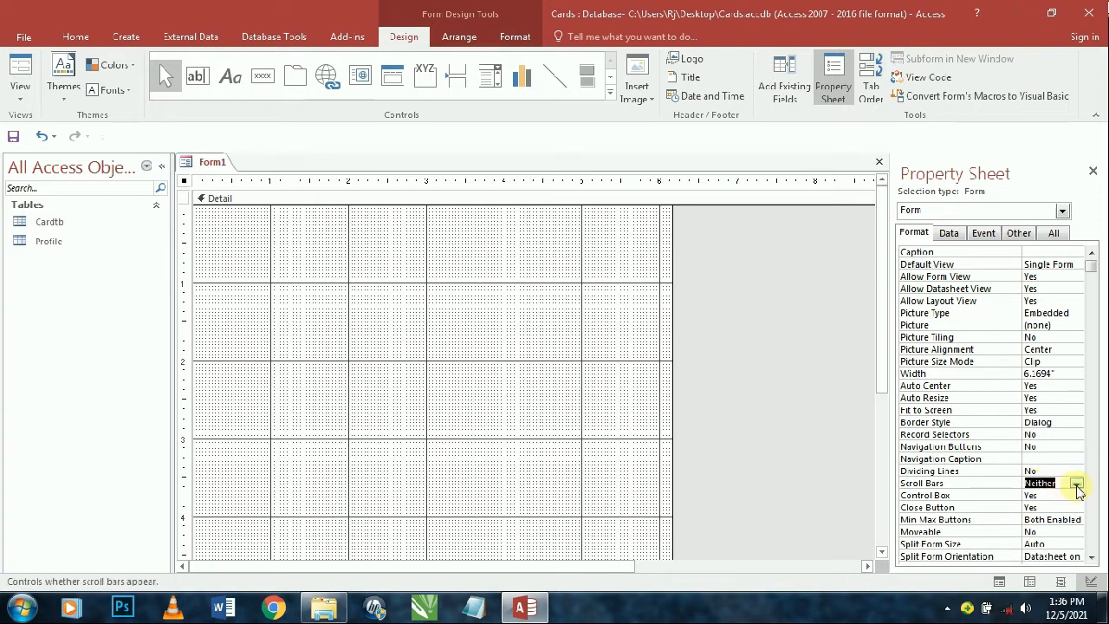
click(1077, 485)
click(1049, 481)
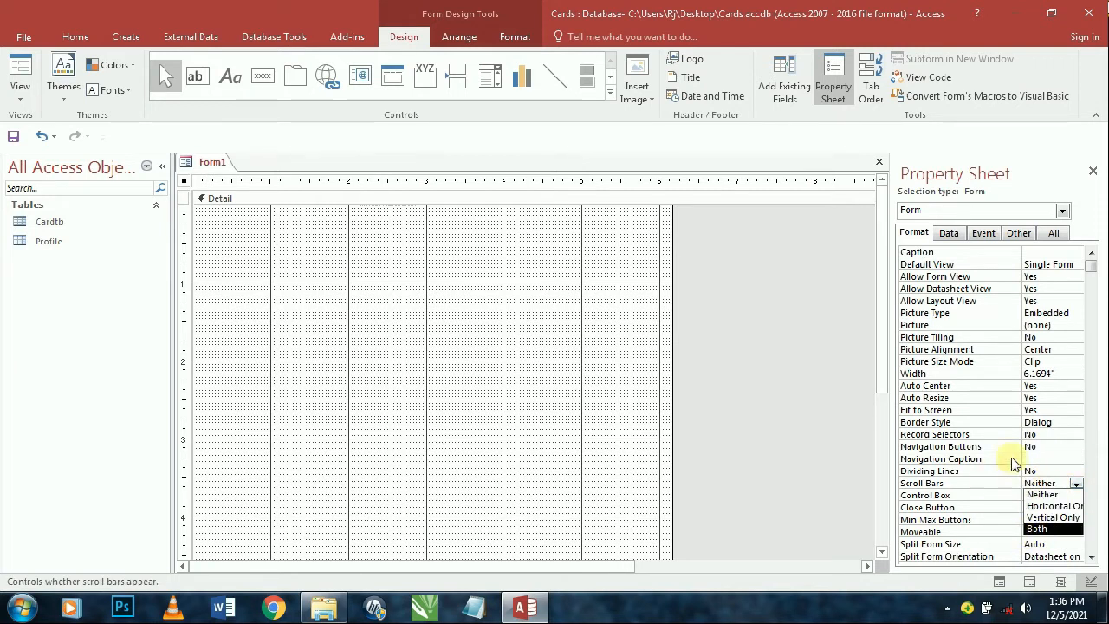
click(1033, 447)
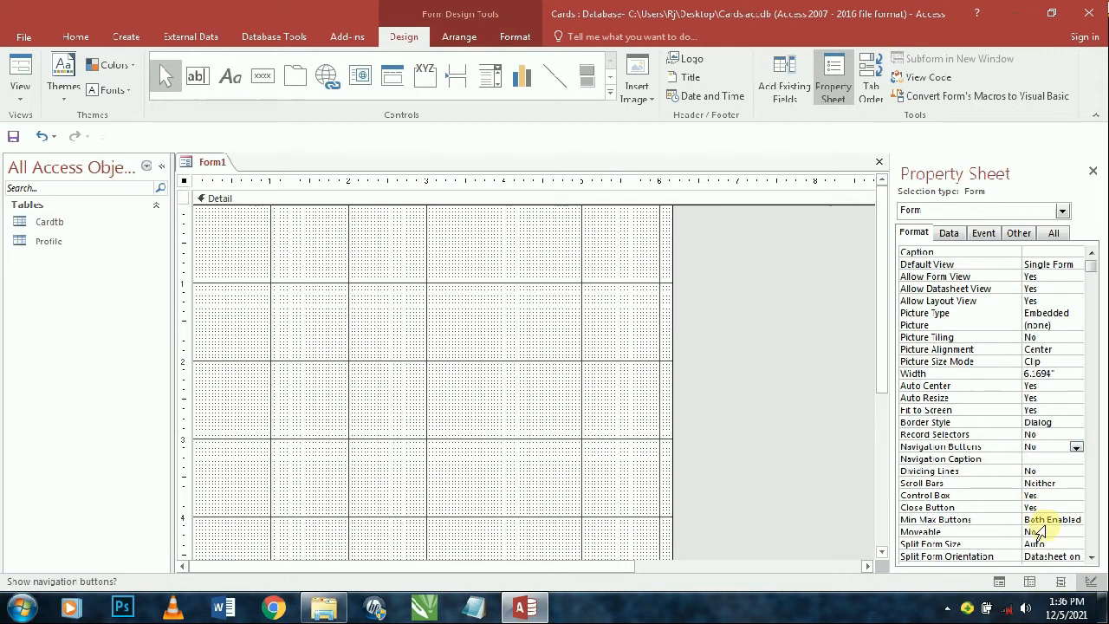
click(1057, 520)
click(1076, 521)
click(1059, 531)
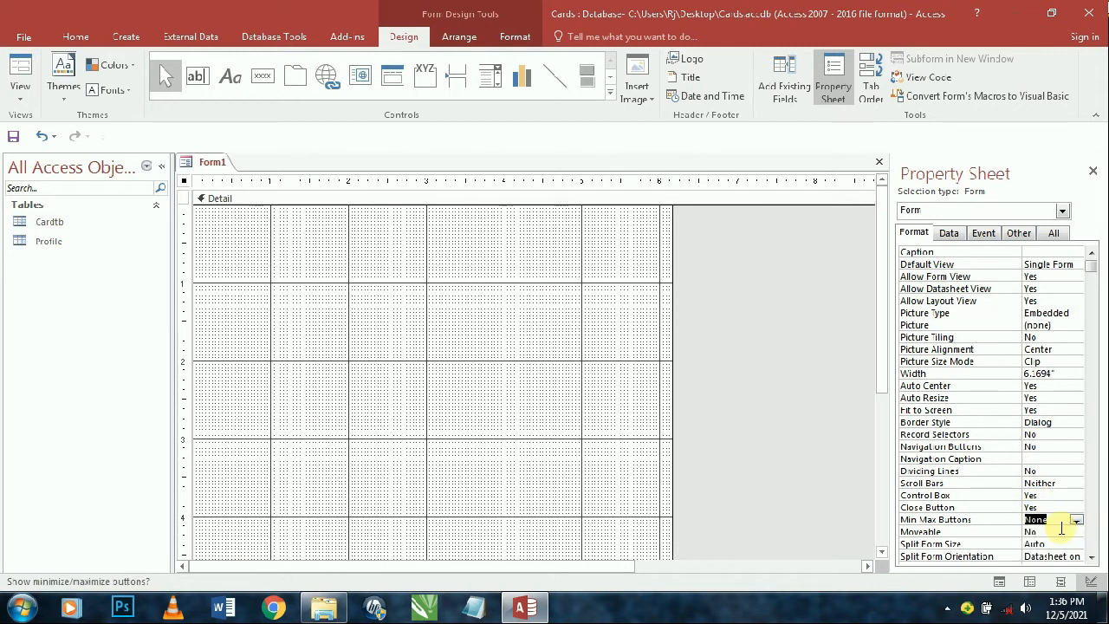
click(1056, 542)
scroll(1051, 540, down, 1)
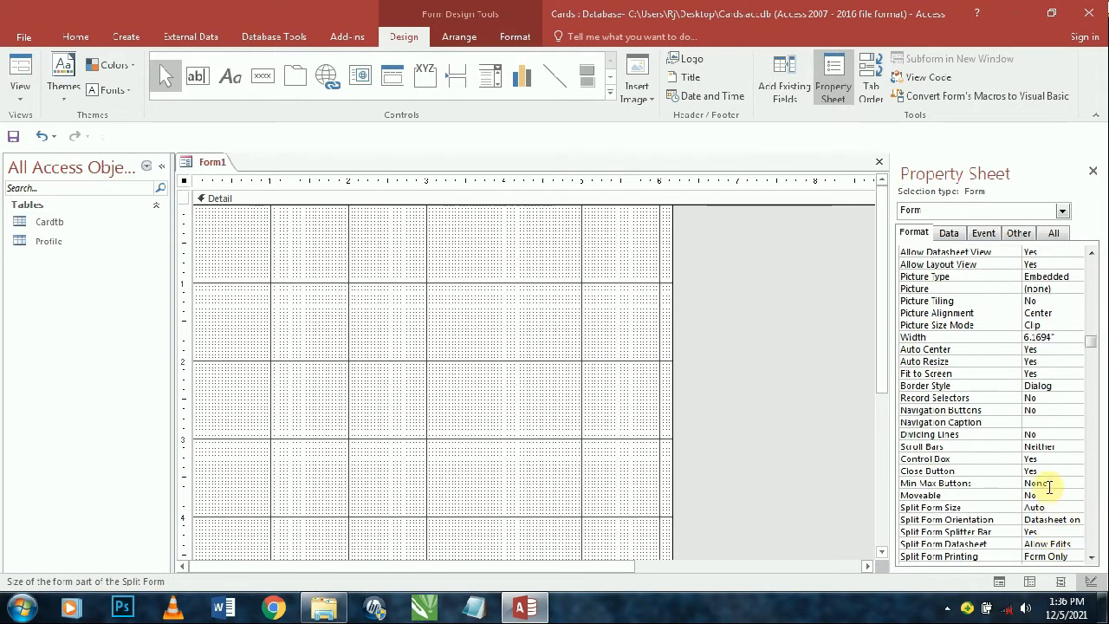
- Make the form Modal and Pop Up, then save it
click(1018, 232)
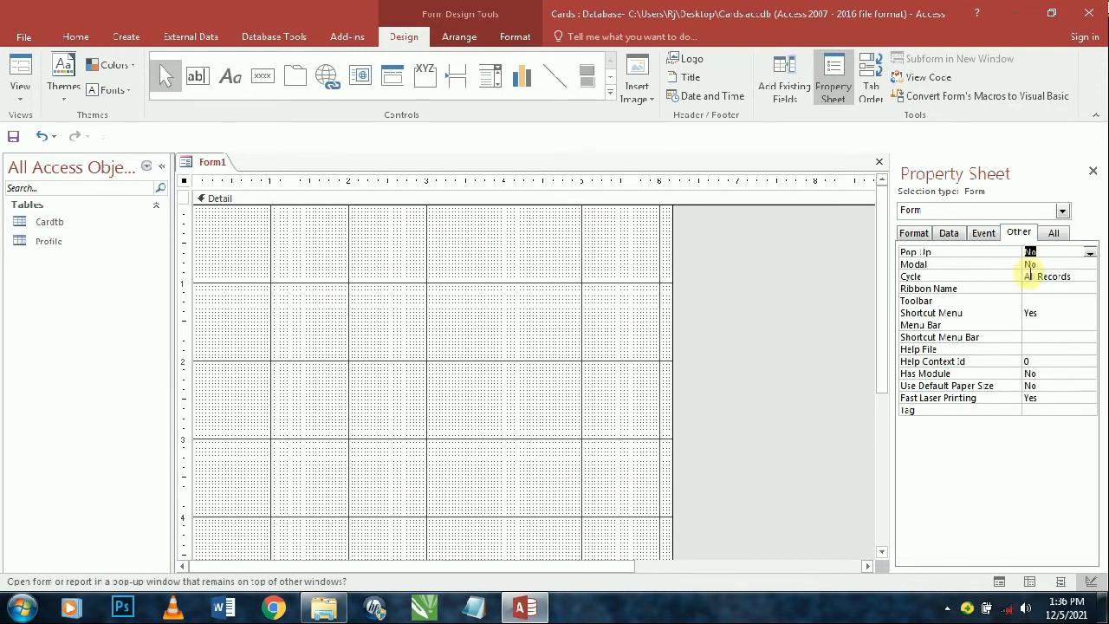
double_click(1045, 264)
double_click(1047, 251)
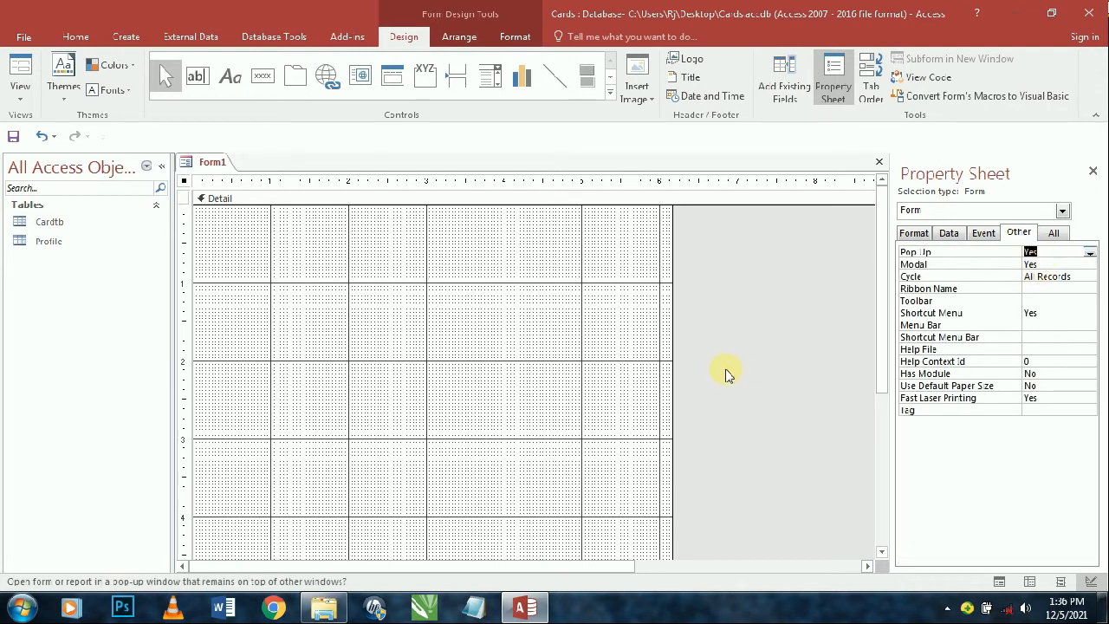
key(ctrl+s)
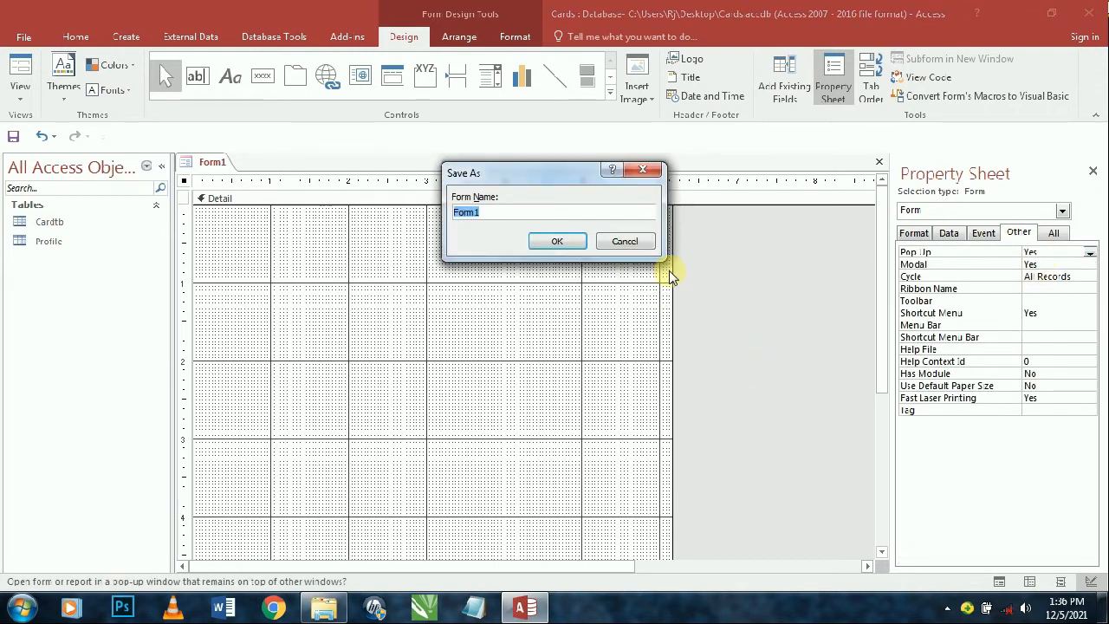
- Save the new form as CardsForm
text(Ca)
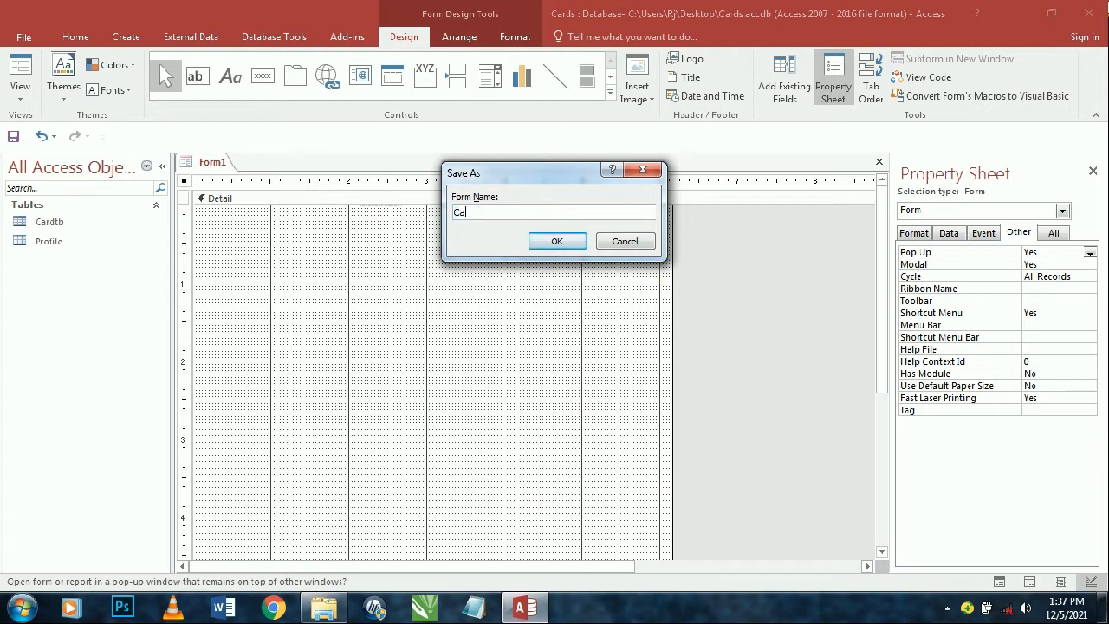
text(rds)
key(BackSpace)
text(dsForm)
key(Return)
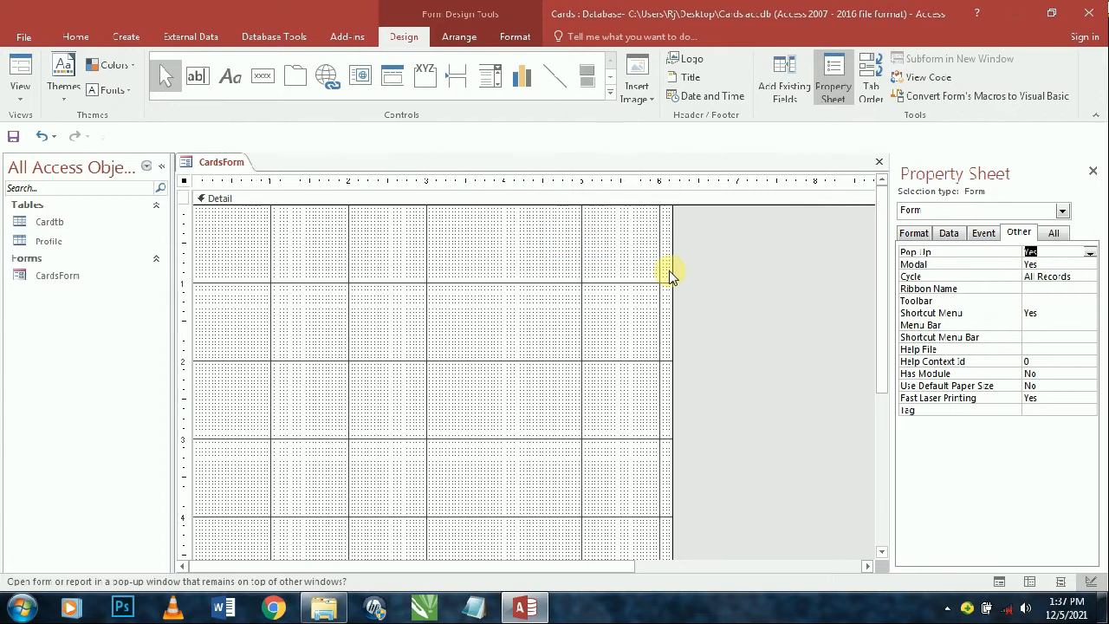
- Preview CardsForm in Form View, then return to Design View
click(19, 69)
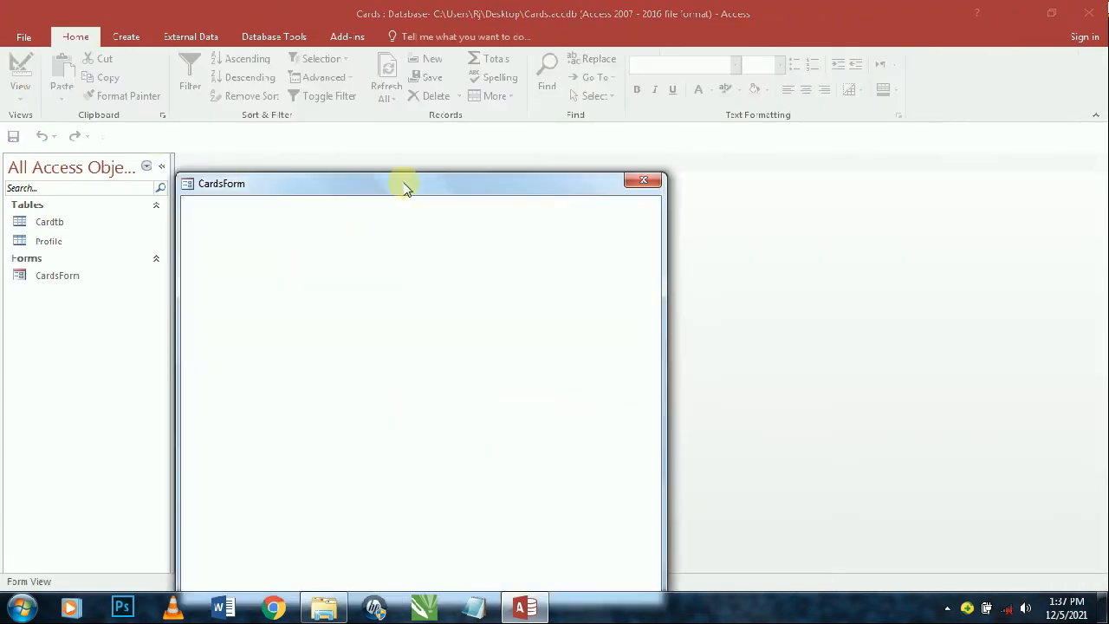
drag(404, 184, 540, 77)
right_click(541, 78)
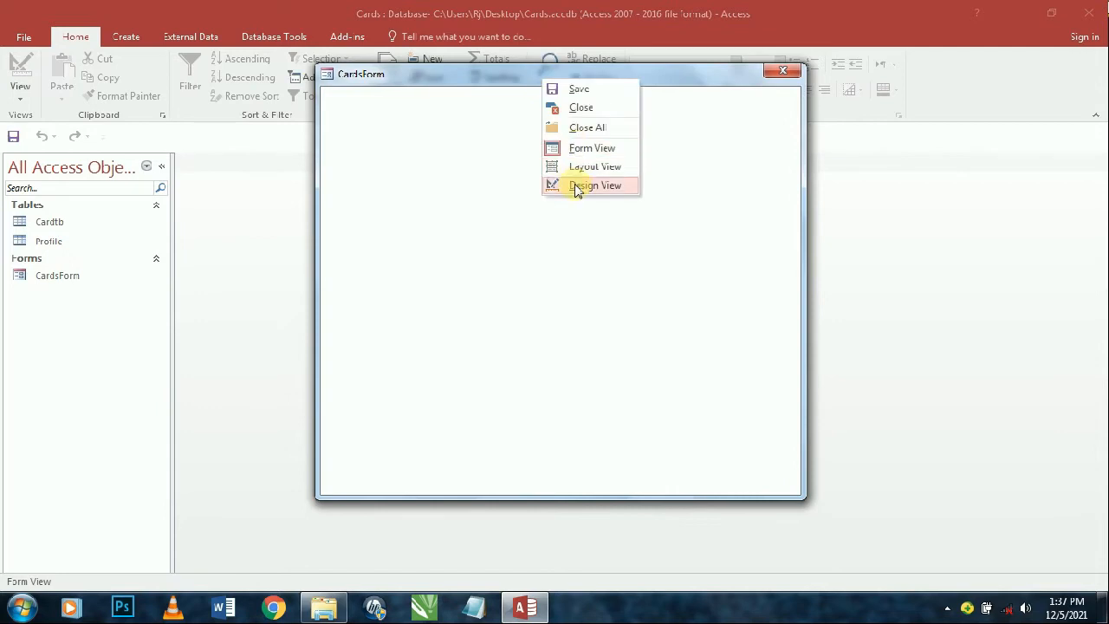
click(576, 186)
click(610, 93)
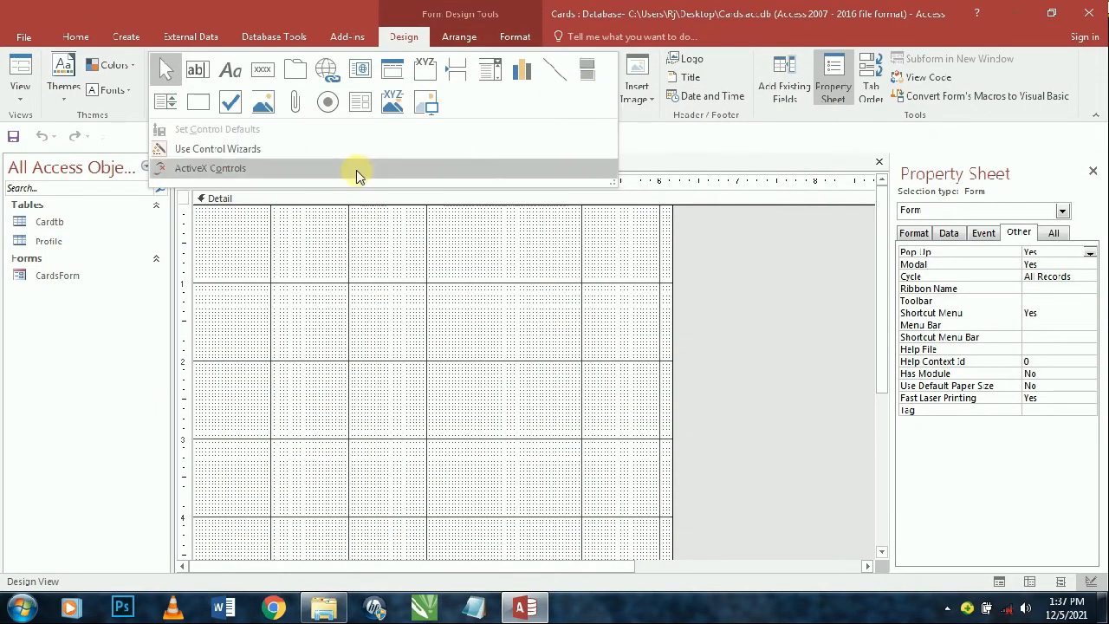
- Draw a rectangle across the top of the form and stretch it to the full width
click(198, 104)
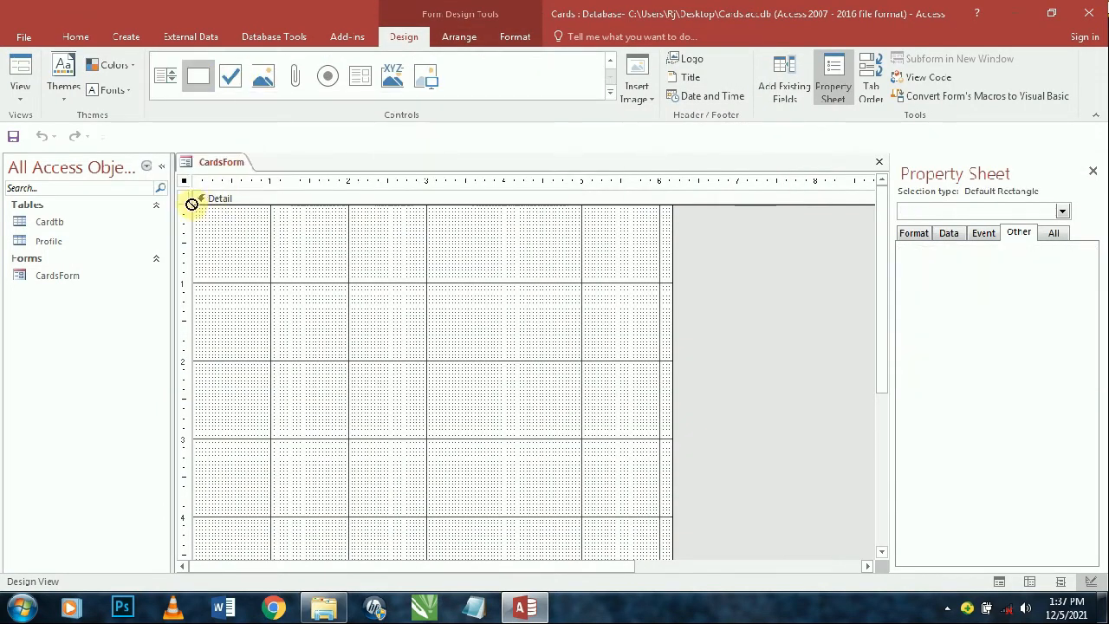
drag(198, 207, 743, 257)
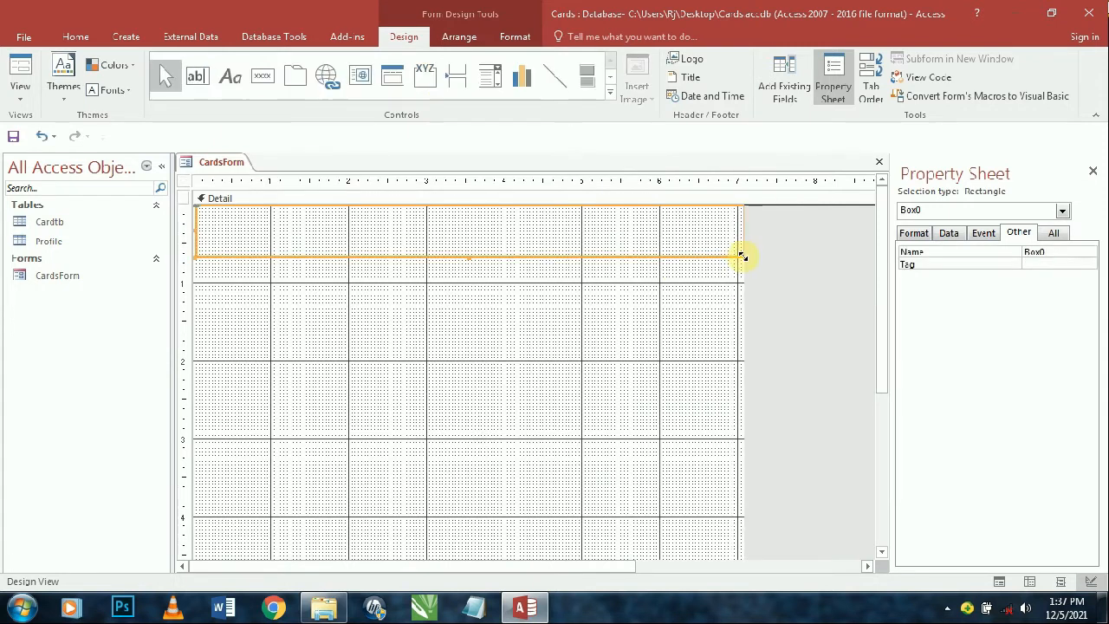
click(684, 251)
click(693, 255)
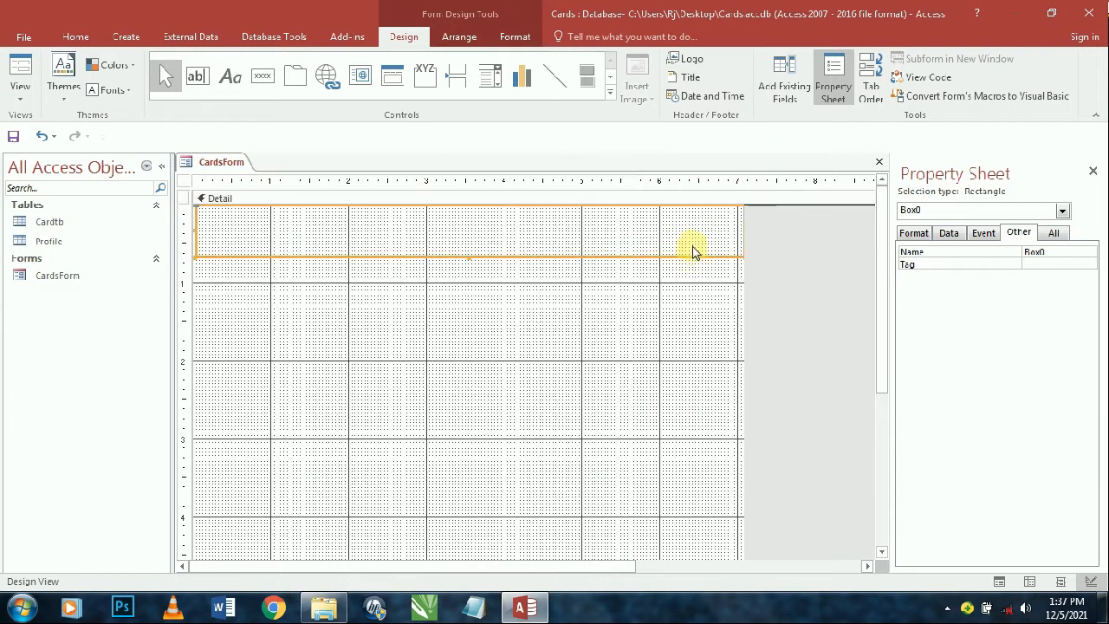
key(Left)
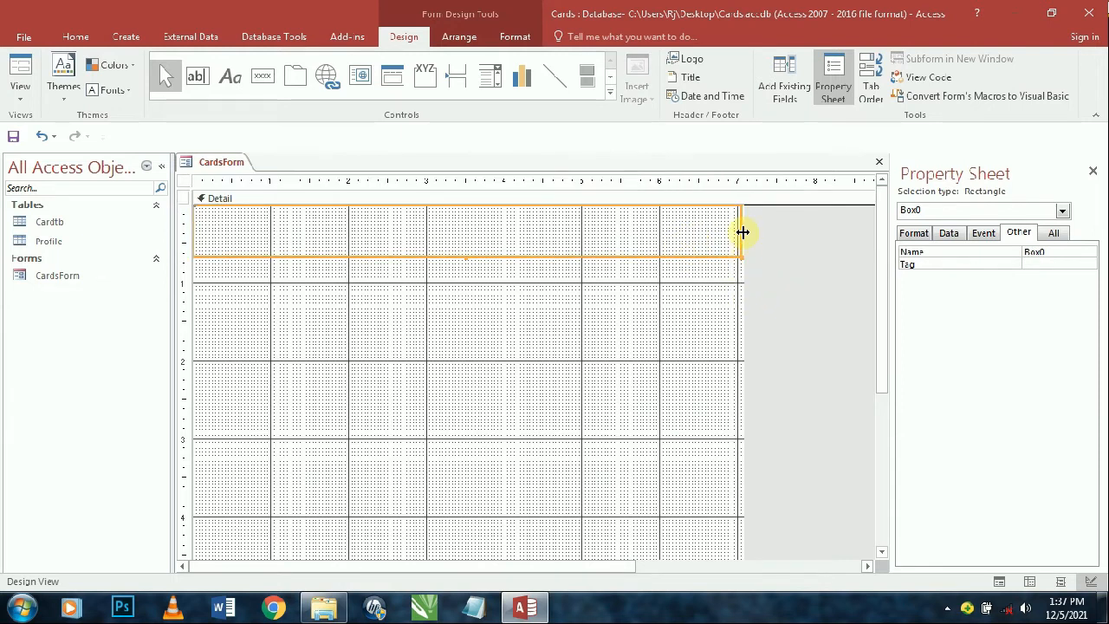
drag(739, 228, 775, 225)
click(803, 292)
click(475, 198)
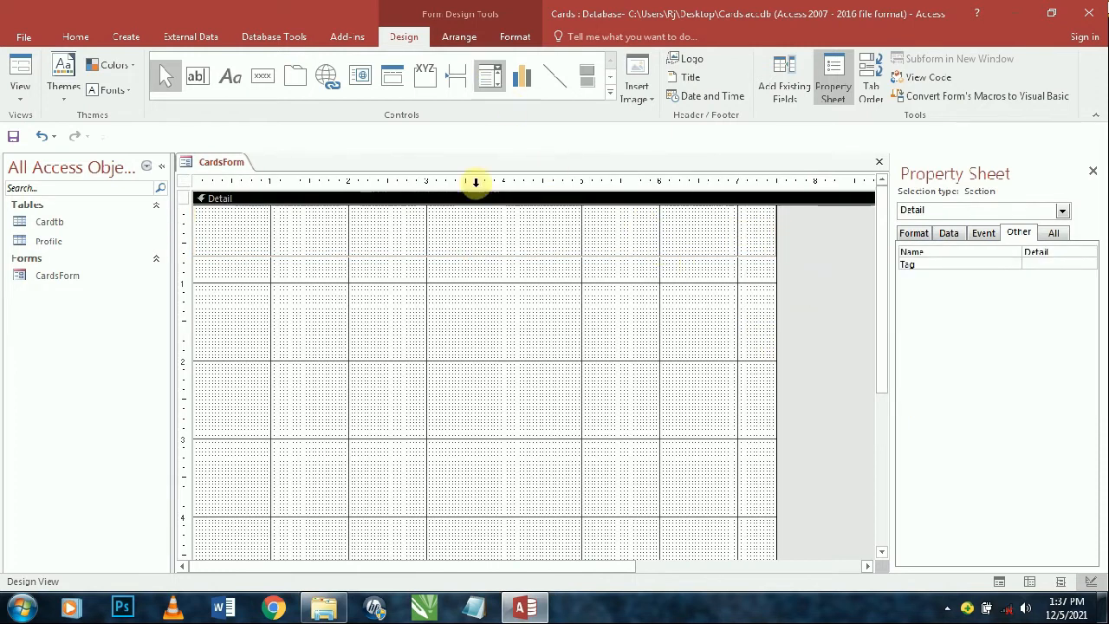
click(498, 257)
- Give the top rectangle an orange fill and a transparent outline
click(517, 39)
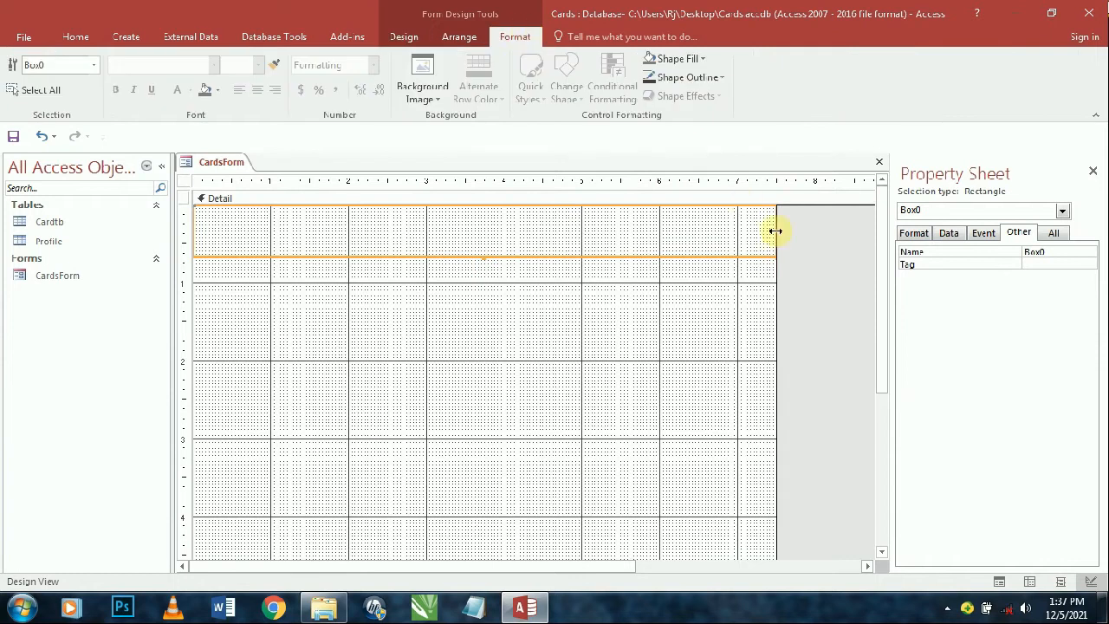
click(700, 59)
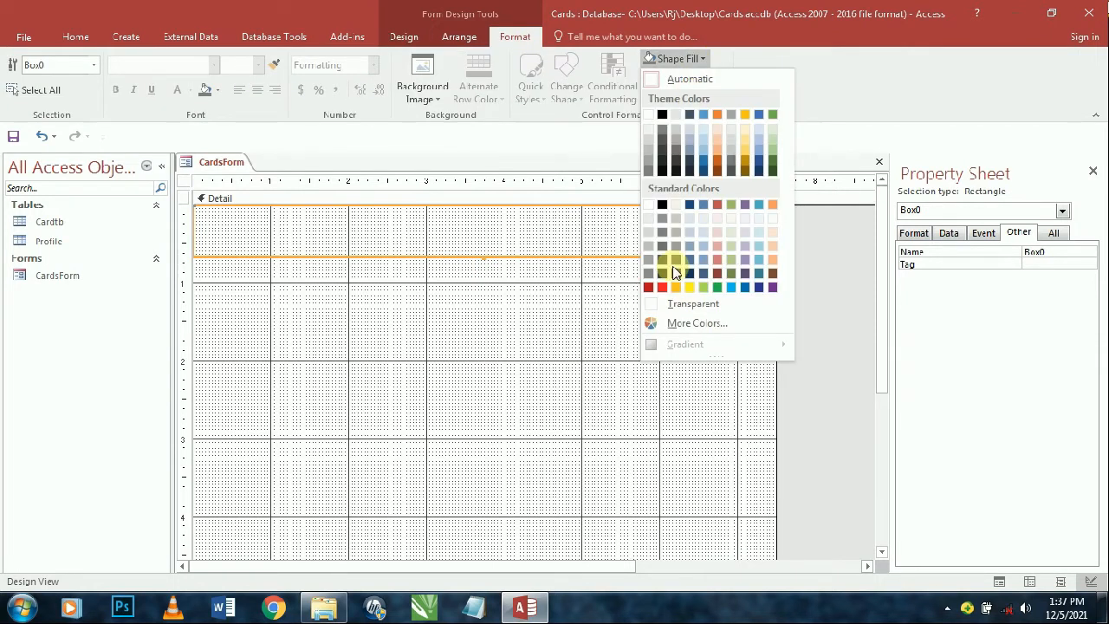
click(717, 114)
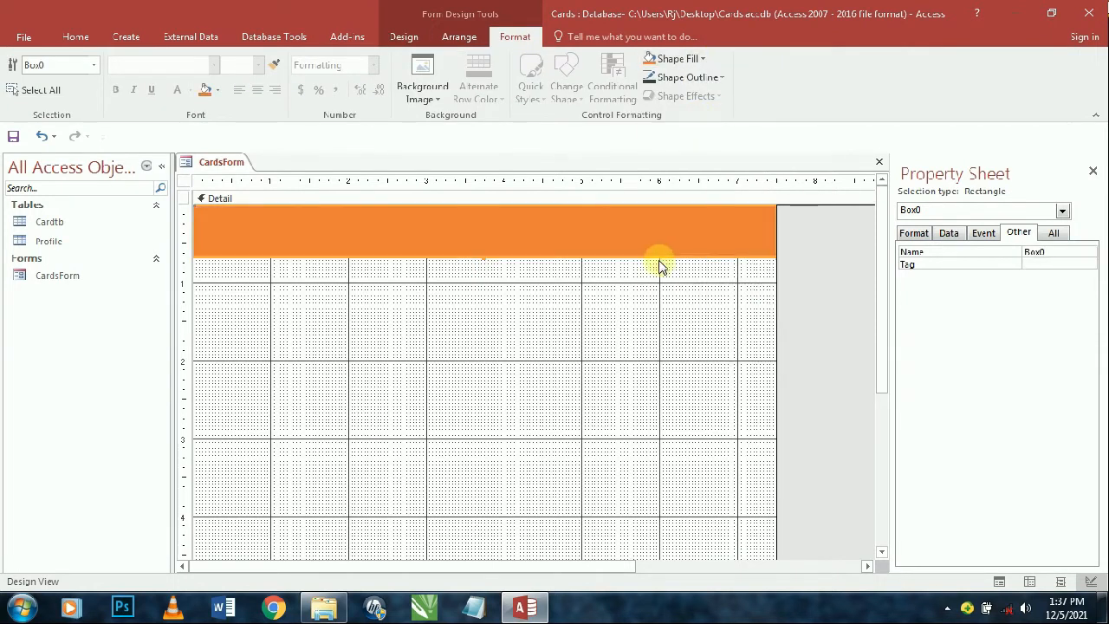
click(671, 77)
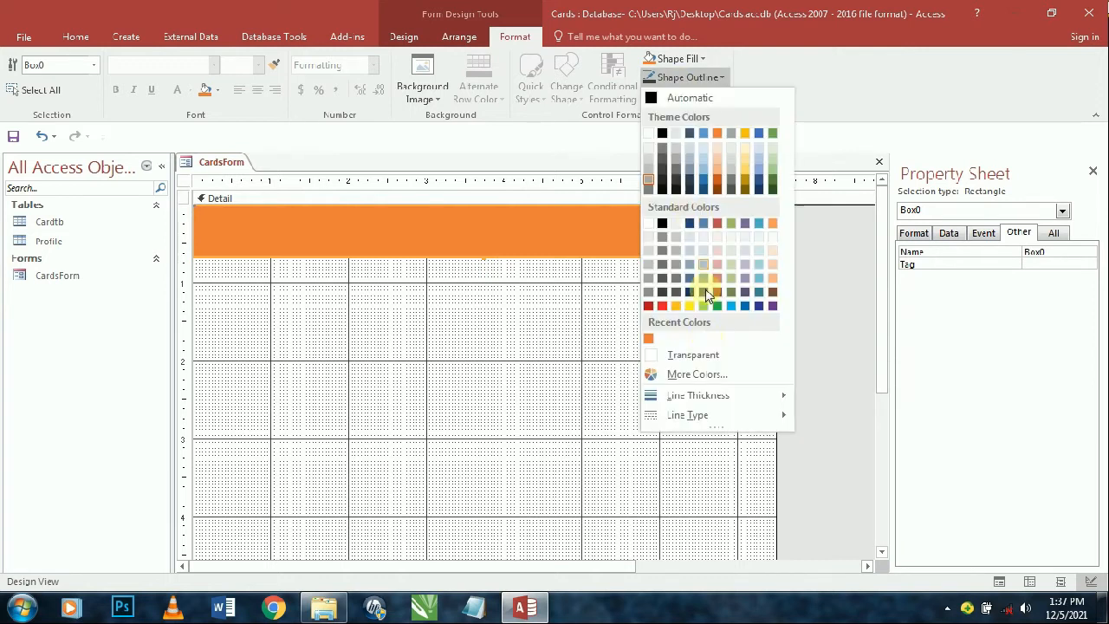
click(712, 352)
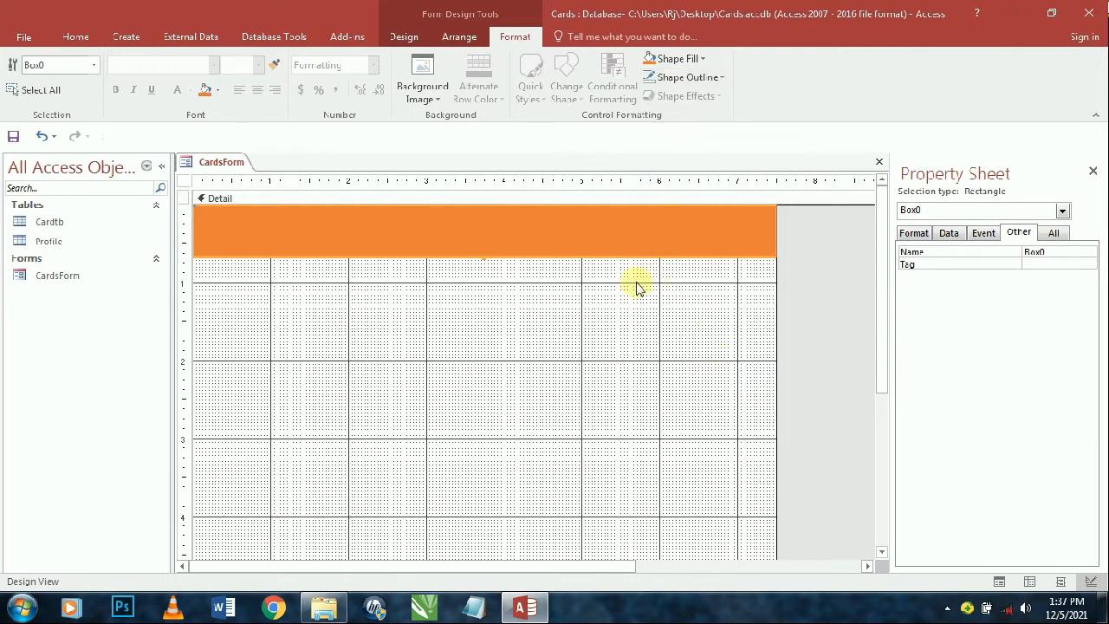
- Paste a copy of the orange band and move it to the bottom of the form
key(ctrl+v)
drag(587, 287, 591, 479)
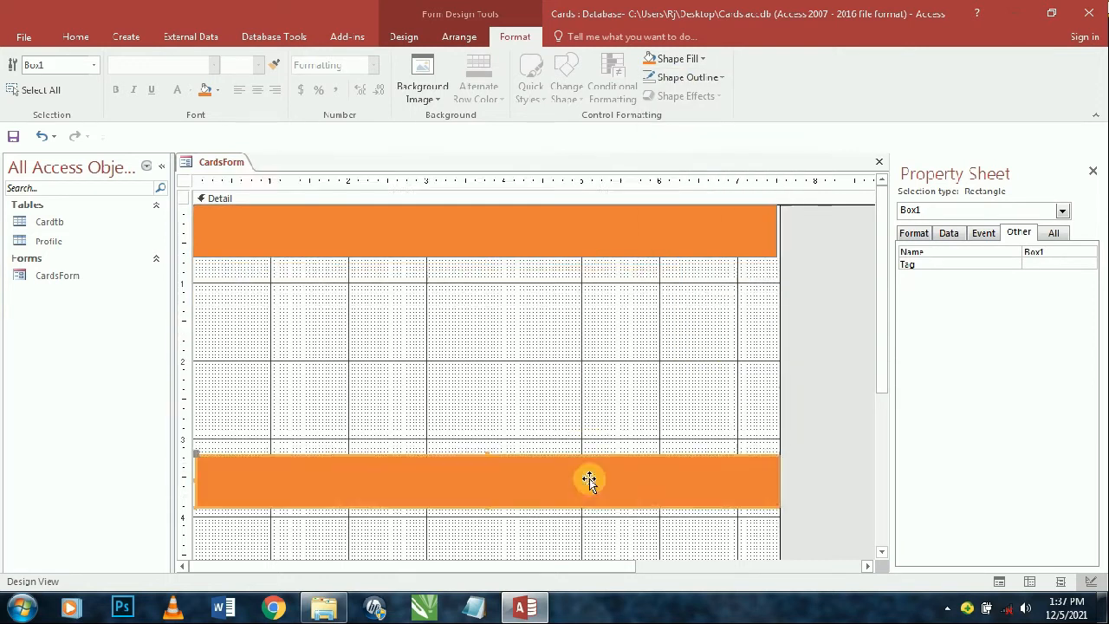
scroll(591, 473, down, 1)
drag(589, 426, 572, 517)
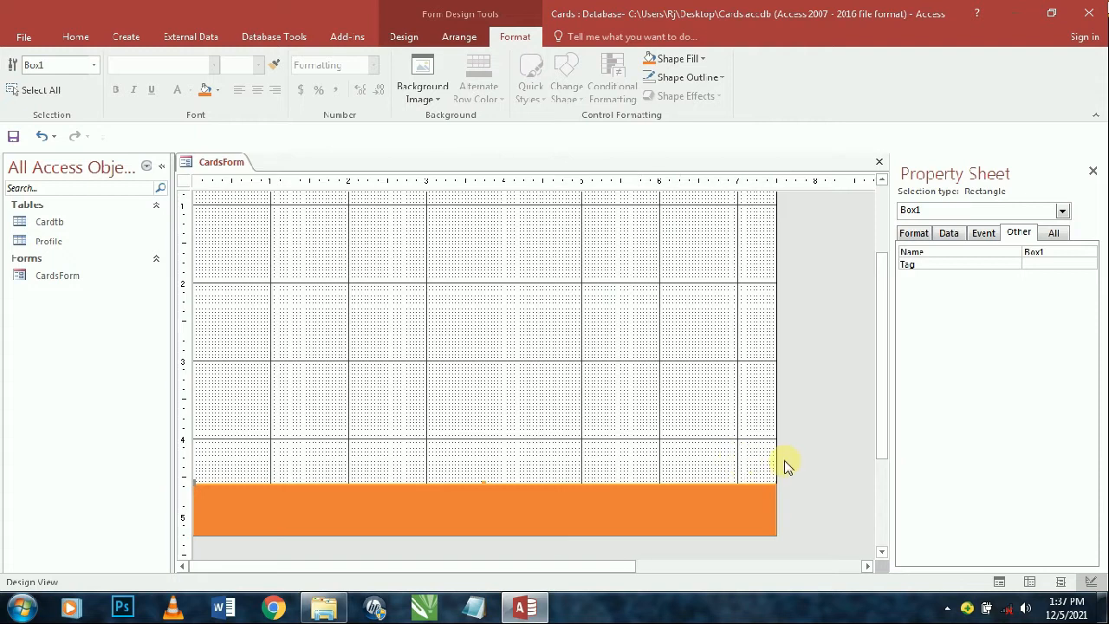
scroll(771, 461, up, 1)
- Draw a tall rectangle down the left side with red fill and no outline
click(406, 38)
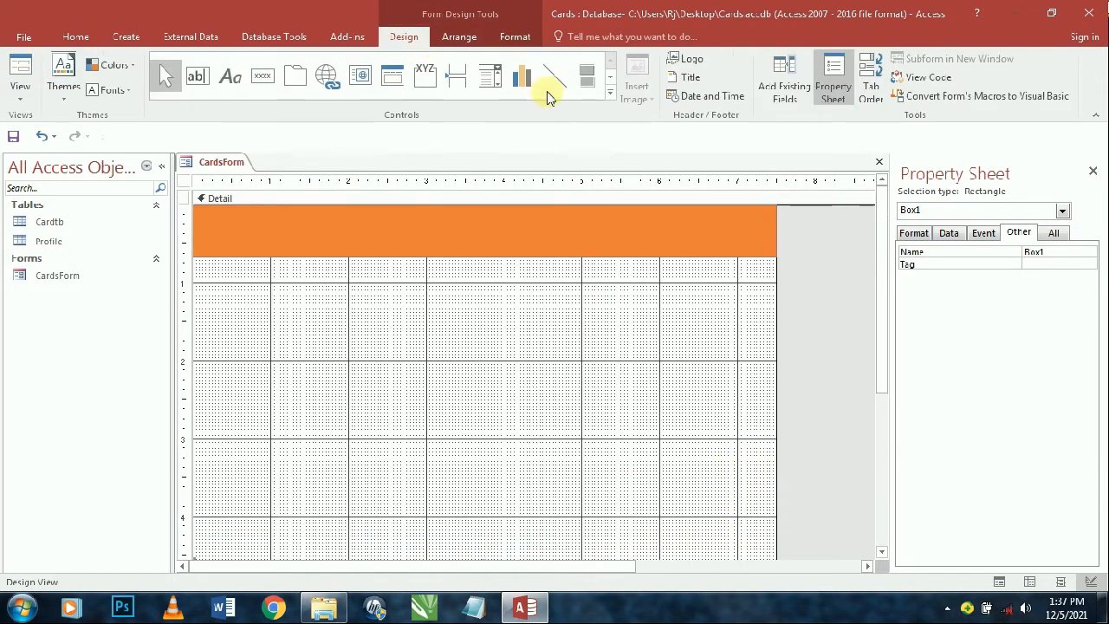
click(604, 96)
click(198, 101)
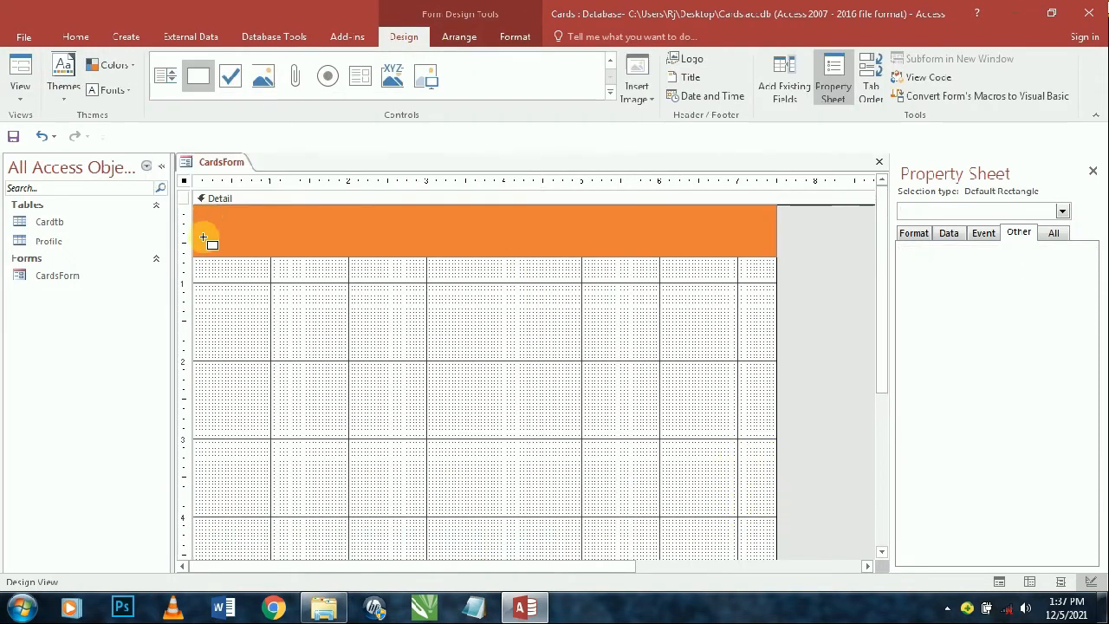
drag(192, 258, 258, 401)
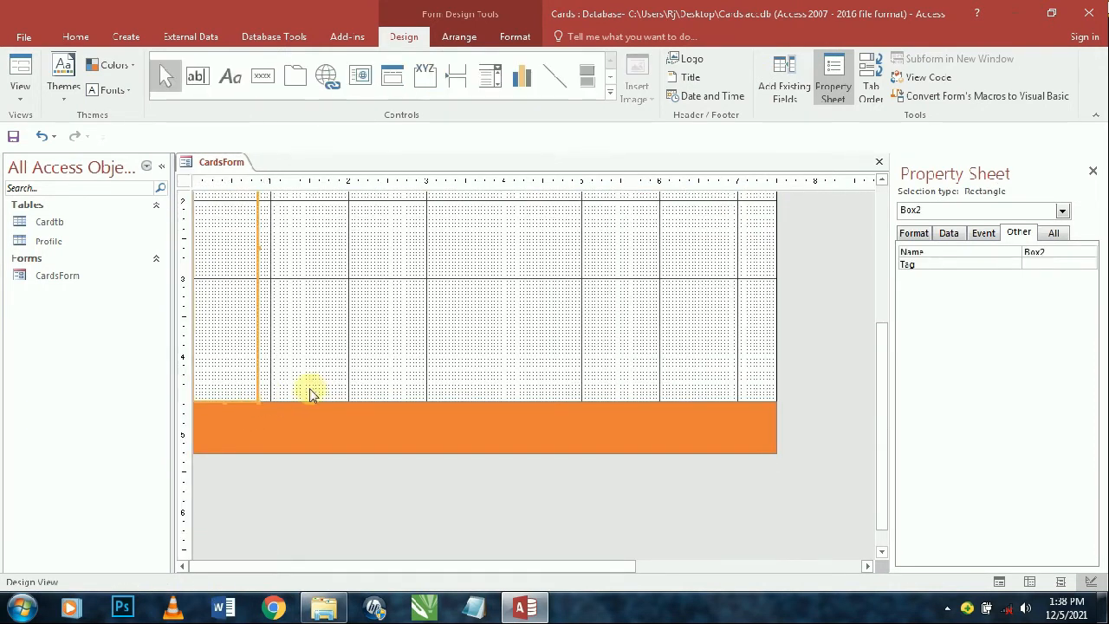
scroll(310, 388, up, 3)
click(514, 40)
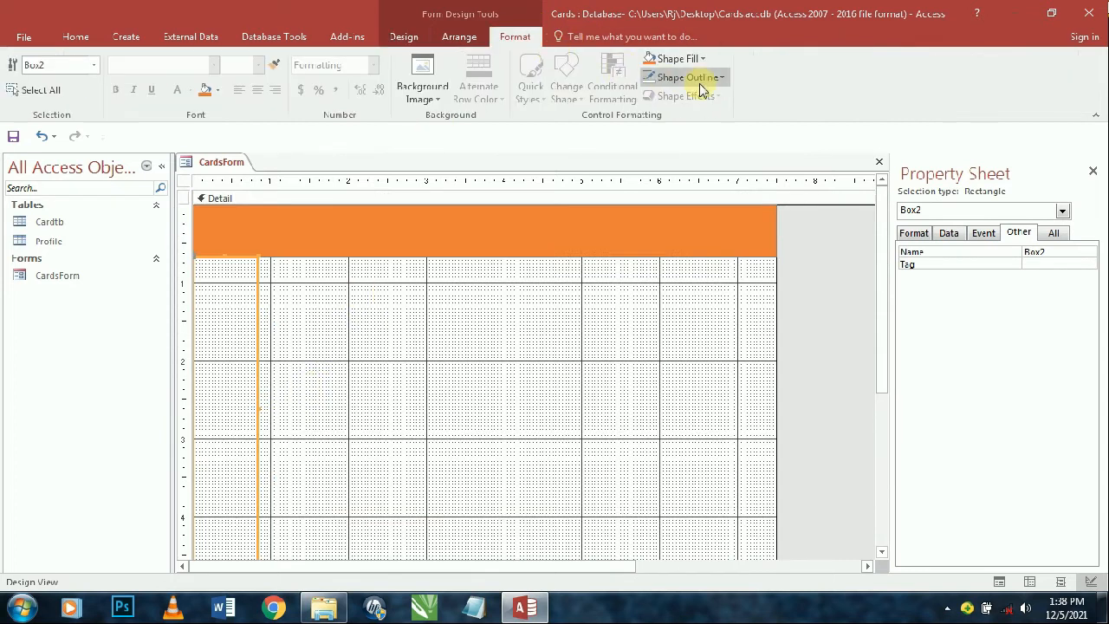
click(699, 77)
click(693, 354)
click(671, 58)
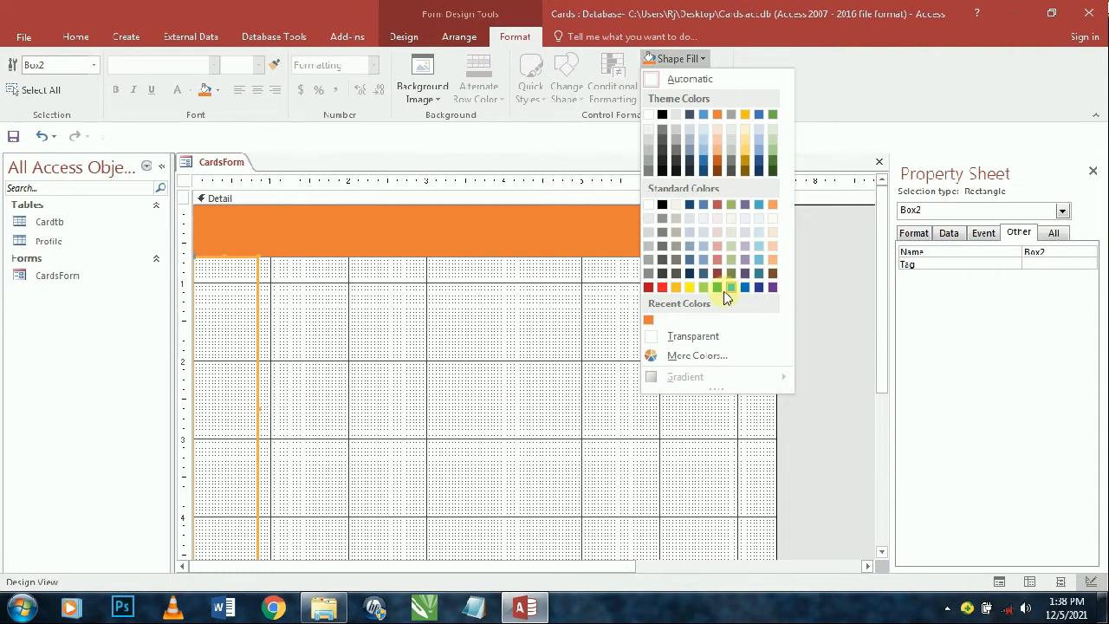
click(716, 205)
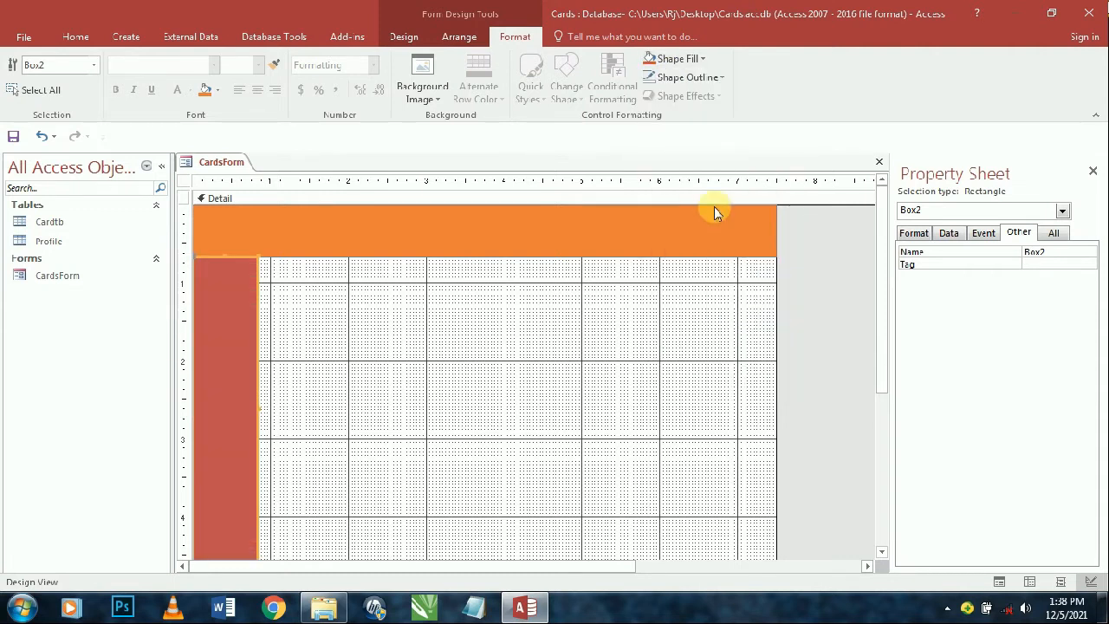
click(534, 321)
scroll(638, 306, down, 2)
scroll(633, 304, up, 2)
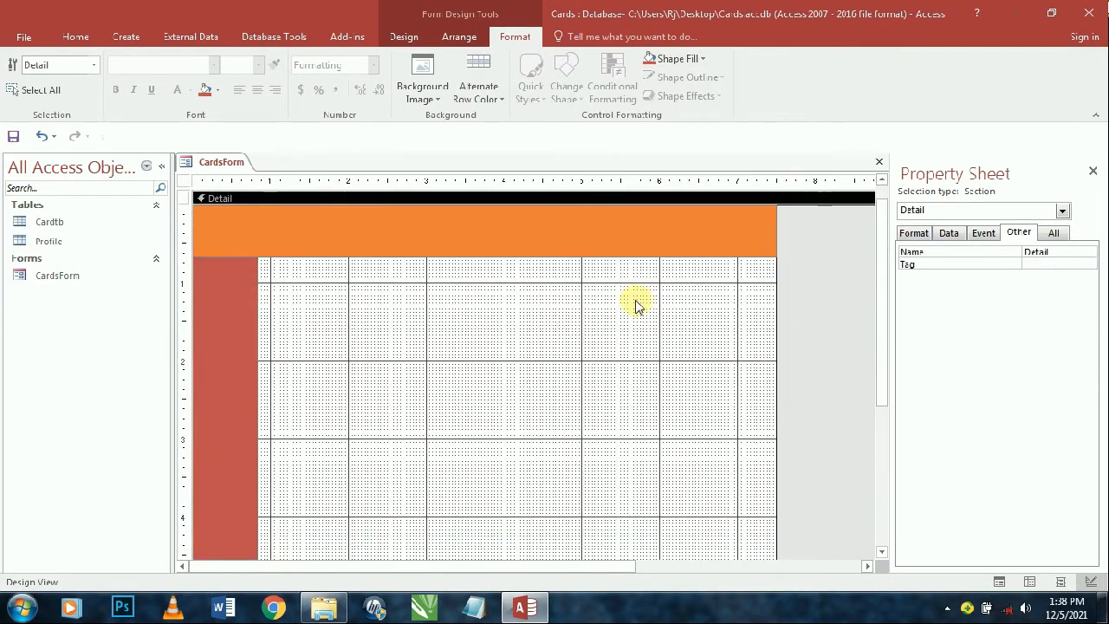
scroll(646, 297, down, 2)
scroll(646, 297, up, 2)
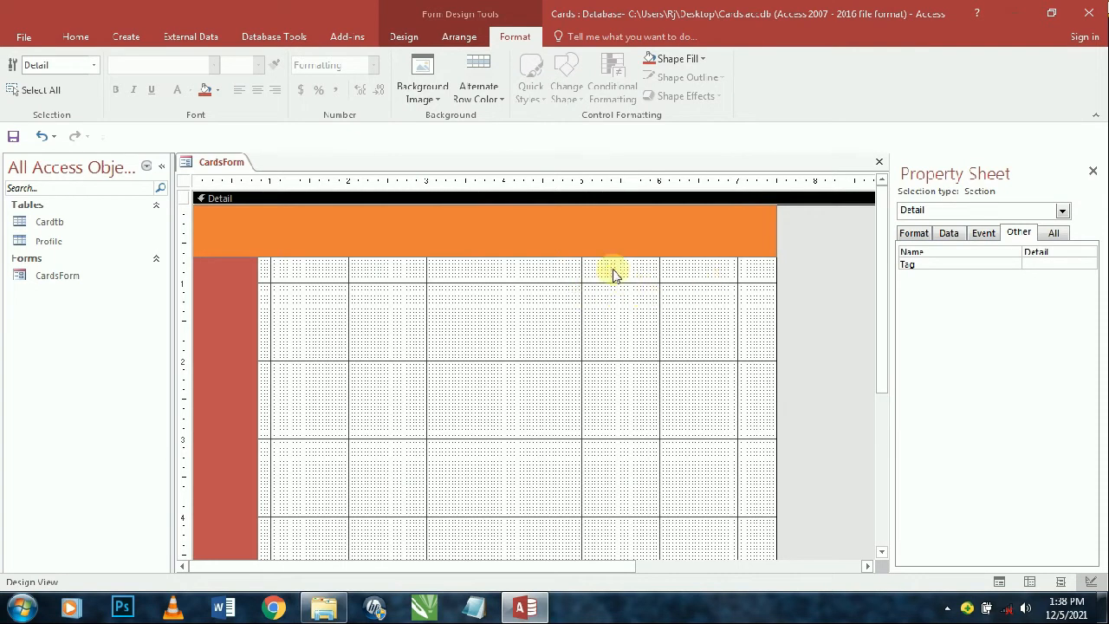
click(75, 36)
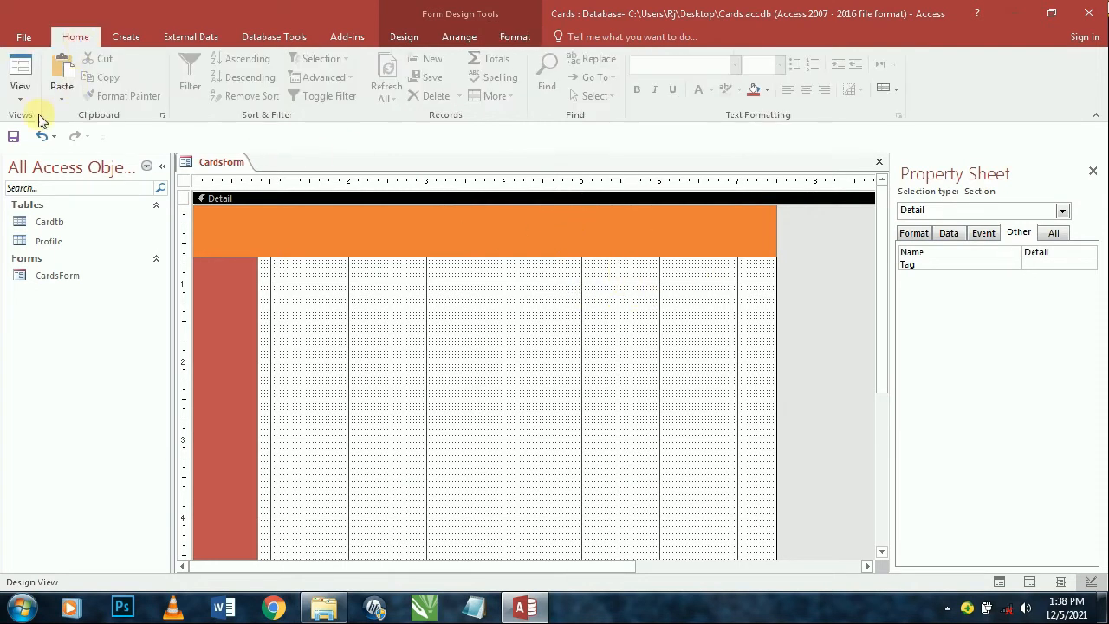
- Preview the form with its coloured bands, then return to Design View
click(26, 75)
drag(425, 183, 518, 92)
right_click(514, 99)
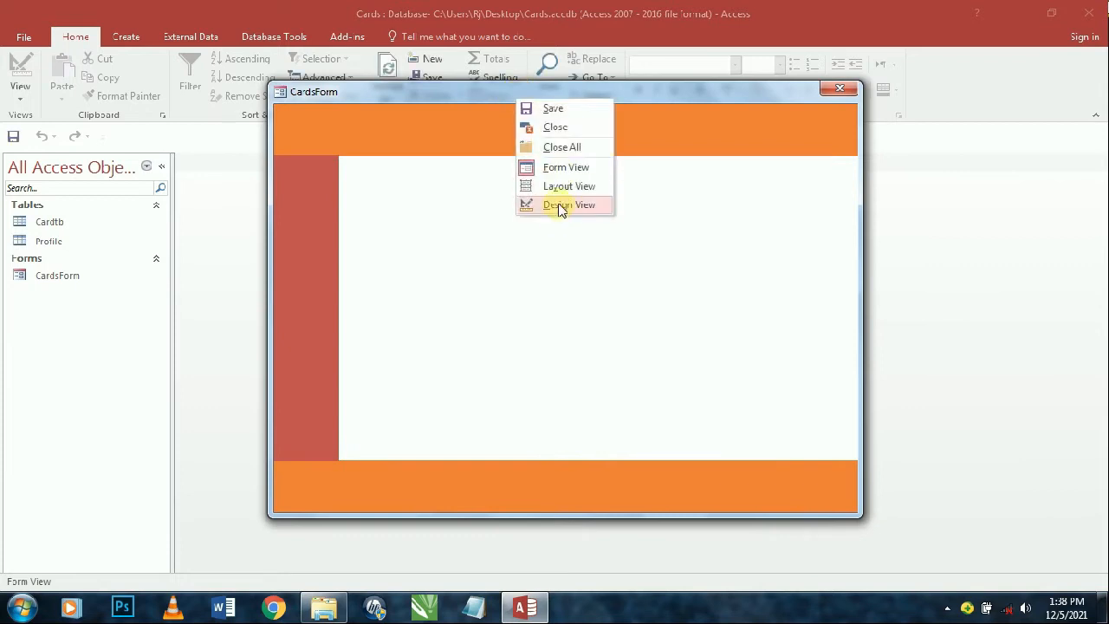
click(566, 210)
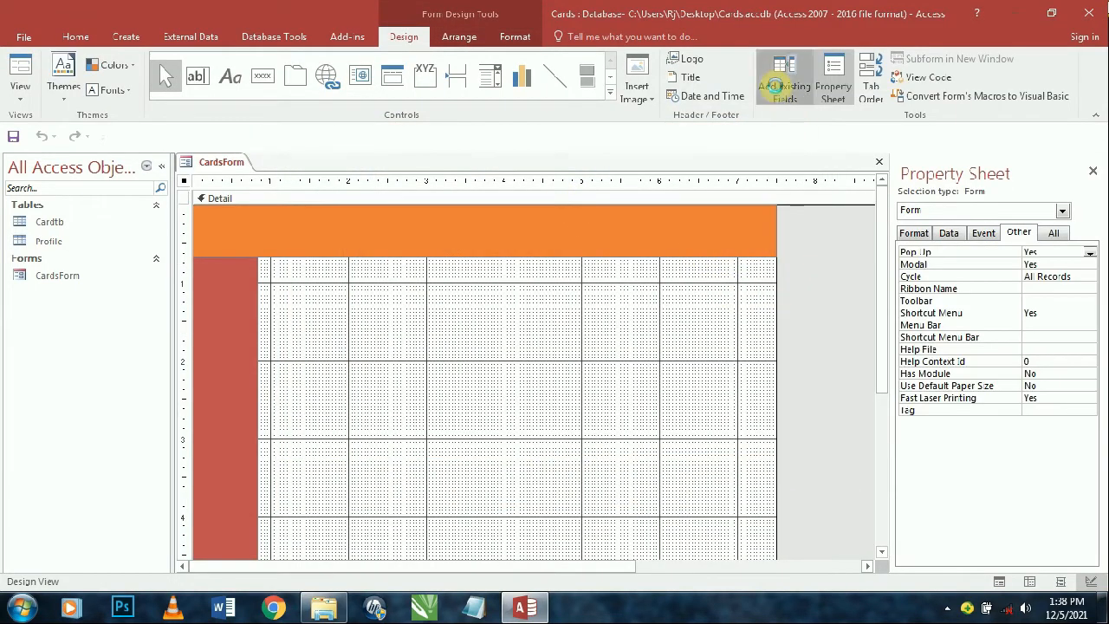
- Add the ten Cardtb fields, ID through ExpDate, and move them toward the form's centre
click(784, 78)
double_click(927, 230)
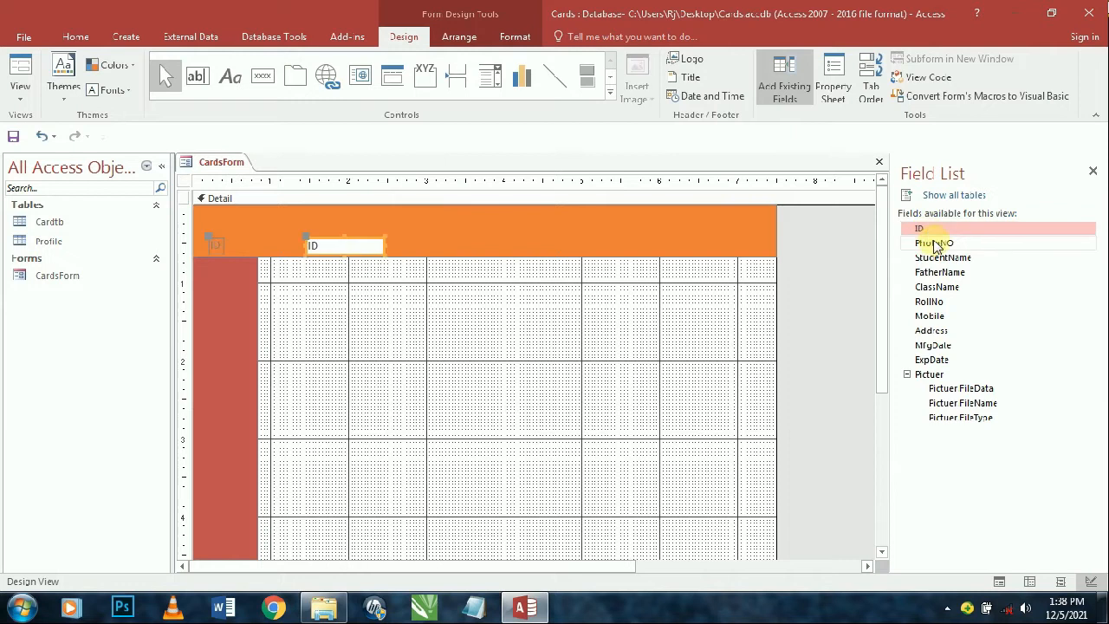
double_click(936, 246)
double_click(941, 257)
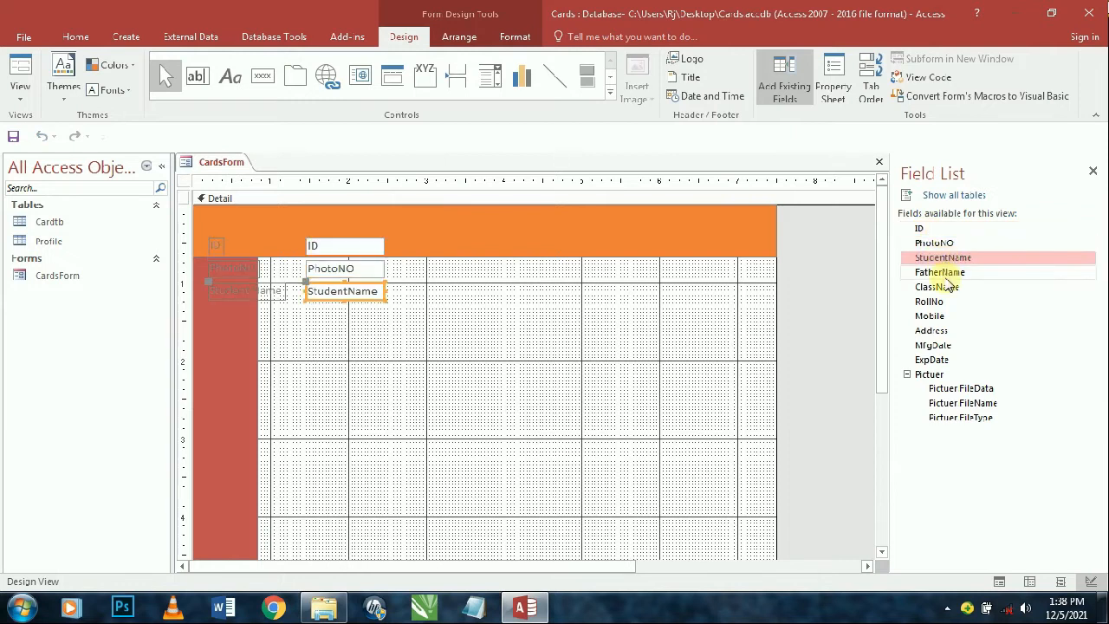
double_click(946, 273)
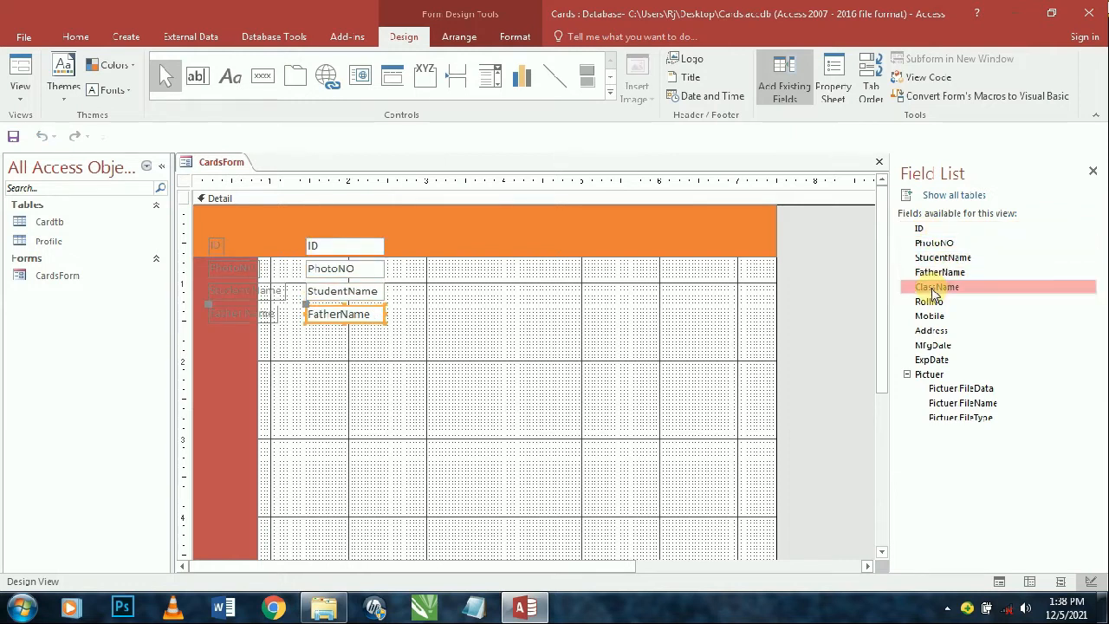
double_click(939, 287)
double_click(936, 302)
double_click(930, 315)
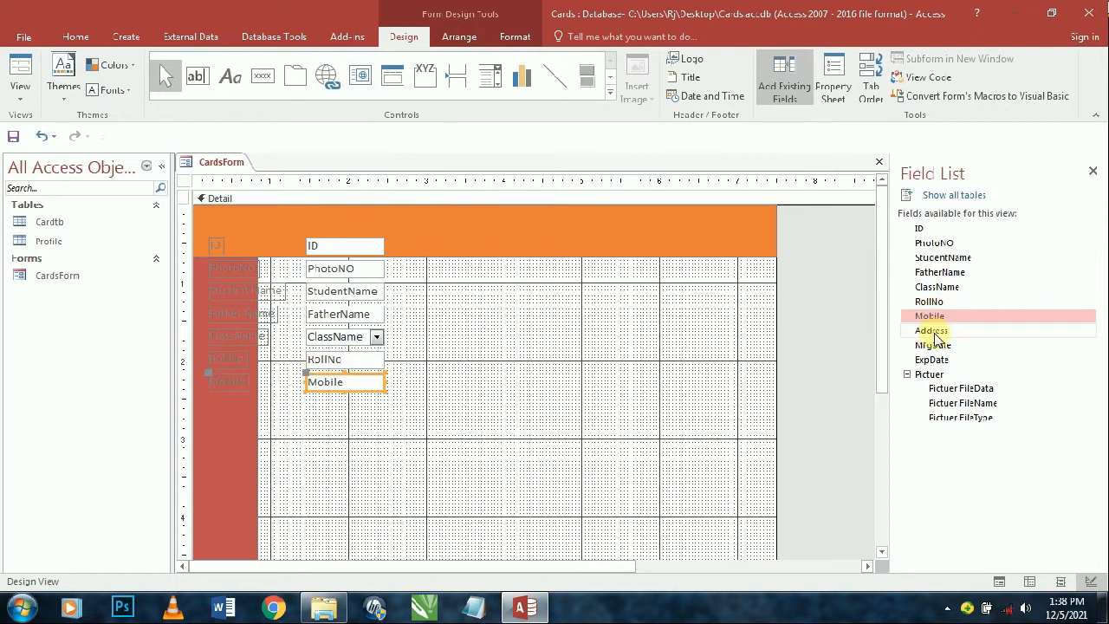
double_click(931, 330)
double_click(933, 345)
double_click(932, 359)
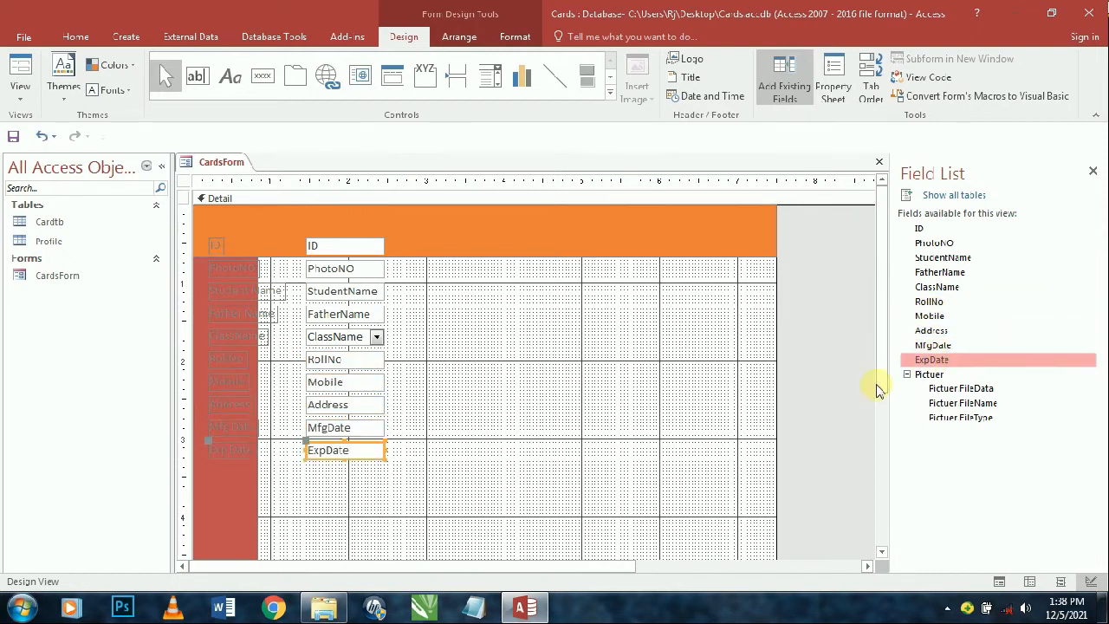
drag(530, 498, 213, 242)
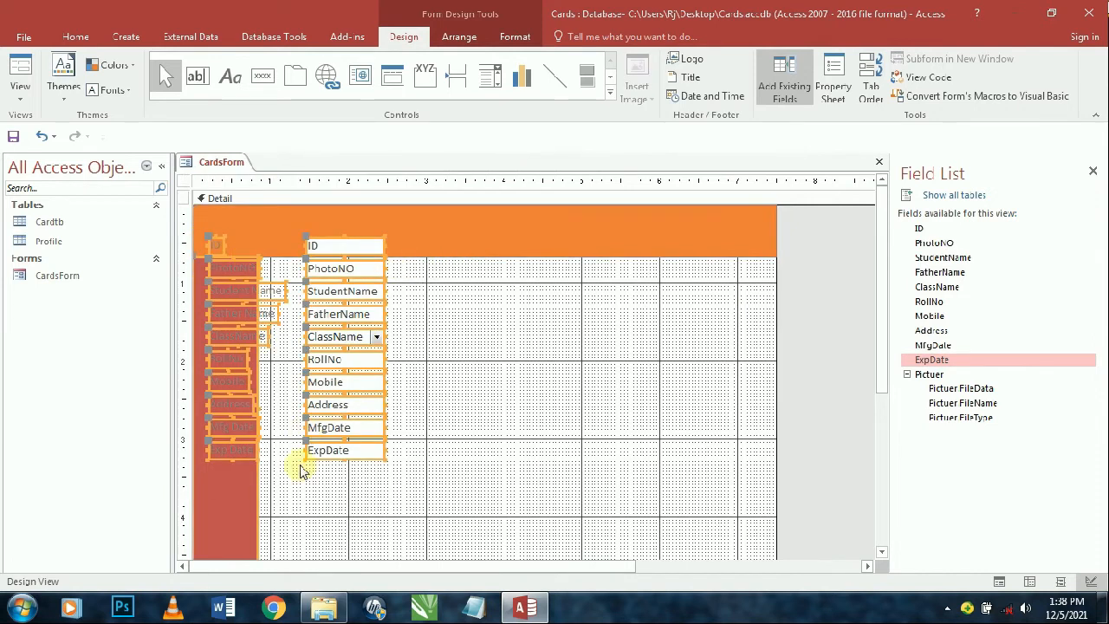
drag(351, 387, 533, 434)
- Set the selected controls' height to 0.3 inches
click(833, 83)
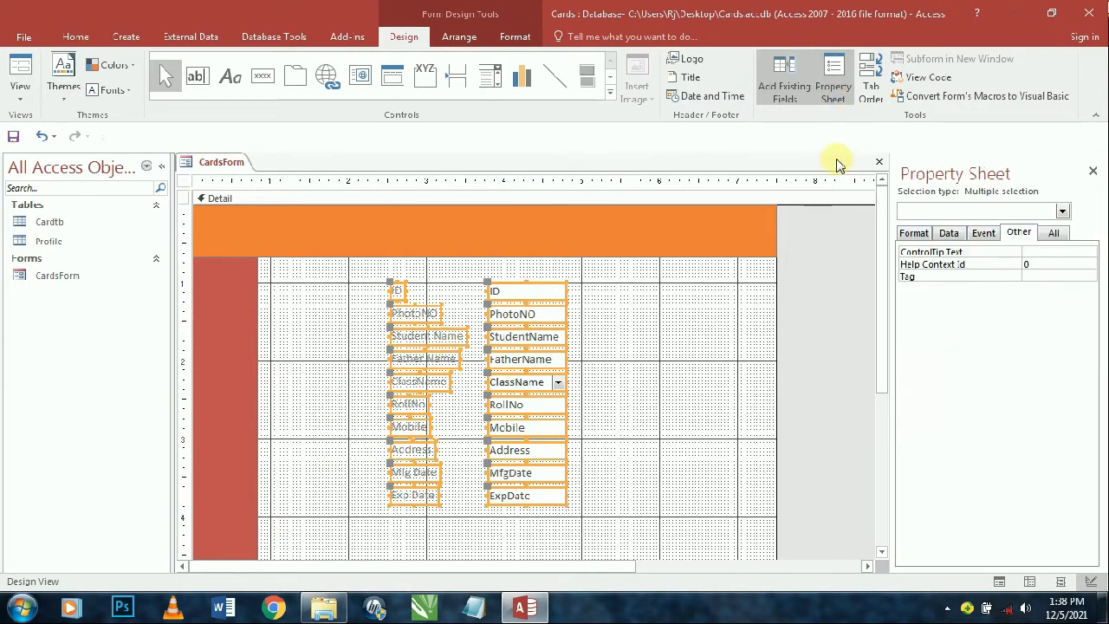
click(912, 234)
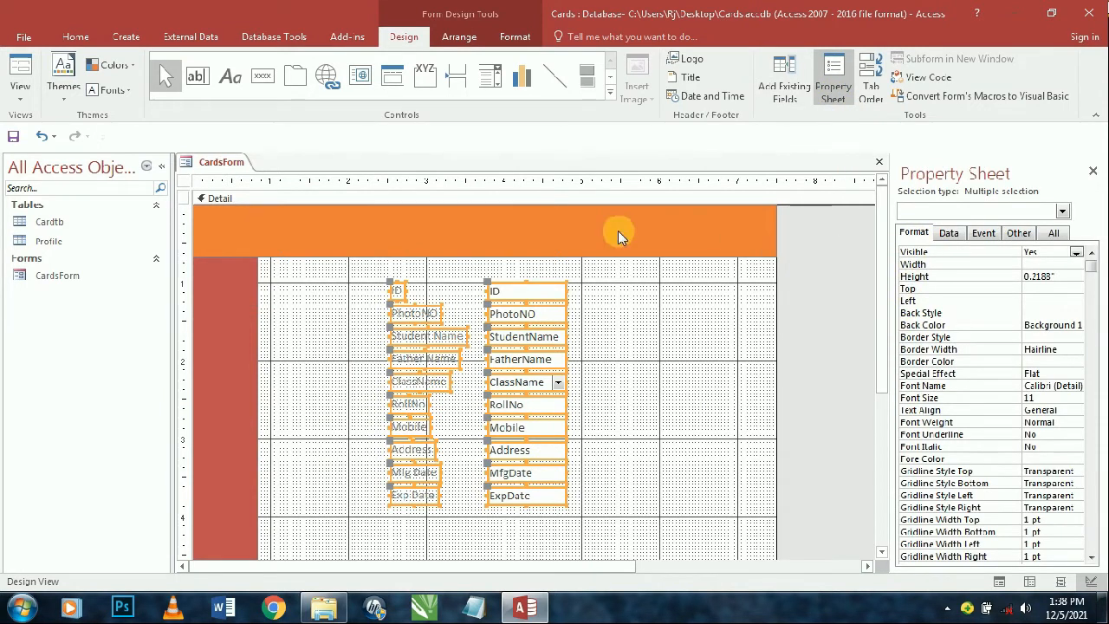
click(1020, 279)
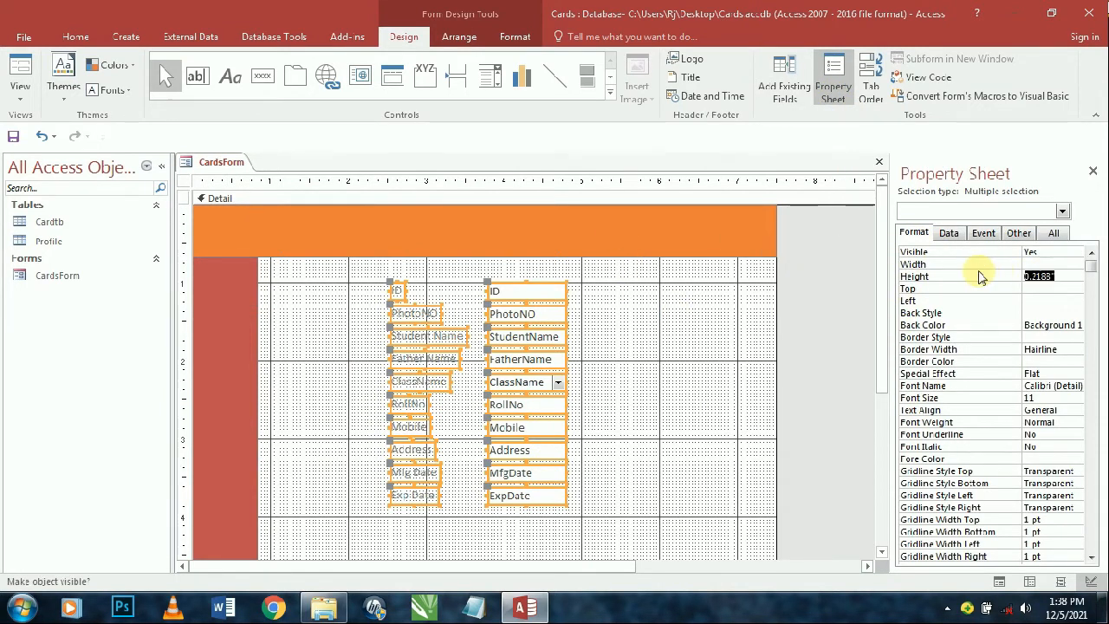
text(.3)
key(Return)
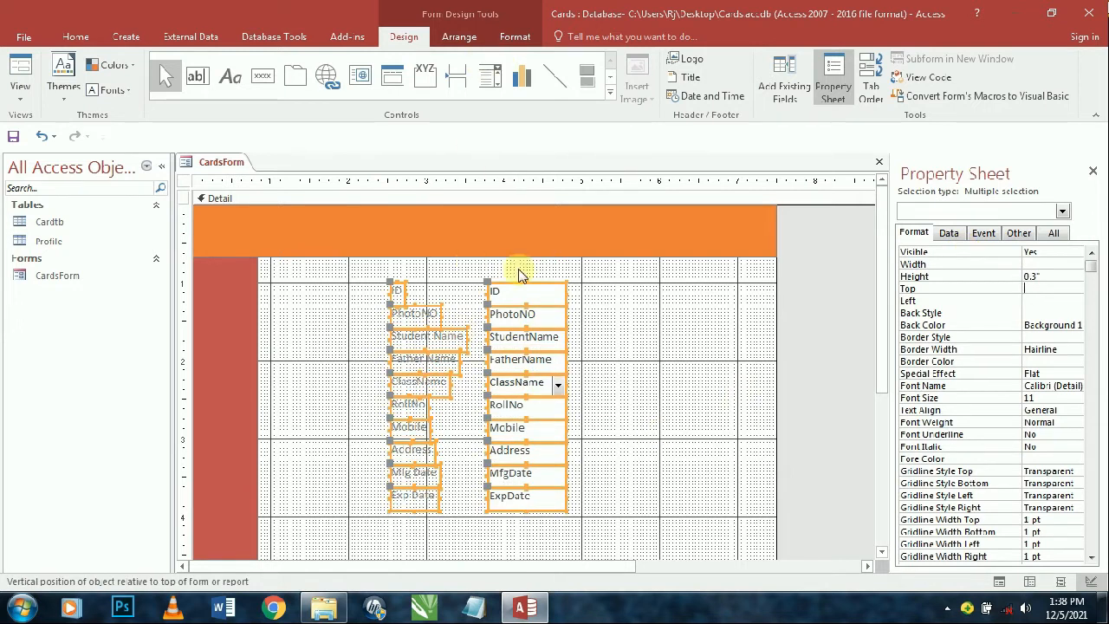
- Group the field labels and boxes into a stacked layout
right_click(518, 307)
mouse_move(598, 293)
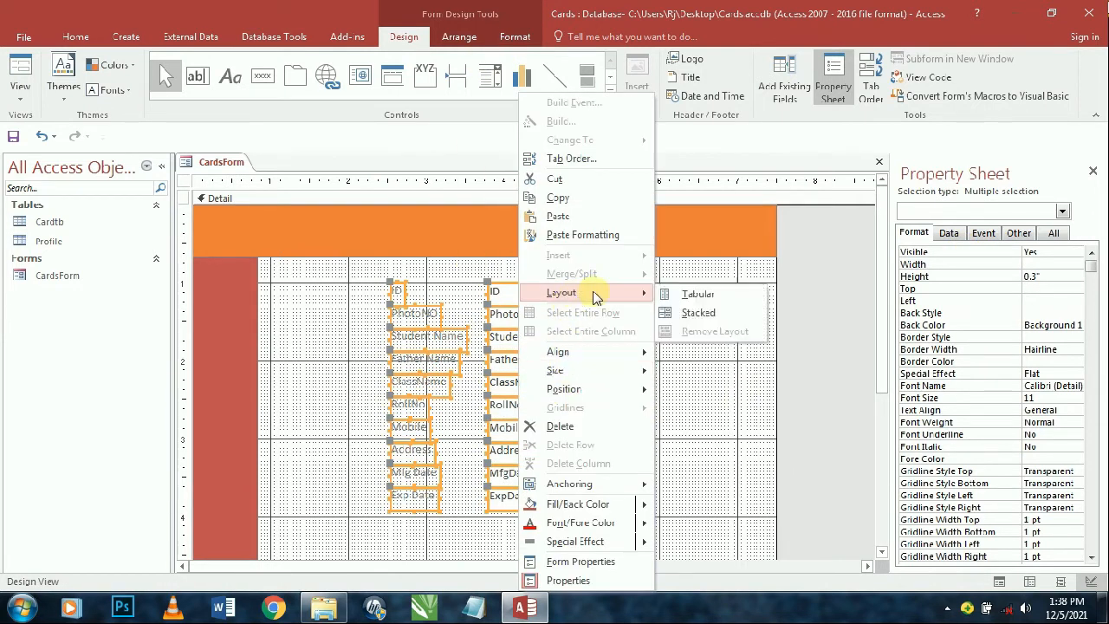
click(698, 312)
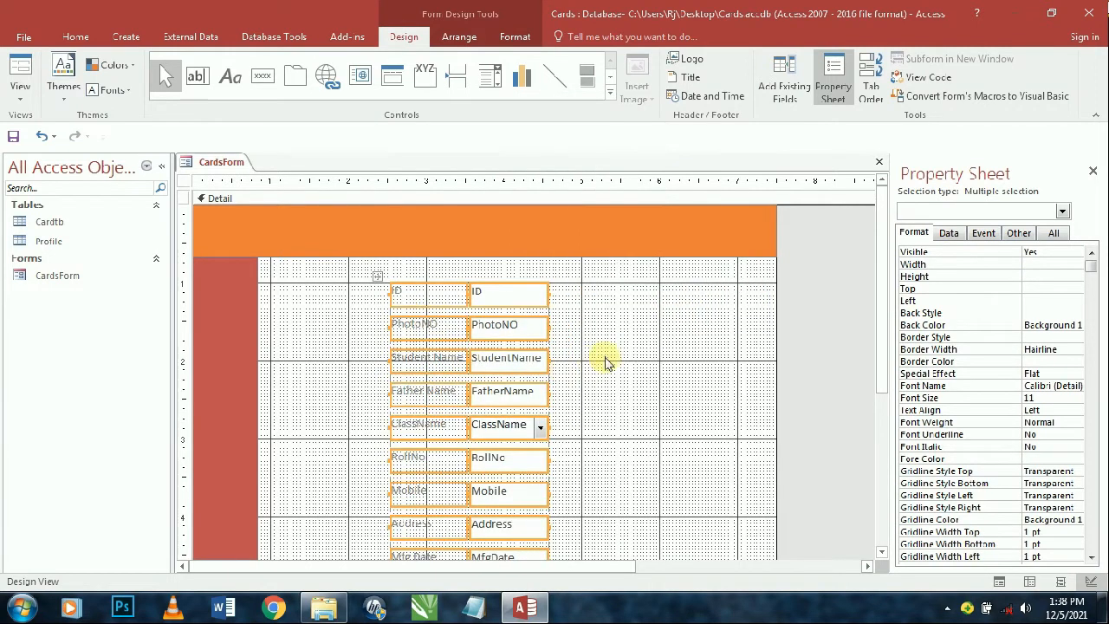
click(606, 362)
- Set the stacked layout's control padding to None
scroll(627, 356, down, 2)
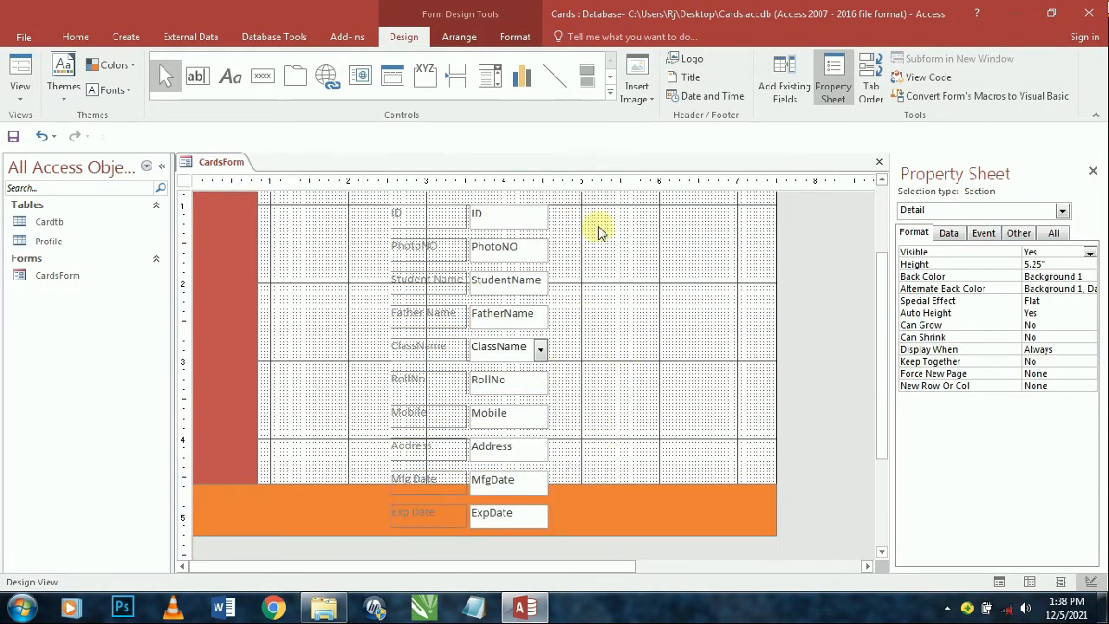
drag(604, 201, 415, 522)
click(458, 280)
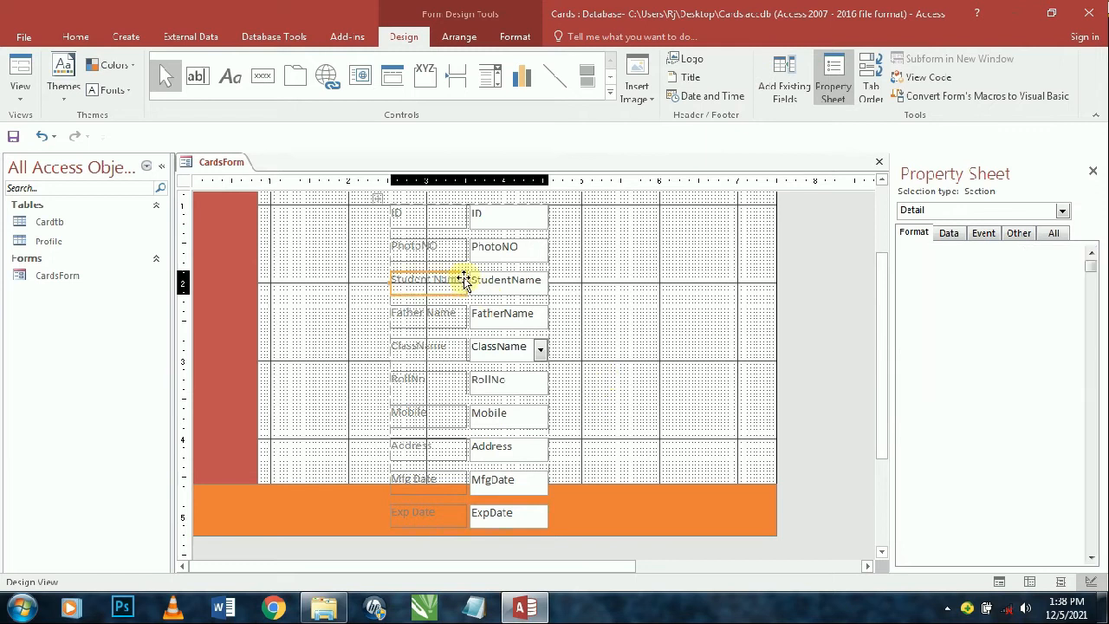
click(382, 197)
click(459, 37)
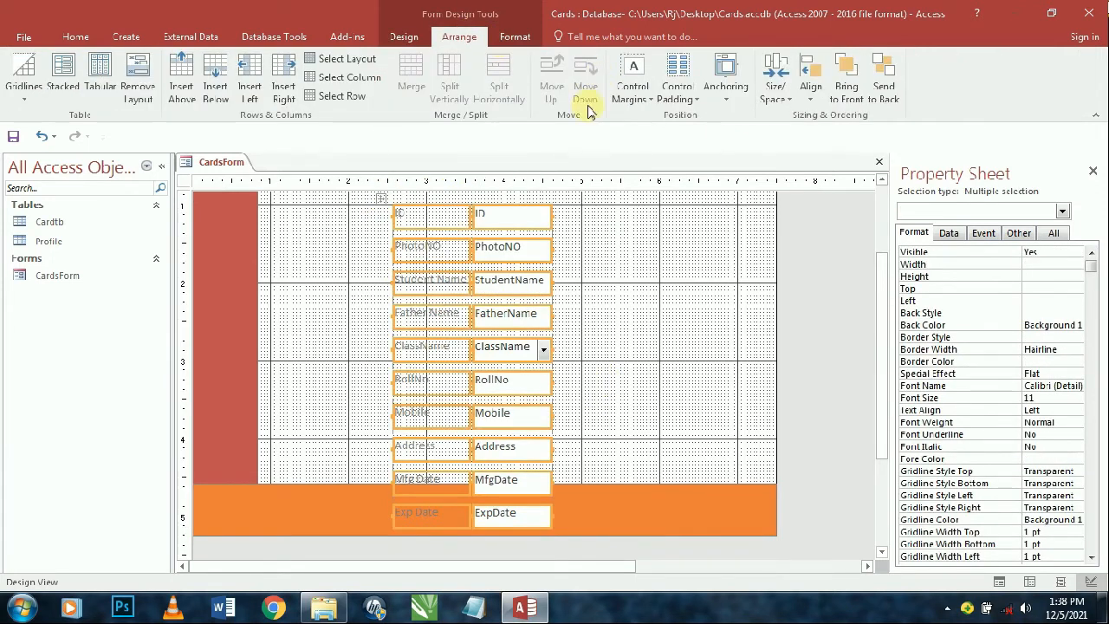
click(678, 92)
click(696, 124)
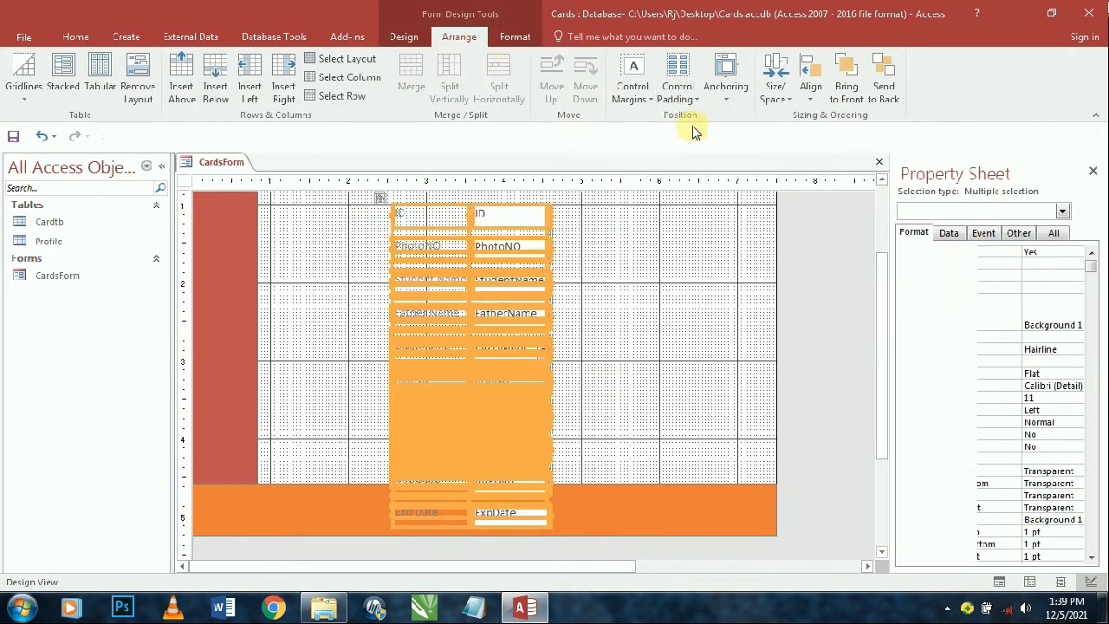
scroll(575, 322, up, 2)
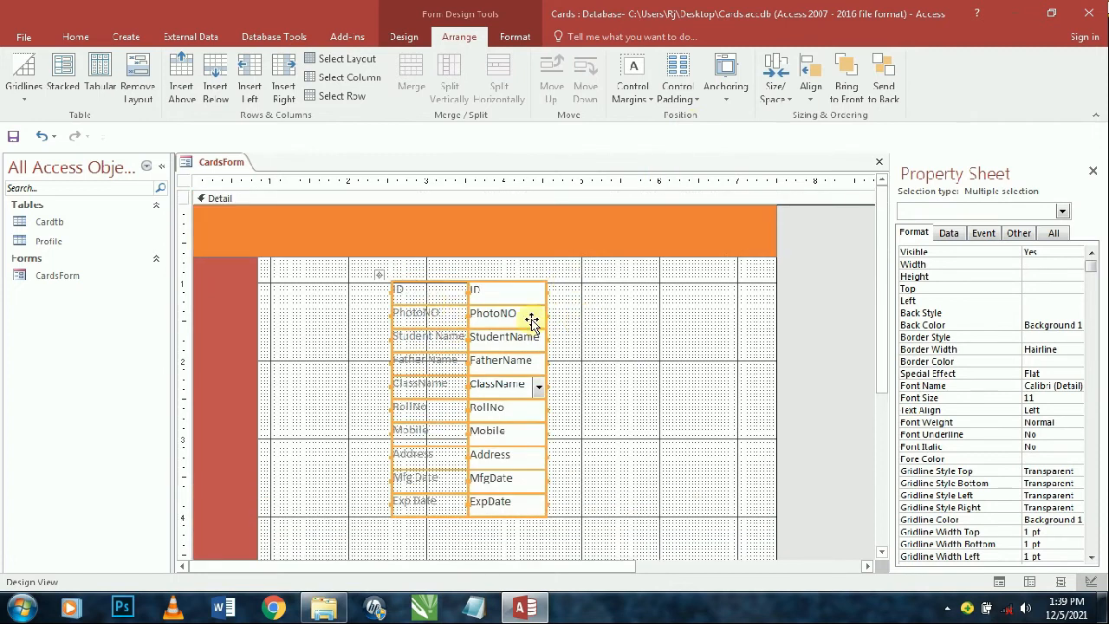
- Widen the label column to 1.6875 inches and shift the whole layout left
click(620, 331)
drag(373, 282, 418, 523)
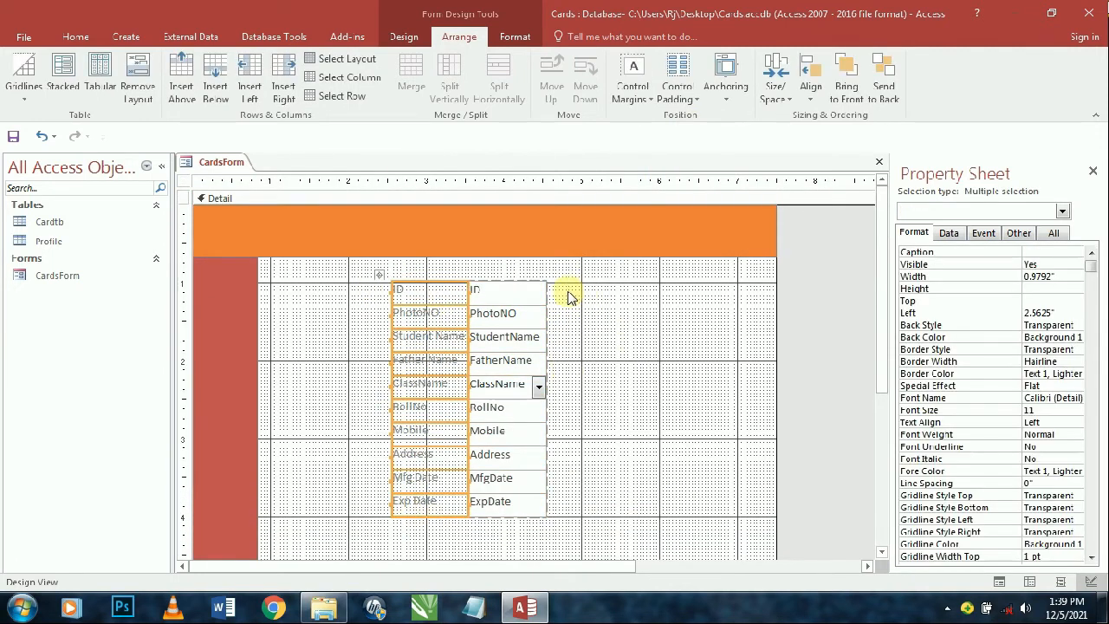
key(shift+Right)
key(shift+Right)
key(shift+Right)
key(shift+Right)
key(shift+Right)
key(shift+Right)
key(shift+Right)
key(shift+Right)
key(shift+Right)
key(shift+Right)
key(shift+Right)
key(shift+Right)
key(shift+Right)
key(shift+Right)
key(shift+Right)
key(shift+Right)
key(shift+Right)
key(shift+Right)
key(shift+Right)
key(shift+Right)
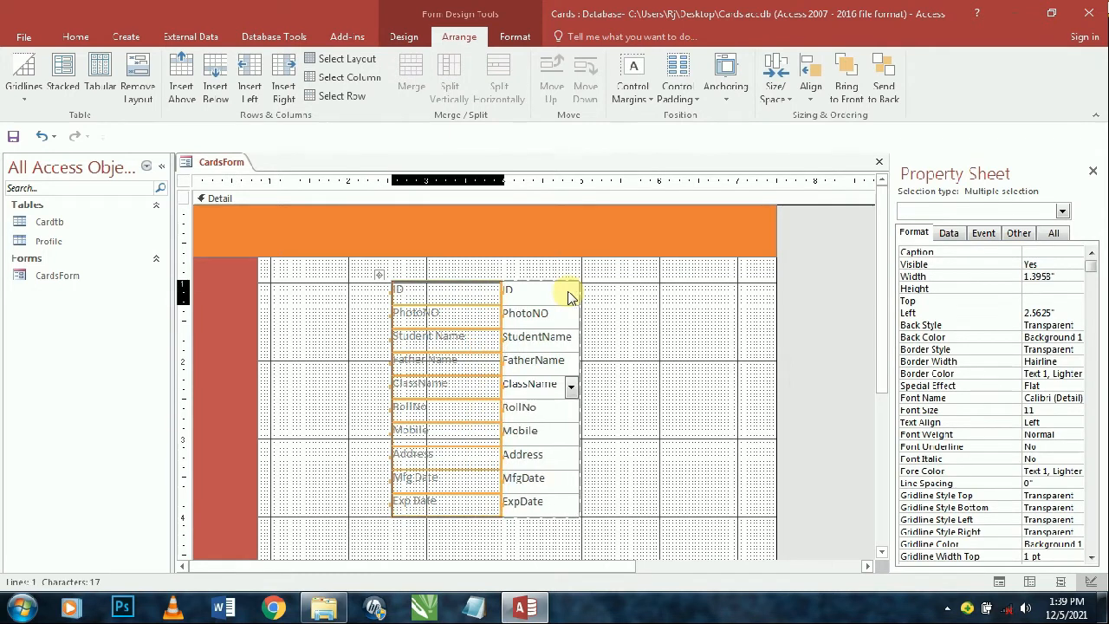
key(shift+Right)
key(shift+Right)
key(shift+Right)
key(shift+Right)
key(shift+Right)
key(shift+Right)
key(shift+Right)
key(shift+Right)
key(shift+Right)
key(shift+Right)
key(shift+Right)
key(shift+Right)
key(shift+Right)
key(shift+Right)
key(shift+Right)
key(shift+Right)
key(shift+Right)
key(shift+Right)
key(shift+Right)
key(shift+Right)
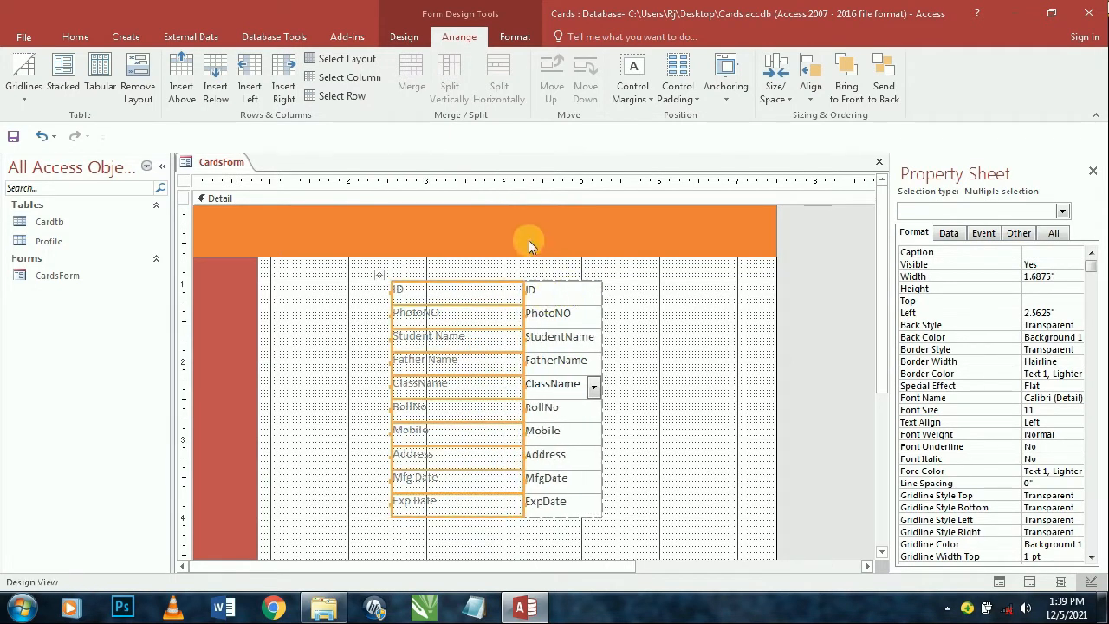
drag(382, 276, 268, 269)
- Widen the ten text boxes to 3.5208 inches
drag(557, 280, 442, 509)
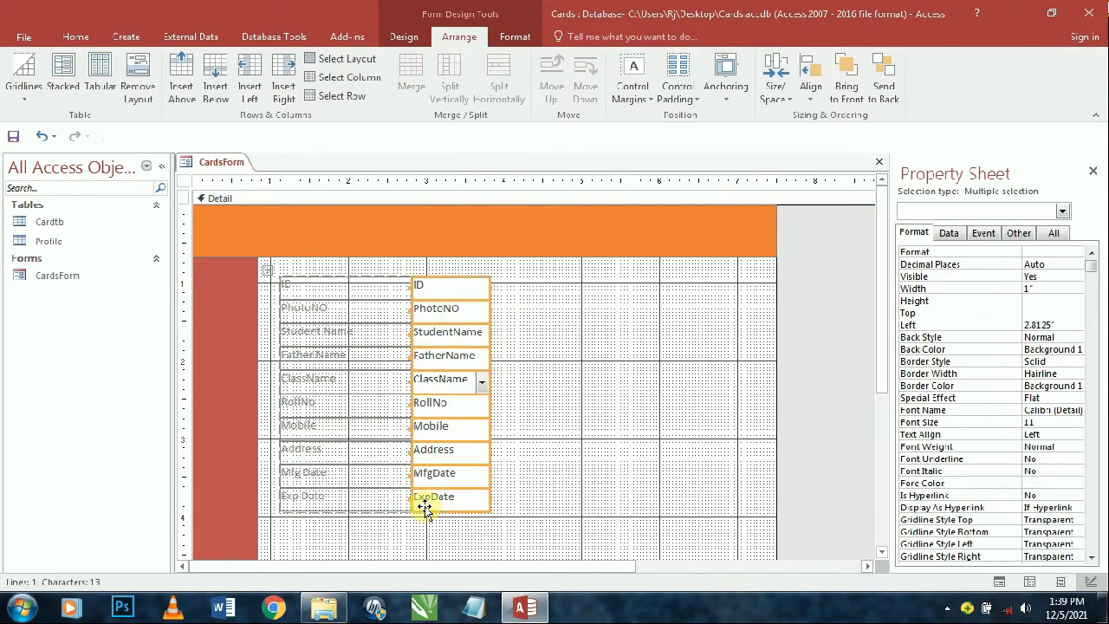
key(shift+Right)
key(shift+Right)
key(shift+Right)
key(shift+Right)
key(shift+Right)
key(shift+Right)
key(shift+Right)
key(shift+Right)
key(shift+Right)
key(shift+Right)
key(shift+Right)
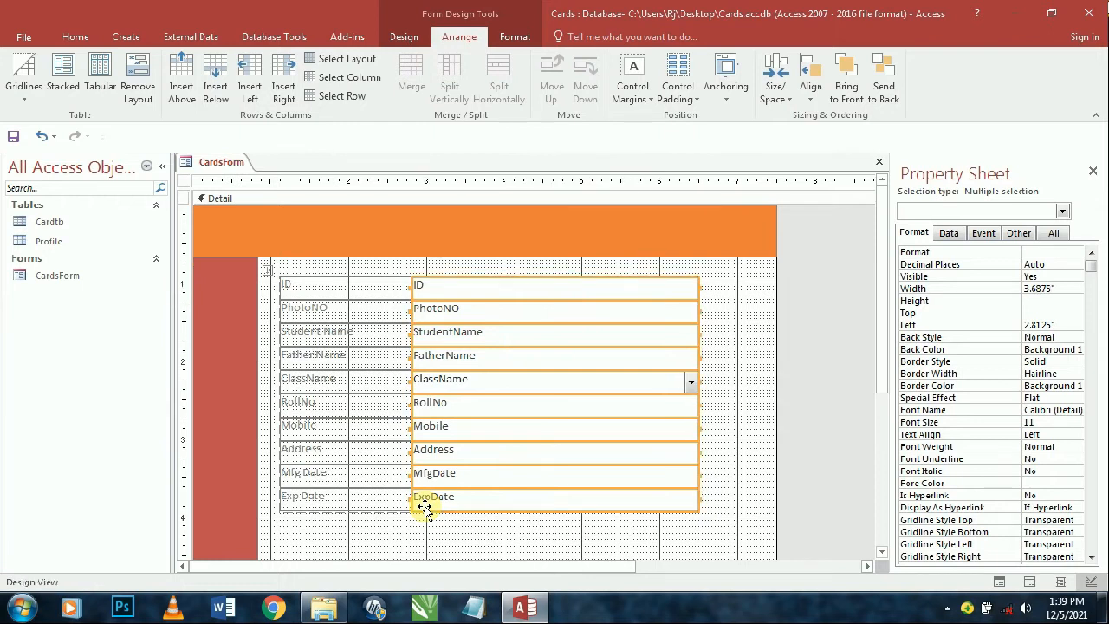
key(shift+Left)
key(shift+Left)
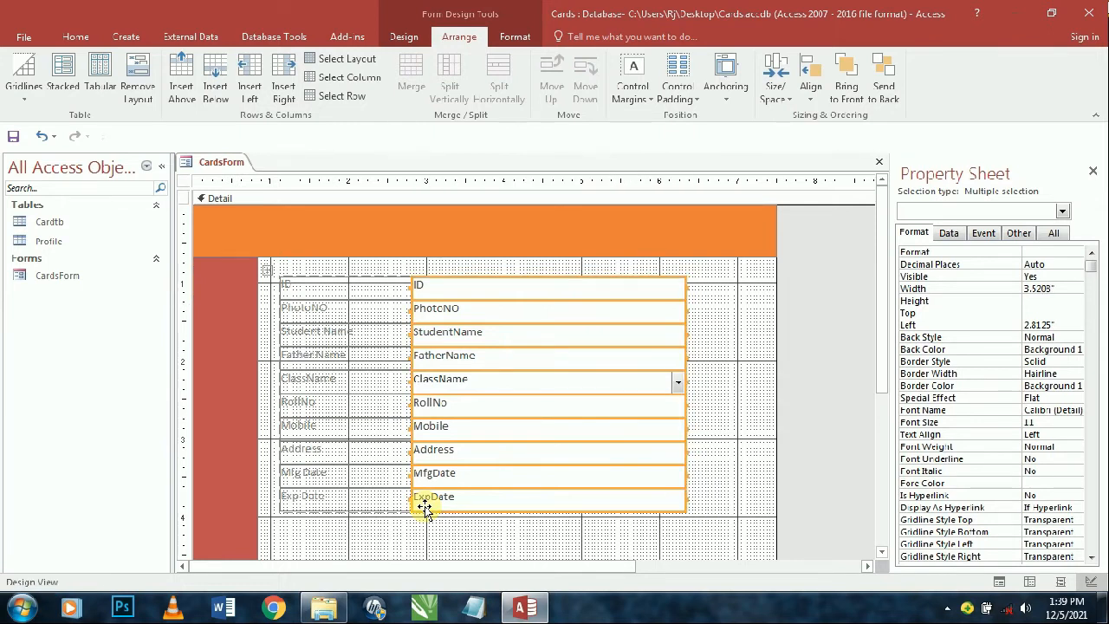
click(337, 279)
click(338, 274)
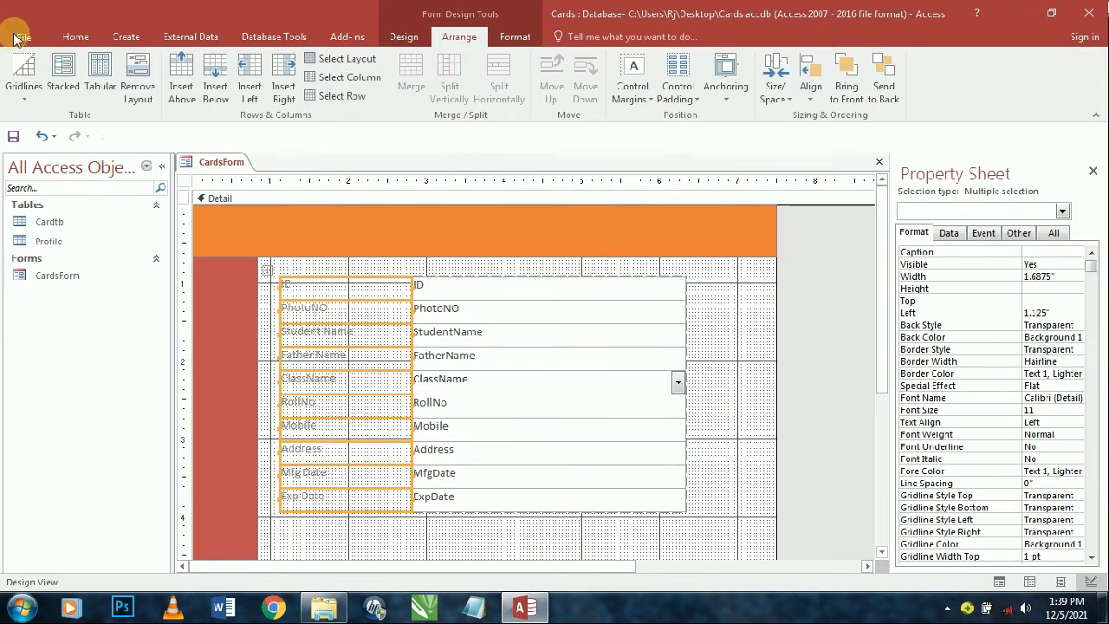
- Make the field labels bold with black text
click(78, 37)
click(637, 89)
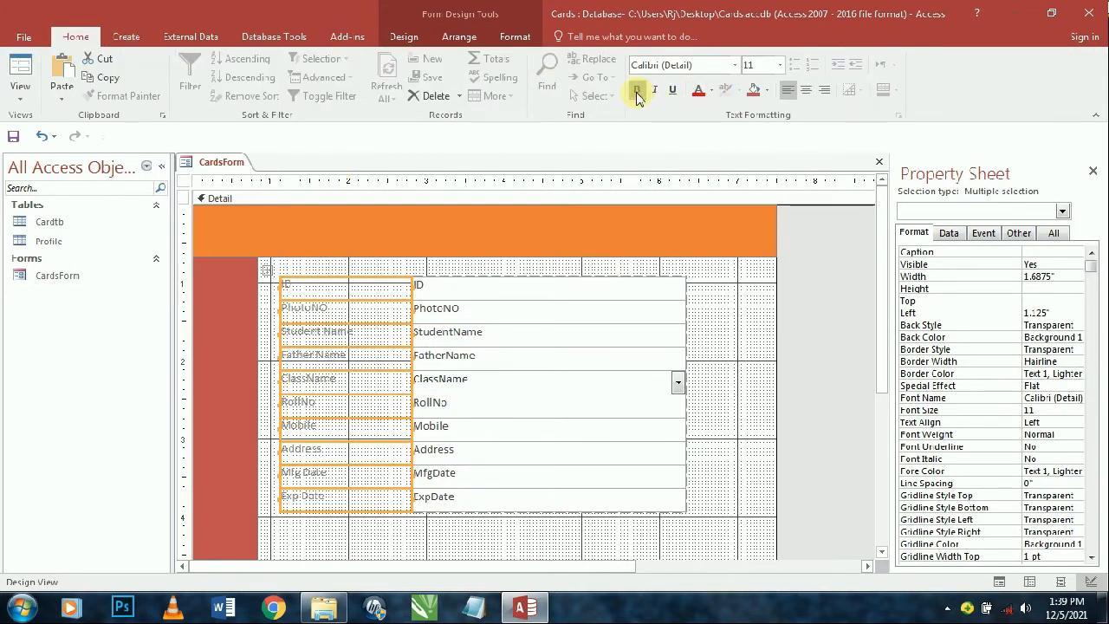
click(712, 91)
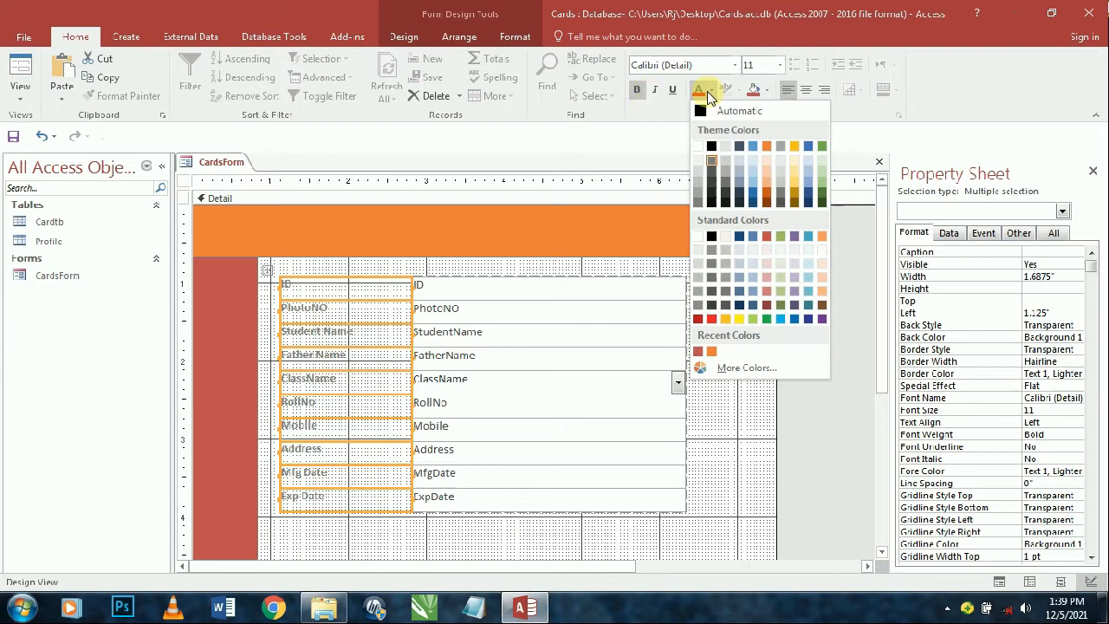
click(708, 148)
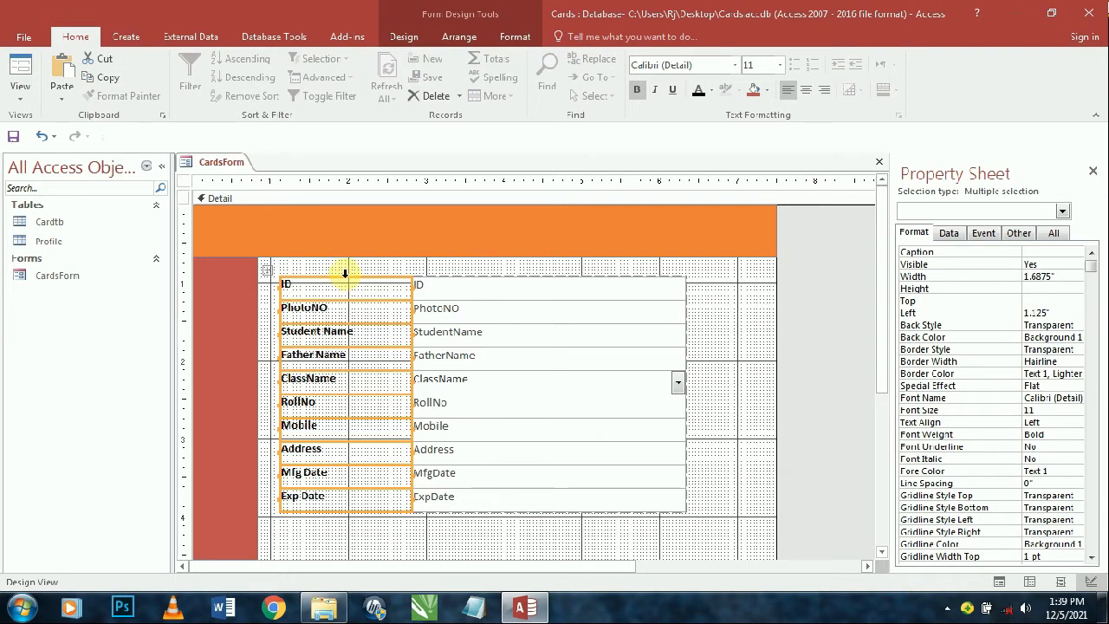
- Narrow the label column to 1.3333 inches and nudge the field layout slightly left
key(shift+Left)
key(shift+Left)
key(shift+Left)
key(shift+Left)
key(shift+Left)
key(shift+Left)
key(shift+Left)
key(shift+Left)
key(shift+Left)
key(shift+Left)
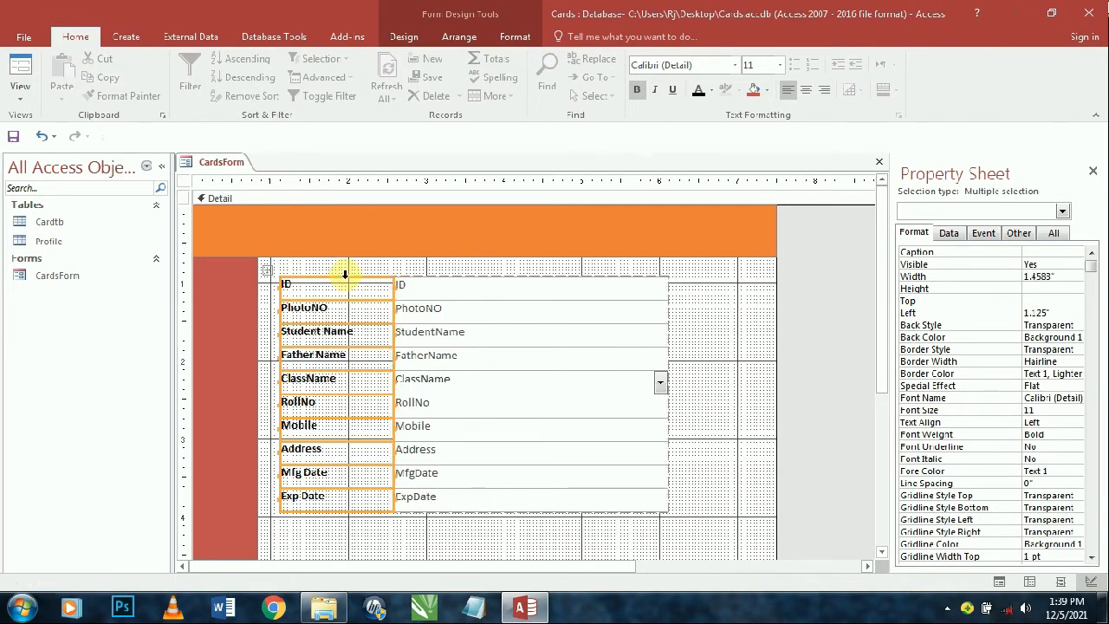
key(shift+Left)
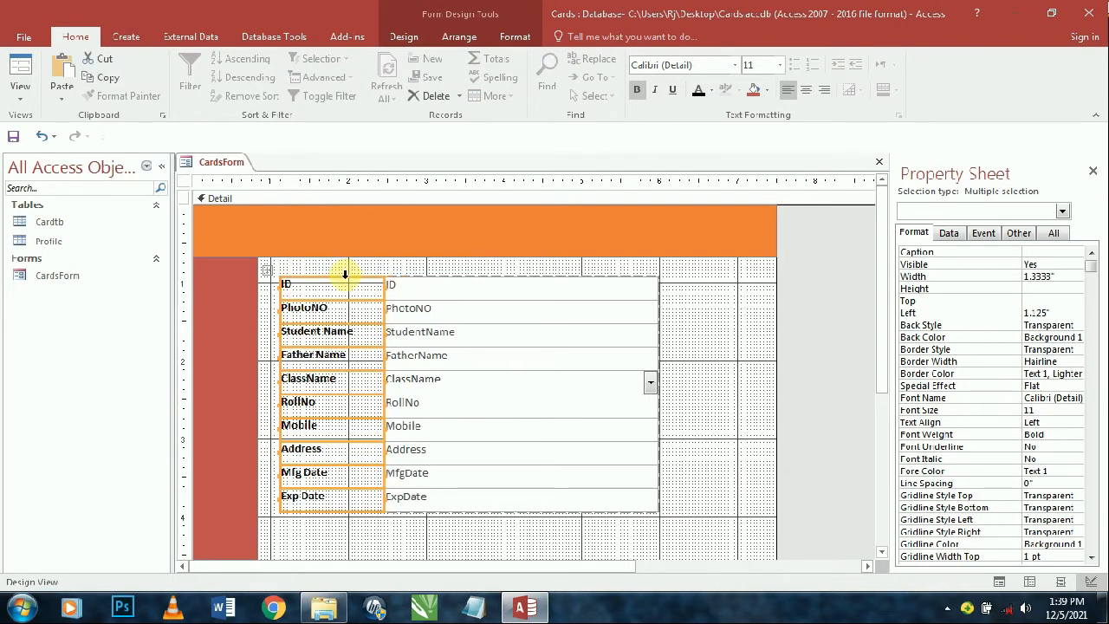
click(269, 270)
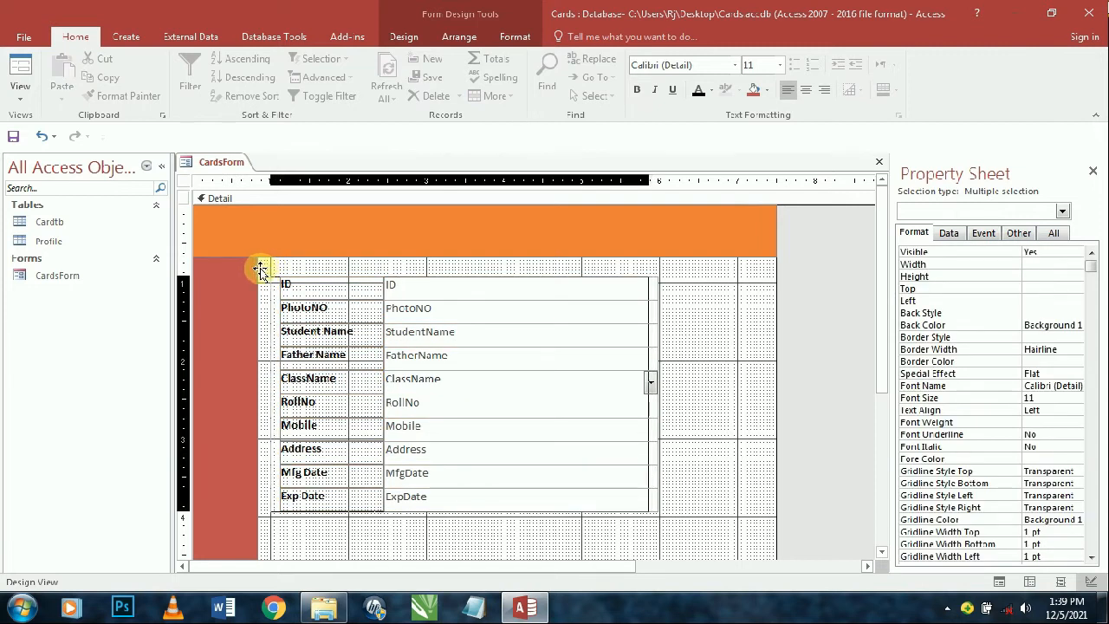
drag(260, 269, 257, 268)
- Try narrowing the text box column, undo it, and select the ID text box
click(707, 331)
drag(680, 276, 565, 521)
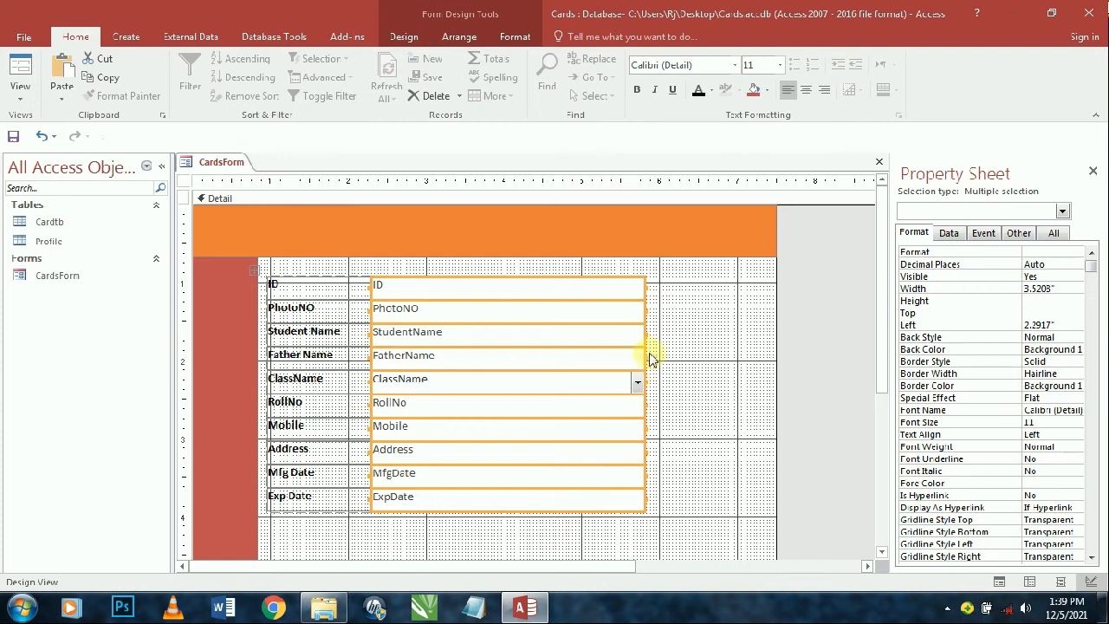
drag(653, 357, 619, 360)
key(ctrl+z)
click(622, 268)
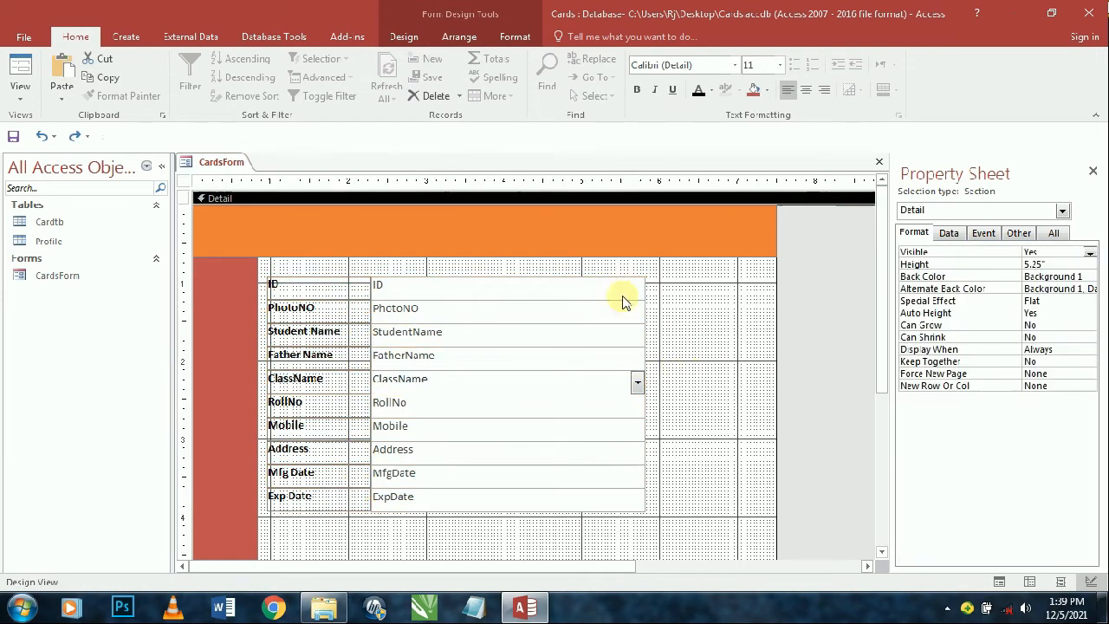
click(608, 279)
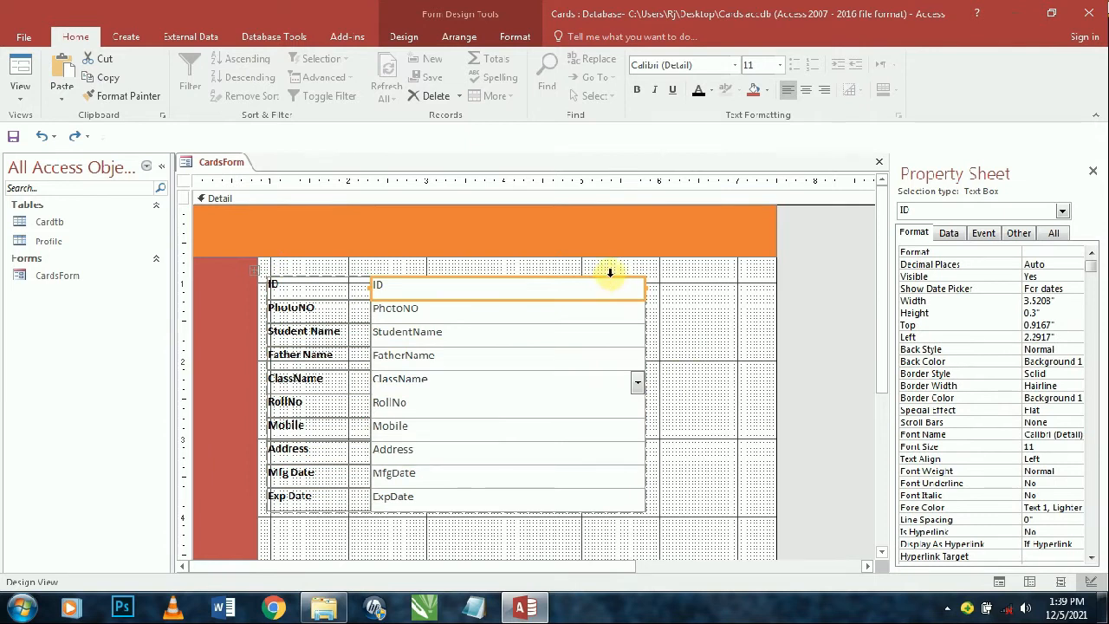
- Widen the ten field text boxes slightly and drag the form wider to the right
click(610, 272)
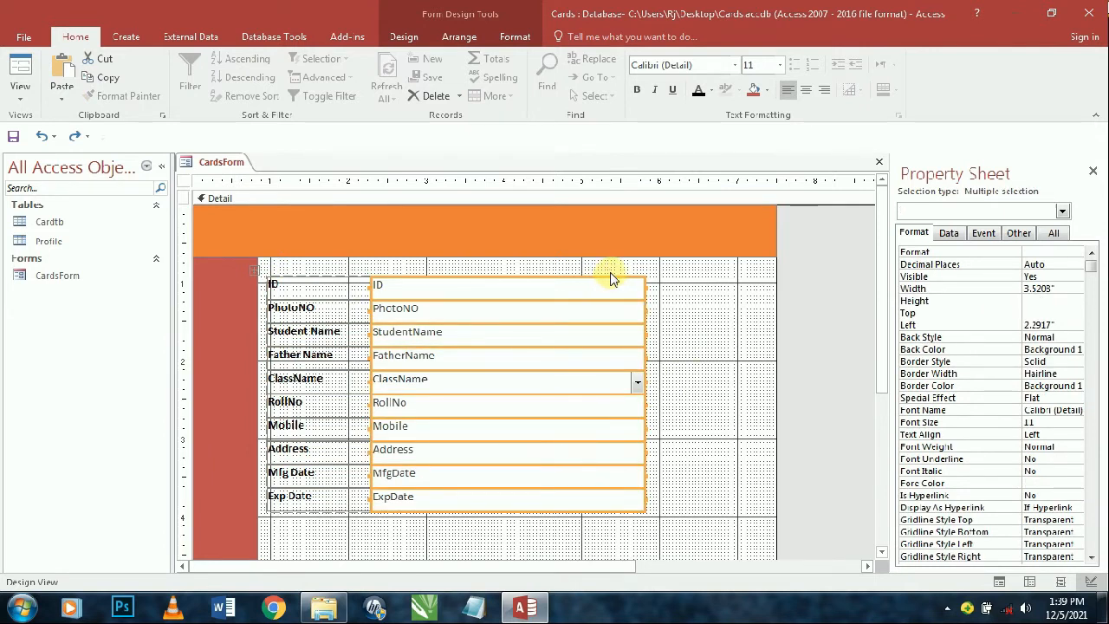
key(shift+Right)
key(shift+Right)
key(shift+Right)
key(shift+Right)
key(shift+Right)
key(shift+Right)
click(796, 364)
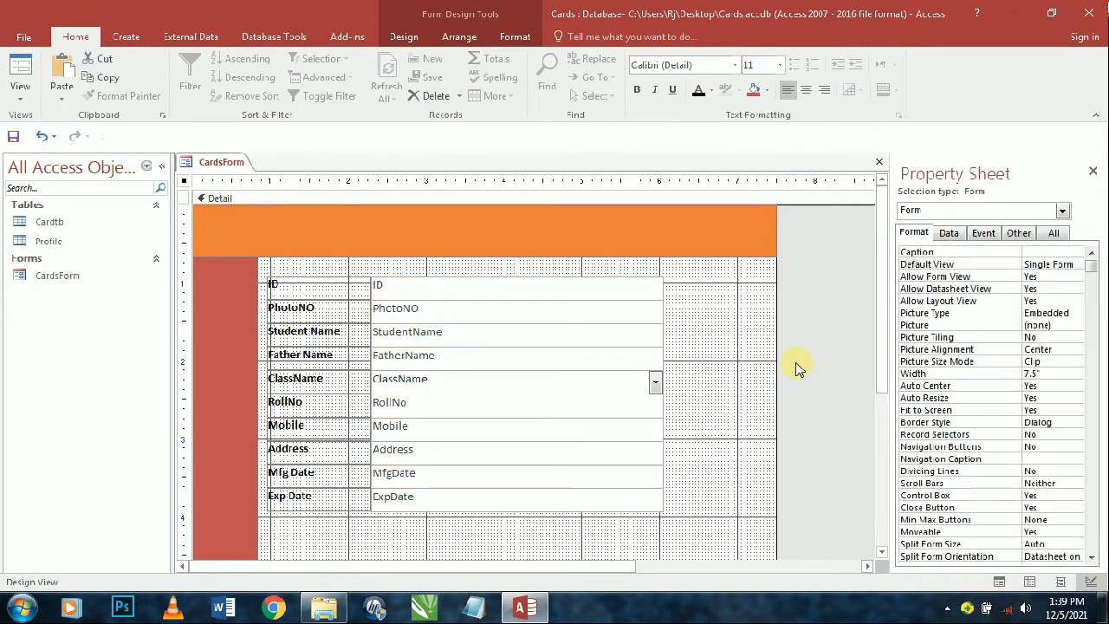
drag(775, 349, 857, 332)
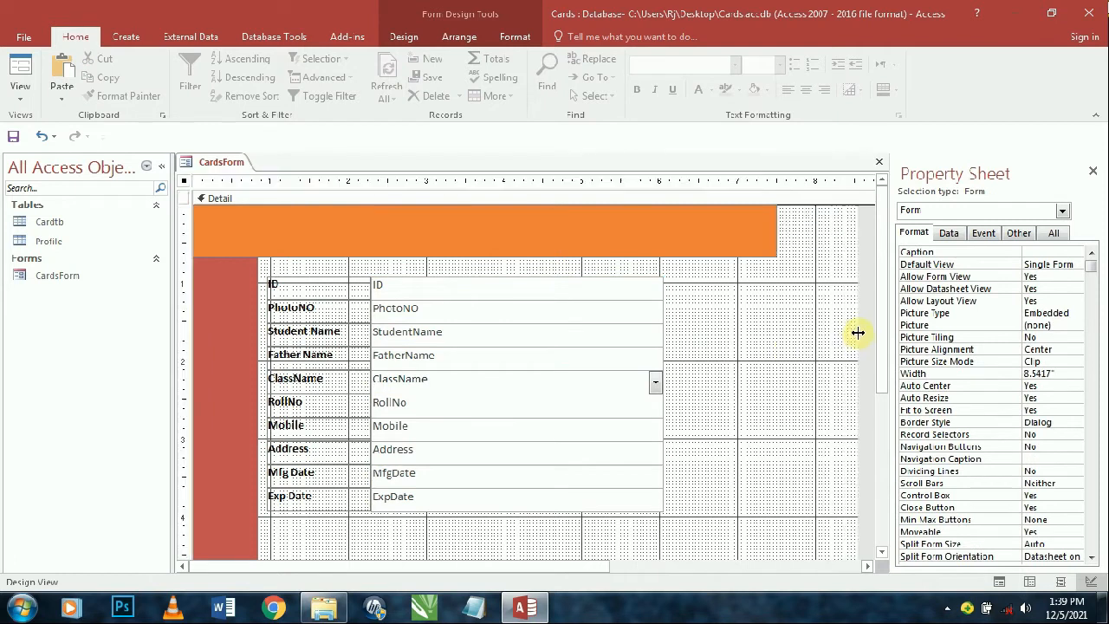
- Stretch the orange top band Box0 out to the form's right edge
click(763, 235)
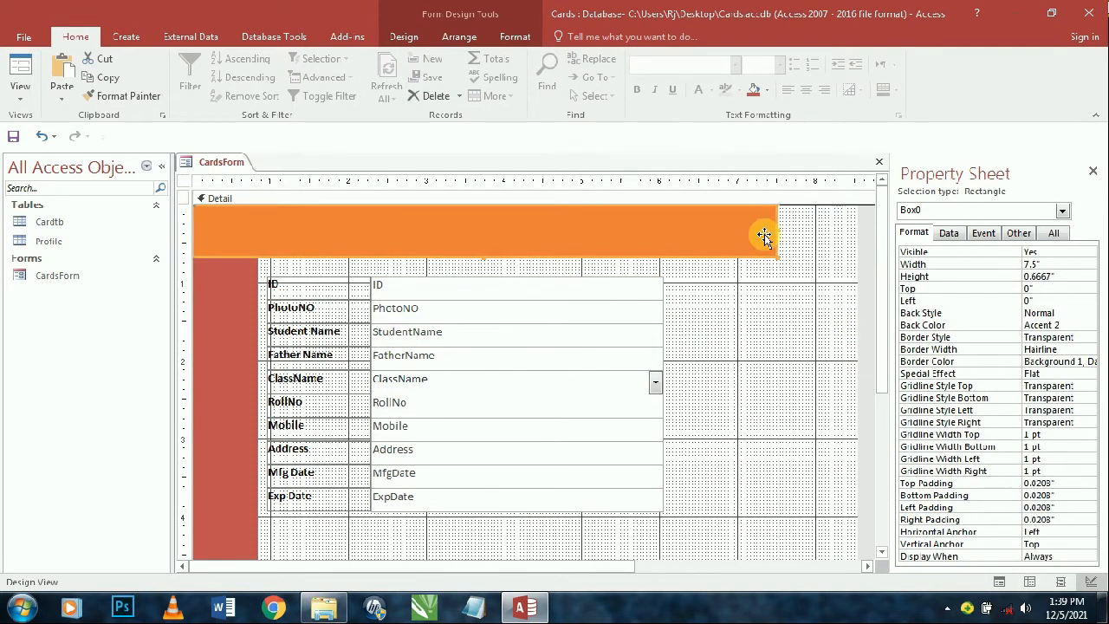
key(shift+Right)
key(shift+Right)
key(shift+Right)
key(shift+Right)
key(shift+Right)
key(shift+Right)
key(shift+Right)
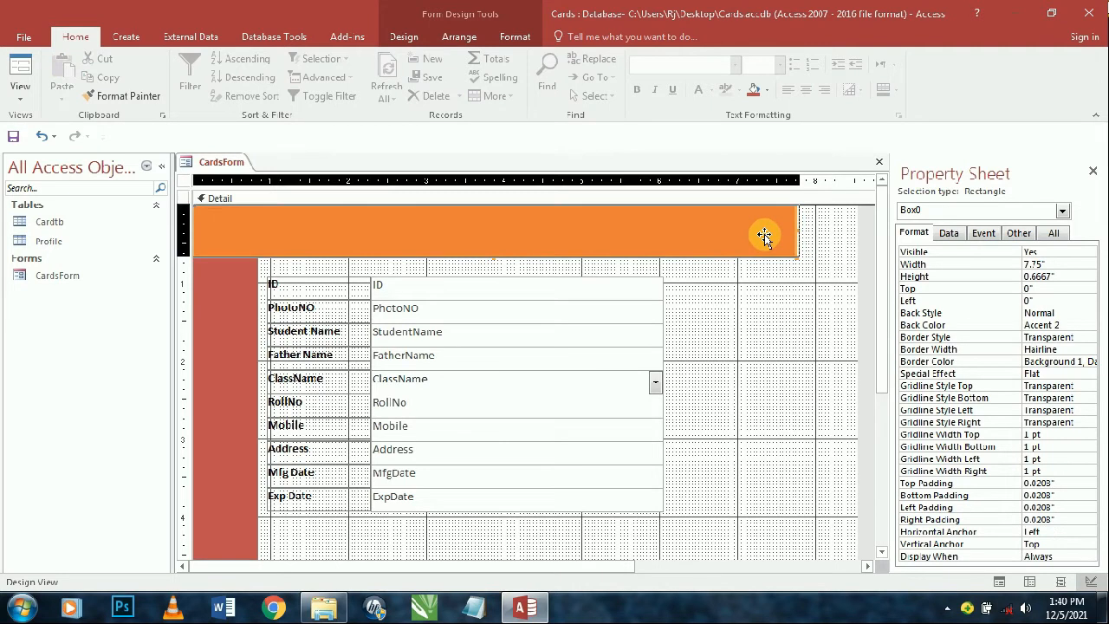
key(shift+Right)
key(shift+Right)
key(shift+Right)
key(shift+Right)
key(shift+Right)
key(shift+Right)
key(shift+Right)
key(shift+Right)
key(shift+Right)
key(shift+Right)
key(shift+Right)
key(shift+Right)
key(shift+Right)
key(shift+Right)
key(shift+Right)
key(shift+Right)
key(shift+Right)
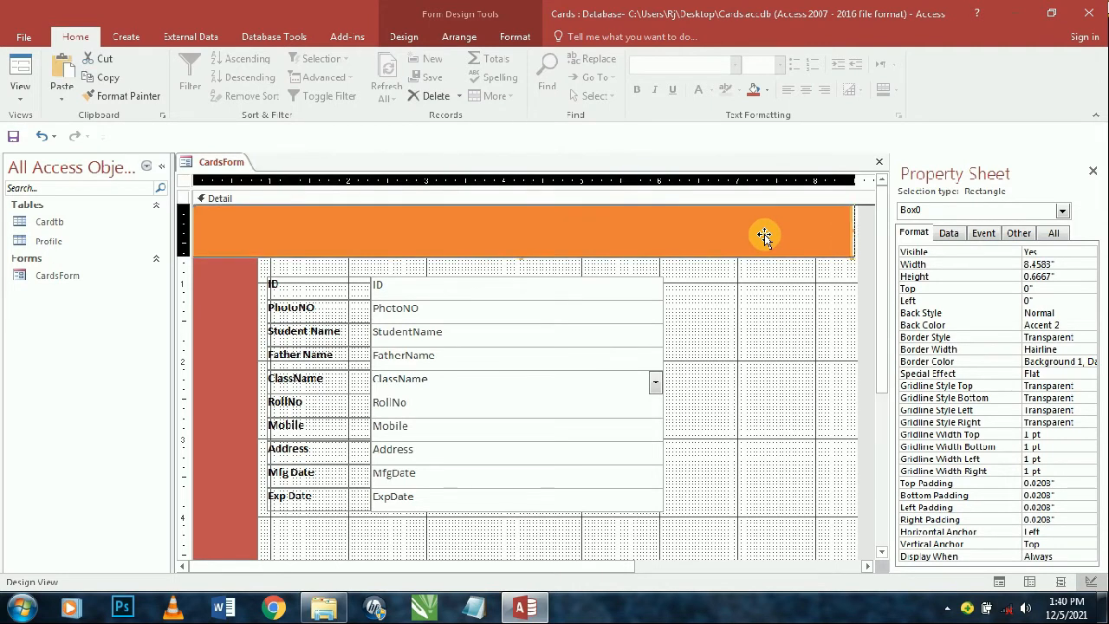
key(shift+Right)
key(shift+Right)
- Paste a copy of the orange band below the fields as Box1, widened to 8.5833 inches
key(ctrl+v)
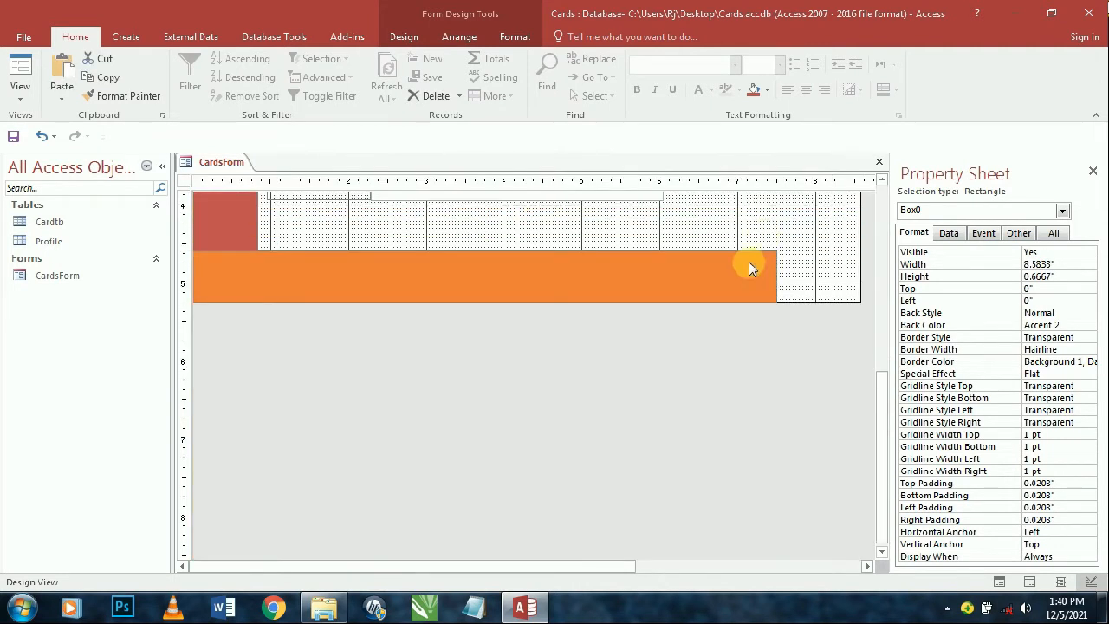
drag(775, 274, 861, 274)
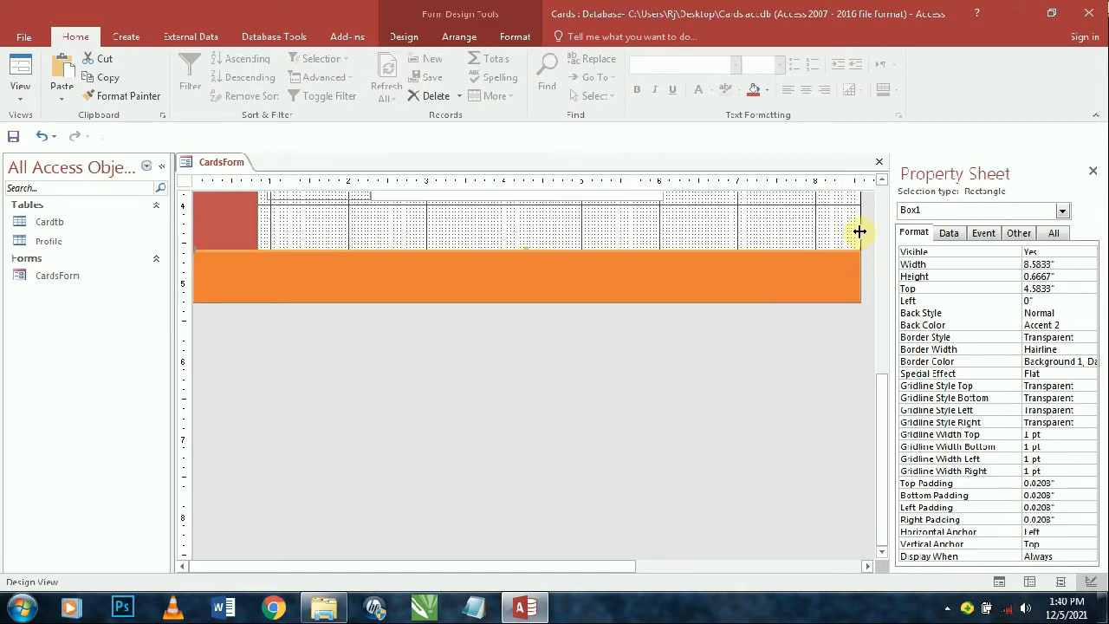
scroll(812, 277, up, 3)
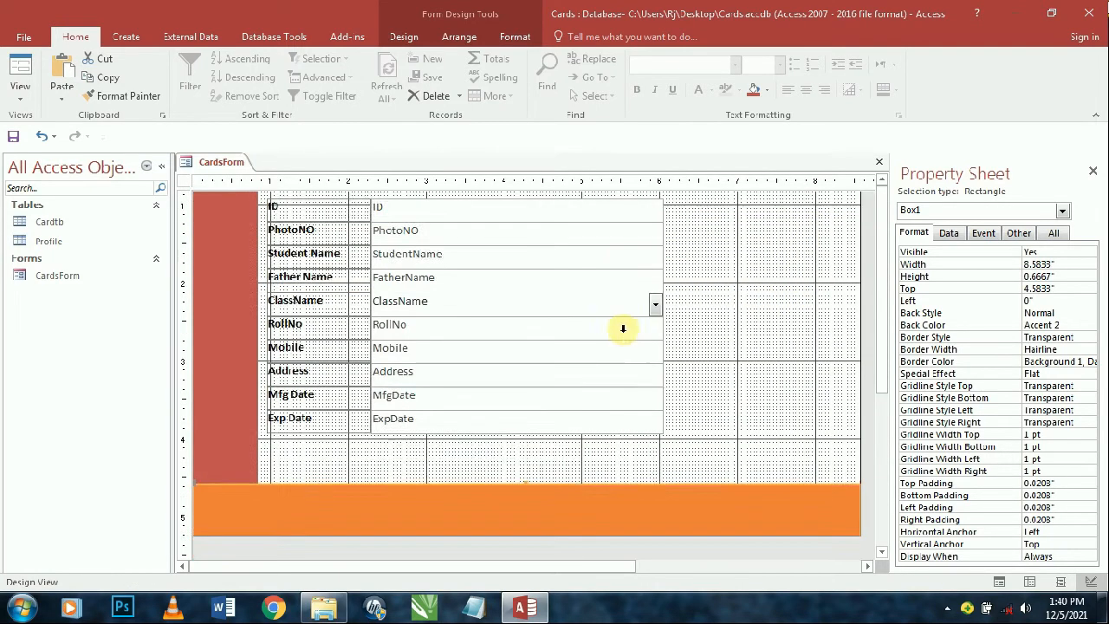
scroll(623, 329, down, 1)
scroll(600, 323, up, 1)
scroll(604, 339, up, 1)
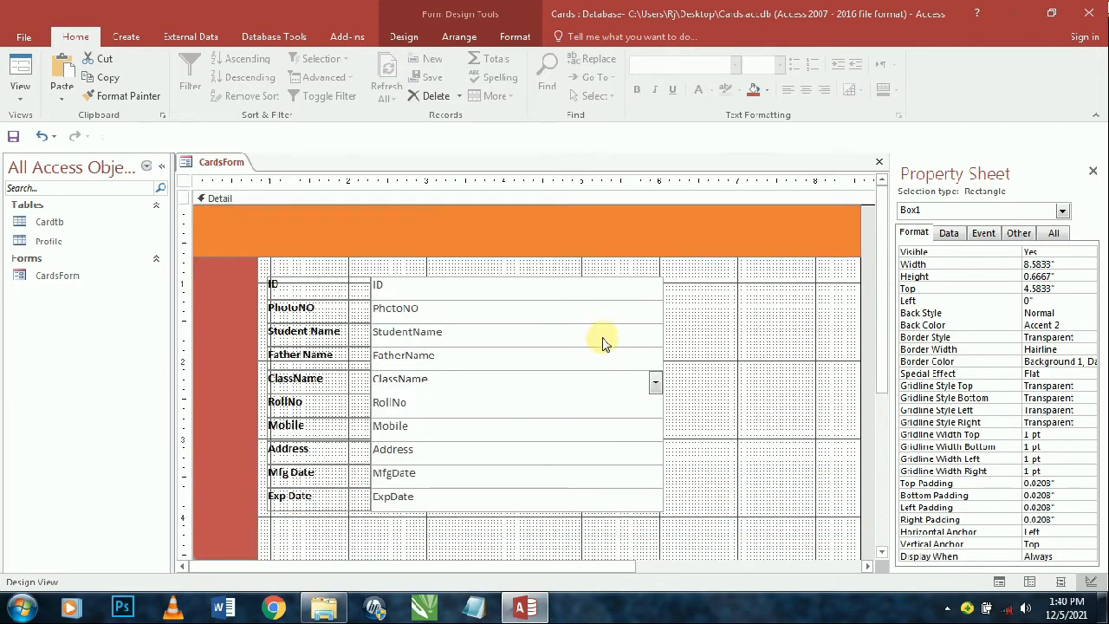
click(286, 284)
- Move the stacked field block down one step on the card
click(254, 273)
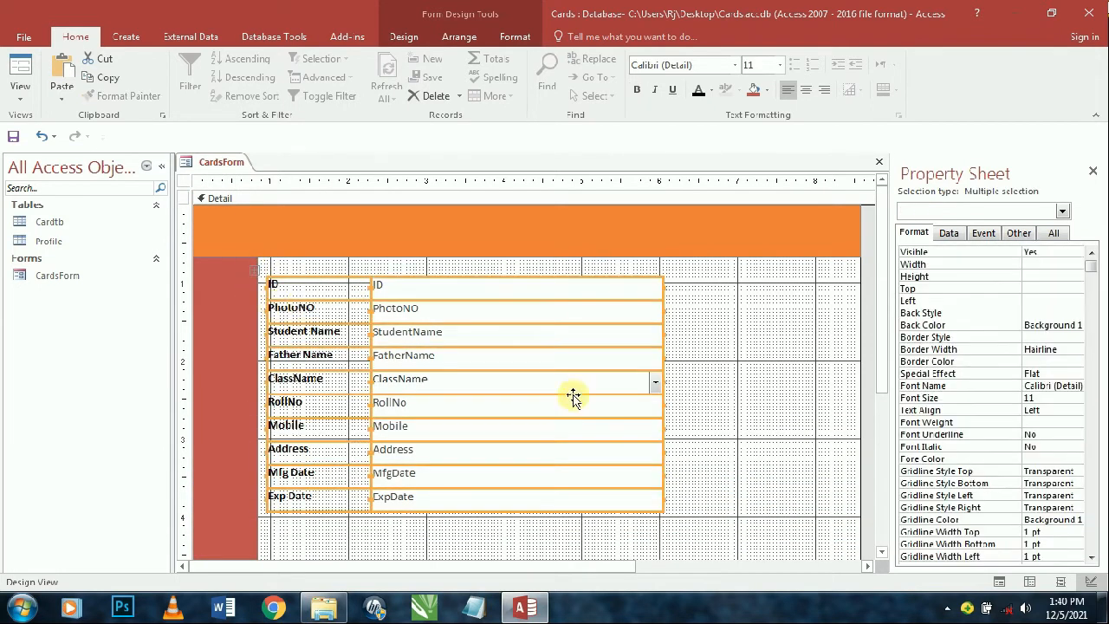
key(Down)
key(Down)
key(Down)
key(Down)
key(Down)
key(Down)
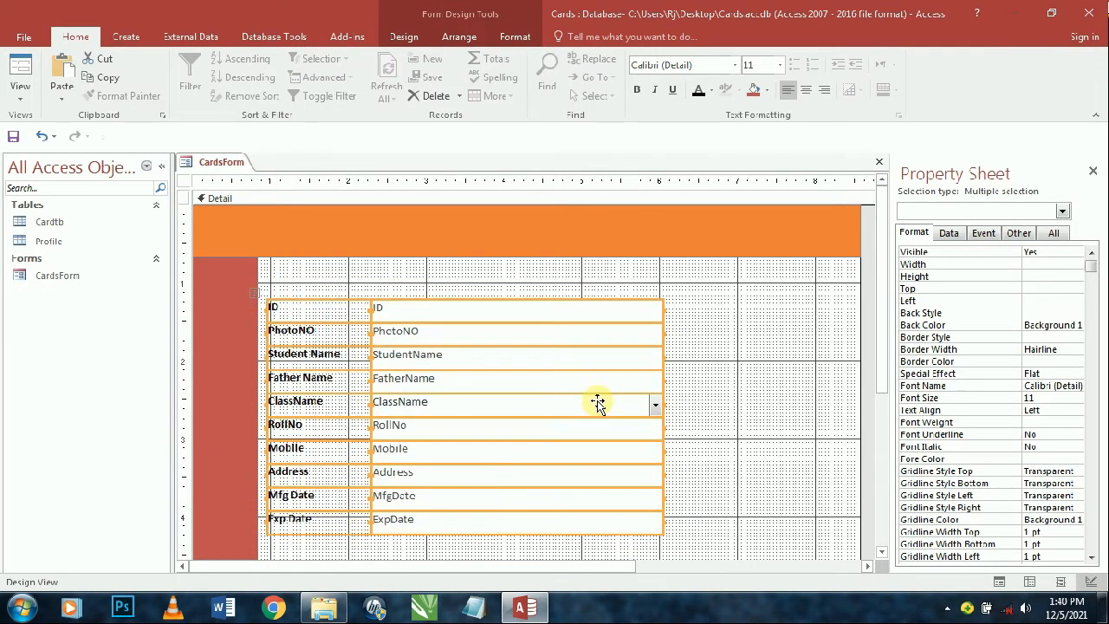
scroll(596, 404, down, 2)
click(720, 336)
scroll(572, 322, up, 2)
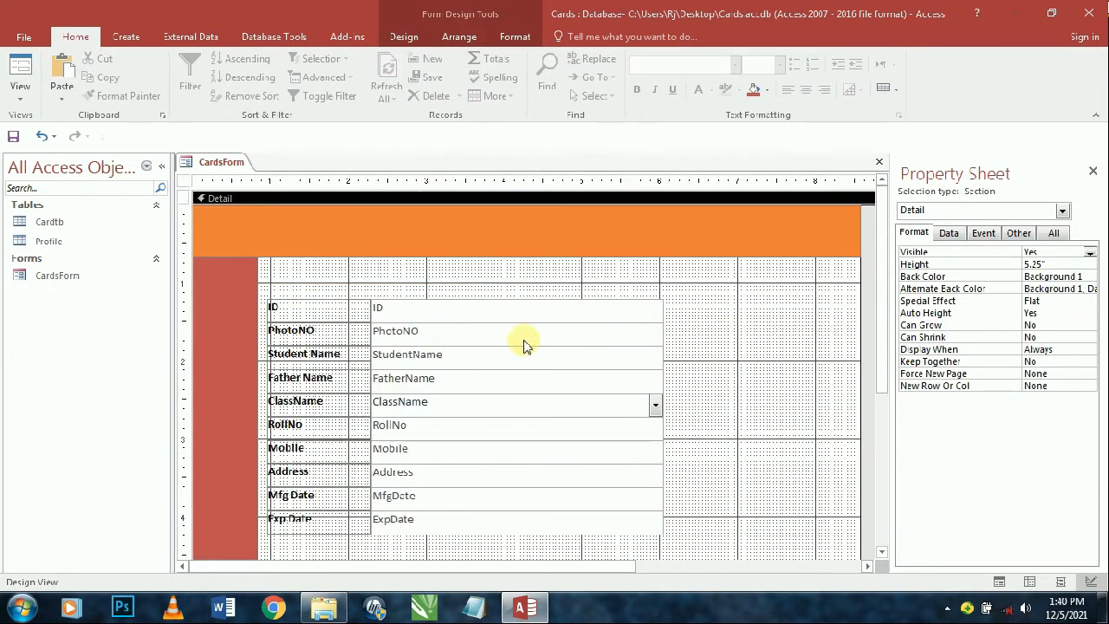
- Fine-tune the field block's position and bring up the Add Existing Fields list
click(281, 309)
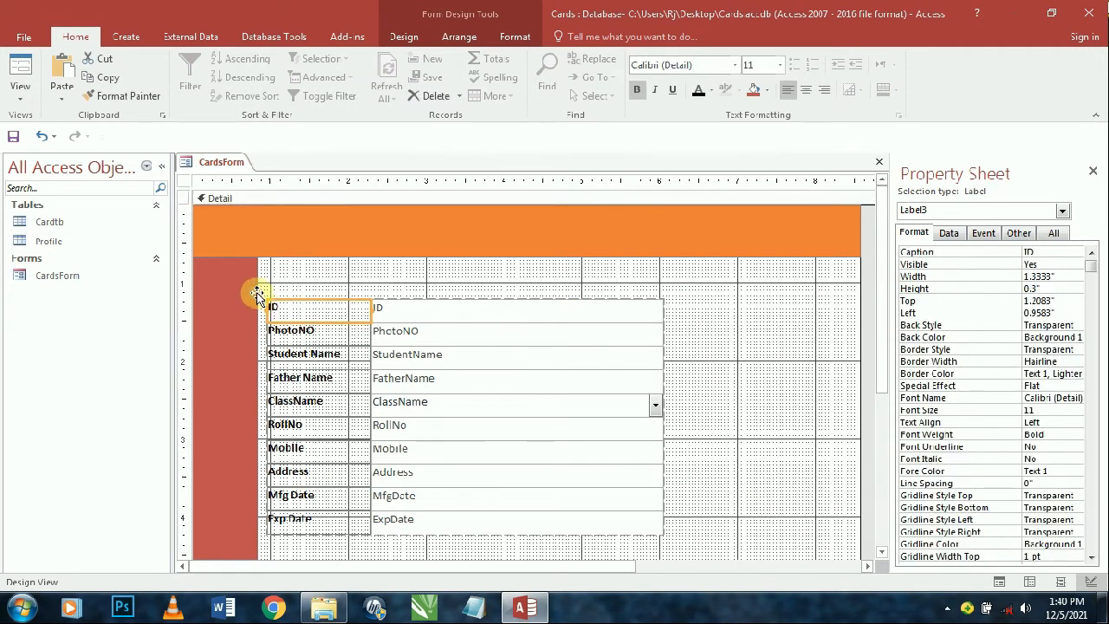
drag(258, 292, 271, 292)
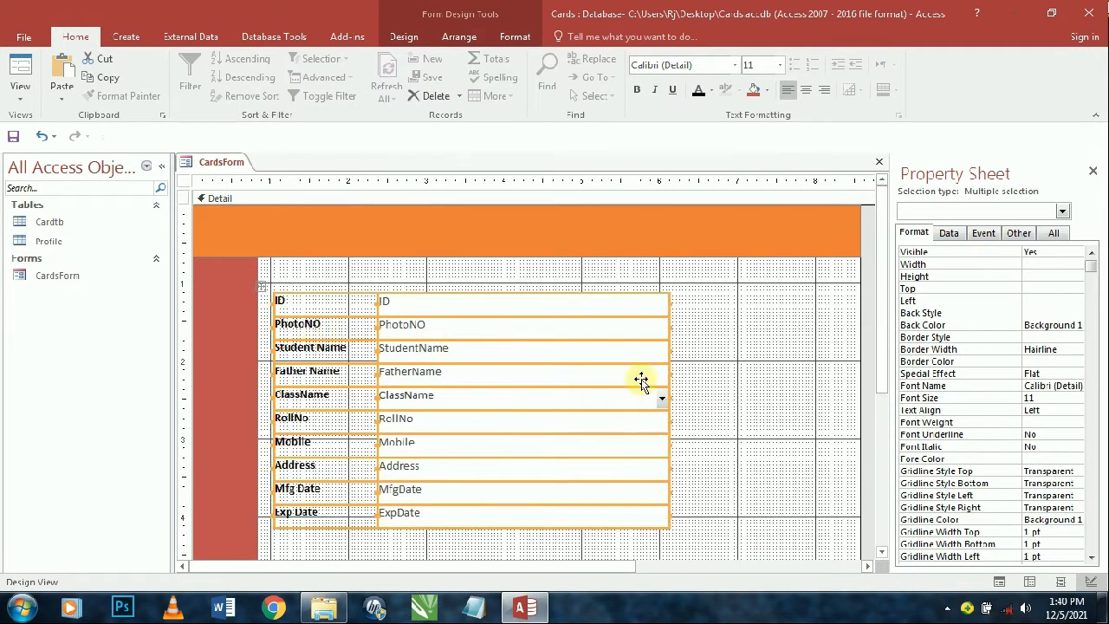
key(Up)
key(Down)
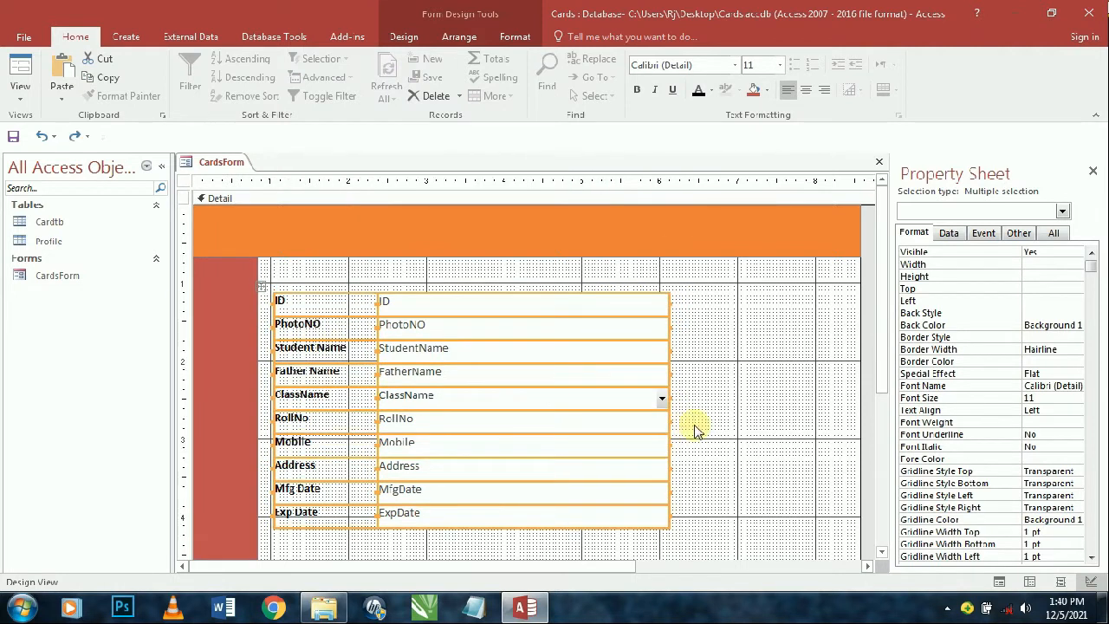
click(404, 36)
click(782, 96)
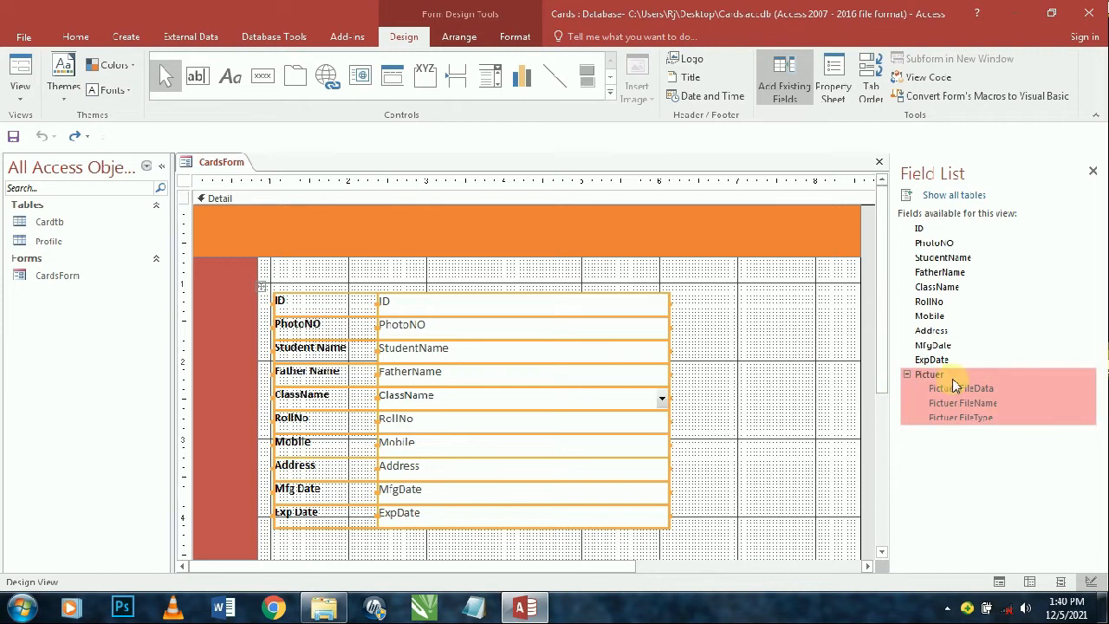
- Drag the Pictuer field from the Field List onto the form beside the stacked fields
drag(953, 384, 777, 322)
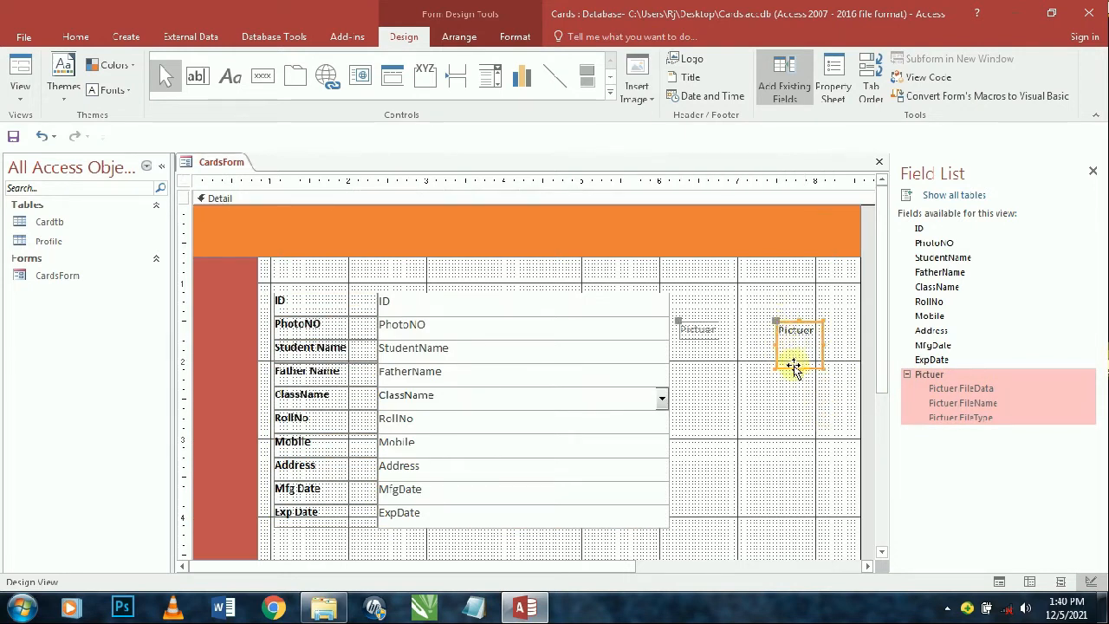
drag(774, 367, 765, 372)
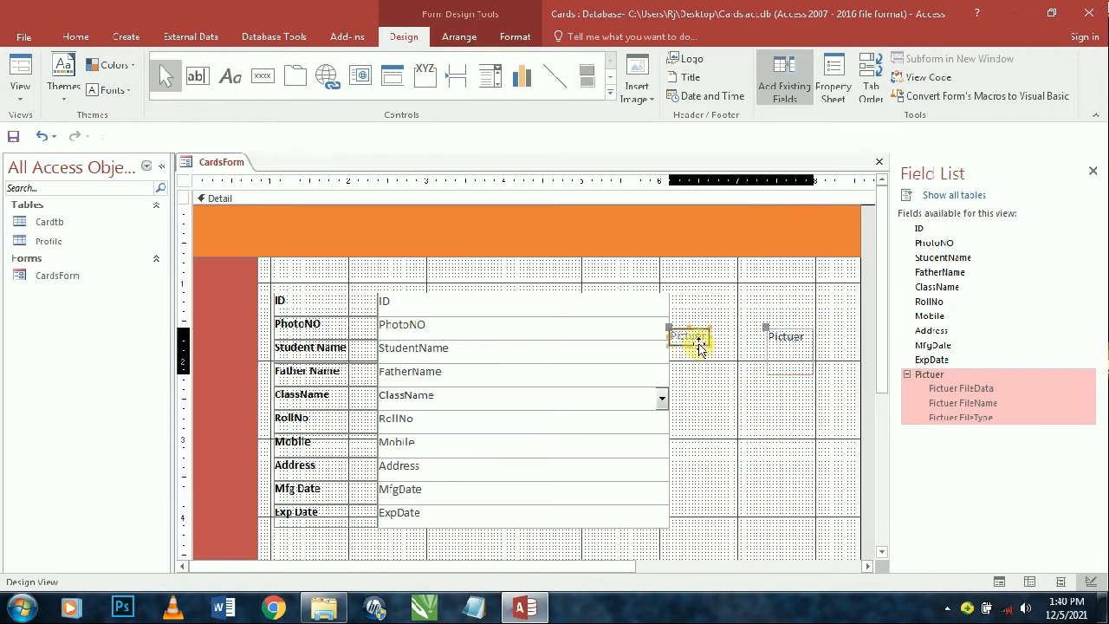
click(702, 349)
click(790, 359)
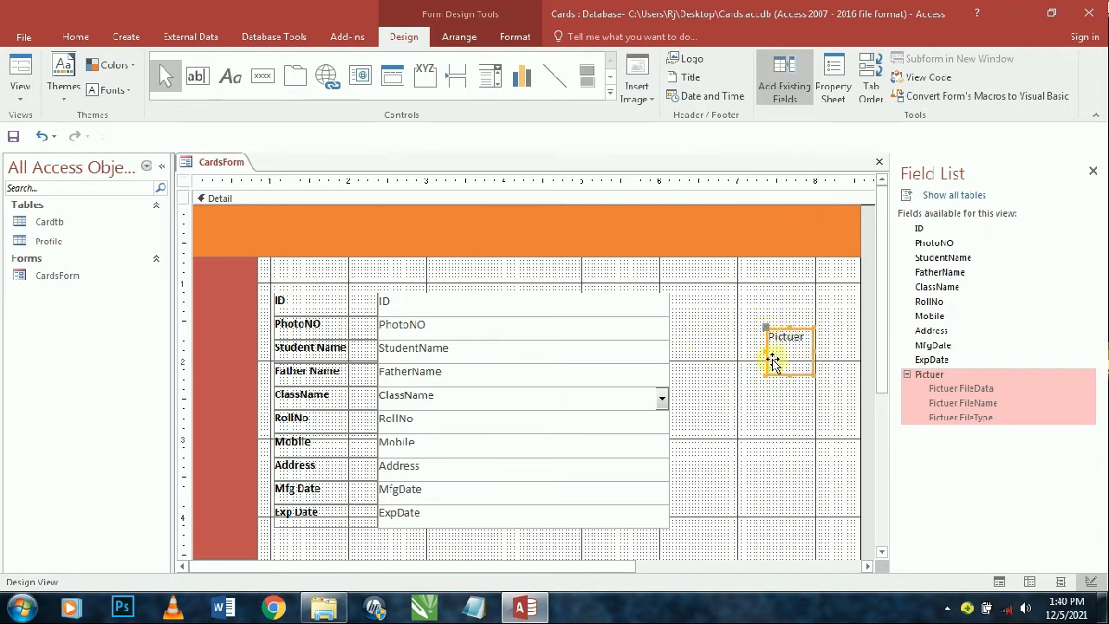
- Resize the Pictuer attachment control into a tall photo box
drag(767, 351, 681, 355)
drag(745, 328, 745, 289)
drag(748, 373, 751, 455)
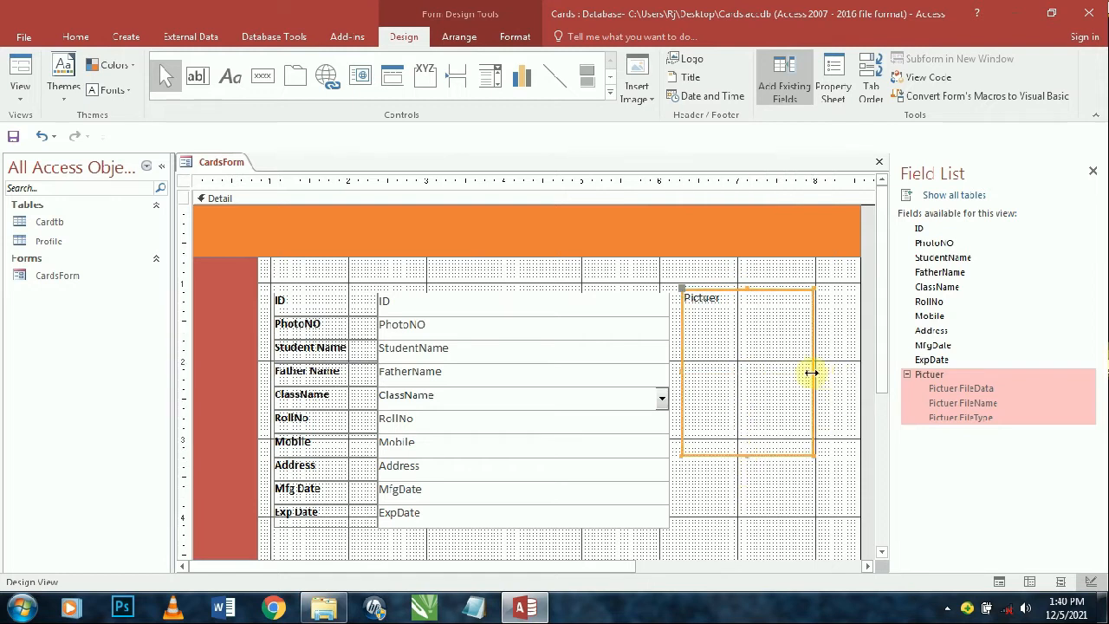
drag(812, 372, 849, 381)
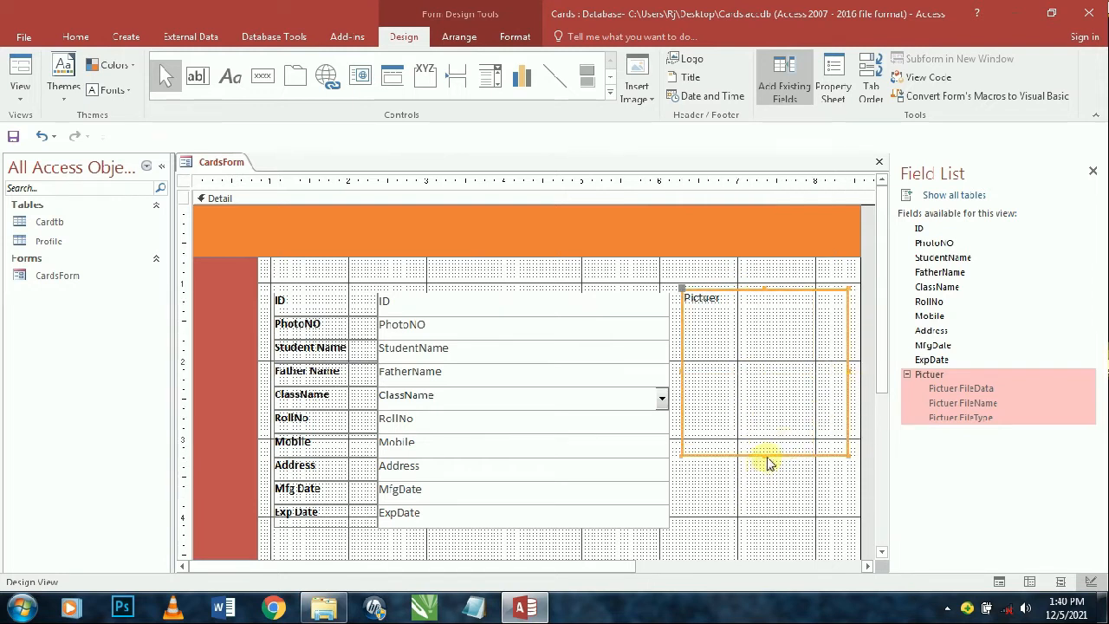
click(767, 463)
click(769, 458)
drag(767, 455, 765, 501)
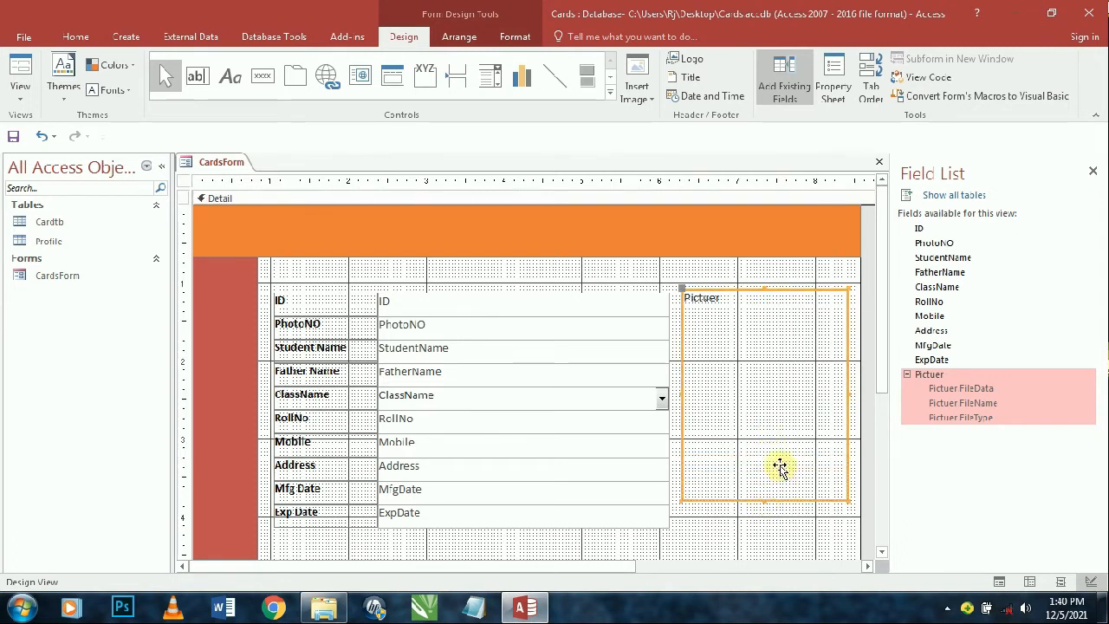
drag(742, 396, 741, 400)
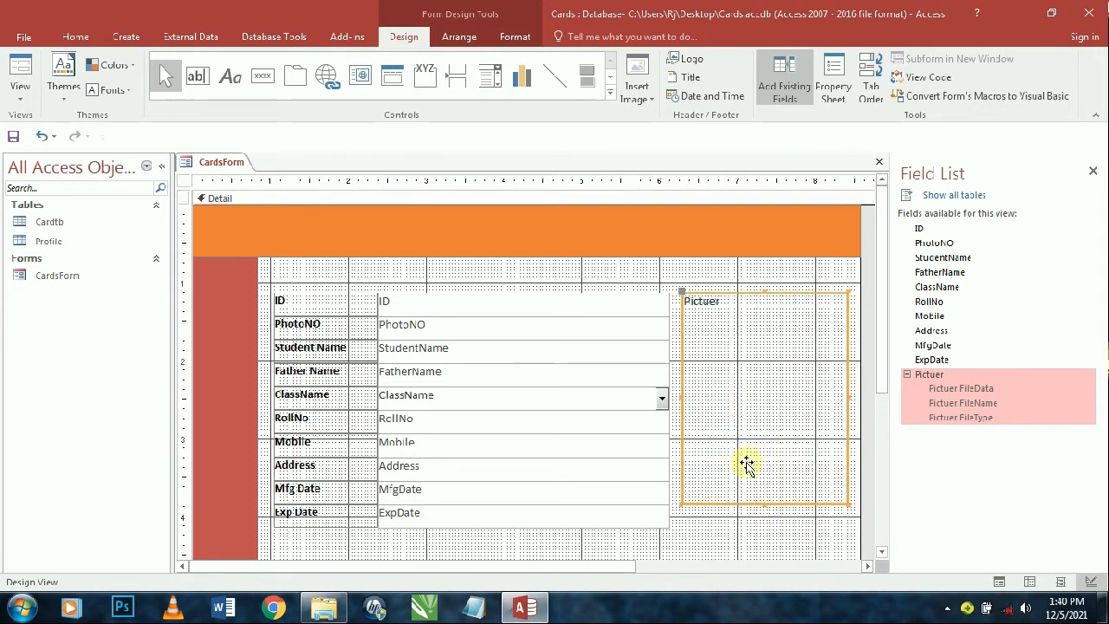
drag(764, 502, 762, 495)
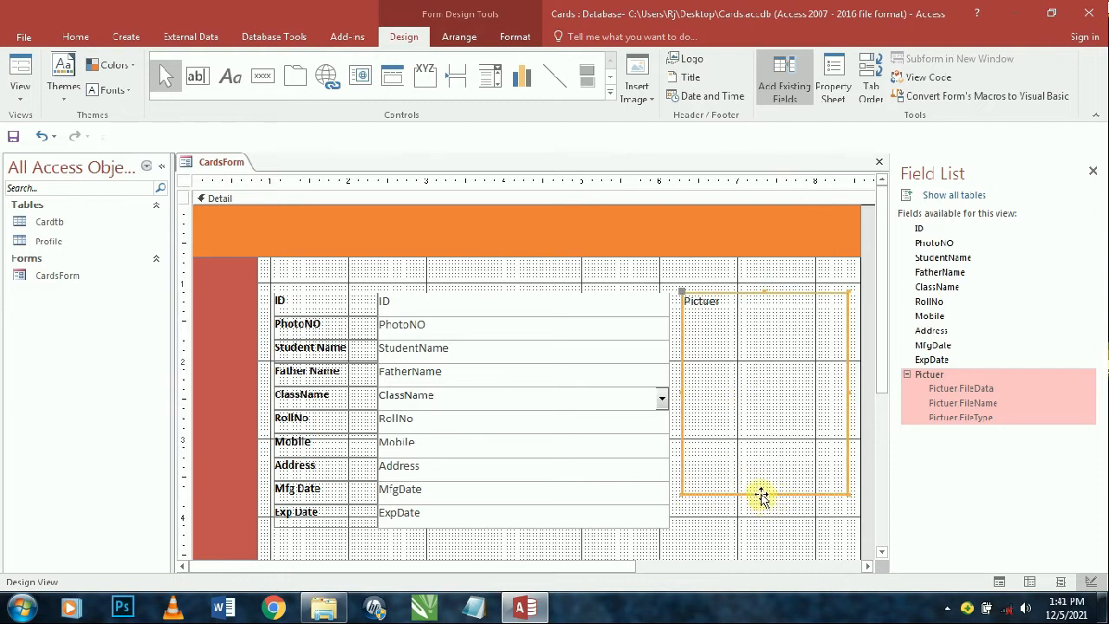
click(766, 553)
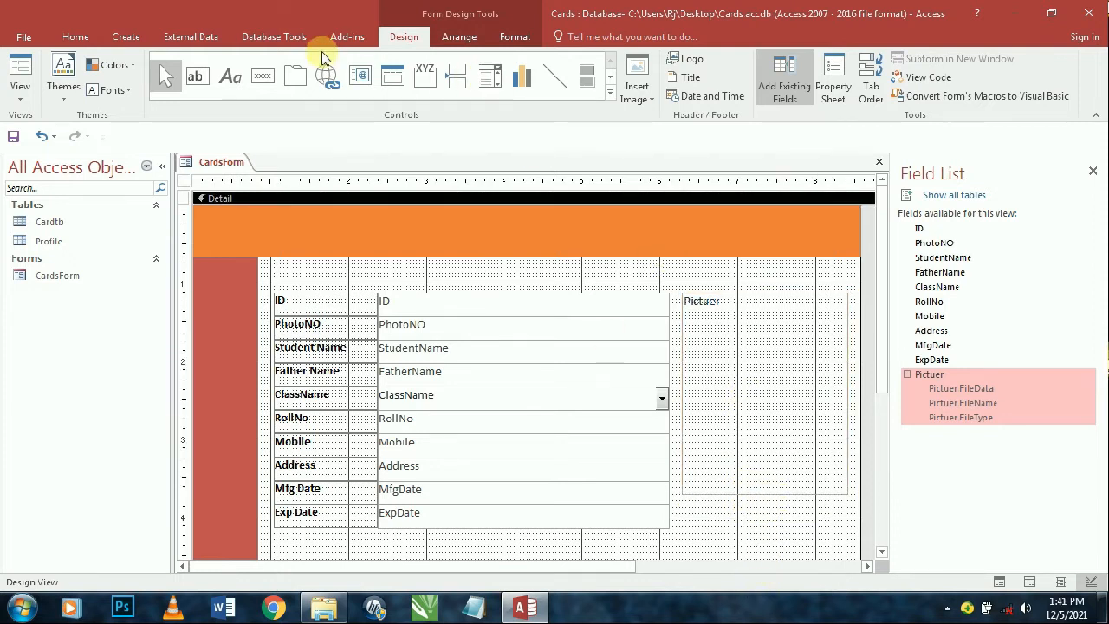
- Draw a command button below the Pictuer box, skip the wizard, and caption it 'Upload Pictuer'
click(262, 76)
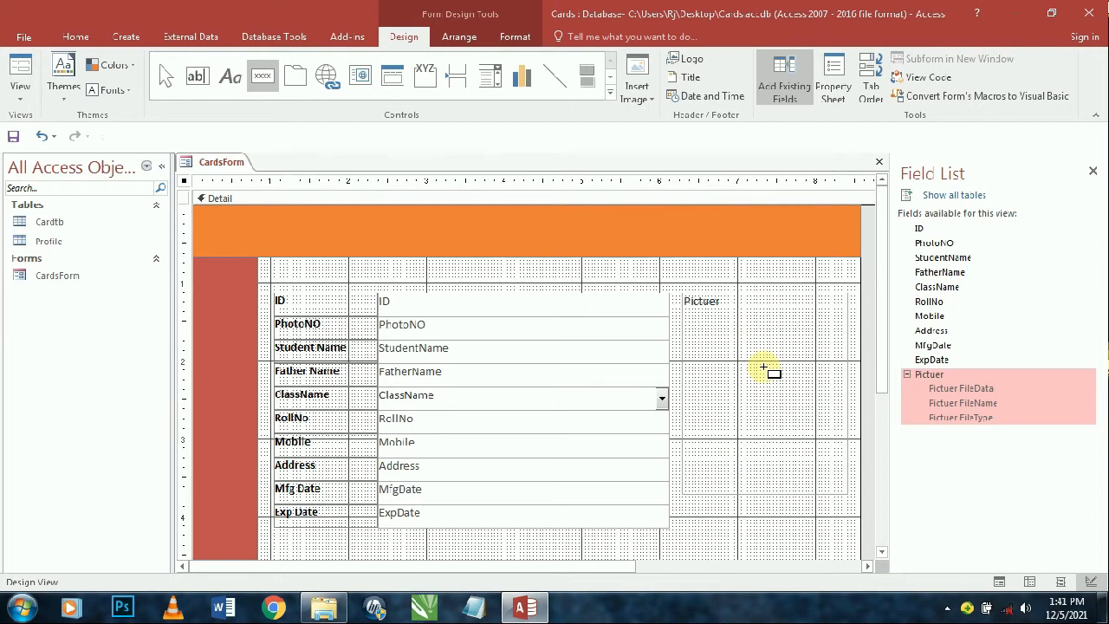
scroll(772, 371, down, 2)
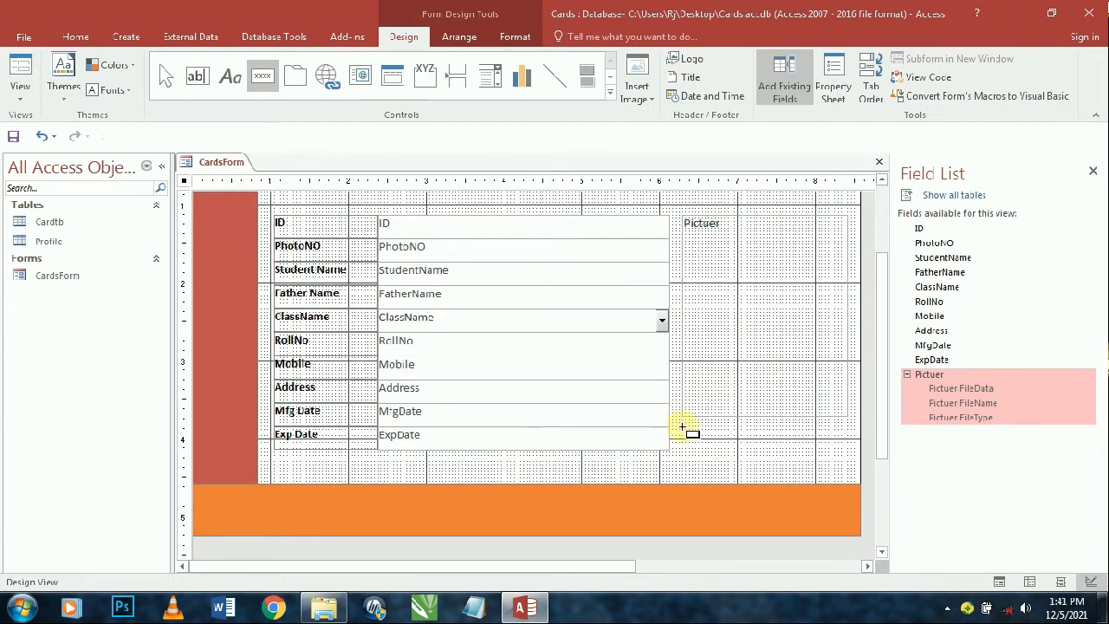
drag(685, 429, 842, 450)
click(496, 345)
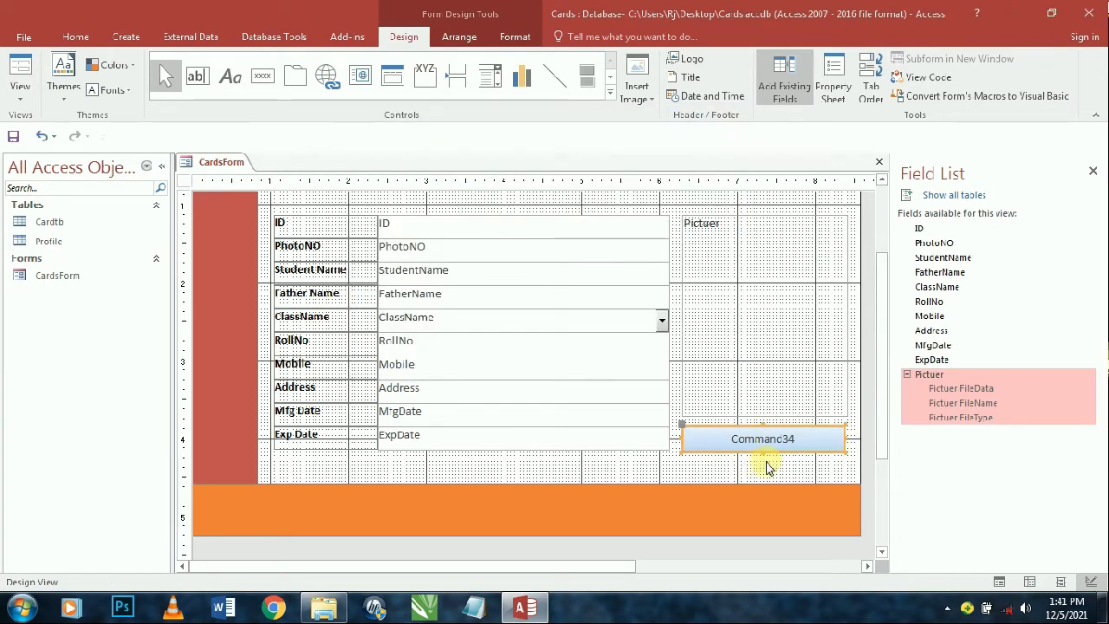
click(786, 439)
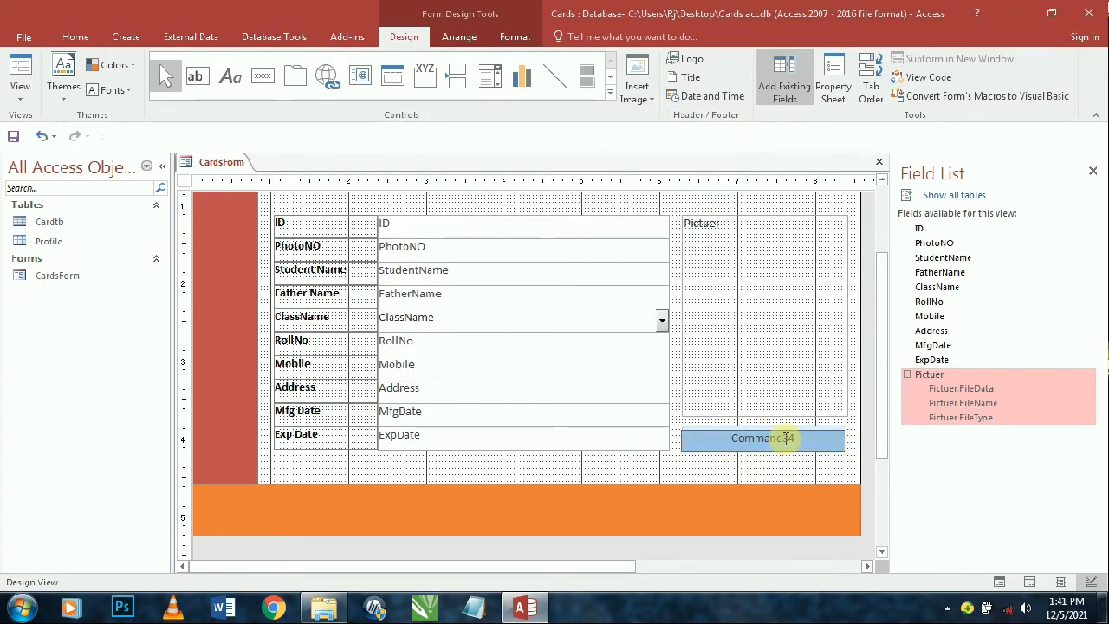
double_click(785, 439)
text(Up)
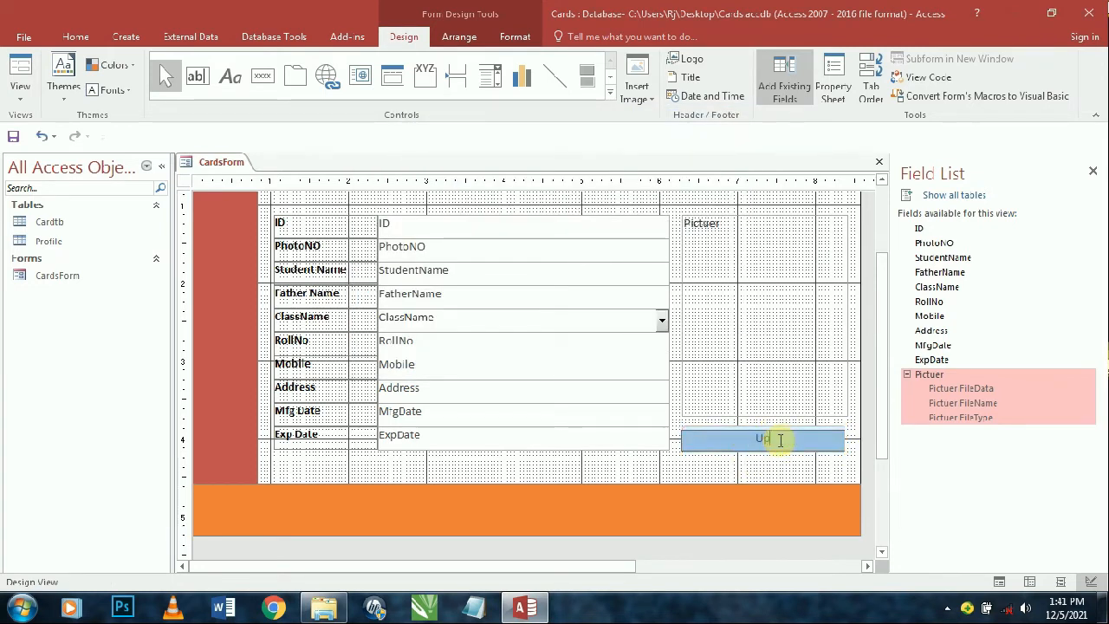
text(load Picturer)
key(Return)
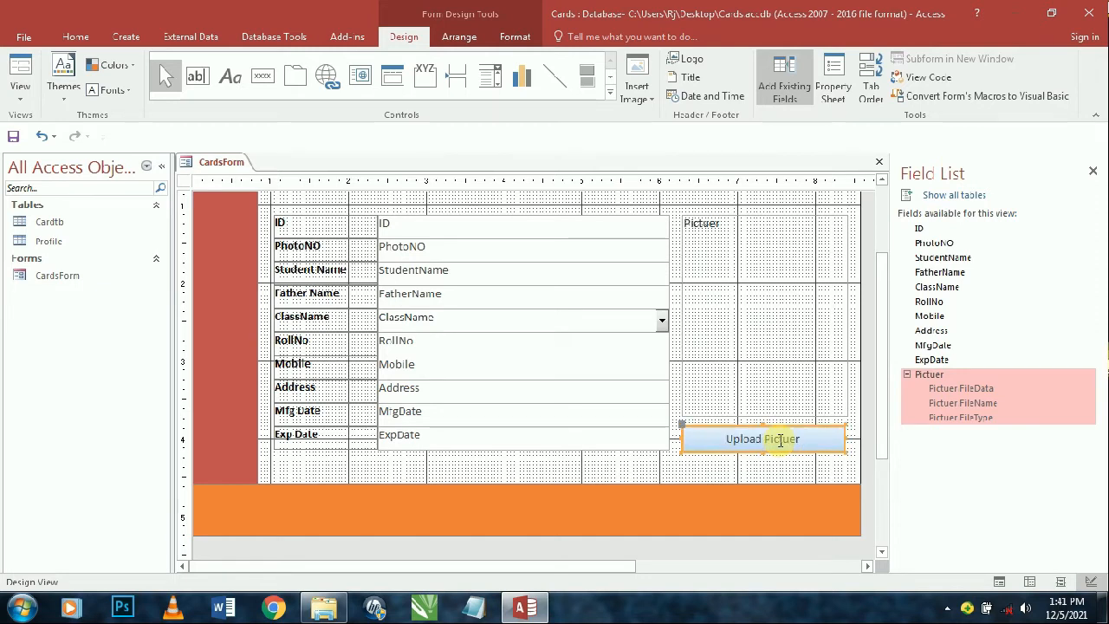
click(831, 91)
- Try Code Builder for On Click, close VBA, and clear the [Event Procedure] value
click(983, 232)
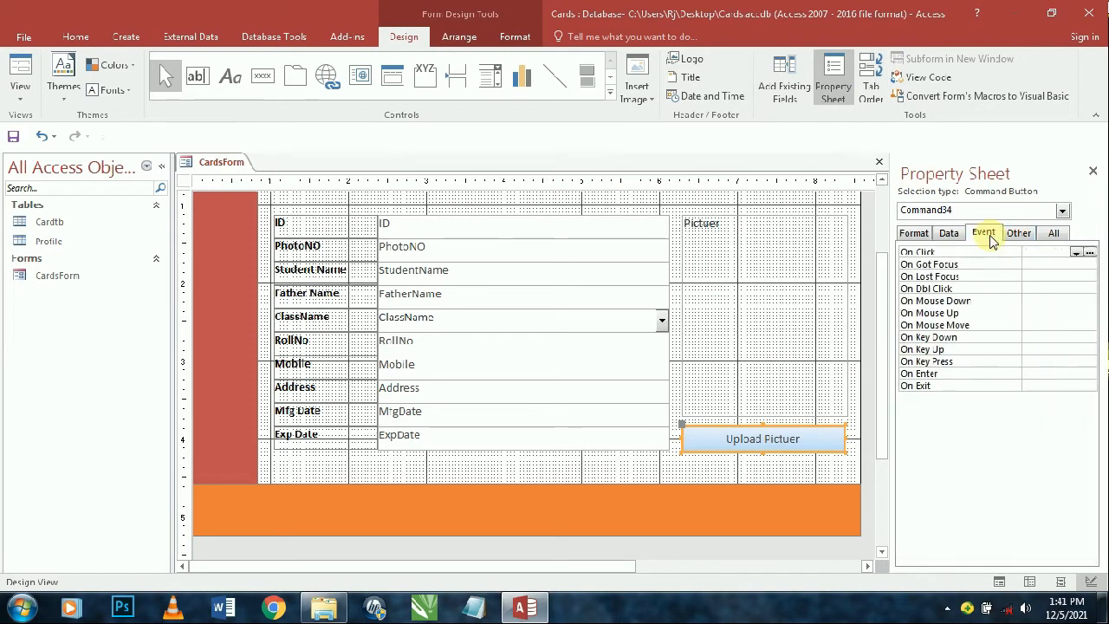
click(1090, 252)
click(542, 177)
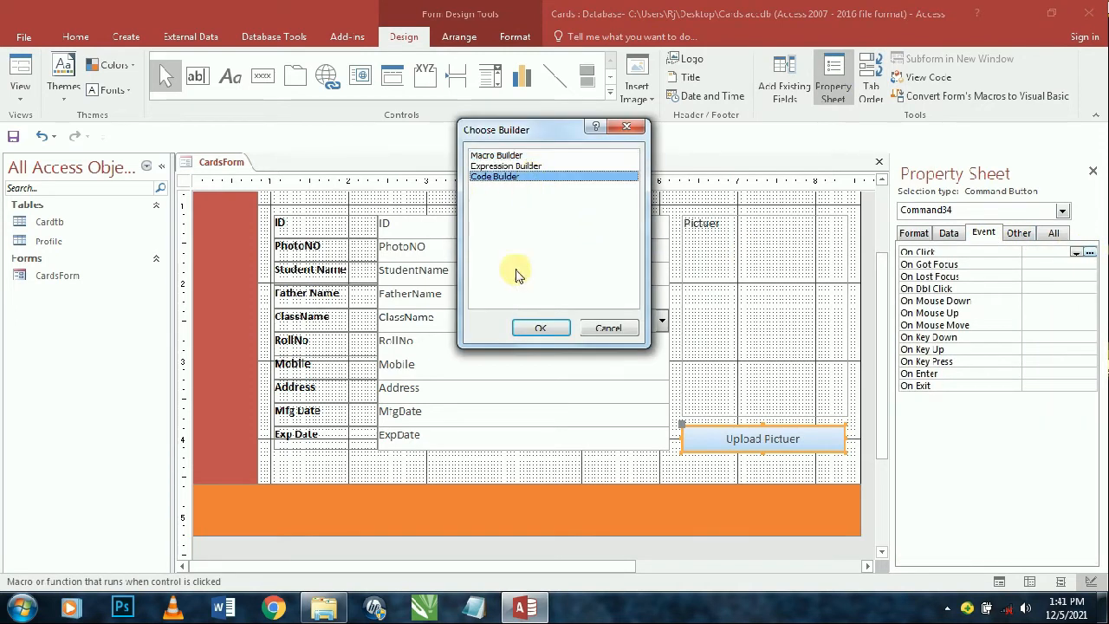
click(533, 325)
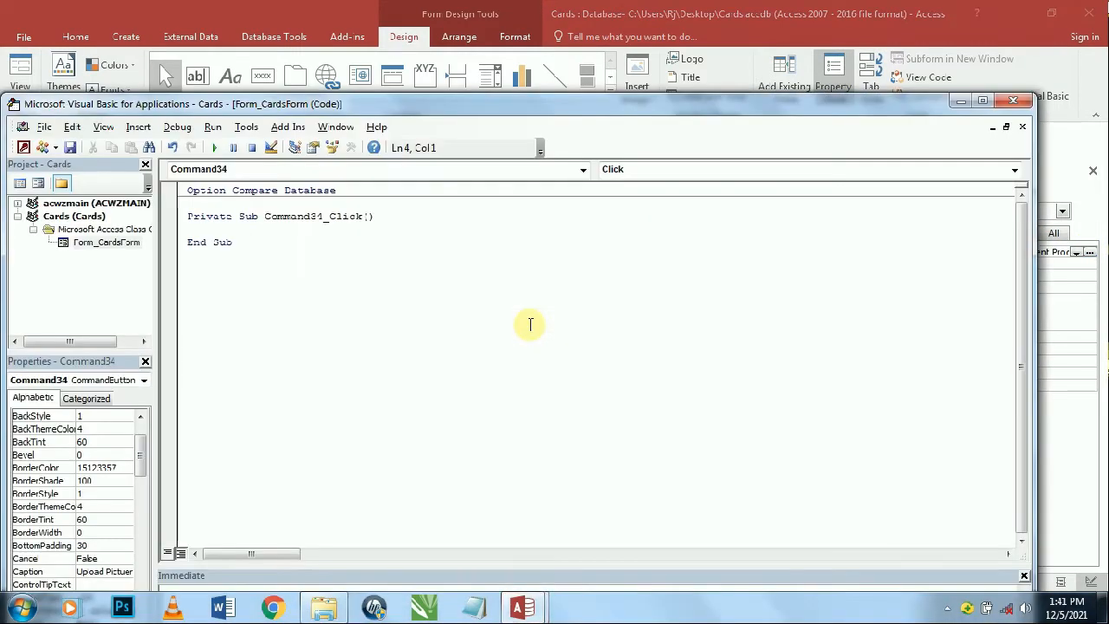
click(1013, 99)
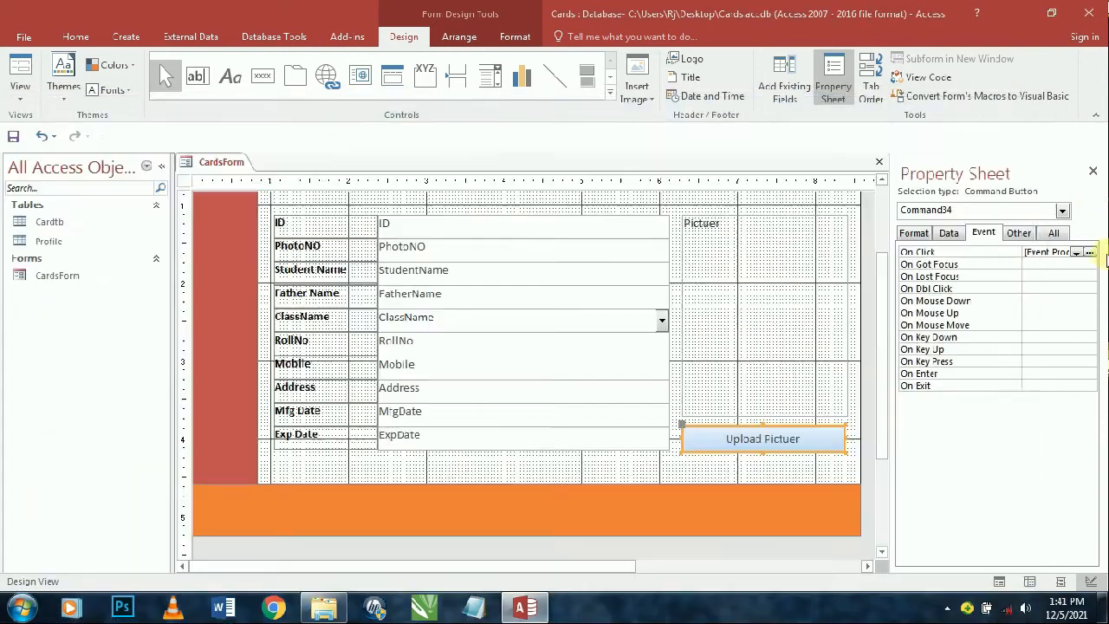
click(1050, 252)
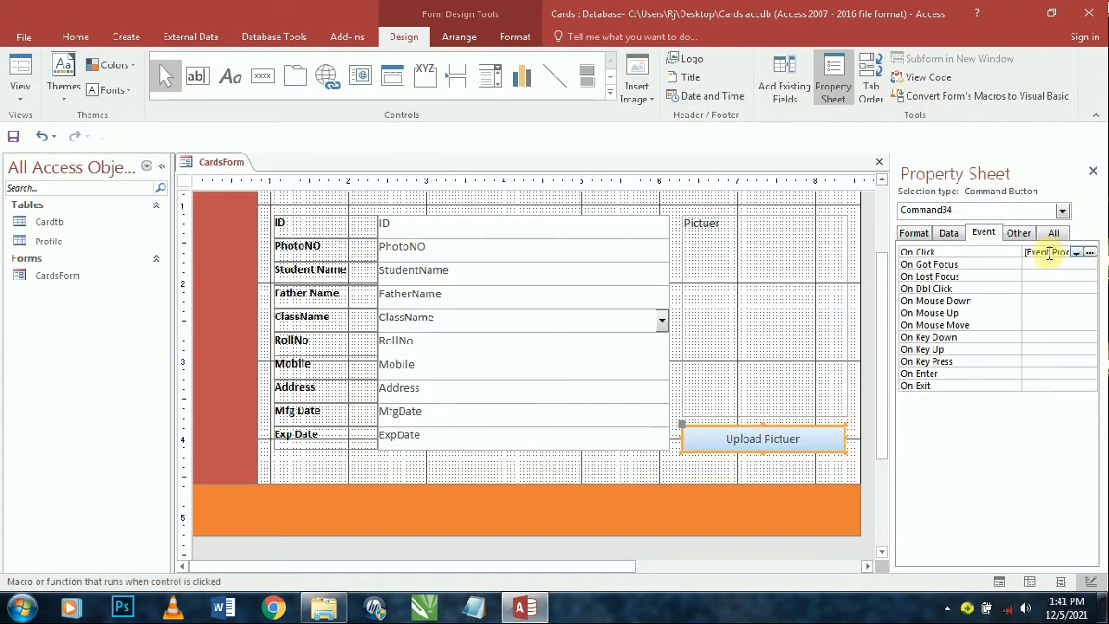
drag(1035, 251, 1101, 261)
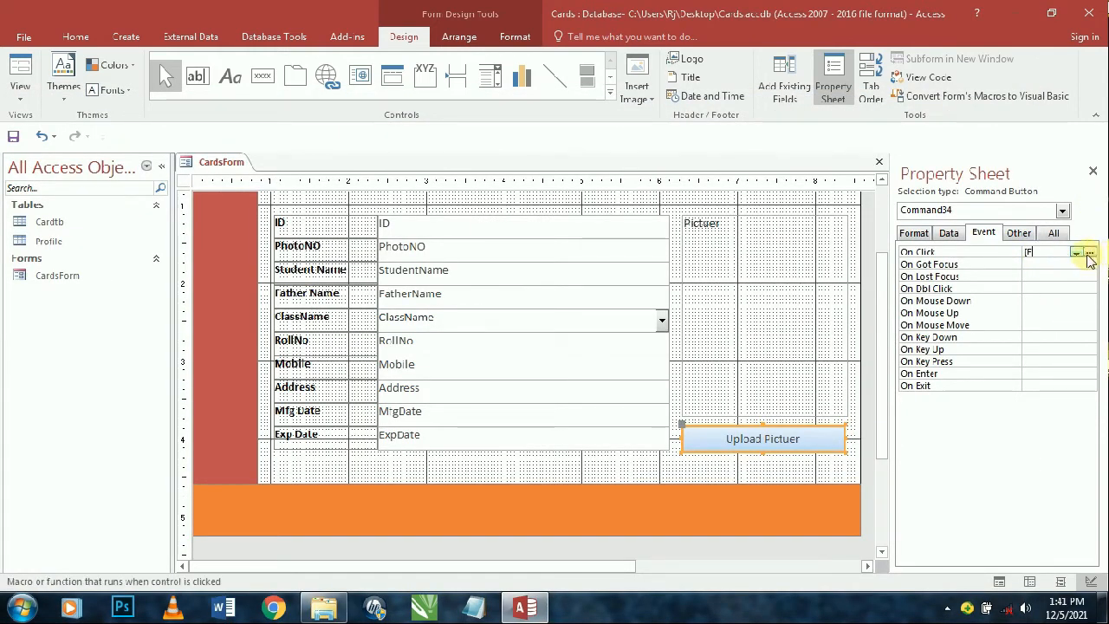
key(BackSpace)
- Choose Macro Builder for the On Click event to open an empty embedded macro
click(1091, 253)
click(495, 178)
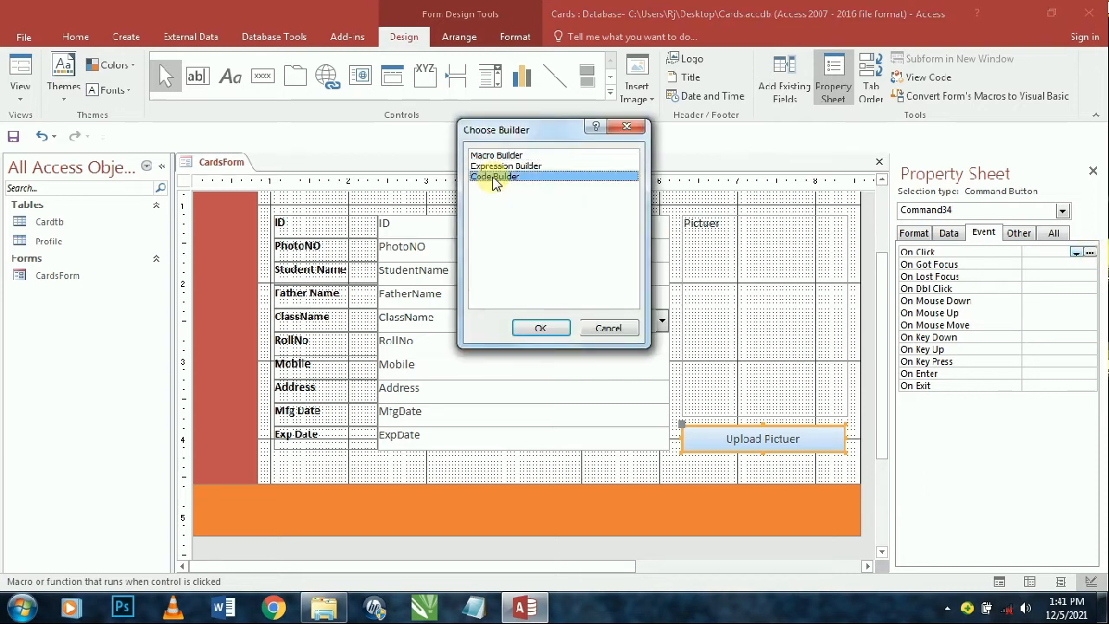
click(497, 156)
click(540, 328)
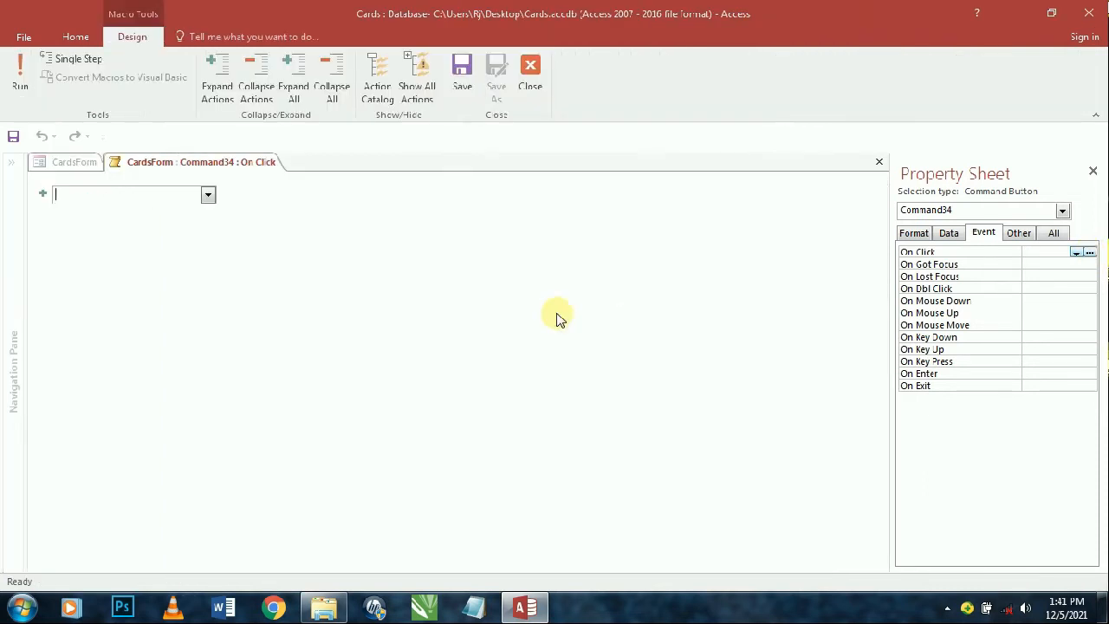
- Add a GoToControl macro action with Control Name Pictuer
text(GoToControl)
key(Return)
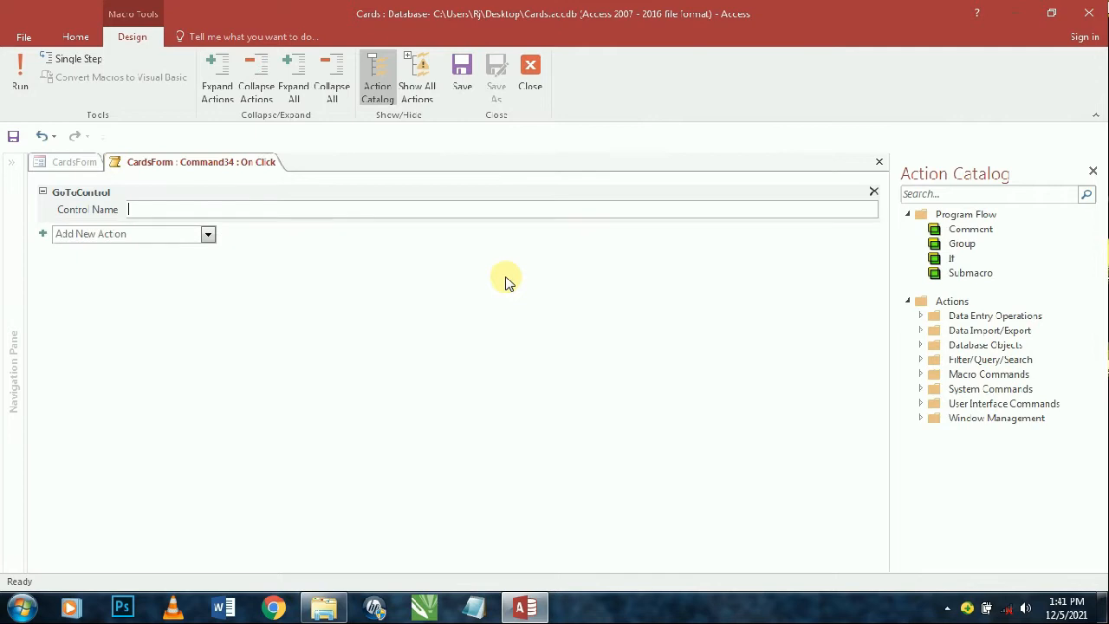
click(422, 72)
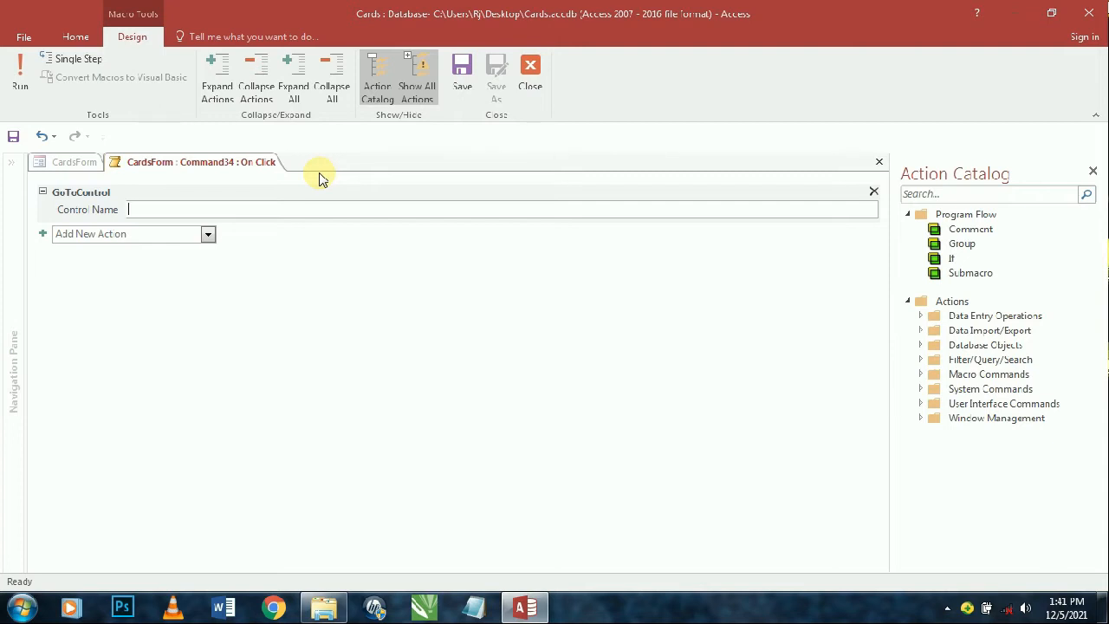
text(l)
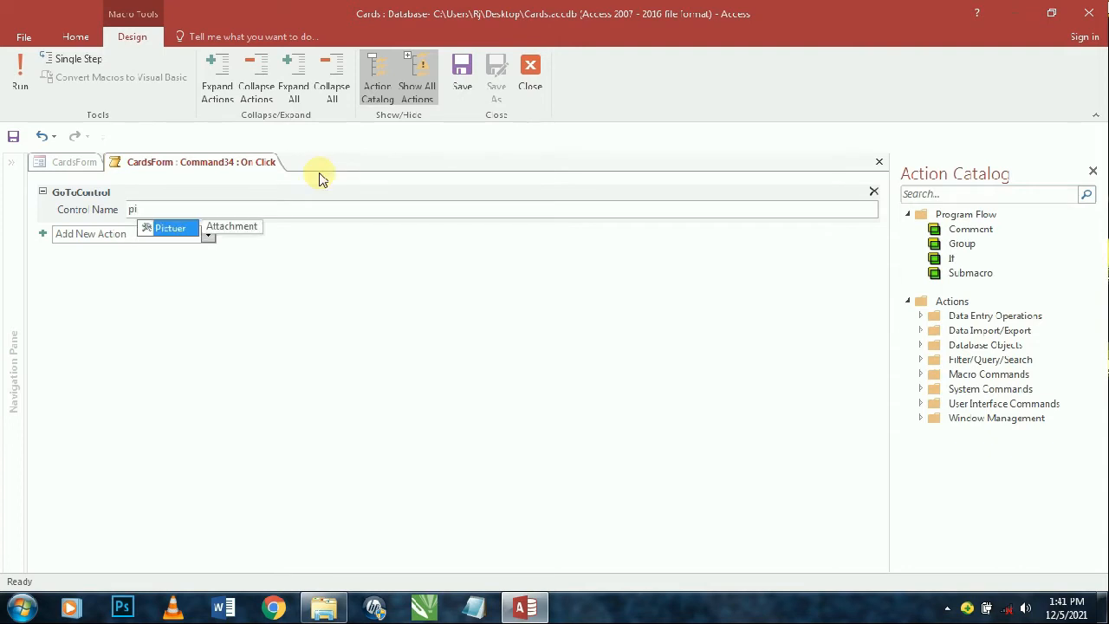
click(172, 228)
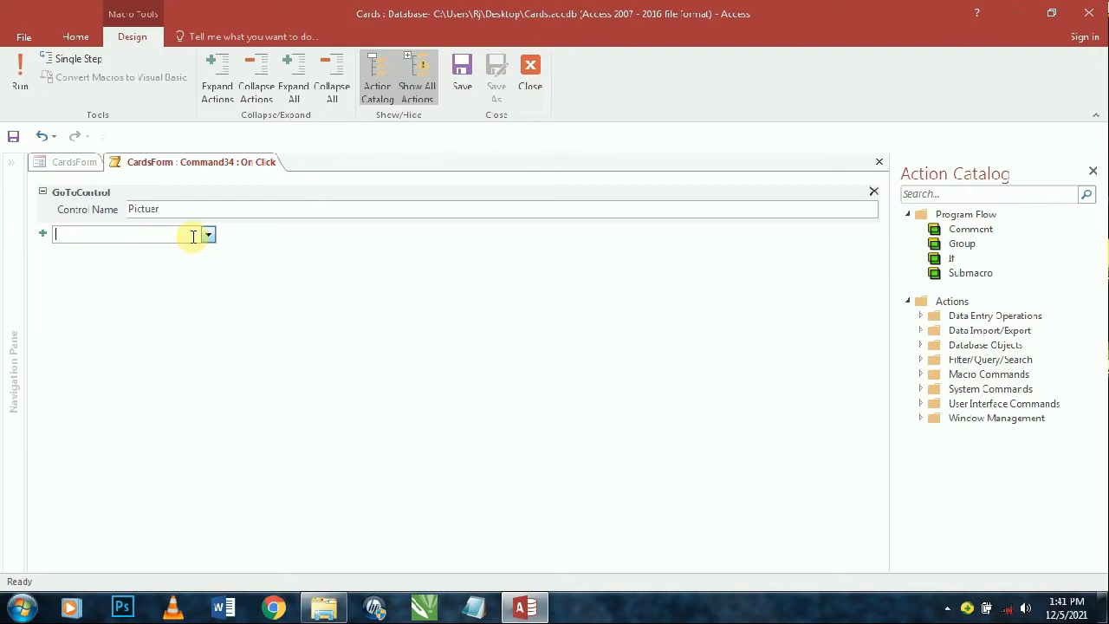
- Add RunMenuCommand with Command ManageAttachments, then save and close the macro
text(Ru)
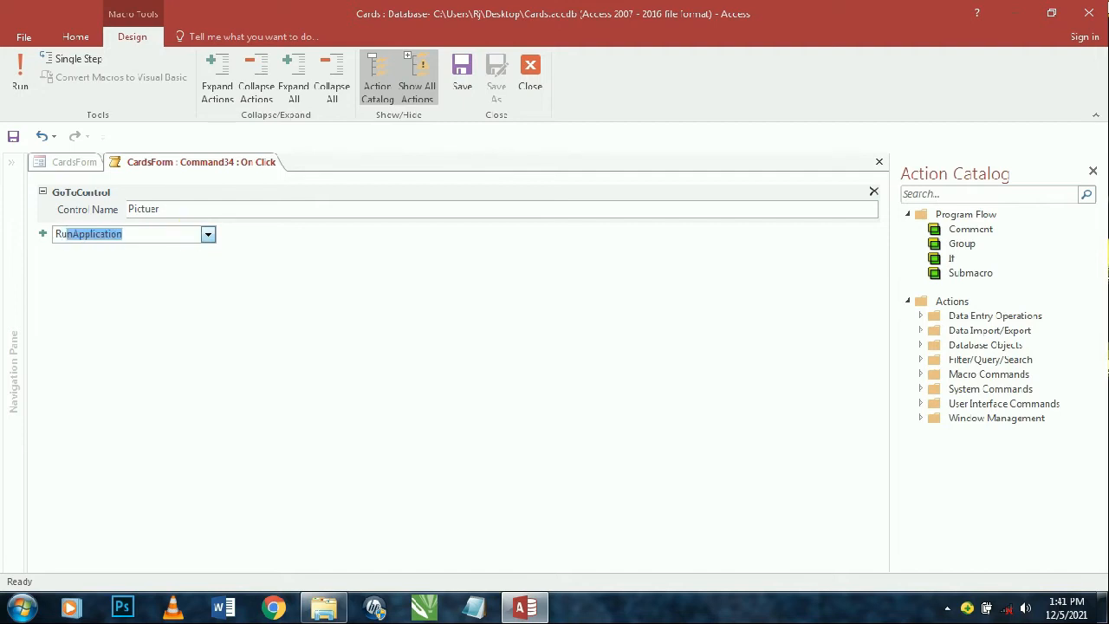
text(nMe)
key(Return)
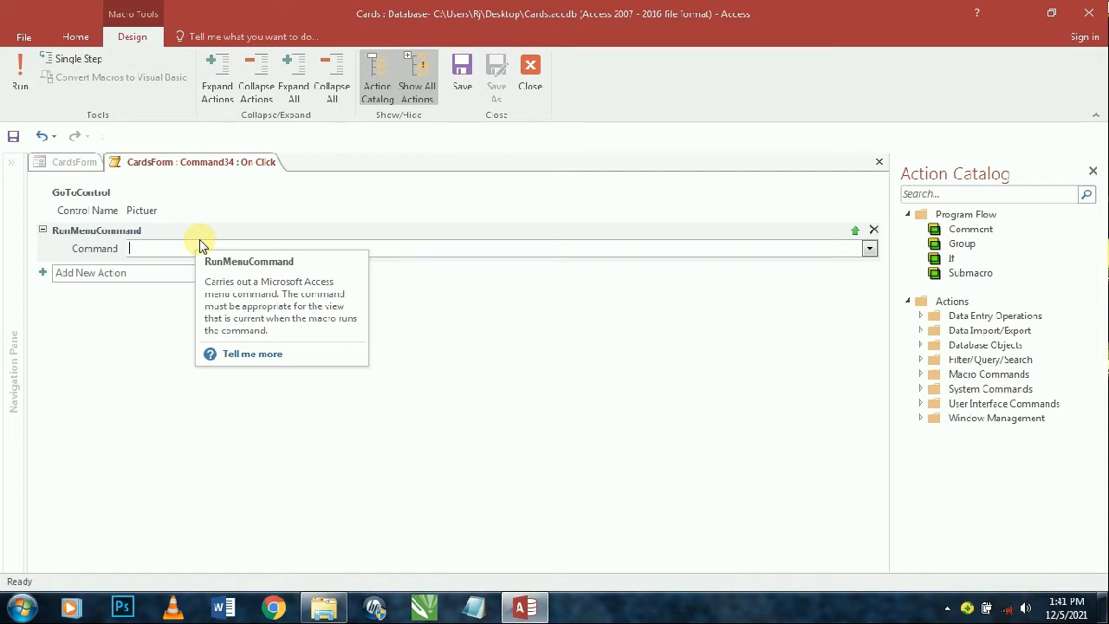
text(Ma)
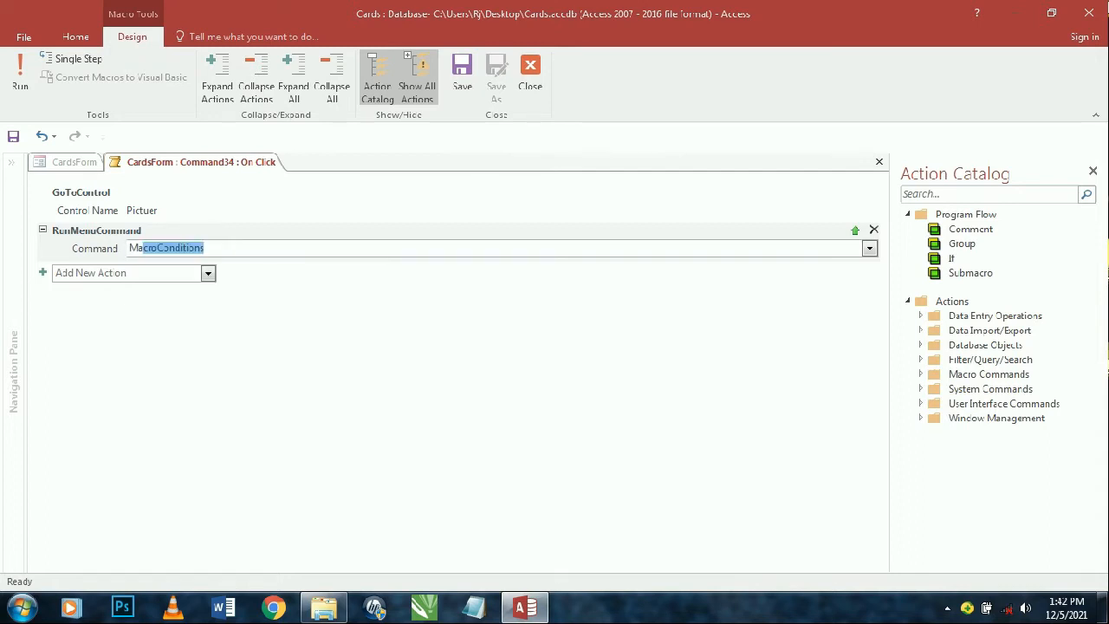
text(ge)
text(ng)
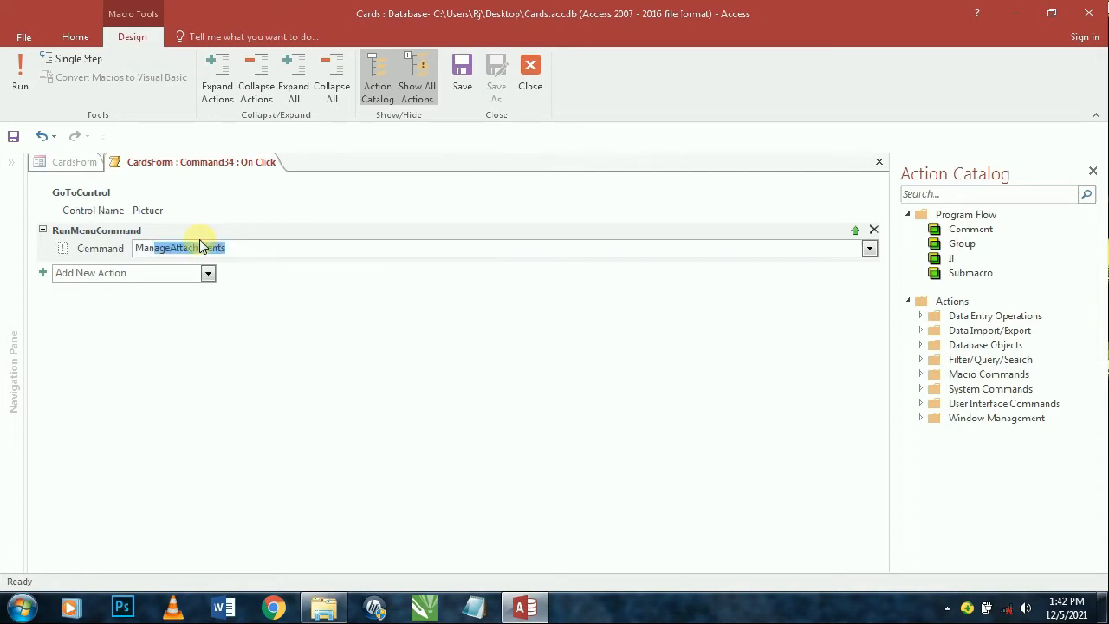
key(BackSpace)
key(BackSpace)
text(aa)
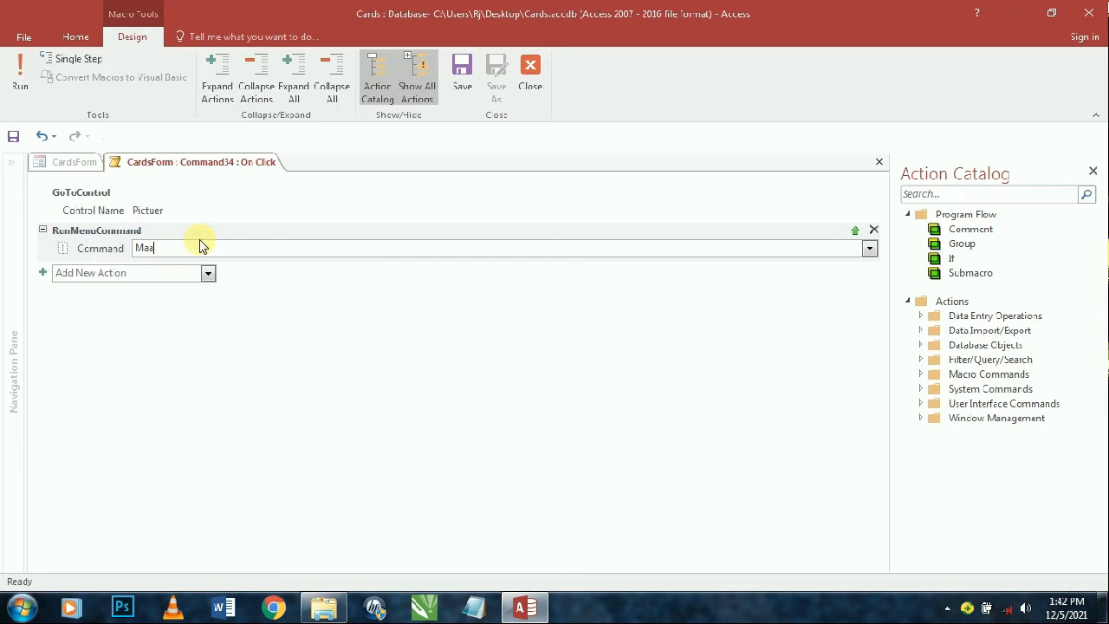
key(BackSpace)
text(nageAttachments)
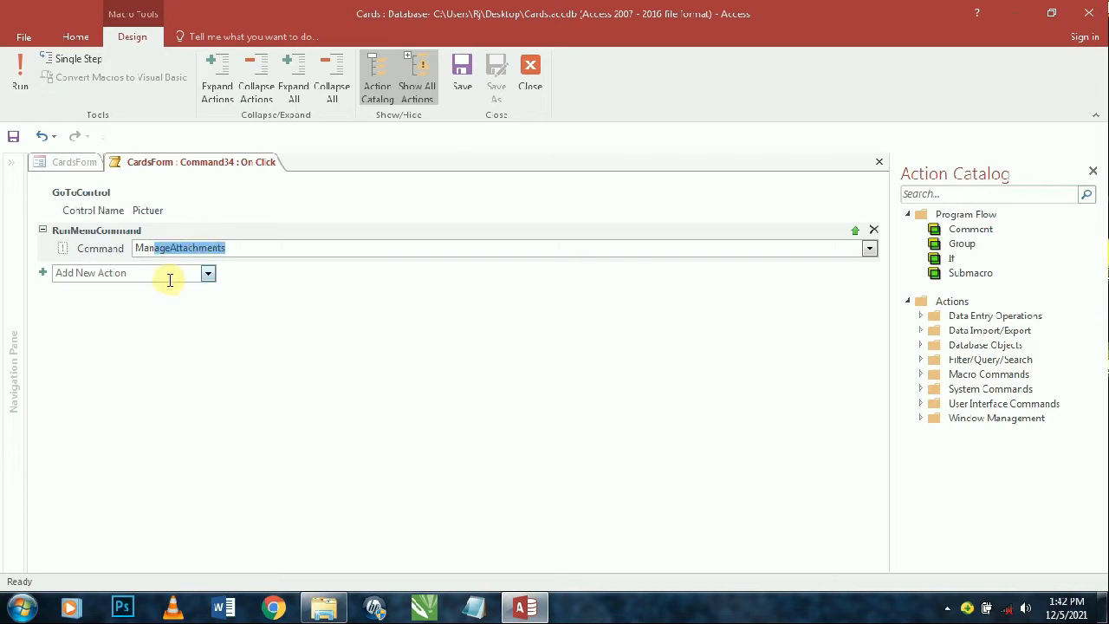
click(170, 279)
key(ctrl+w)
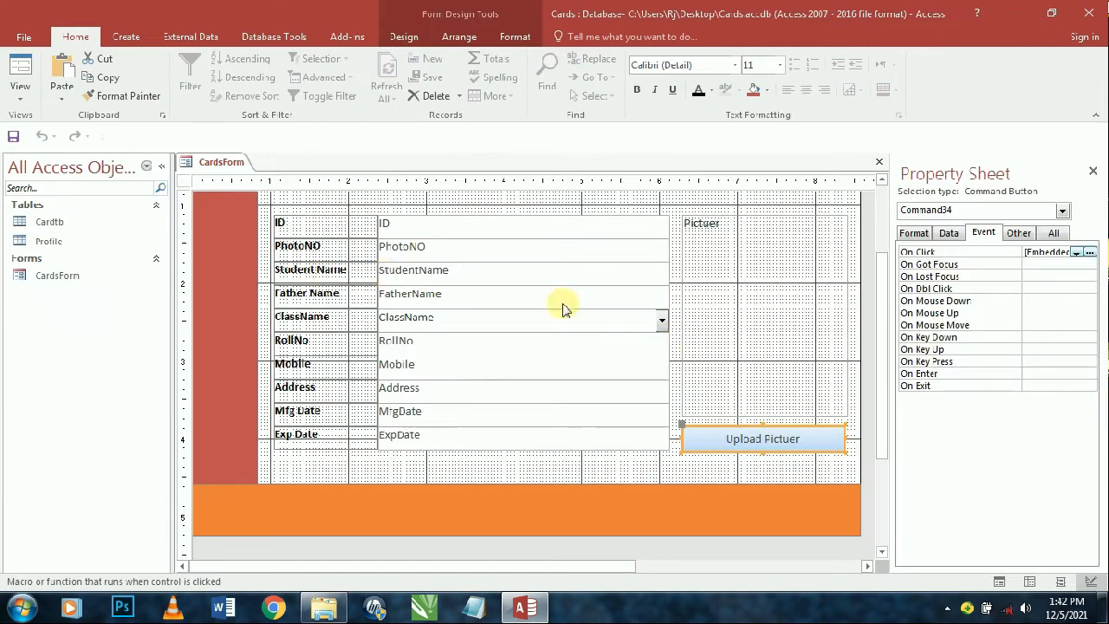
click(20, 67)
drag(615, 180, 609, 70)
click(750, 400)
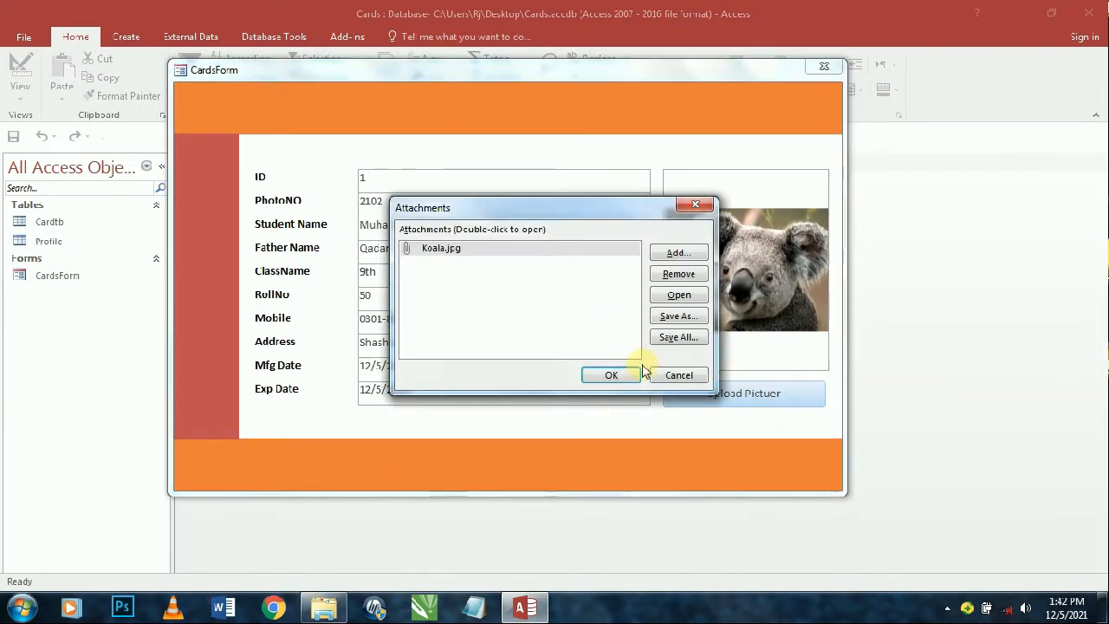
click(681, 376)
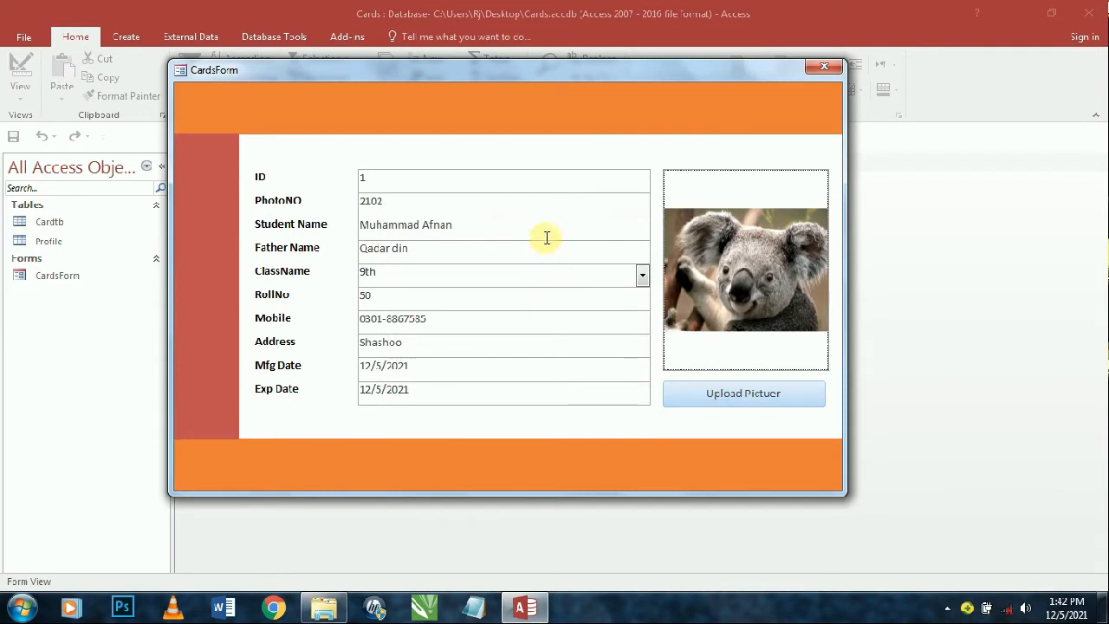
right_click(574, 95)
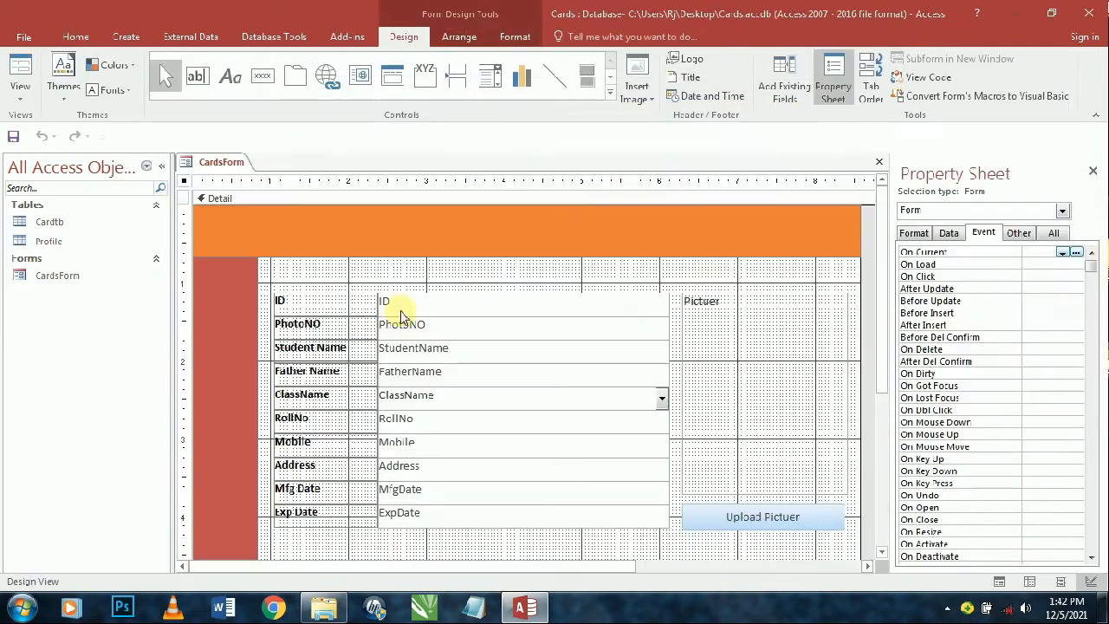
- Give the field layout's controls a transparent fill and no outlines
click(294, 300)
click(265, 286)
click(468, 39)
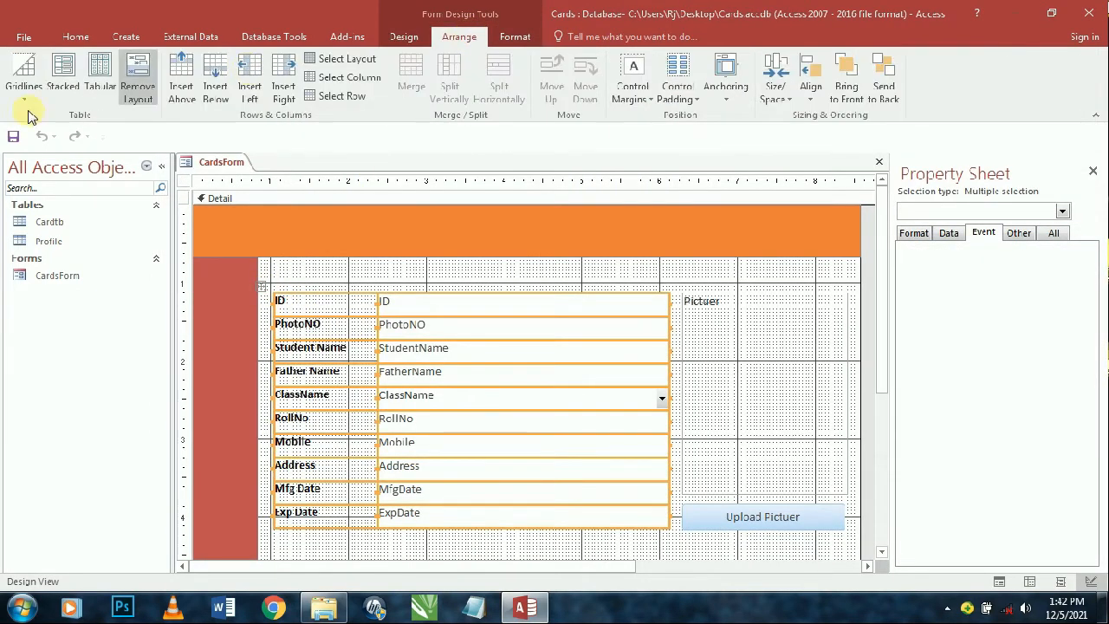
click(23, 85)
click(530, 38)
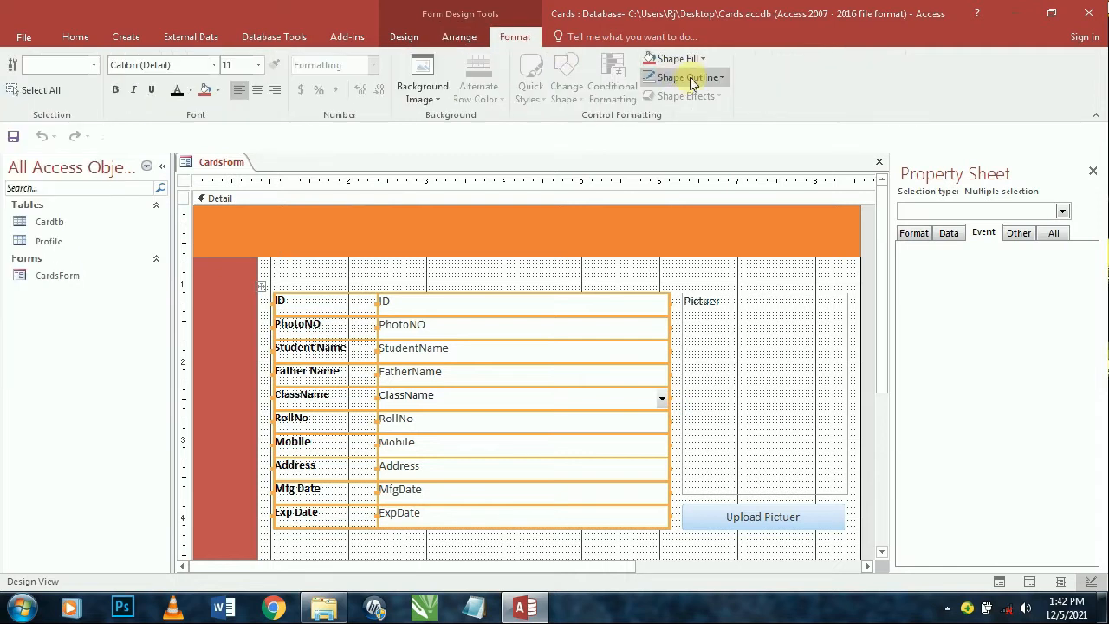
click(685, 58)
click(666, 338)
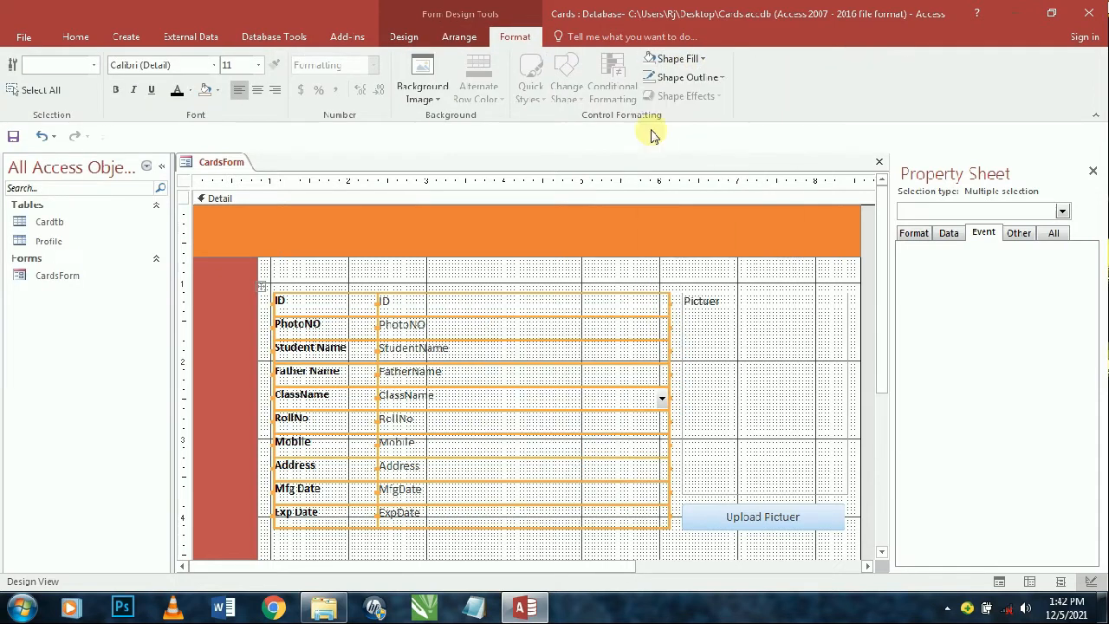
click(683, 77)
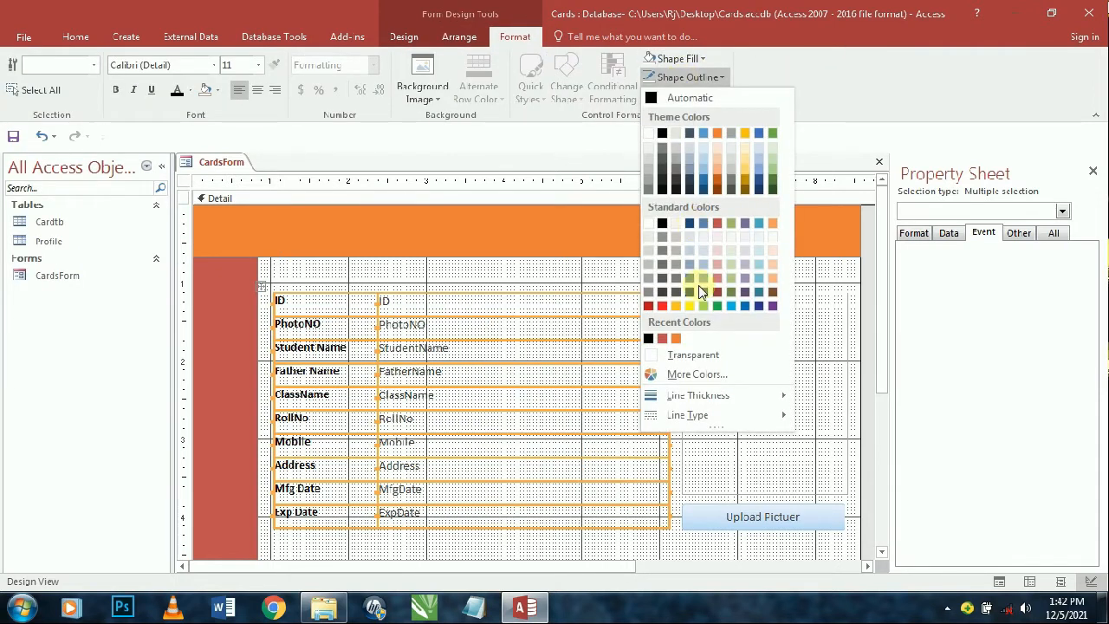
click(685, 353)
- Apply bottom-only gridlines to the field layout and set their width
click(459, 36)
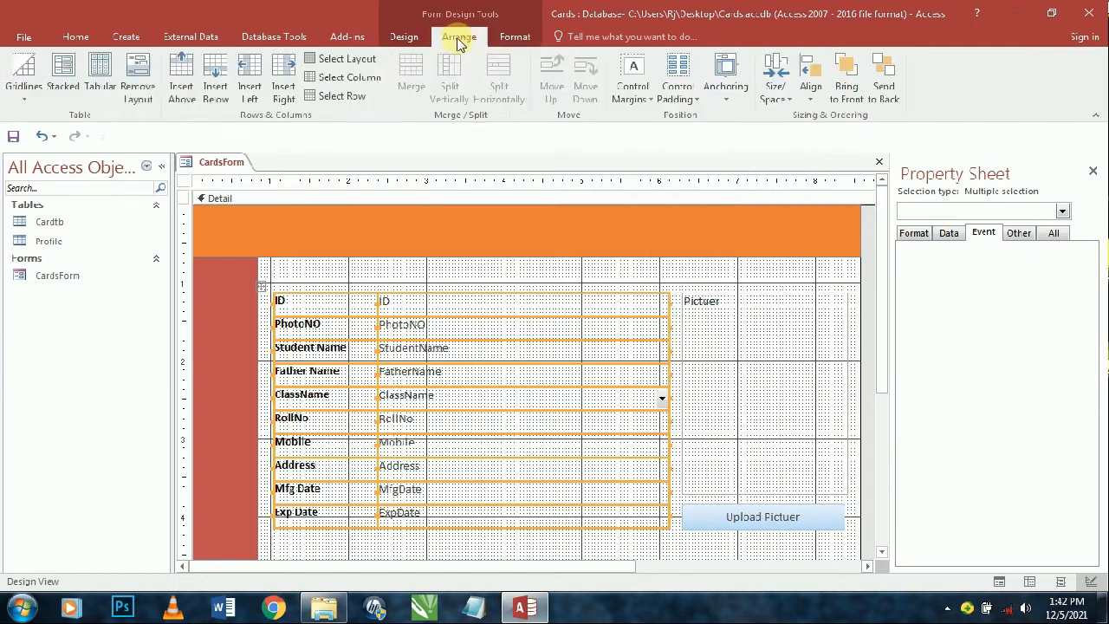
click(21, 78)
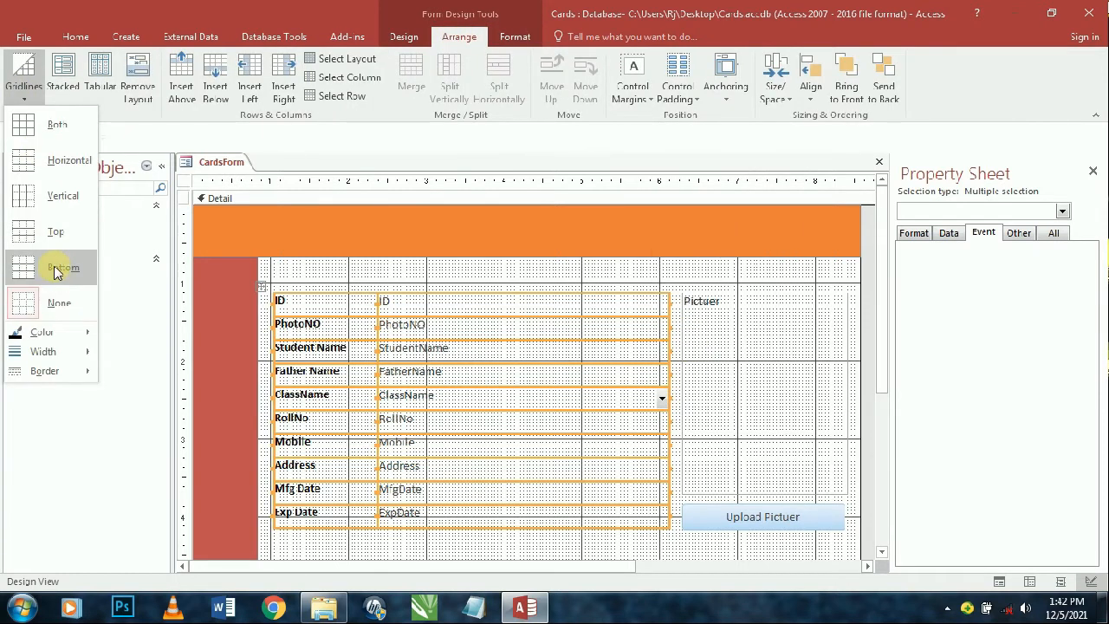
click(54, 272)
click(24, 76)
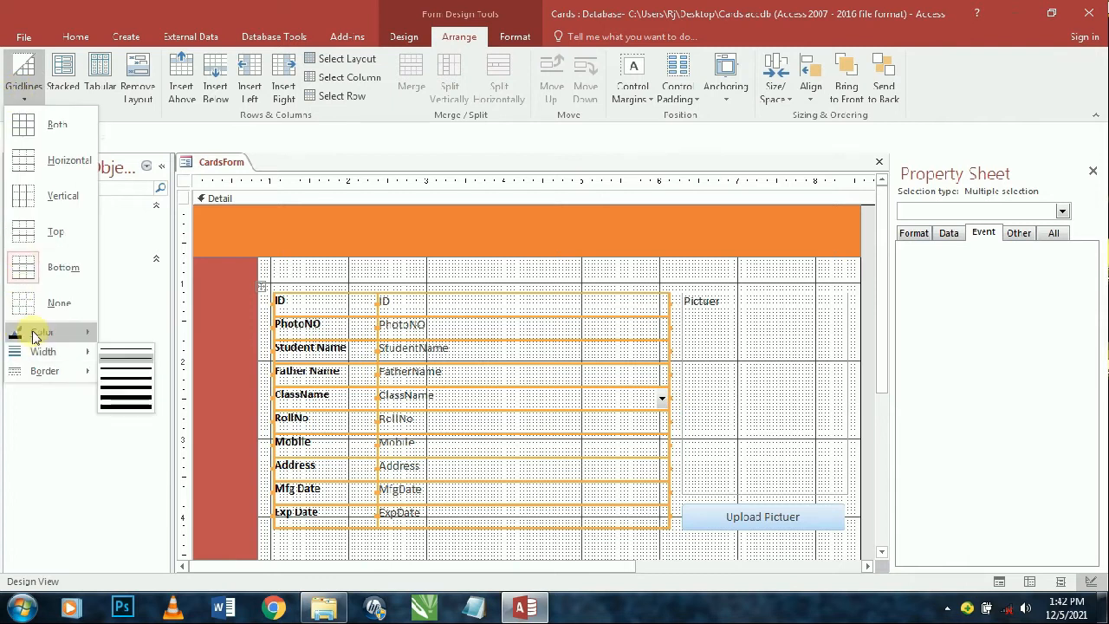
mouse_move(86, 335)
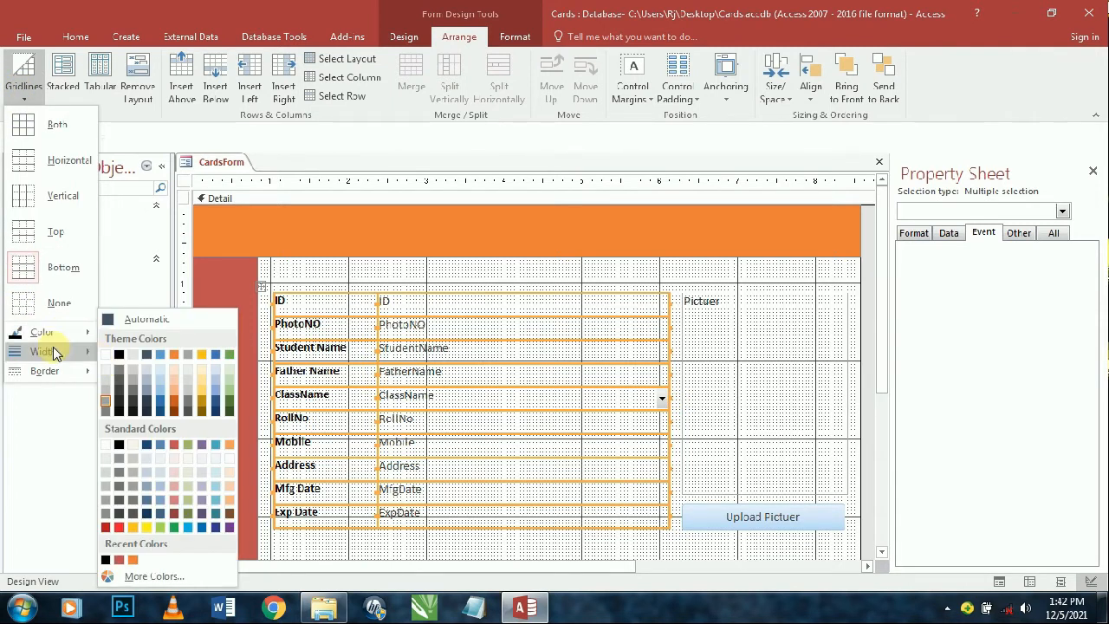
click(111, 356)
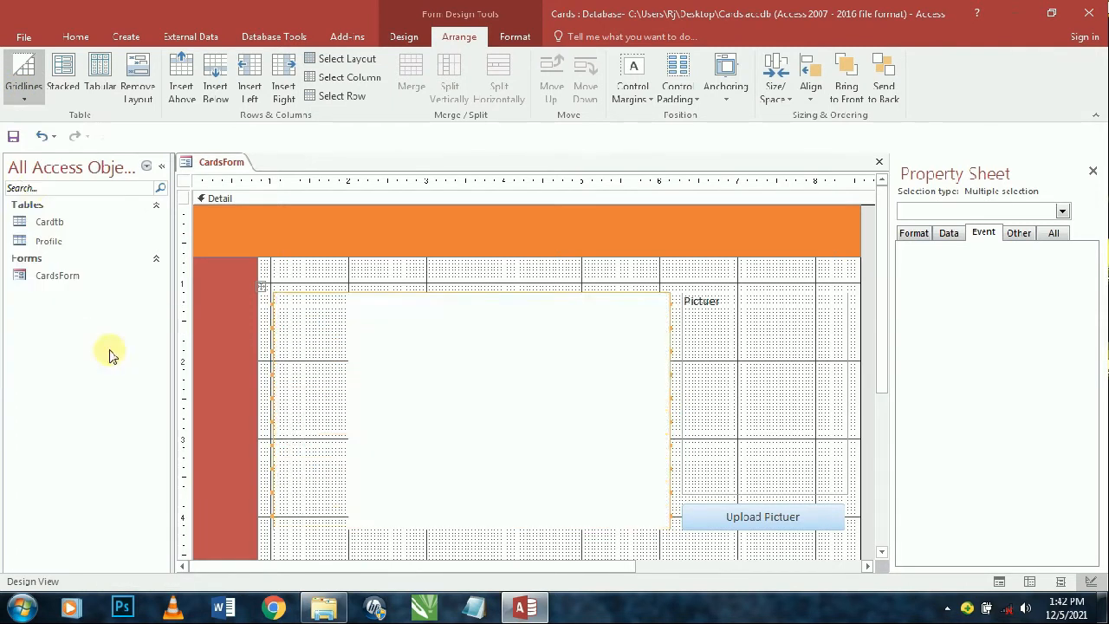
- Give the gridlines a new border line style, then select the ID text box
click(23, 82)
mouse_move(52, 374)
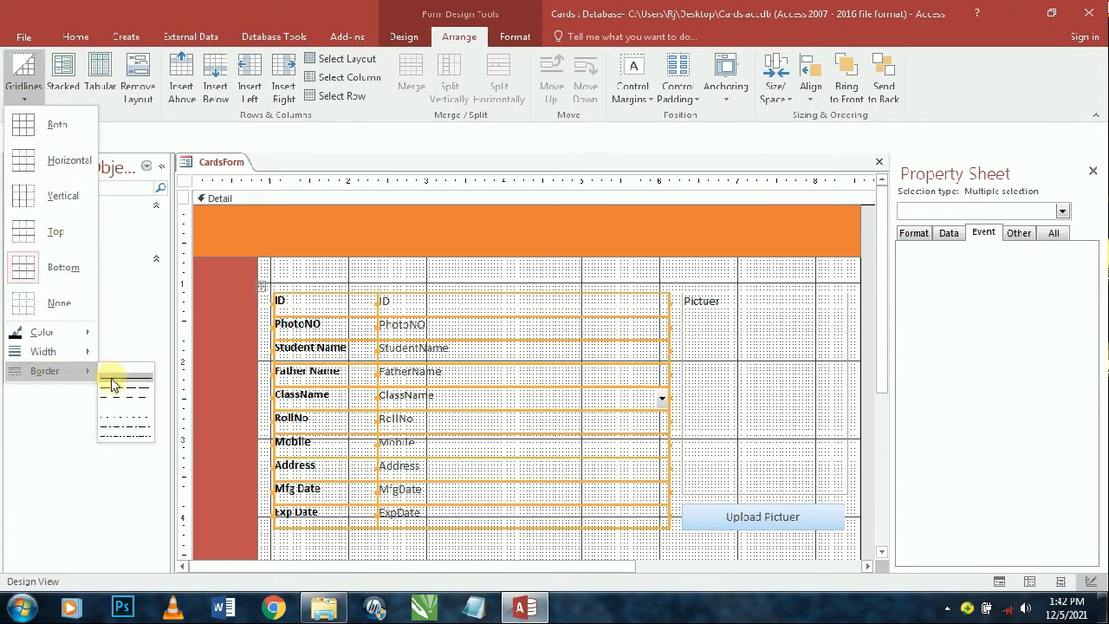
click(118, 383)
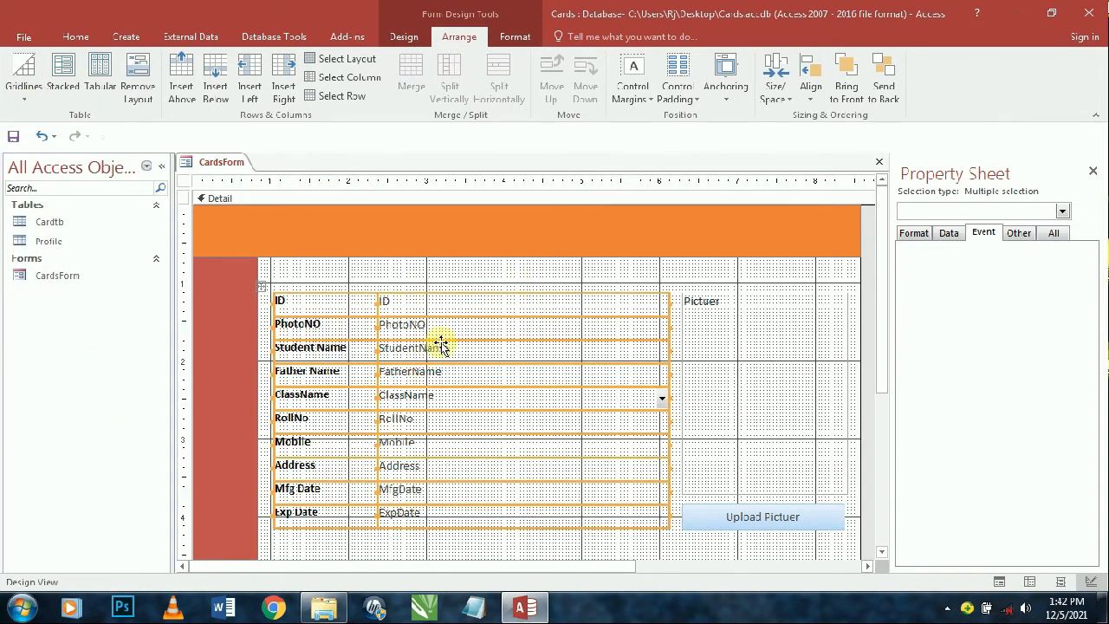
click(453, 277)
click(418, 300)
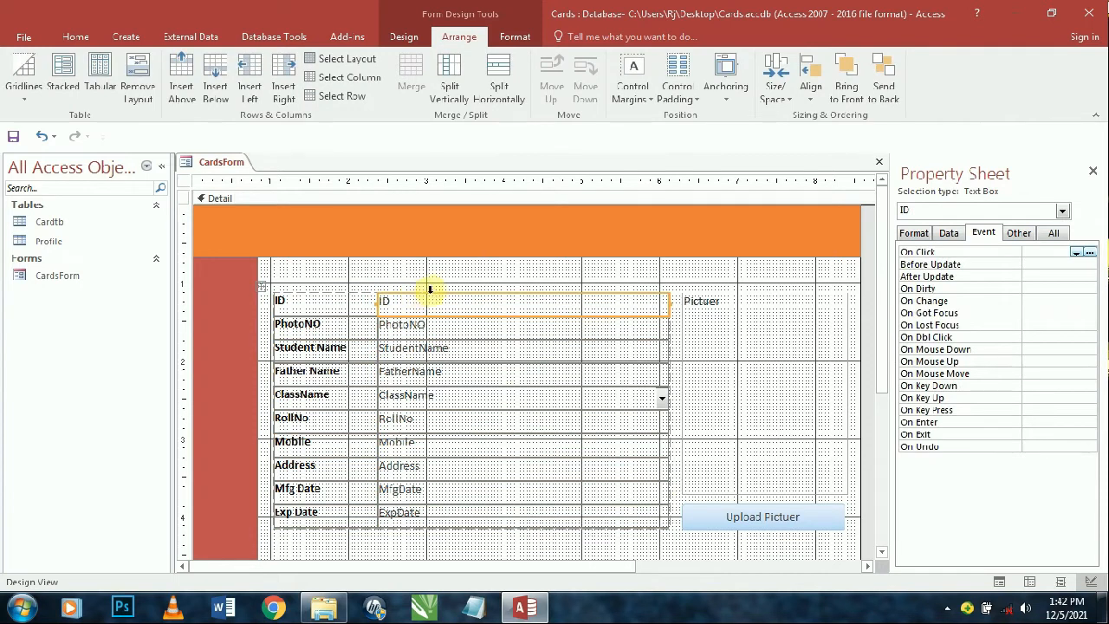
- Make the field text box values italic and apply a font colour
click(430, 289)
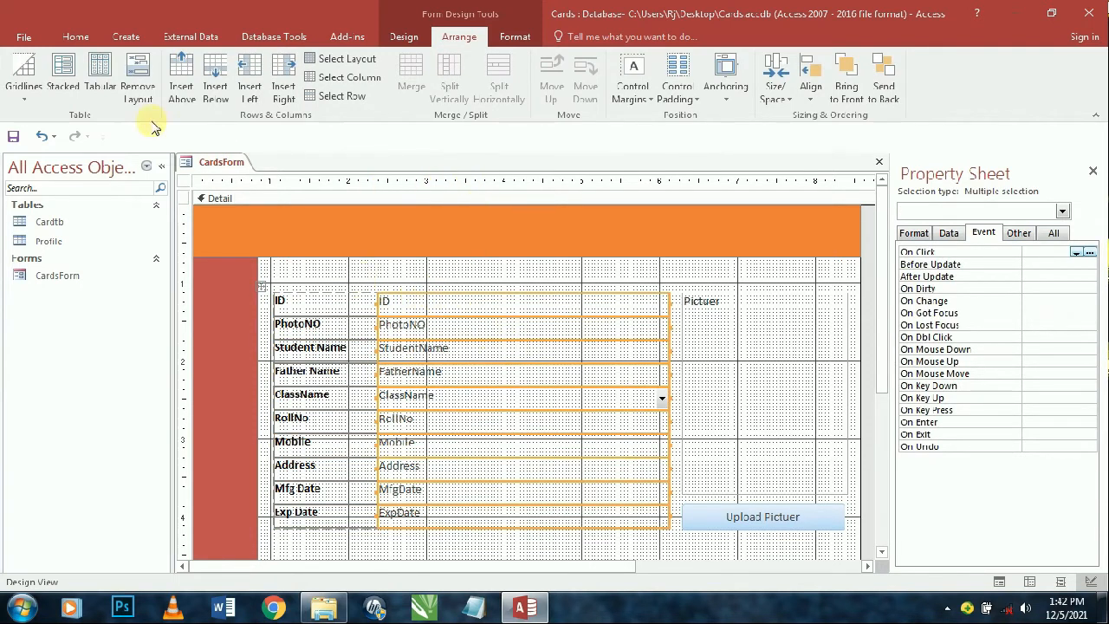
click(72, 37)
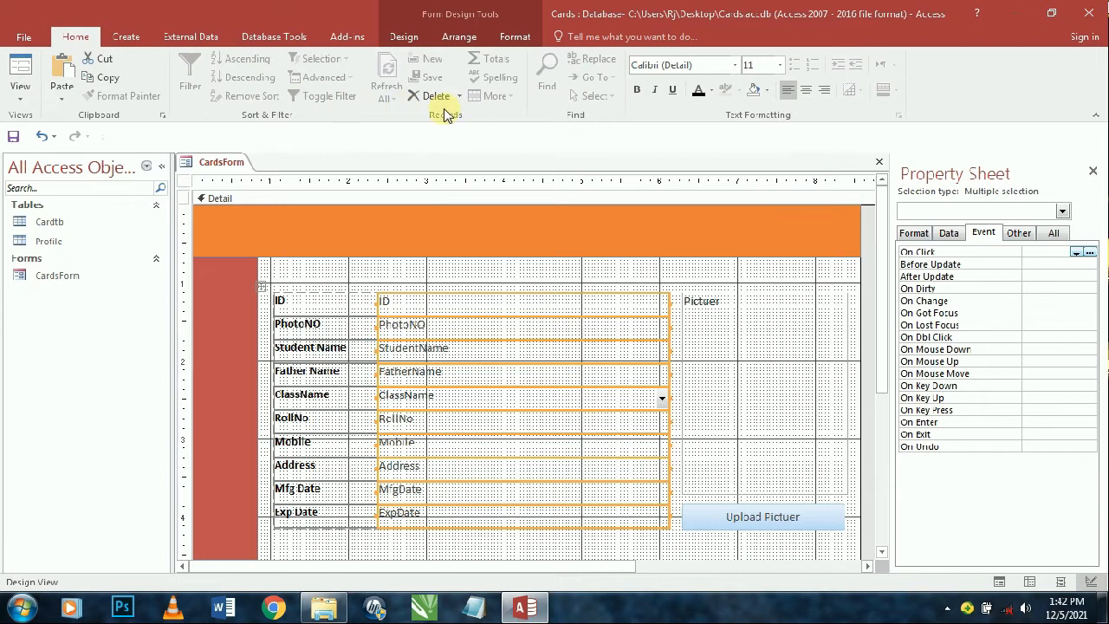
click(656, 91)
click(699, 91)
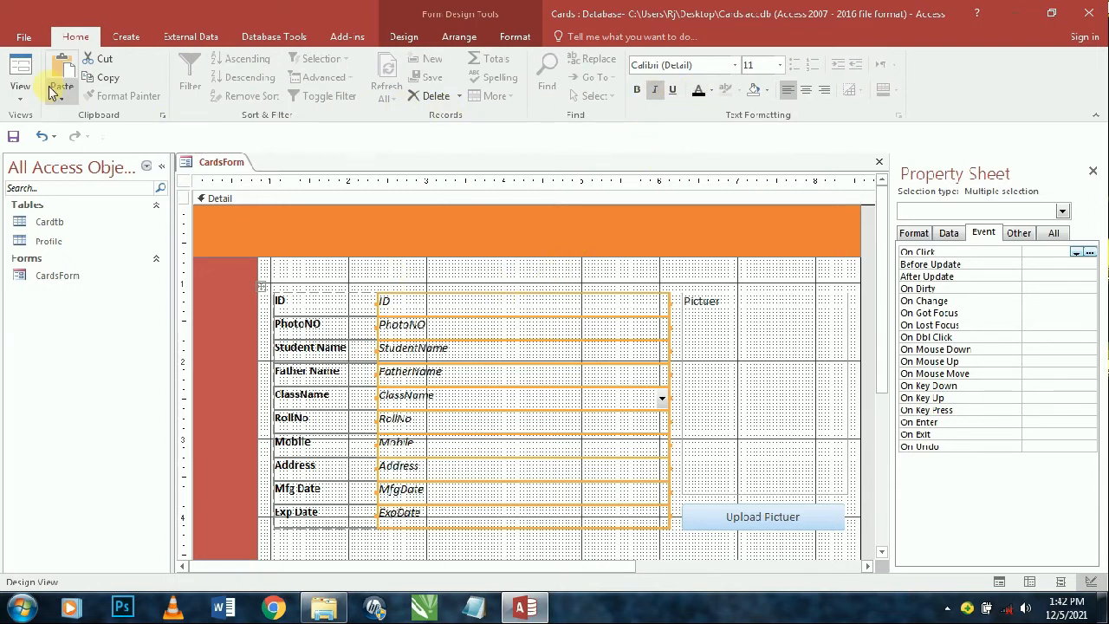
- Preview the styled card in Form View, then return to Design View
click(19, 71)
drag(408, 180, 415, 101)
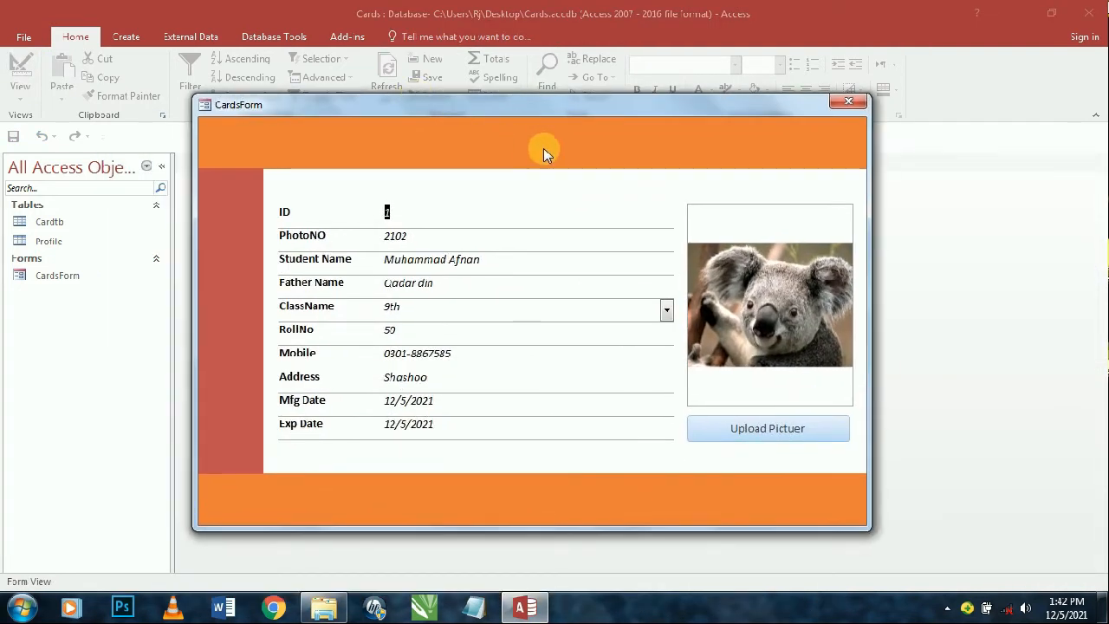
right_click(577, 145)
click(594, 186)
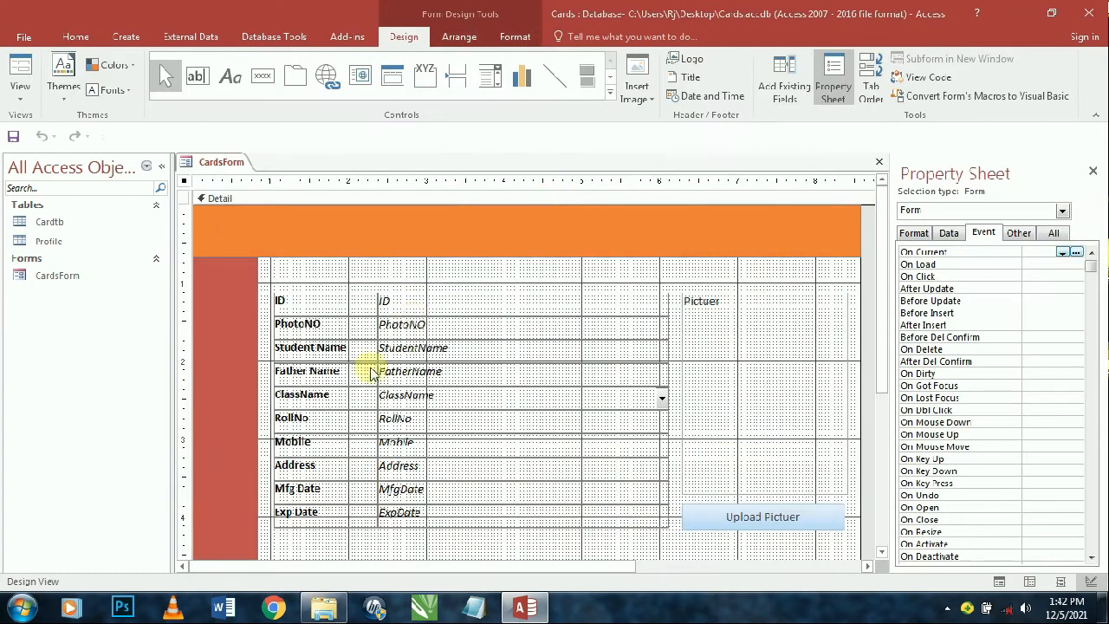
- Append ':' to the ID through RollNo field labels
click(349, 306)
click(337, 303)
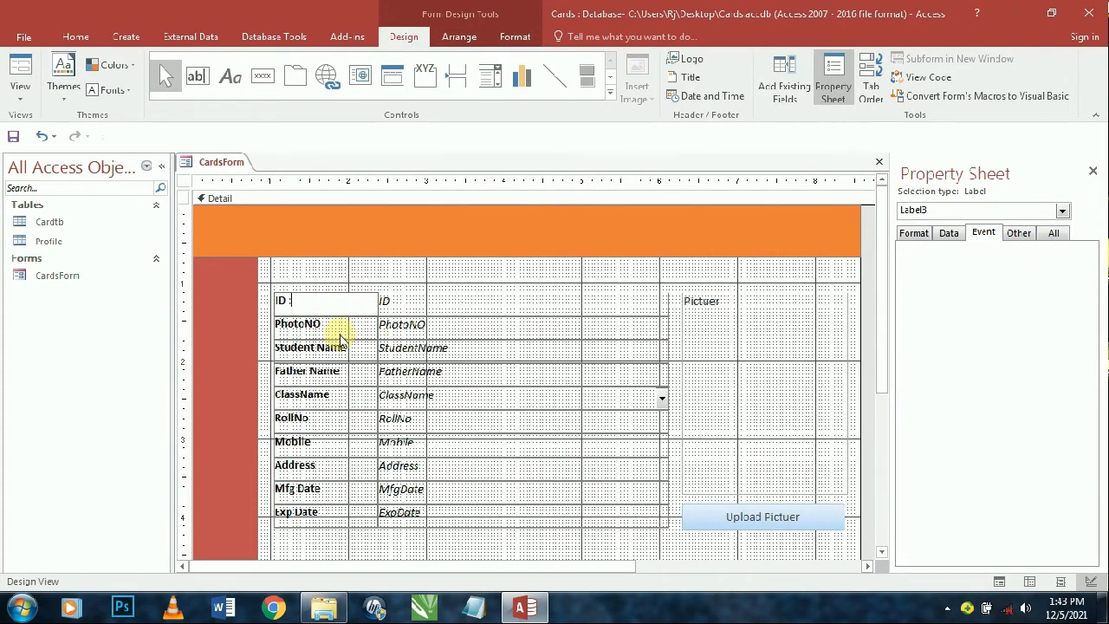
click(352, 329)
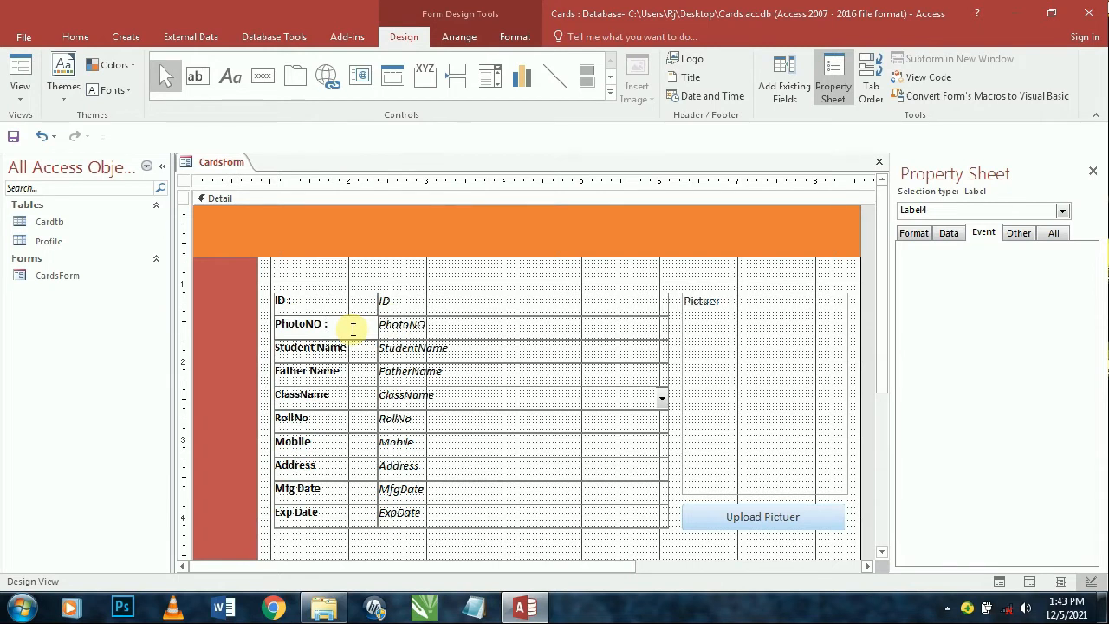
click(358, 348)
click(358, 348)
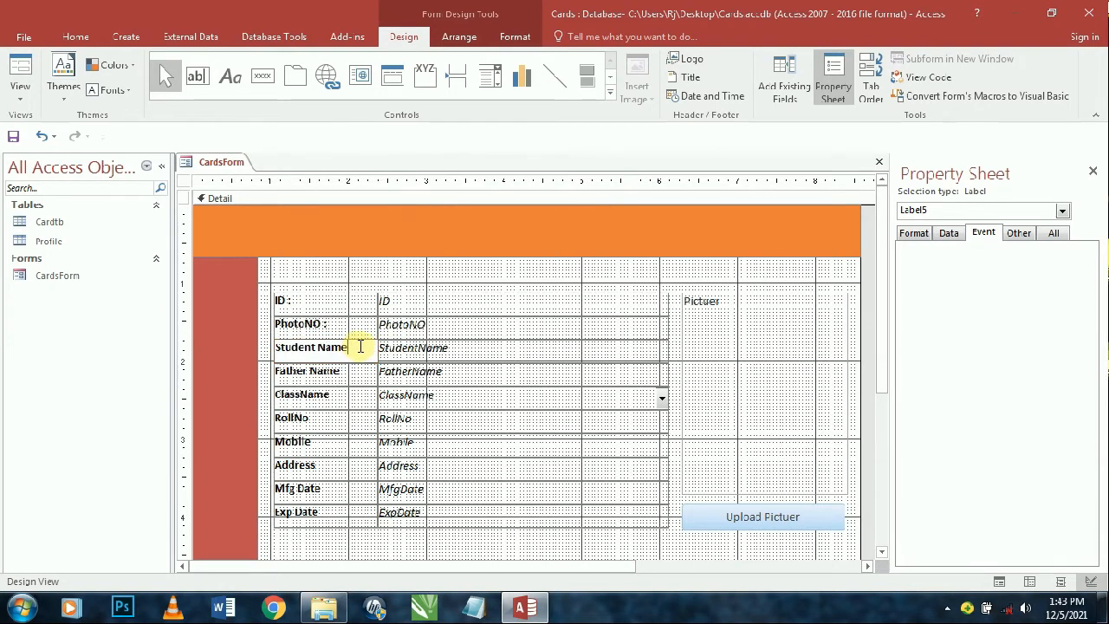
text(:)
click(361, 378)
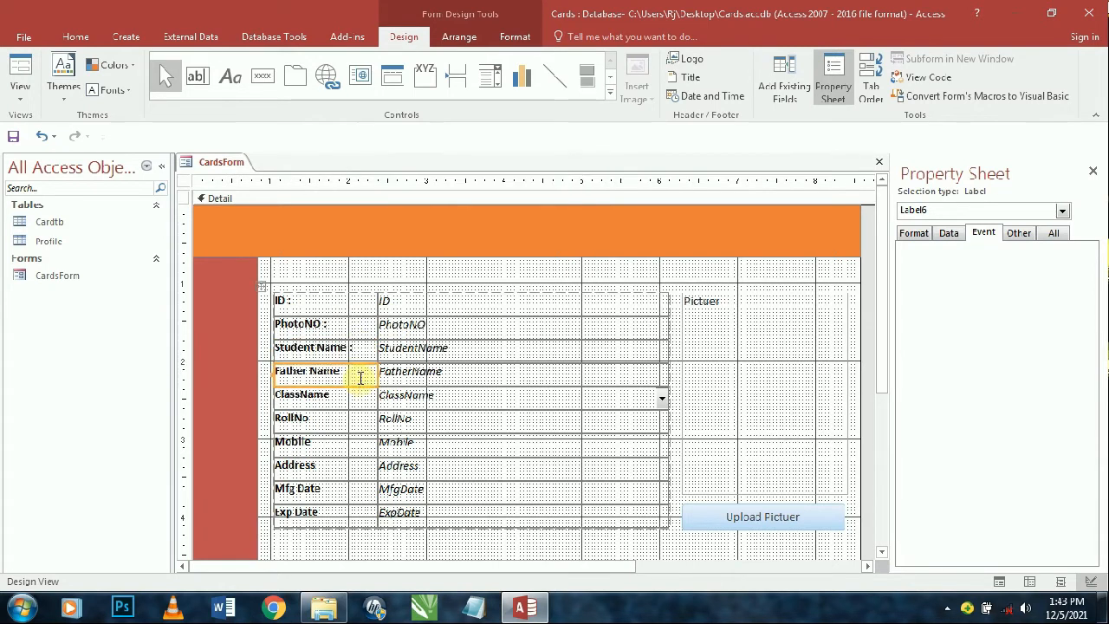
click(361, 372)
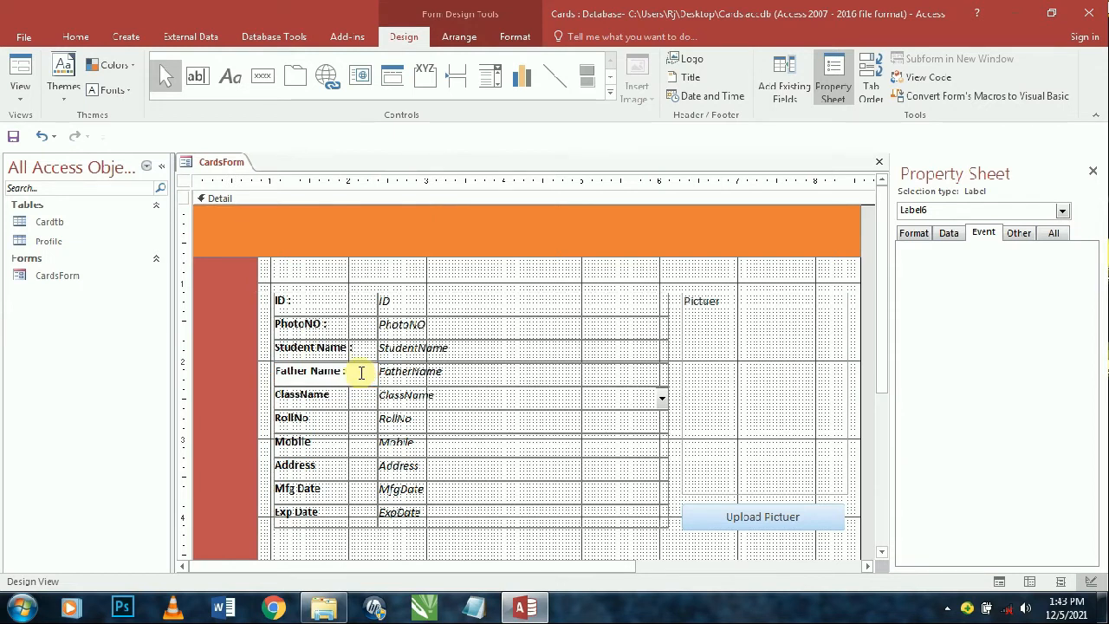
click(350, 398)
click(350, 398)
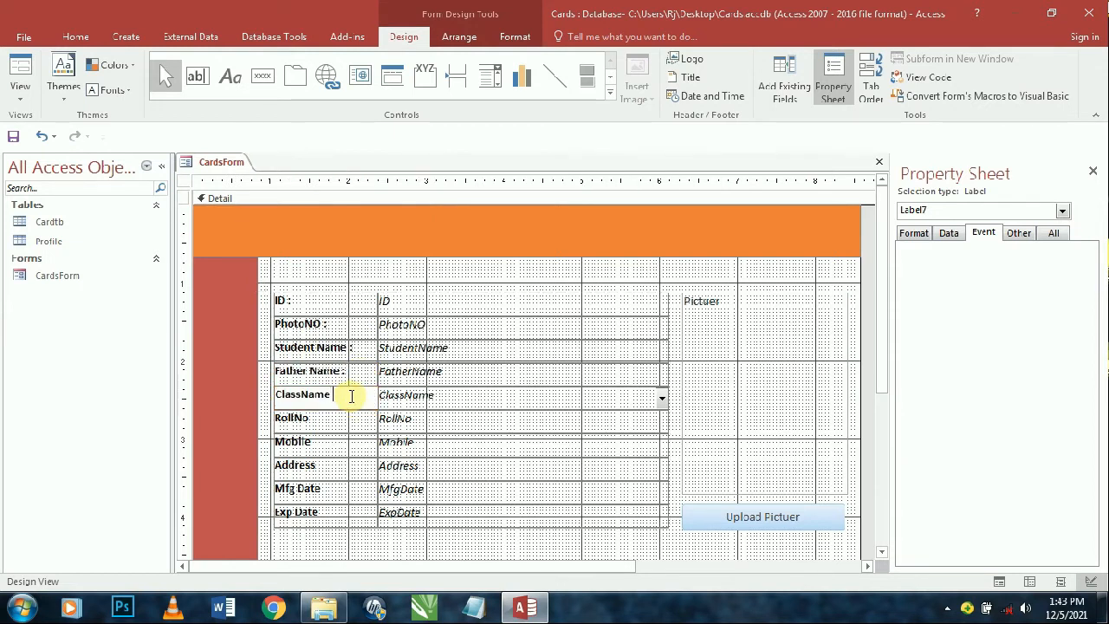
click(329, 422)
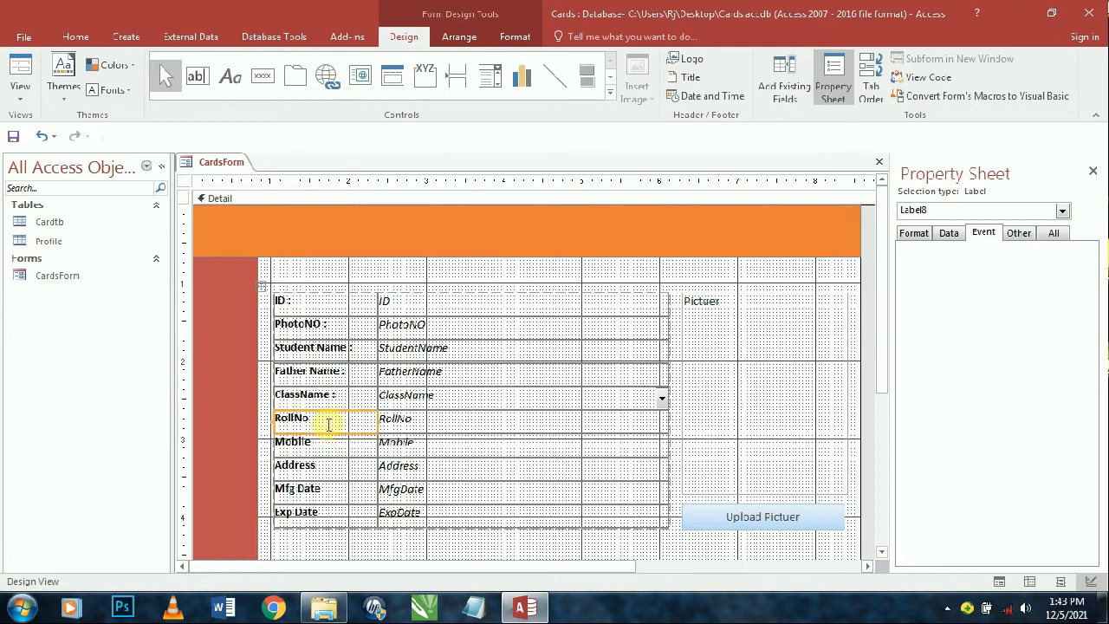
click(330, 422)
text(:)
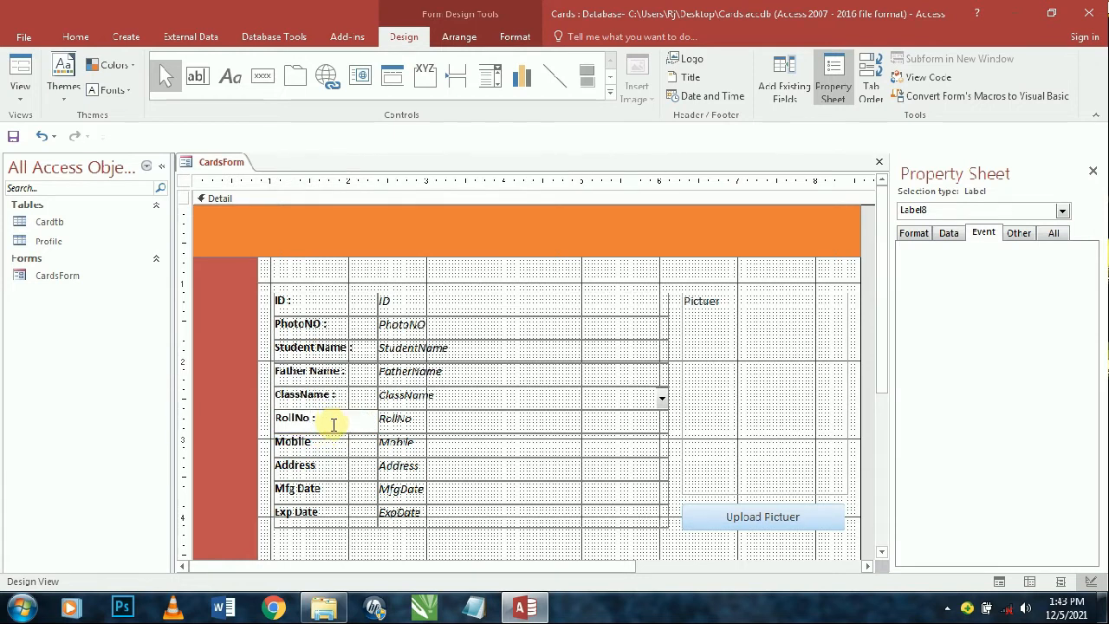
- Append ':' to the Mobile, Address, Mfg Date and Exp Date labels
click(331, 448)
click(337, 448)
text(:)
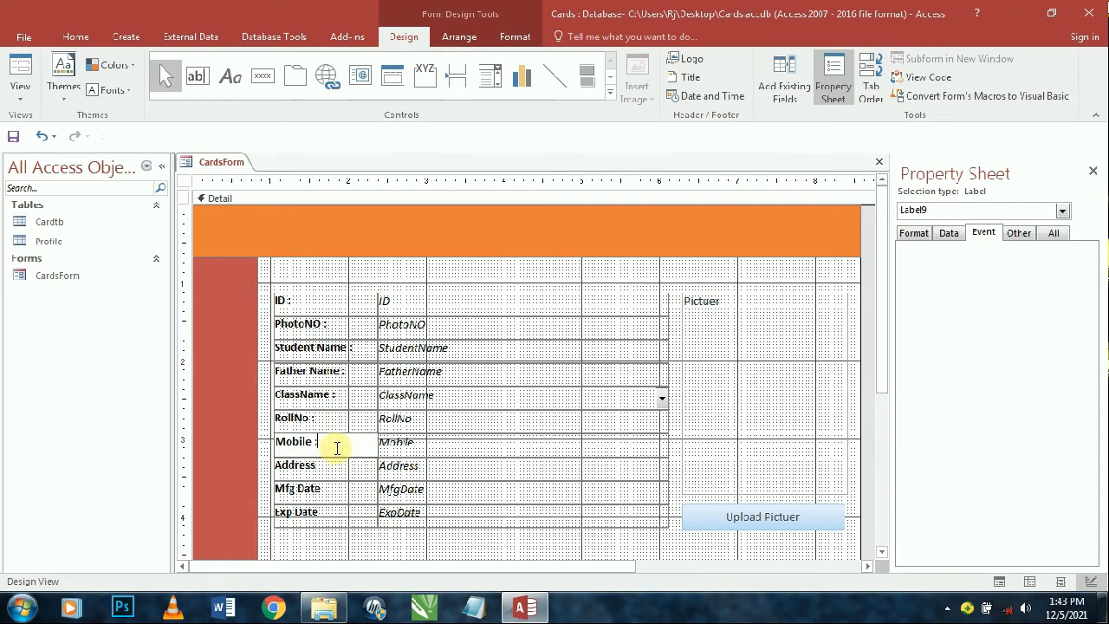
click(337, 468)
click(337, 468)
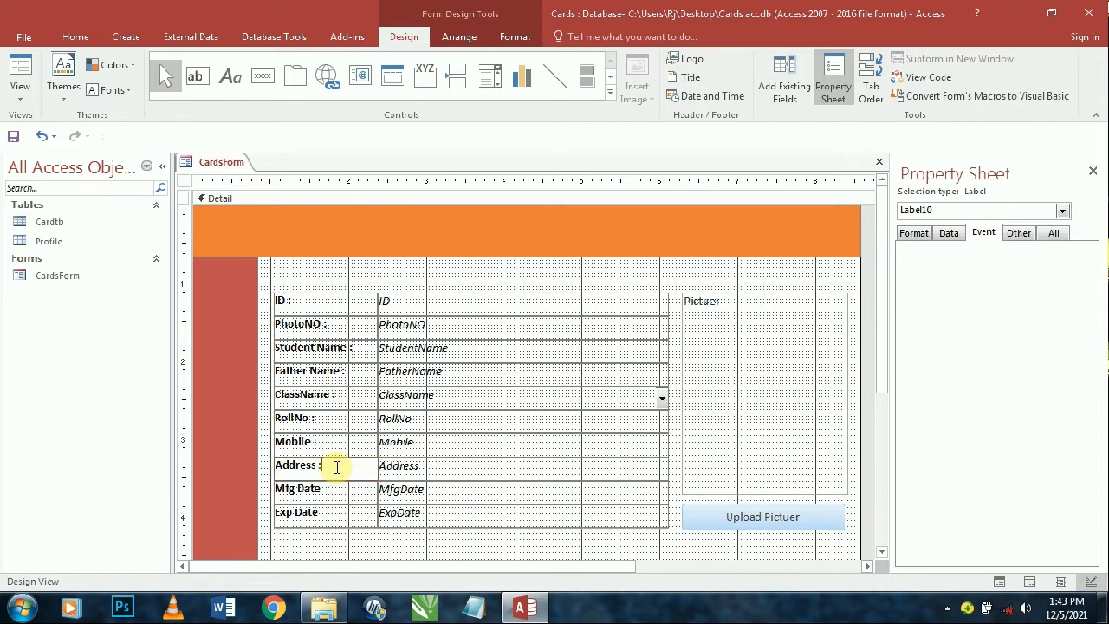
text(:)
click(343, 490)
click(345, 490)
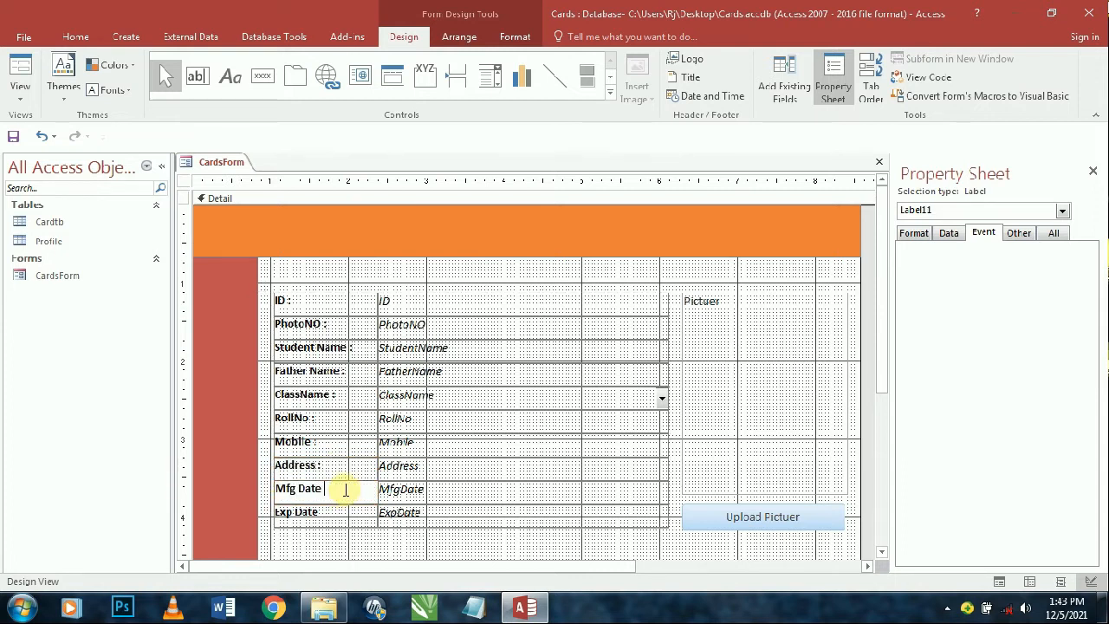
click(329, 511)
double_click(330, 514)
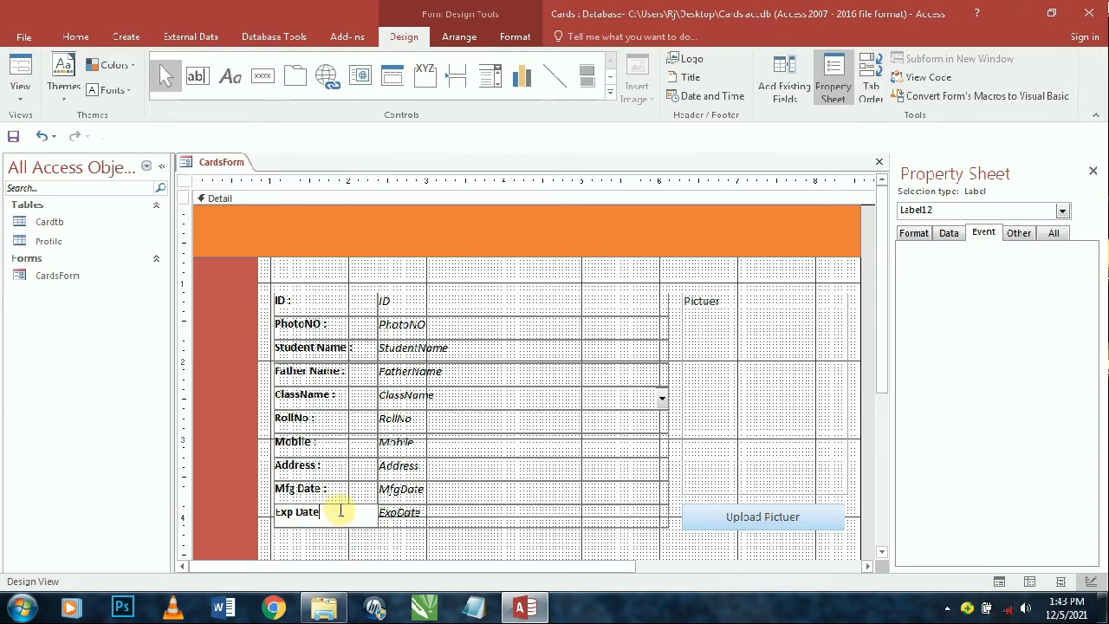
text(:)
- Add spaces so the labels read 'Class Name :' and 'Roll No :'
click(297, 293)
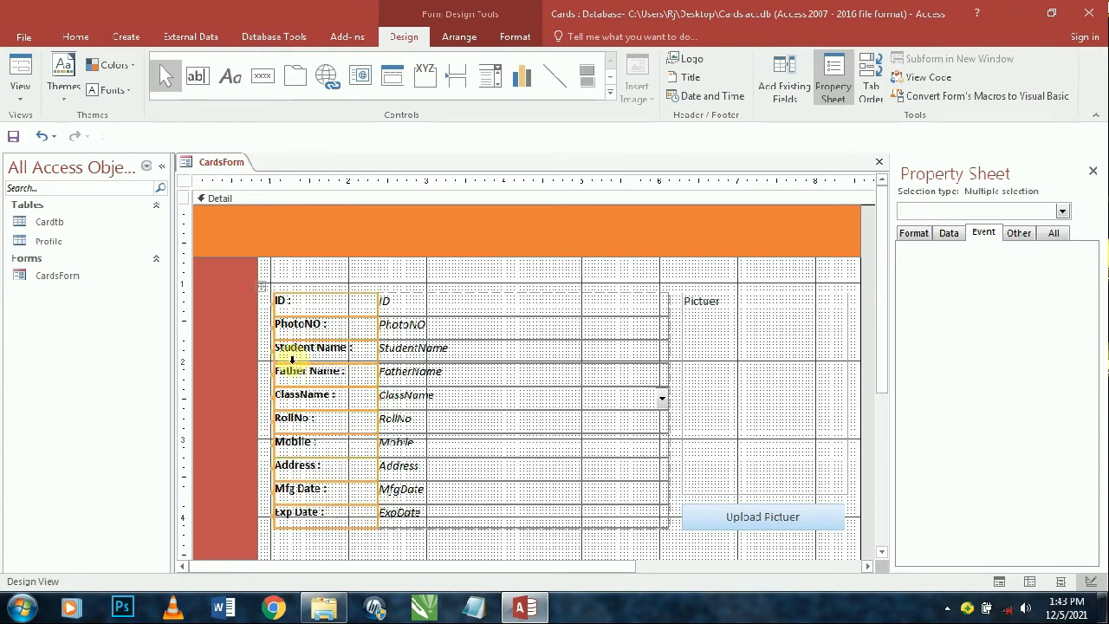
click(511, 293)
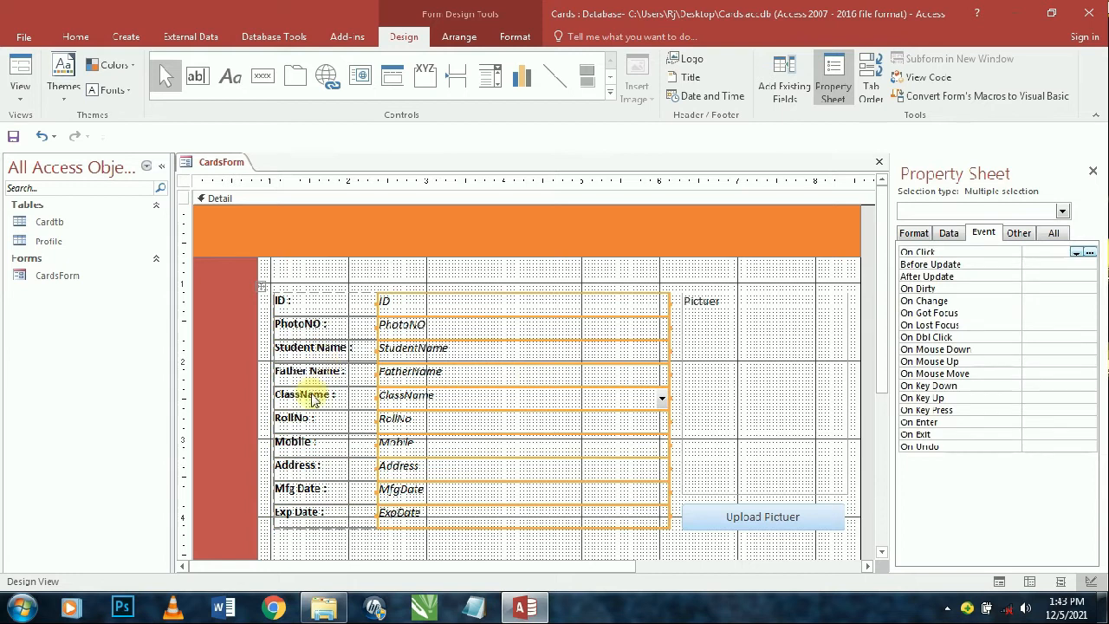
click(302, 398)
click(302, 396)
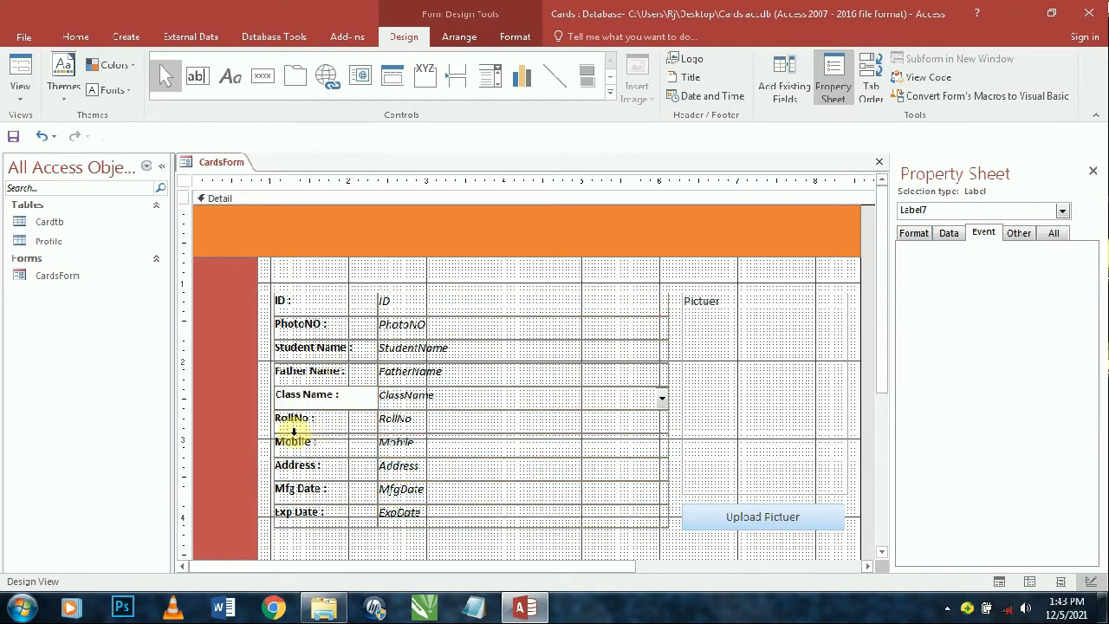
click(292, 419)
click(293, 420)
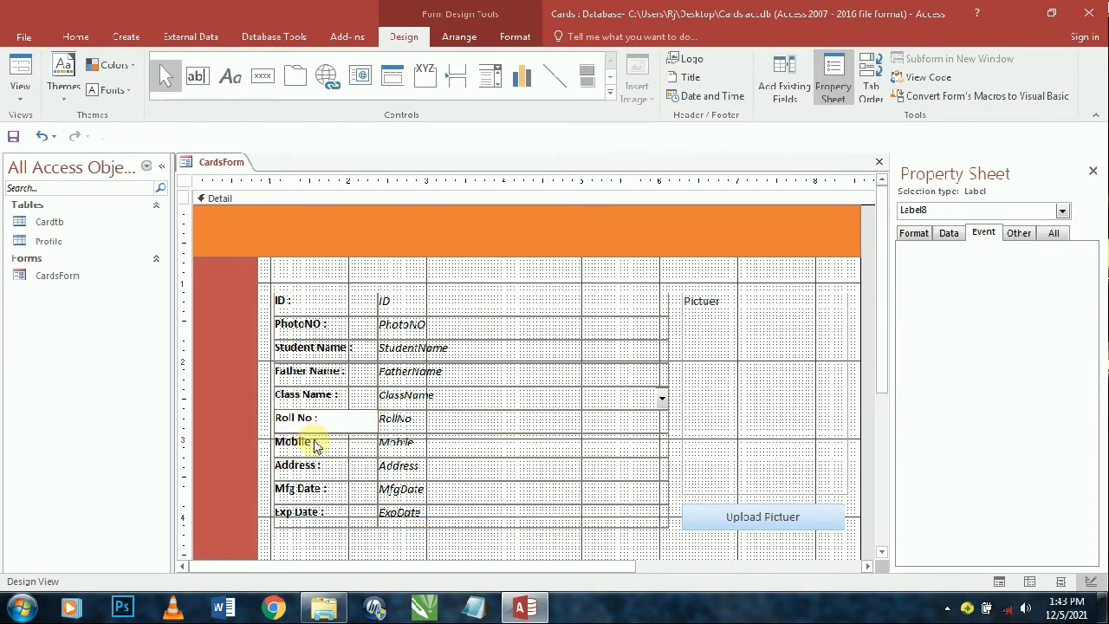
key(Return)
- Preview the relabelled form in Form View, then return to Design View
click(19, 69)
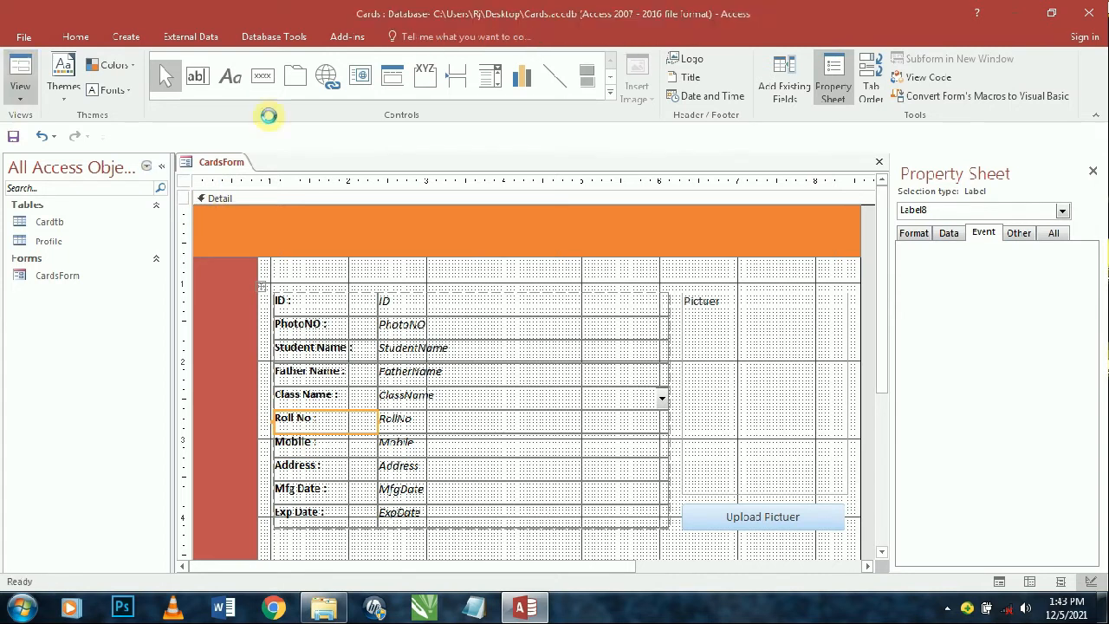
drag(428, 196, 376, 126)
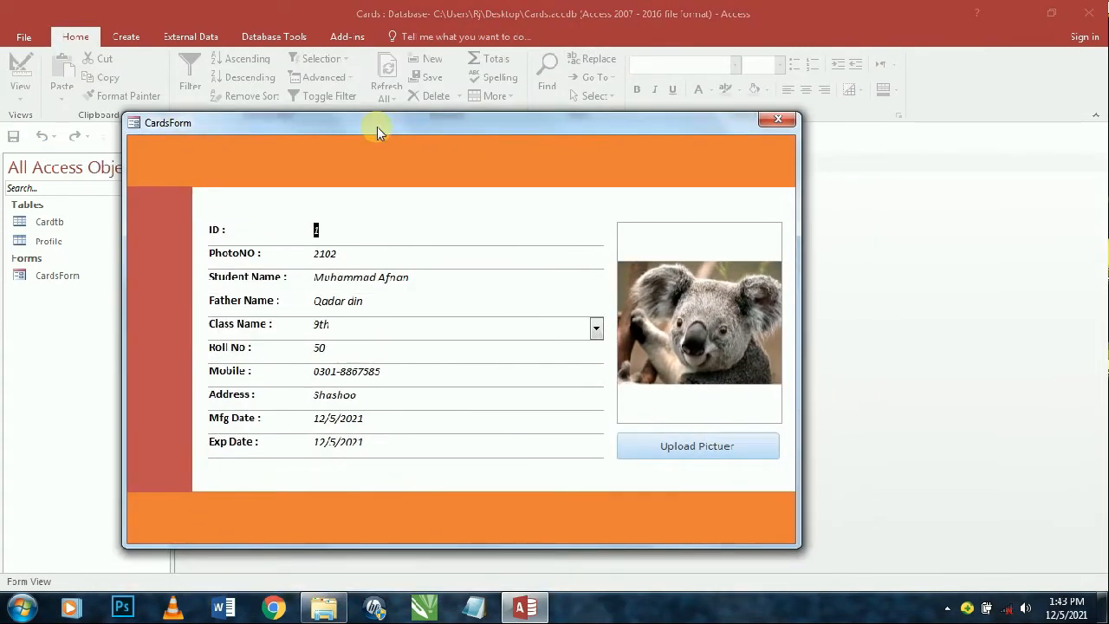
right_click(501, 137)
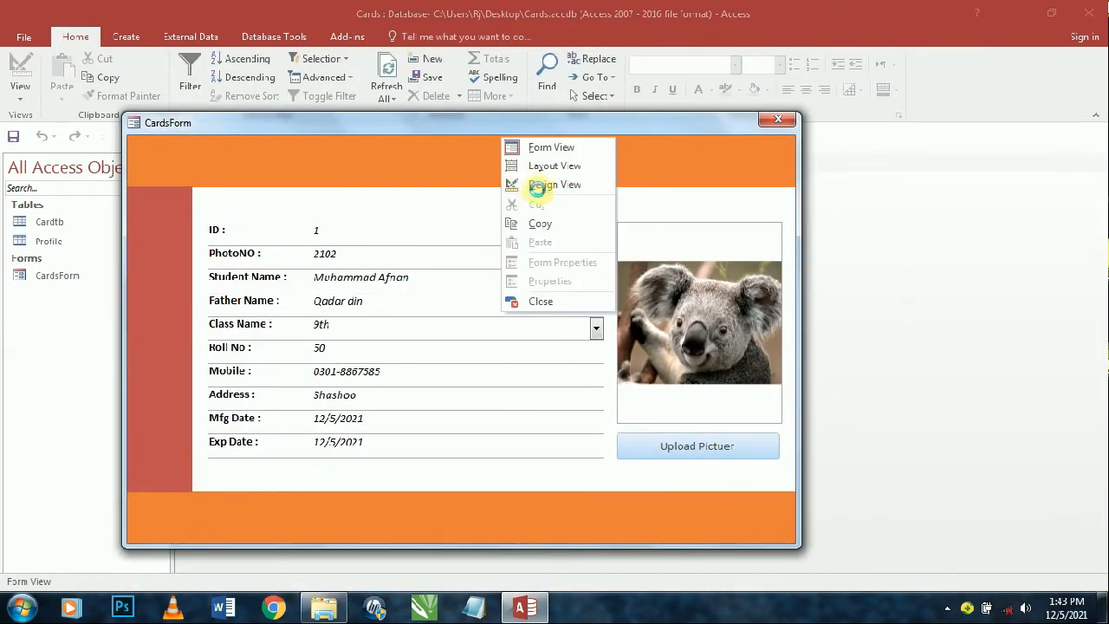
click(539, 183)
click(206, 324)
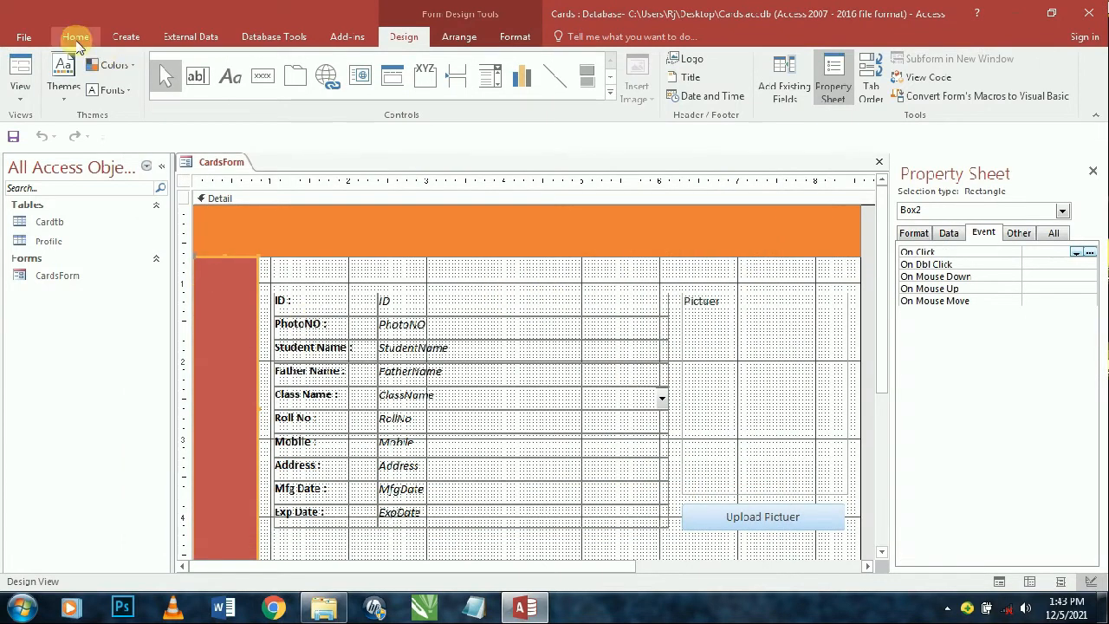
click(125, 38)
- Copy the red sidebar's formatting onto the Upload Pictuer button with Format Painter
click(75, 36)
click(121, 96)
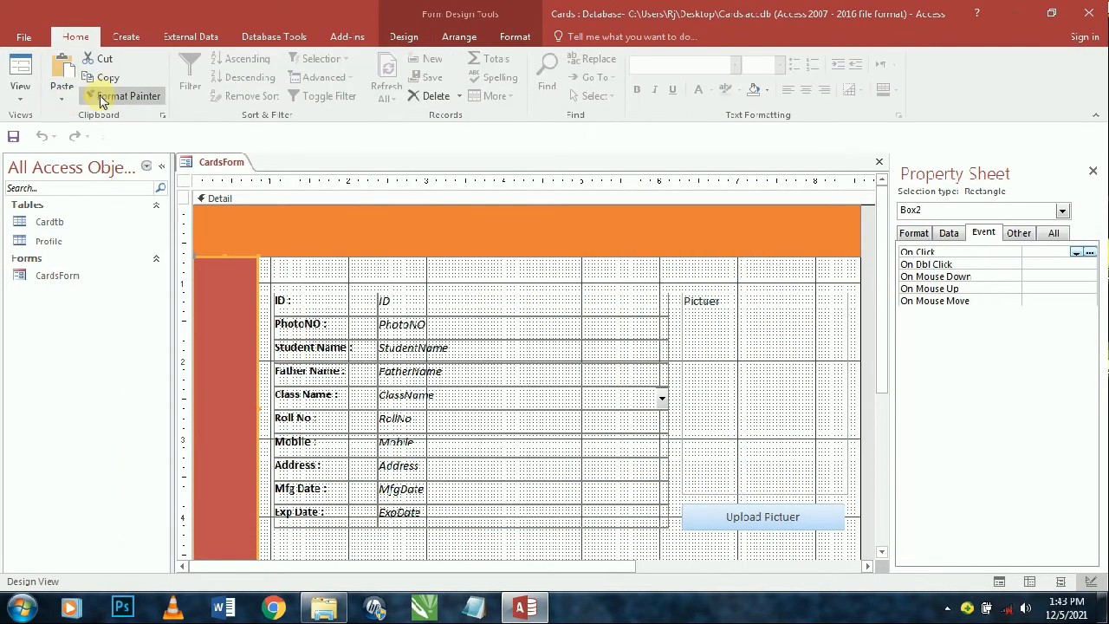
click(773, 520)
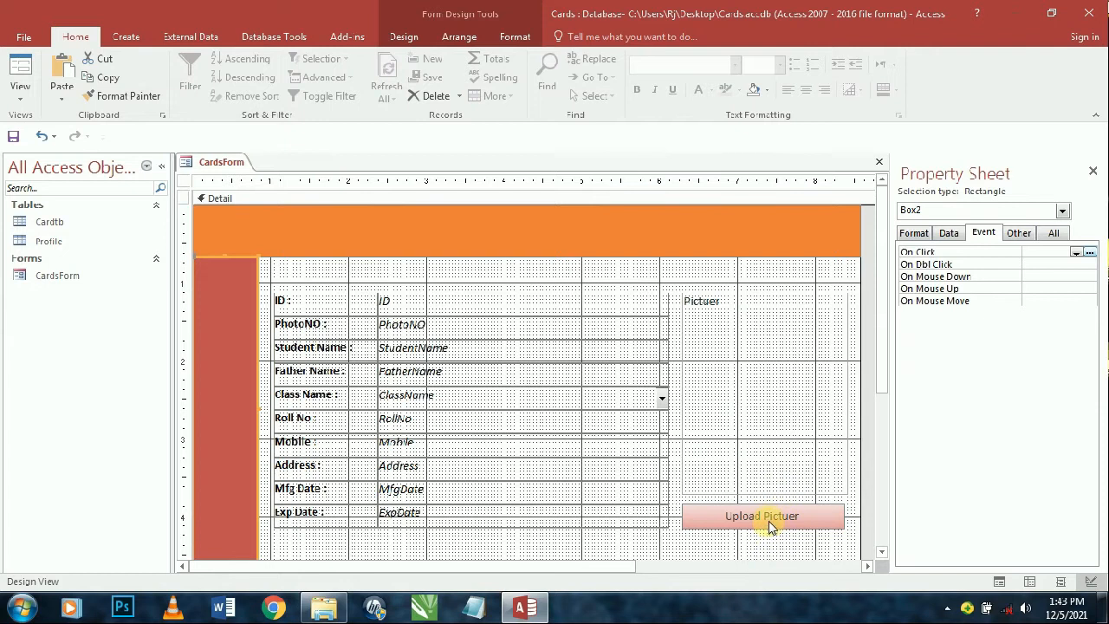
click(771, 525)
- Try a rounded shape on the Upload Pictuer button, then set it back to a rectangle
click(515, 36)
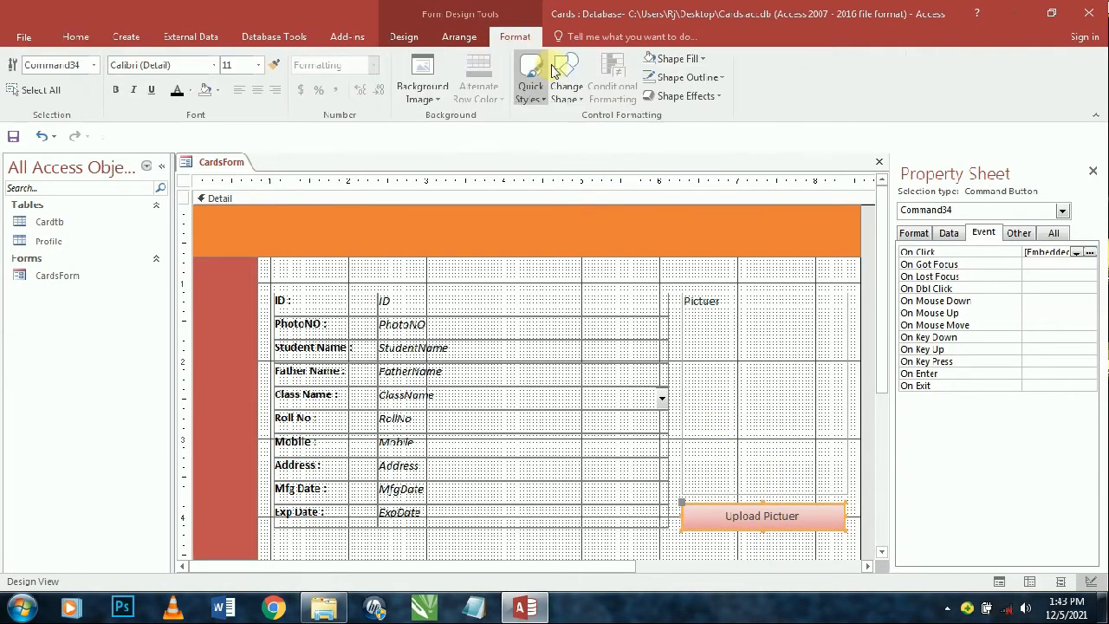
click(568, 93)
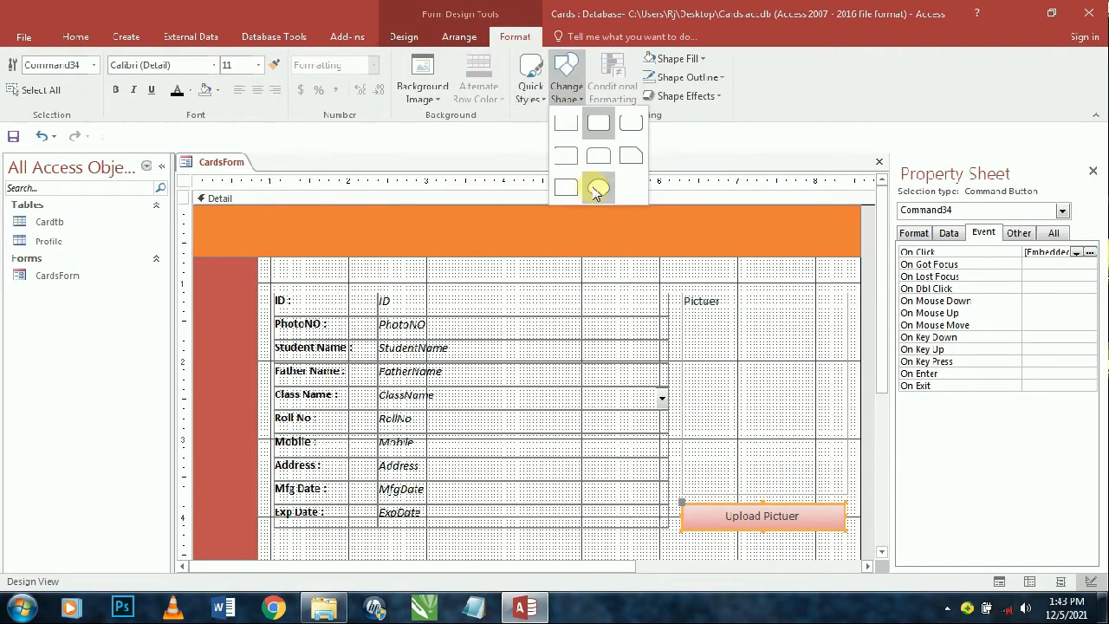
click(592, 183)
click(565, 91)
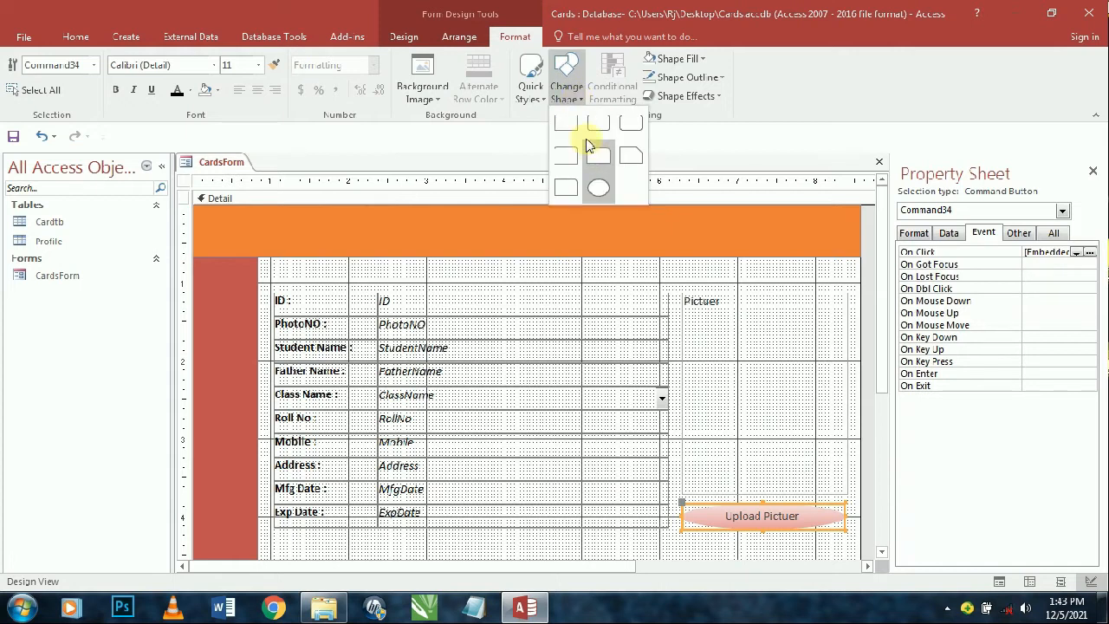
click(589, 139)
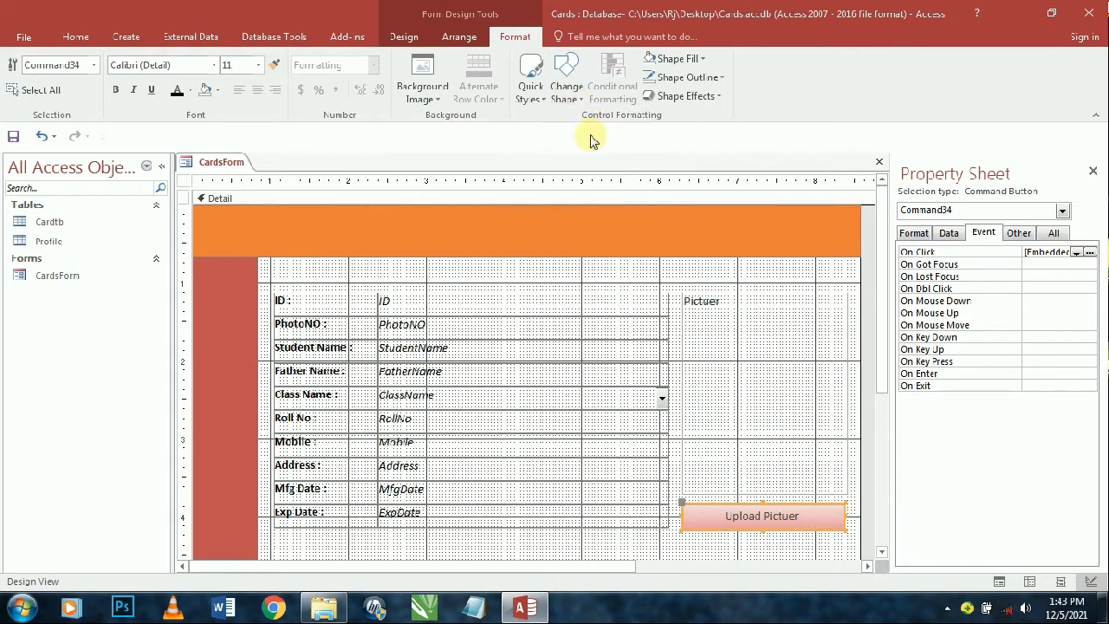
- Apply a green Quick Style to the Upload Pictuer button after trying orange
click(530, 85)
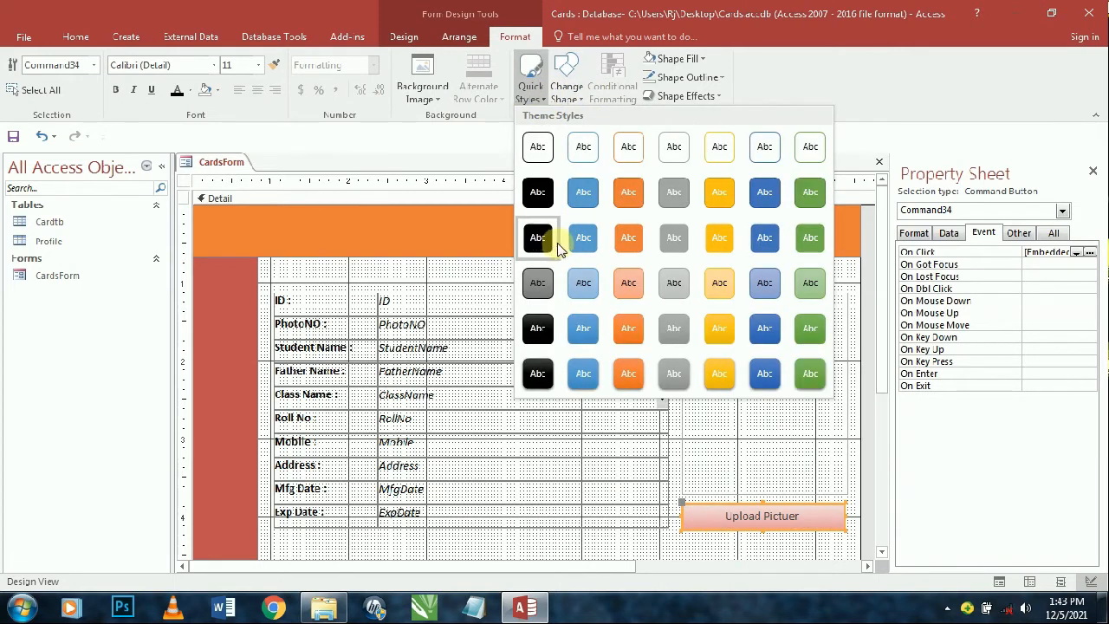
click(630, 243)
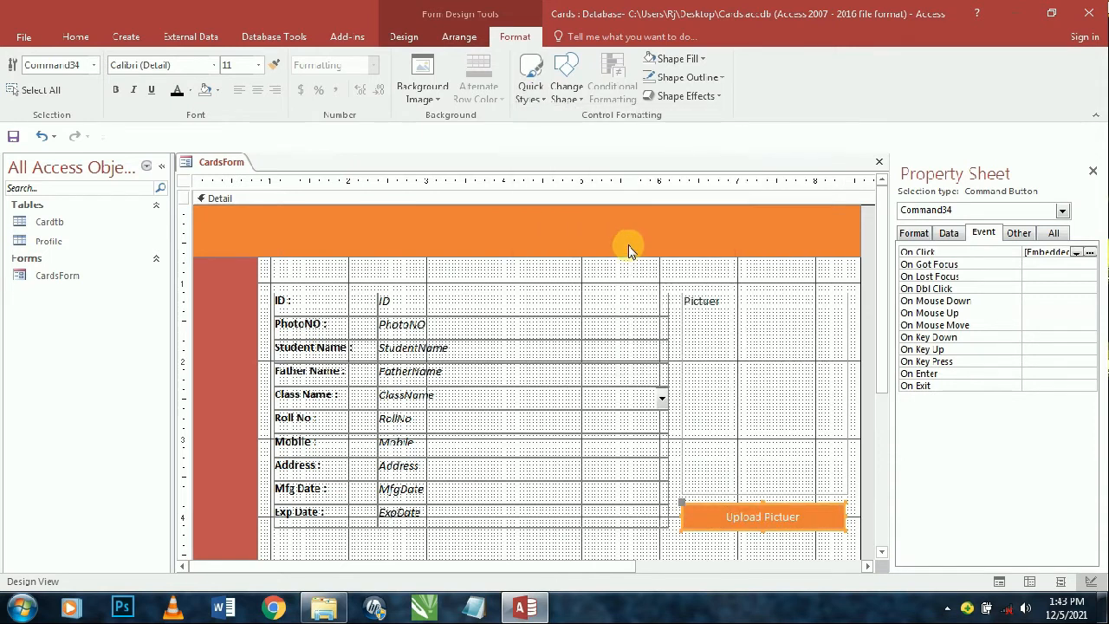
click(530, 82)
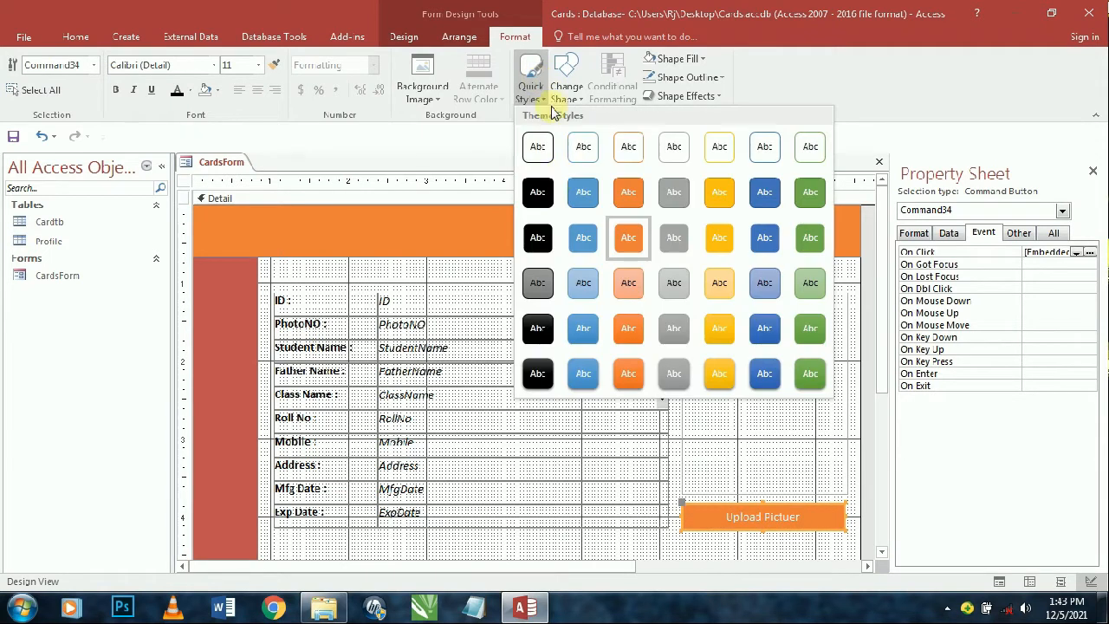
click(810, 325)
click(779, 305)
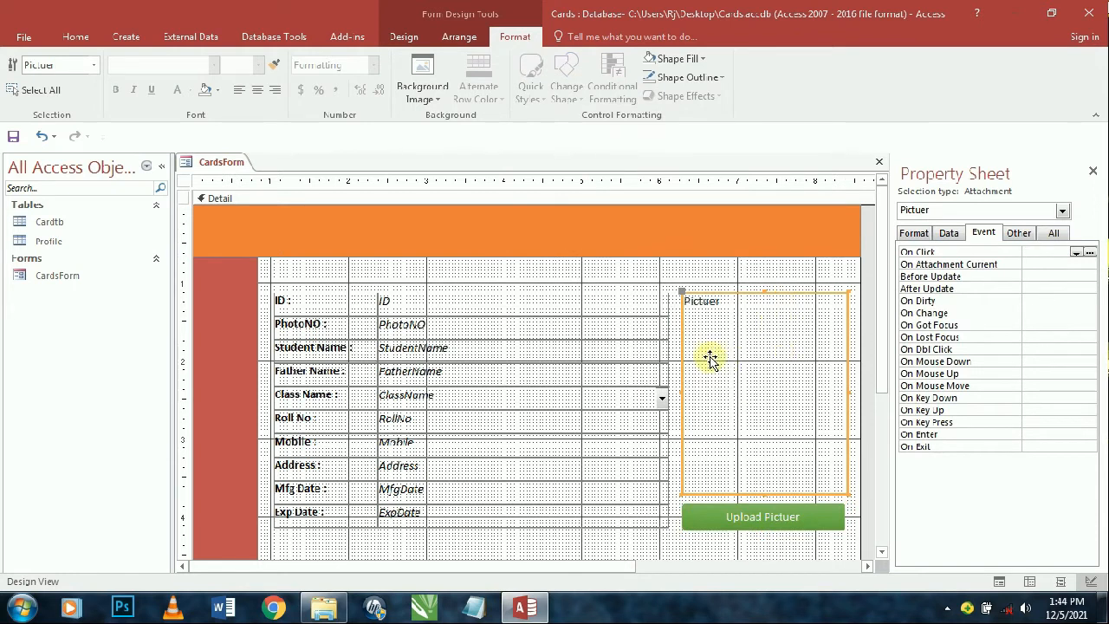
click(75, 36)
click(19, 73)
click(775, 520)
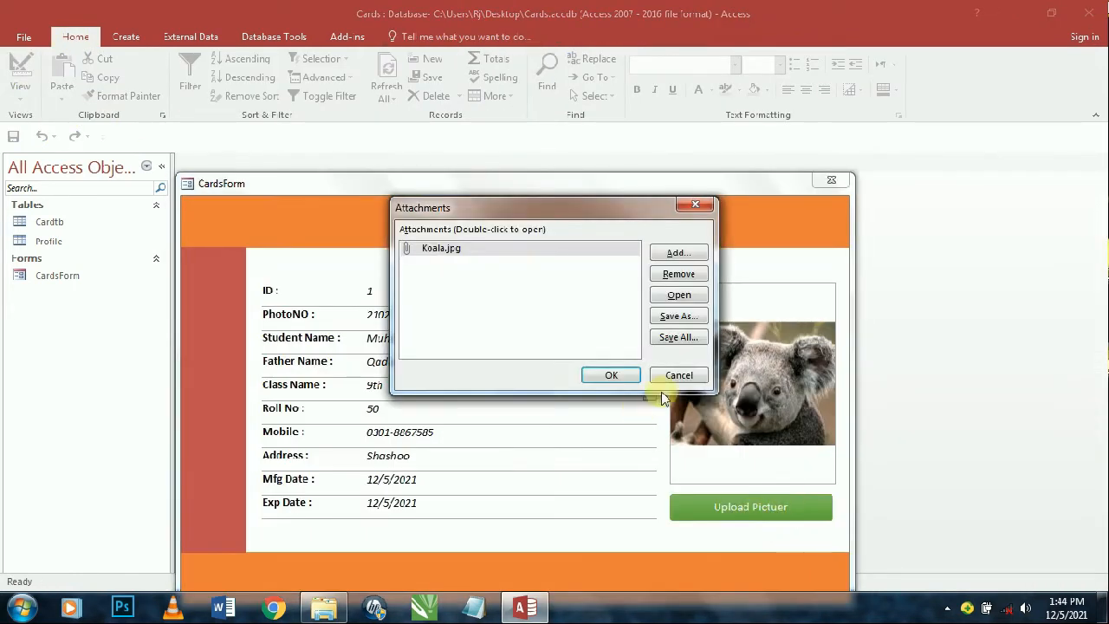
click(680, 374)
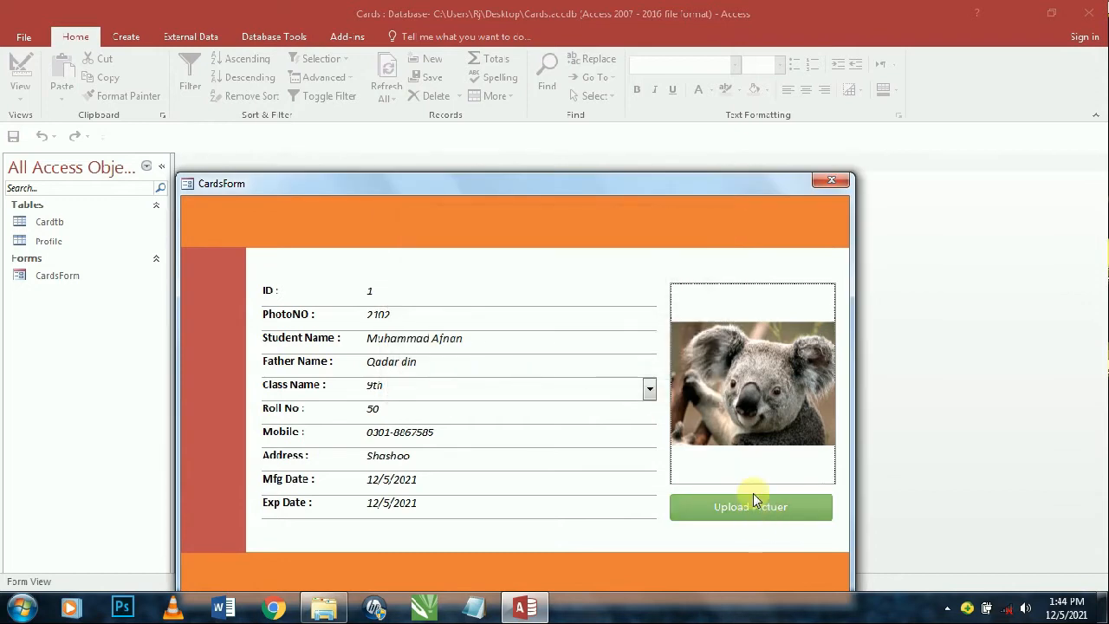
right_click(640, 227)
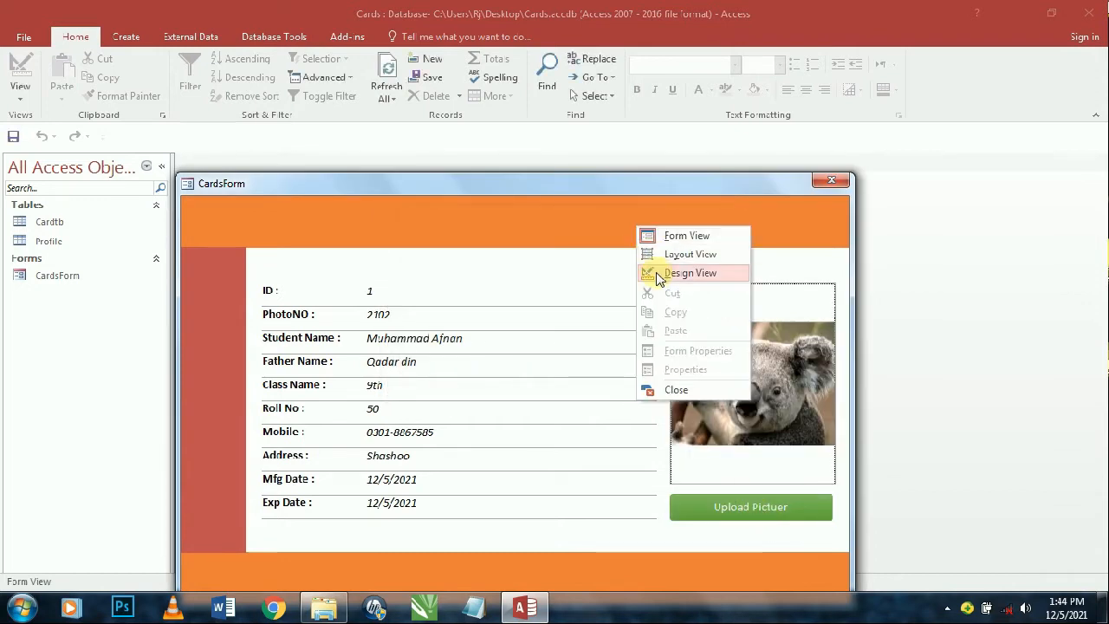
click(663, 272)
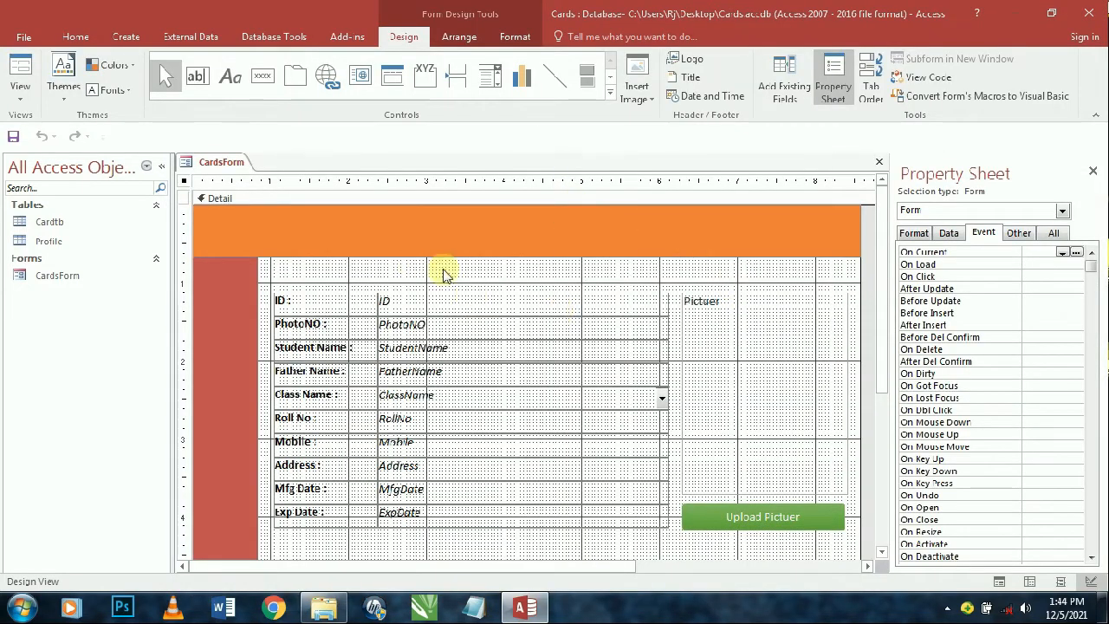
- Add a Go To Next Record button at the top of the red sidebar
click(262, 77)
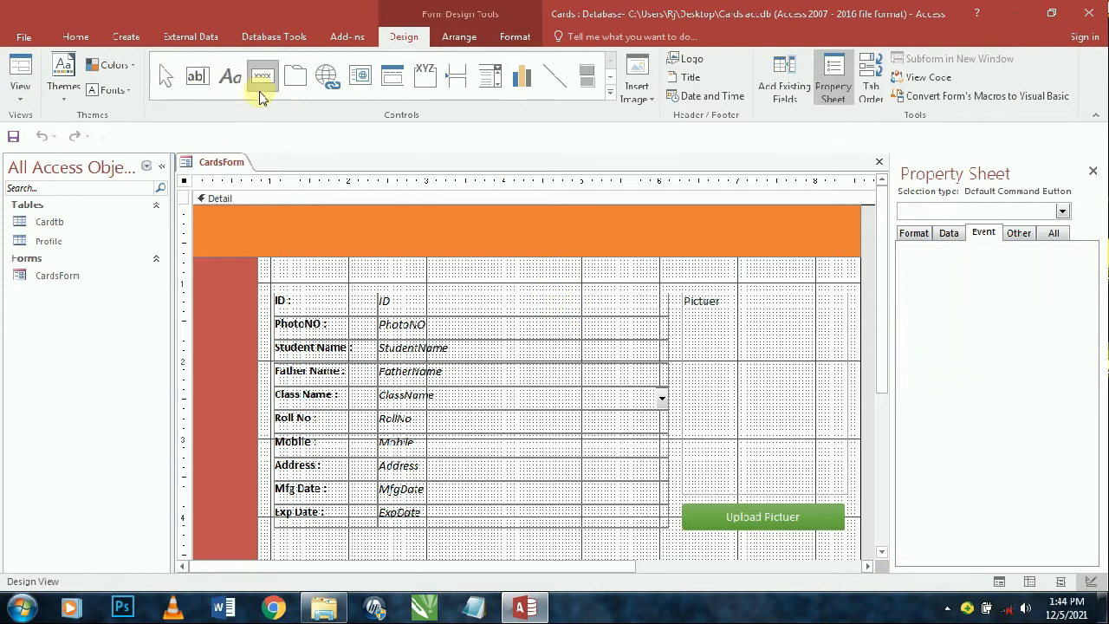
click(208, 270)
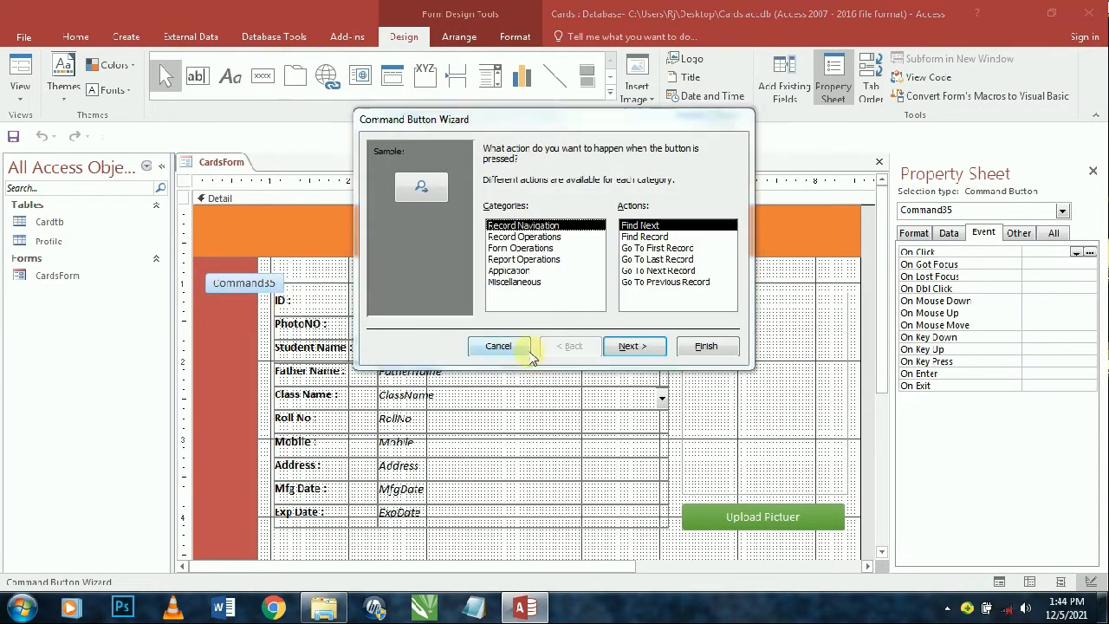
click(669, 271)
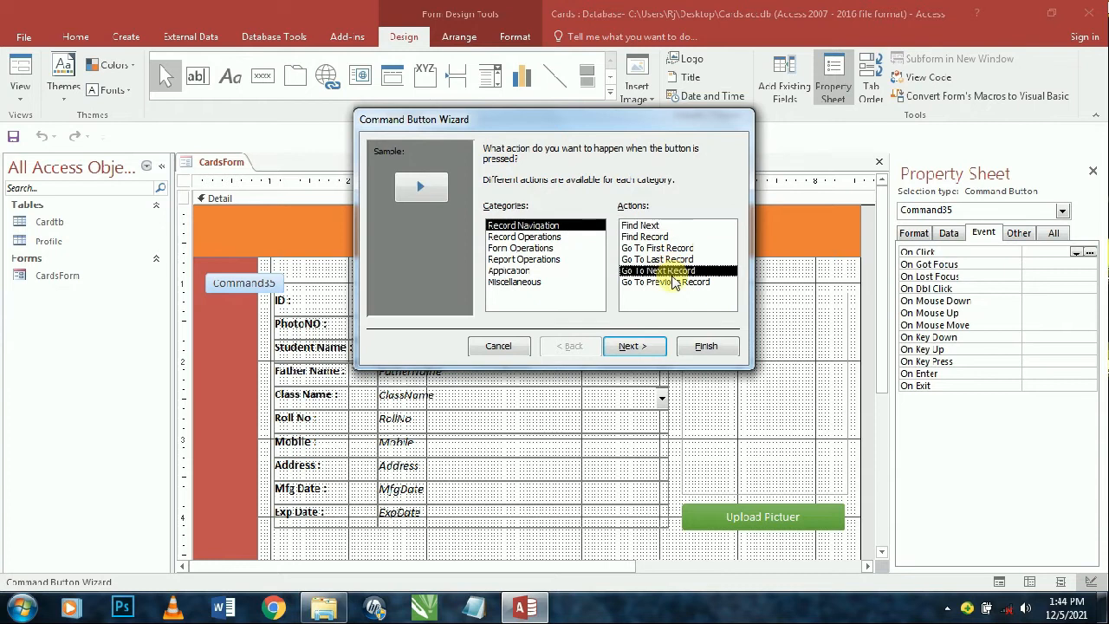
click(635, 347)
click(642, 347)
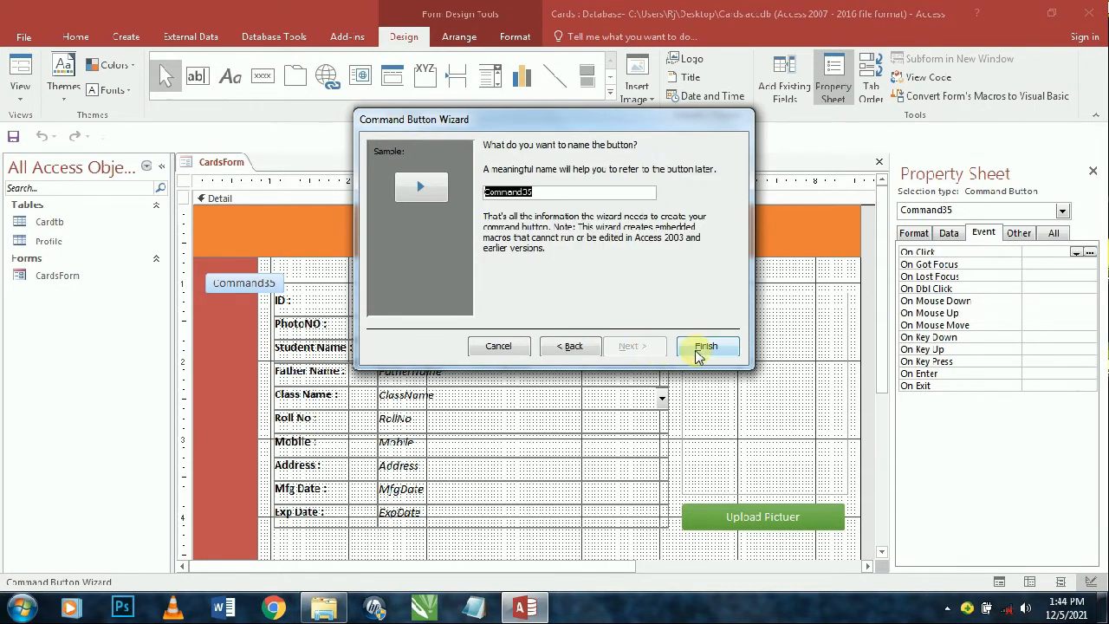
click(702, 347)
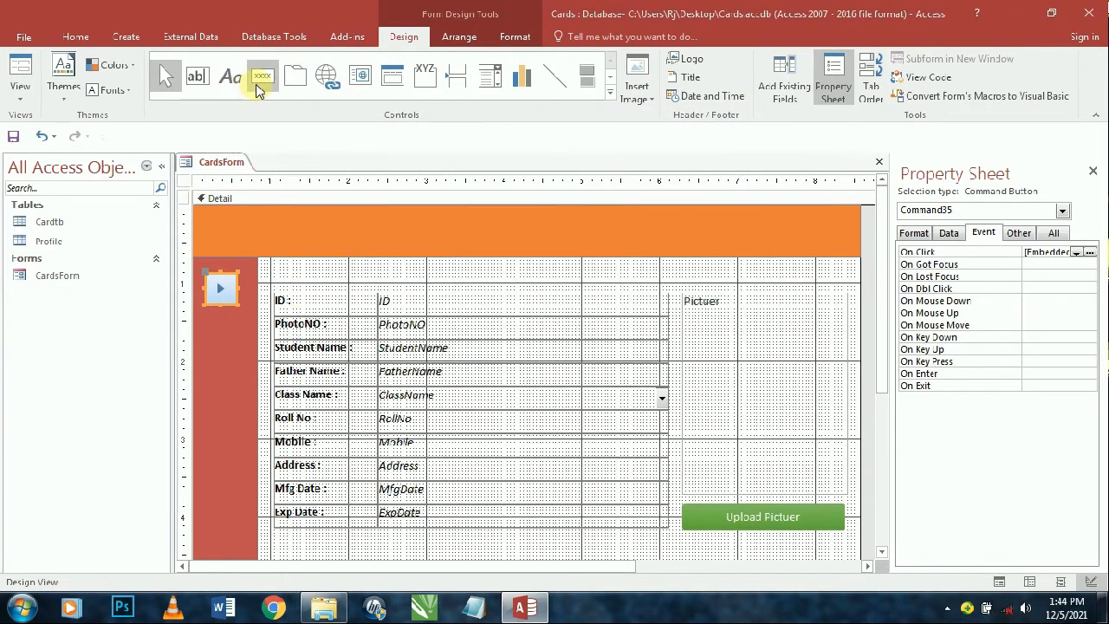
- Add a second next-record command button lower in the red sidebar
click(262, 75)
click(222, 332)
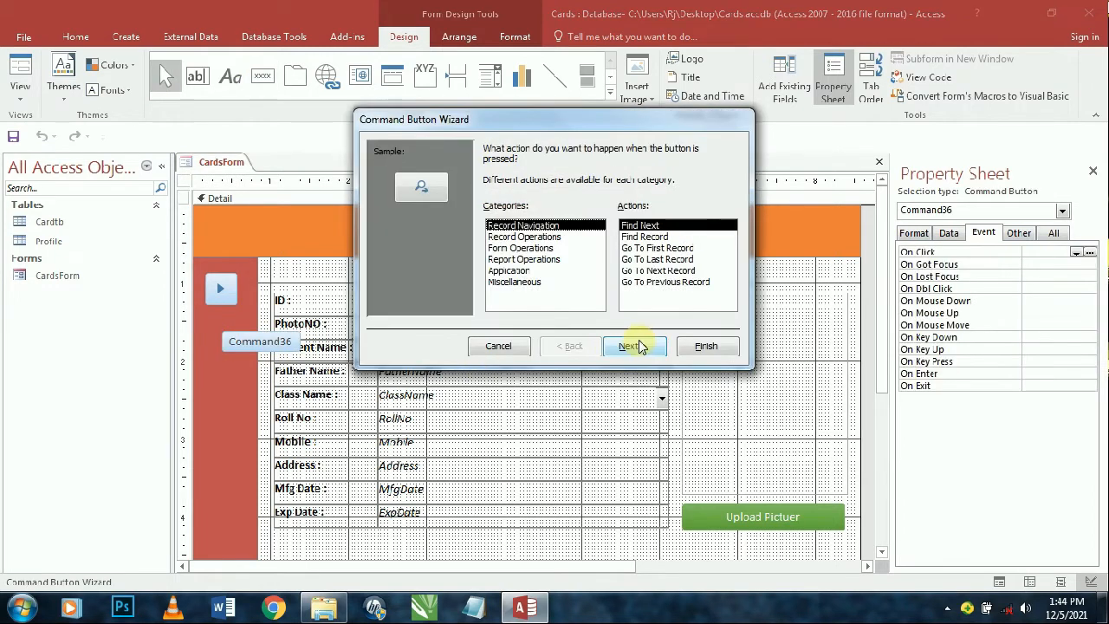
click(656, 271)
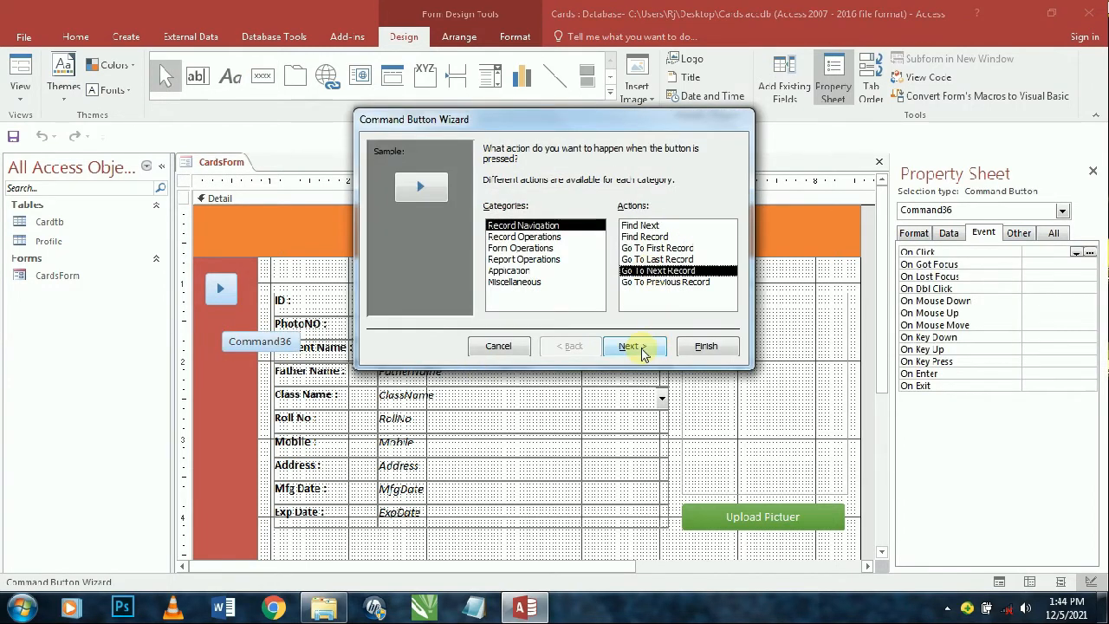
click(642, 351)
click(632, 346)
click(707, 345)
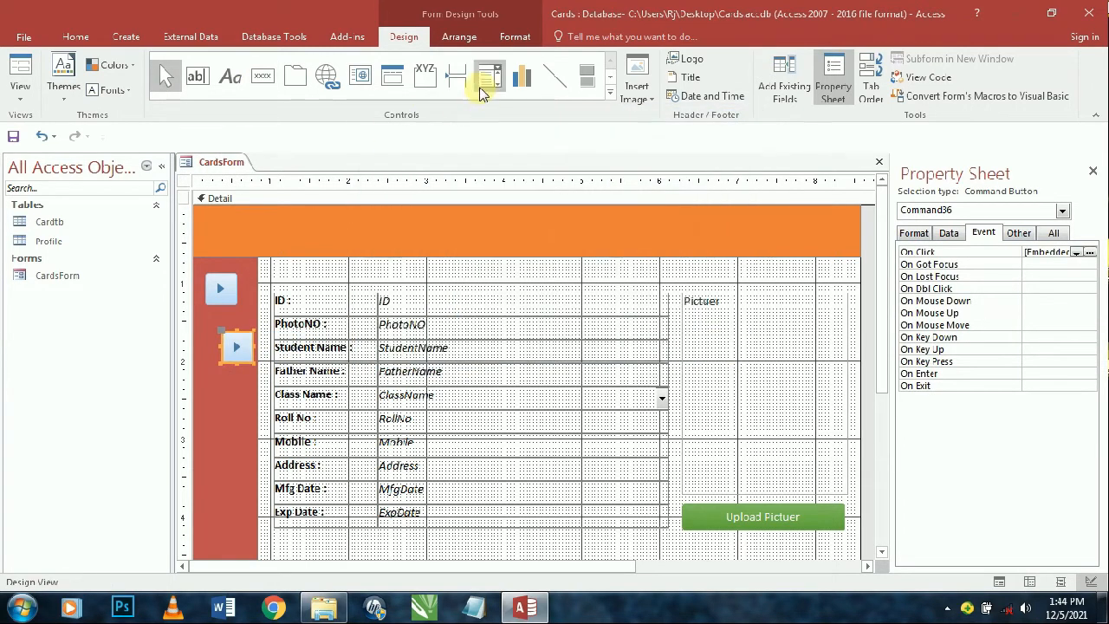
- Add a previous-record button, delete the duplicate next-record one, and move previous under next
click(263, 76)
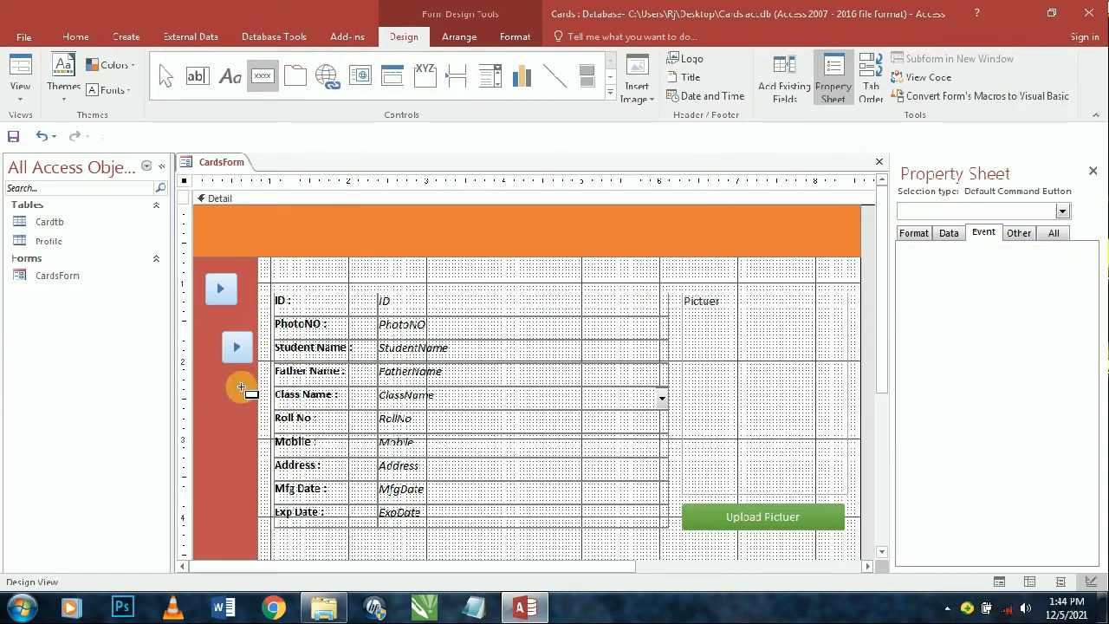
click(242, 388)
click(648, 271)
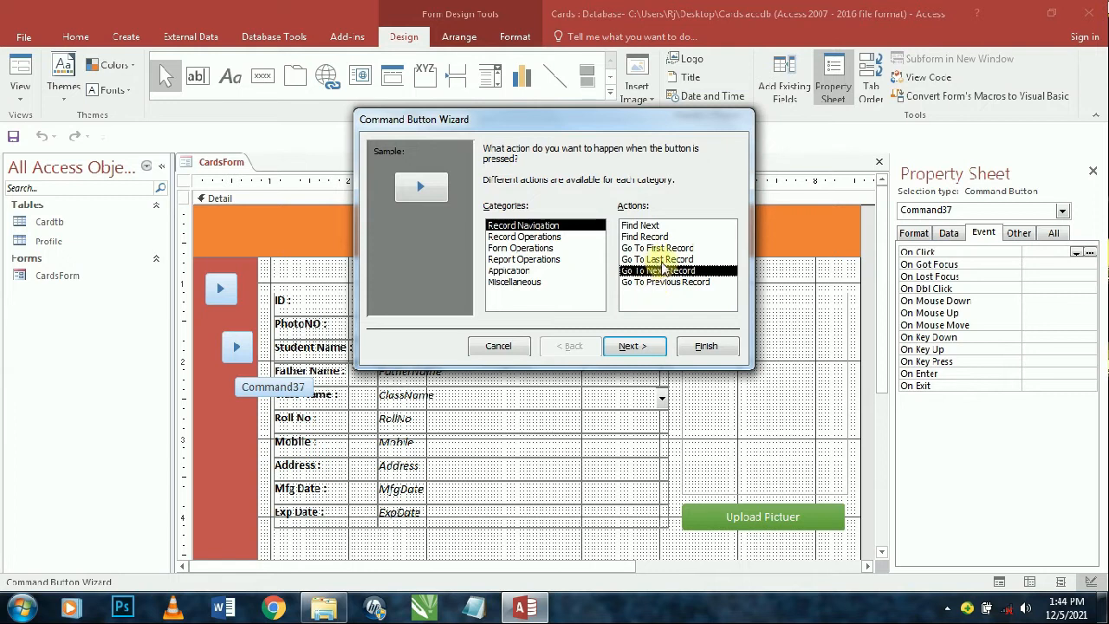
click(665, 281)
click(631, 346)
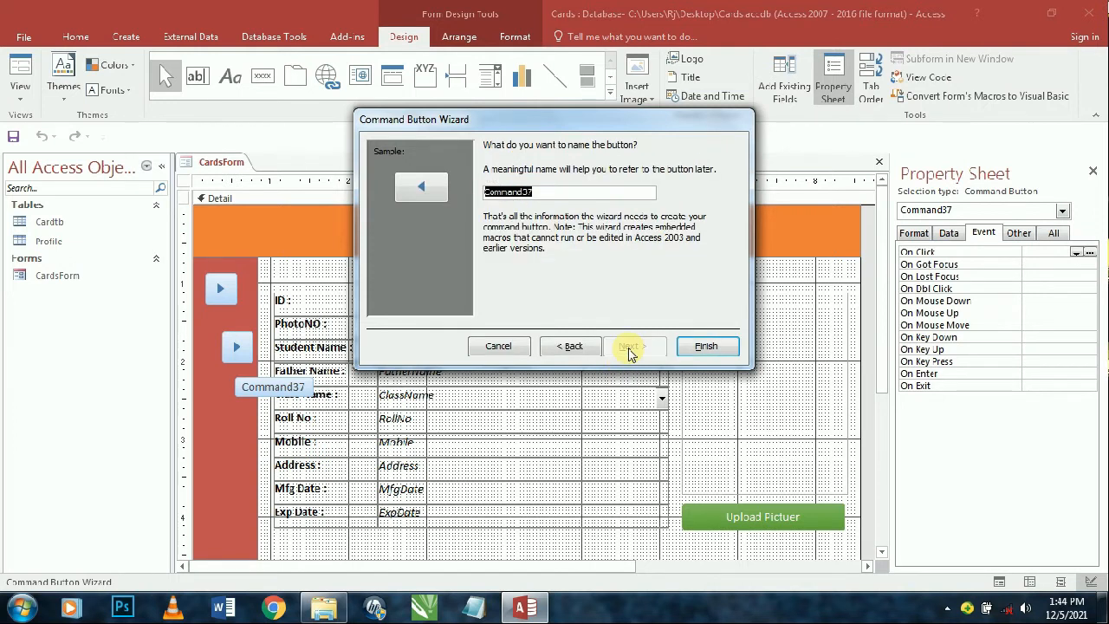
click(706, 345)
click(246, 351)
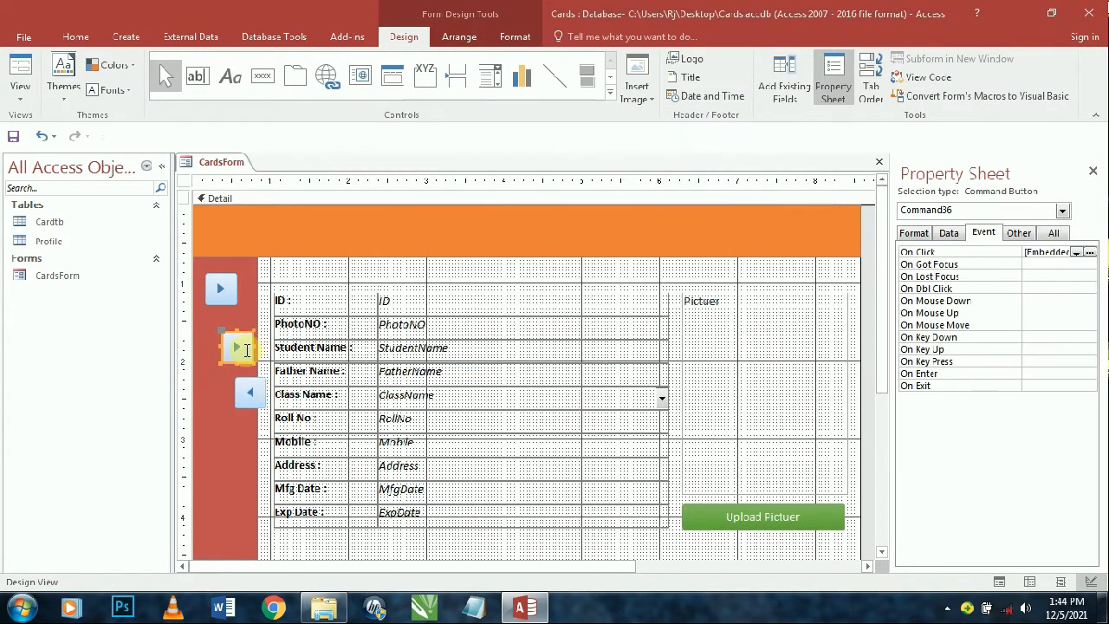
key(Delete)
drag(248, 394, 225, 339)
- Add a Go To First Record button and drag it into the sidebar below previous
click(262, 76)
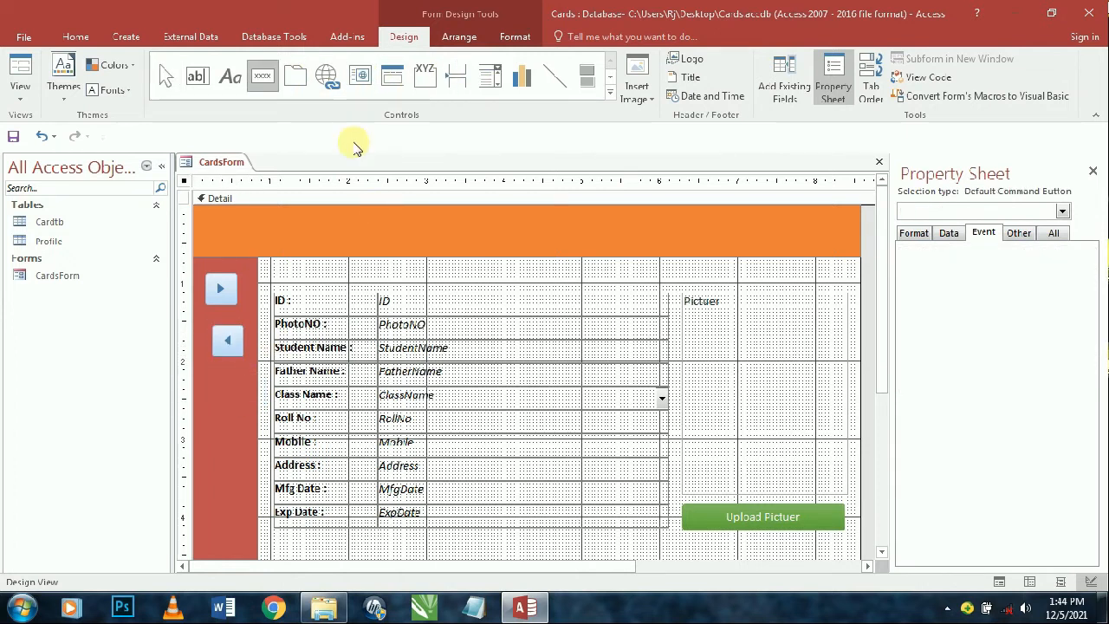
click(544, 272)
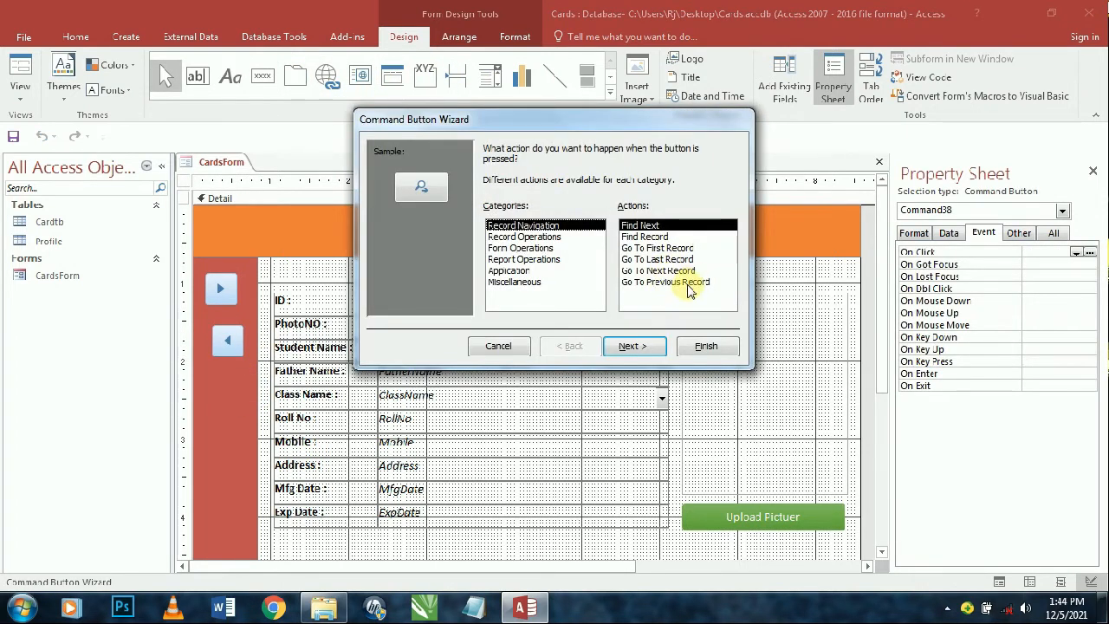
click(657, 248)
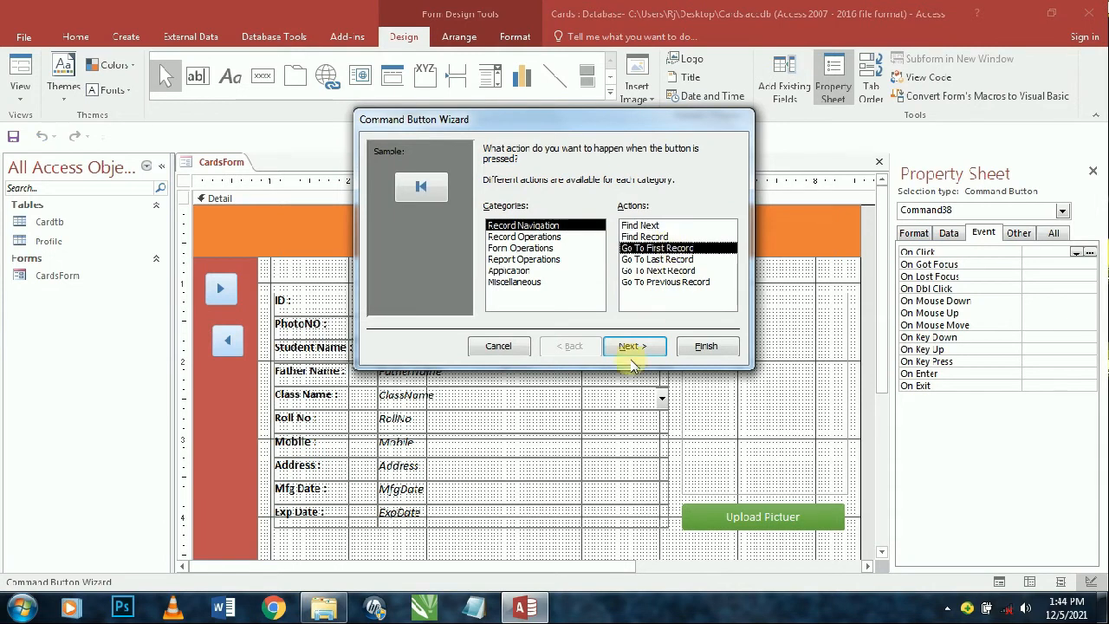
click(631, 346)
click(631, 346)
click(706, 346)
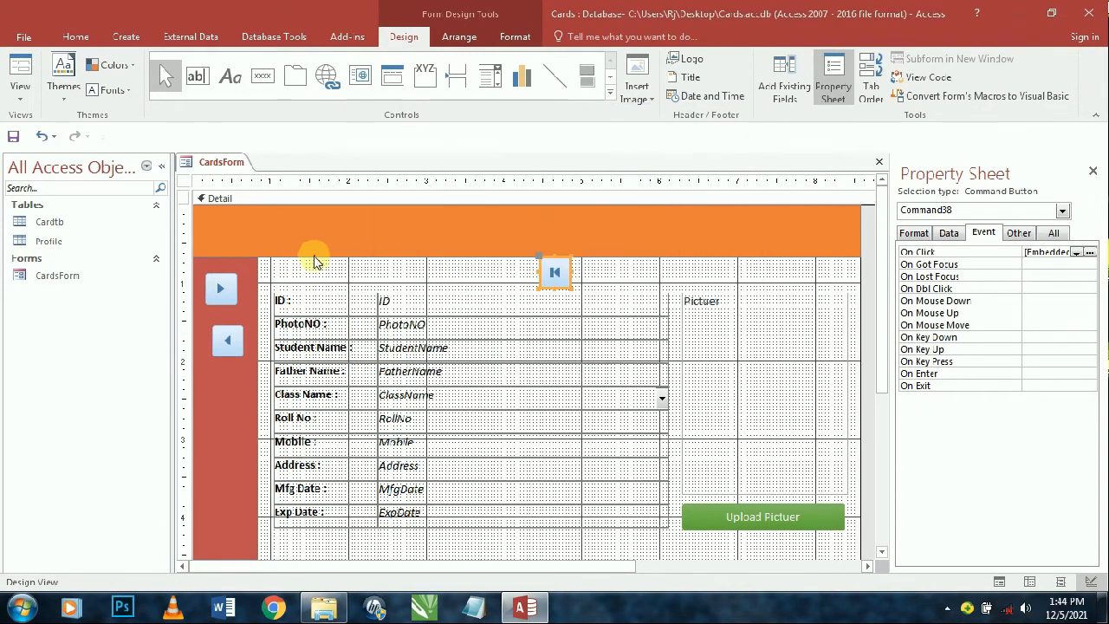
drag(544, 259, 220, 368)
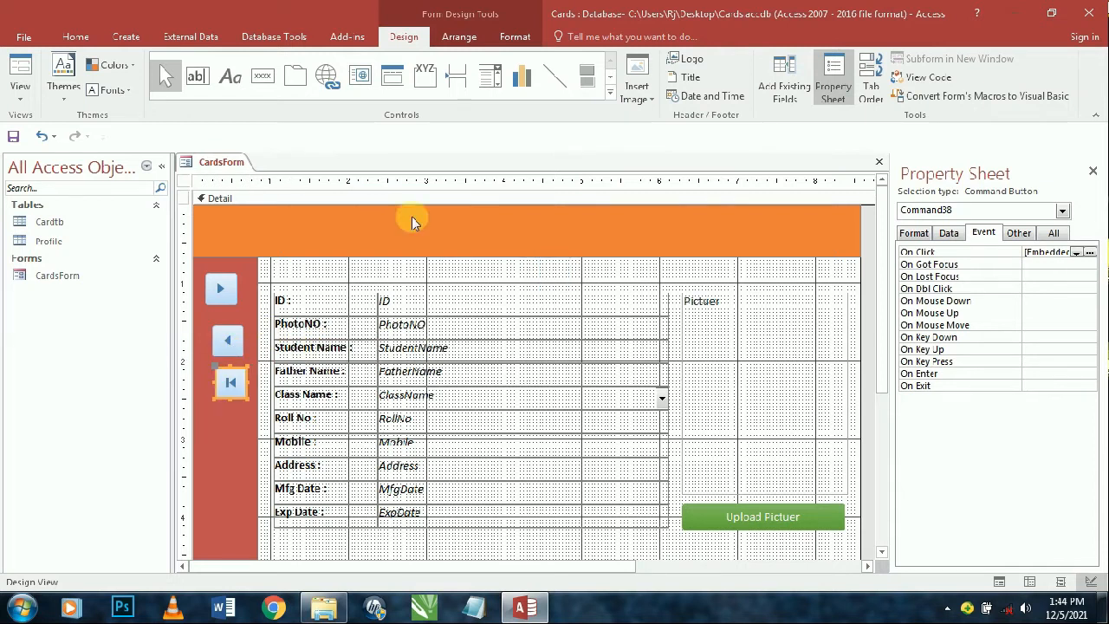
- Add a Go To Last Record button lower in the red sidebar
click(262, 75)
click(214, 431)
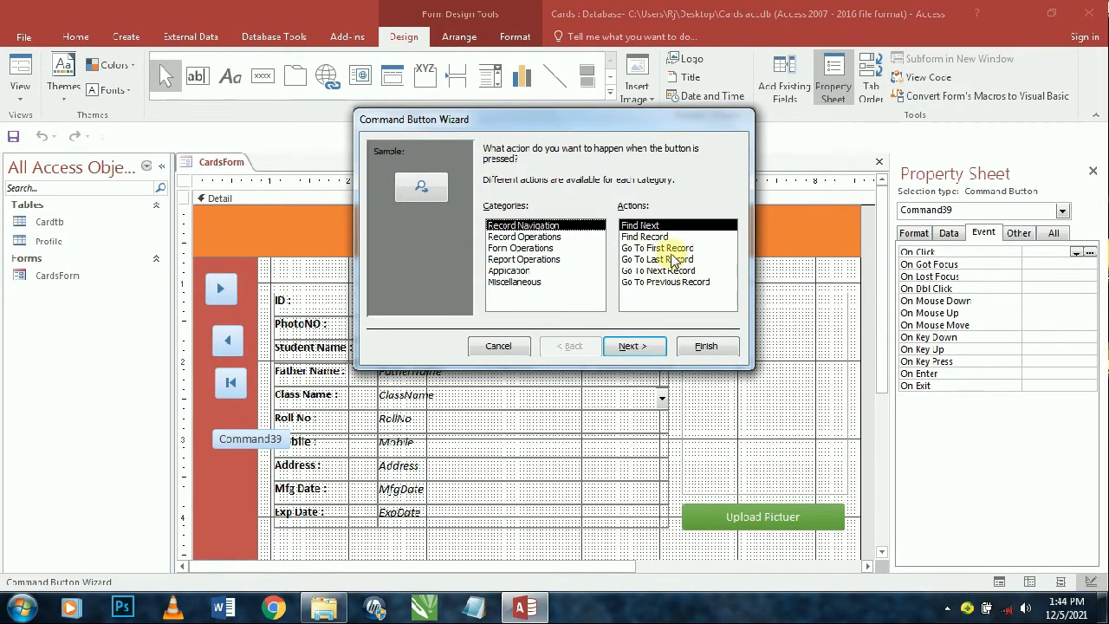
click(664, 259)
click(656, 347)
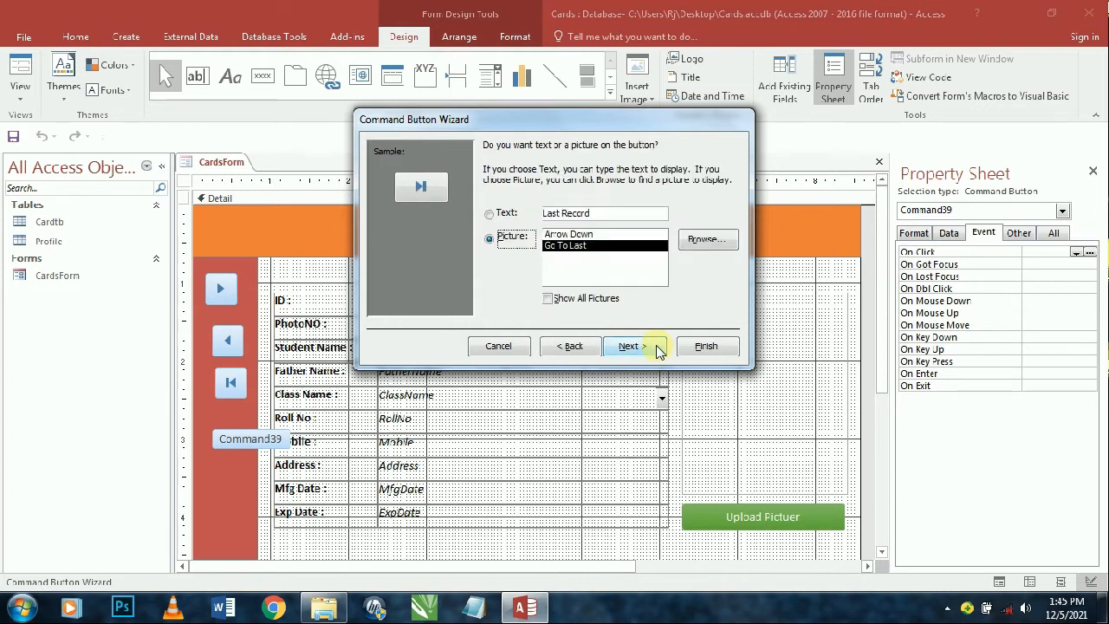
click(654, 346)
click(703, 346)
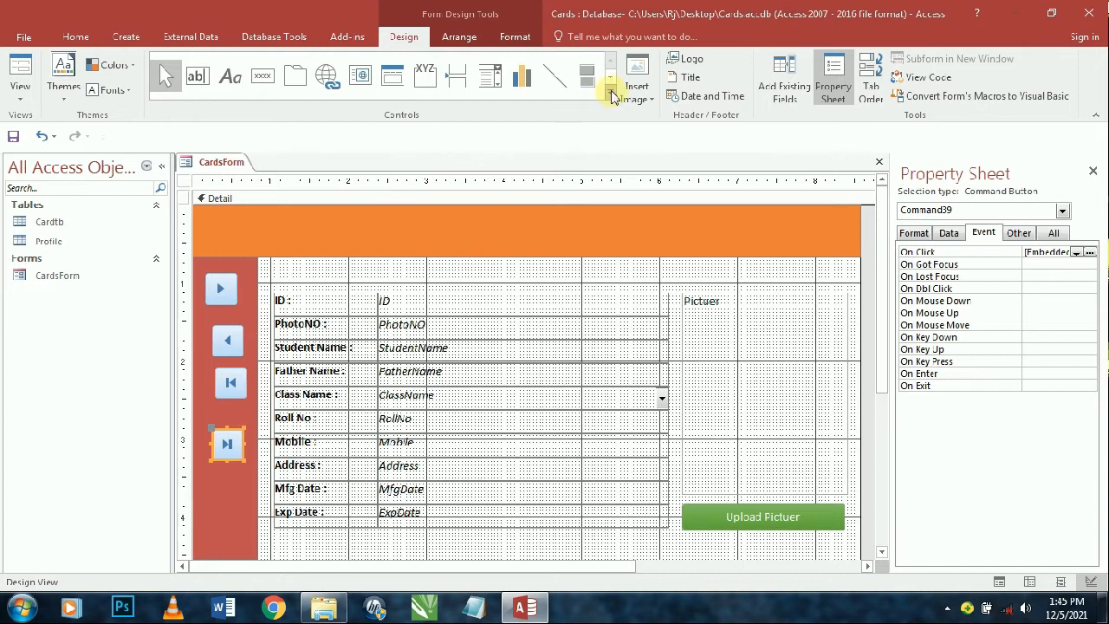
- Create an Add New Record button from Record Operations and drag it onto the sidebar
click(263, 76)
click(431, 258)
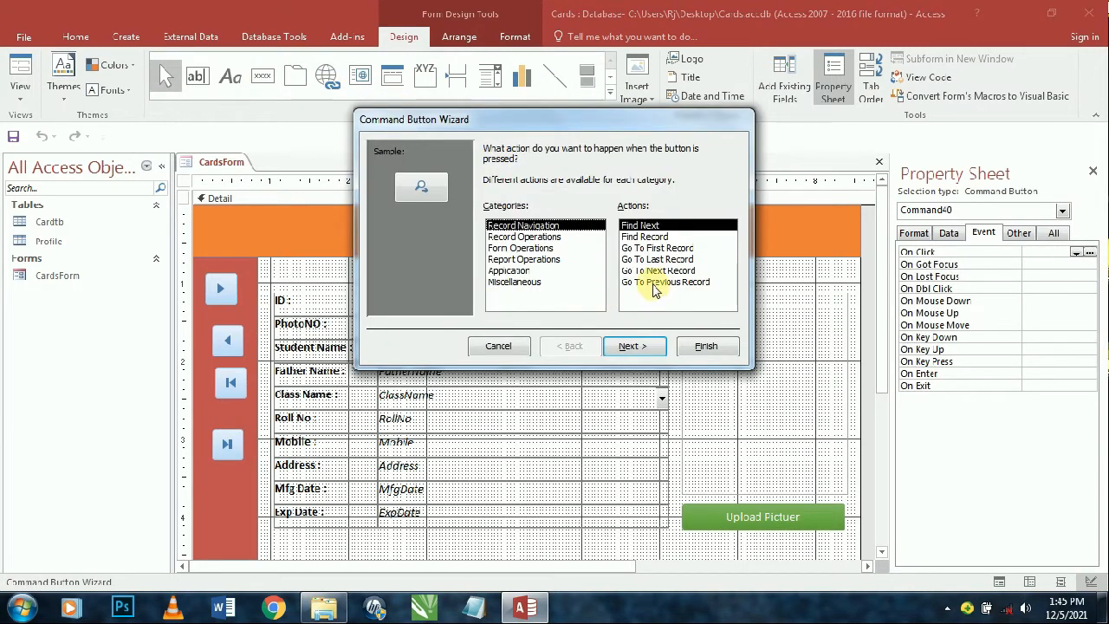
click(659, 270)
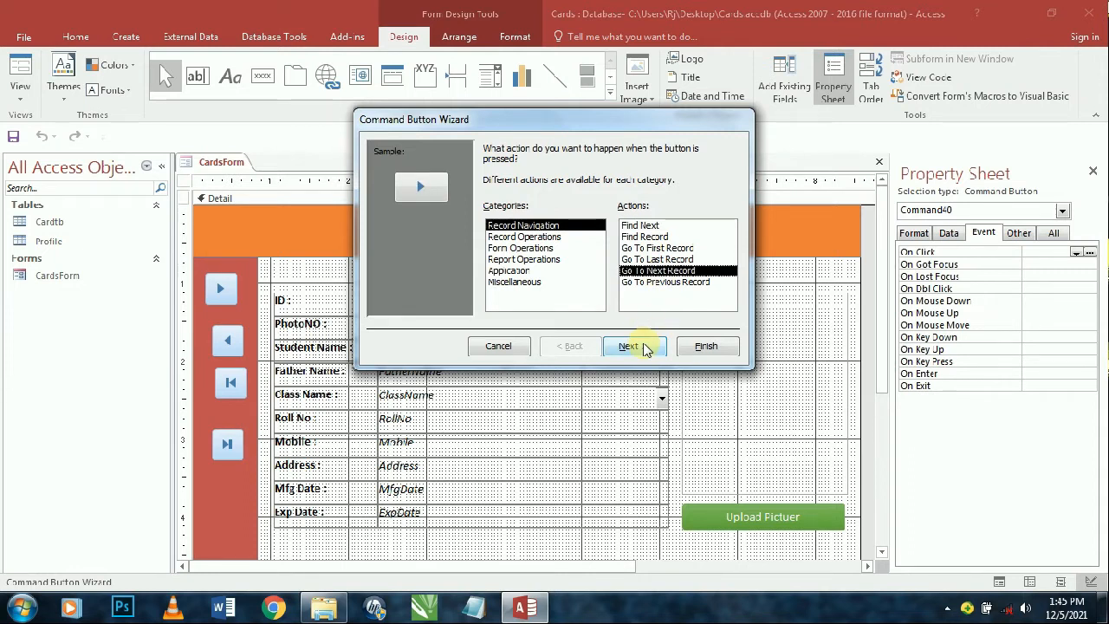
click(642, 346)
click(643, 346)
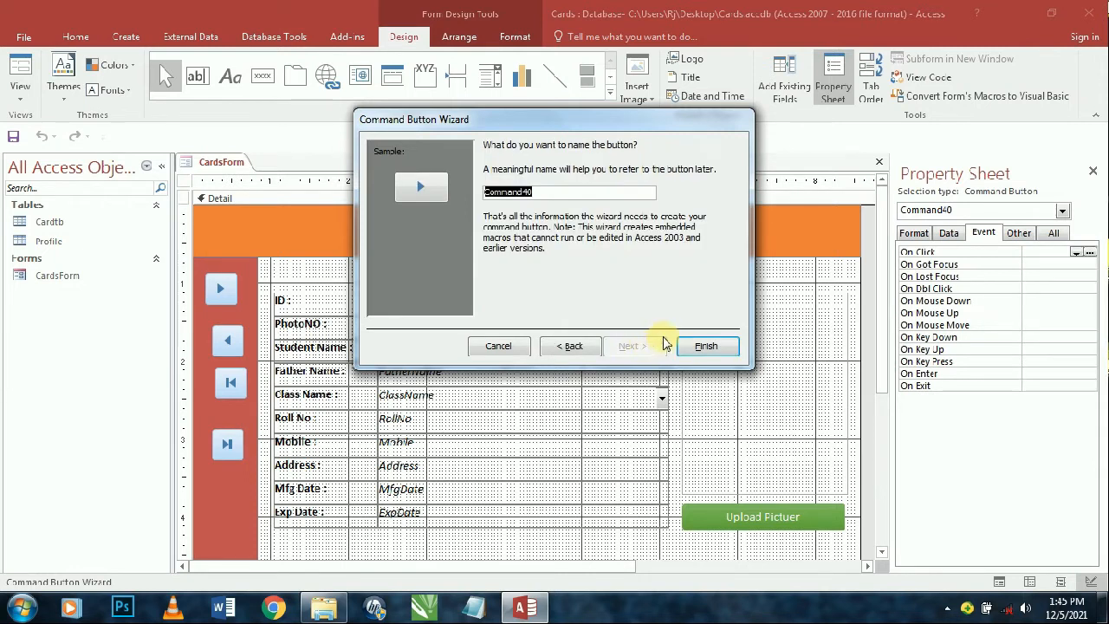
click(548, 346)
click(555, 347)
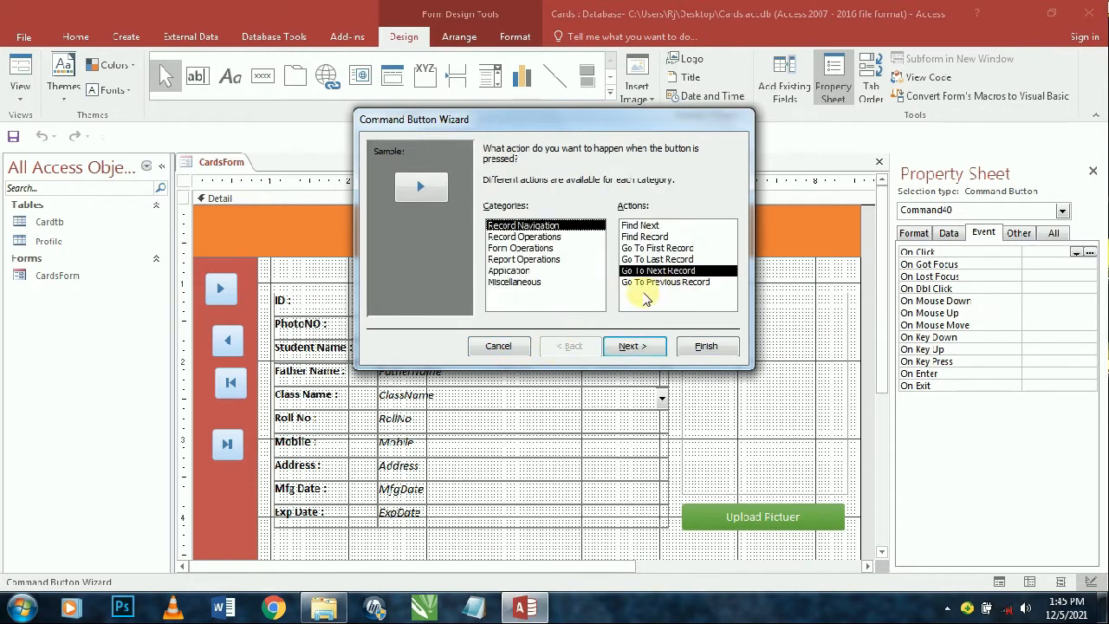
click(524, 236)
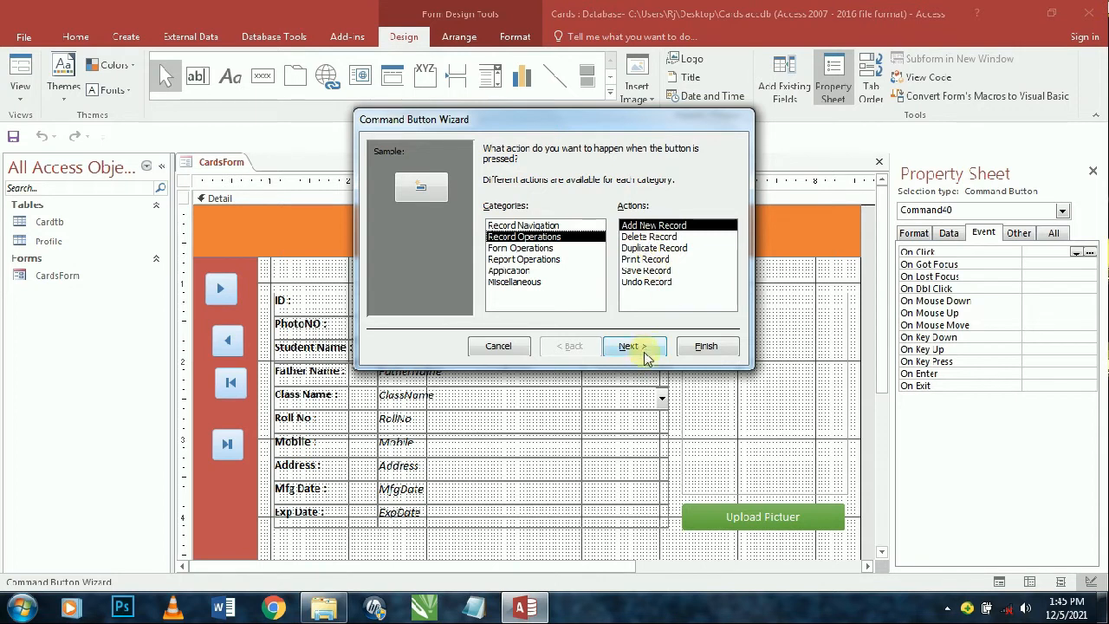
click(645, 347)
click(707, 347)
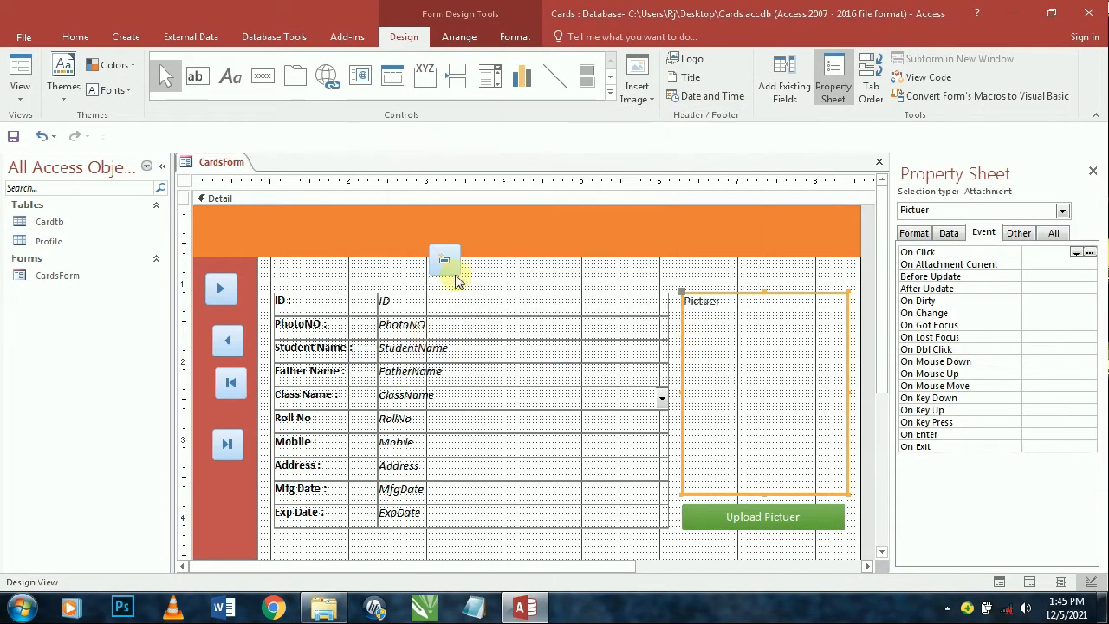
drag(443, 264, 221, 474)
double_click(238, 439)
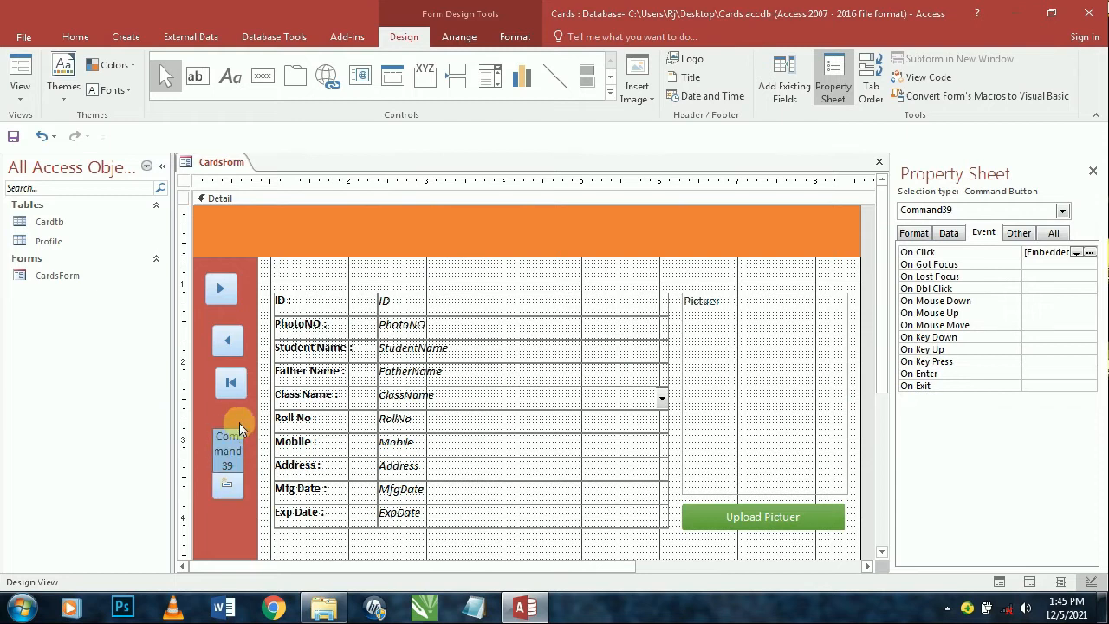
click(501, 264)
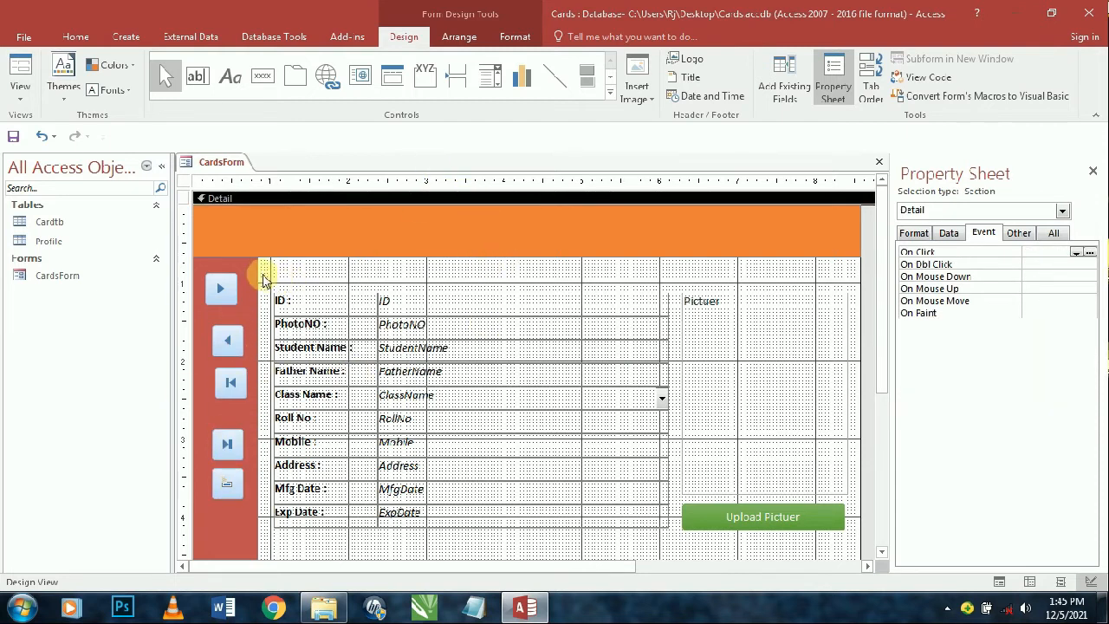
- Left-align the five selected sidebar navigation buttons
drag(263, 277, 232, 527)
right_click(232, 444)
mouse_move(315, 354)
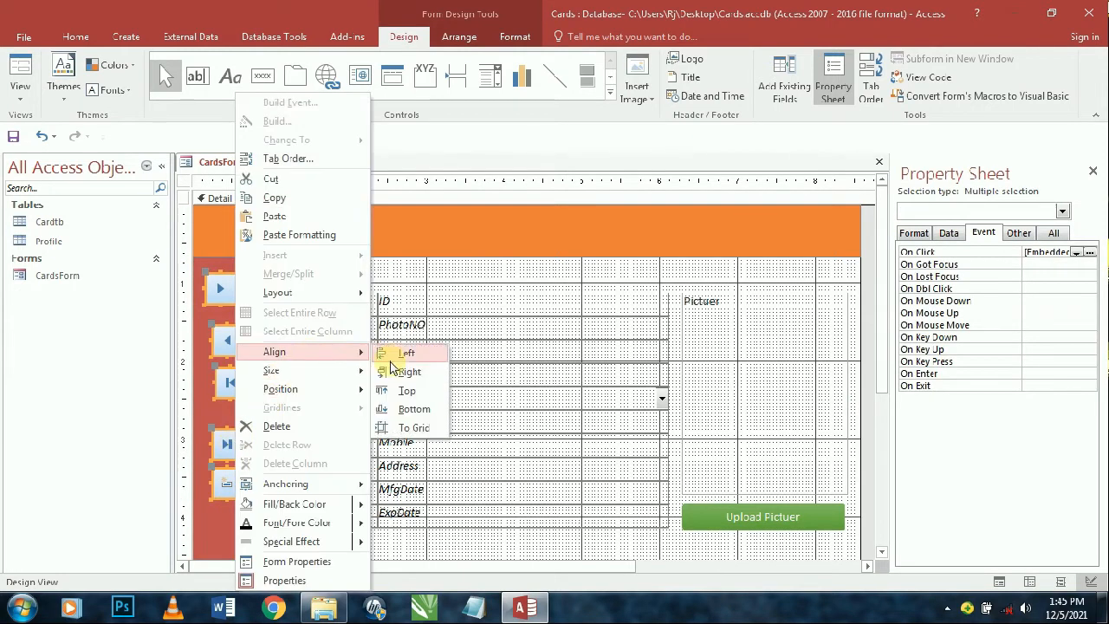
click(389, 362)
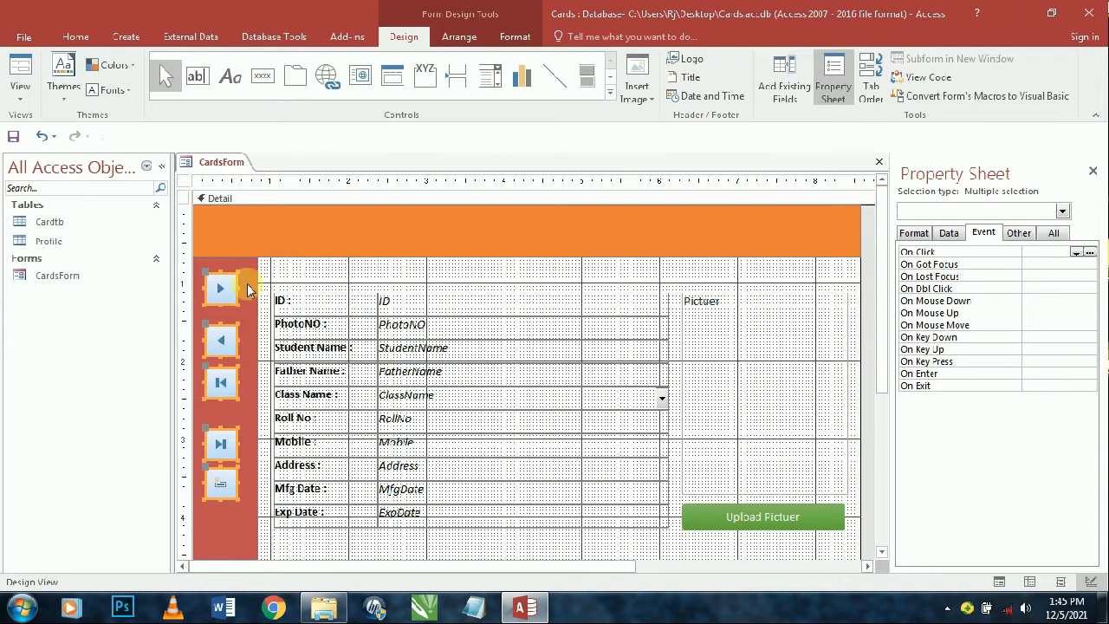
- Decrease the buttons' vertical spacing and nudge the column slightly down
click(459, 36)
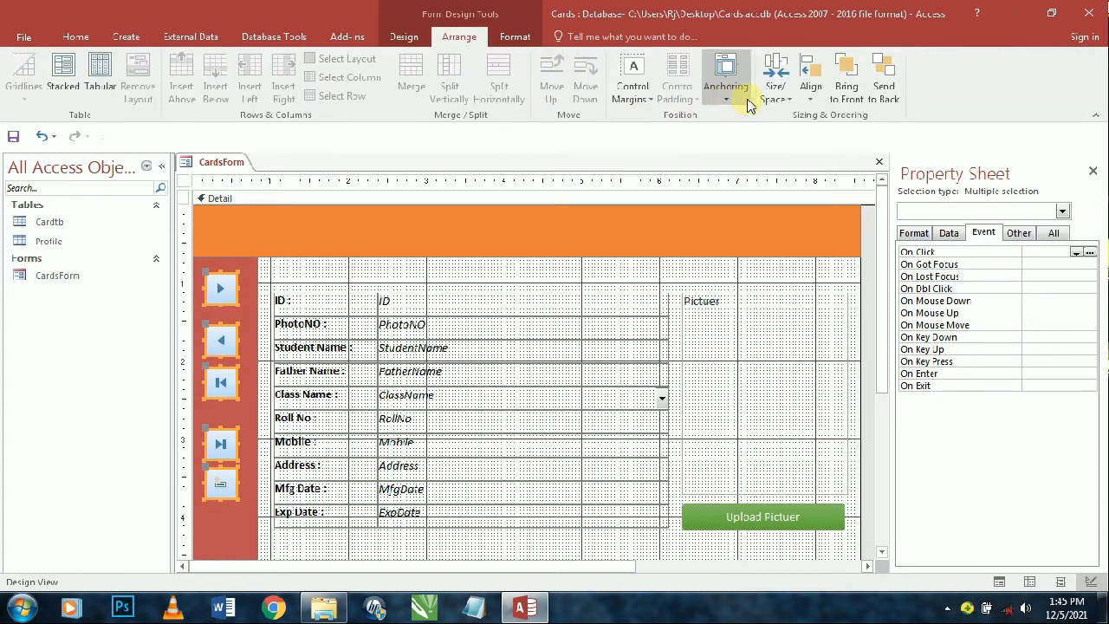
click(777, 95)
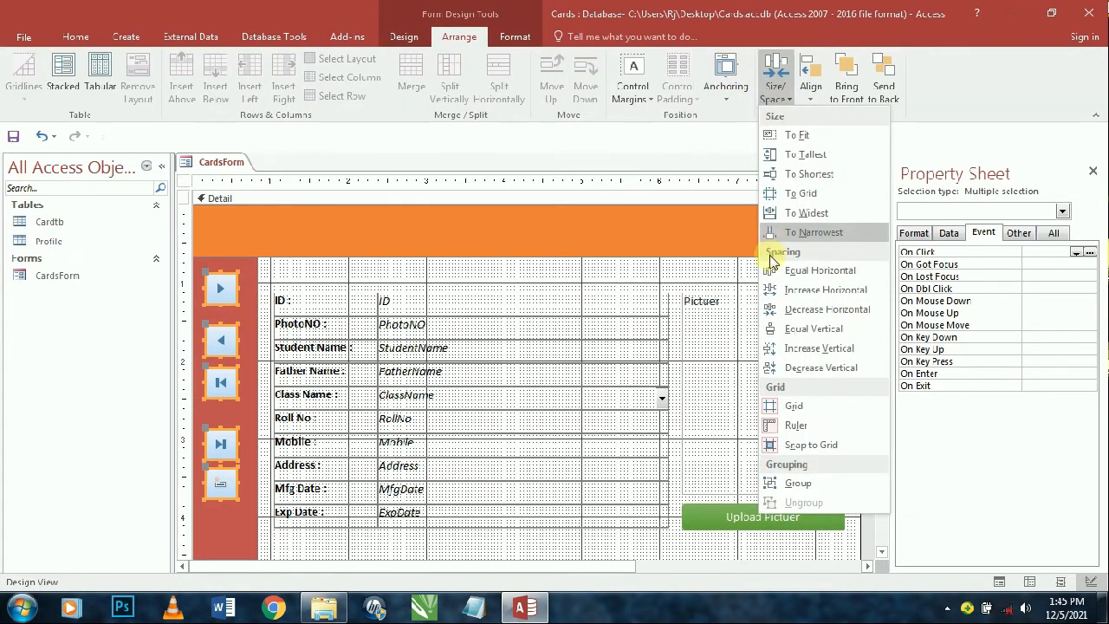
click(778, 374)
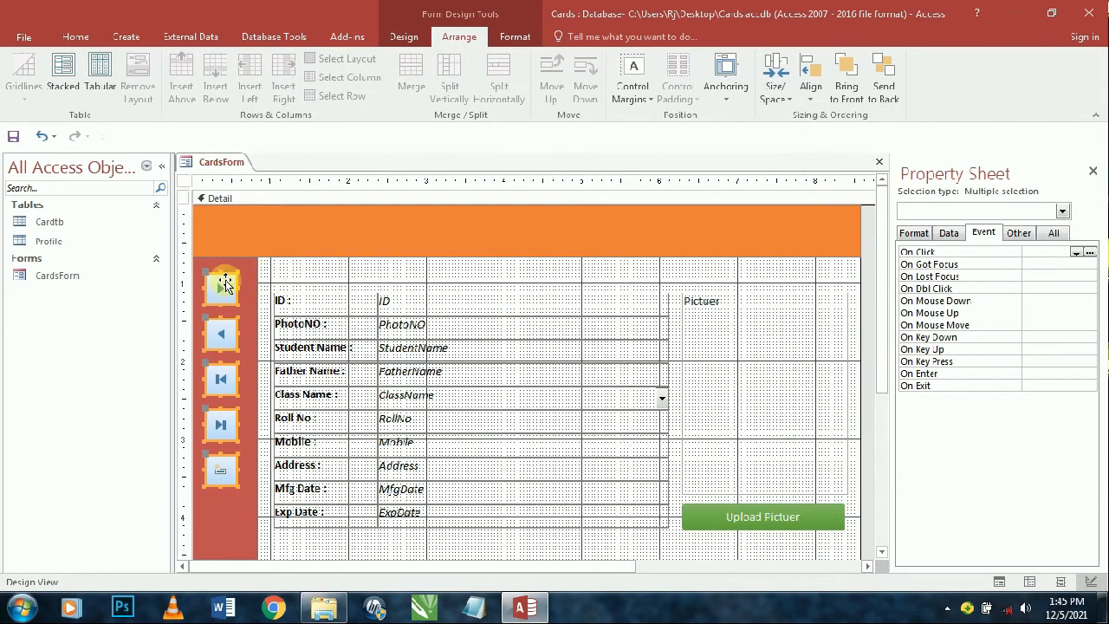
drag(219, 292, 219, 307)
scroll(314, 310, down, 3)
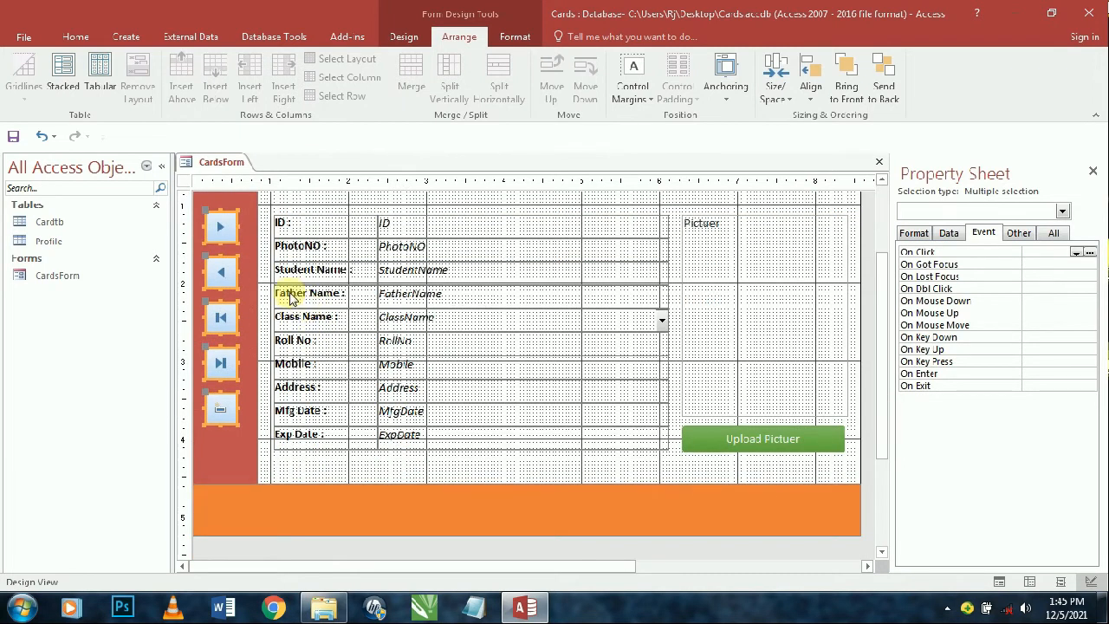
scroll(290, 297, up, 3)
- Give the five sidebar buttons a transparent Shape Outline, leaving the red strip unselected
click(515, 36)
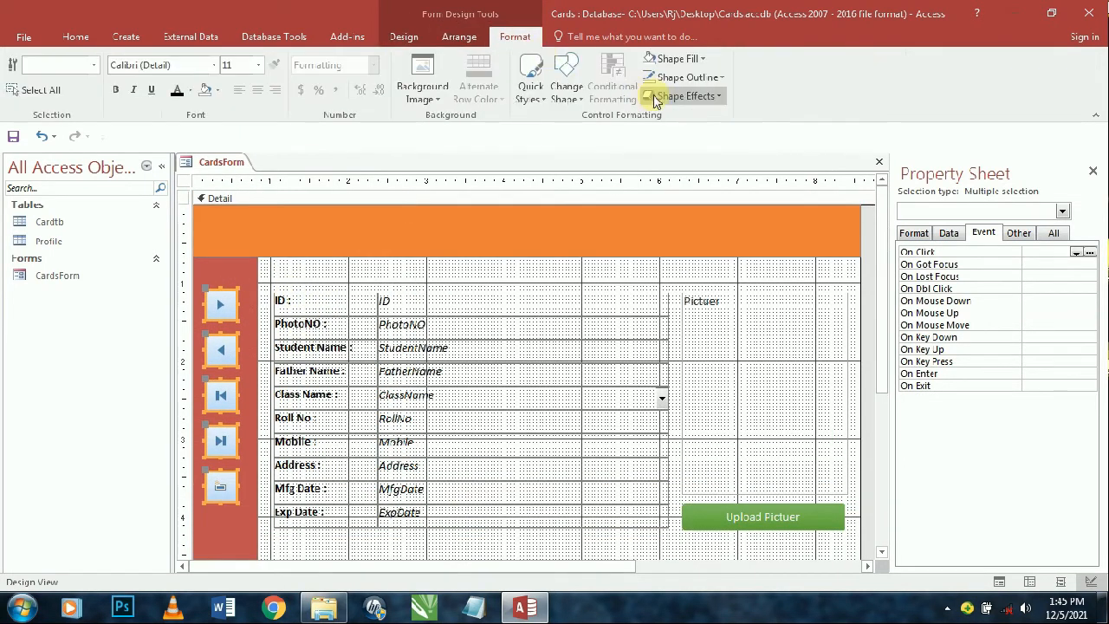
click(674, 77)
click(685, 356)
click(698, 362)
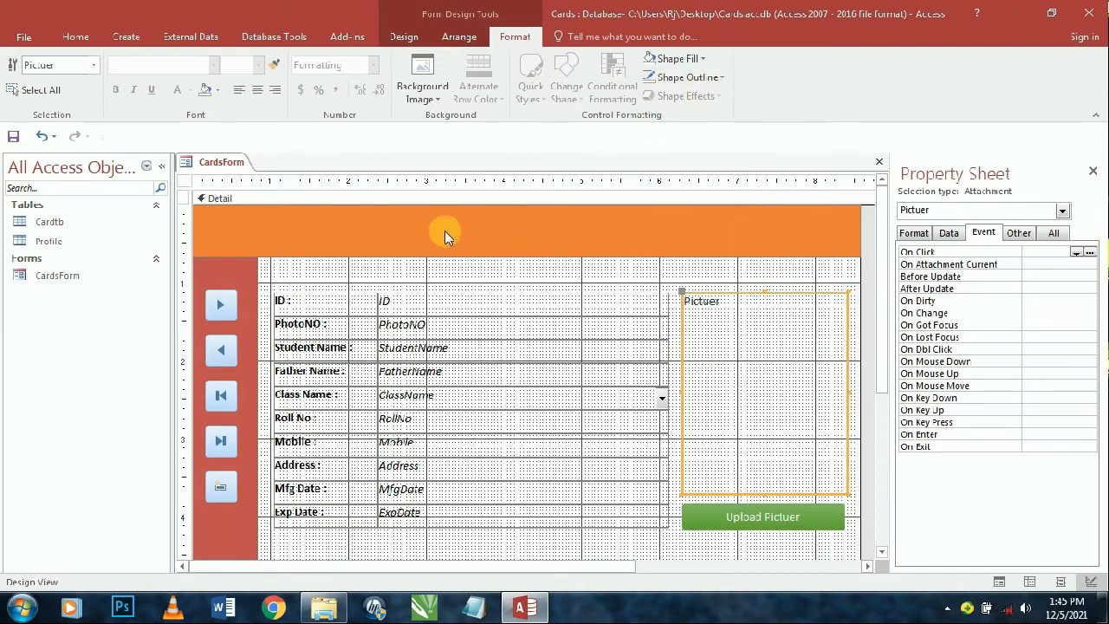
drag(264, 290, 228, 486)
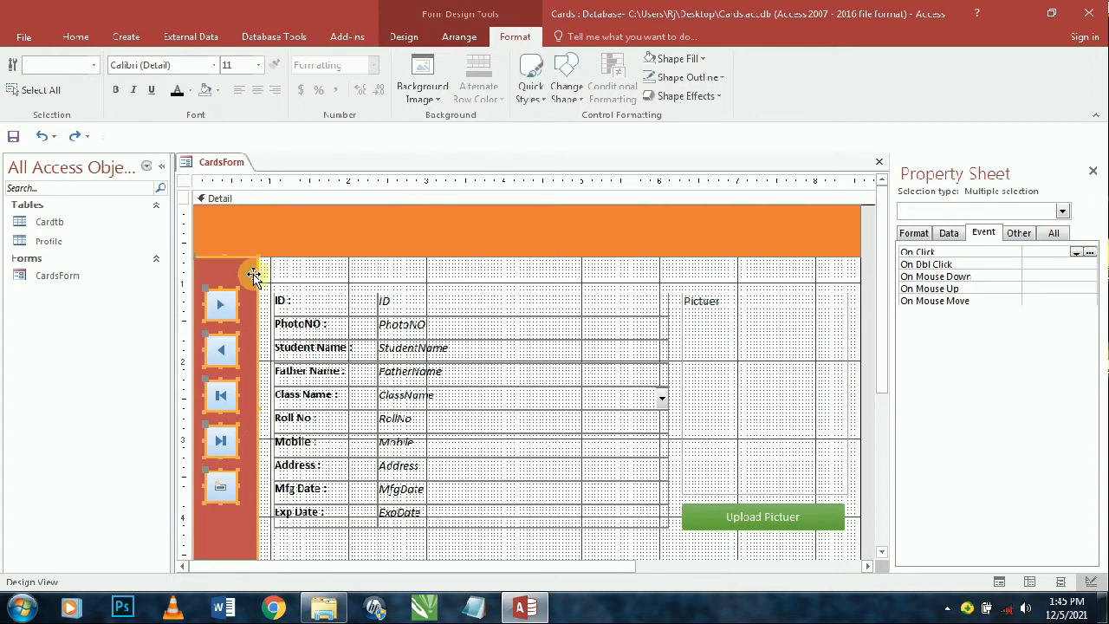
shift+click(253, 275)
click(719, 78)
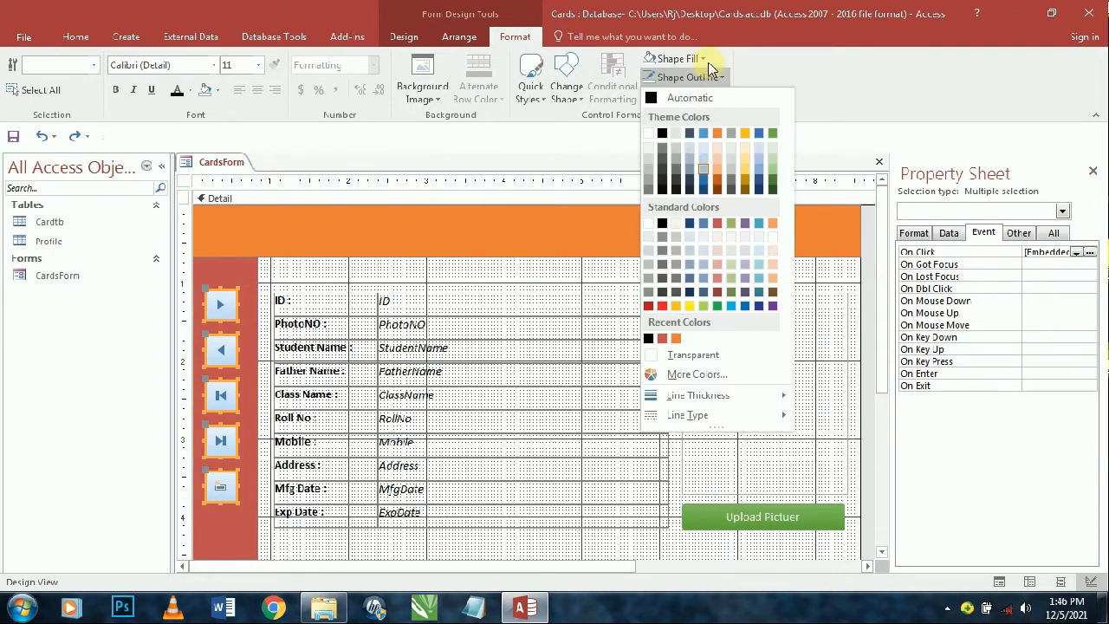
click(704, 355)
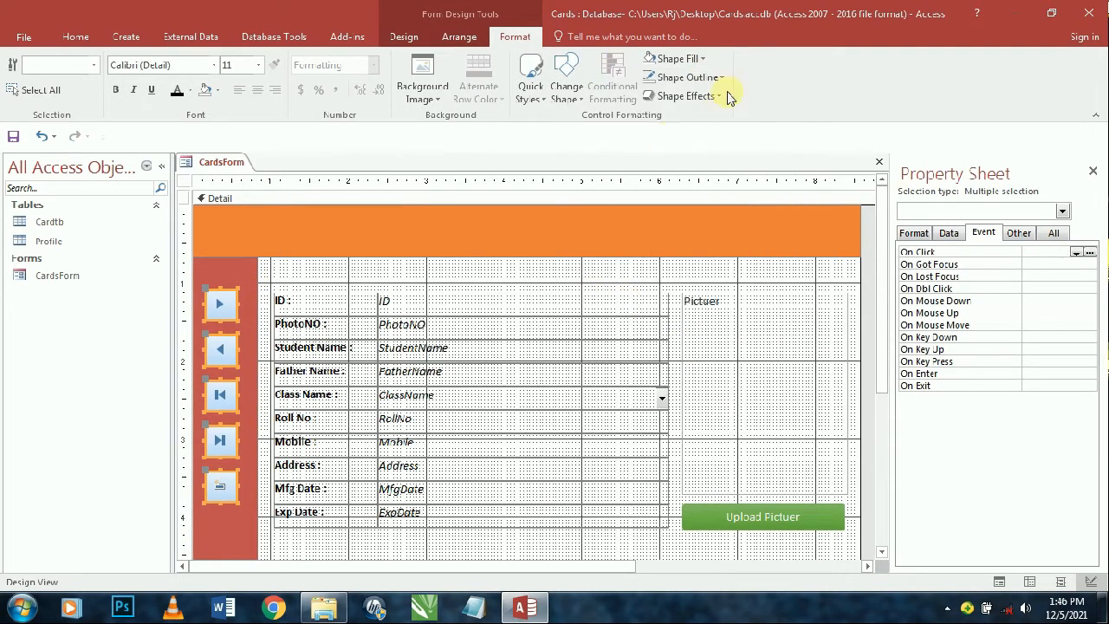
- Set the sidebar buttons' Shape Fill to Transparent
click(672, 58)
click(694, 332)
click(694, 332)
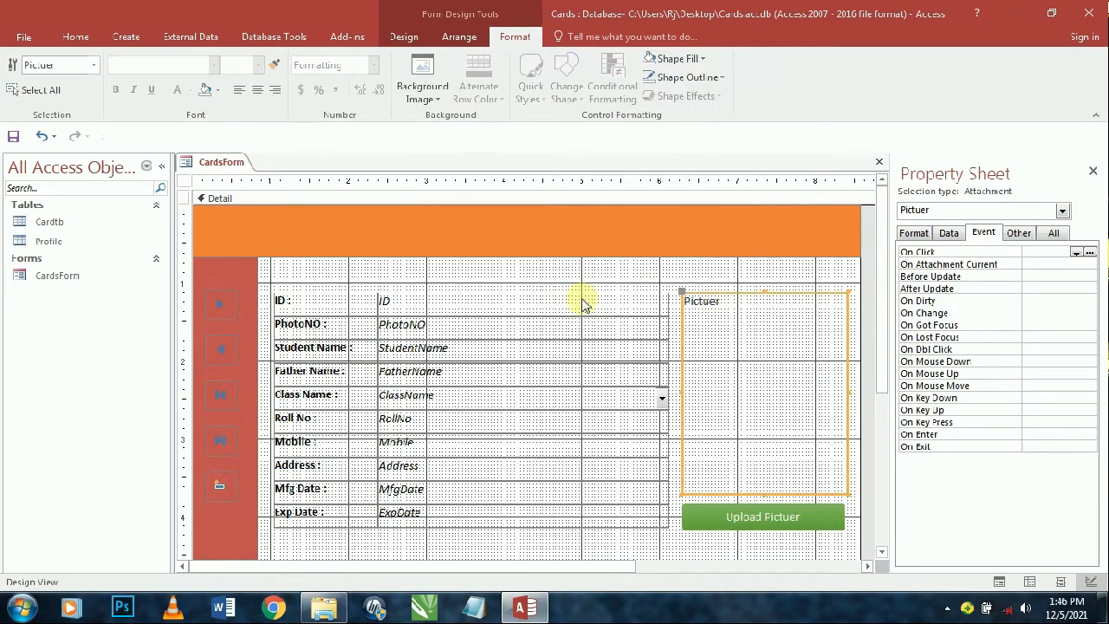
click(75, 37)
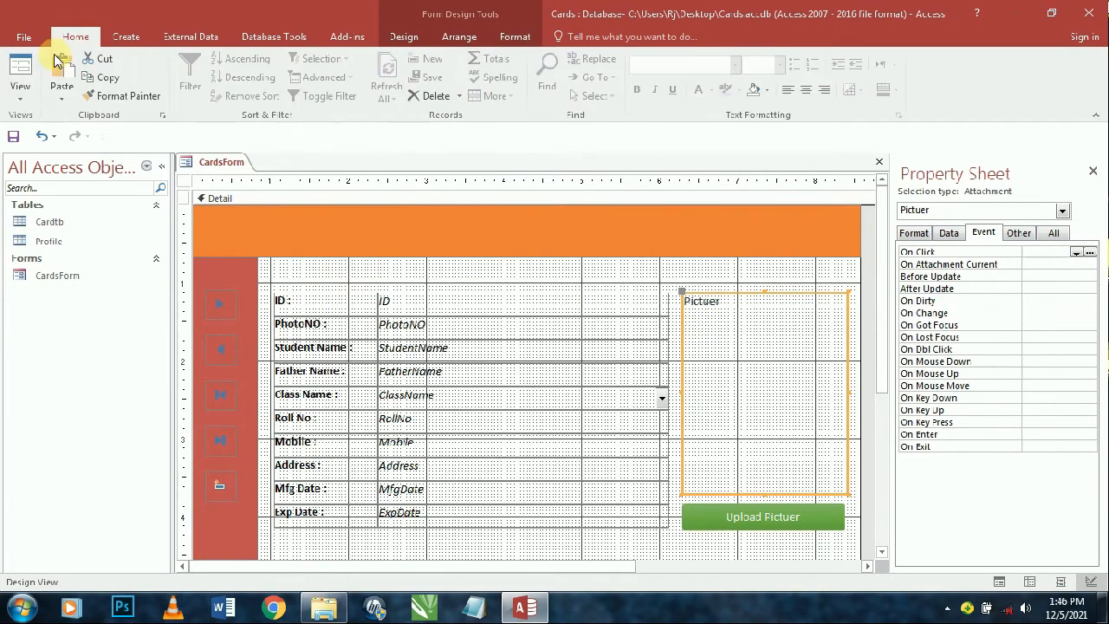
click(35, 69)
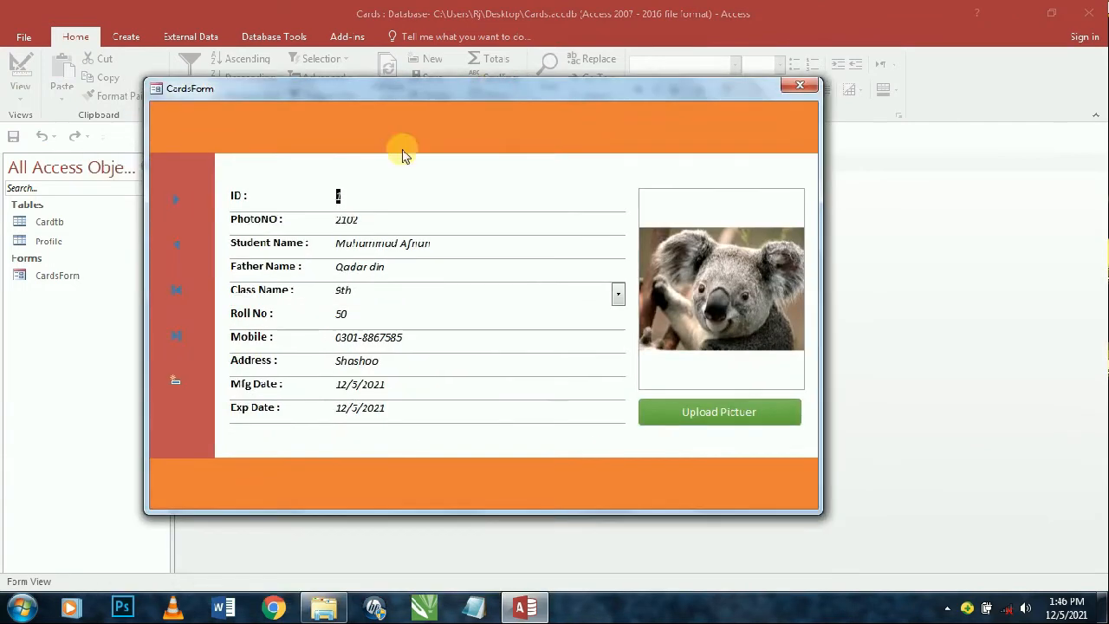
click(178, 196)
click(177, 246)
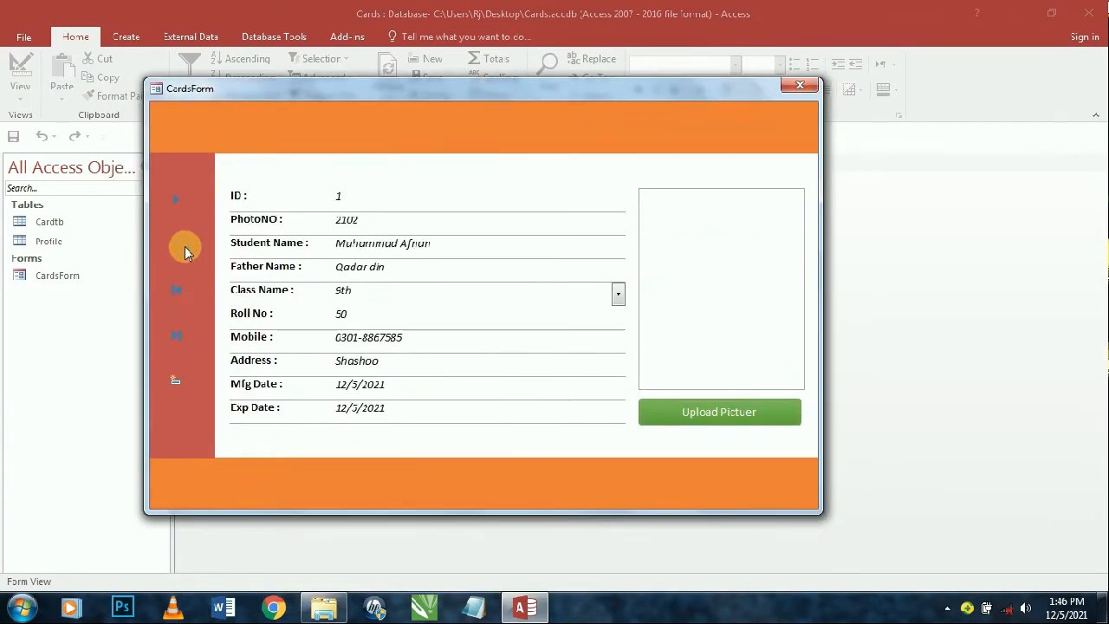
click(178, 293)
click(176, 337)
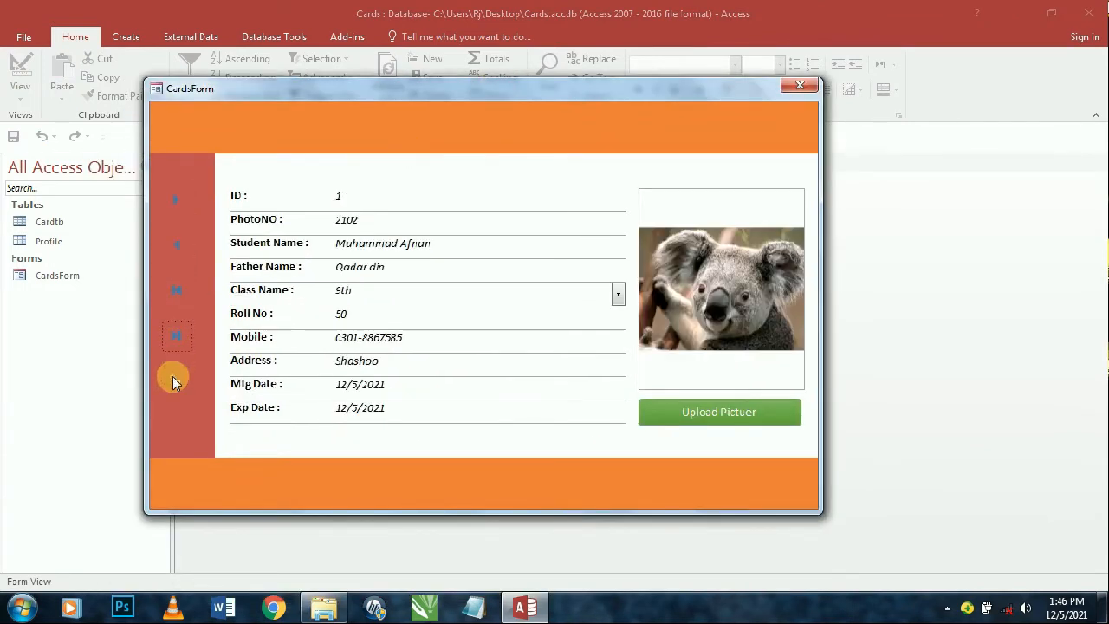
click(173, 382)
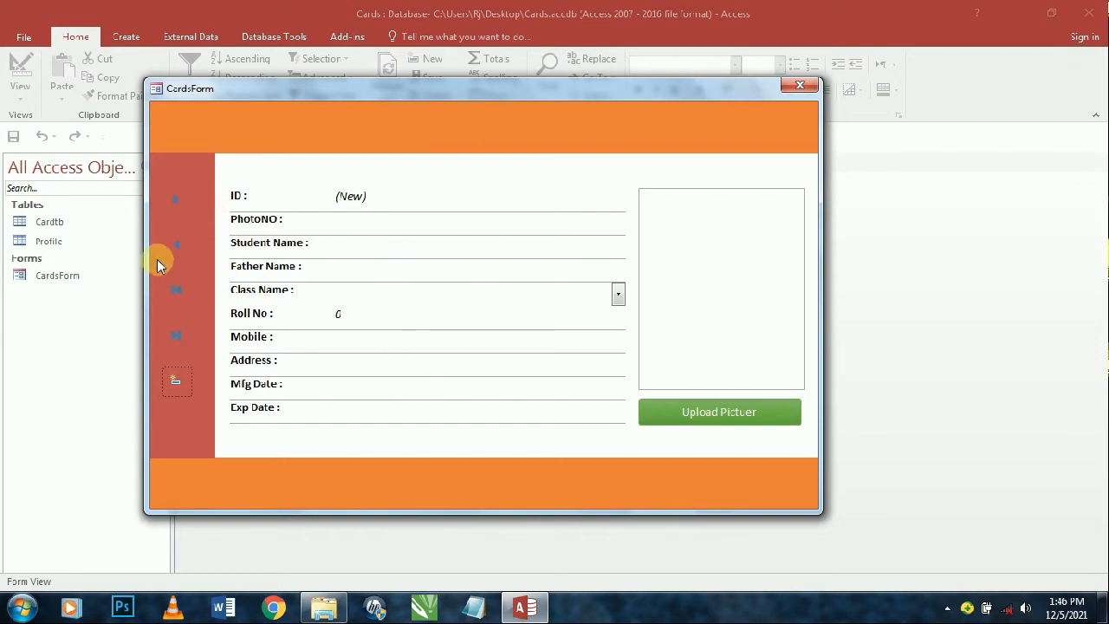
click(182, 252)
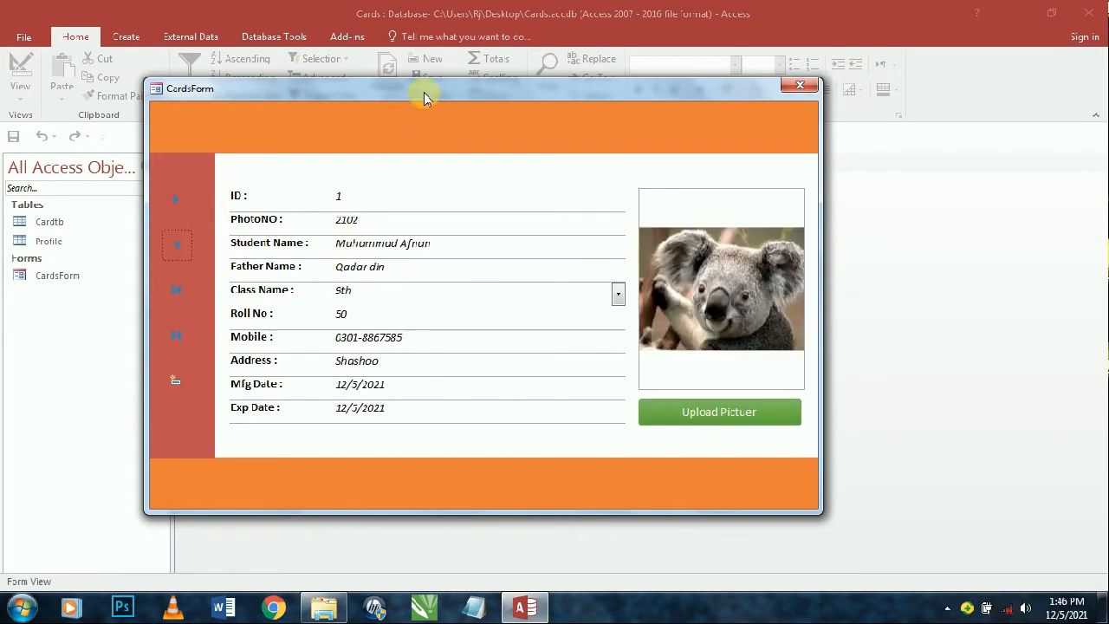
right_click(503, 95)
click(515, 202)
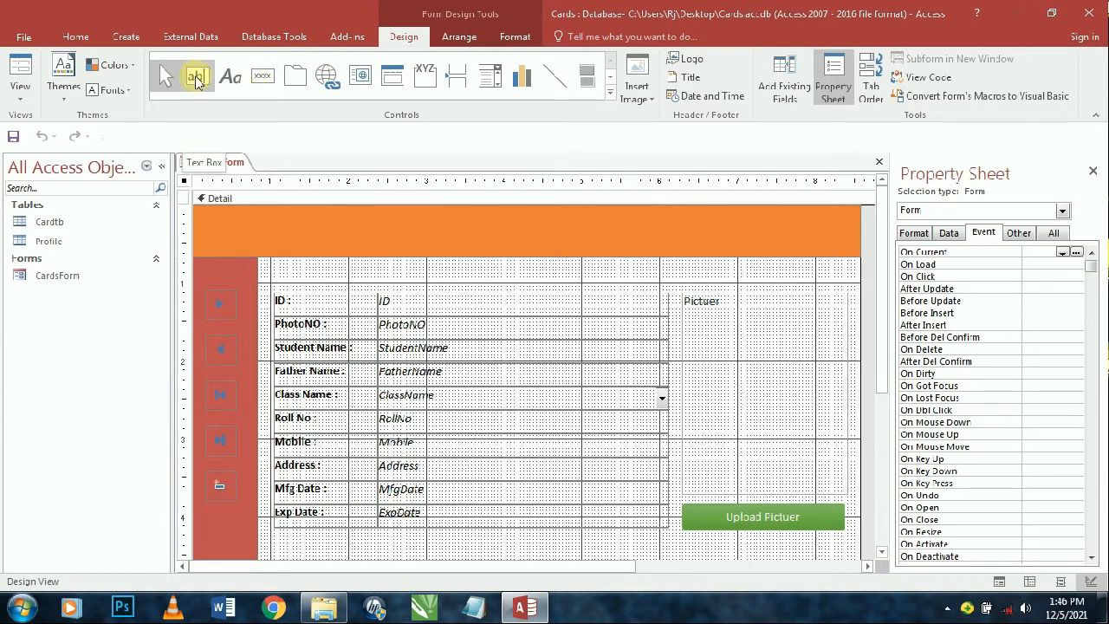
- Add a text box in the orange header containing =[StudentName]
click(199, 77)
click(336, 213)
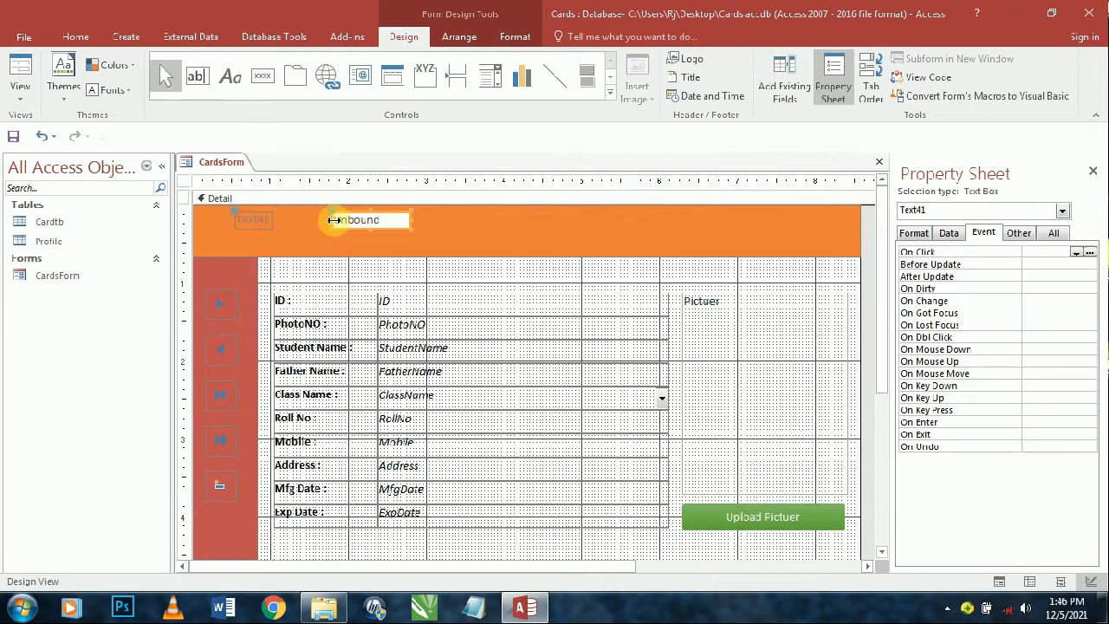
click(365, 221)
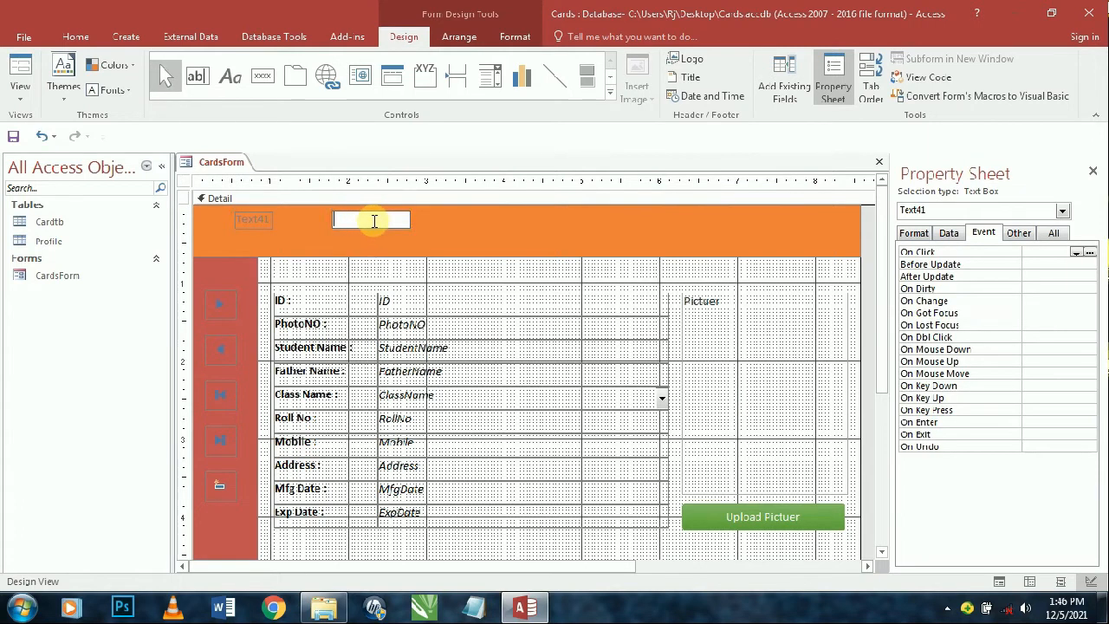
text(=[StudentName)
click(249, 220)
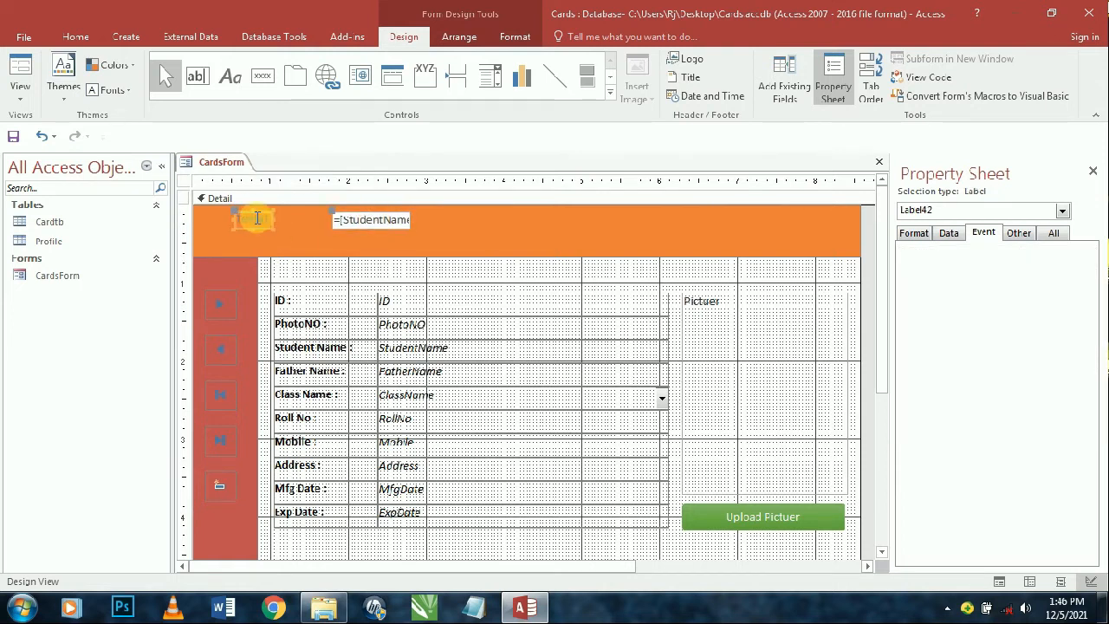
- Stretch the =[StudentName] box leftward, taller, and wider to the right
click(355, 225)
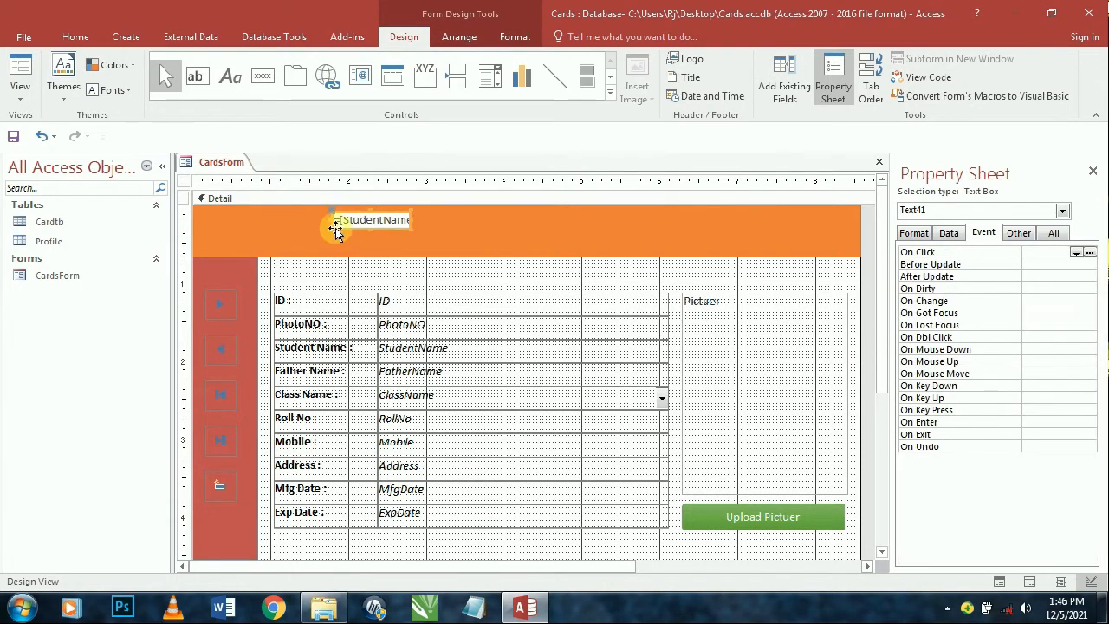
click(332, 222)
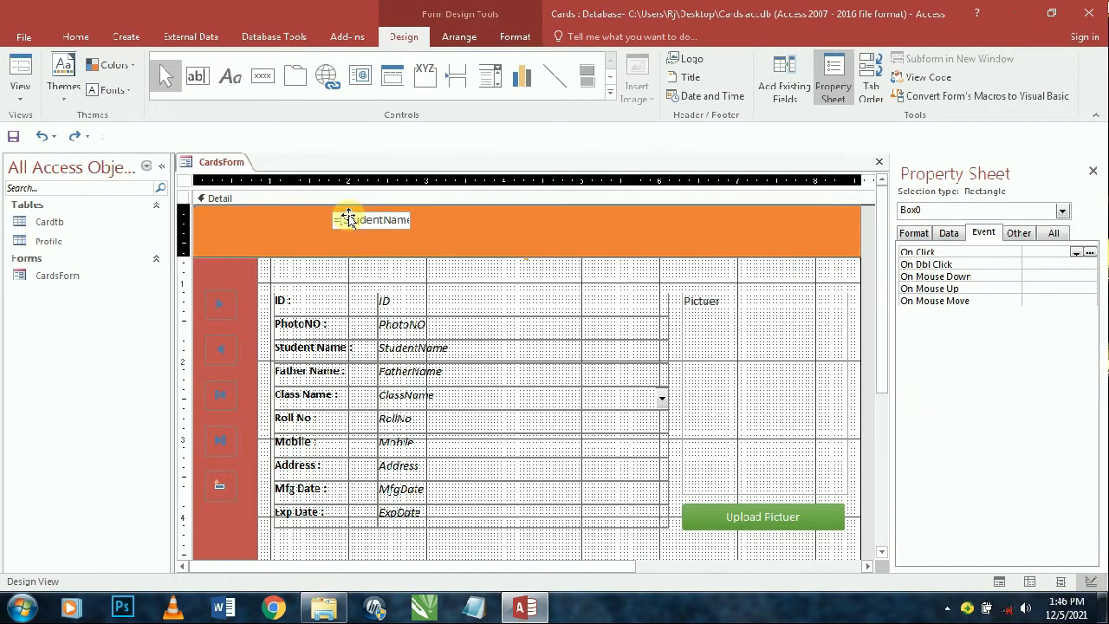
click(366, 307)
click(356, 224)
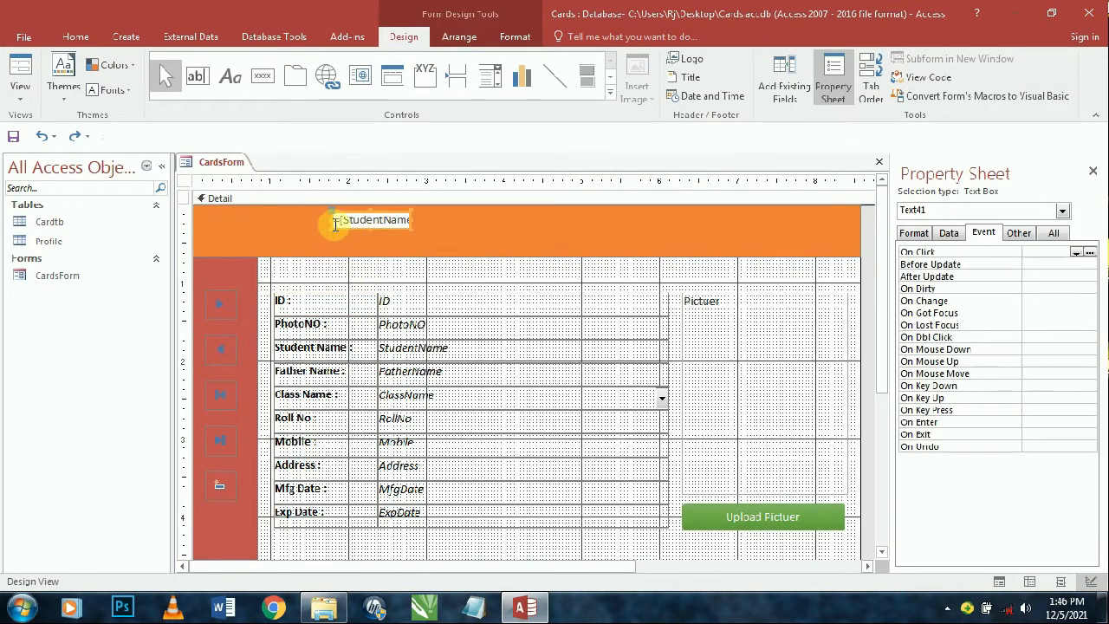
drag(330, 227, 208, 242)
mouse_move(411, 228)
mouse_down()
mouse_move(493, 226)
mouse_move(416, 232)
mouse_up()
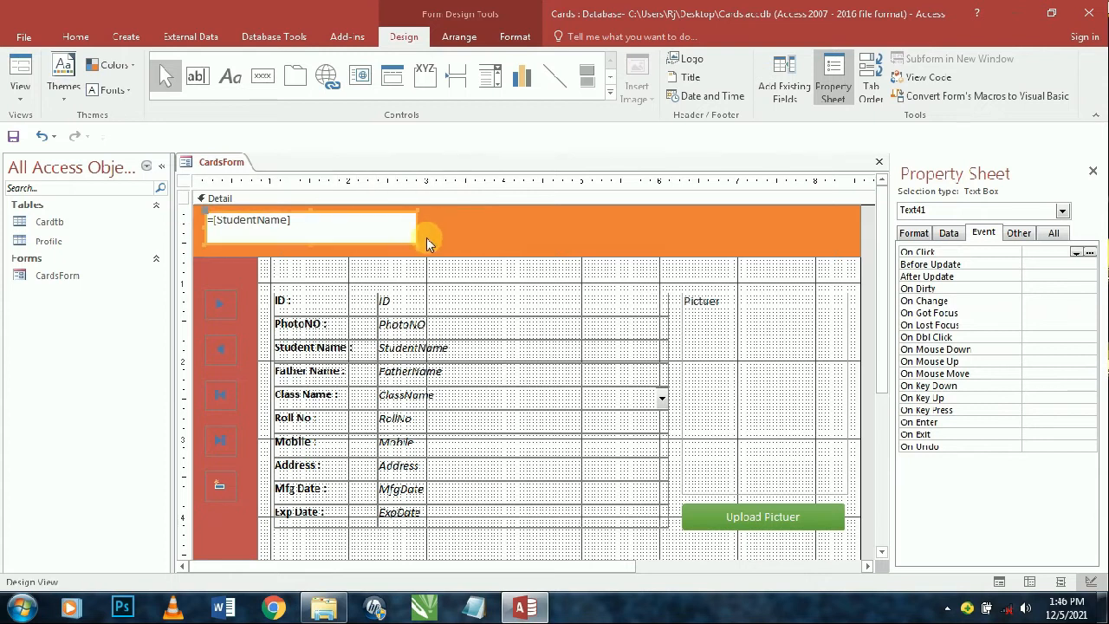
- Make the name box's shape outline and shape fill both transparent
click(515, 36)
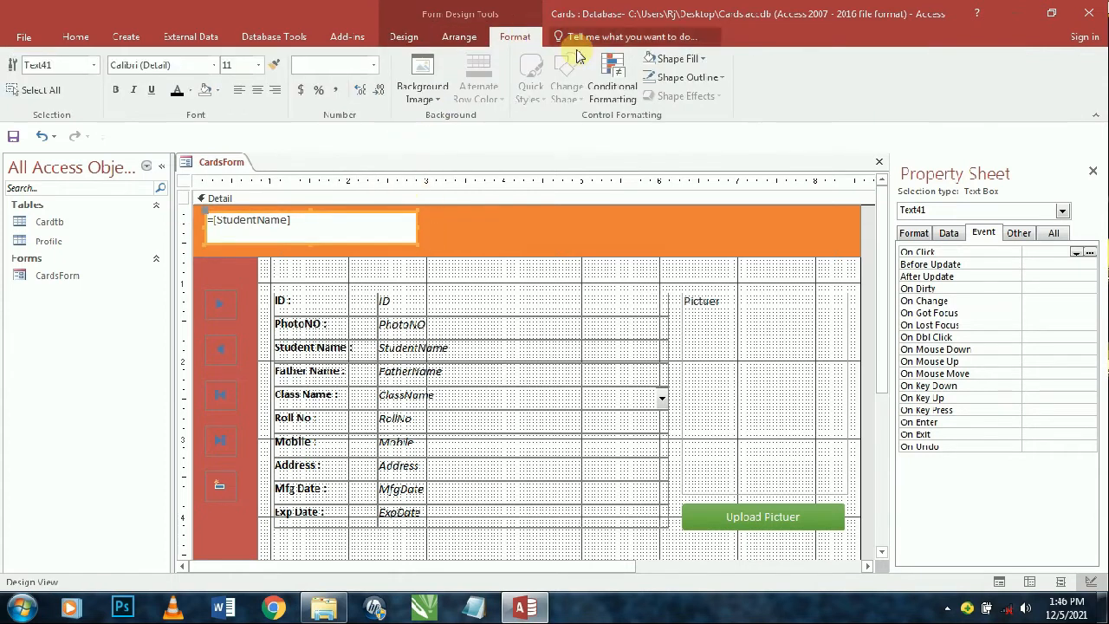
click(680, 77)
click(693, 354)
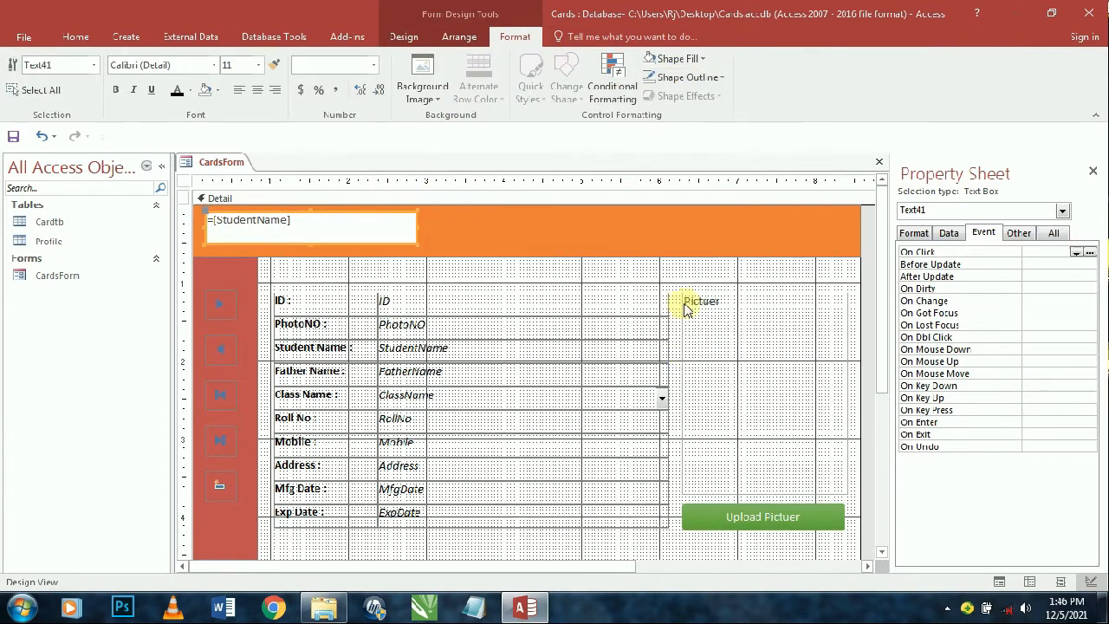
click(676, 58)
click(695, 336)
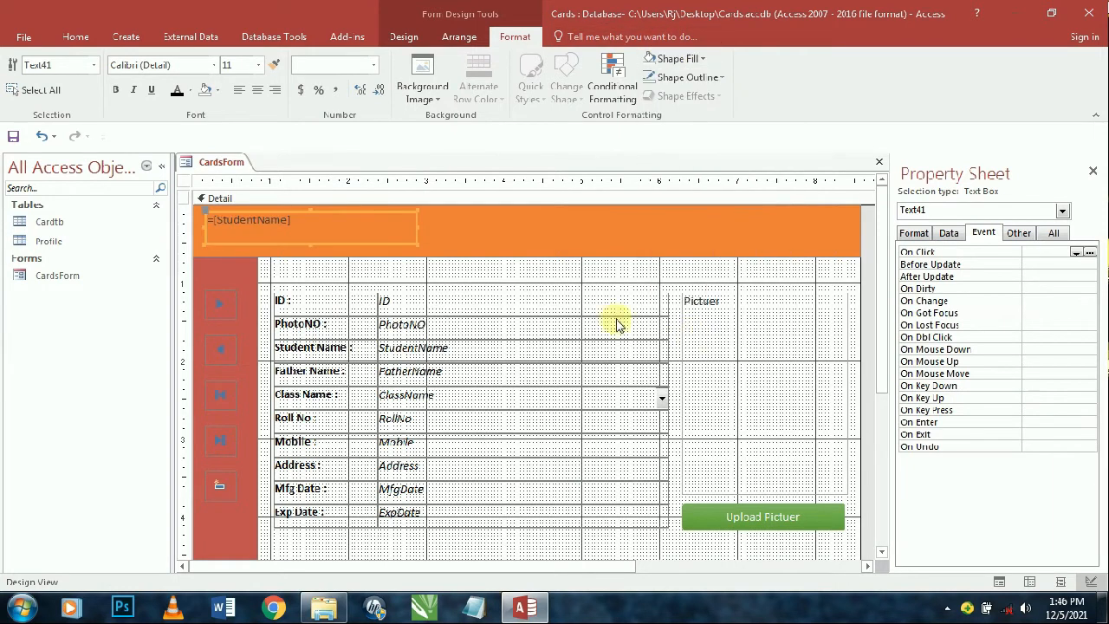
- Adjust the name box's control margins
click(459, 36)
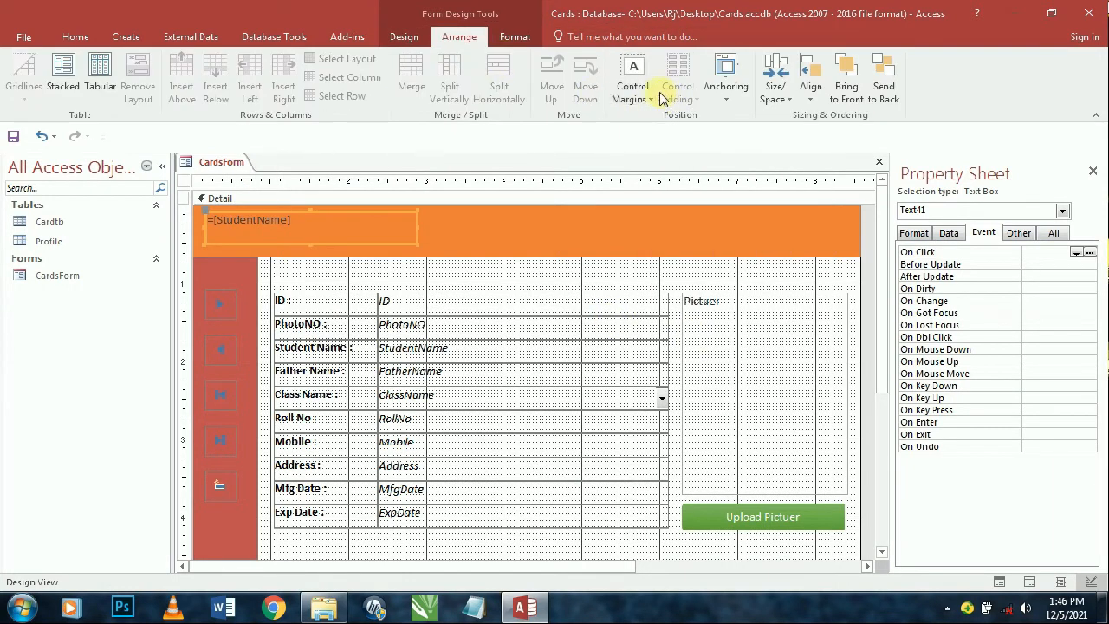
click(633, 80)
click(646, 227)
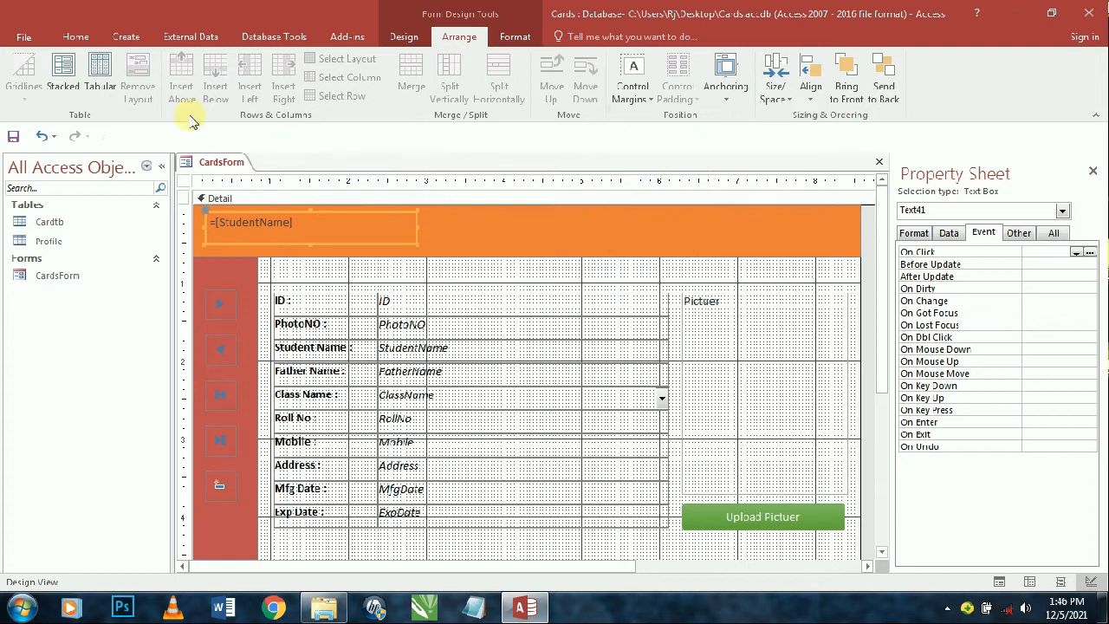
click(635, 83)
click(652, 228)
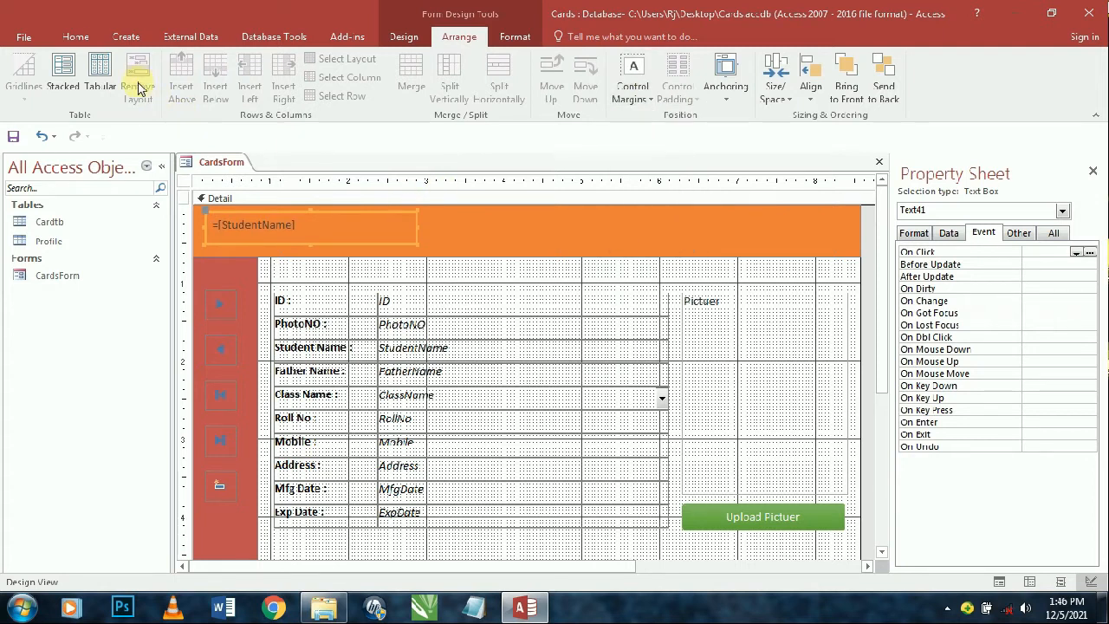
- Set the name text to 24 point and give the box narrow control margins
click(76, 36)
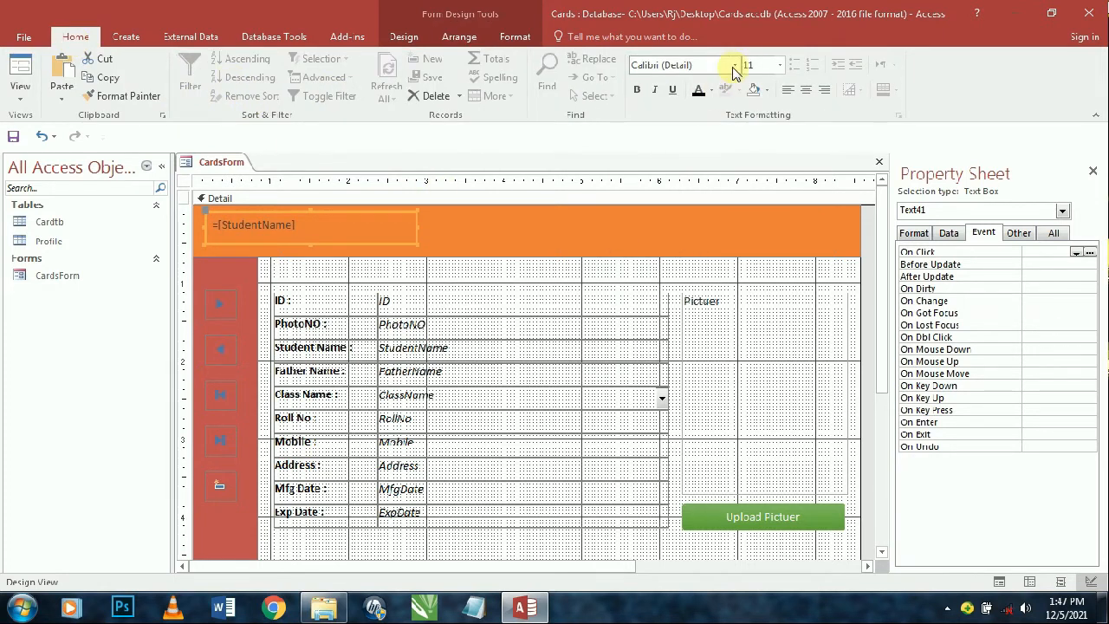
click(780, 65)
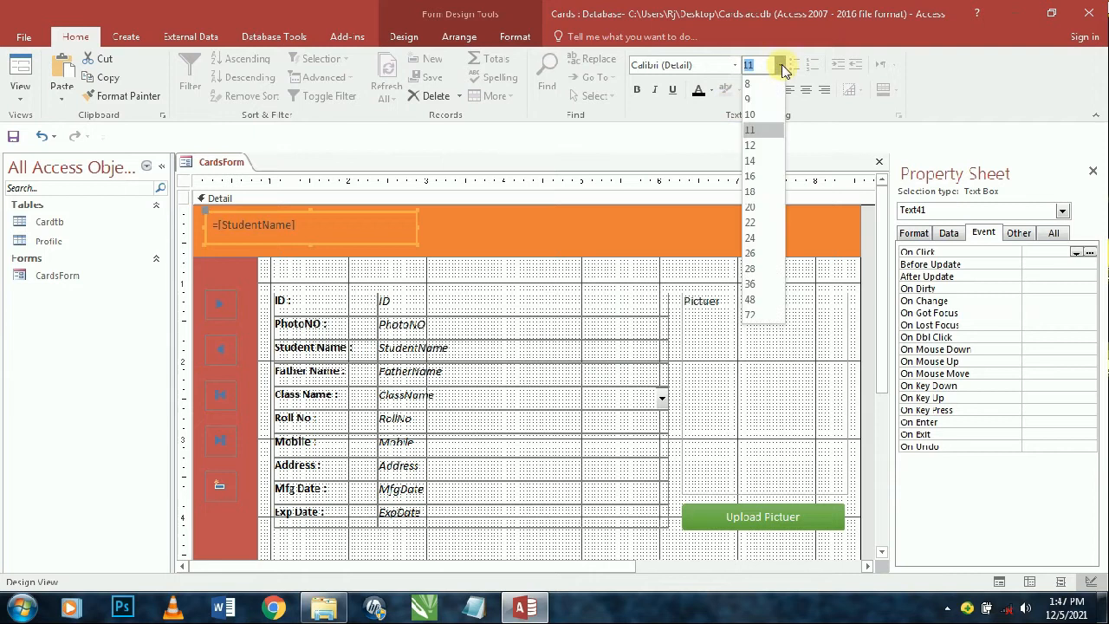
click(752, 238)
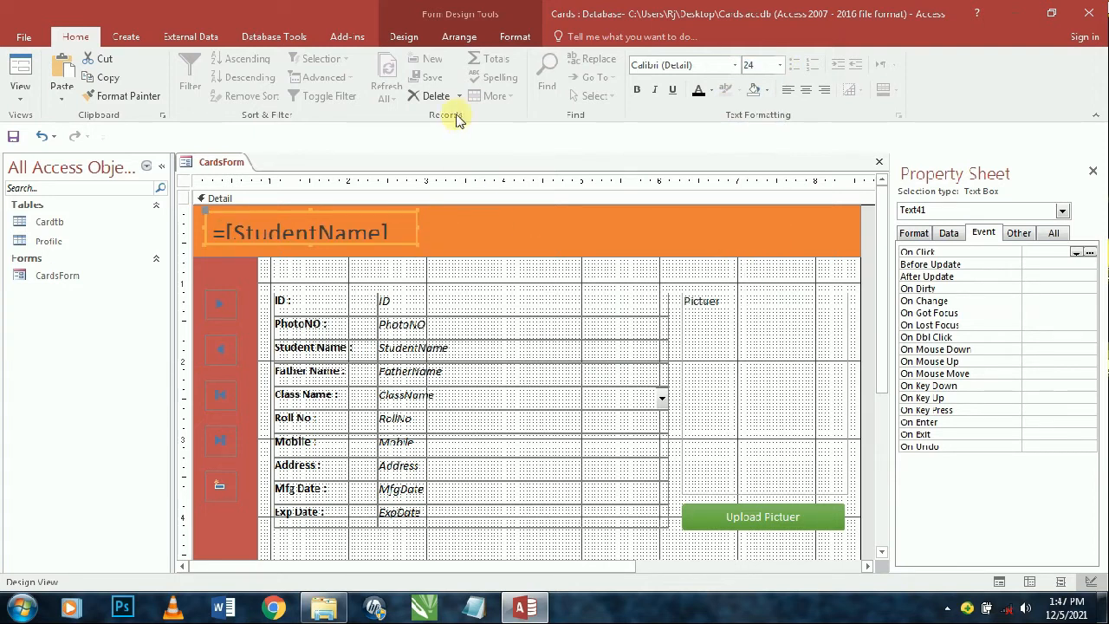
click(459, 36)
click(632, 86)
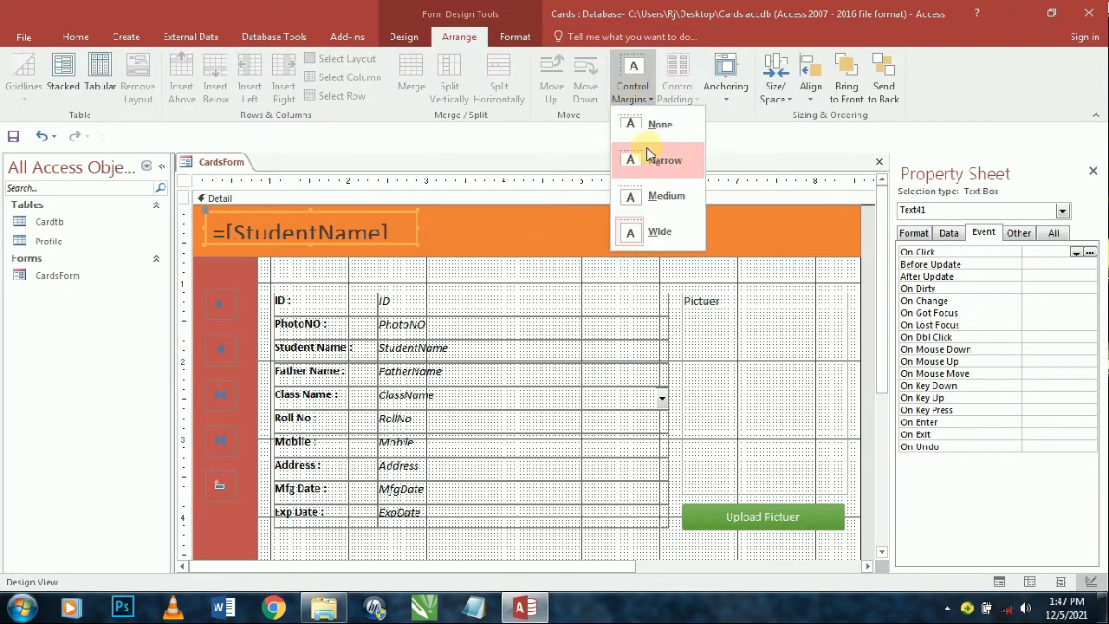
click(651, 158)
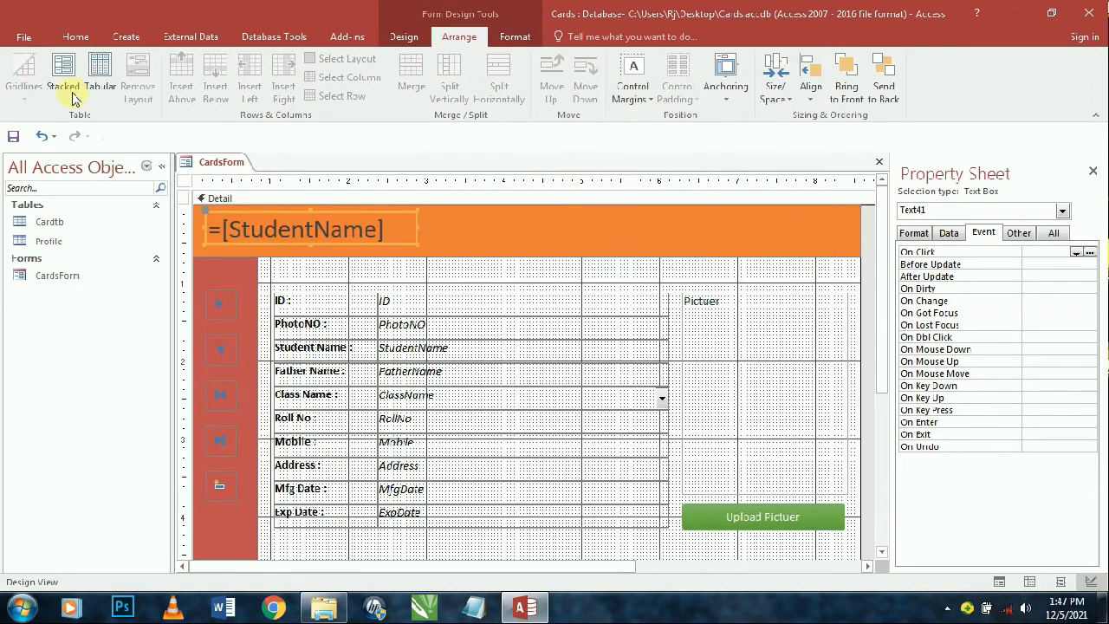
- Make the name text bold in Algerian font and widen the box to the right
click(74, 35)
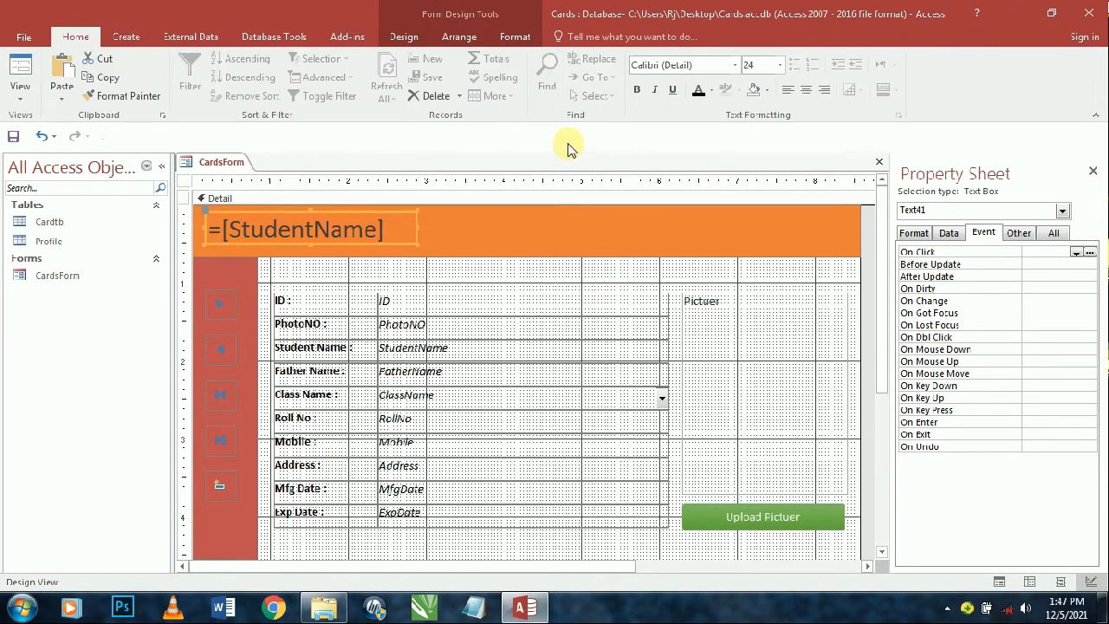
click(638, 91)
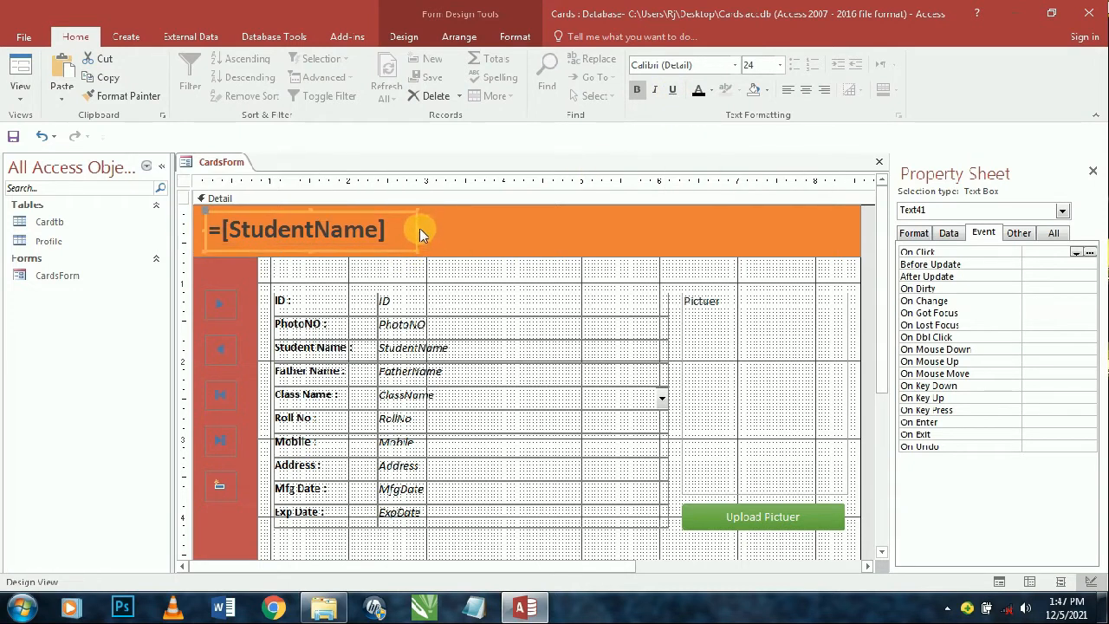
drag(419, 227, 496, 228)
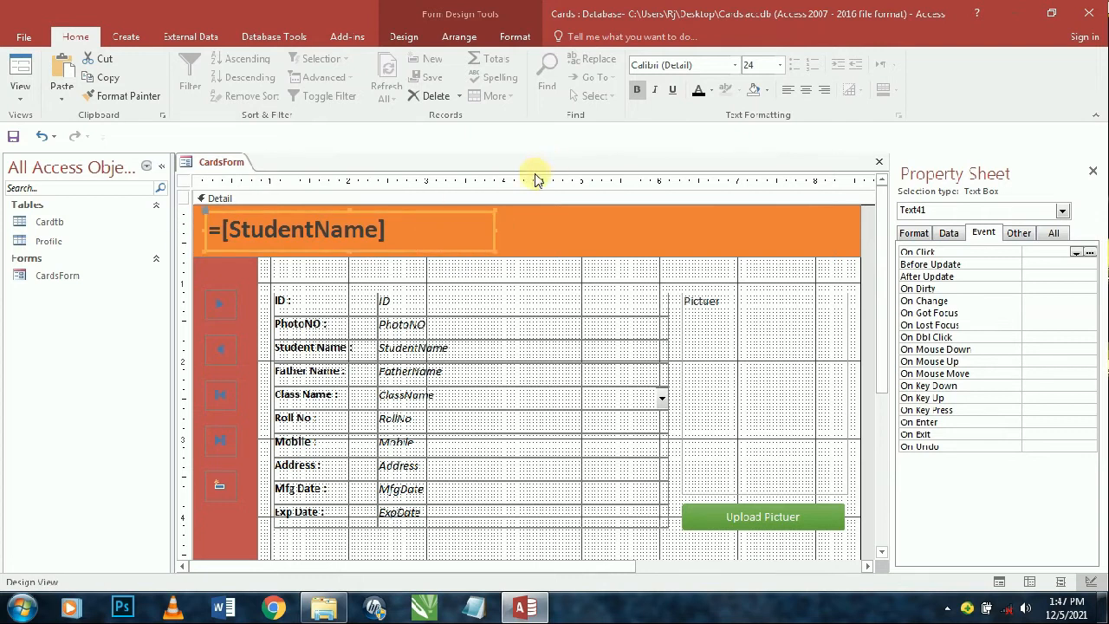
click(737, 66)
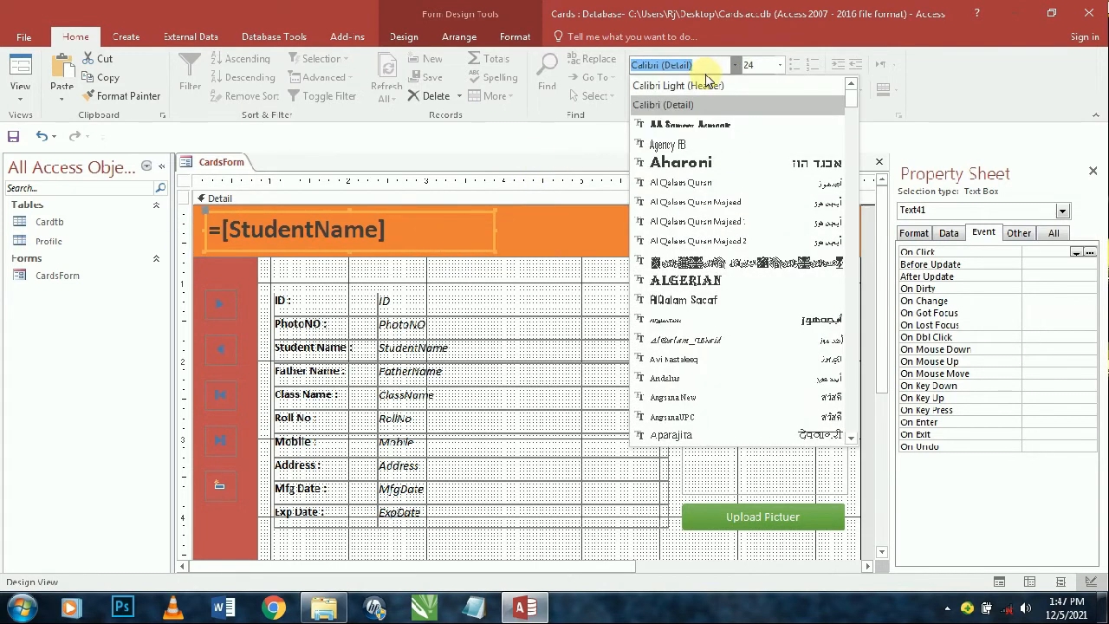
text(Algerian)
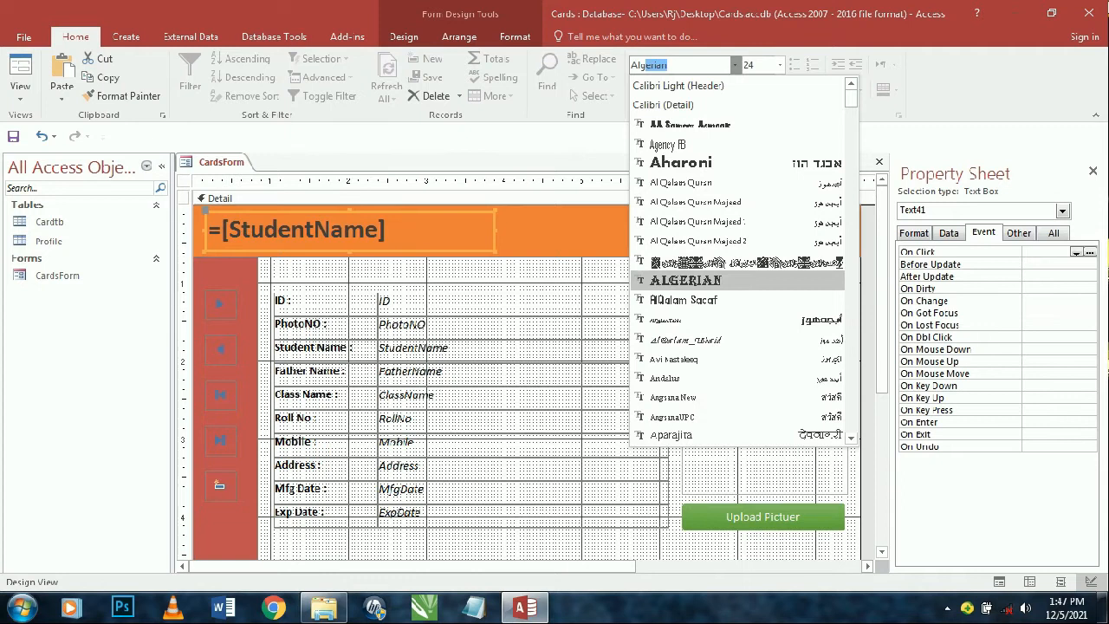
key(Return)
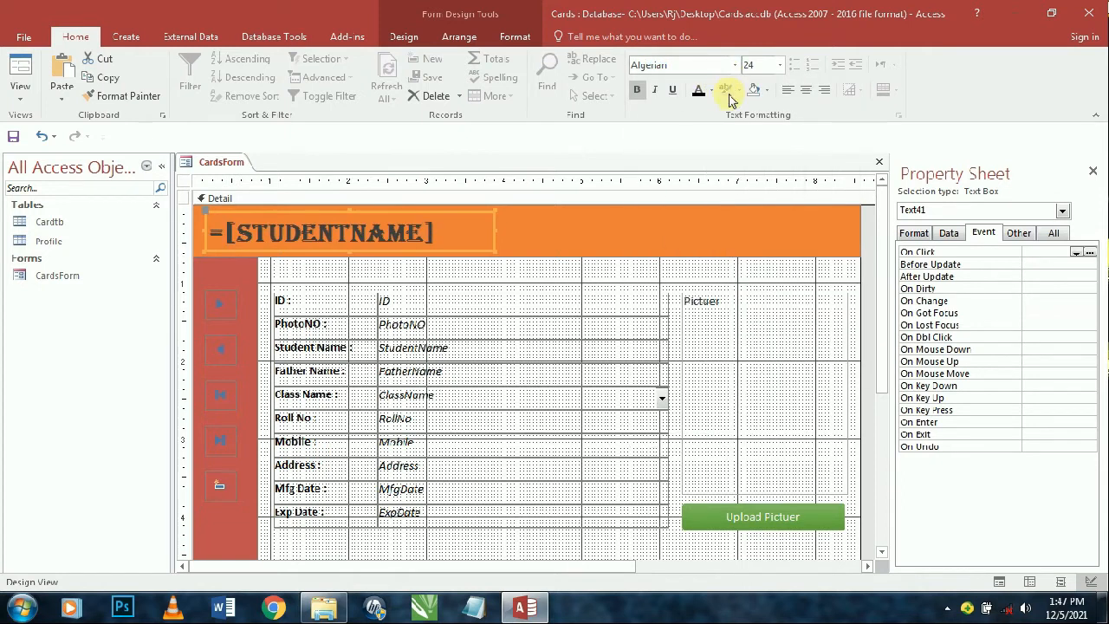
- Colour the name text white and view the form with live record data
click(711, 92)
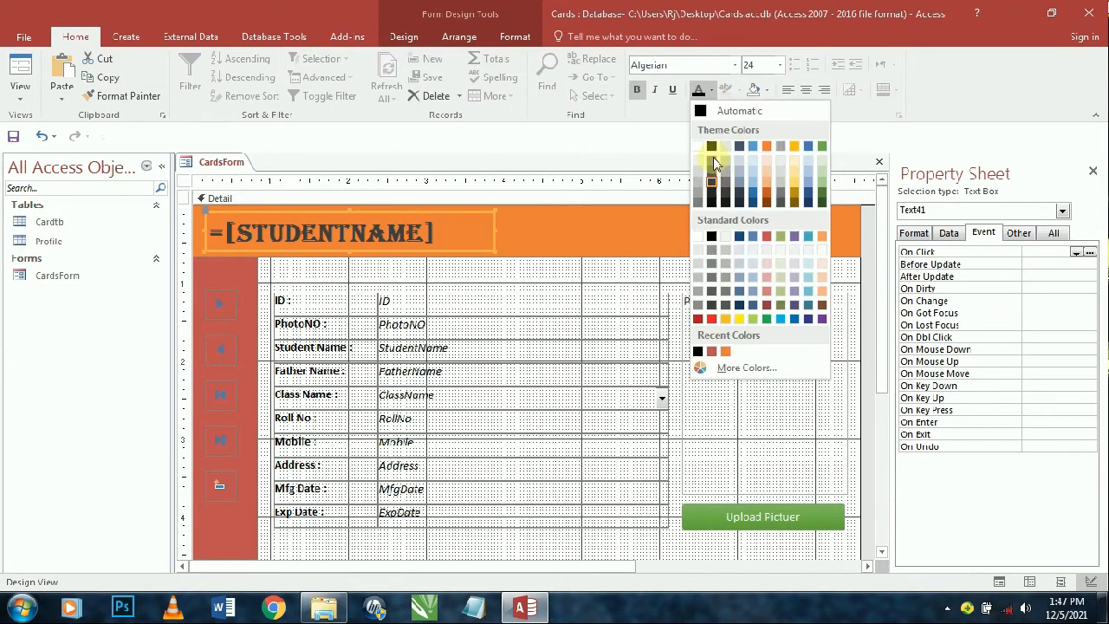
click(699, 146)
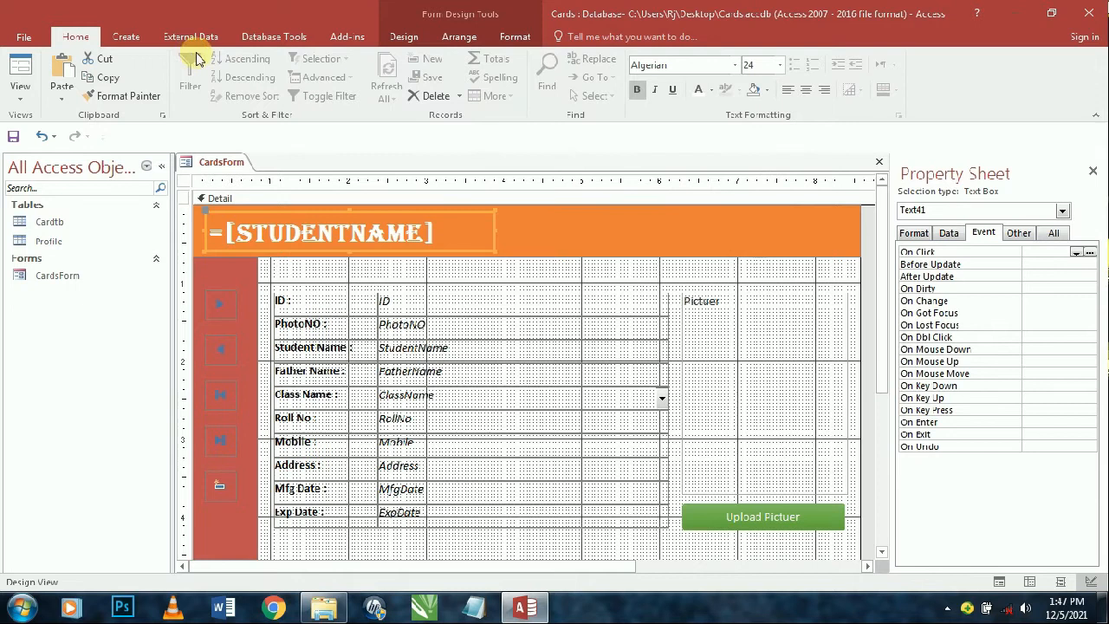
click(19, 71)
drag(457, 188, 393, 103)
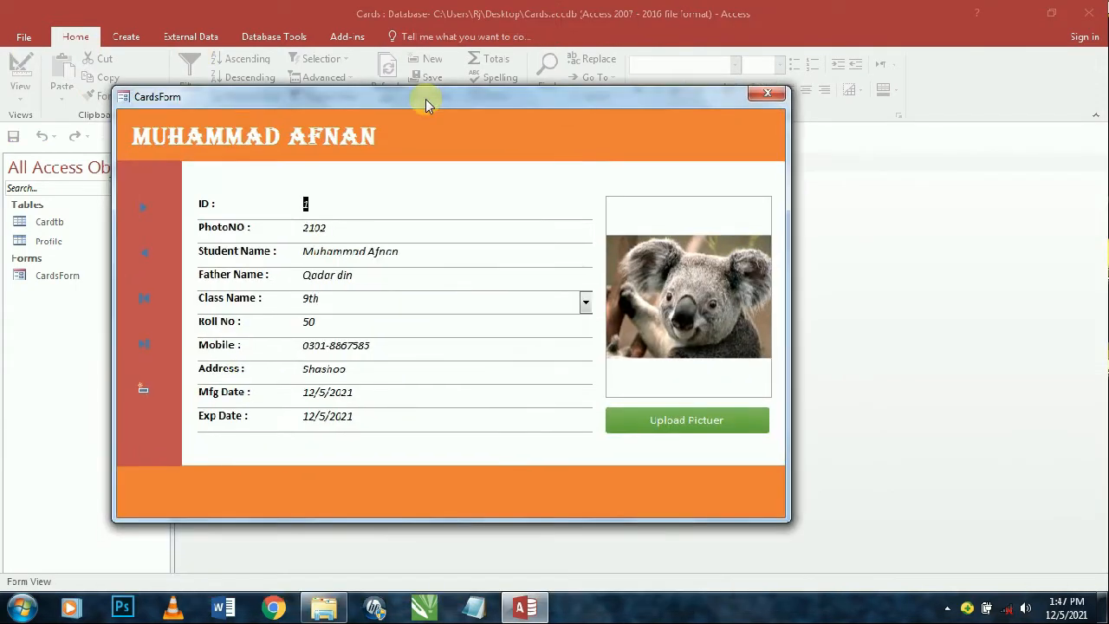
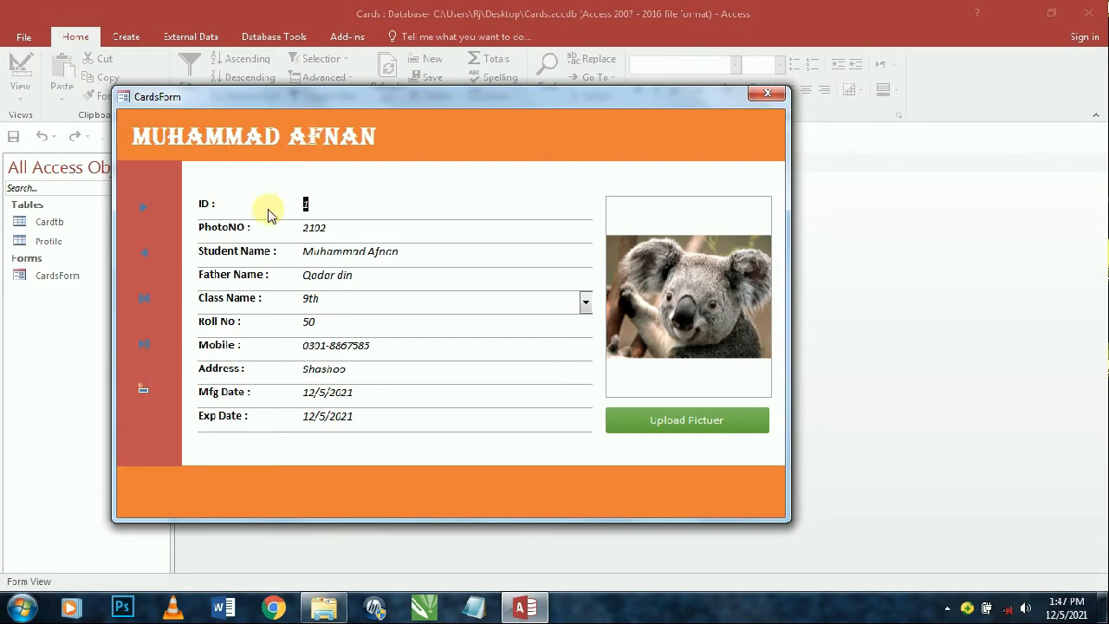
- Set the photo control's Picture Size Mode to Stretch and check it in Form View
right_click(468, 130)
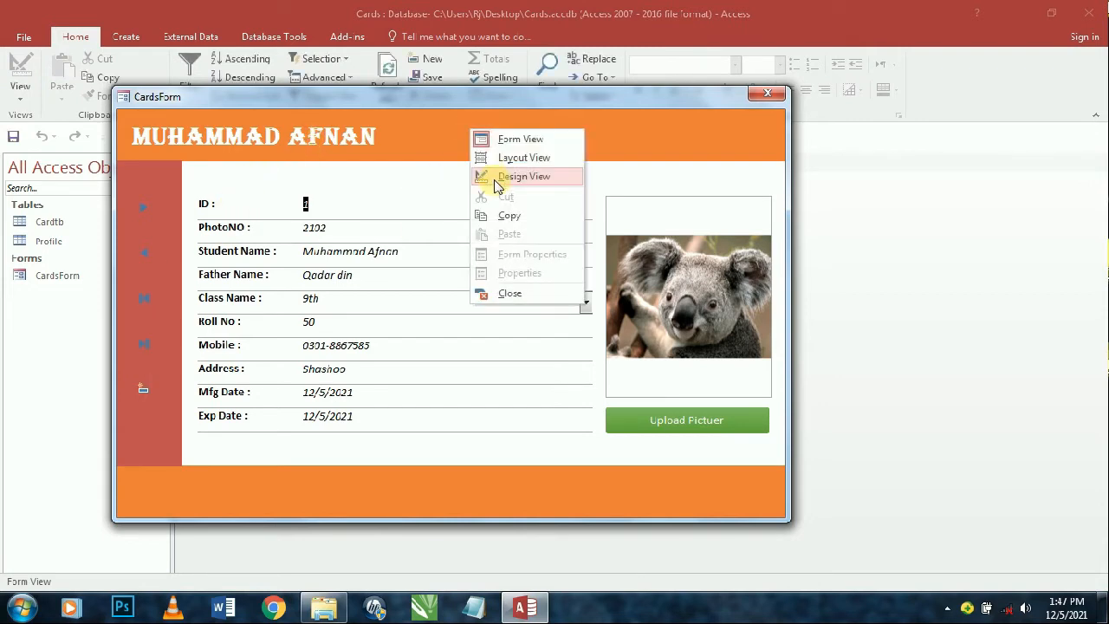
click(485, 177)
click(702, 348)
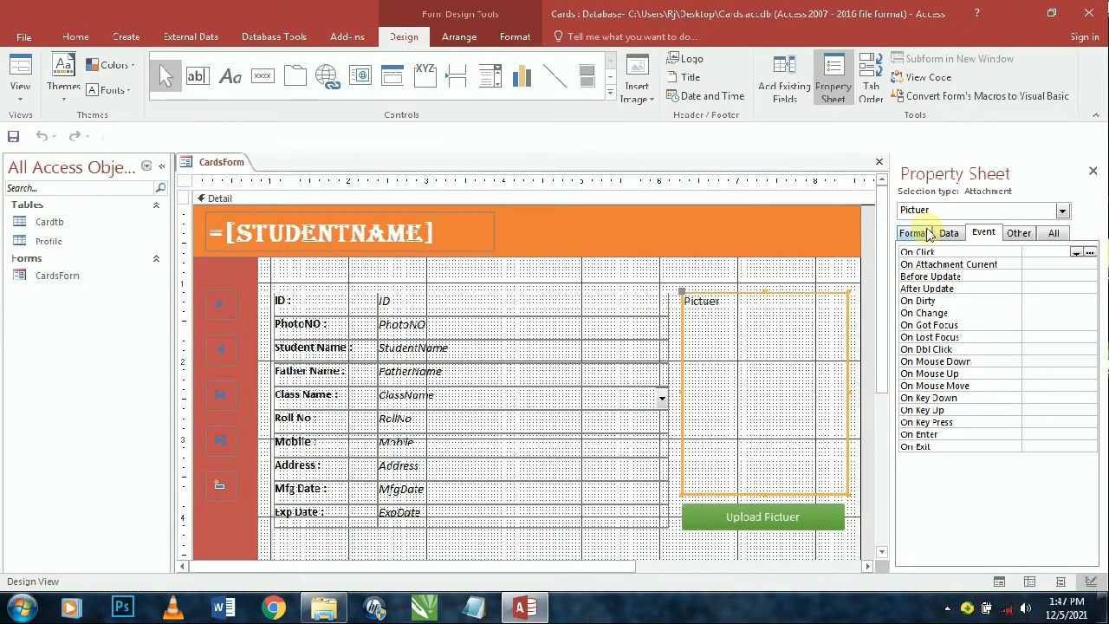
click(913, 232)
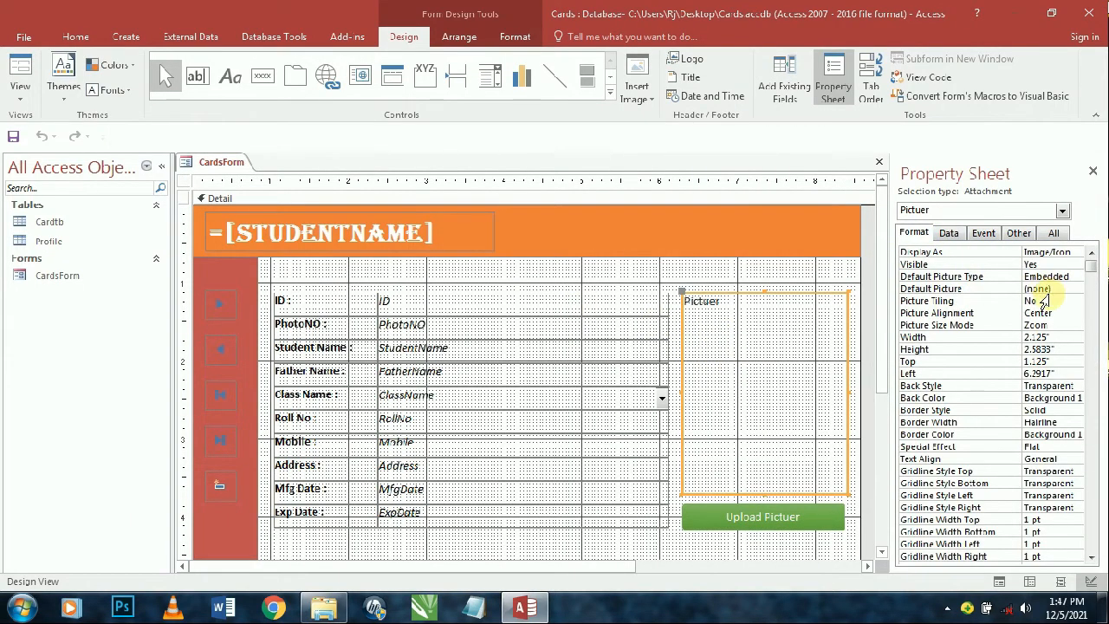
click(1044, 301)
click(1061, 289)
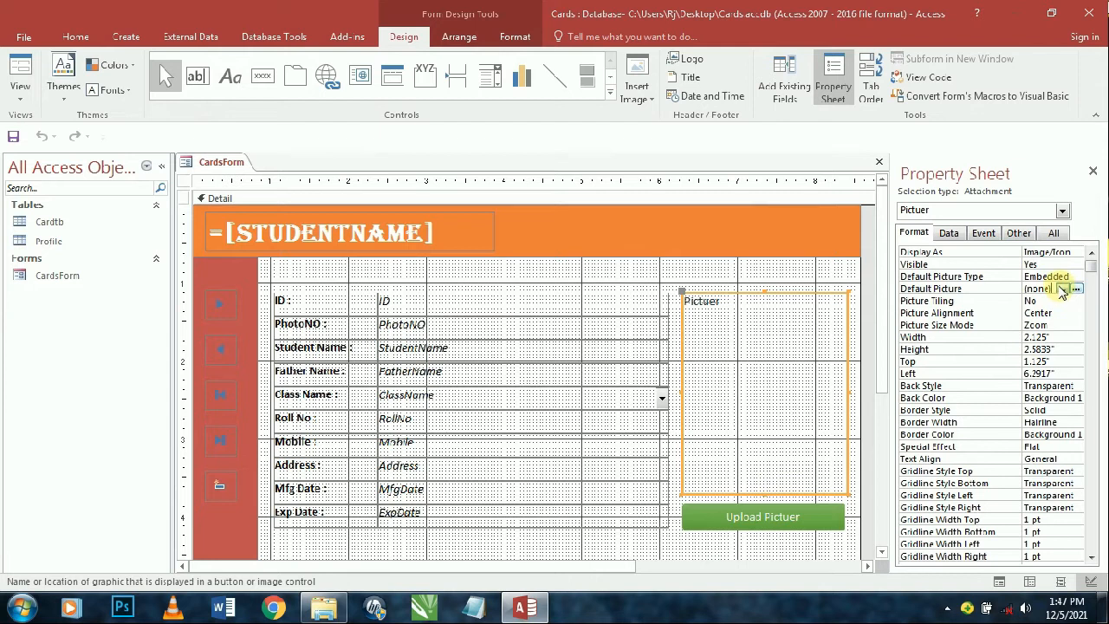
click(1036, 324)
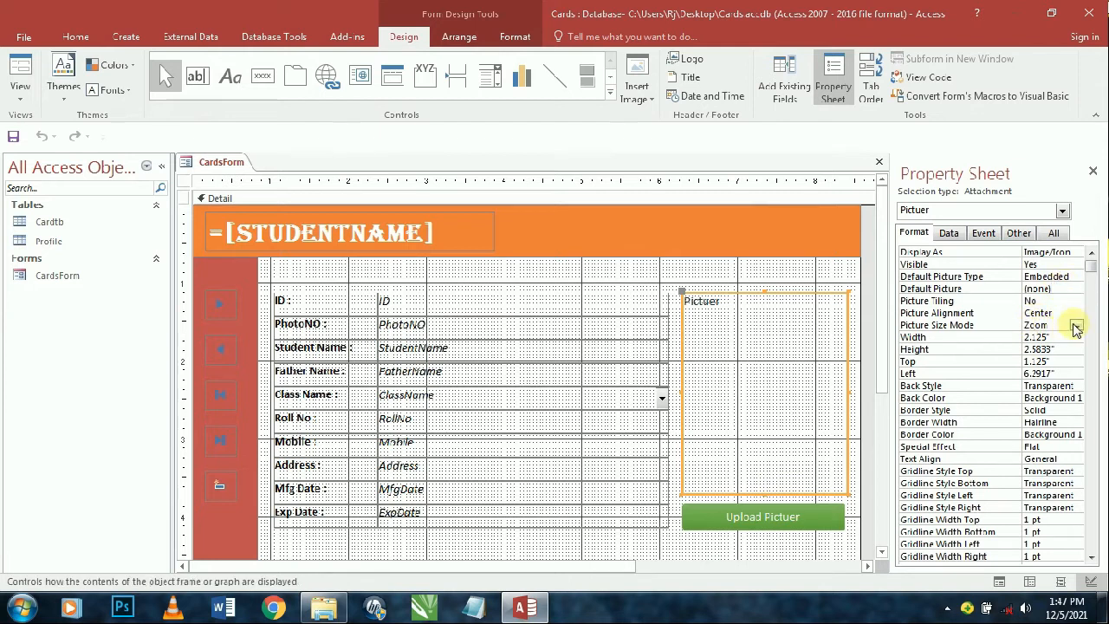
click(1076, 326)
click(1040, 349)
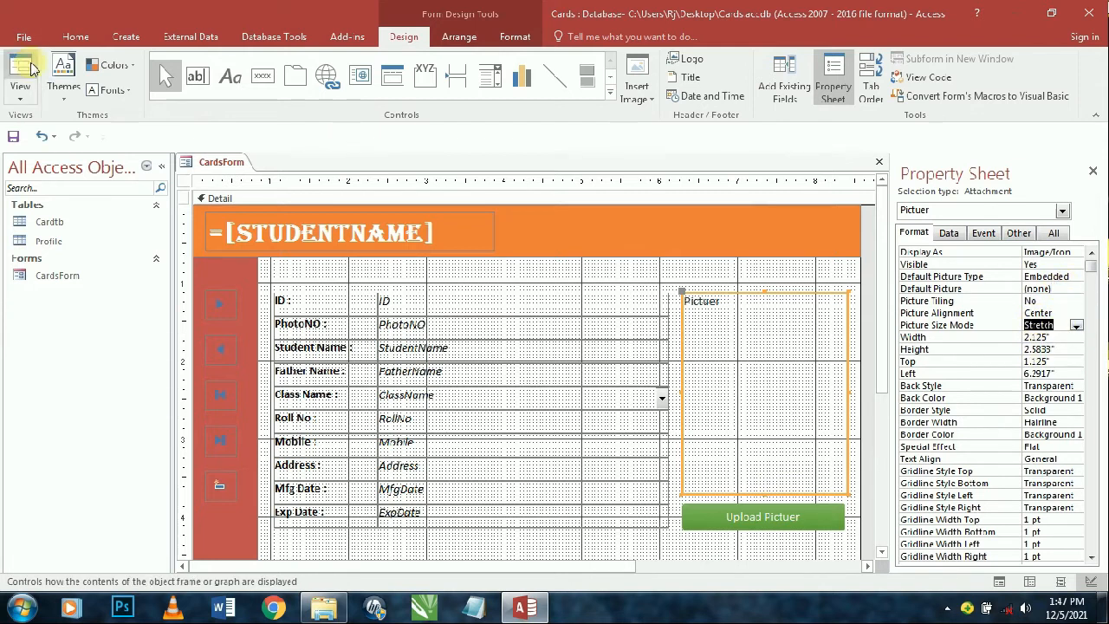
click(21, 69)
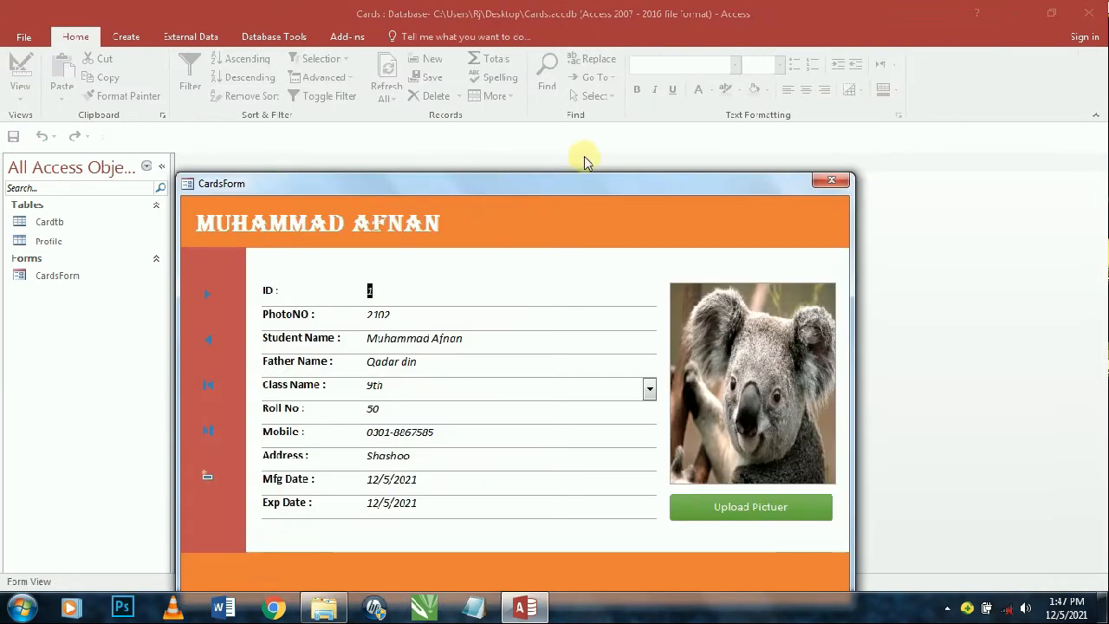
drag(528, 188, 588, 104)
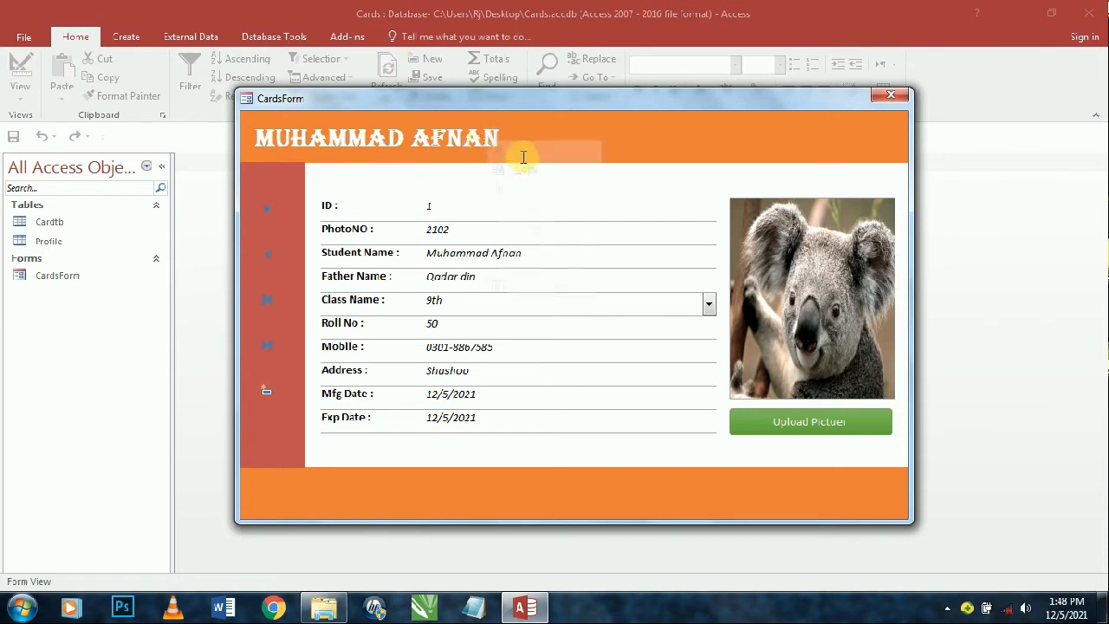
- Set the student-name header box to Locked Yes and Enabled No, then preview in Form View
right_click(668, 117)
click(682, 165)
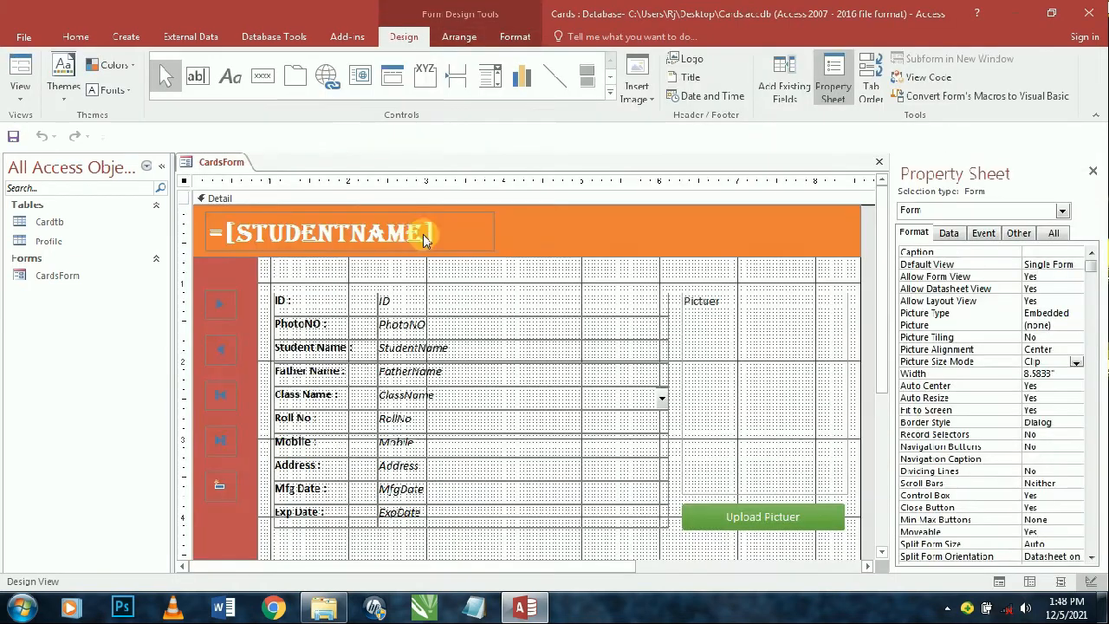
click(423, 234)
click(951, 236)
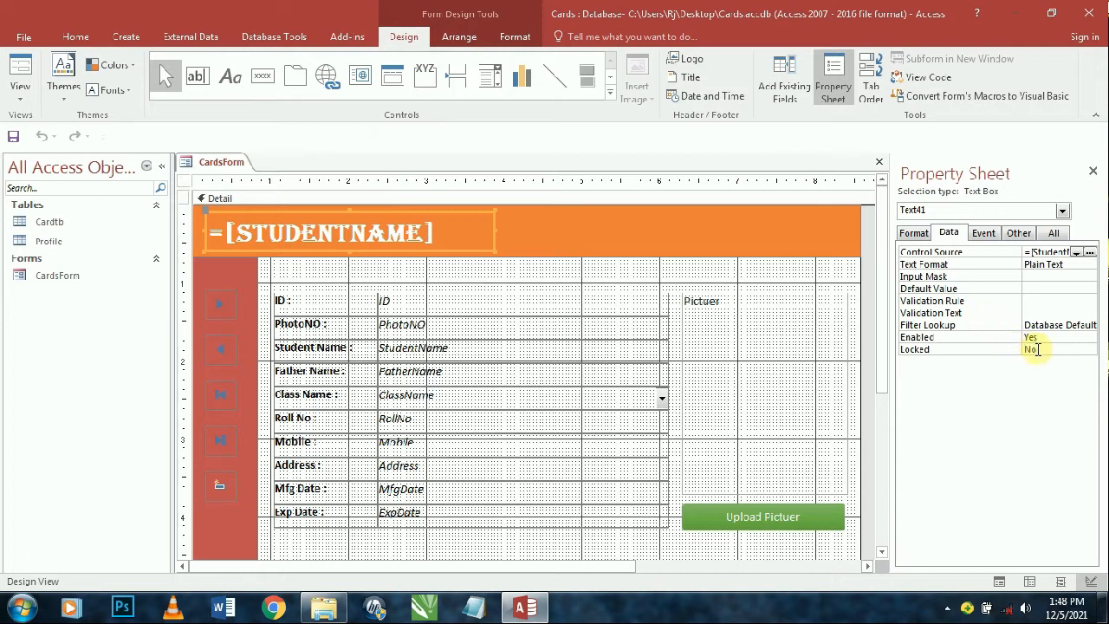
double_click(1038, 350)
double_click(1048, 338)
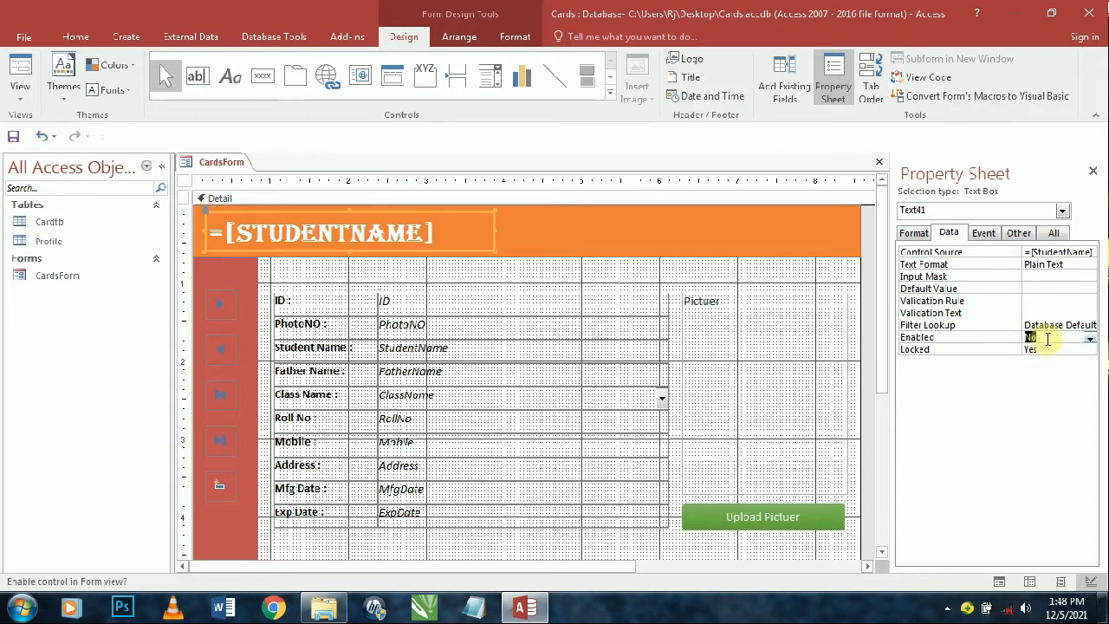
click(20, 71)
drag(351, 182, 340, 84)
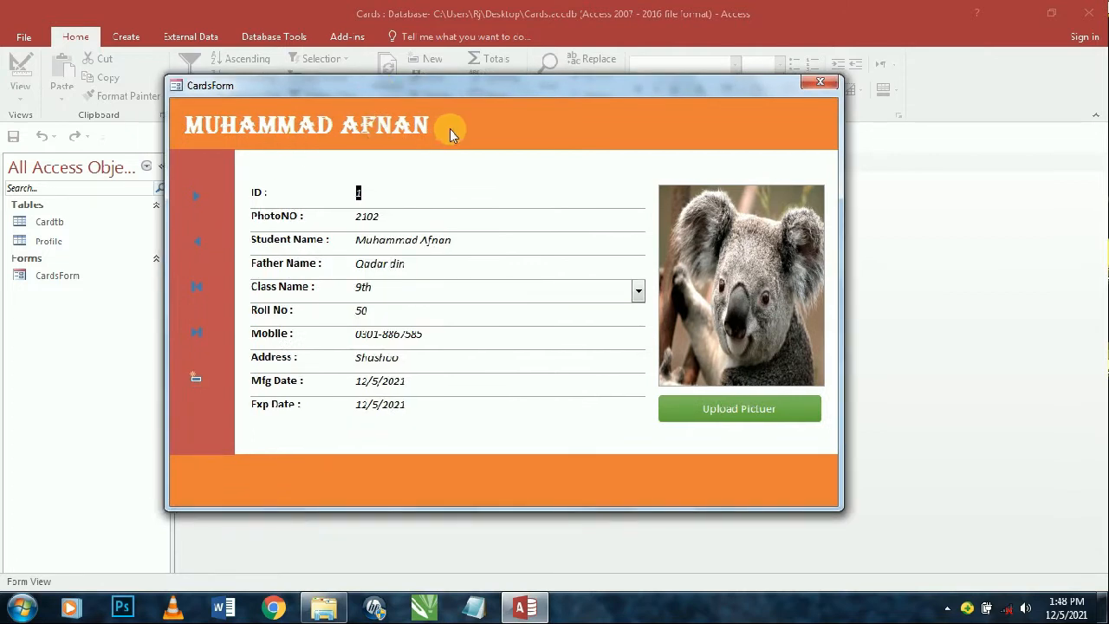
- In Design View, add a footer text box containing =[Name]
right_click(541, 129)
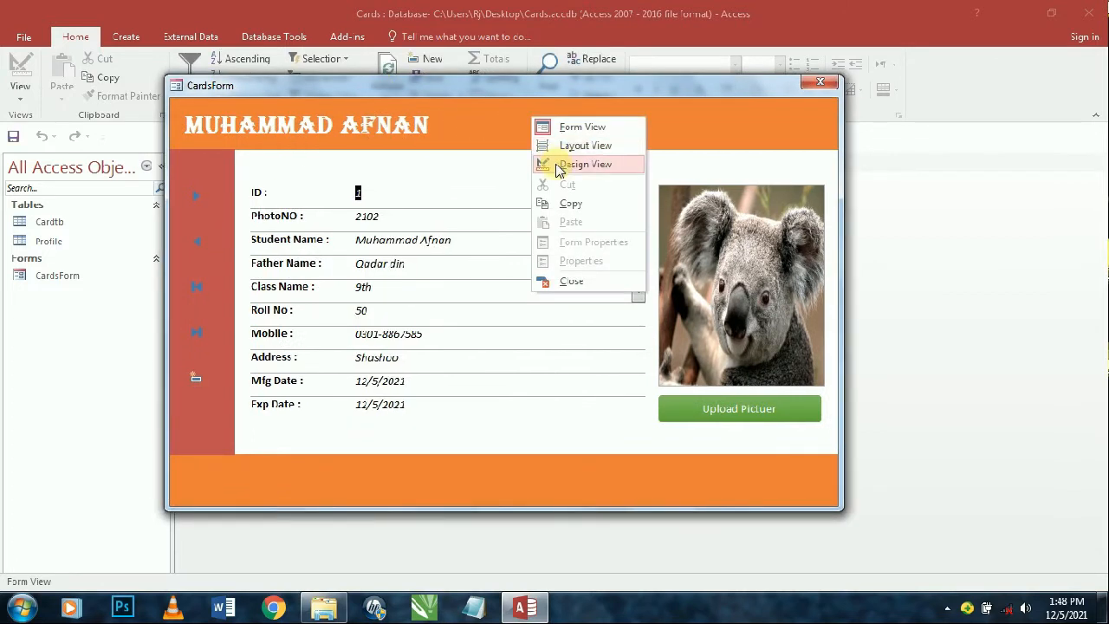
click(555, 164)
scroll(529, 208, down, 2)
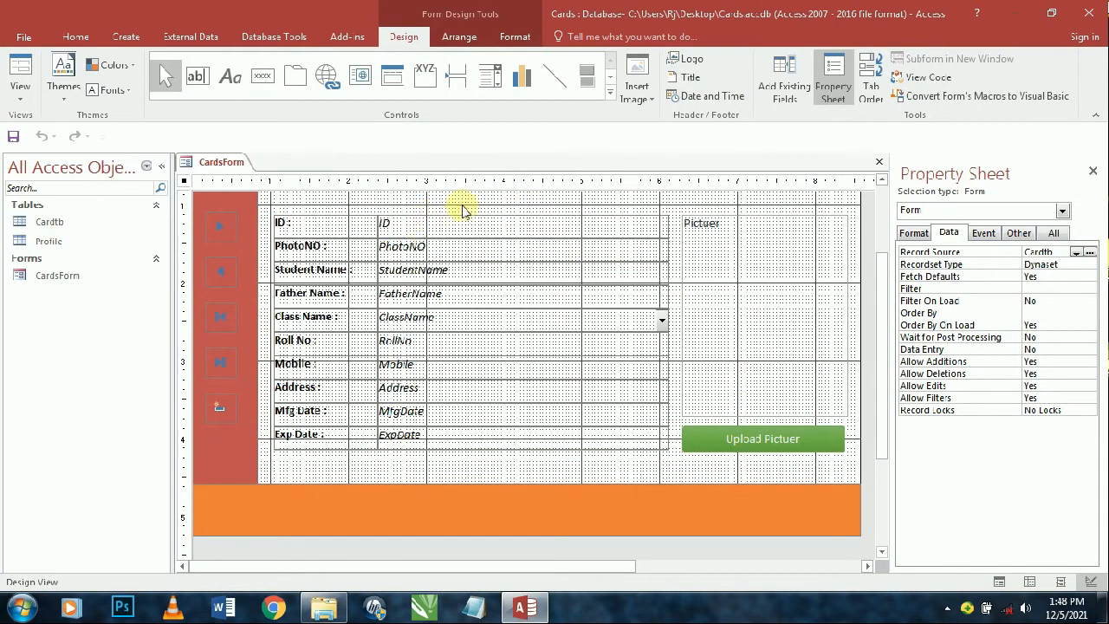
click(196, 76)
click(399, 507)
click(435, 515)
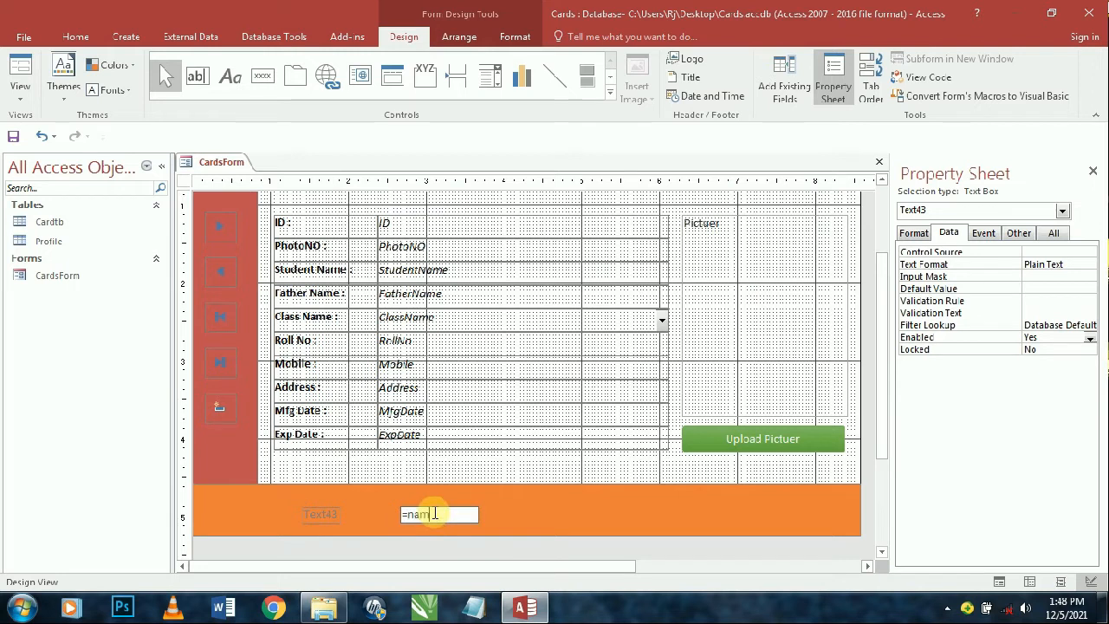
key(Return)
- Copy the name header's formatting onto the footer box and set its size to 12
scroll(362, 349, up, 2)
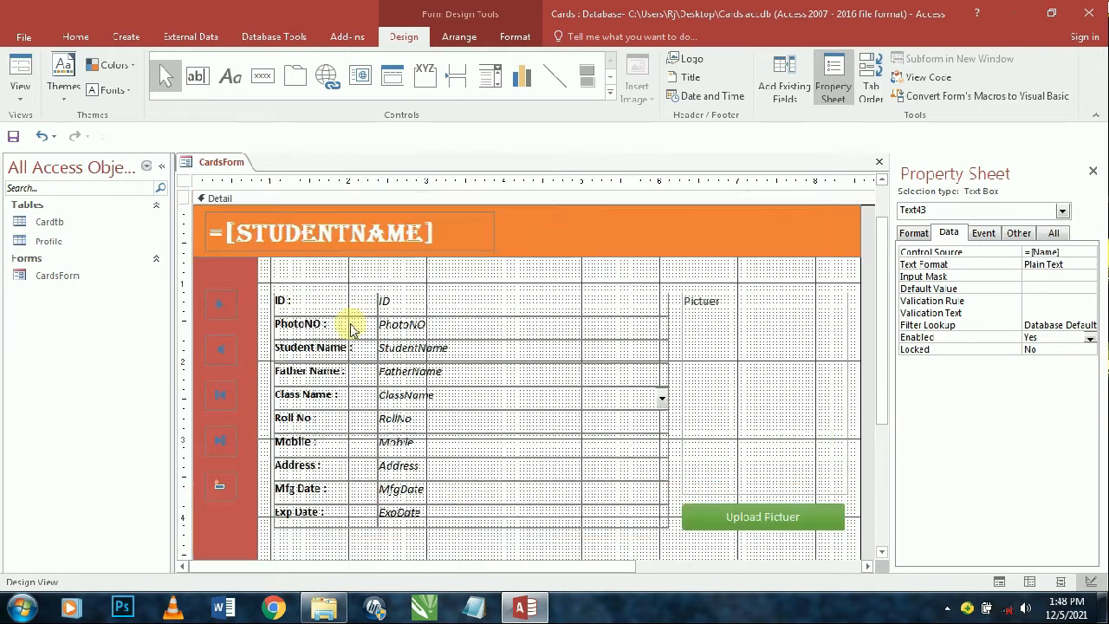
click(330, 239)
click(75, 36)
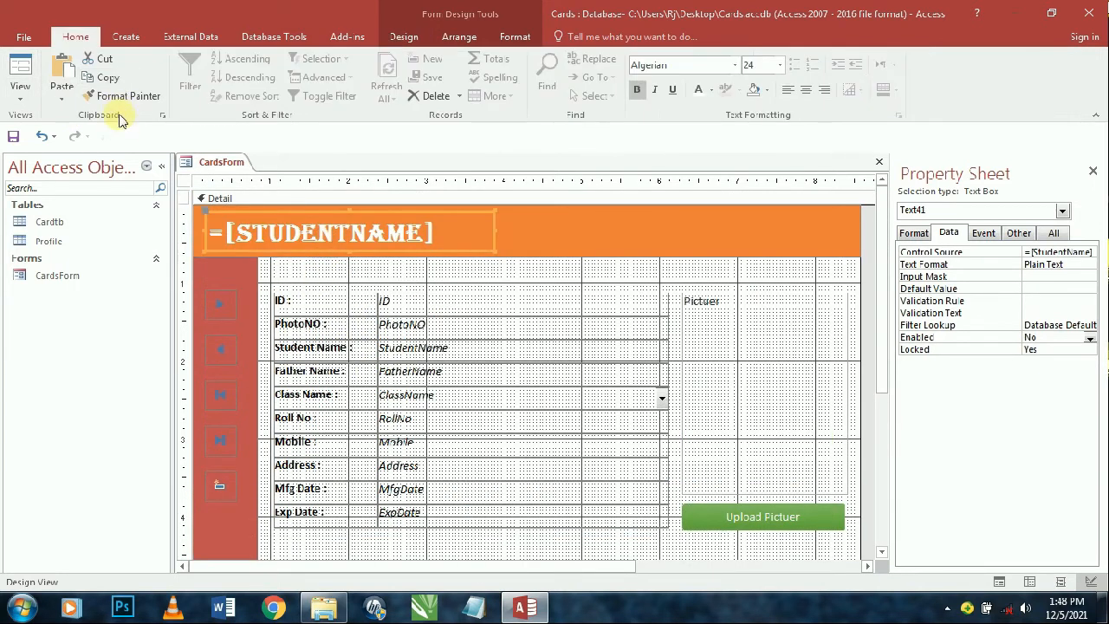
click(121, 95)
scroll(512, 425, down, 3)
click(439, 362)
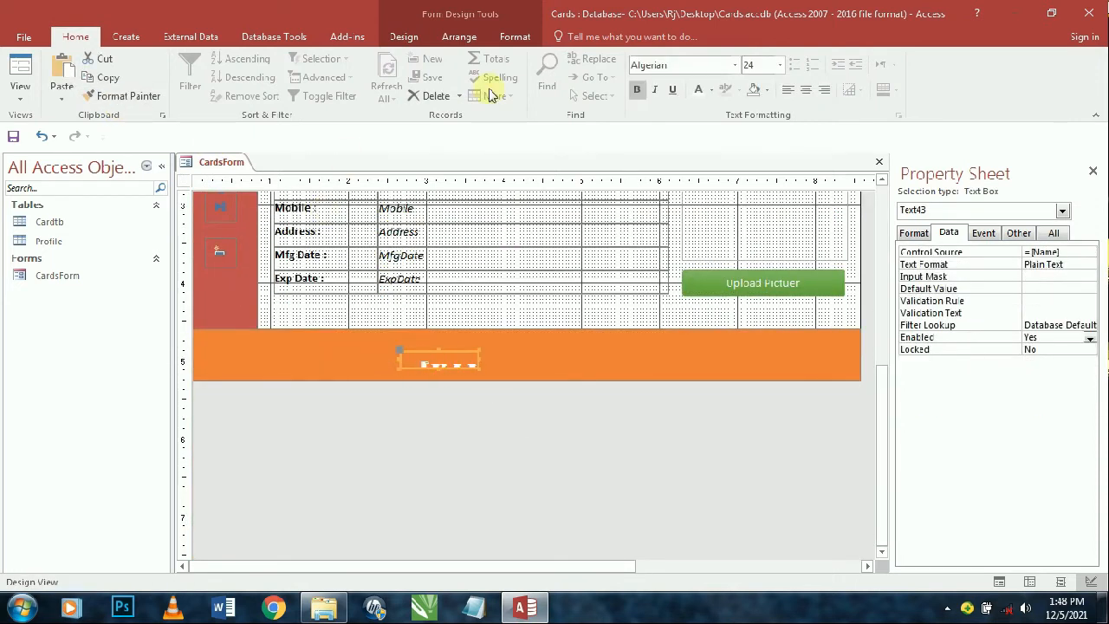
click(780, 65)
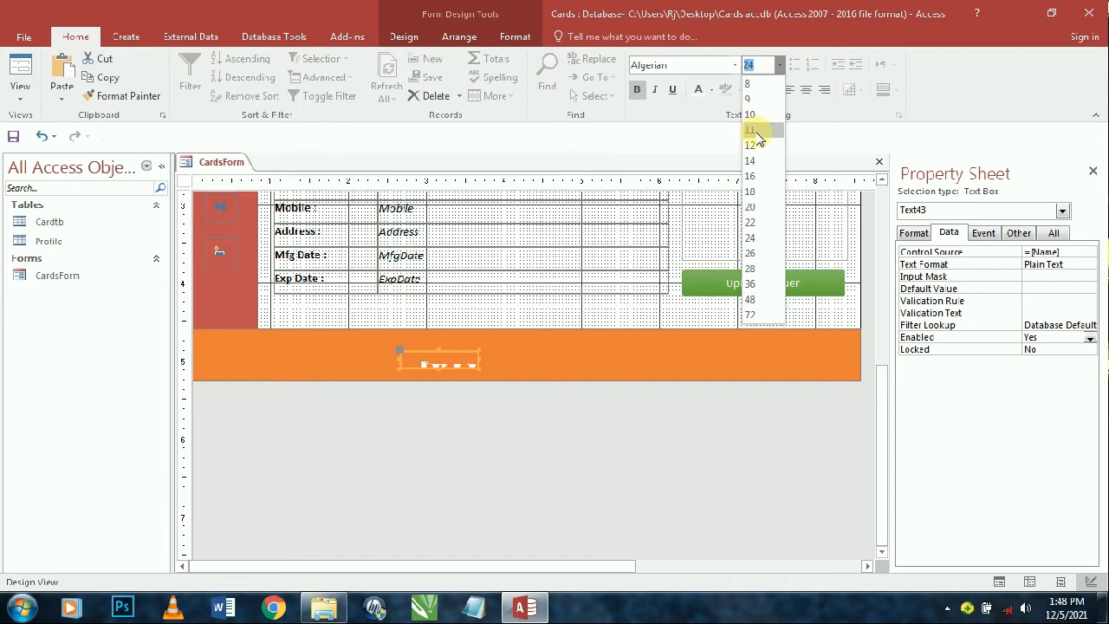
click(752, 144)
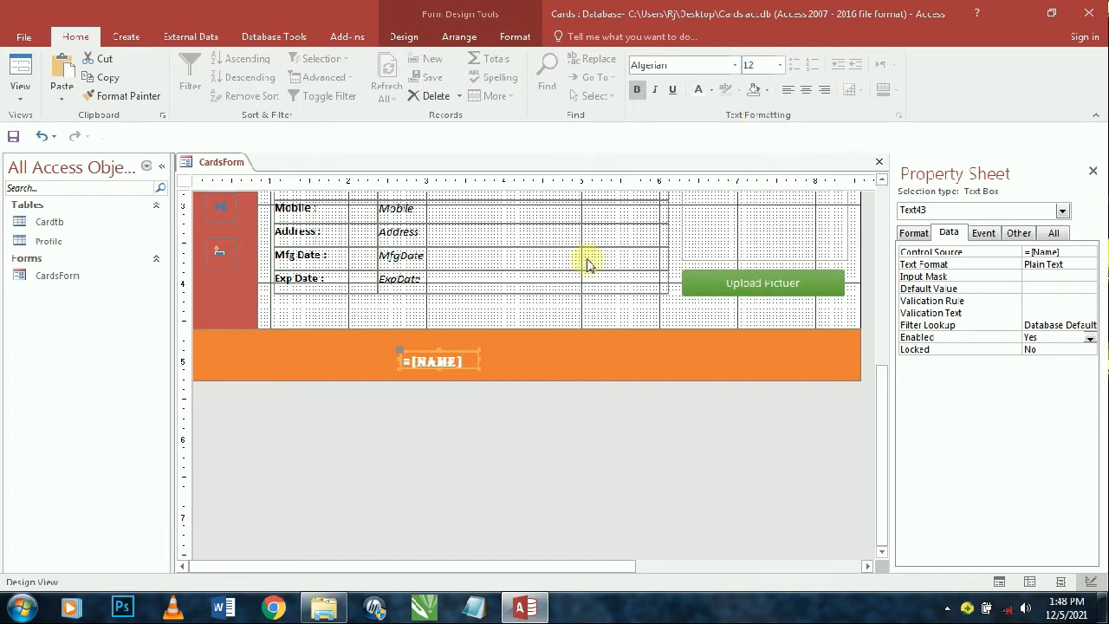
- Enlarge the footer box, set it to centred Arial, and move it to the footer's middle
drag(400, 358, 229, 359)
drag(354, 343, 358, 336)
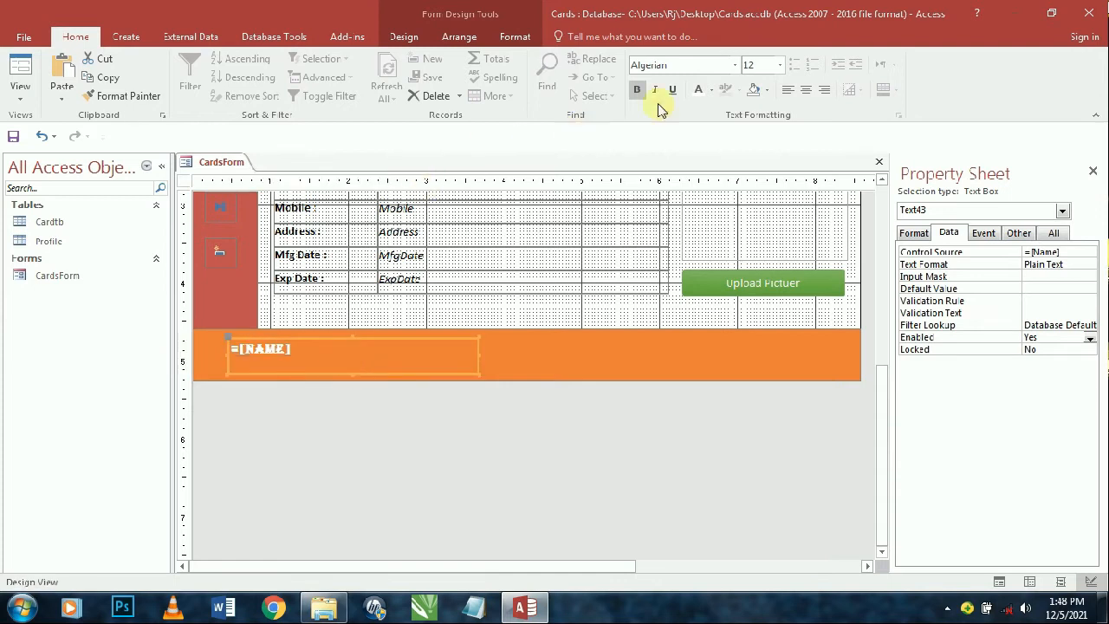
text(Ar)
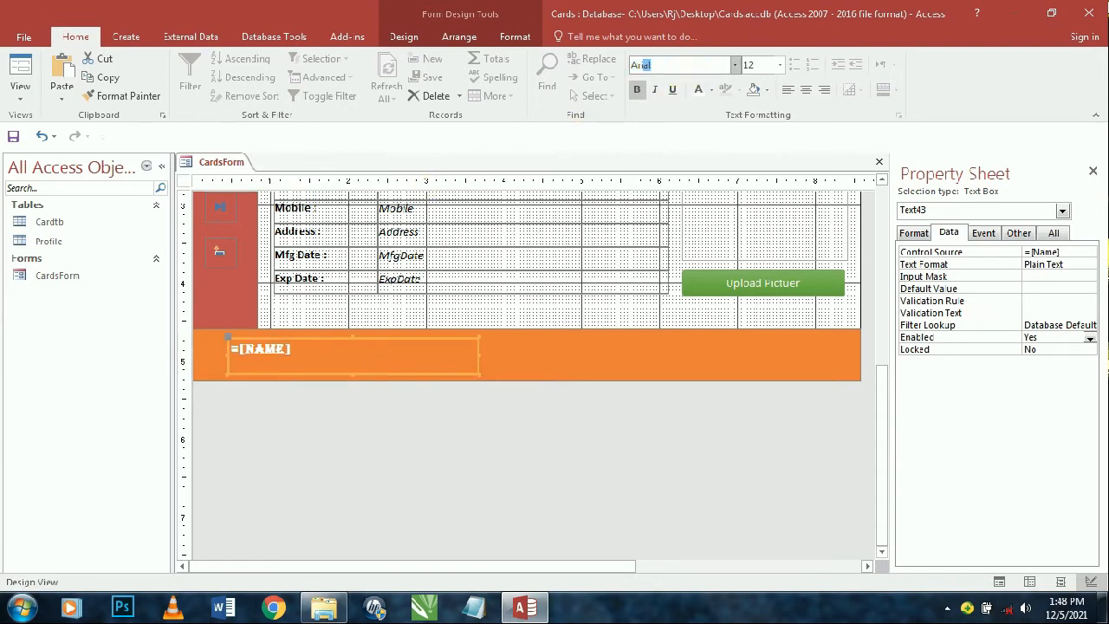
key(Return)
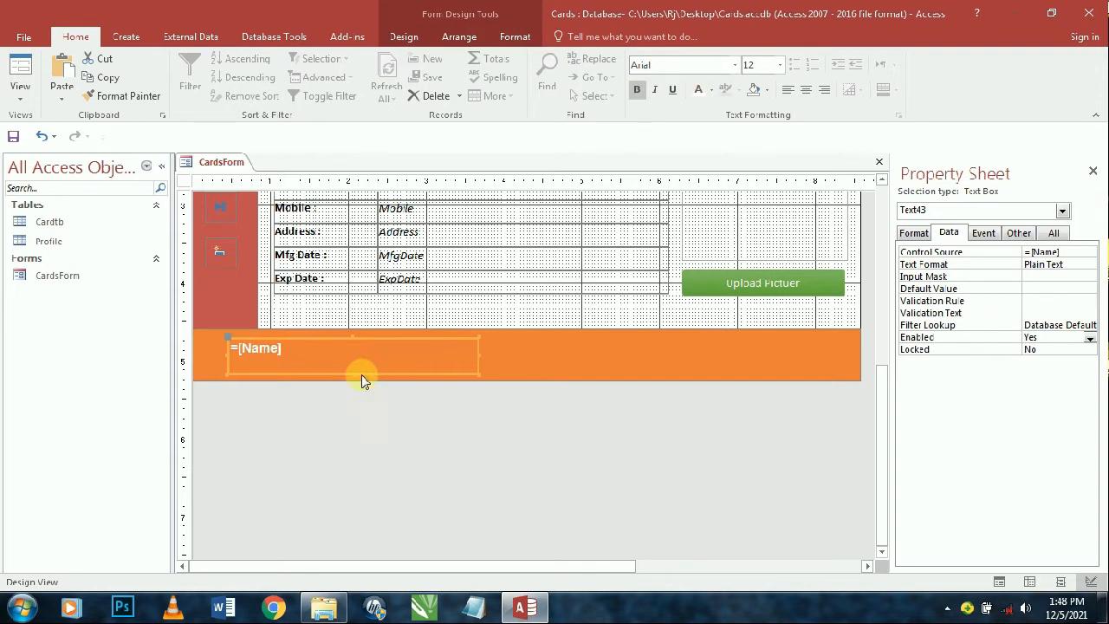
key(ctrl+e)
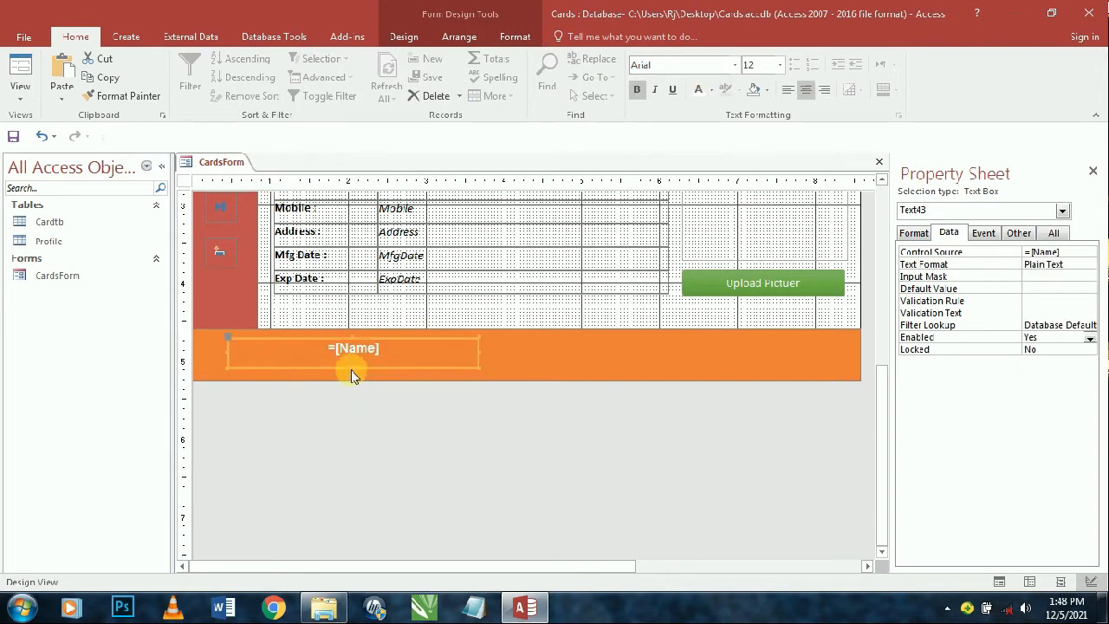
drag(392, 340, 581, 342)
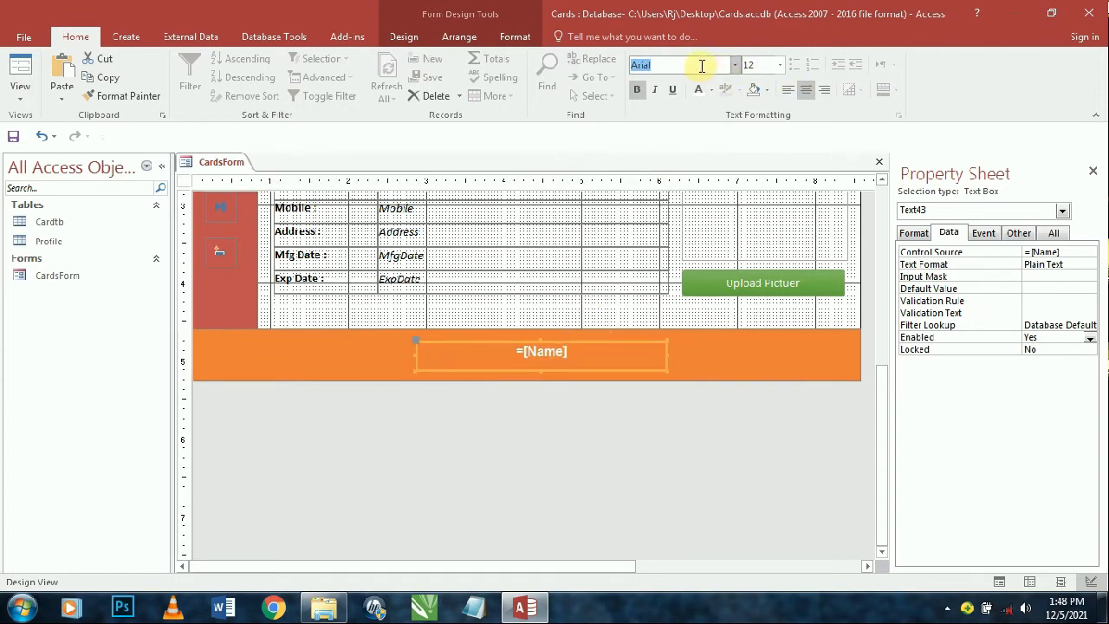
- Change the footer text to AA Sameer Asmaak font at size 20 and widen the box
text(AA Sameer Asmaak)
key(Return)
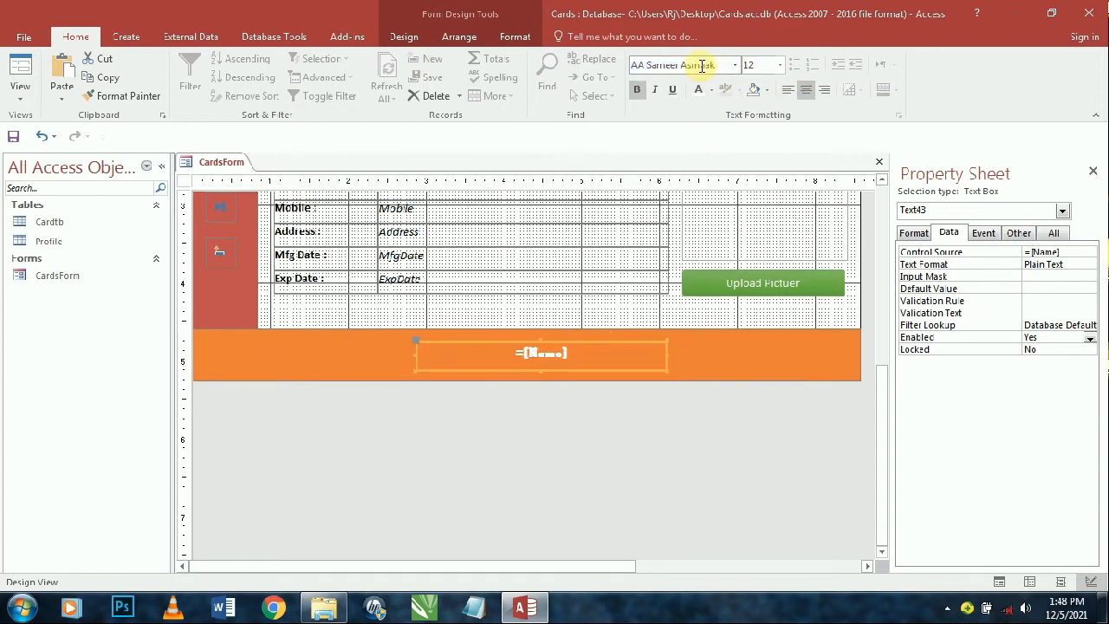
click(780, 66)
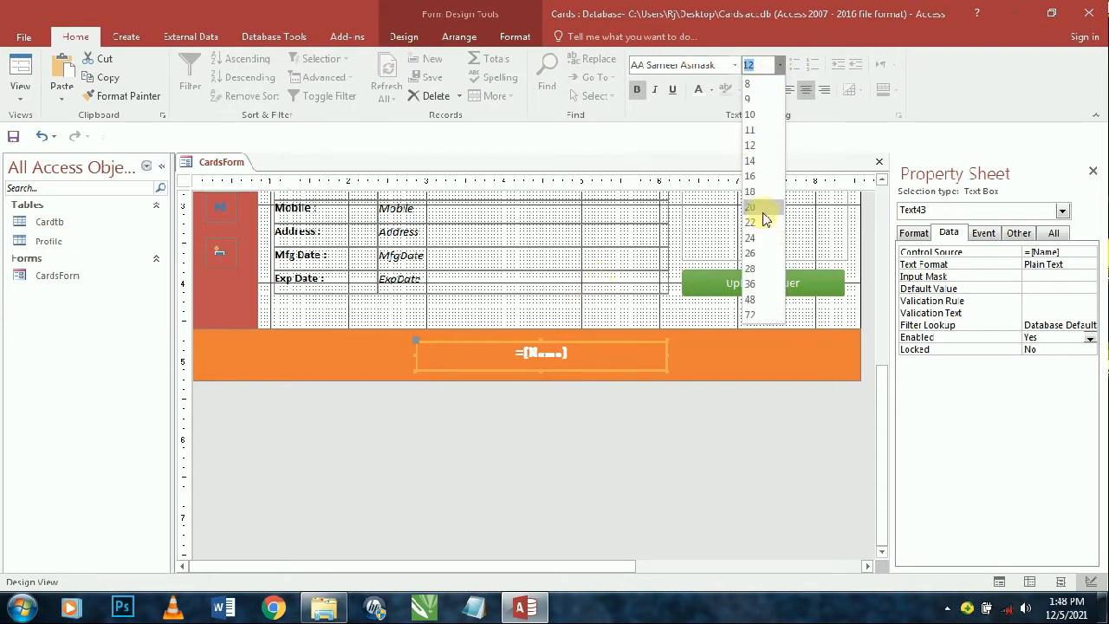
click(764, 209)
drag(668, 356, 711, 357)
click(351, 359)
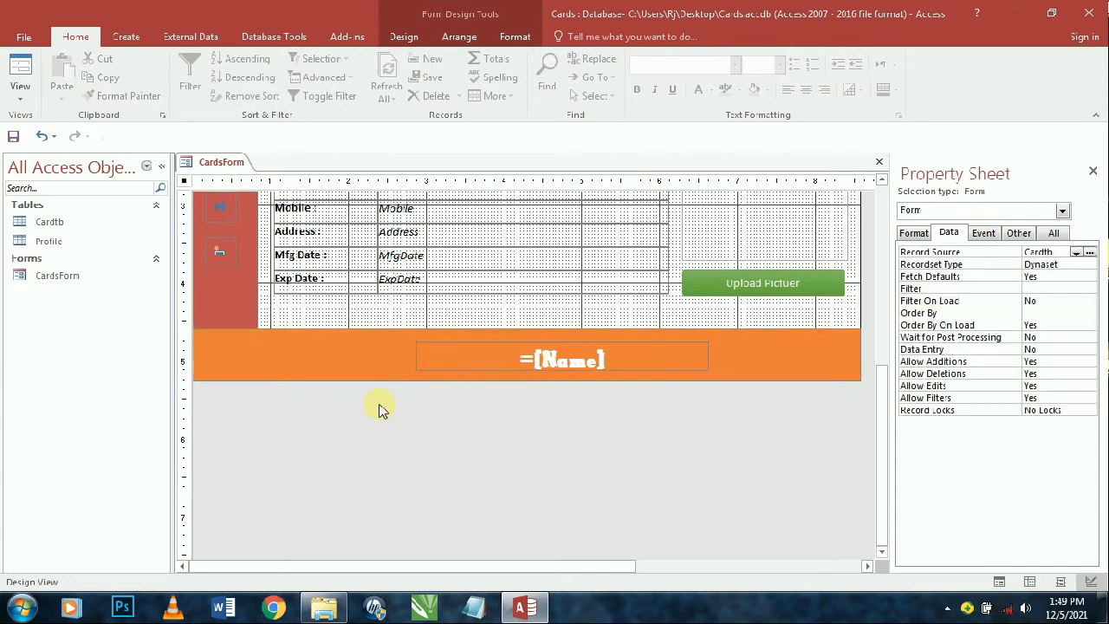
click(519, 482)
click(502, 367)
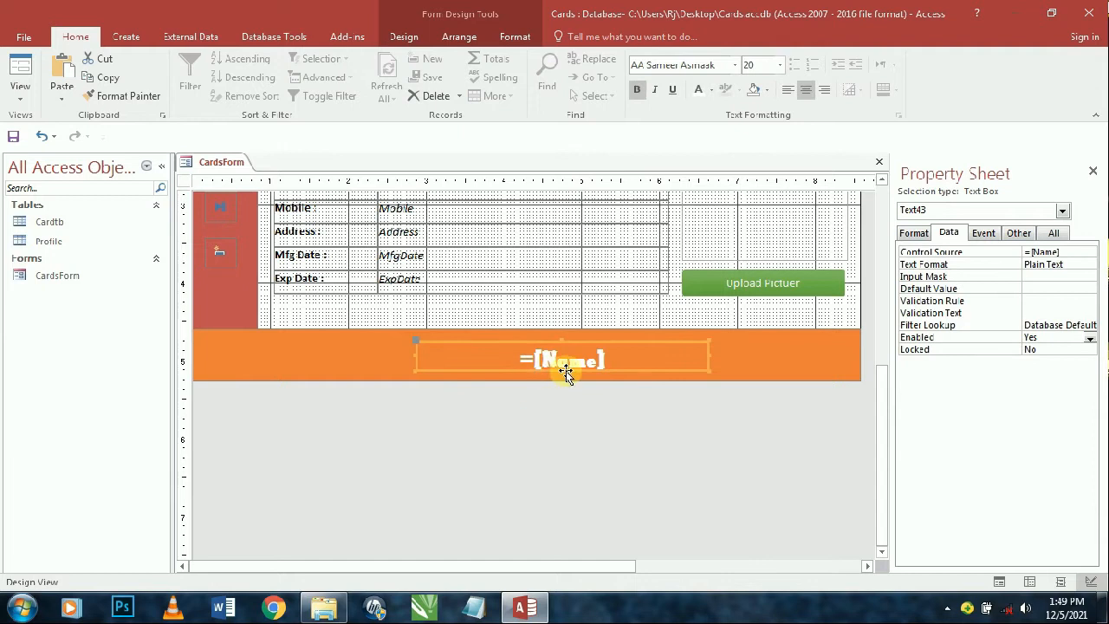
- Preview CardsForm with record data, return to Design View, then preview again
click(20, 74)
drag(475, 186, 411, 104)
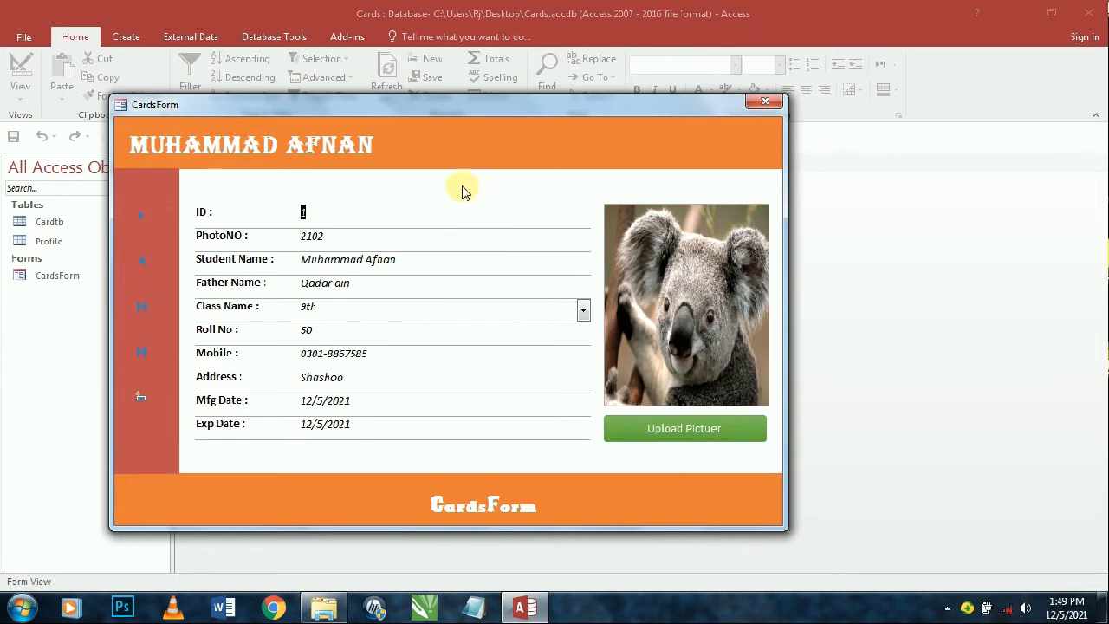
right_click(442, 133)
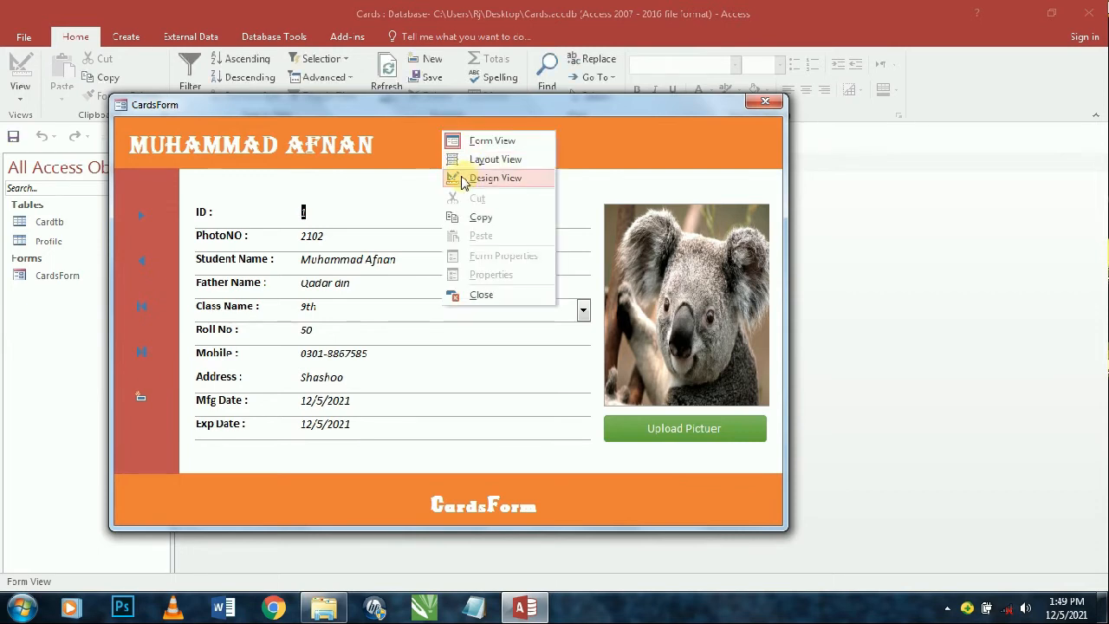
click(461, 180)
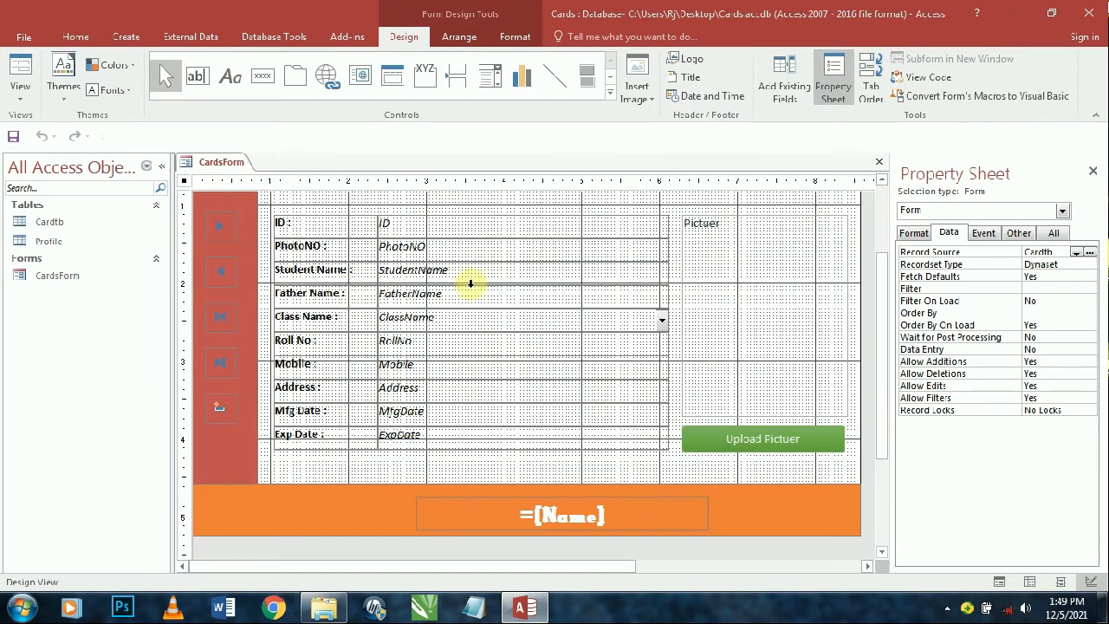
scroll(386, 394, up, 2)
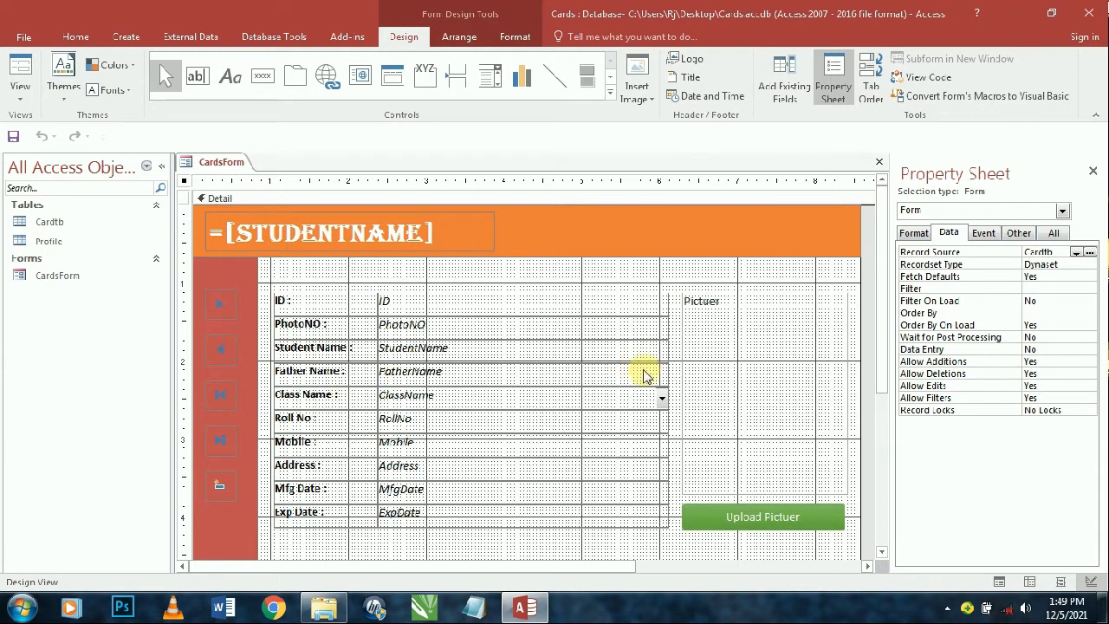
click(20, 70)
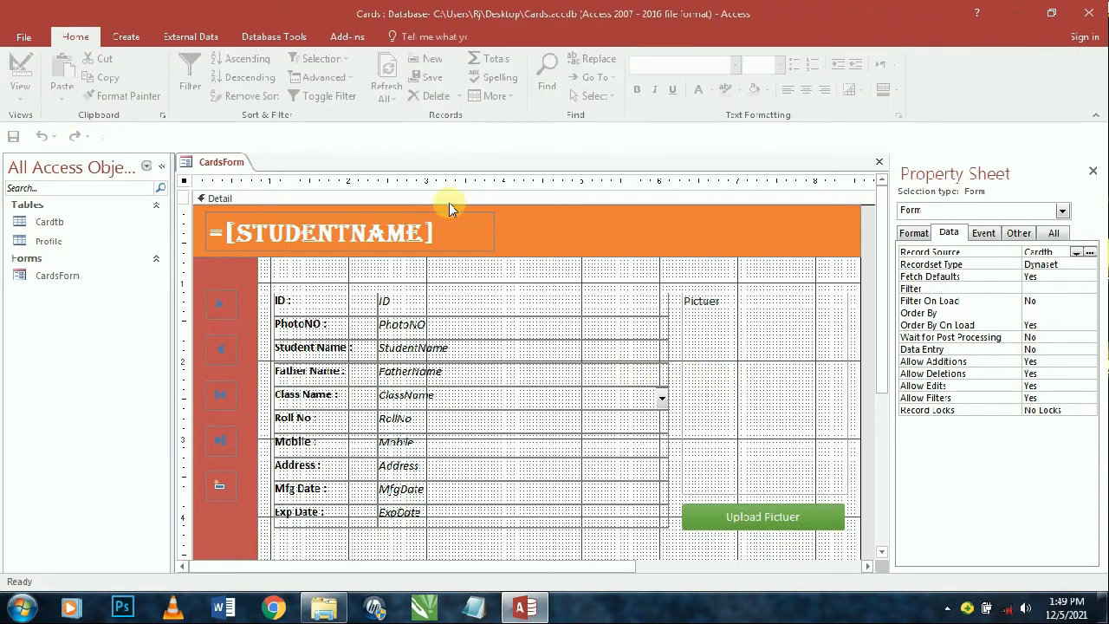
drag(467, 198, 415, 84)
- Go to a new blank record, then close CardsForm and save the design changes
click(299, 250)
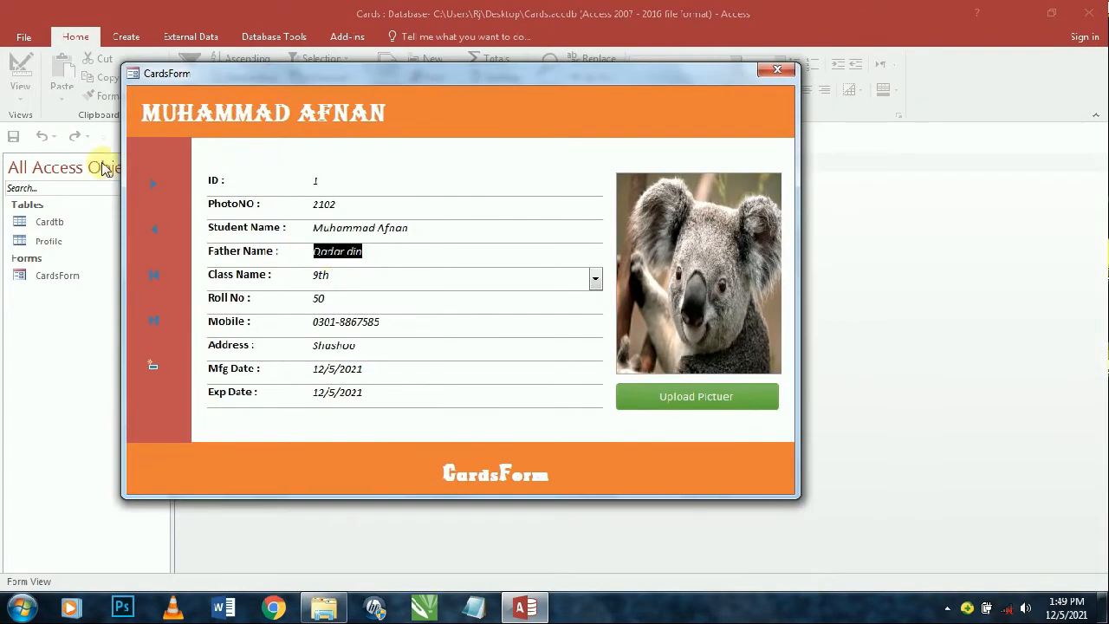
click(153, 182)
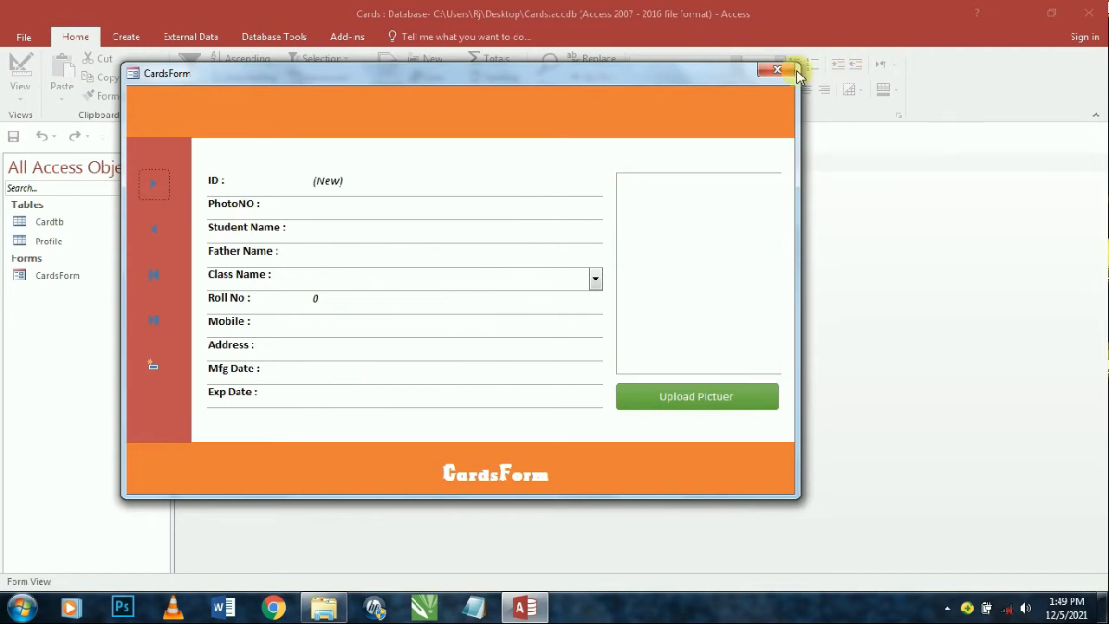
click(790, 70)
click(494, 347)
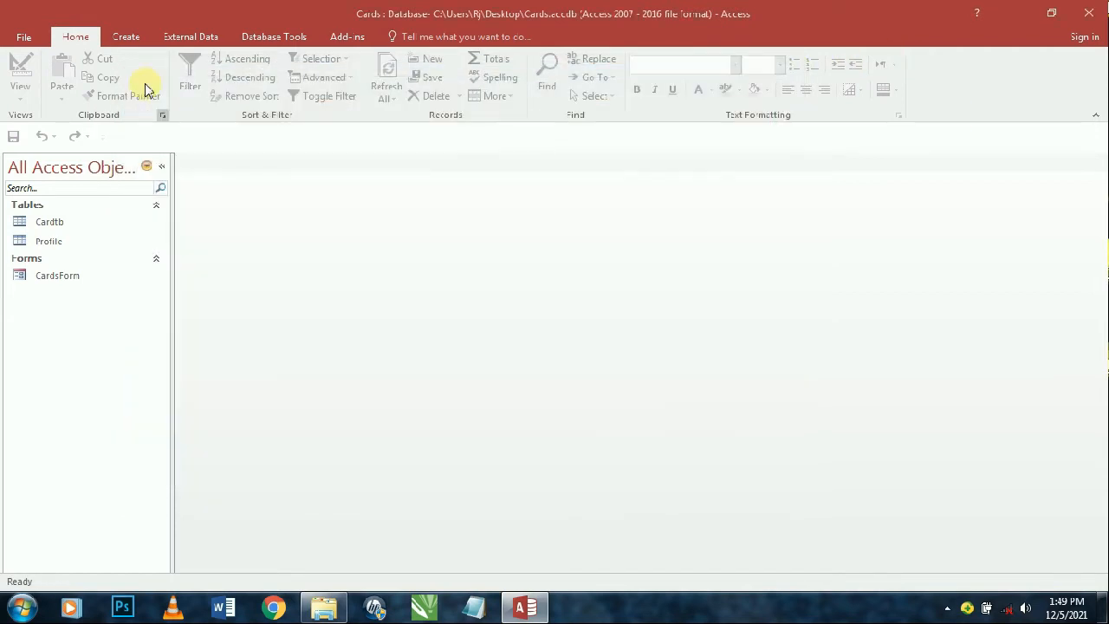
click(132, 36)
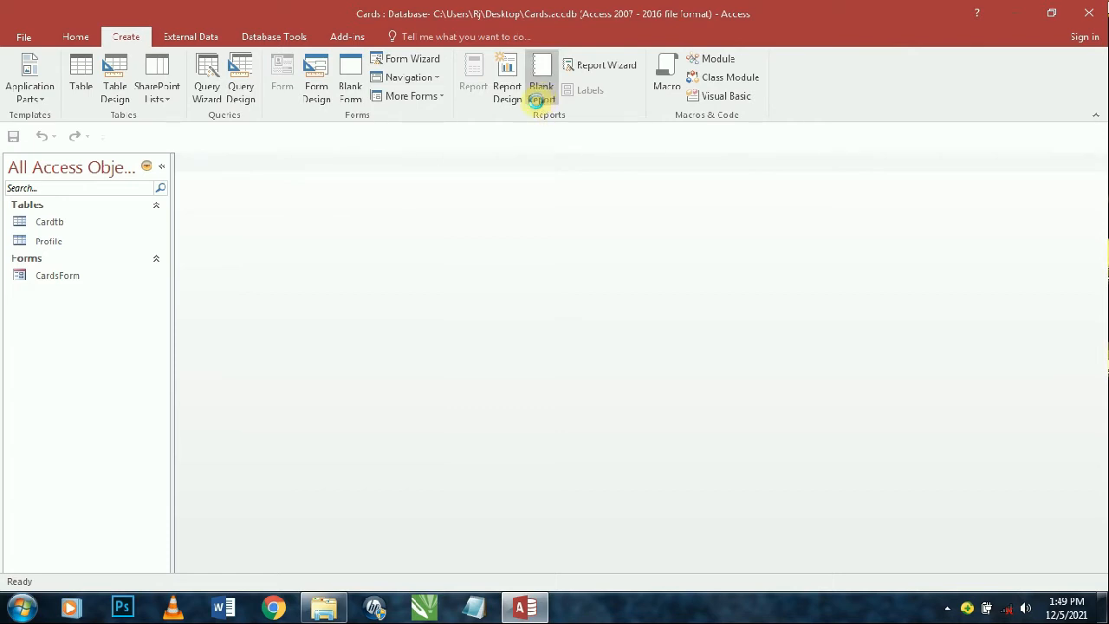
- Start a new report in Design View with Narrow margins and A4 paper size
click(539, 92)
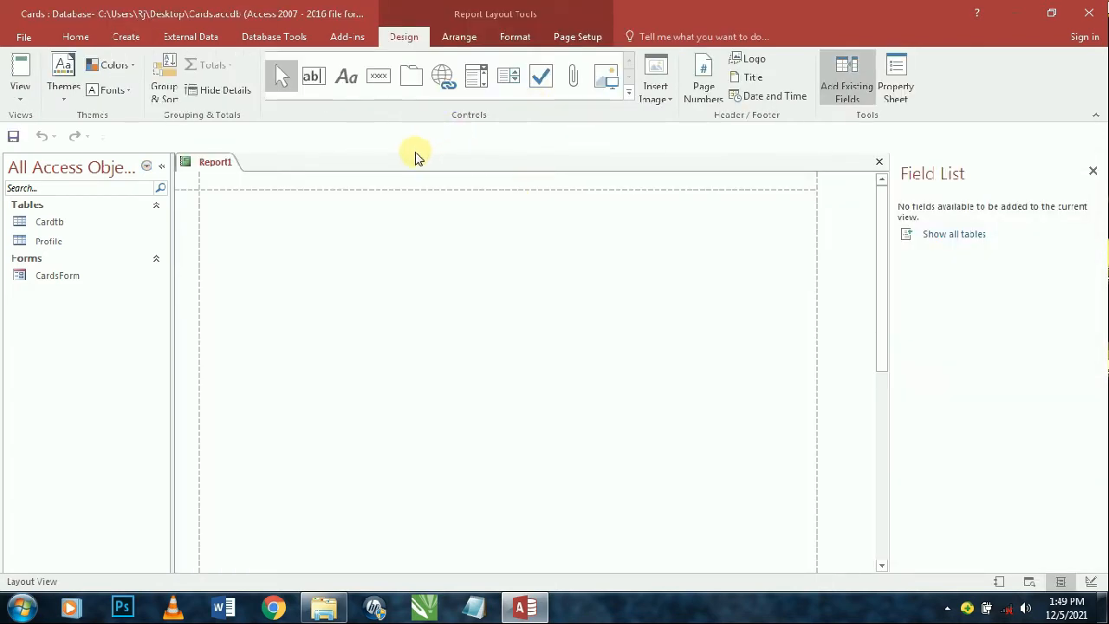
click(126, 37)
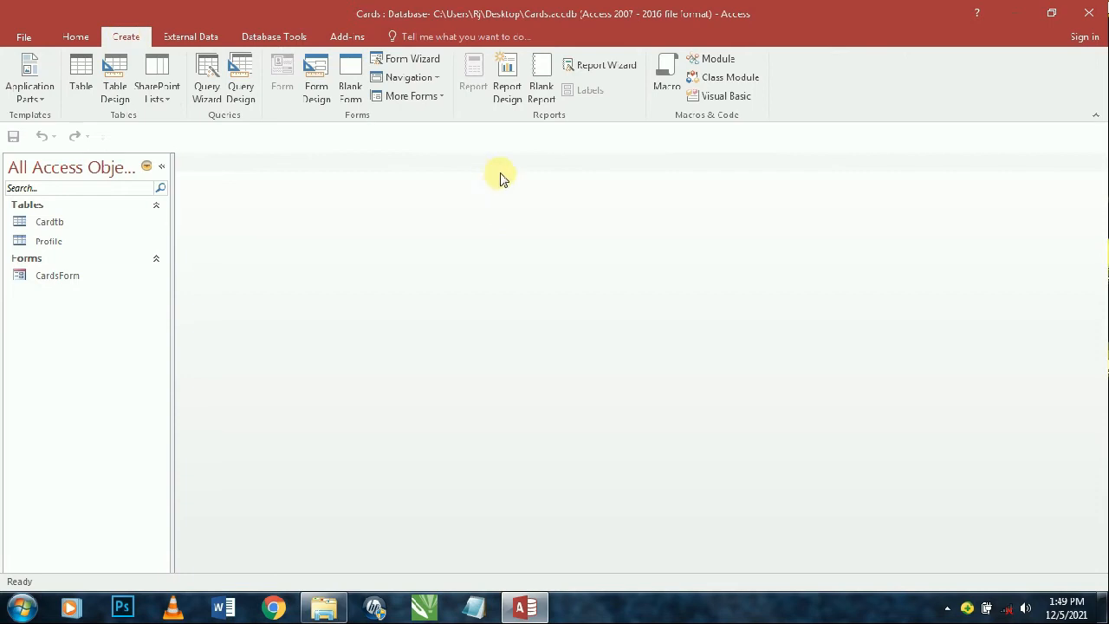
click(508, 92)
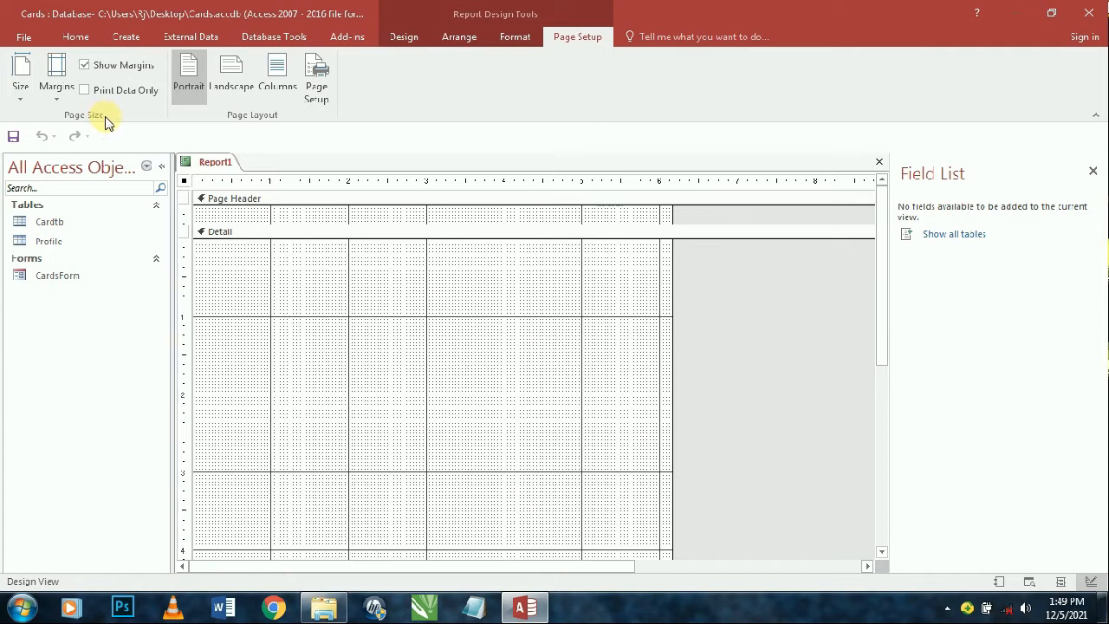
click(56, 80)
click(79, 241)
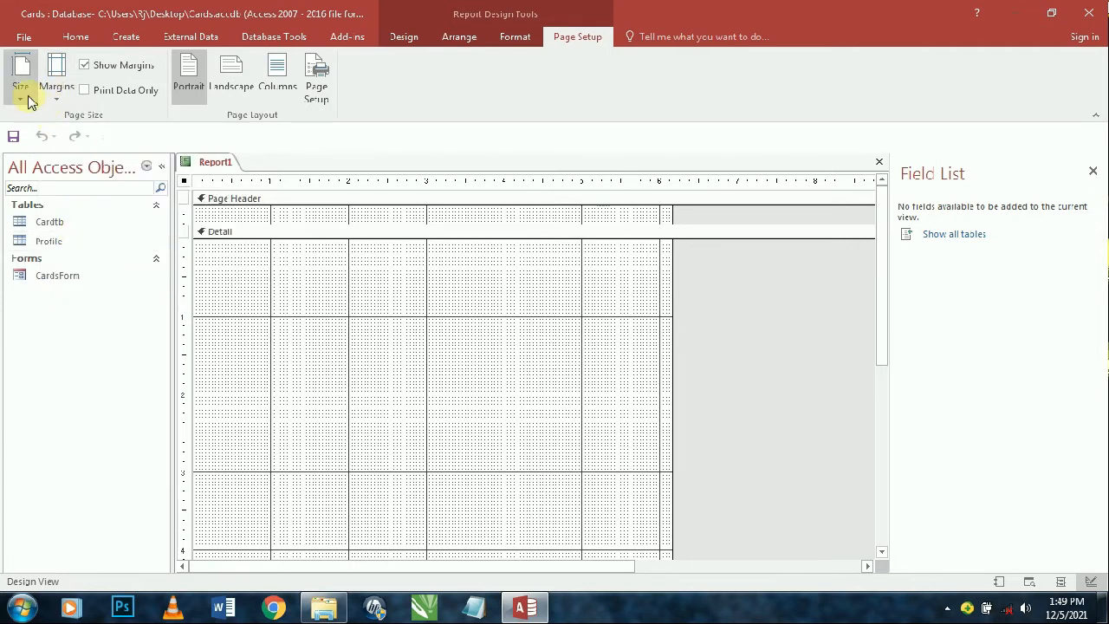
click(21, 80)
click(24, 302)
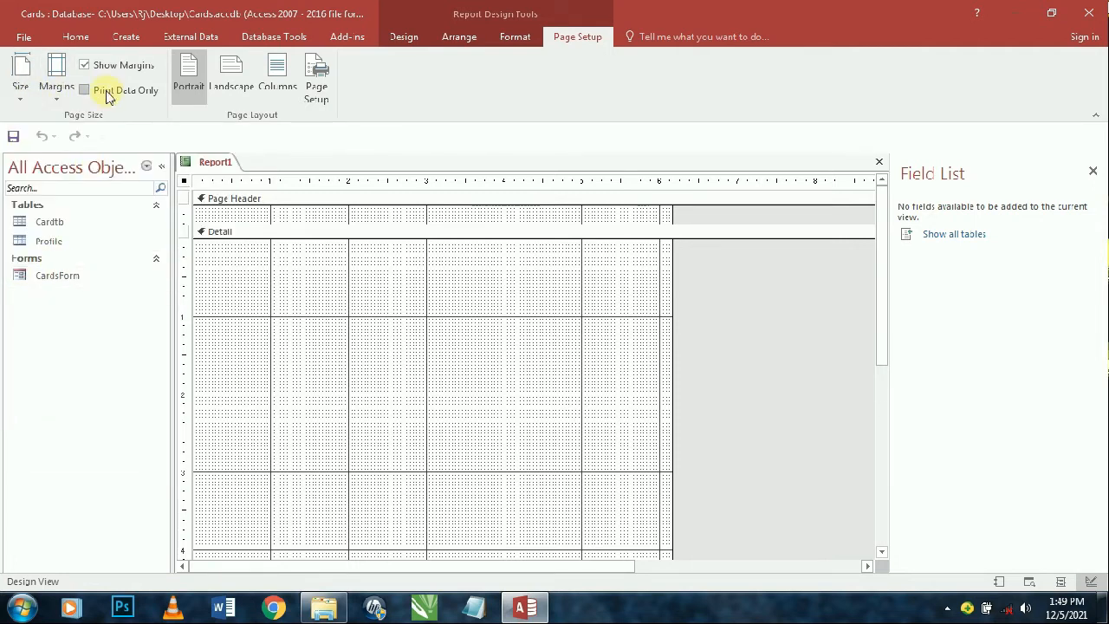
click(21, 86)
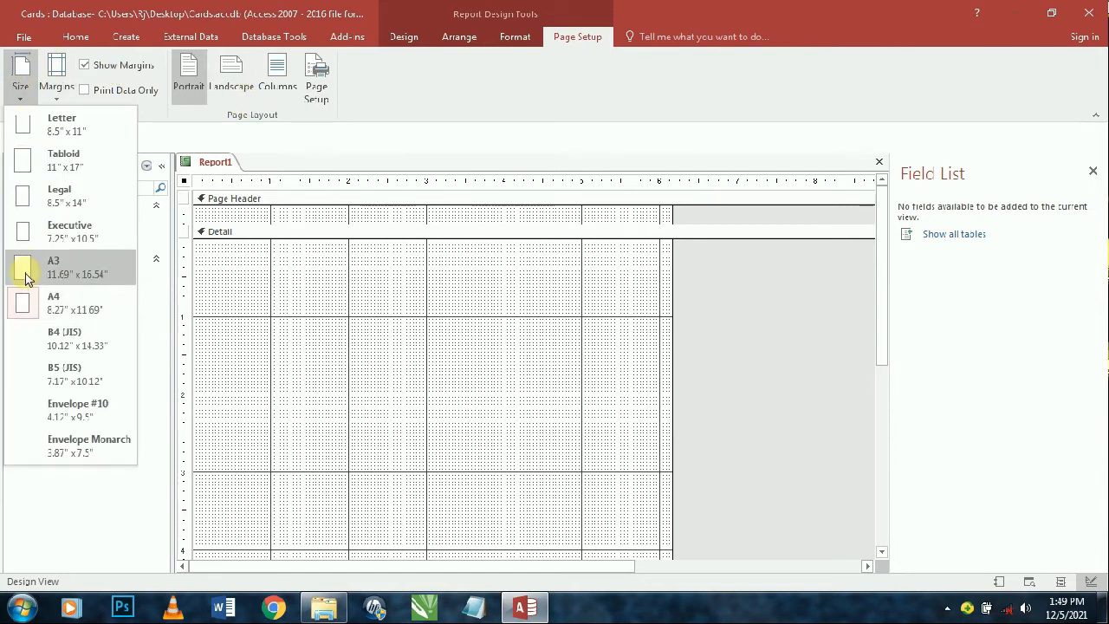
click(41, 302)
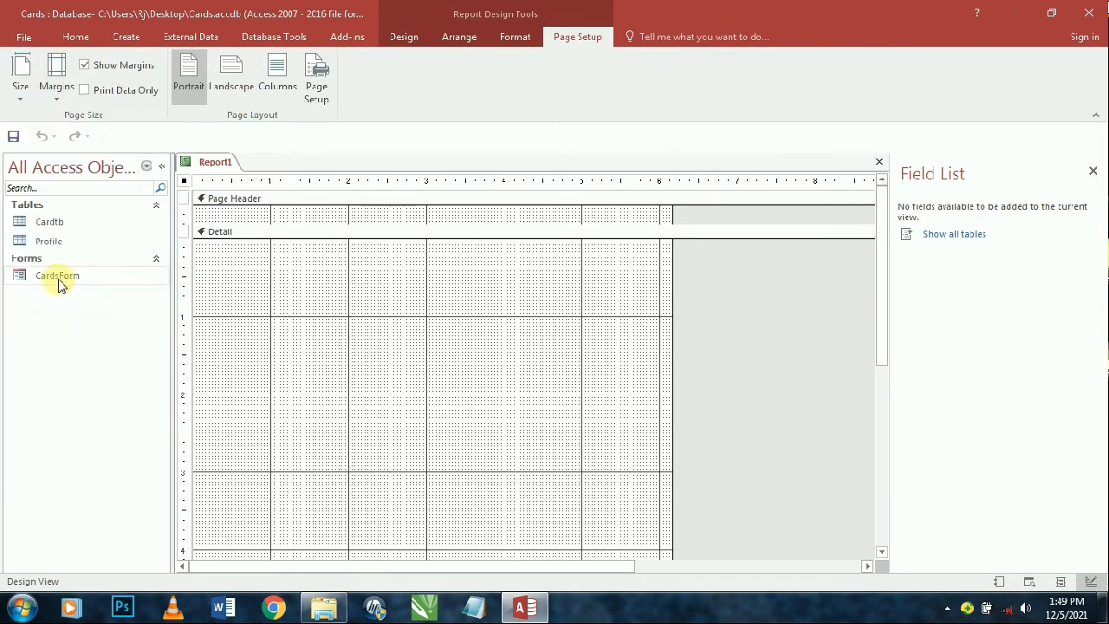
- Save the new report as CardsRpt and close it
click(406, 38)
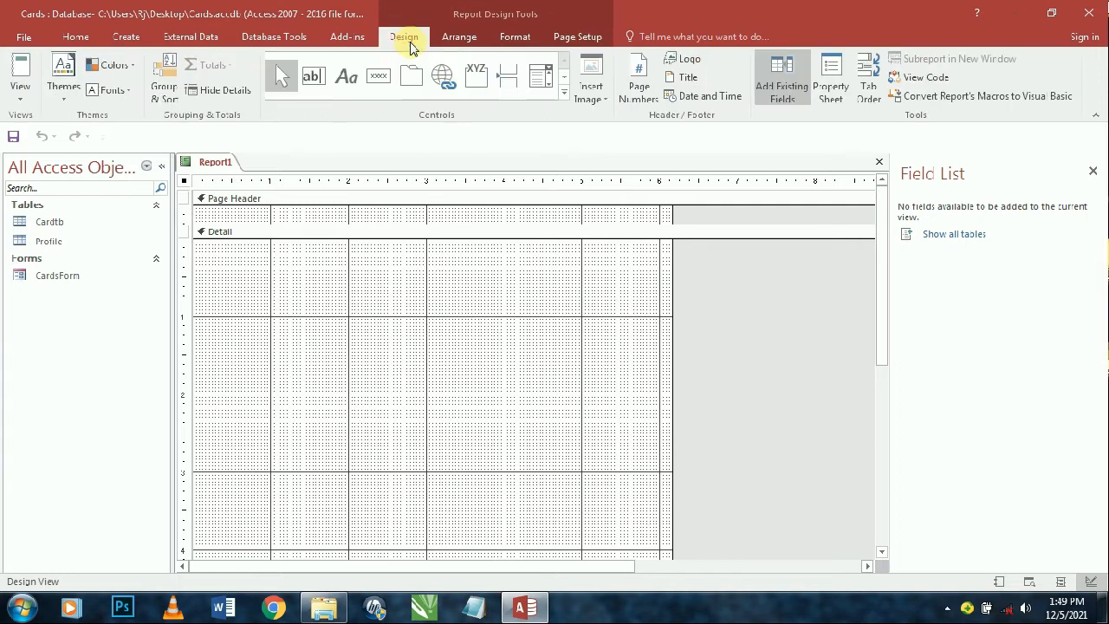
key(F4)
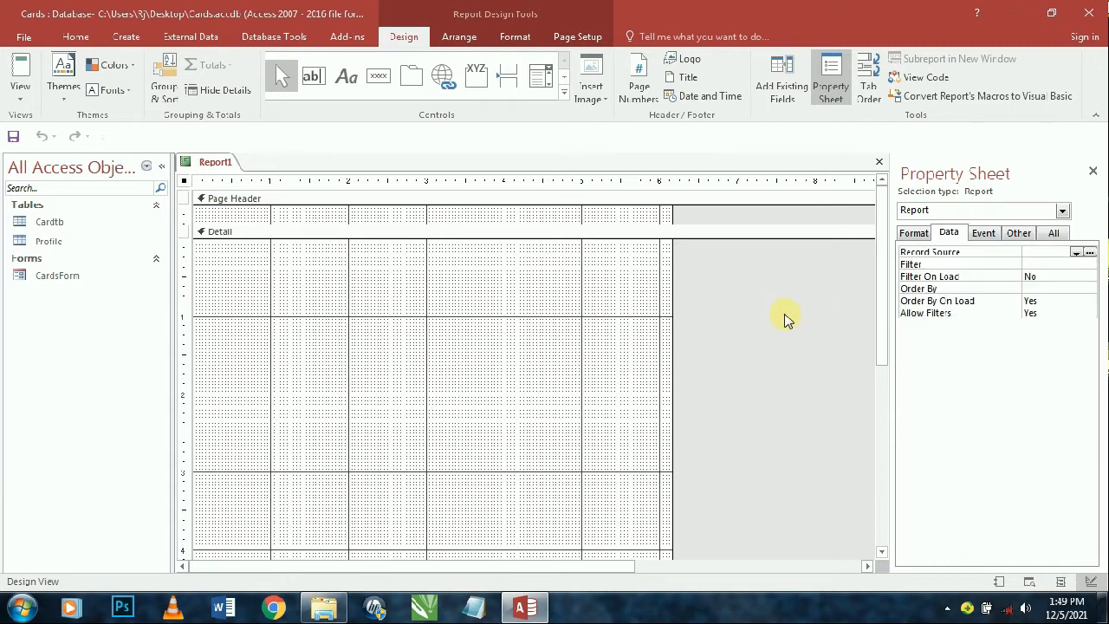
key(ctrl+s)
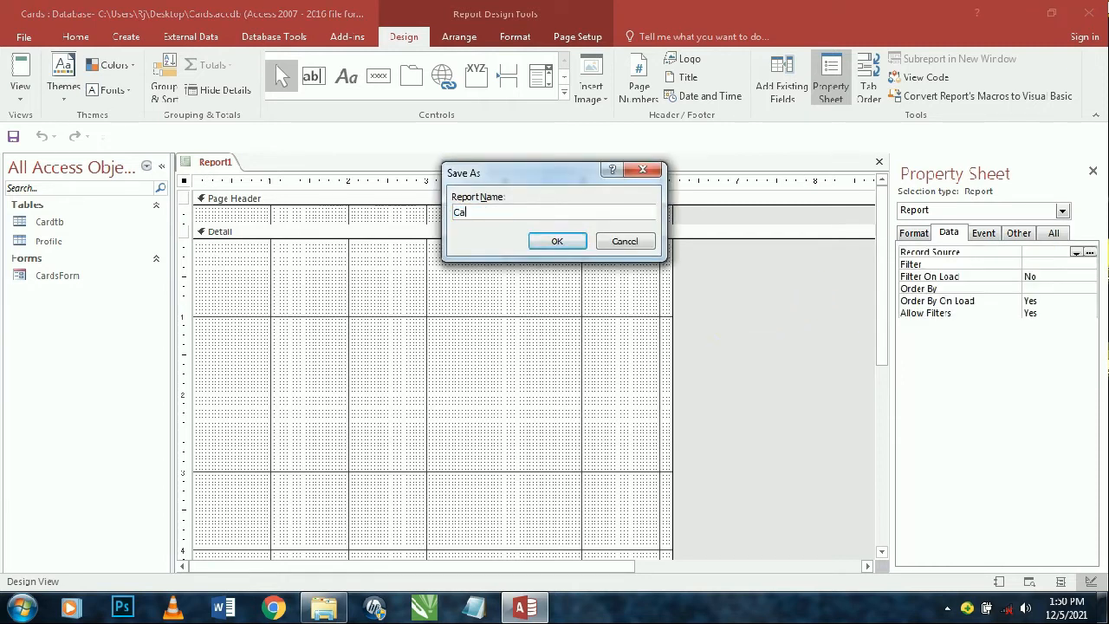
text(CardsRpt)
key(Return)
key(ctrl+w)
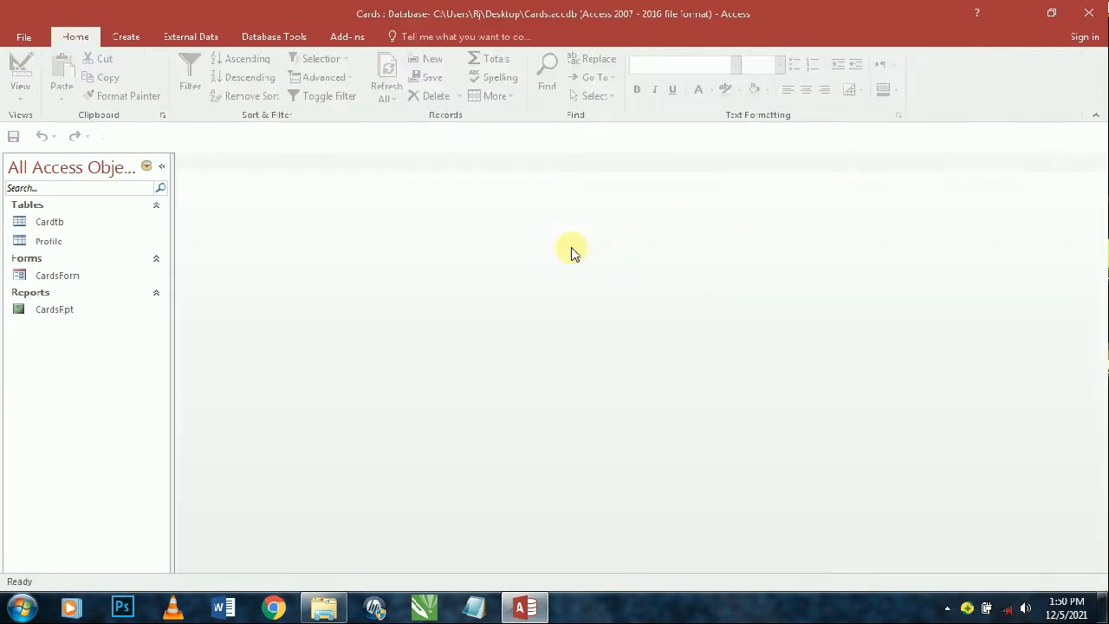
- Create a new query in Design View on Cardtb with all its fields in the grid
click(126, 38)
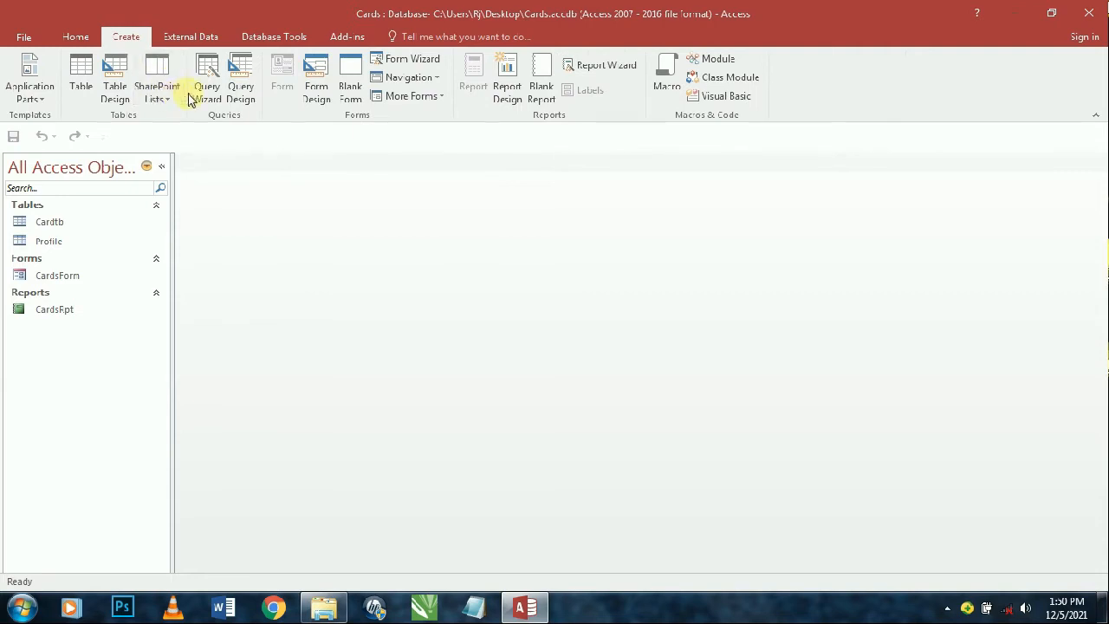
click(246, 97)
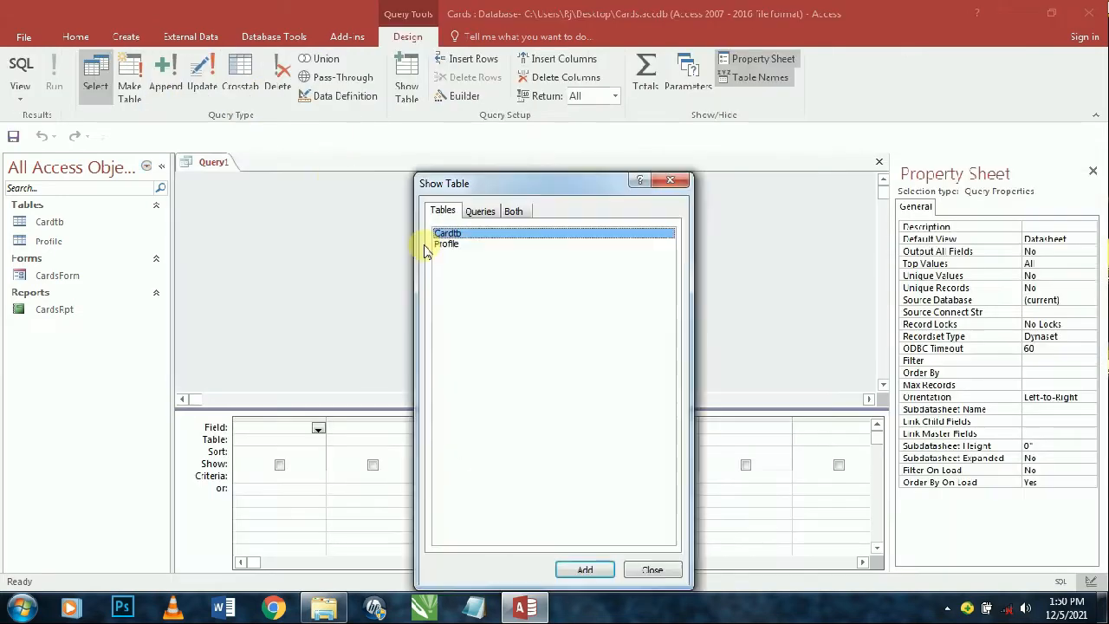
double_click(471, 236)
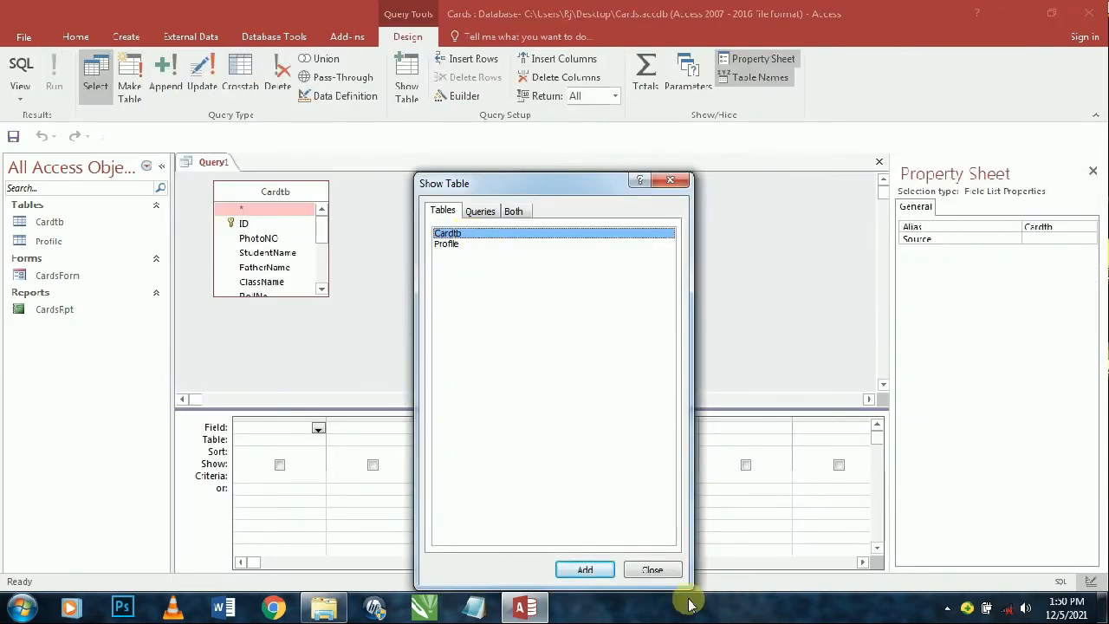
click(659, 570)
double_click(274, 191)
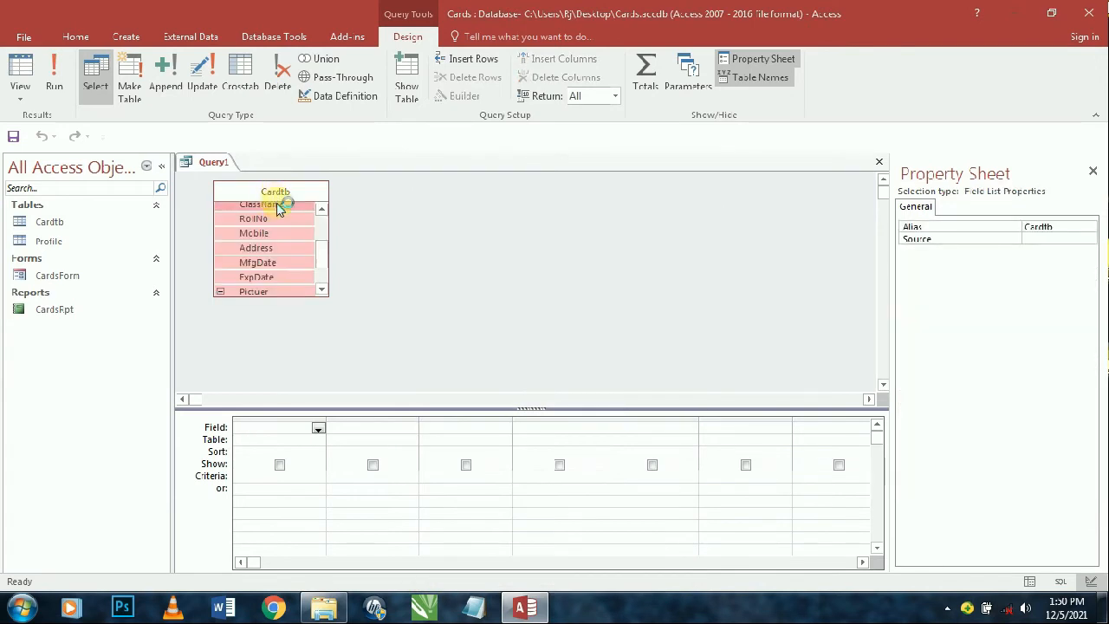
drag(283, 205, 299, 433)
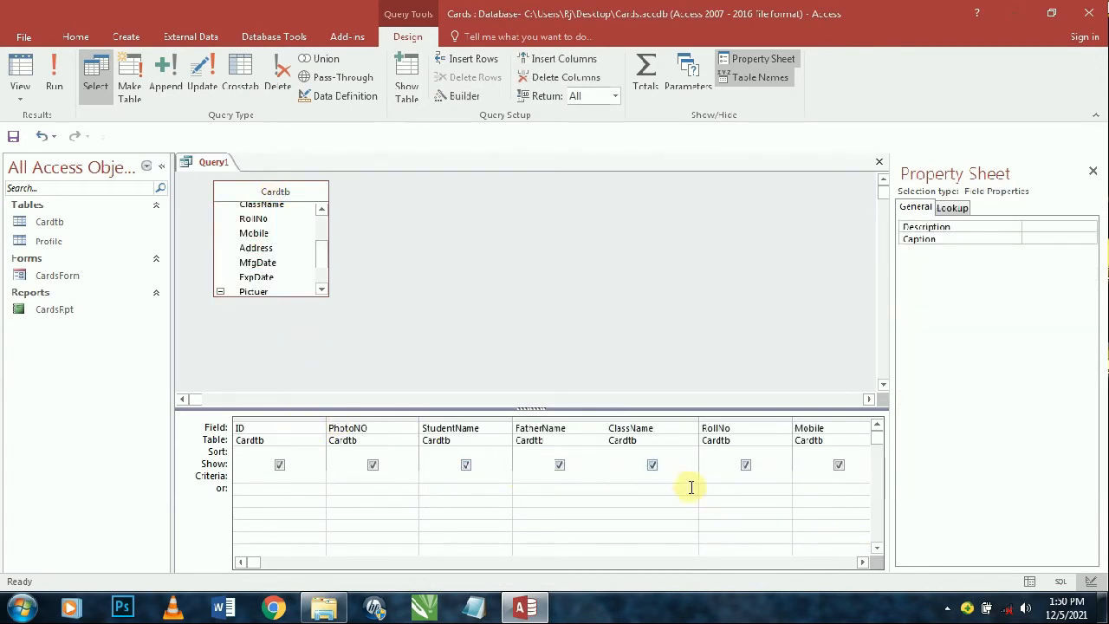
- Give ClassName an 'Enter Class Name' prompt criterion, then save the query as CardsQry and close it
click(664, 473)
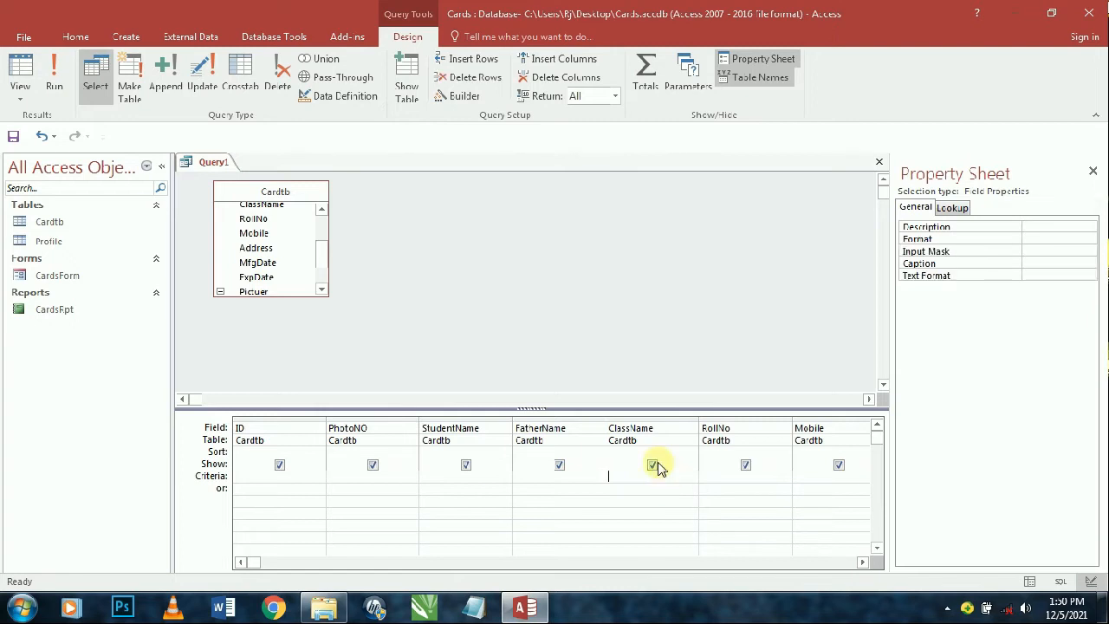
text(e)
key(BackSpace)
text(Enter Class N)
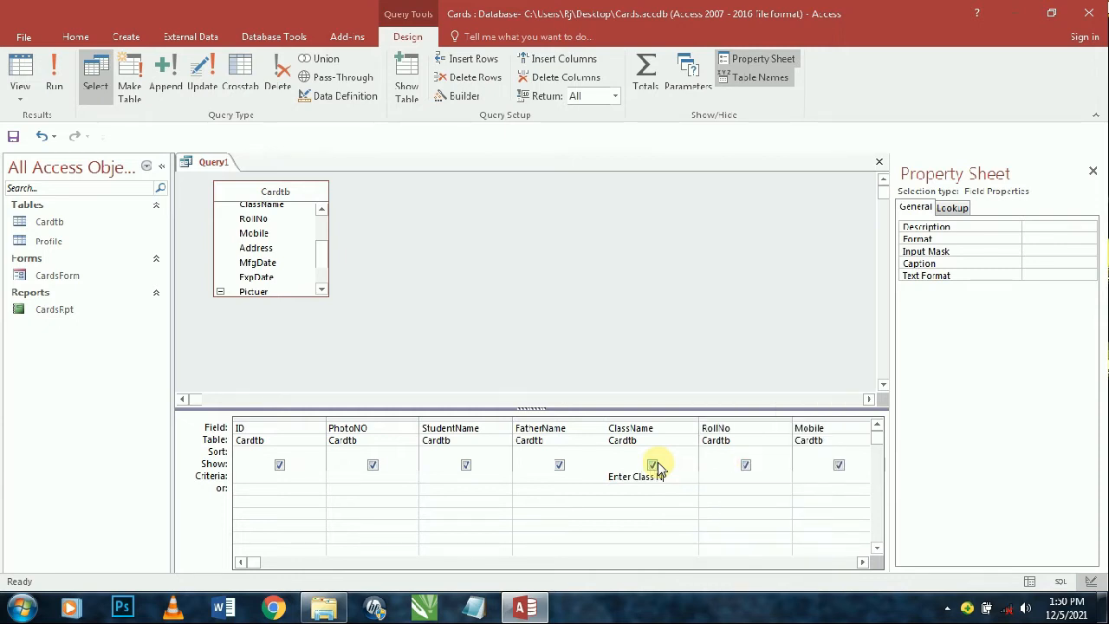
key(Tab)
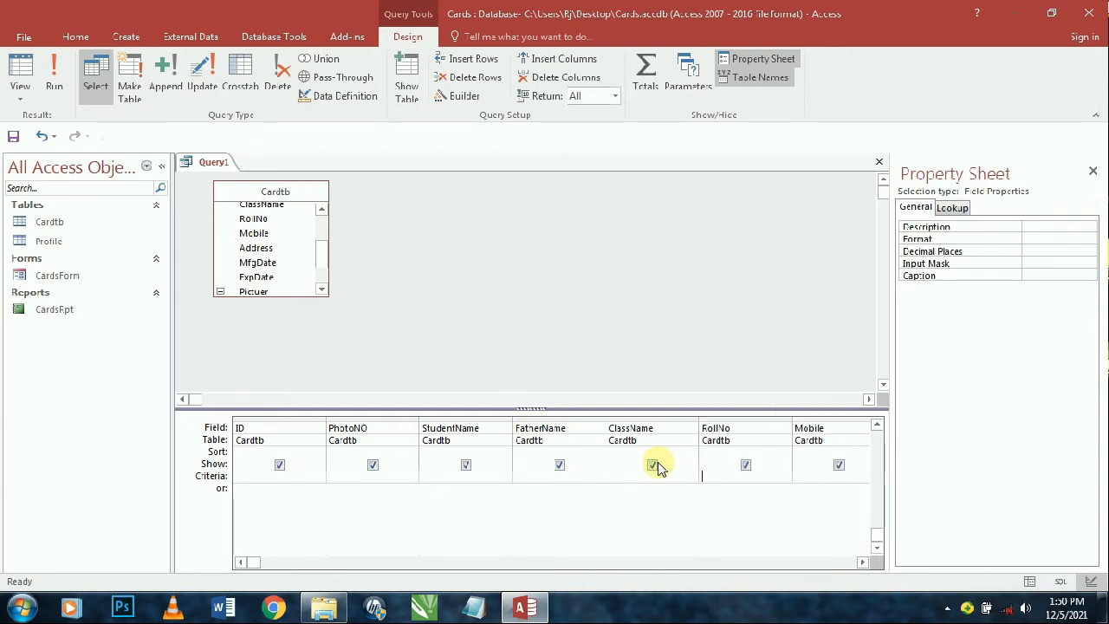
click(648, 476)
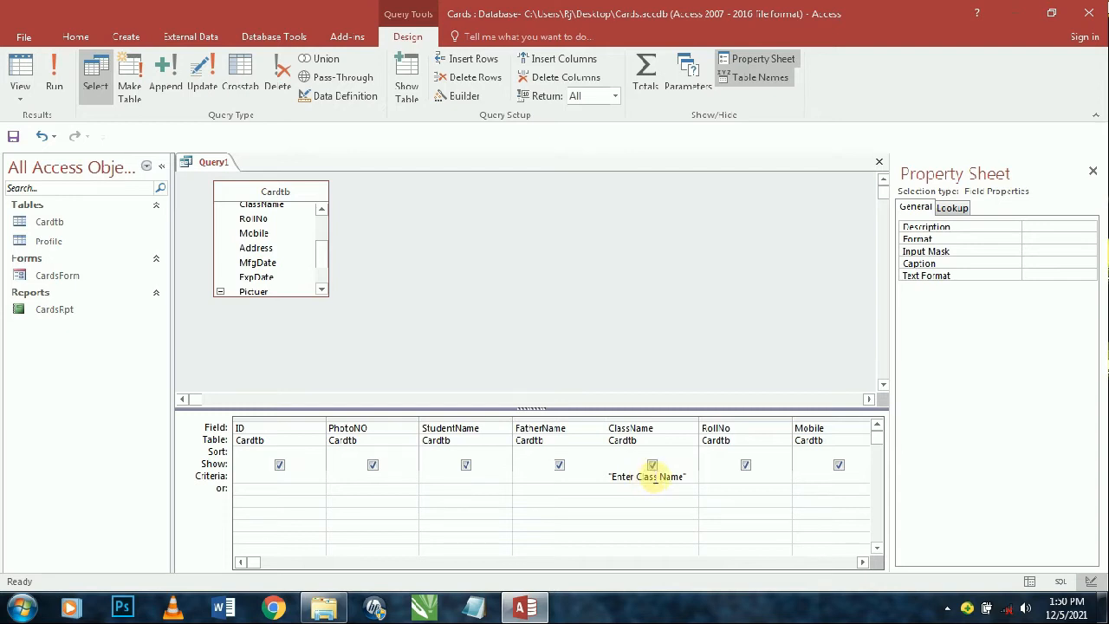
key(ctrl+s)
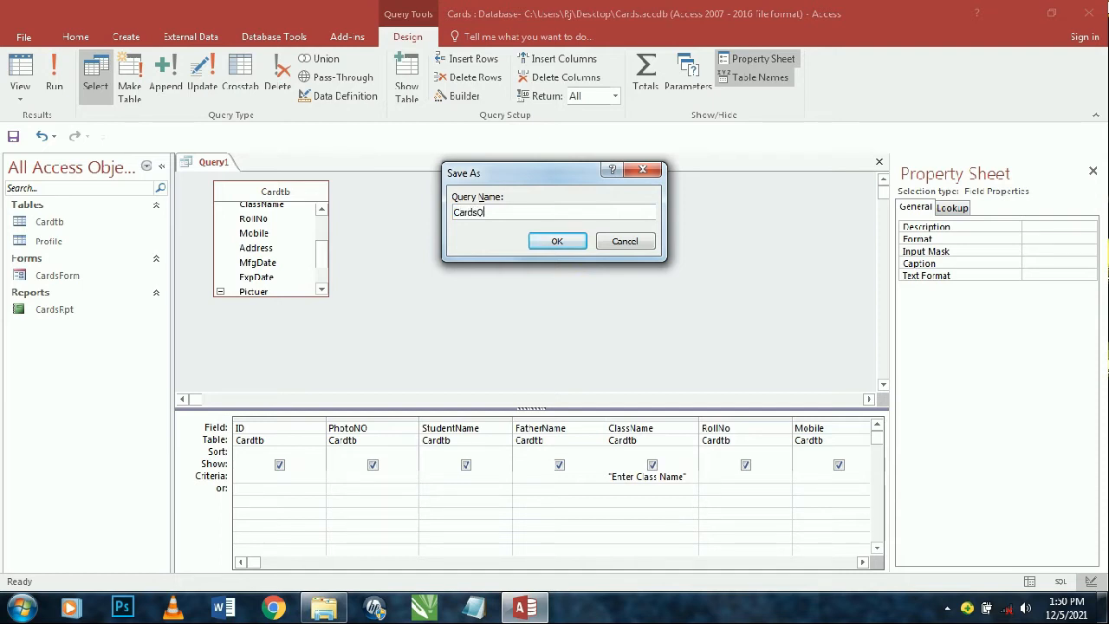
key(Return)
key(ctrl+w)
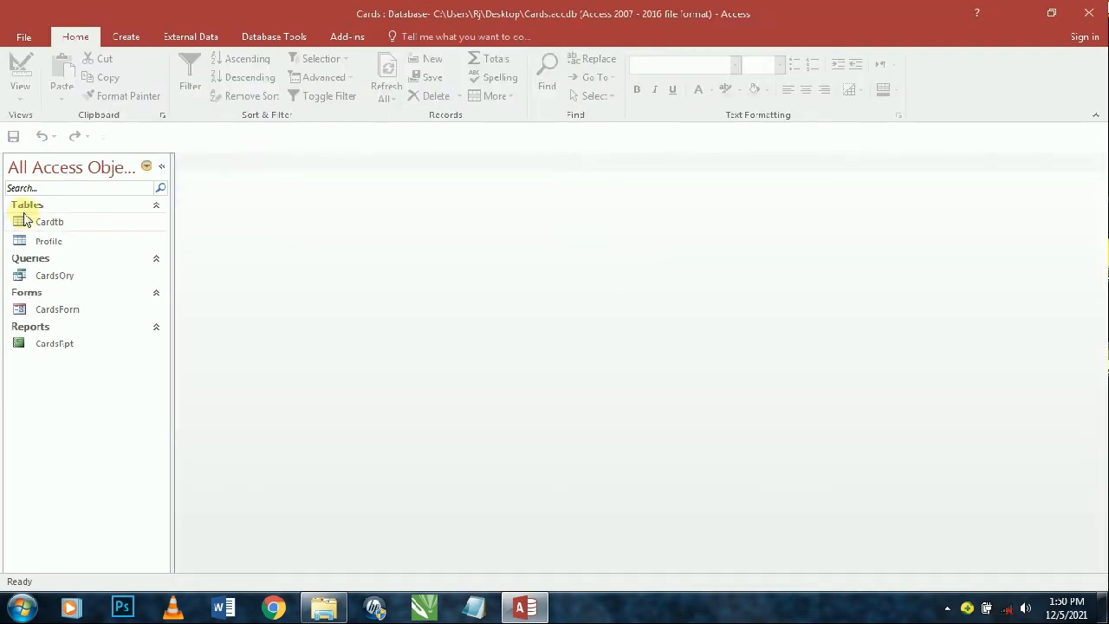
- Open the CardsRpt report in Design View
double_click(85, 313)
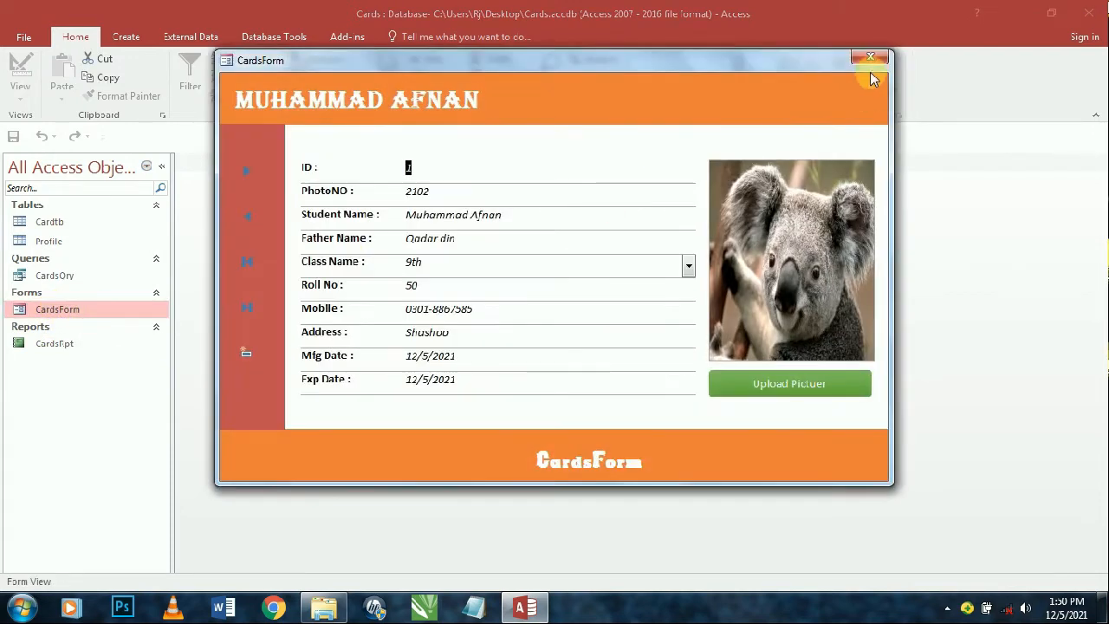
click(870, 59)
double_click(35, 343)
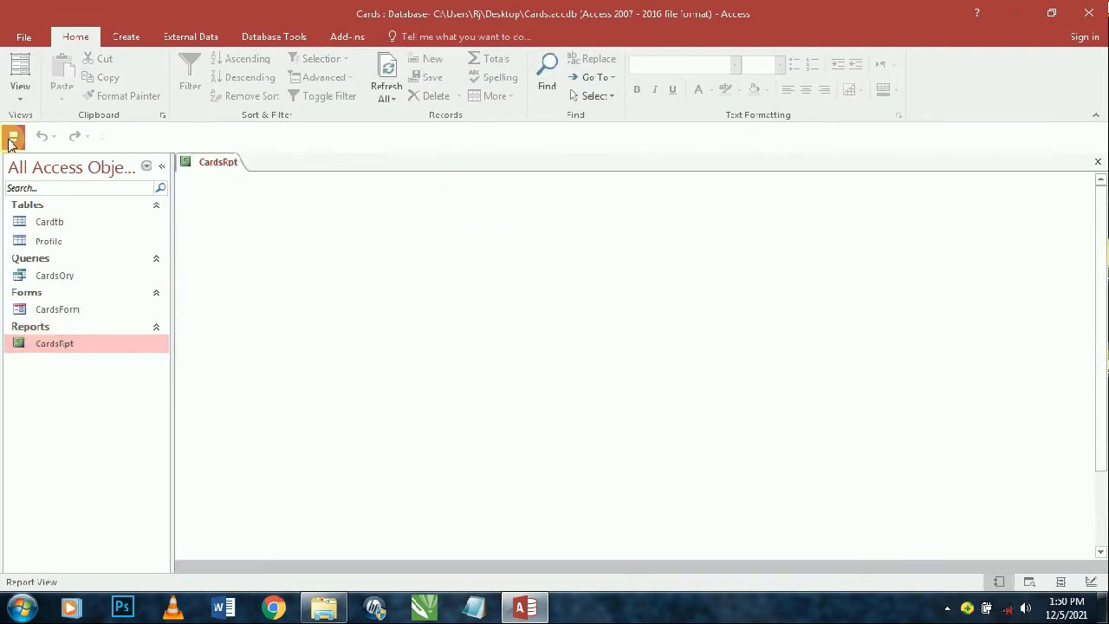
click(20, 97)
click(43, 225)
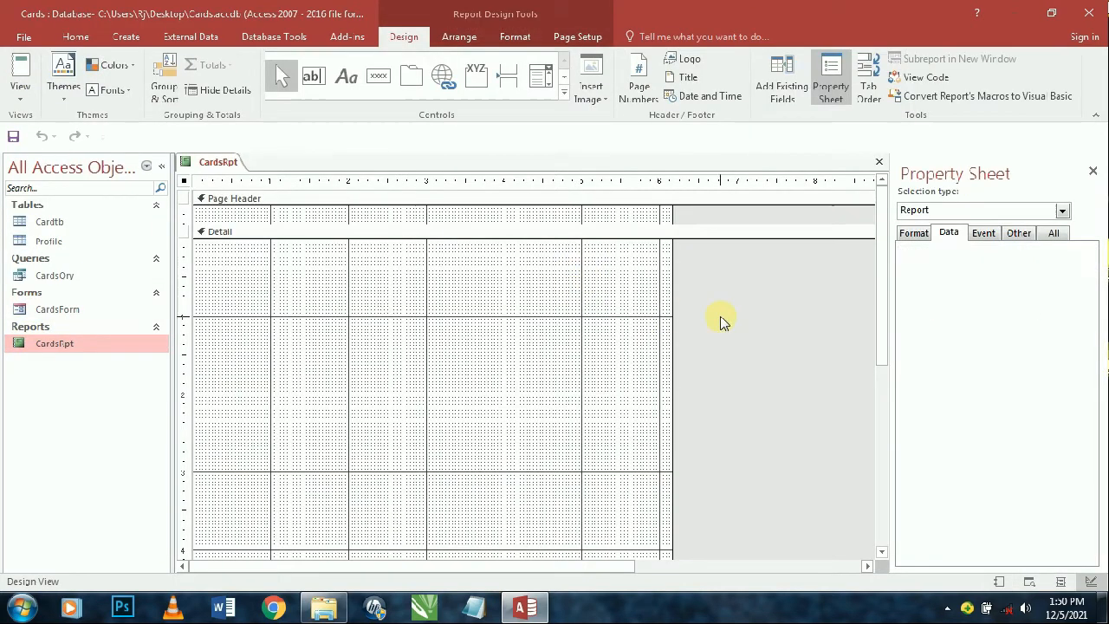
- Set the report to Auto Center Yes, Border Style None, Scroll Bars Neither and Min Max Buttons None
click(917, 234)
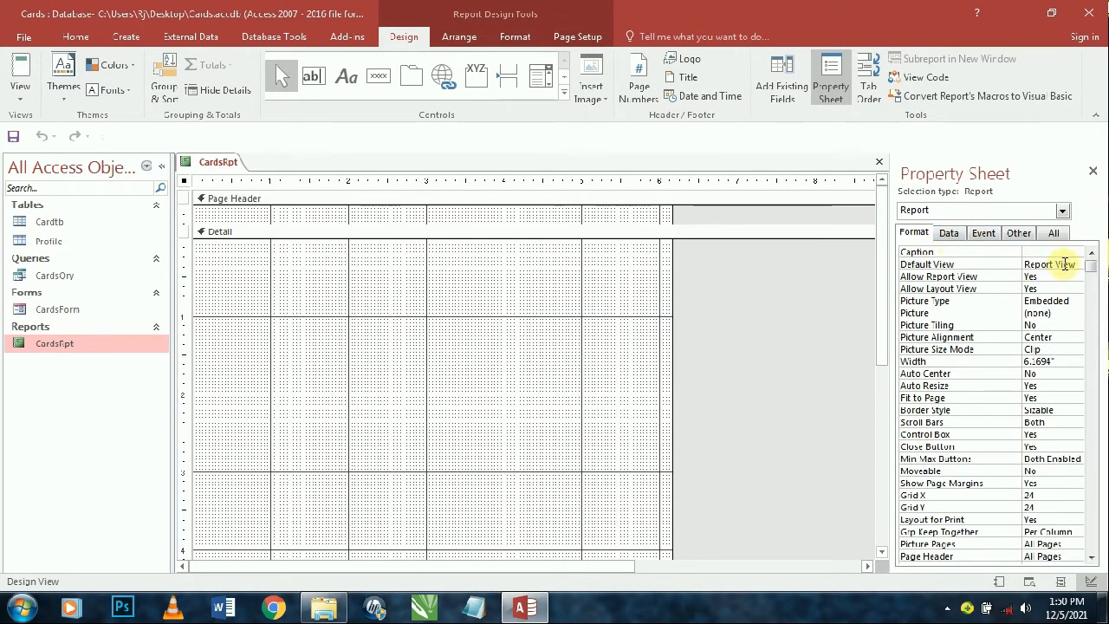
click(1065, 264)
click(1044, 275)
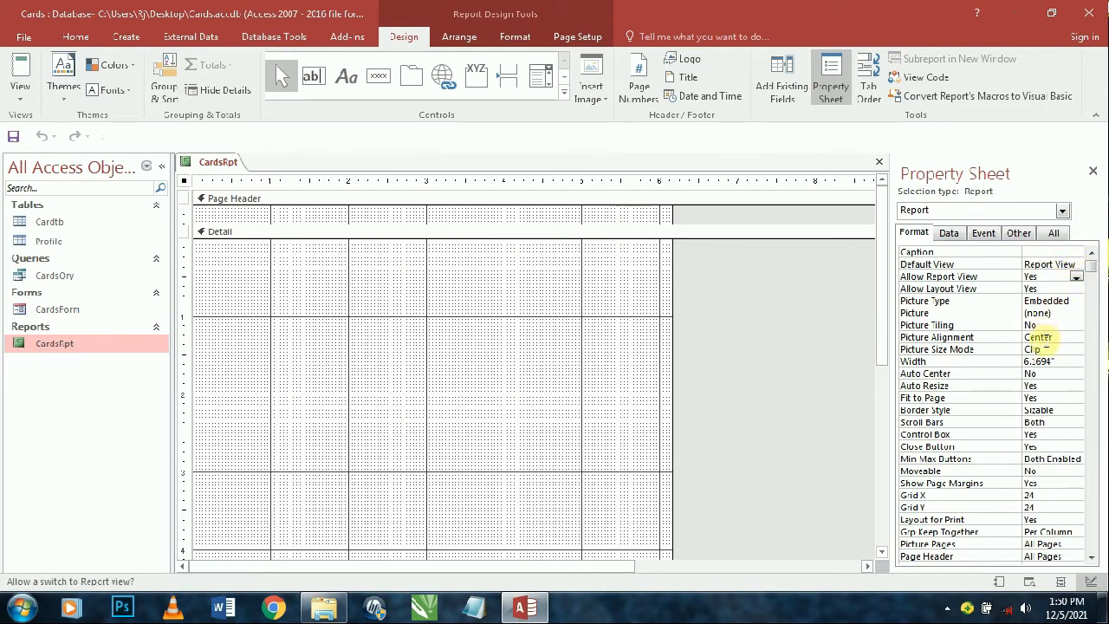
double_click(1036, 374)
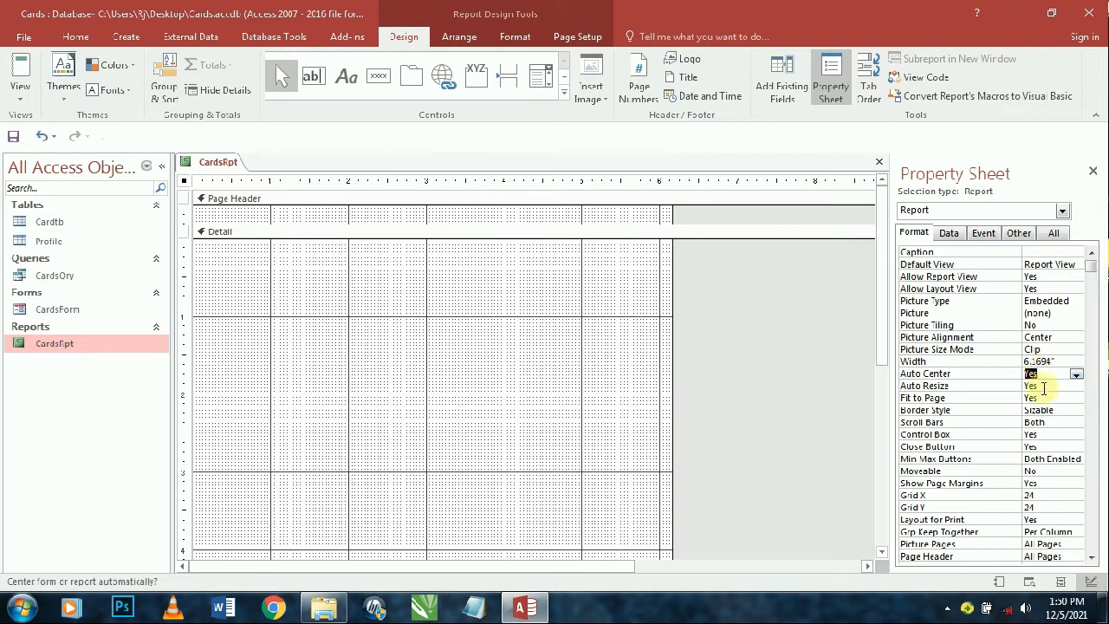
click(1040, 410)
click(1075, 411)
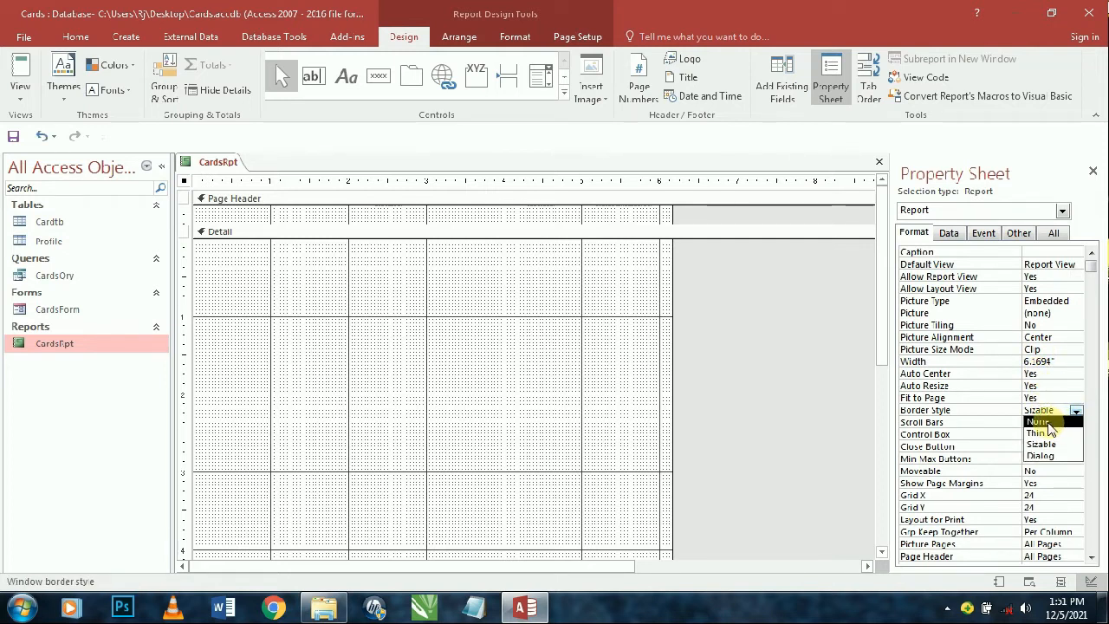
click(1051, 423)
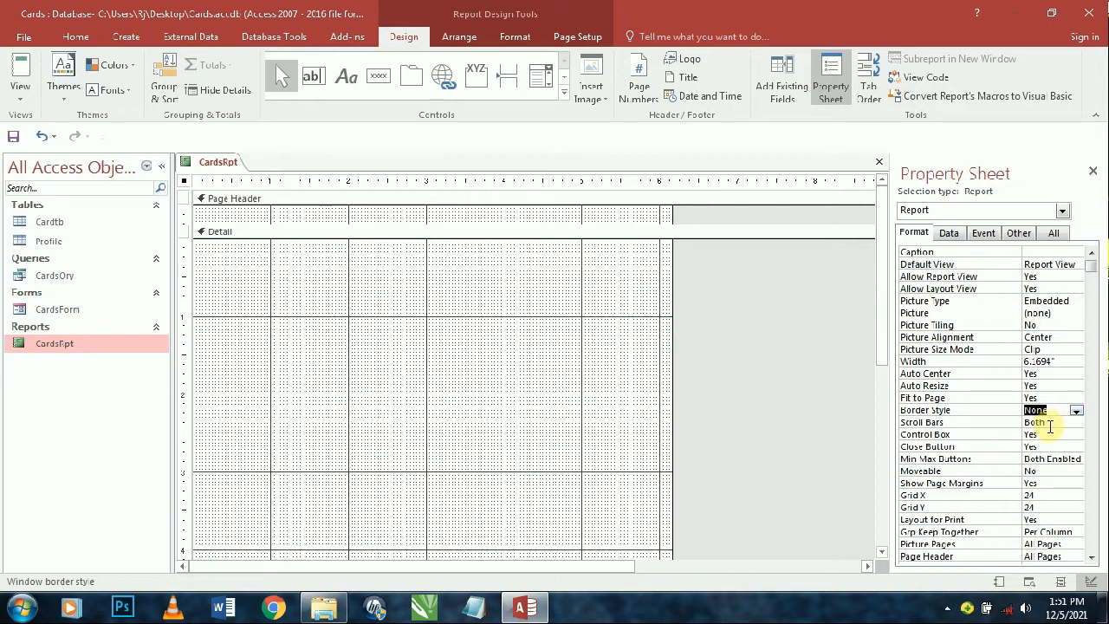
click(1049, 425)
click(1075, 423)
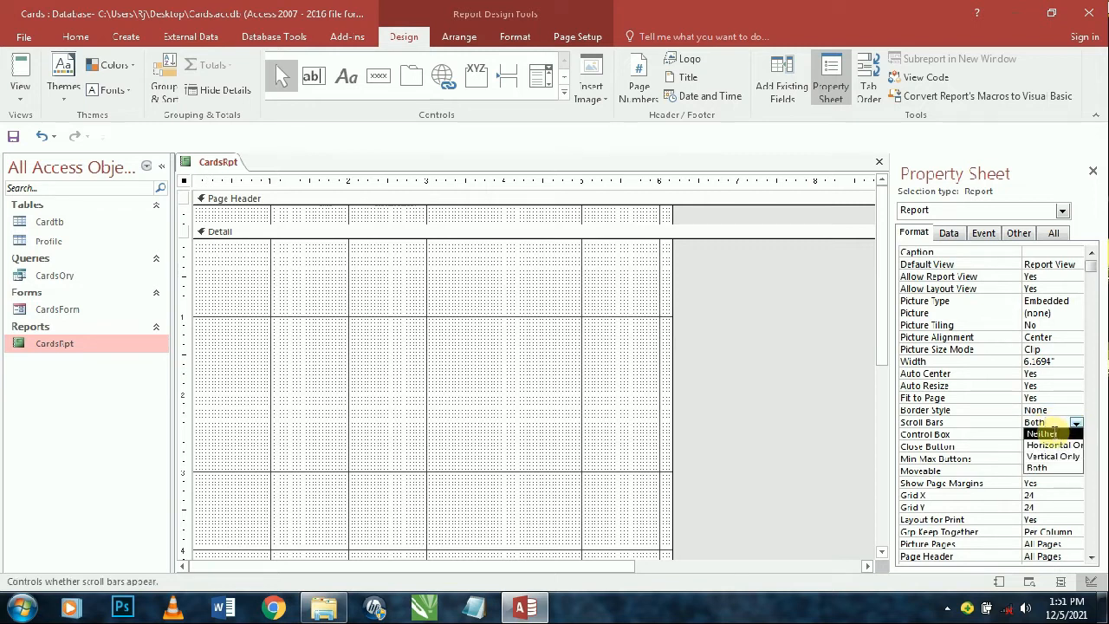
click(1041, 433)
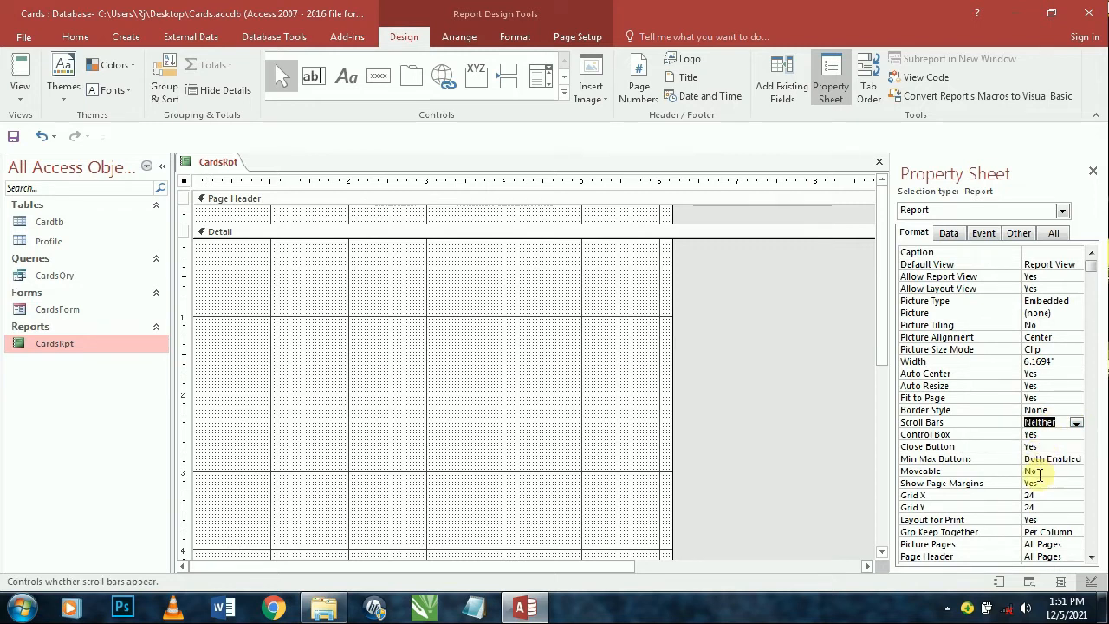
click(1056, 461)
click(1078, 461)
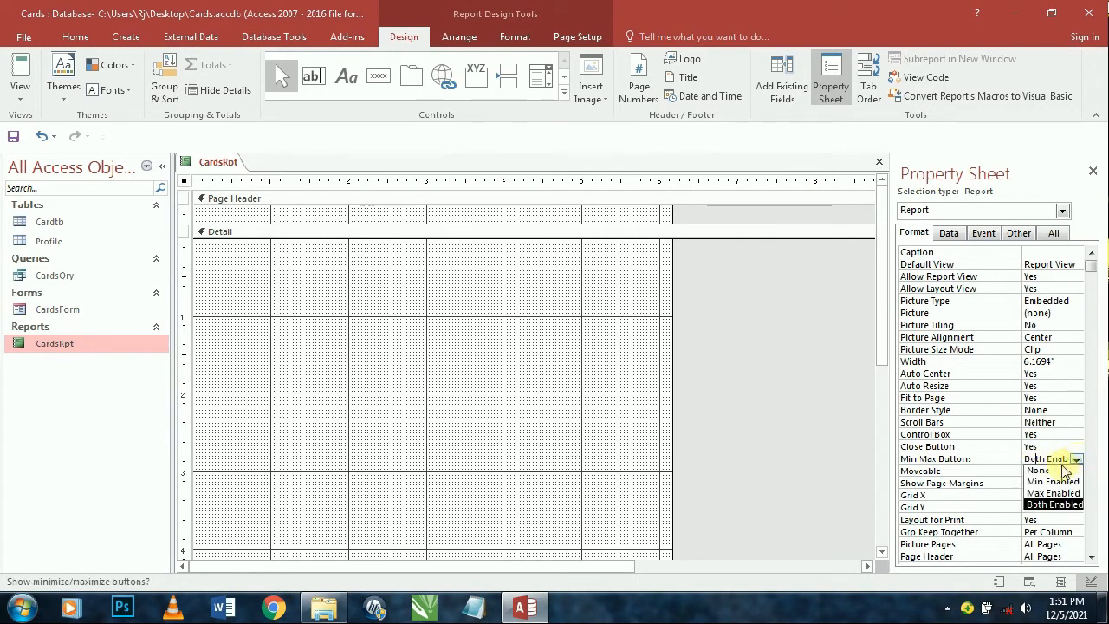
click(1060, 466)
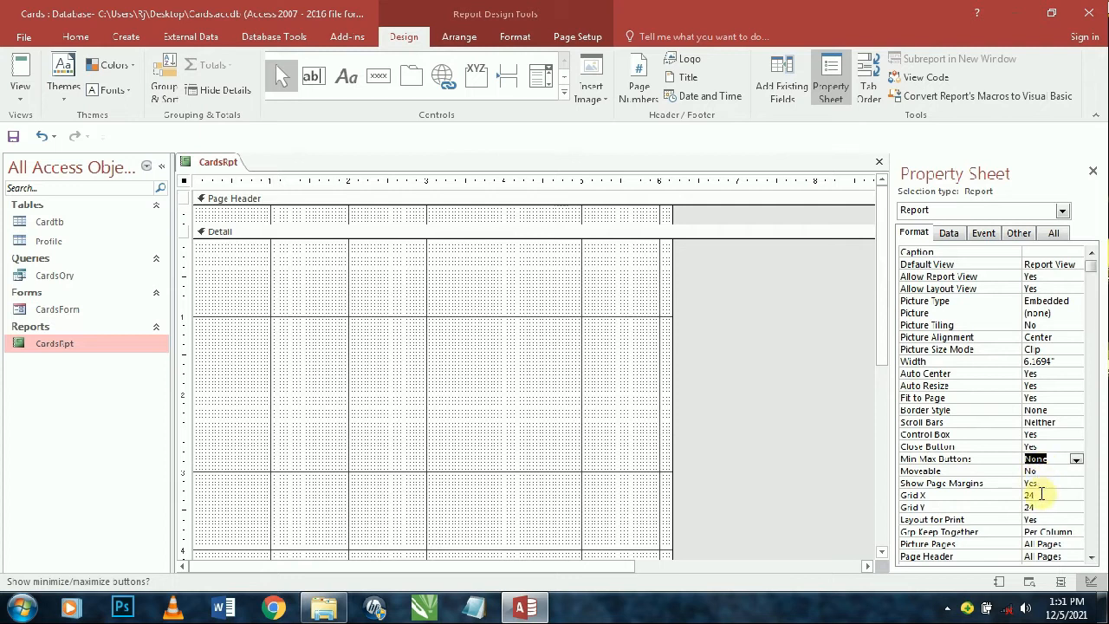
click(804, 425)
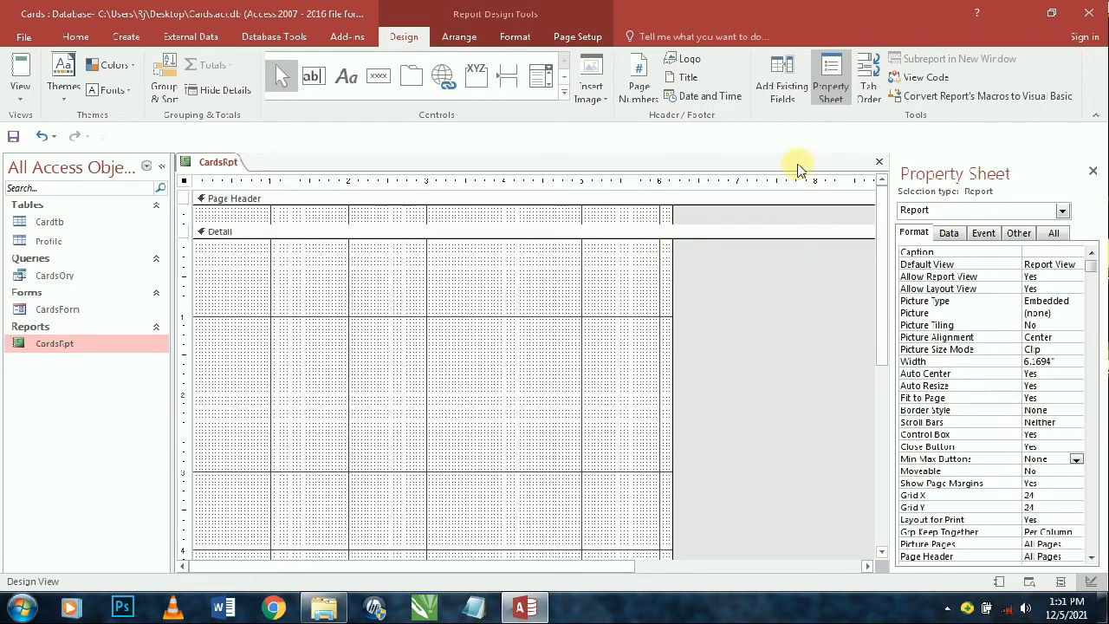
- Set the report's Record Source to CardsQry and show its available fields
click(806, 93)
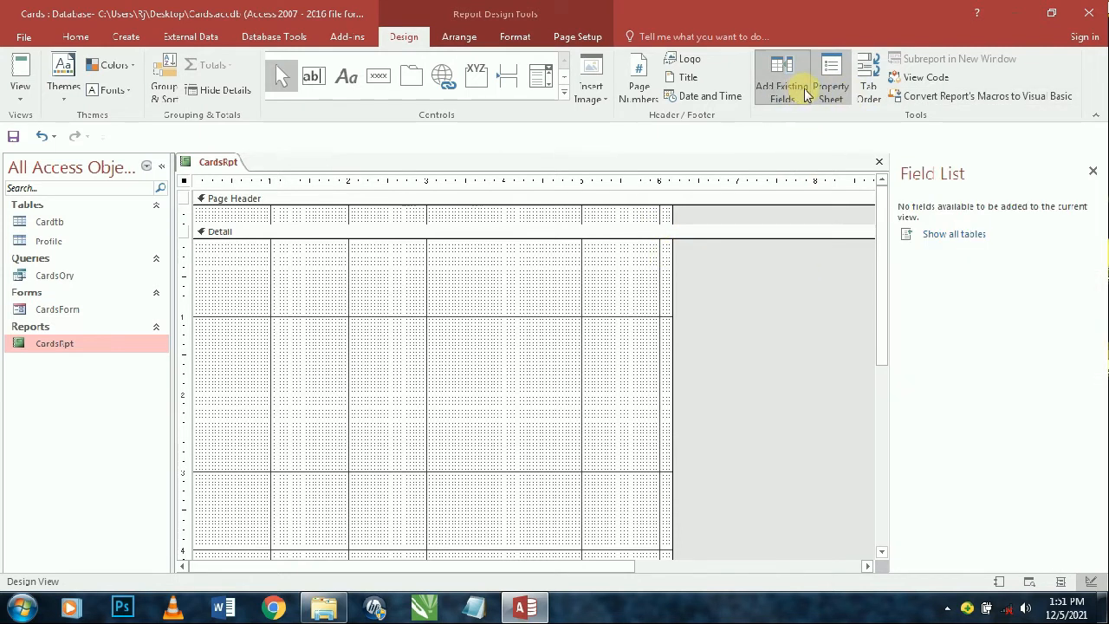
click(832, 87)
click(949, 233)
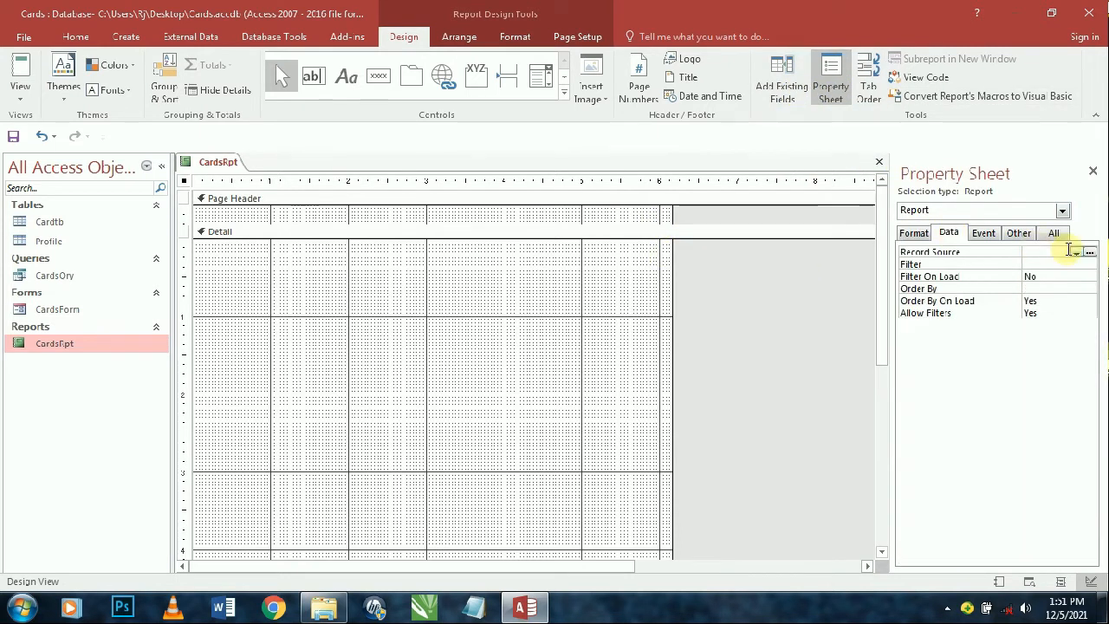
click(1074, 252)
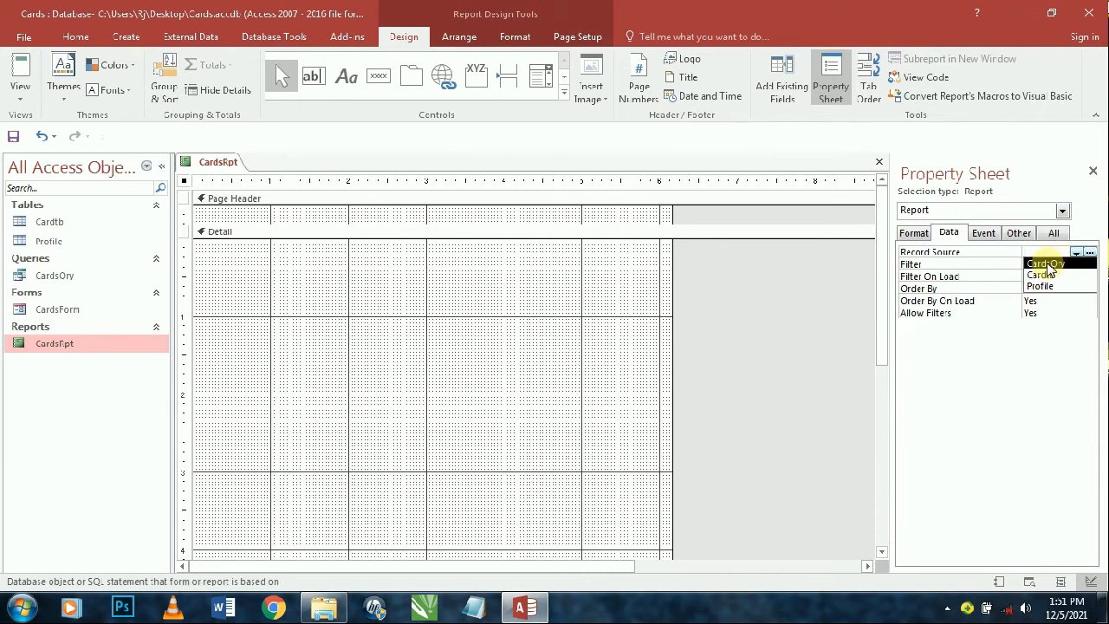
click(1045, 263)
click(780, 89)
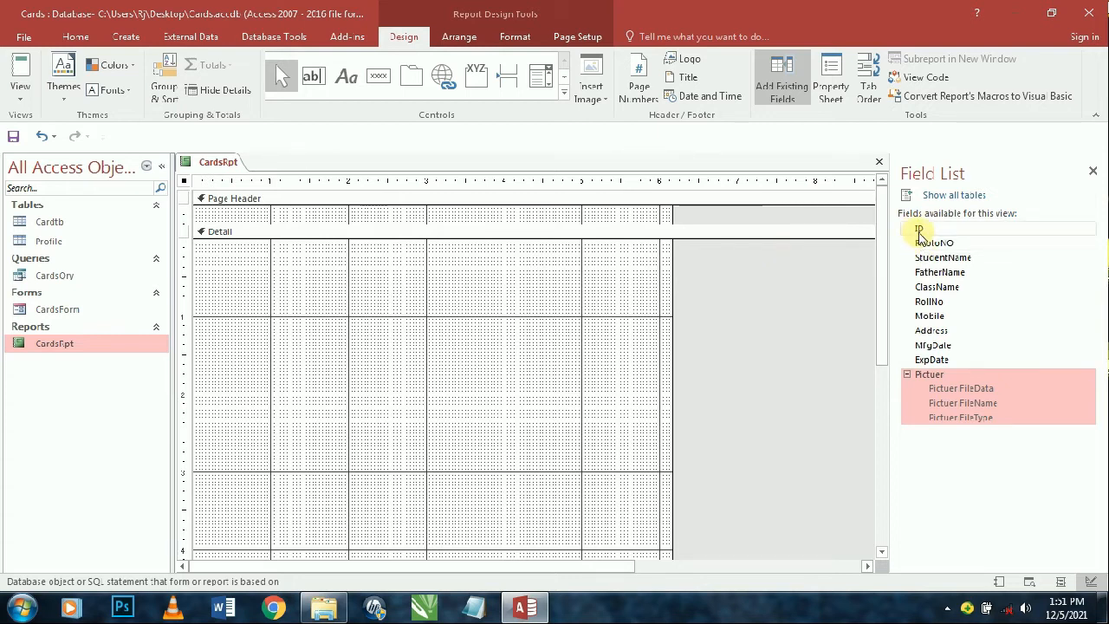
drag(925, 234, 797, 328)
- Draw an image control at the Detail section's top-left showing Desktop\New folder\Business Goldena.png
click(564, 91)
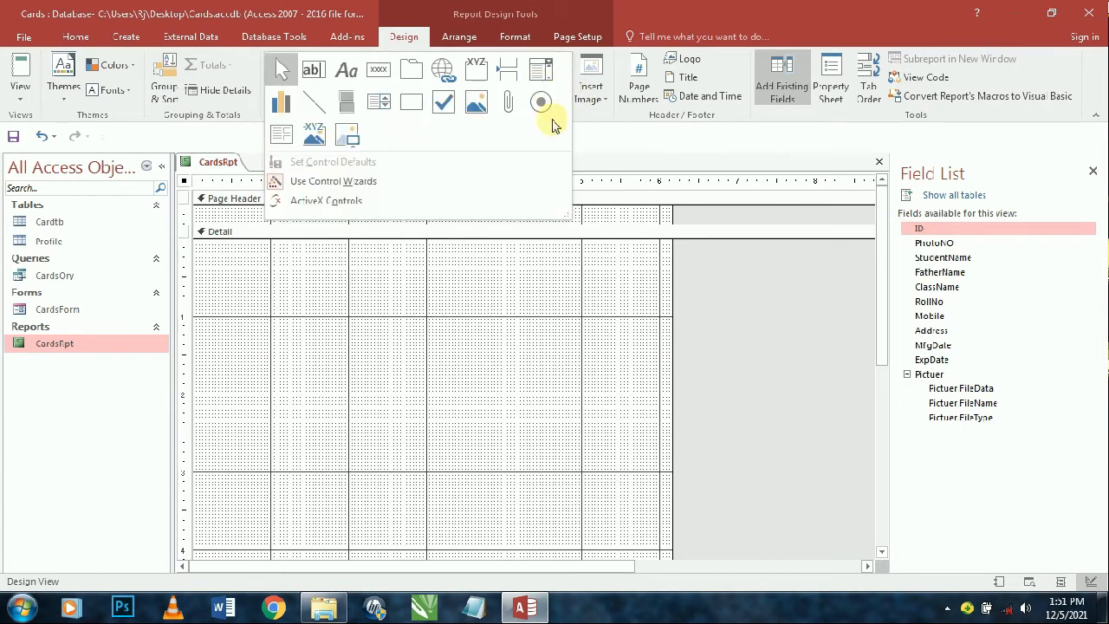
click(345, 136)
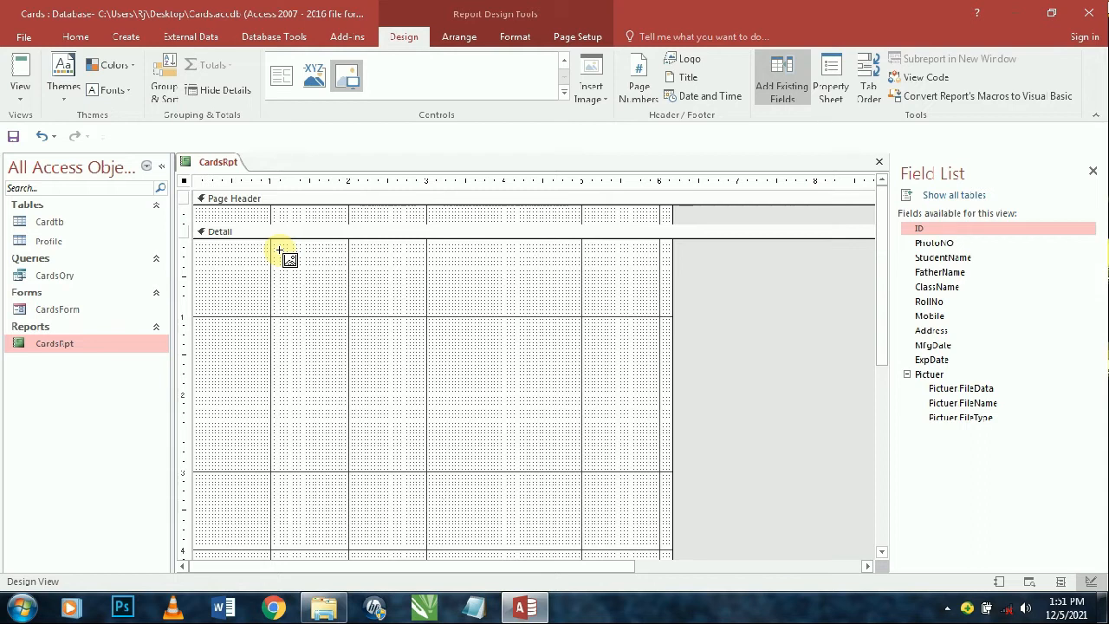
drag(204, 246, 404, 367)
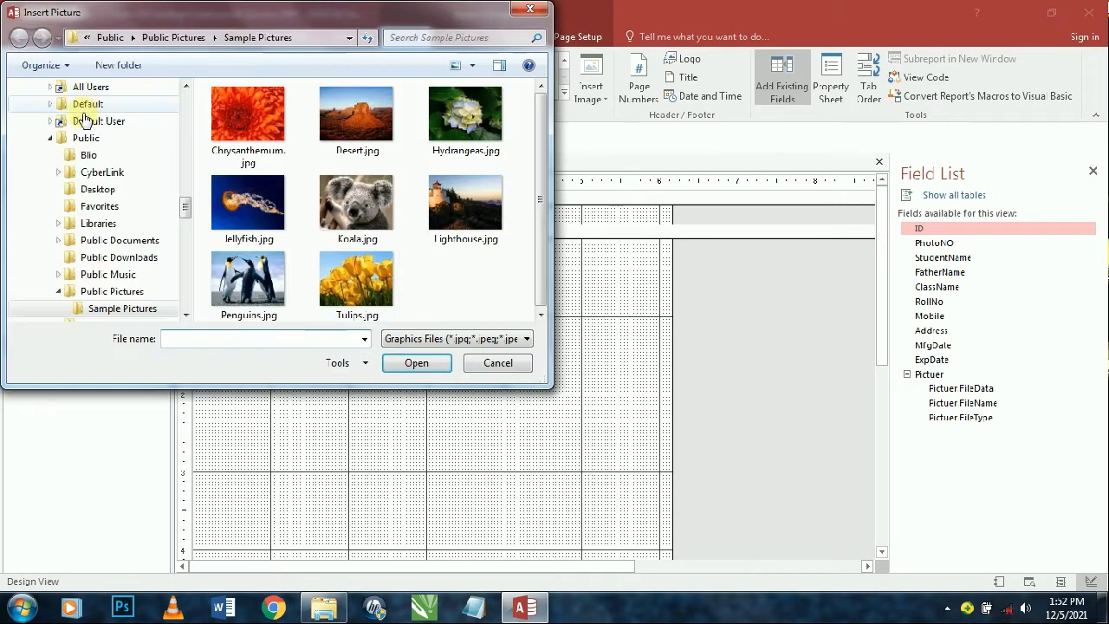
scroll(178, 203, up, 10)
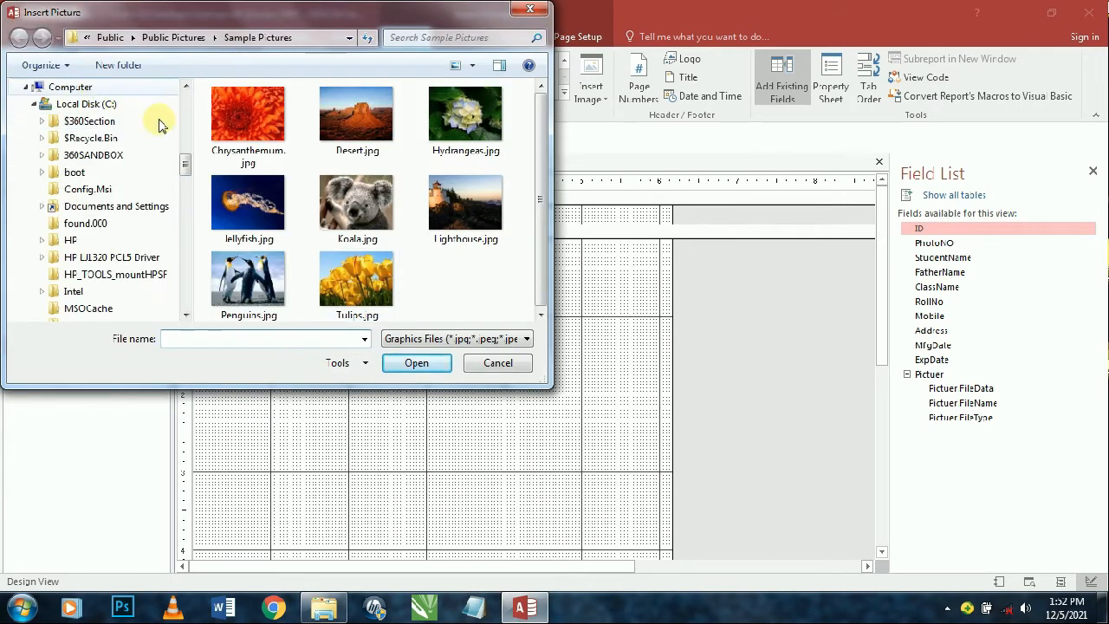
scroll(186, 173, up, 5)
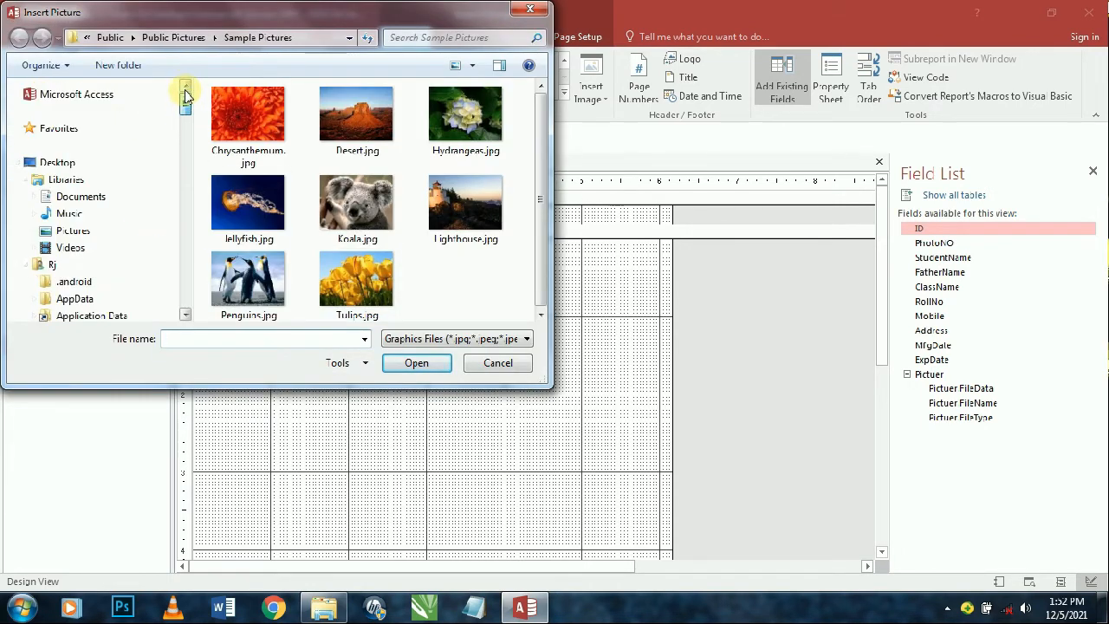
click(104, 167)
scroll(338, 268, down, 5)
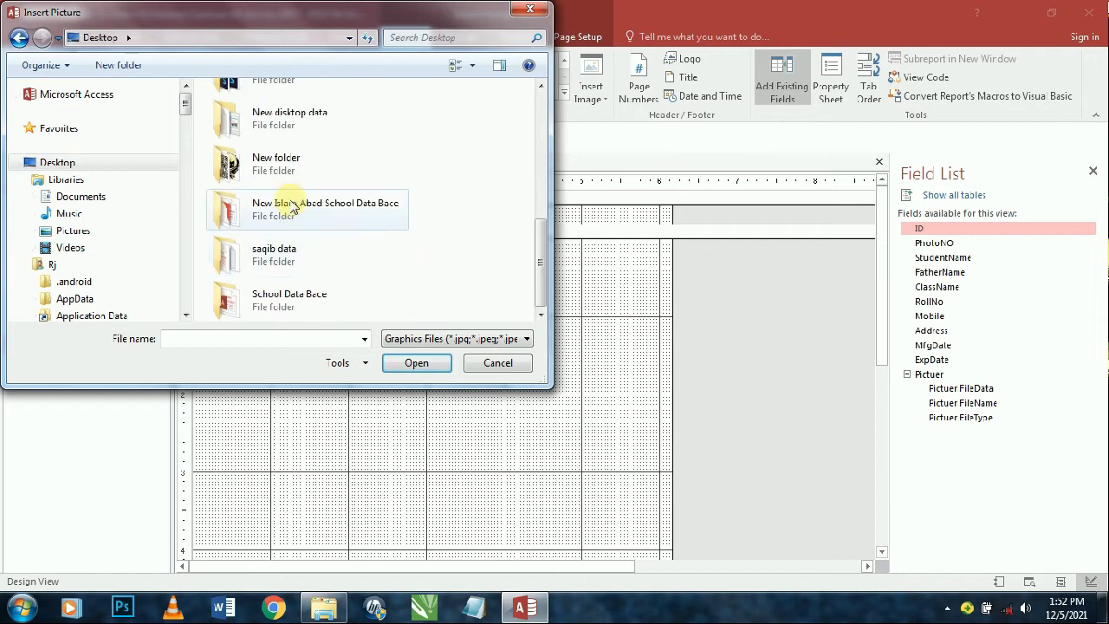
double_click(275, 163)
click(251, 143)
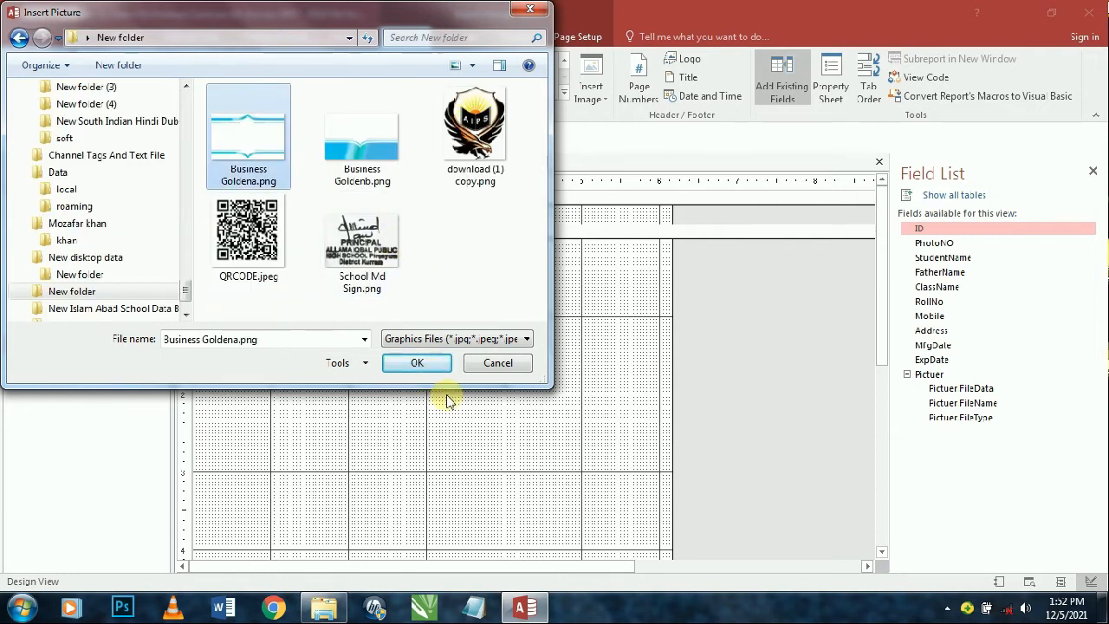
click(418, 364)
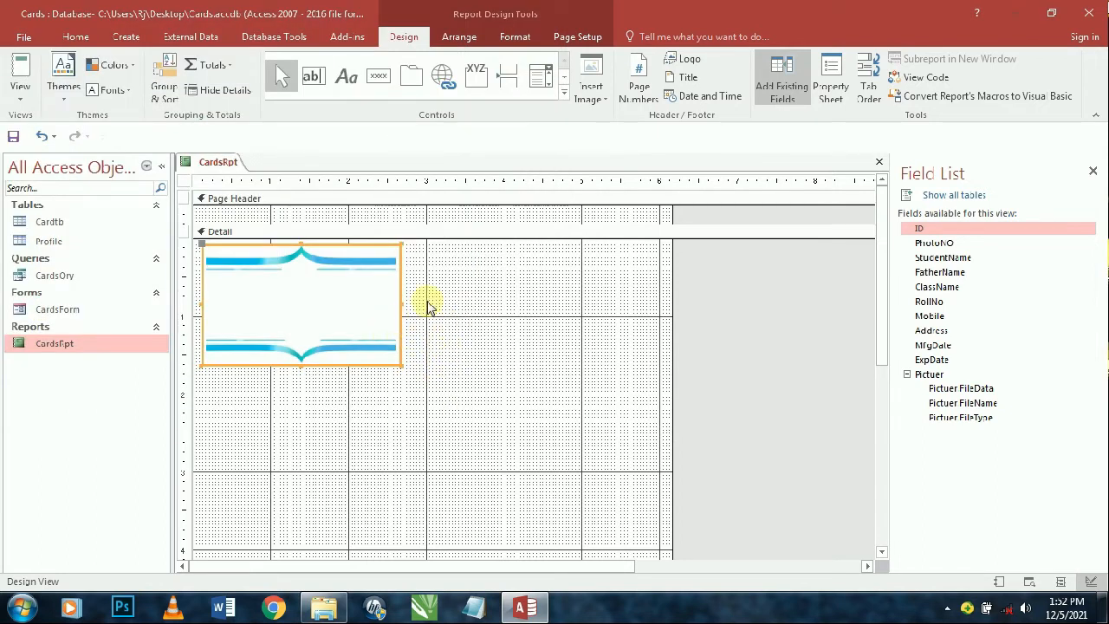
click(830, 79)
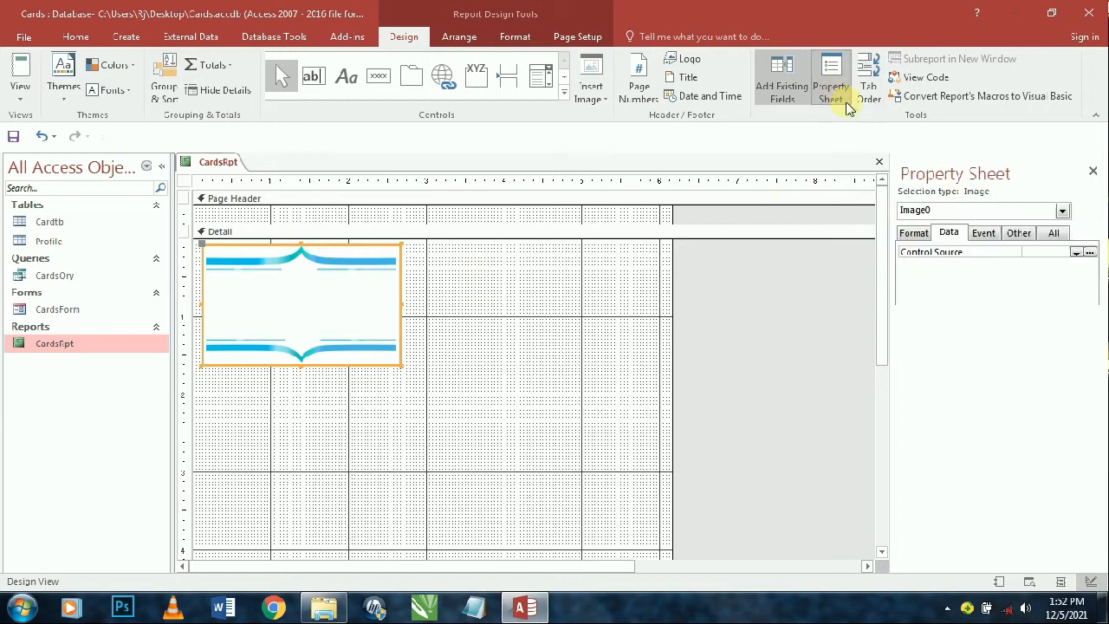
- Set the image's Width to 3.4 and Height to 2.14 in the Property Sheet
click(915, 234)
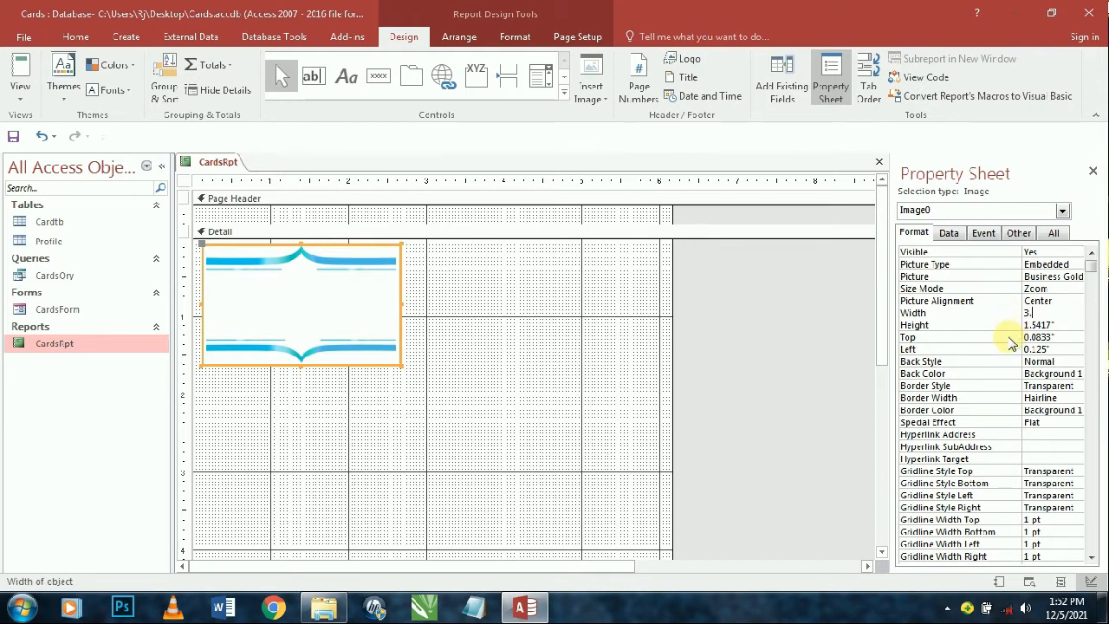
key(Return)
key(Return)
text(3.4)
key(Return)
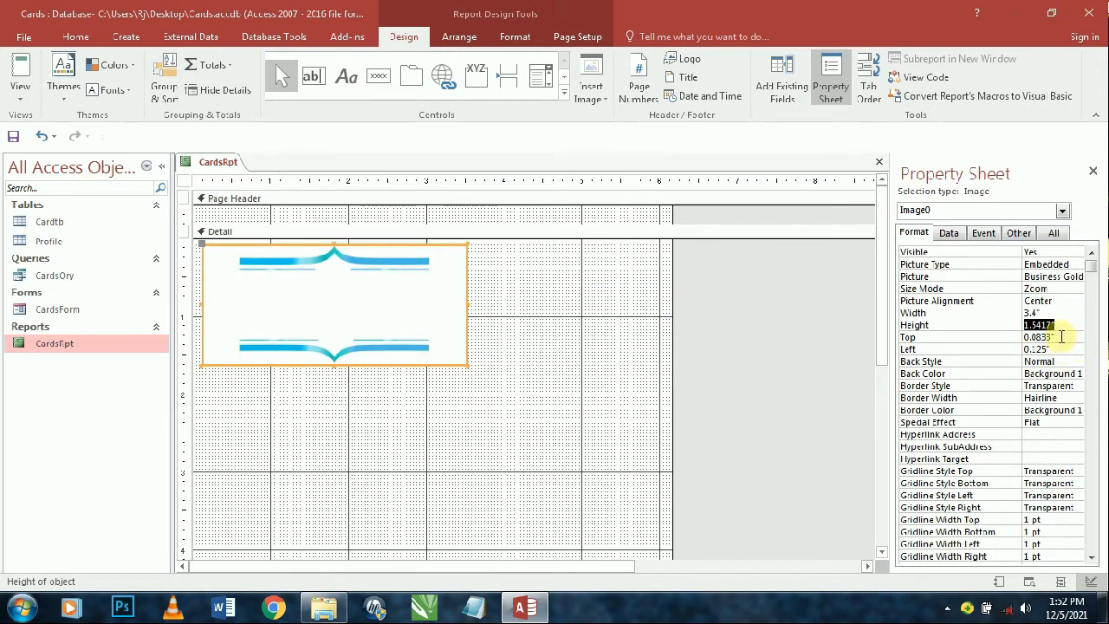
click(1030, 349)
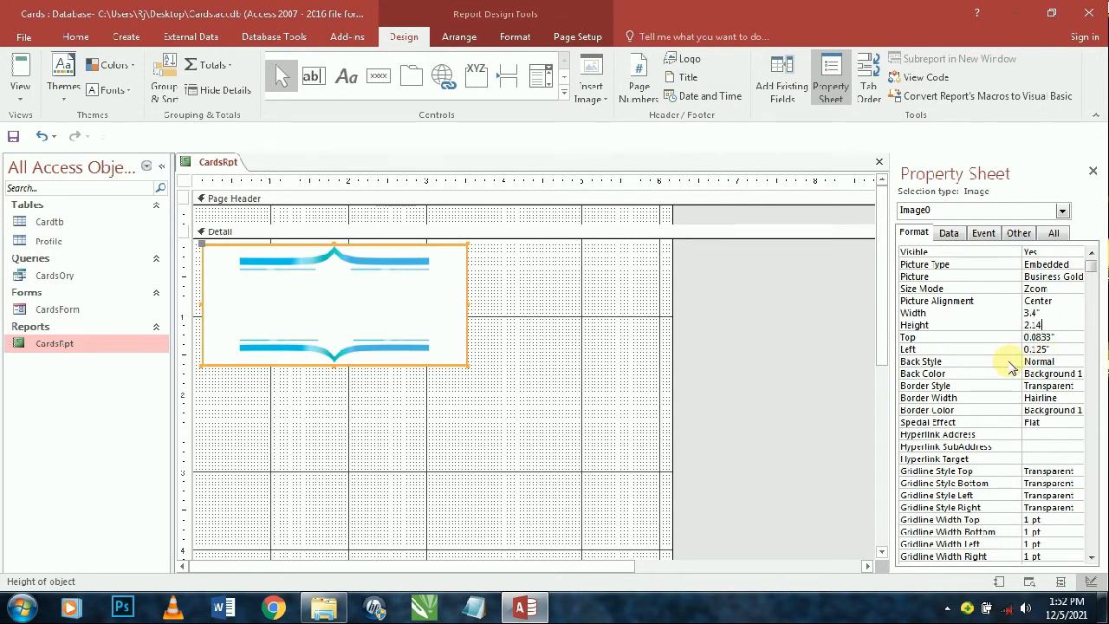
text(2.14)
key(Return)
click(735, 345)
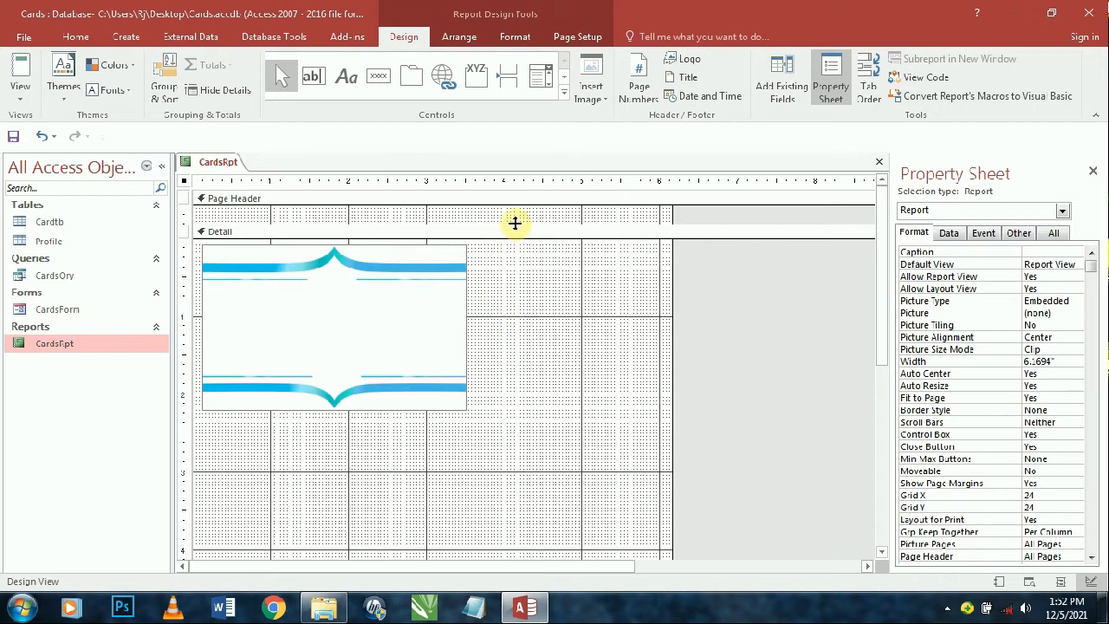
- Select the Detail section and open its Alternate Back Color palette
click(511, 233)
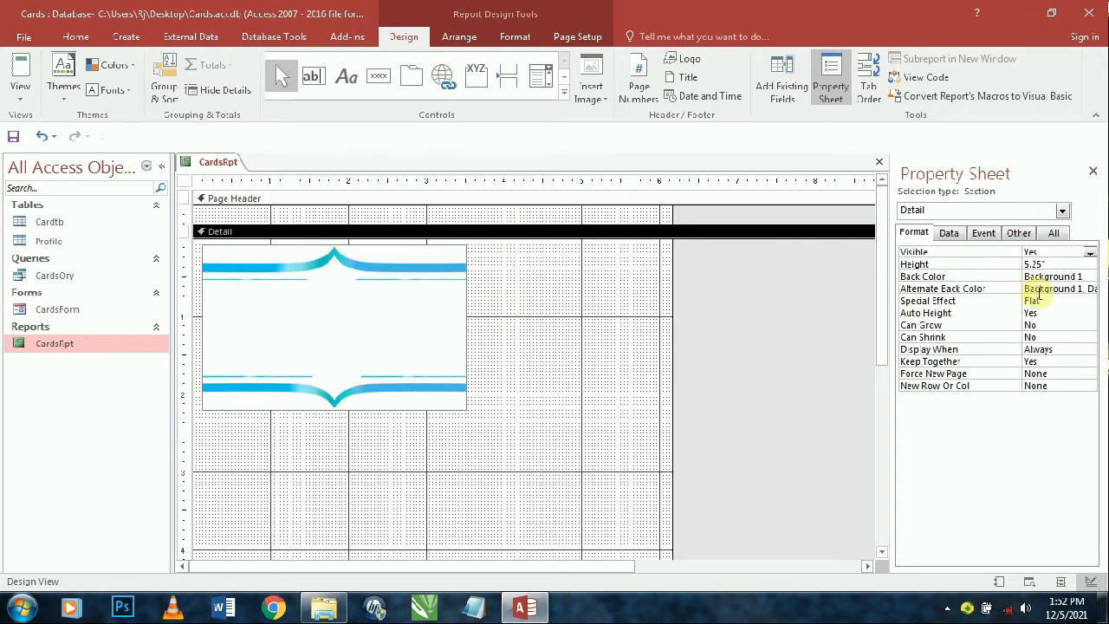
click(1038, 290)
click(1091, 290)
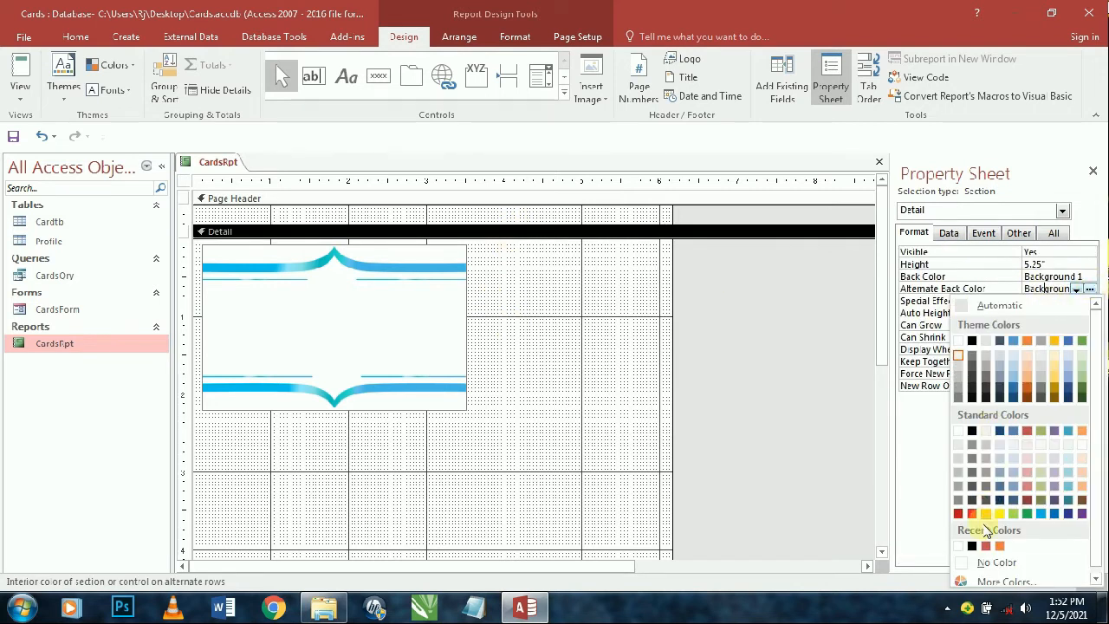
- Set Detail's Alternate Back Color to No Color and collapse the page header to nothing
click(997, 562)
click(1063, 276)
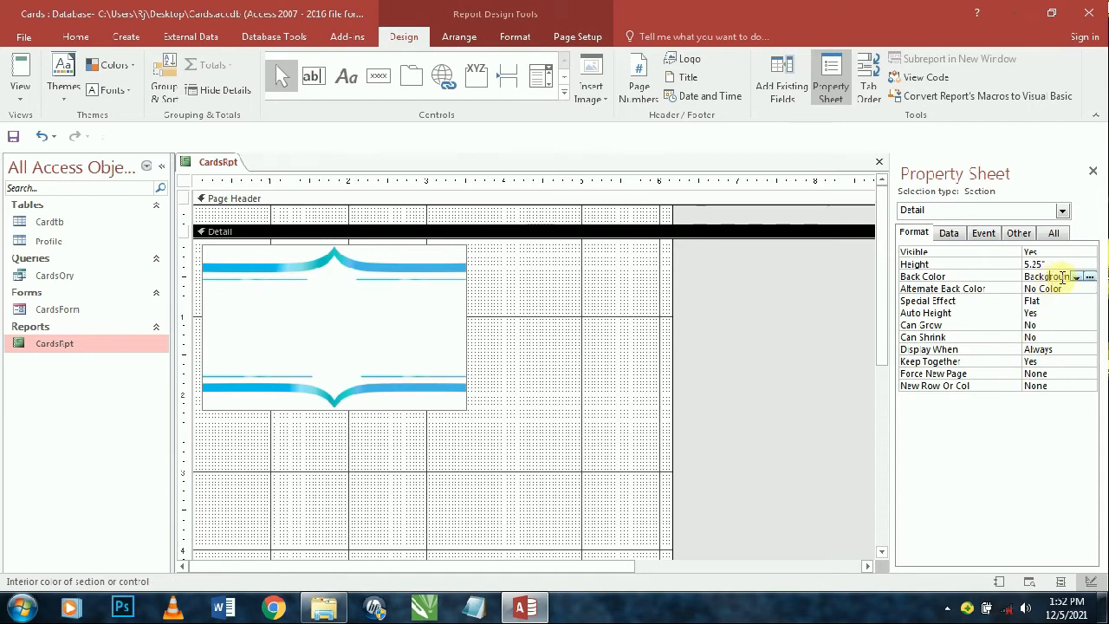
click(1091, 276)
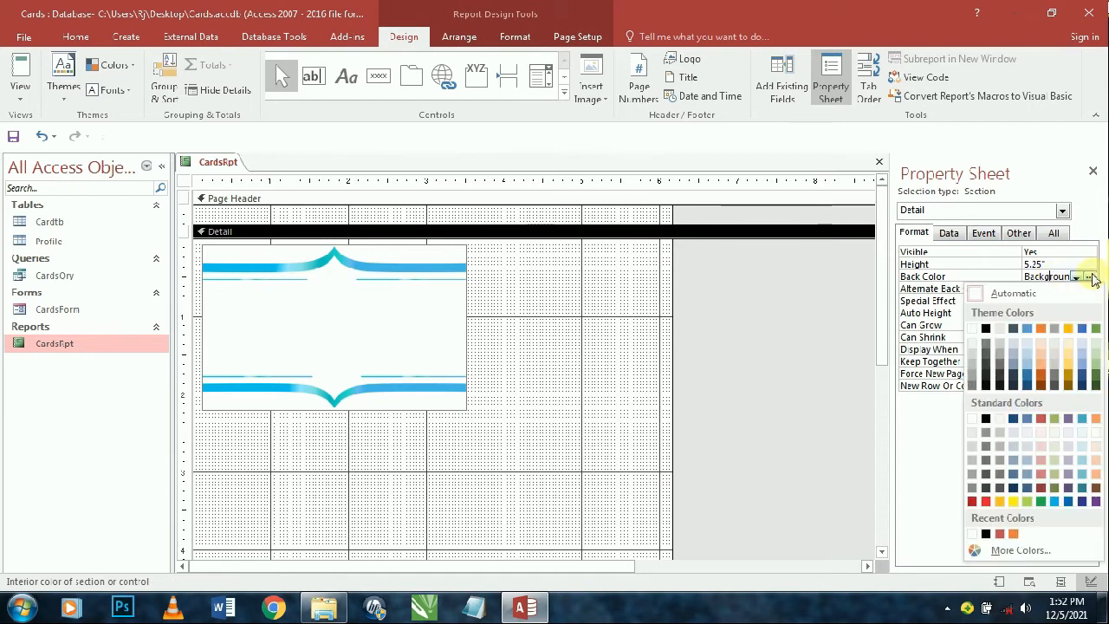
click(975, 331)
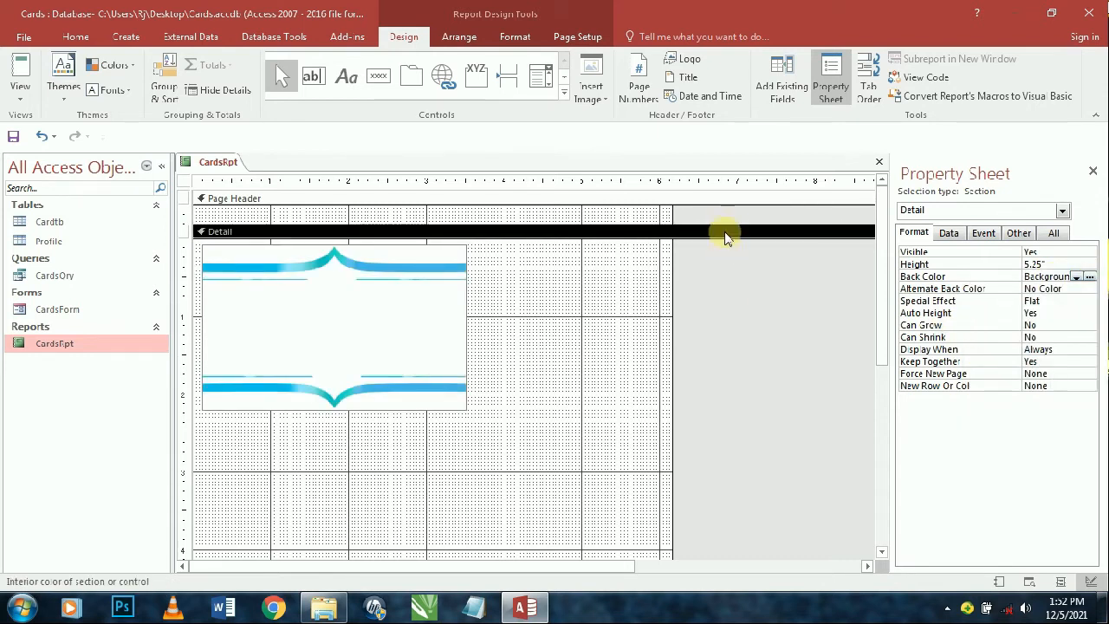
mouse_move(718, 230)
mouse_down()
mouse_move(725, 198)
mouse_move(712, 213)
mouse_up()
click(706, 342)
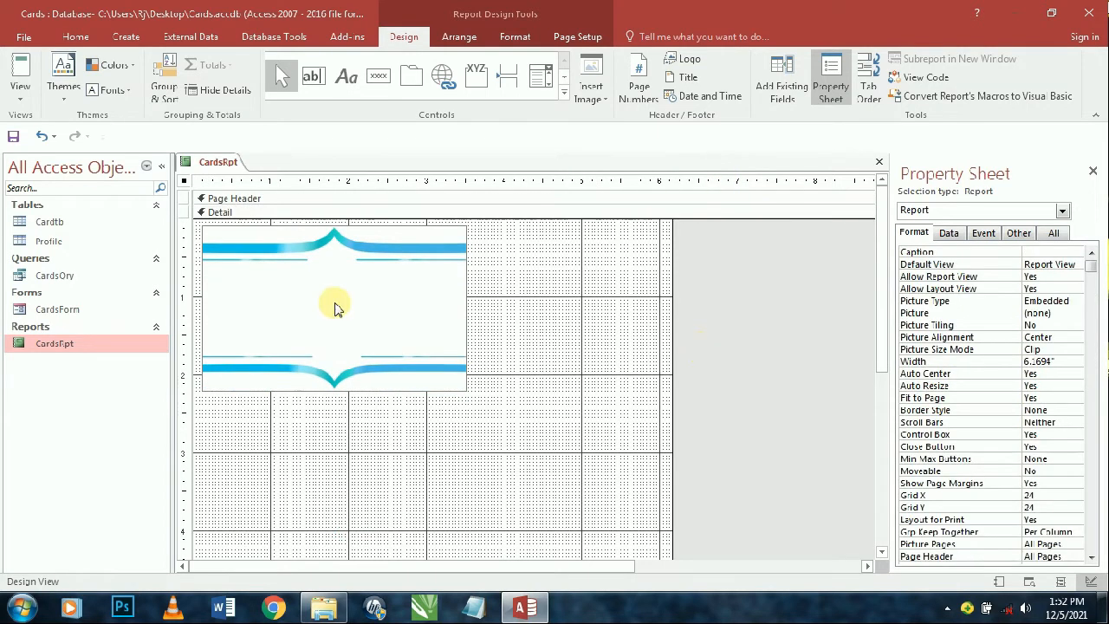
- Widen the report for two cards and place a copy of the card image beside the first
drag(671, 311, 777, 304)
click(570, 359)
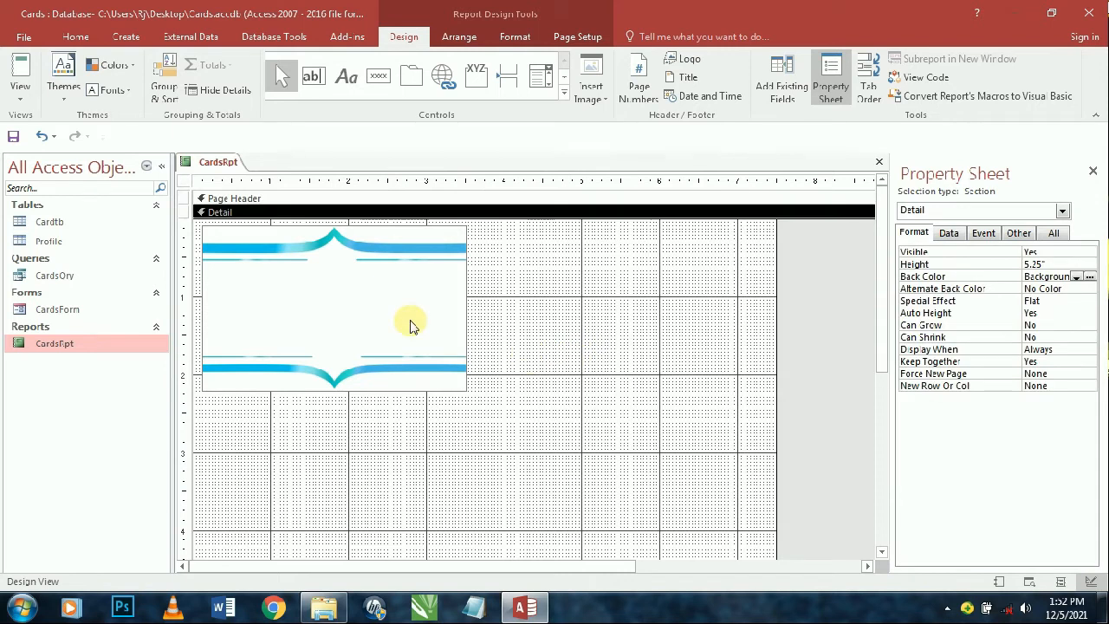
click(440, 359)
drag(465, 425, 710, 273)
click(656, 448)
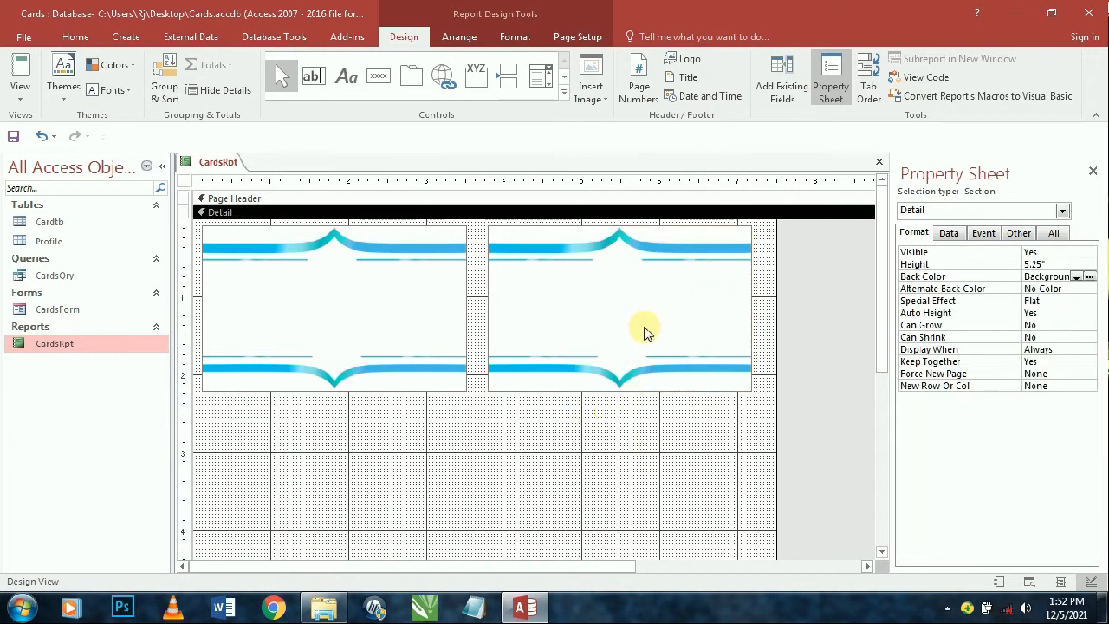
- Change the second image's Picture to a different blue-wave background picture
click(647, 329)
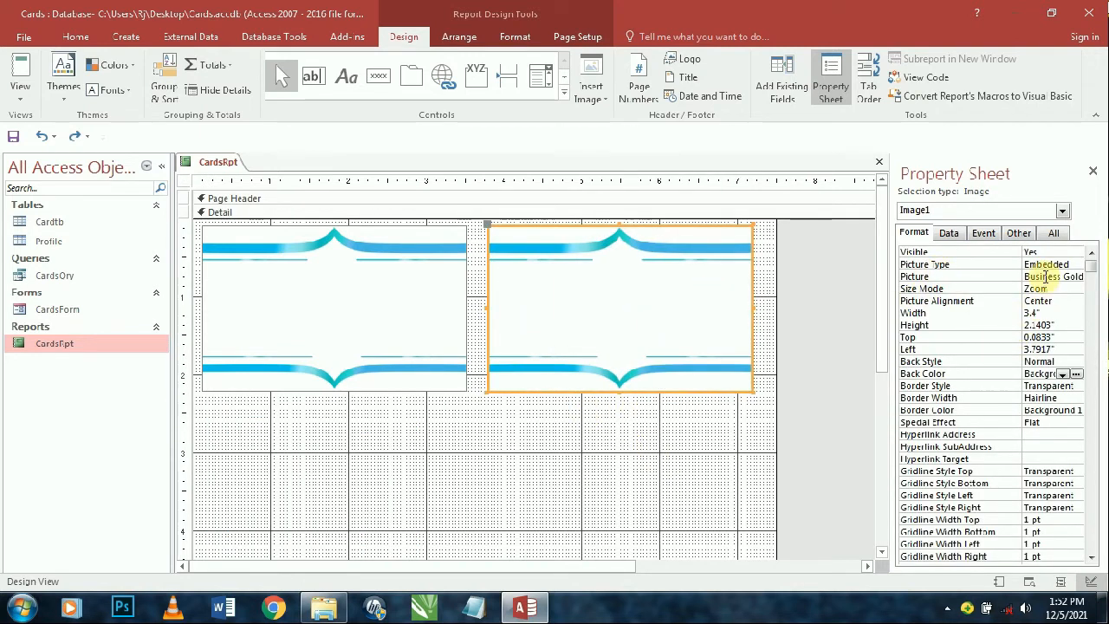
click(1044, 276)
click(1075, 276)
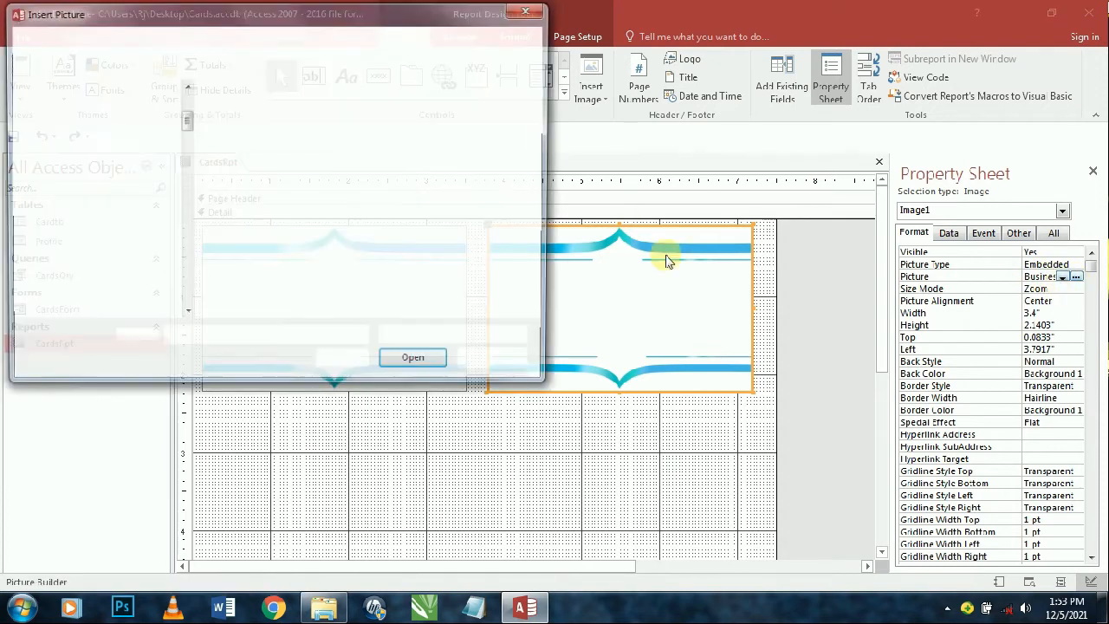
double_click(351, 139)
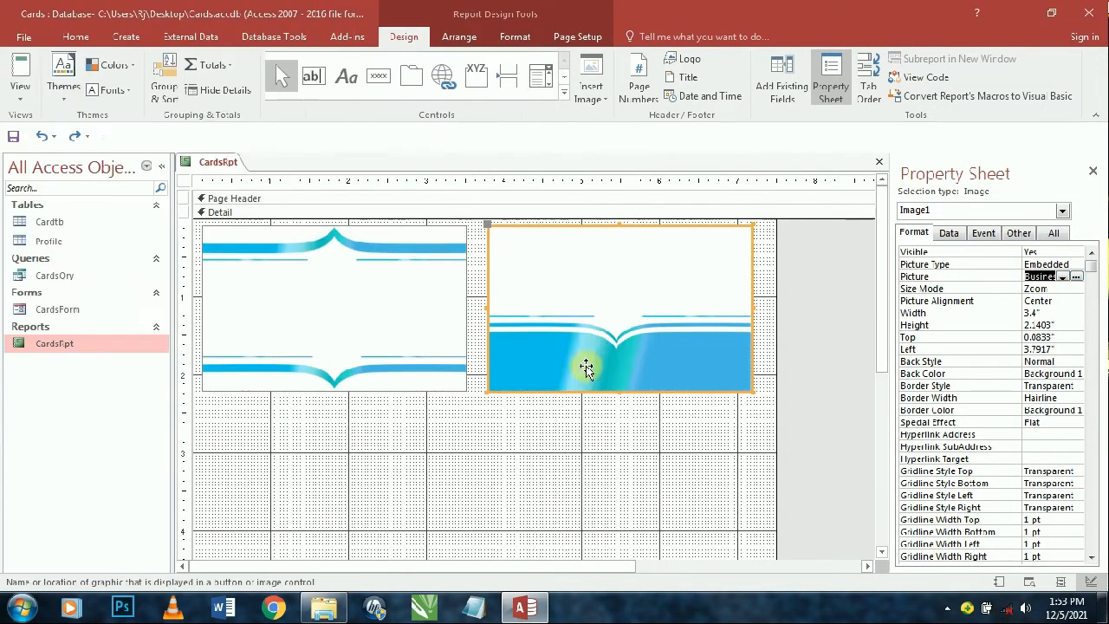
click(575, 466)
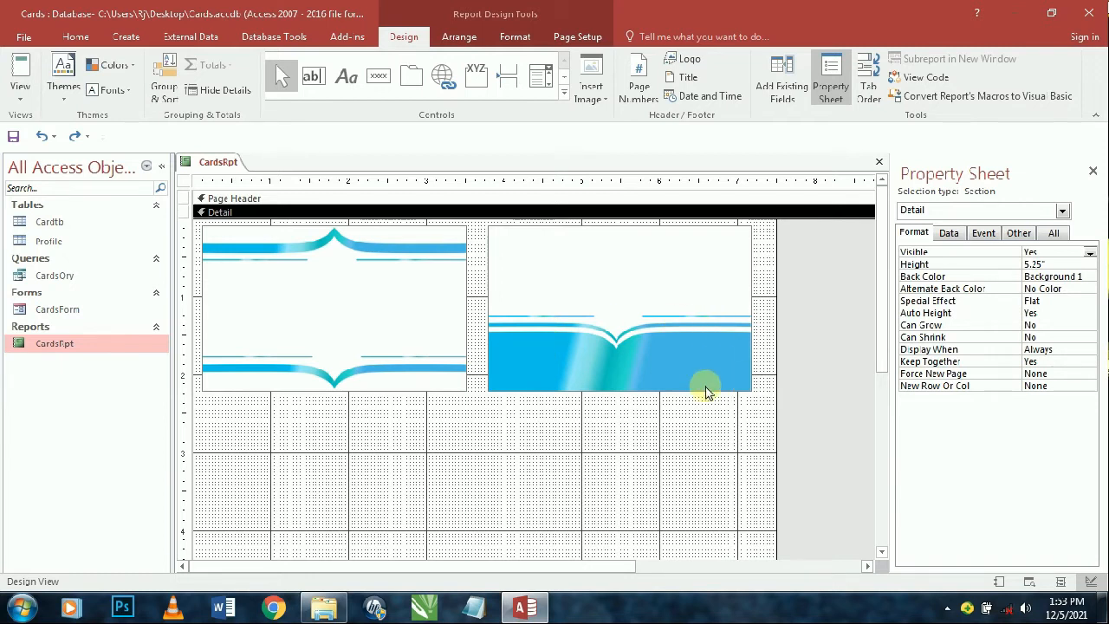
click(949, 233)
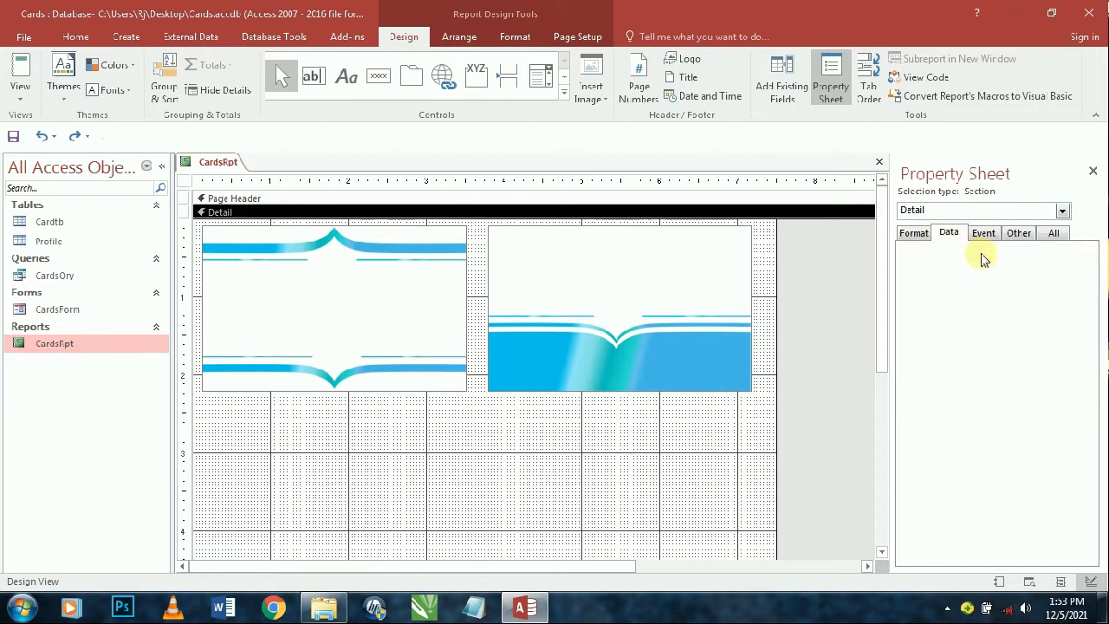
- Drag the ID, FatherName, ClassName and RollNo fields from the field list into the Detail section
click(840, 288)
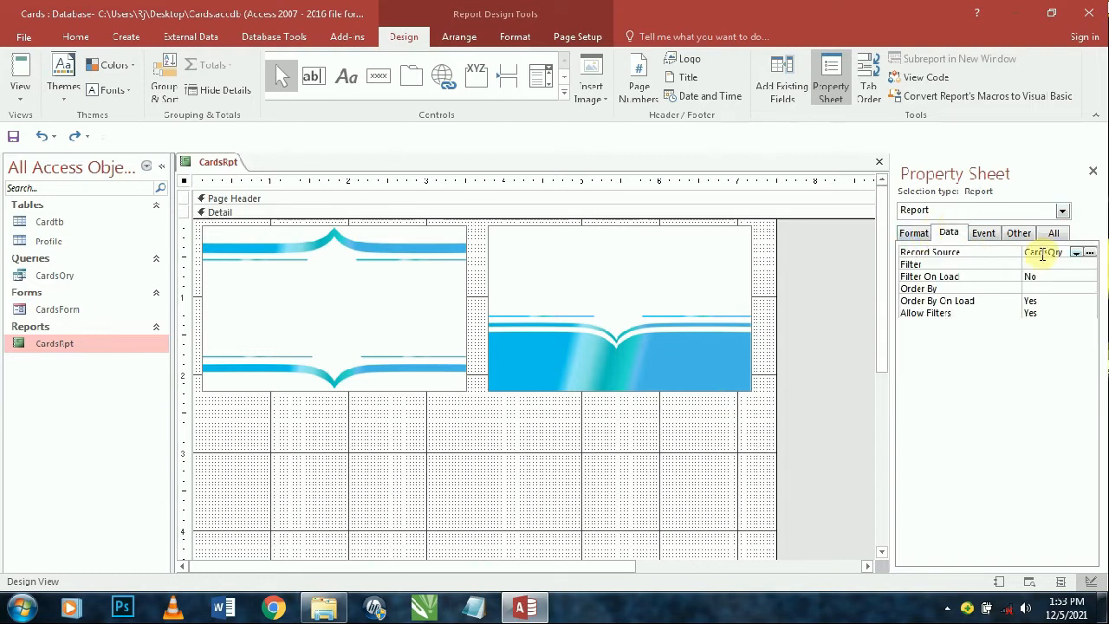
click(782, 76)
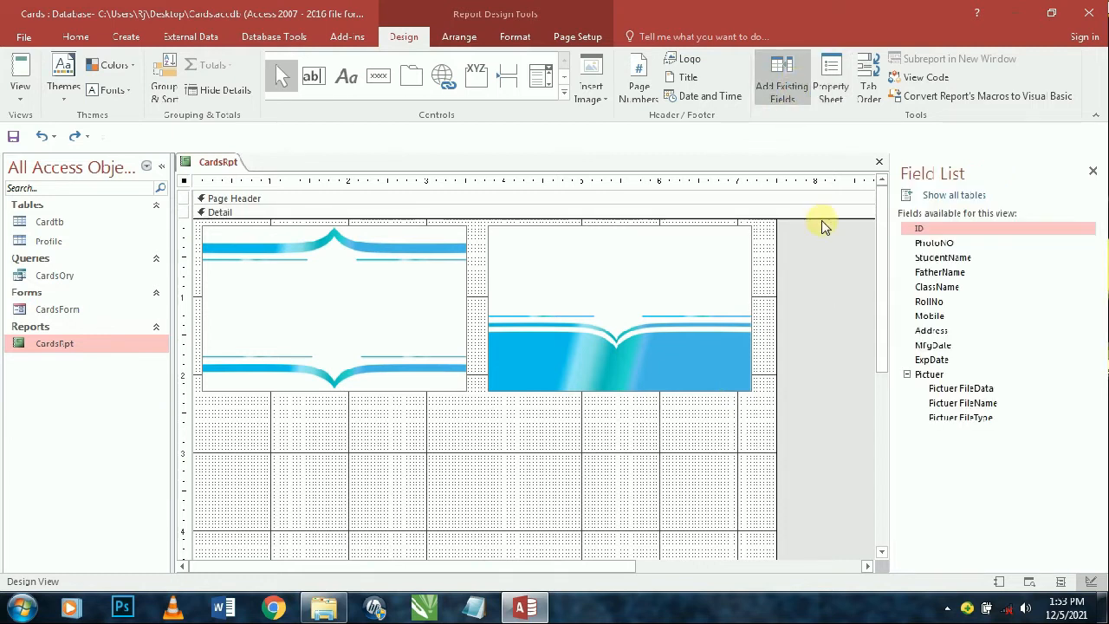
drag(938, 232, 836, 264)
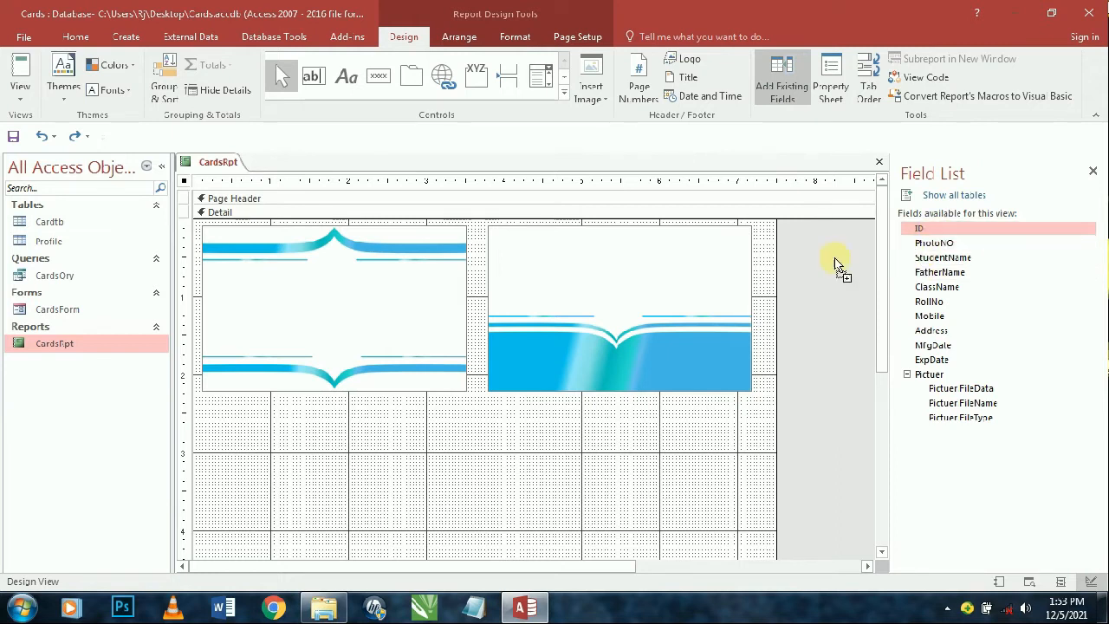
drag(641, 480, 574, 509)
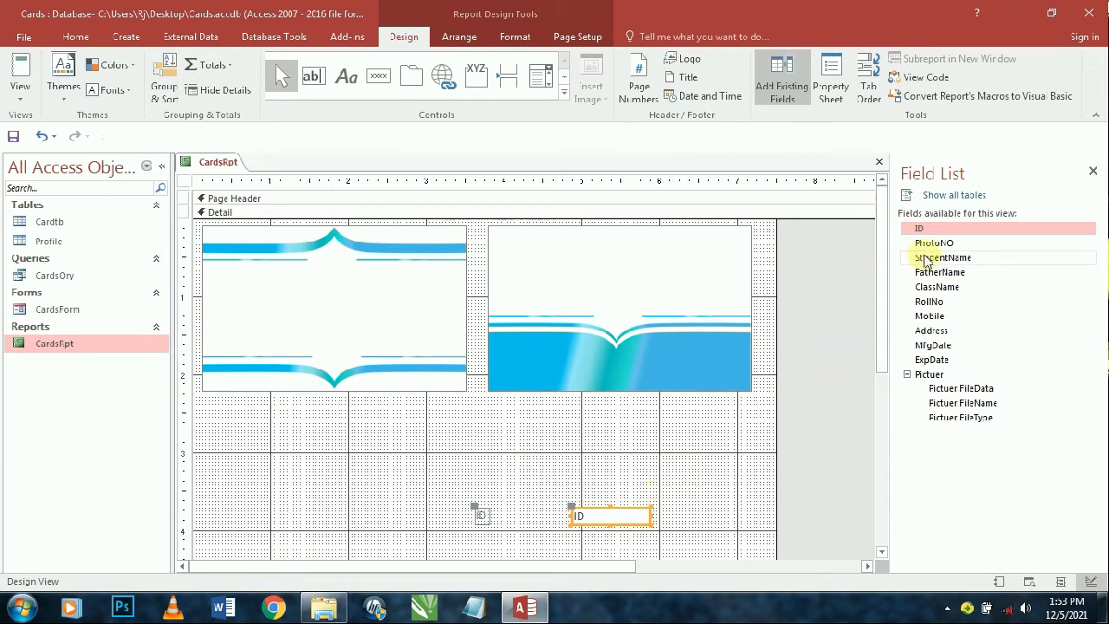
drag(942, 242, 841, 371)
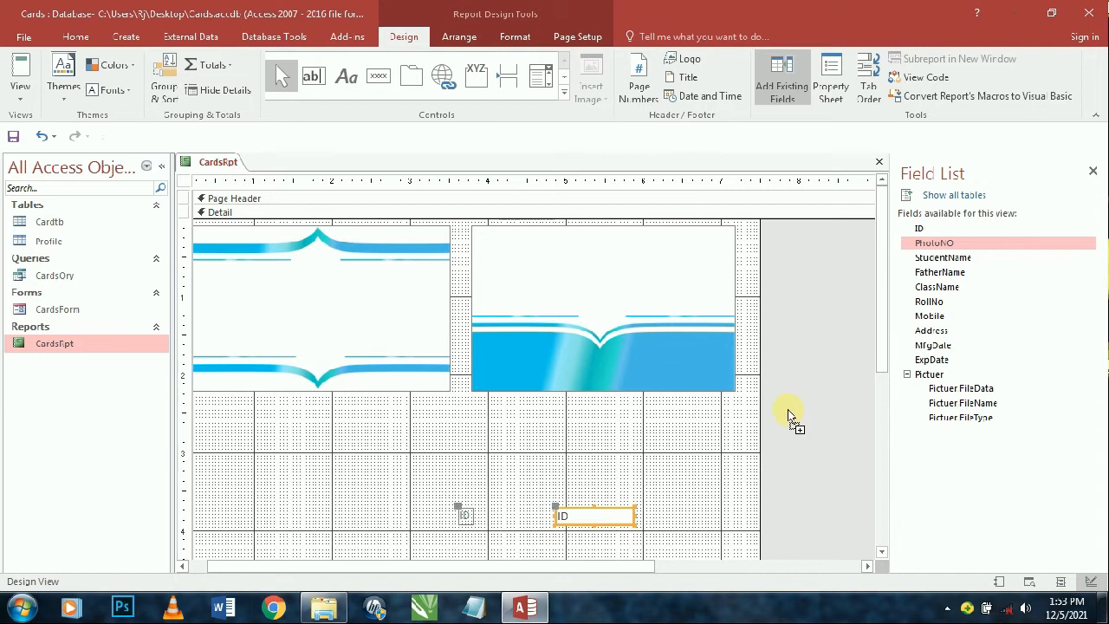
drag(909, 260, 263, 289)
drag(940, 272, 293, 315)
drag(973, 289, 361, 357)
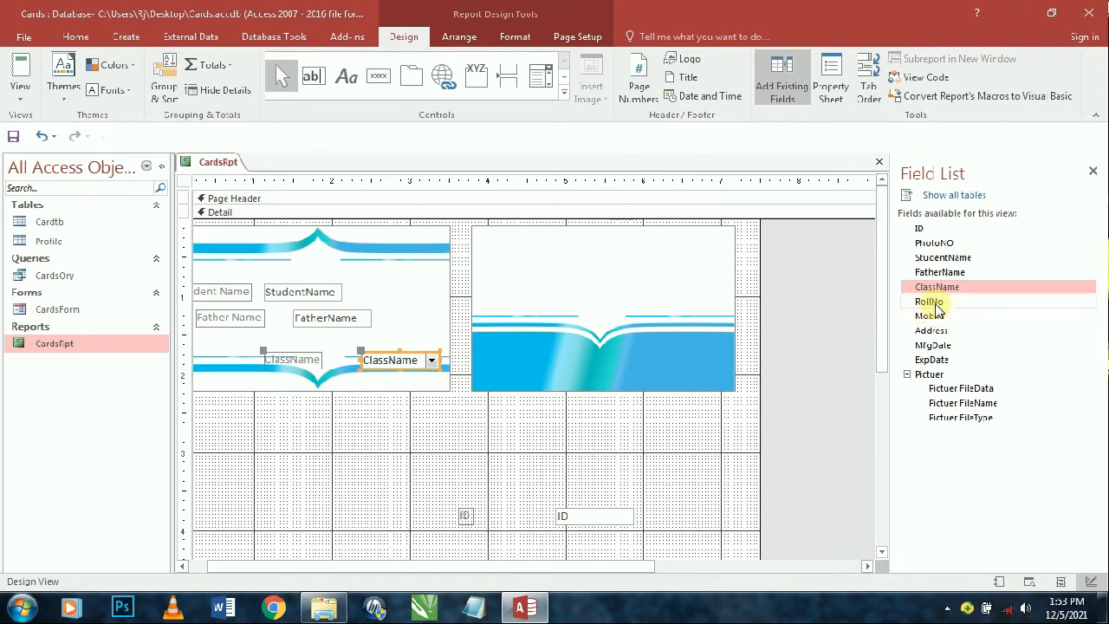
drag(936, 303, 381, 429)
- Left-align the Student Name, Father Name and ClassName labels and boxes
click(250, 403)
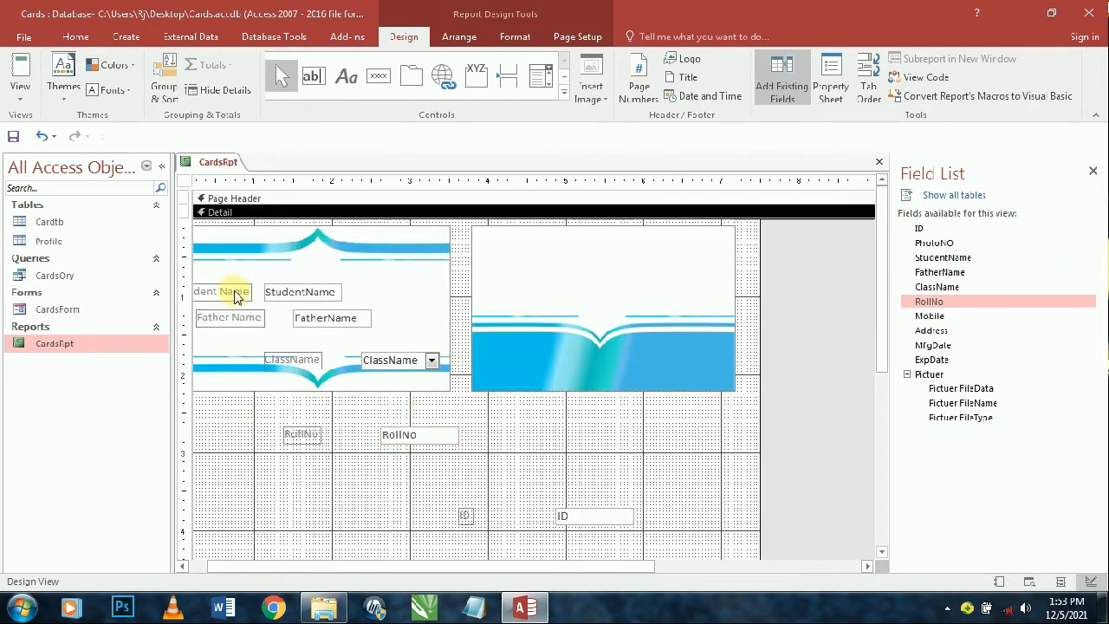
click(210, 291)
shift+click(212, 317)
shift+click(307, 291)
shift+click(322, 321)
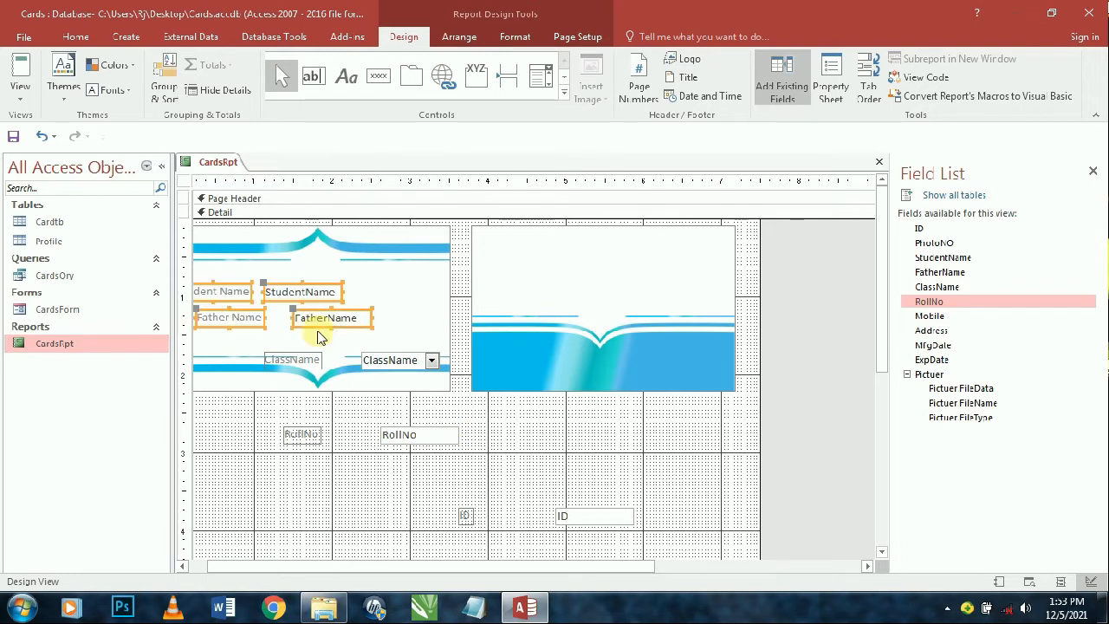
shift+click(303, 361)
shift+click(412, 367)
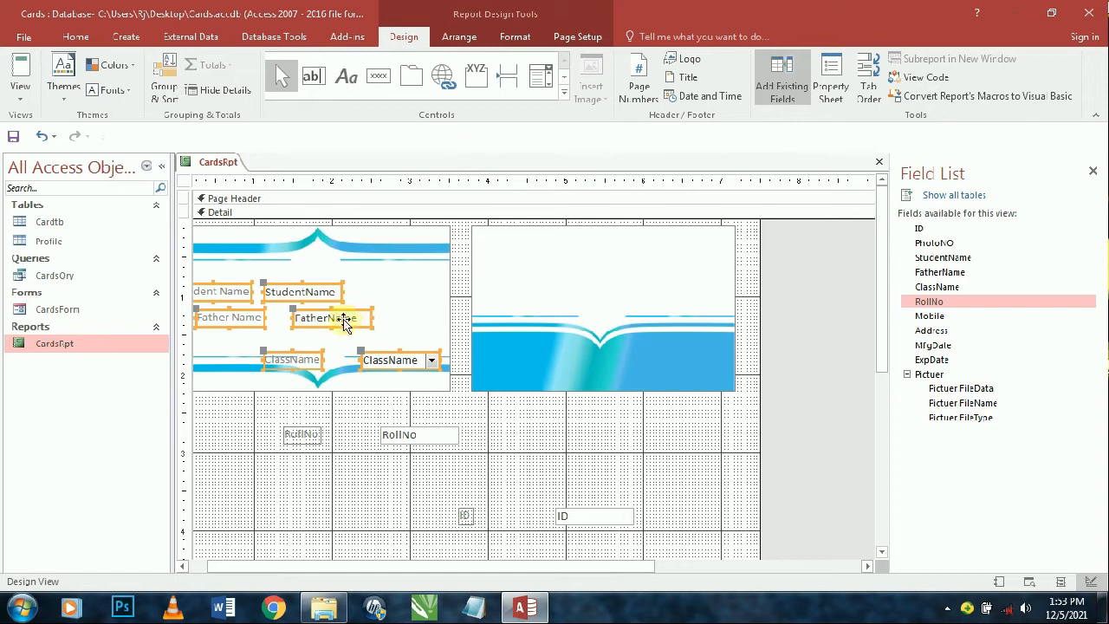
right_click(345, 321)
click(511, 390)
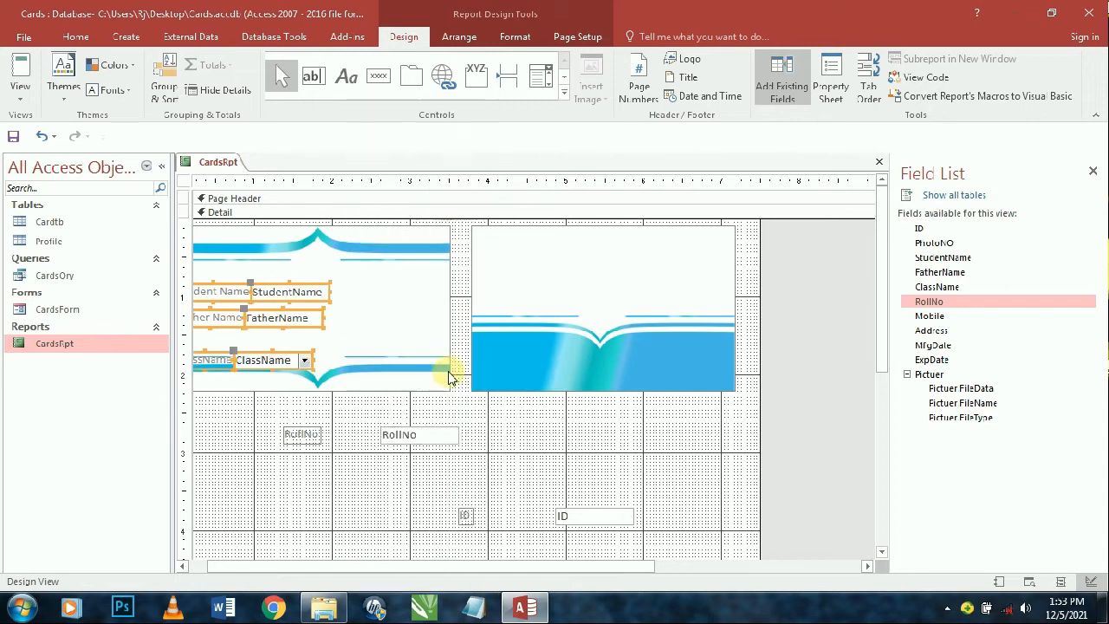
- Move the name and class fields below the right card and delete the ID and RollNo fields
drag(295, 319, 613, 451)
drag(674, 505, 280, 428)
key(Delete)
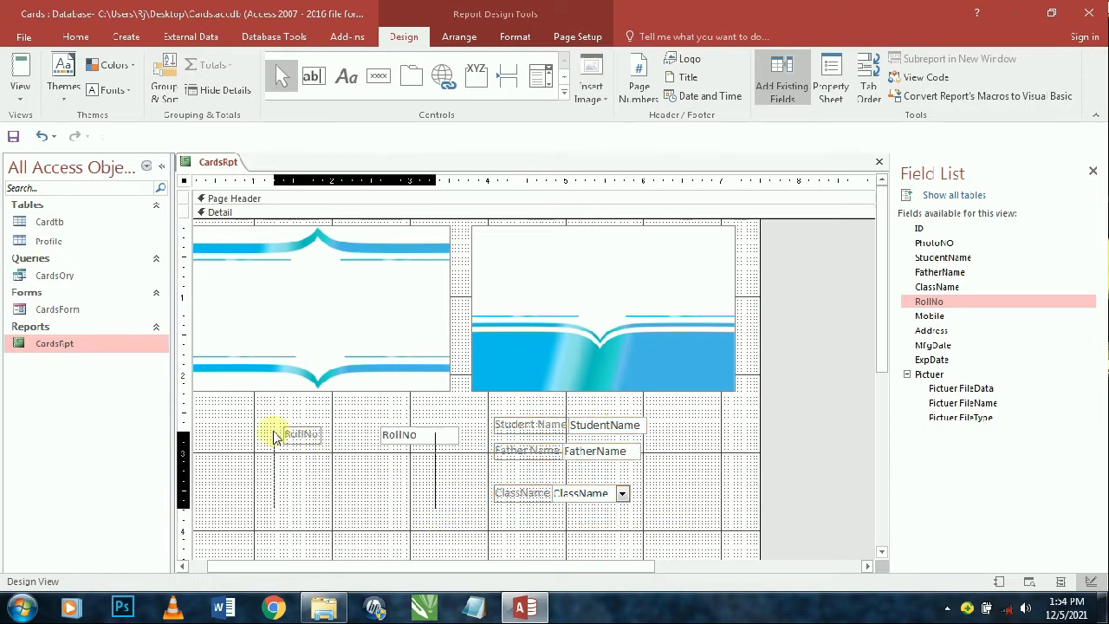
key(Delete)
drag(640, 516, 498, 421)
- Put the selected fields in a Stacked layout with control margins and padding set to None
right_click(610, 433)
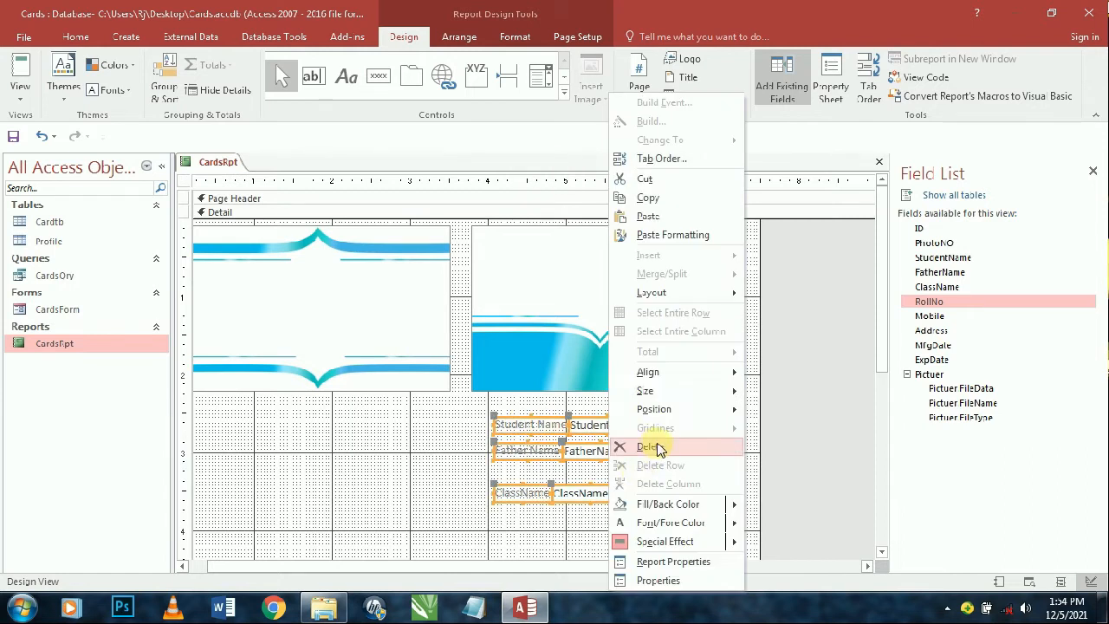
mouse_move(684, 293)
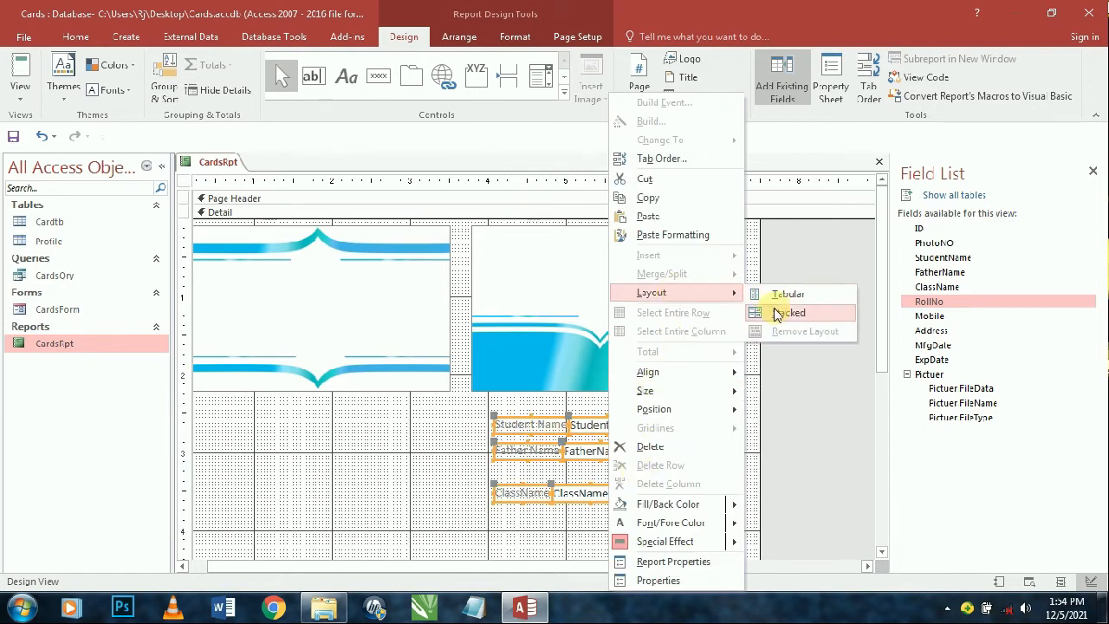
click(777, 312)
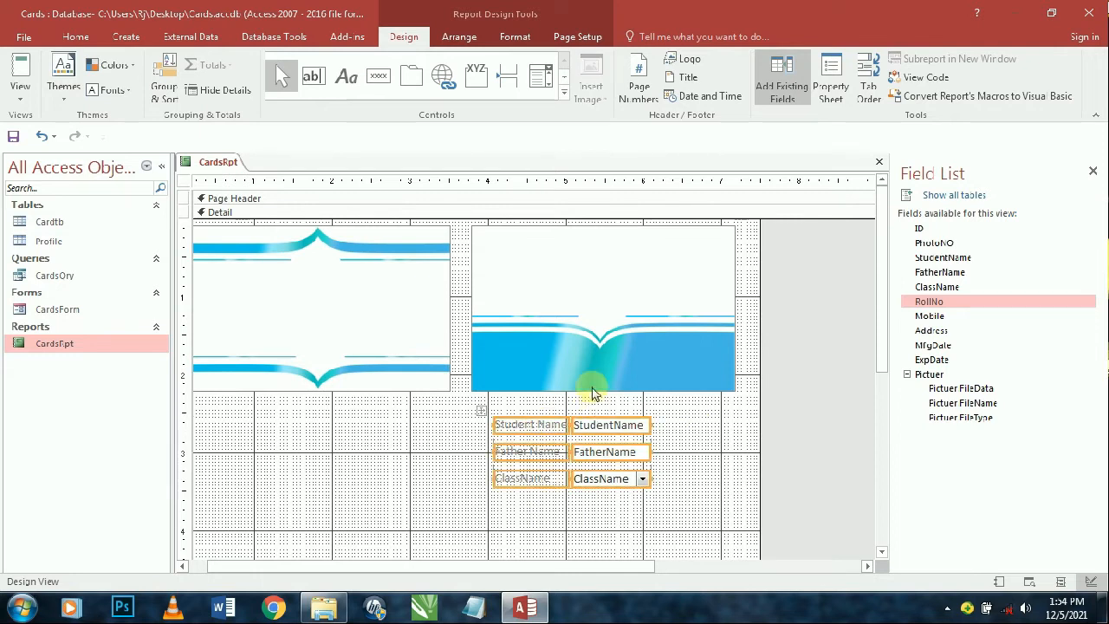
click(474, 42)
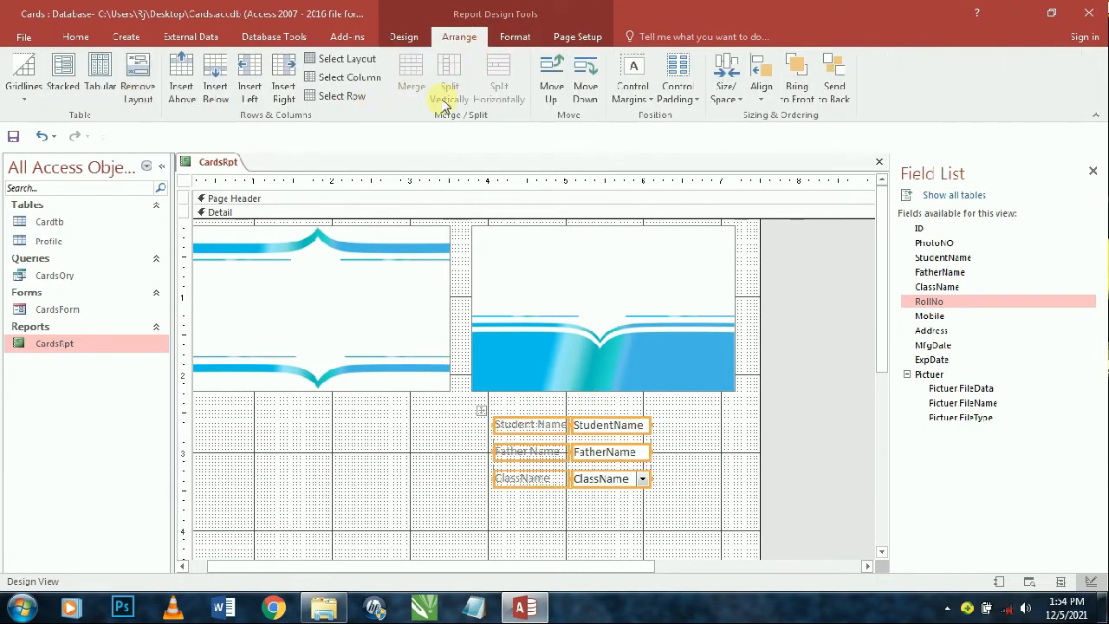
click(632, 92)
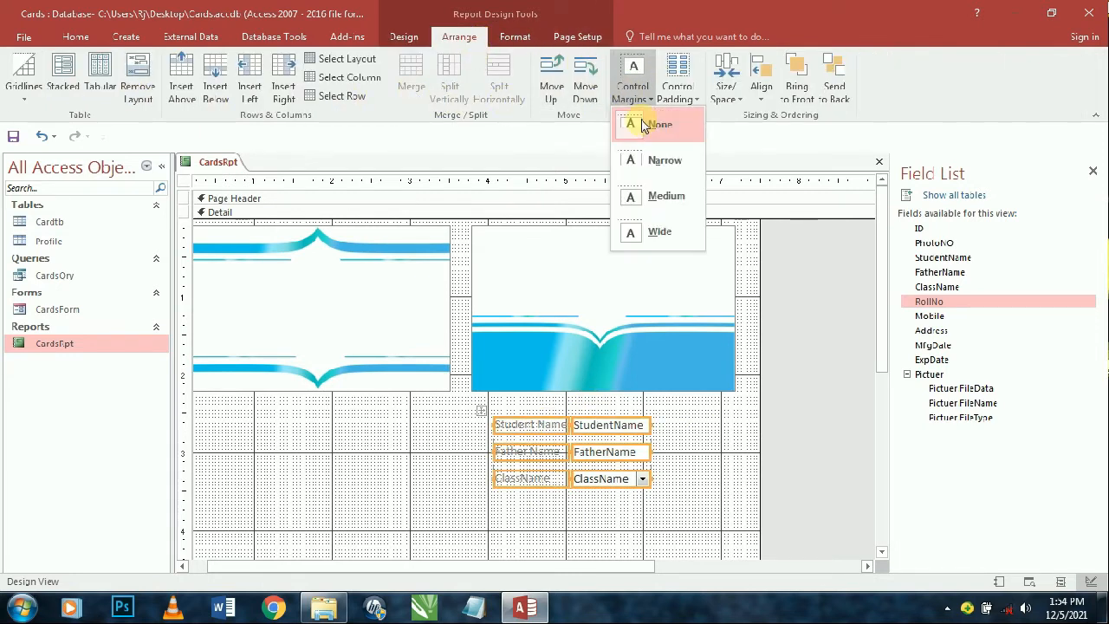
click(677, 92)
click(673, 128)
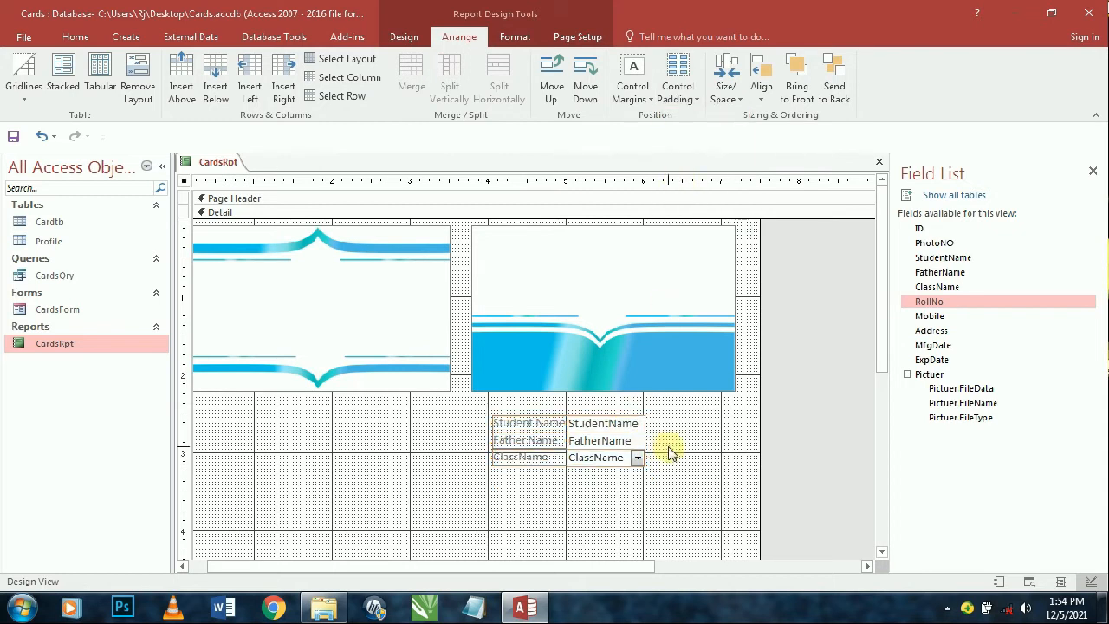
- Make the six stacked controls' Shape Fill and Shape Outline transparent
click(668, 453)
drag(544, 487, 602, 415)
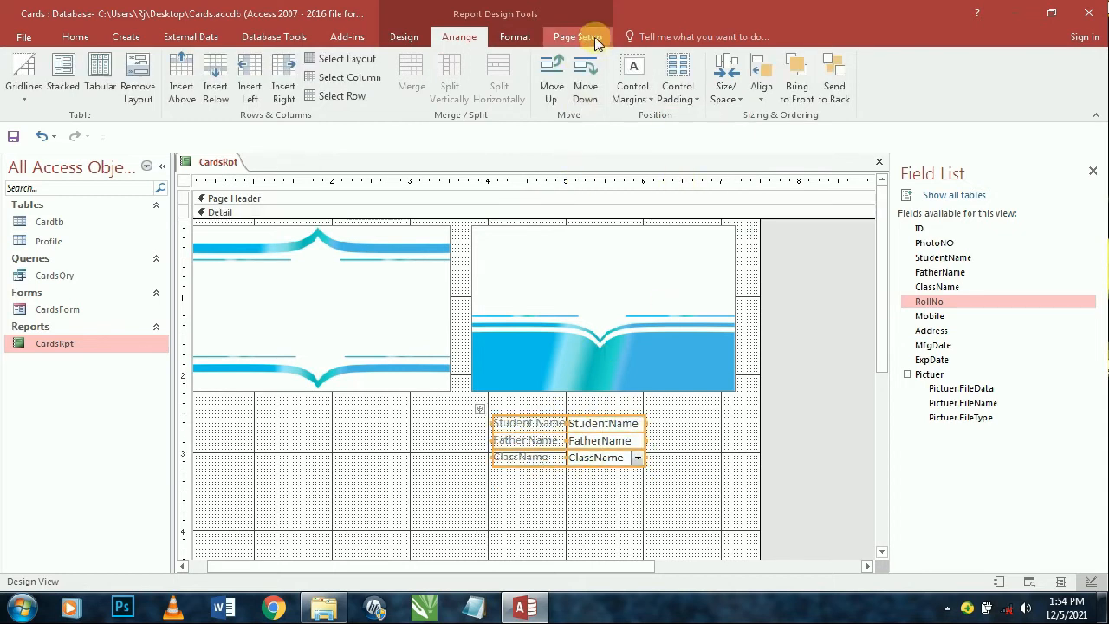
click(534, 42)
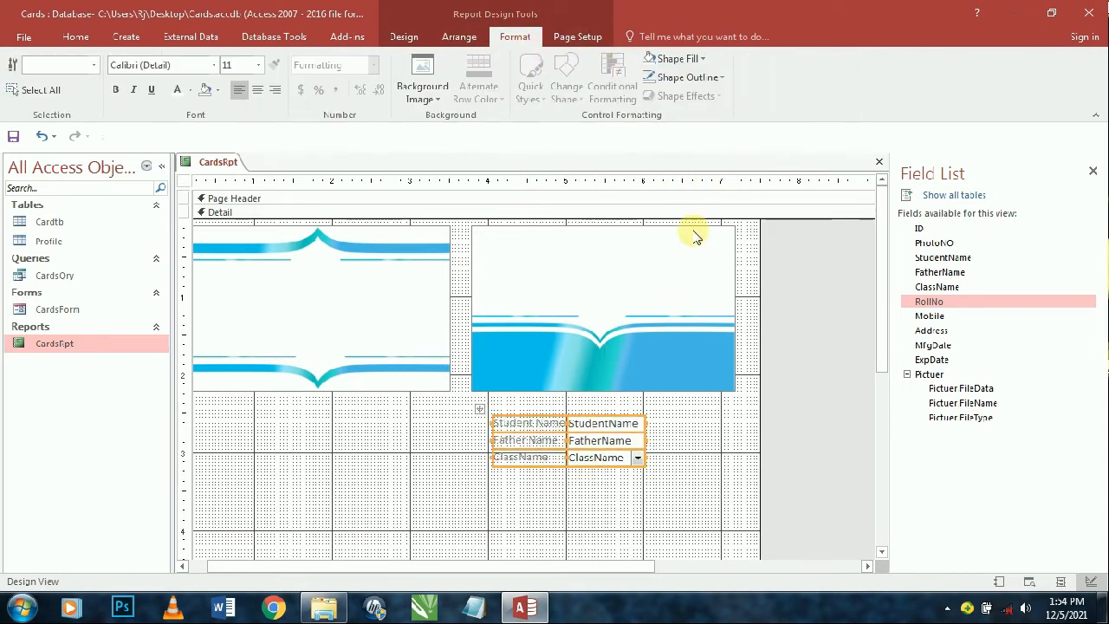
click(678, 61)
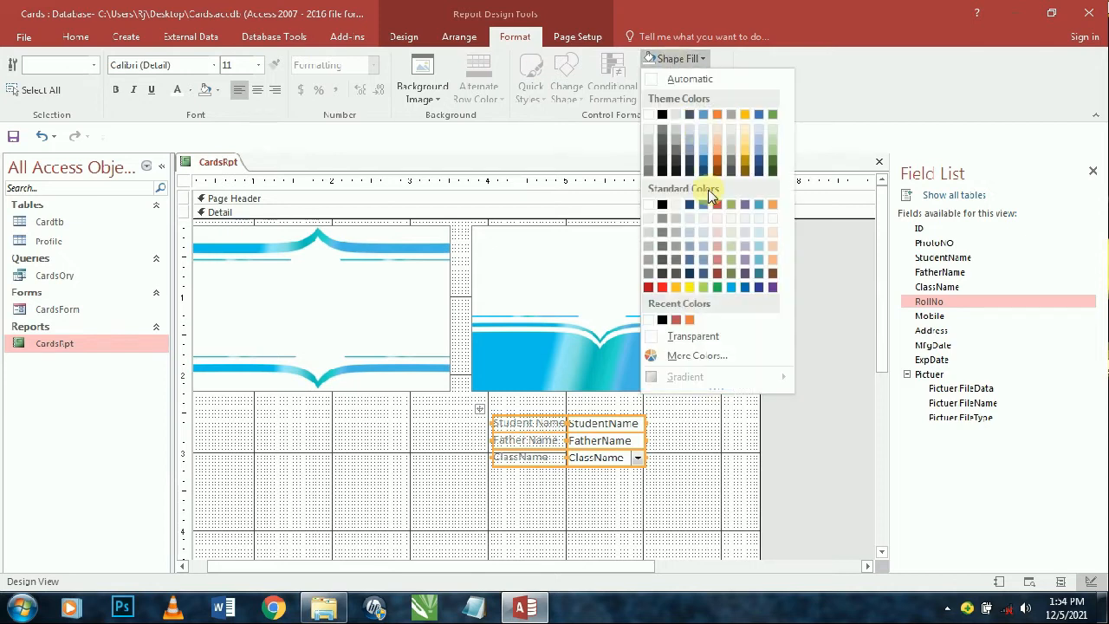
click(684, 338)
click(685, 77)
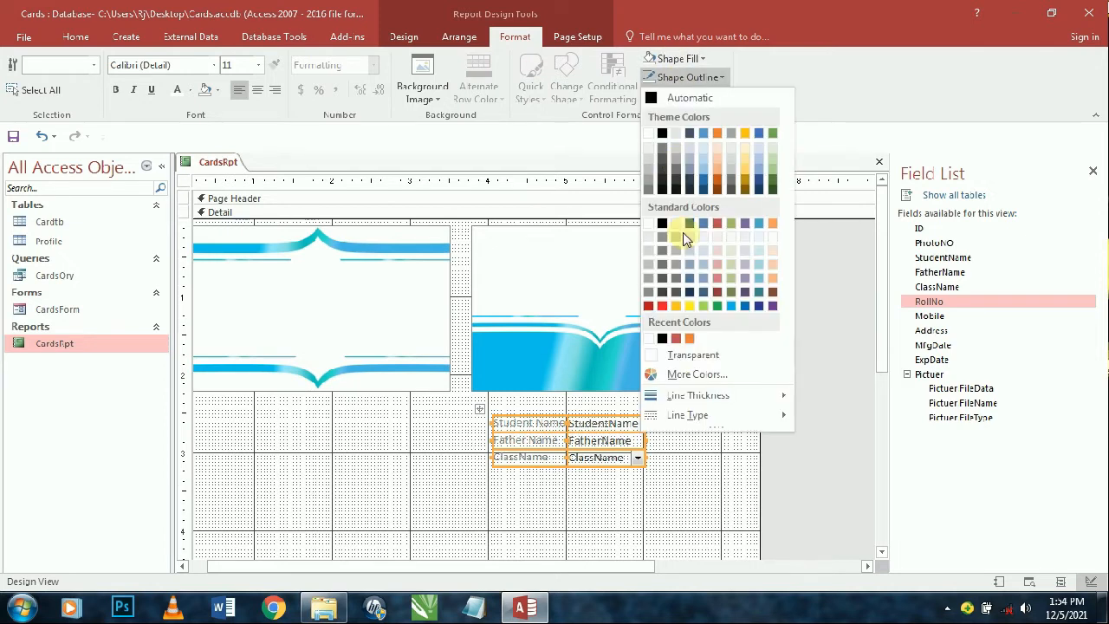
click(700, 353)
- Make the three field labels bold with black font colour
click(523, 411)
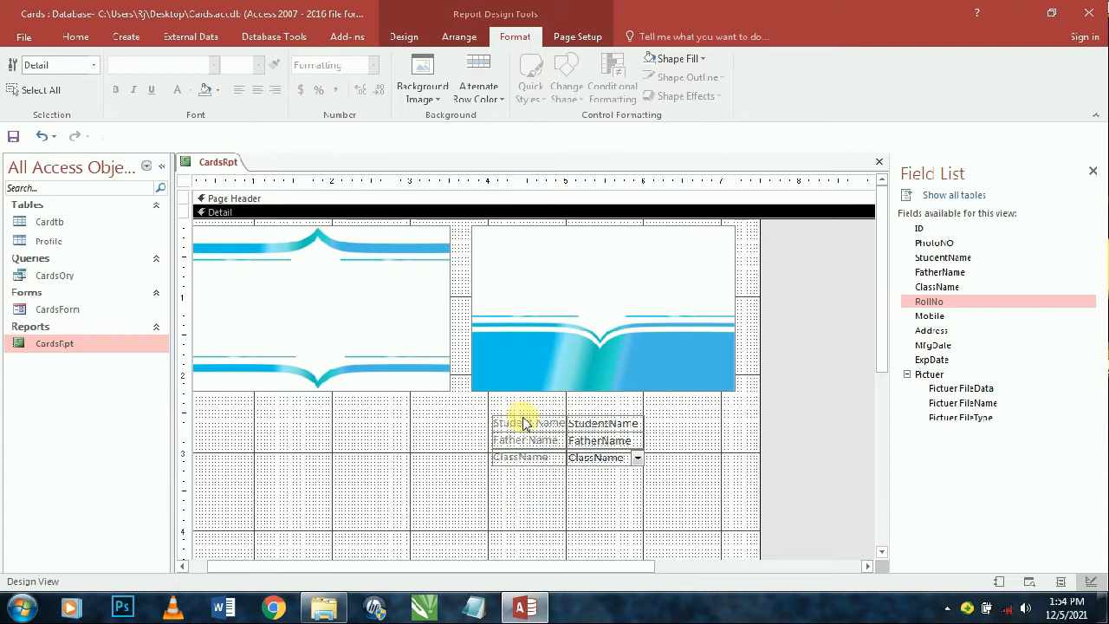
click(524, 412)
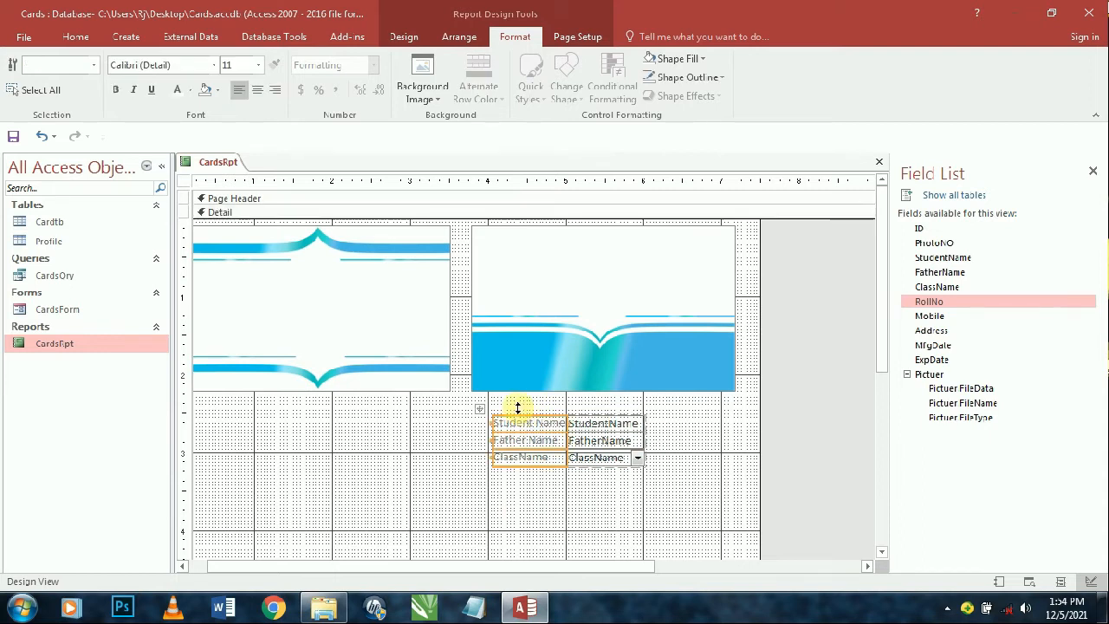
click(122, 94)
double_click(585, 487)
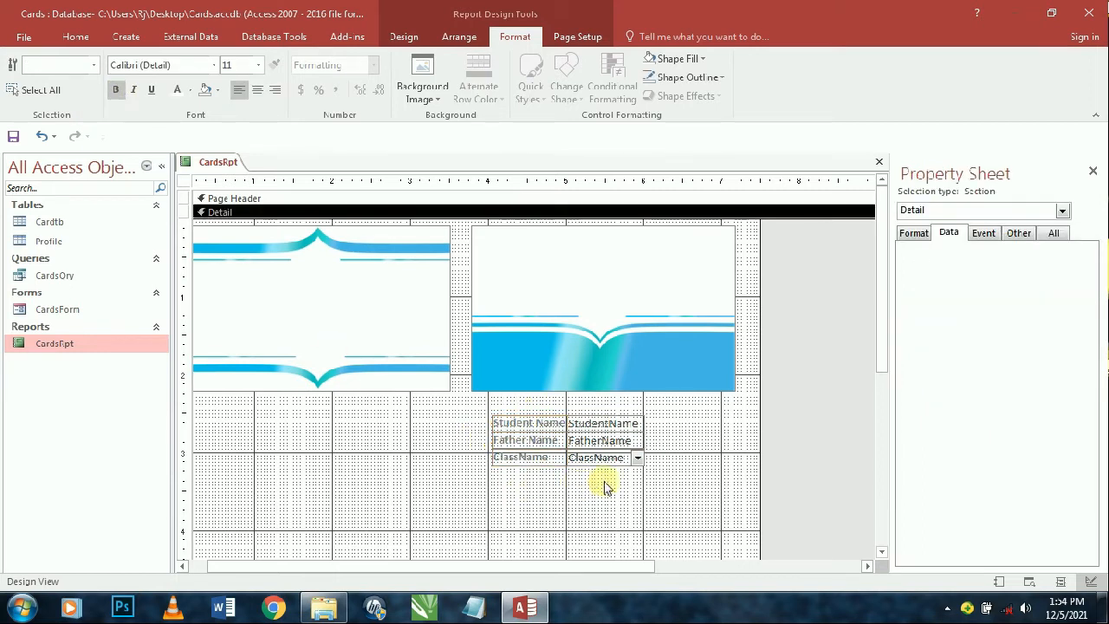
drag(631, 495, 507, 426)
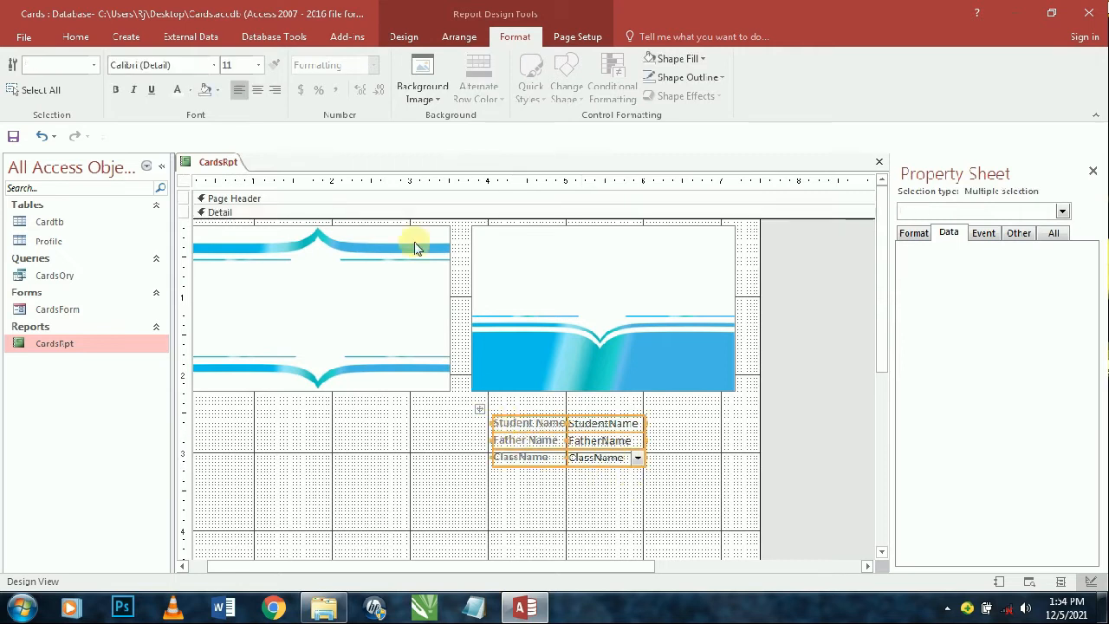
click(192, 92)
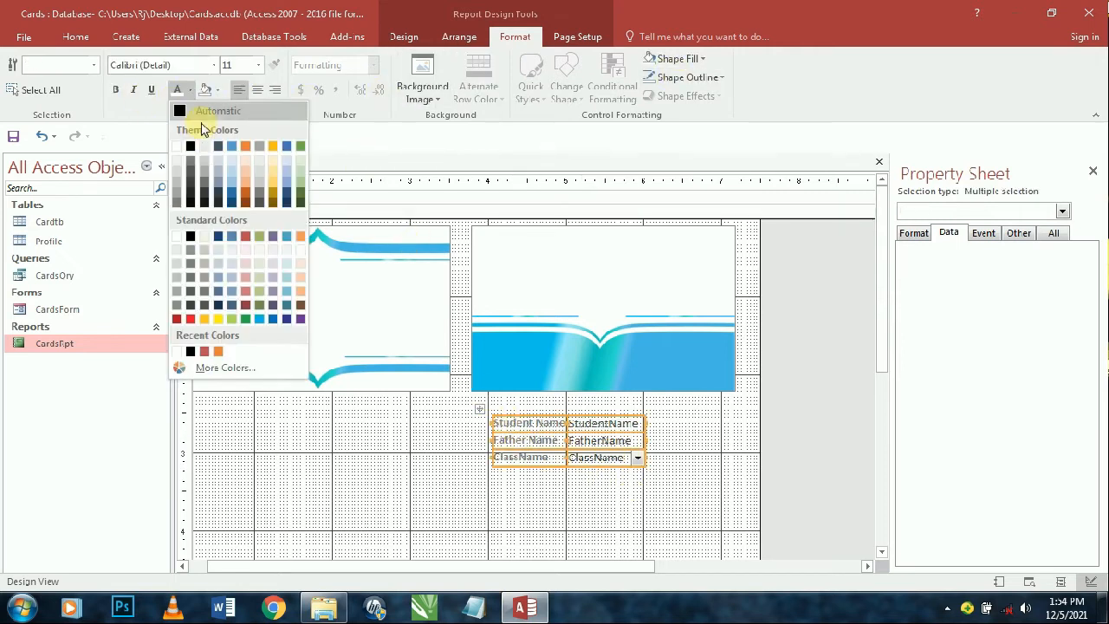
click(194, 148)
click(595, 495)
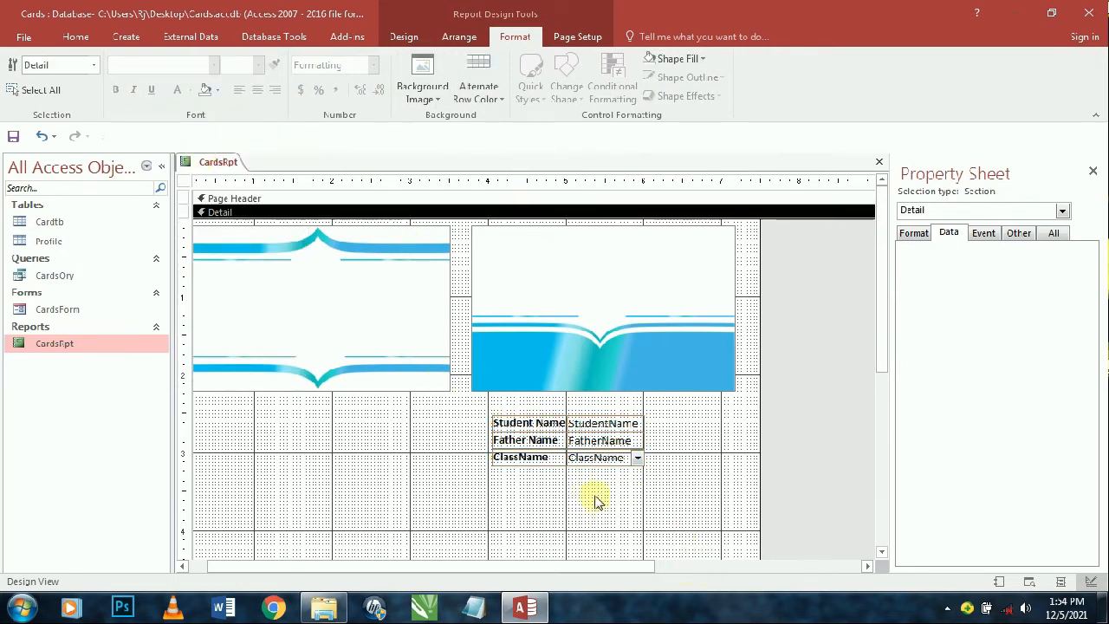
drag(639, 515, 491, 422)
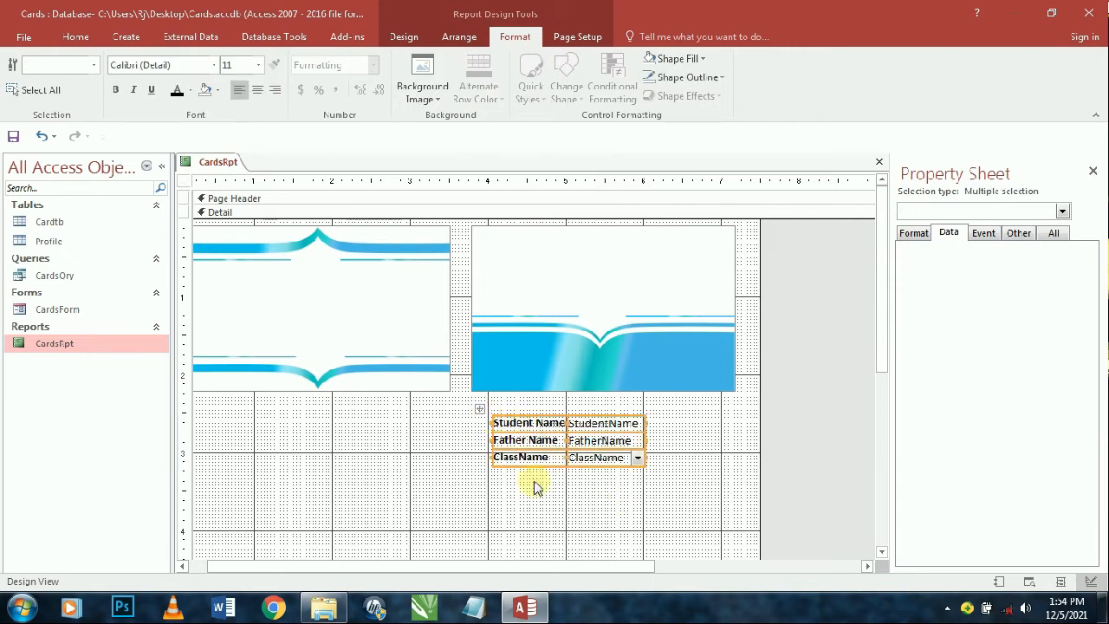
right_click(592, 444)
click(460, 39)
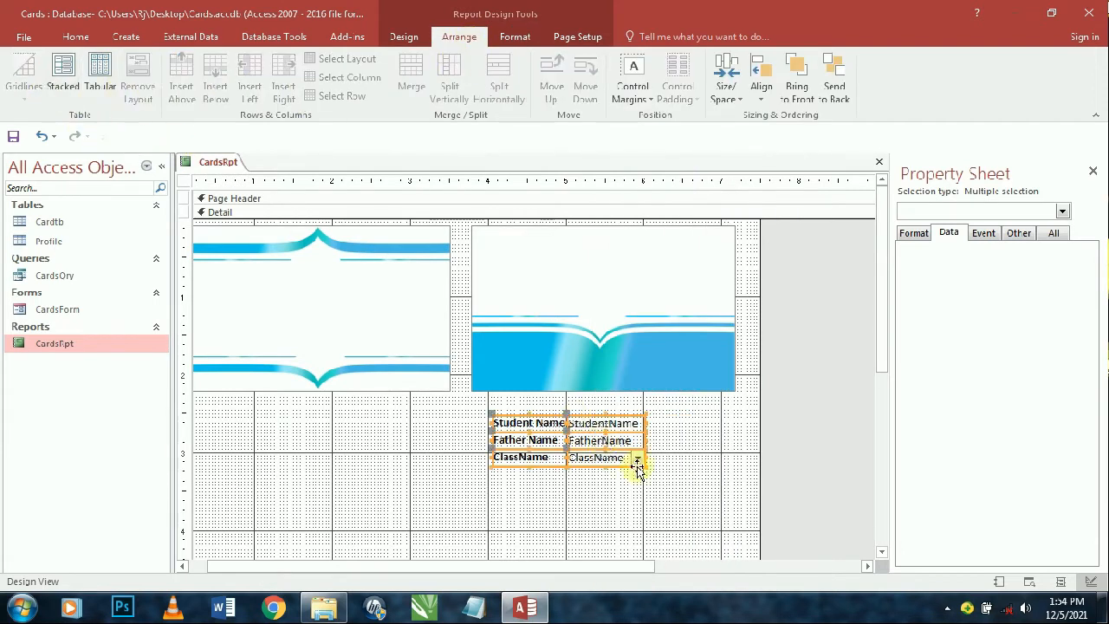
- Move the stacked student fields onto the left card's top-left, then nudge both cards right
click(693, 414)
drag(685, 425, 485, 492)
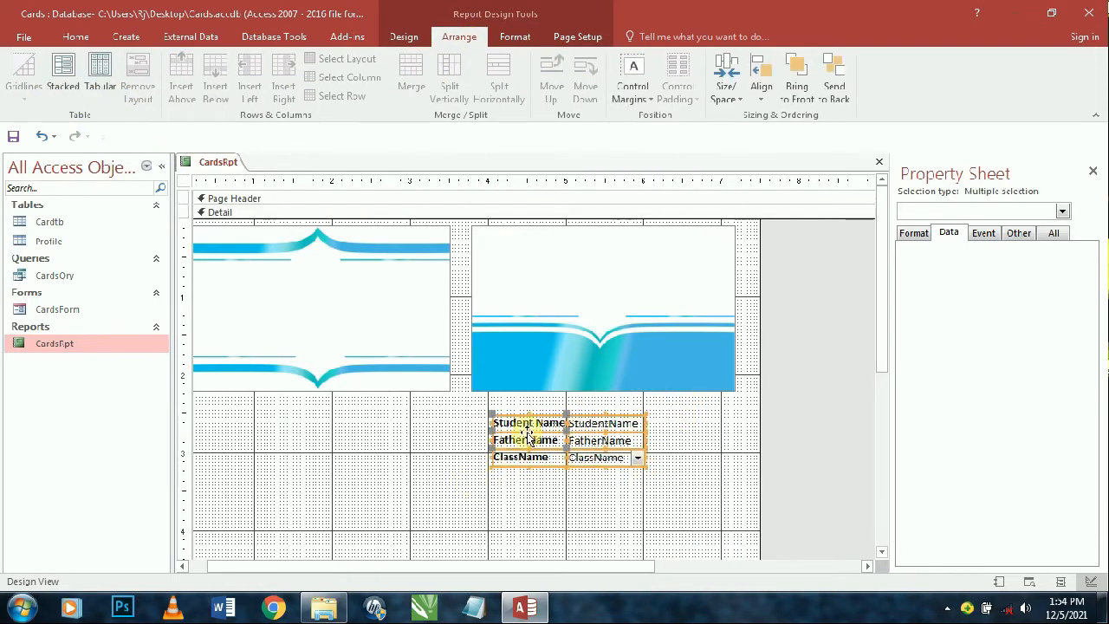
drag(528, 429, 230, 277)
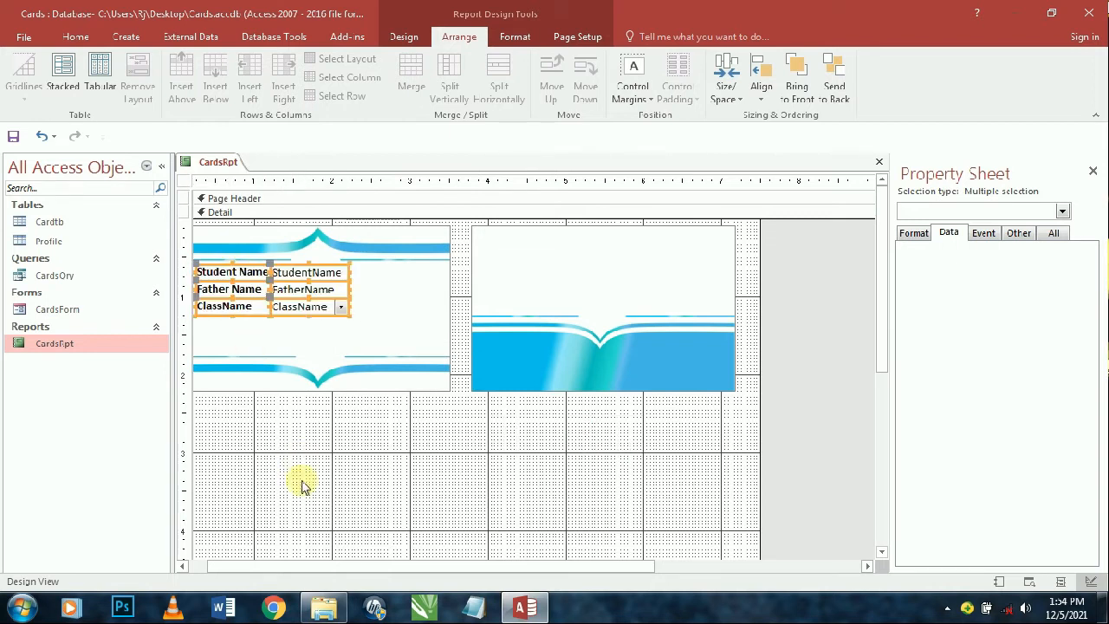
drag(283, 475, 596, 215)
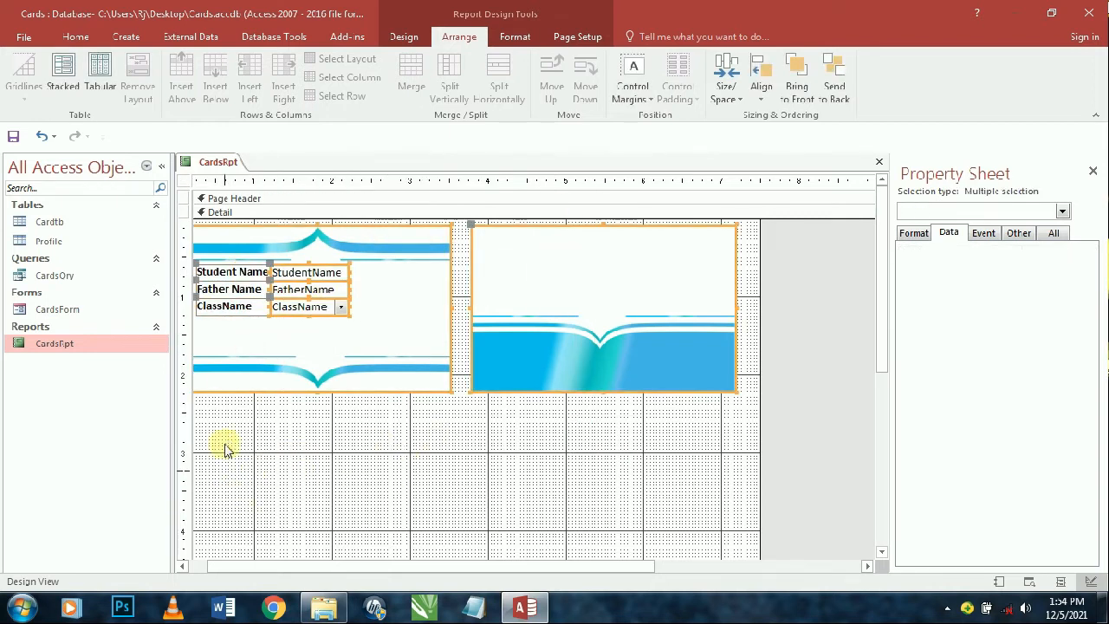
drag(223, 445, 637, 234)
key(Right)
key(Right)
key(Right)
key(Right)
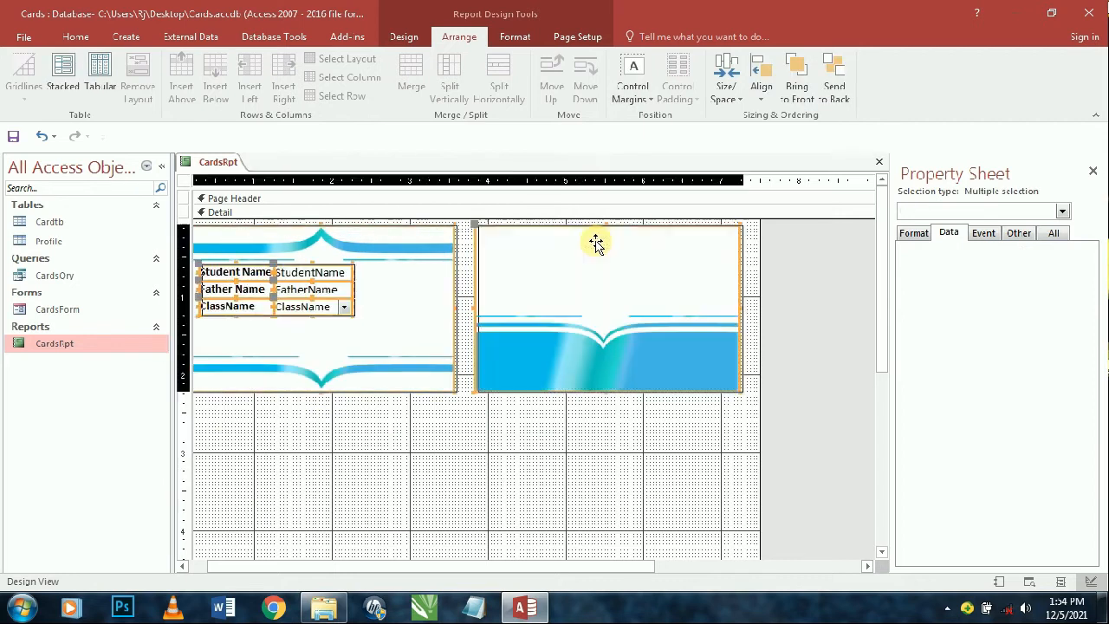
click(369, 465)
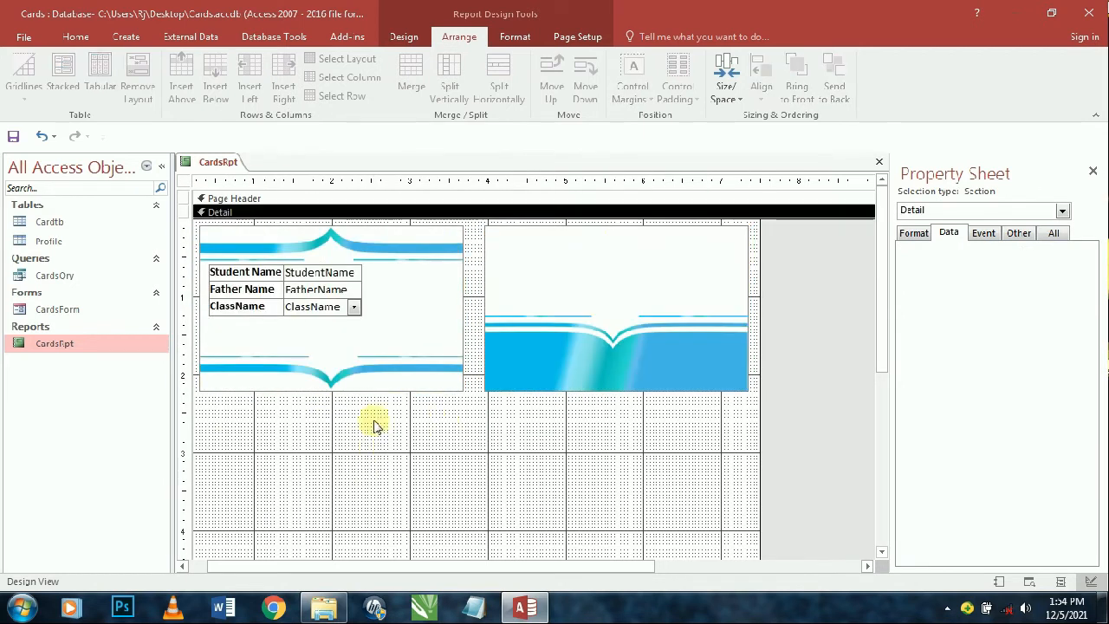
- Widen the FatherName and ClassName boxes and edit the first label to read 'Student Name :'
click(277, 289)
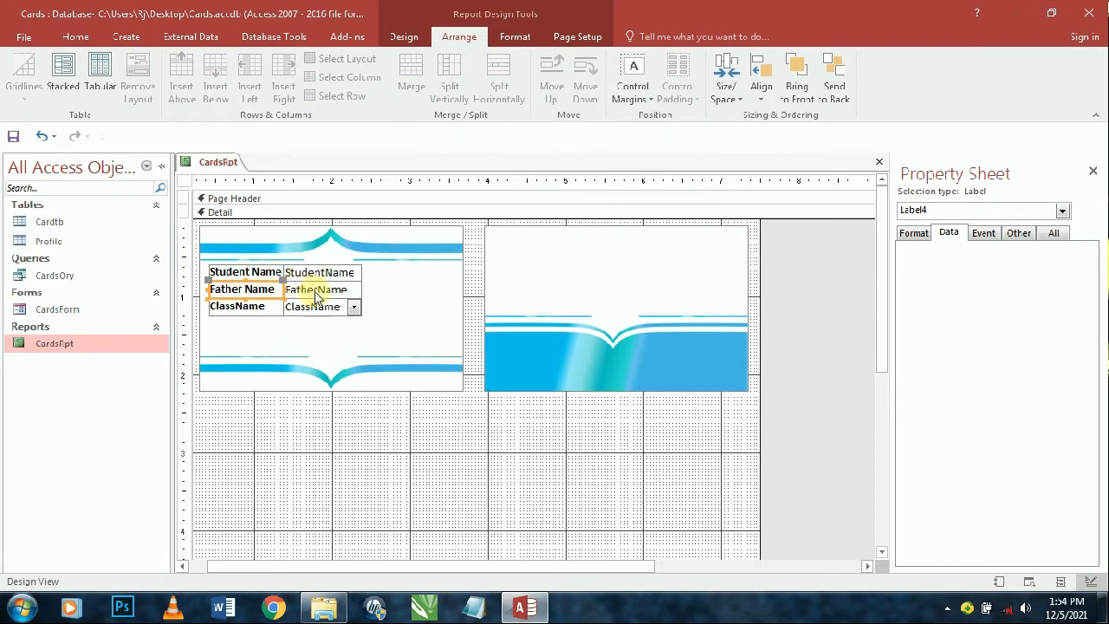
click(334, 308)
shift+click(330, 293)
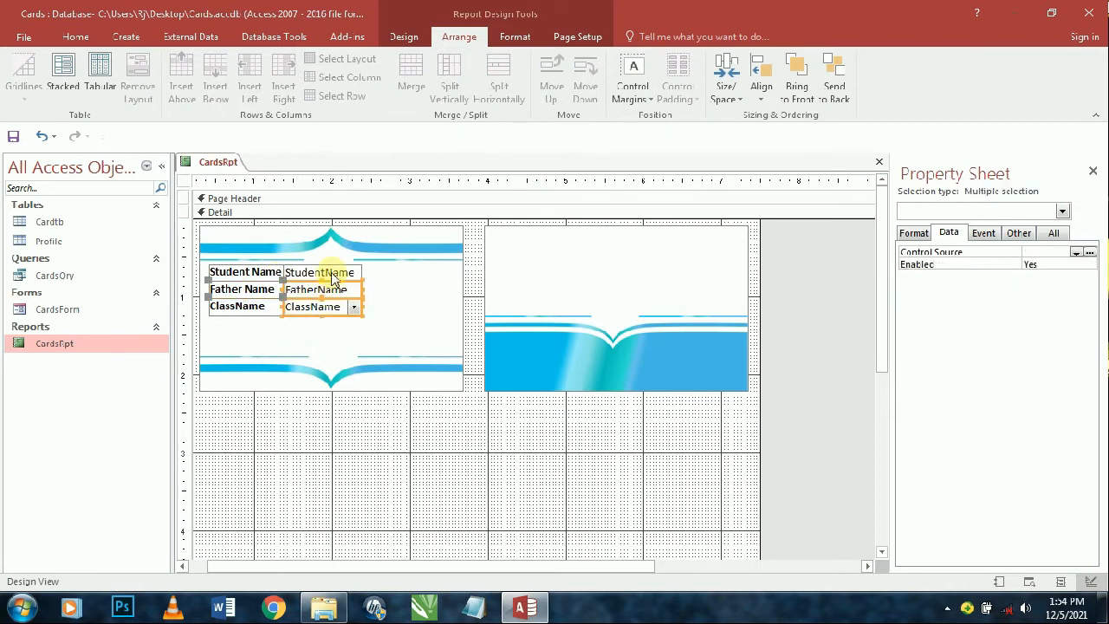
key(Right)
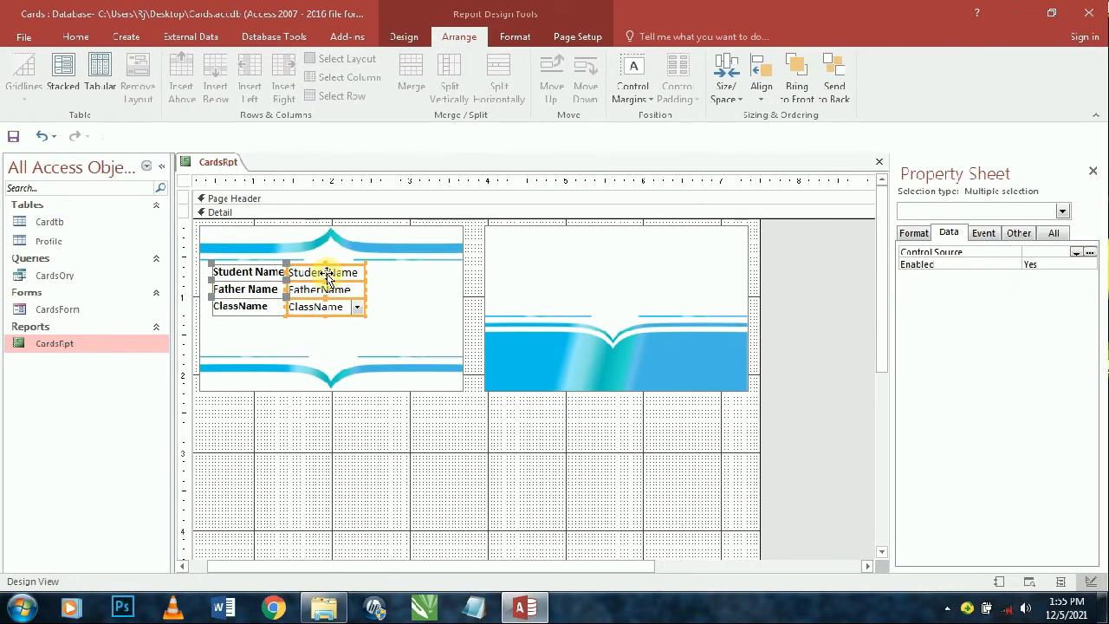
key(Left)
key(shift+Right)
key(shift+Right)
key(shift+Right)
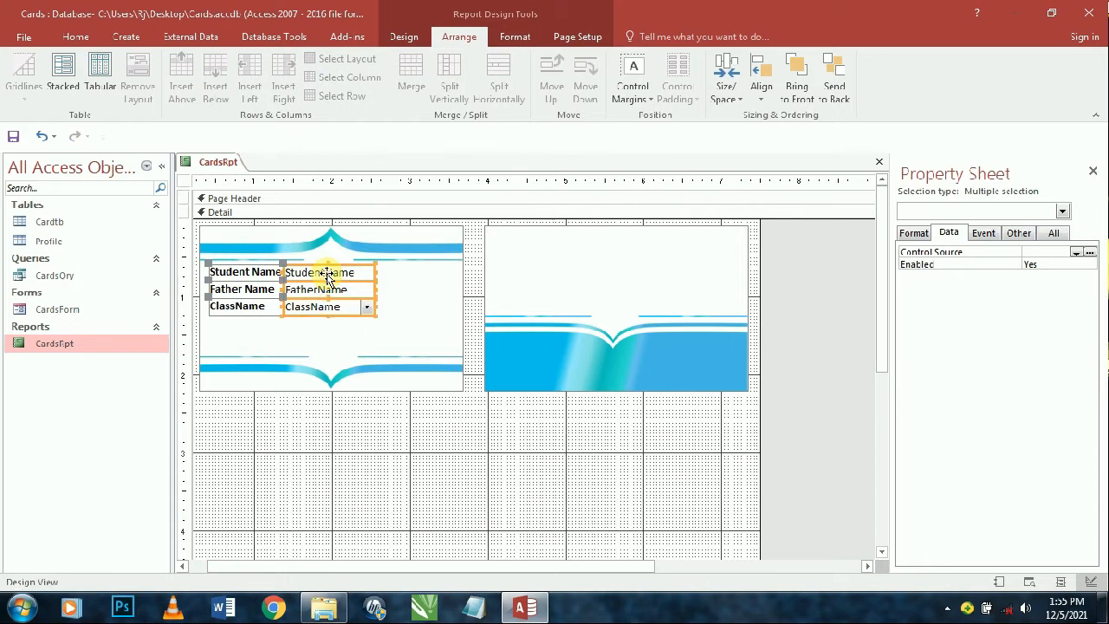
key(shift+Right)
key(shift+Right)
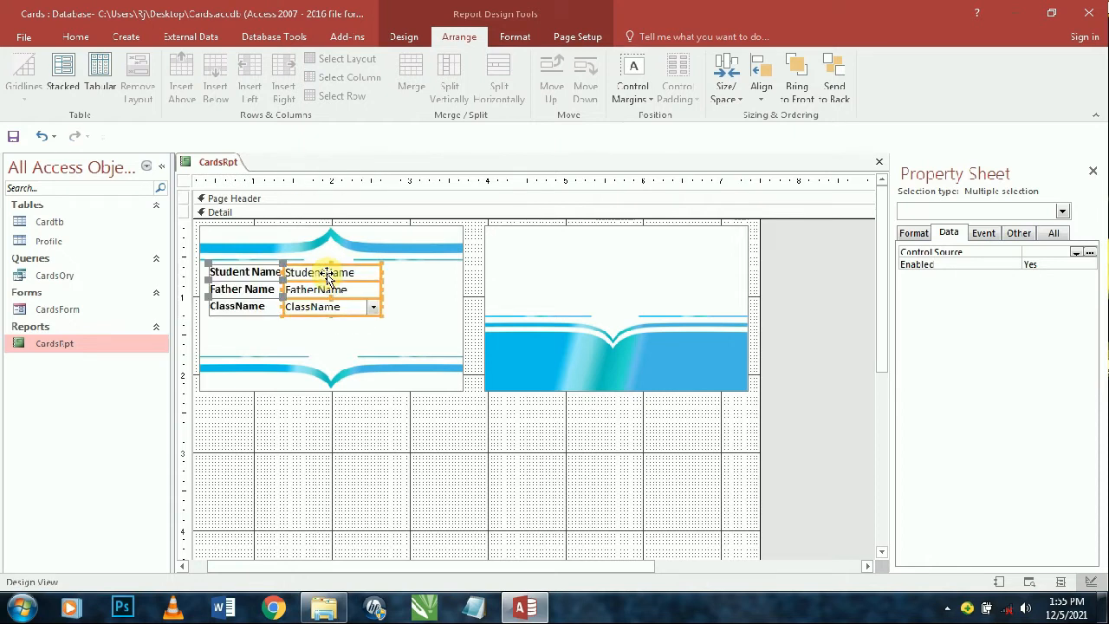
click(263, 456)
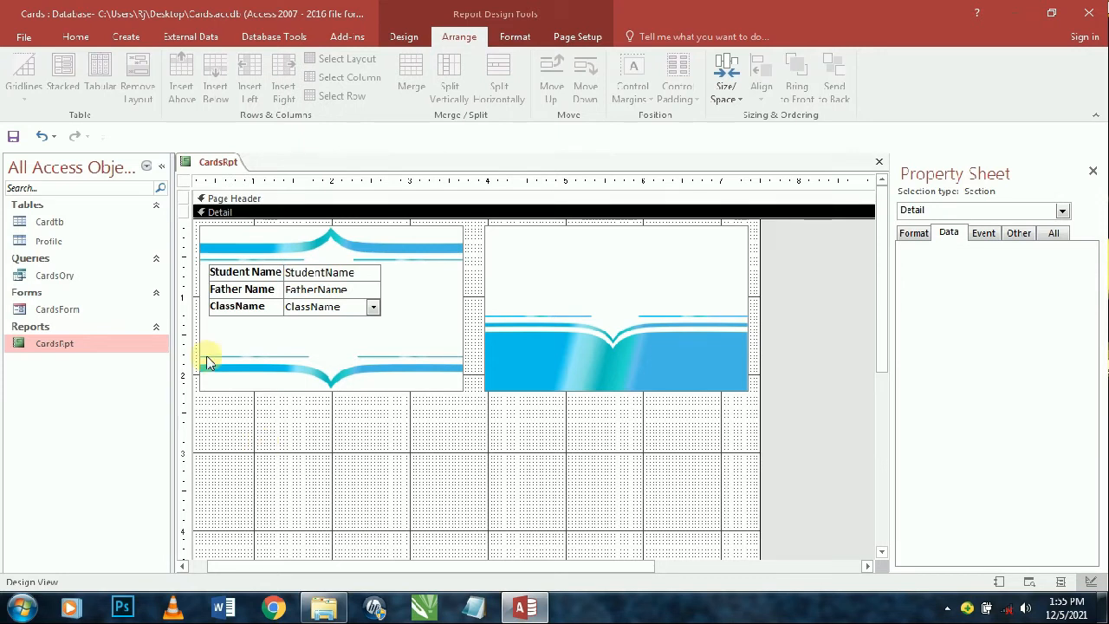
click(264, 274)
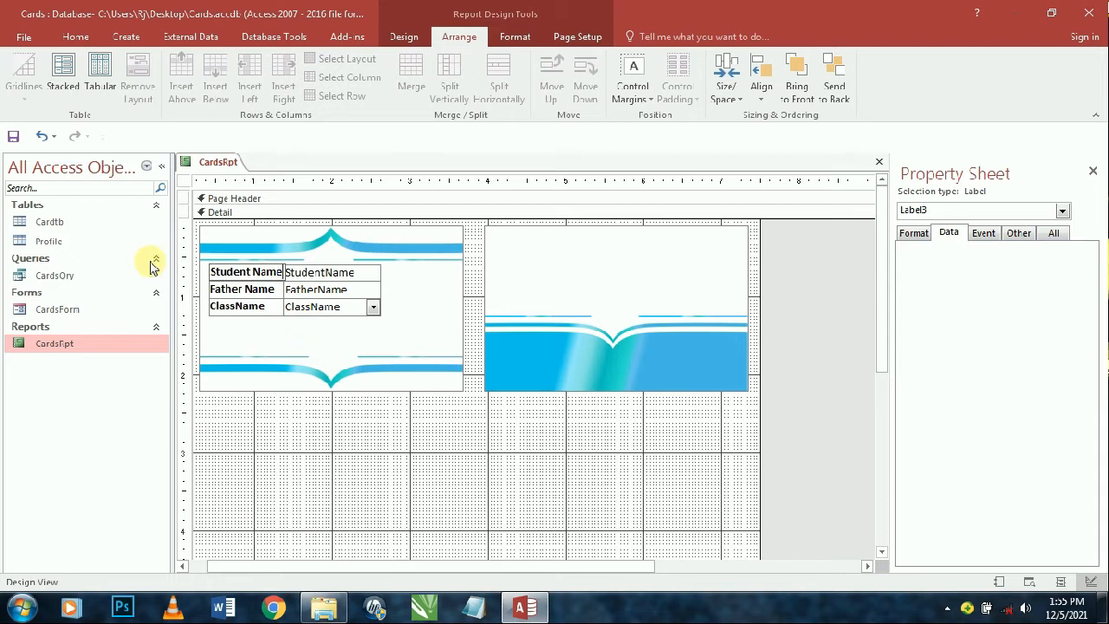
click(293, 444)
- Set the three labels and three field boxes to font size 8
click(322, 310)
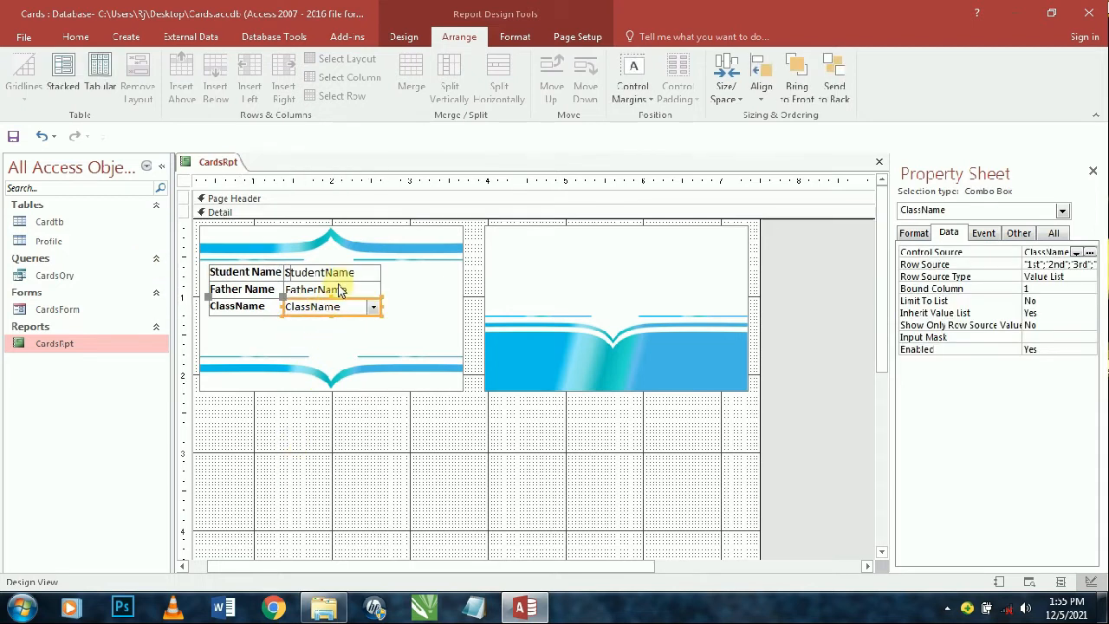
shift+click(338, 289)
shift+click(347, 274)
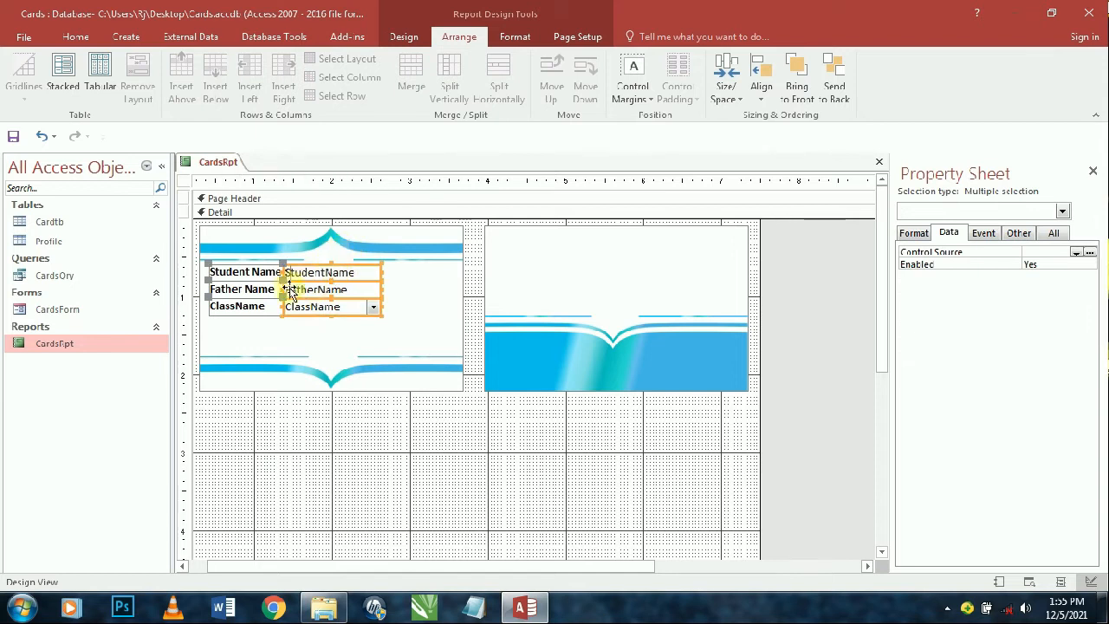
shift+click(253, 305)
shift+click(258, 289)
shift+click(251, 270)
click(250, 269)
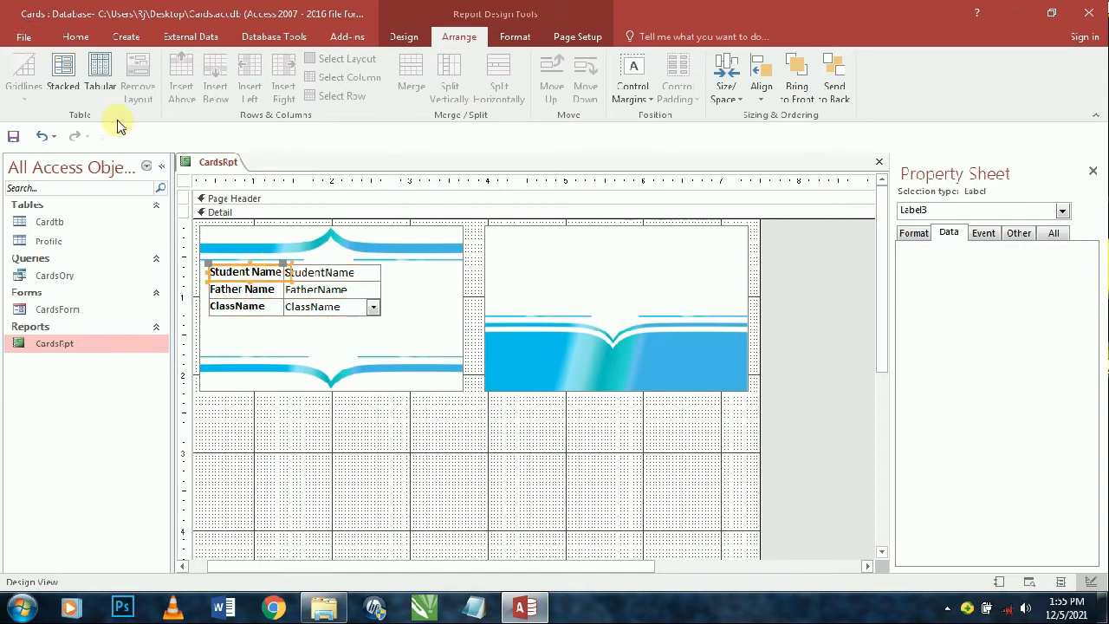
drag(240, 427, 332, 270)
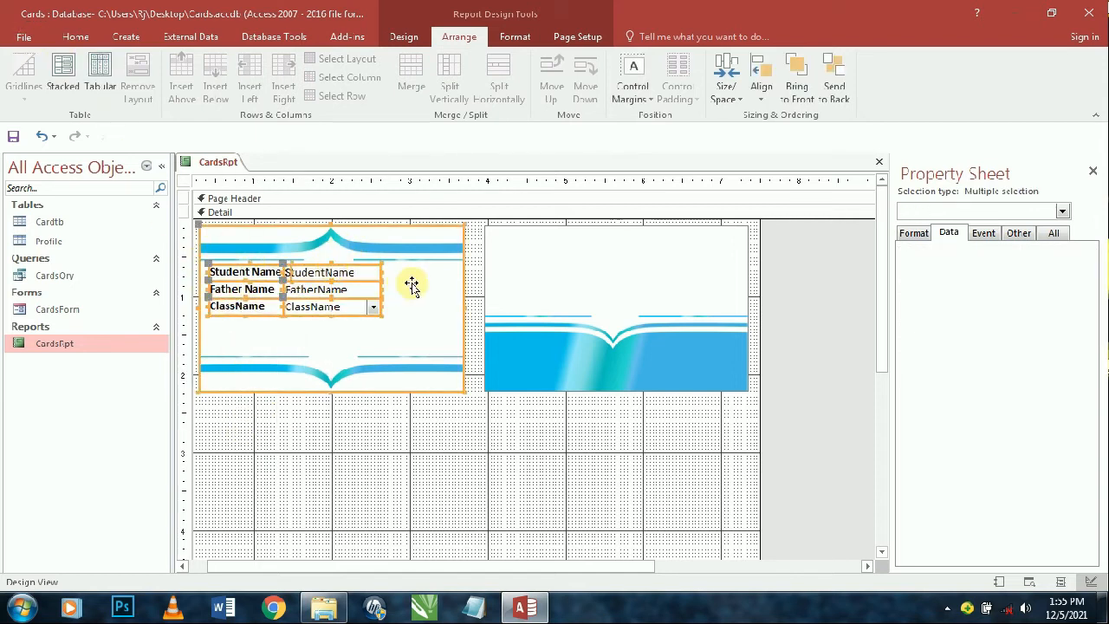
click(71, 38)
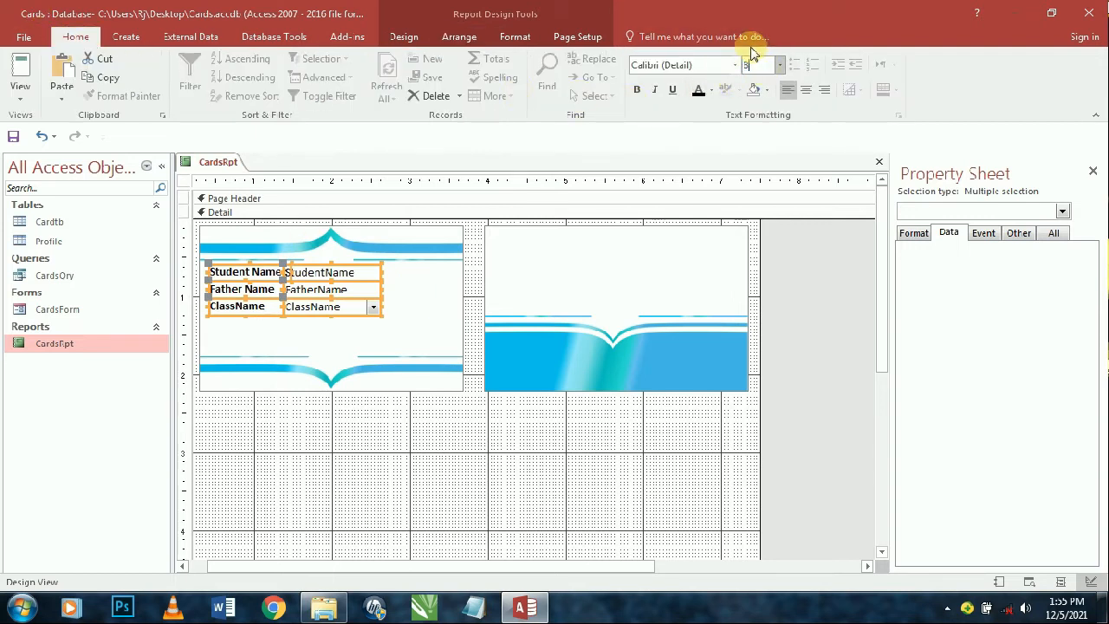
text(8)
key(Return)
click(421, 438)
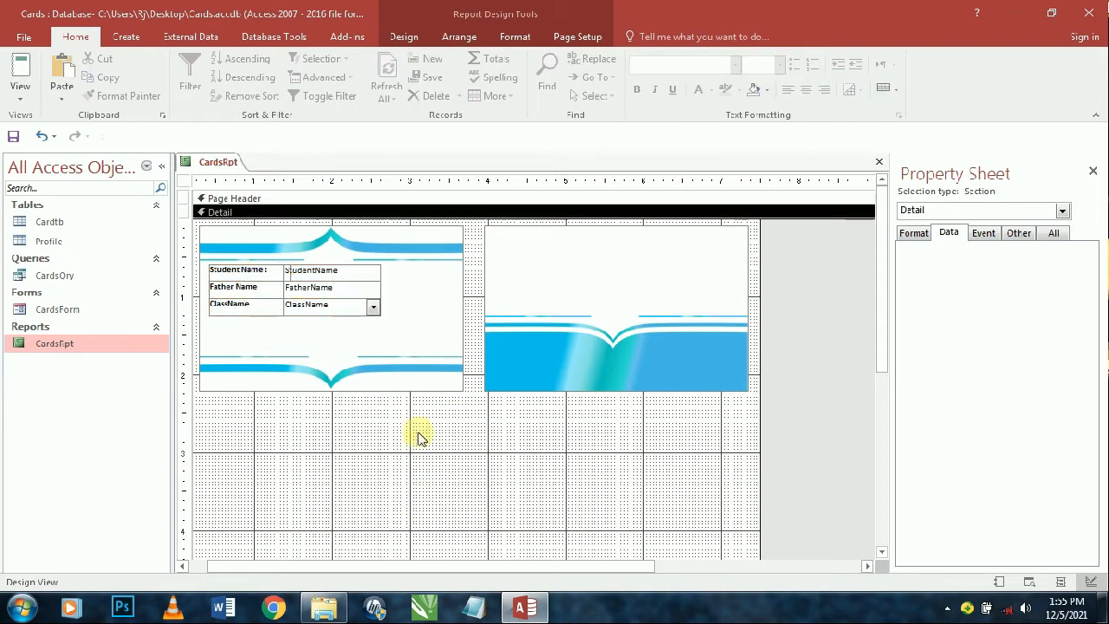
- Shift the field boxes slightly right and up and the Student Name label slightly left
drag(343, 495, 355, 260)
shift+click(444, 282)
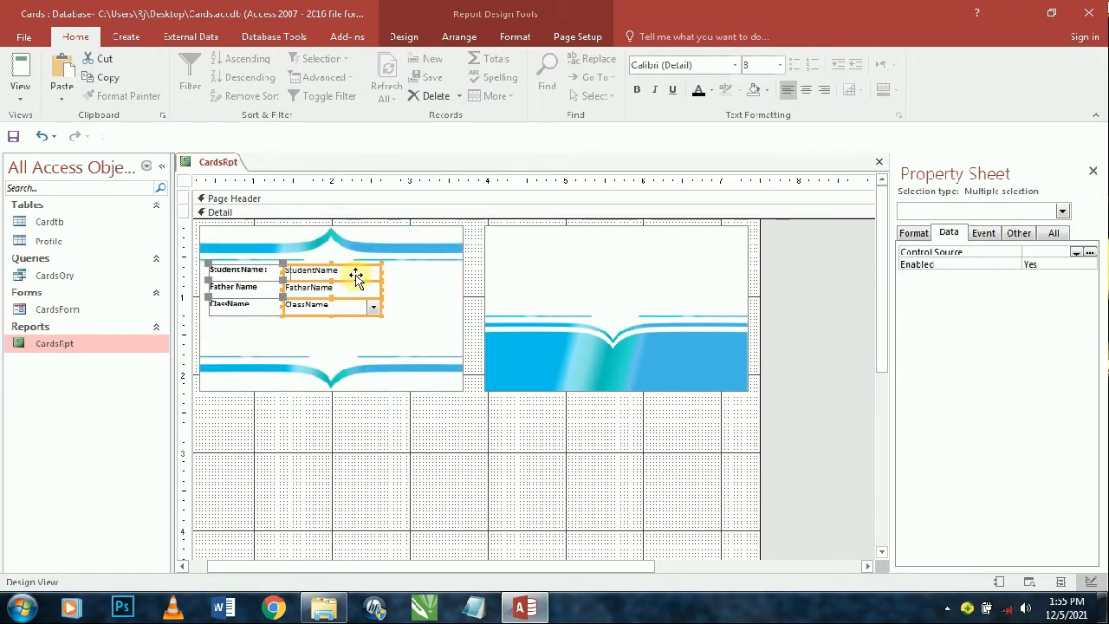
drag(347, 274, 362, 271)
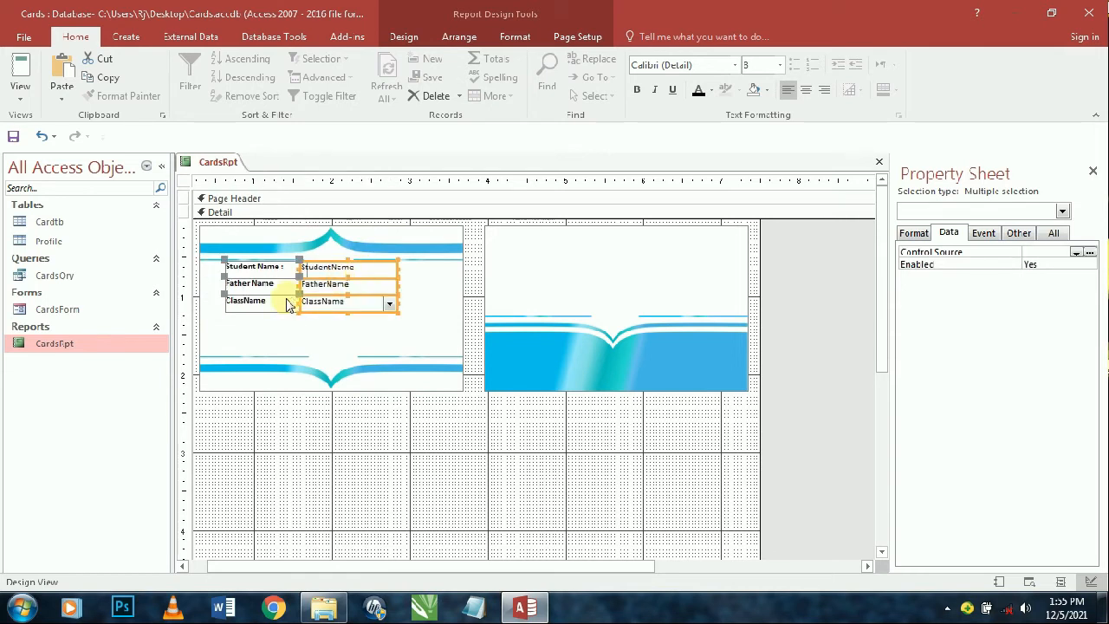
click(232, 271)
drag(224, 262, 208, 263)
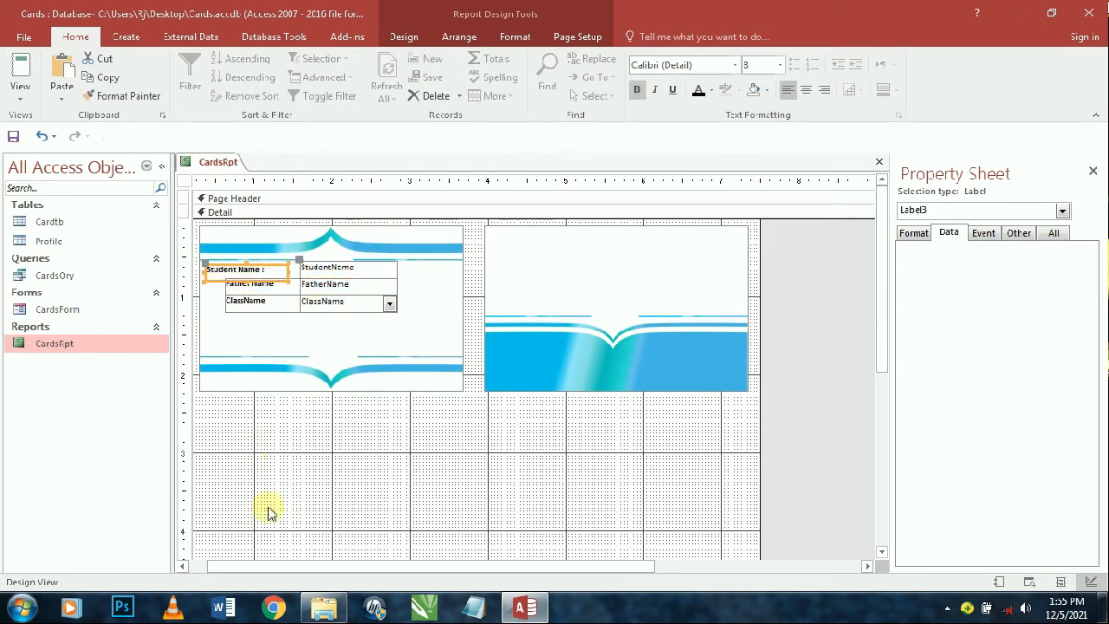
shift+click(283, 289)
- Align the ClassName, Father Name and Student Name labels to the left
shift+click(268, 303)
right_click(273, 302)
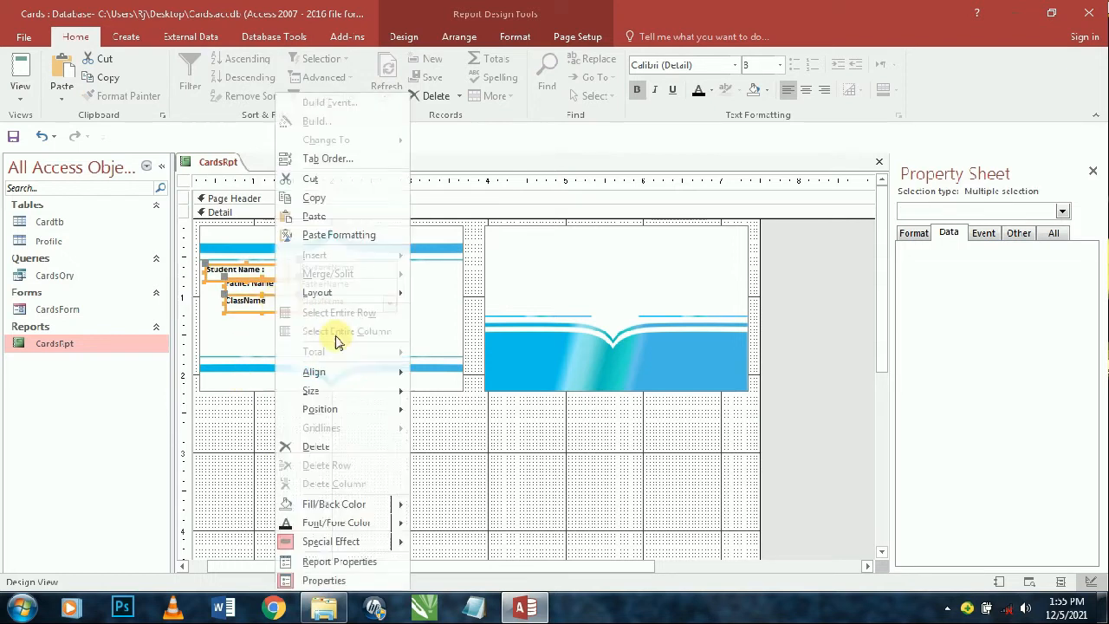
mouse_move(355, 372)
click(444, 373)
click(322, 440)
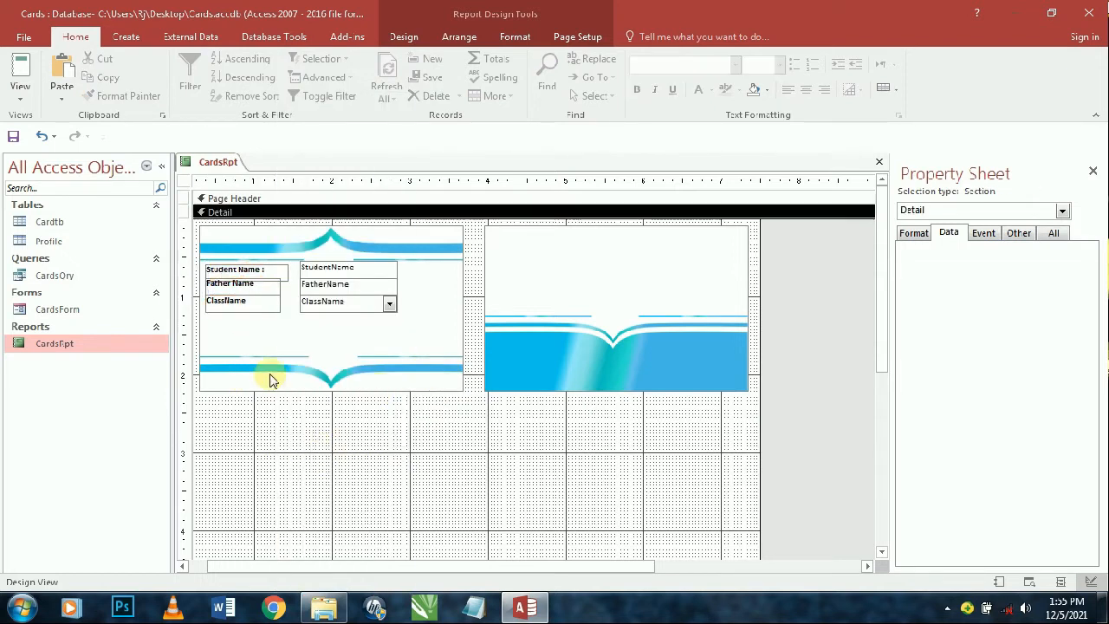
- Spread the three labels apart with Size/Space > Increase Vertical
click(255, 301)
shift+click(258, 283)
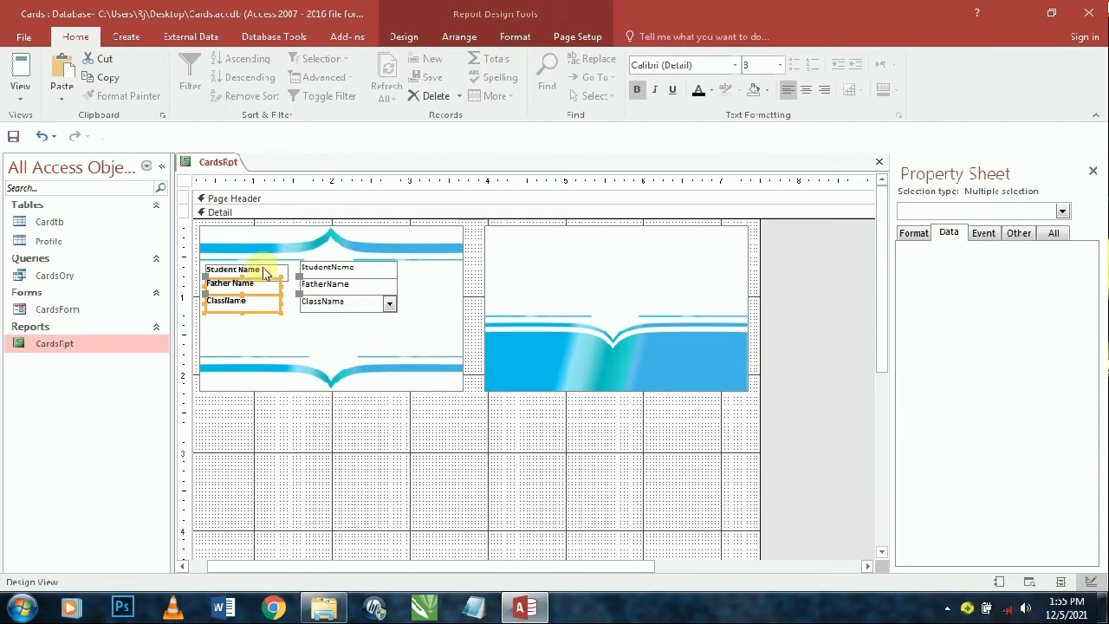
shift+click(265, 273)
click(459, 36)
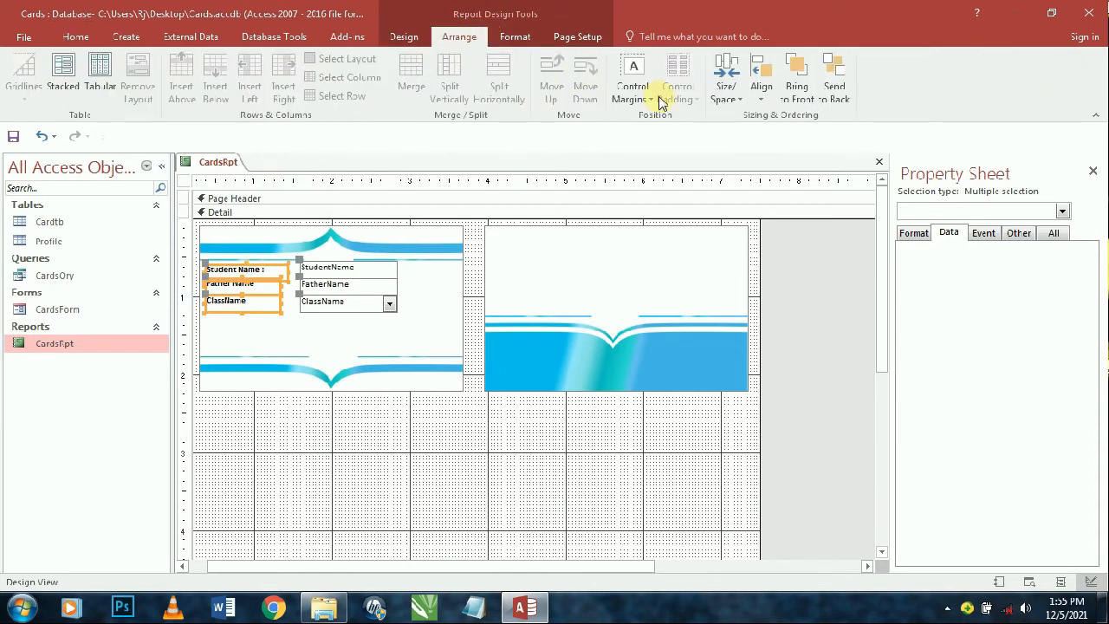
click(743, 95)
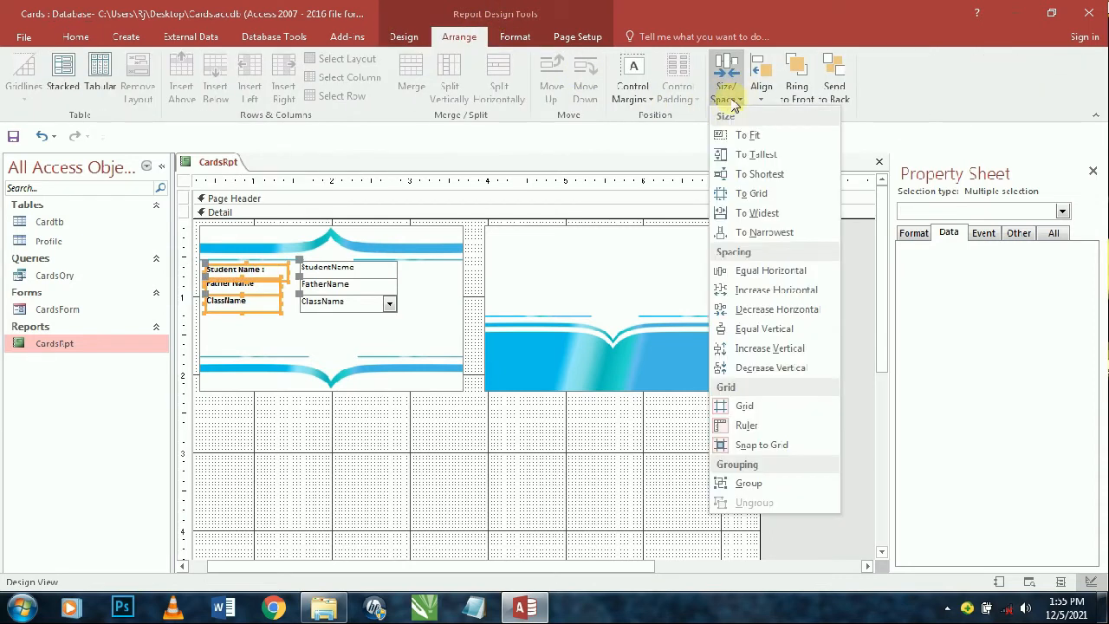
click(738, 351)
click(732, 351)
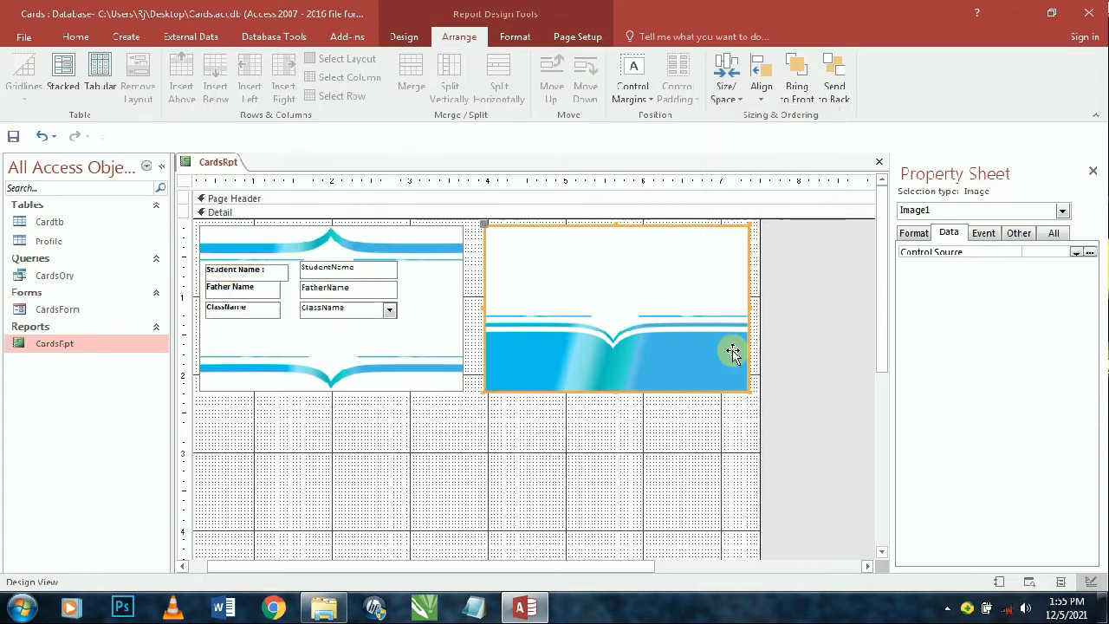
- Increase the labels' vertical gap a second time
click(239, 309)
shift+click(247, 289)
shift+click(247, 273)
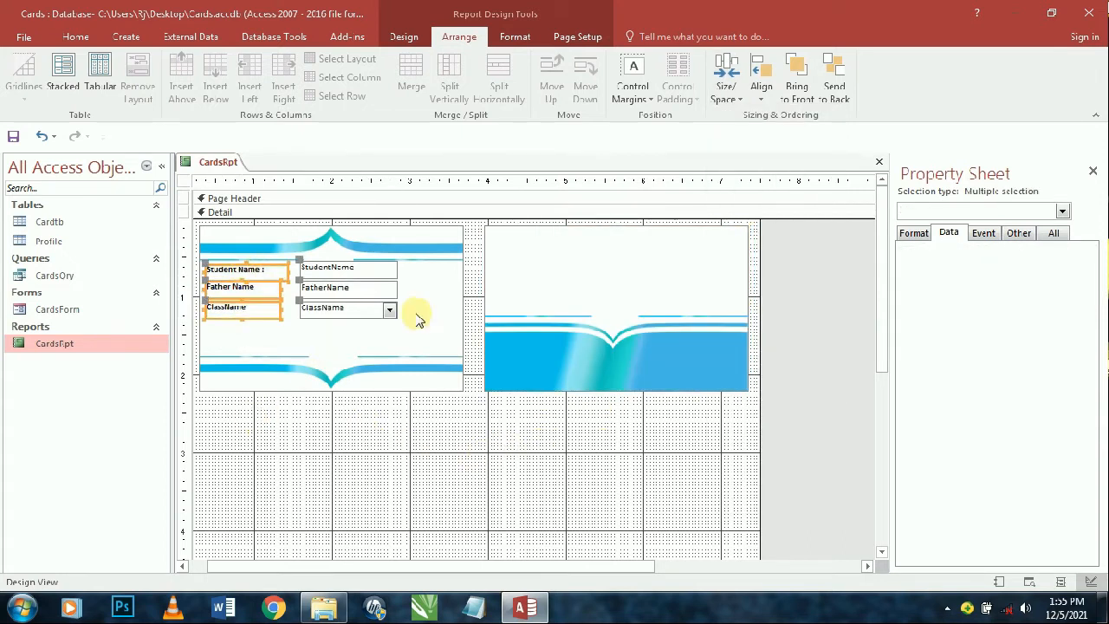
click(726, 82)
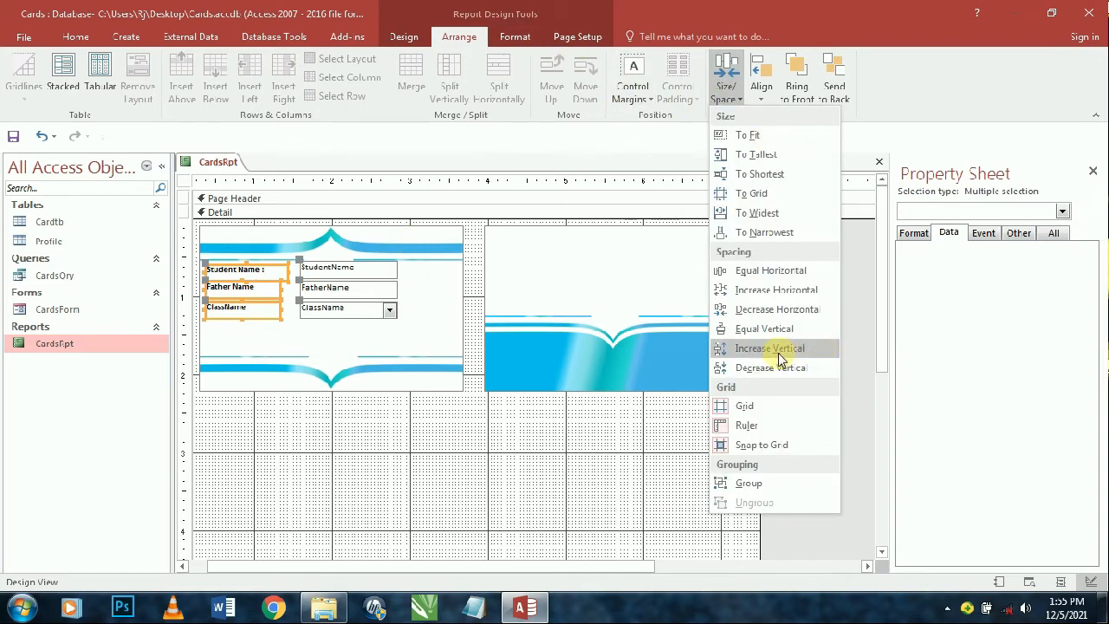
click(778, 353)
click(537, 473)
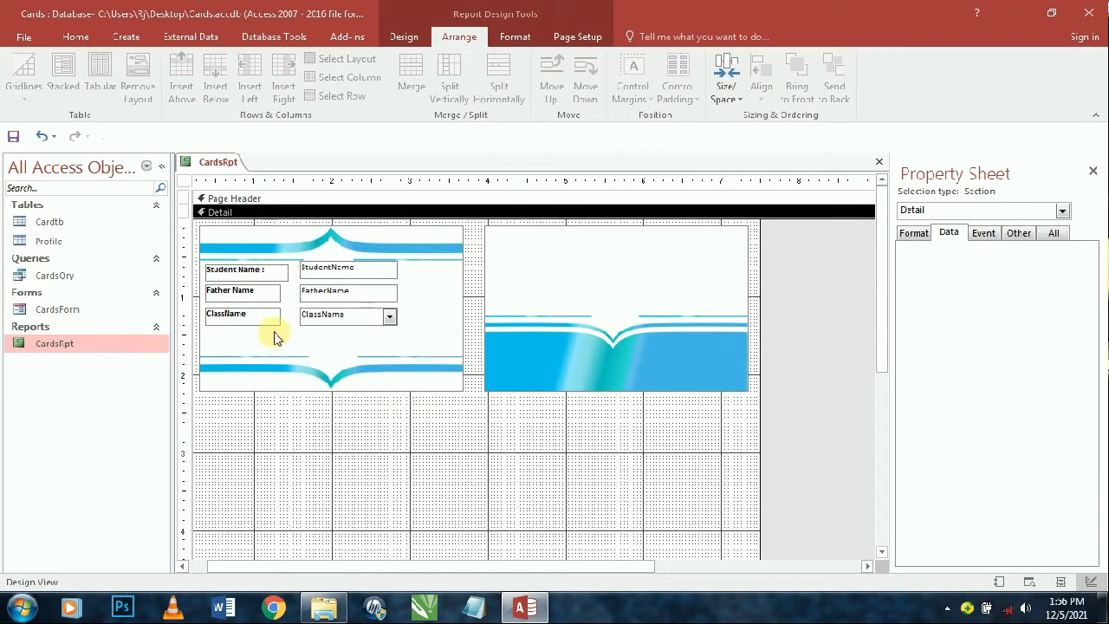
- Fine-tune the labels' vertical spacing, decreasing it once and then increasing it again
click(251, 314)
shift+click(251, 291)
shift+click(247, 271)
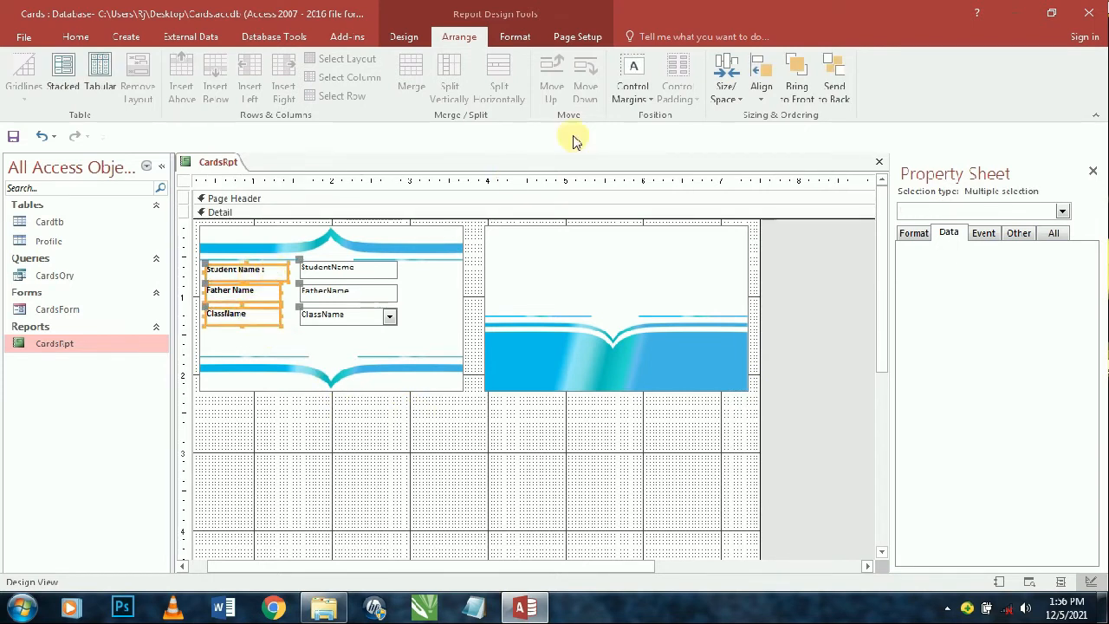
click(515, 37)
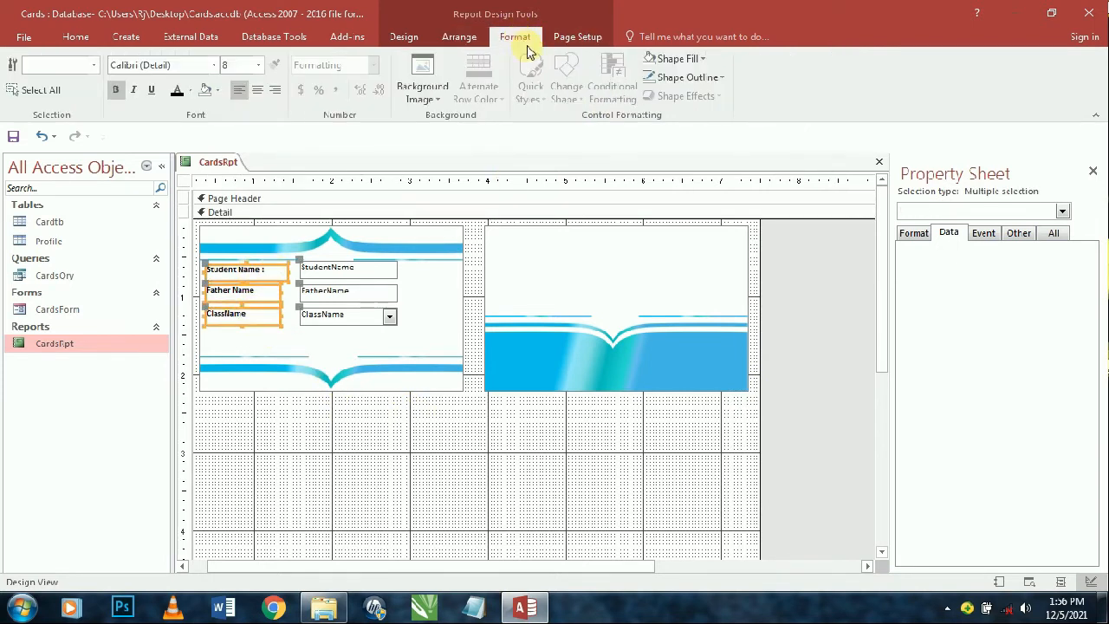
click(460, 36)
click(726, 82)
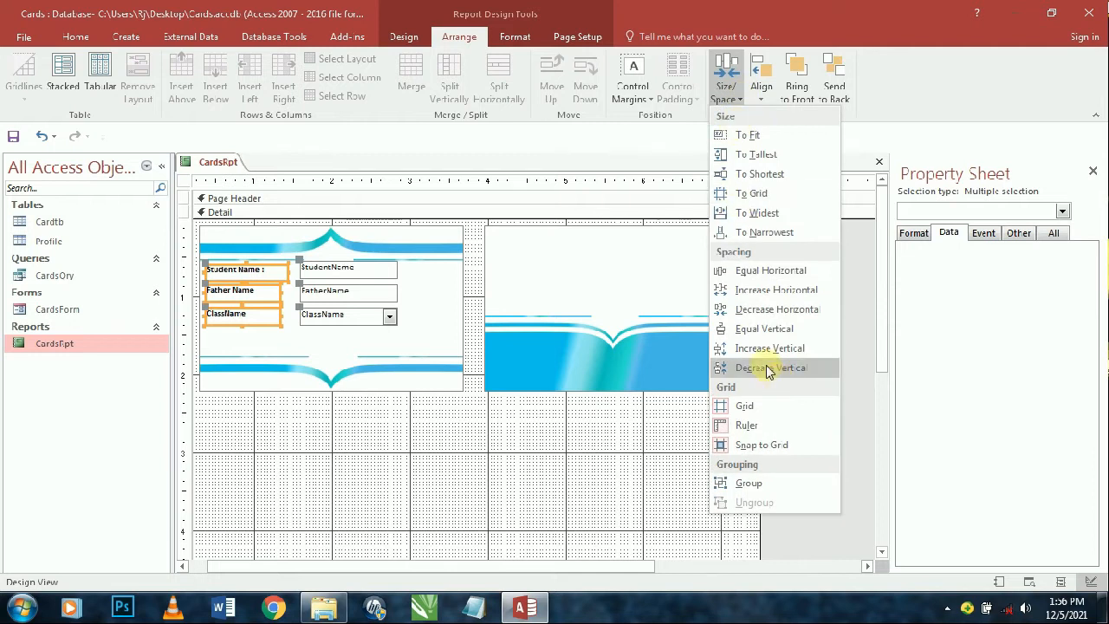
click(766, 328)
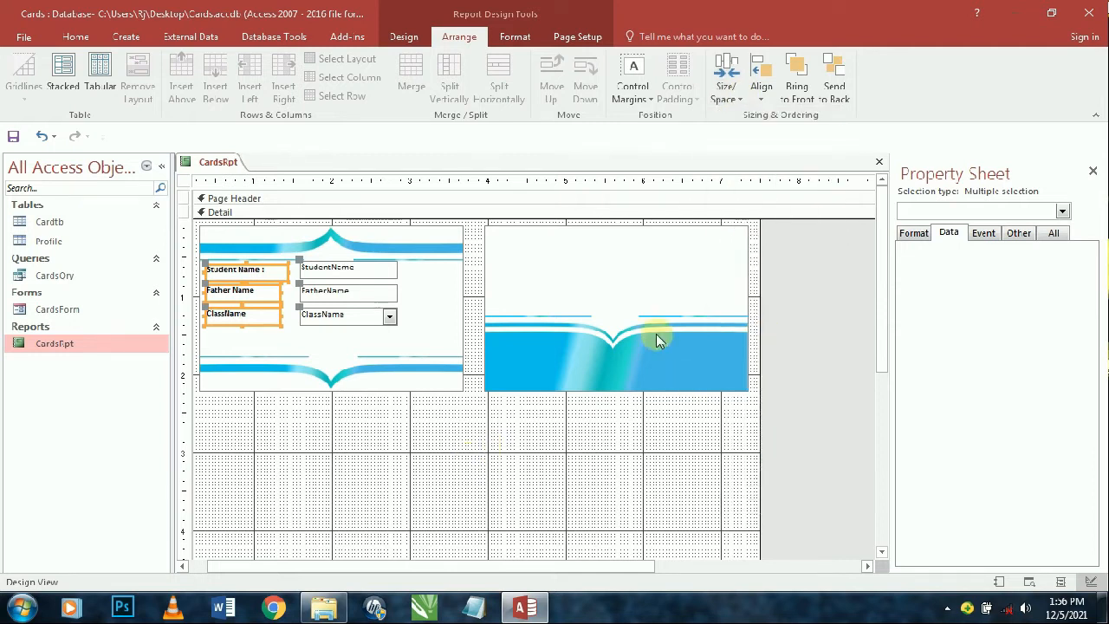
click(643, 93)
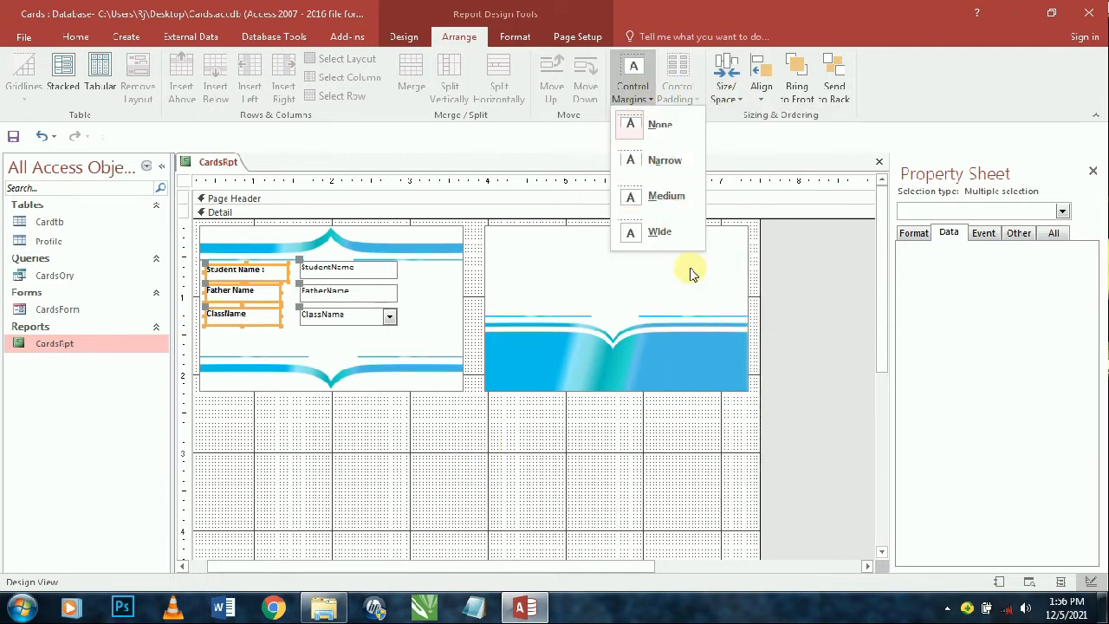
click(725, 87)
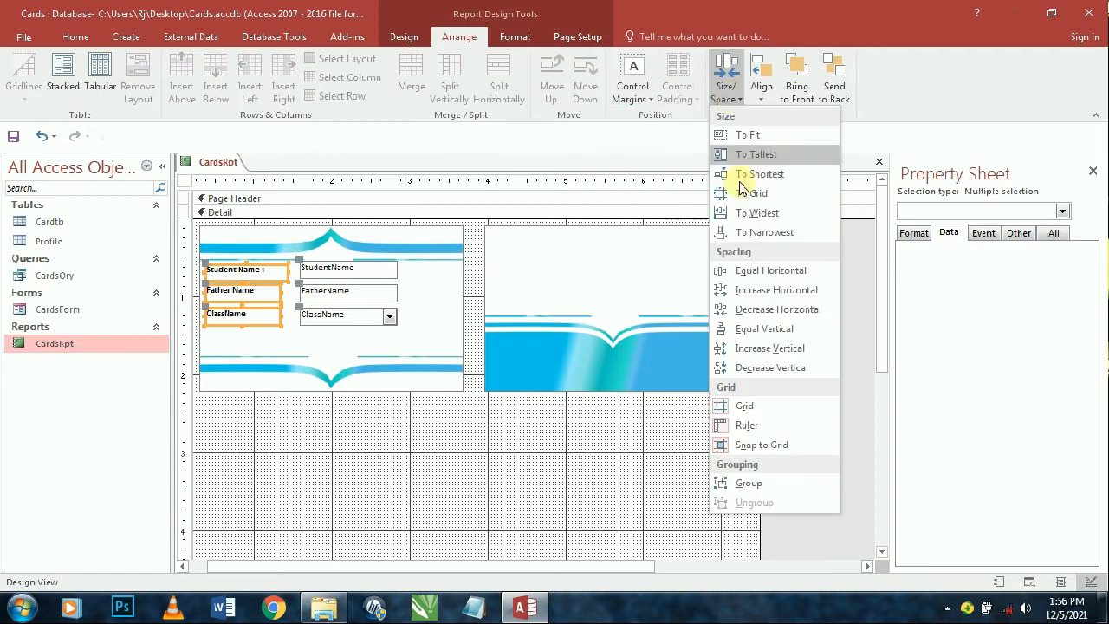
click(751, 368)
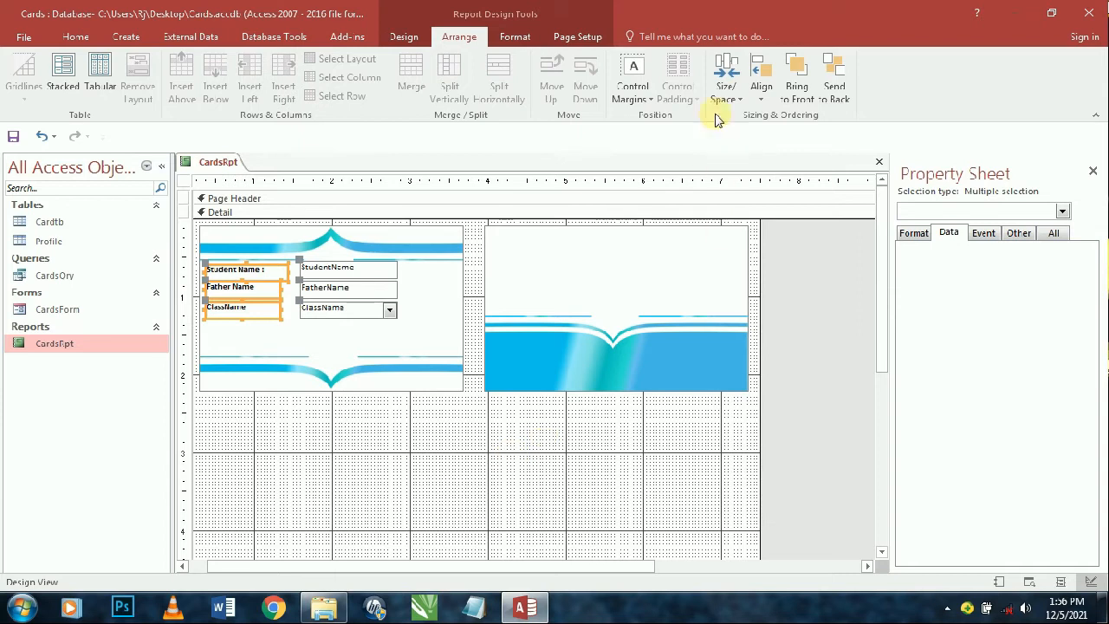
click(727, 82)
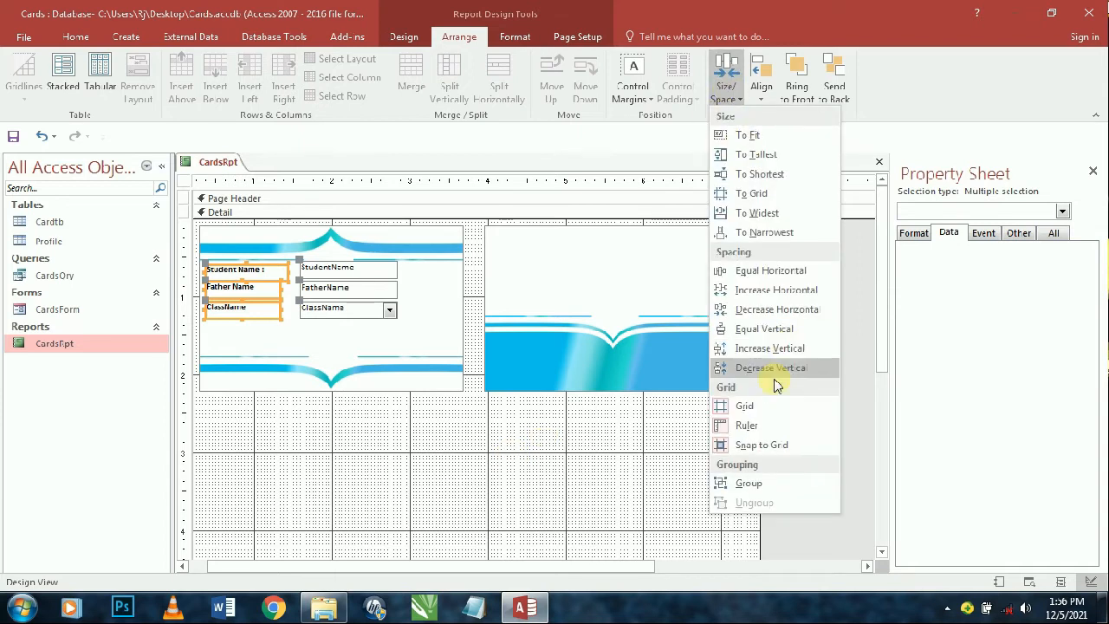
click(760, 349)
click(477, 463)
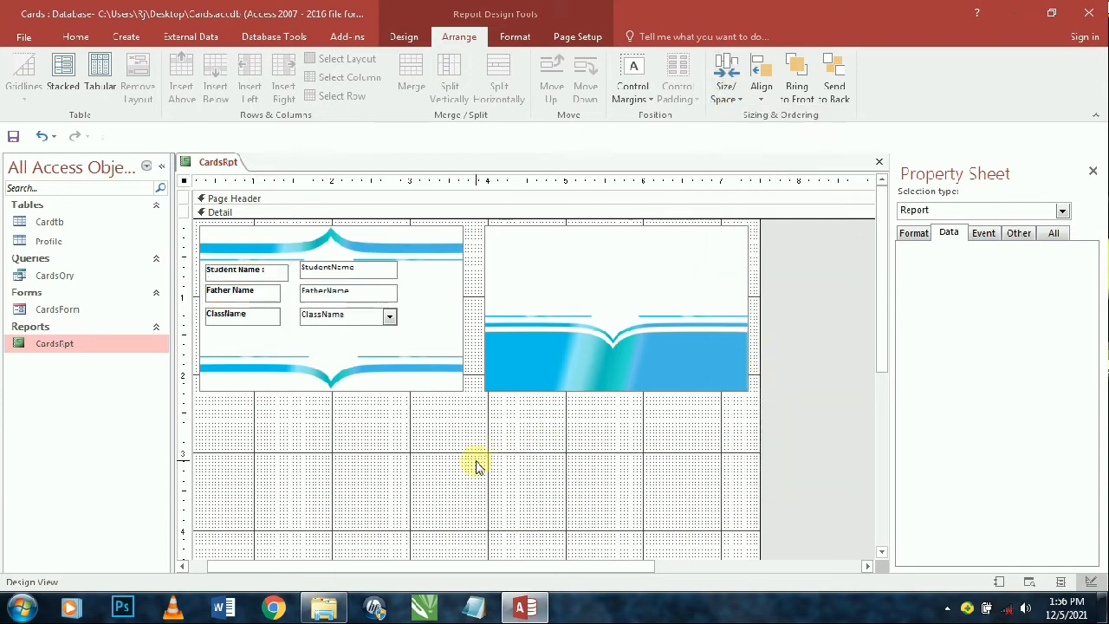
- Size the three labels To Widest so they share equal width
click(255, 319)
shift+click(248, 289)
shift+click(248, 270)
right_click(253, 272)
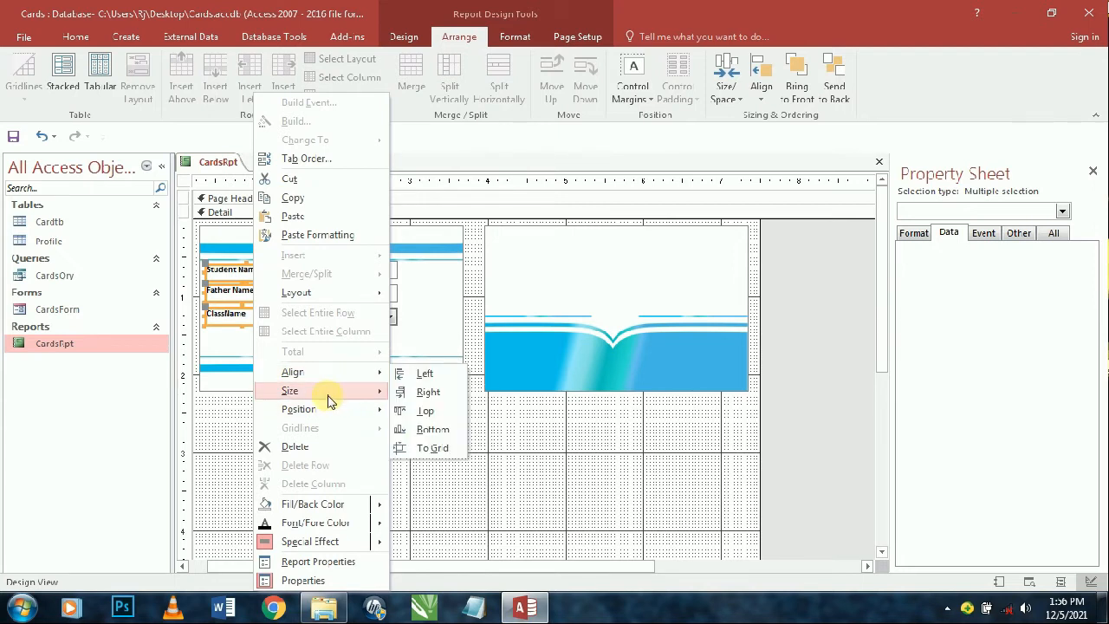
mouse_move(328, 401)
click(404, 468)
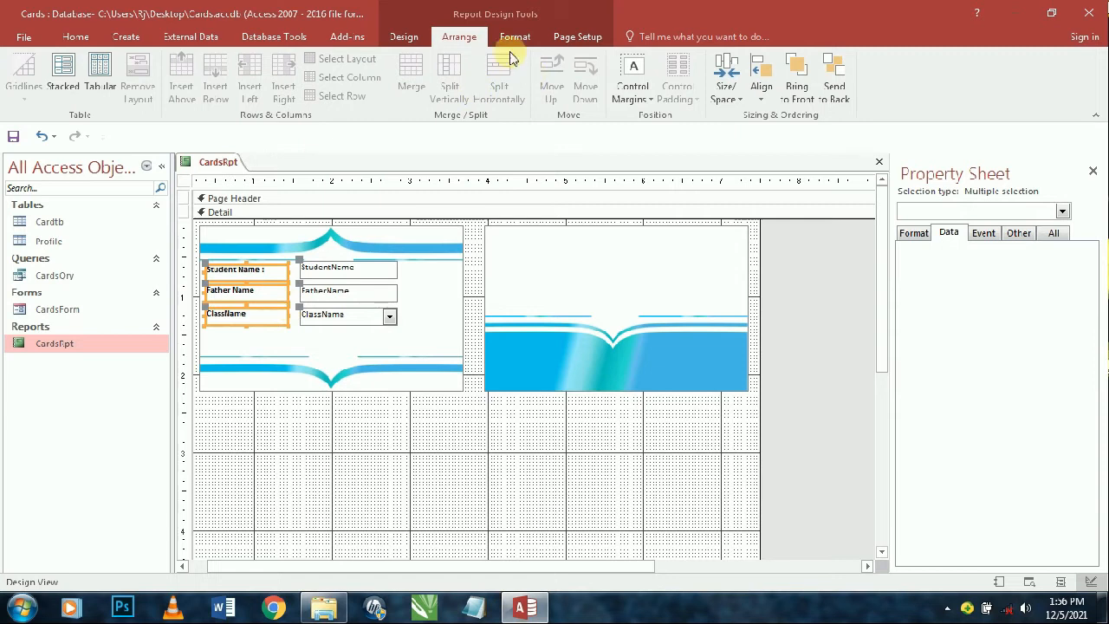
- Group the front card's student controls into a stacked layout and set their control padding to None
click(69, 81)
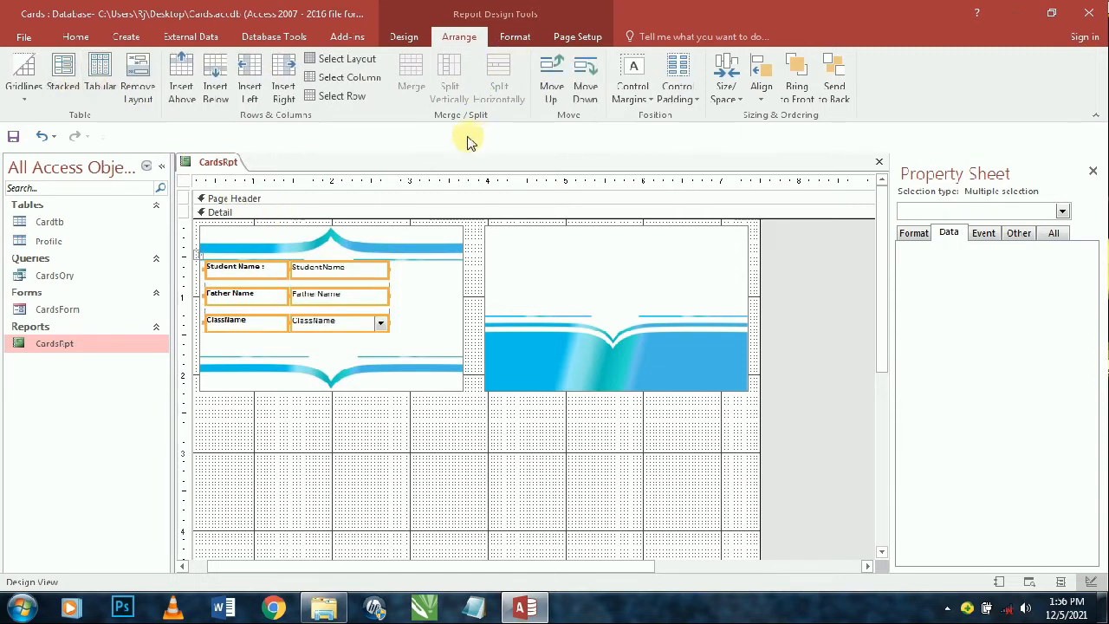
click(280, 376)
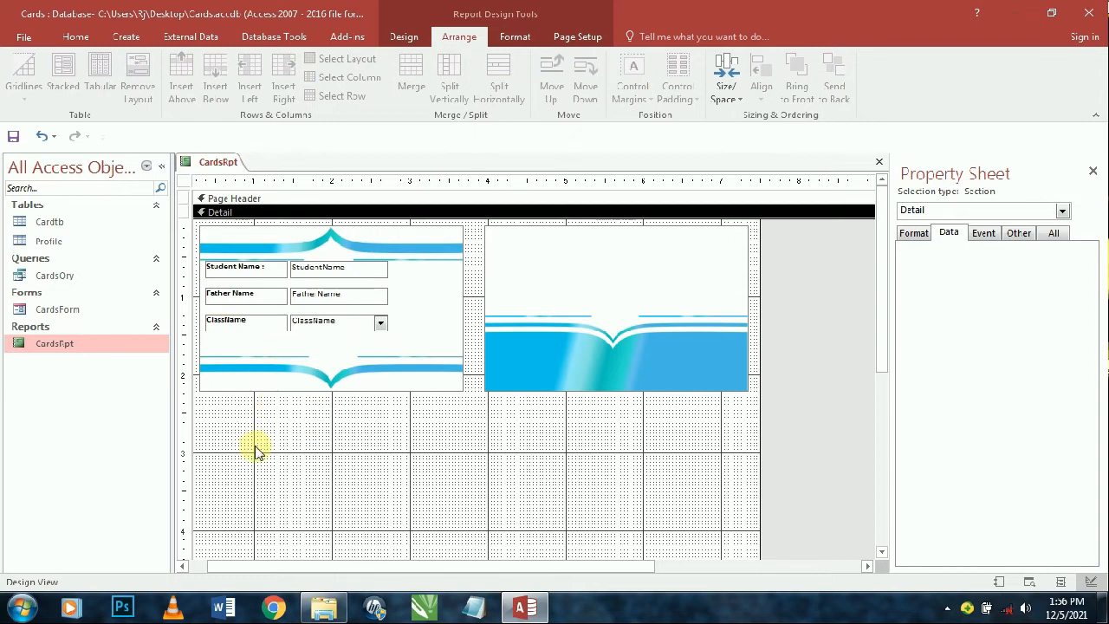
drag(257, 448, 333, 264)
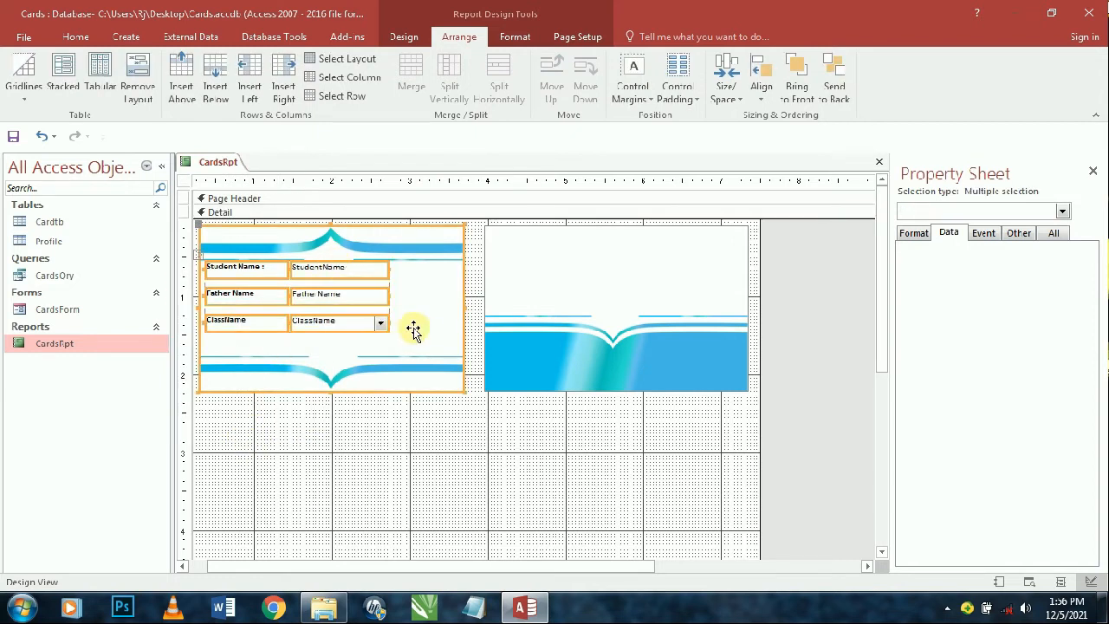
click(677, 87)
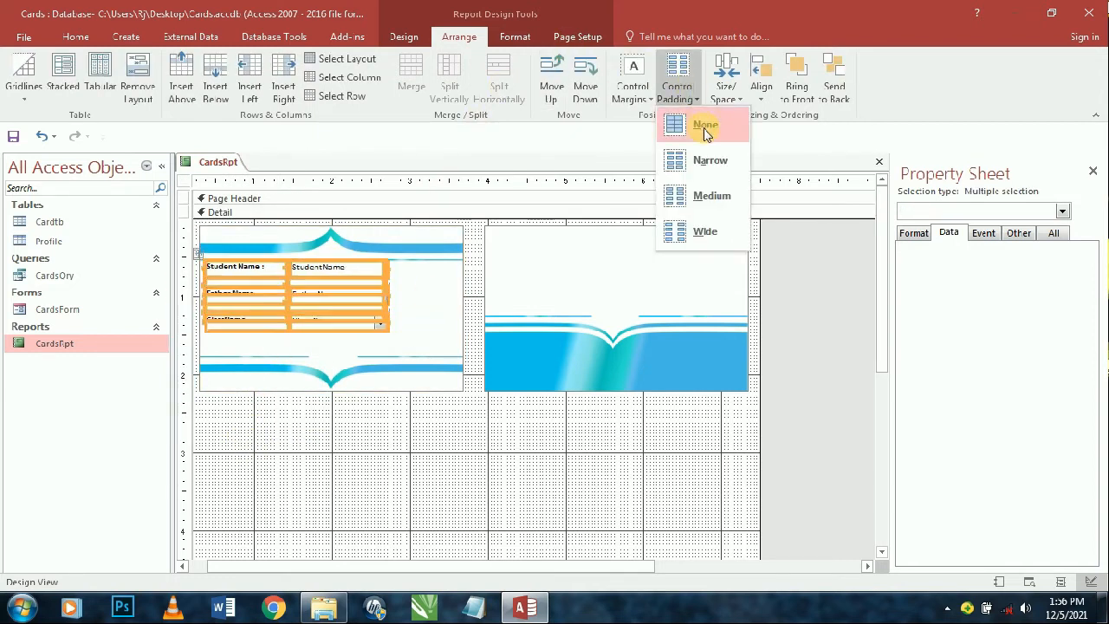
click(706, 126)
- Select all six label and field controls and increase their vertical spacing twice
click(285, 350)
click(312, 300)
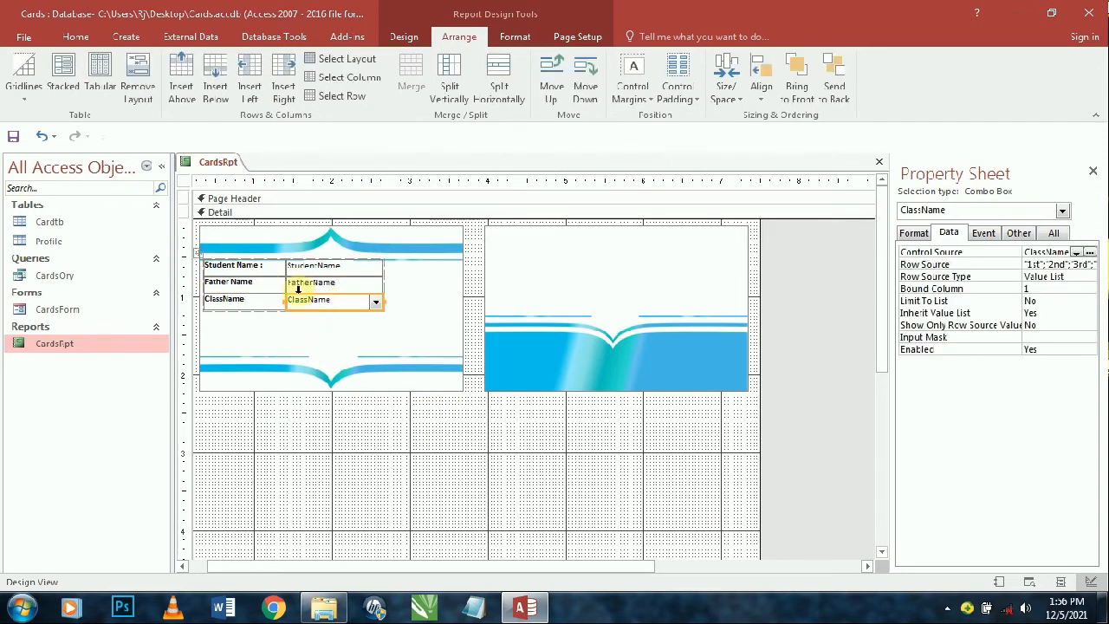
click(248, 281)
click(198, 252)
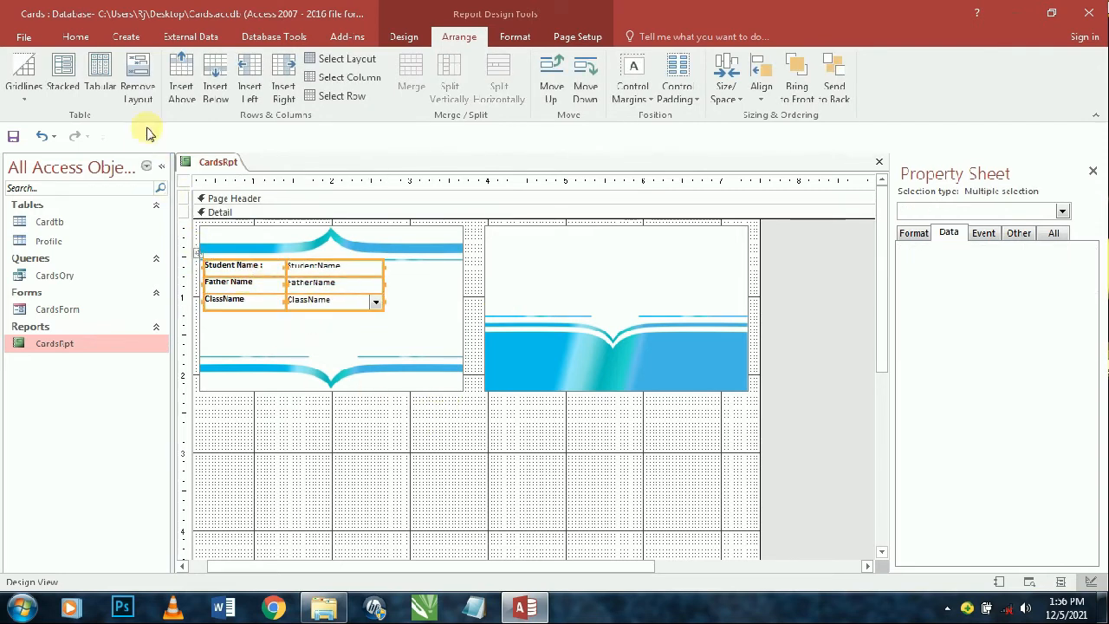
click(326, 539)
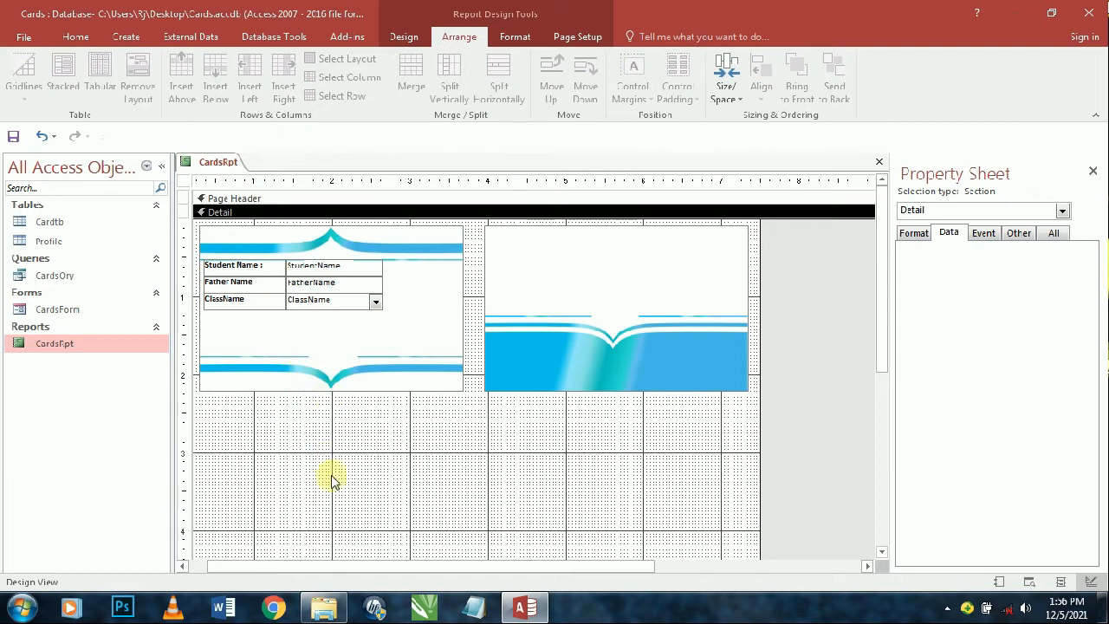
drag(332, 481, 255, 272)
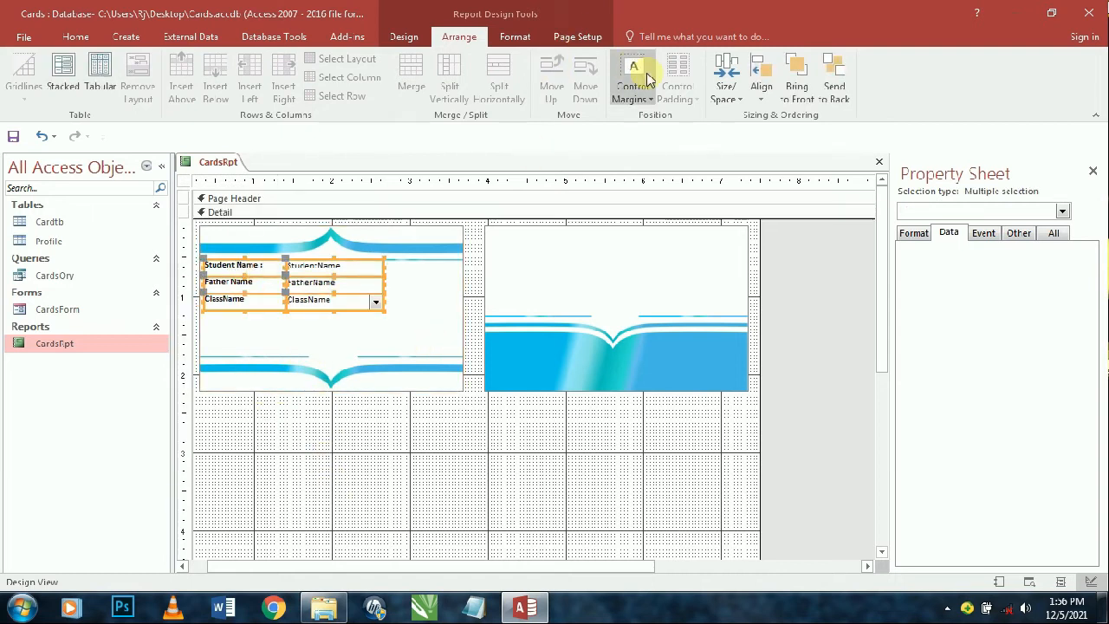
click(725, 93)
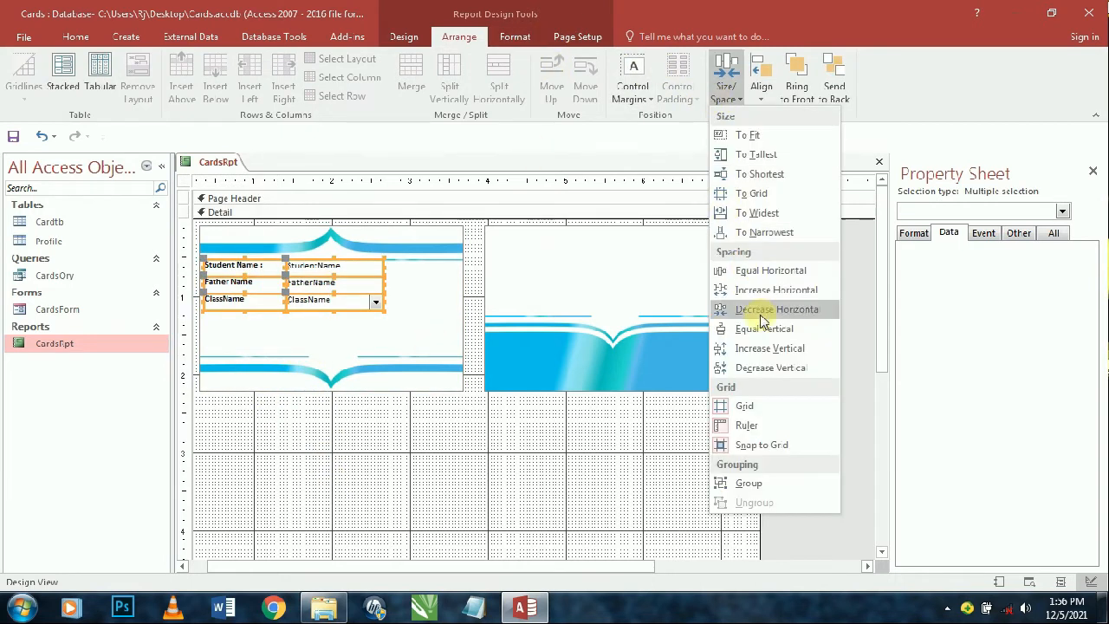
click(747, 349)
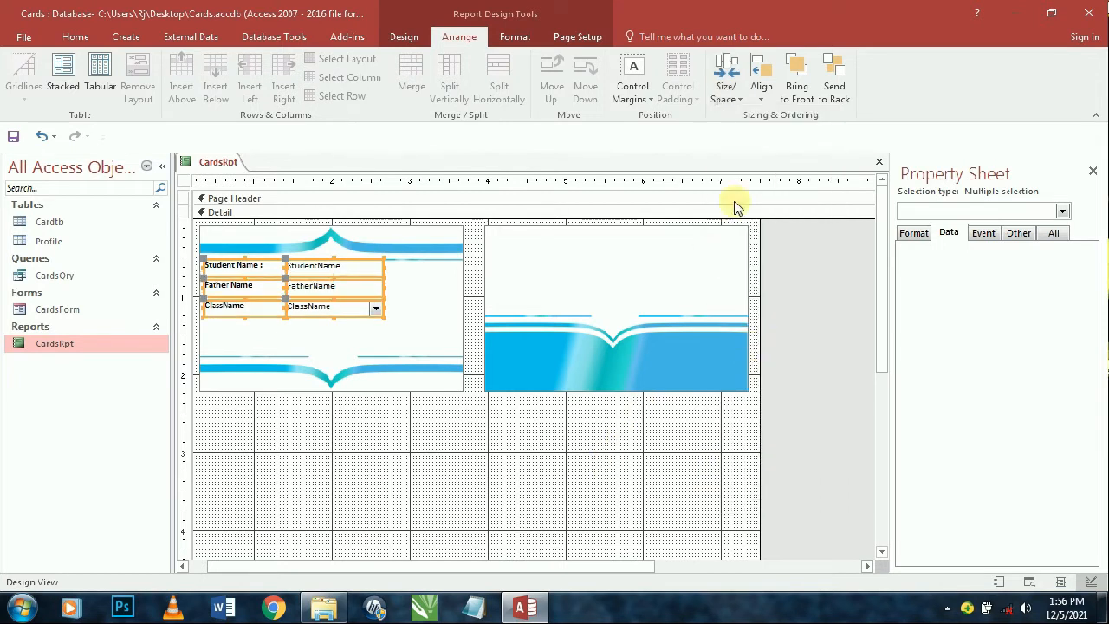
click(730, 91)
click(752, 349)
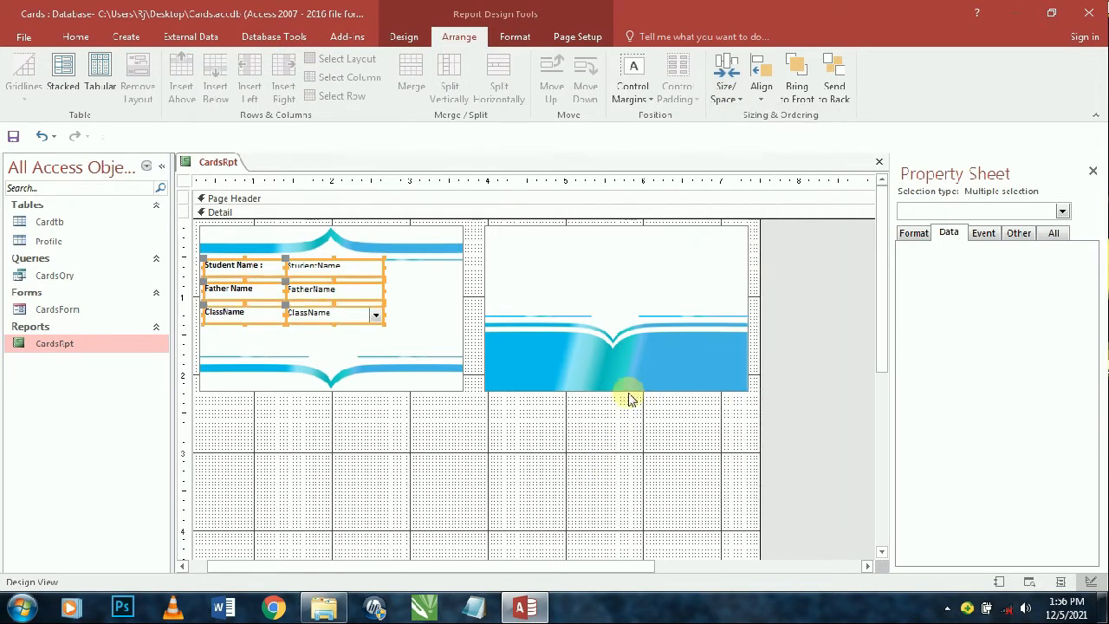
- Select the report and bring up its Add Existing Fields list
click(548, 479)
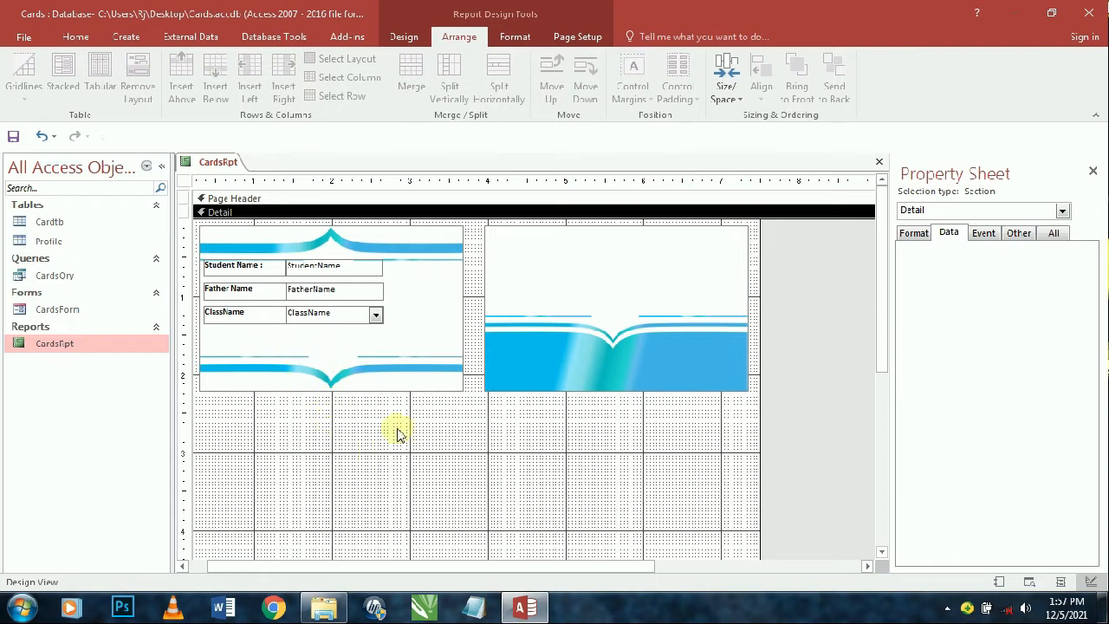
click(507, 496)
click(805, 280)
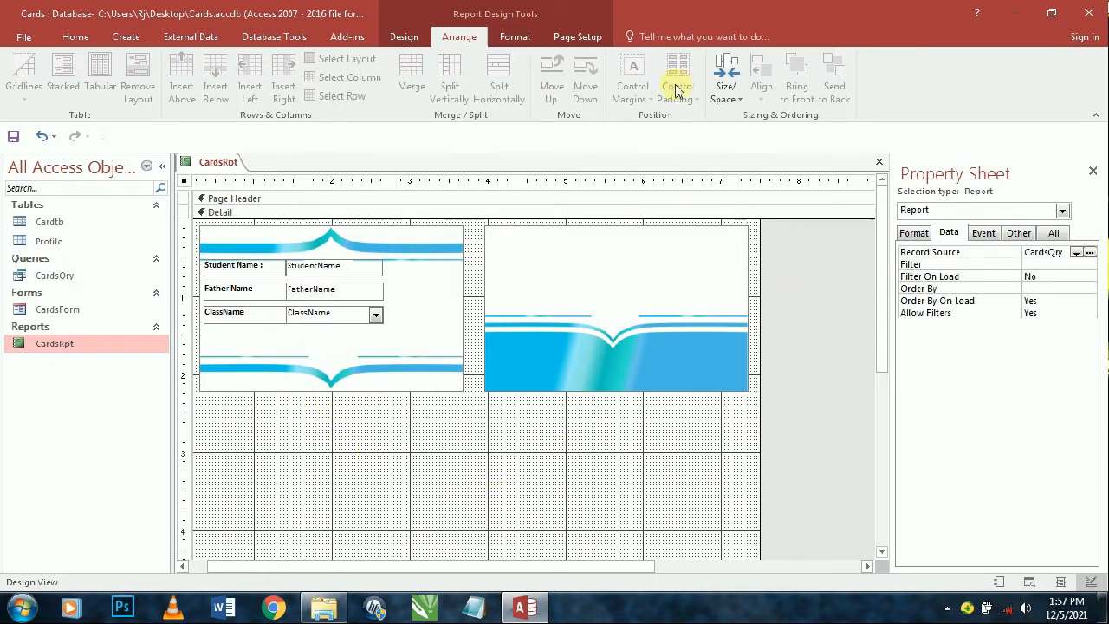
click(515, 37)
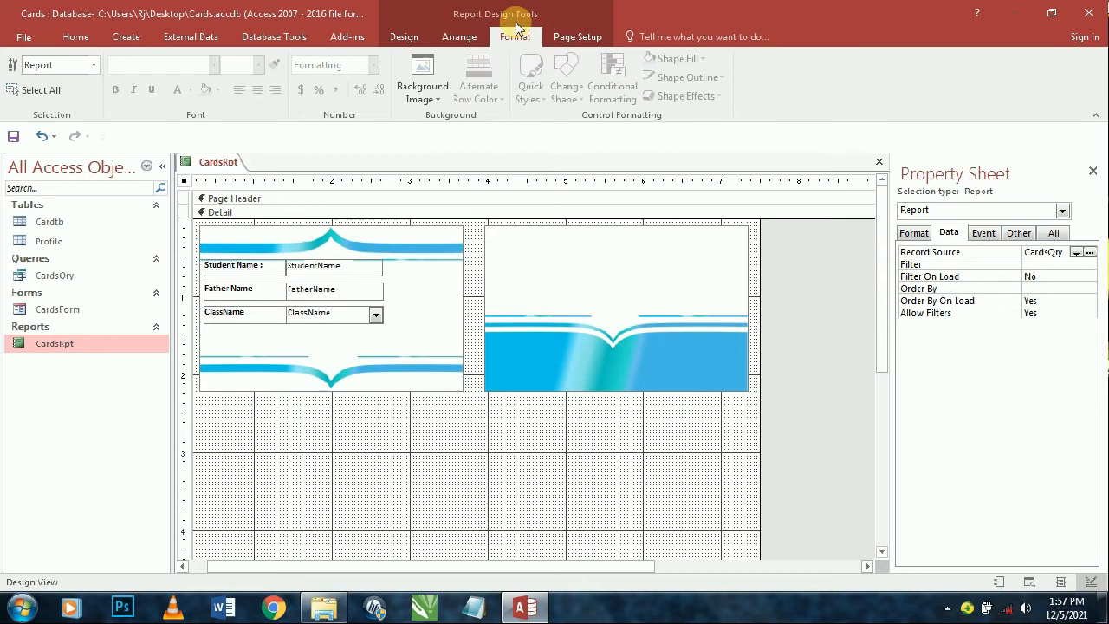
click(404, 37)
click(704, 96)
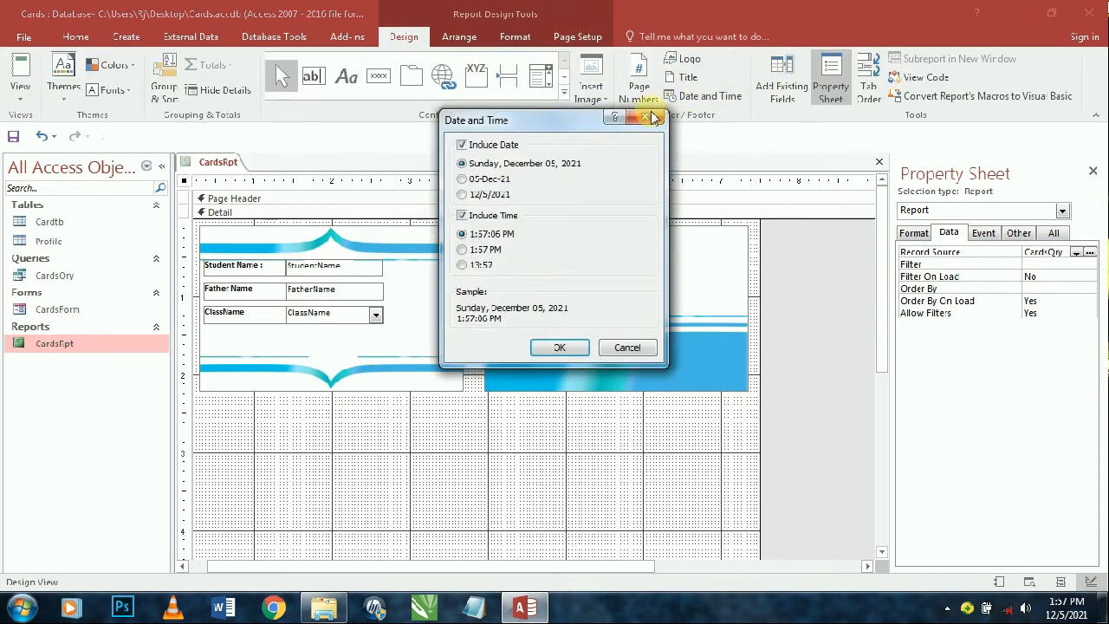
click(655, 117)
click(775, 84)
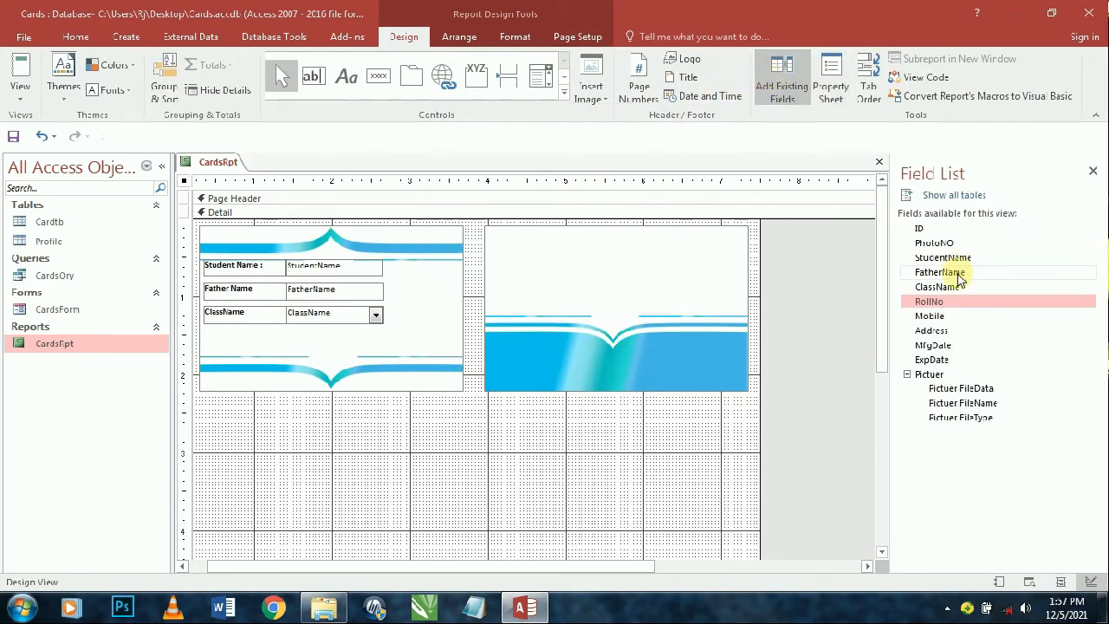
- Add the Mobile field without its label at the front card's bottom-left
drag(929, 316, 251, 378)
click(322, 438)
click(210, 381)
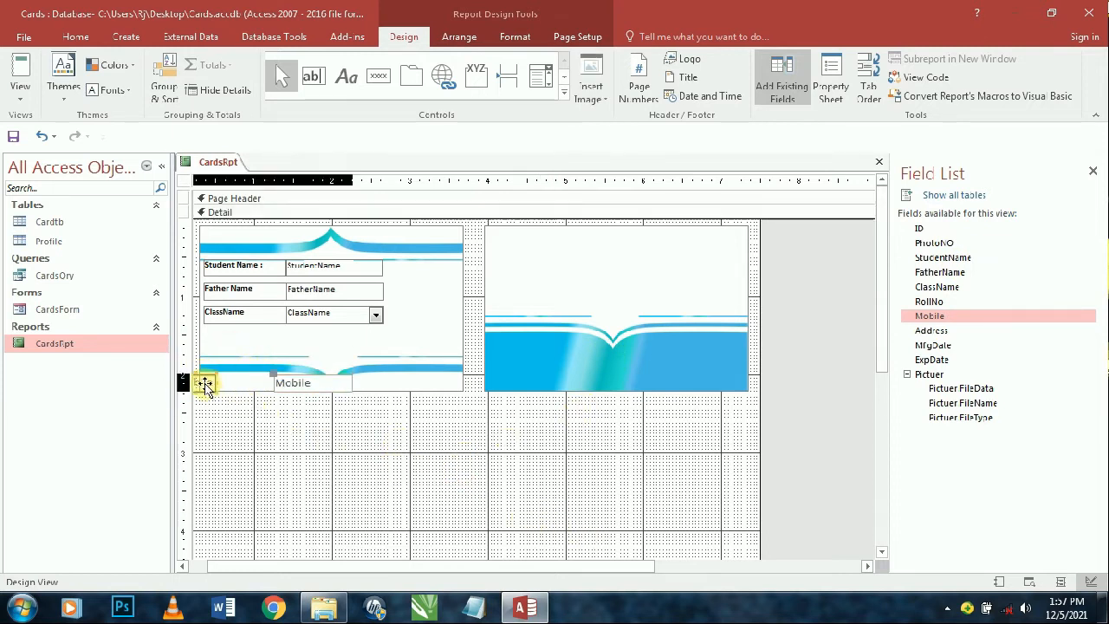
key(Delete)
drag(281, 384, 214, 382)
click(619, 372)
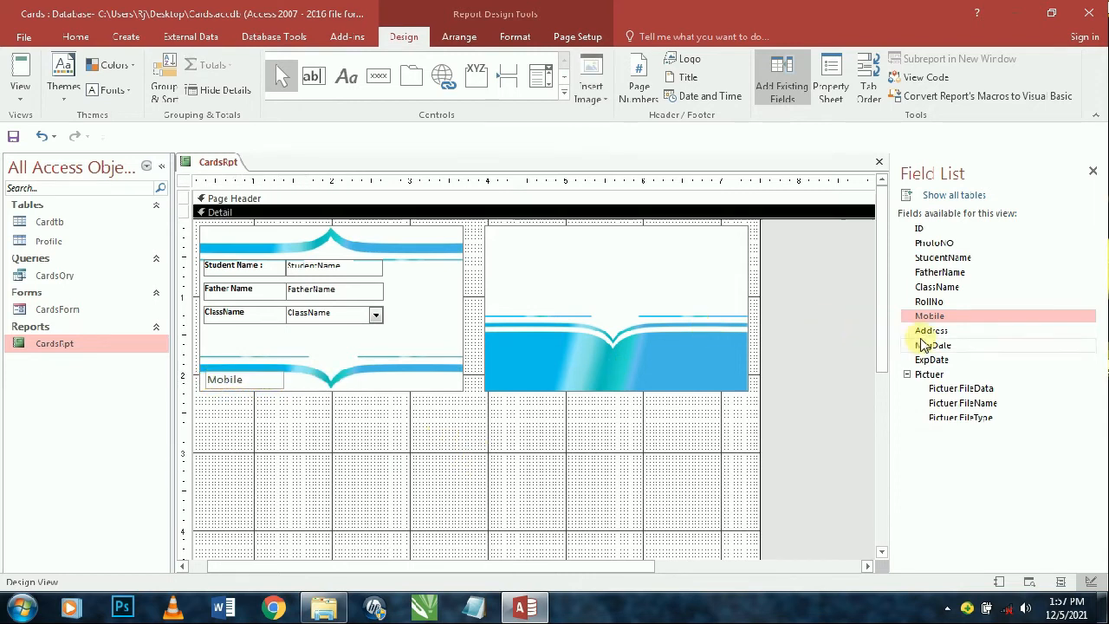
- Restack the Student Name, Father Name and ClassName controls and place the Address field below ClassName
drag(940, 334, 352, 416)
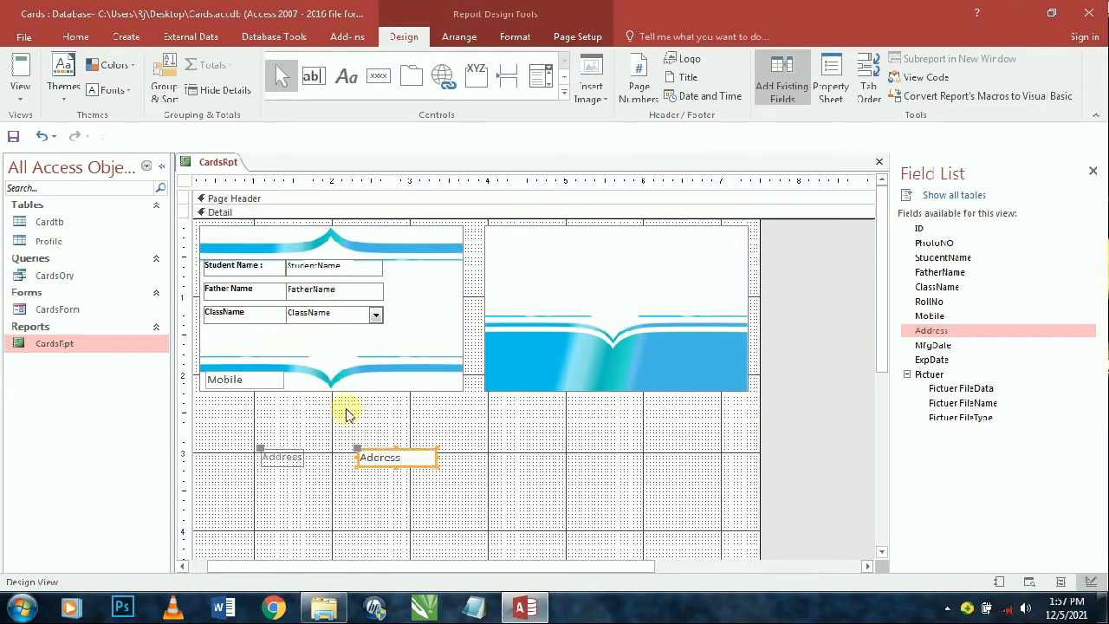
click(293, 313)
drag(208, 273, 207, 262)
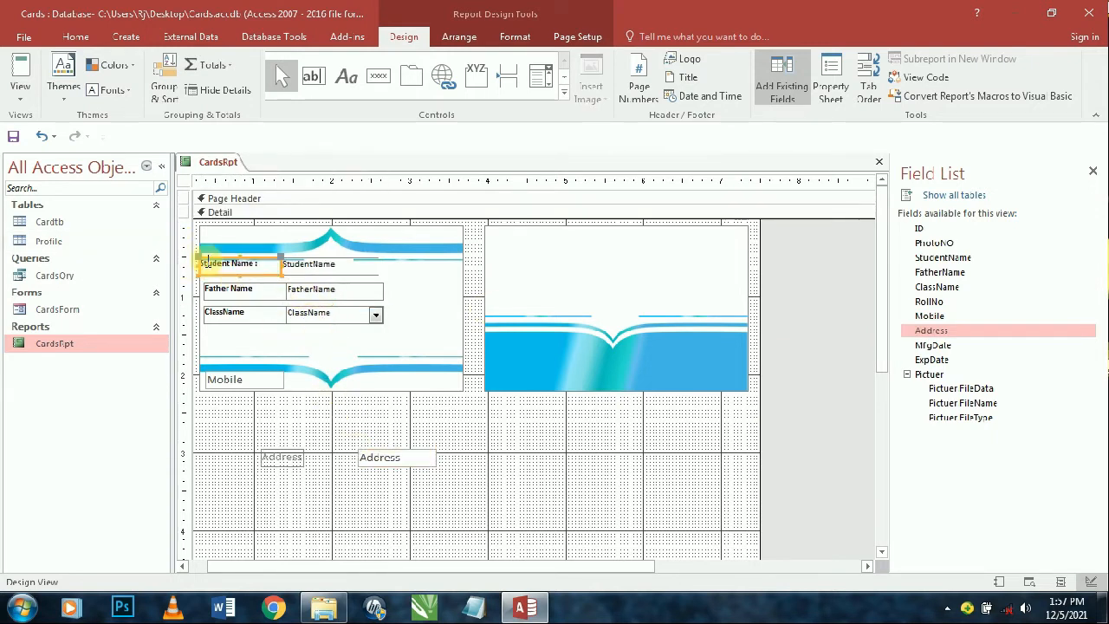
key(ctrl+z)
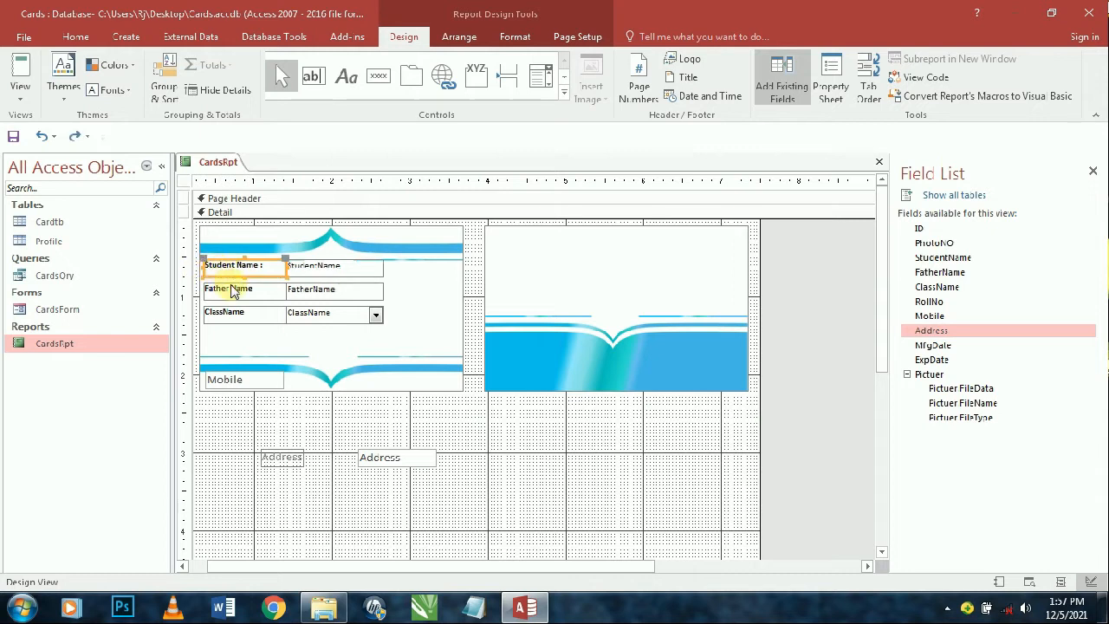
shift+click(232, 292)
shift+click(232, 313)
shift+click(320, 289)
shift+click(320, 313)
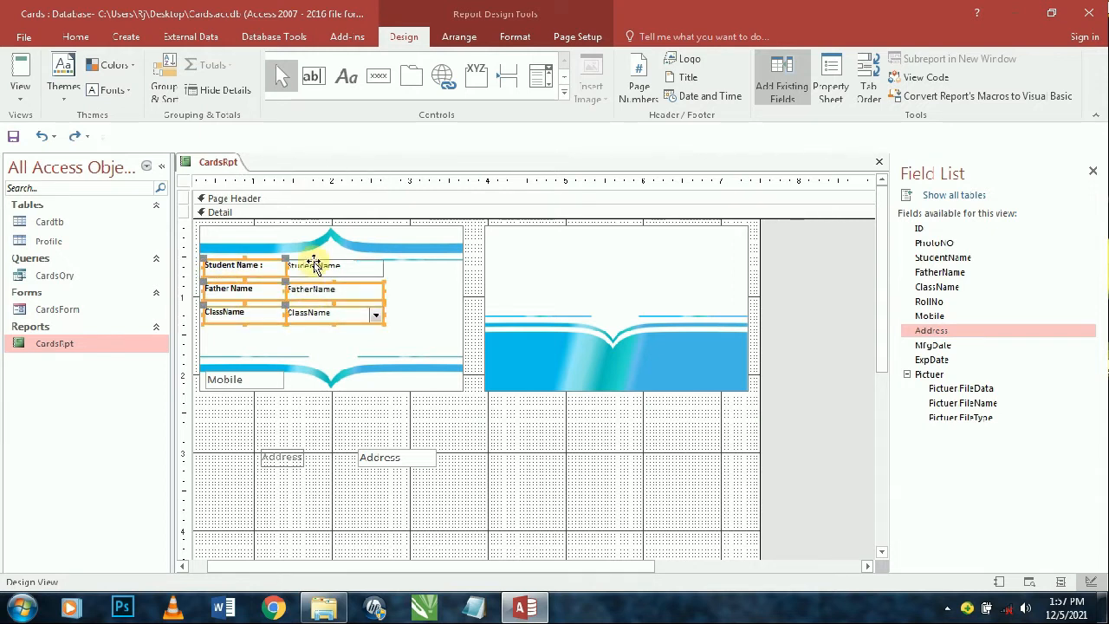
click(460, 36)
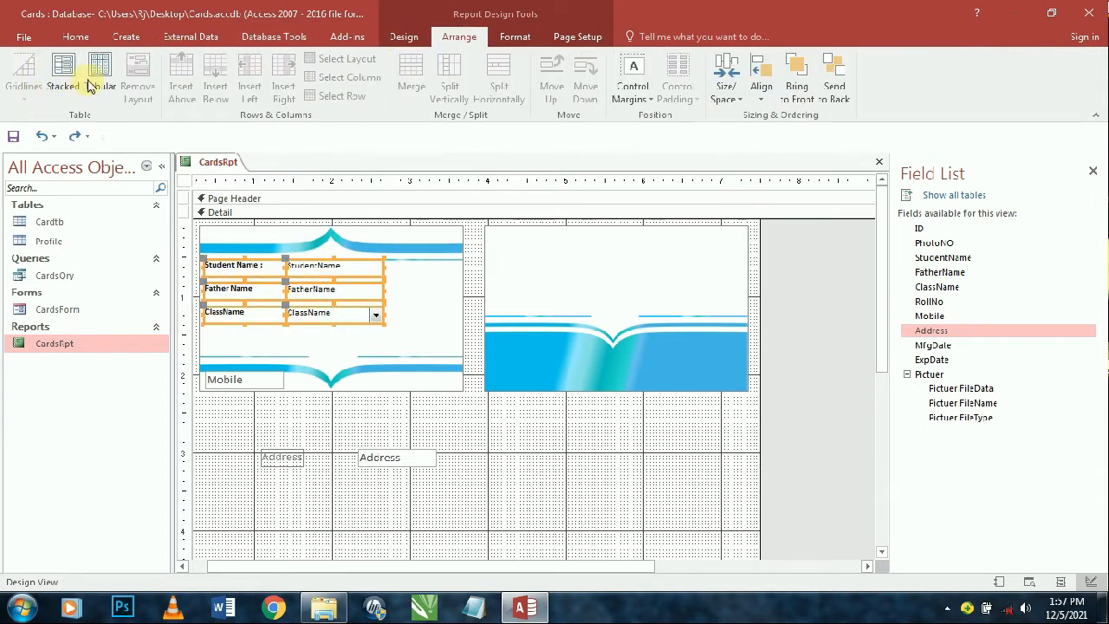
click(53, 80)
drag(435, 503, 234, 349)
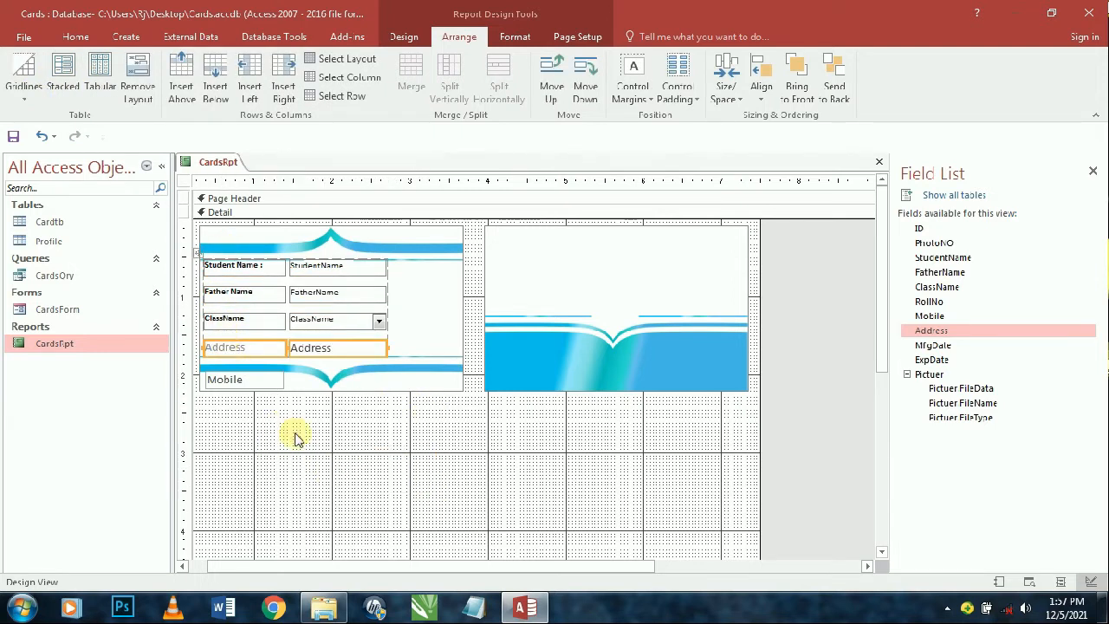
click(322, 429)
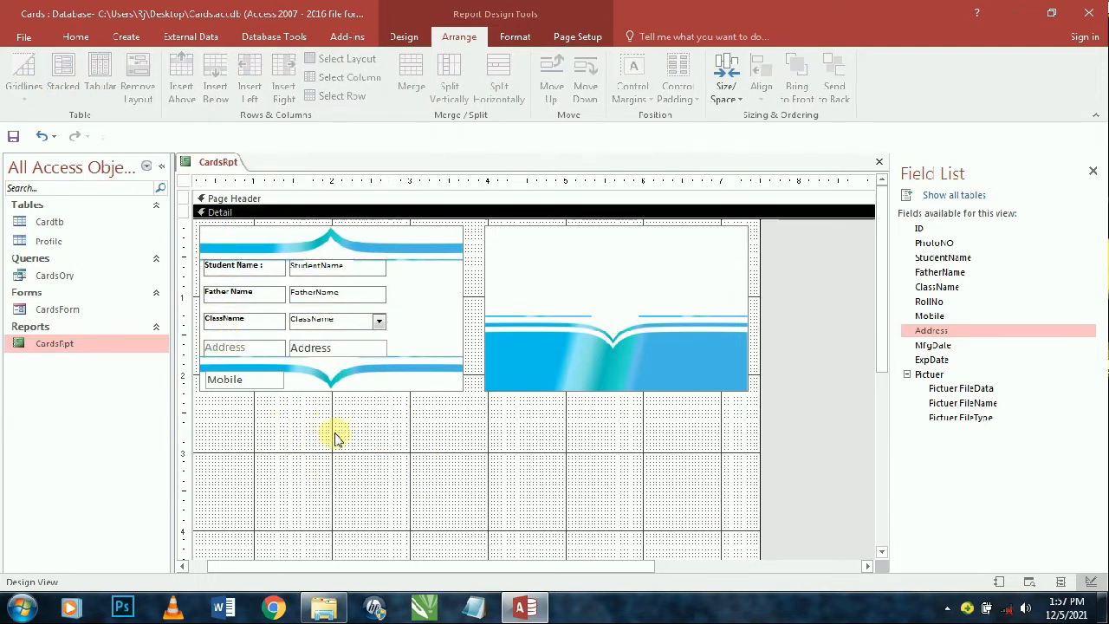
- Add the MfgDate and ExpDate fields to the report below the cards
click(943, 346)
ctrl+click(936, 358)
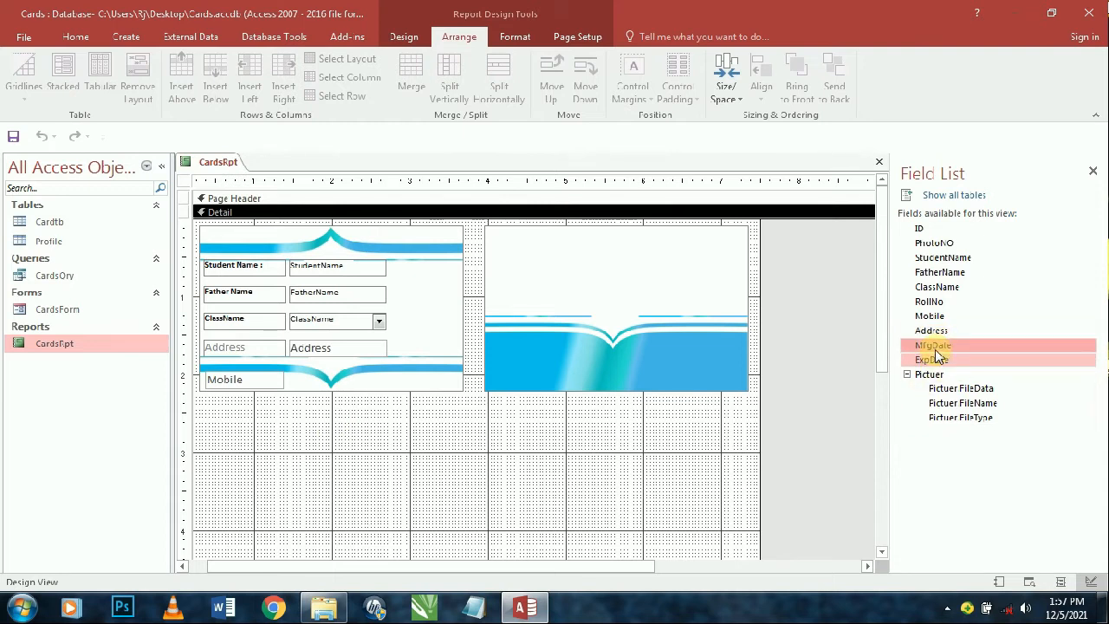
drag(935, 355, 616, 414)
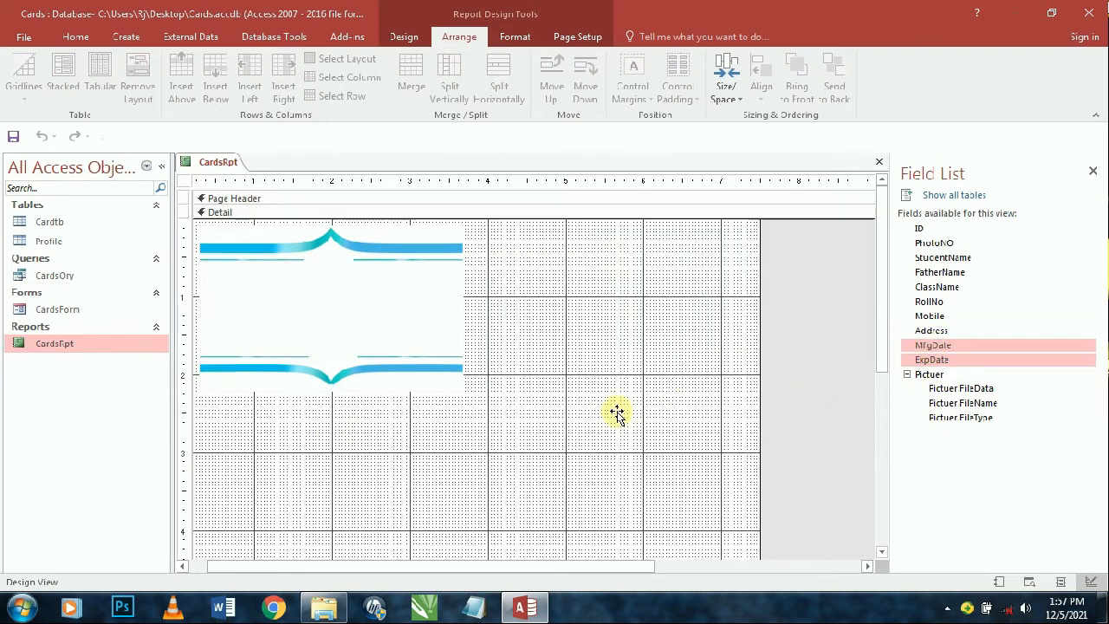
click(661, 516)
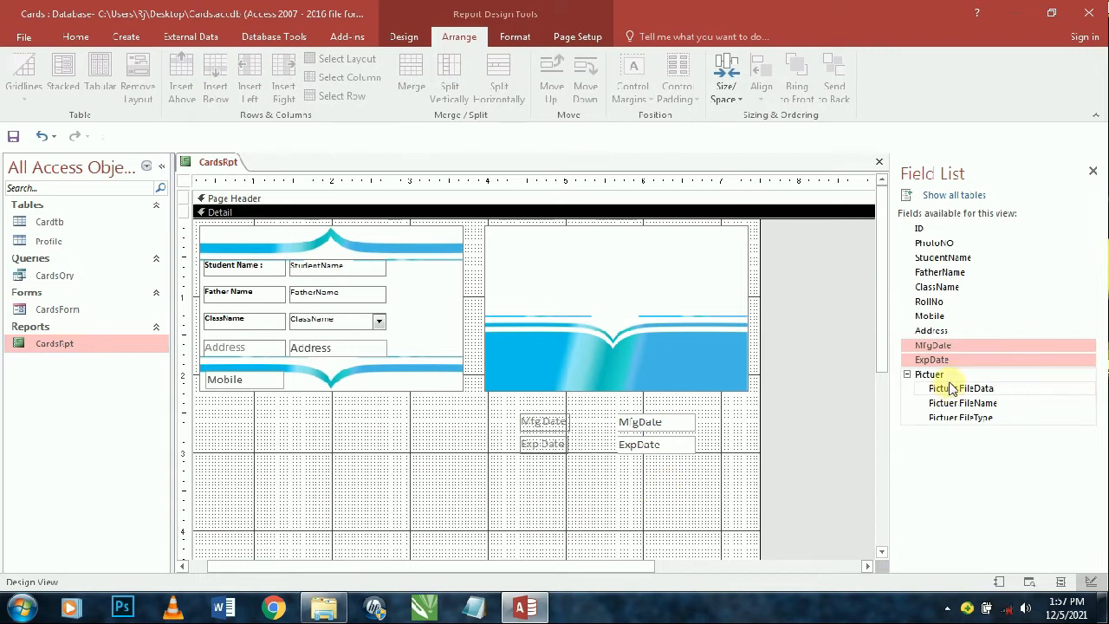
- Select the Address text box and pick up its formatting with Format Painter
click(261, 382)
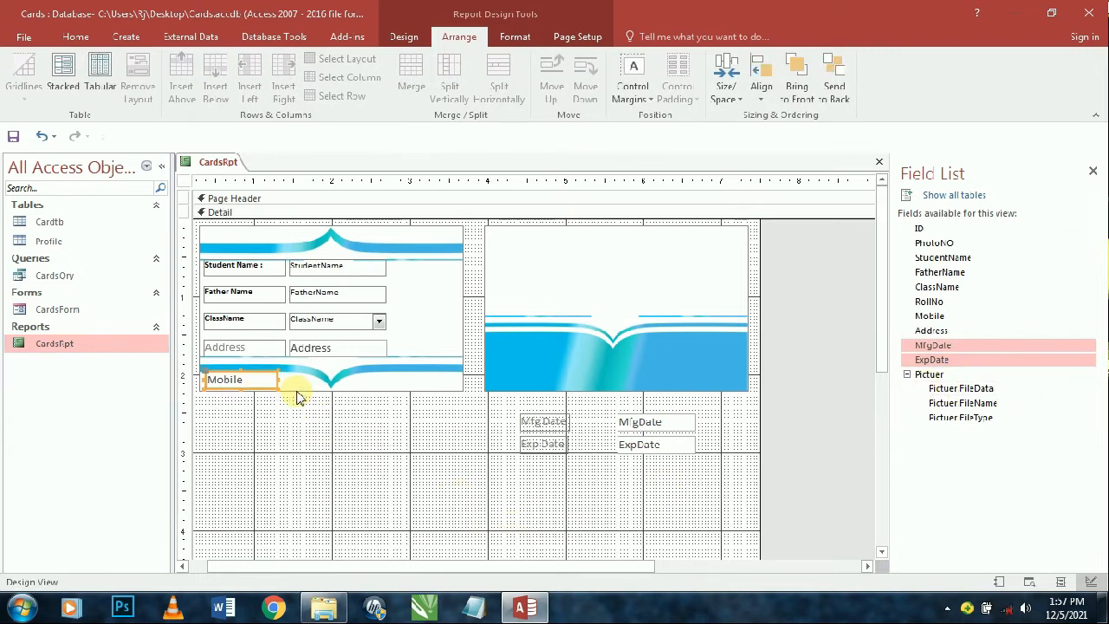
click(337, 348)
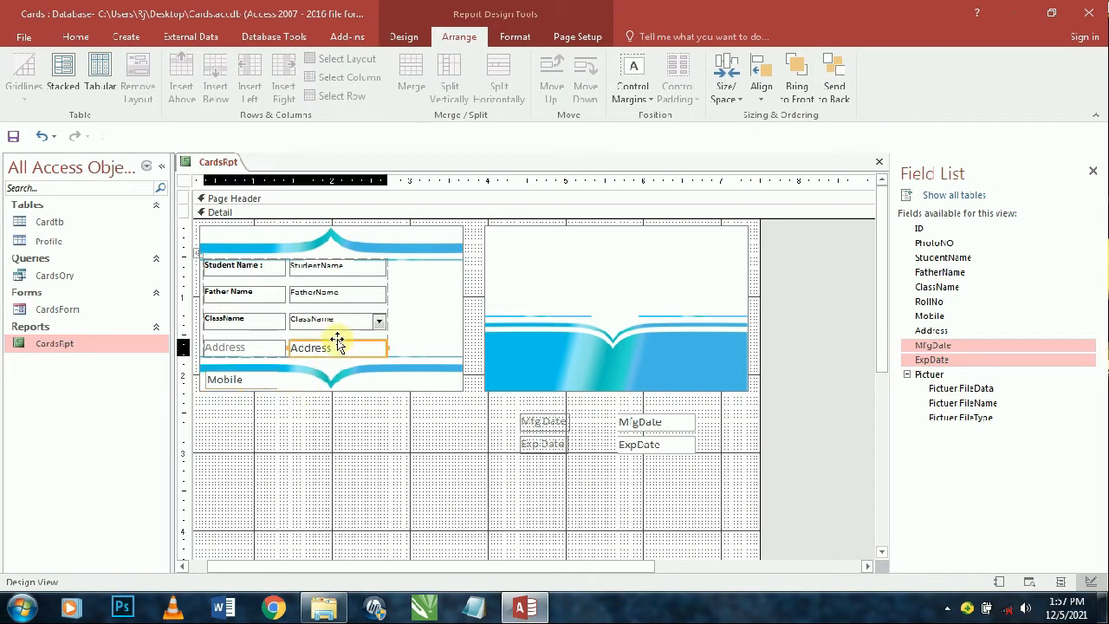
click(64, 37)
click(111, 96)
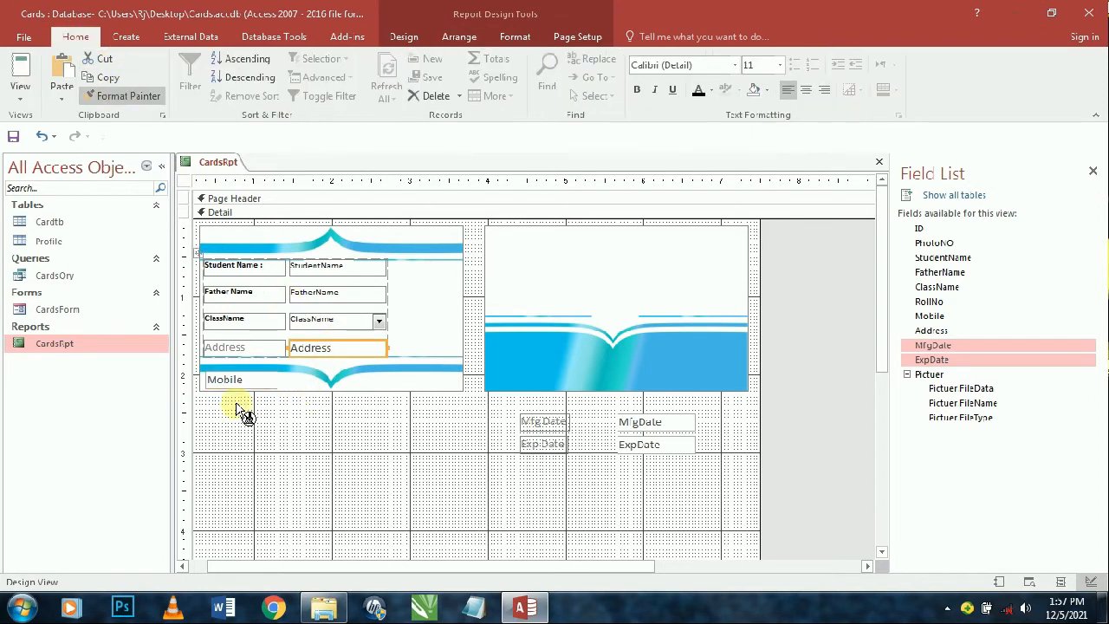
- Apply the Address formatting to the Mobile label, nudge it down and widen it
click(260, 385)
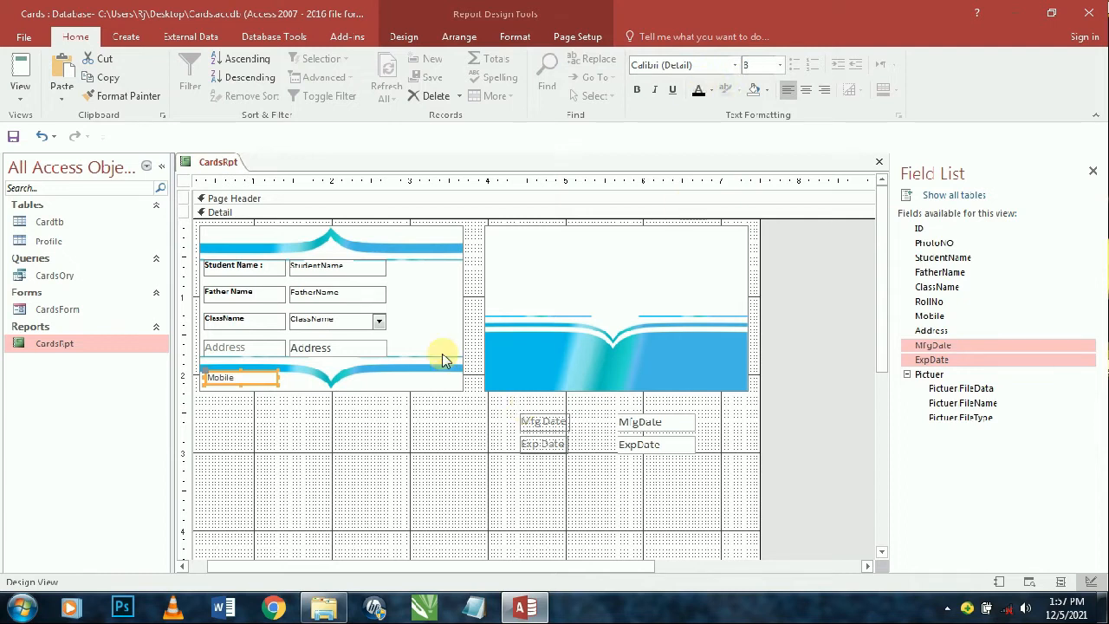
key(Down)
key(Down)
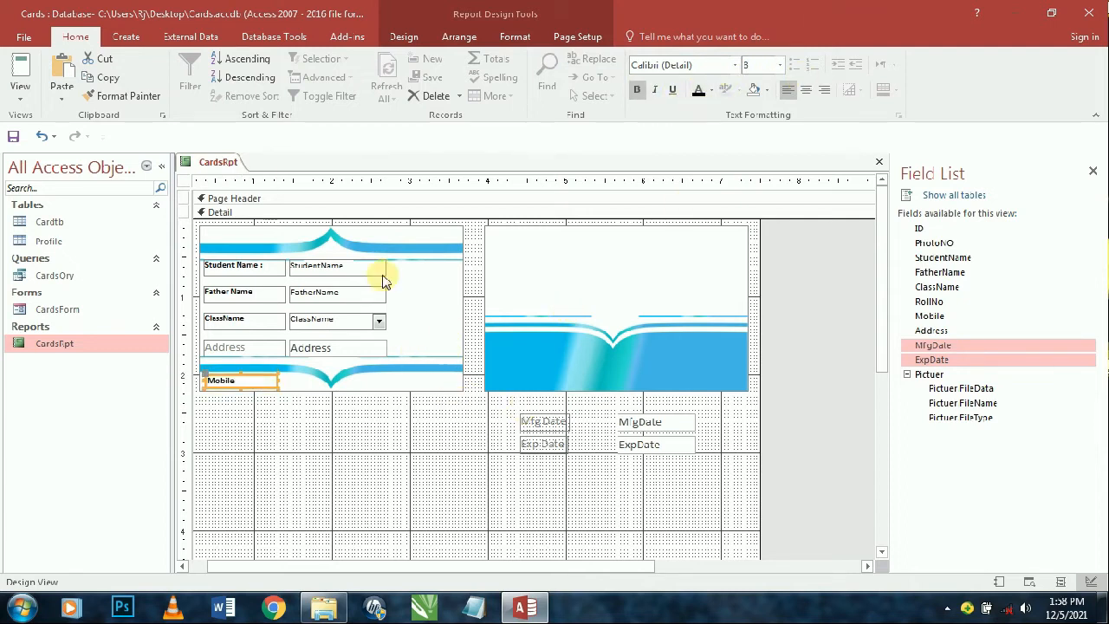
key(shift+Right)
key(shift+Right)
key(shift+Right)
key(shift+Right)
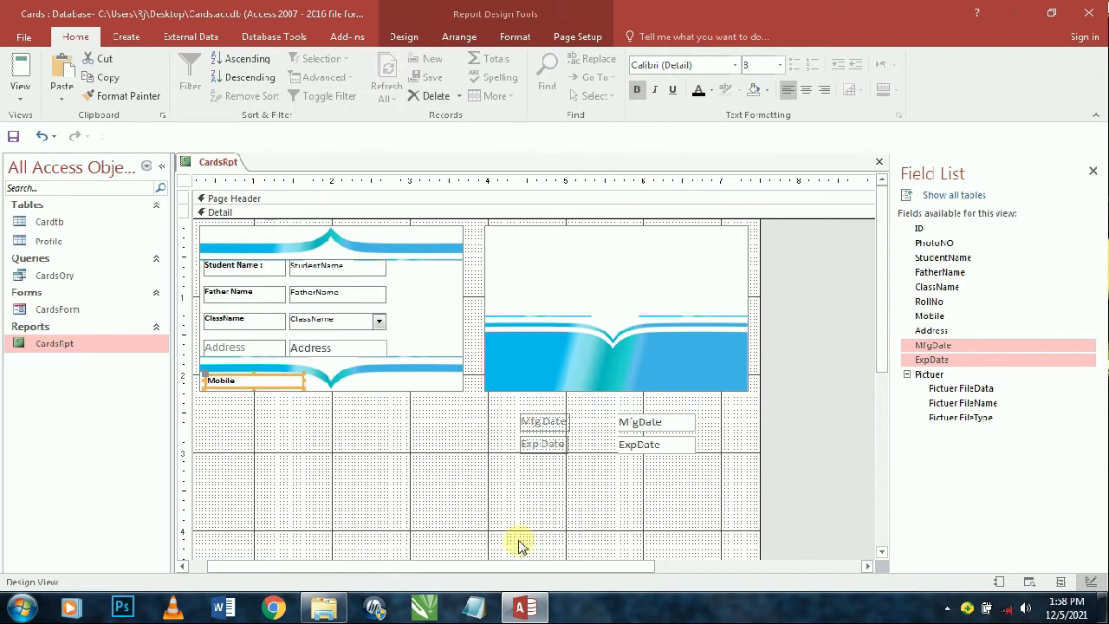
click(673, 485)
- Move the MfgDate and ExpDate labels and boxes back down below the two cards
drag(673, 476, 528, 275)
click(601, 460)
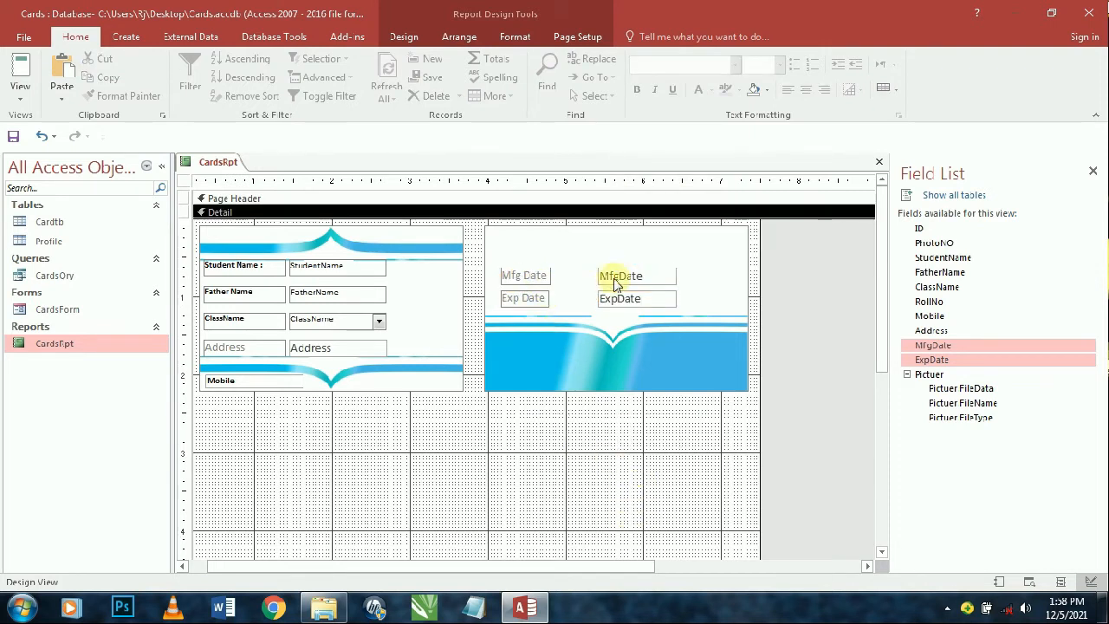
drag(651, 500, 525, 265)
drag(658, 286, 538, 446)
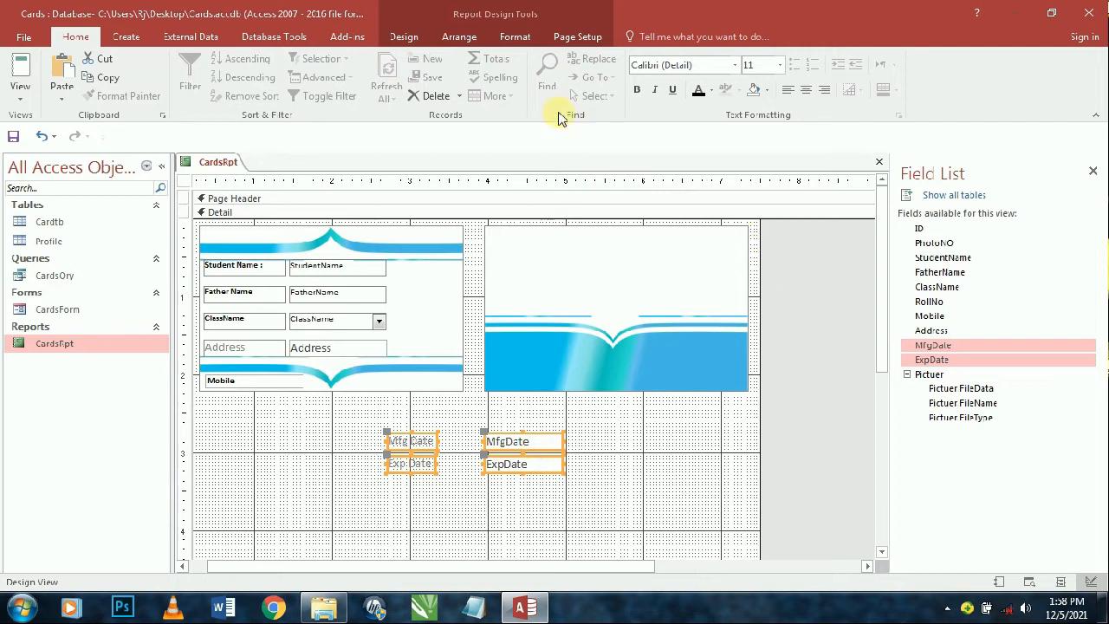
click(404, 36)
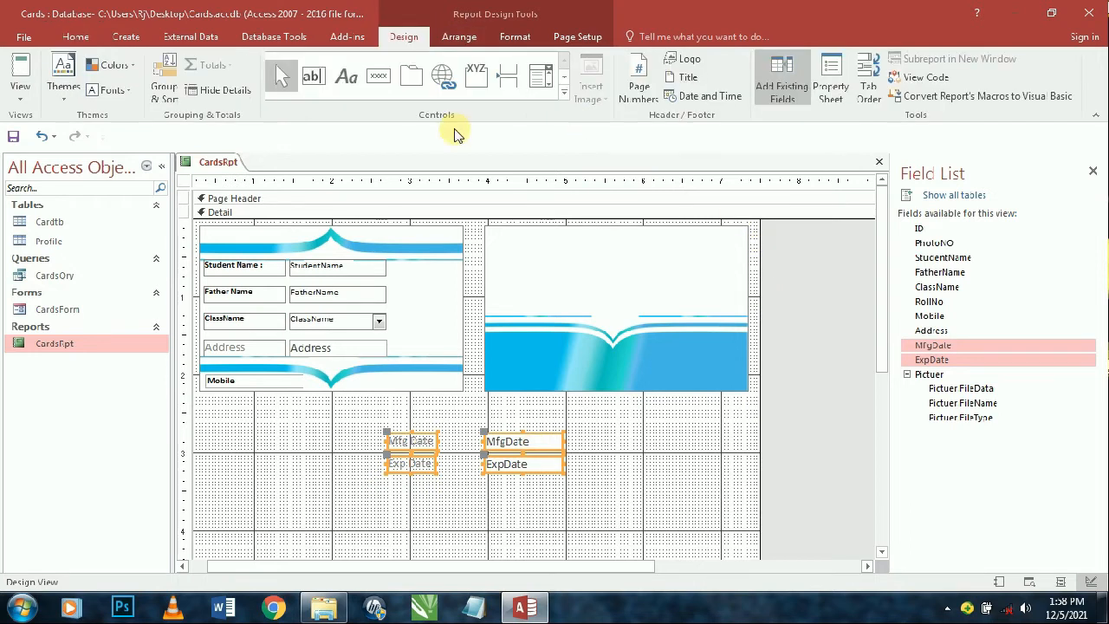
- Draw a back-card label reading 'Non Transferable', asking finders to return it to the nearest post office or undersigned
click(349, 91)
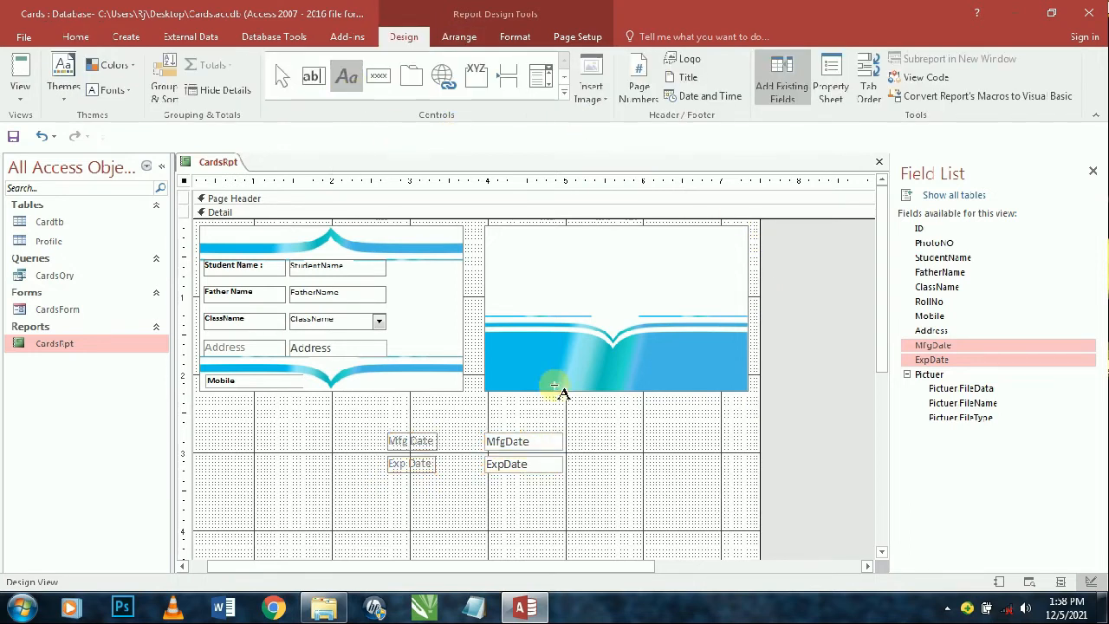
drag(510, 249, 685, 280)
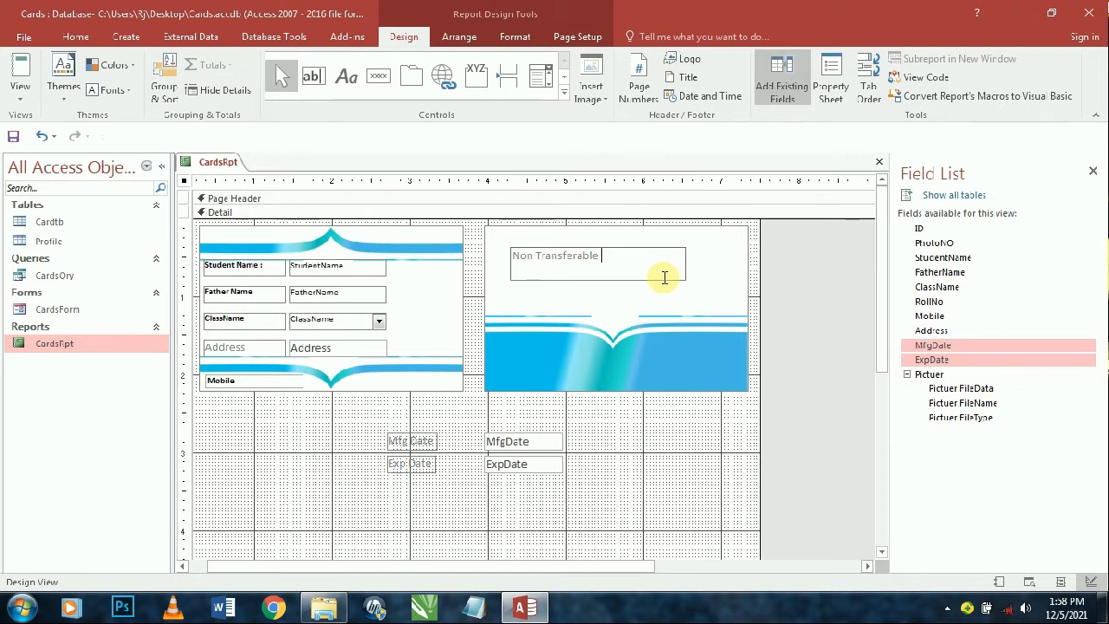
key(Return)
click(640, 254)
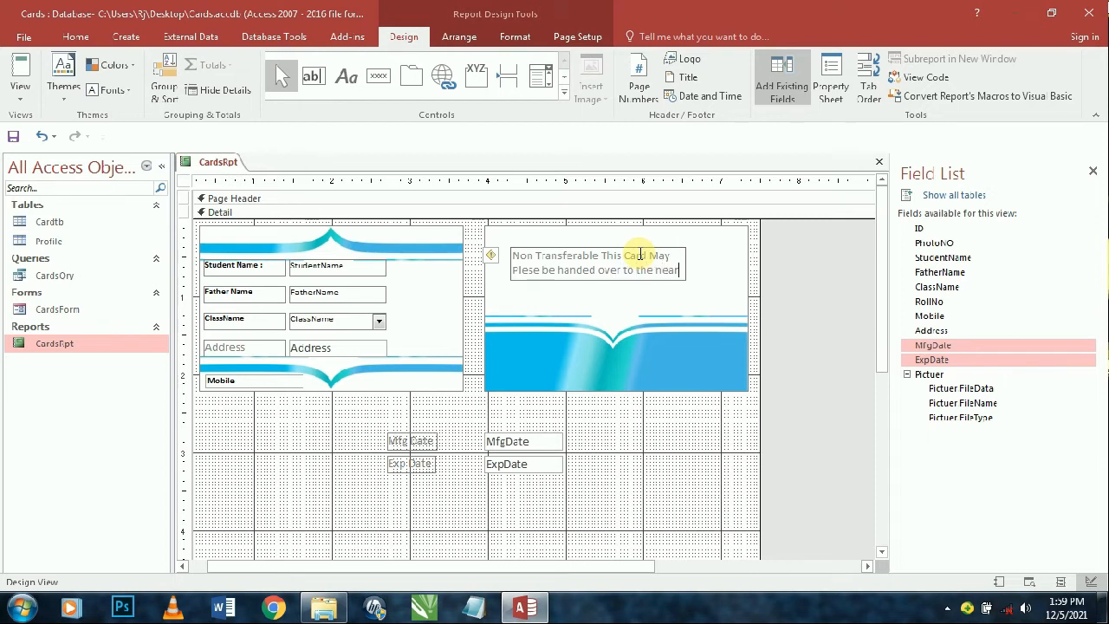
text(st p)
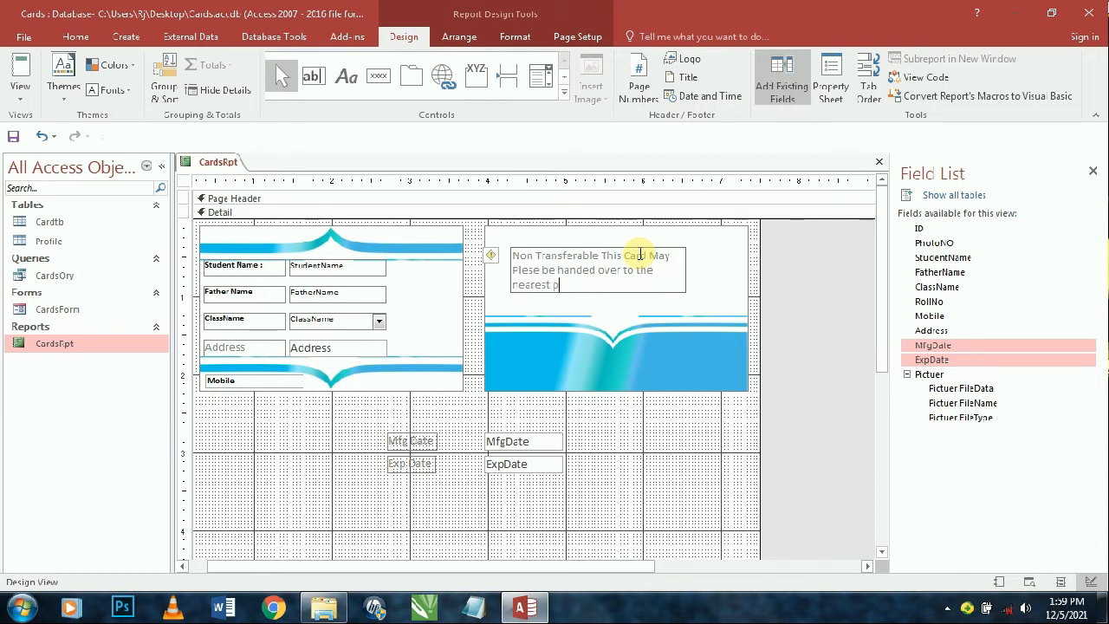
key(BackSpace)
key(BackSpace)
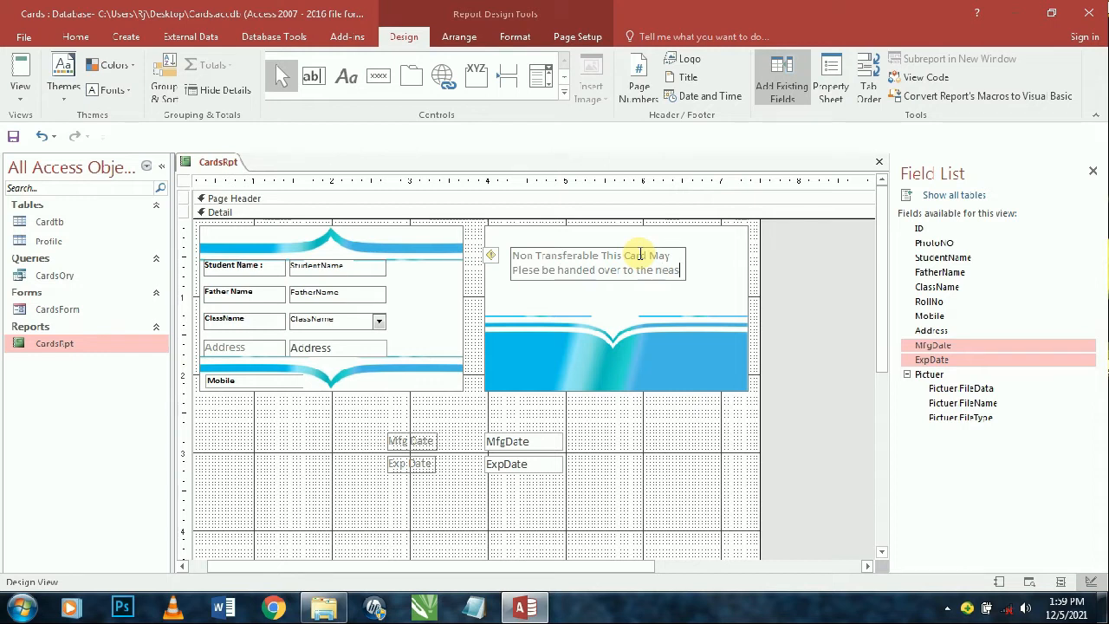
text(earest post office or the under)
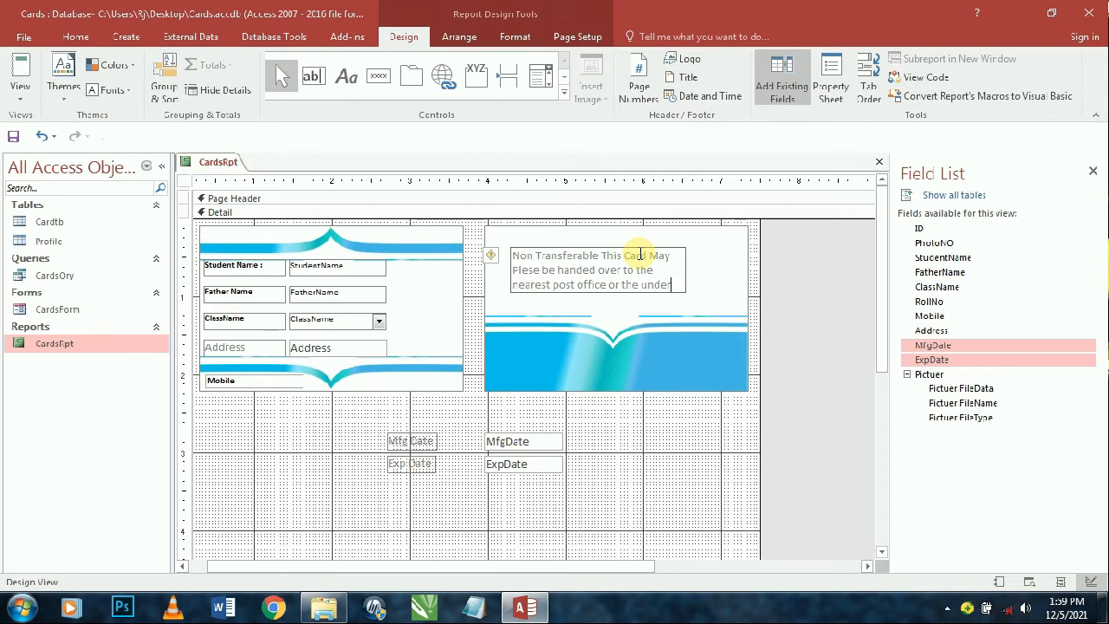
text(ned if)
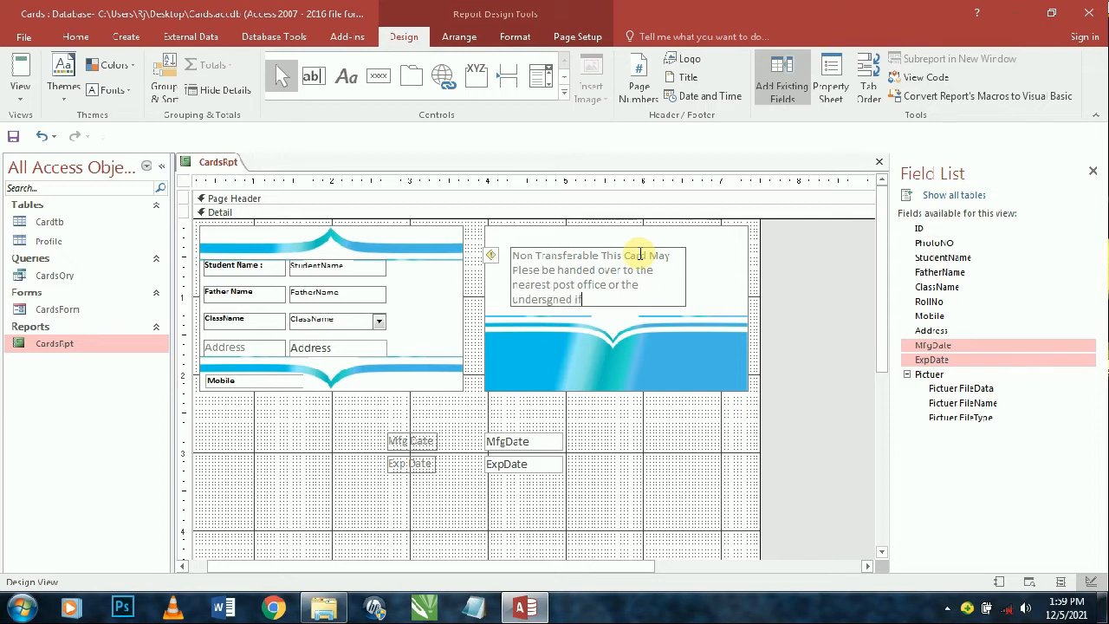
text(nd)
key(Return)
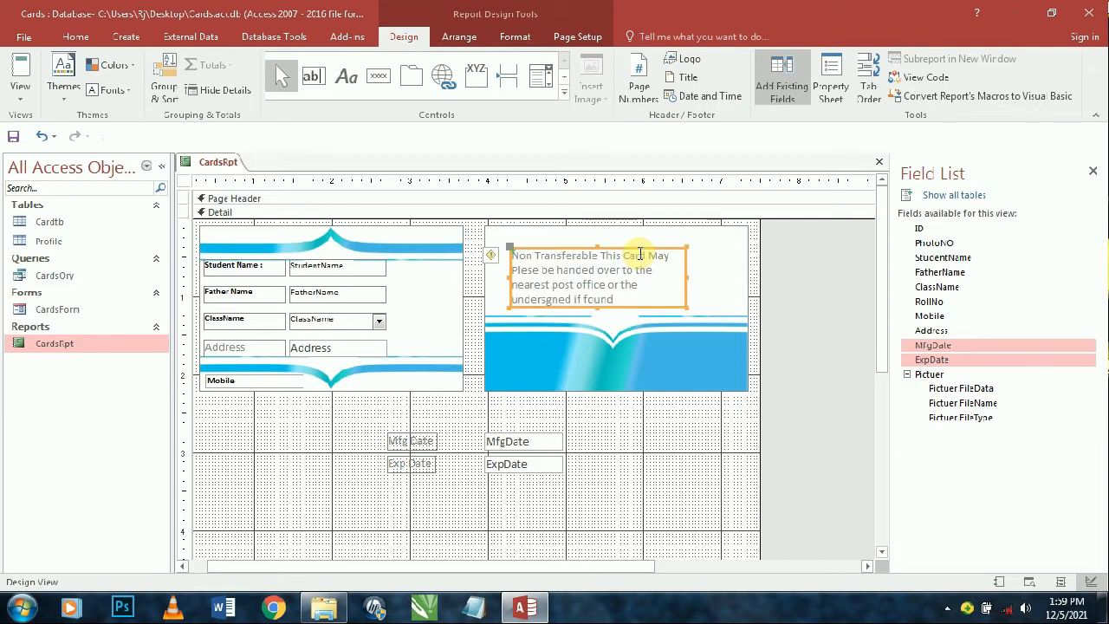
- Set the notice to 8 pt red text in a shorter box and adjust its alignment
click(73, 36)
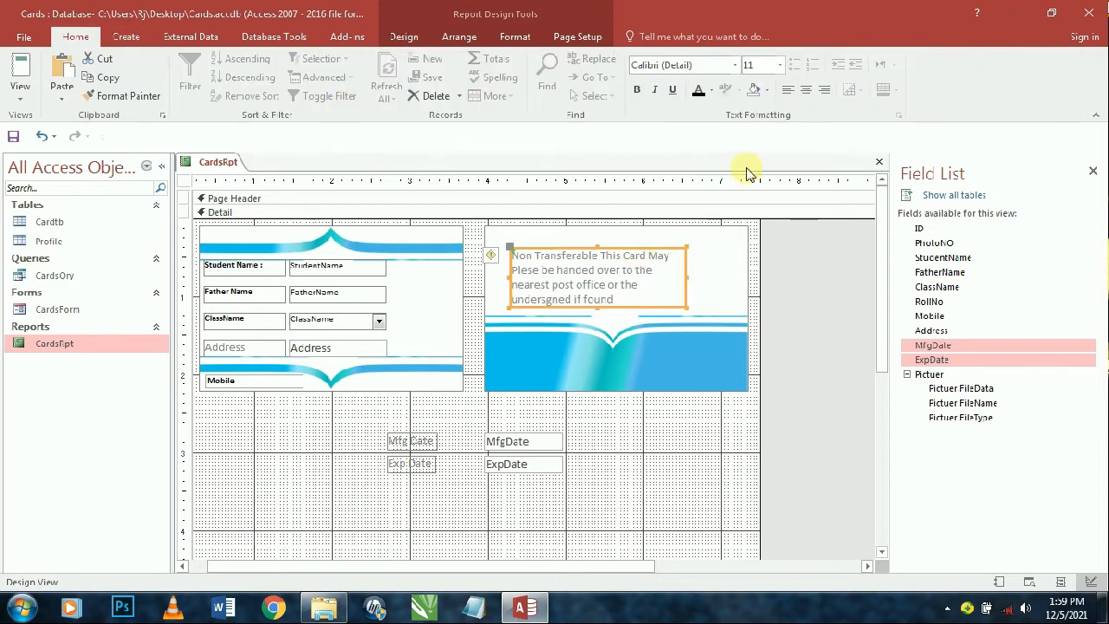
click(778, 65)
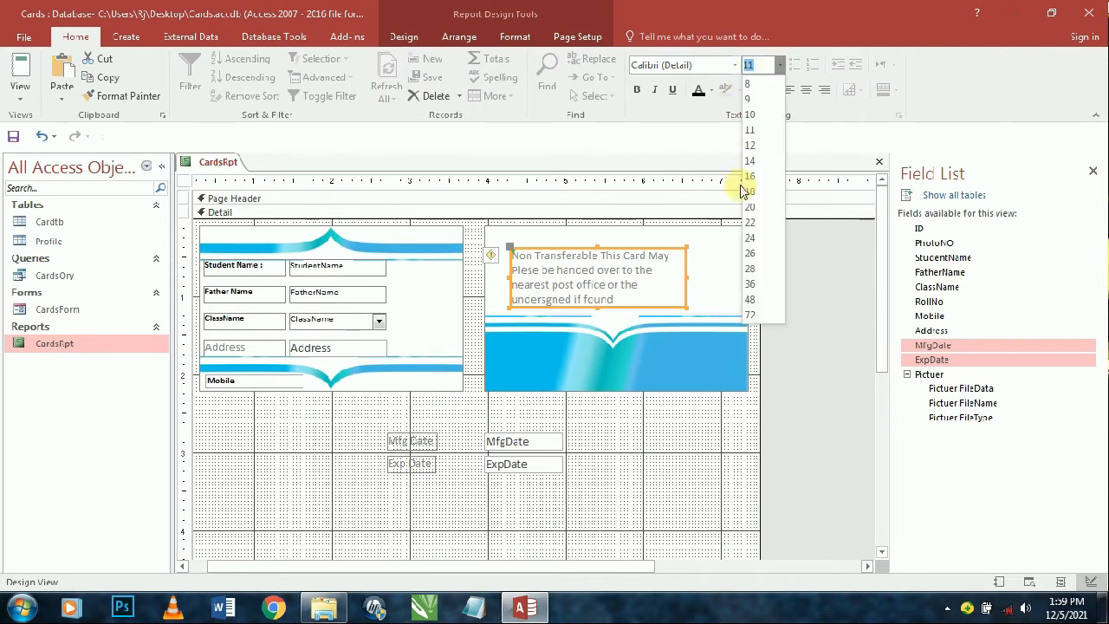
click(748, 84)
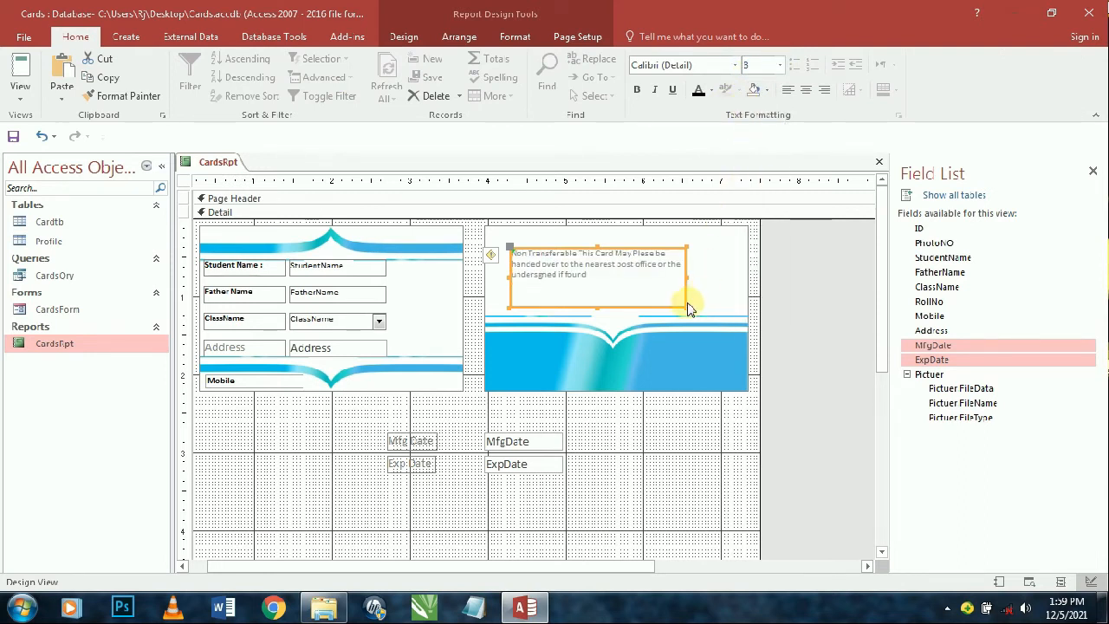
drag(685, 248, 685, 274)
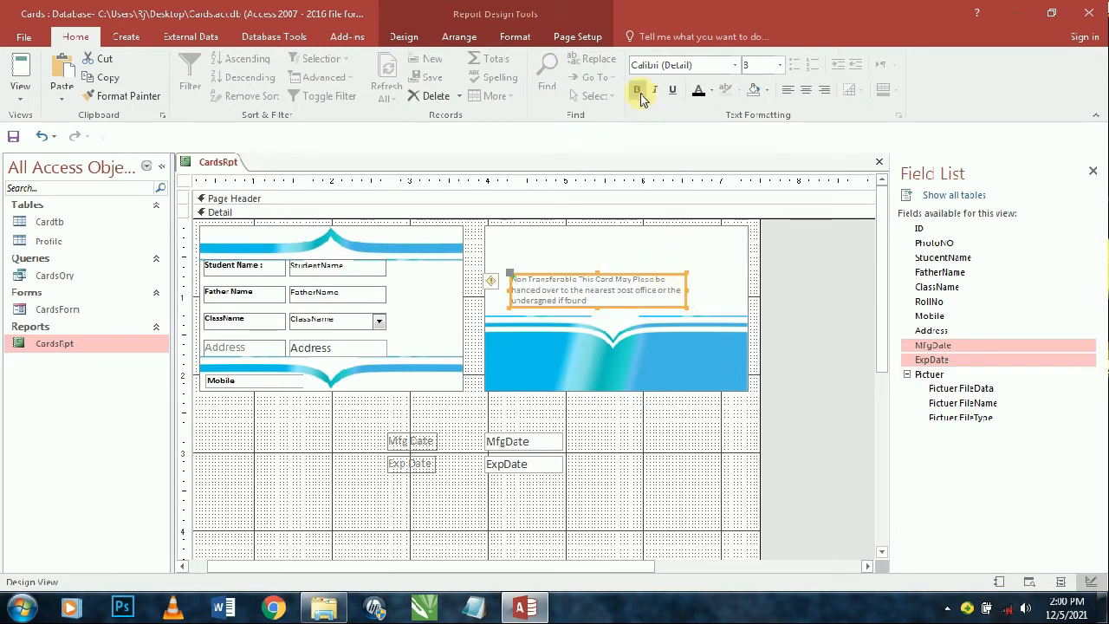
click(710, 90)
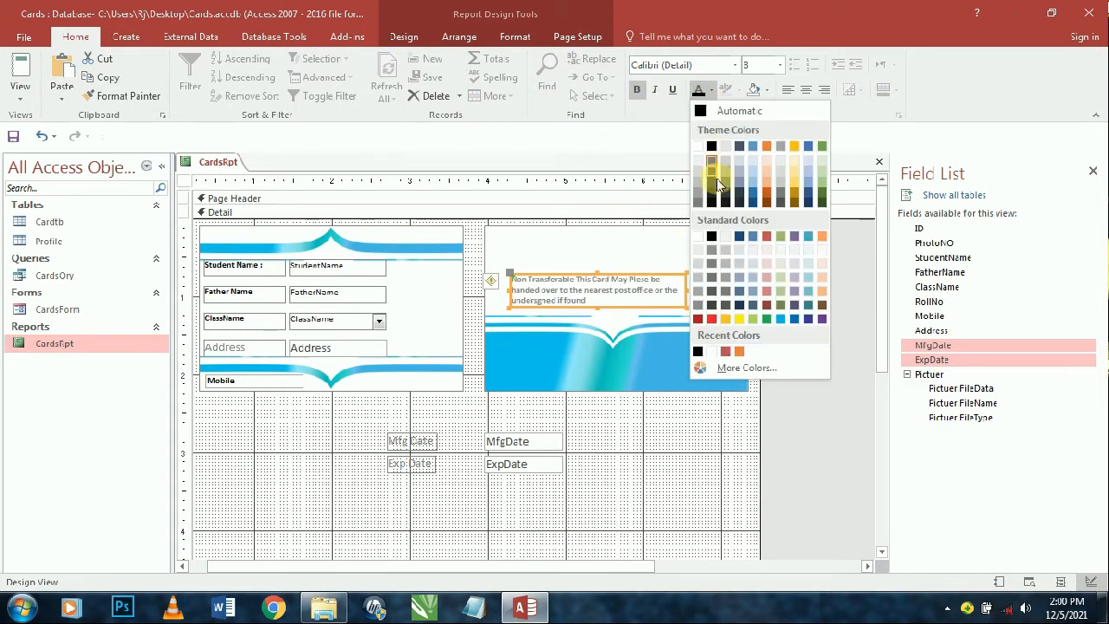
click(710, 319)
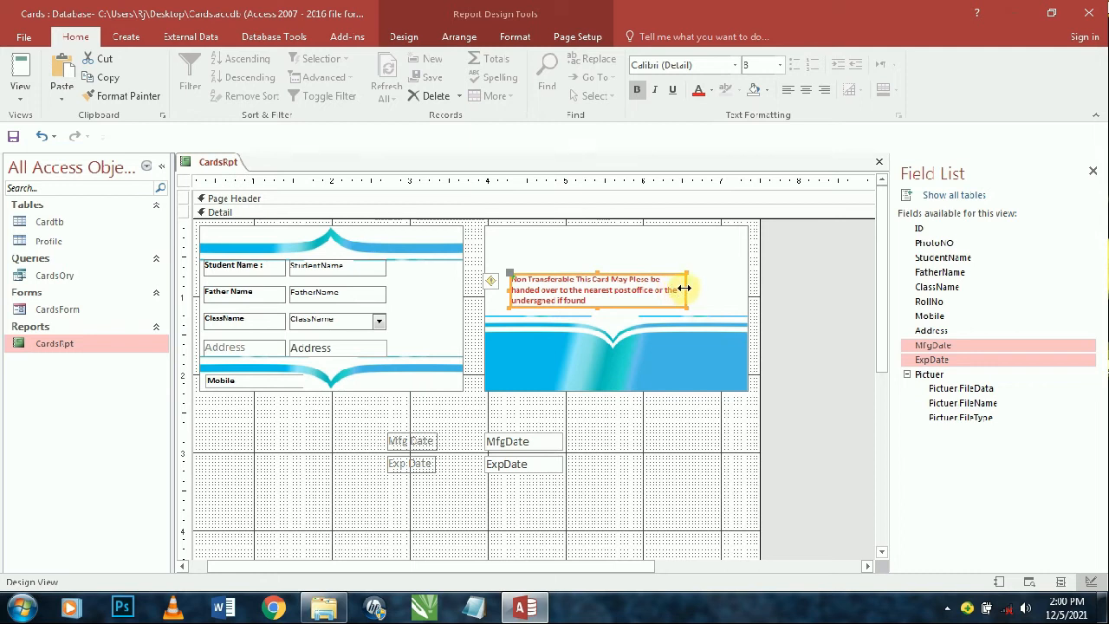
click(788, 90)
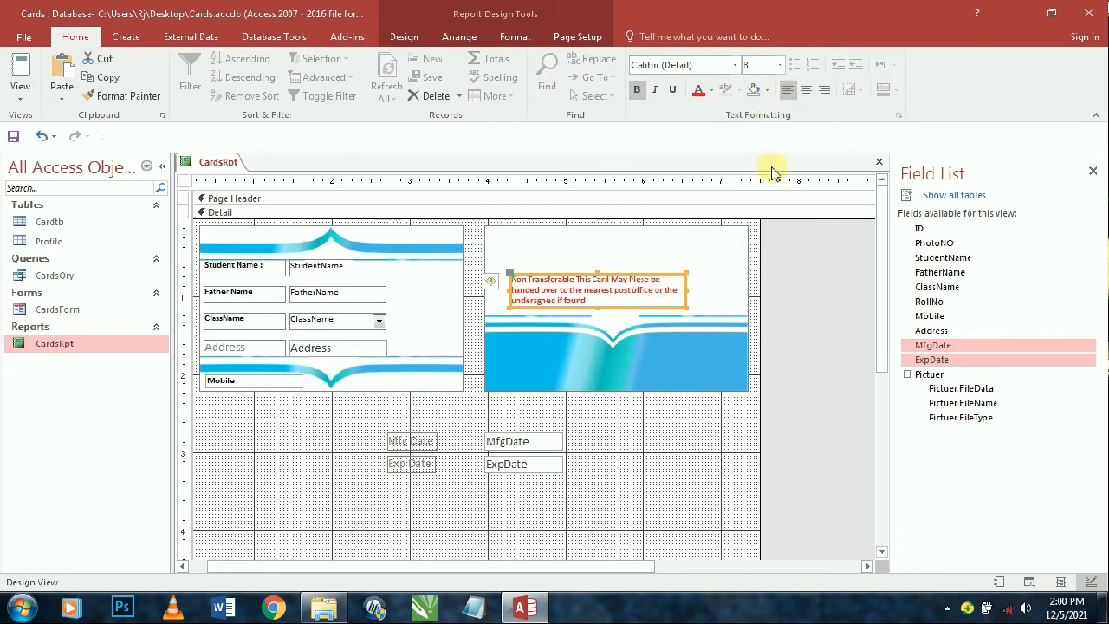
- Centre the red 'Non Transferable' notice's text and nudge it slightly right and up
click(807, 90)
click(701, 404)
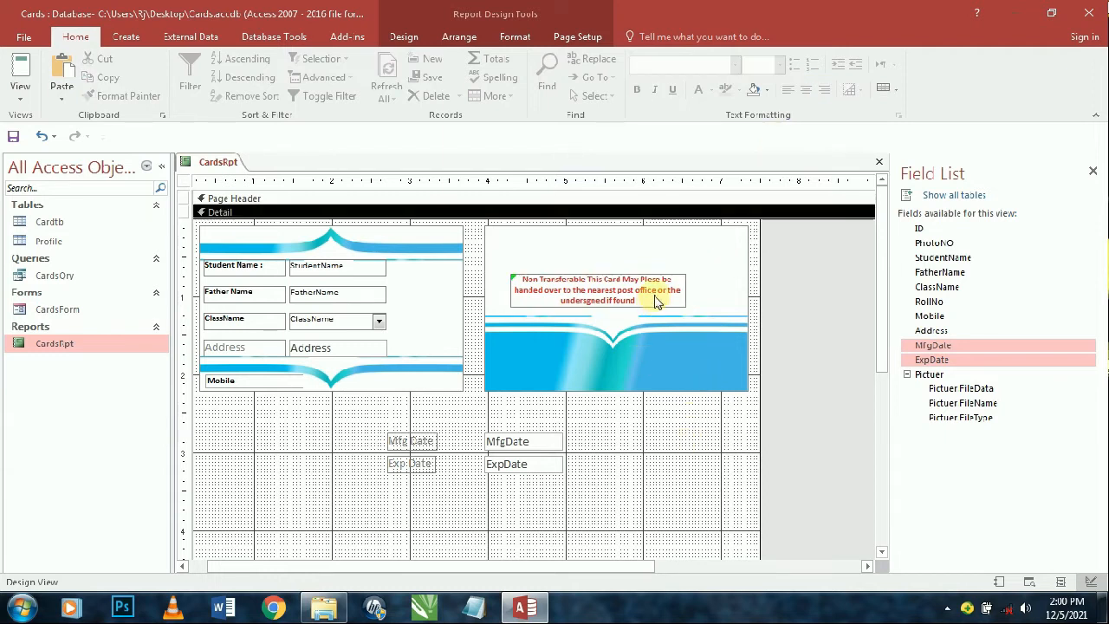
drag(656, 301, 664, 297)
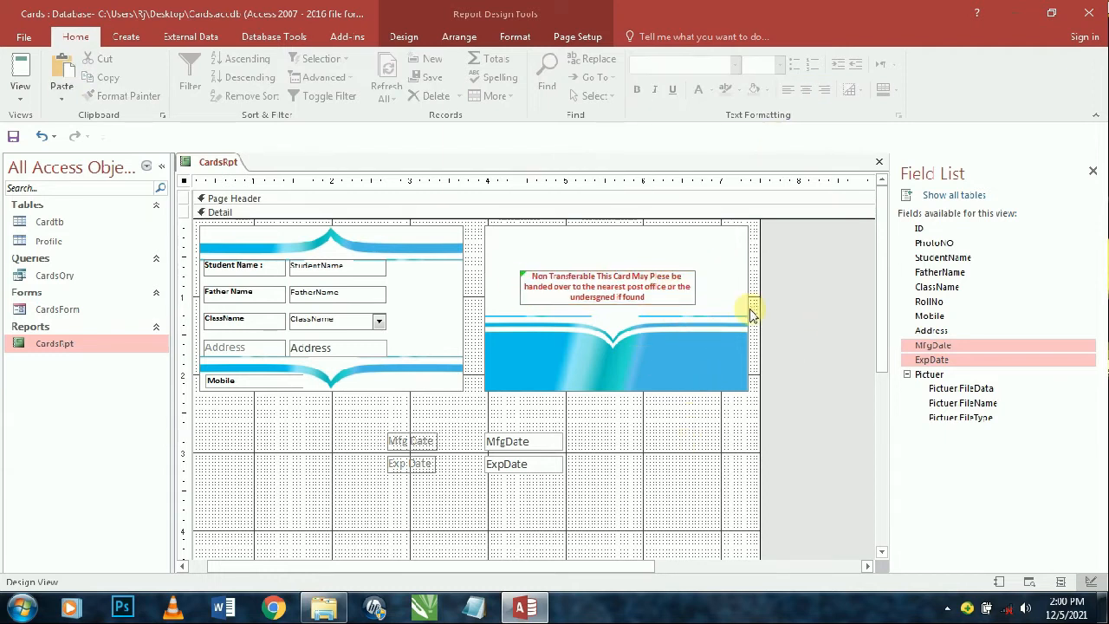
click(352, 269)
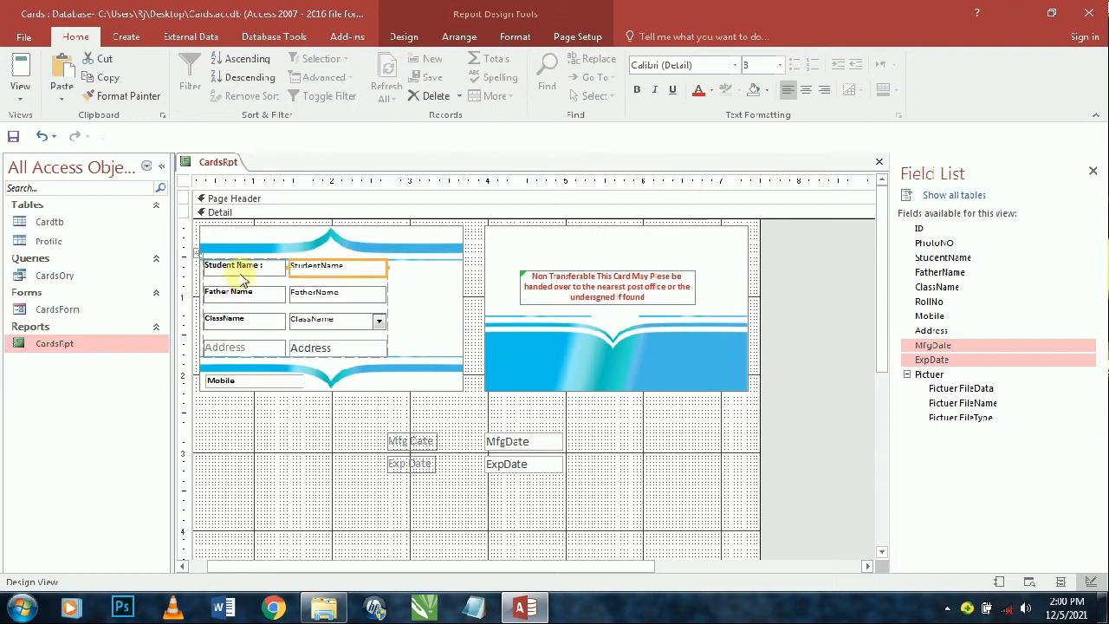
- Set the student details layout's control padding to None and move the block lower
click(197, 252)
click(466, 43)
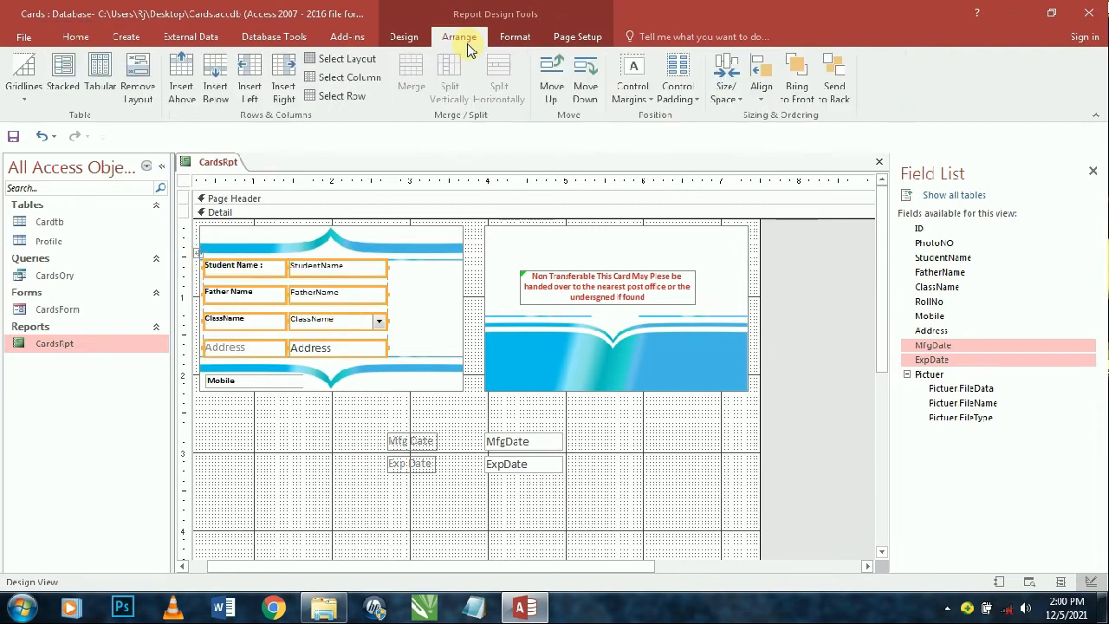
click(667, 104)
click(697, 118)
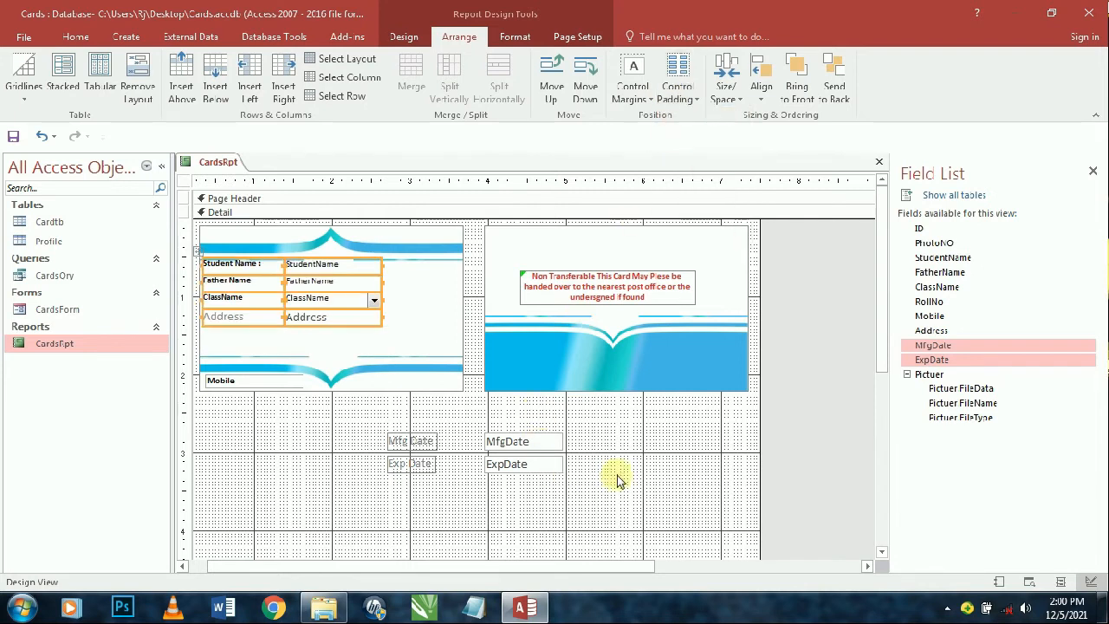
key(Down)
key(Down)
key(Down)
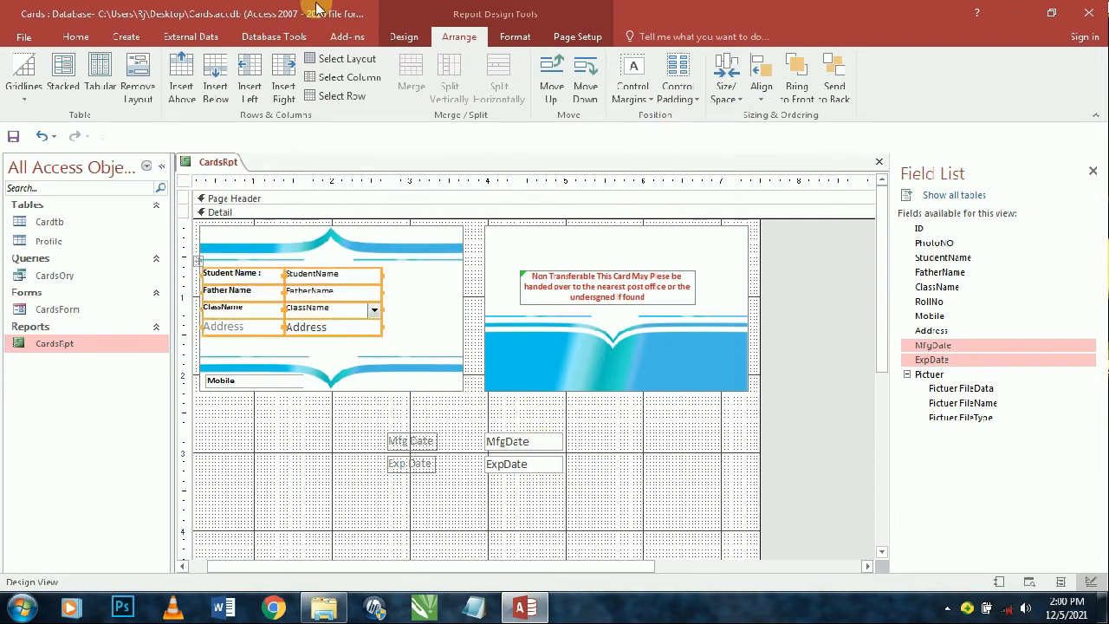
key(Down)
key(Down)
key(Down)
key(Down)
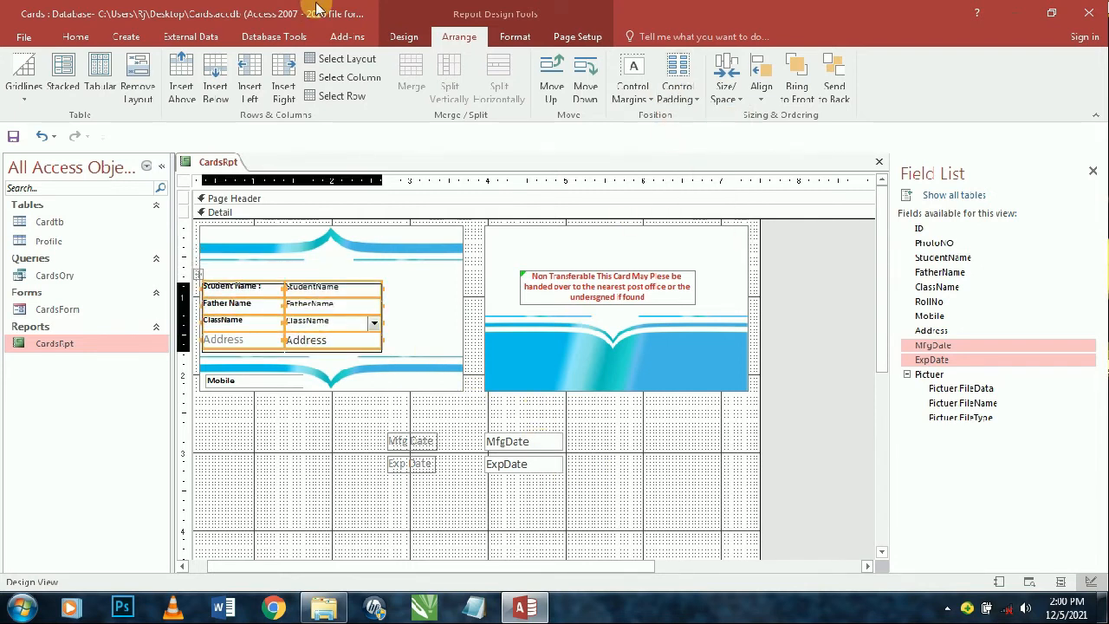
key(Down)
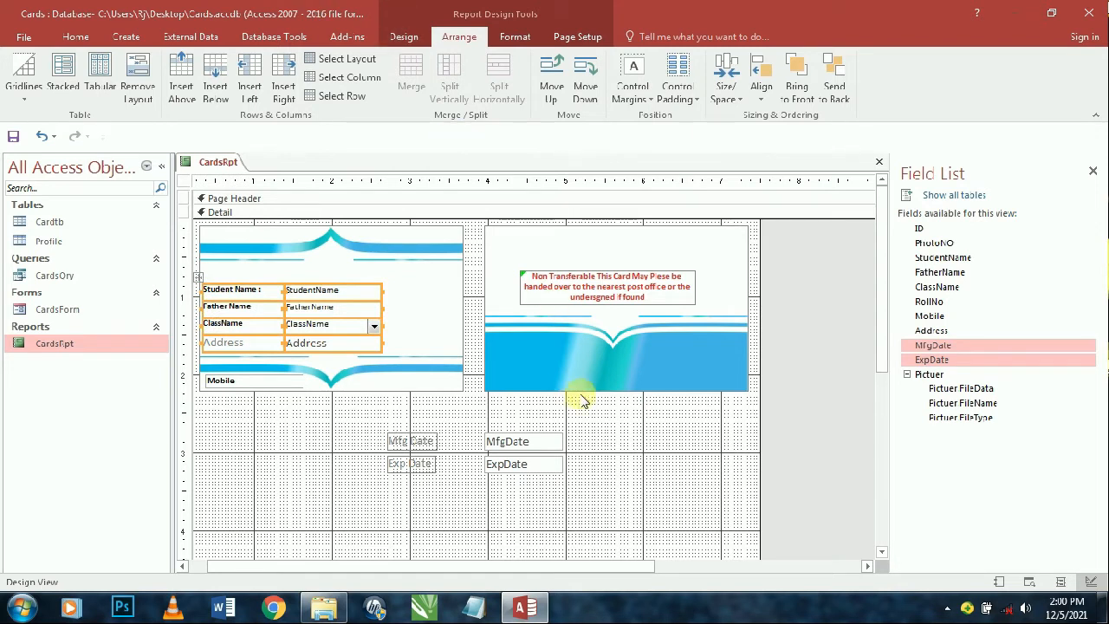
click(613, 451)
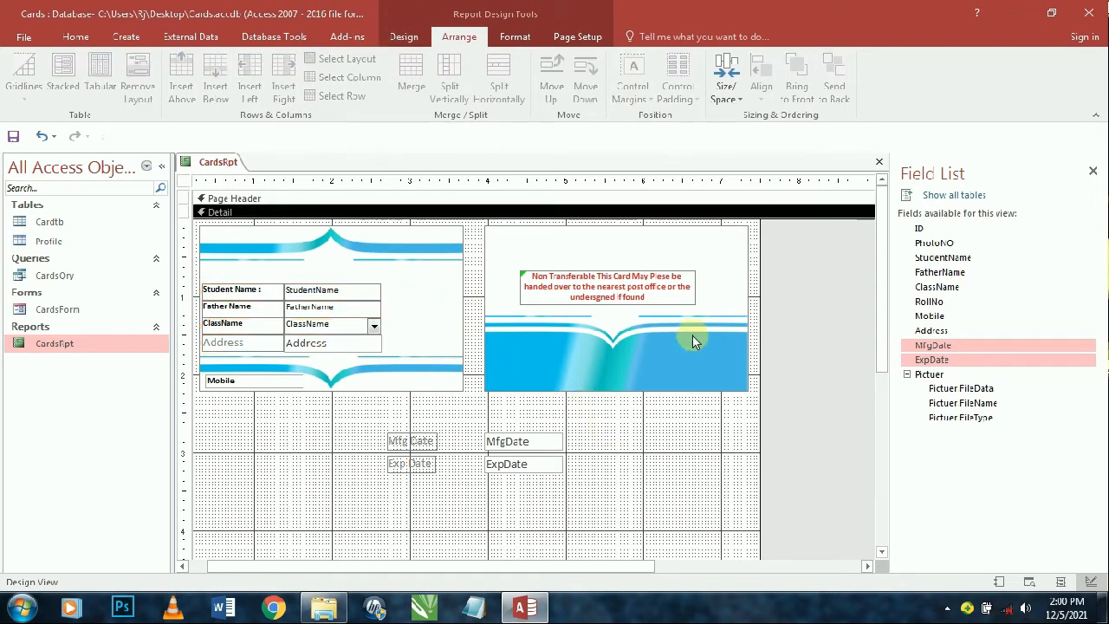
- Give the student detail fields Medium control margins
click(310, 324)
click(75, 37)
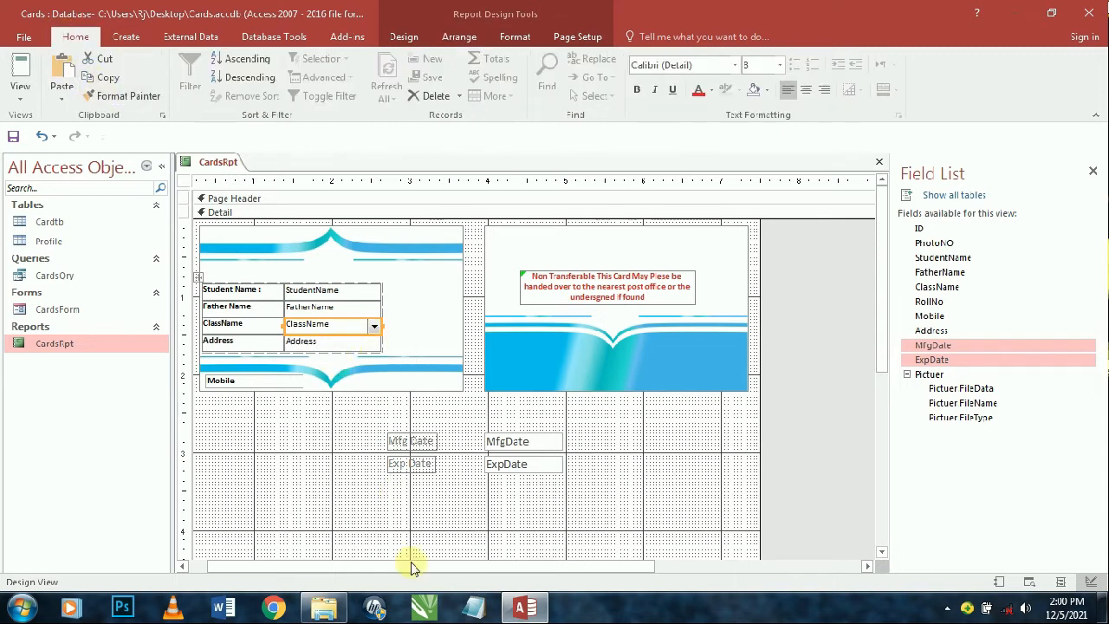
click(200, 278)
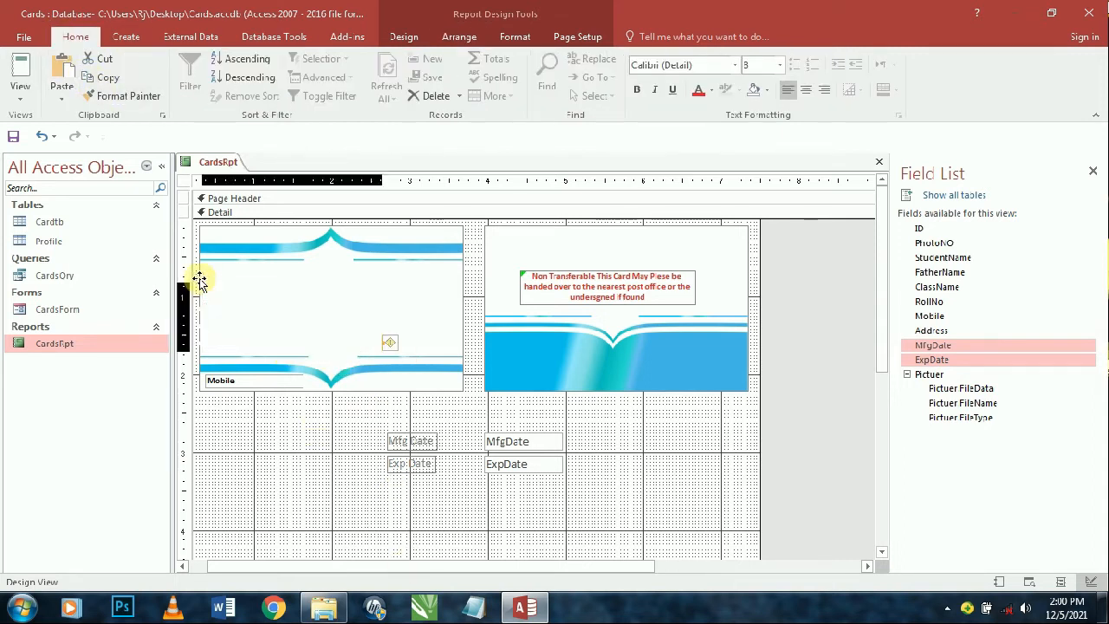
click(459, 36)
click(680, 100)
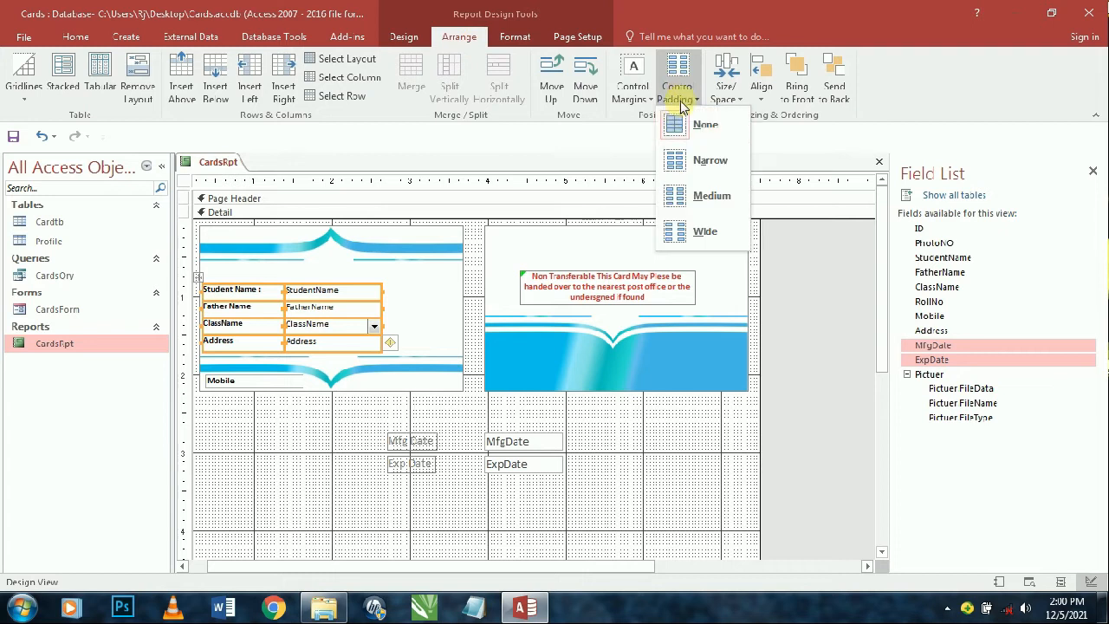
click(633, 91)
click(659, 198)
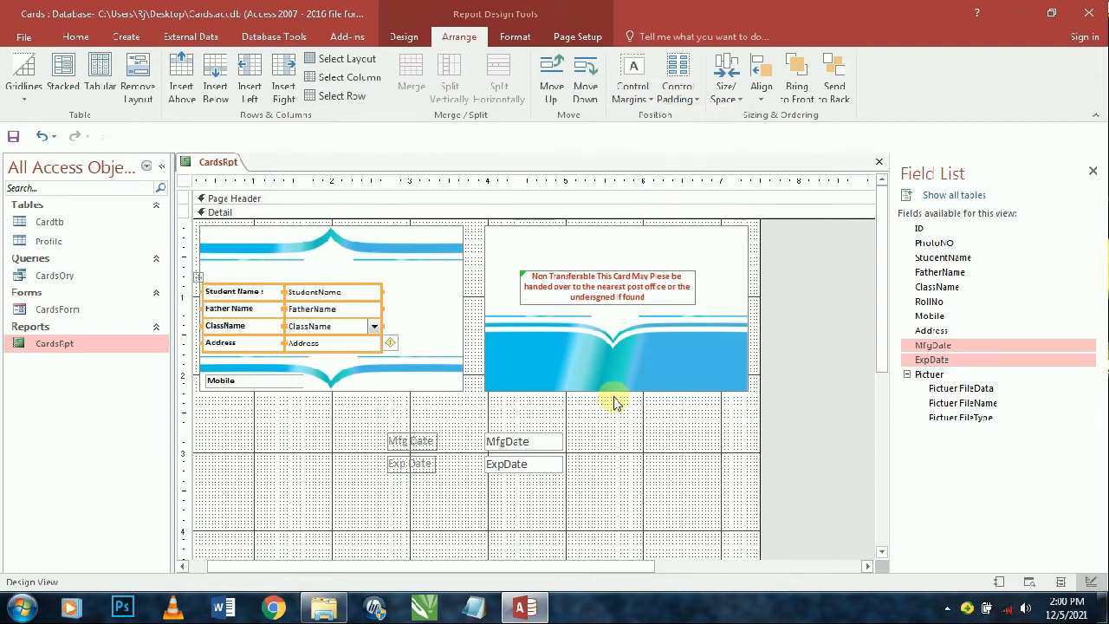
click(624, 456)
- Narrow the column of student detail labels
click(247, 289)
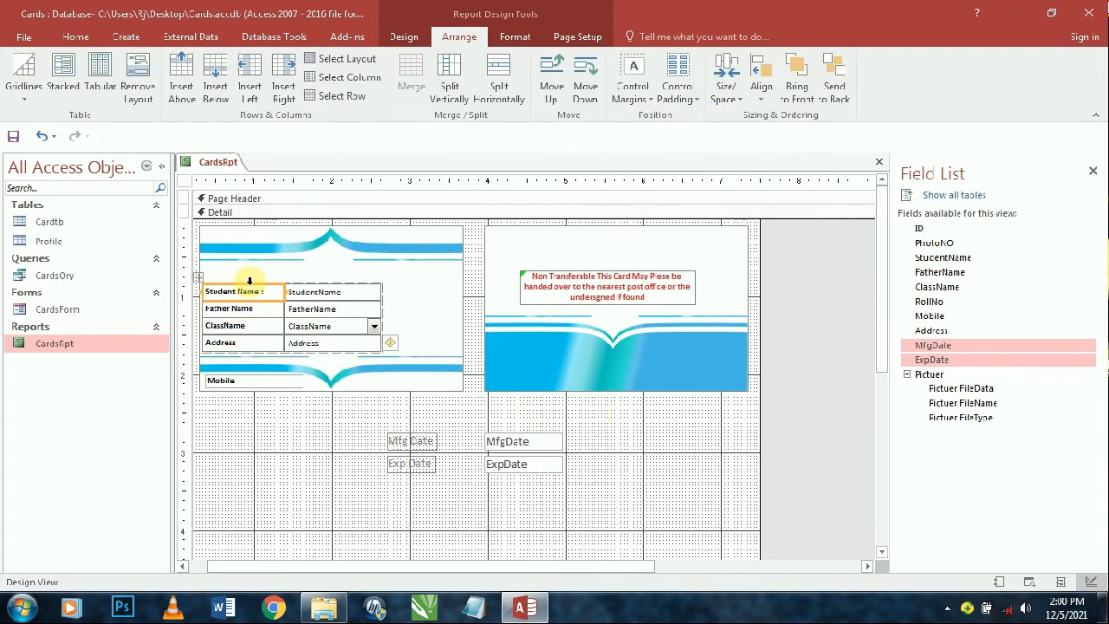
click(249, 280)
key(shift+Left)
key(shift+Left)
key(shift+Left)
key(shift+Left)
key(shift+Left)
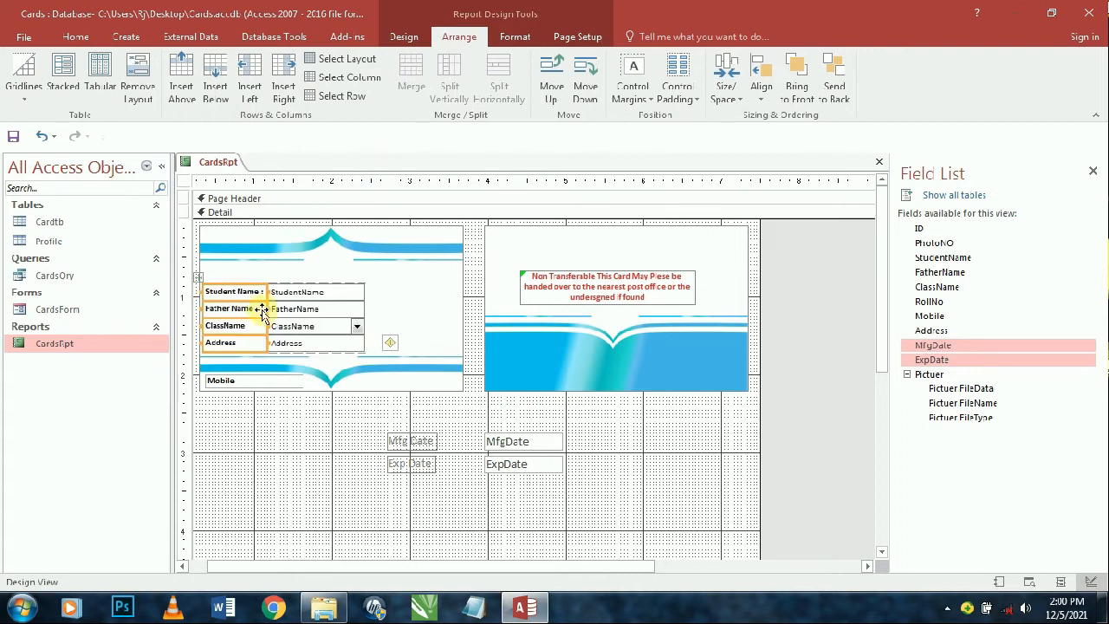
drag(260, 294, 255, 292)
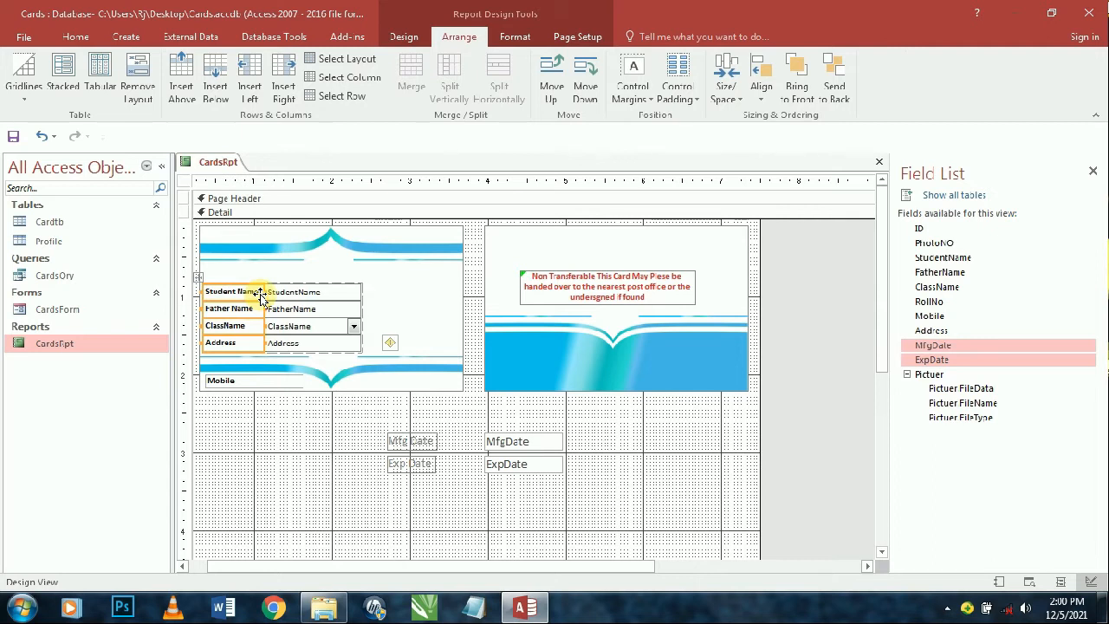
key(shift+Right)
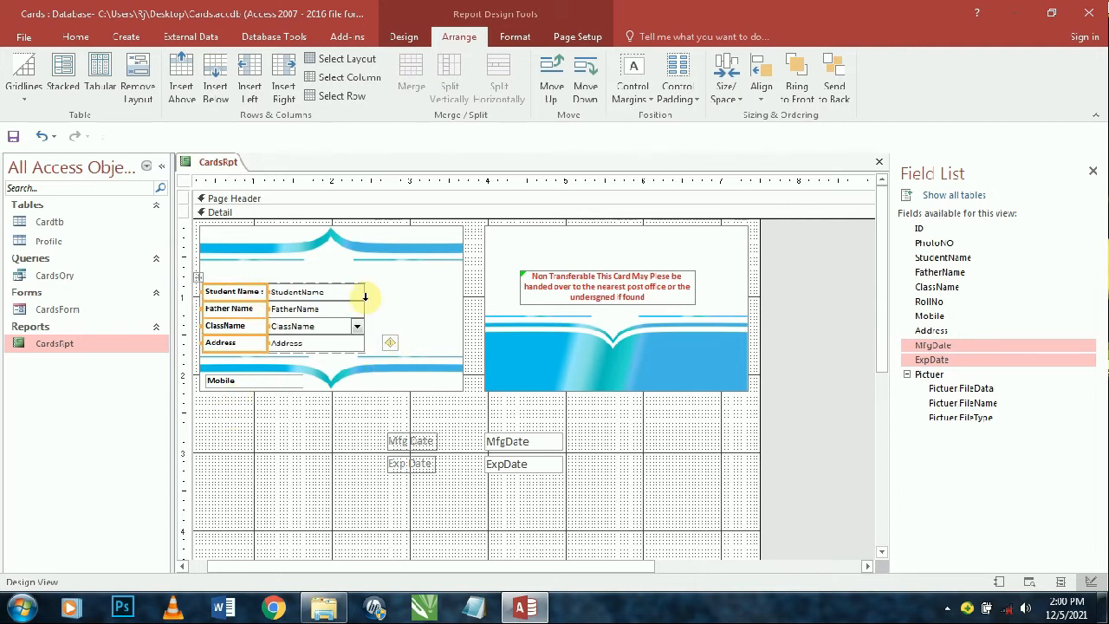
- Add colons to the Father Name, Class Name and Address labels
click(291, 309)
click(256, 309)
click(254, 309)
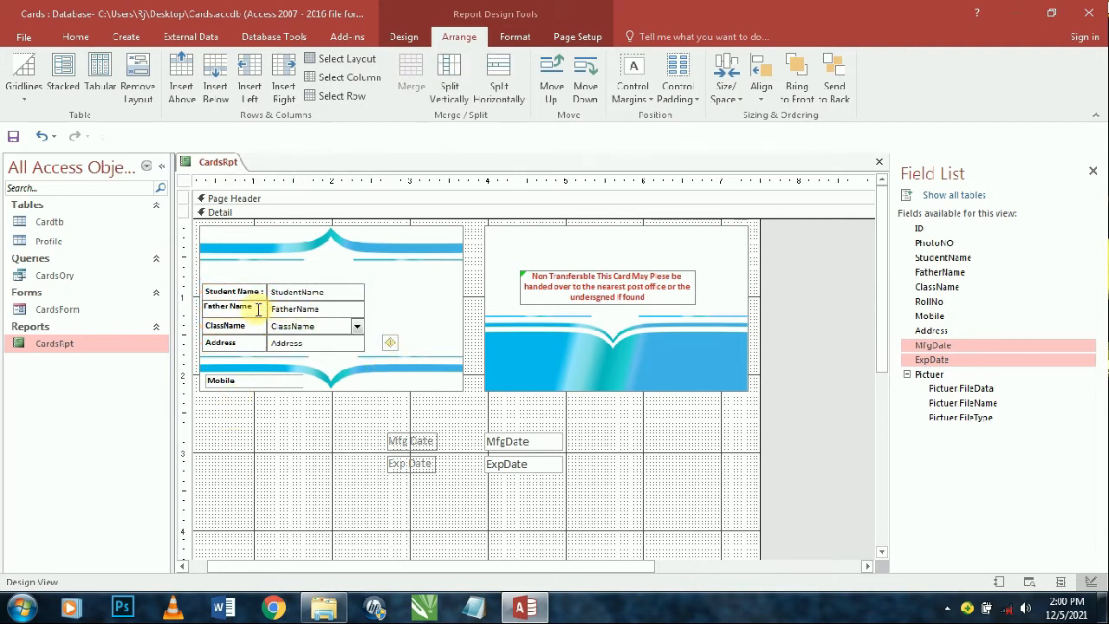
click(286, 327)
click(249, 323)
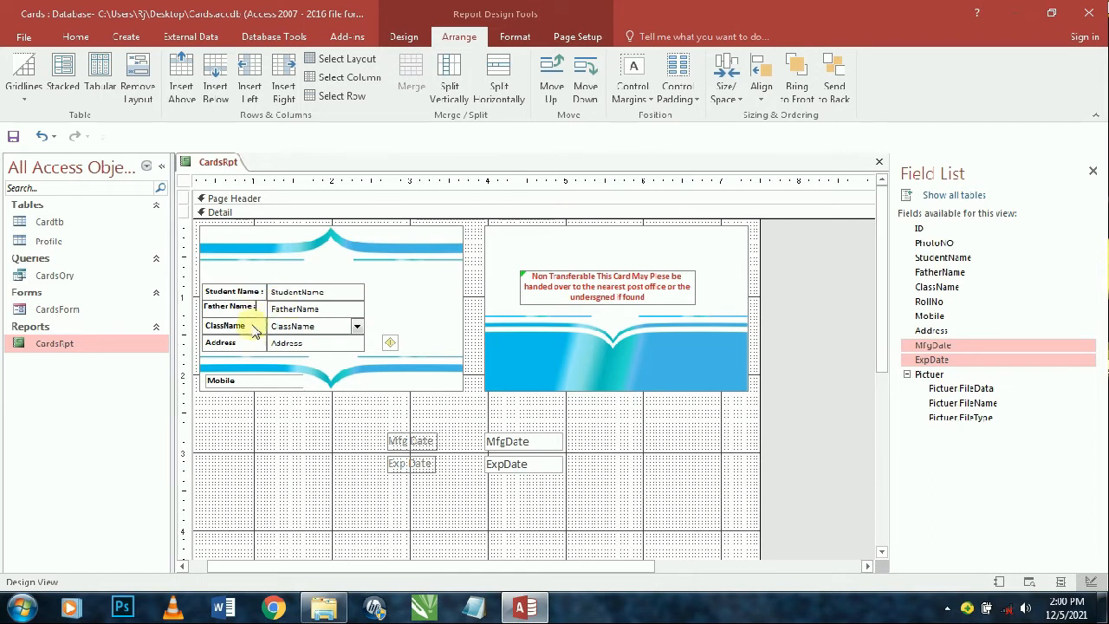
click(259, 325)
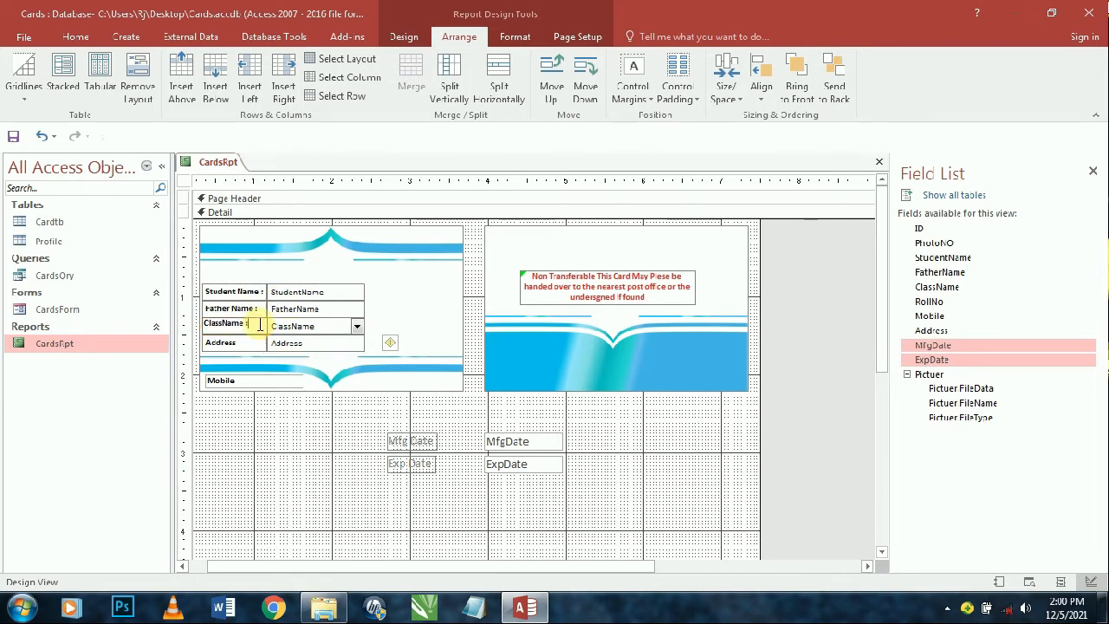
click(251, 343)
click(251, 343)
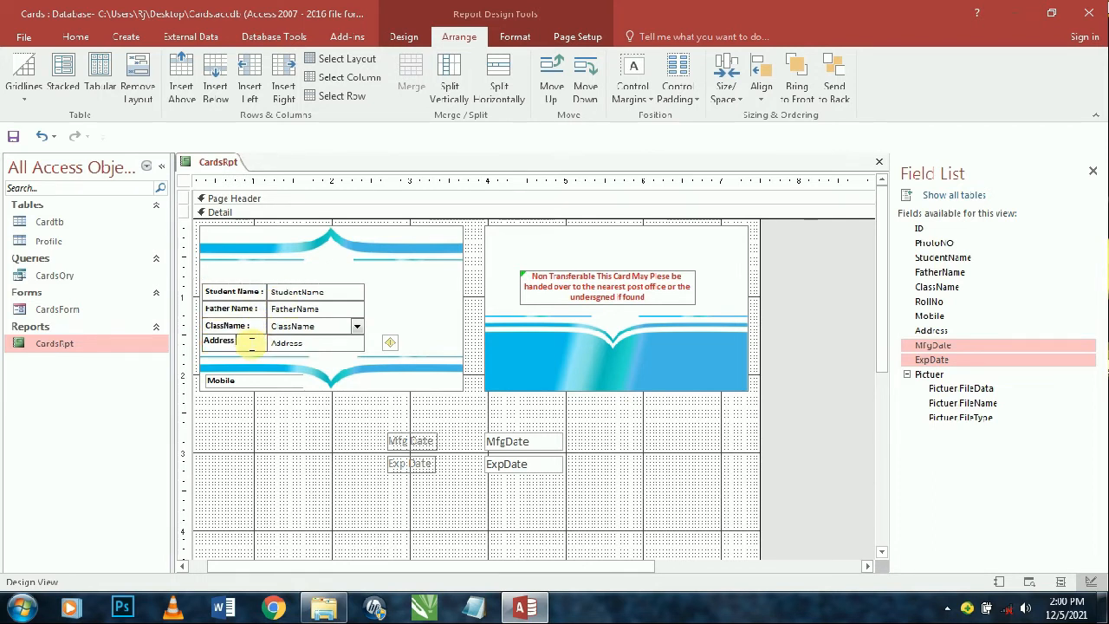
- Widen the four student data boxes and drag the Pictuer field onto the card
click(317, 293)
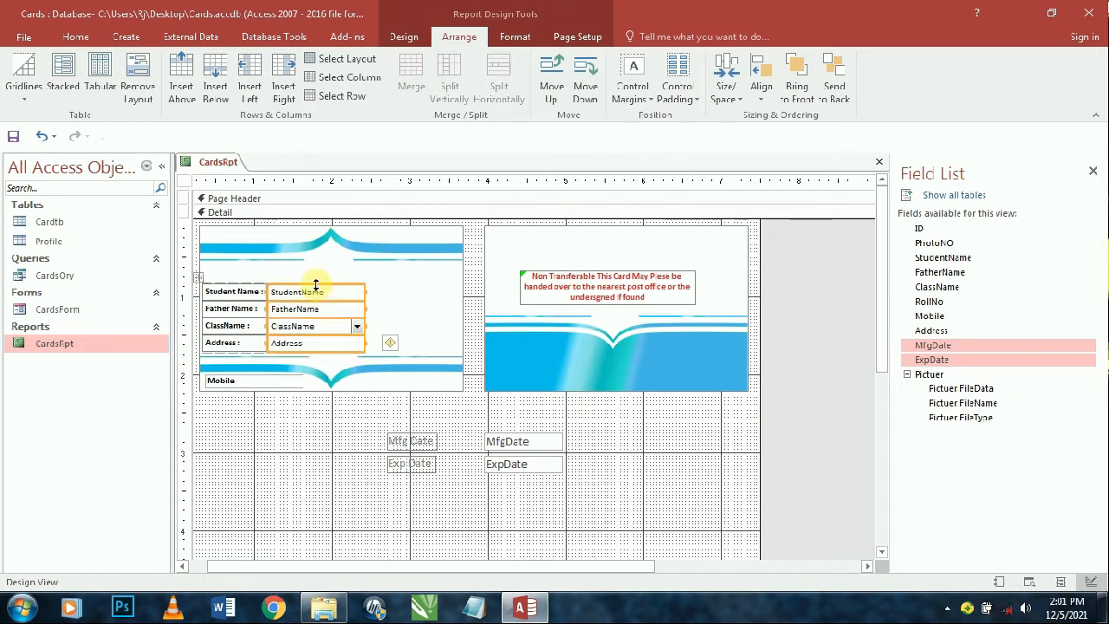
key(shift+Right)
key(shift+Right)
key(shift+Right)
key(shift+Right)
key(shift+Right)
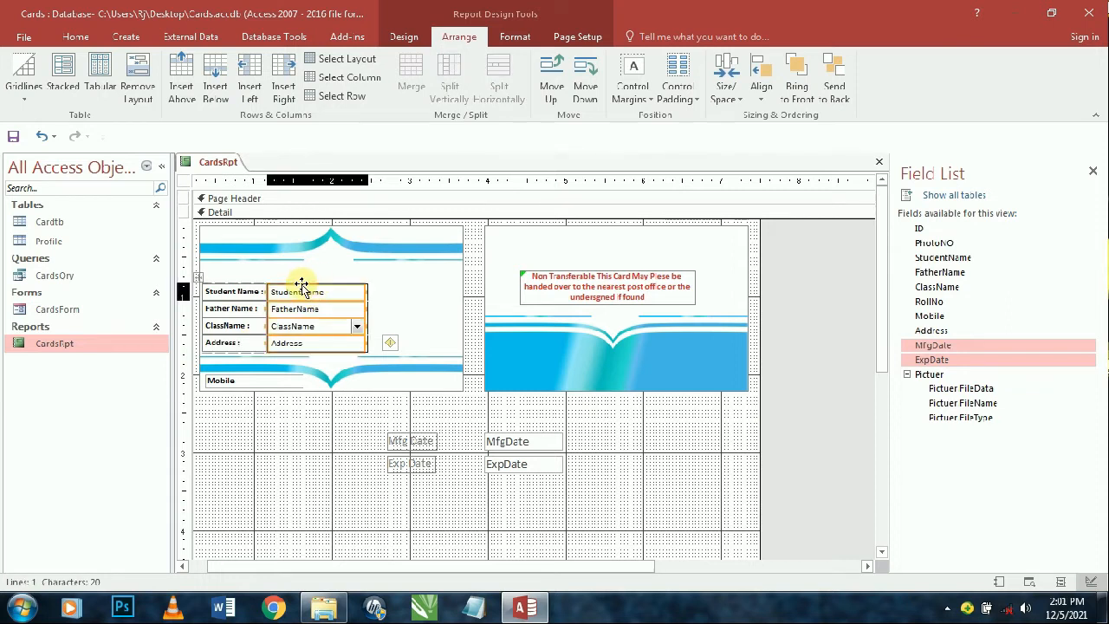
click(631, 471)
drag(960, 389, 421, 297)
- Place the Pictuer photo box beside the details with a light blue outline and transparent fill
click(597, 367)
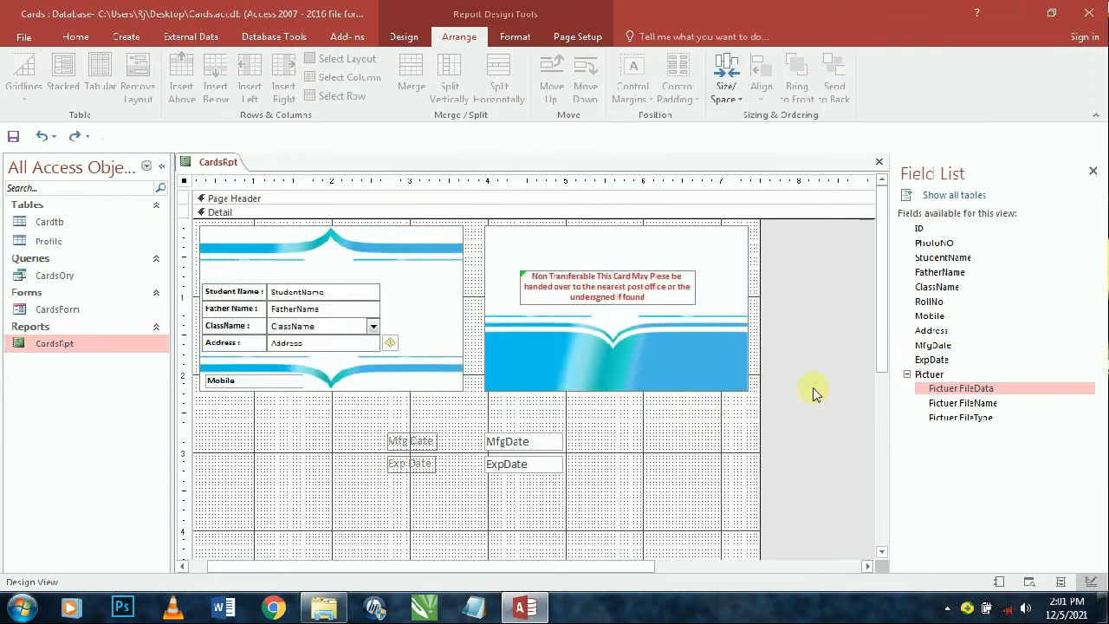
click(923, 376)
drag(921, 376, 453, 353)
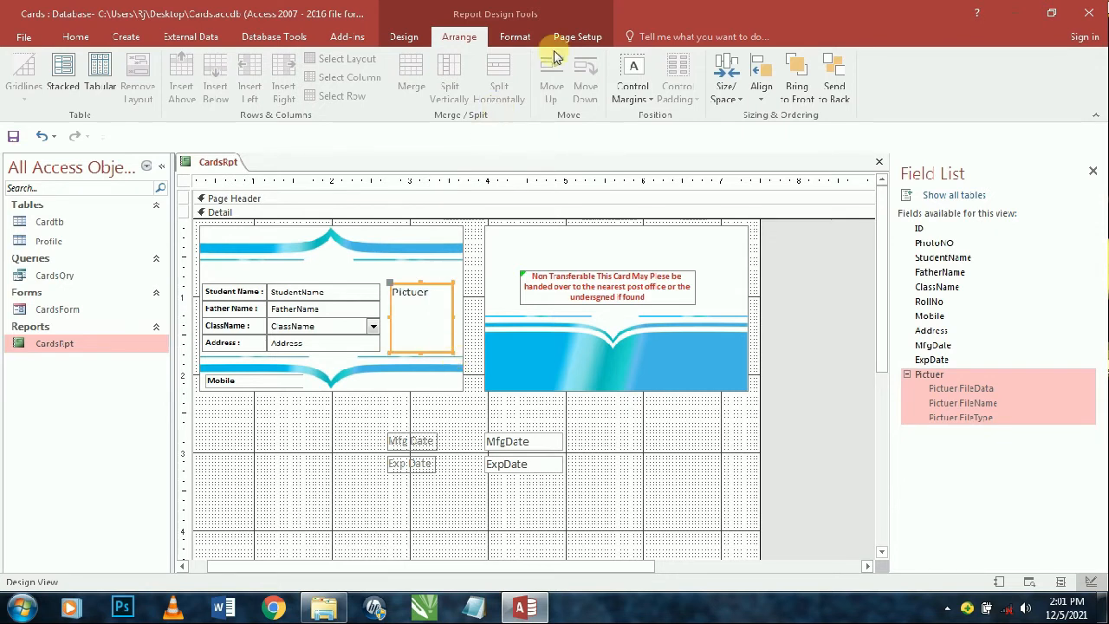
click(515, 36)
click(686, 77)
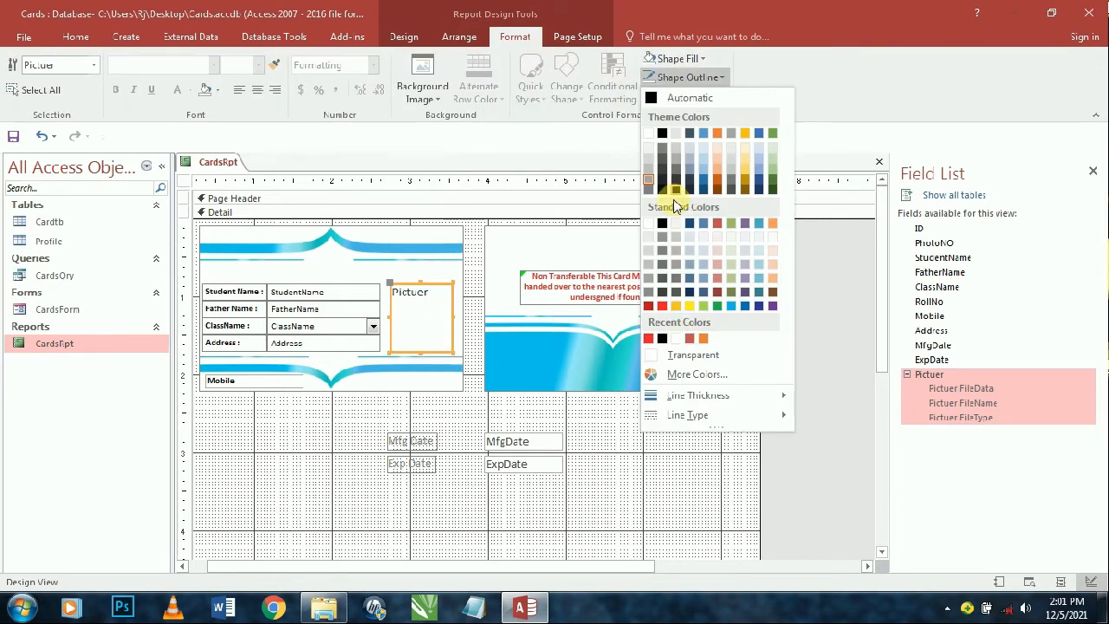
click(735, 306)
click(693, 58)
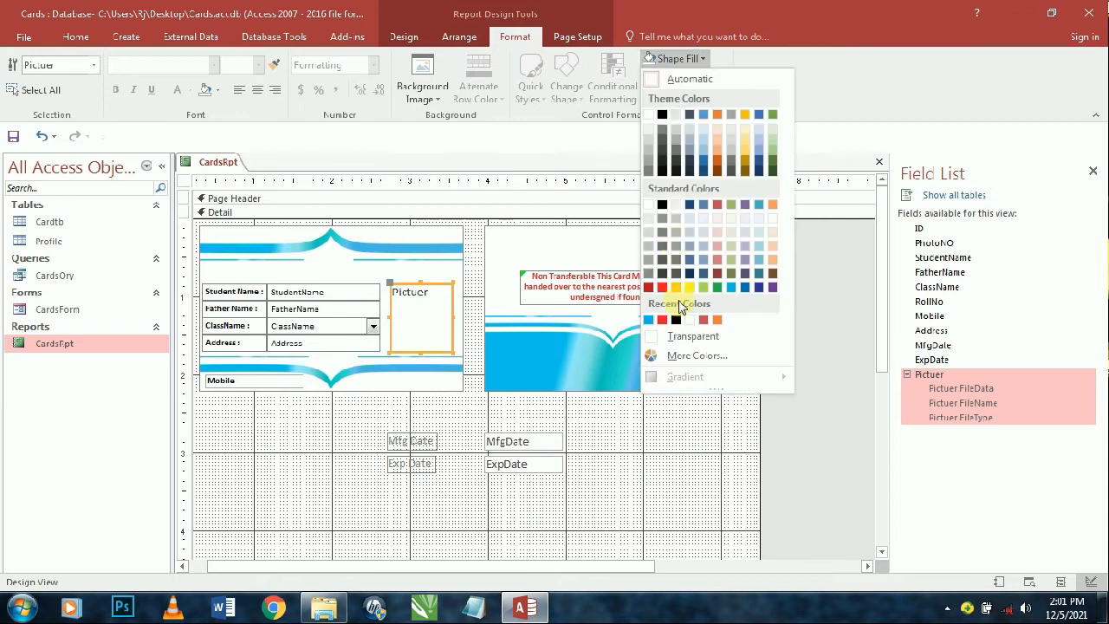
click(682, 336)
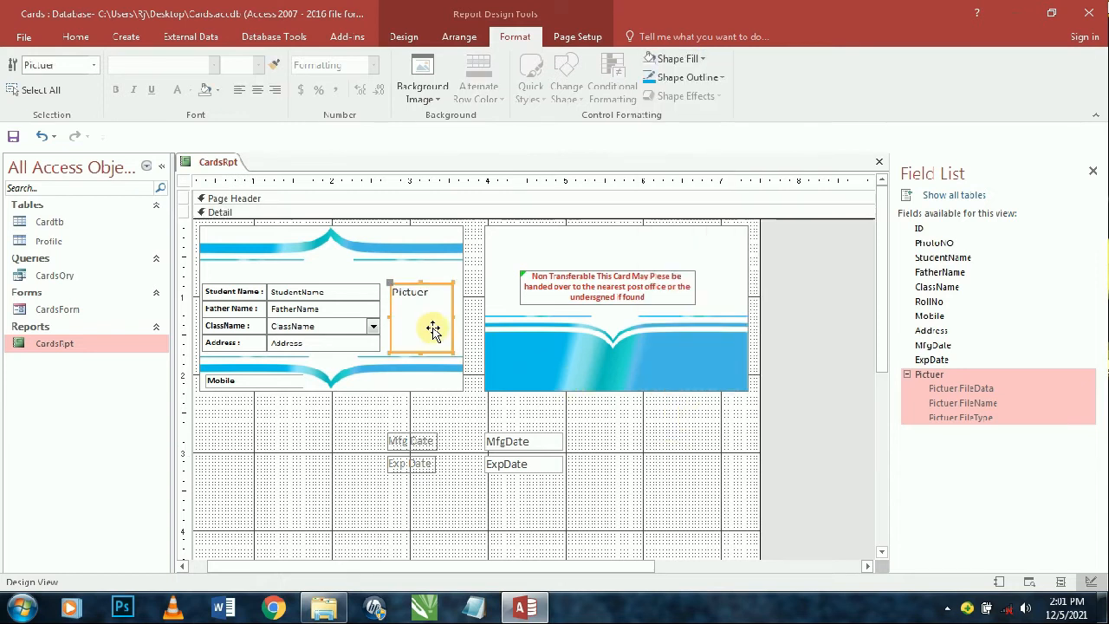
click(578, 437)
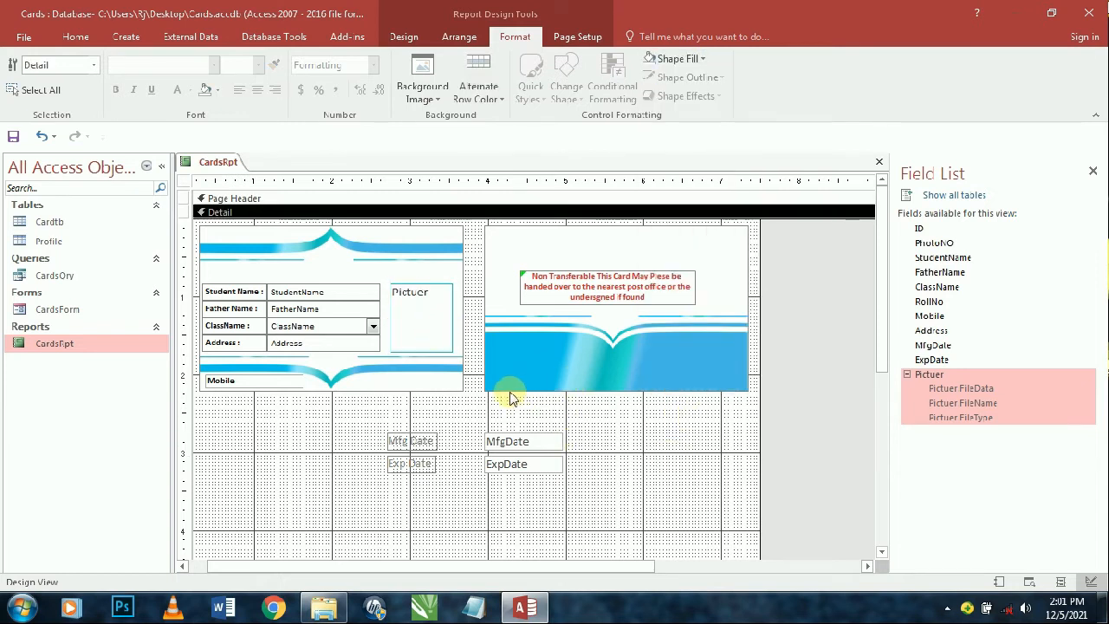
click(425, 329)
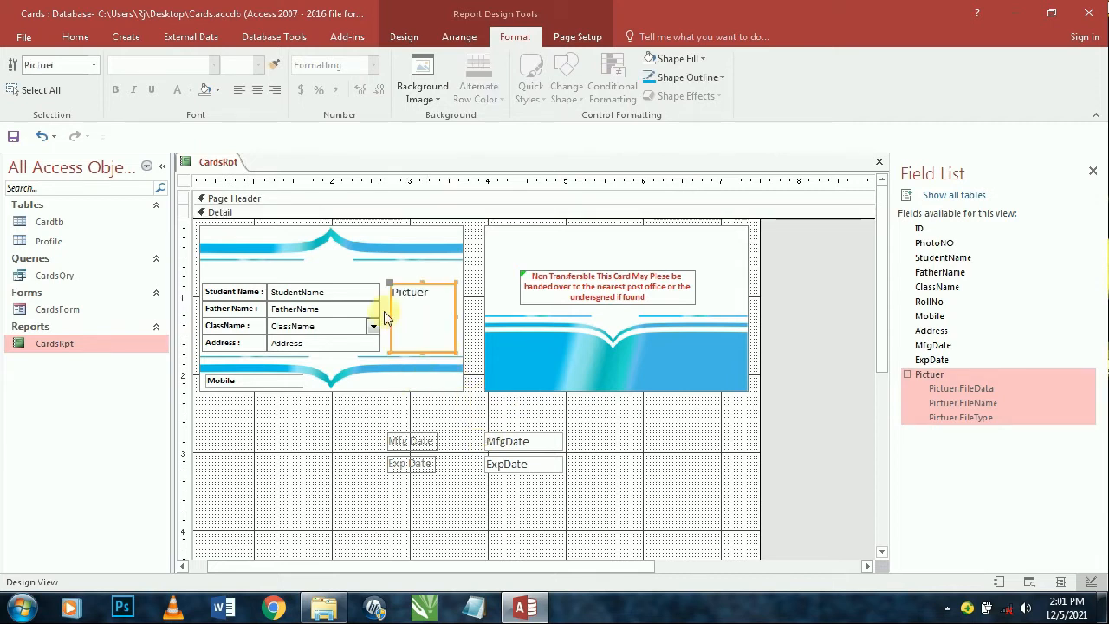
- Widen the StudentName, FatherName, ClassName and Address text boxes slightly
click(357, 288)
click(356, 282)
key(shift+Right)
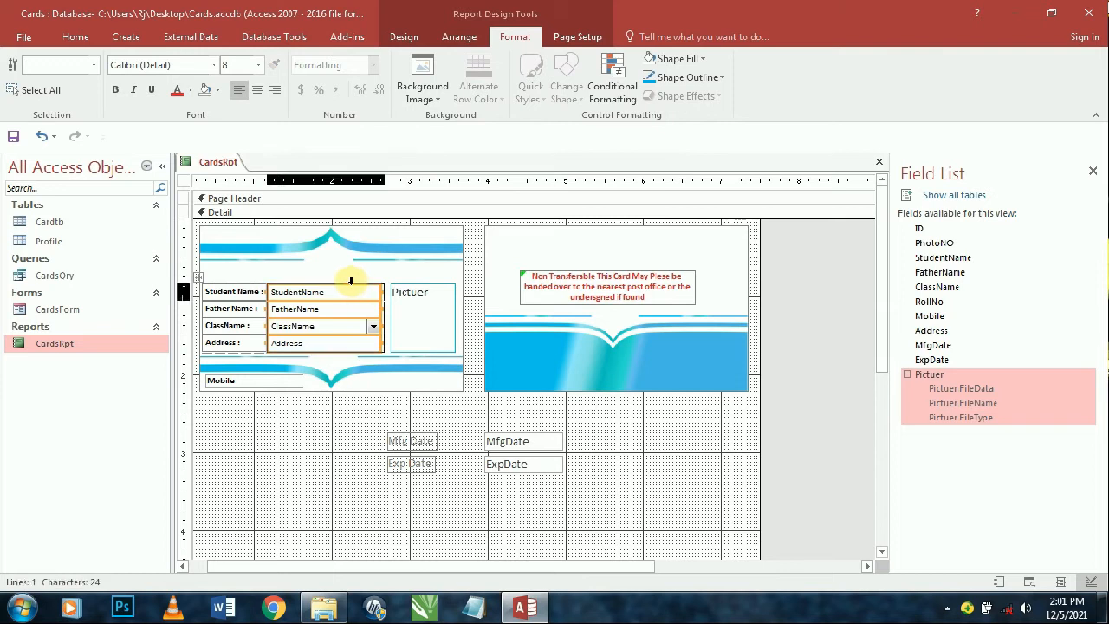
click(593, 459)
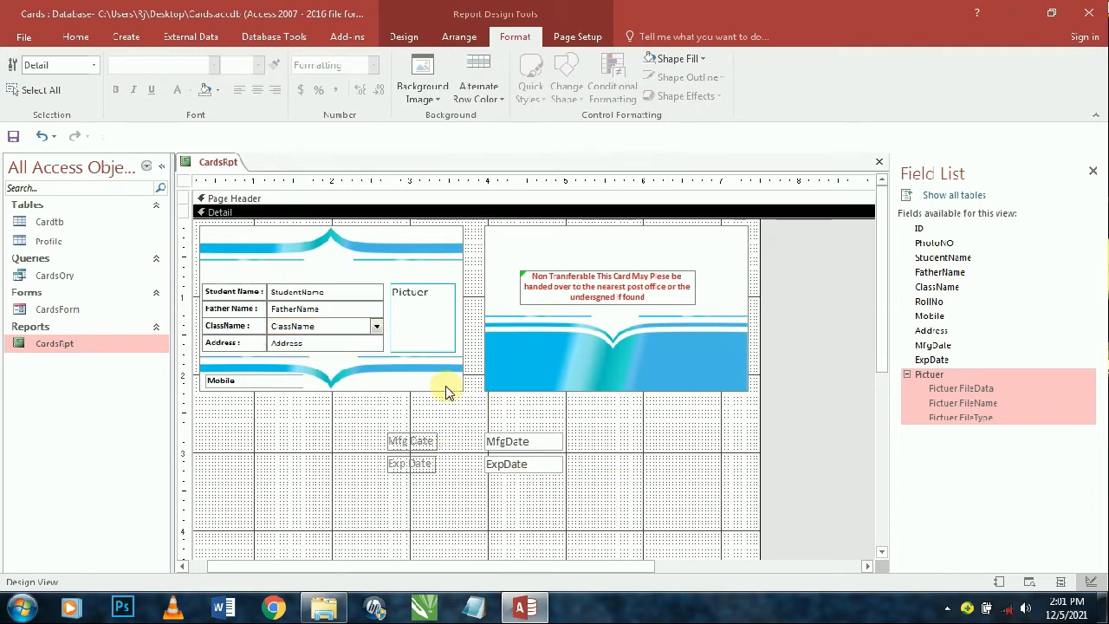
- Convert ClassName from a combo box to a text box and raise the red notice
right_click(377, 326)
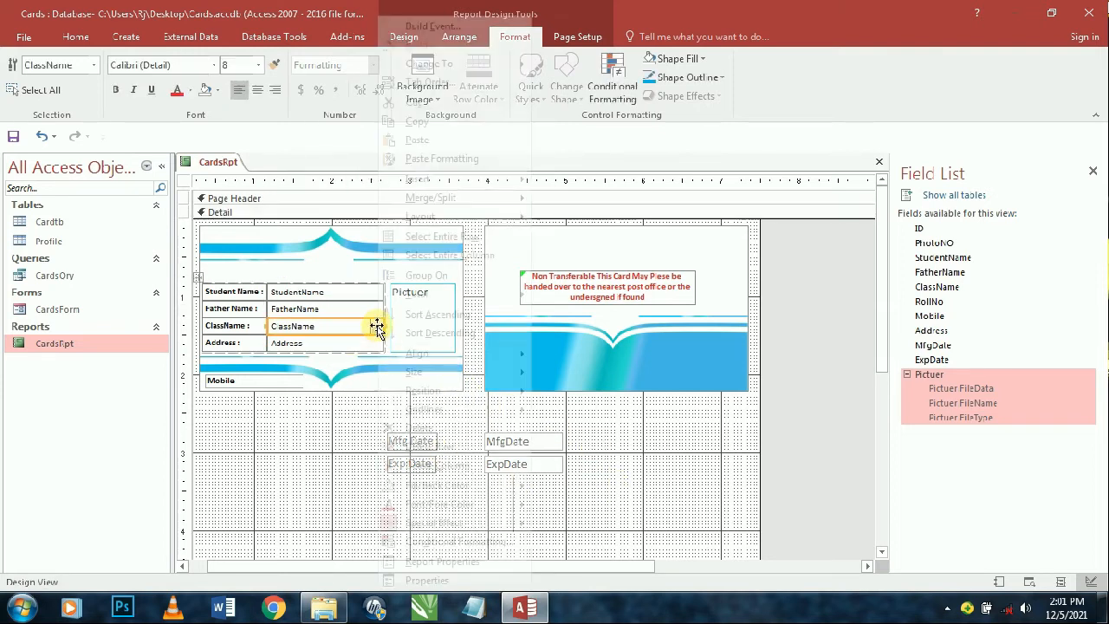
mouse_move(515, 62)
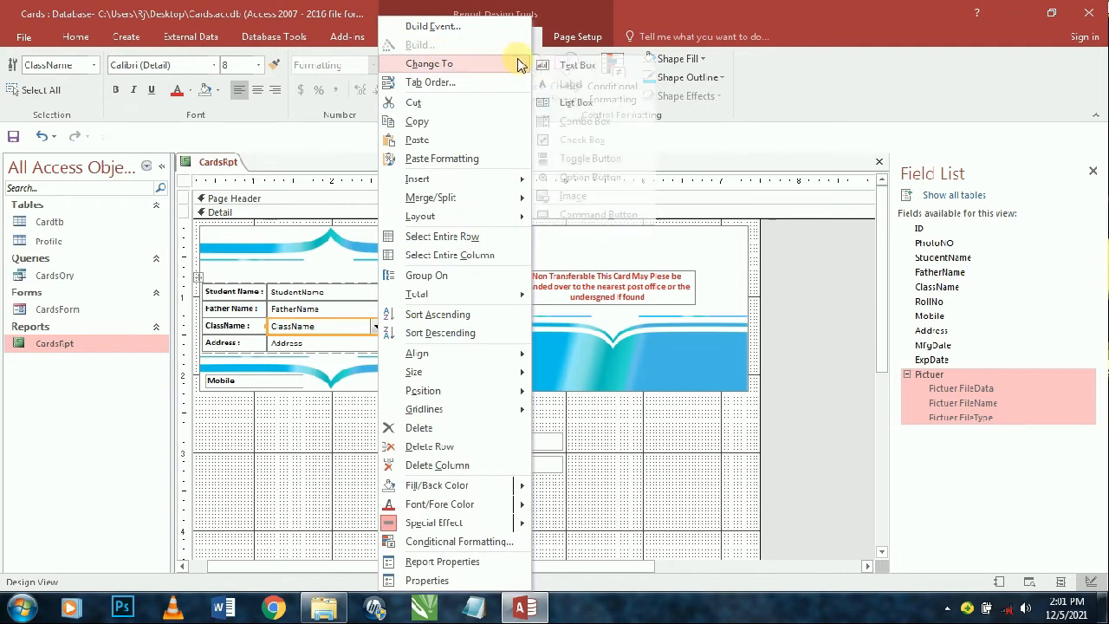
click(562, 66)
click(622, 464)
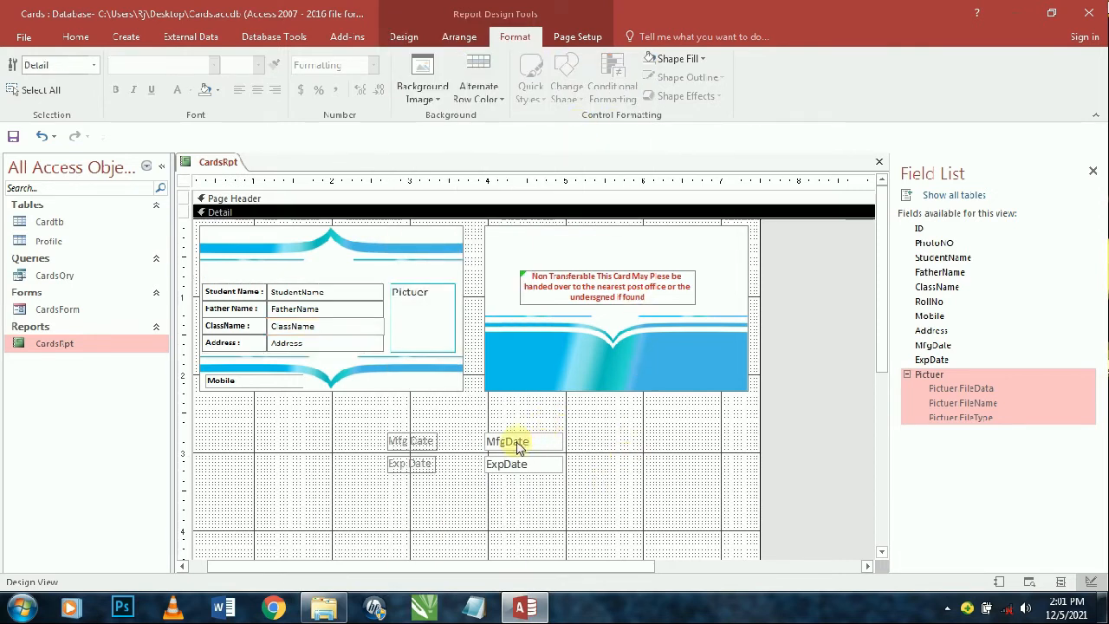
drag(574, 295, 577, 263)
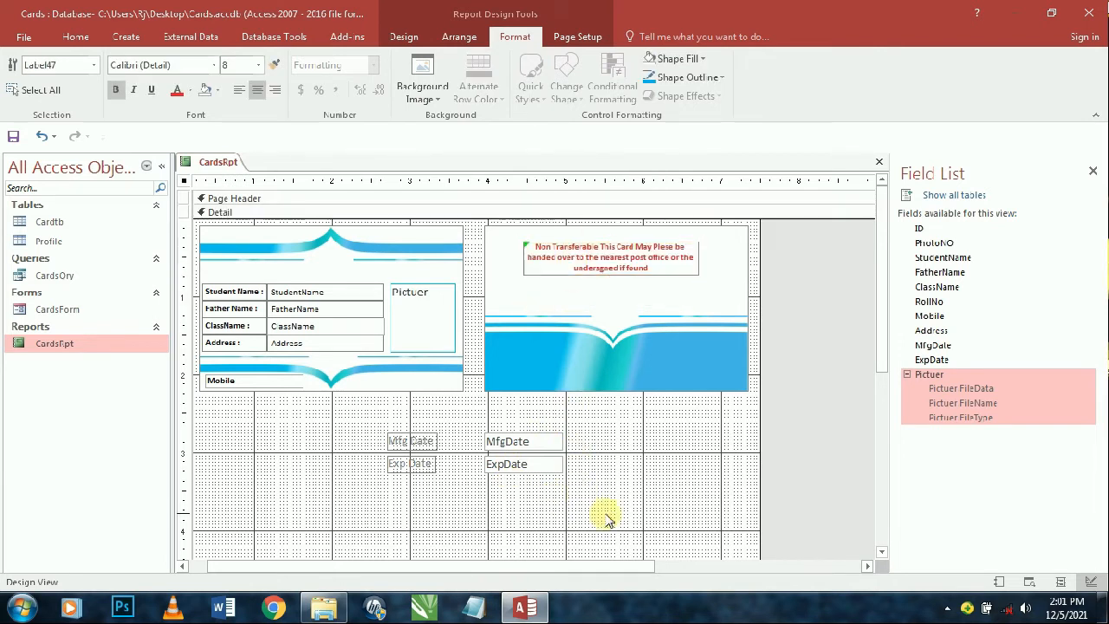
- Copy ClassName's formatting onto the Mfg Date and Exp Date labels and boxes
mouse_move(599, 512)
mouse_down()
mouse_move(425, 458)
mouse_move(390, 431)
mouse_up()
click(330, 314)
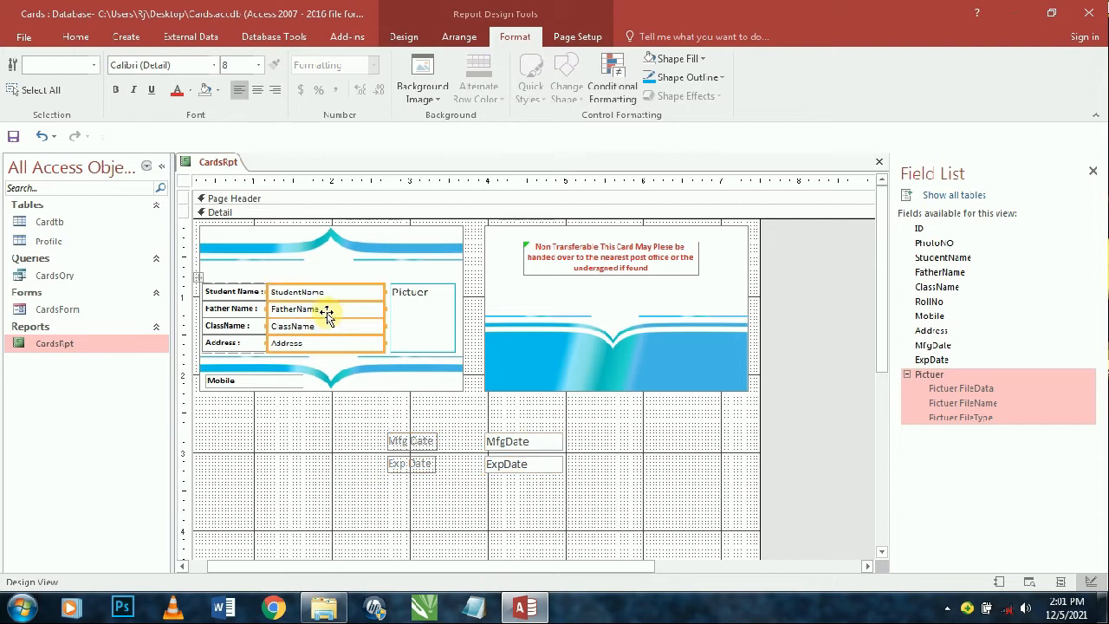
click(300, 327)
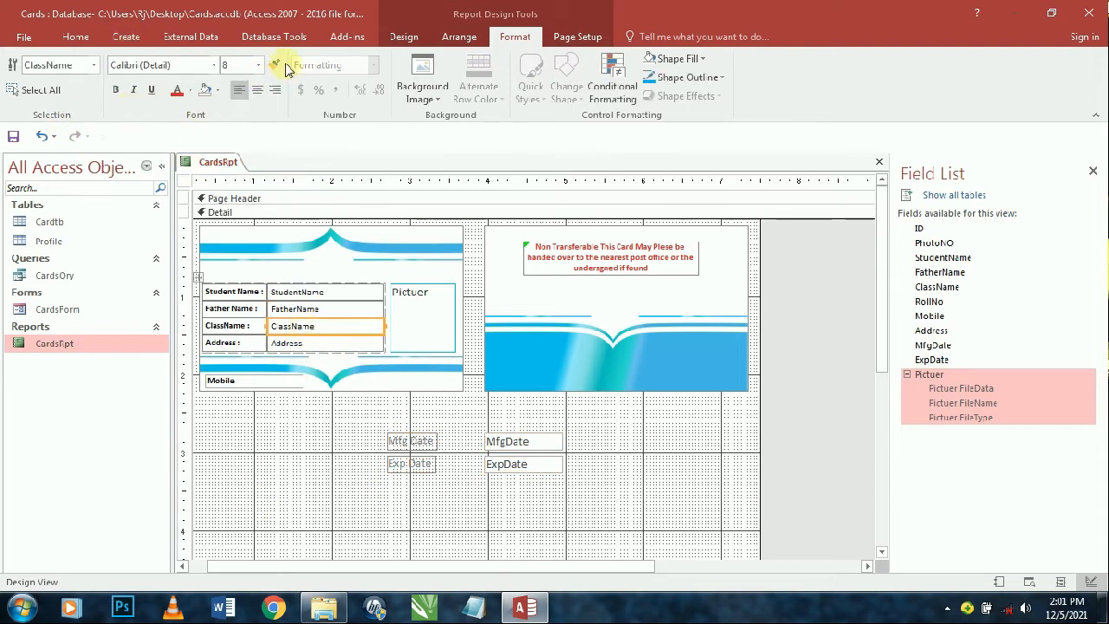
click(274, 65)
click(413, 441)
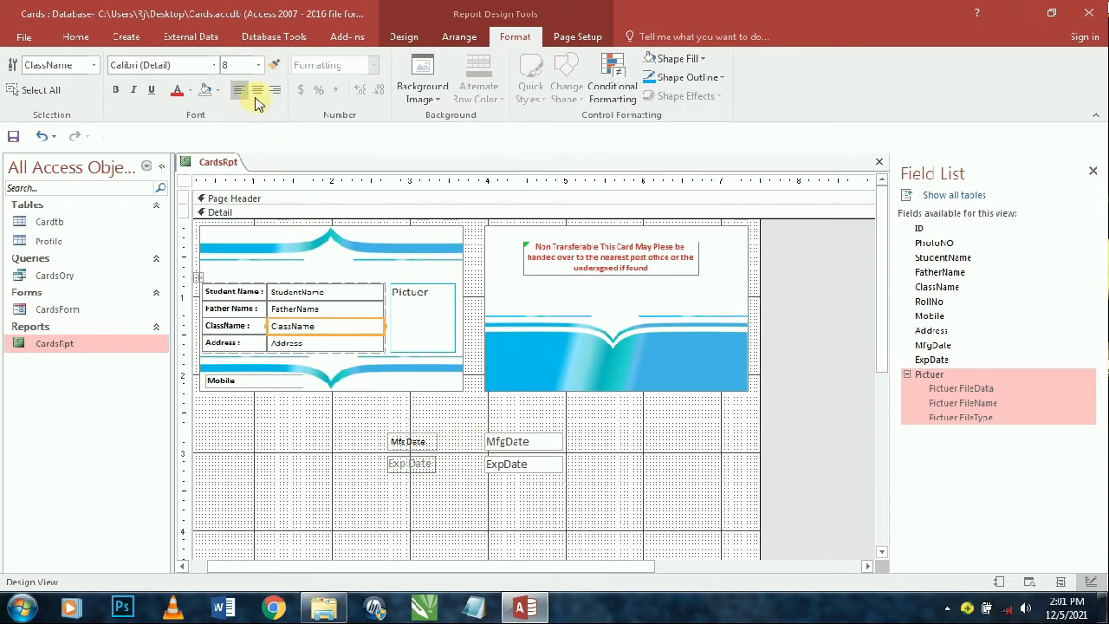
double_click(273, 69)
click(513, 443)
click(518, 464)
click(398, 461)
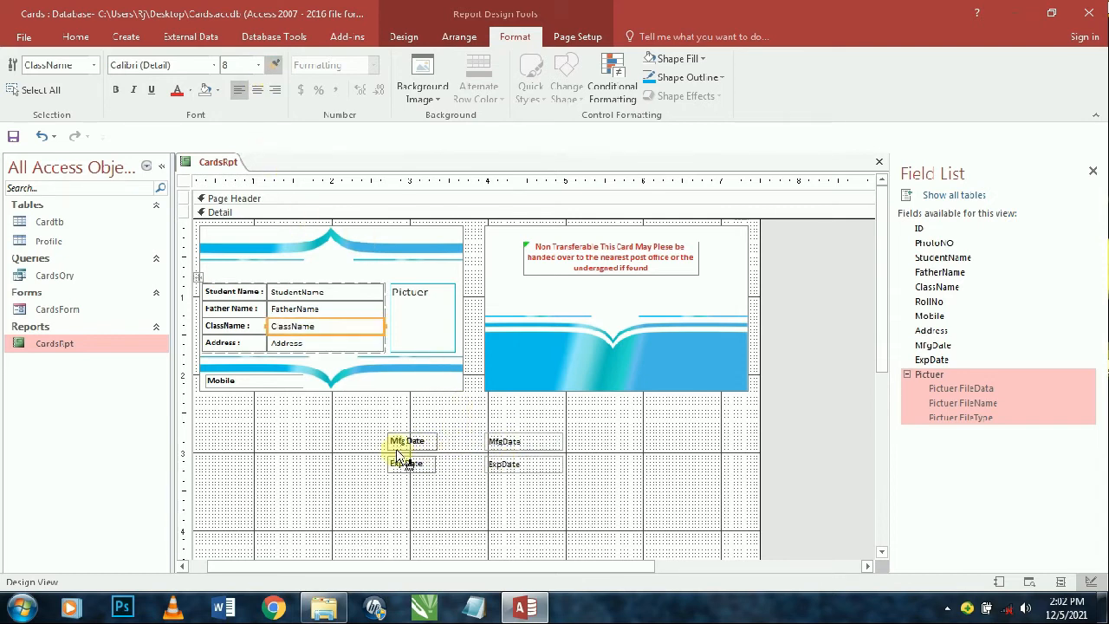
click(275, 68)
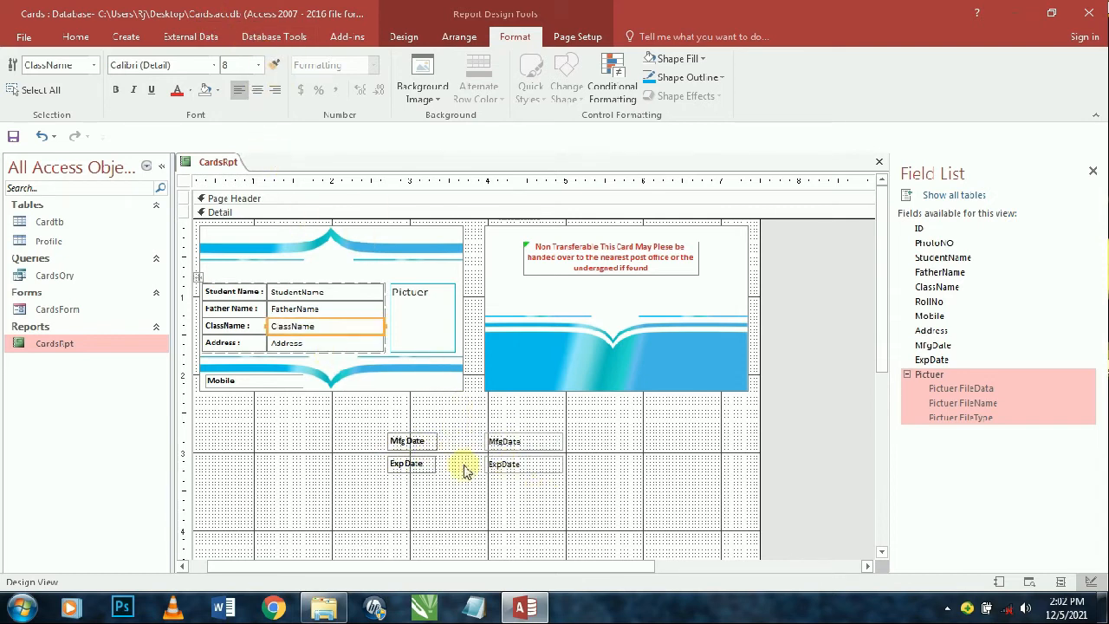
- Group the date labels and boxes in a stacked layout beneath the red notice
drag(473, 475, 402, 416)
drag(439, 458, 433, 448)
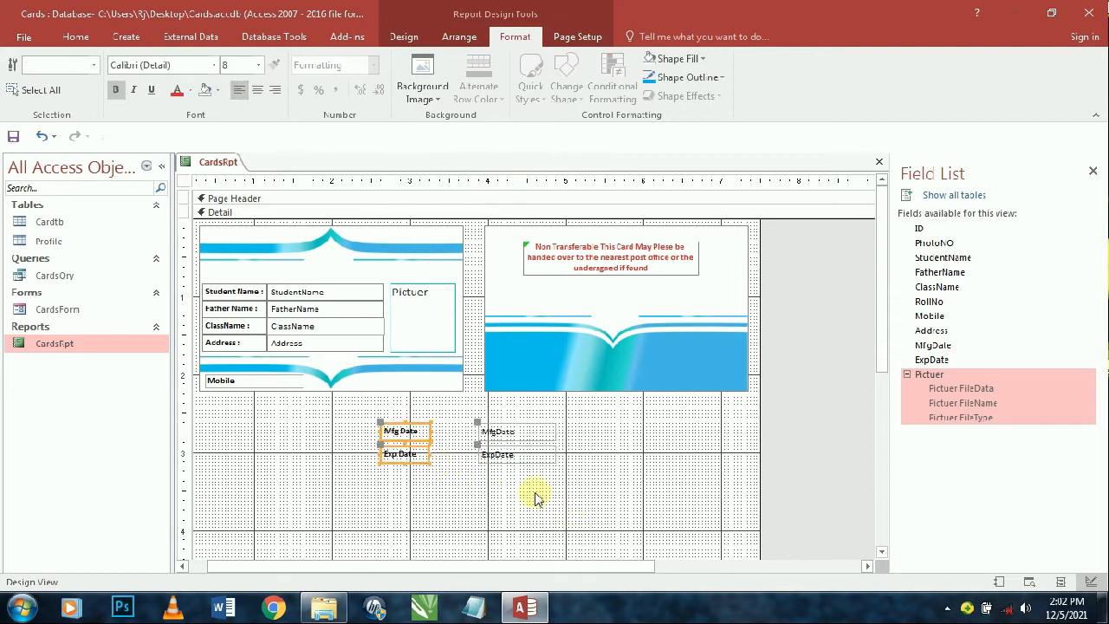
mouse_move(557, 463)
mouse_down()
mouse_move(418, 425)
mouse_move(559, 475)
mouse_up()
click(459, 38)
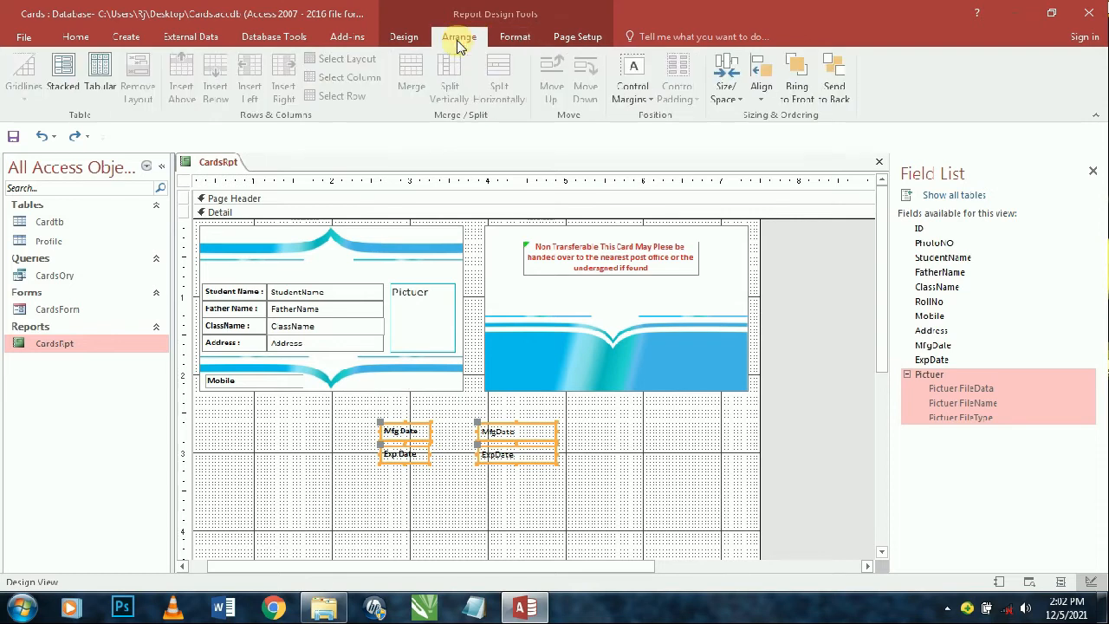
click(64, 82)
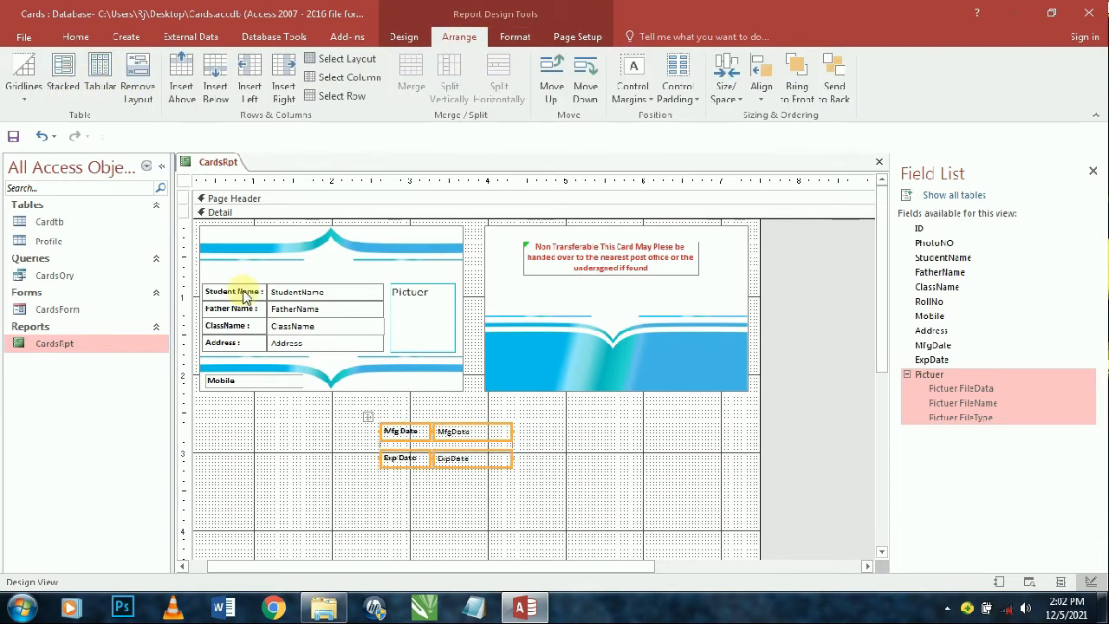
drag(475, 430, 603, 293)
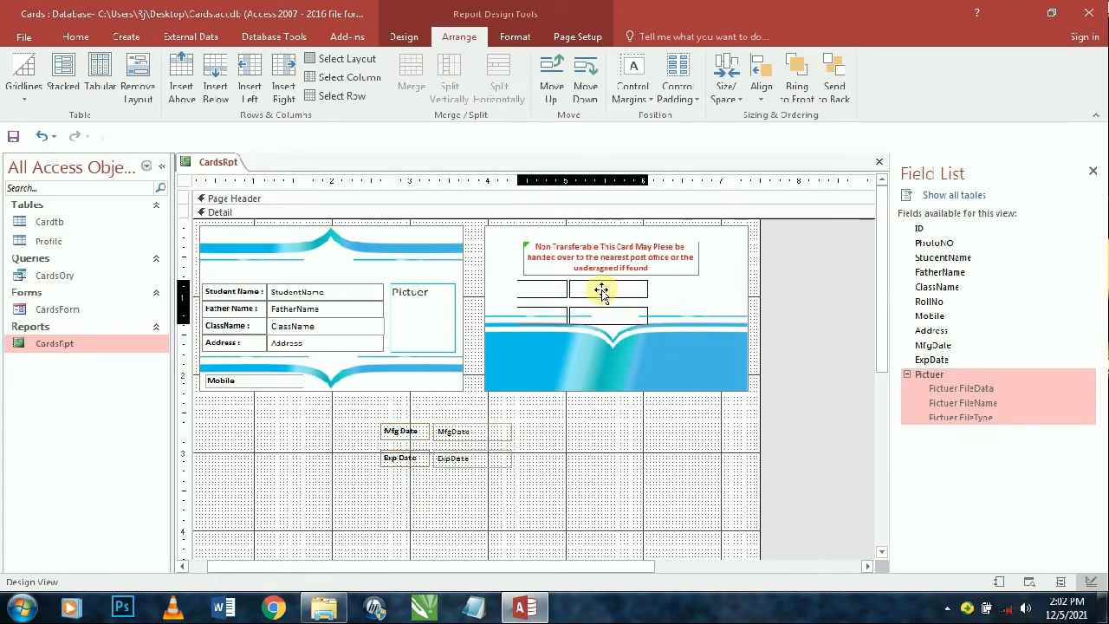
drag(601, 292, 603, 293)
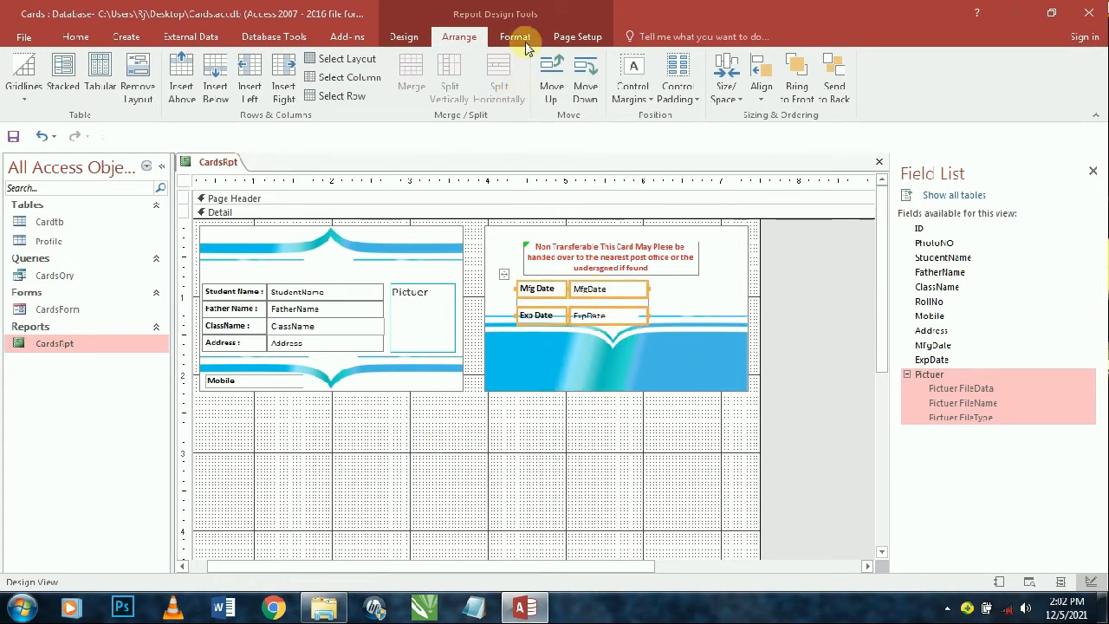
- Set the date fields' control padding to None and control margins to Medium
click(679, 86)
click(699, 126)
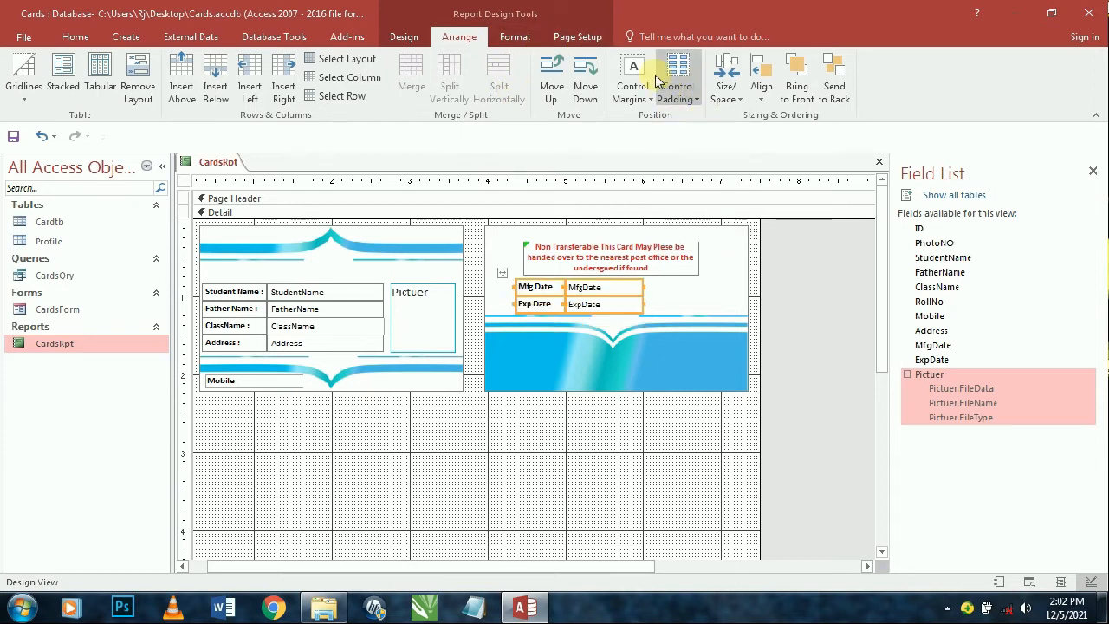
click(633, 91)
click(656, 138)
click(632, 91)
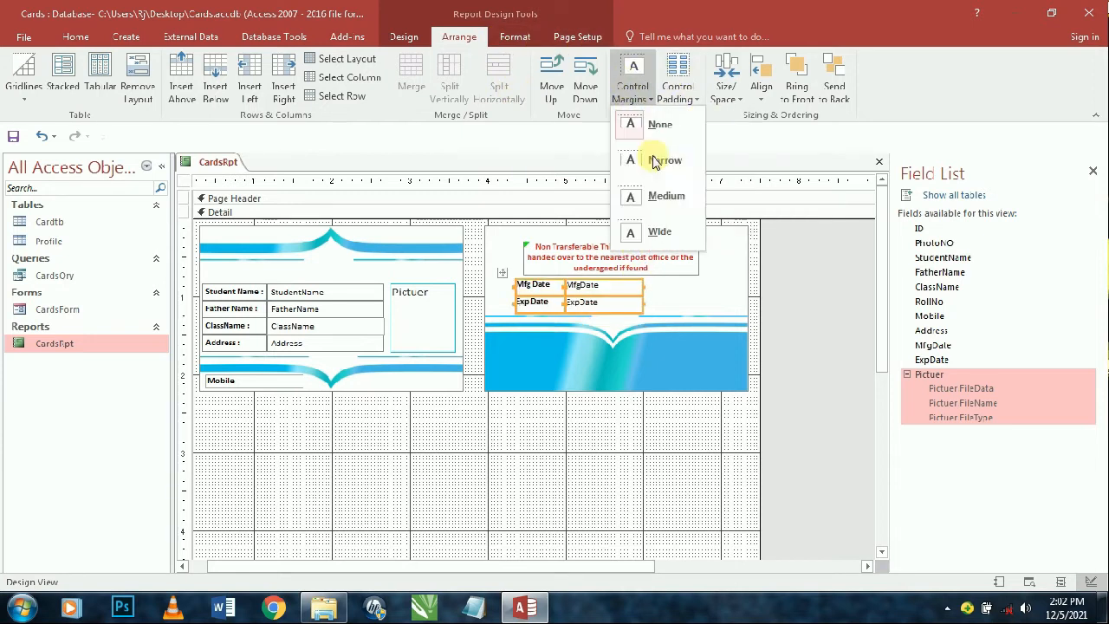
click(653, 197)
- Give the MfgDate box StudentName's bordered style with Format Painter
click(602, 301)
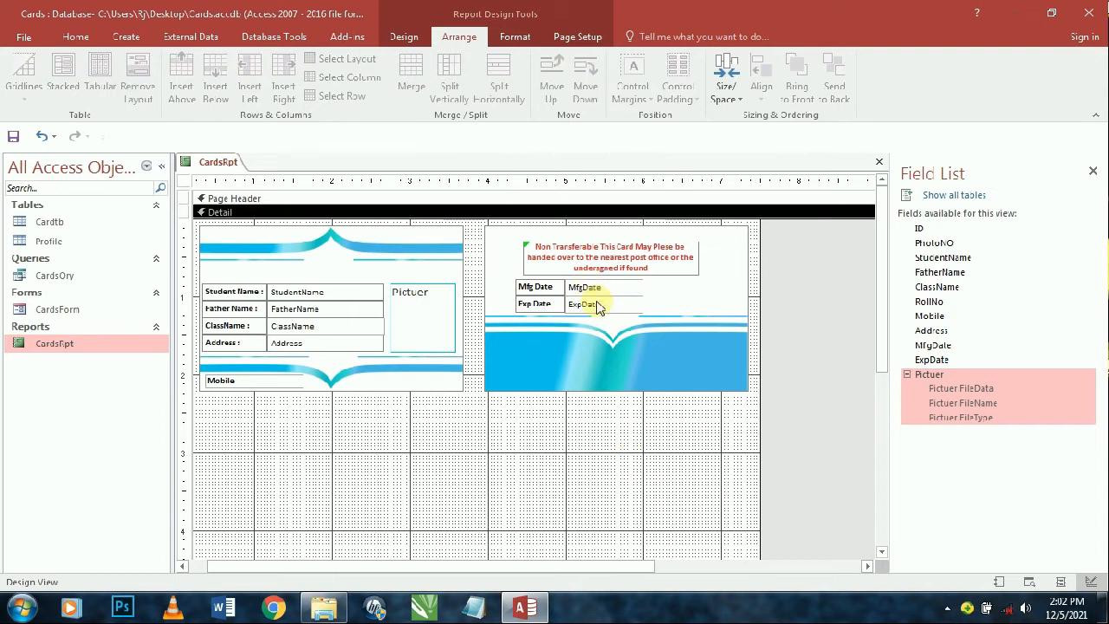
click(346, 292)
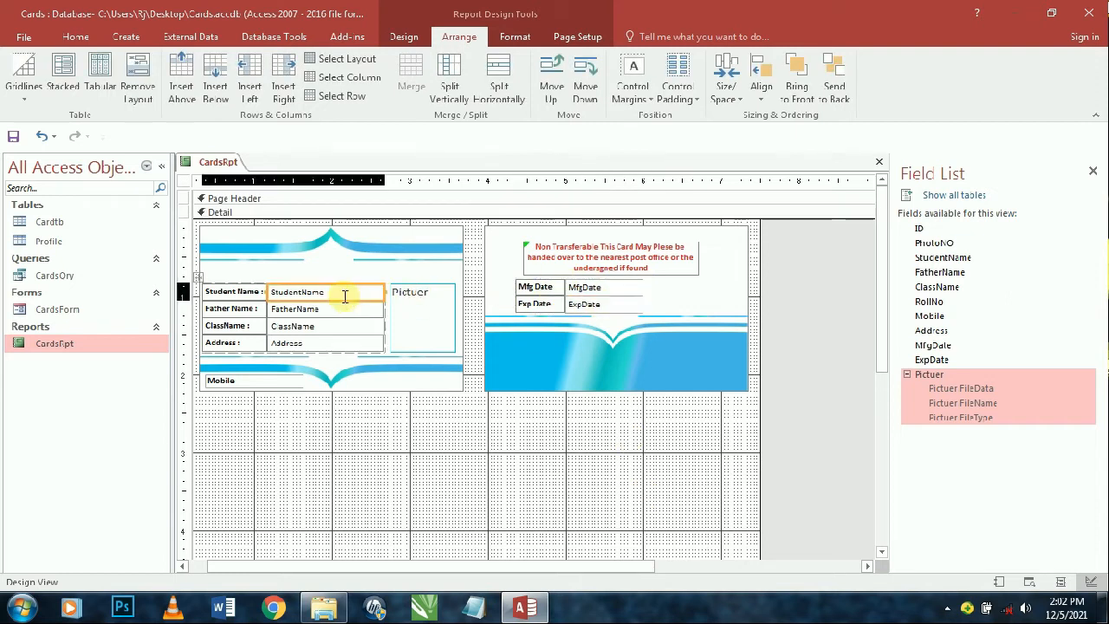
click(73, 37)
click(143, 96)
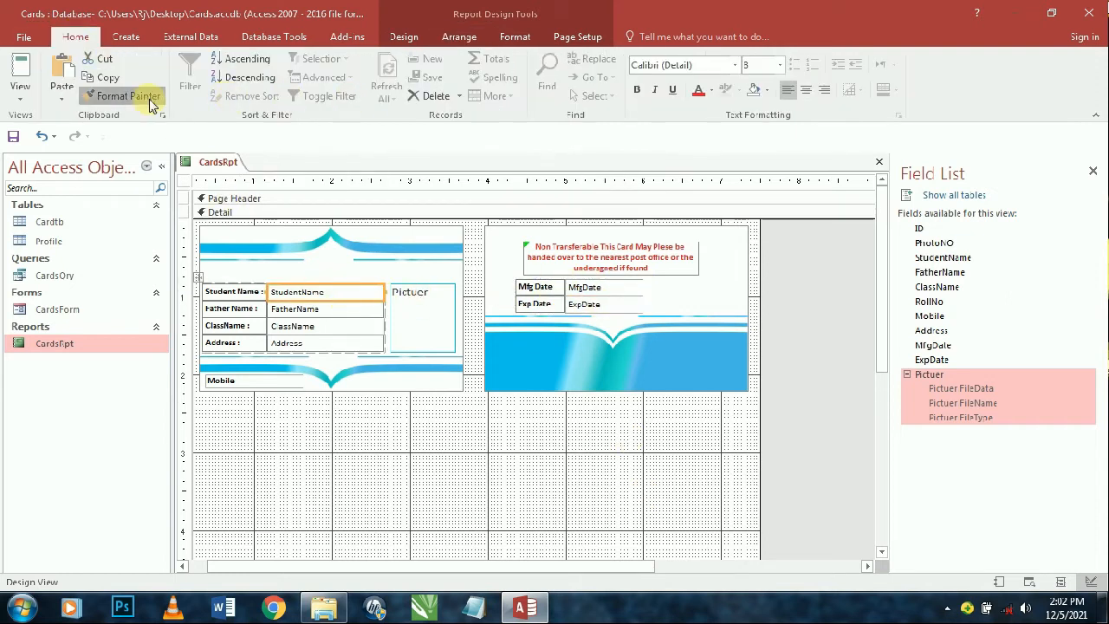
click(591, 289)
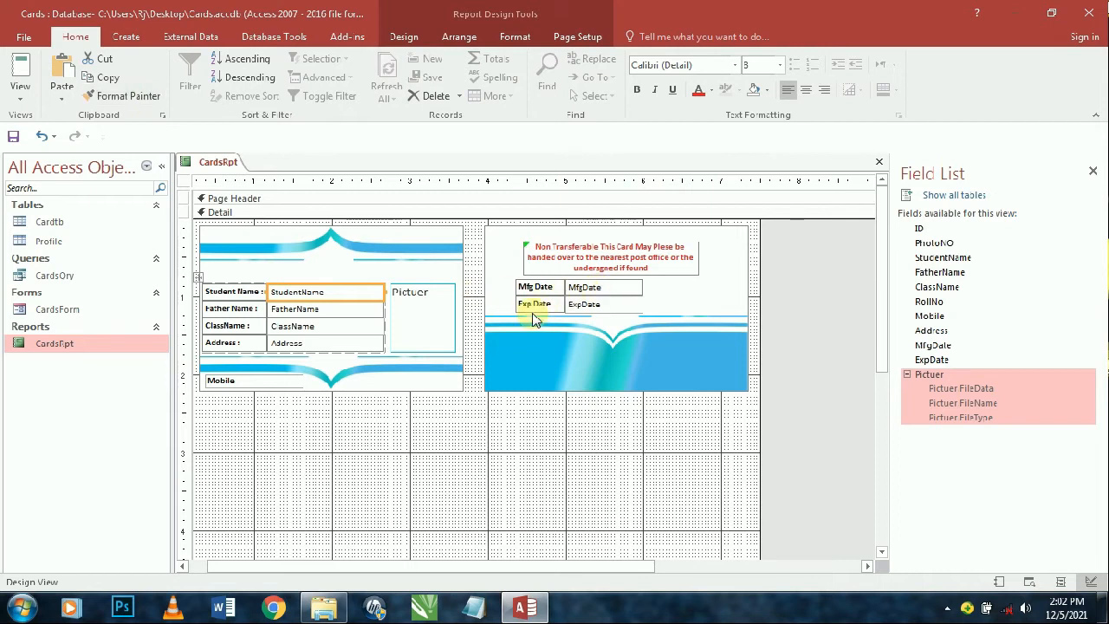
- Widen both the MfgDate and ExpDate text boxes
click(535, 304)
click(589, 290)
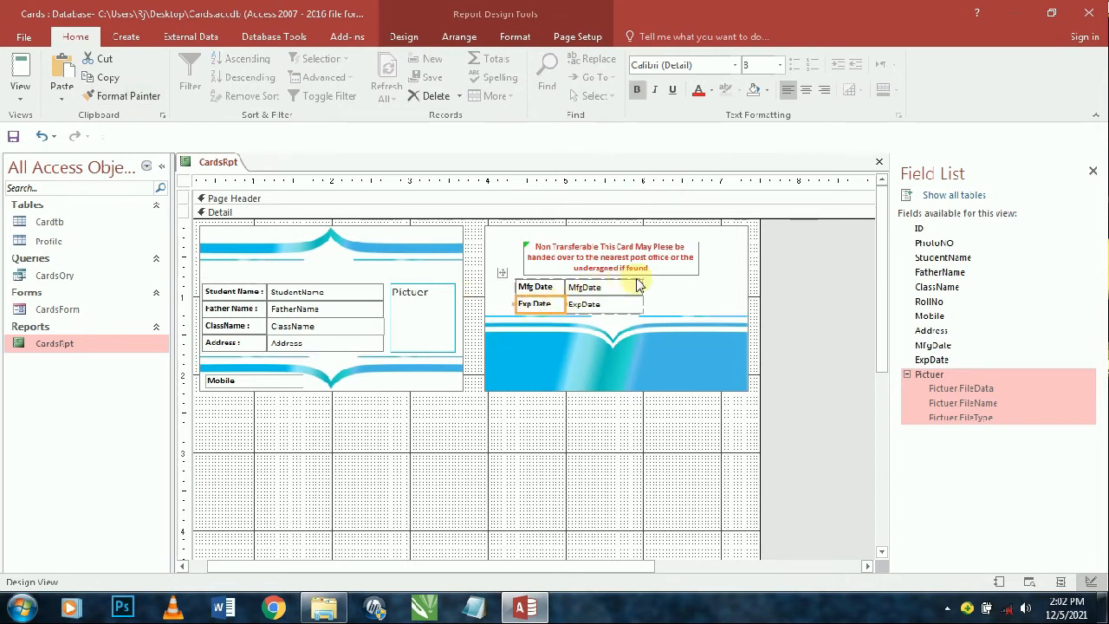
click(620, 278)
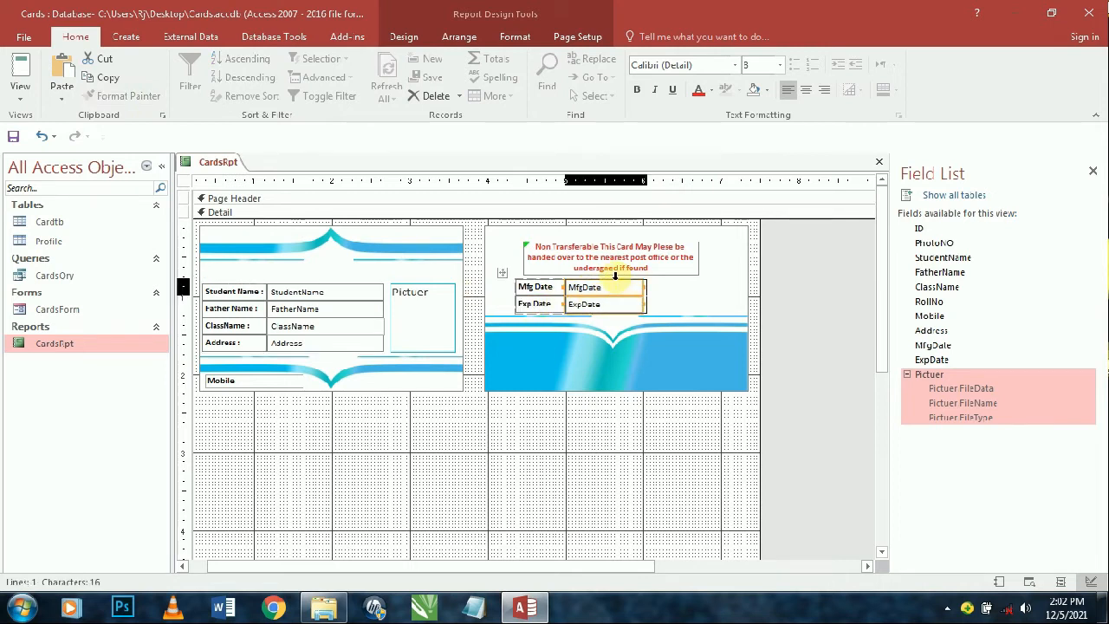
key(shift+Right)
key(shift+Right)
key(shift+Right)
key(shift+Right)
key(shift+Right)
key(shift+Right)
key(shift+Right)
key(shift+Right)
key(shift+Right)
key(shift+Right)
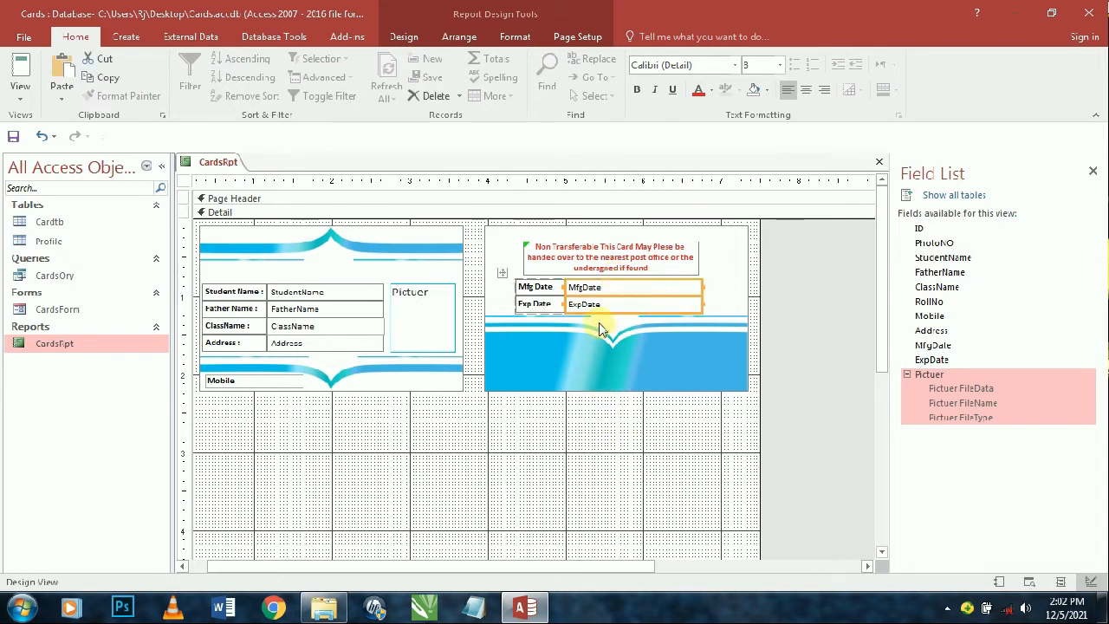
click(621, 451)
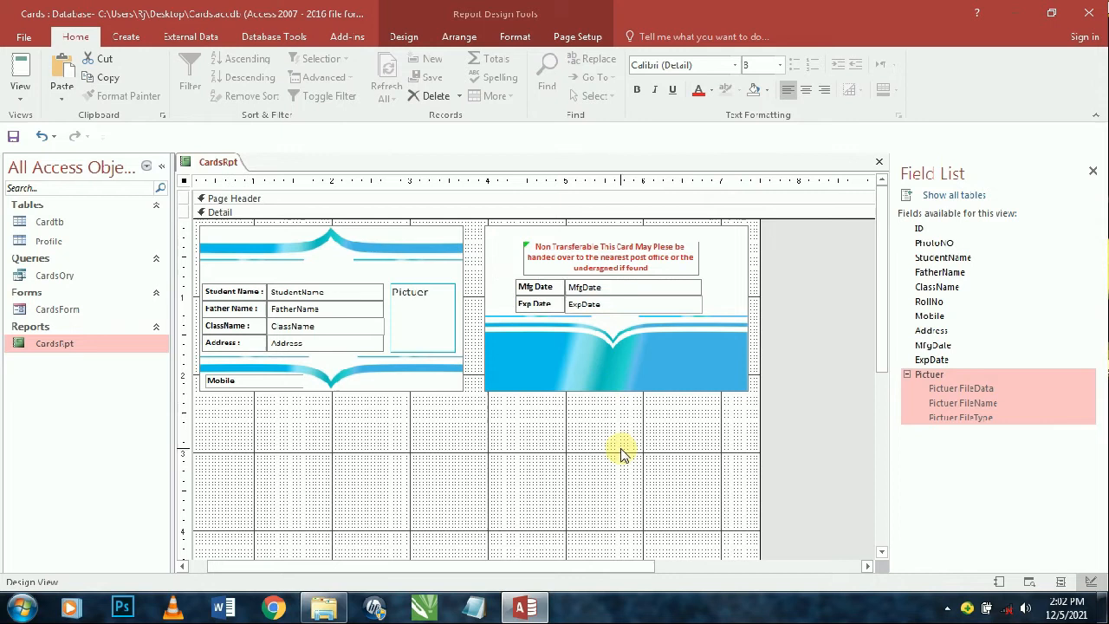
- Remove the padding around the ExpDate box
click(594, 305)
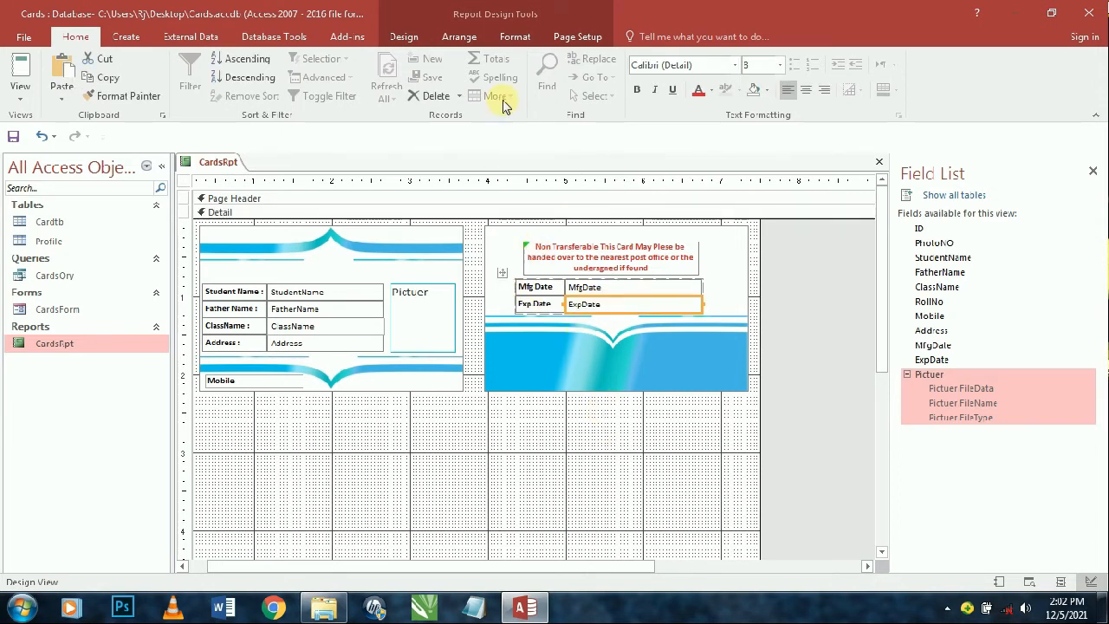
click(459, 36)
click(679, 100)
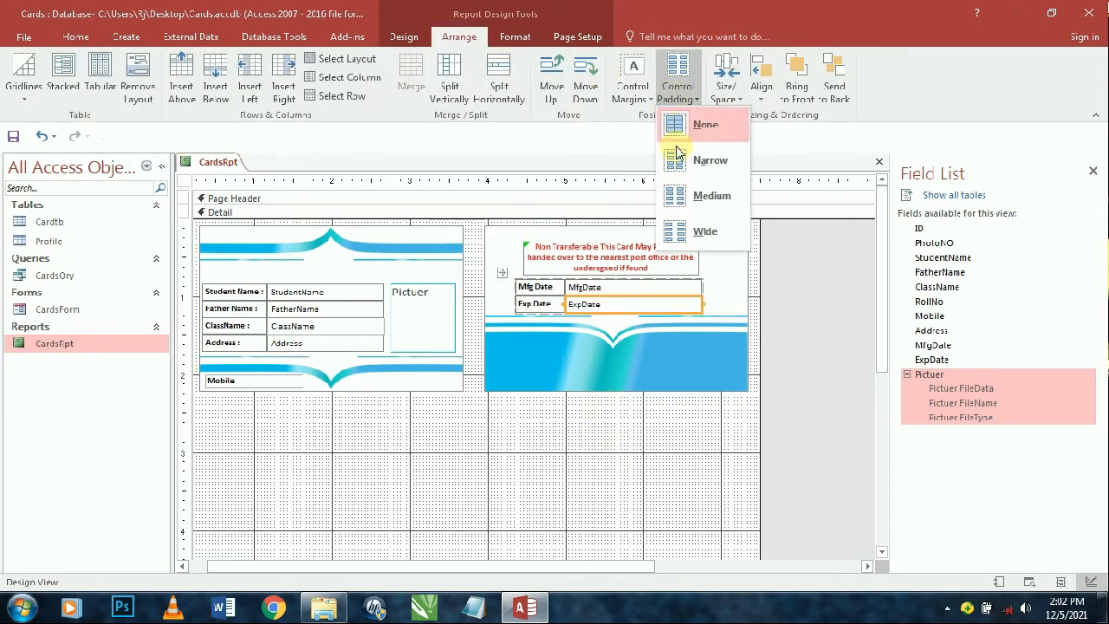
click(131, 98)
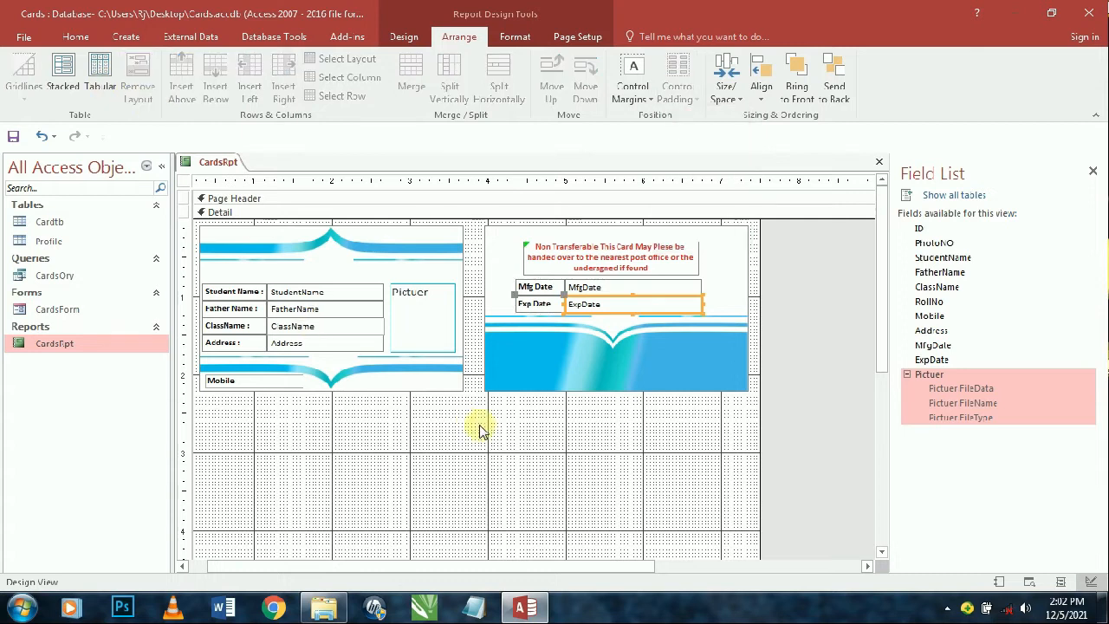
click(546, 392)
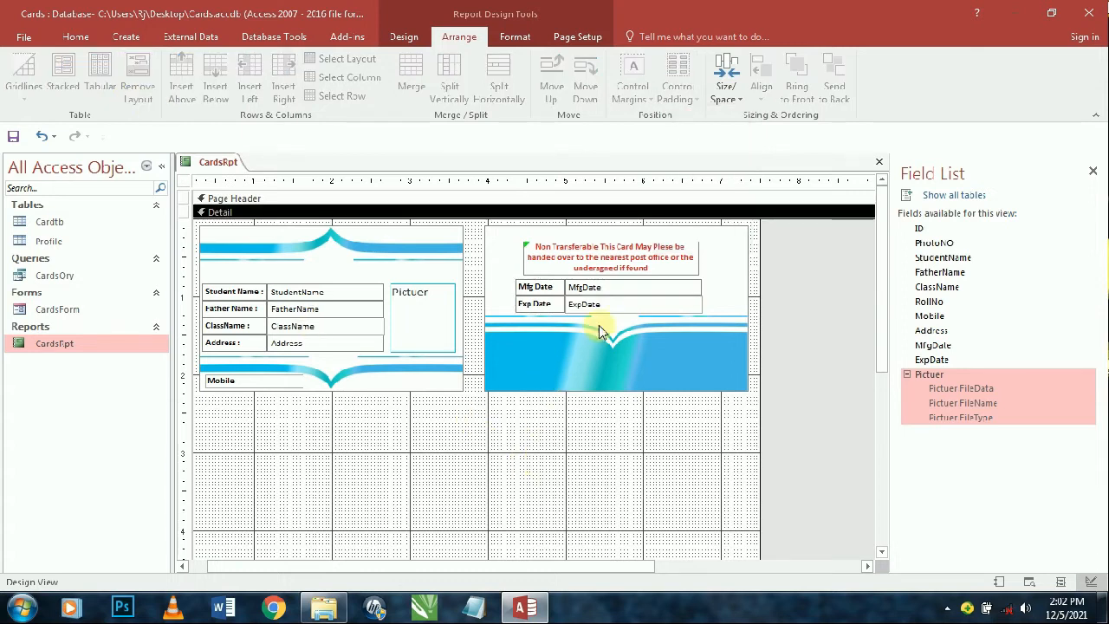
click(611, 272)
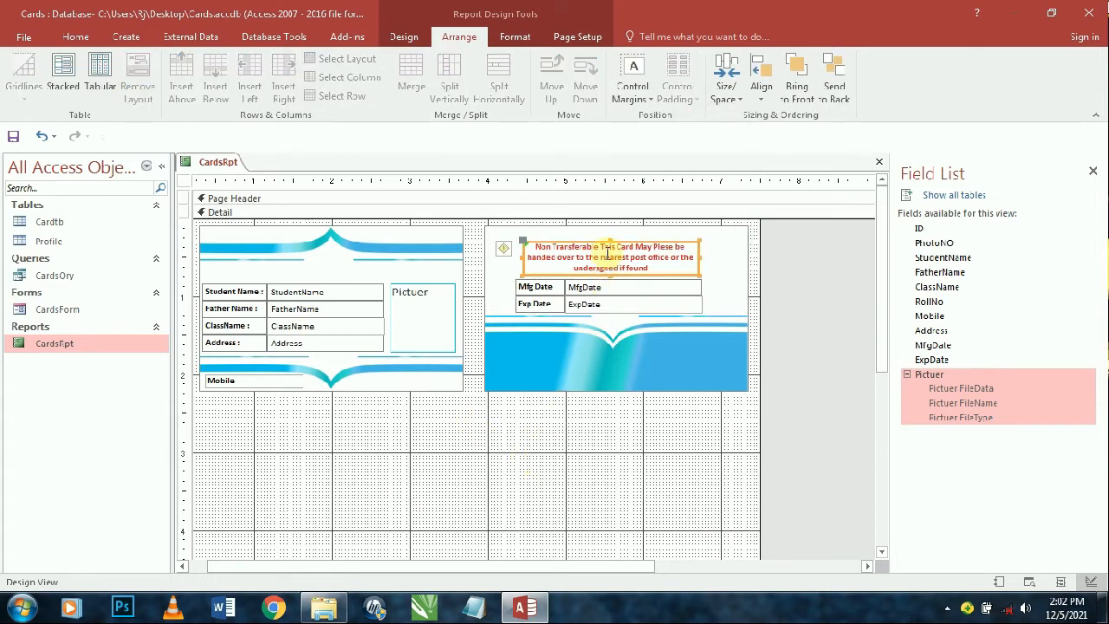
- Lower the red notice's top edge and settle its font size at 8
drag(611, 239, 611, 246)
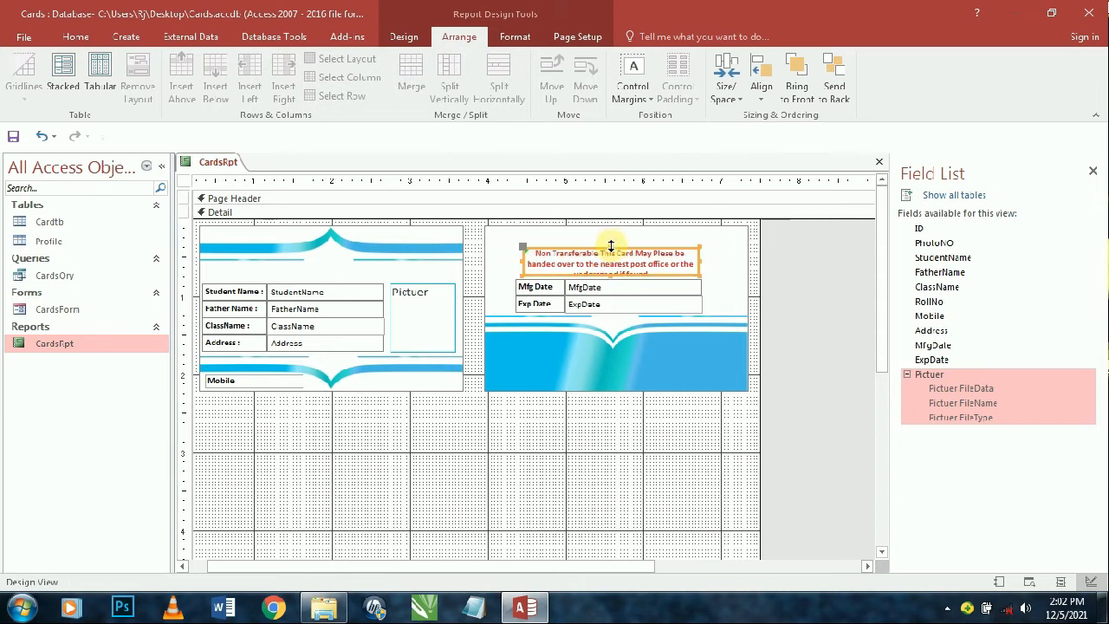
click(75, 36)
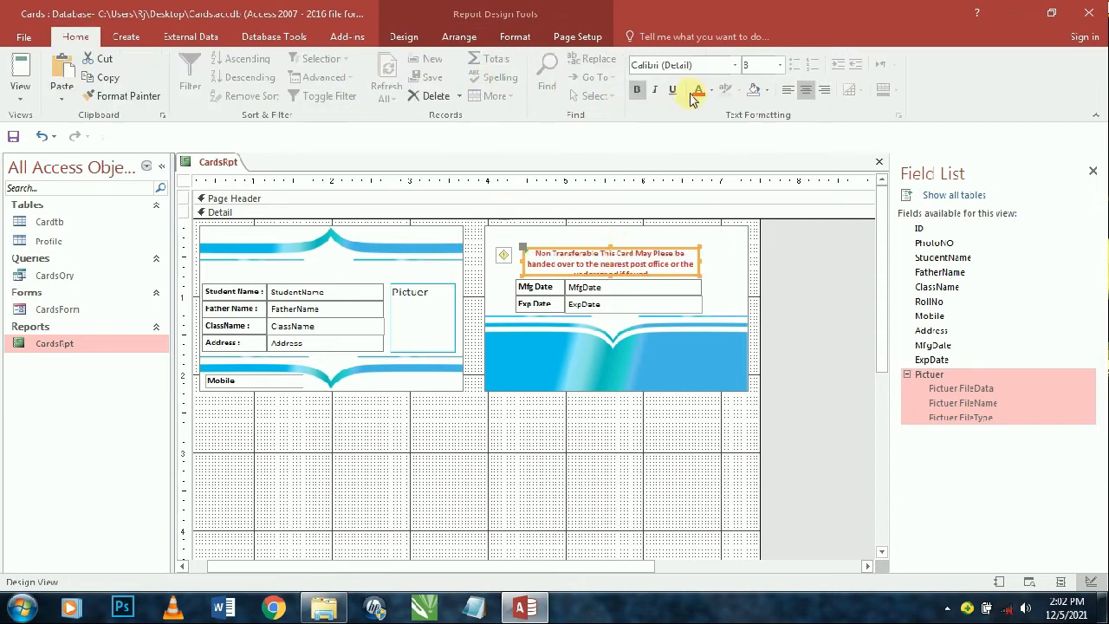
click(754, 66)
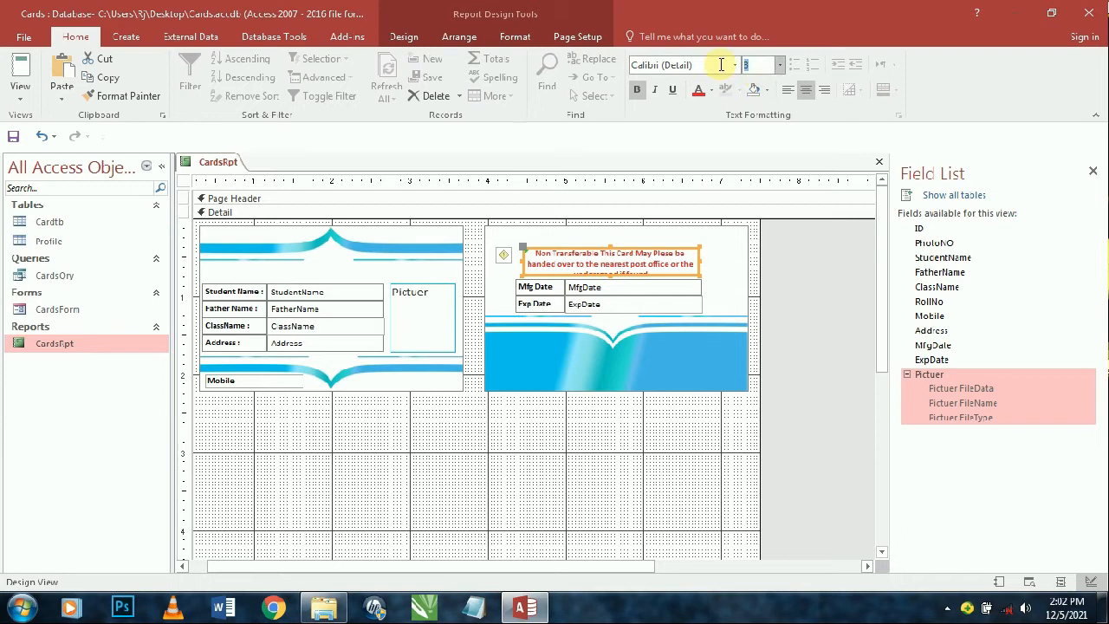
text(5)
key(Return)
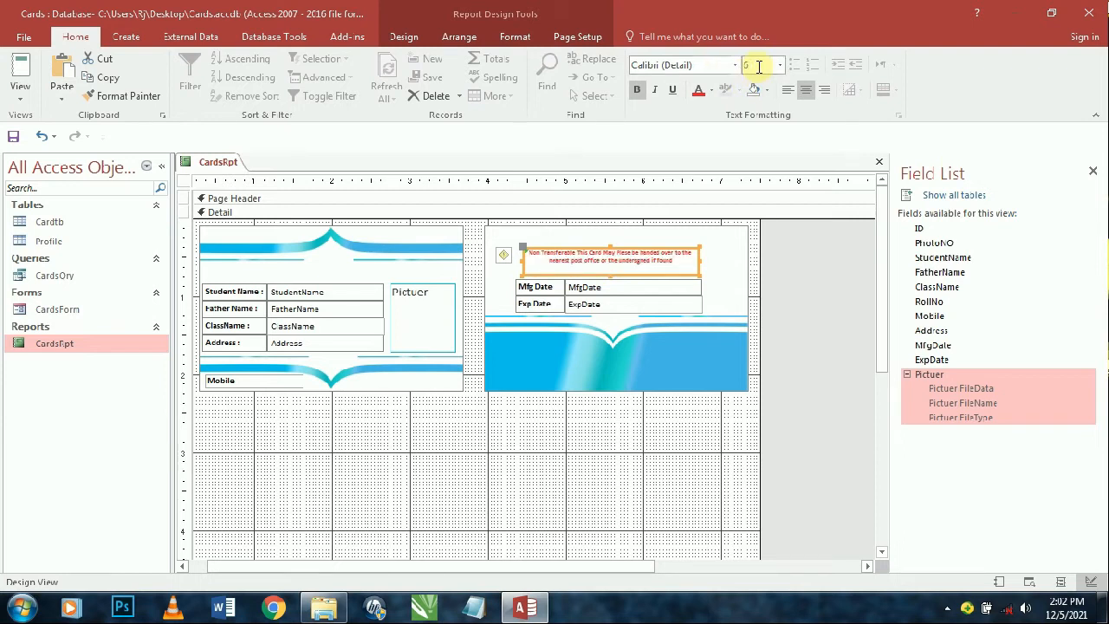
text(7)
key(Return)
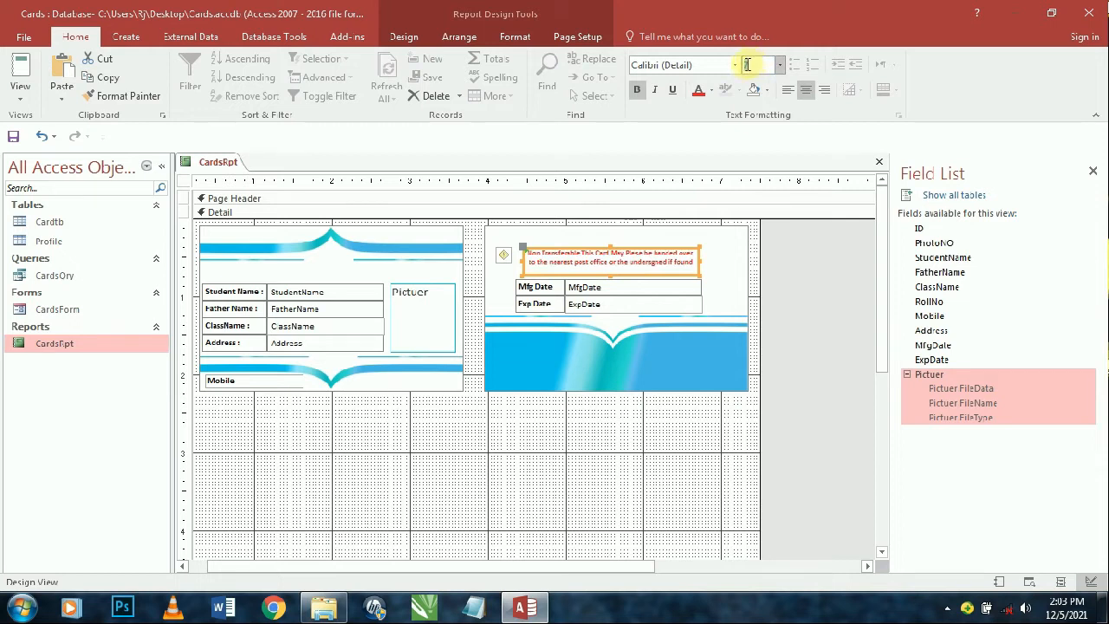
text(8)
key(Return)
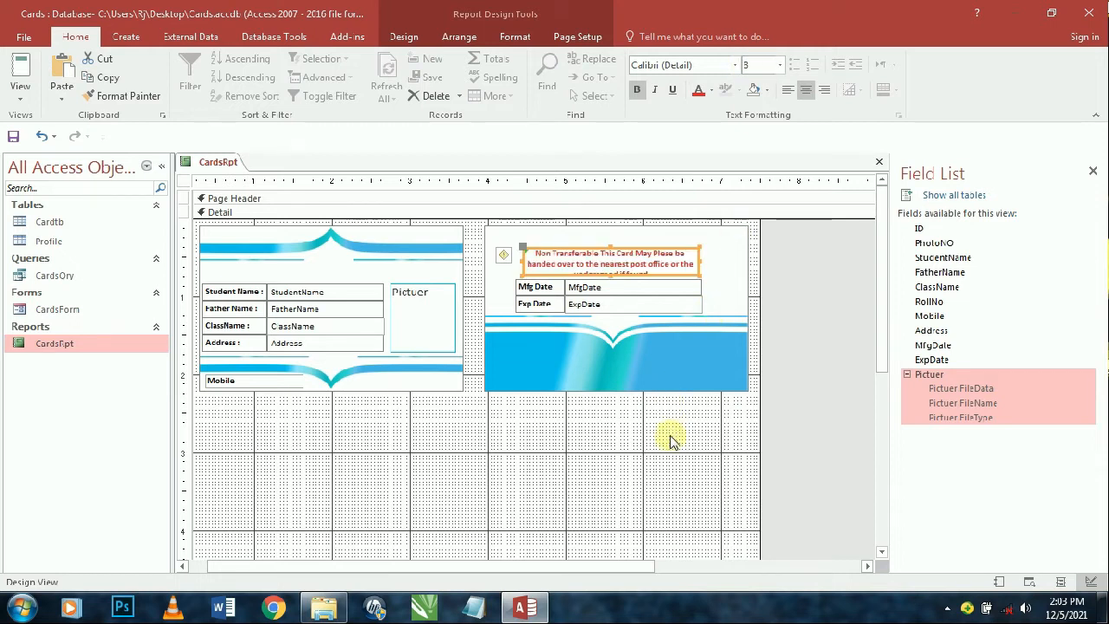
- Make the MfgDate row slightly shorter
click(614, 291)
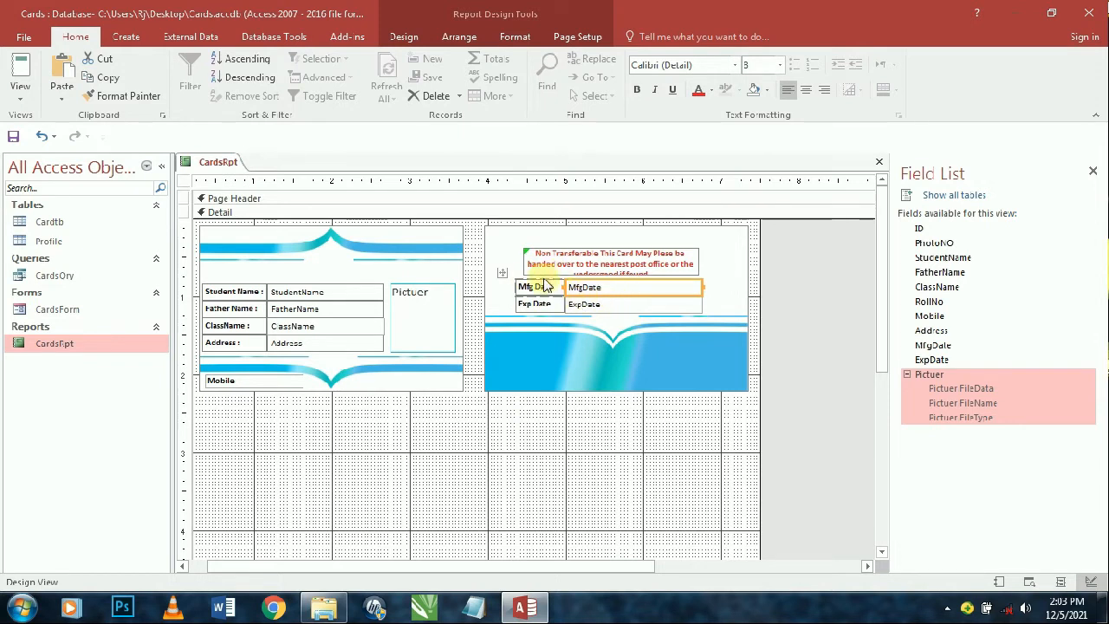
click(506, 240)
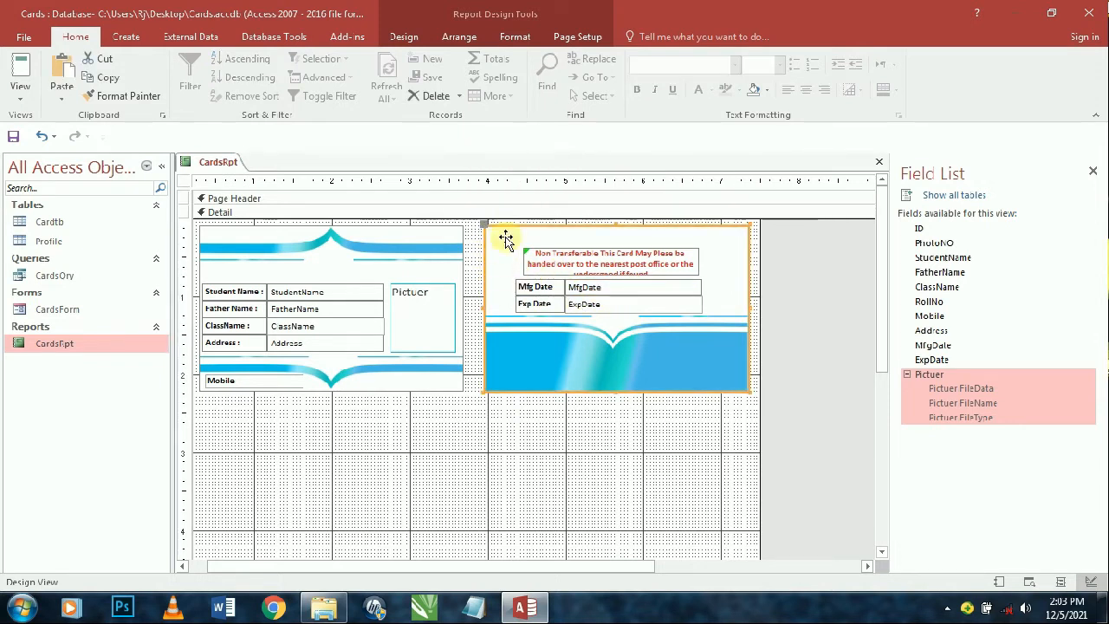
click(503, 286)
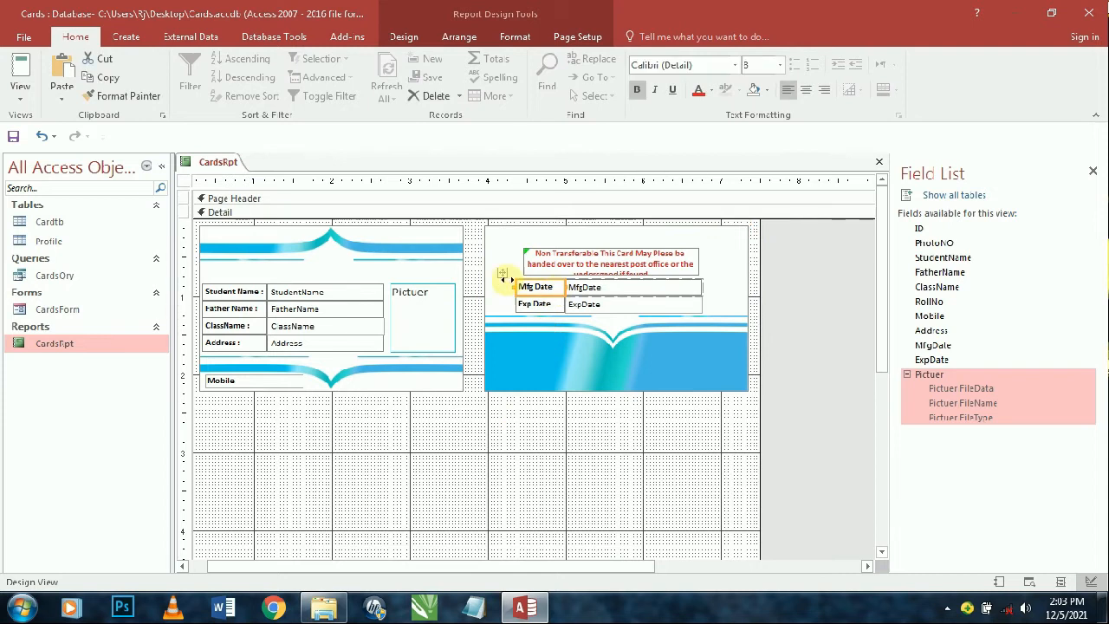
click(461, 38)
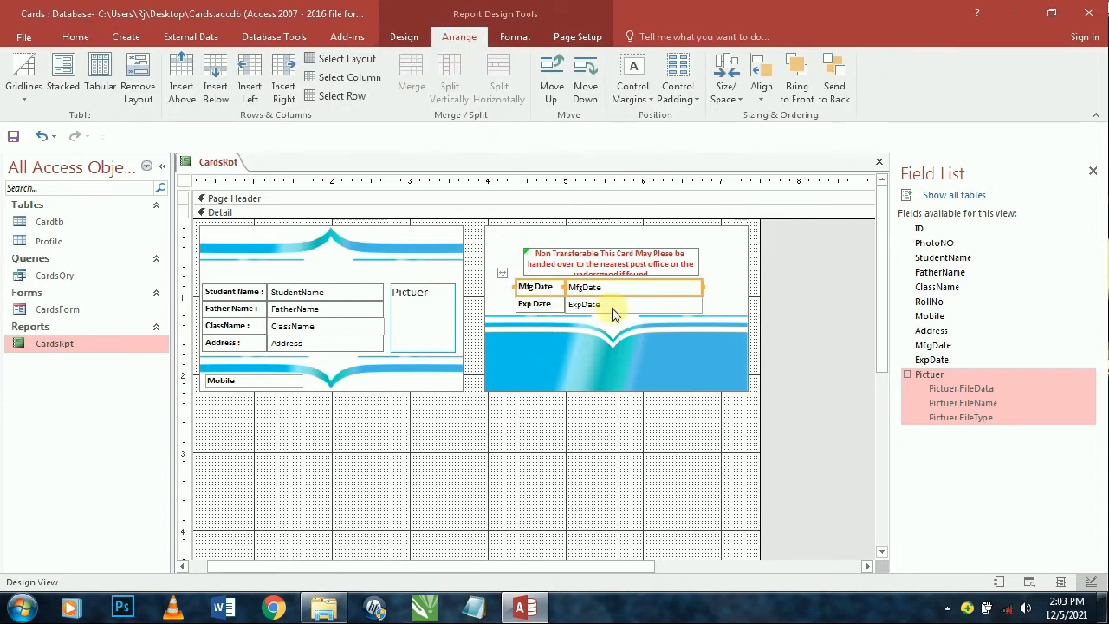
key(shift+Up)
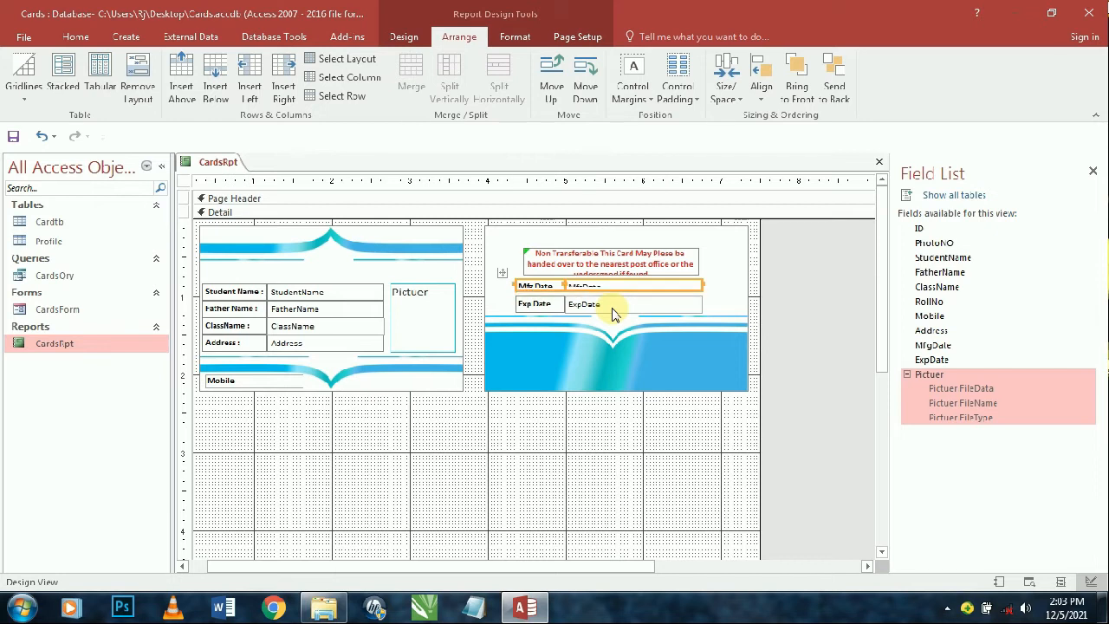
key(shift+Down)
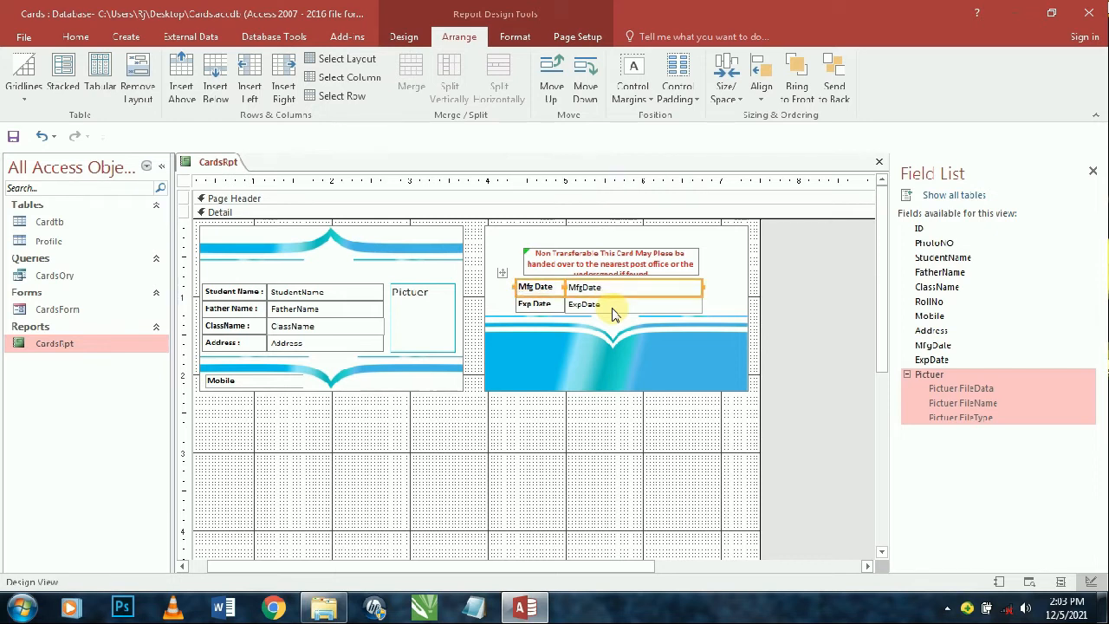
key(shift+Up)
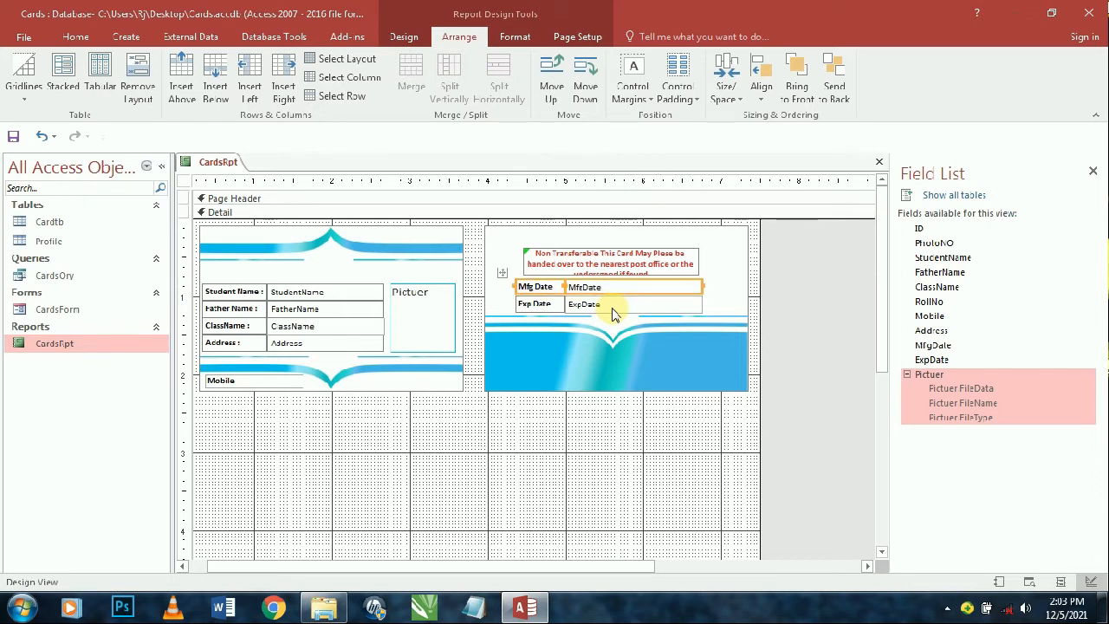
- Nudge the date labels and boxes slightly right and down
click(612, 307)
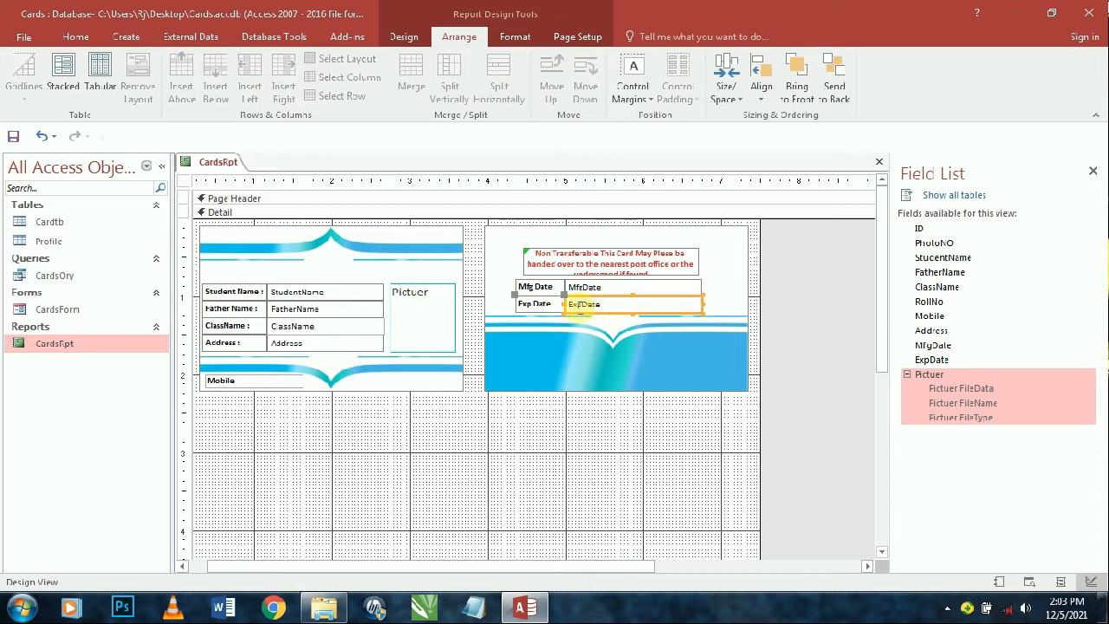
click(581, 429)
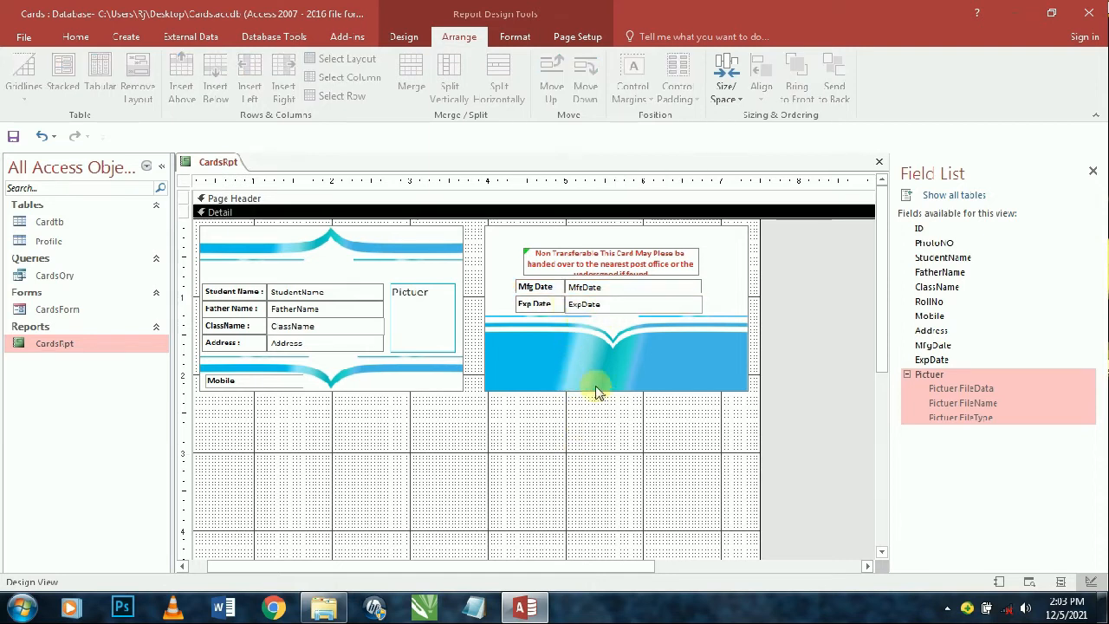
click(579, 309)
shift+click(538, 305)
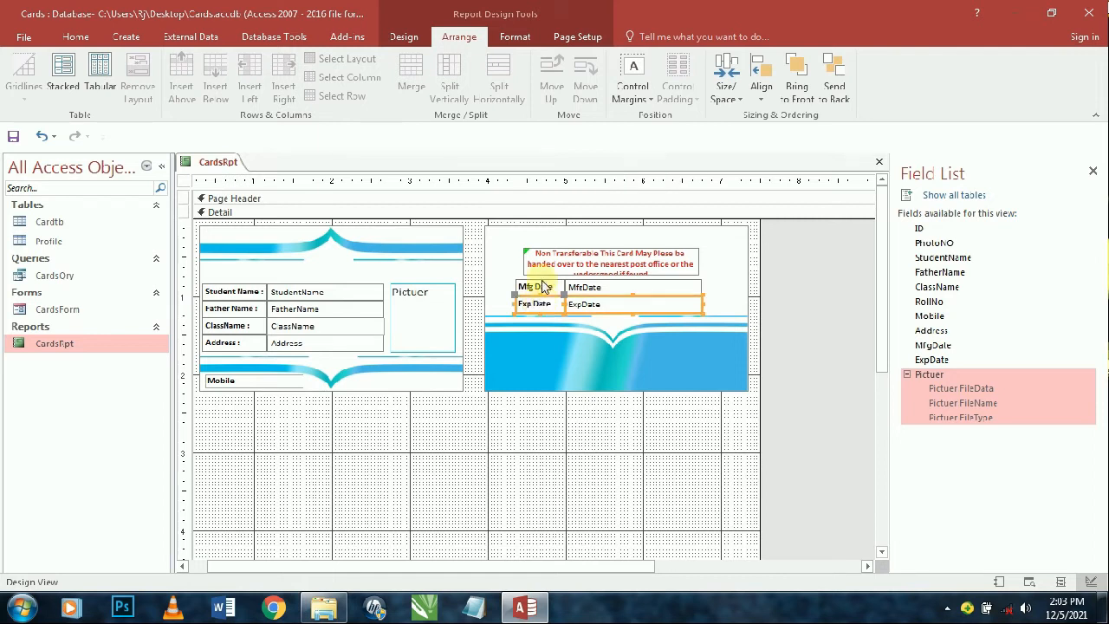
shift+click(544, 286)
key(ctrl+z)
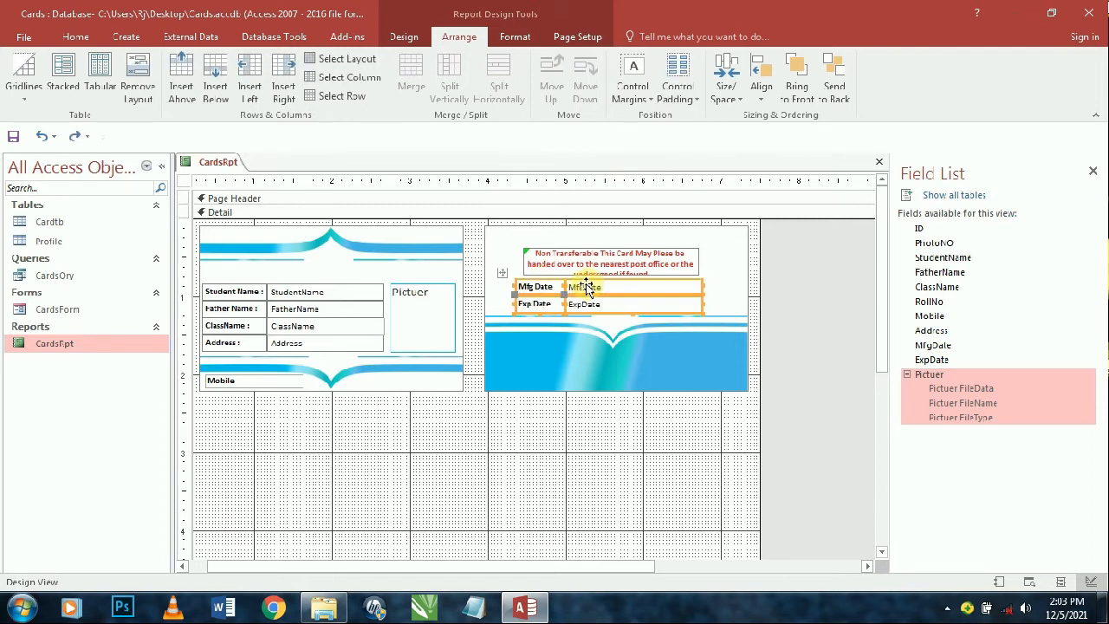
drag(579, 283, 581, 286)
- Make the notice box taller so its third line shows
click(580, 276)
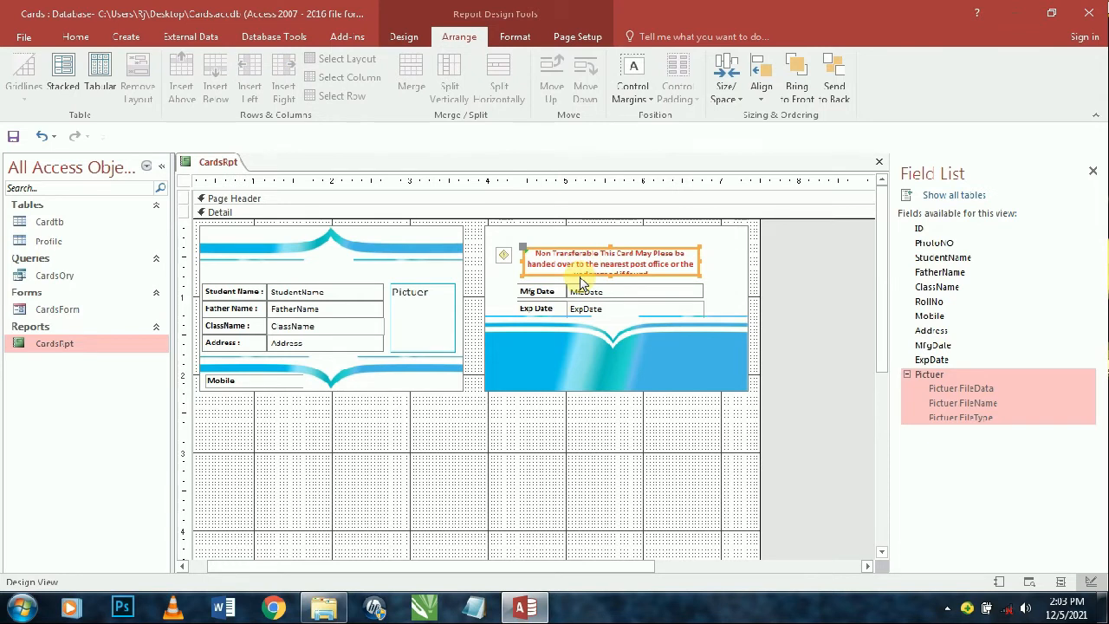
key(shift+Down)
key(shift+Down)
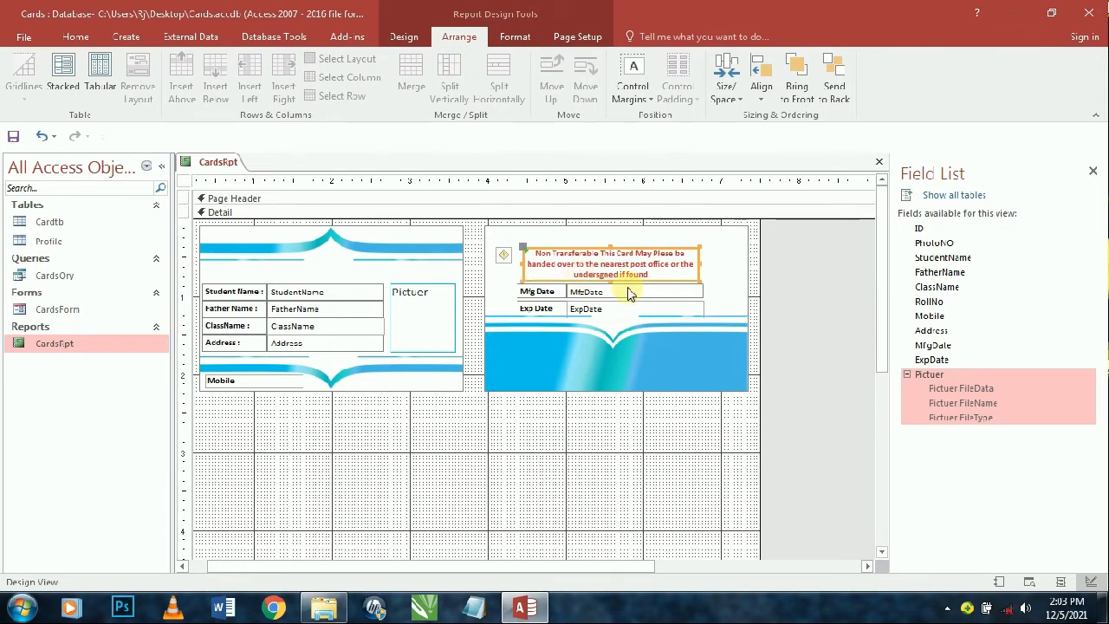
click(626, 423)
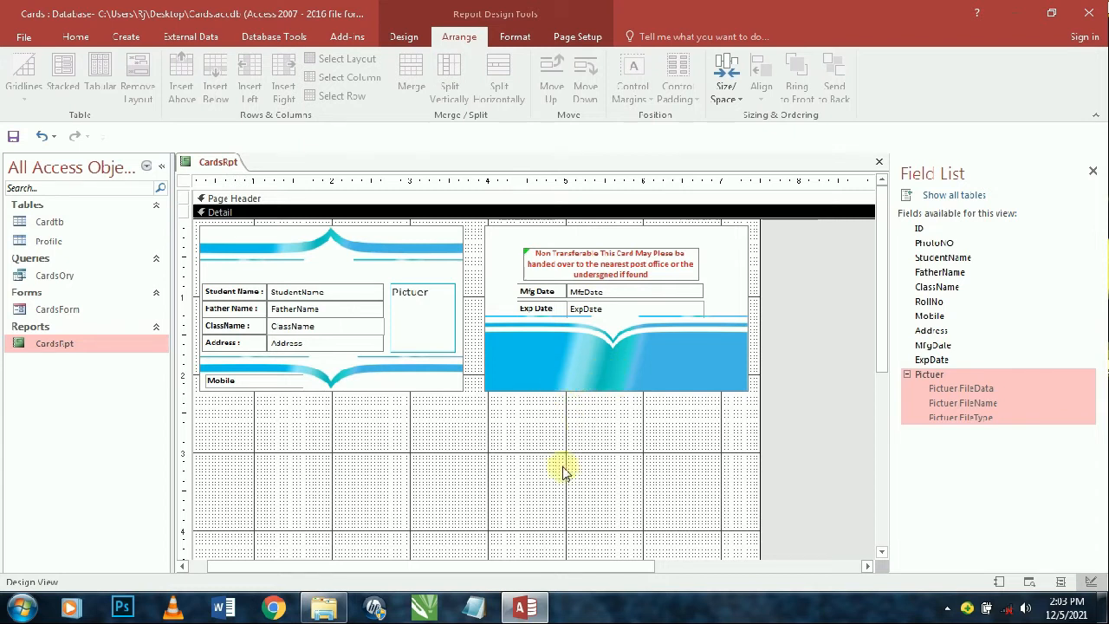
mouse_move(363, 465)
mouse_down()
mouse_move(182, 306)
mouse_move(184, 290)
mouse_up()
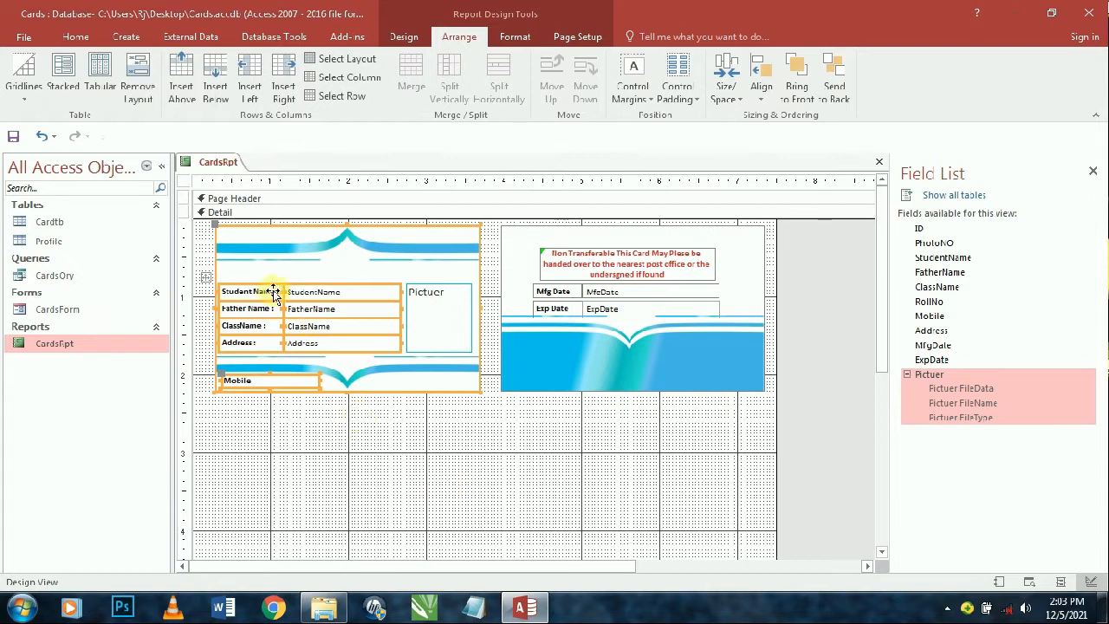
click(709, 510)
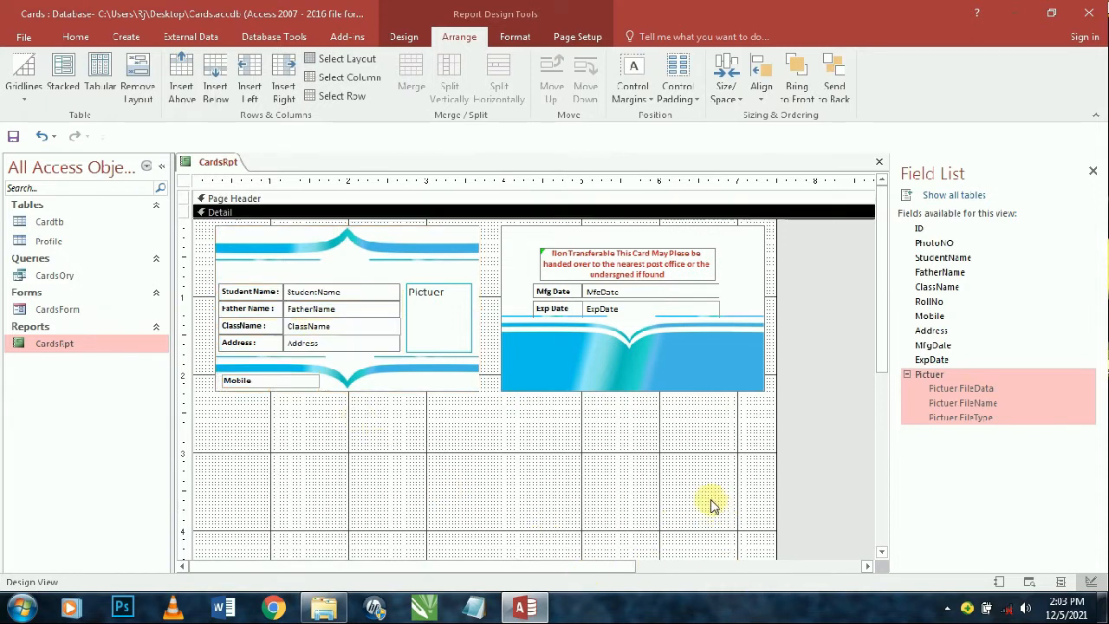
- Insert the QRCODE.jpeg image in a frame at the card back's lower right
click(404, 37)
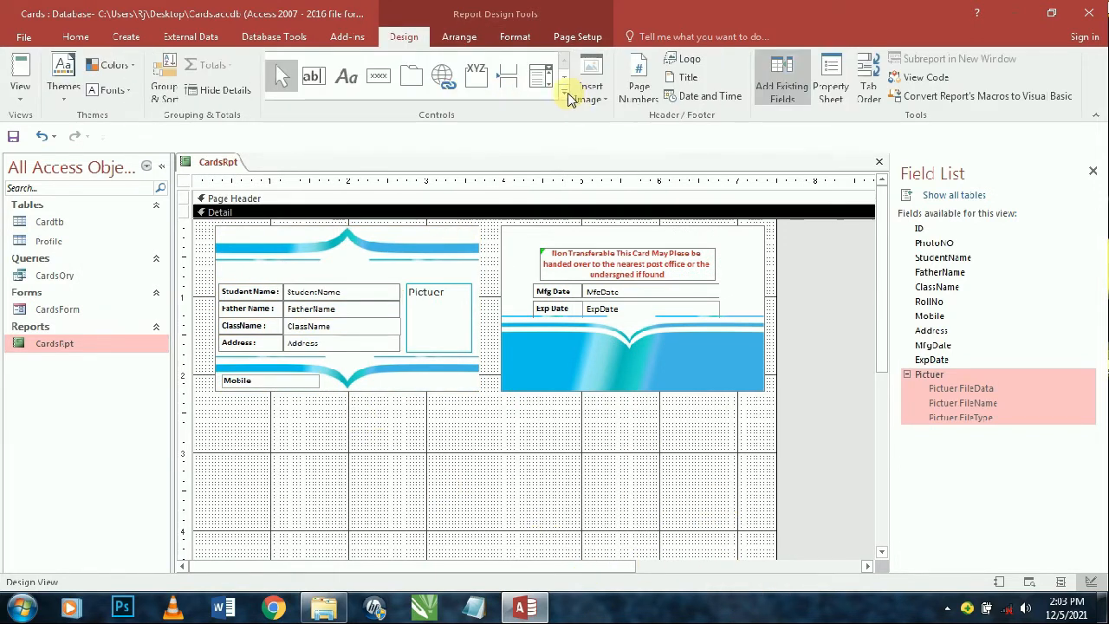
click(565, 92)
click(348, 141)
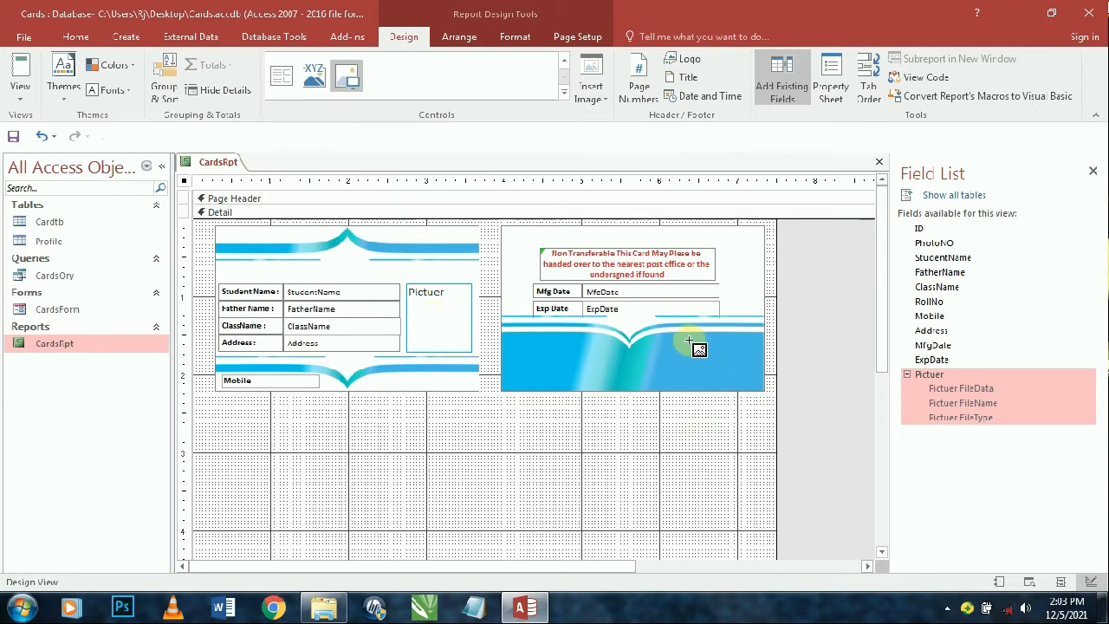
drag(689, 340, 737, 385)
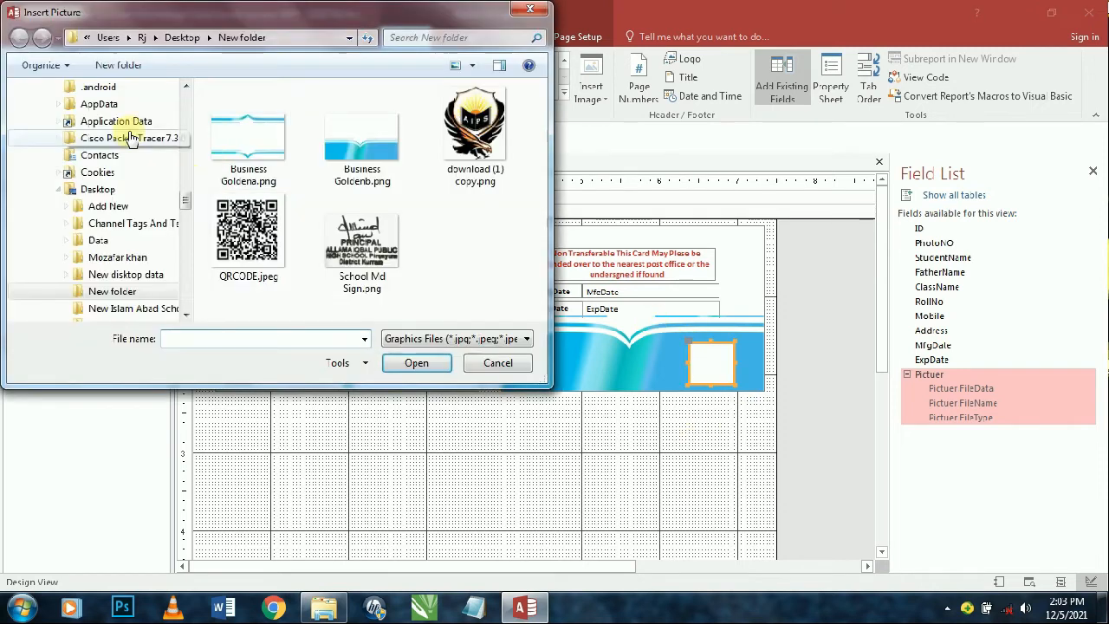
click(247, 232)
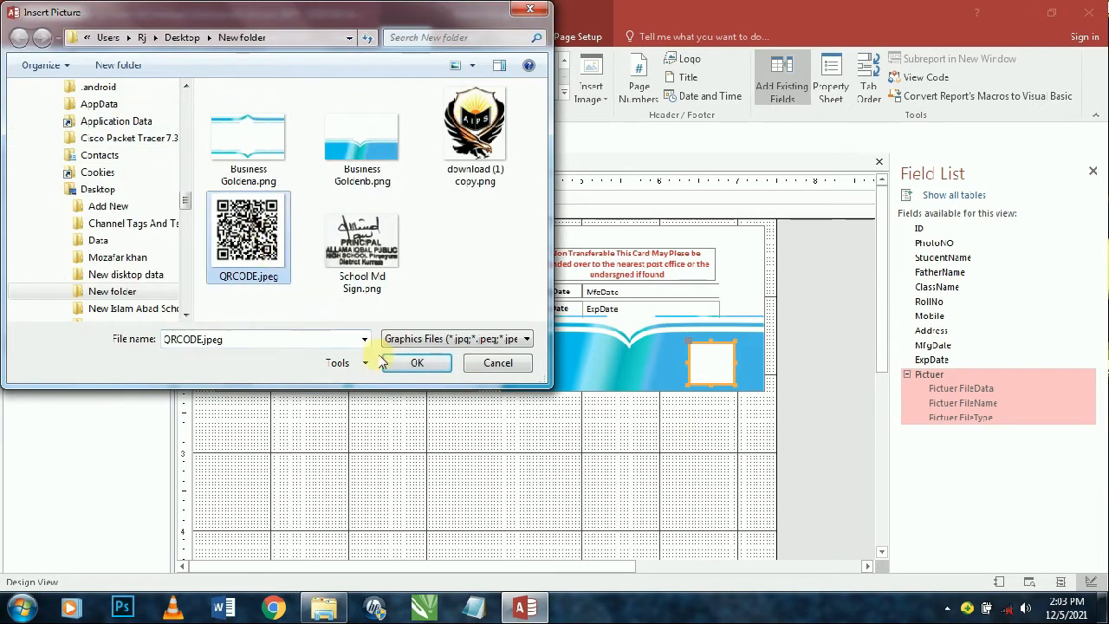
click(419, 363)
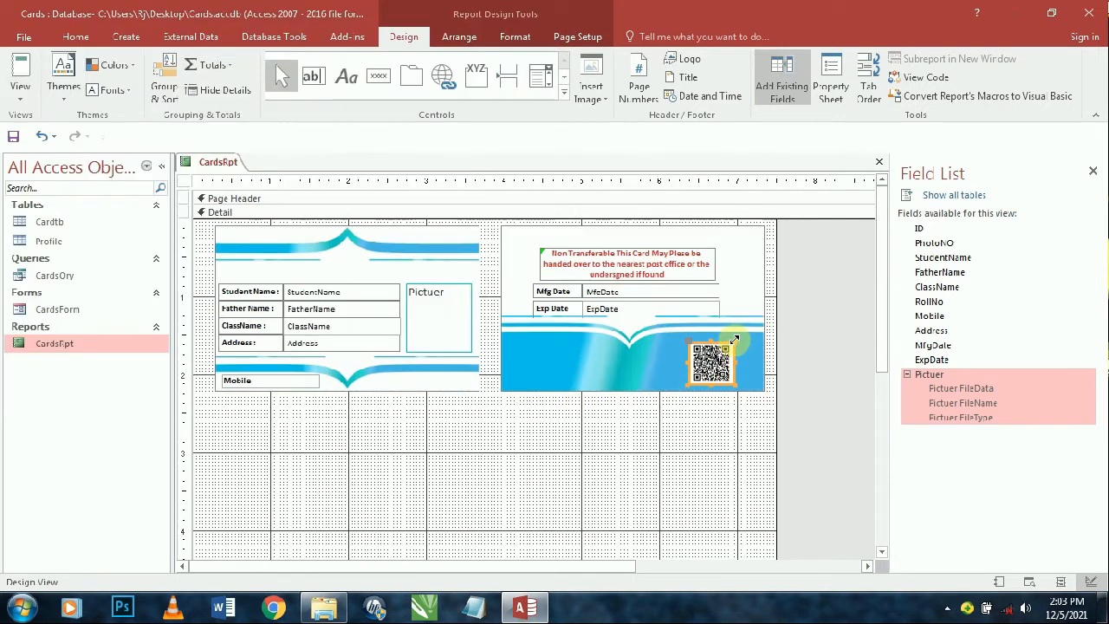
drag(732, 340, 696, 359)
- Set the QR image's Size Mode to Stretch and shift it slightly right
click(831, 79)
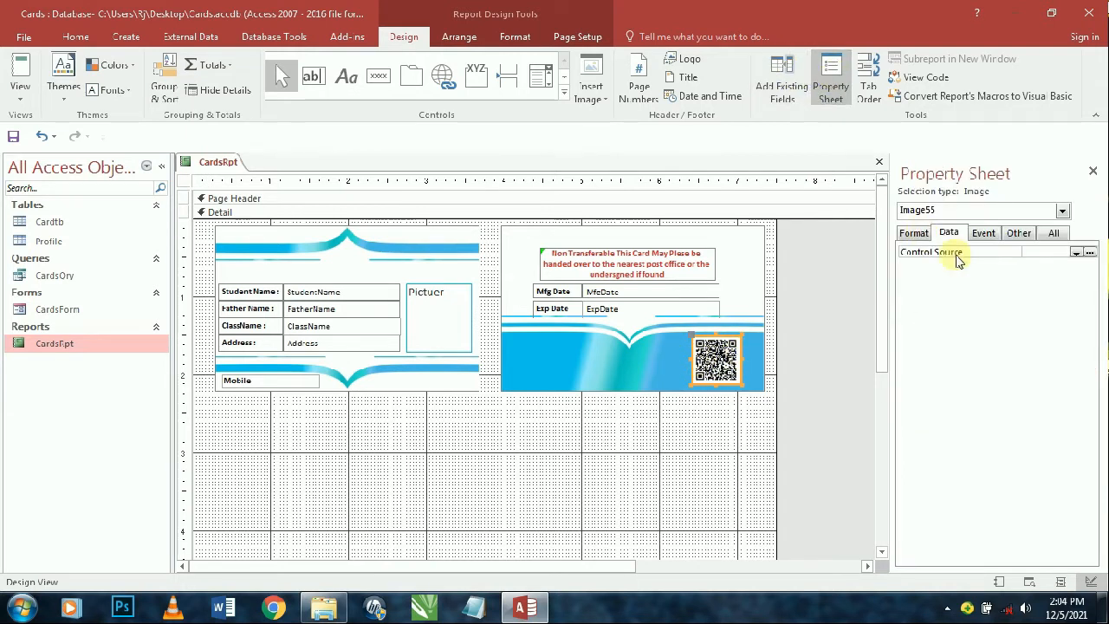
click(914, 232)
double_click(1038, 290)
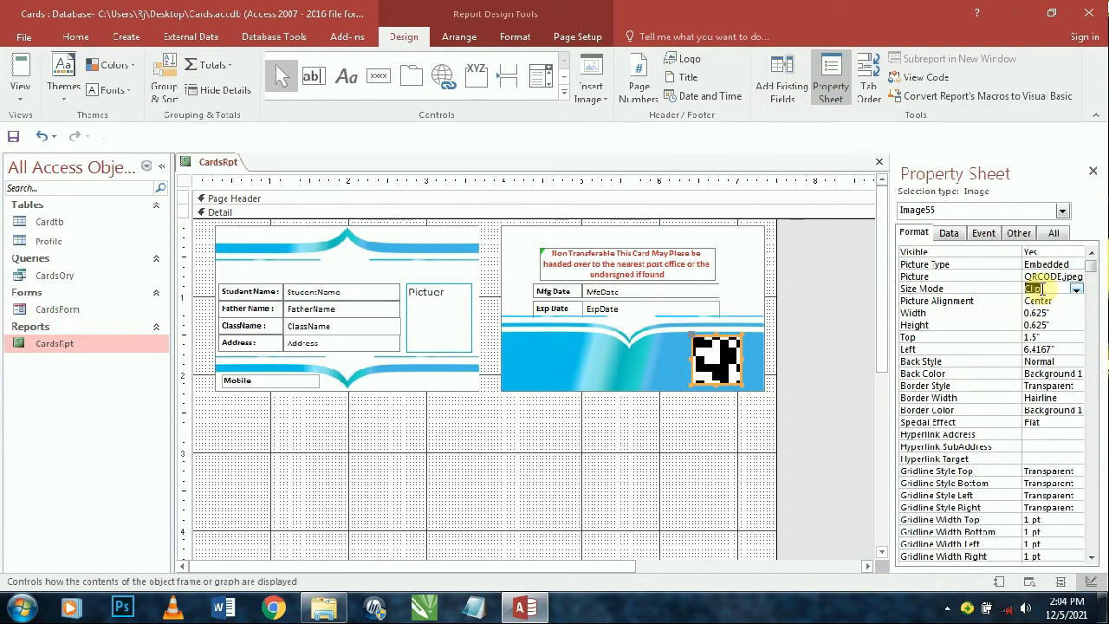
double_click(1038, 290)
click(867, 396)
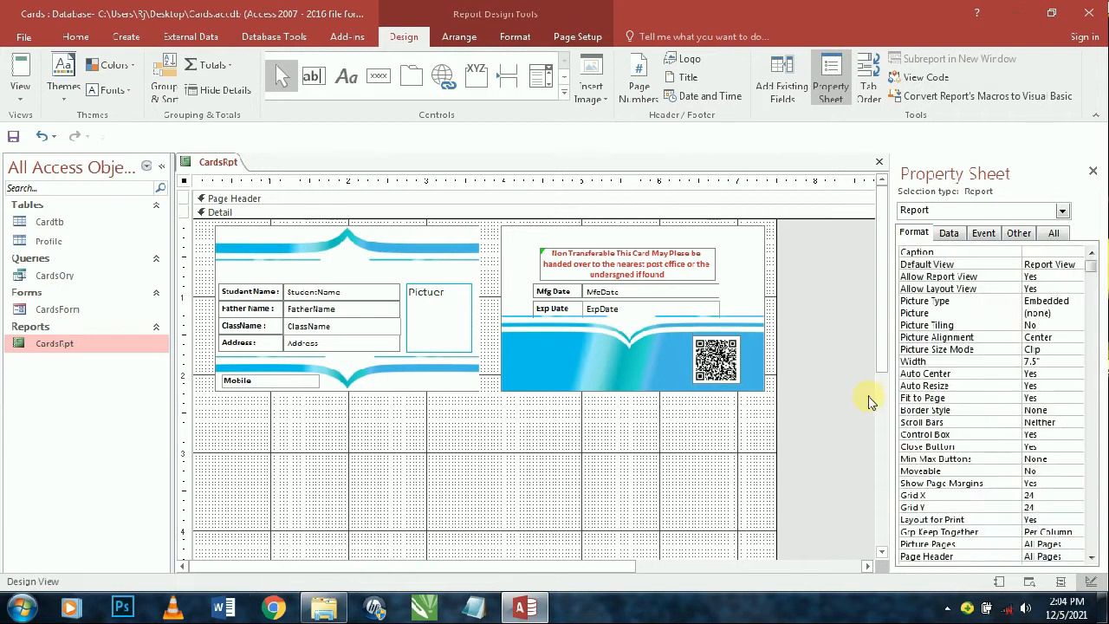
drag(718, 371, 735, 366)
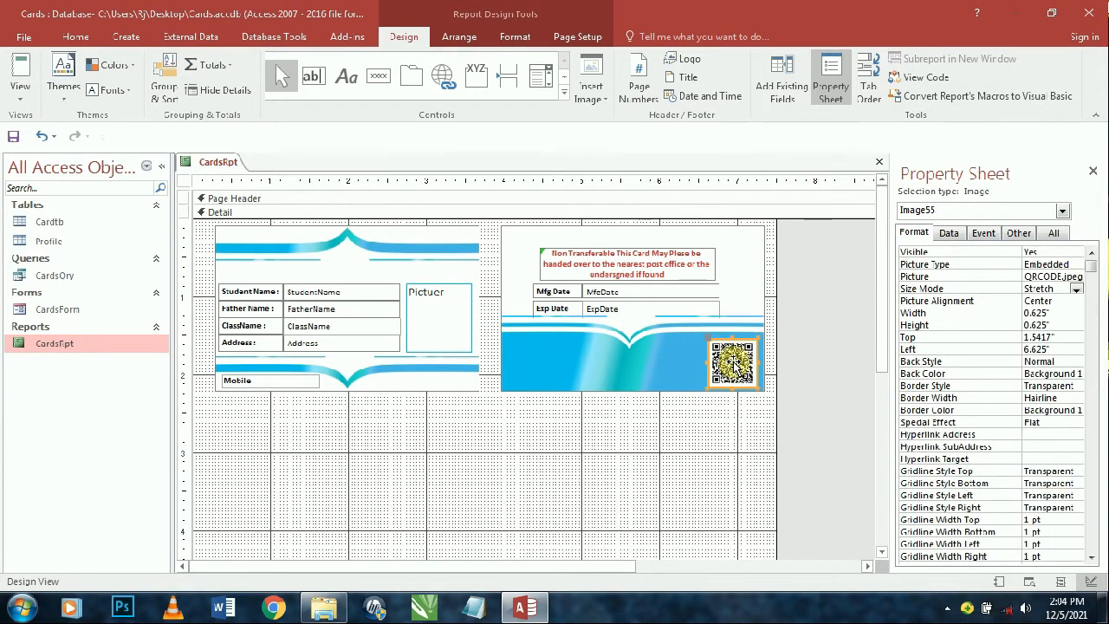
- Duplicate the QR code image beside the original and swap the copy's picture to download (1) copy.png
click(811, 319)
click(730, 355)
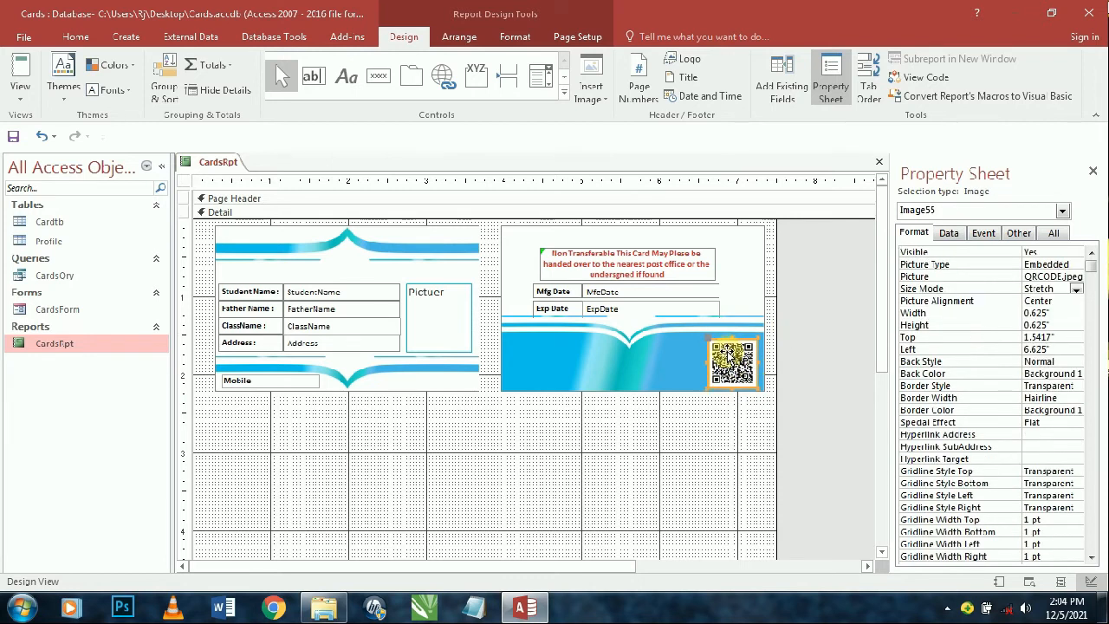
key(ctrl+c)
key(ctrl+v)
drag(732, 418, 667, 378)
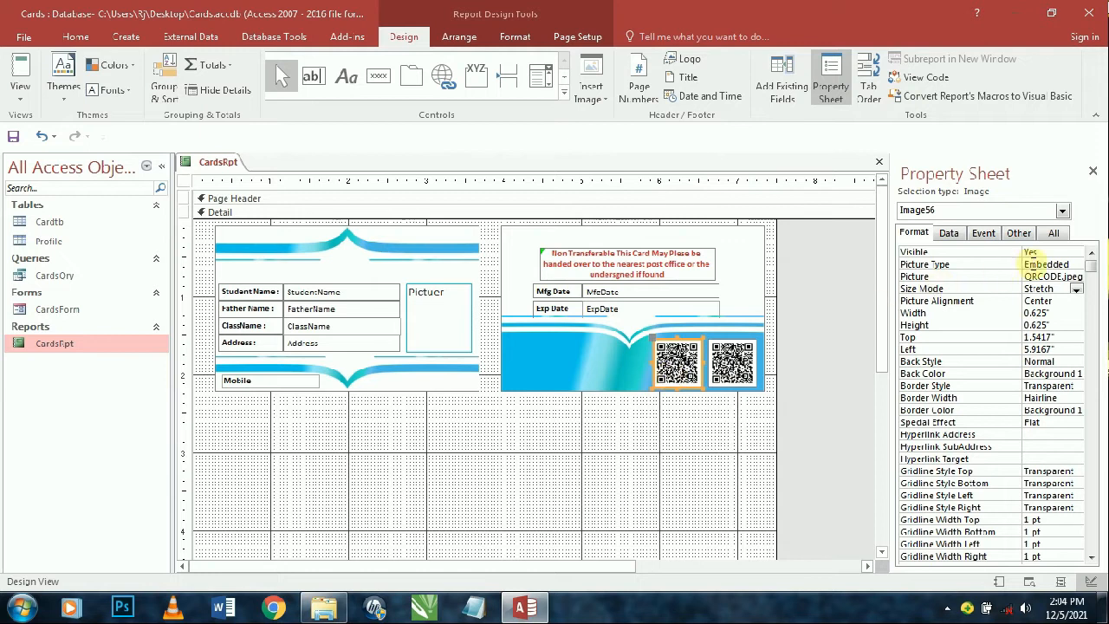
click(1076, 276)
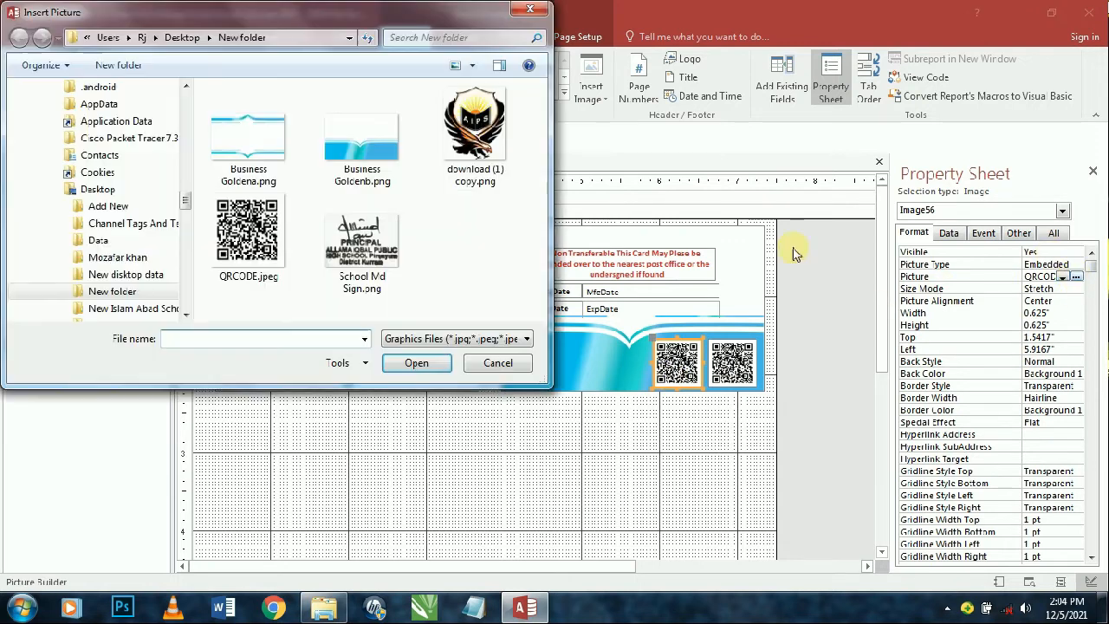
double_click(470, 125)
click(668, 483)
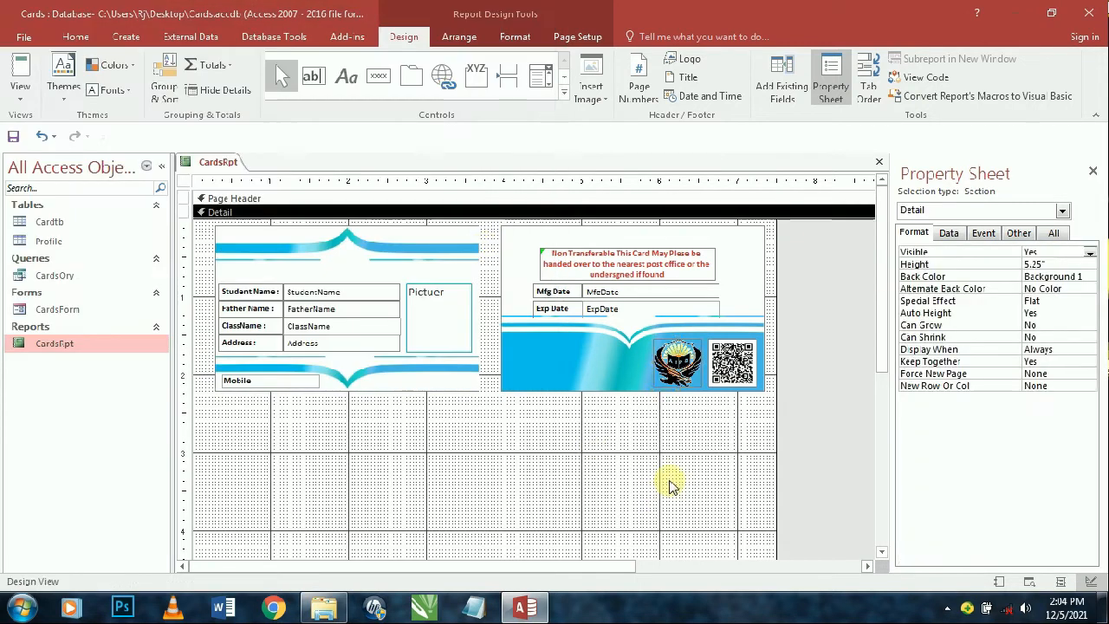
click(652, 376)
click(737, 454)
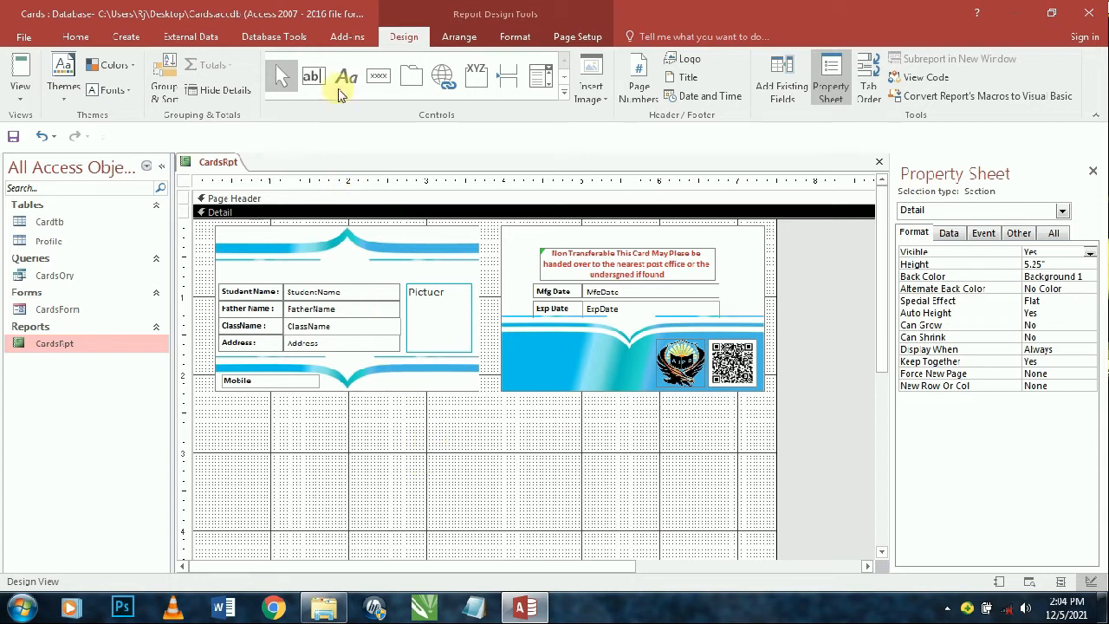
- Draw an unbound text box above Student Name on the card front and delete its Text57 label
click(311, 80)
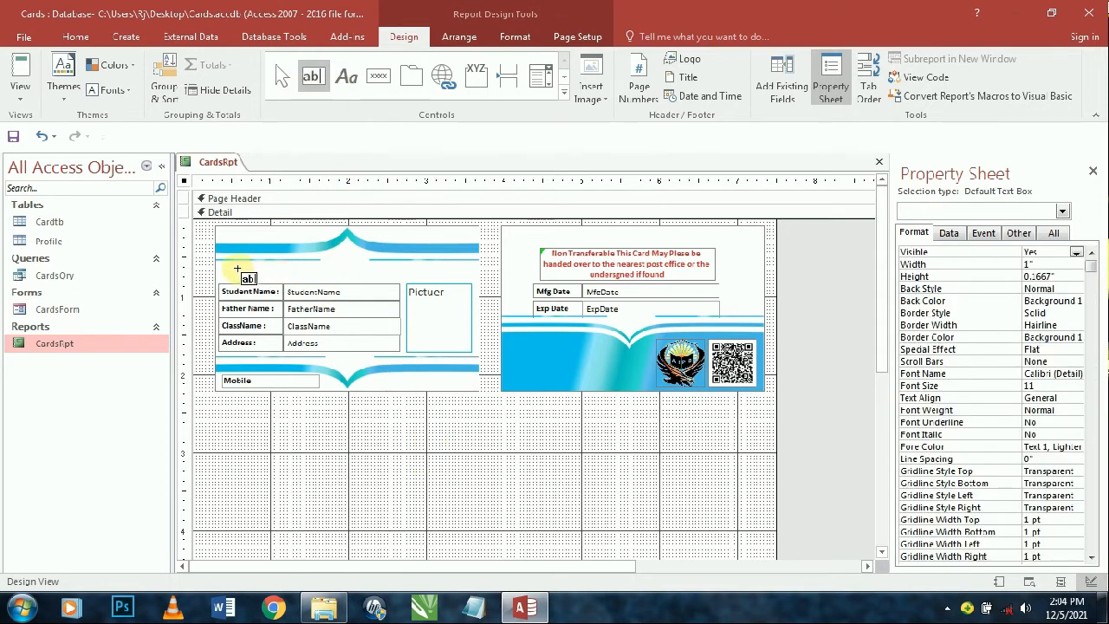
drag(225, 265, 459, 275)
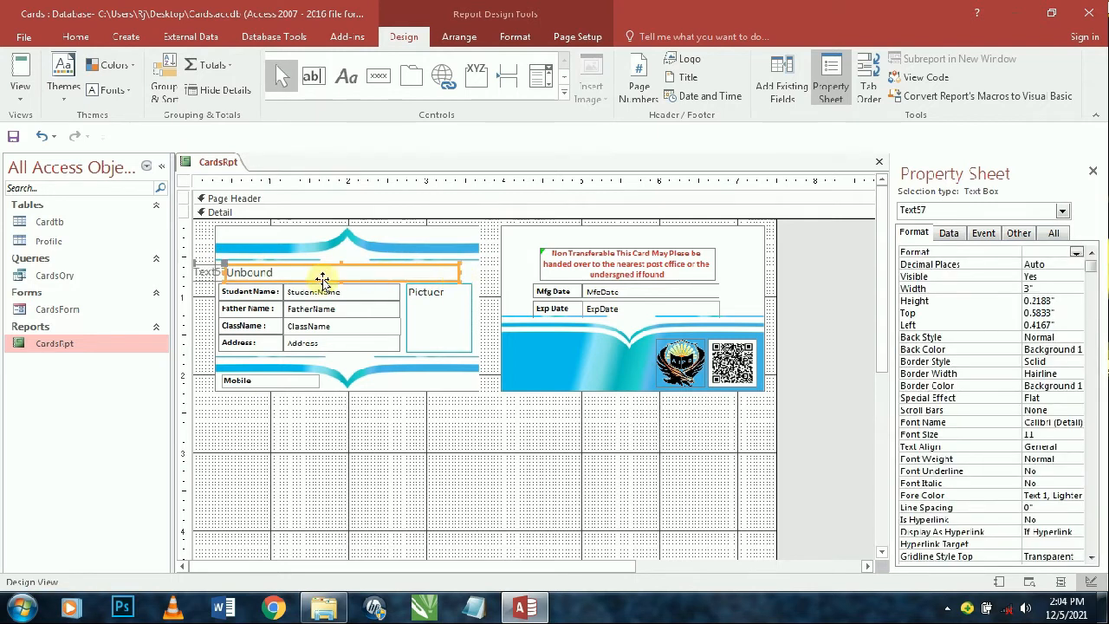
click(212, 273)
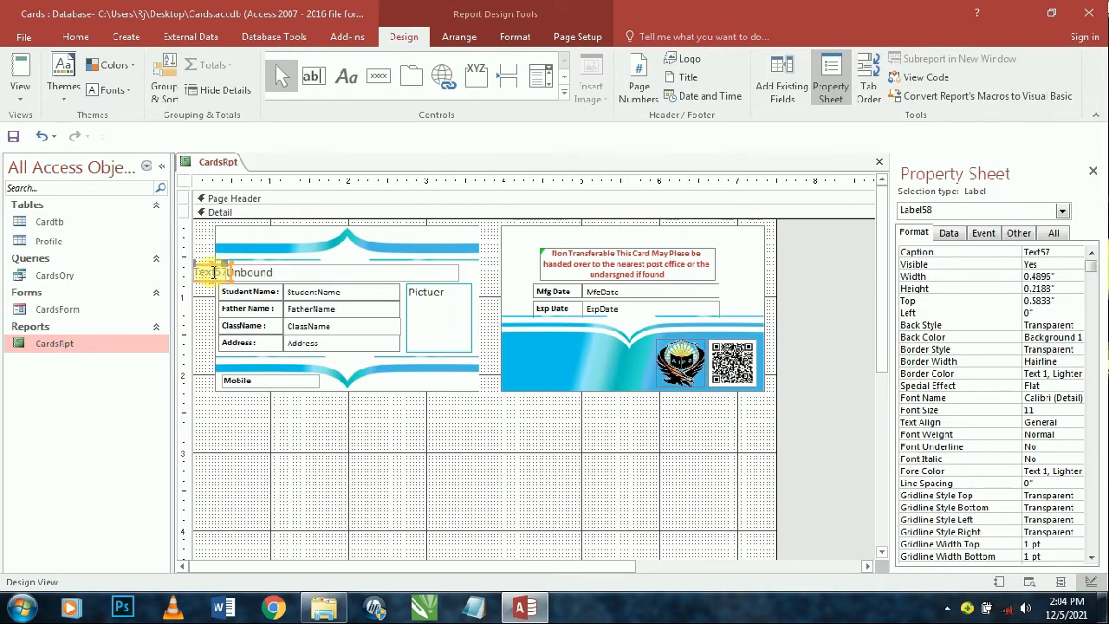
key(Delete)
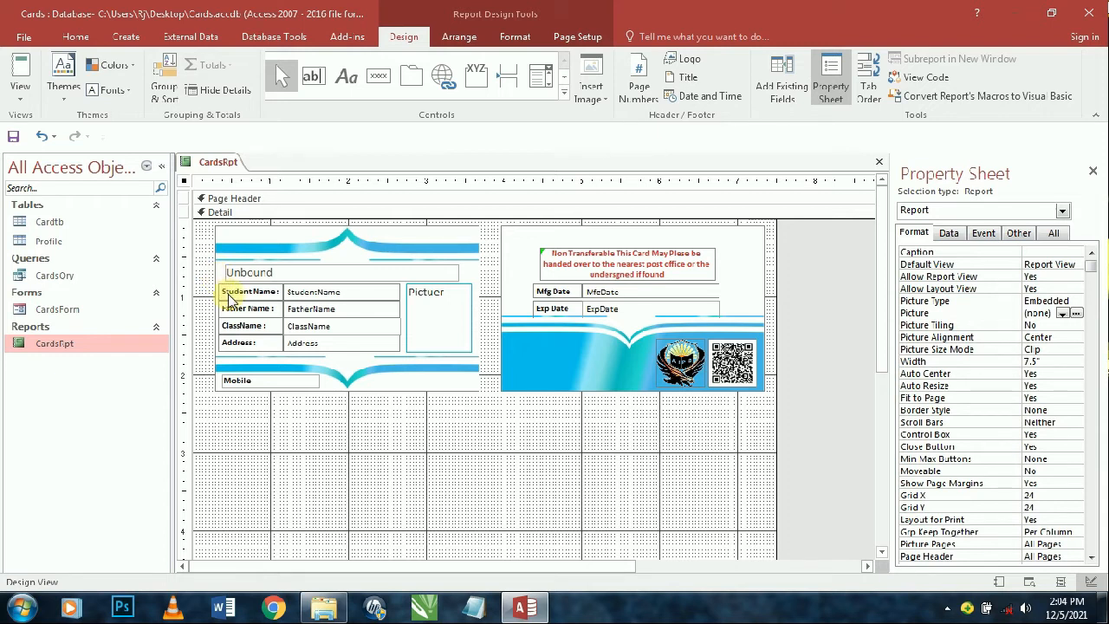
click(286, 236)
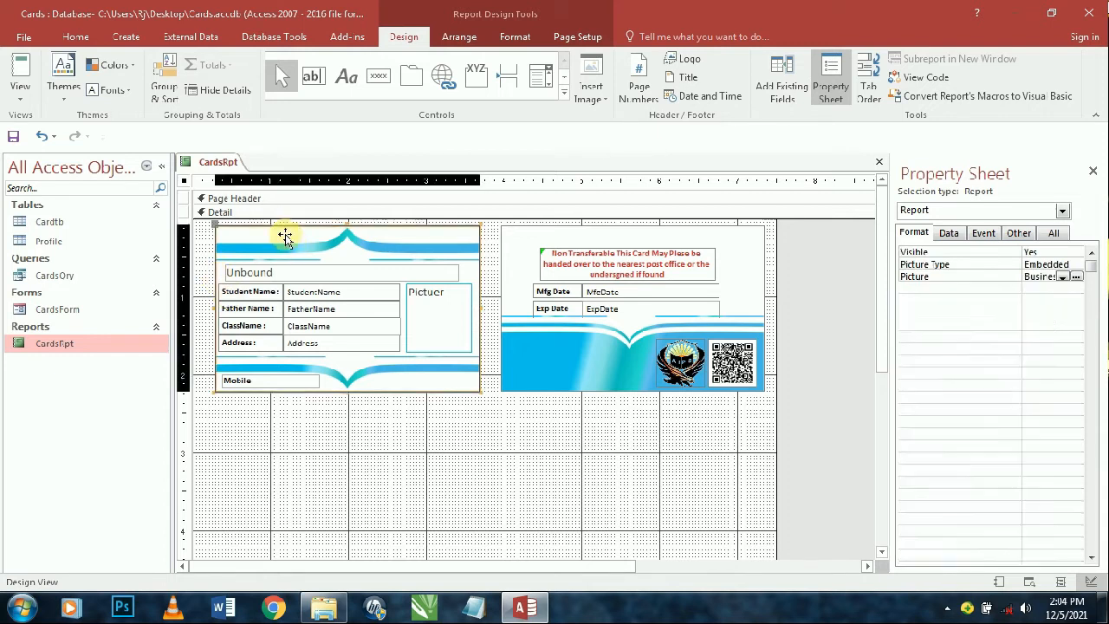
key(ctrl+z)
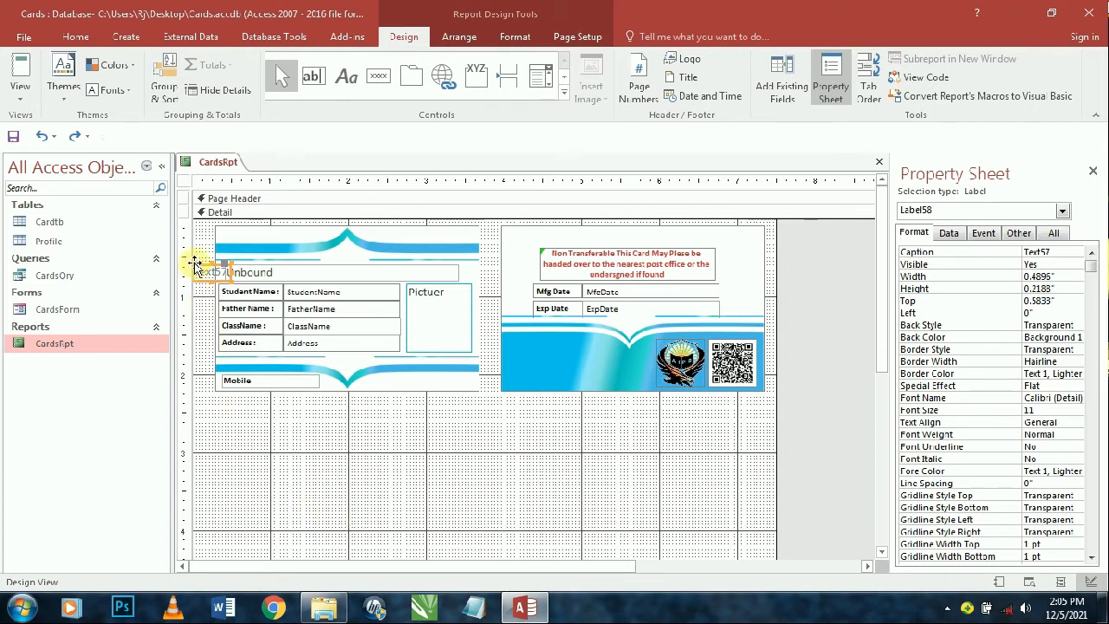
key(Delete)
click(237, 274)
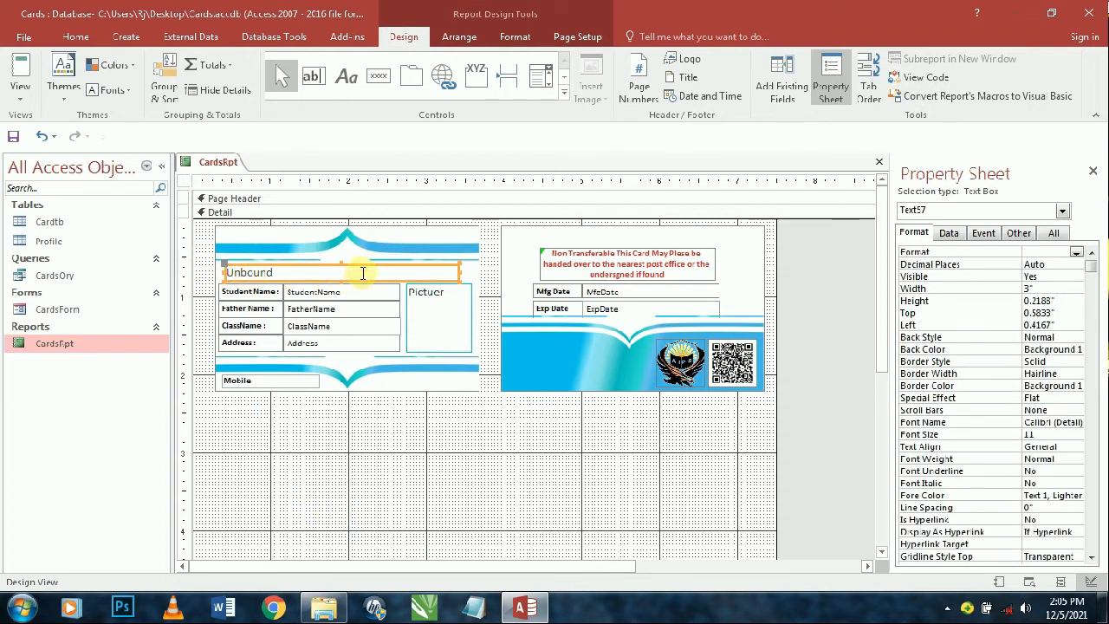
- Make the top text box bold and set its font to Algerian
click(75, 37)
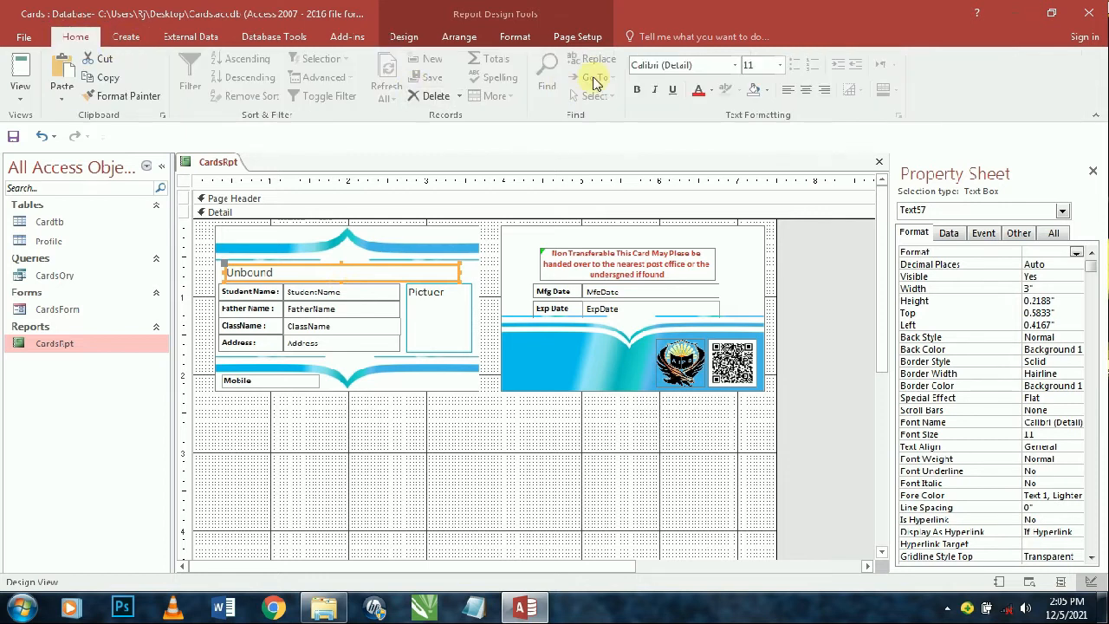
click(638, 90)
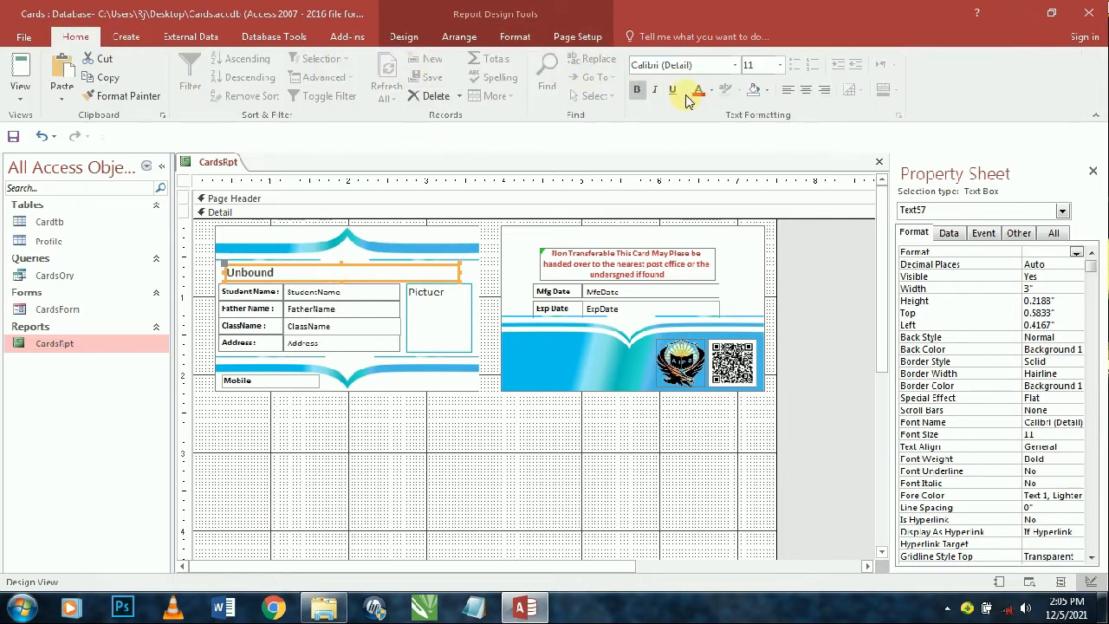
click(726, 70)
text(Lay)
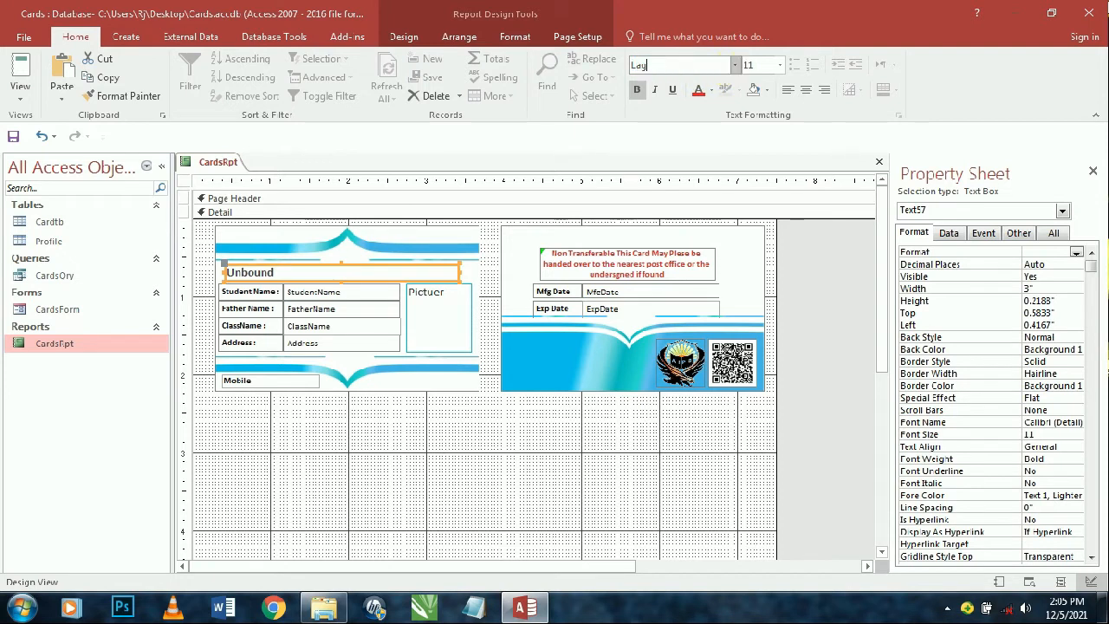
click(735, 66)
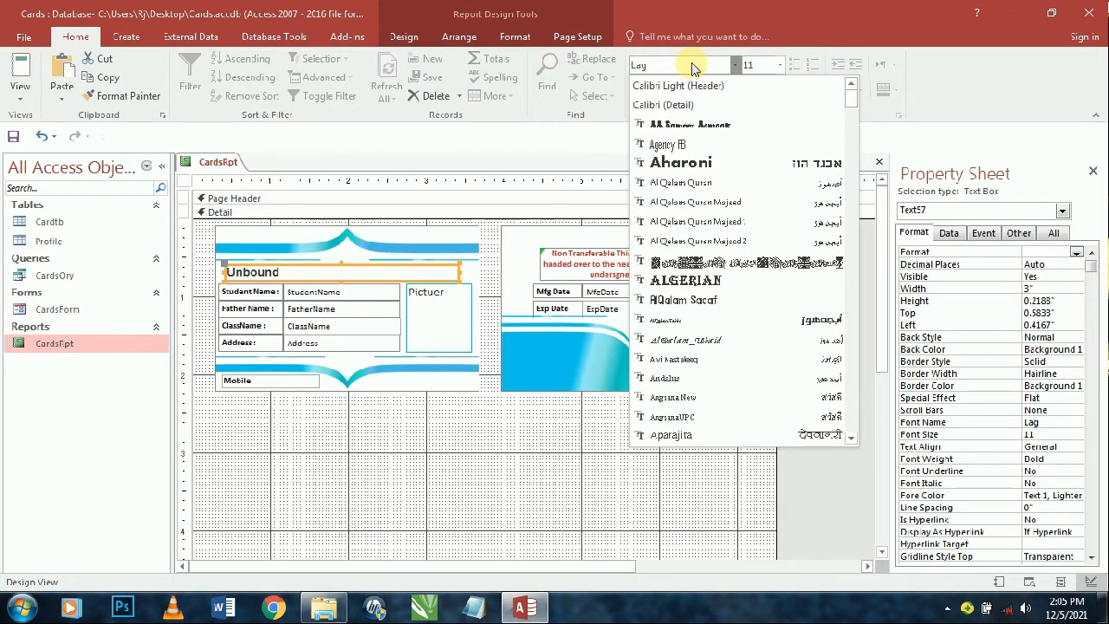
text(a)
click(691, 66)
key(BackSpace)
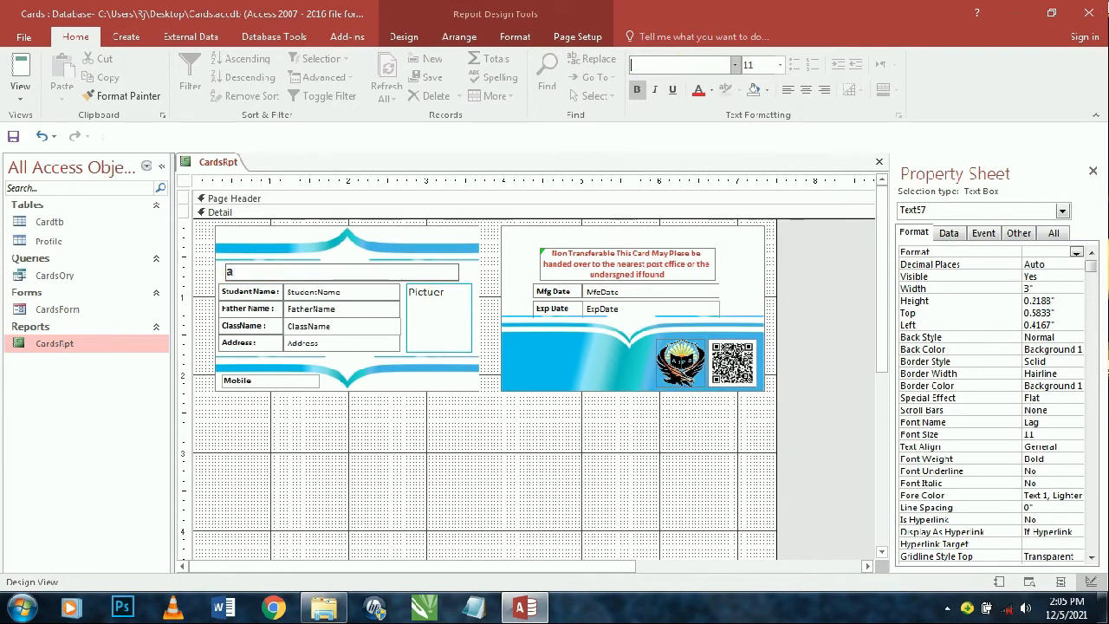
text(Algerian)
key(Return)
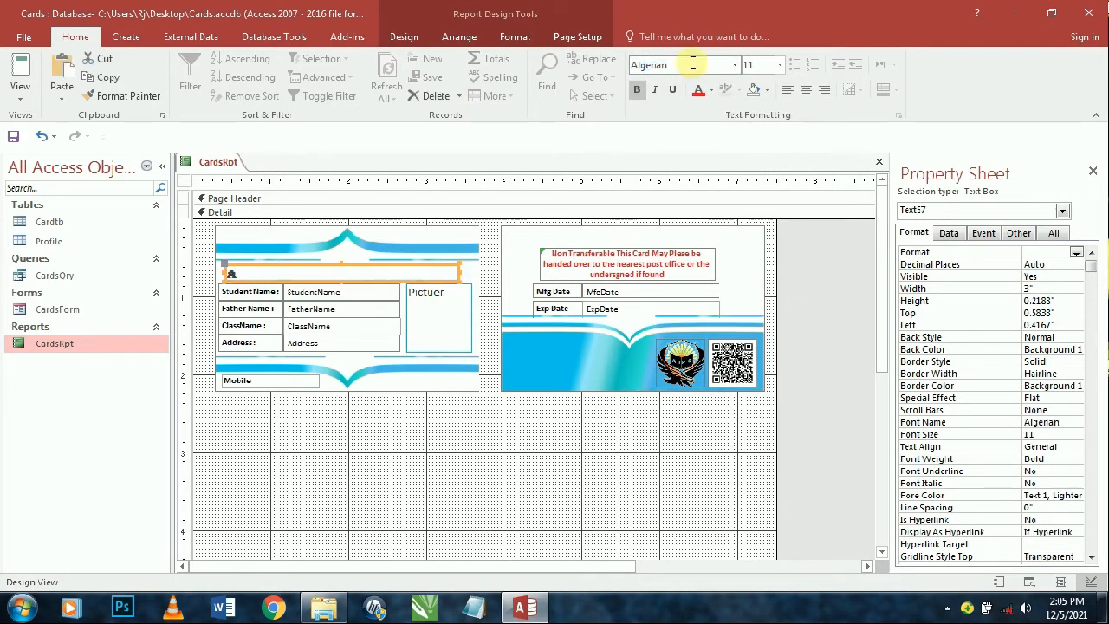
- Give the top text box the Text 1 font colour and begin editing its contents
click(352, 262)
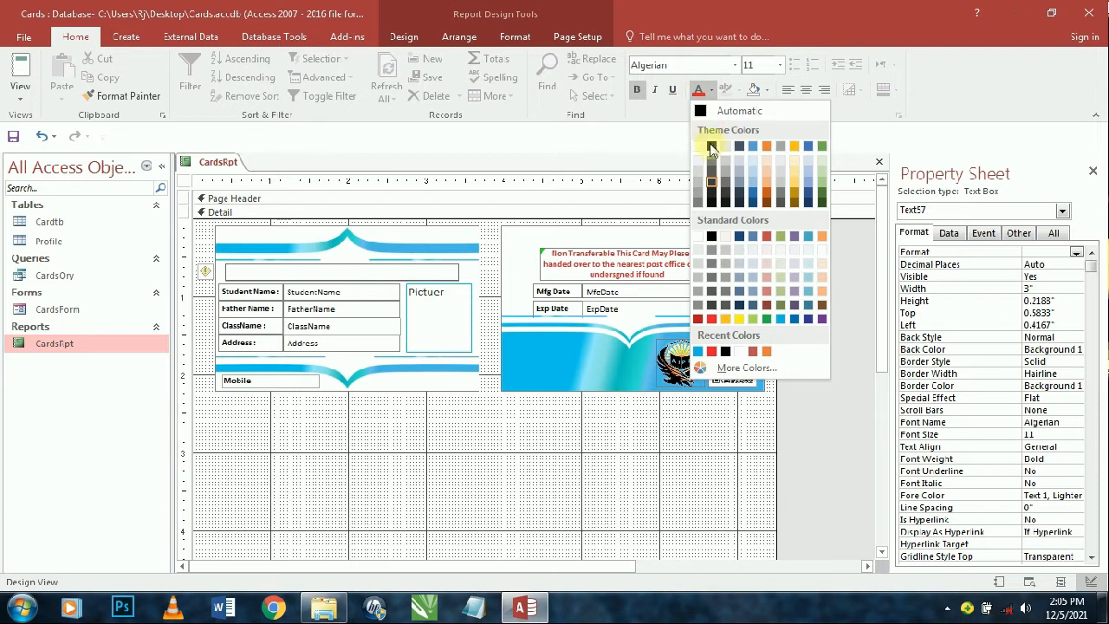
click(713, 147)
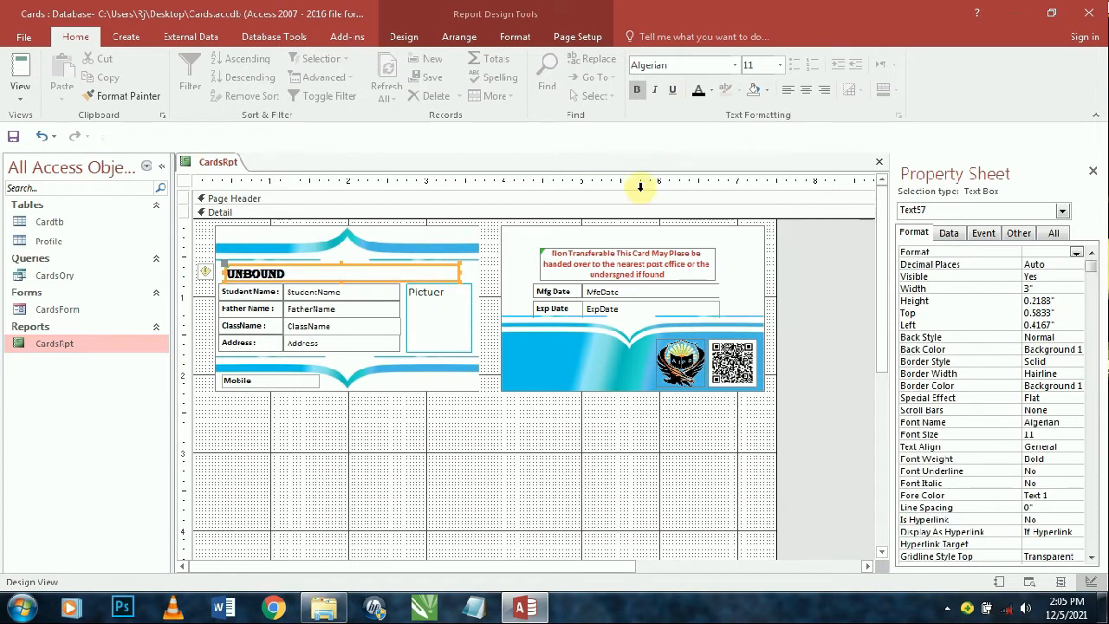
click(380, 273)
click(379, 273)
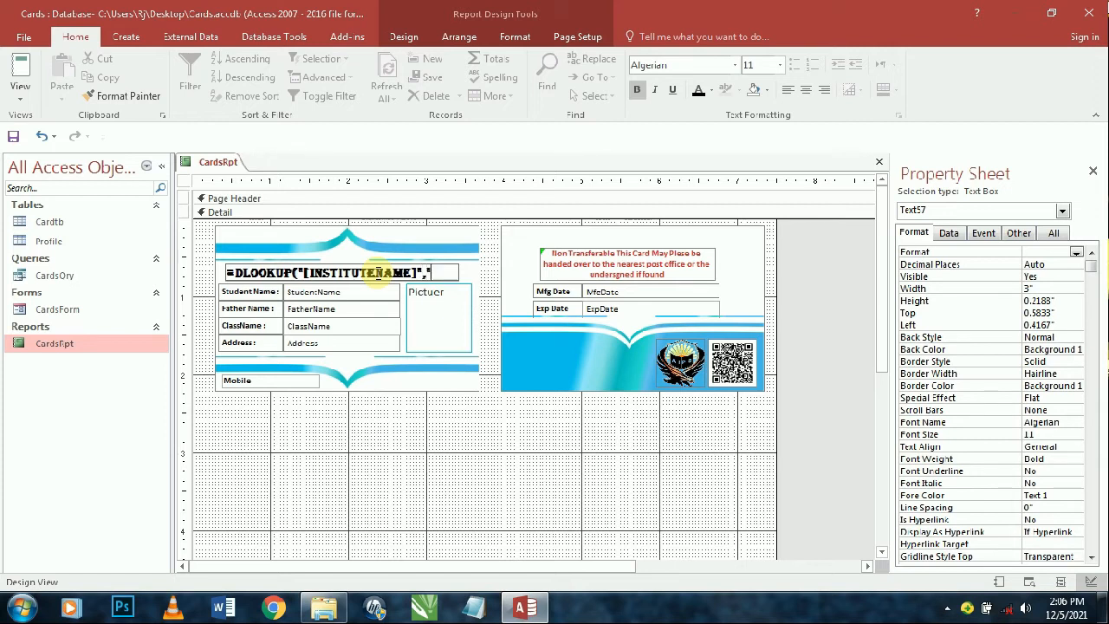
- Complete the expression =DLOOKUP("[INSTITUTENAME]","PORFILE") in the top box, fixing the syntax error
text(f)
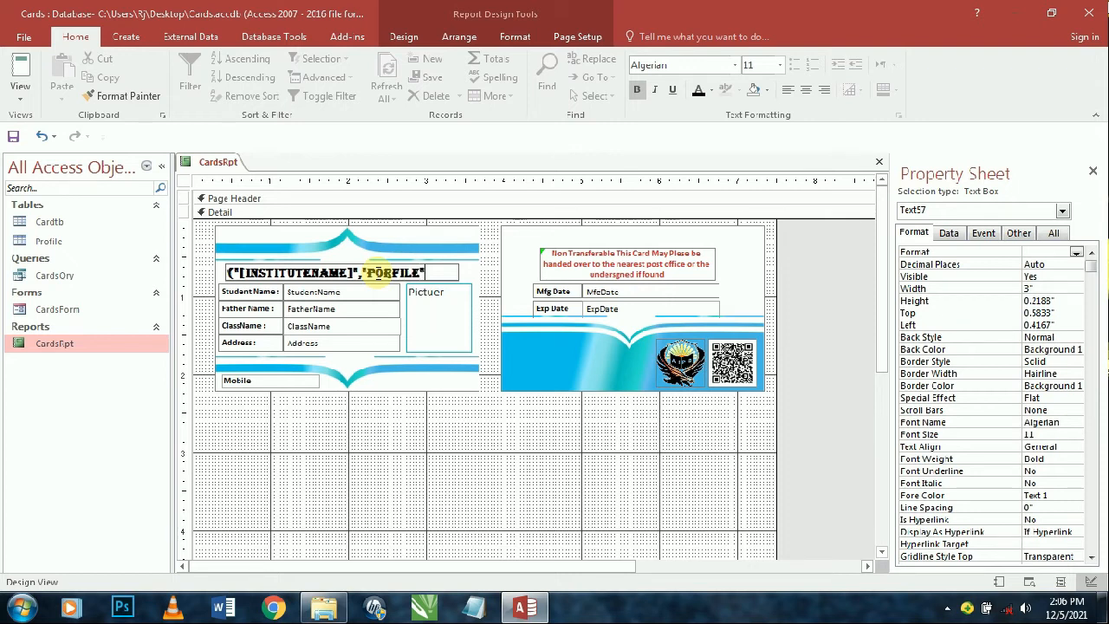
key(Return)
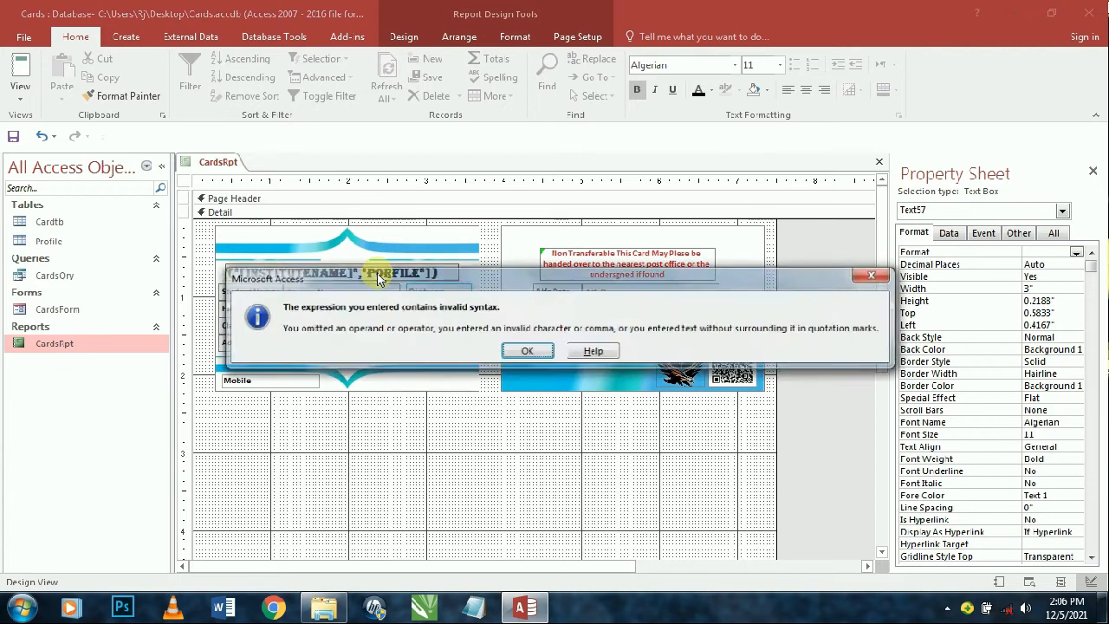
key(Return)
key(BackSpace)
key(BackSpace)
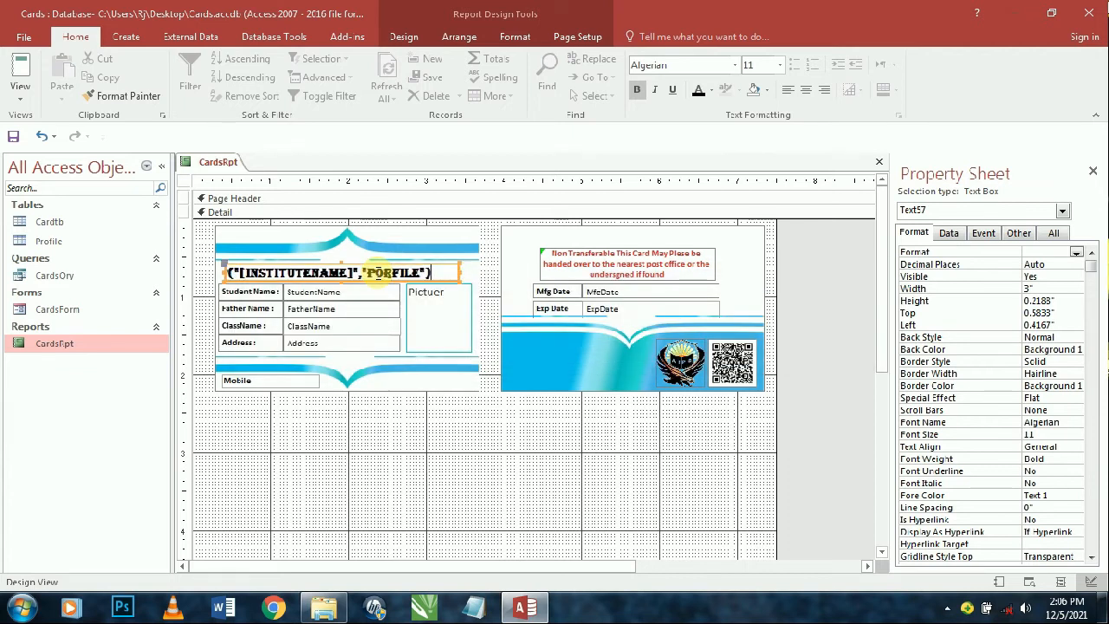
key(Return)
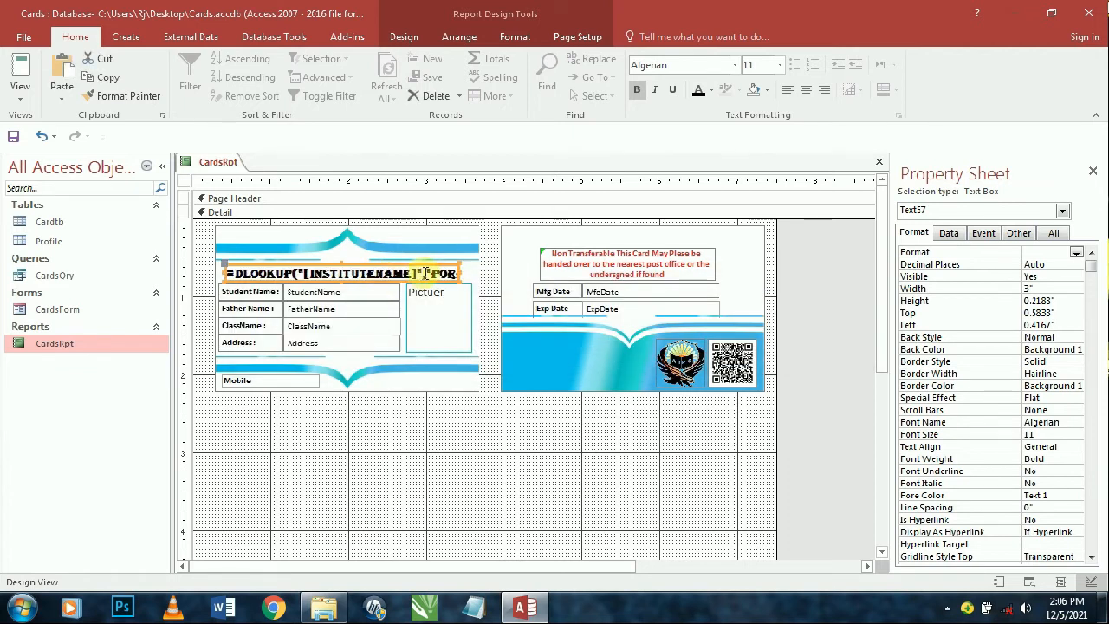
- Set the lookup box's text to 9-point and centred
click(781, 65)
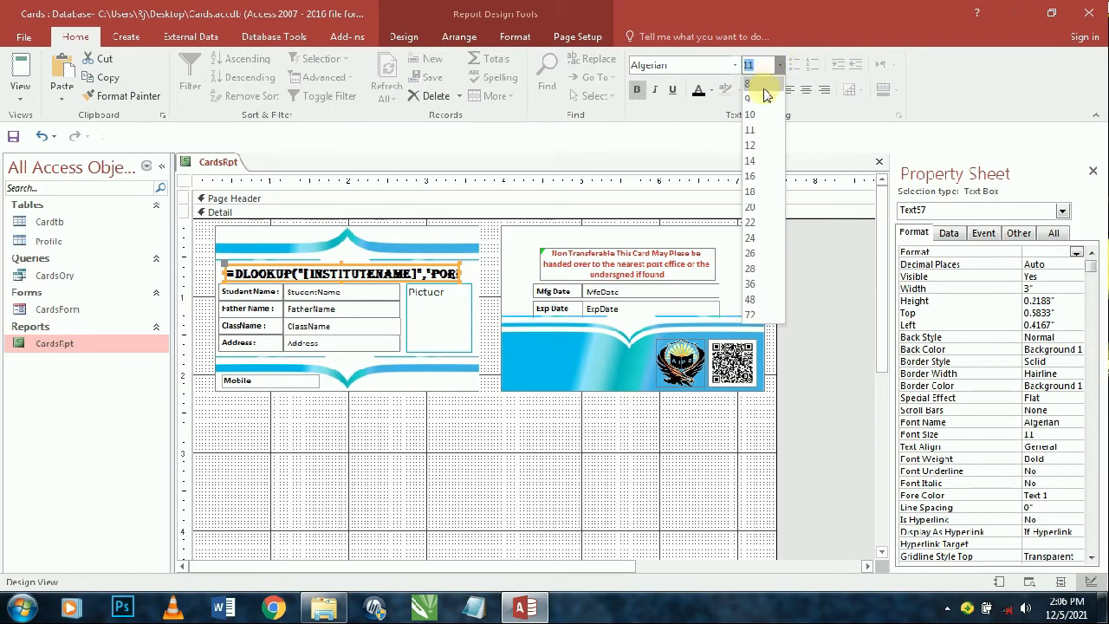
click(757, 98)
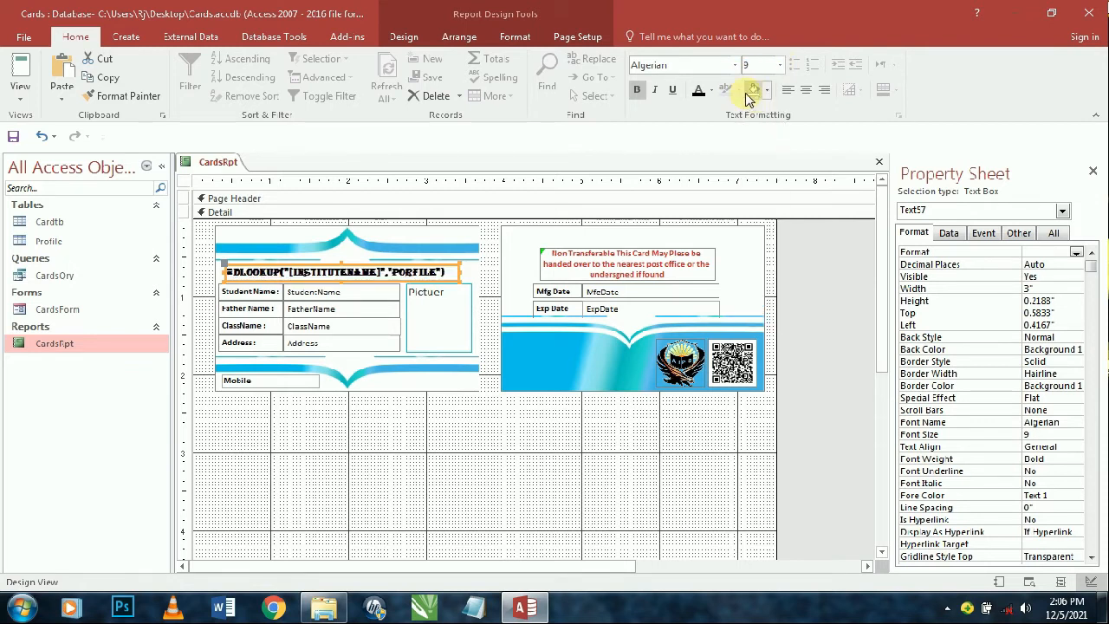
click(805, 90)
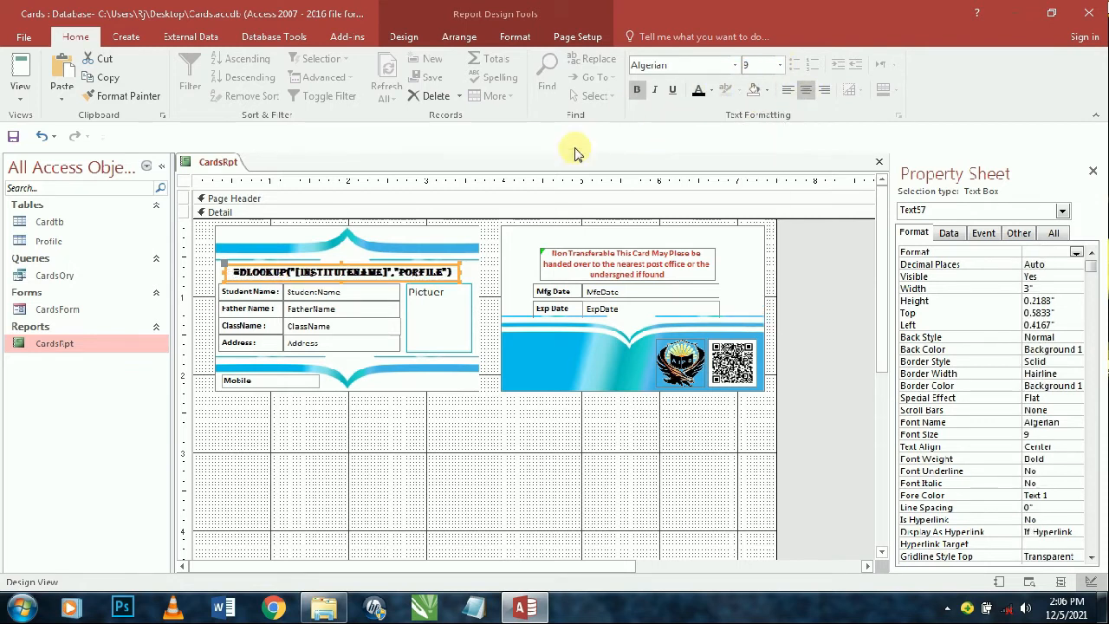
- Correct PORFILE to PROFILE in the card's DLOOKUP title formula
click(36, 71)
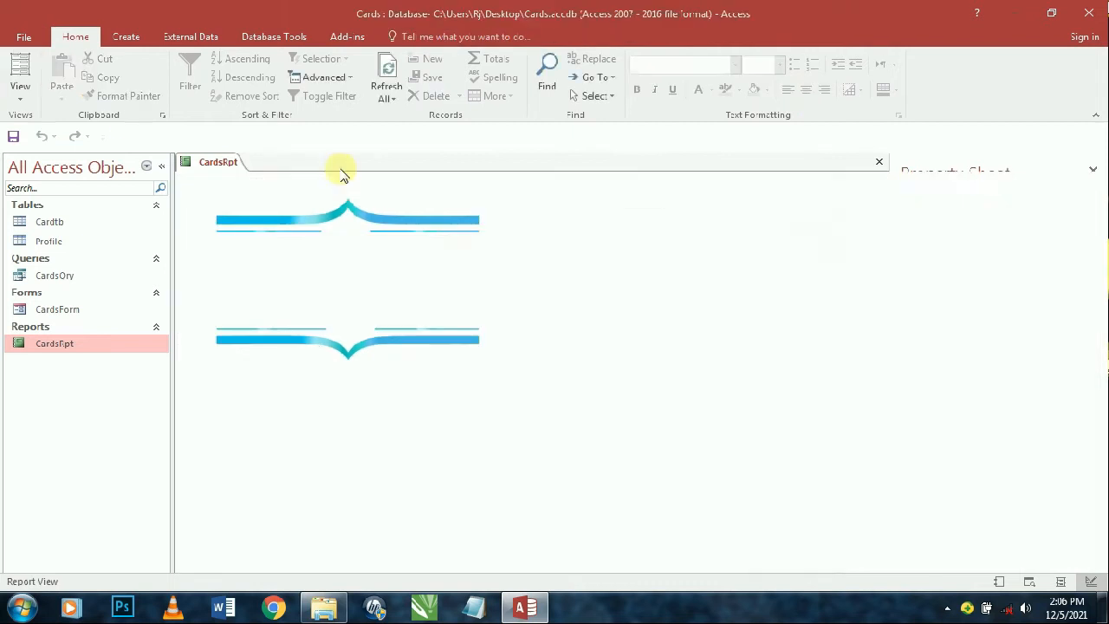
click(19, 97)
click(55, 229)
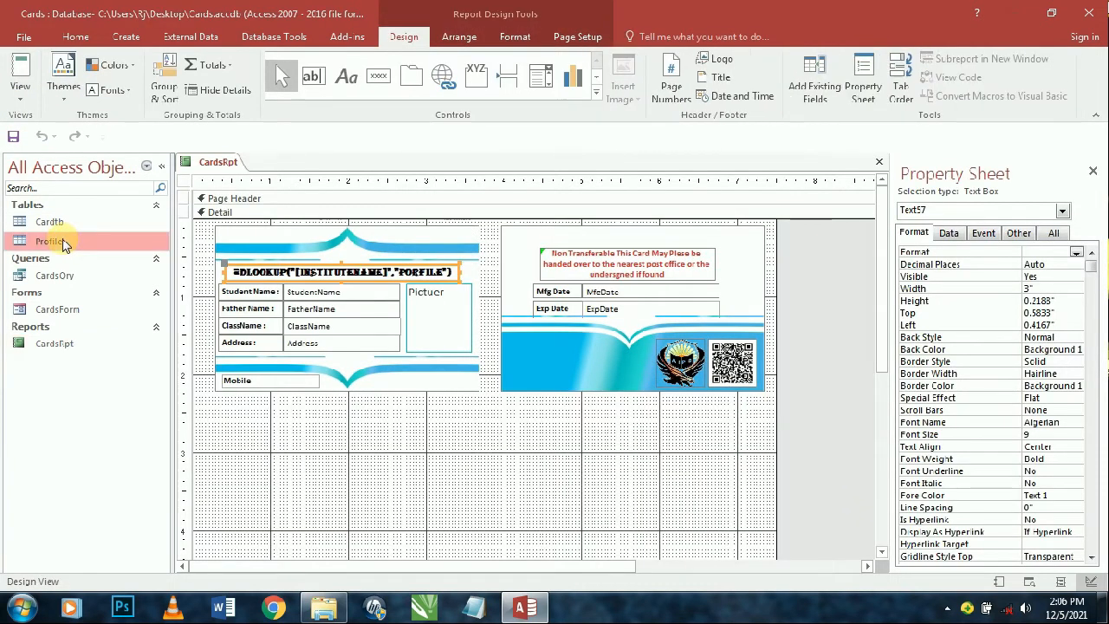
right_click(65, 246)
click(89, 333)
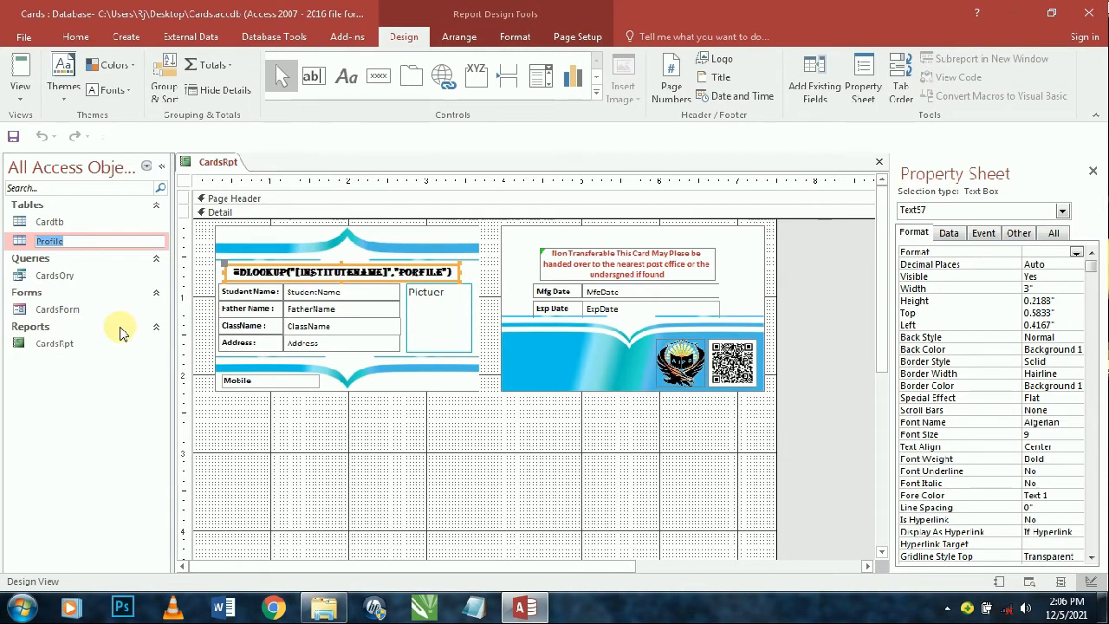
click(398, 271)
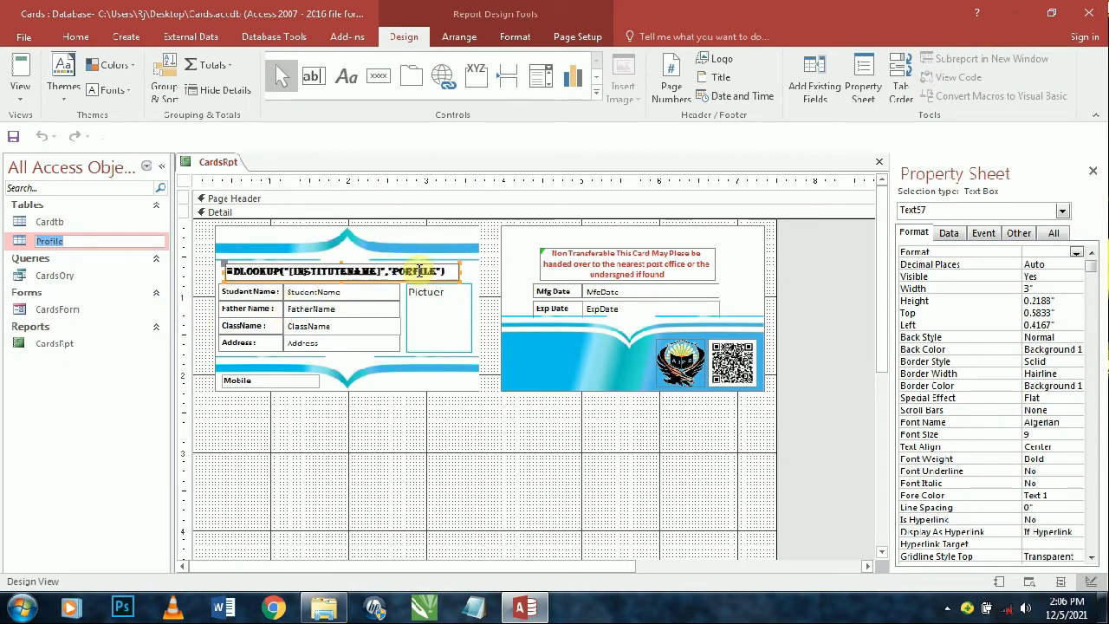
double_click(414, 272)
text(PROFILE)
click(477, 425)
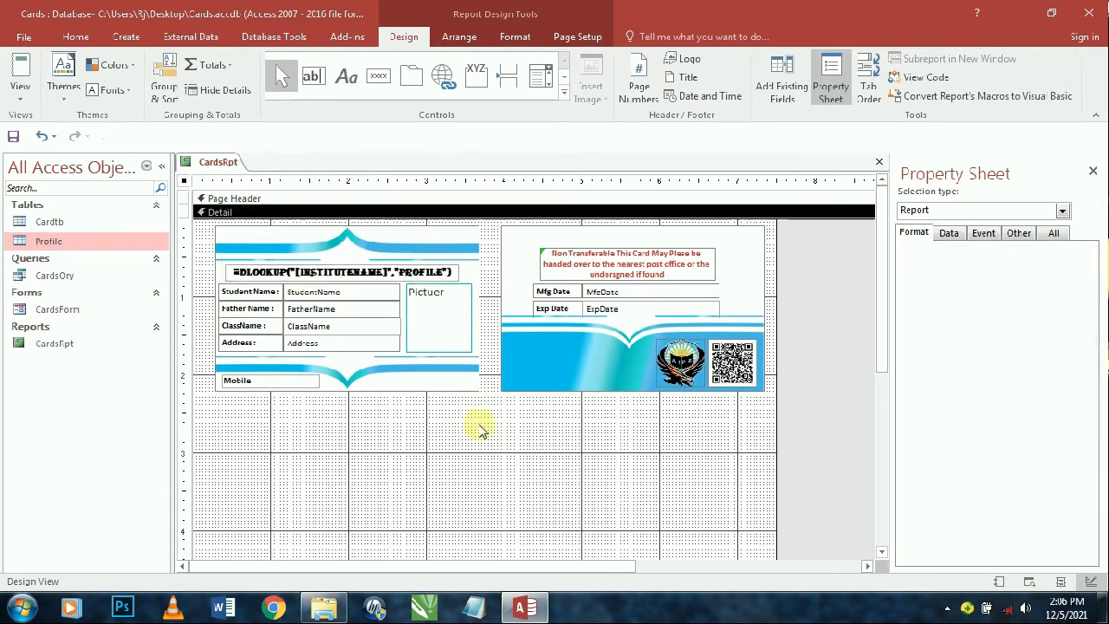
- Verify the InstituteName field in the Profile table's Design View, then preview the report
double_click(117, 245)
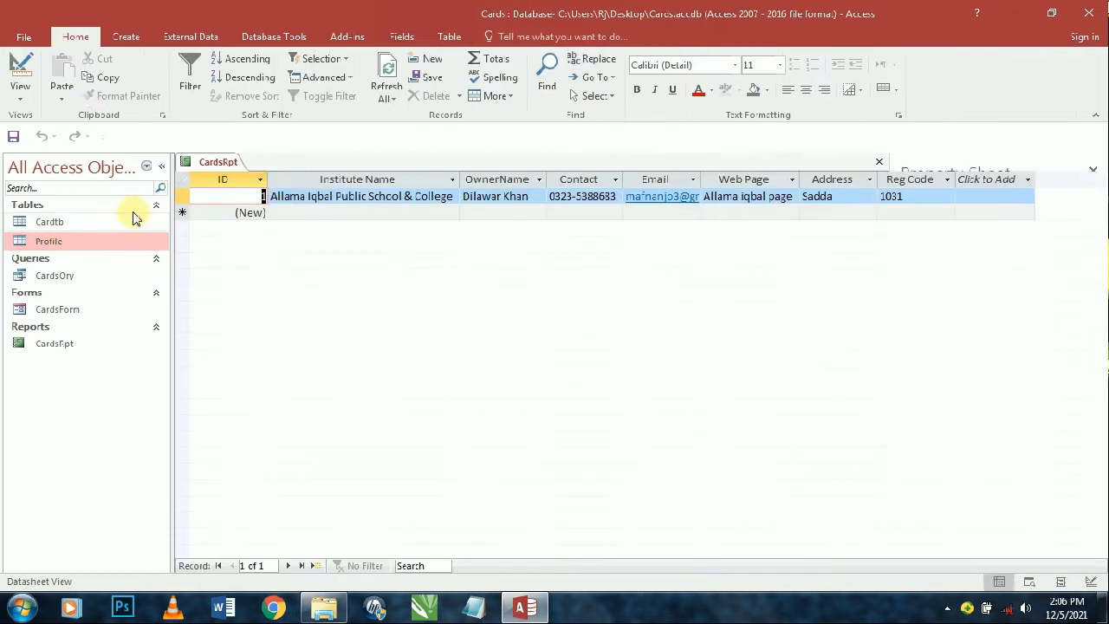
click(15, 76)
click(285, 213)
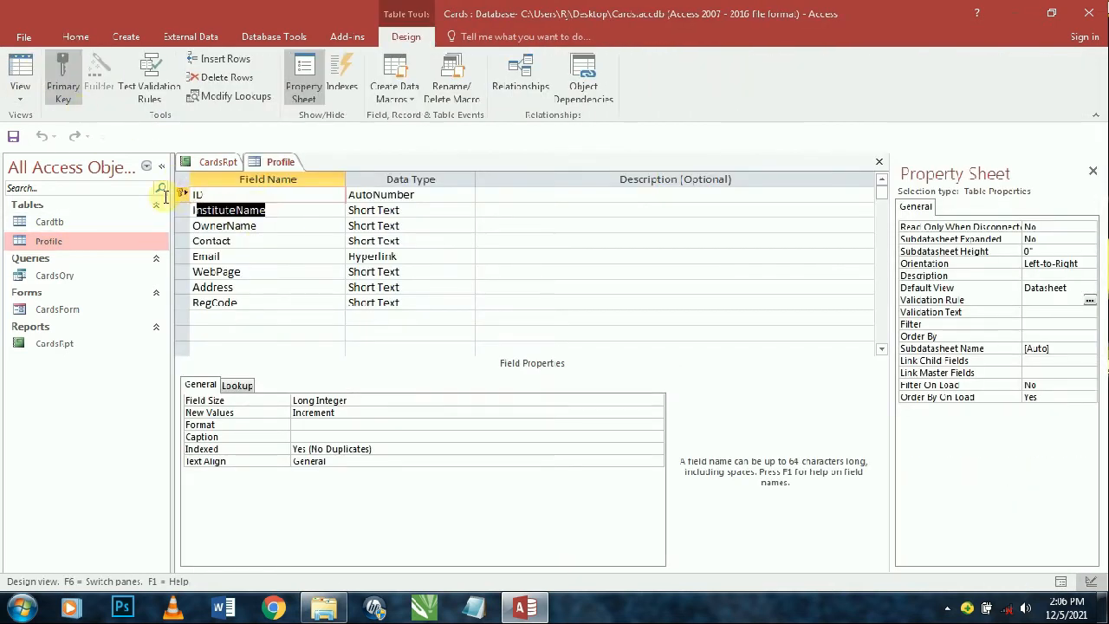
key(ctrl+w)
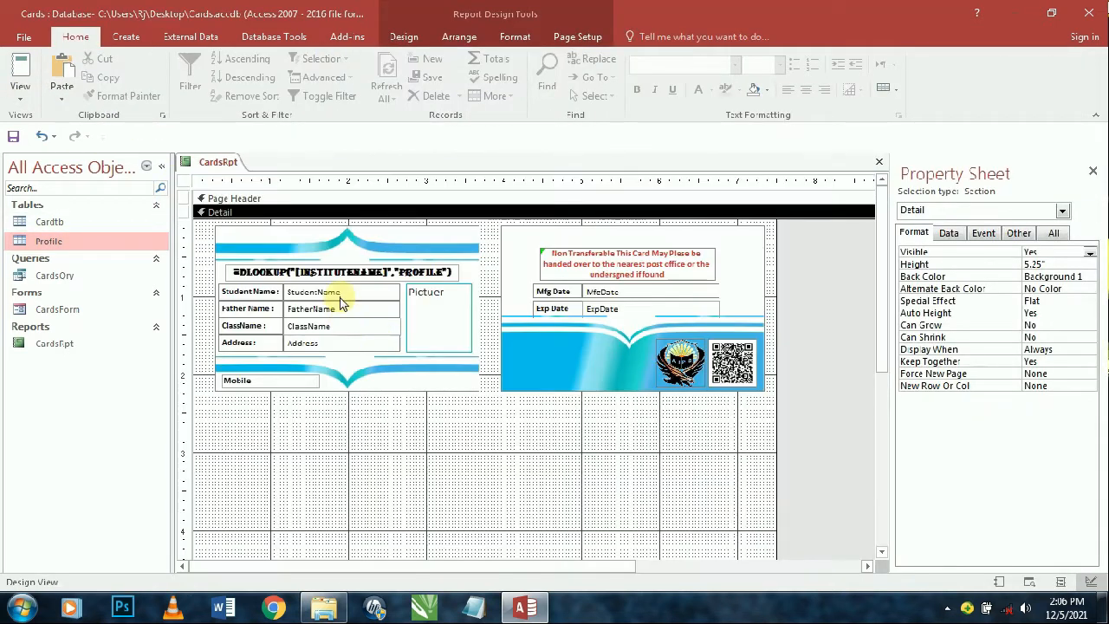
click(340, 268)
click(340, 267)
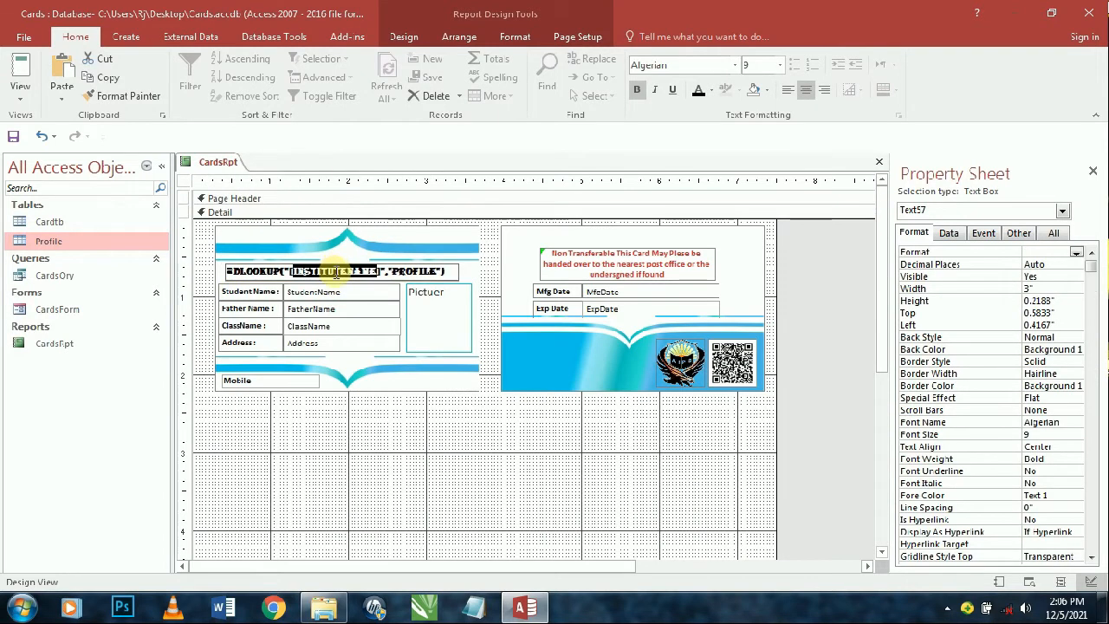
click(17, 69)
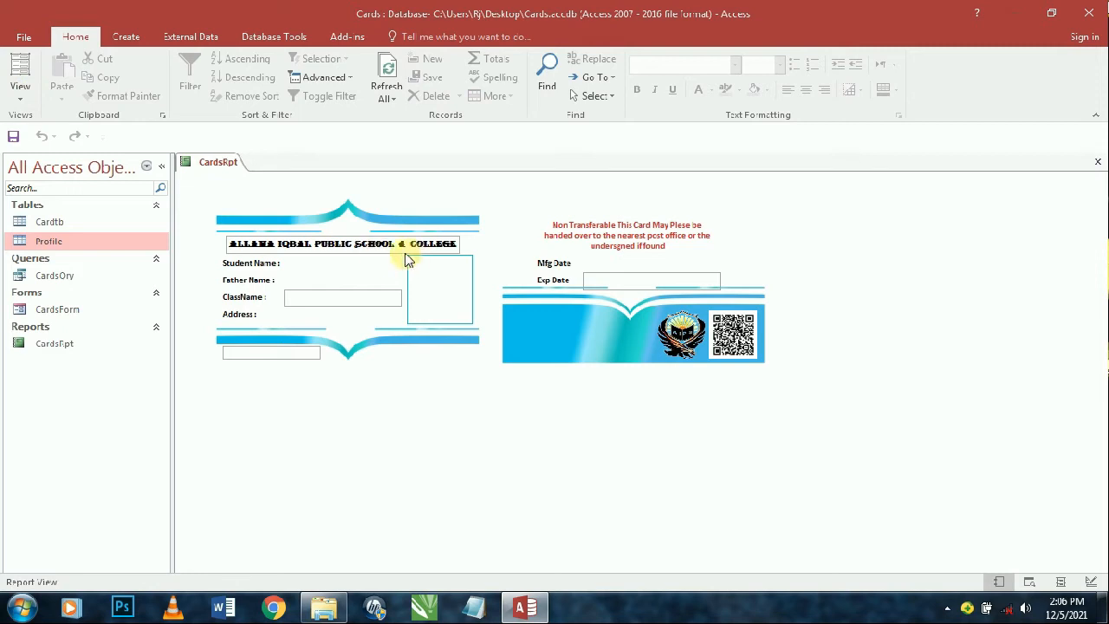
click(20, 91)
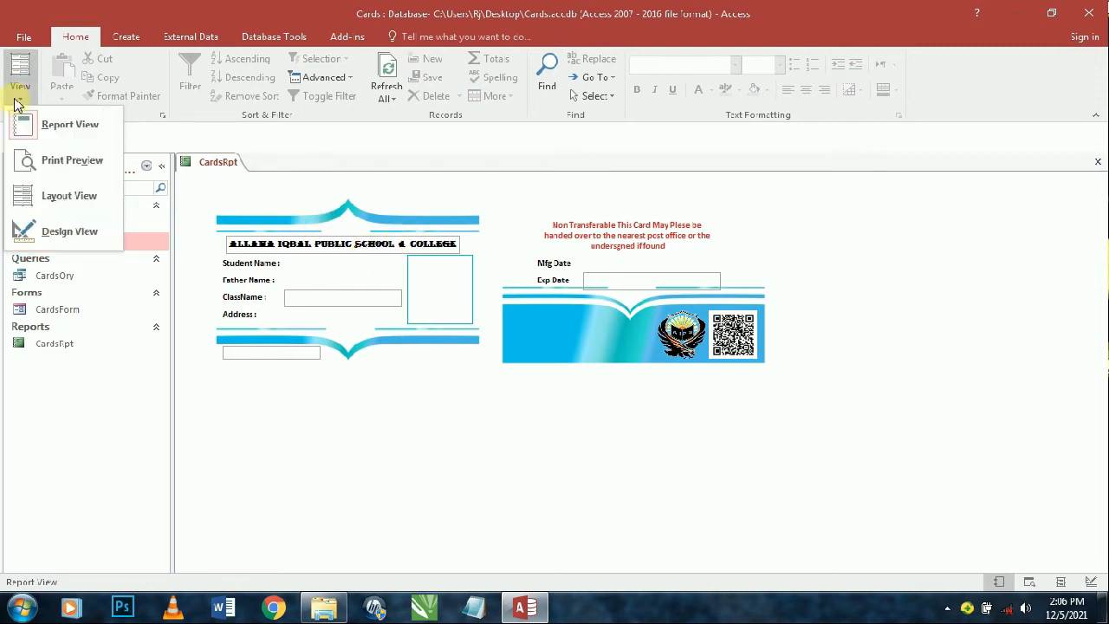
click(57, 233)
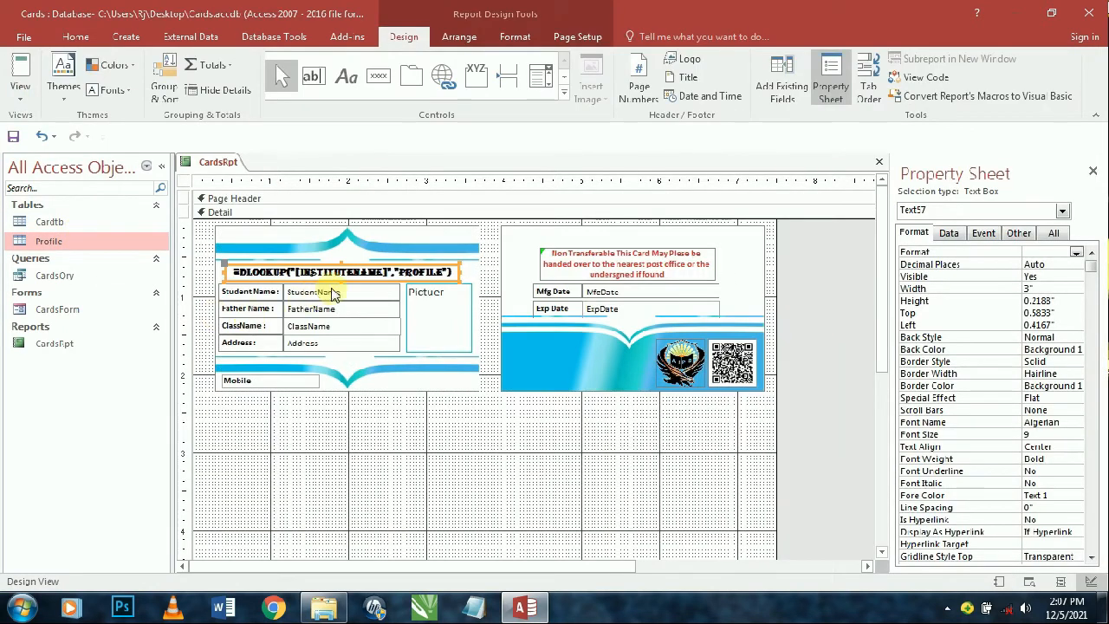
- Make the title box's outline and fill transparent and set its Enabled property to No
click(515, 36)
click(685, 77)
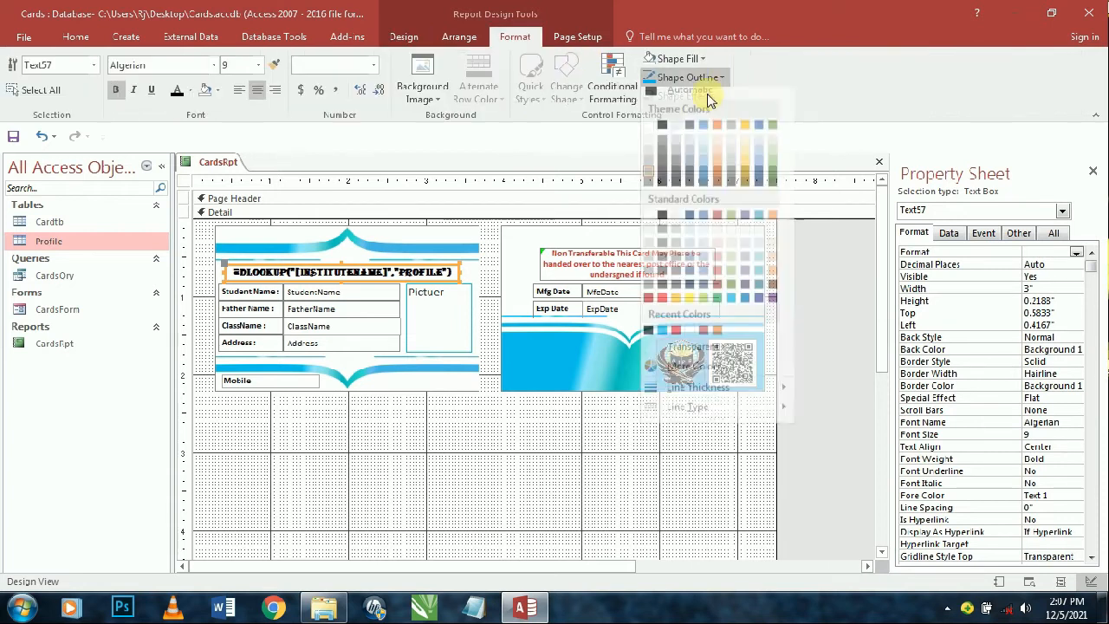
click(667, 354)
click(677, 58)
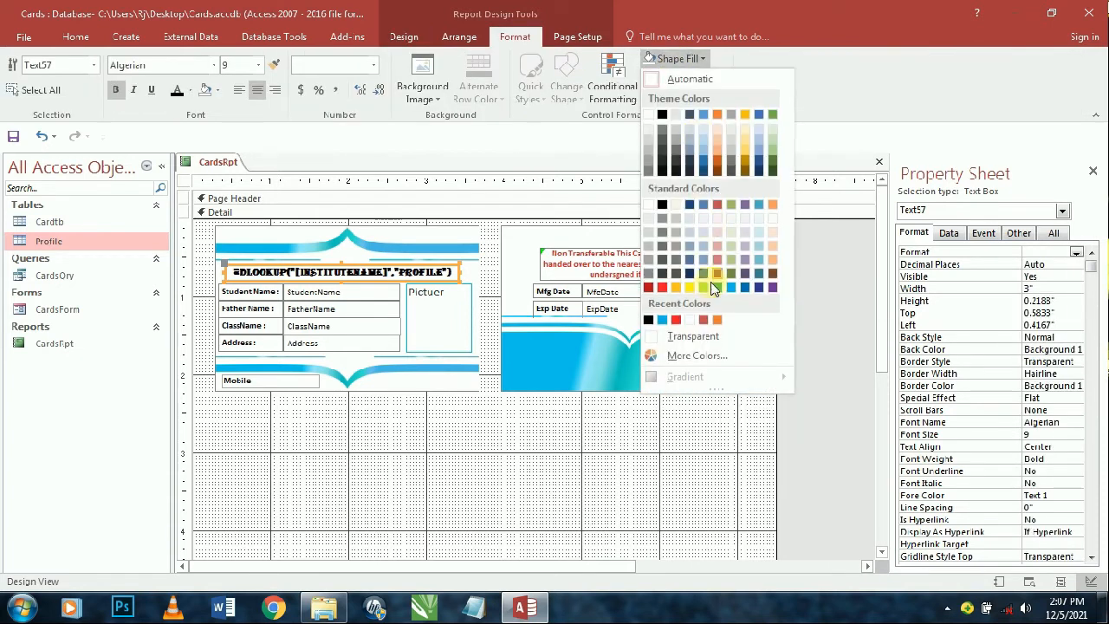
click(690, 337)
click(949, 233)
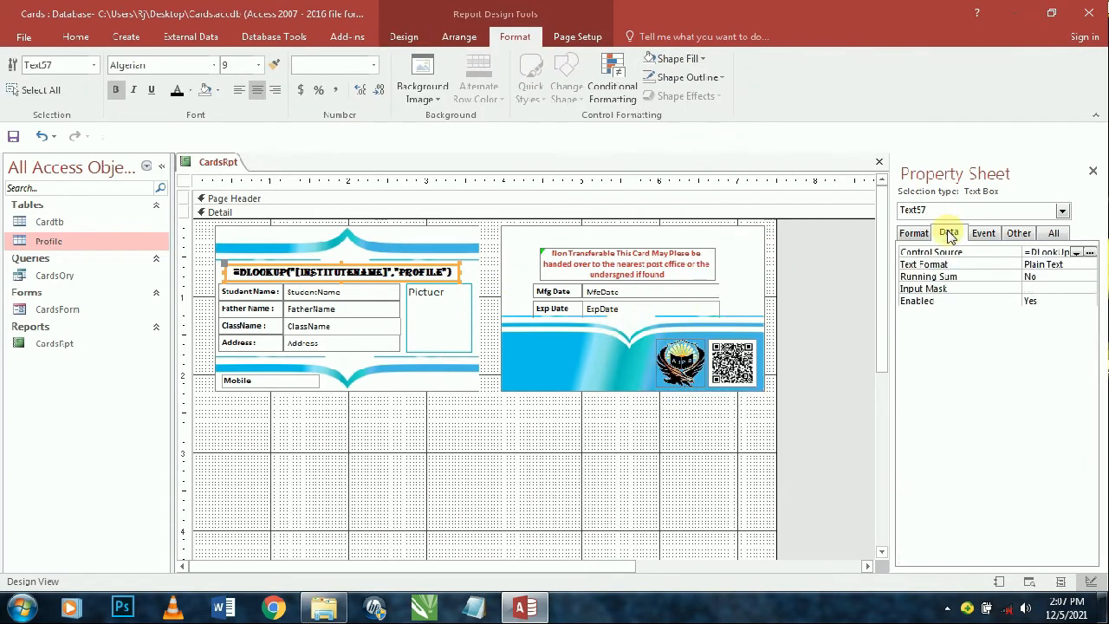
double_click(1049, 301)
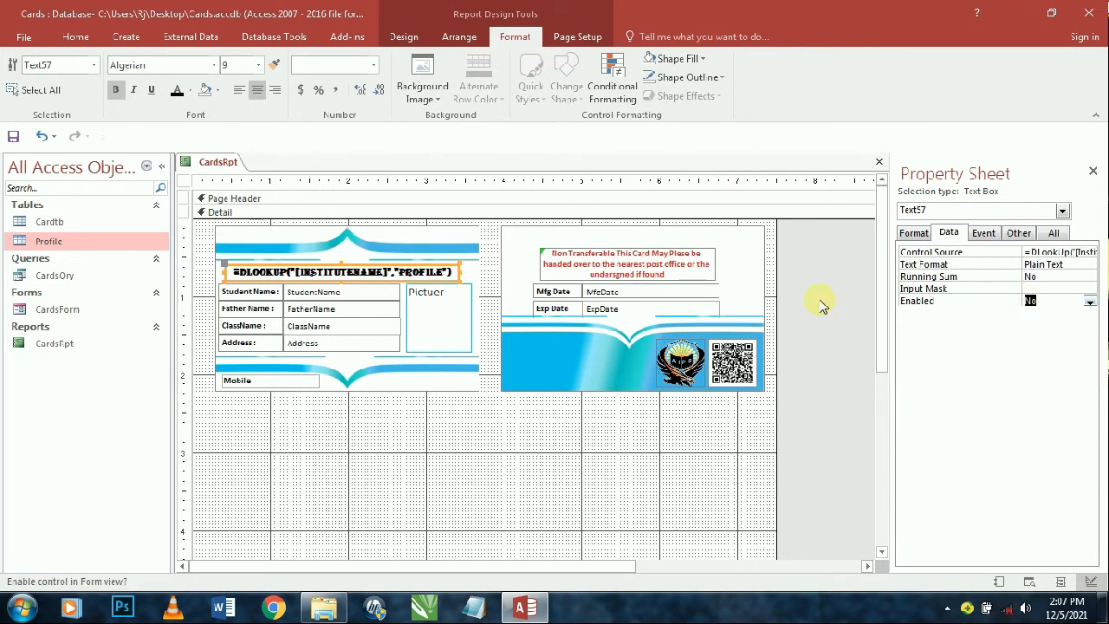
- Select the student detail boxes together and set Enabled to No
click(76, 36)
click(20, 70)
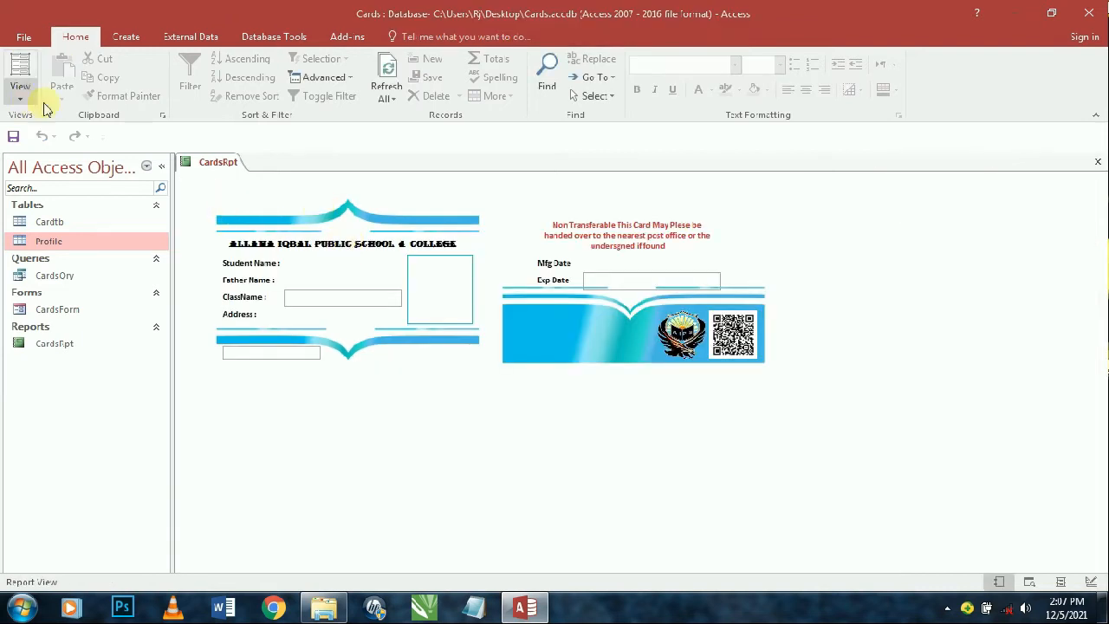
click(20, 91)
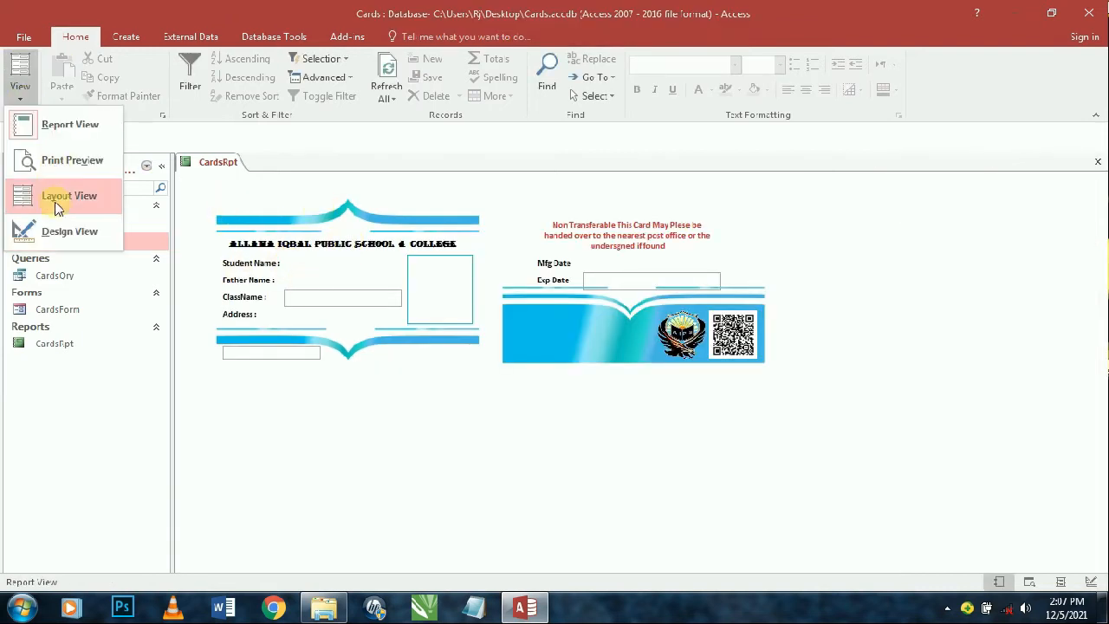
click(48, 230)
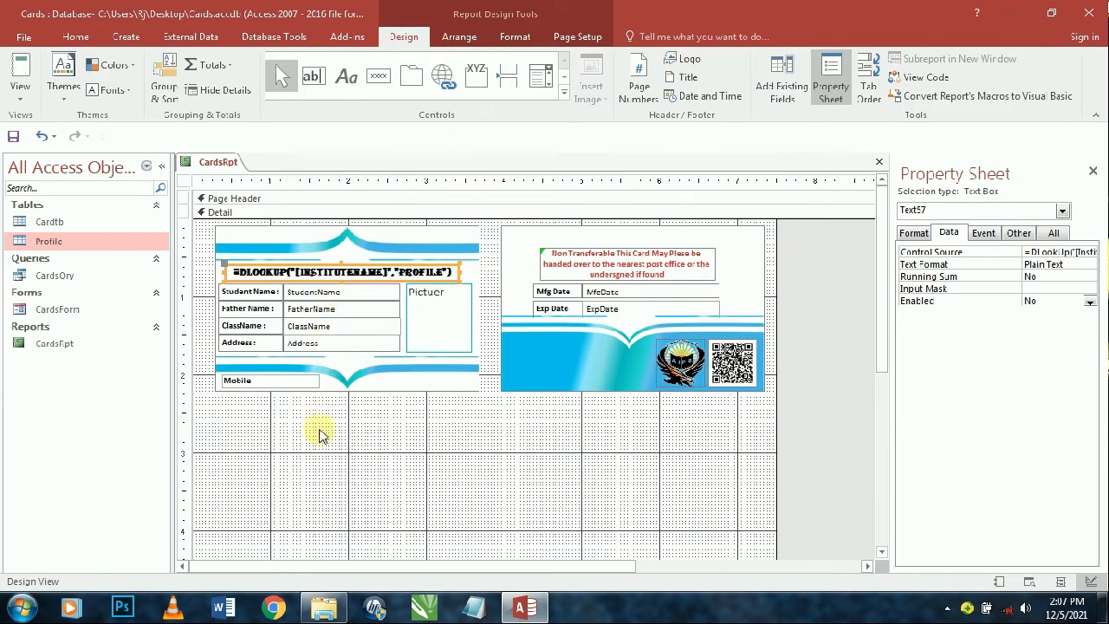
click(359, 300)
drag(349, 455, 353, 302)
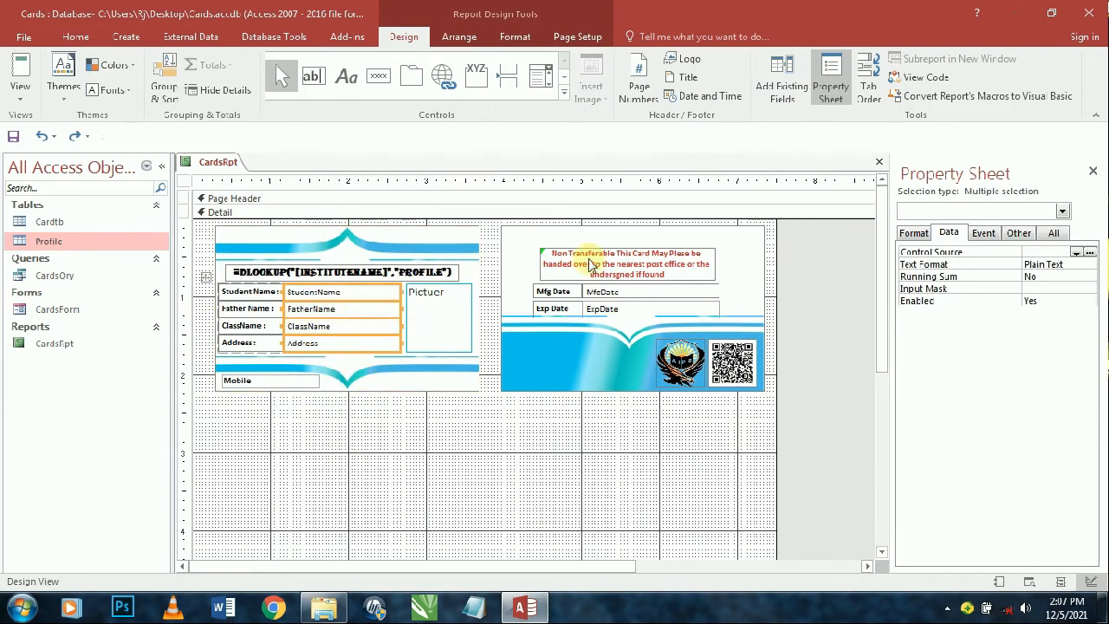
double_click(1057, 301)
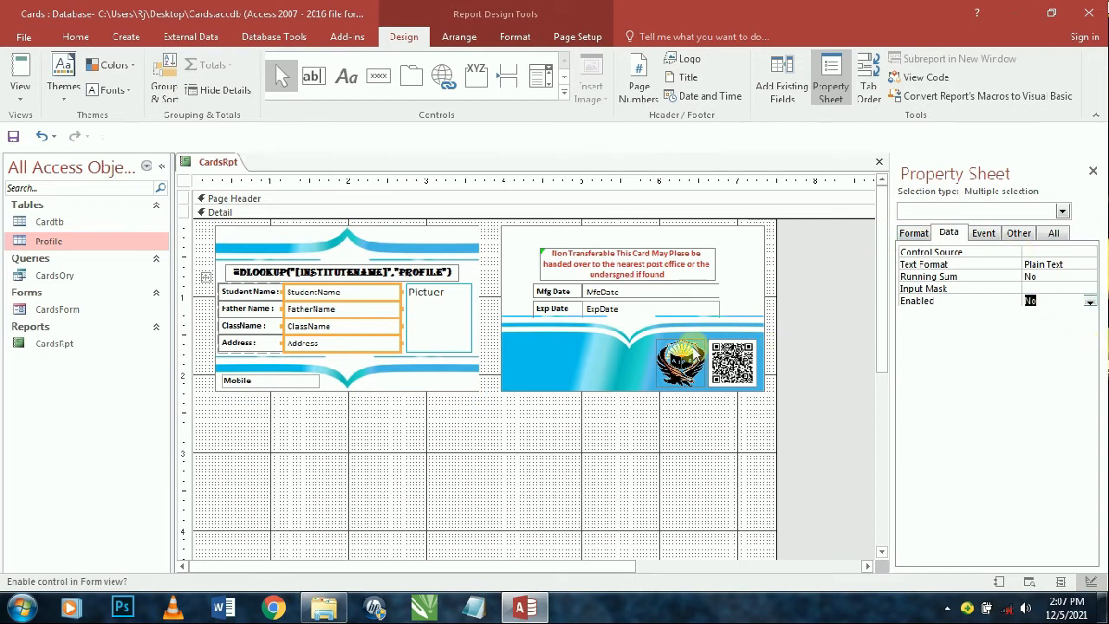
- Select the FatherName text box and copy its formatting with Format Painter
click(17, 83)
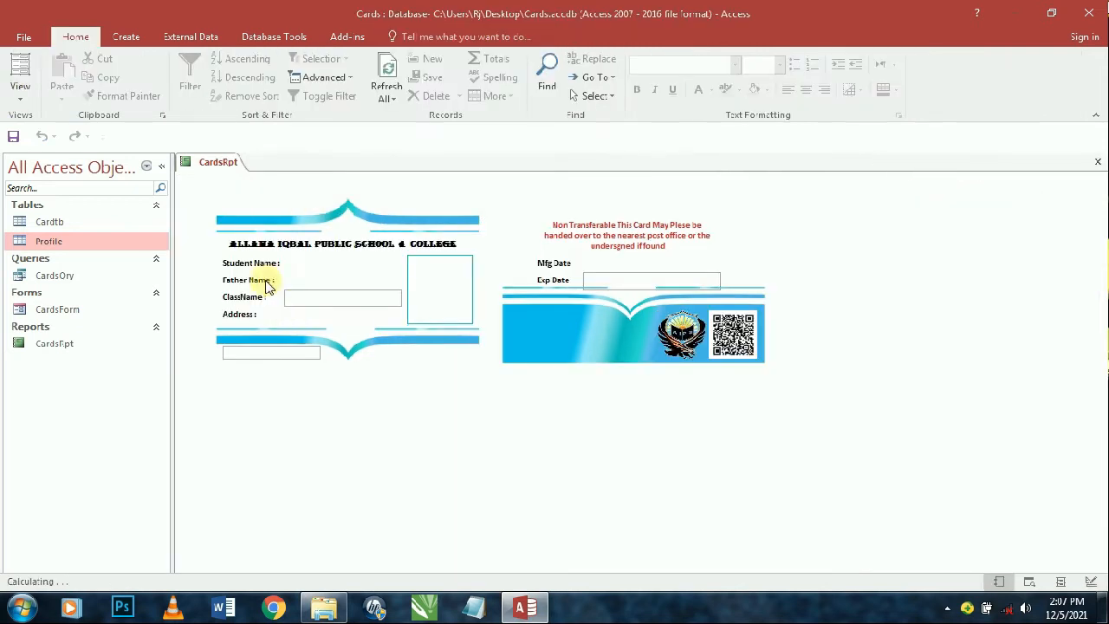
click(24, 93)
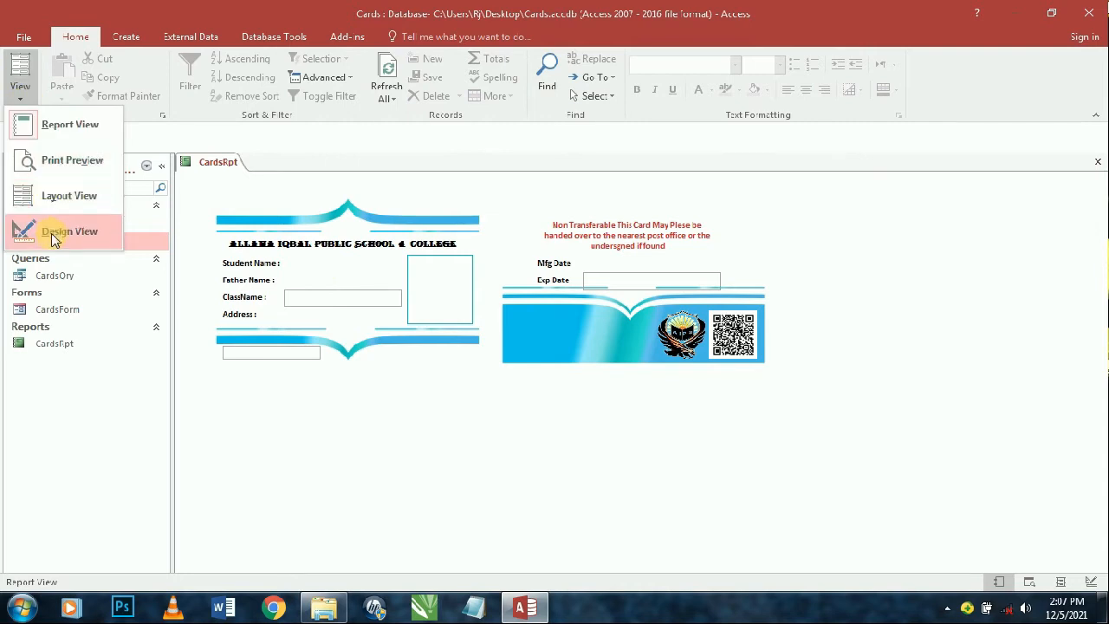
click(50, 230)
drag(347, 451, 355, 295)
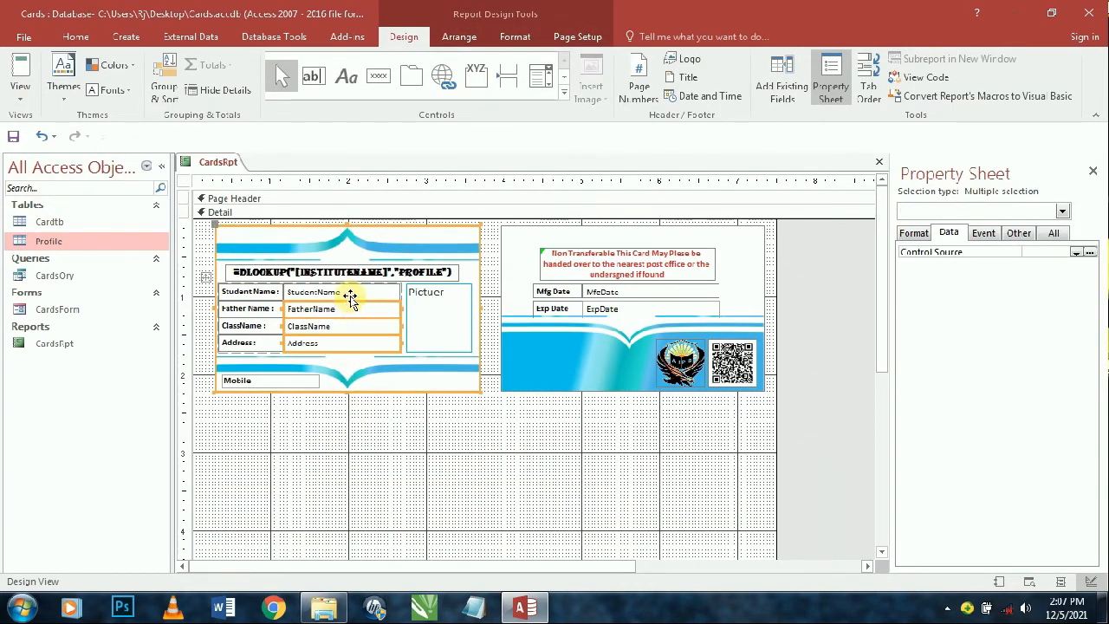
click(369, 376)
click(323, 312)
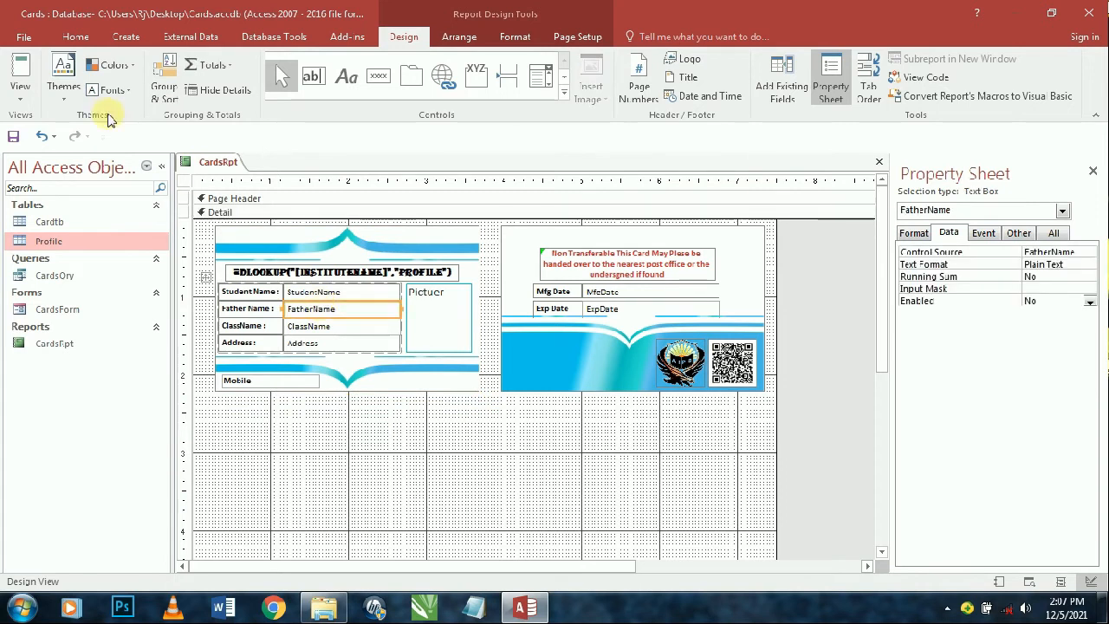
click(76, 36)
click(128, 96)
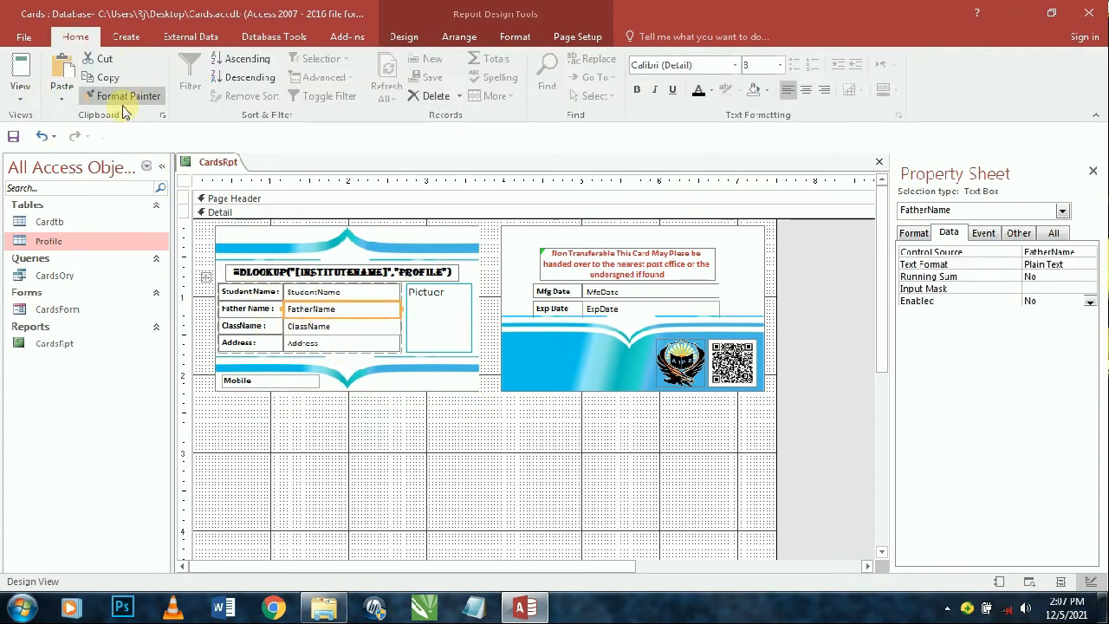
- Make the ClassName box's outline transparent and check the card in Report View
click(19, 68)
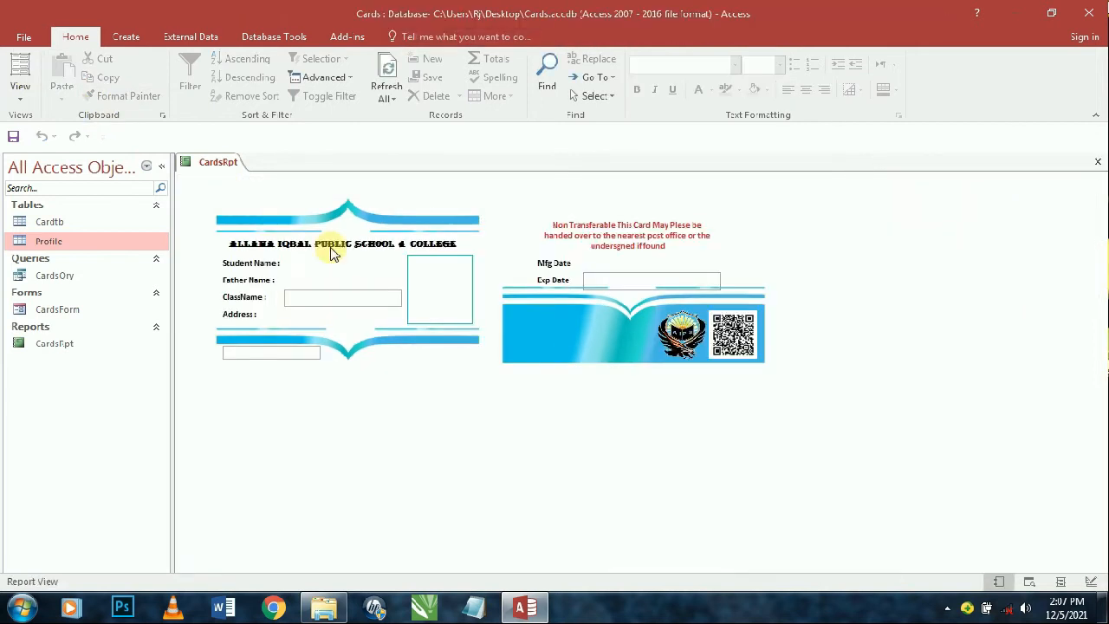
click(20, 86)
click(83, 229)
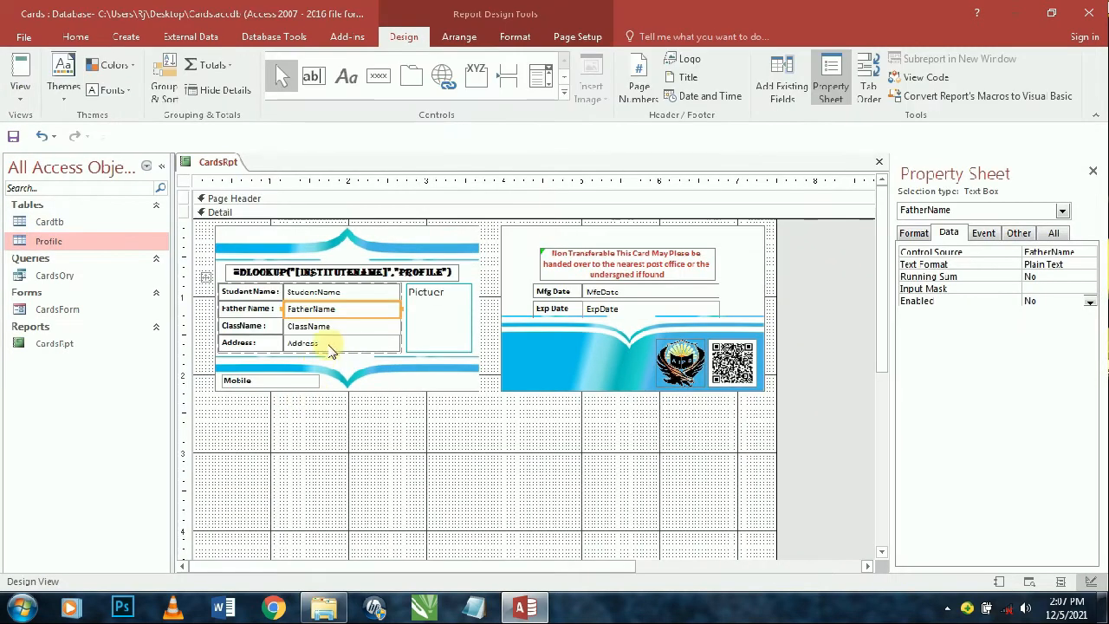
click(320, 326)
click(514, 36)
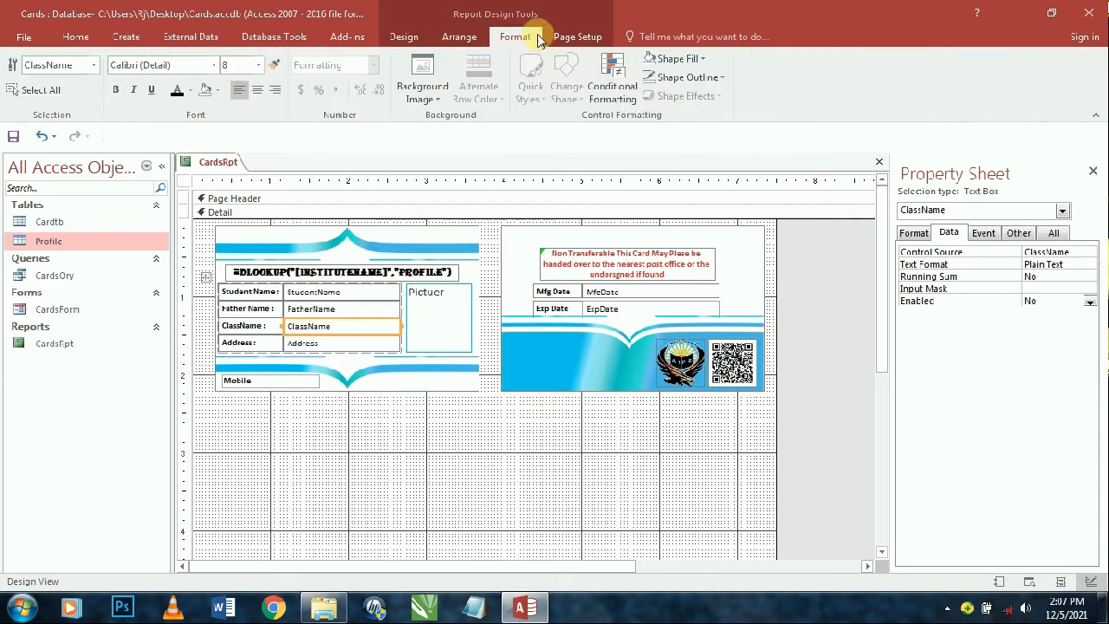
click(663, 78)
click(691, 356)
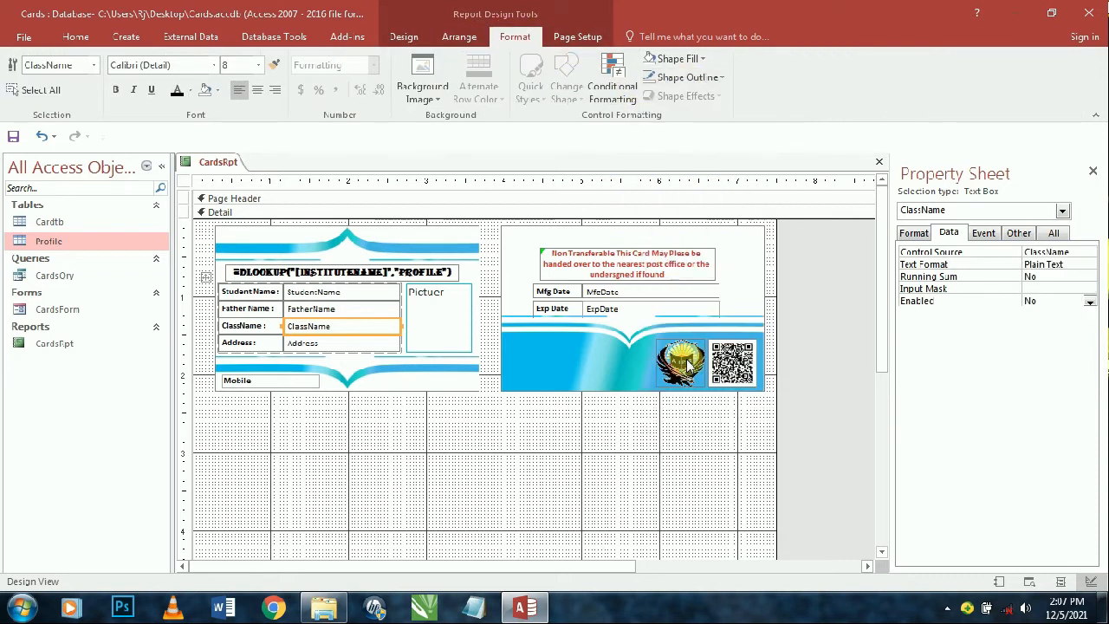
click(76, 36)
click(234, 198)
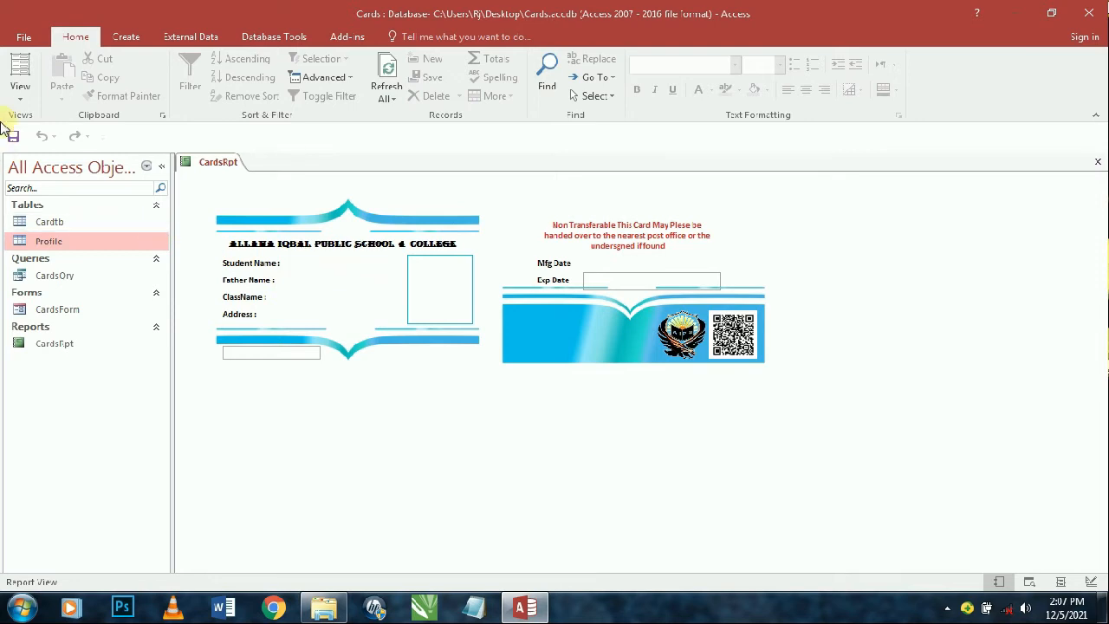
click(19, 98)
click(71, 233)
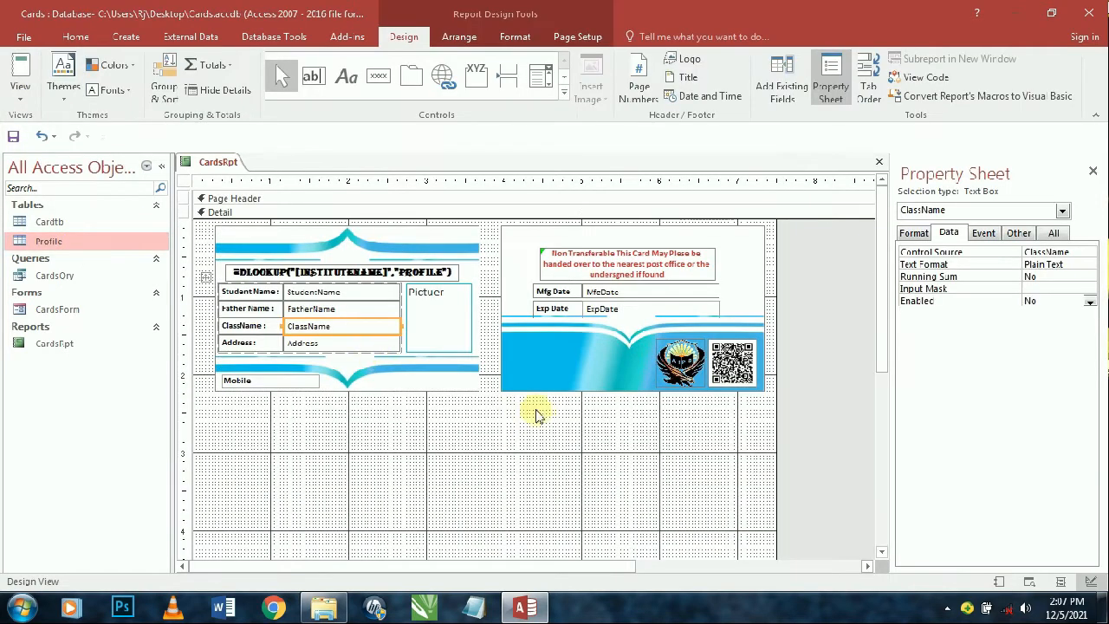
- Keep the report's Default View property set to Report View
click(865, 362)
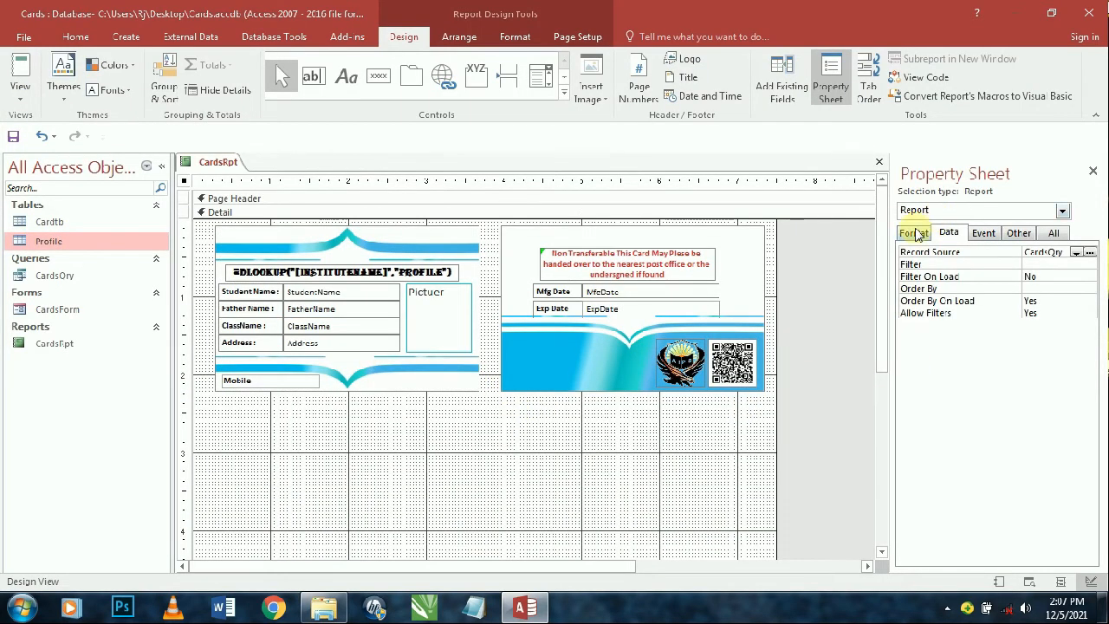
click(914, 233)
click(1044, 264)
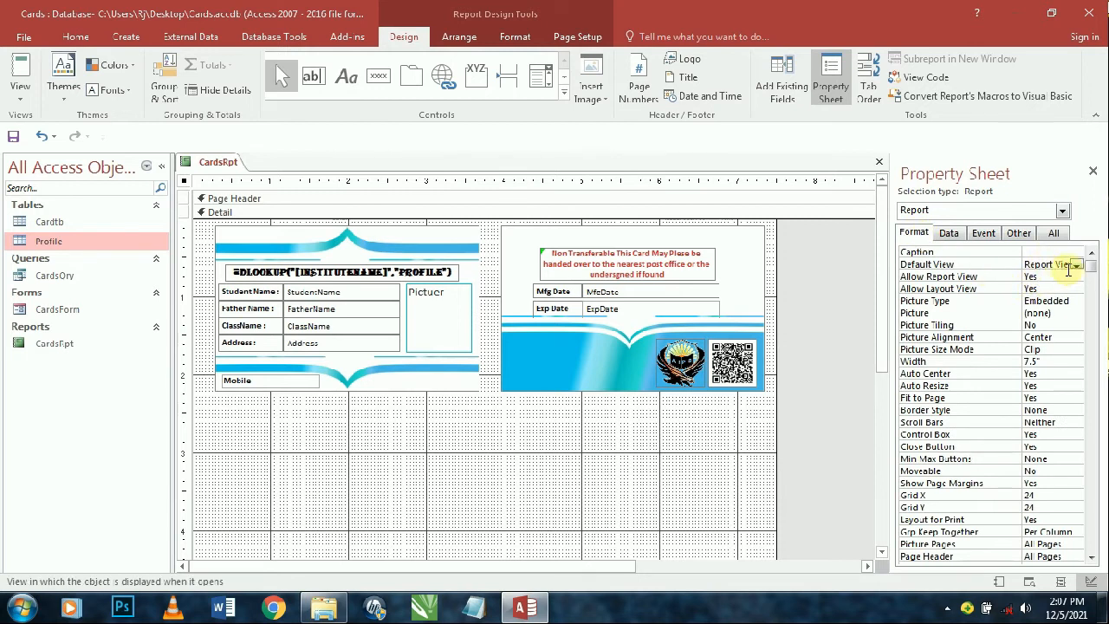
click(1075, 265)
click(1063, 274)
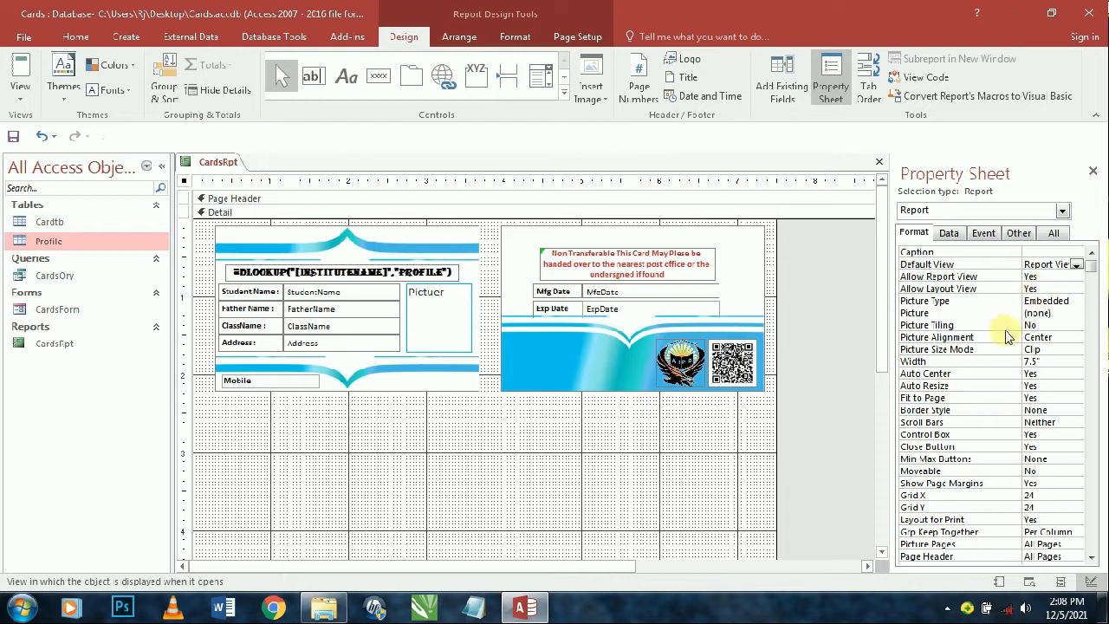
- Set the Mobile text box's Shape Outline and Shape Fill to Transparent
click(825, 403)
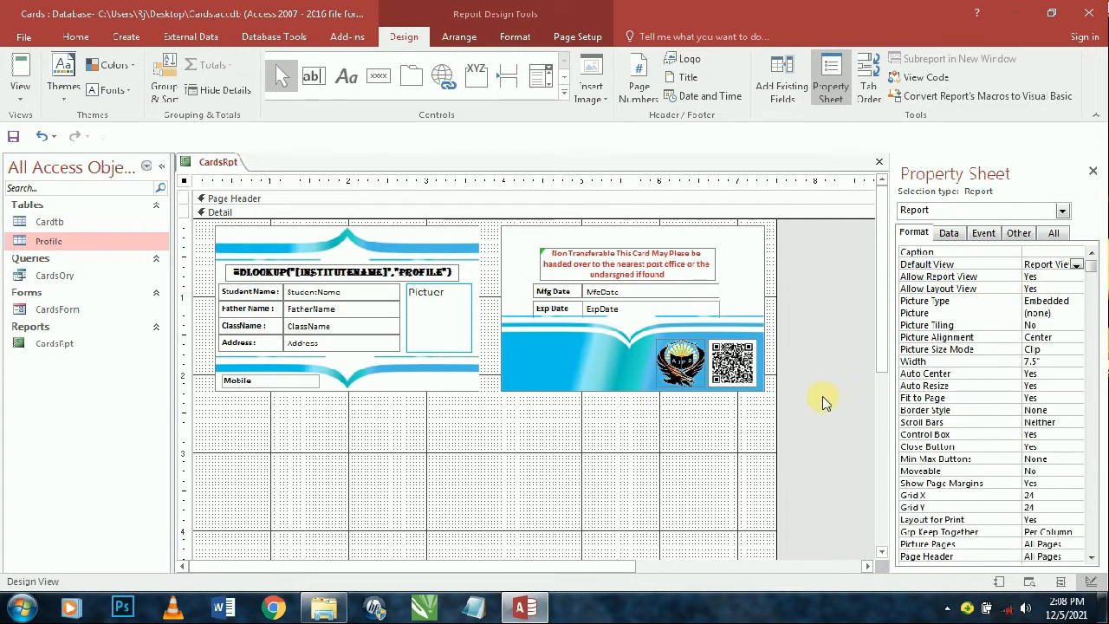
click(291, 381)
click(76, 37)
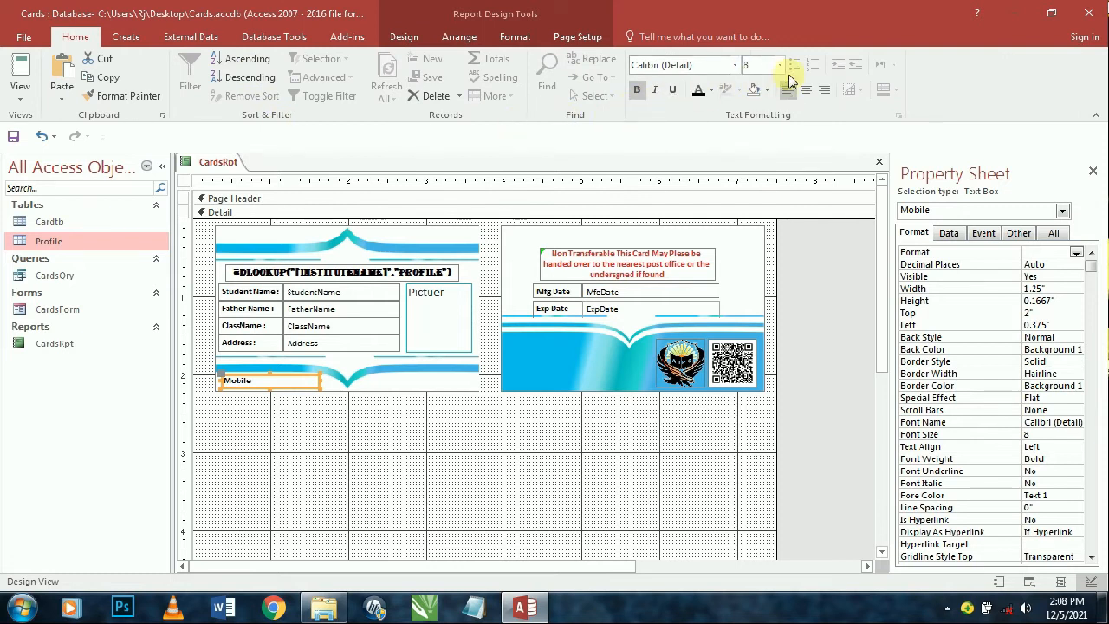
click(514, 36)
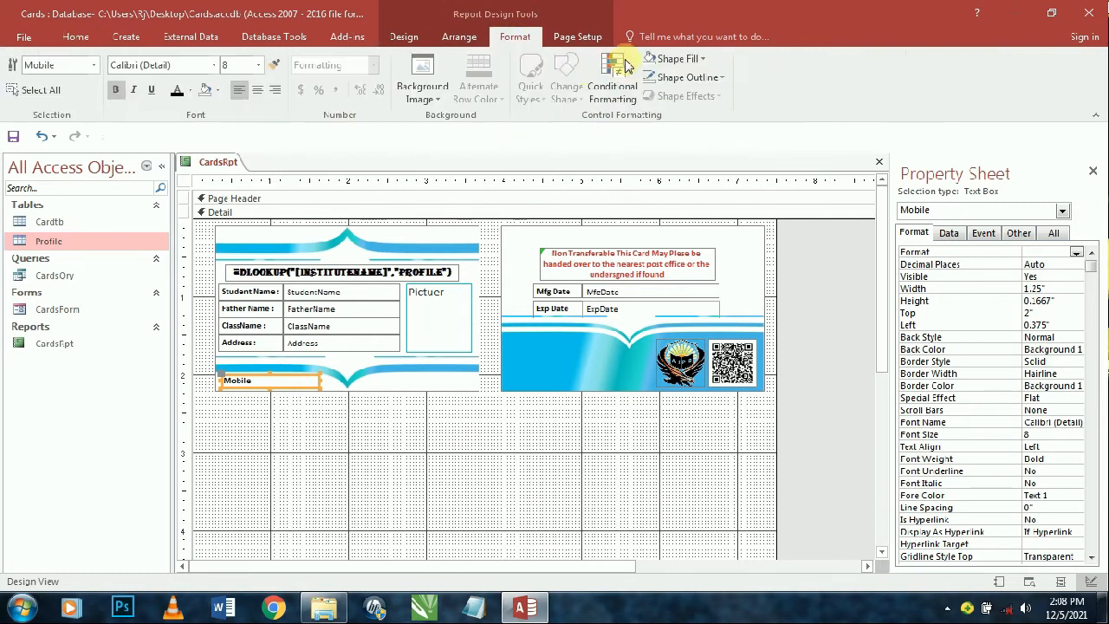
click(698, 77)
click(706, 355)
click(672, 58)
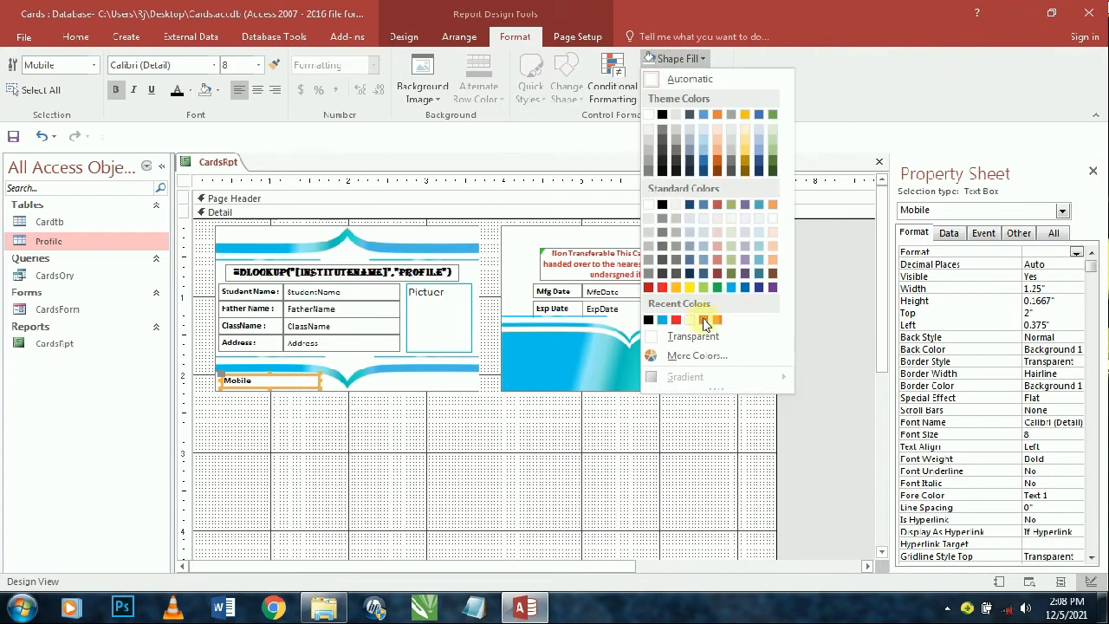
click(706, 319)
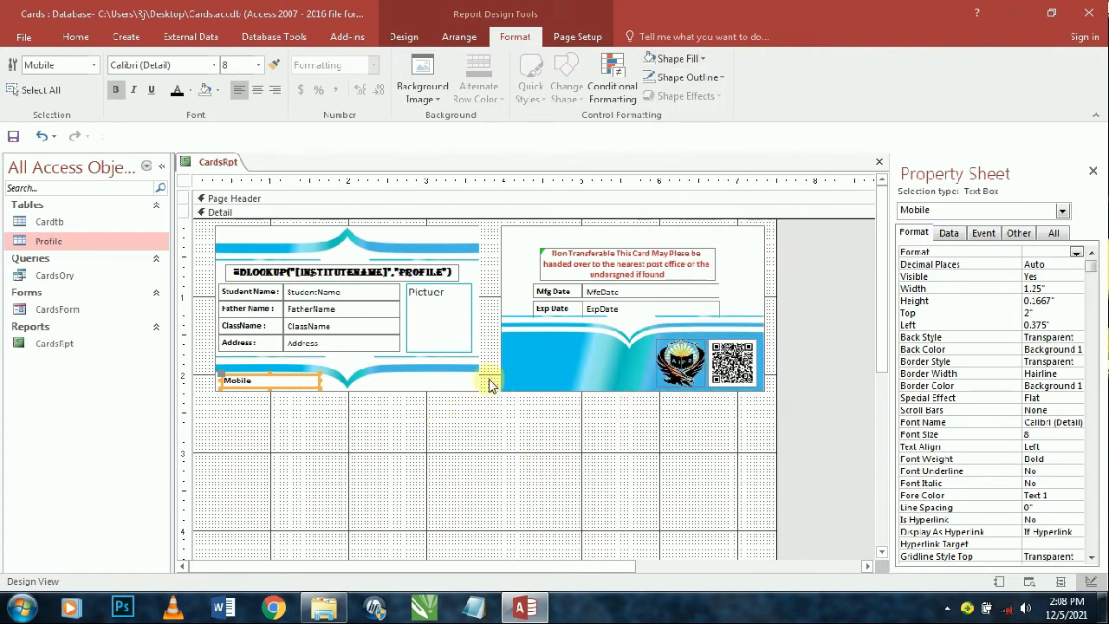
click(420, 274)
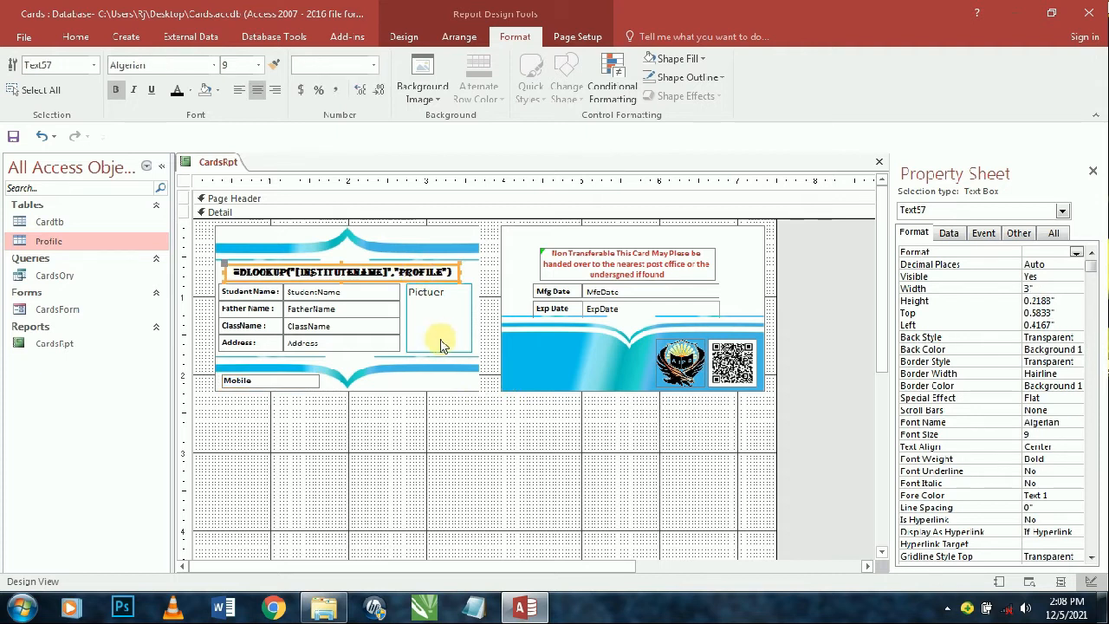
- Copy the DLOOKUP institute-name heading onto the top of the card's back and preview it
key(ctrl+c)
key(ctrl+v)
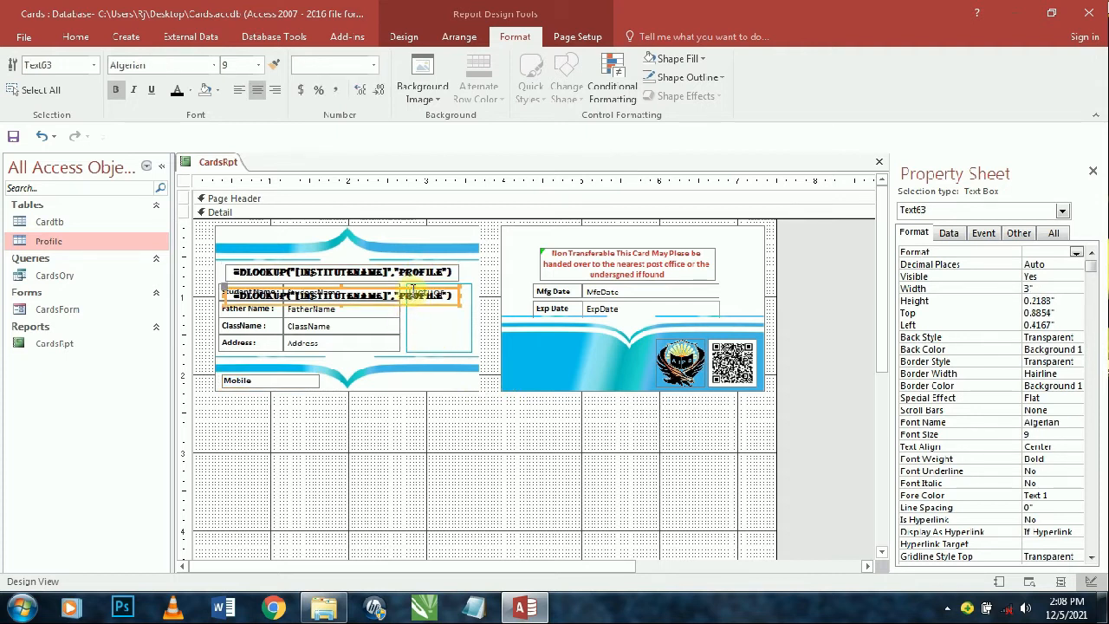
drag(416, 293, 703, 228)
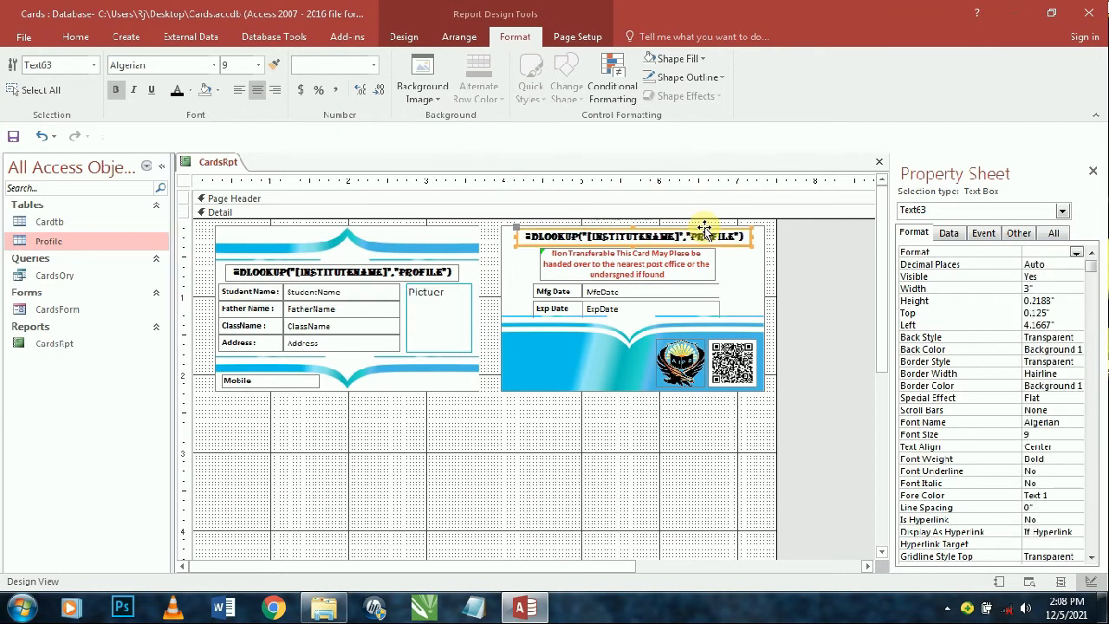
click(605, 459)
click(76, 36)
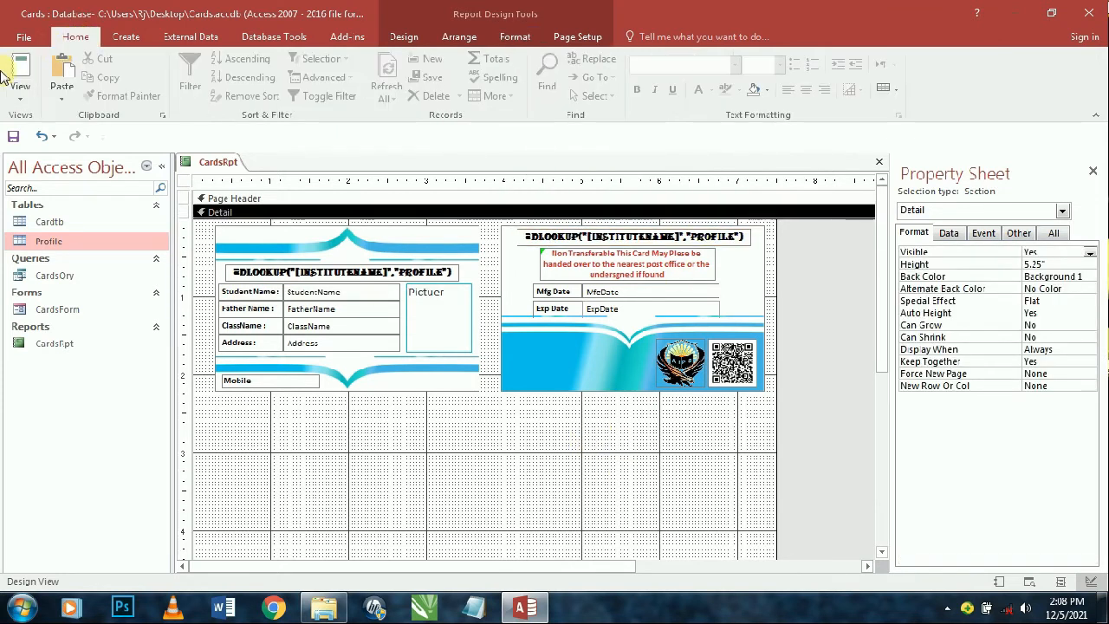
click(20, 66)
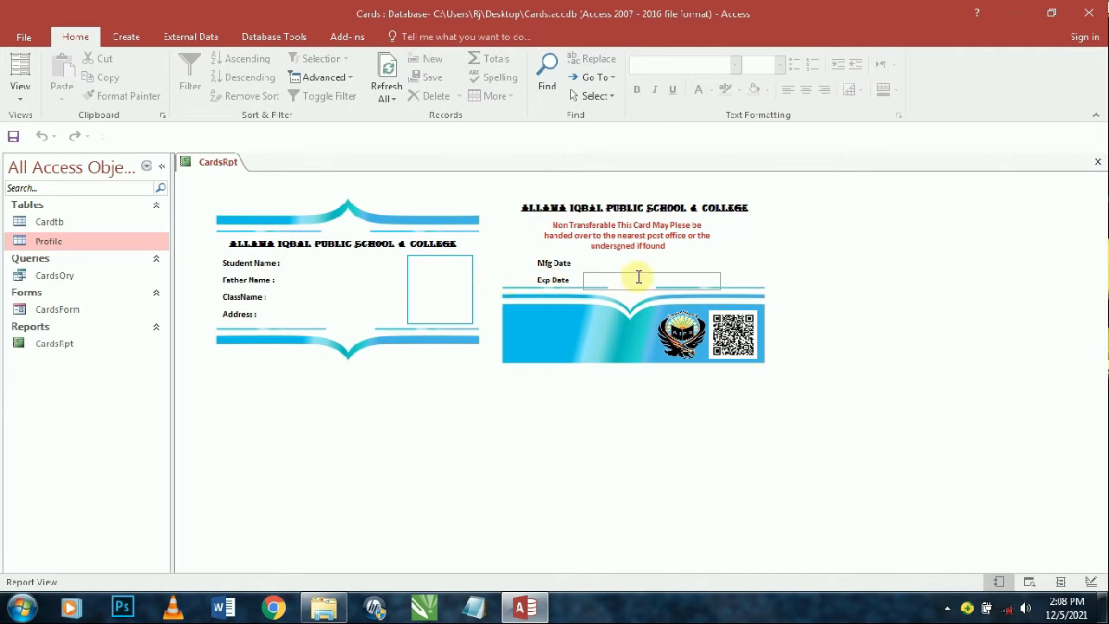
click(19, 86)
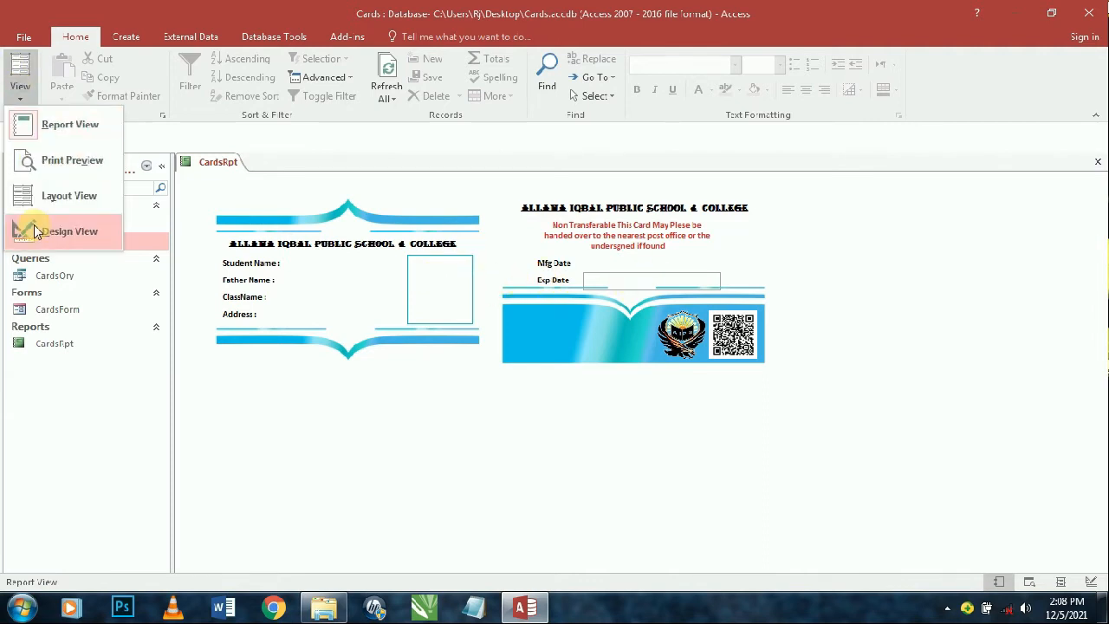
click(22, 232)
- Make the ExpDate and MfgDate boxes' outlines transparent and preview in Report View
click(851, 418)
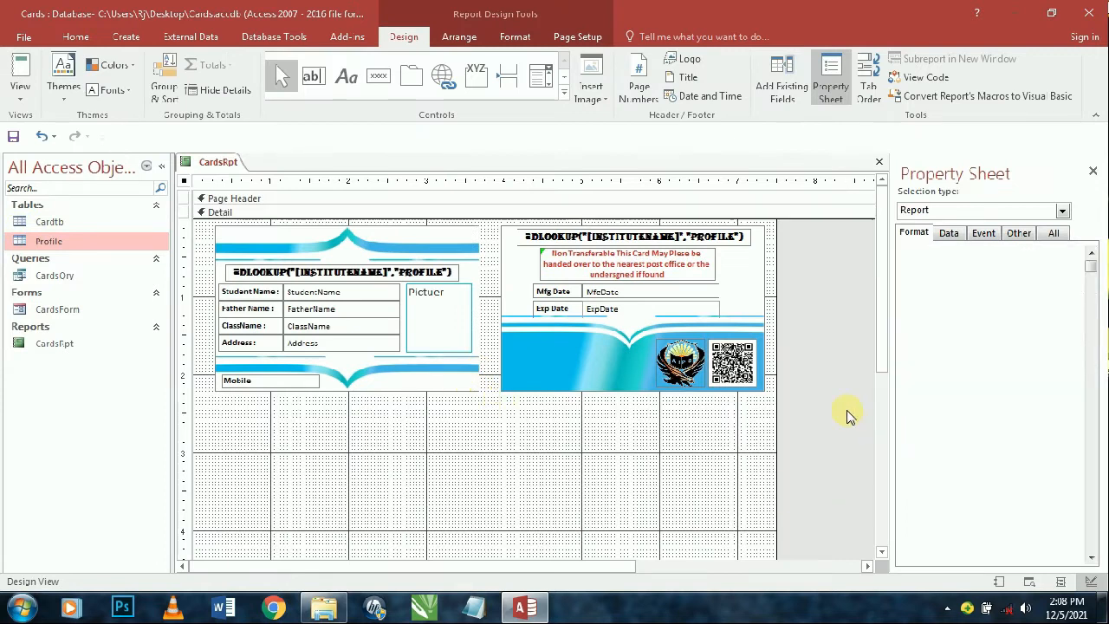
click(656, 309)
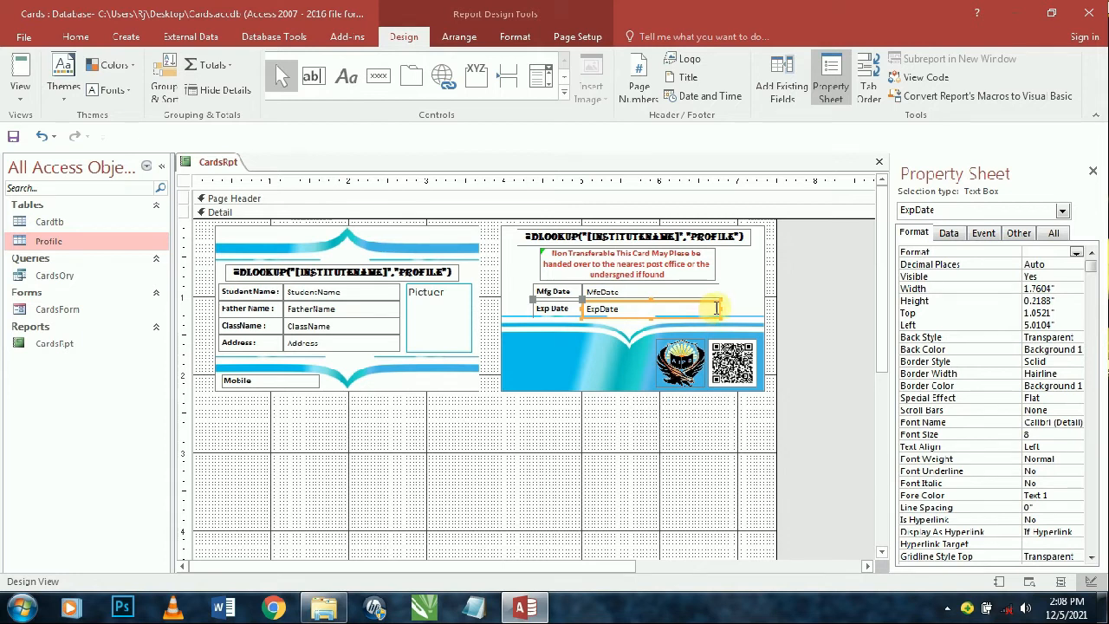
shift+click(698, 292)
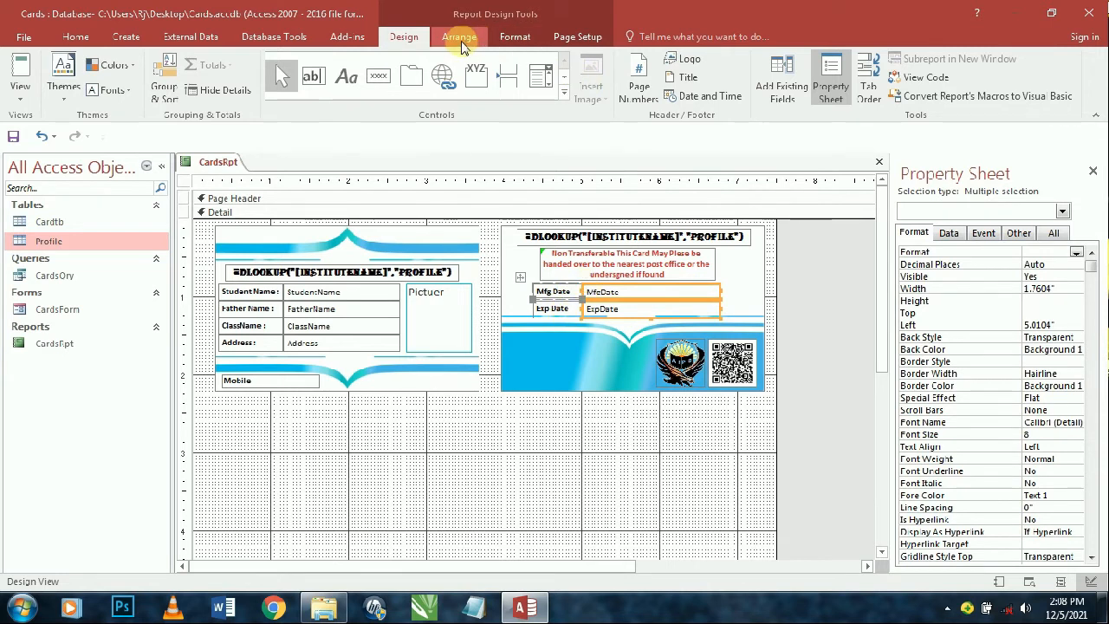
click(460, 41)
click(515, 36)
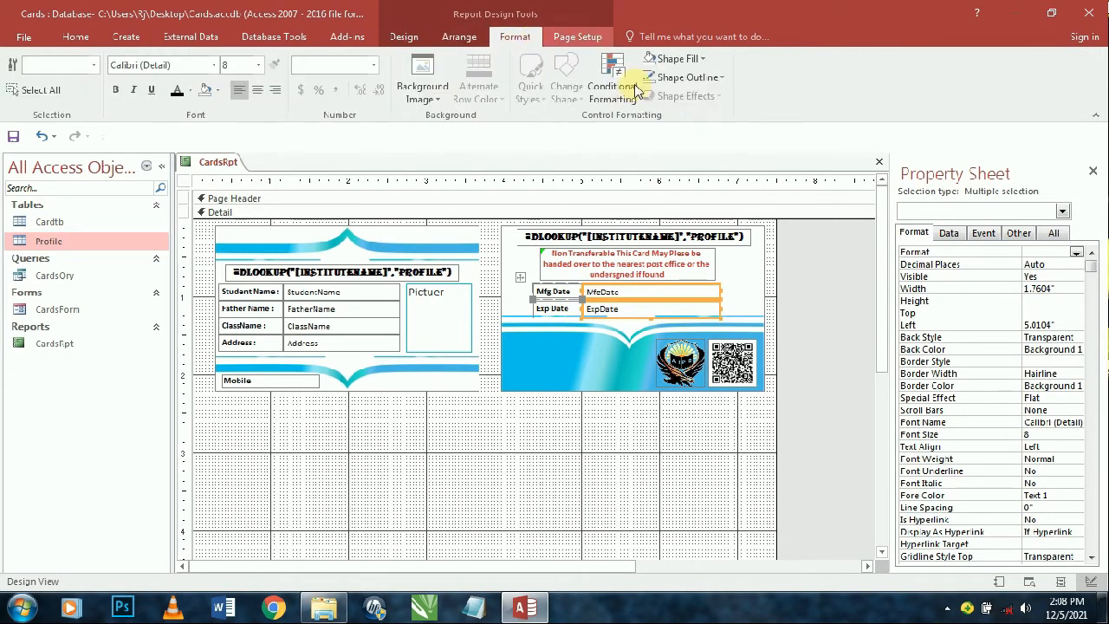
click(687, 77)
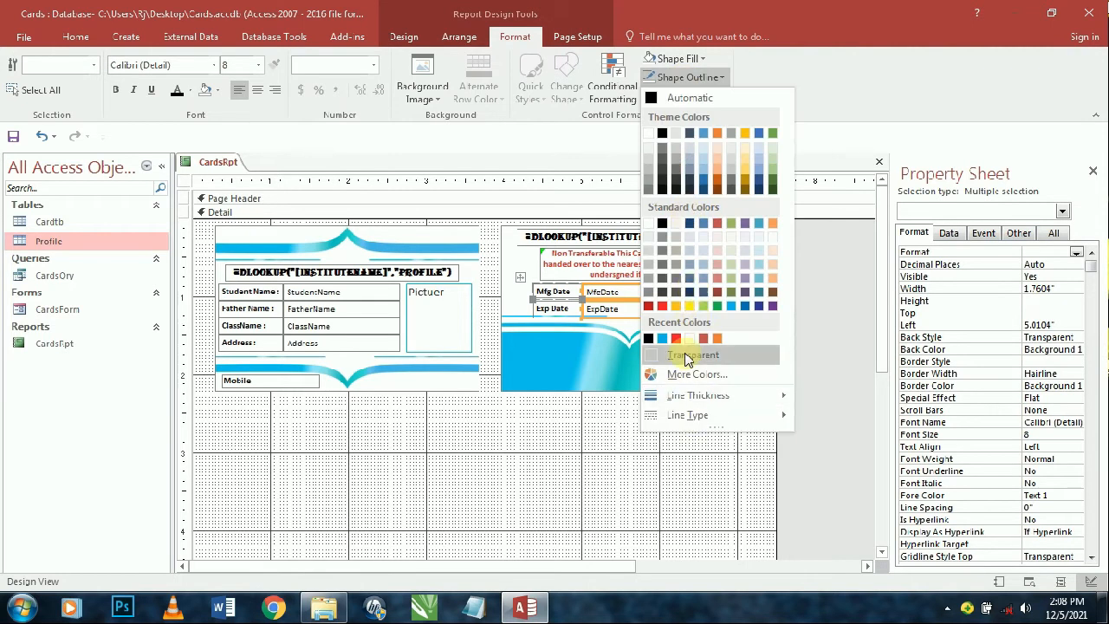
click(690, 354)
click(23, 69)
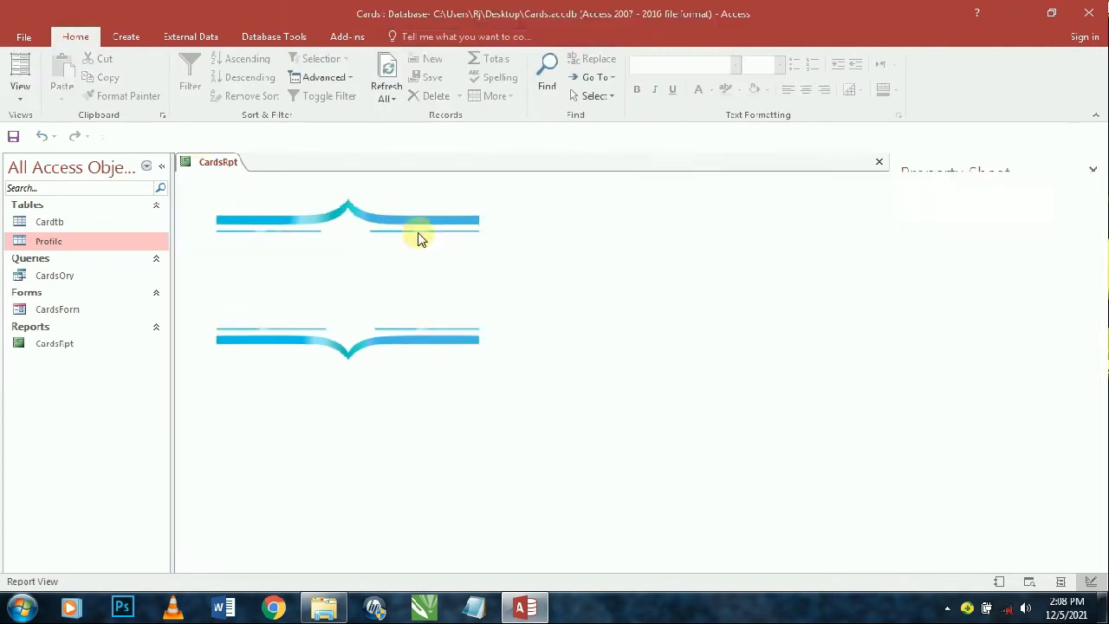
click(12, 90)
- Add bottom gridlines under the Mfg and Exp date boxes
click(32, 231)
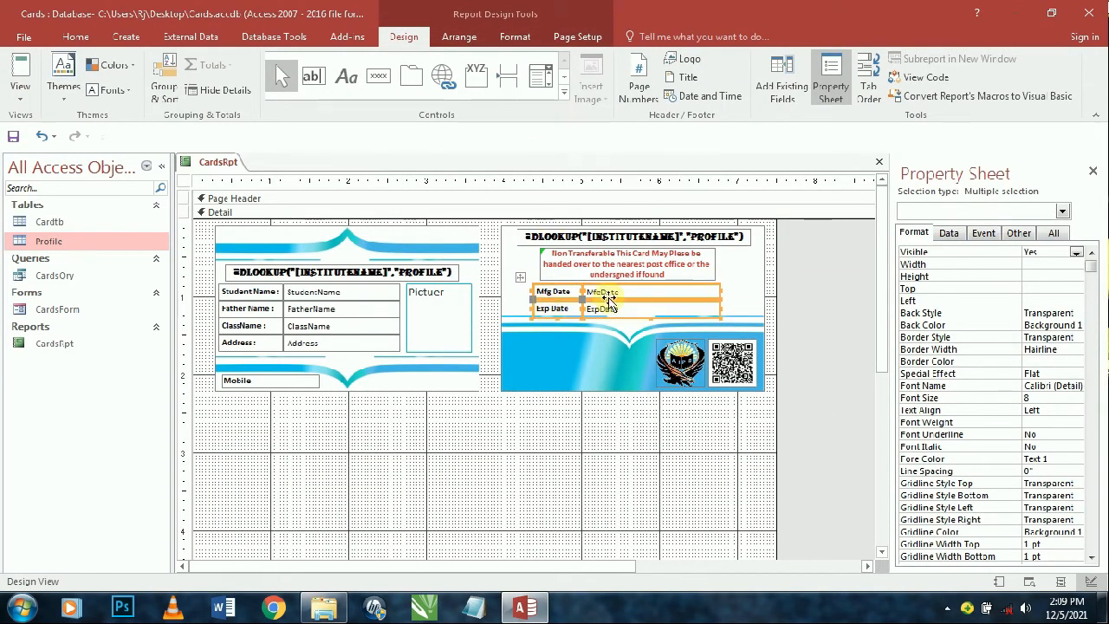
click(459, 36)
click(24, 73)
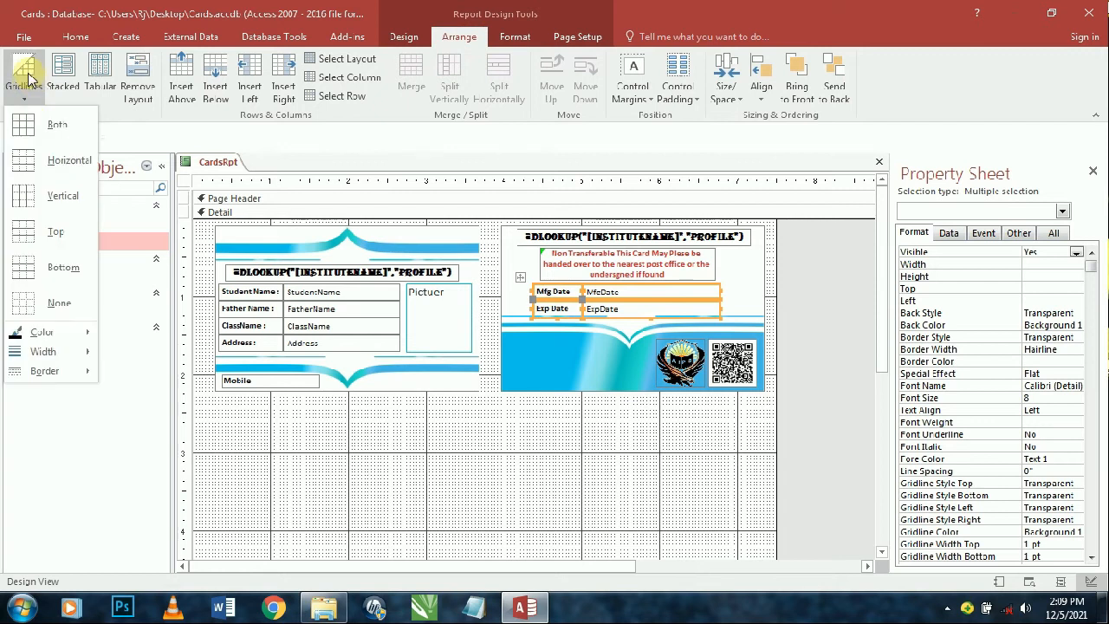
click(52, 270)
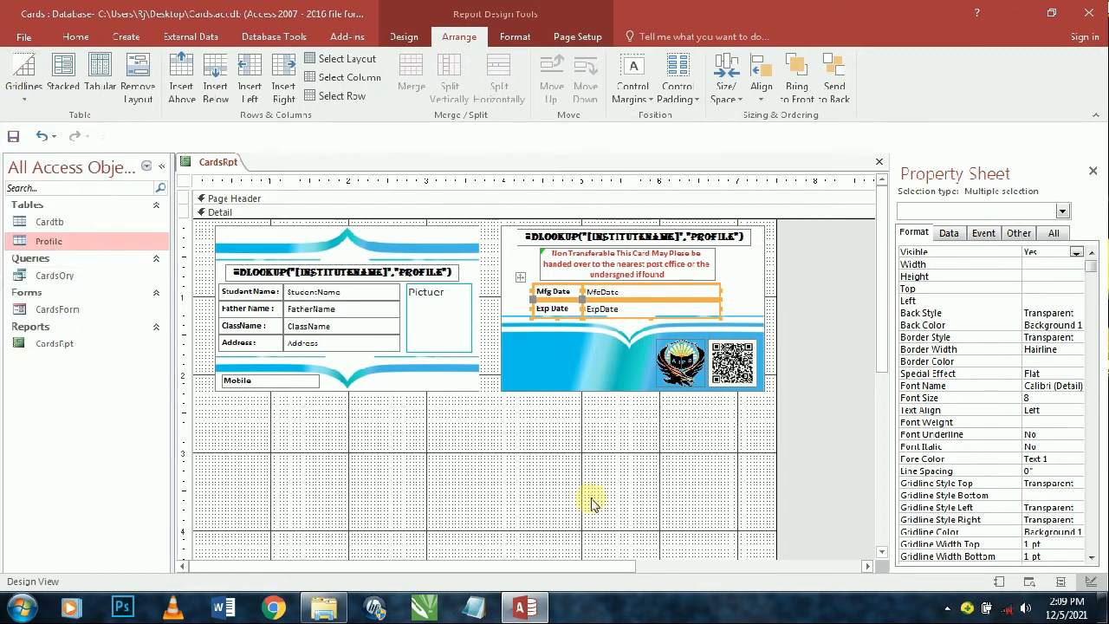
- Delete the Enter Class Name criterion from the report's record source query
click(814, 409)
click(981, 234)
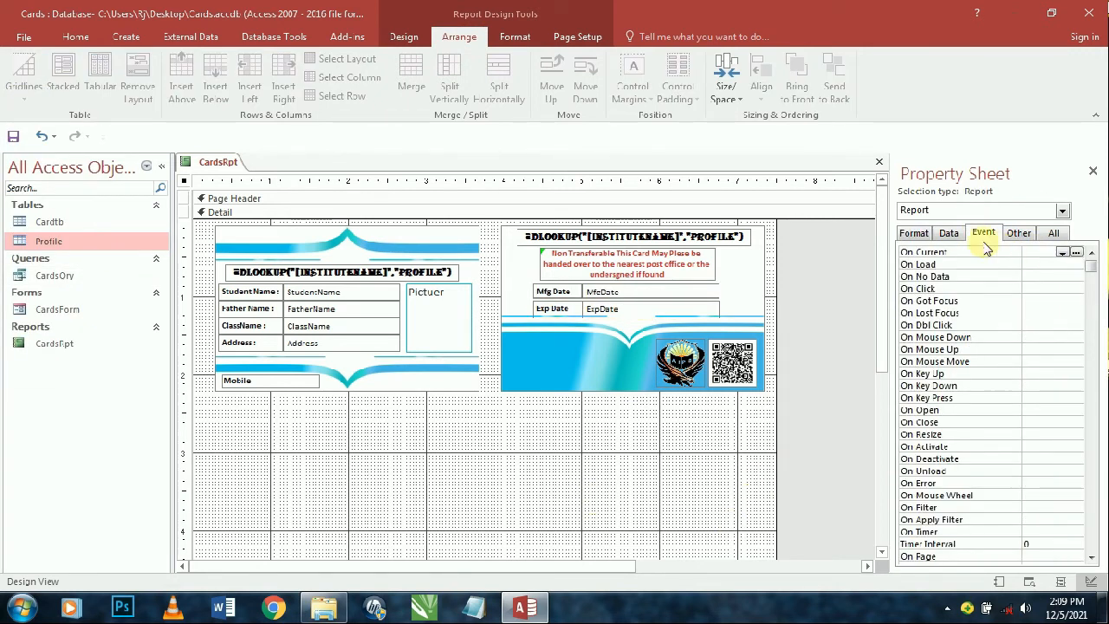
click(949, 233)
click(1090, 253)
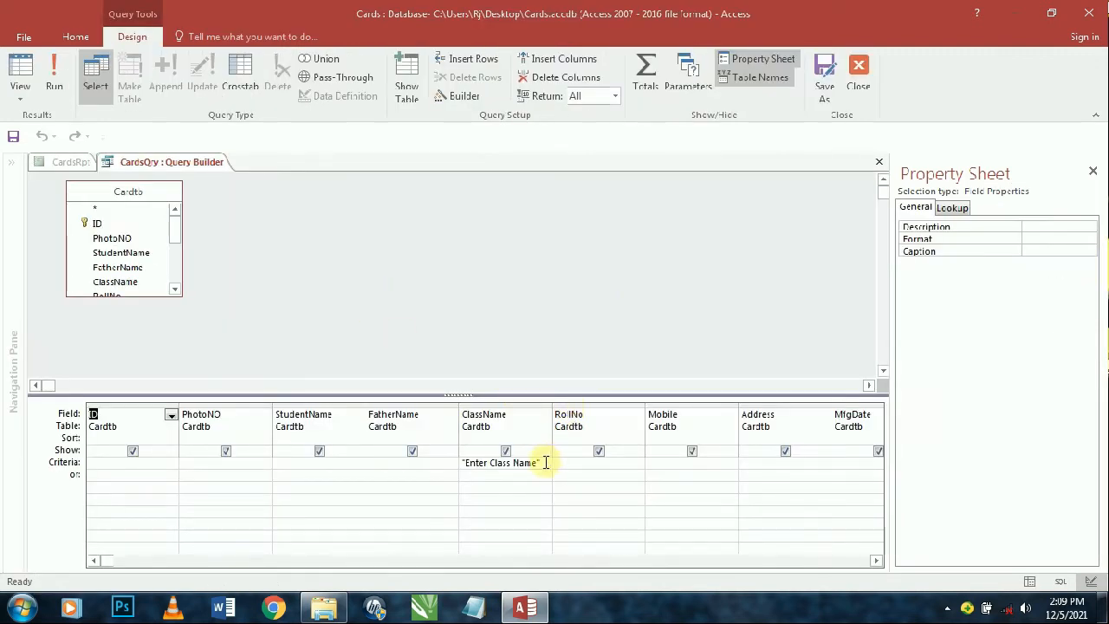
drag(546, 463, 441, 464)
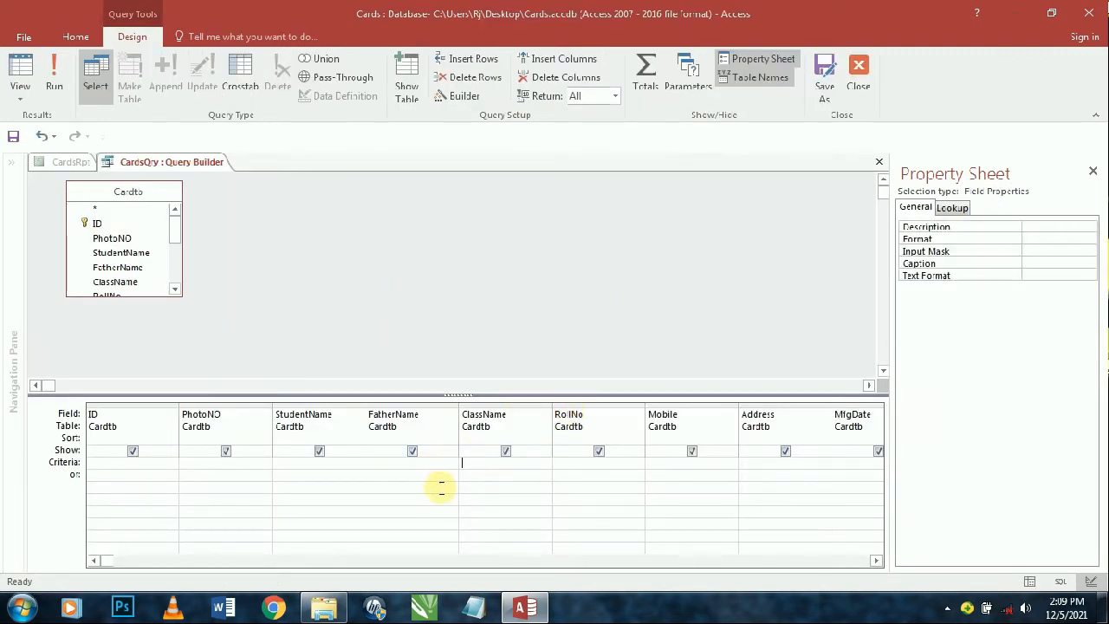
key(ctrl+w)
click(20, 74)
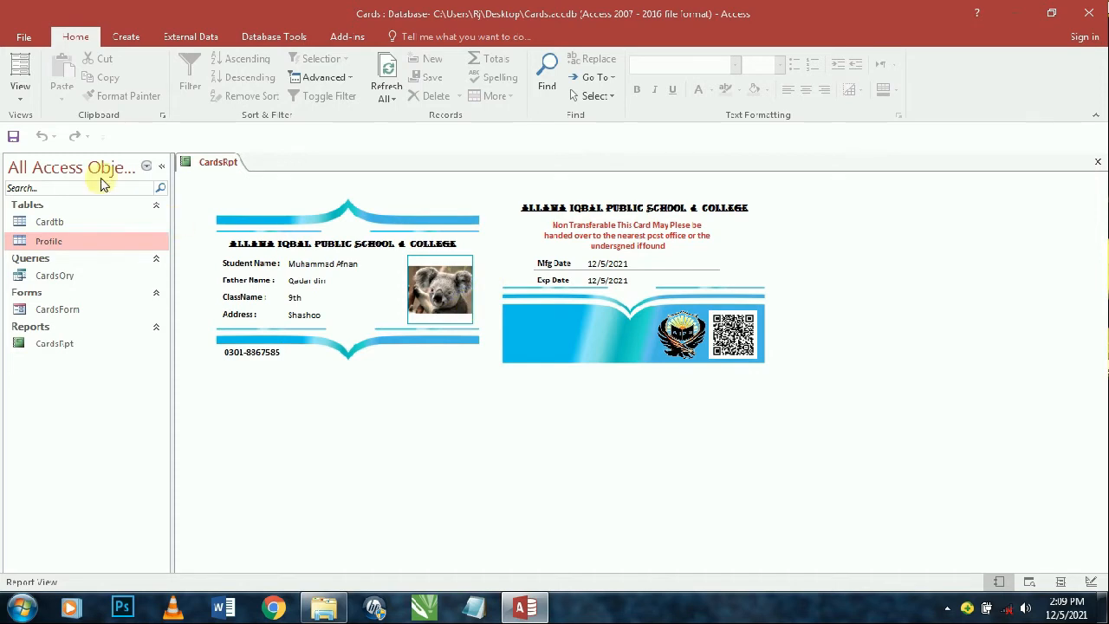
- Back in Design View, make the QR code image's background transparent
click(20, 95)
click(35, 227)
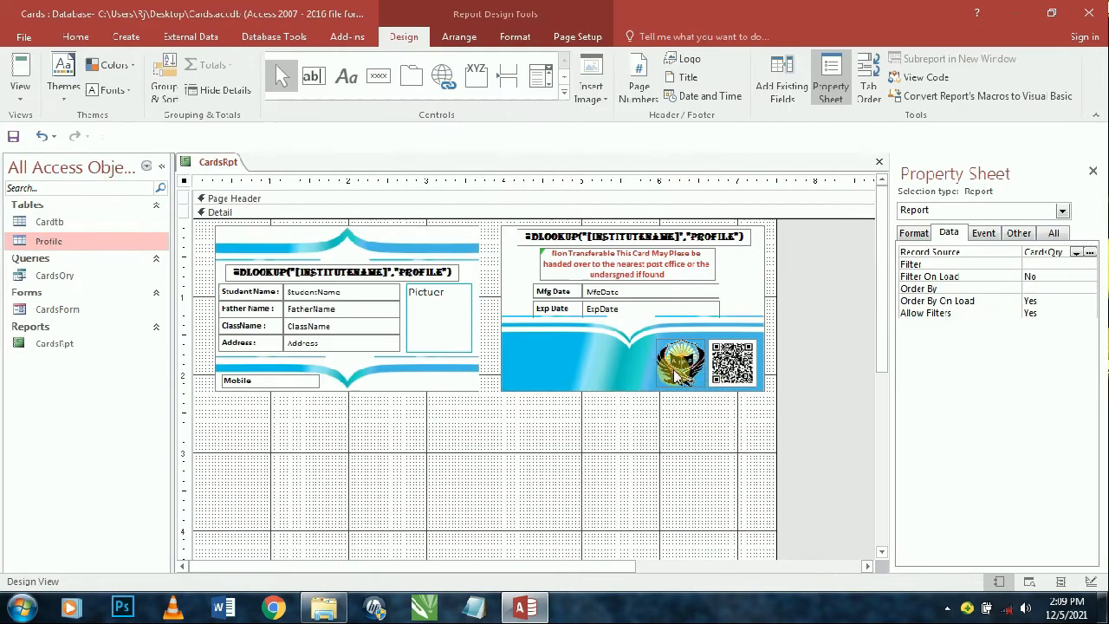
click(732, 364)
click(515, 36)
click(681, 58)
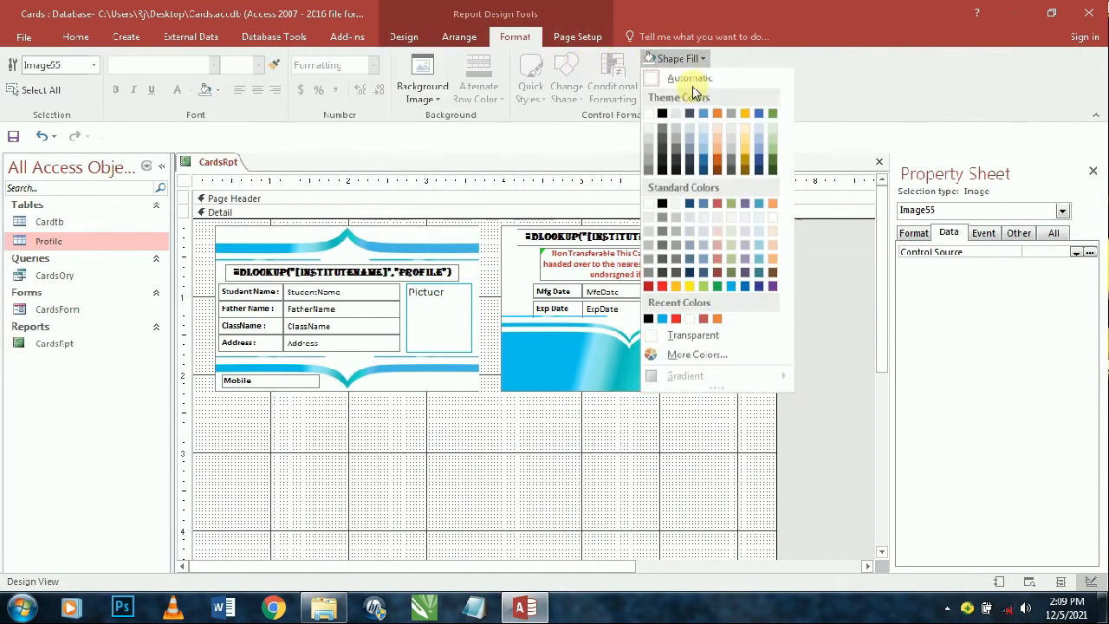
click(704, 330)
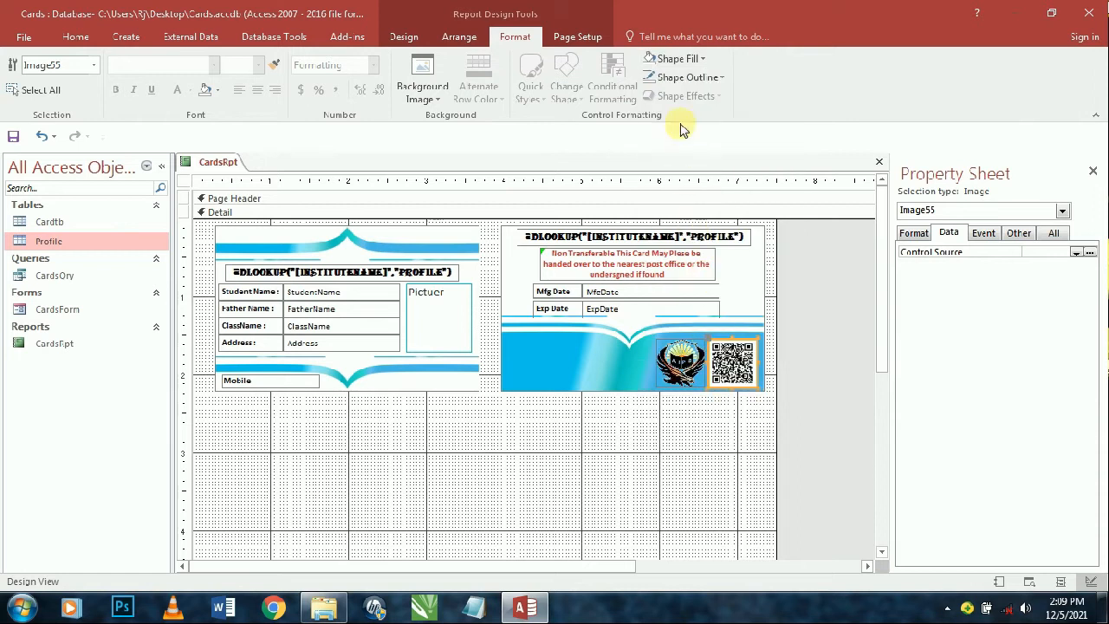
- Give the QR code image a dark red outline
click(667, 77)
click(713, 374)
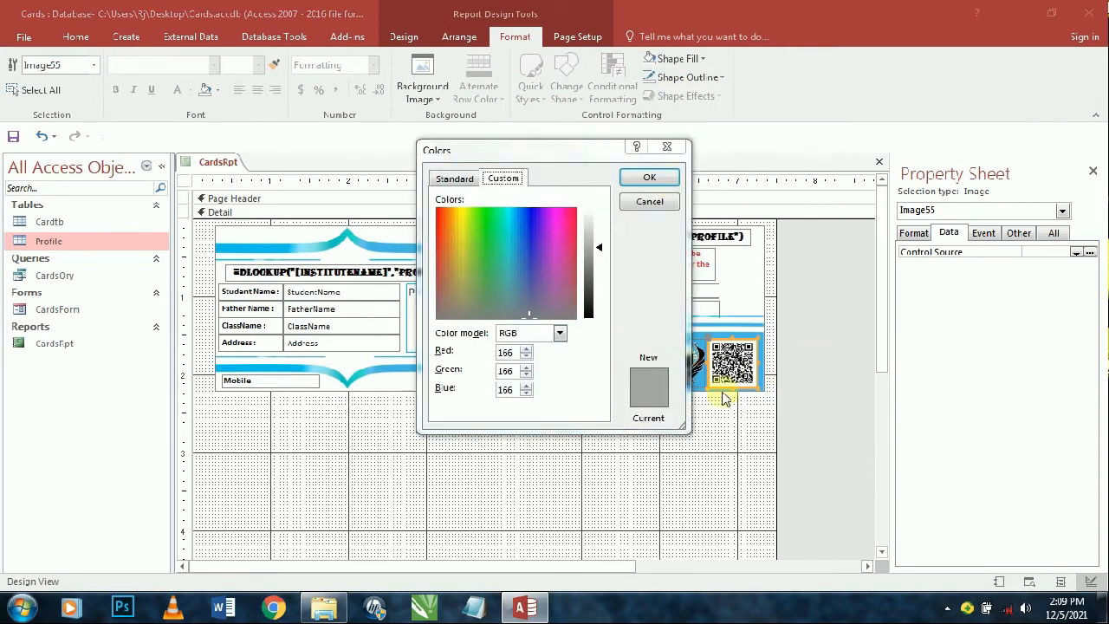
click(663, 179)
click(797, 314)
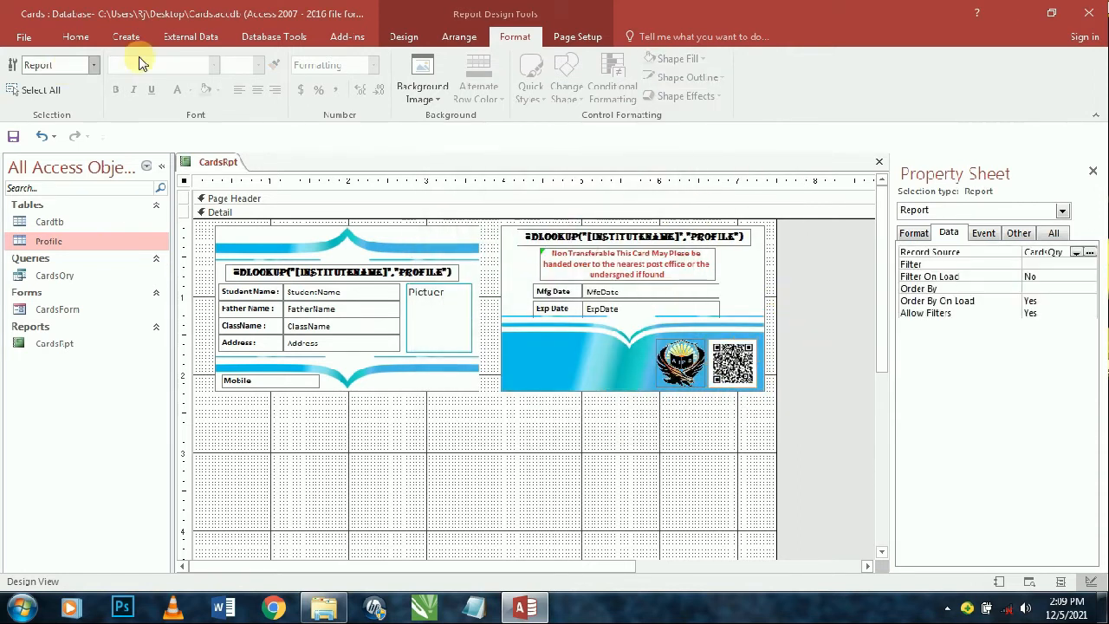
click(724, 361)
click(671, 77)
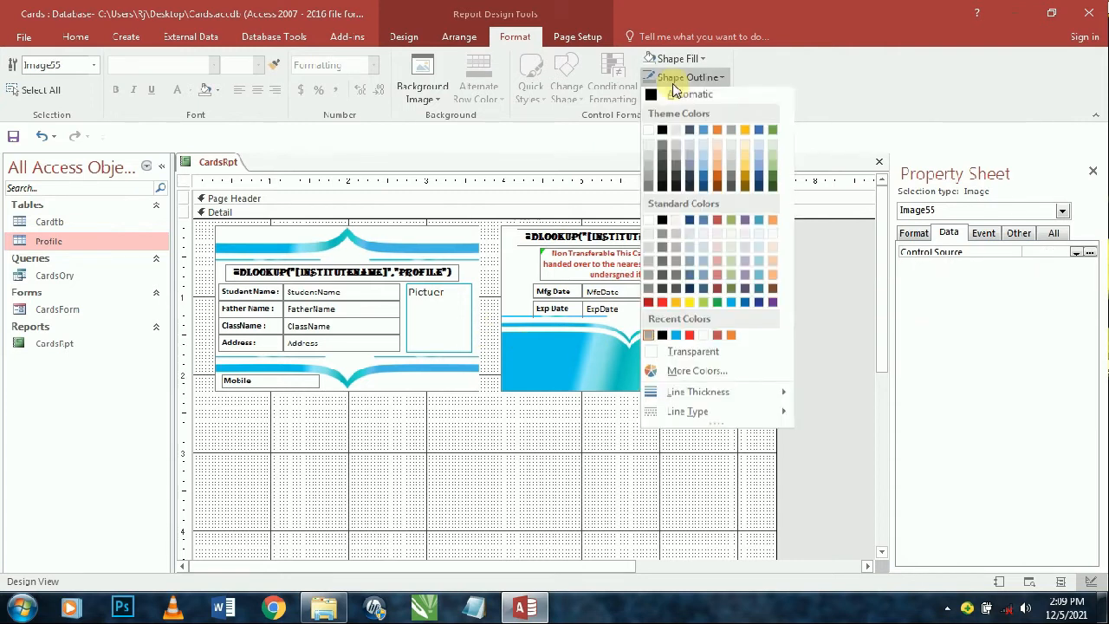
click(663, 225)
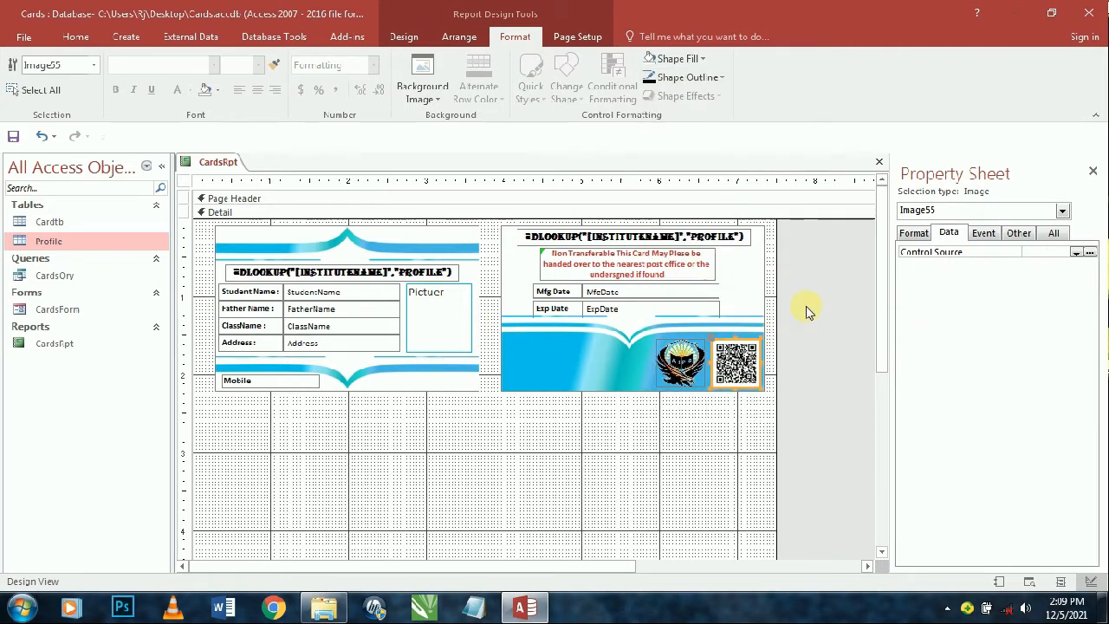
click(787, 330)
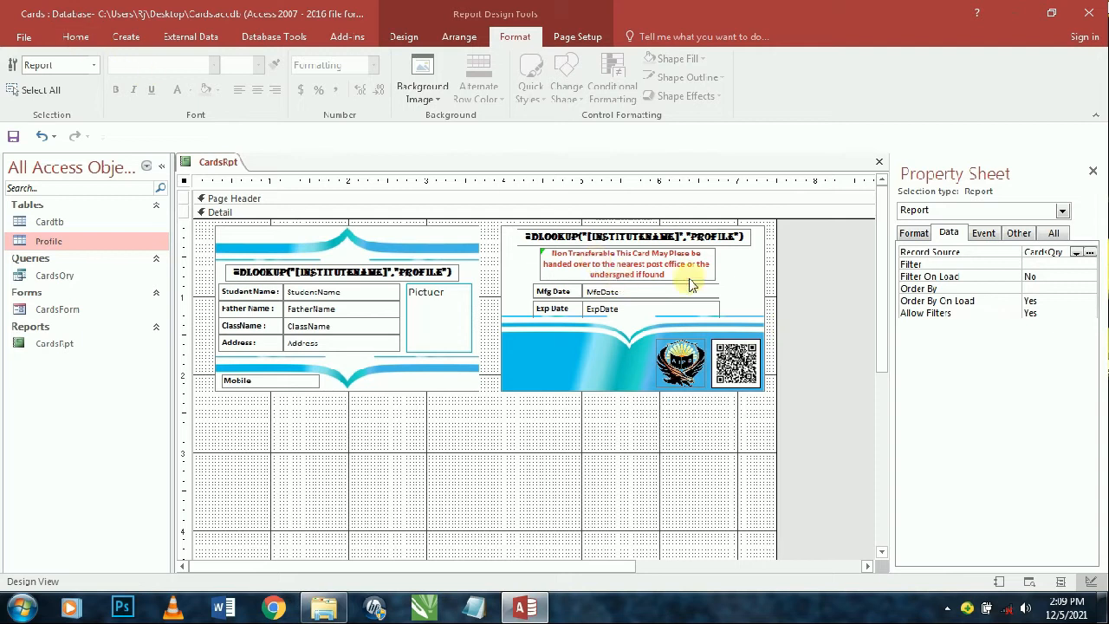
- Select the QR code image and inspect its Format properties
click(761, 368)
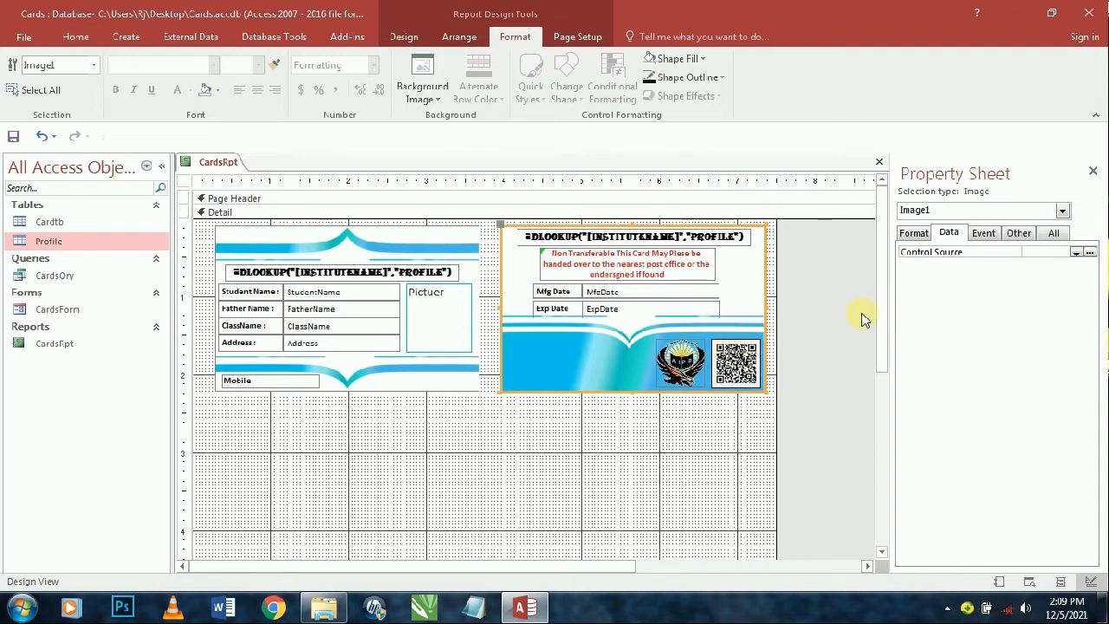
click(861, 317)
click(736, 355)
click(914, 234)
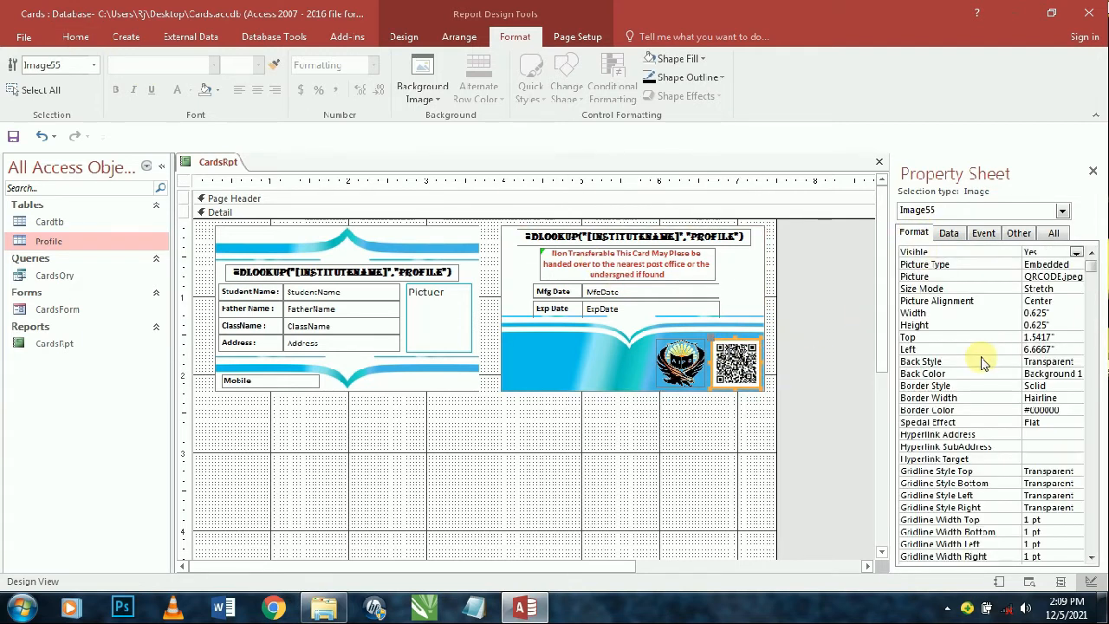
- Preview the cards with real data in Report View, then return to Design View
click(76, 37)
click(20, 71)
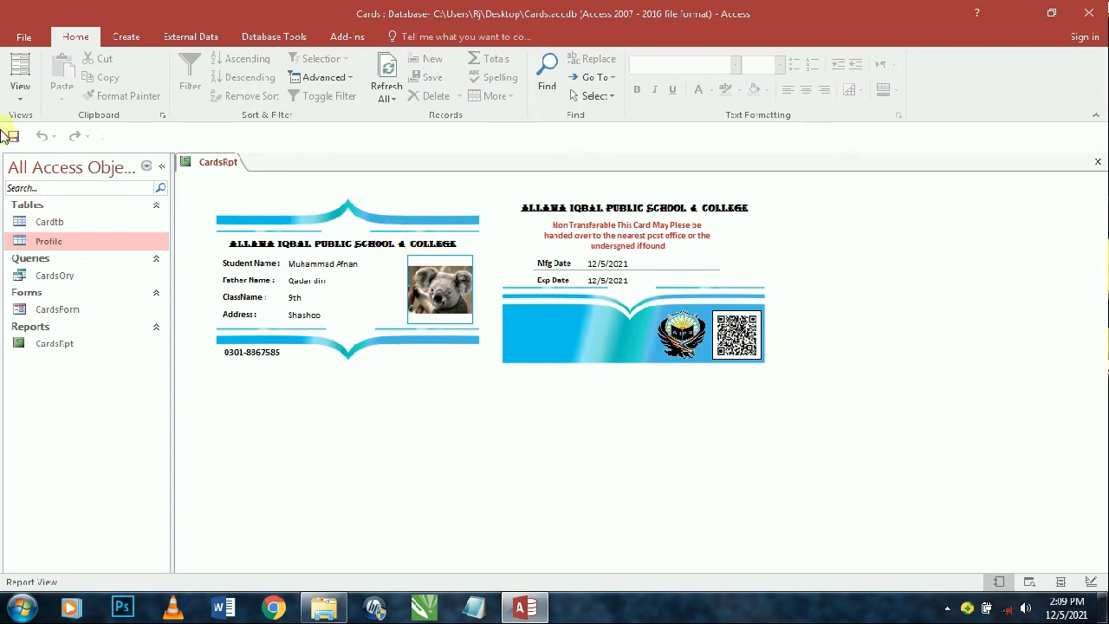
click(20, 99)
click(68, 229)
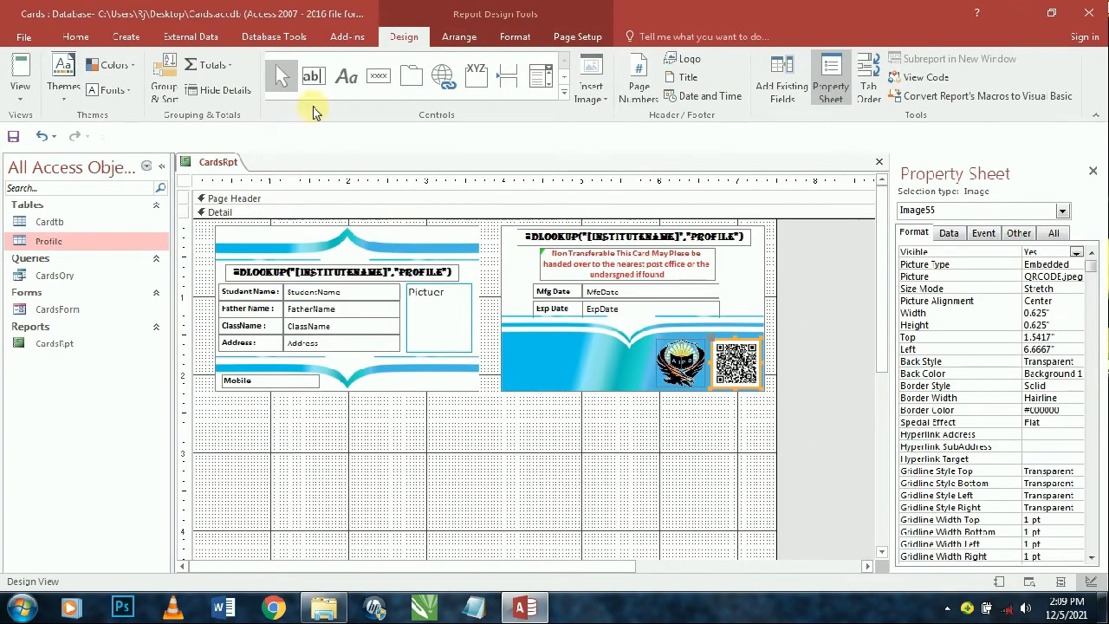
- Draw a new label reading 'Principal' below the cards
click(346, 76)
drag(322, 448, 416, 471)
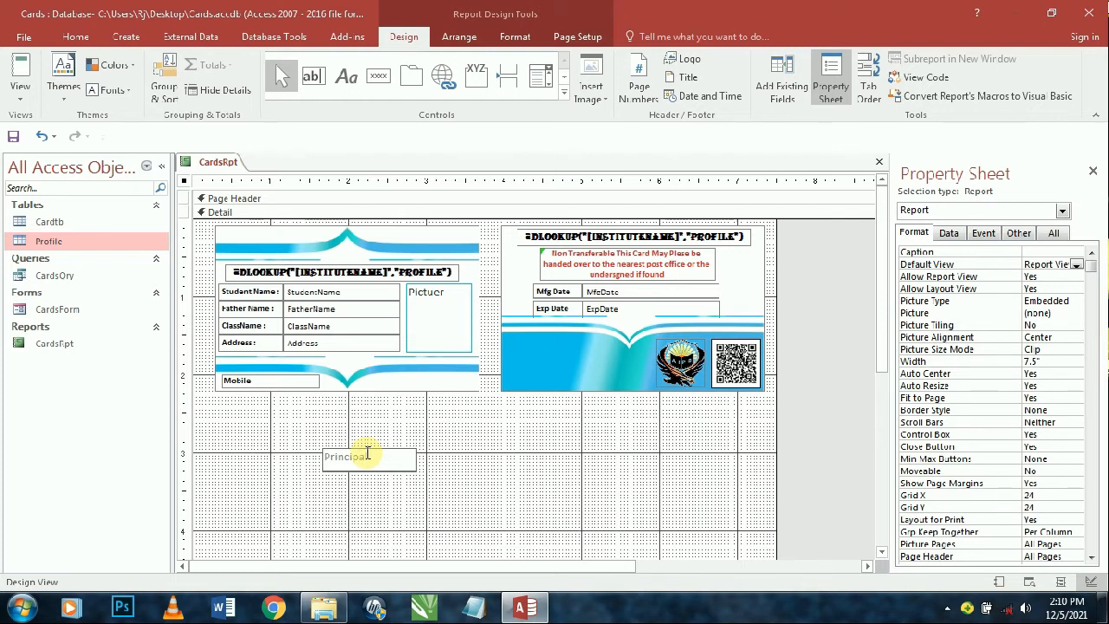
click(367, 453)
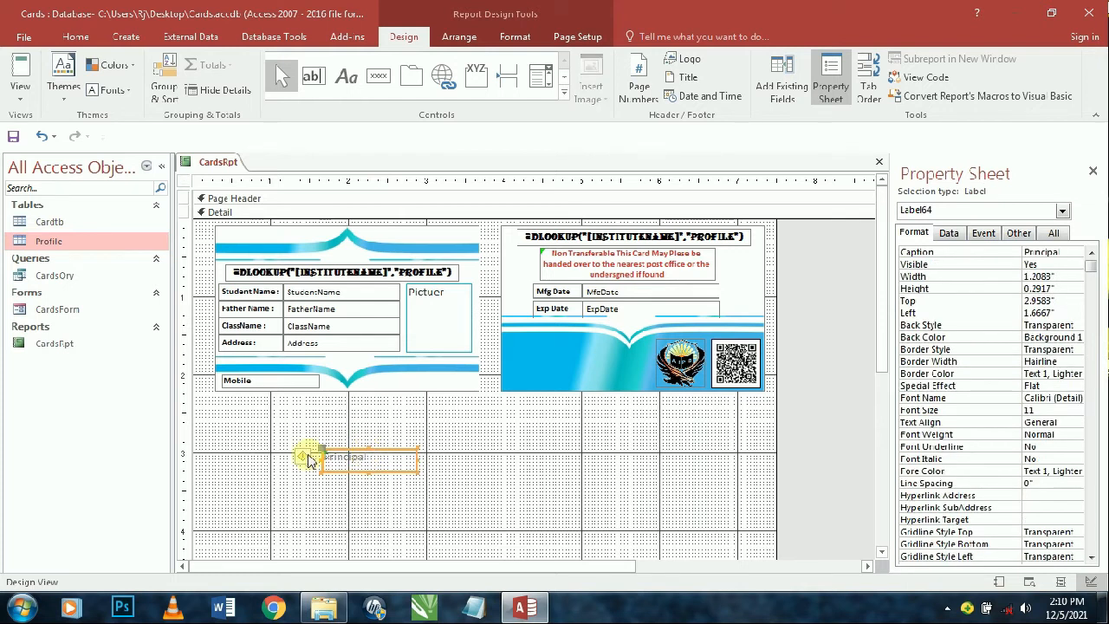
- Make the Principal text black, bold and size 8
click(76, 36)
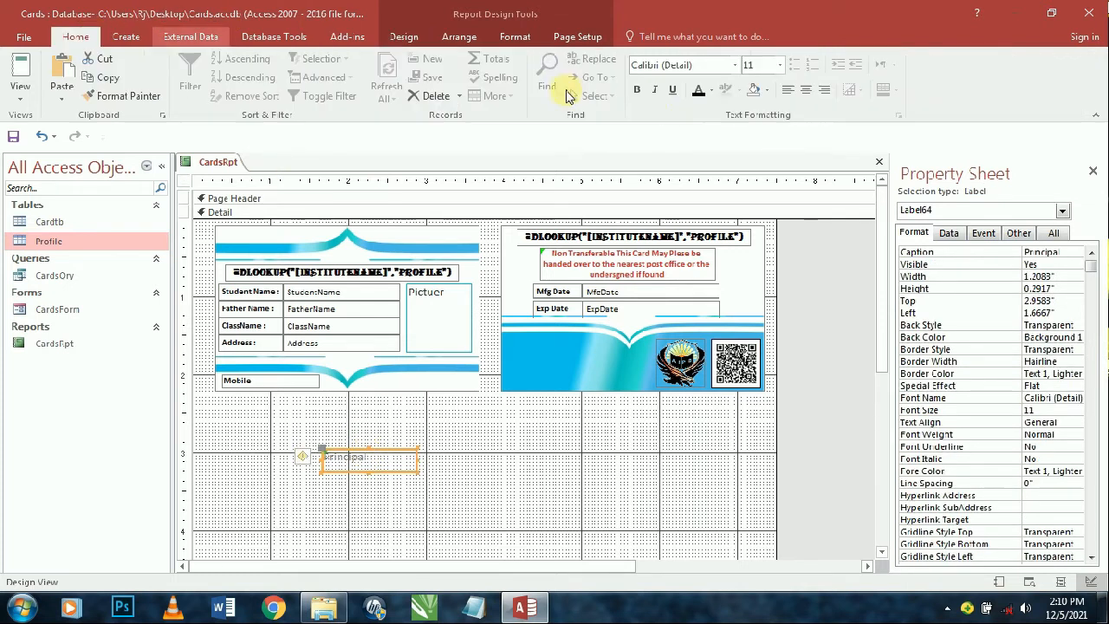
click(698, 90)
click(637, 90)
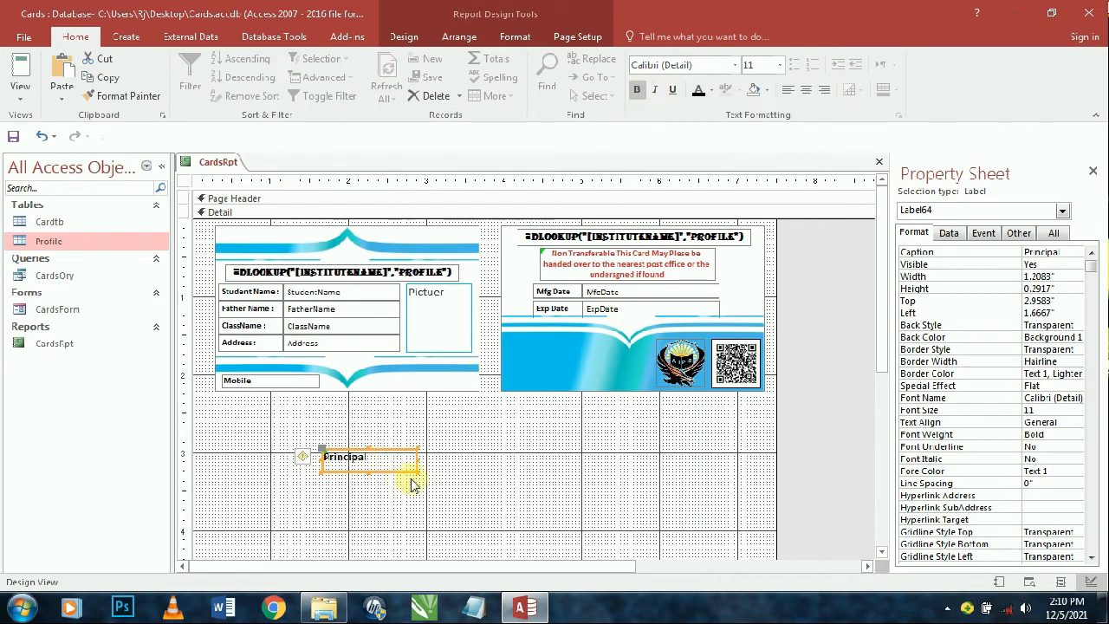
click(750, 73)
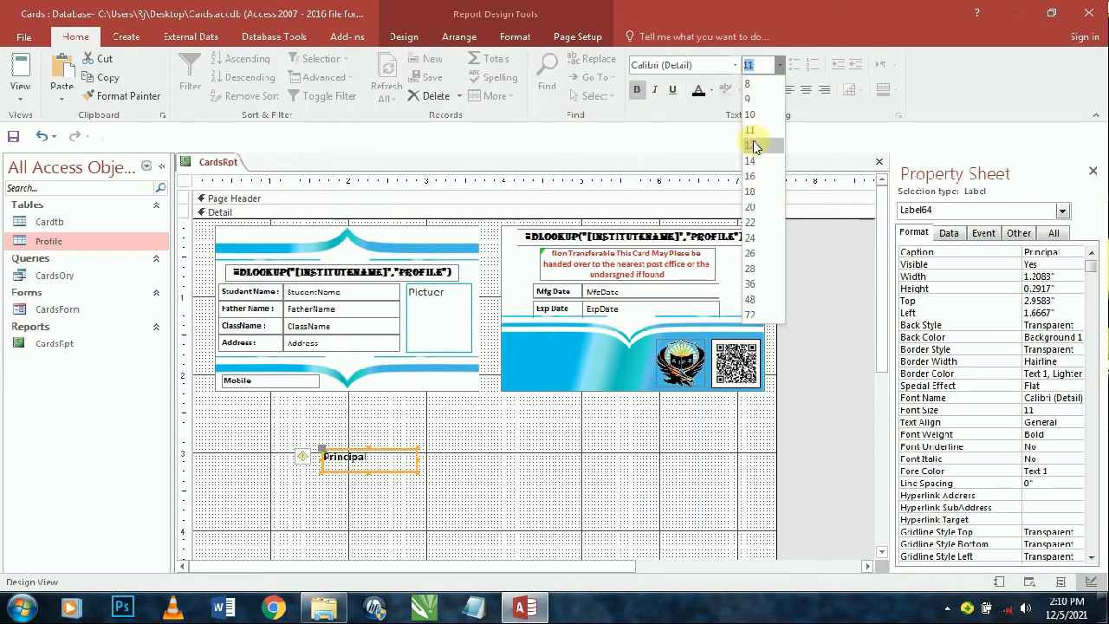
click(750, 84)
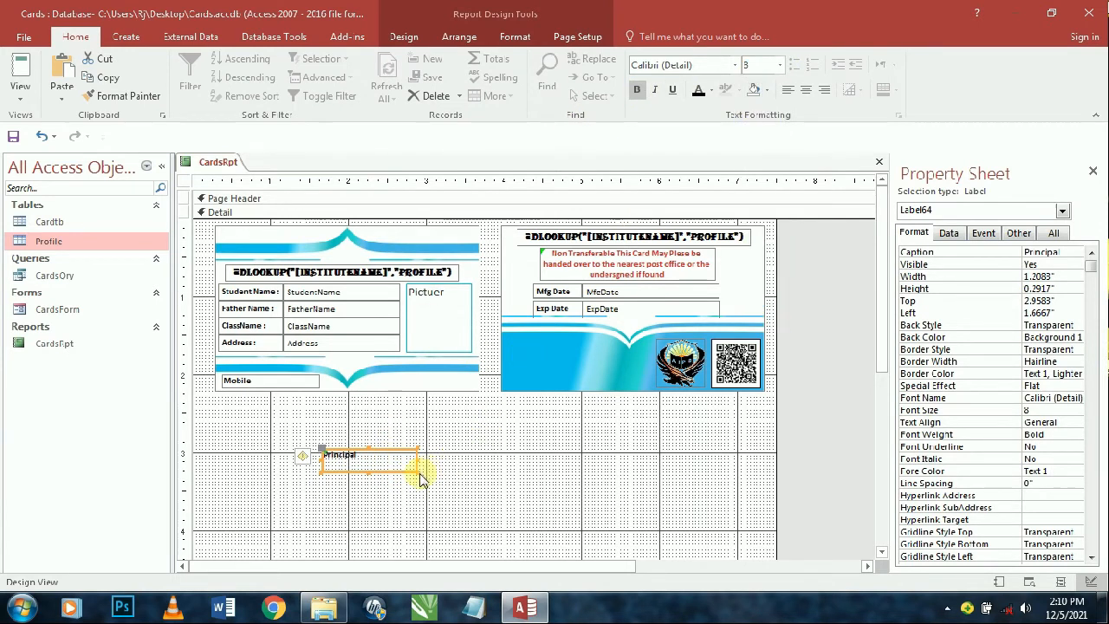
- Shrink the Principal label and move it beside the Mobile field
drag(416, 469, 391, 374)
click(292, 456)
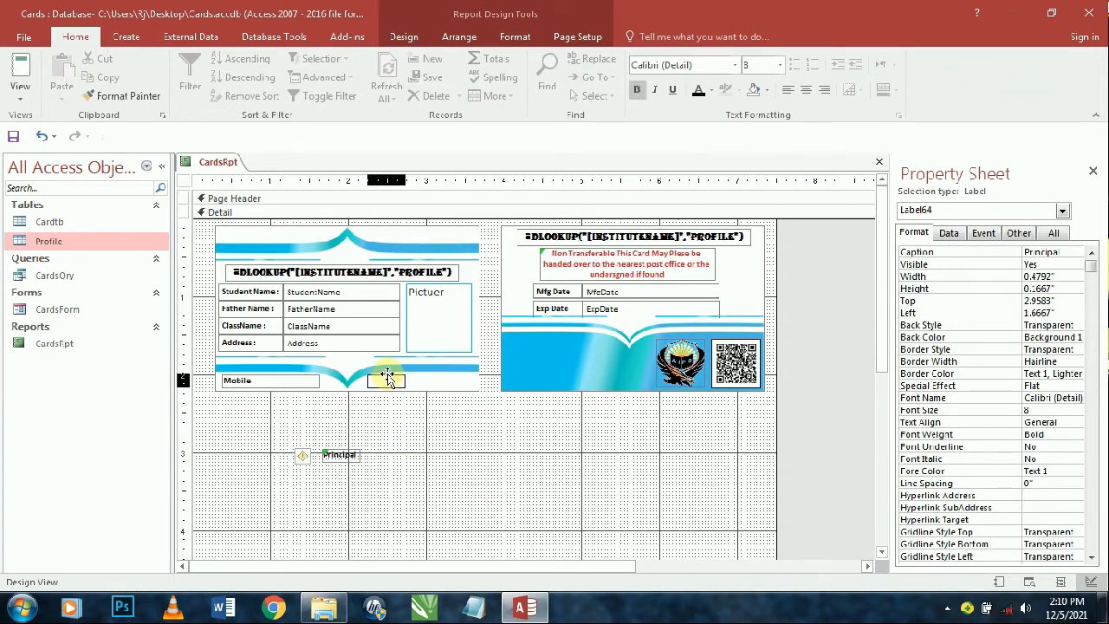
click(421, 421)
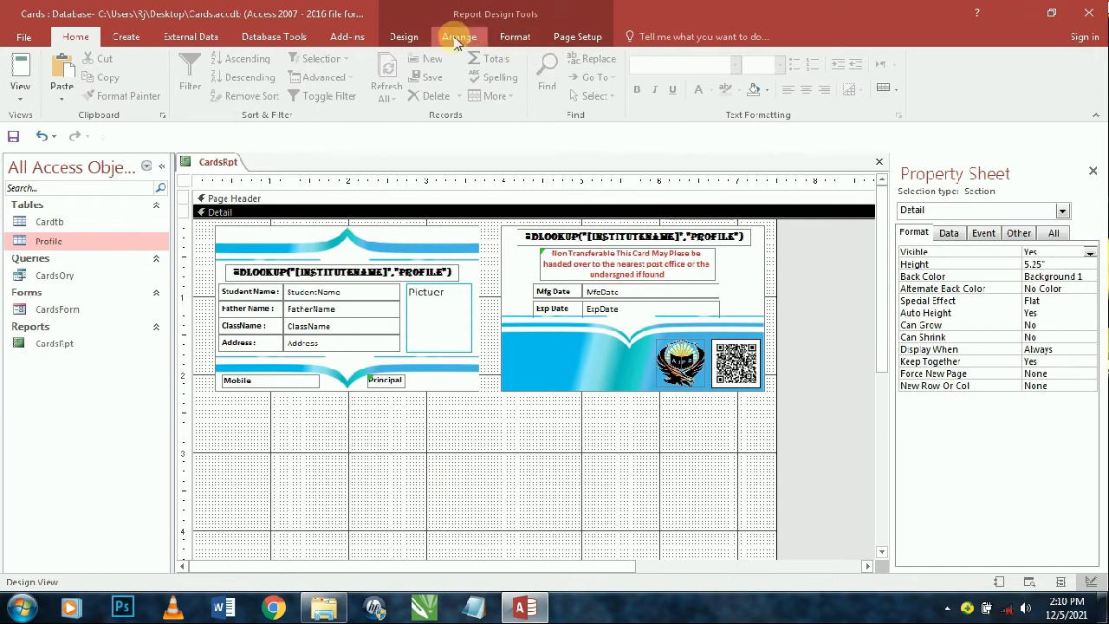
- Choose the Image control from the report design controls gallery
click(515, 36)
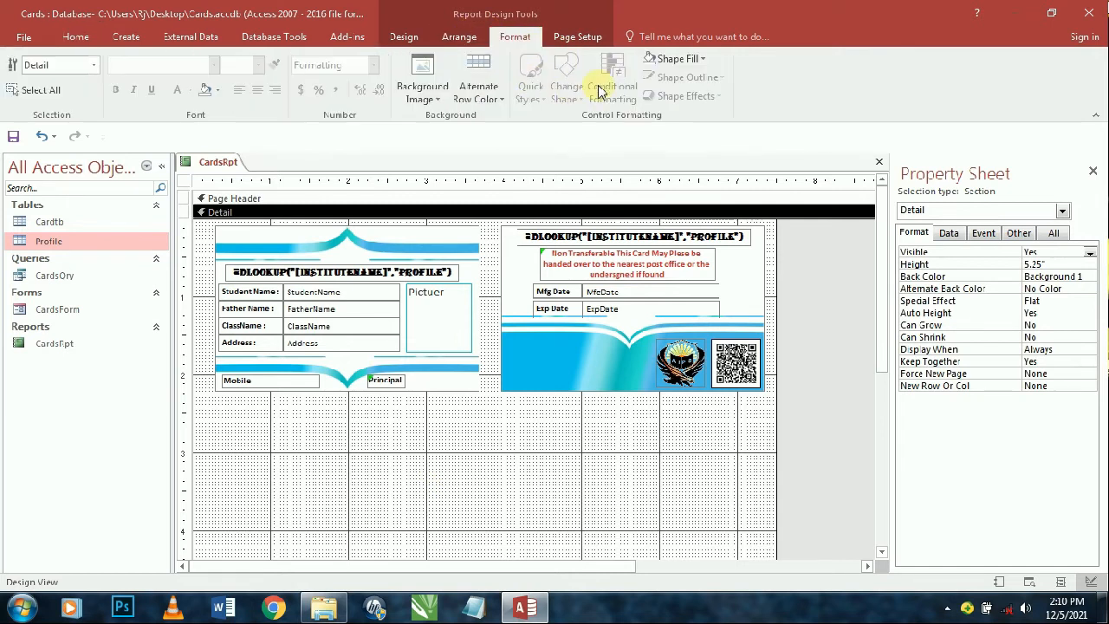
click(403, 41)
click(563, 91)
click(351, 130)
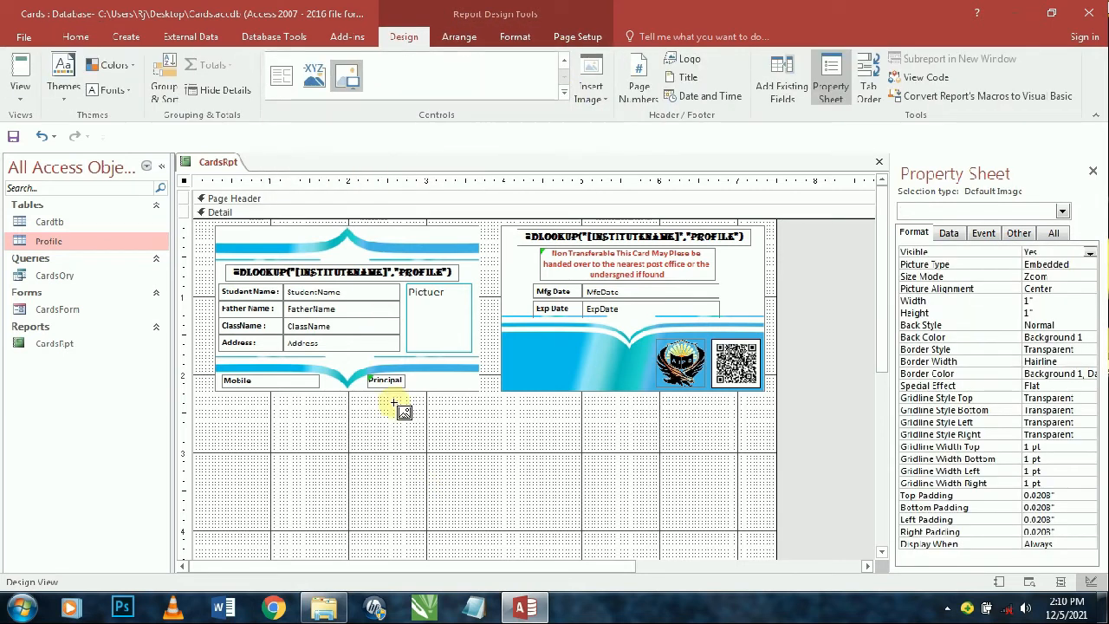
- Insert the School Md Sig image with a transparent outline and background
drag(393, 416, 474, 441)
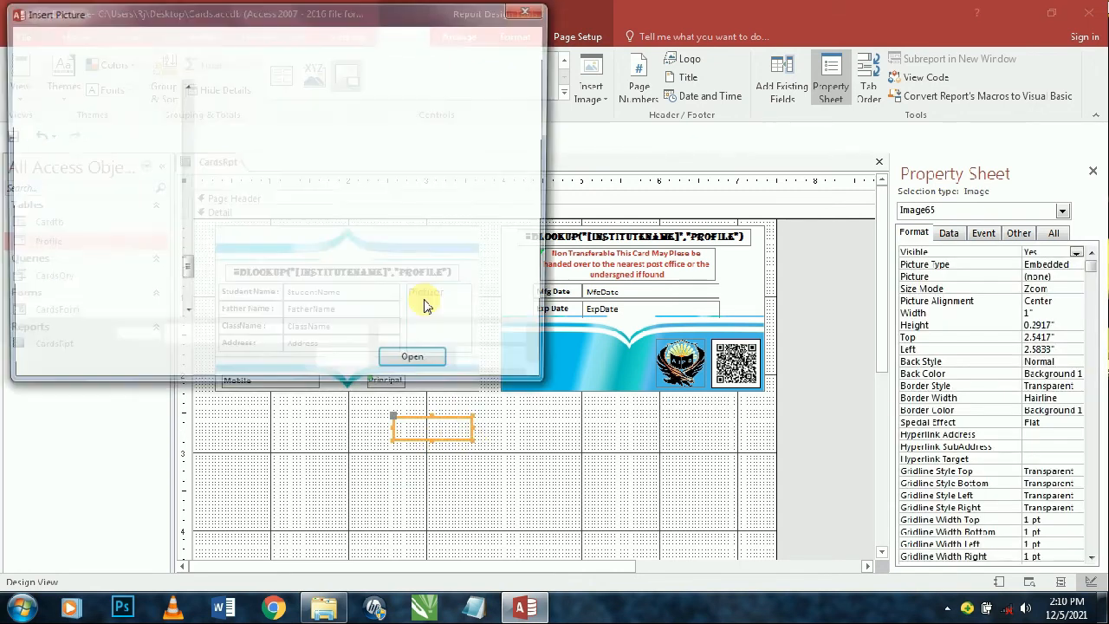
double_click(362, 228)
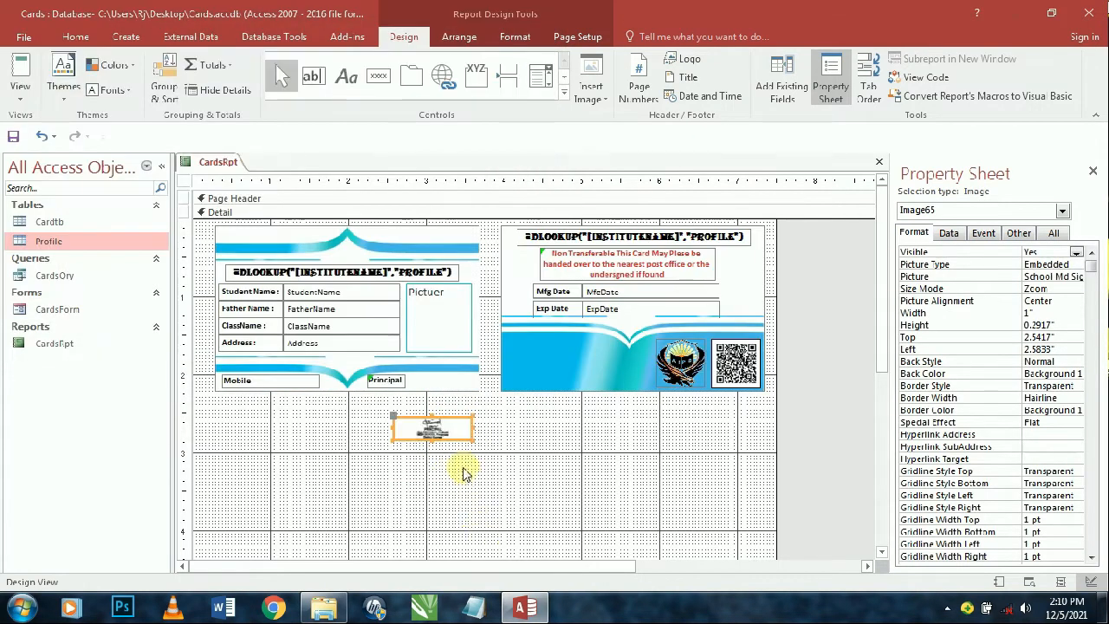
click(515, 36)
click(685, 77)
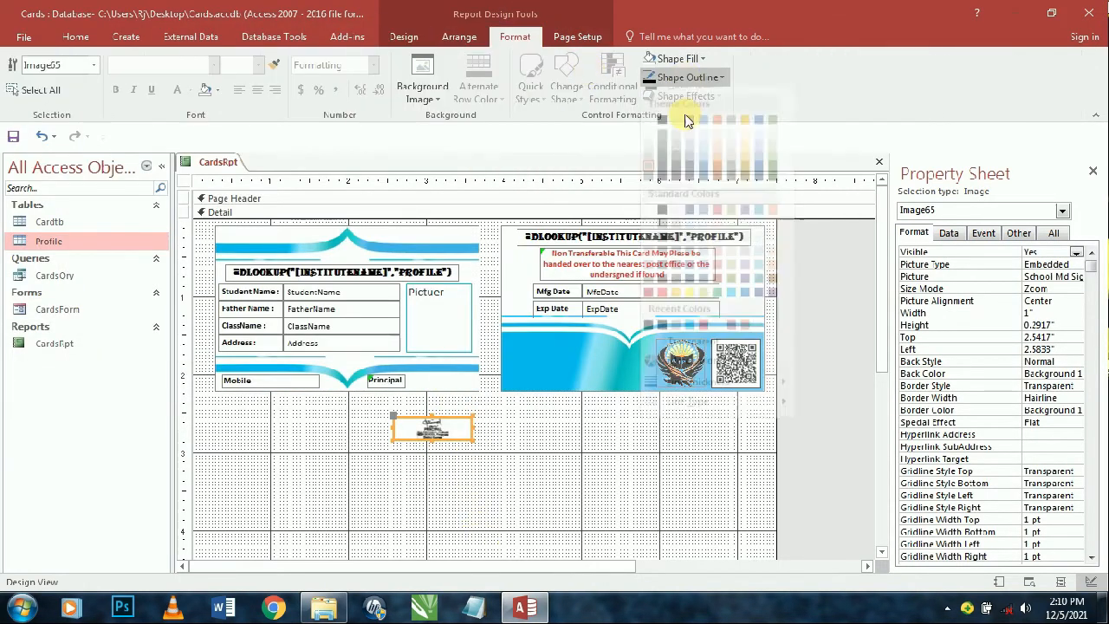
click(693, 355)
click(674, 58)
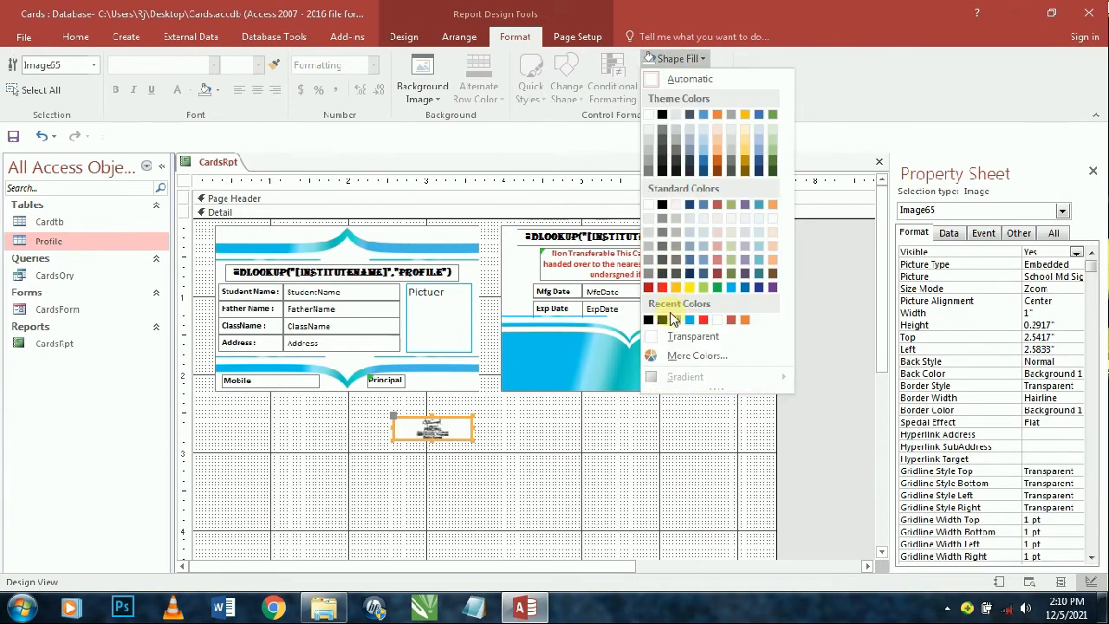
click(685, 336)
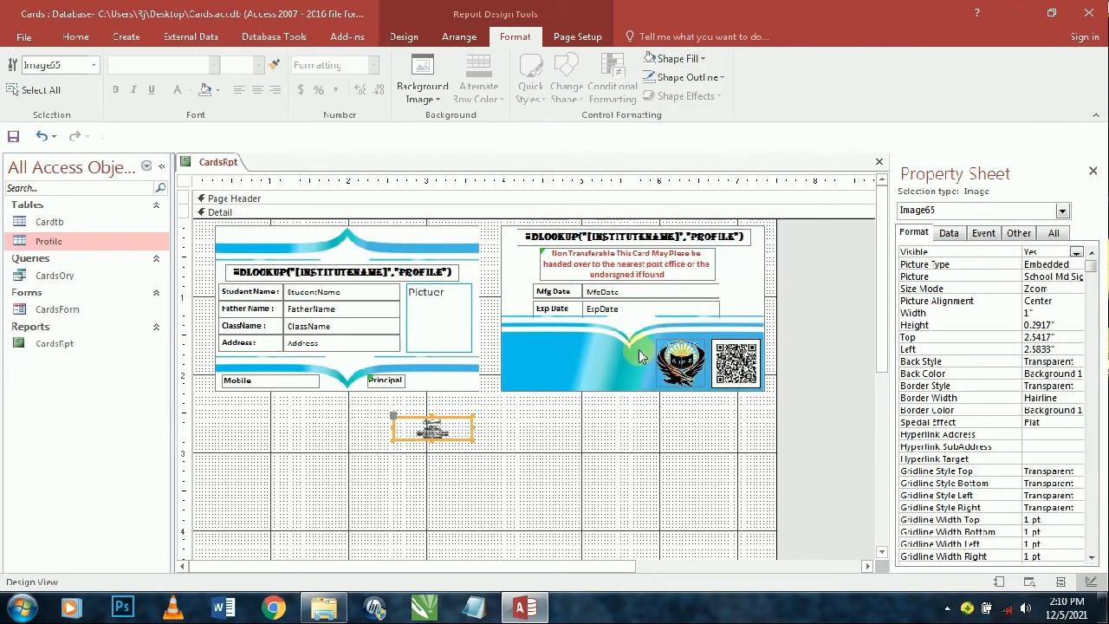
- Set Size Mode to Stretch, move the signature beside Principal, and preview in Report View
double_click(1038, 289)
double_click(1039, 288)
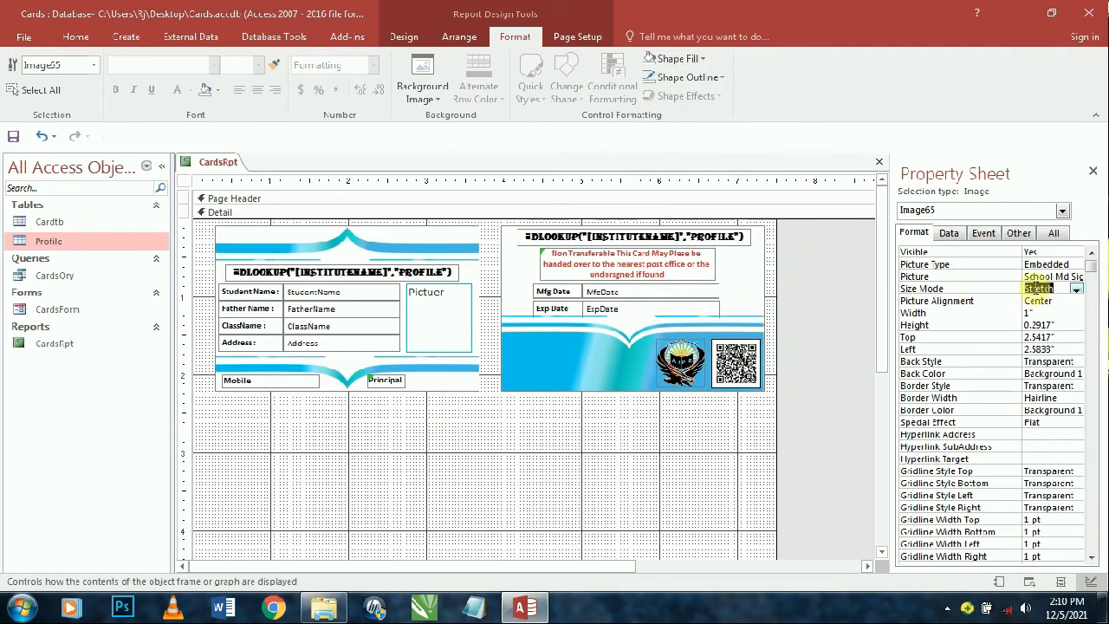
click(528, 530)
drag(450, 426, 453, 383)
click(450, 413)
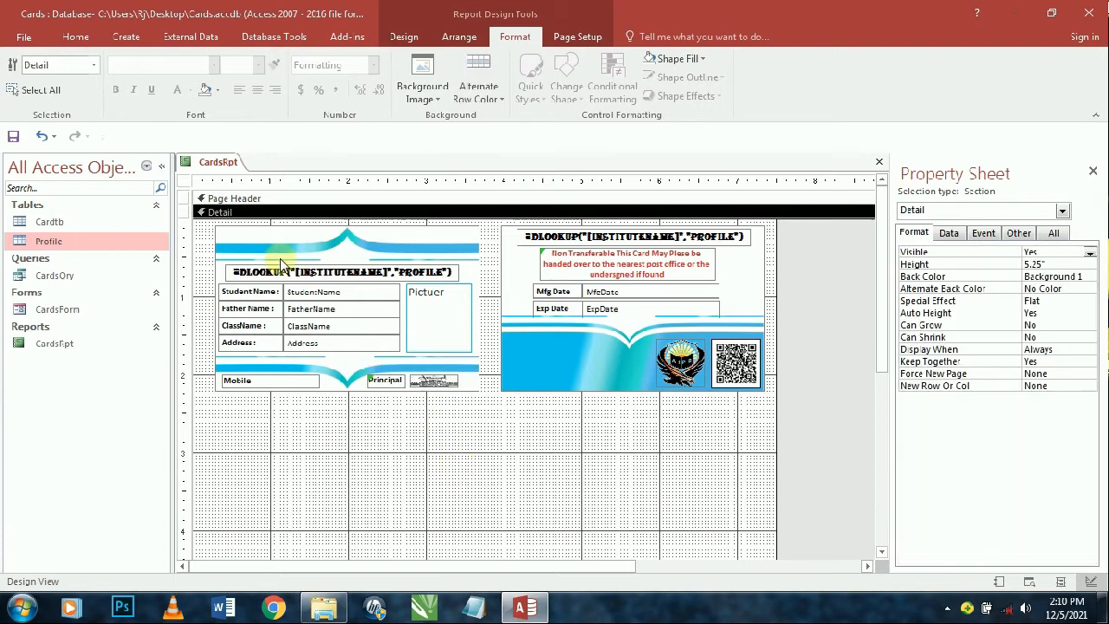
click(75, 36)
click(20, 66)
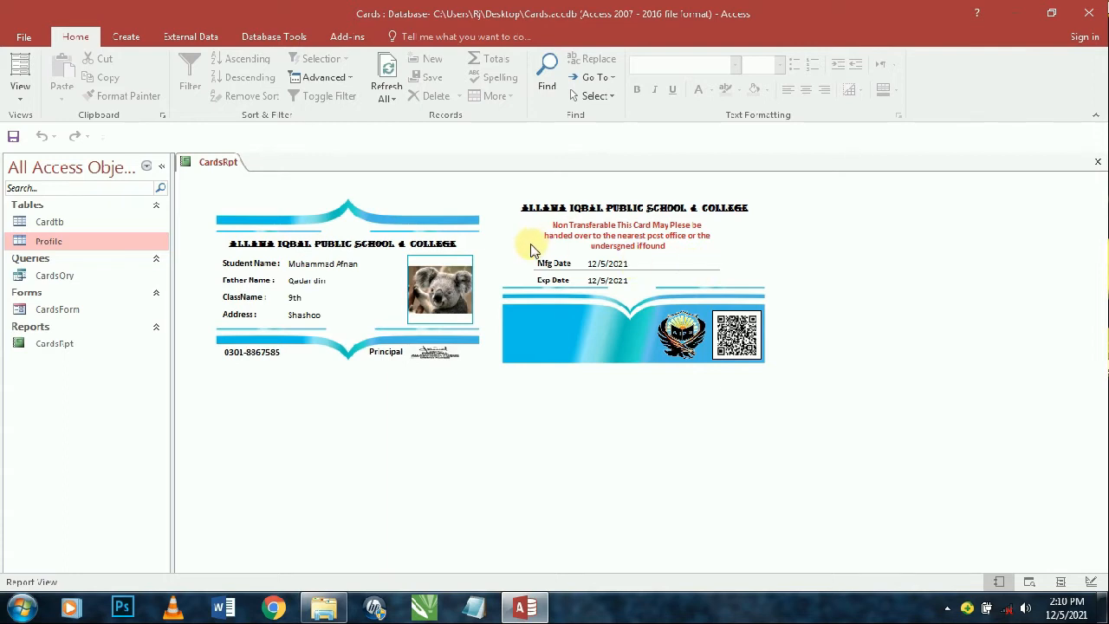
- In Design View, select all card controls, nudge them down, delete them, then undo the deletion
click(20, 97)
click(49, 231)
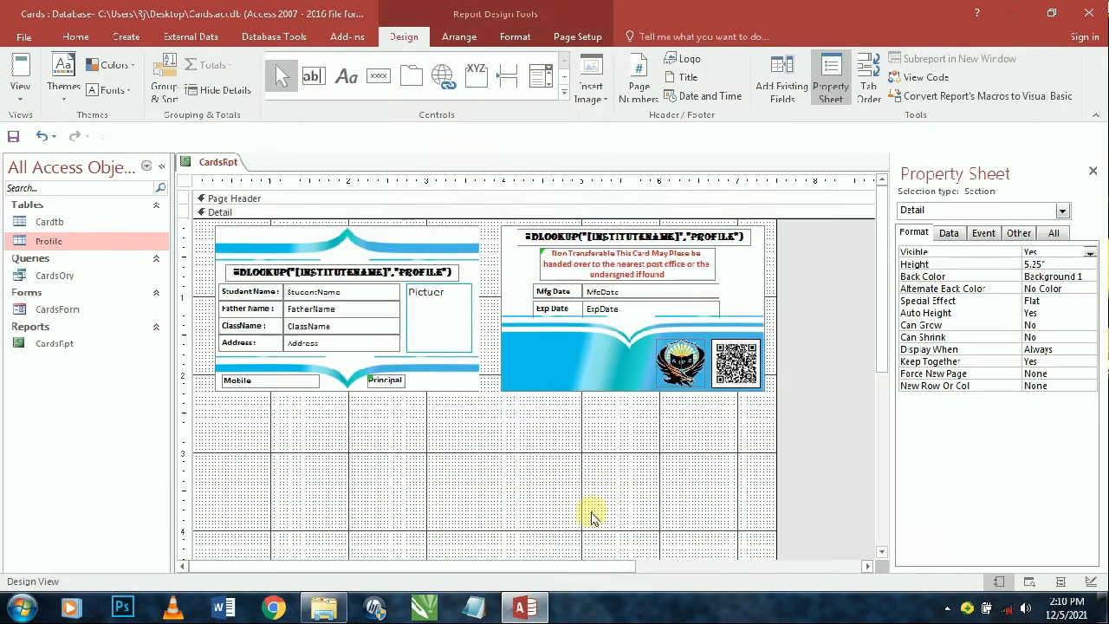
key(ctrl+a)
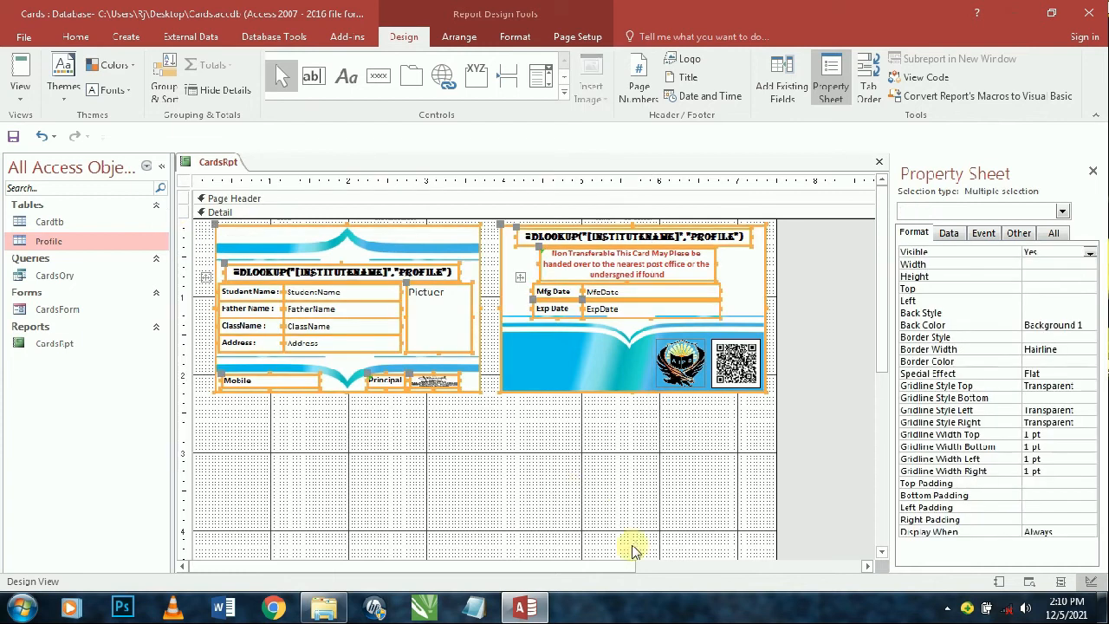
key(Down)
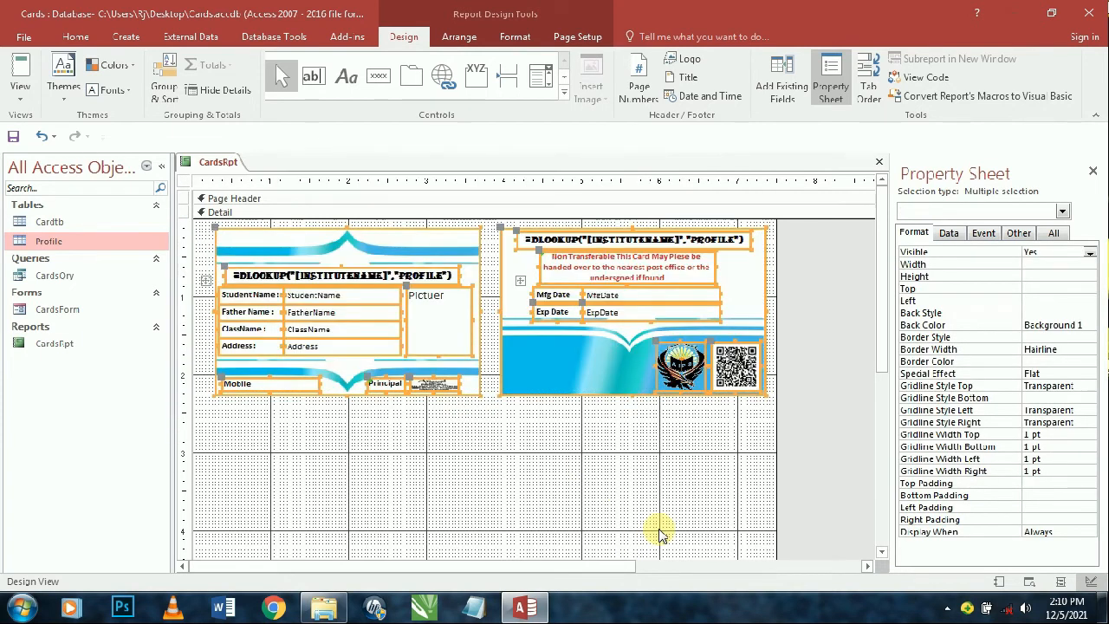
key(Delete)
scroll(599, 515, down, 5)
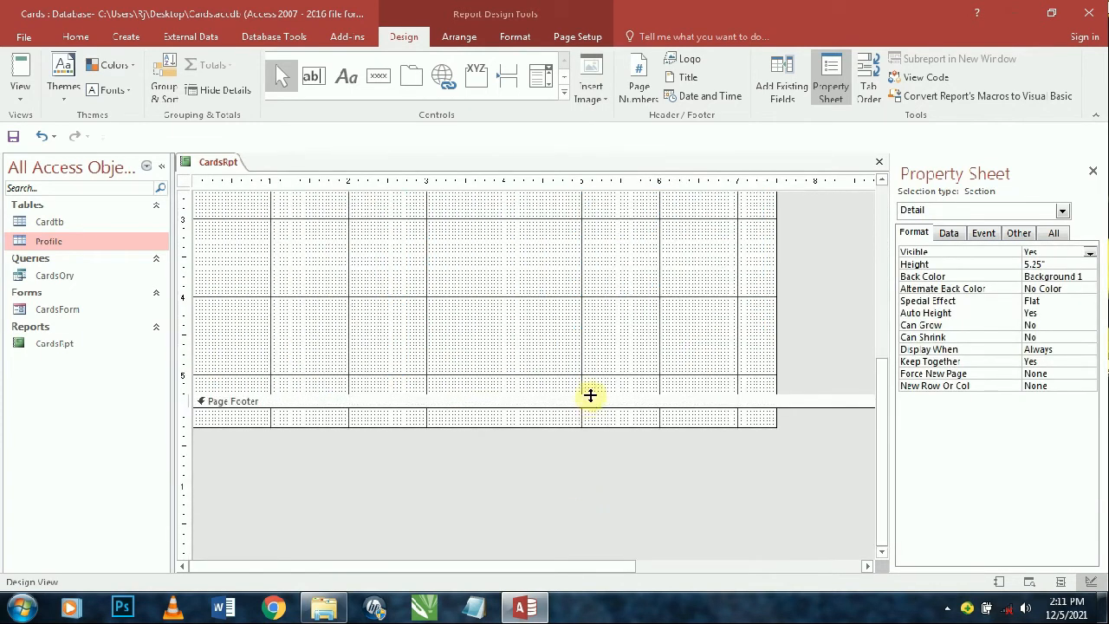
key(ctrl+z)
scroll(599, 199, up, 3)
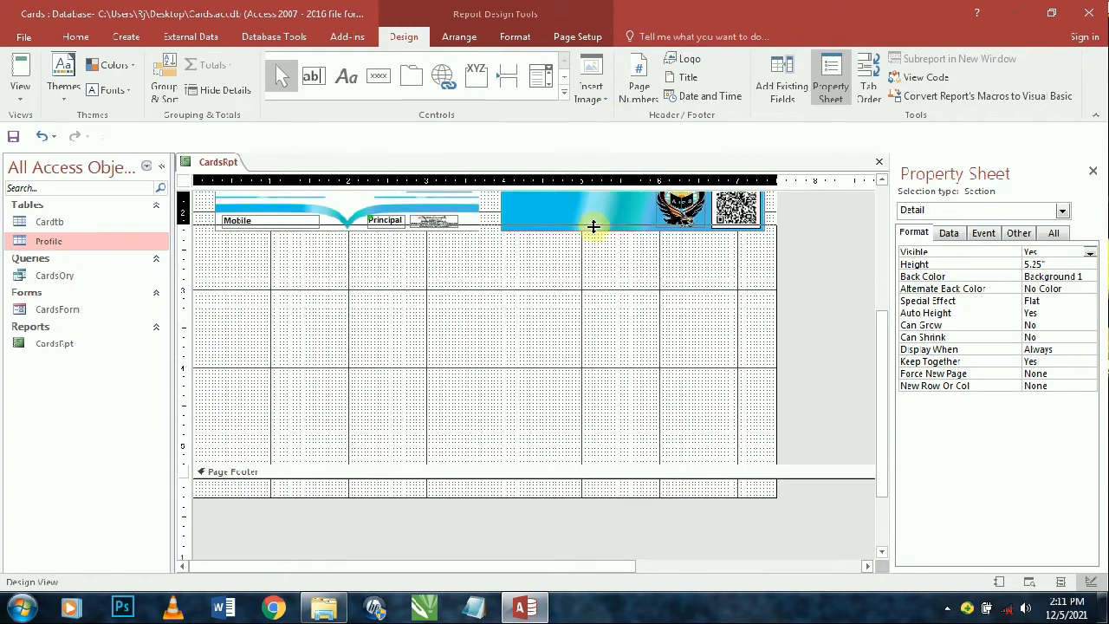
- Drag the Detail section's bottom edge up to 2.5" and preview in Report View
drag(593, 226, 588, 250)
scroll(586, 281, up, 4)
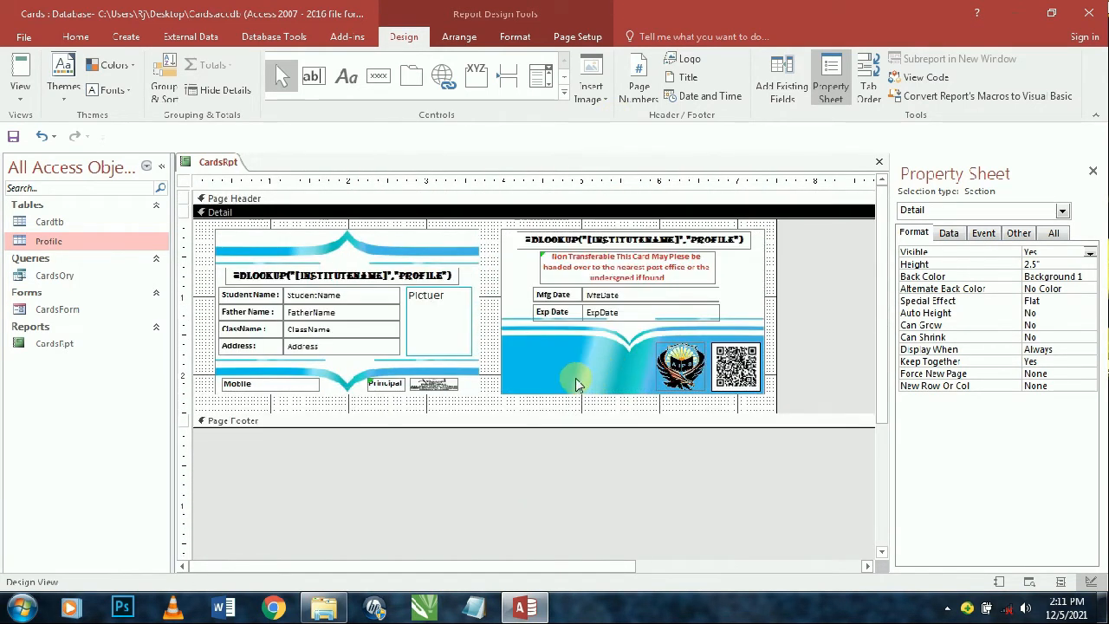
click(20, 69)
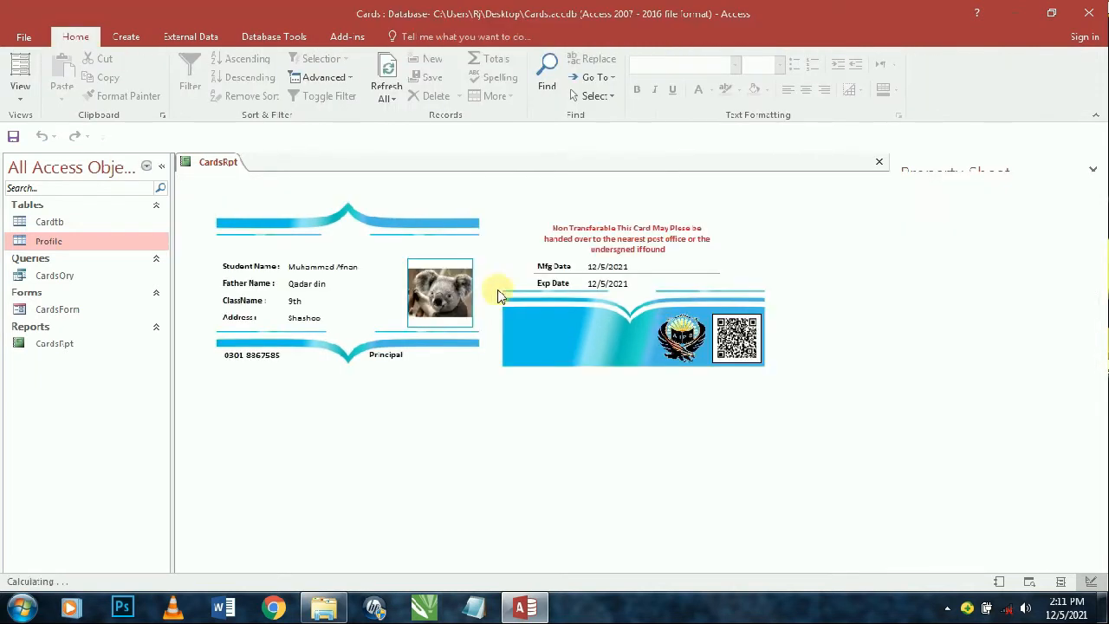
- In Design View, set the report's On Load event to [Event Procedure] and open its code
click(20, 98)
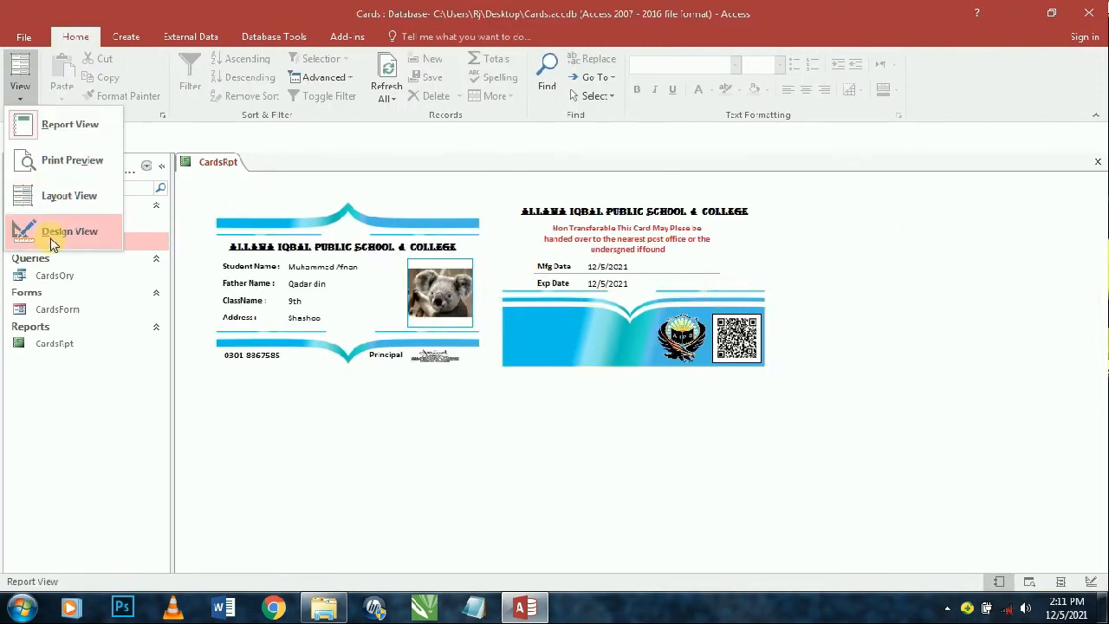
click(52, 231)
click(799, 357)
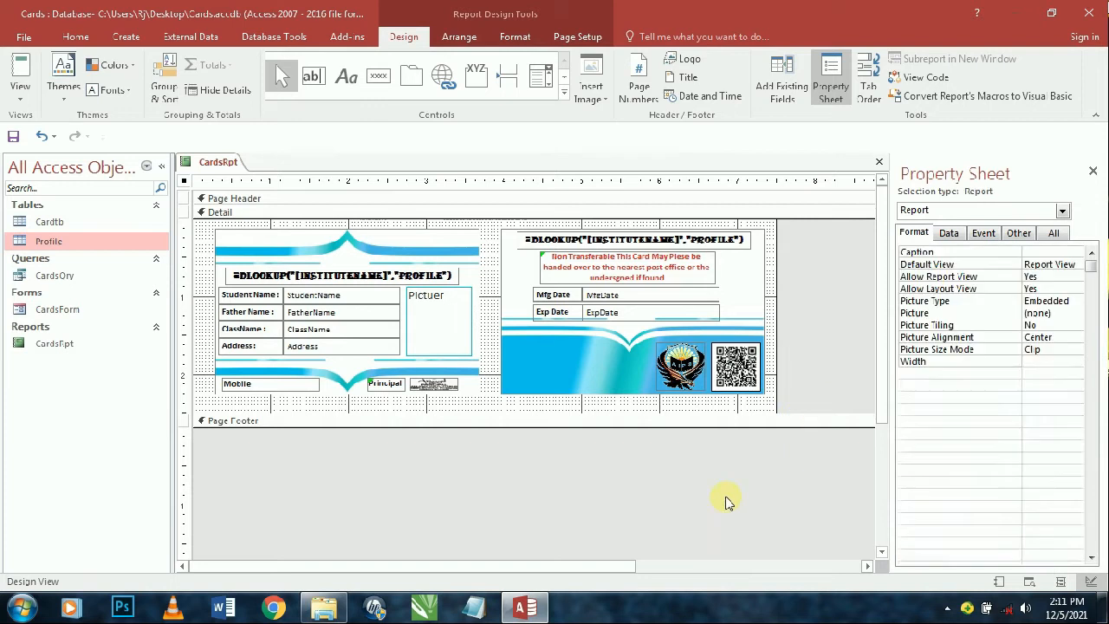
click(985, 234)
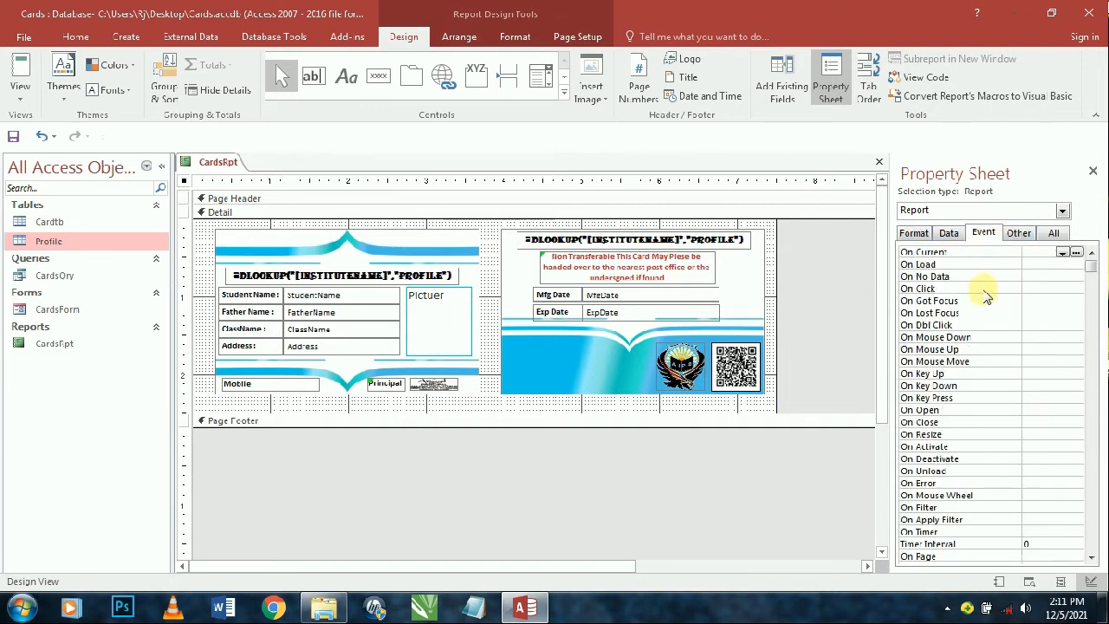
click(1034, 265)
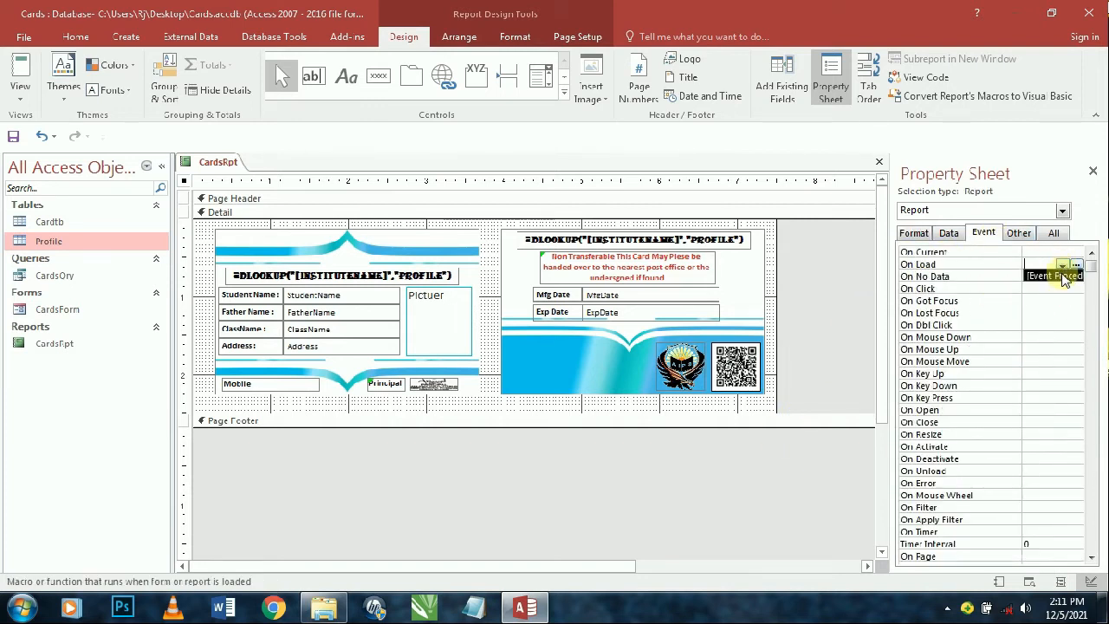
click(1057, 275)
click(1075, 265)
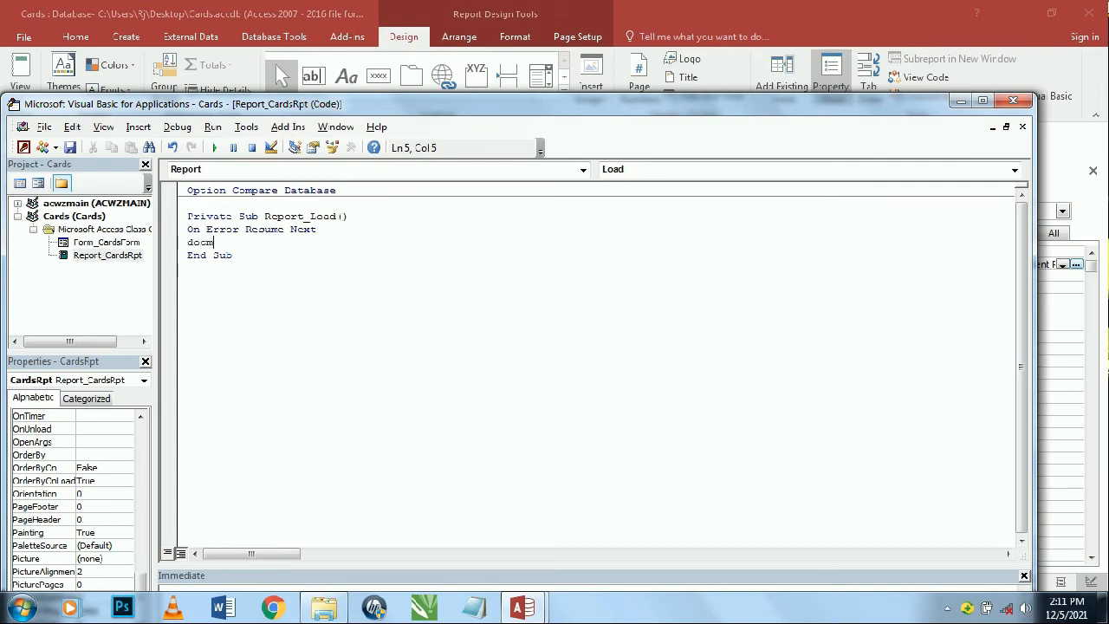
- Add DoCmd.Maximize to the On Load procedure and close the VBA editor
text(d.Maximize)
key(Tab)
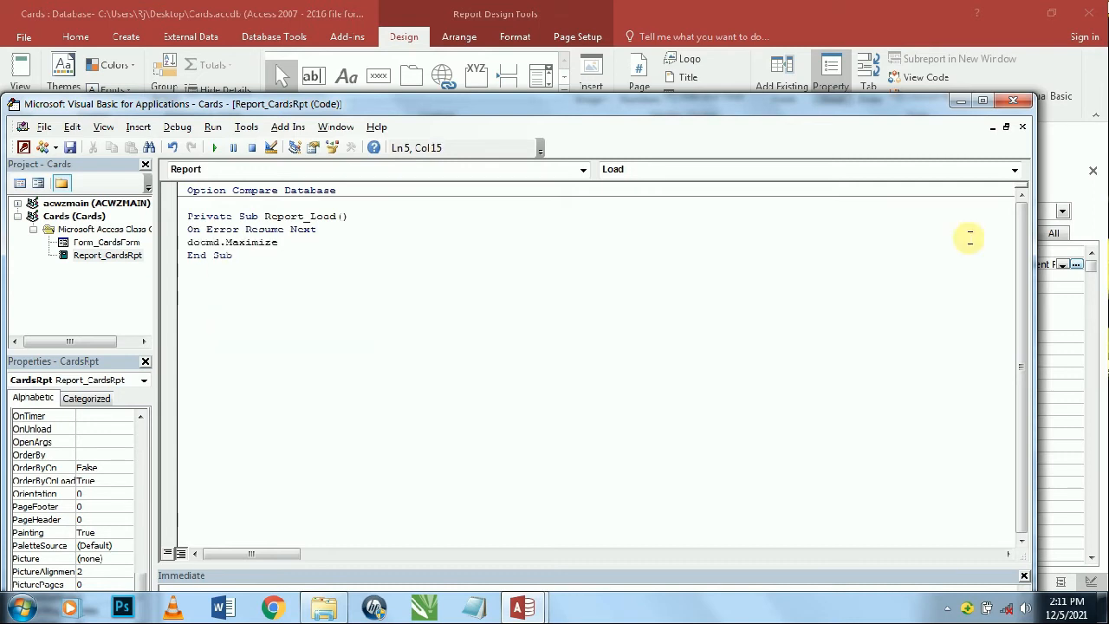
click(1013, 100)
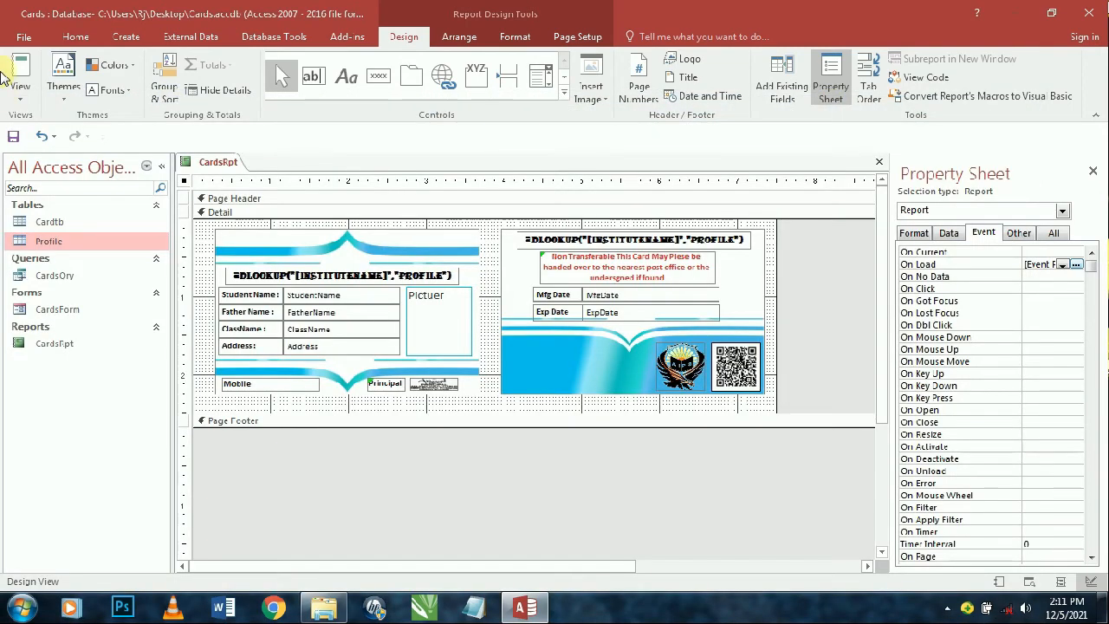
- Back in Design View, set Pop Up and Modal to Yes on the Other tab
click(17, 74)
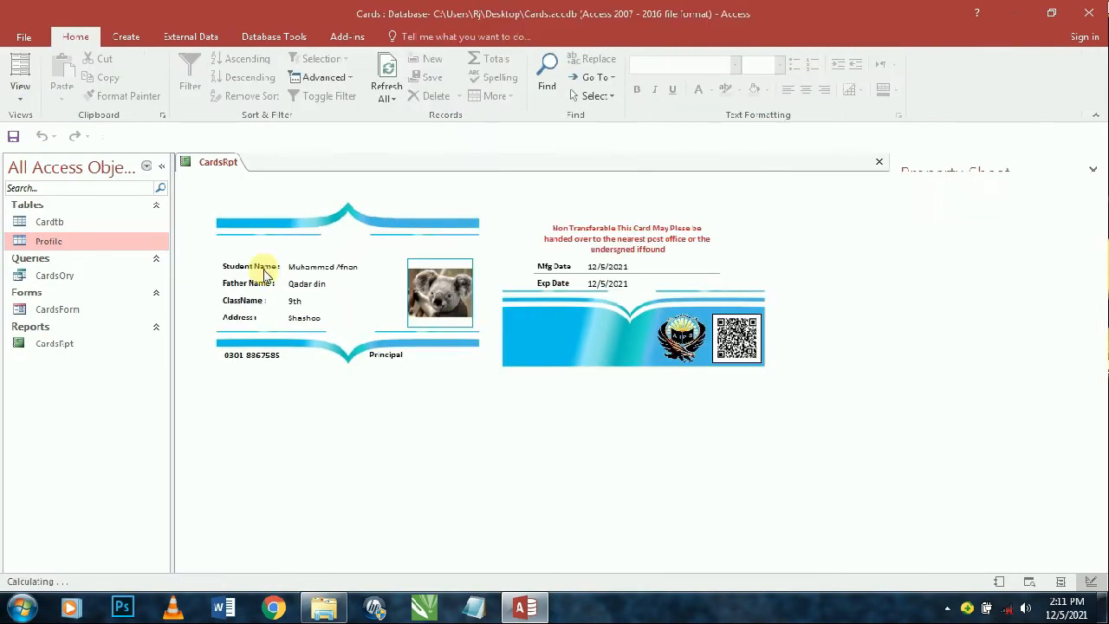
click(32, 93)
click(52, 230)
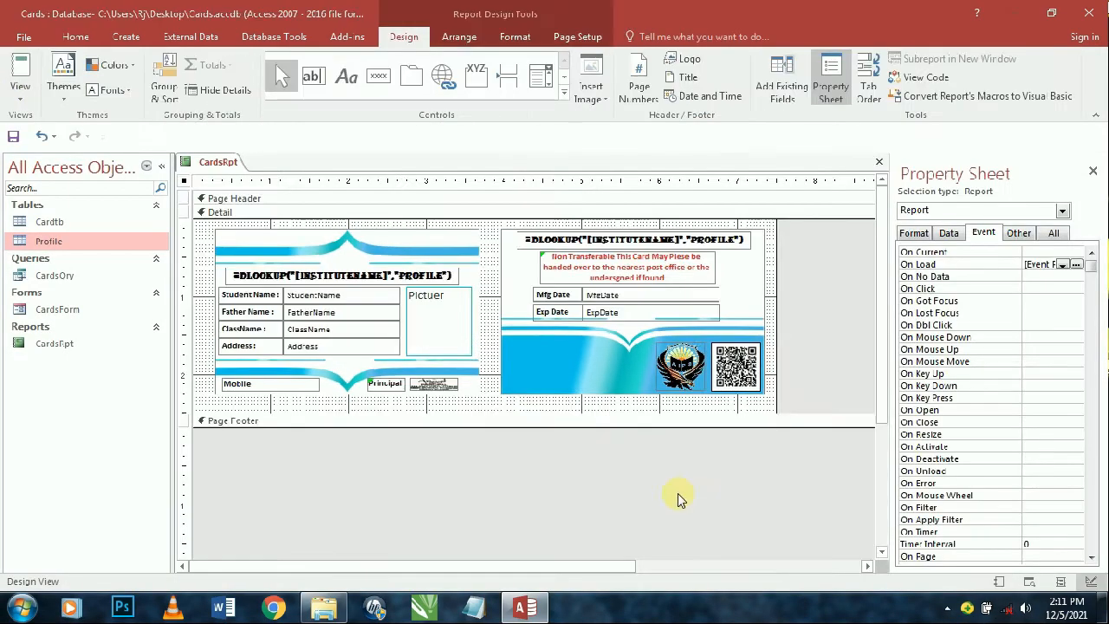
click(1029, 236)
double_click(1052, 253)
double_click(1052, 264)
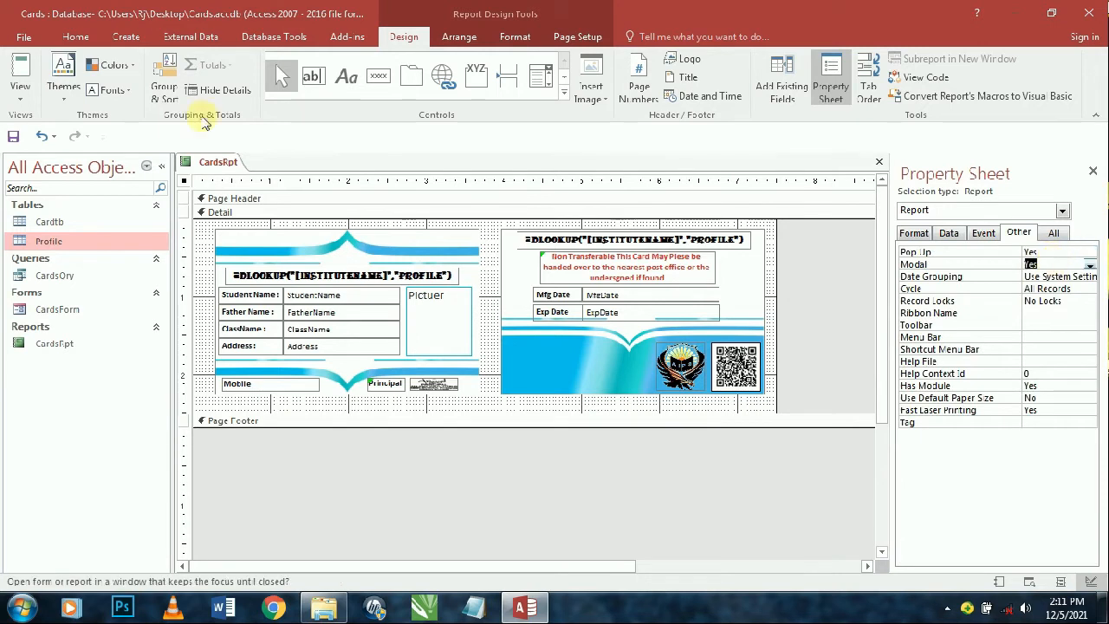
- Test the report as a pop-up window in Report View, then return to Design View
click(20, 73)
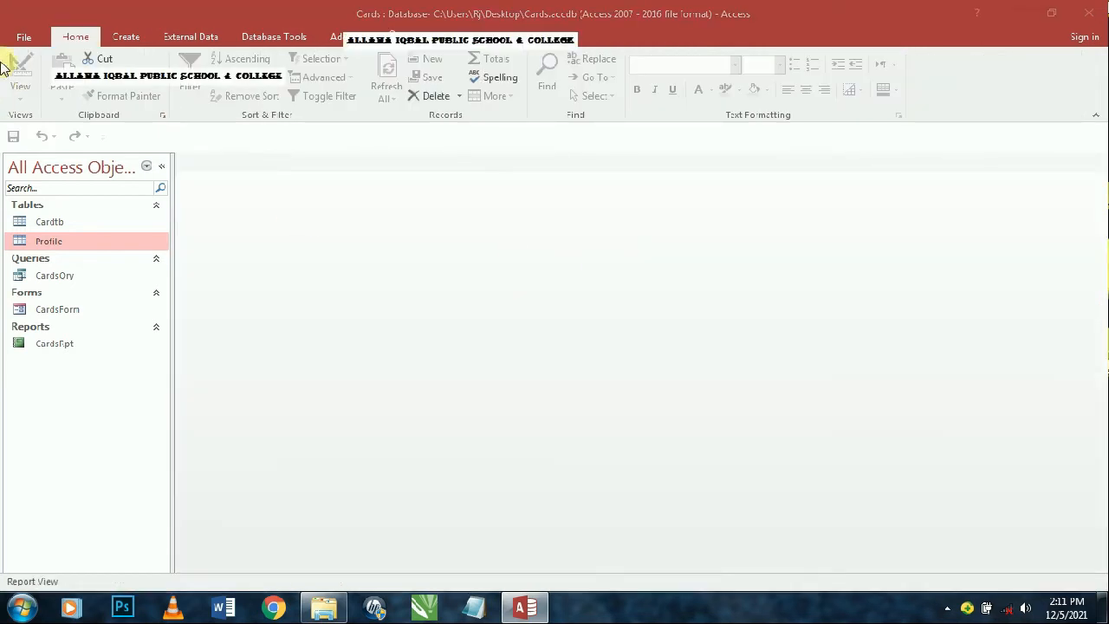
right_click(87, 337)
click(86, 336)
right_click(74, 346)
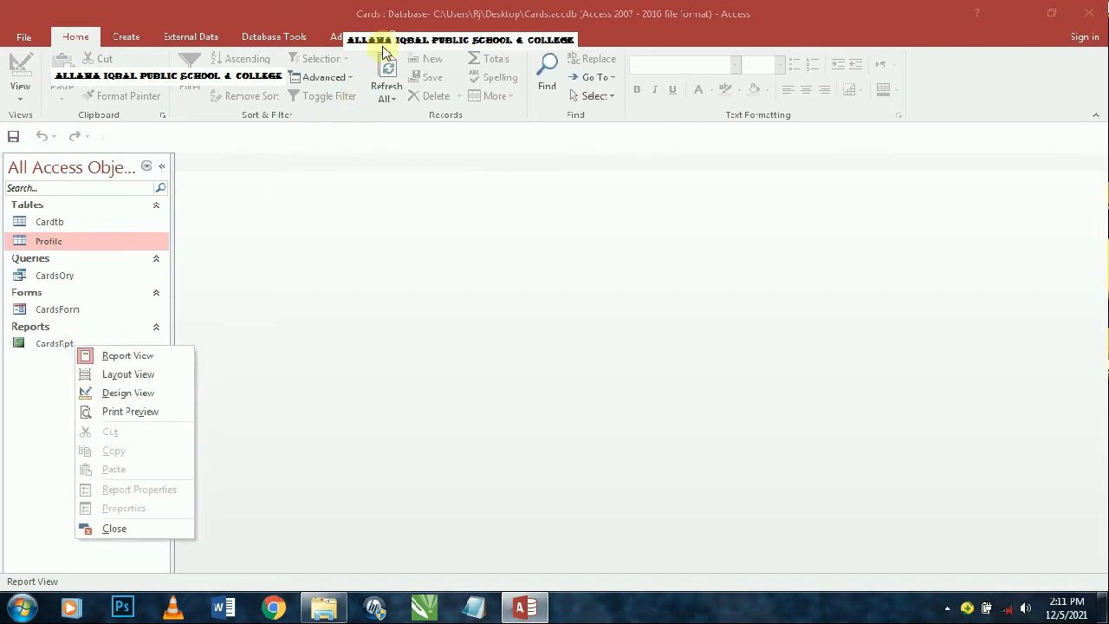
double_click(383, 48)
right_click(732, 86)
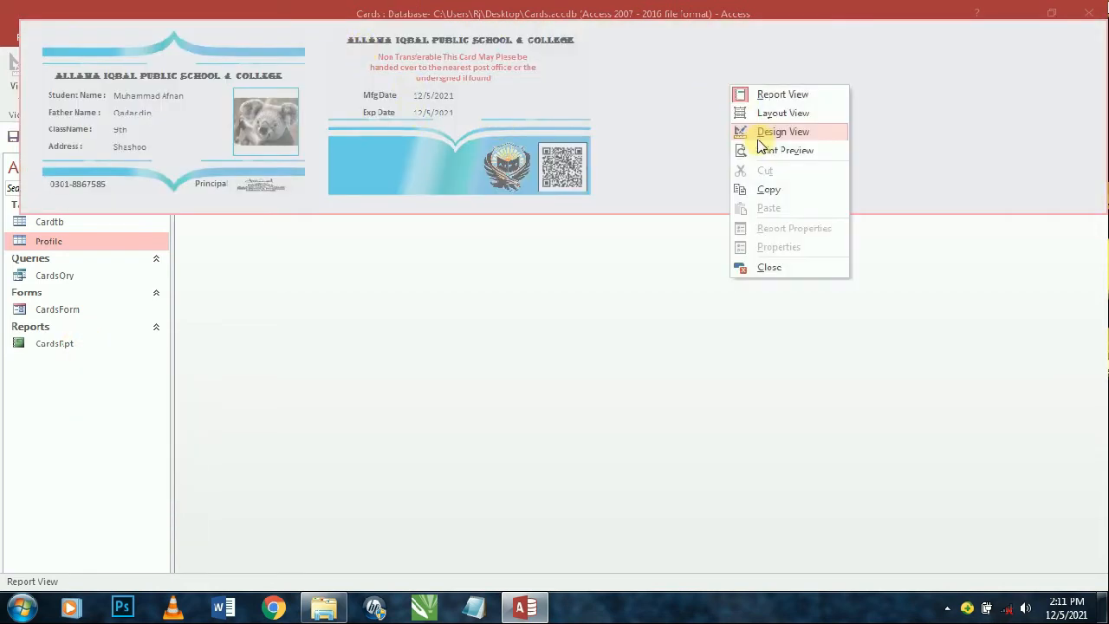
click(759, 134)
- Set the report's Modal and Pop Up properties back to No
click(1061, 263)
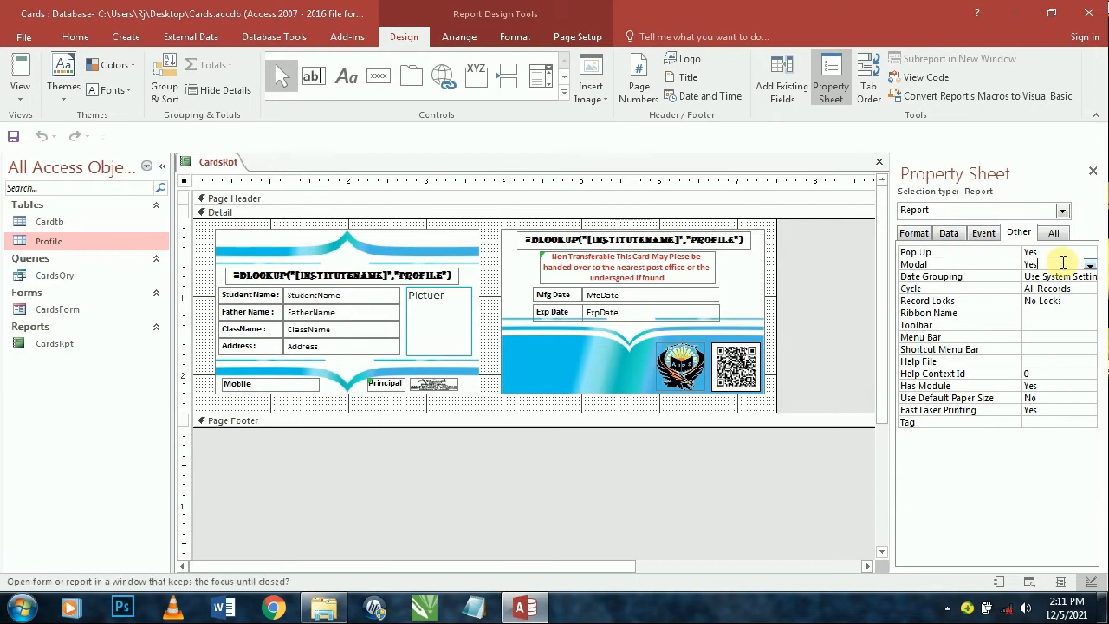
double_click(1059, 251)
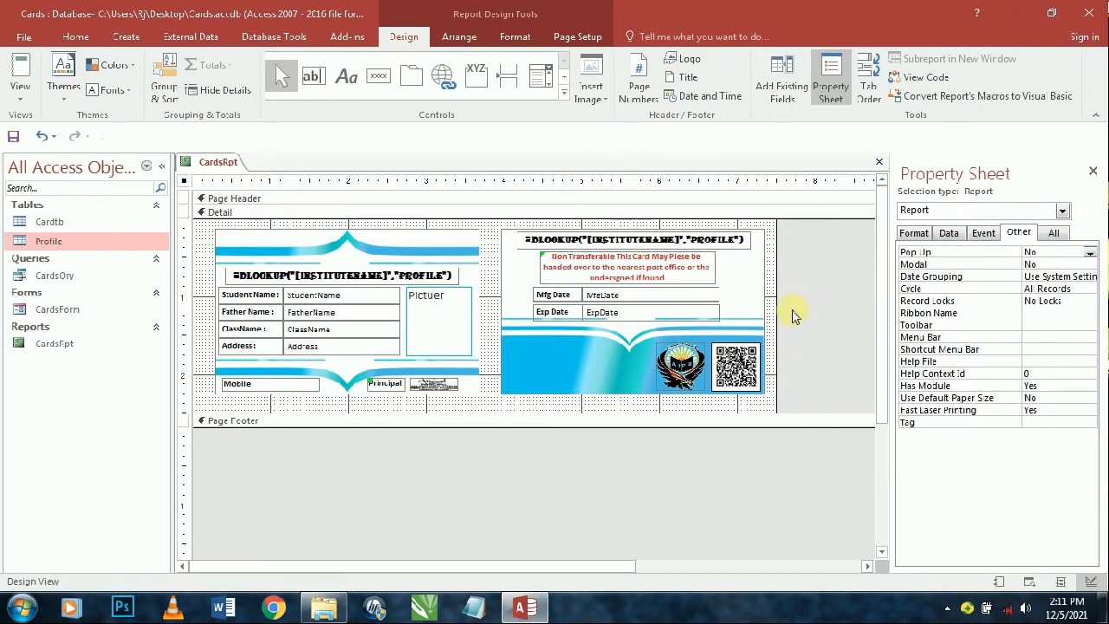
click(915, 234)
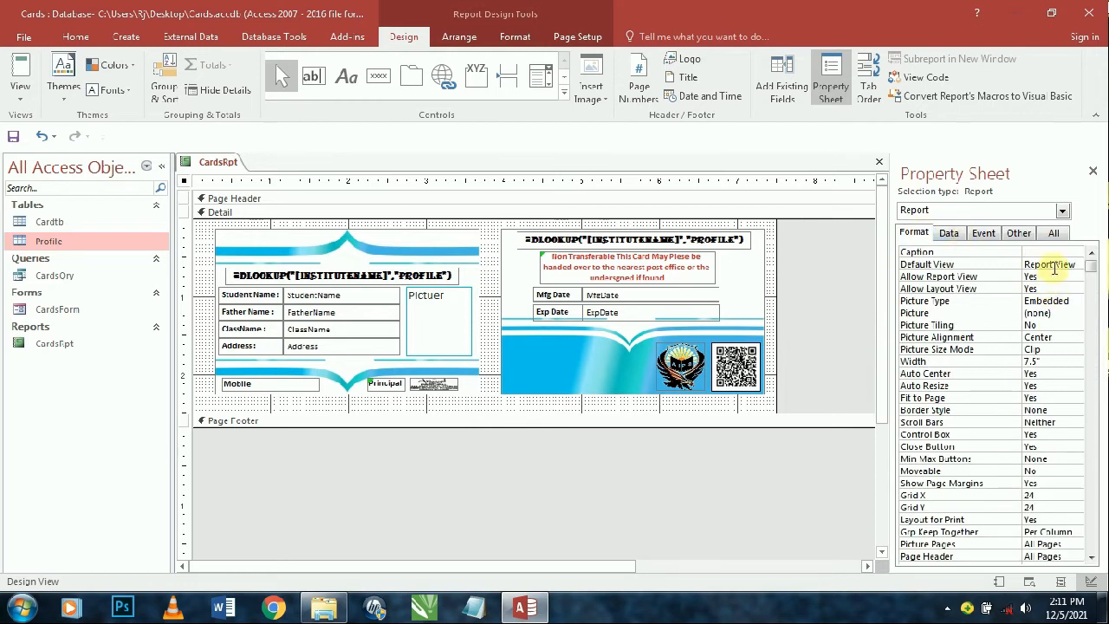
- Check the report at full size in Print Preview, then return to Design View
click(20, 96)
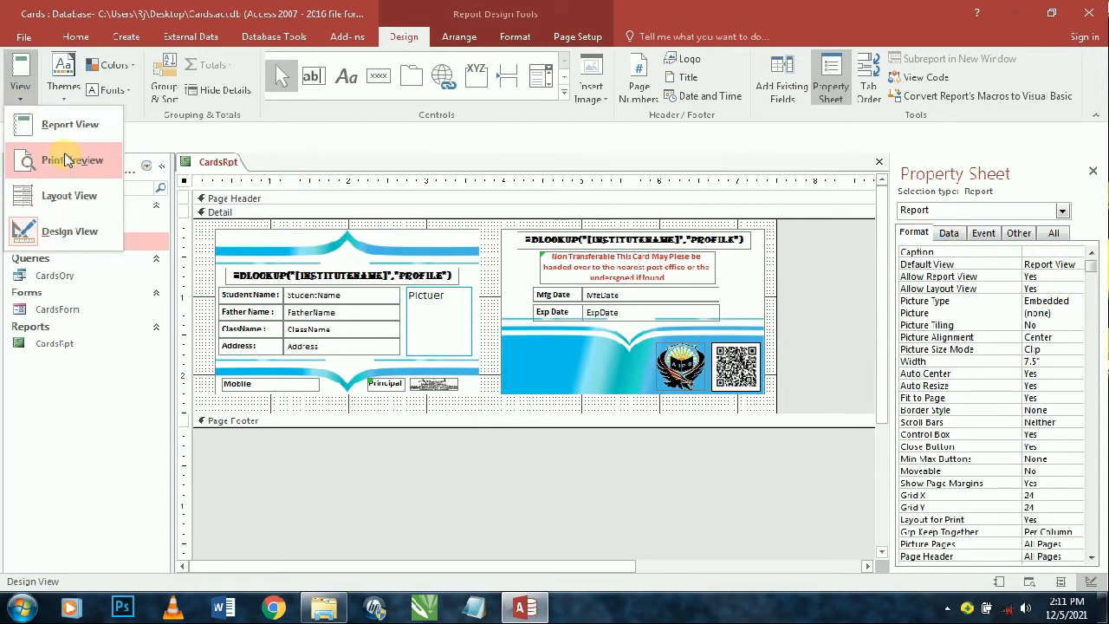
click(61, 156)
click(459, 208)
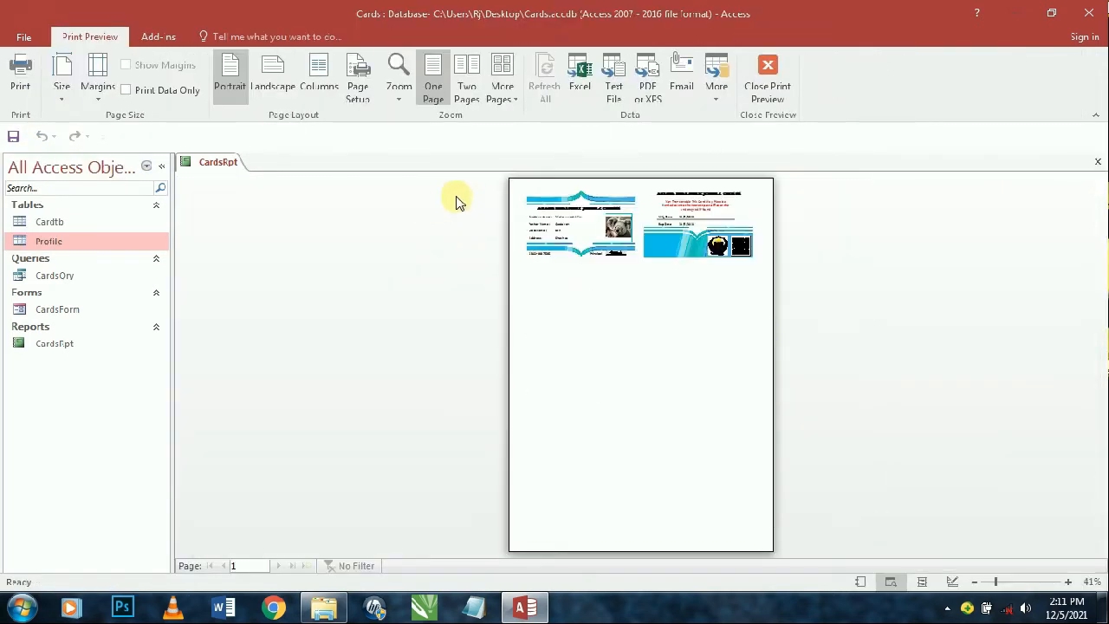
click(663, 289)
scroll(607, 267, up, 5)
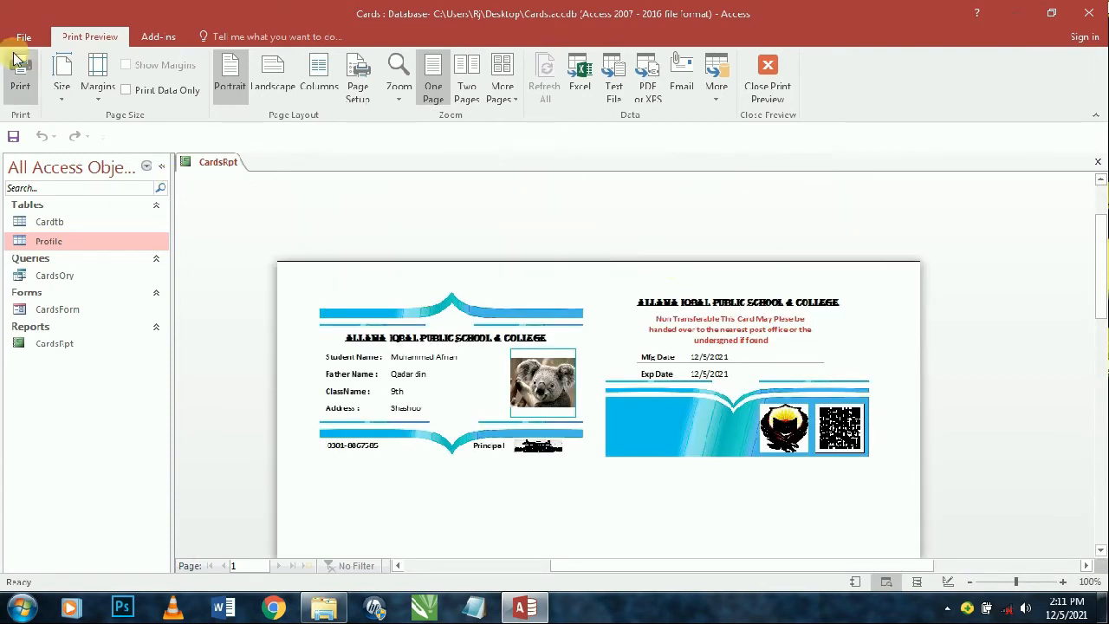
right_click(548, 309)
click(590, 369)
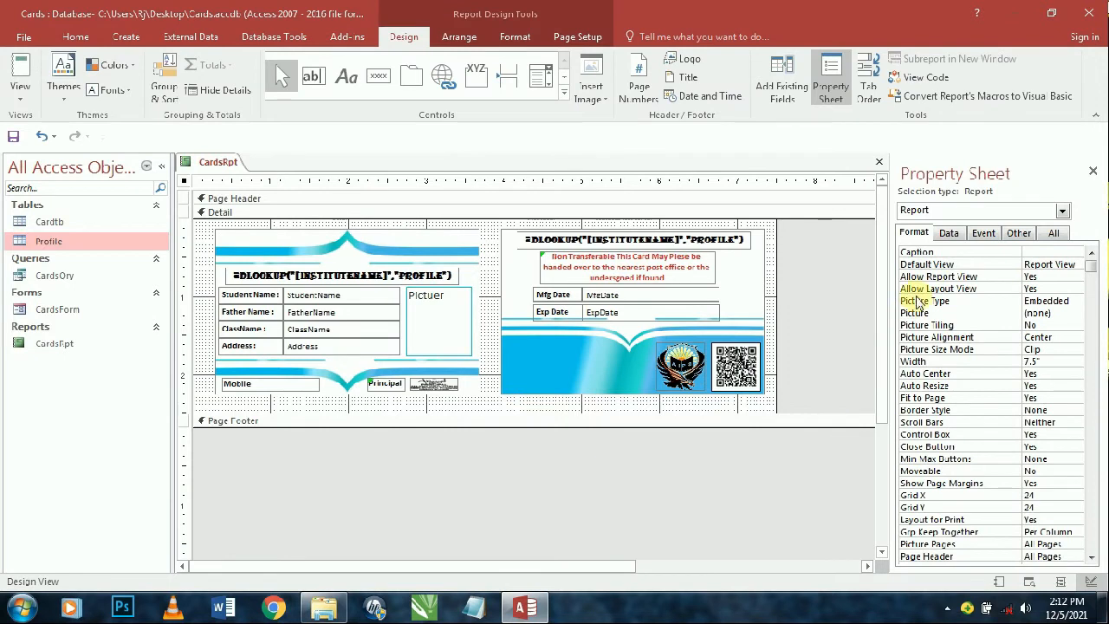
- Make Print Preview the report's Default View
click(1061, 268)
click(1076, 264)
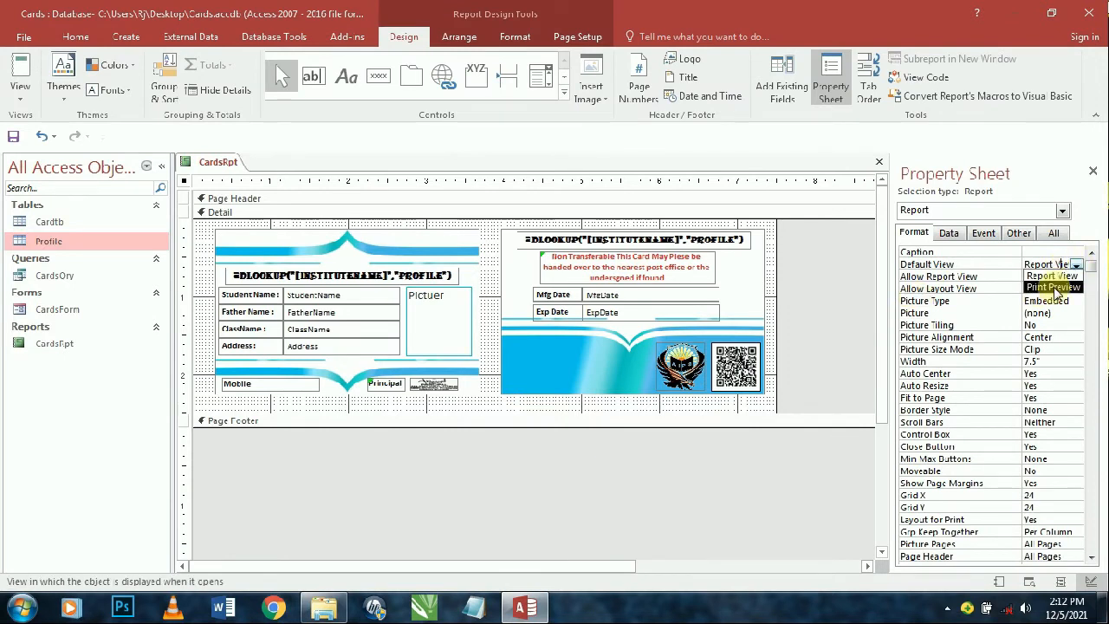
click(1050, 289)
click(799, 321)
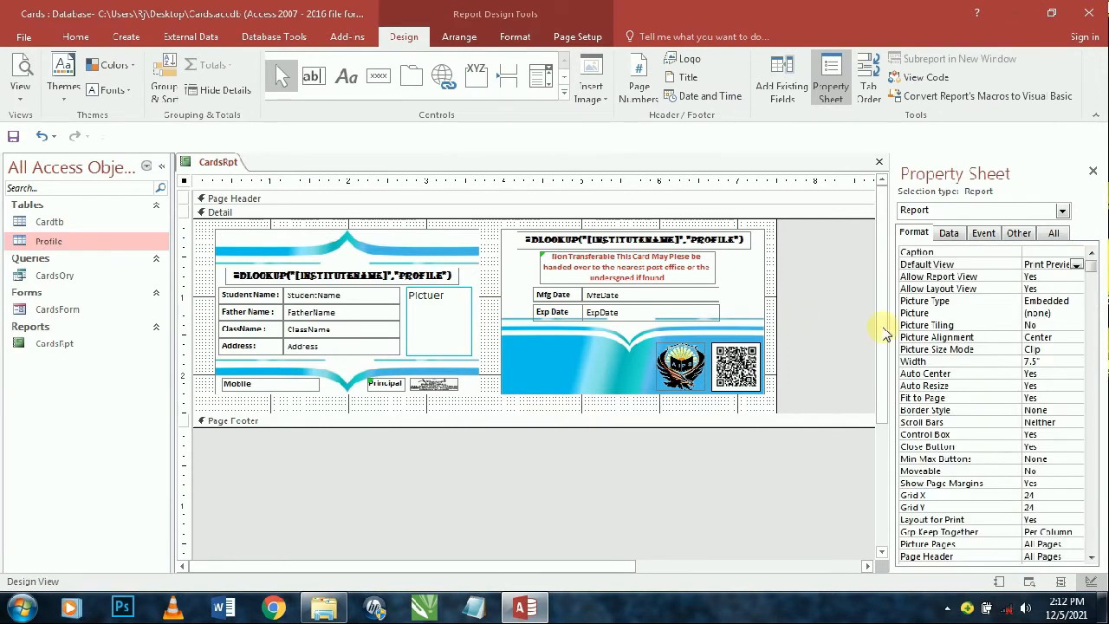
- Draw a command button at the front card's top-right, then show the desktop
click(378, 78)
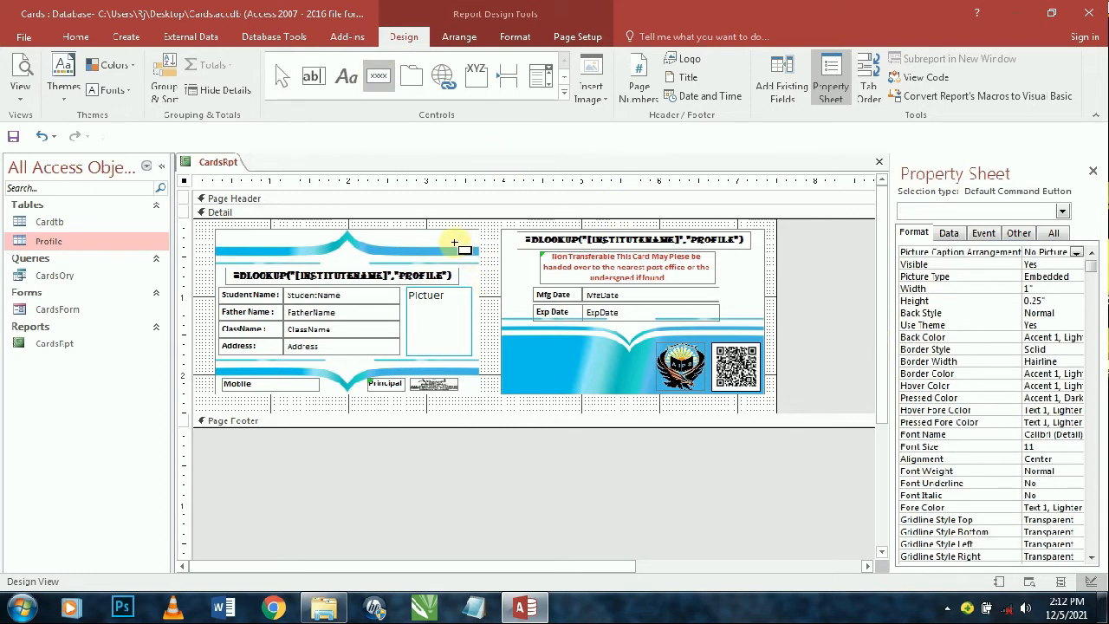
drag(457, 242, 529, 259)
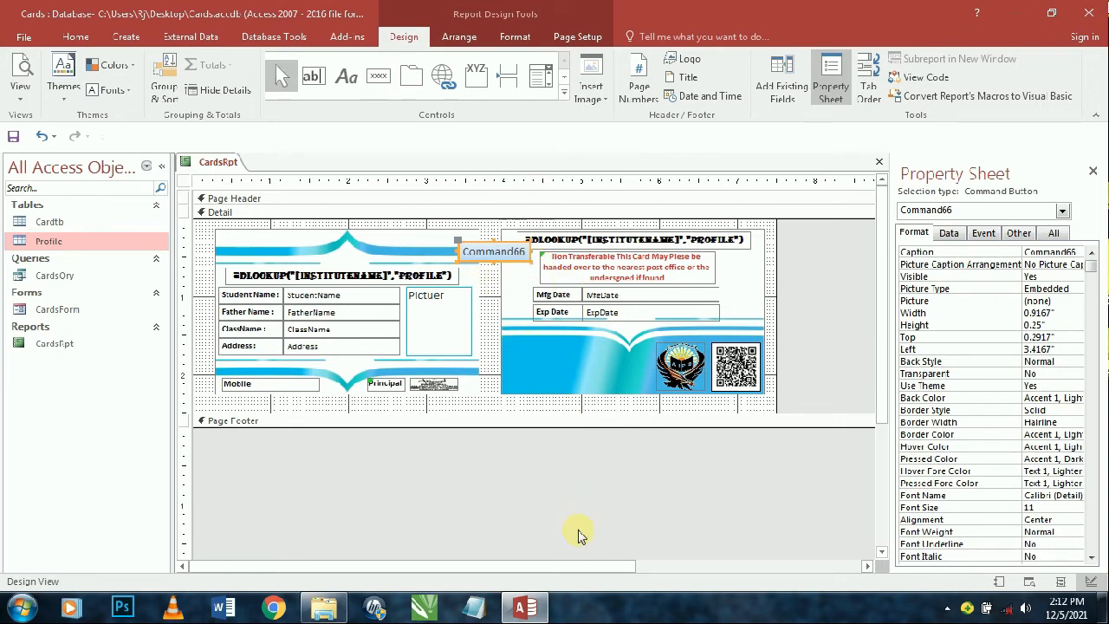
key(super+d)
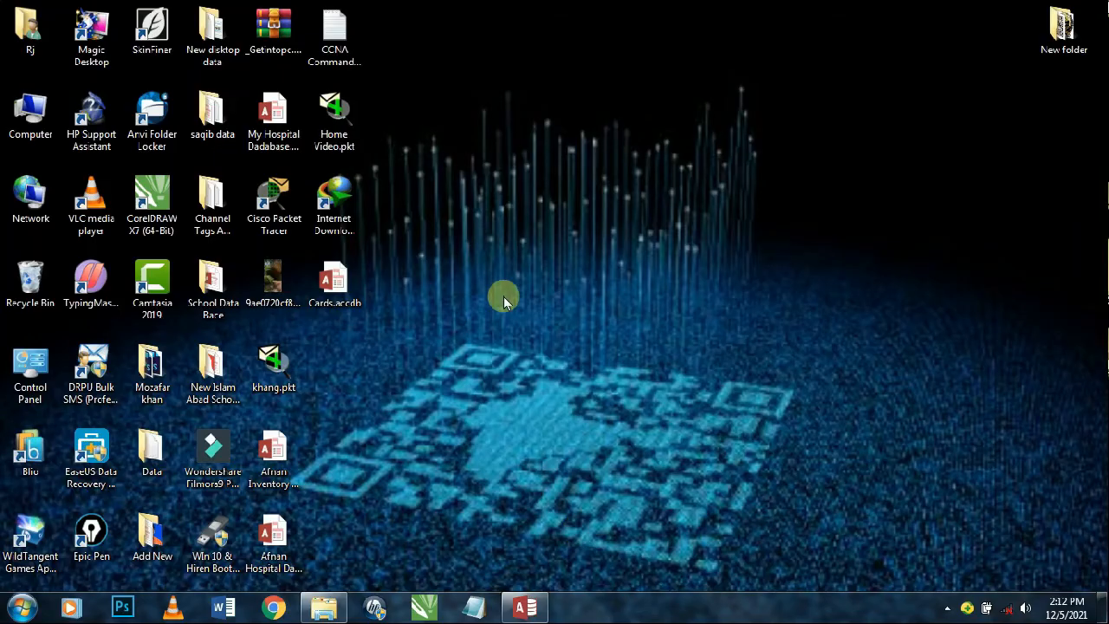
- Open padf.txt from the New disktop data folder, select all its PDF-export code, and return to Access
double_click(229, 131)
key(super+d)
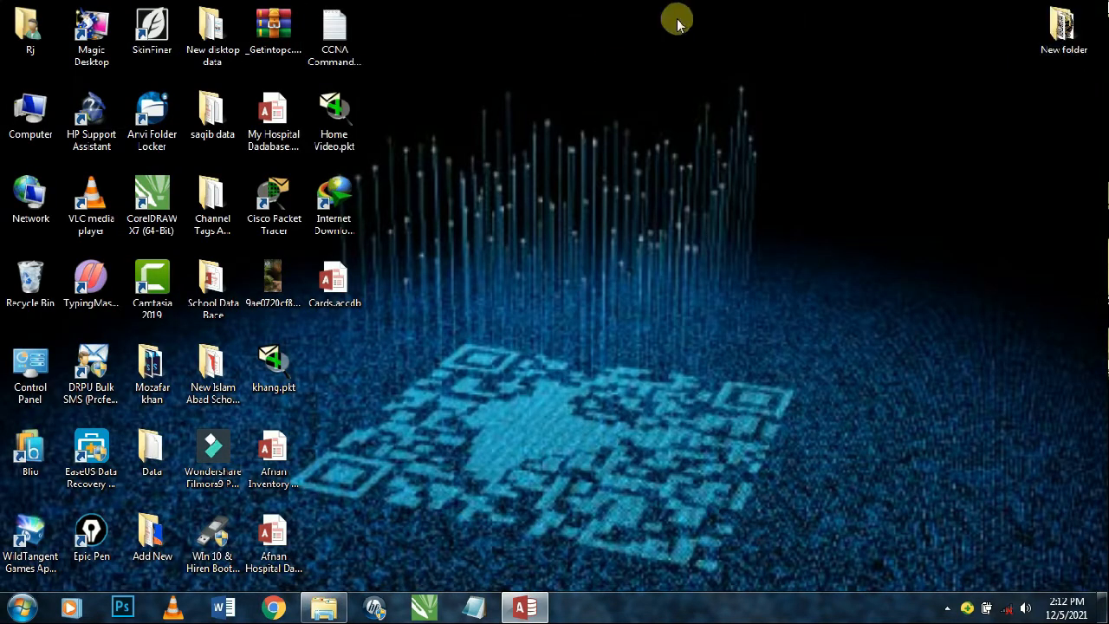
double_click(212, 201)
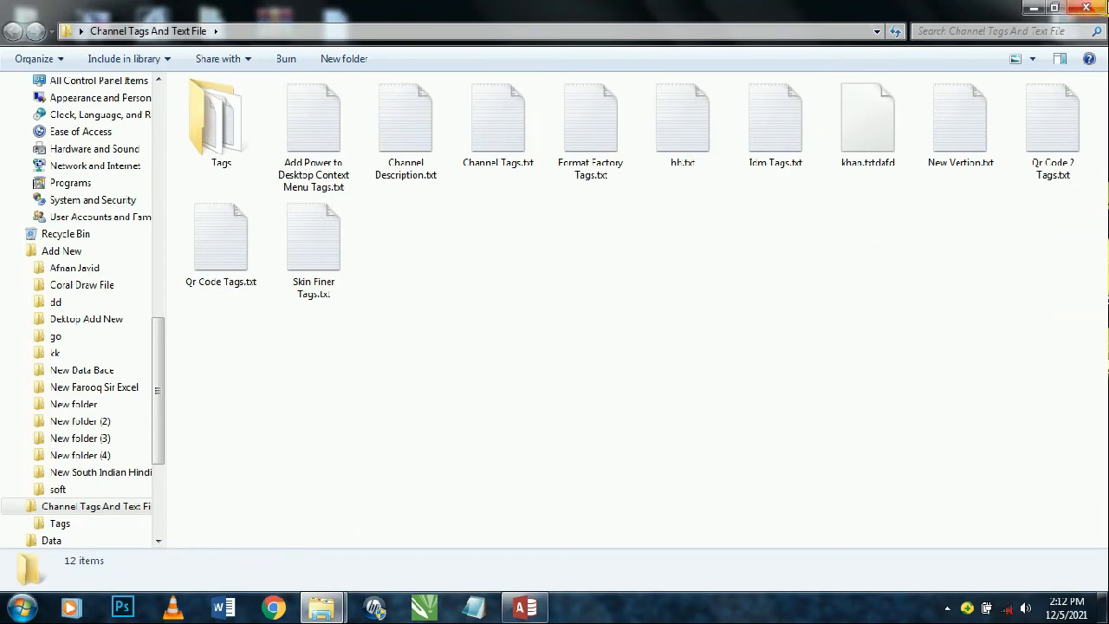
key(super+d)
double_click(191, 60)
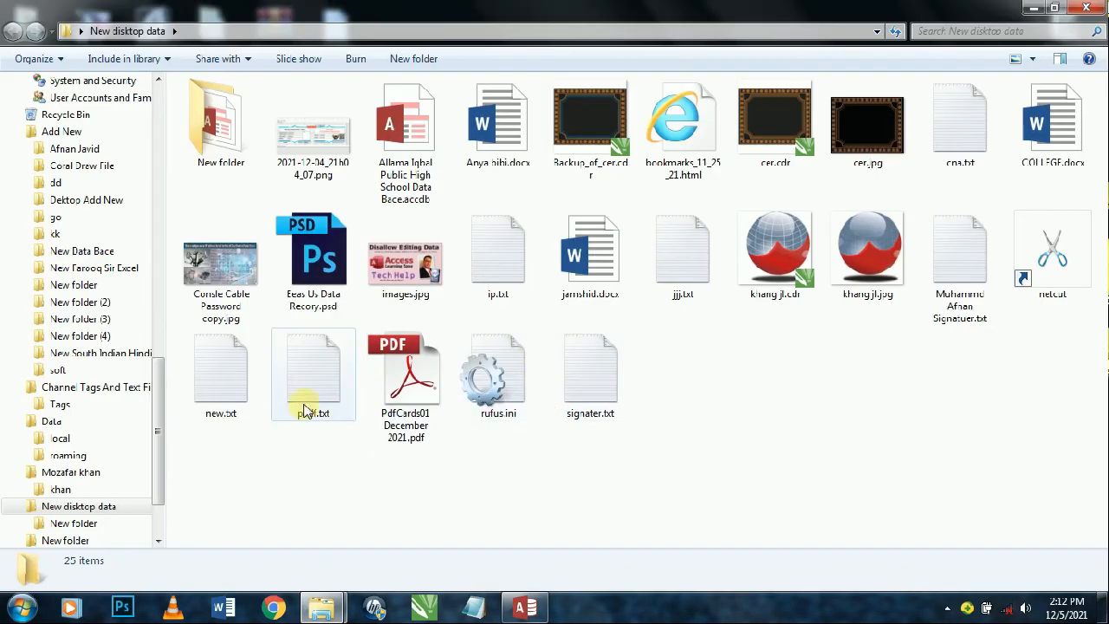
double_click(297, 407)
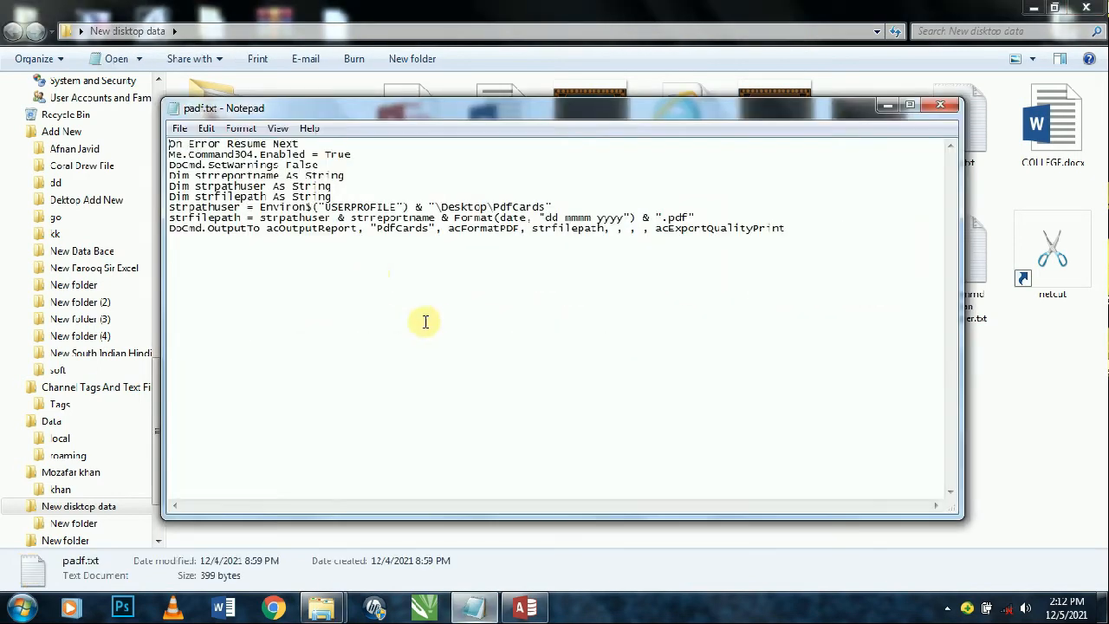
drag(429, 229, 161, 132)
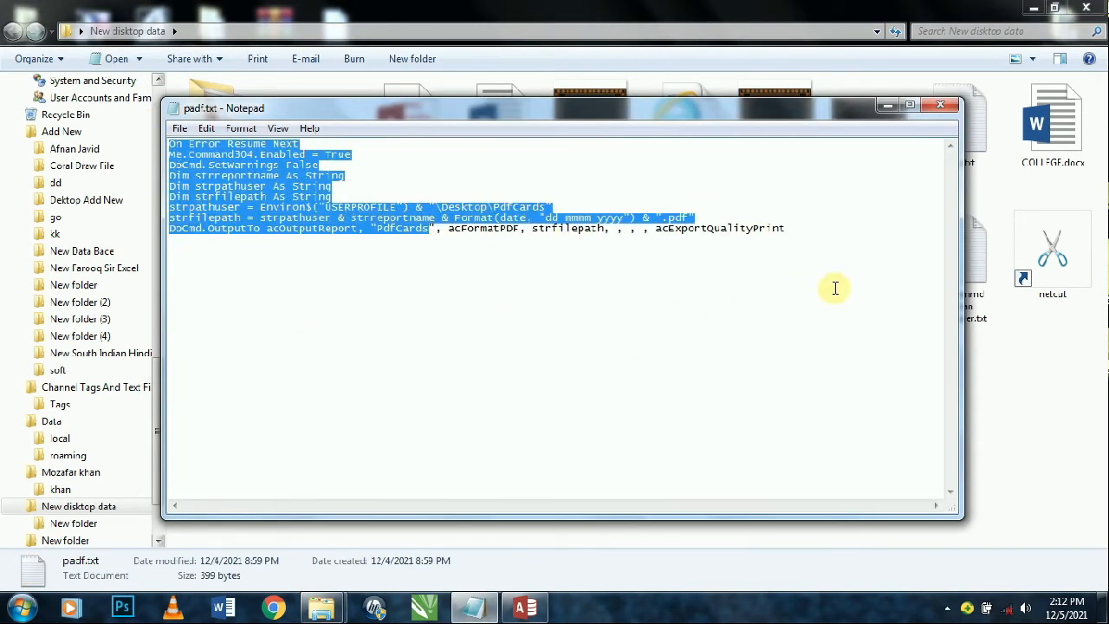
key(ctrl+a)
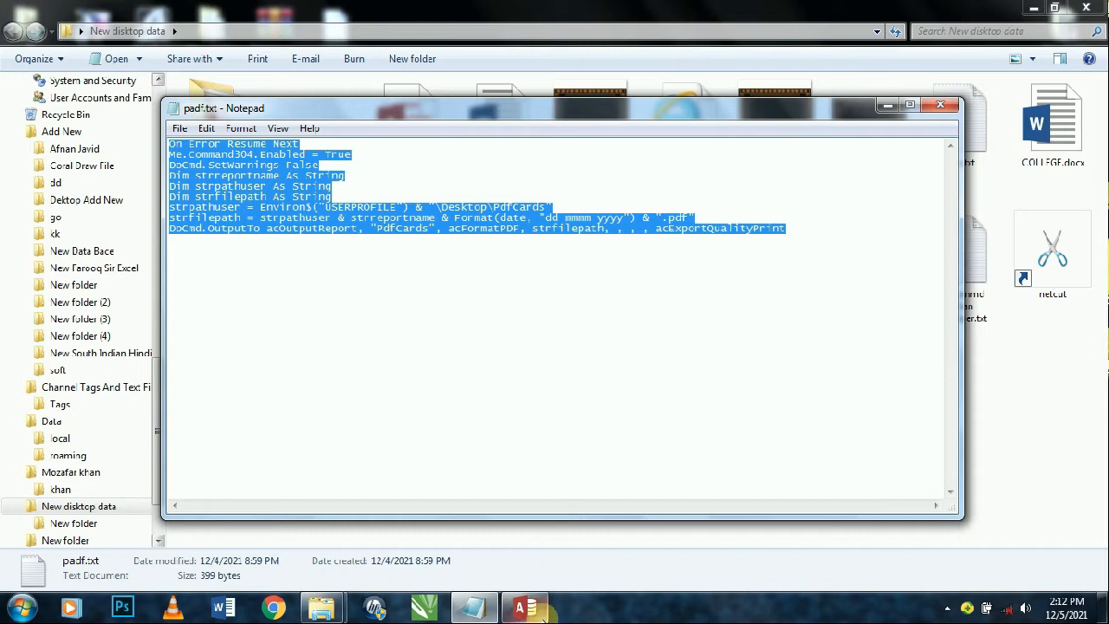
click(525, 608)
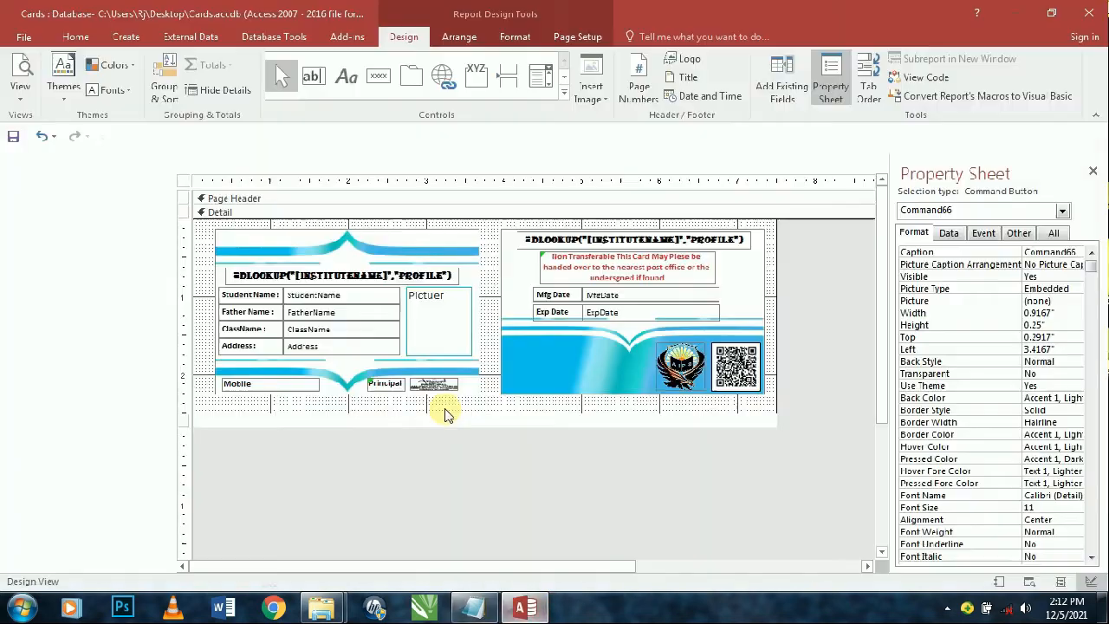
- Give the button an On Click event procedure containing the pasted PDF-export code
click(986, 233)
double_click(1044, 251)
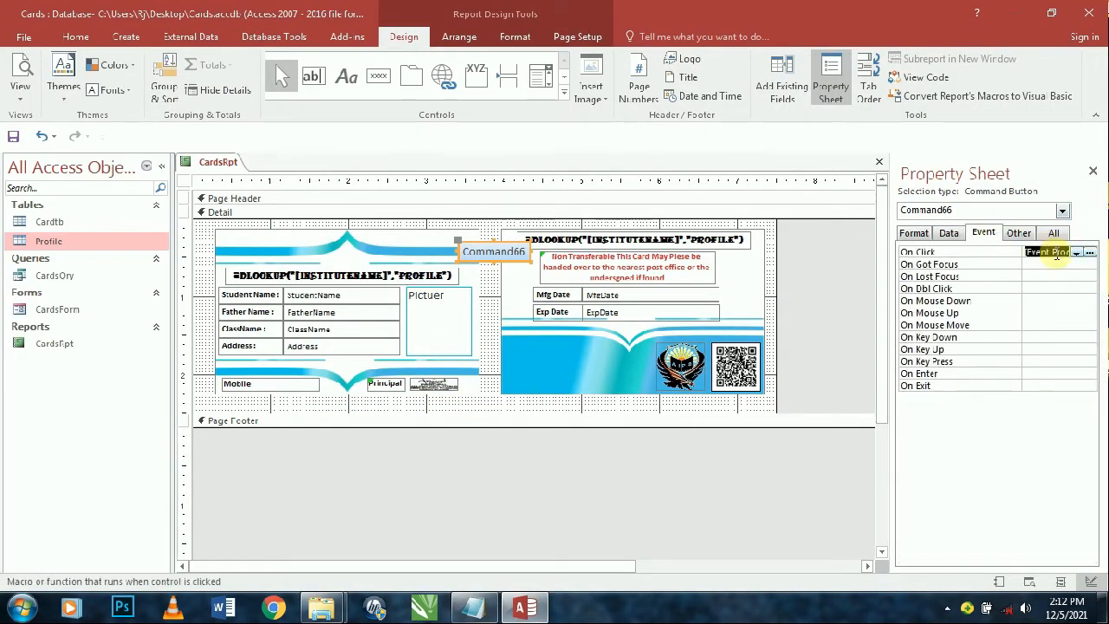
click(1090, 253)
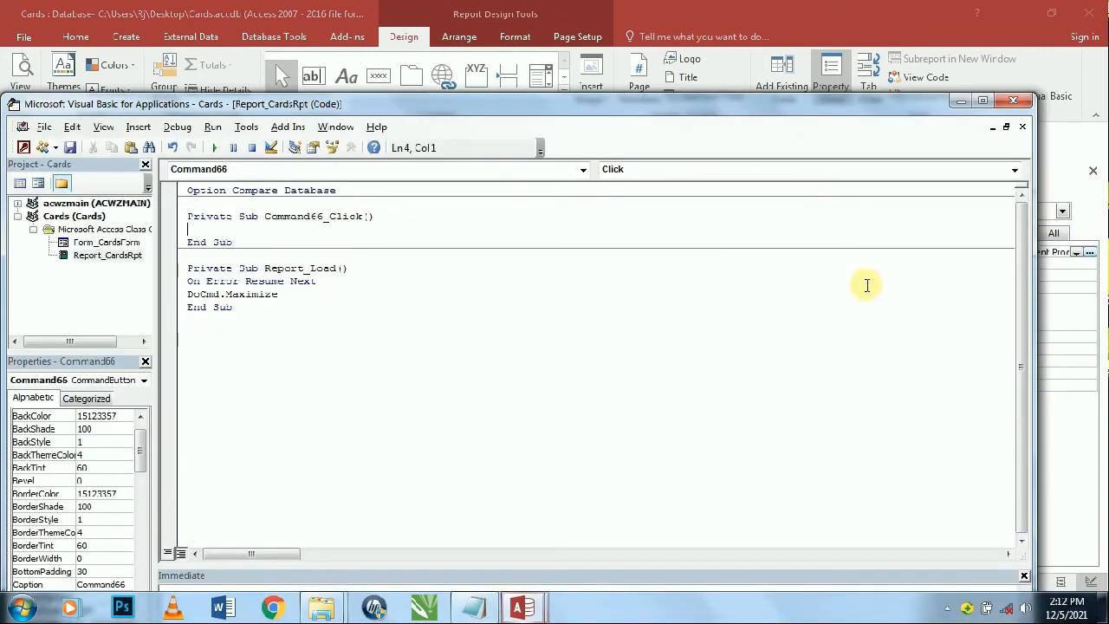
text(On Error Resume Next Me.Command304.Enabled = True DoCmd.SetWarnings False Dim strreportname As String Dim strpathuser As String Dim strfilepath As String strpathuser = Environ$("USERPROFILE") & "\Desktop\PdfCards" strfilepath = strpathuser & strreportname & Format(Date, "dd mmmm yyyy") & ".pdf" DoCmd.OutputTo acOutputReport, "PdfCards", acFormatPDF, strfilepath, , , , acExportQualityPrint)
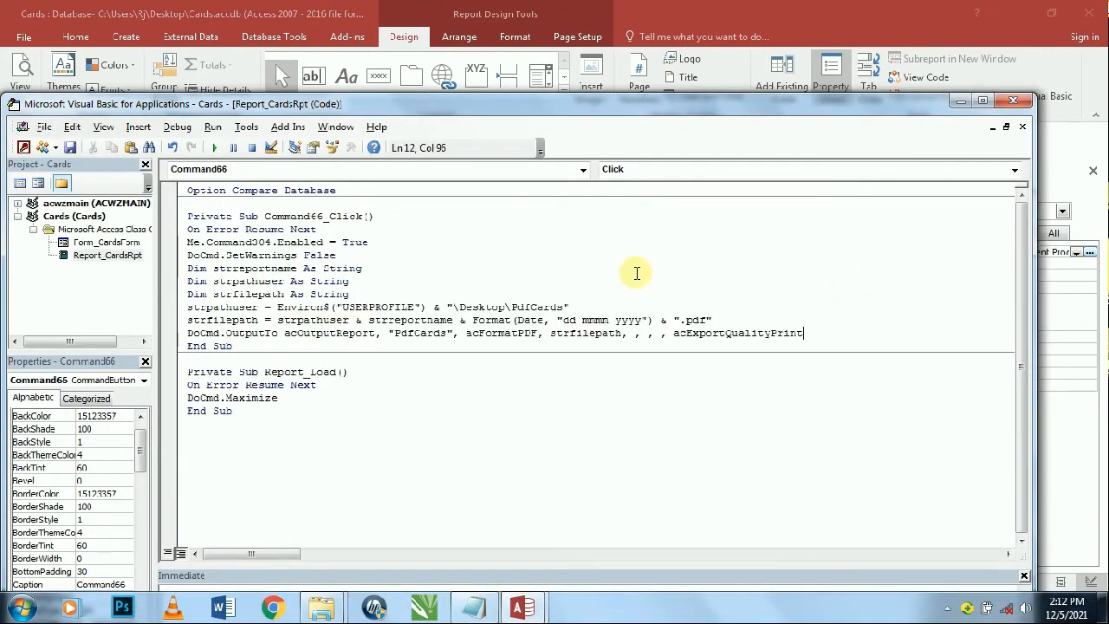
click(1012, 101)
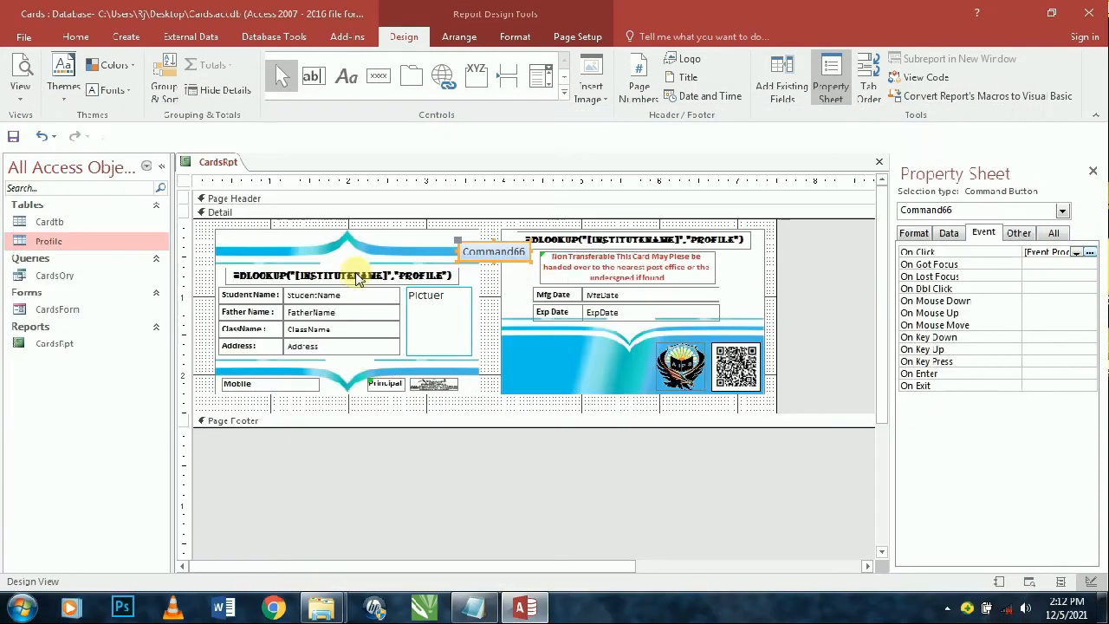
- Change the button's caption from Command66 to 'PDF'
double_click(498, 252)
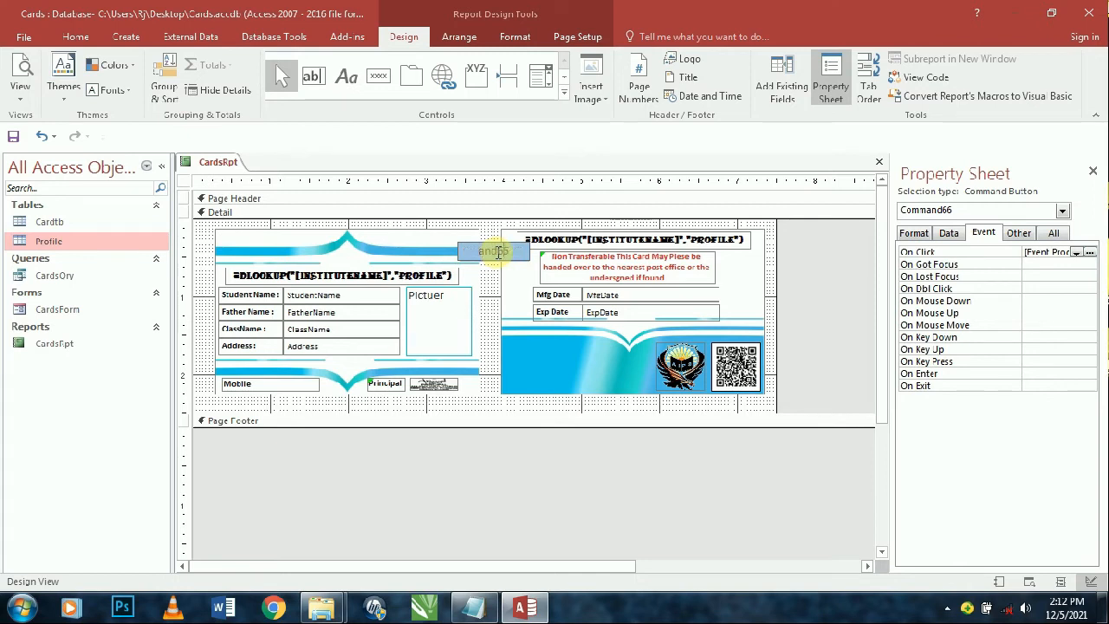
key(BackSpace)
text(PDF)
key(Return)
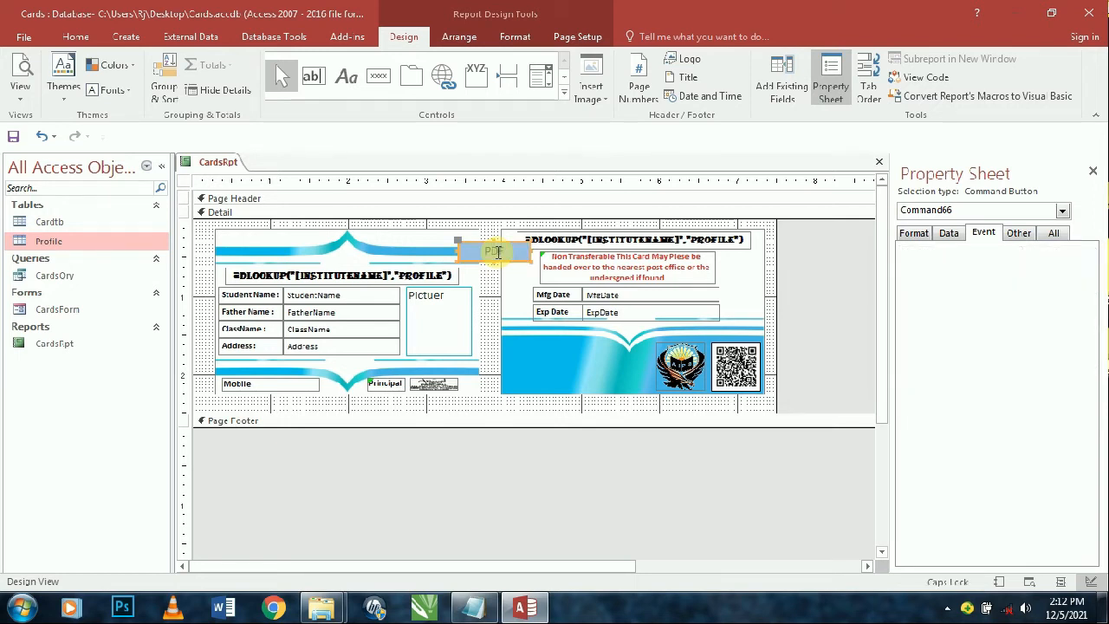
- Apply an orange preset style to the PDF button, then fill it red
click(515, 37)
click(546, 80)
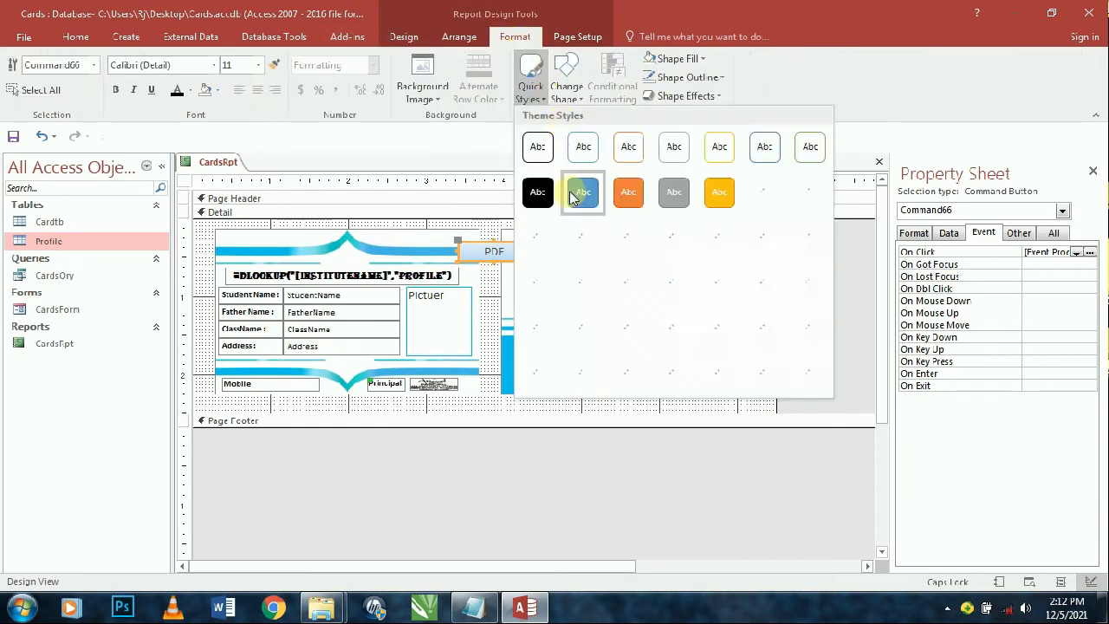
click(624, 190)
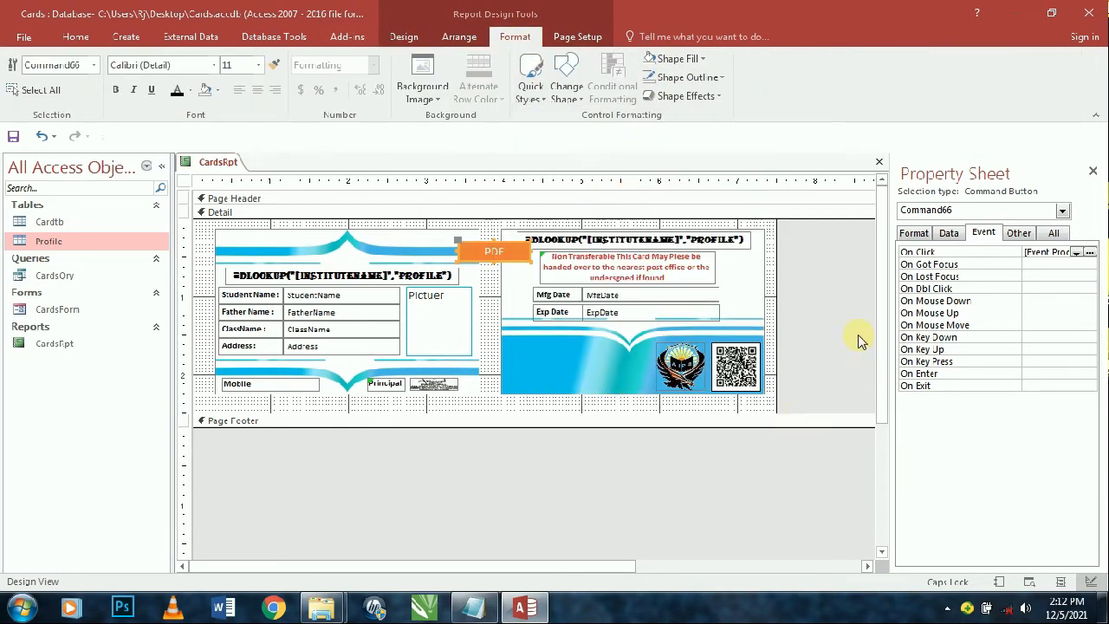
click(689, 77)
click(681, 59)
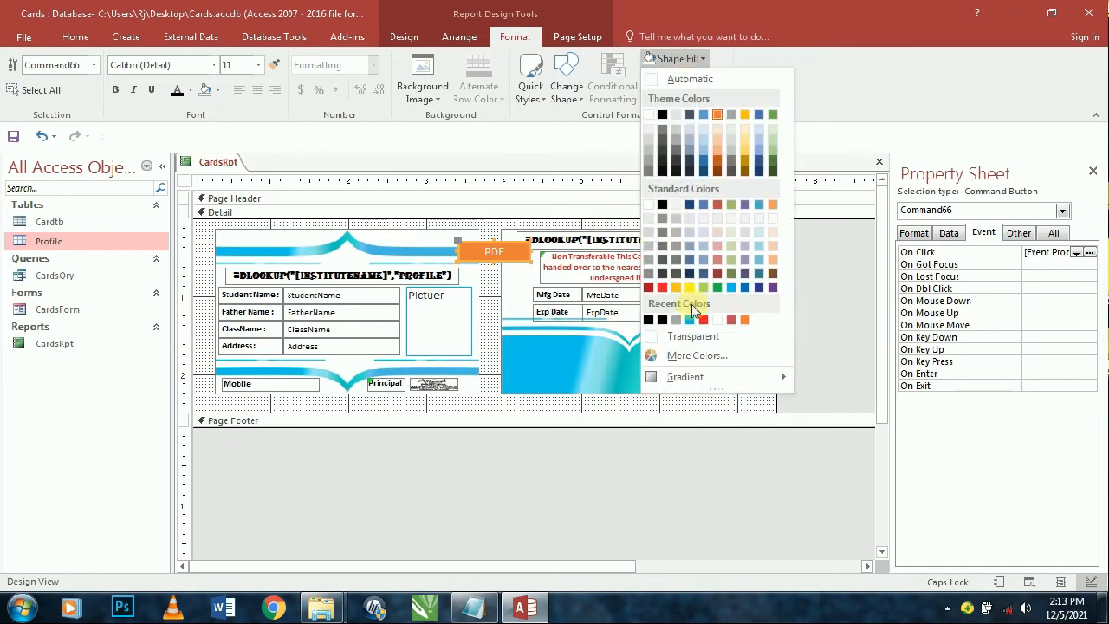
click(703, 314)
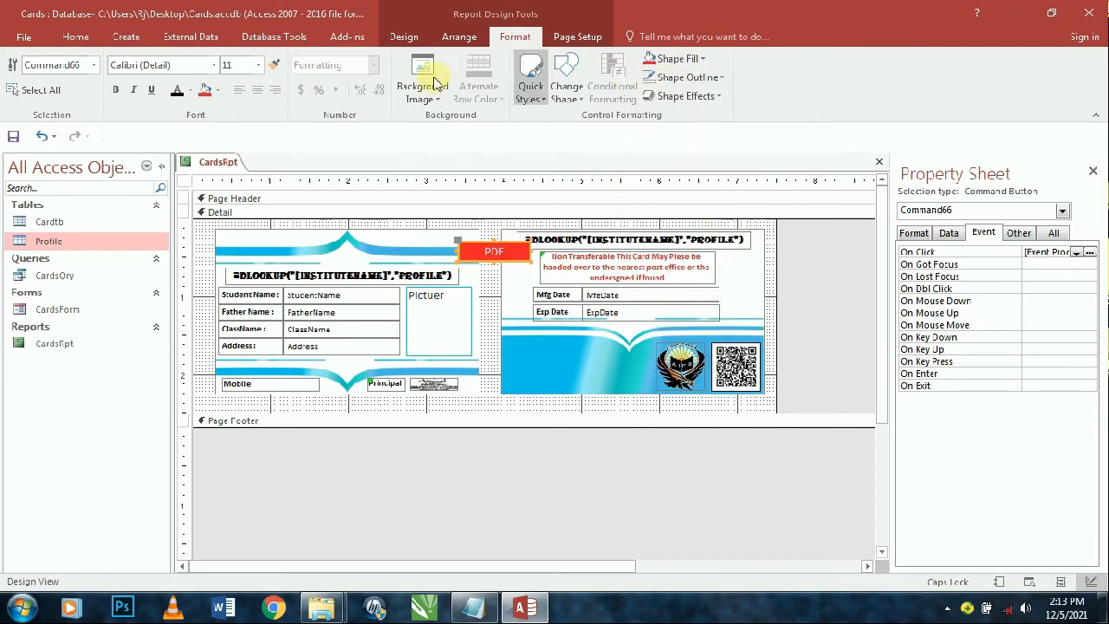
- Make the PDF caption bold and italic and remove the button's outline
click(115, 90)
click(133, 89)
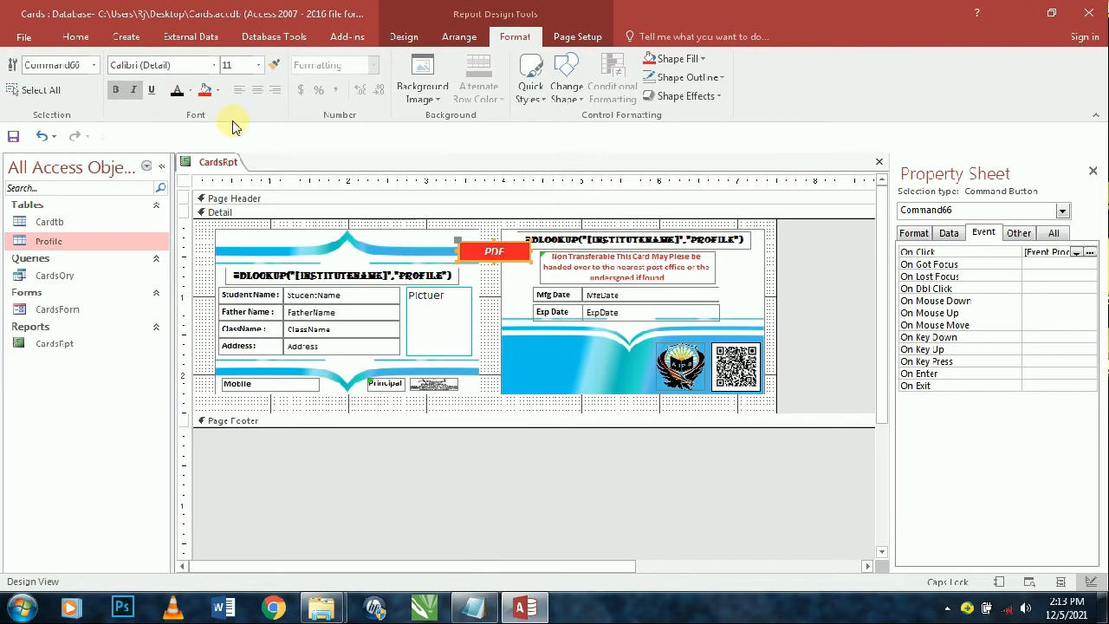
click(672, 78)
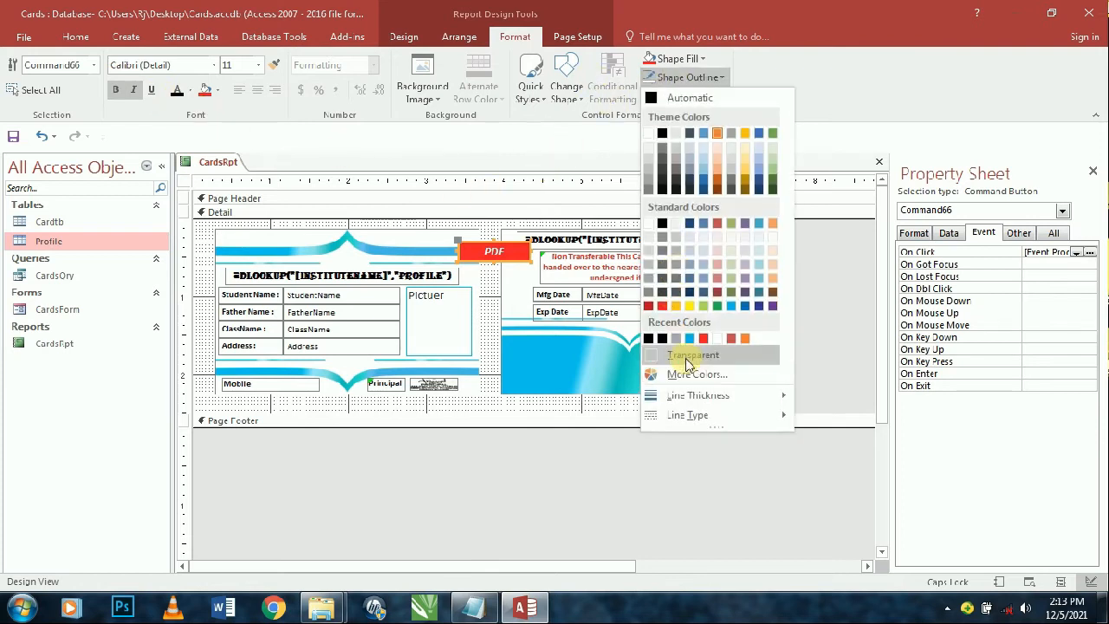
click(689, 354)
click(839, 309)
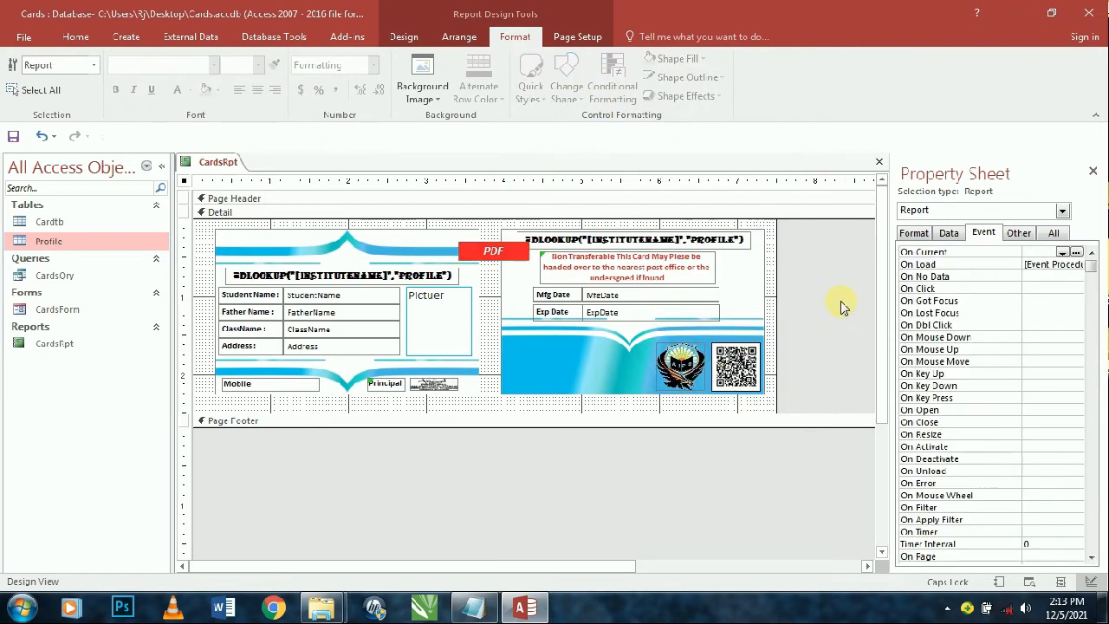
- Preview CardsRpt with real card data, zoomed out to the whole page, then return to Design View
click(77, 38)
click(23, 69)
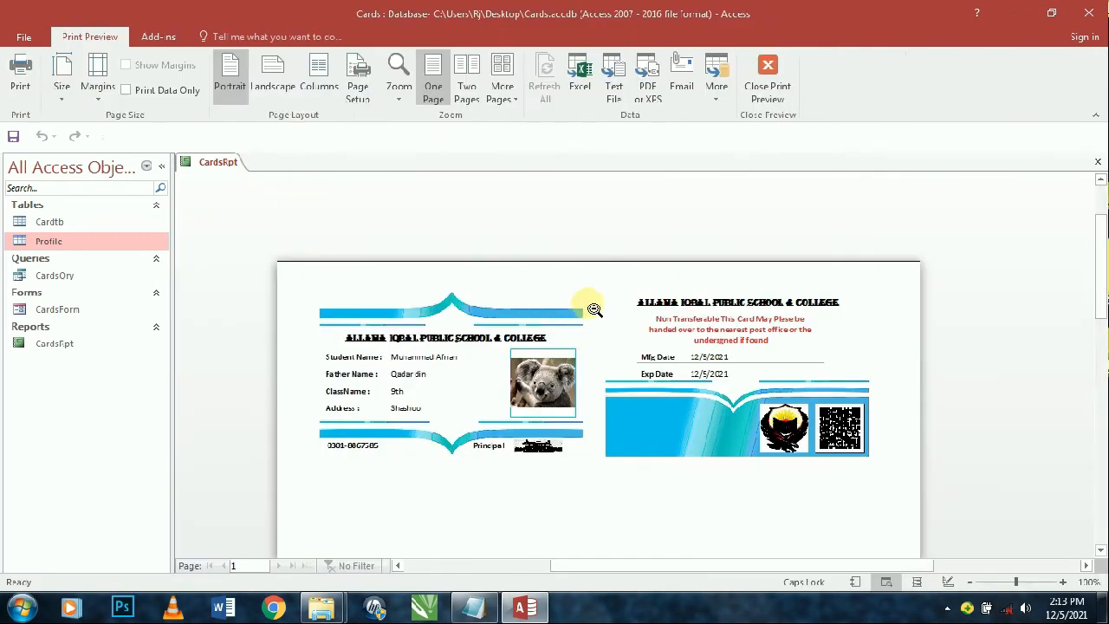
click(593, 317)
right_click(593, 232)
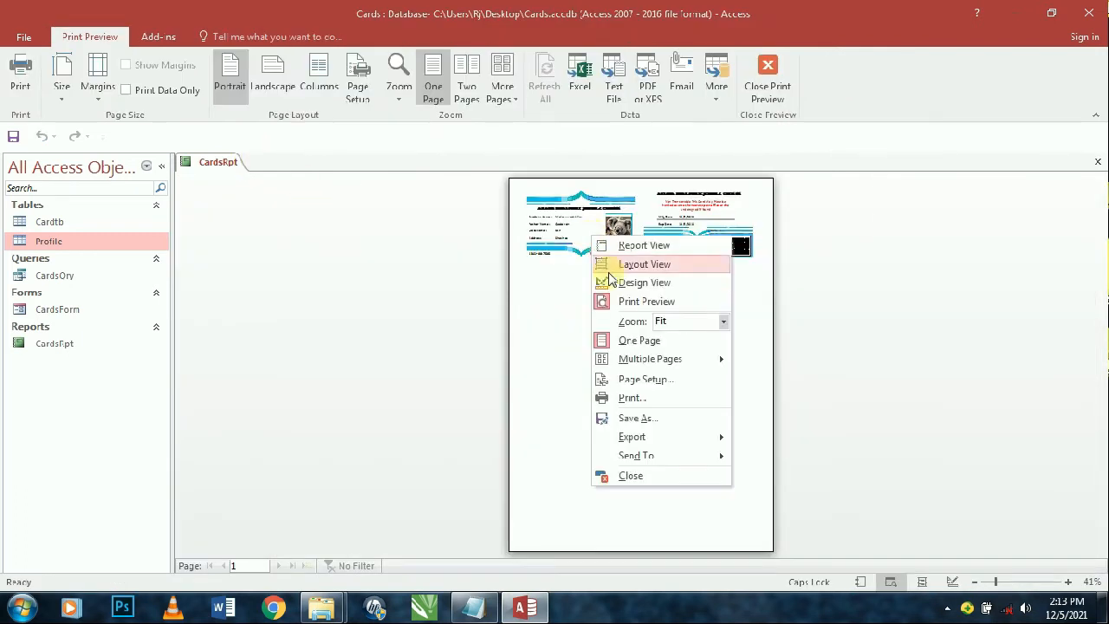
click(602, 280)
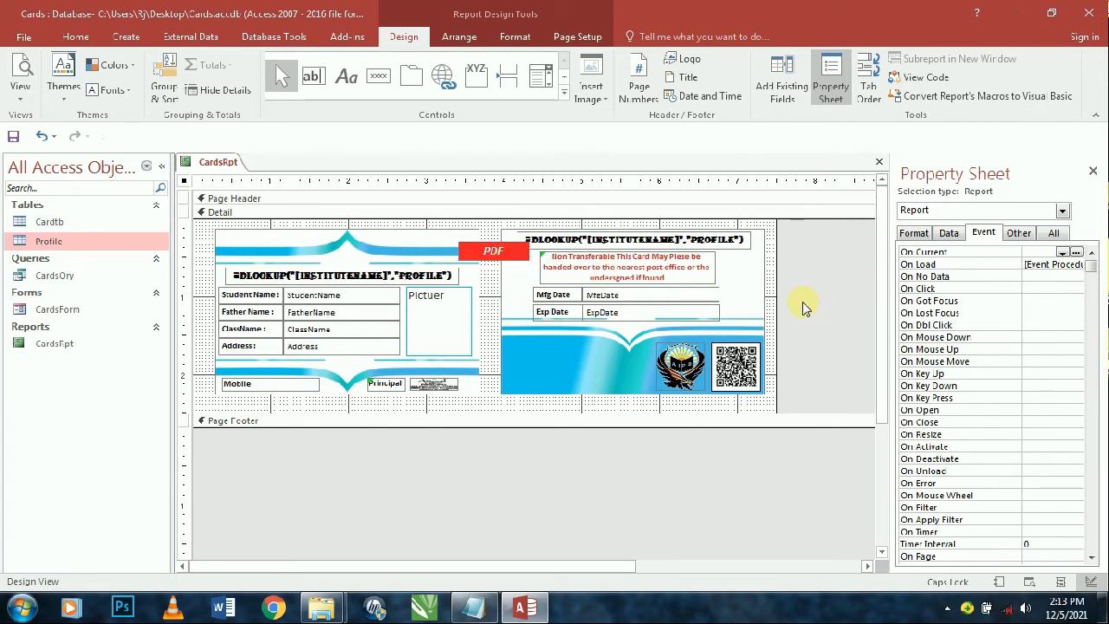
- Set the report's Default View property to Report View
click(491, 248)
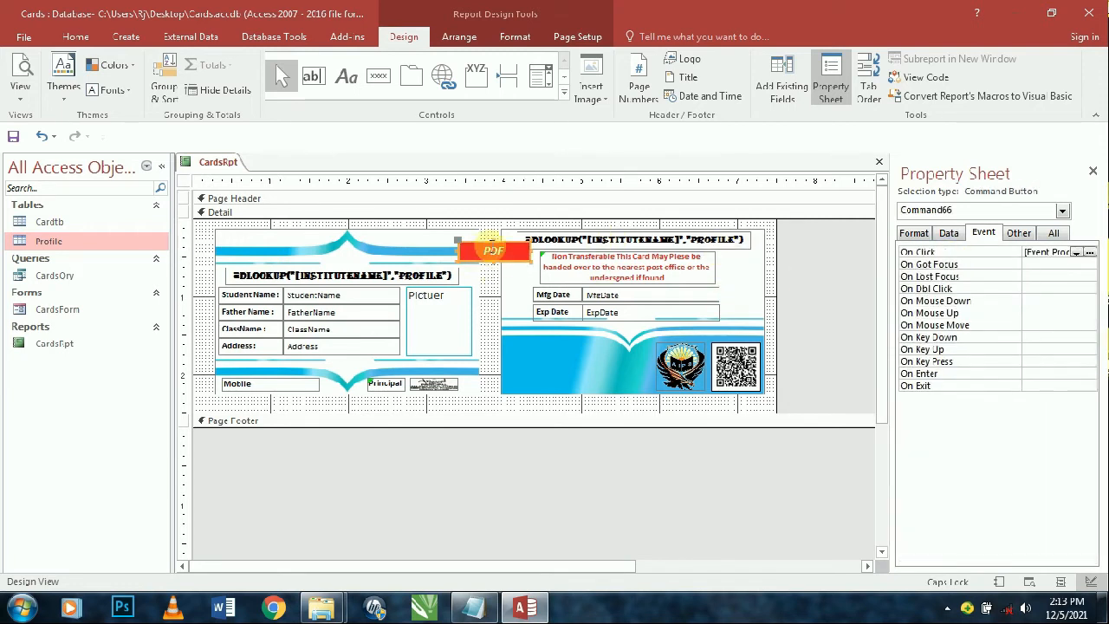
click(866, 295)
click(913, 232)
click(1052, 264)
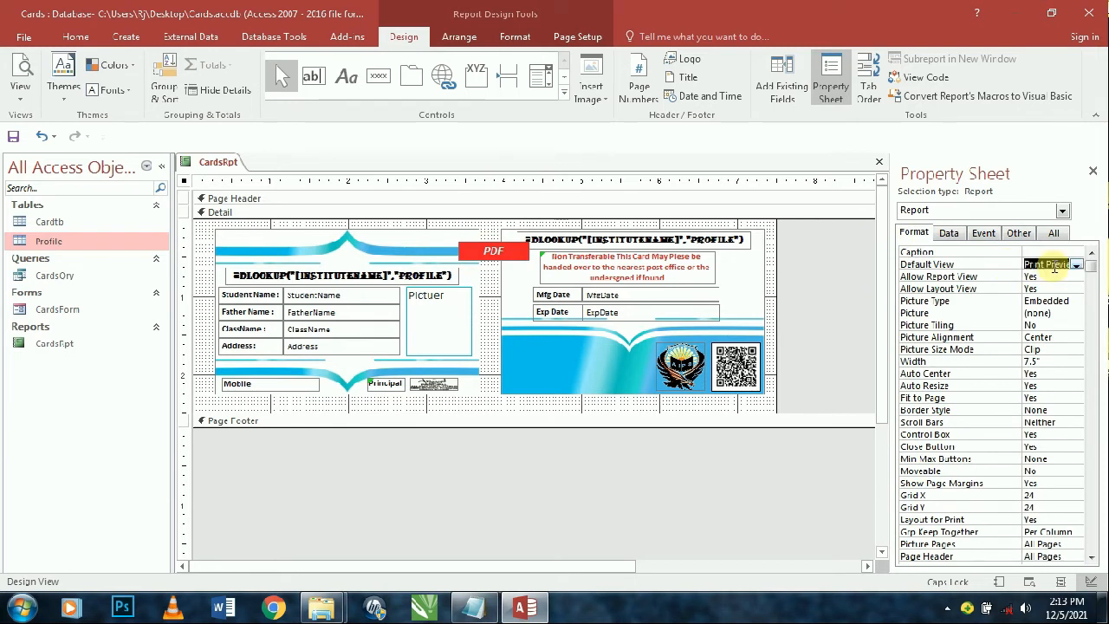
click(1076, 264)
click(1045, 276)
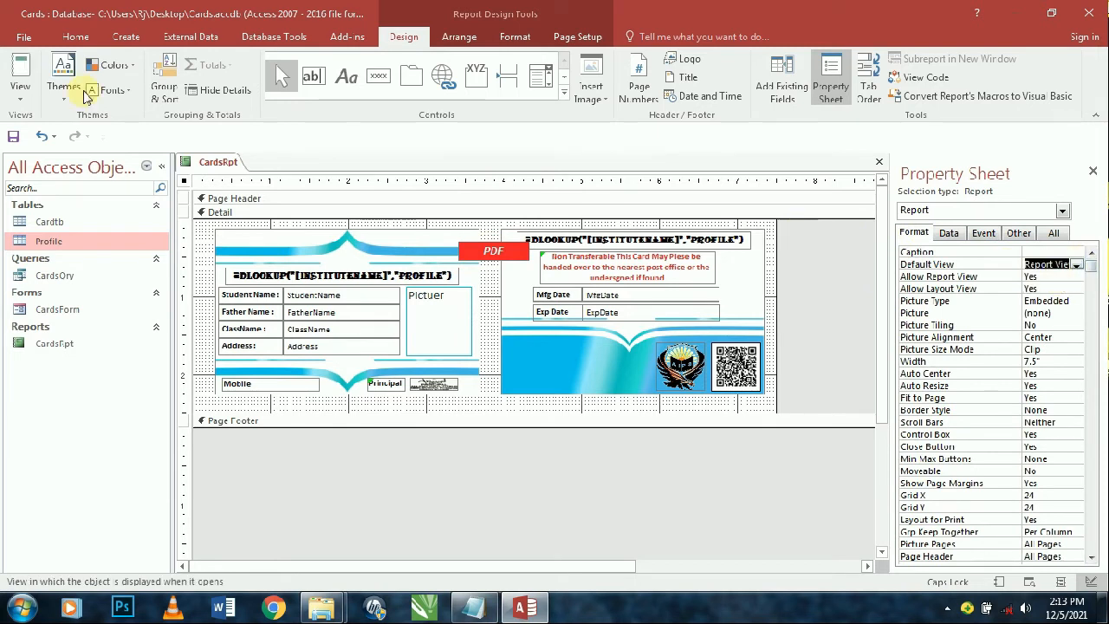
- Check the report in Report View, then switch back to Design View
click(11, 68)
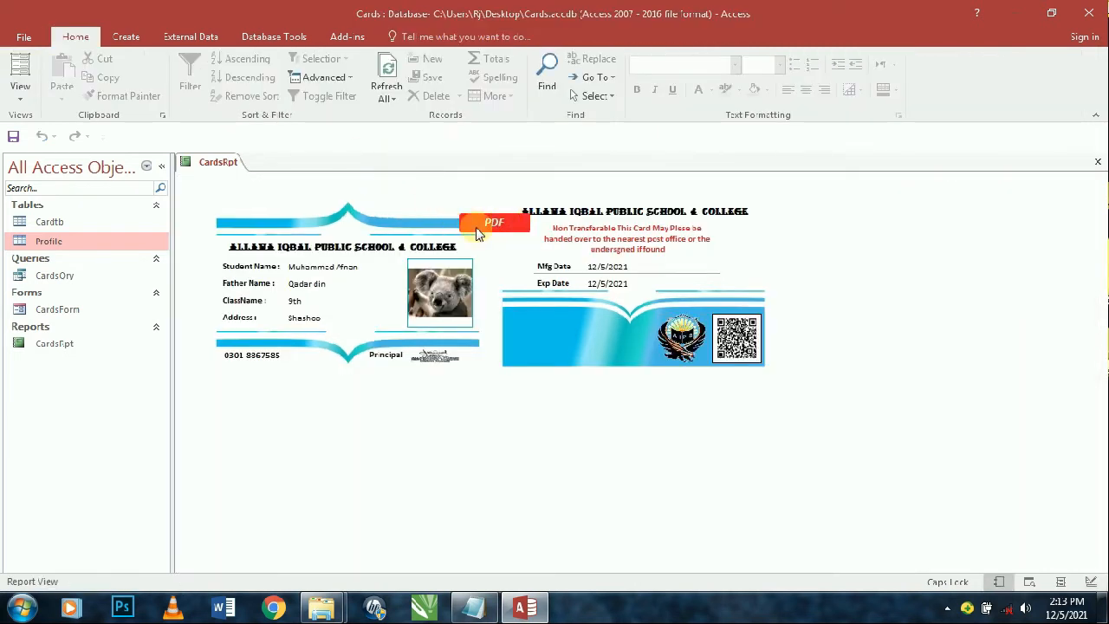
click(20, 95)
click(63, 232)
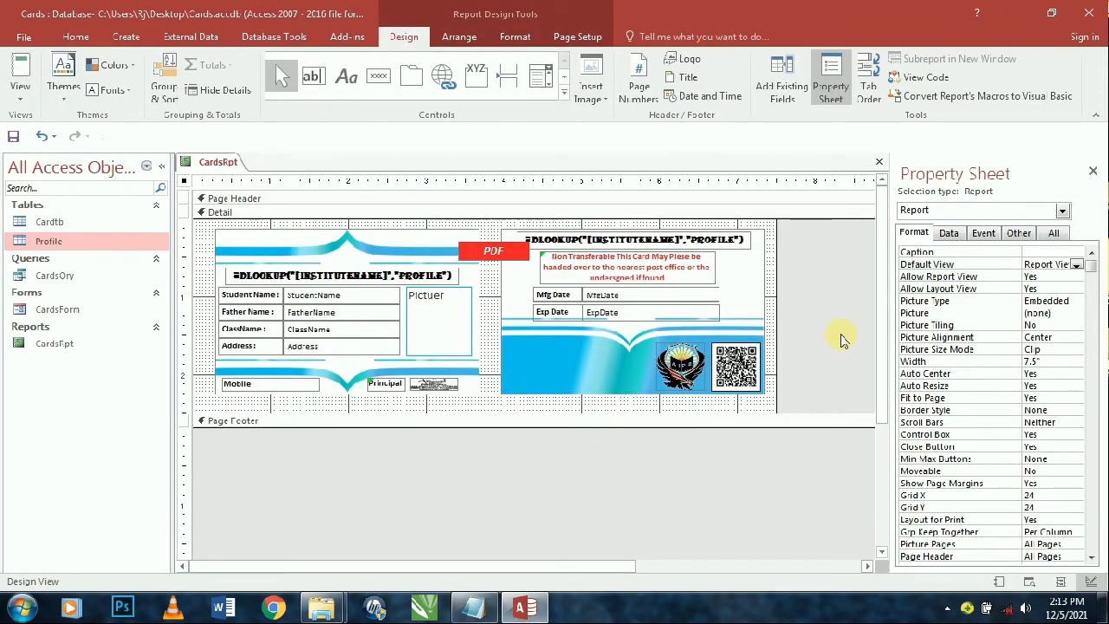
- Set the report's On No Data event to [Event Procedure]
click(986, 230)
double_click(1042, 278)
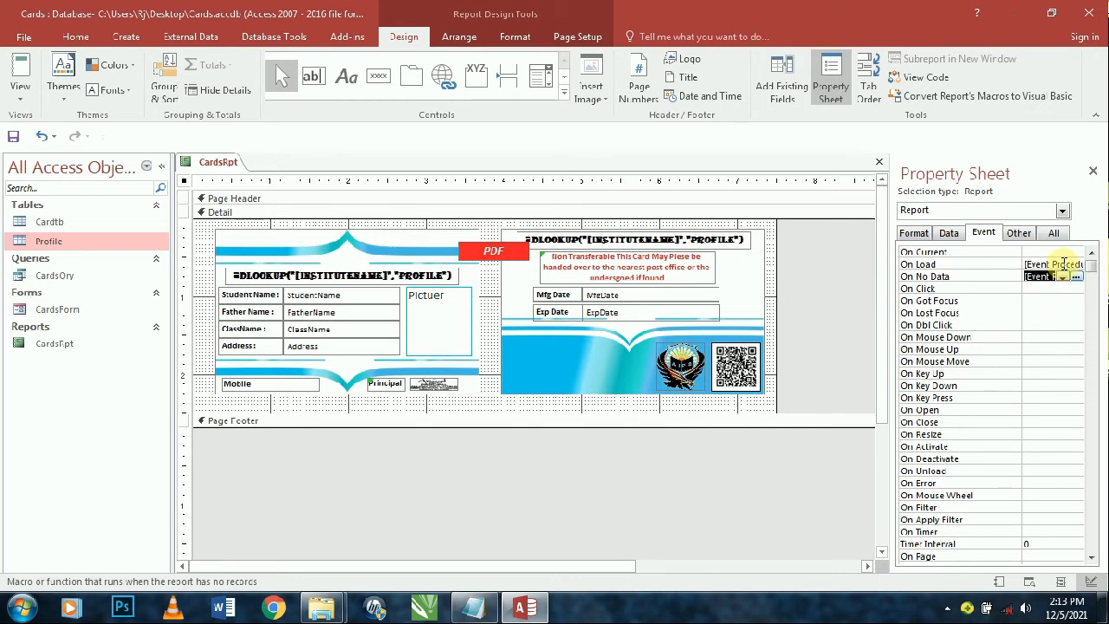
- In the report's NoData procedure, add a MsgBox saying the student is inactive, with the vbInformation style
click(1074, 276)
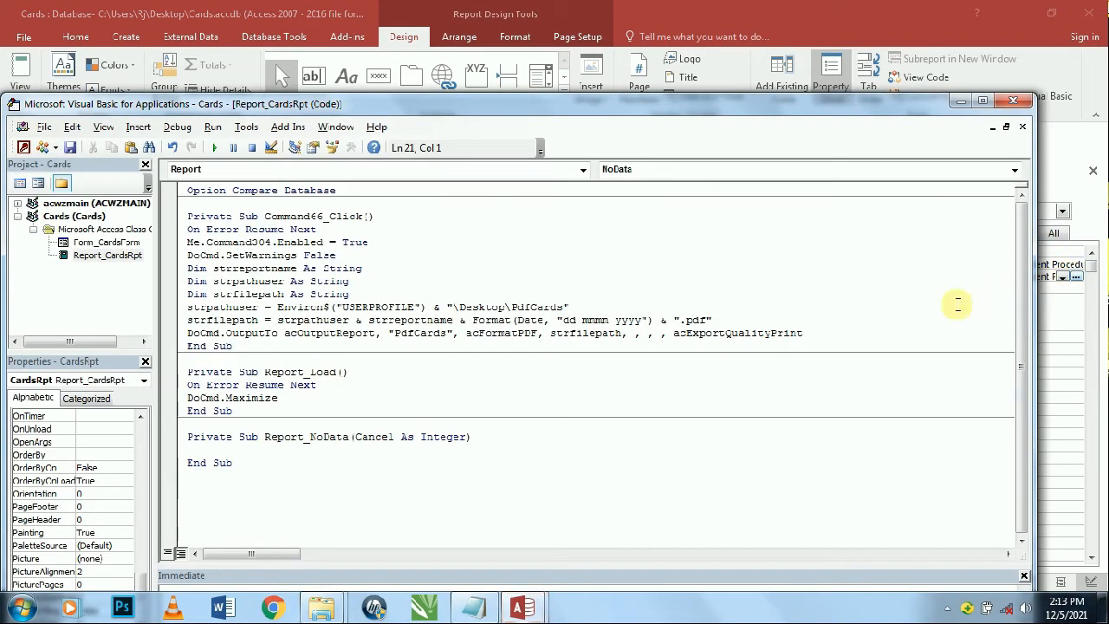
text(me)
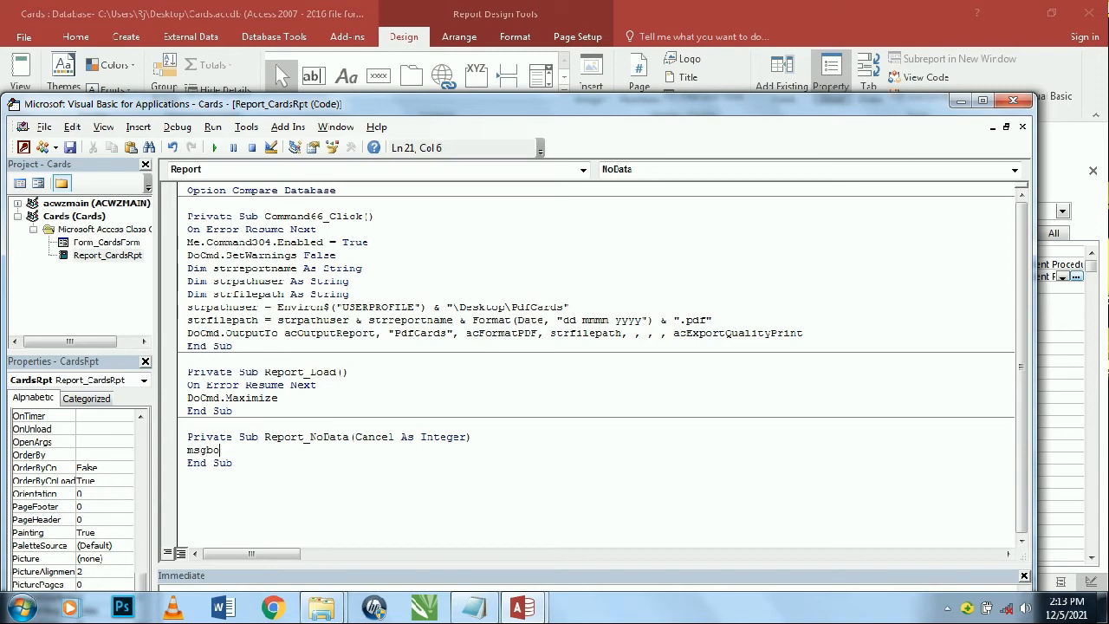
text(gbox"This Student is inactive)
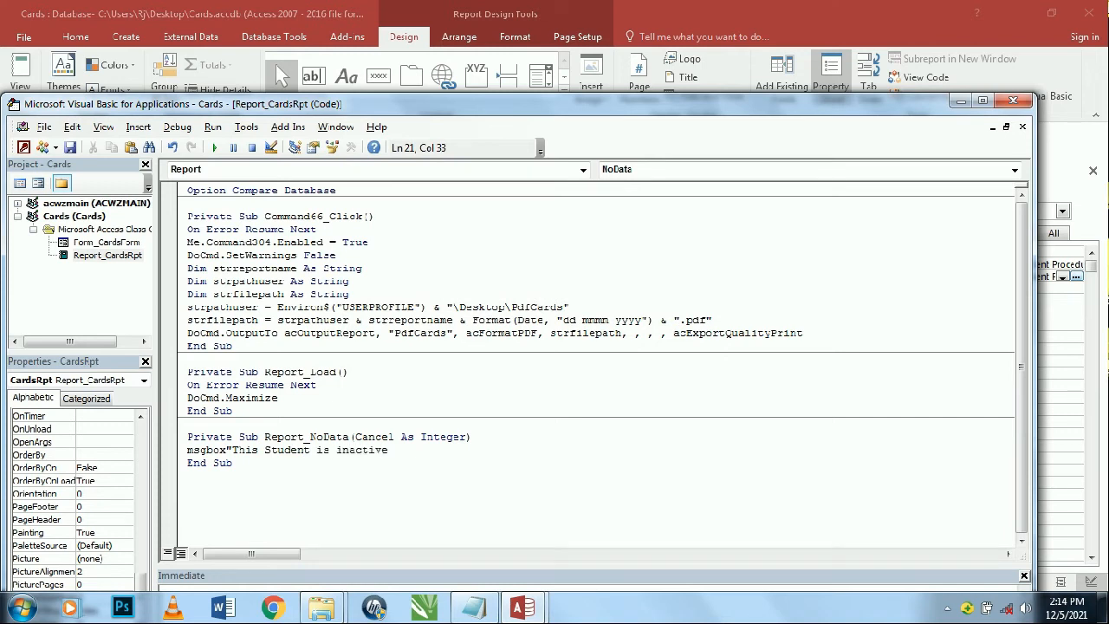
text(currently os n)
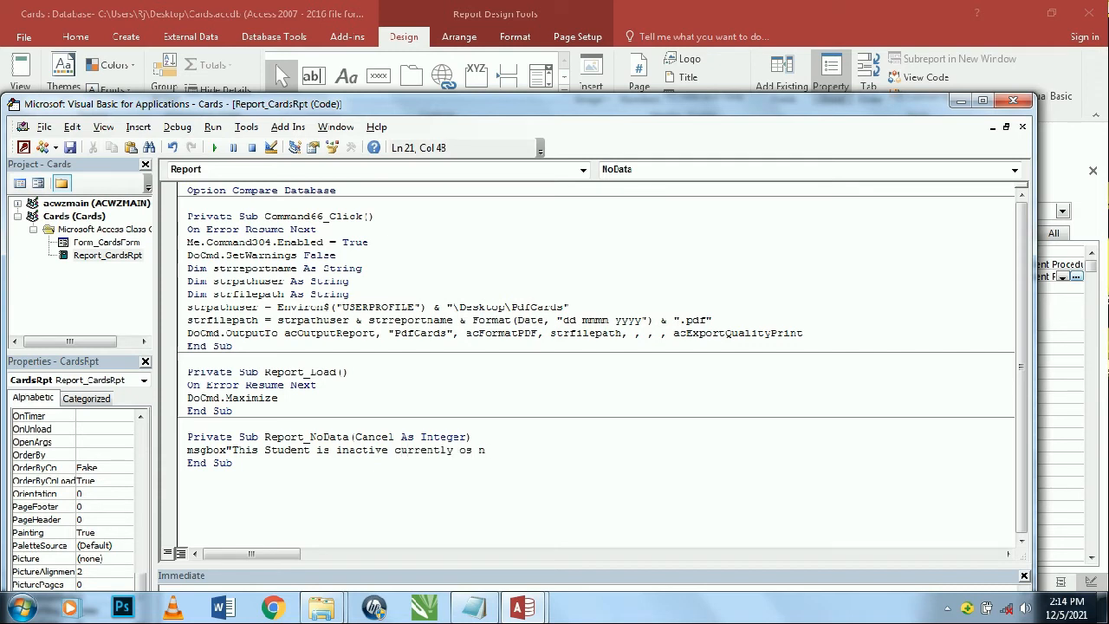
text( such recods found"vbin)
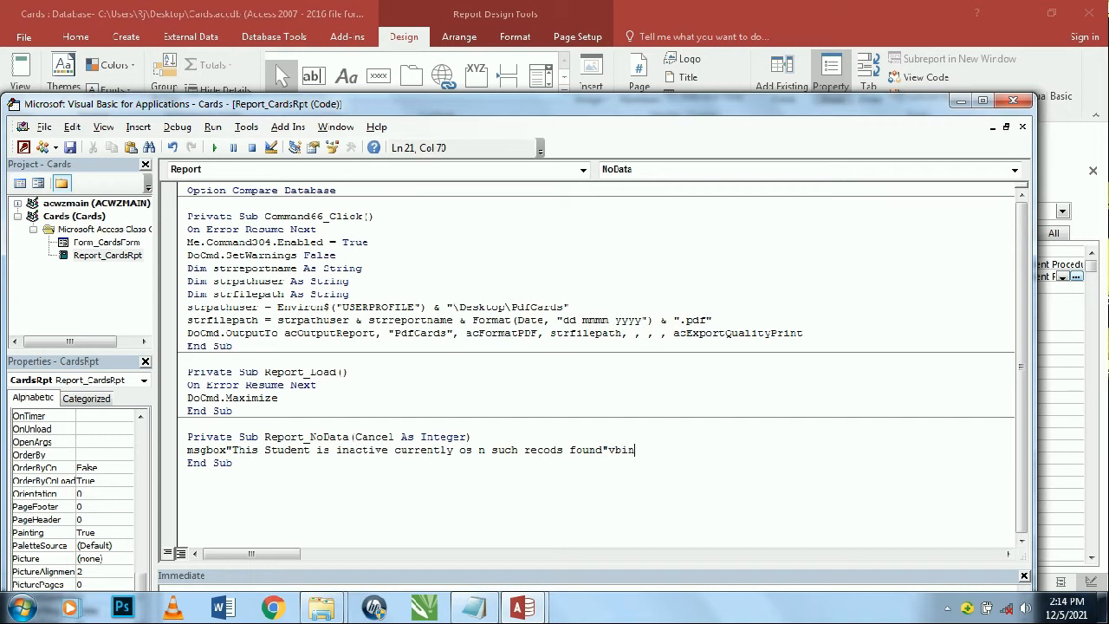
key(BackSpace)
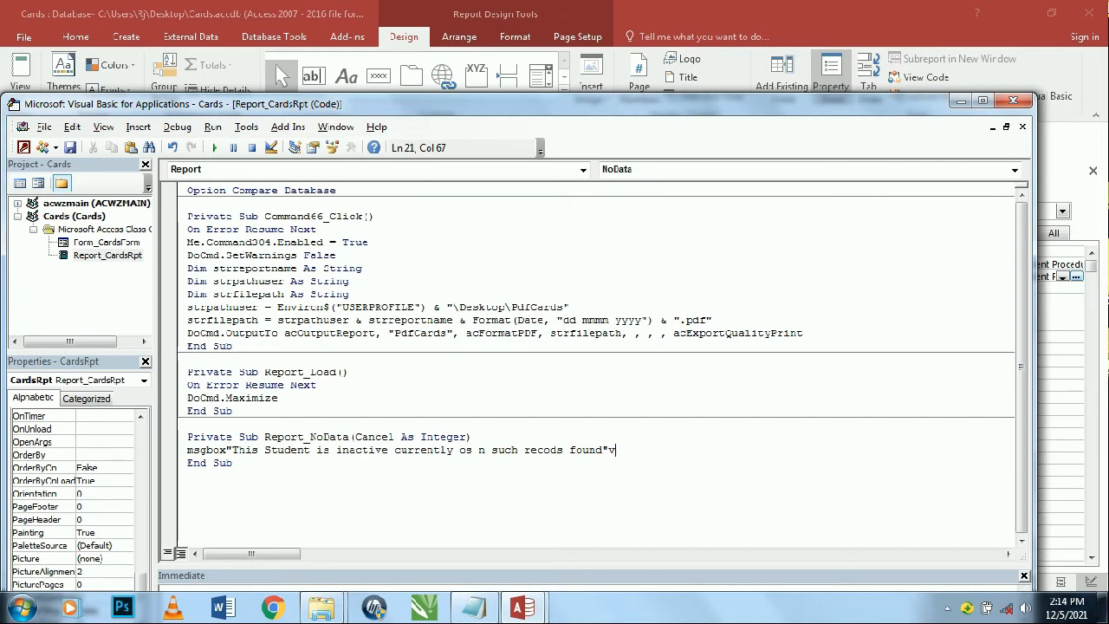
text(, )
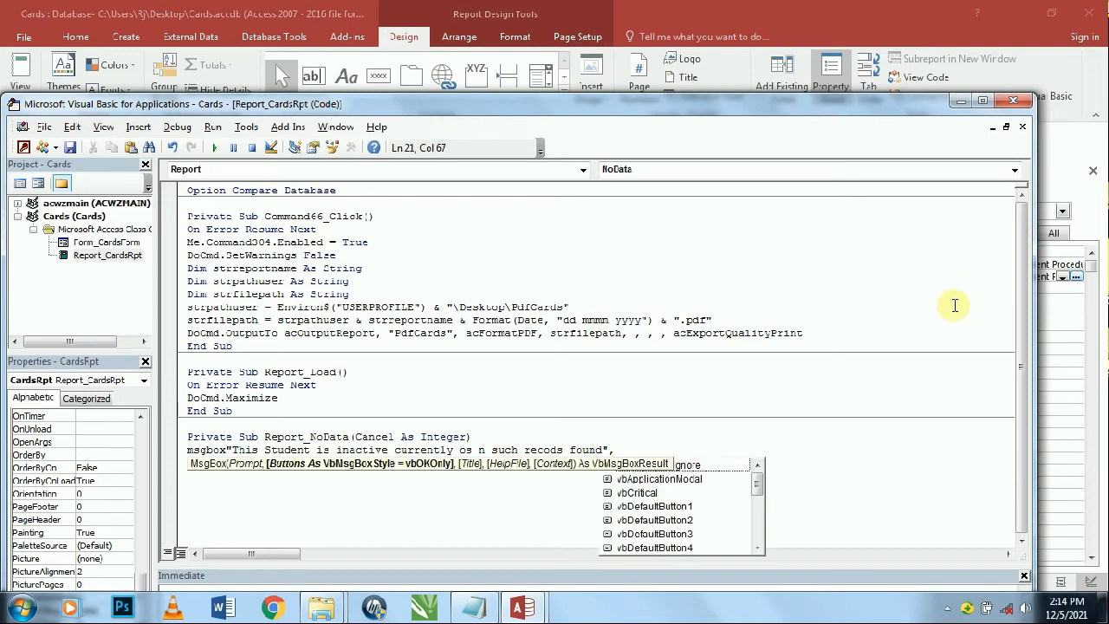
text(vbAbortRetryIgnore)
key(Tab)
key(BackSpace)
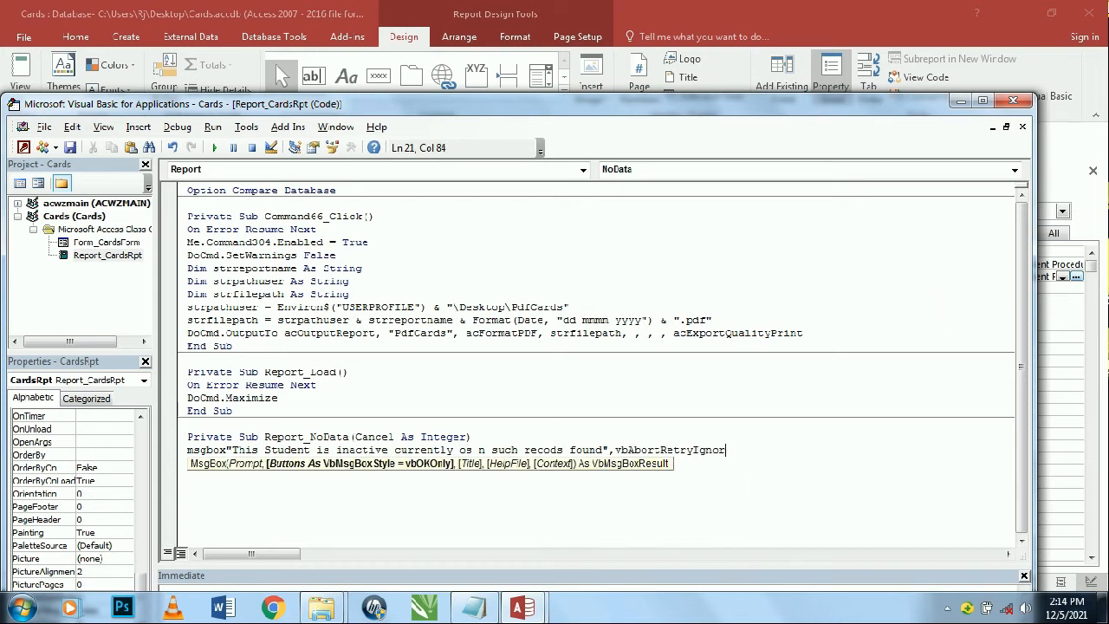
key(BackSpace)
key(BackSpace)
key(BackSpace)
key(BackSpace)
key(BackSpace)
key(BackSpace)
key(BackSpace)
key(BackSpace)
key(BackSpace)
key(BackSpace)
key(BackSpace)
key(BackSpace)
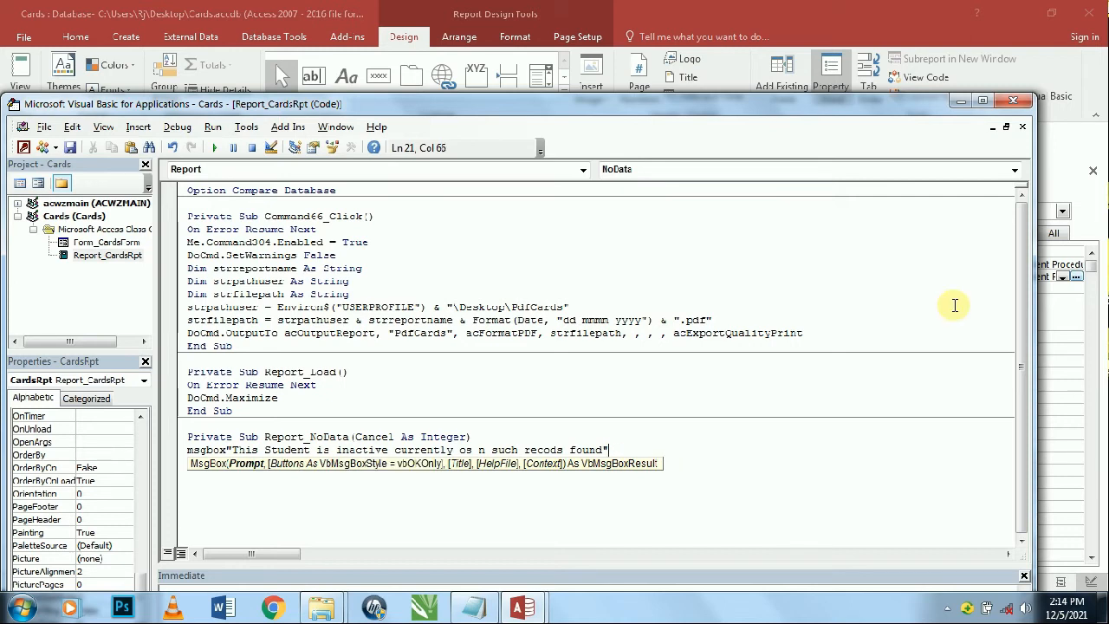
text(,vbi)
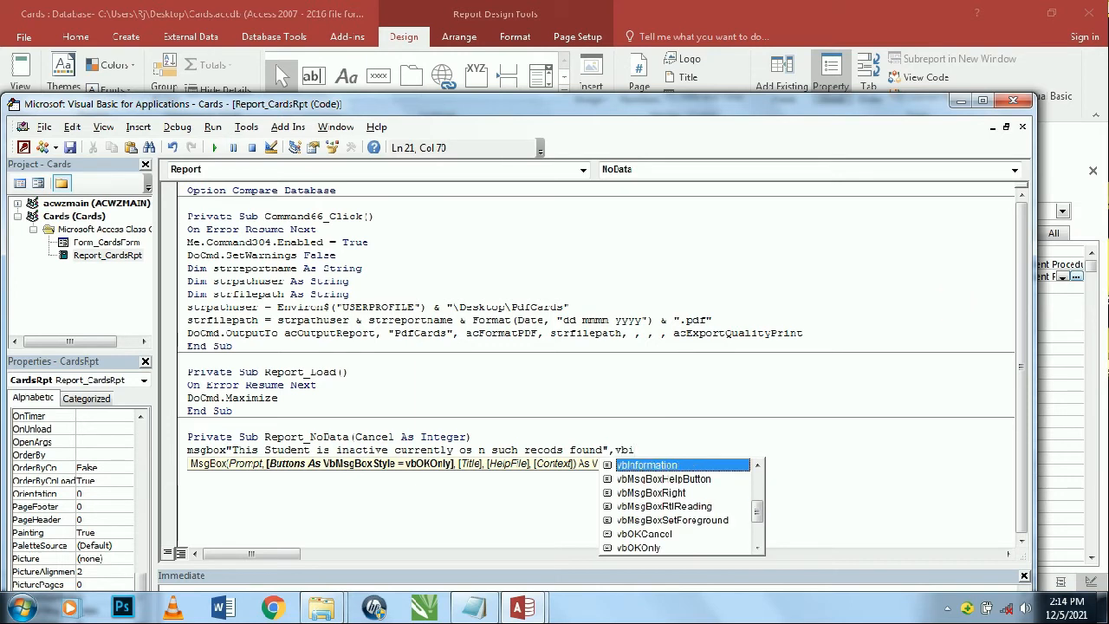
key(Tab)
key(Return)
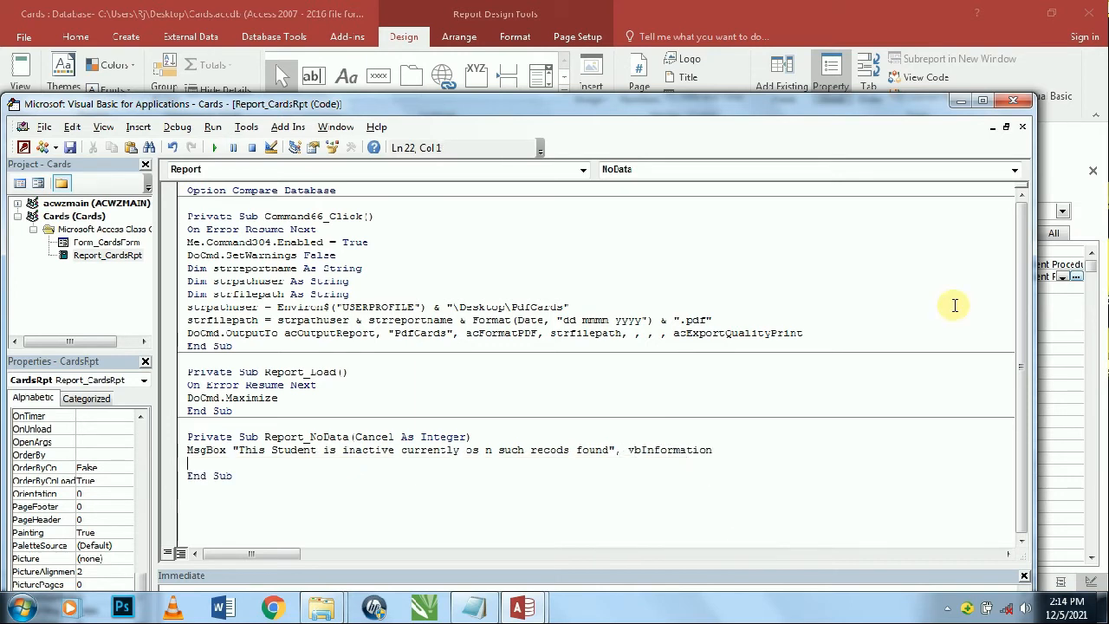
- Add Cancel = True on the next line so the empty report is cancelled
text(cn)
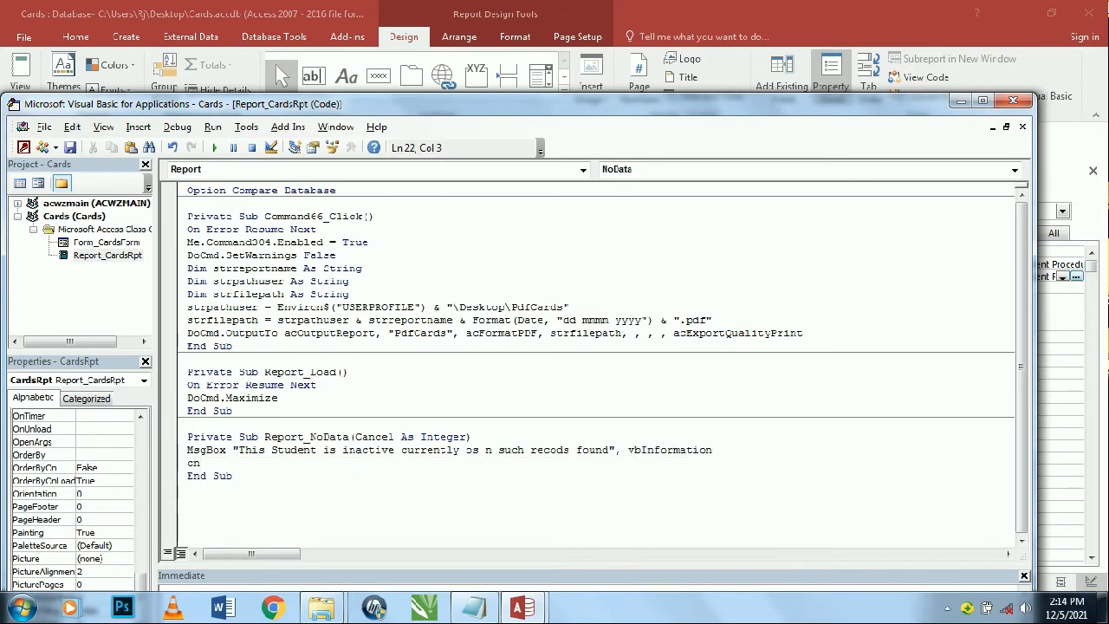
key(BackSpace)
text(ancel=true)
key(Return)
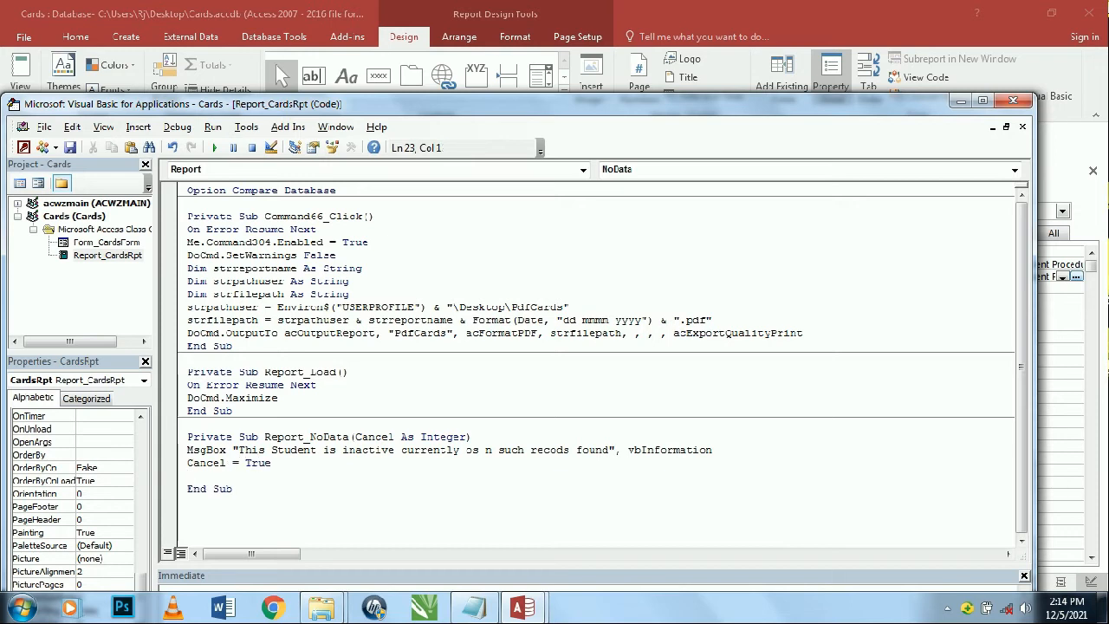
key(BackSpace)
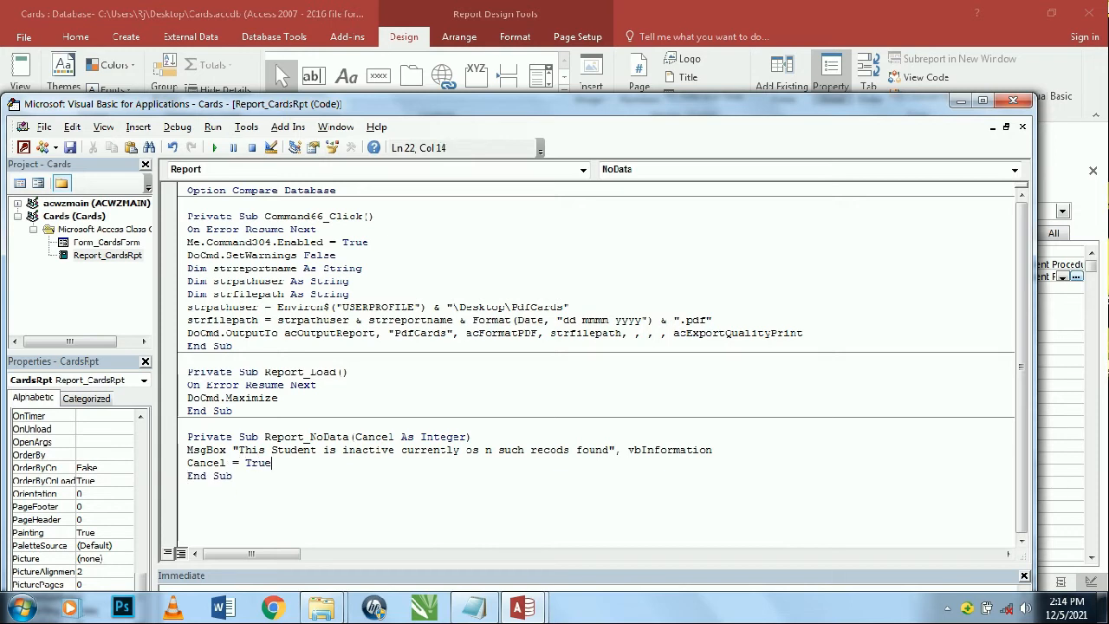
- Close the VBA editor, preview CardsRpt with card data, then close it
click(1012, 103)
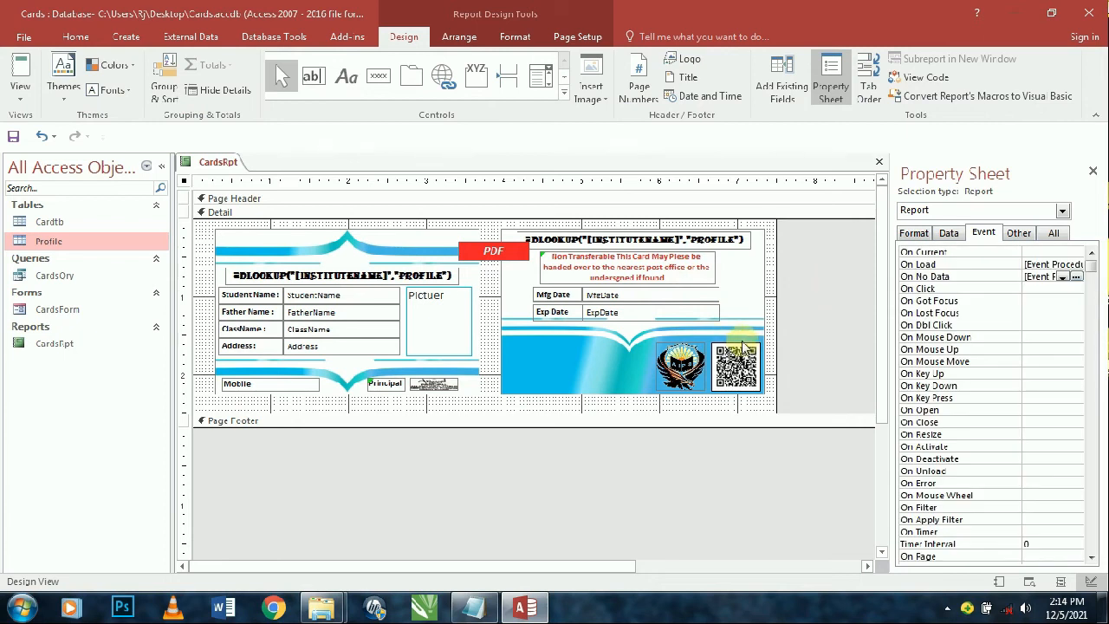
click(25, 67)
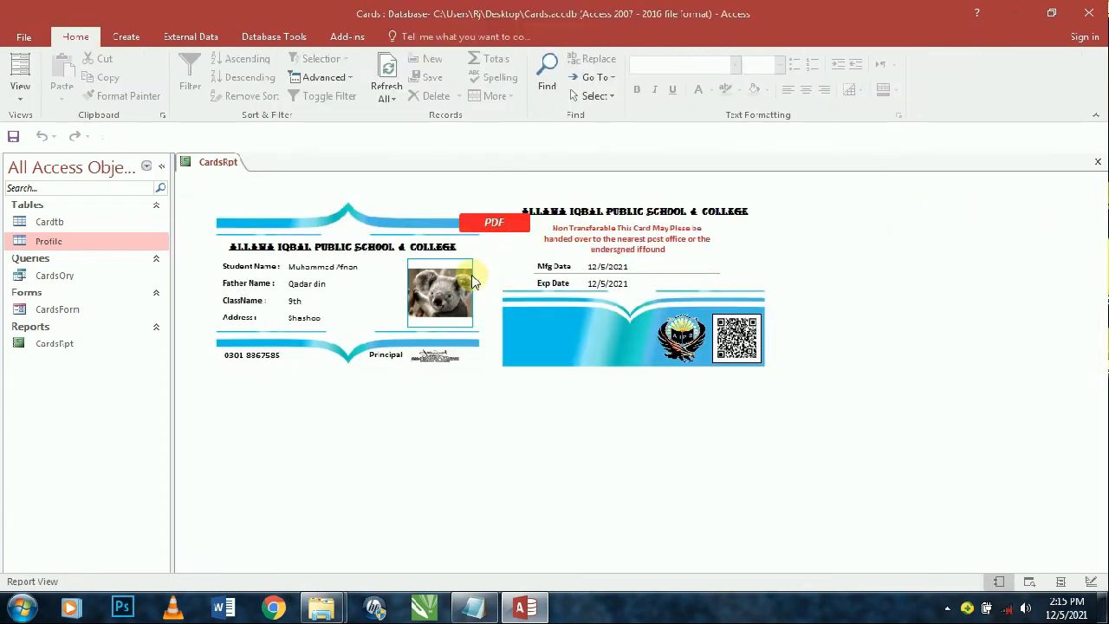
key(ctrl+w)
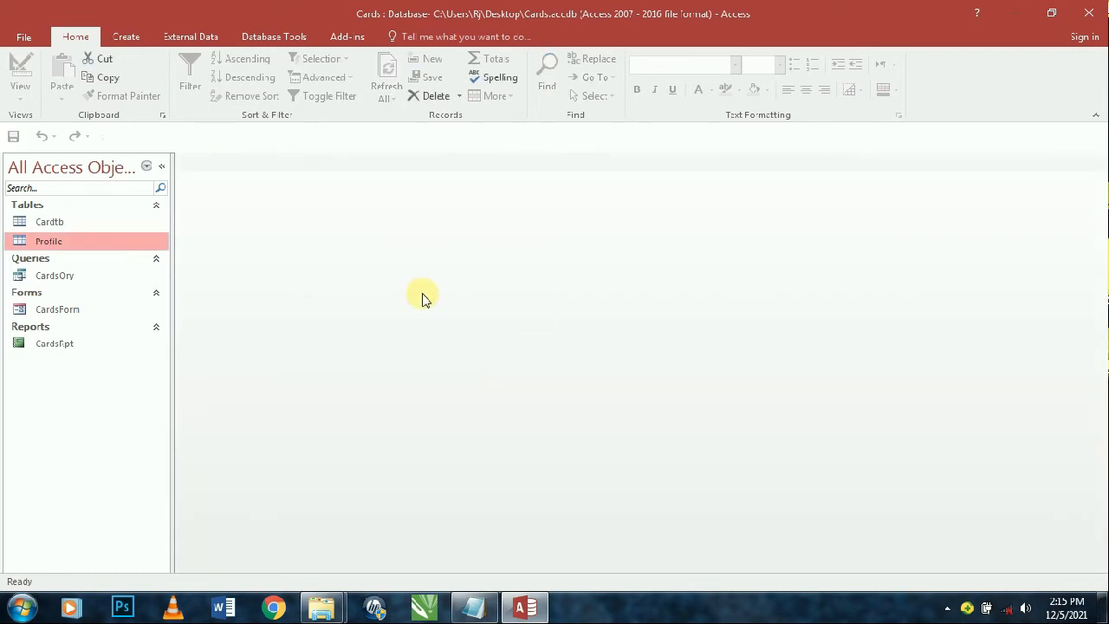
- Open CardsForm in Design View, place a command button, cancel its wizard and close the form
double_click(92, 309)
right_click(599, 98)
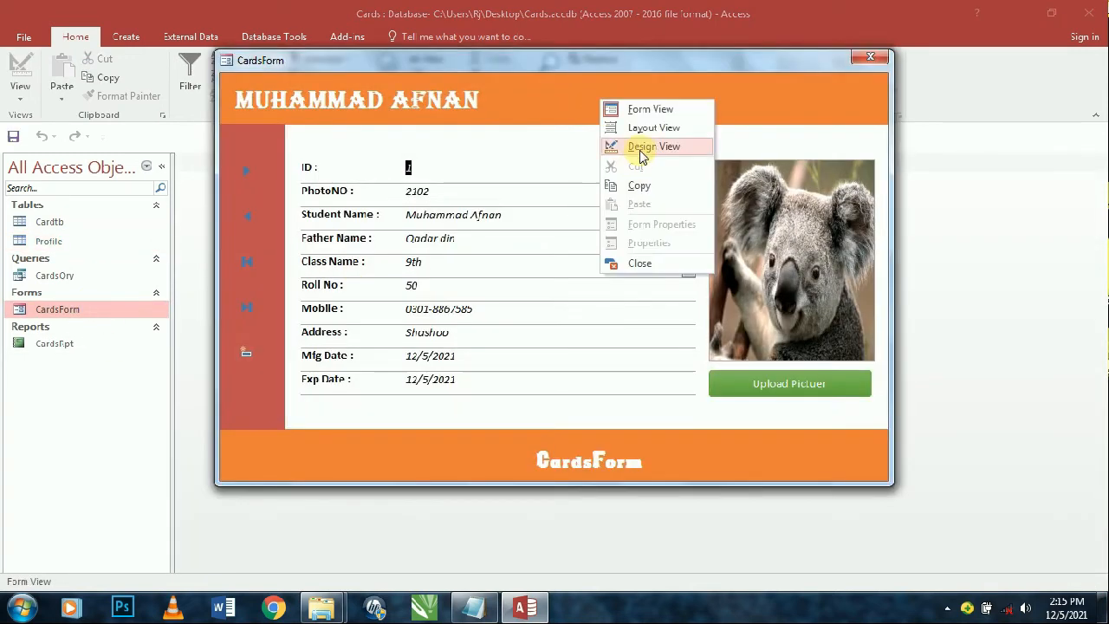
click(642, 149)
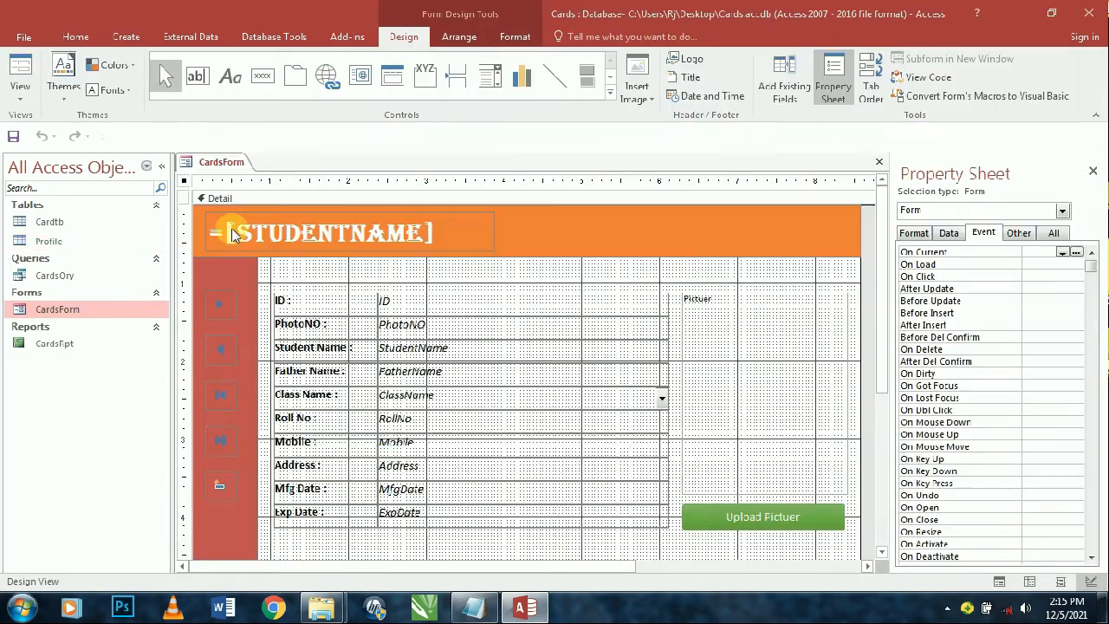
click(262, 76)
scroll(211, 359, down, 3)
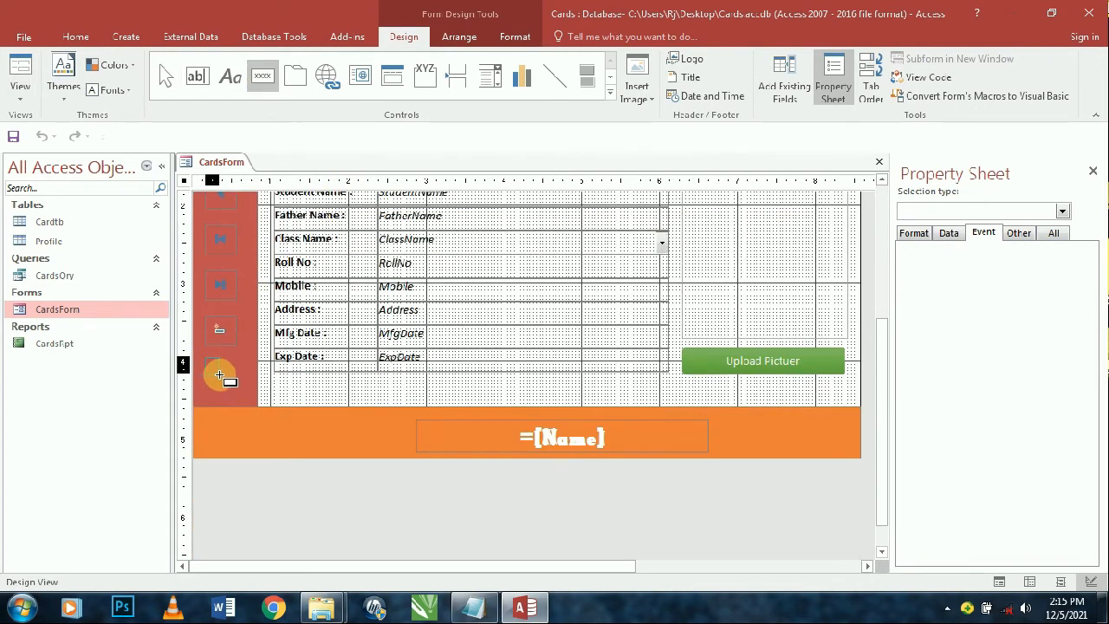
click(219, 375)
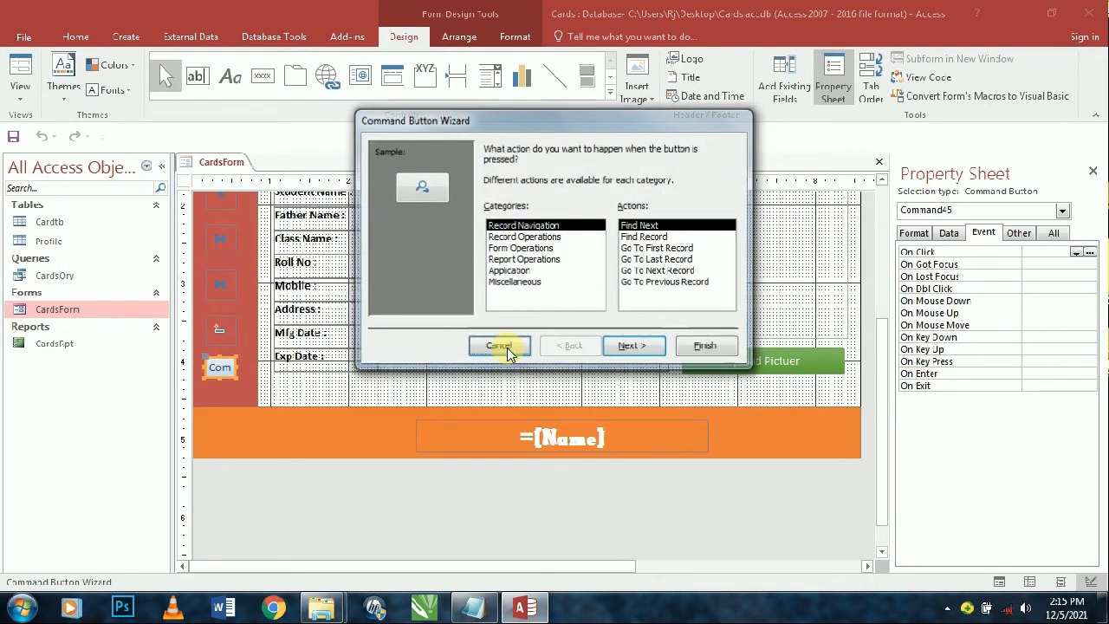
click(500, 346)
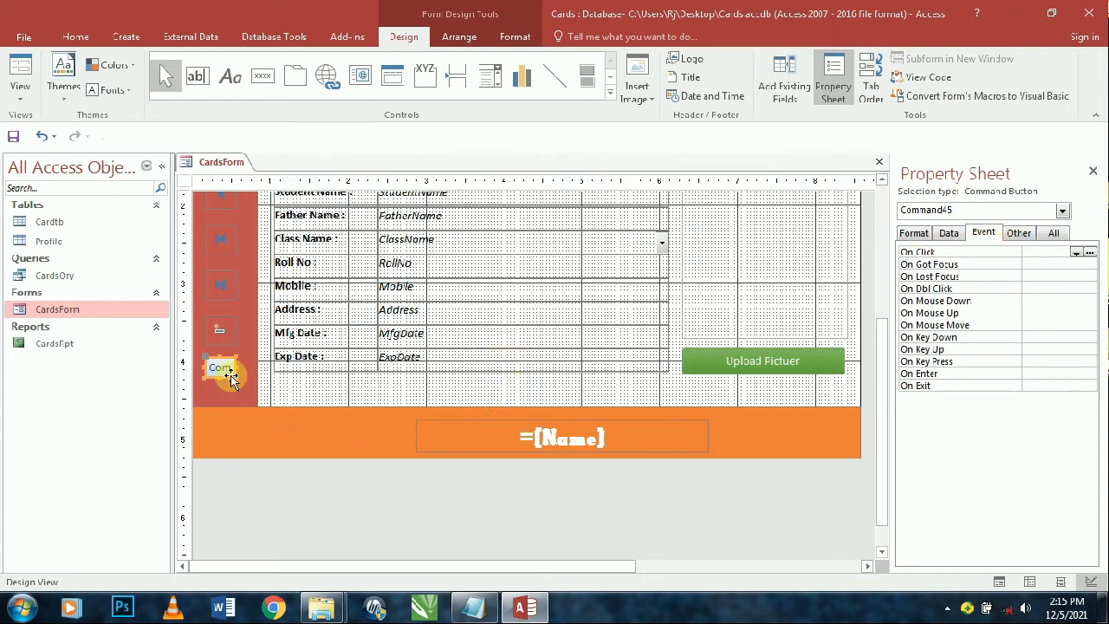
key(ctrl+w)
click(103, 347)
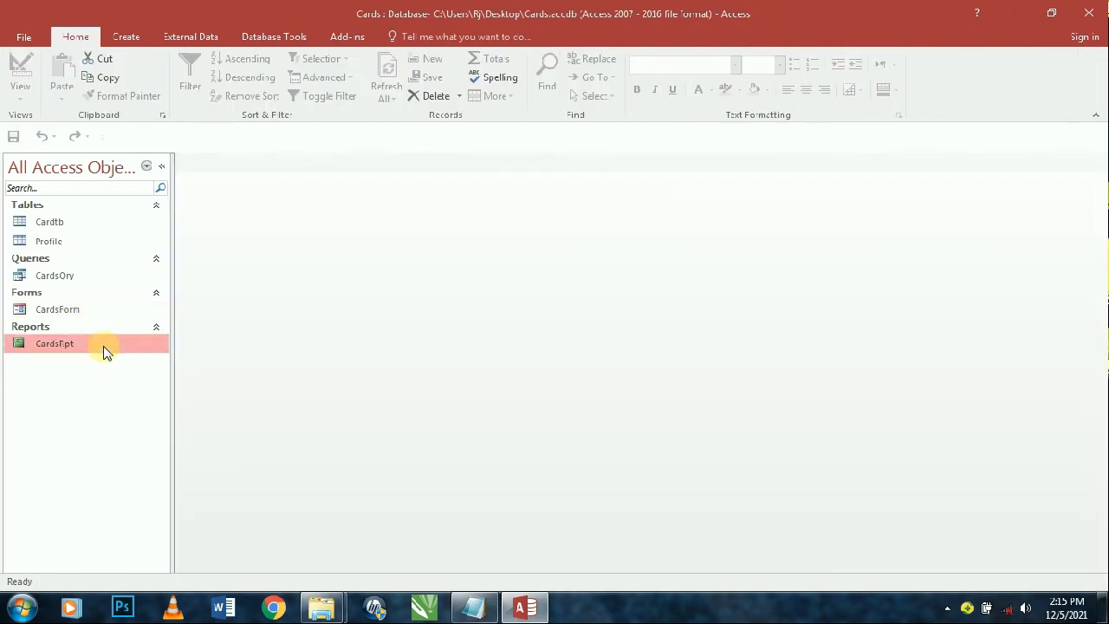
- Open CardsRpt in Design View and copy the PDF button's name, Command66
right_click(104, 347)
click(139, 131)
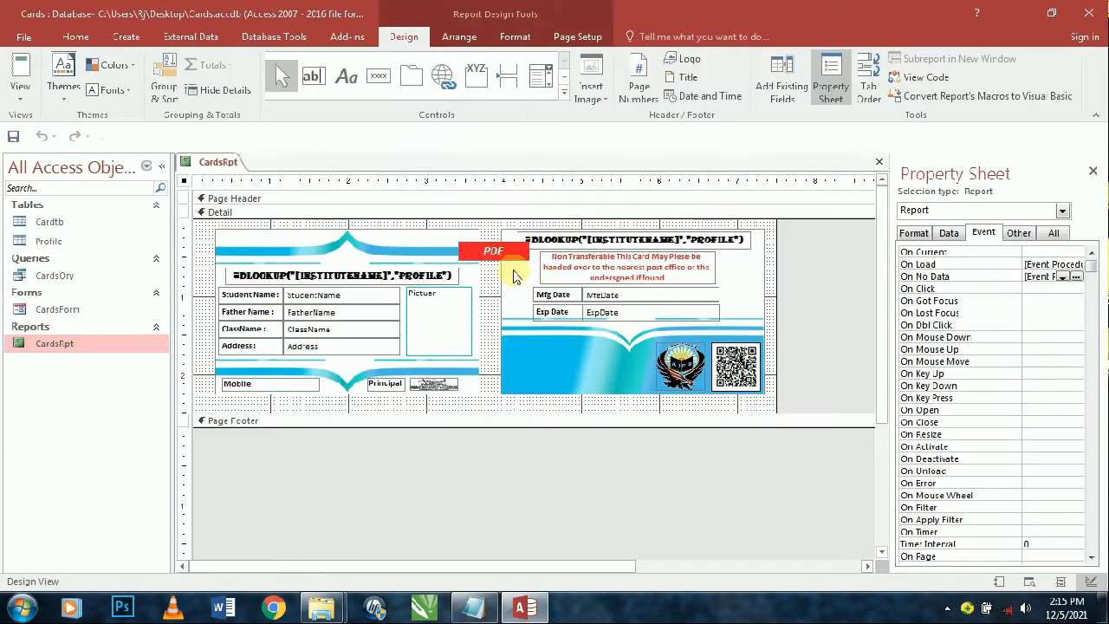
click(487, 251)
click(1015, 234)
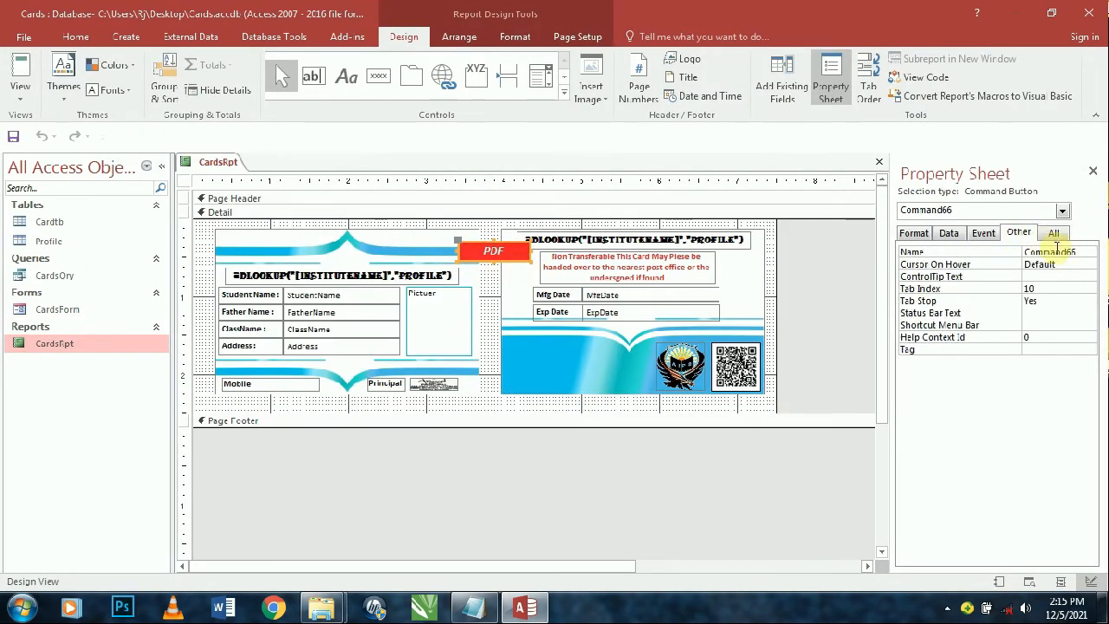
click(999, 250)
key(ctrl+c)
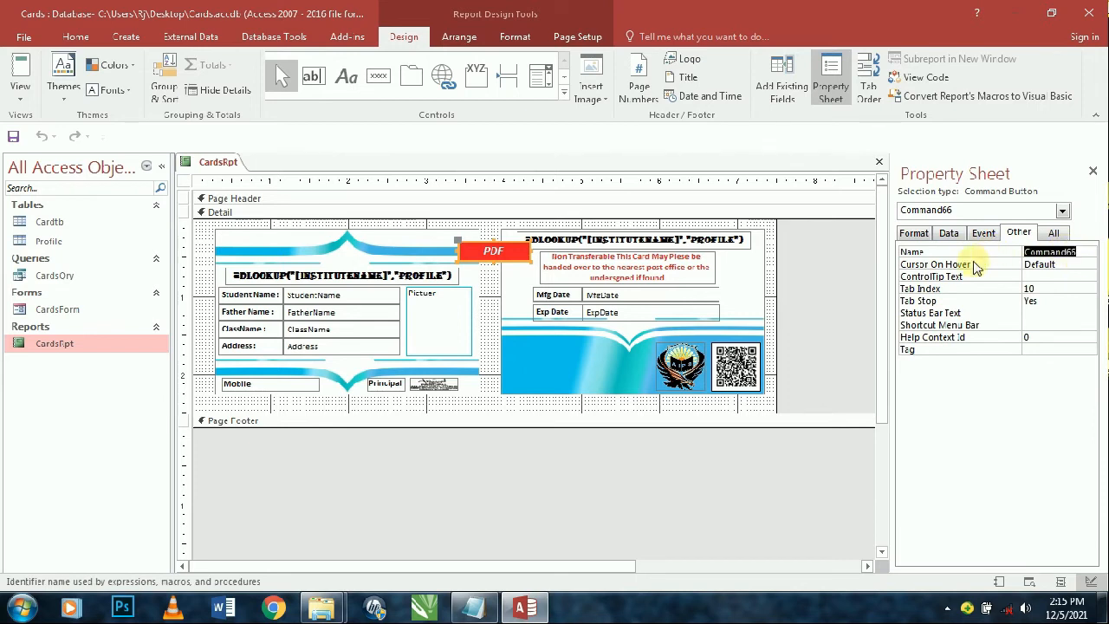
- Open the PDF button's click code and rename the procedure from Command304 to Command66
click(788, 299)
click(506, 253)
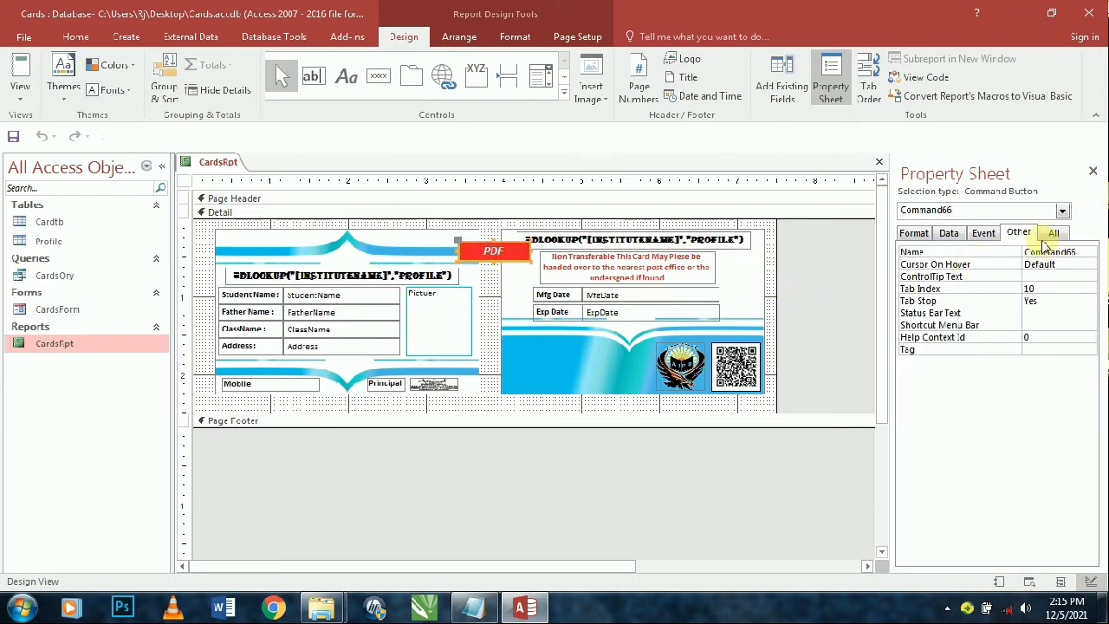
click(983, 232)
click(1094, 252)
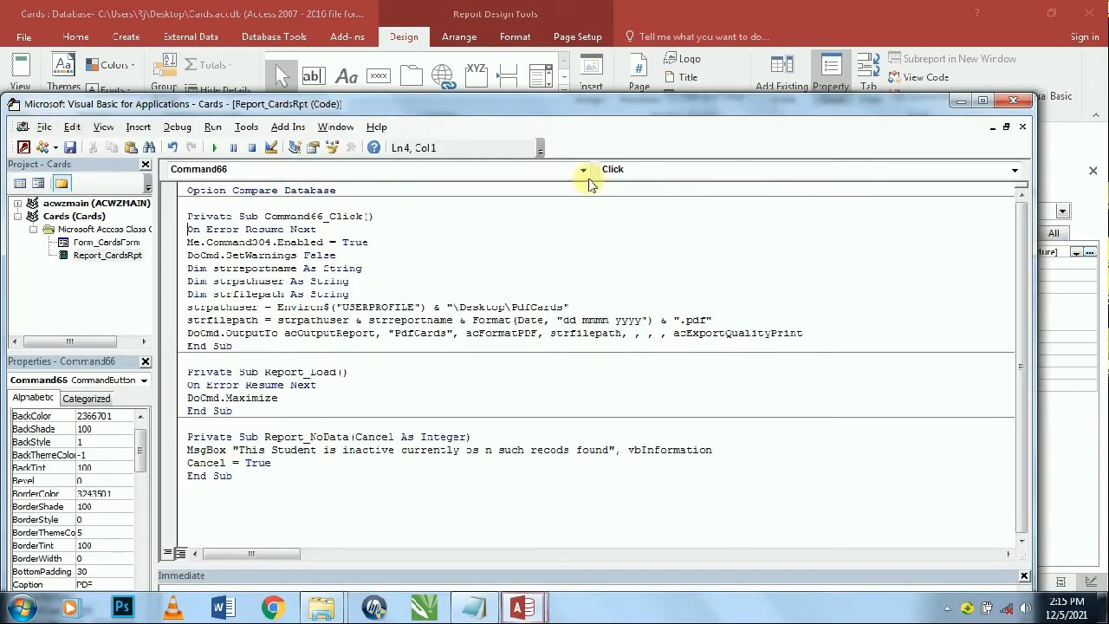
double_click(252, 245)
key(ctrl+v)
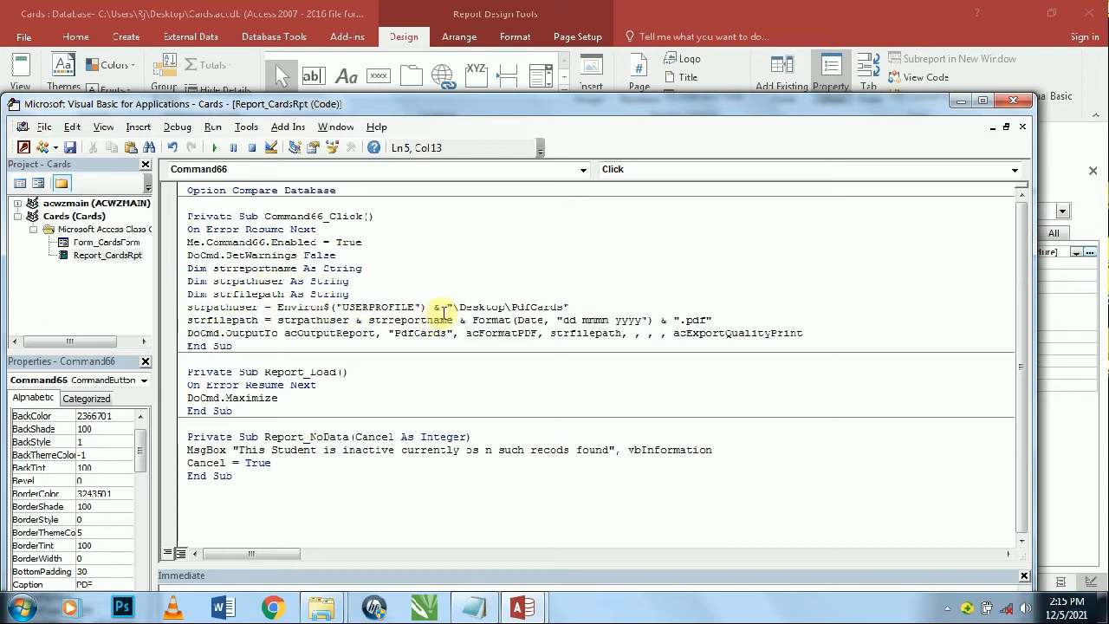
- Review the desktop path and PDF export code, then close the VBA editor
drag(188, 308, 525, 308)
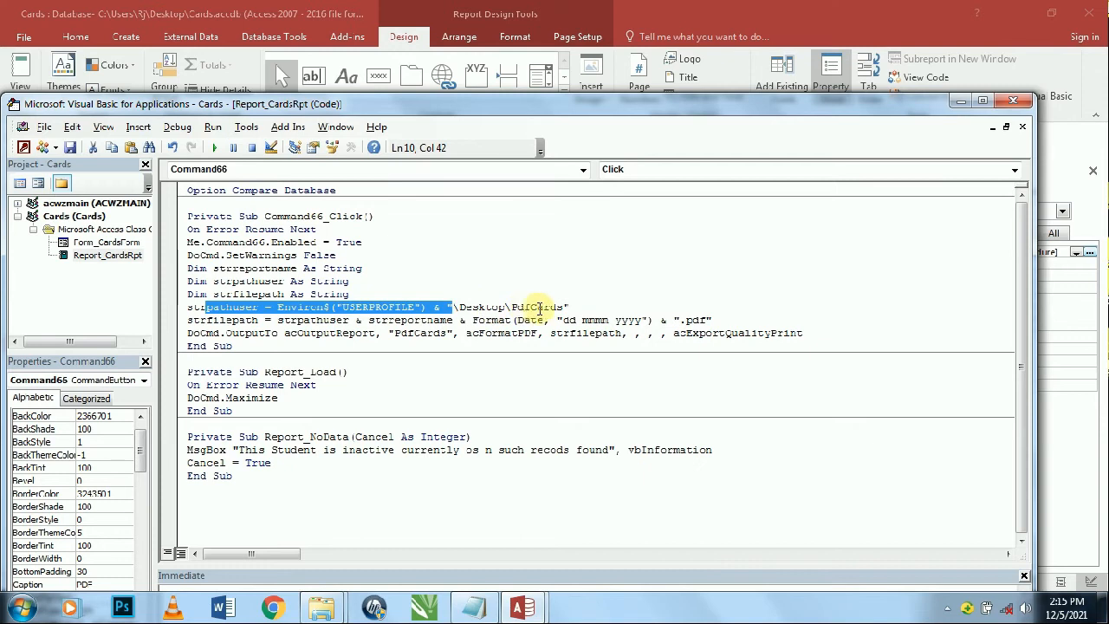
click(539, 307)
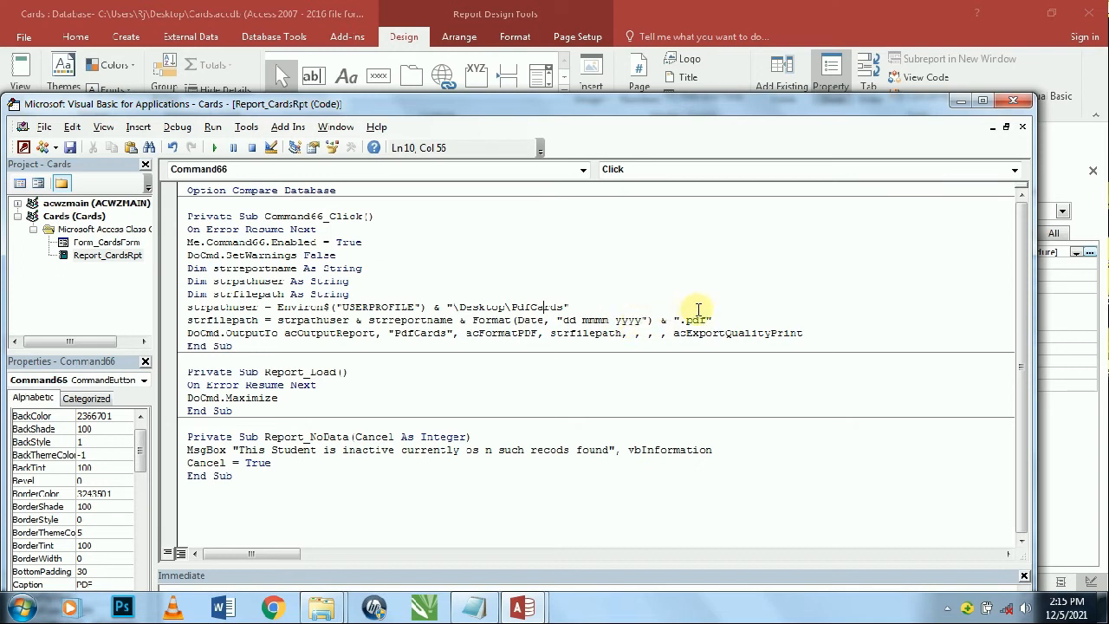
drag(320, 338, 193, 217)
click(206, 243)
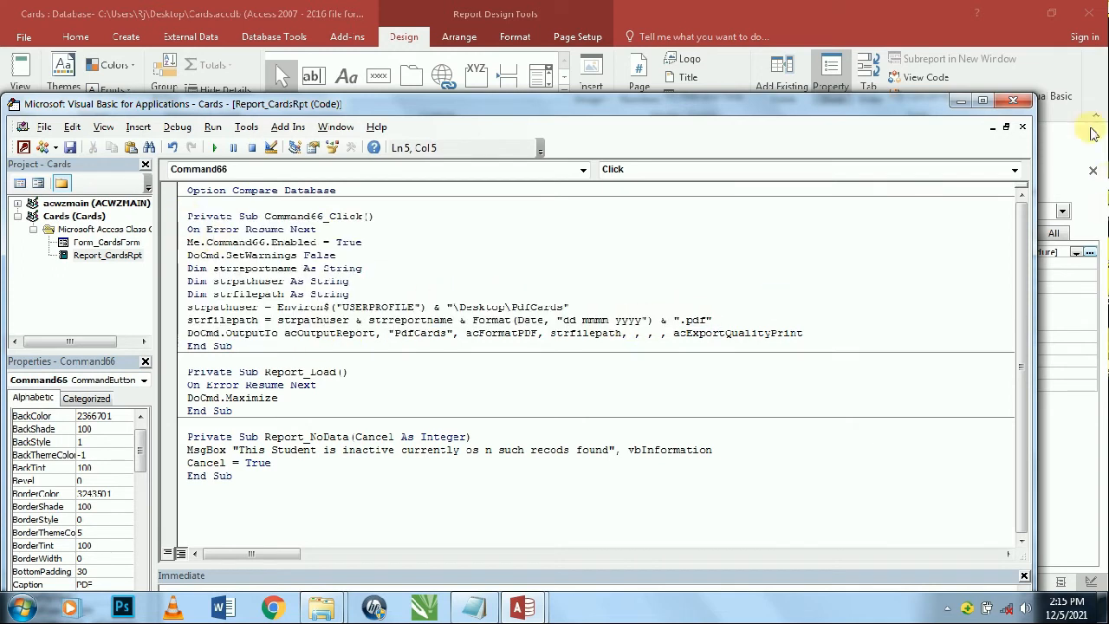
click(1012, 101)
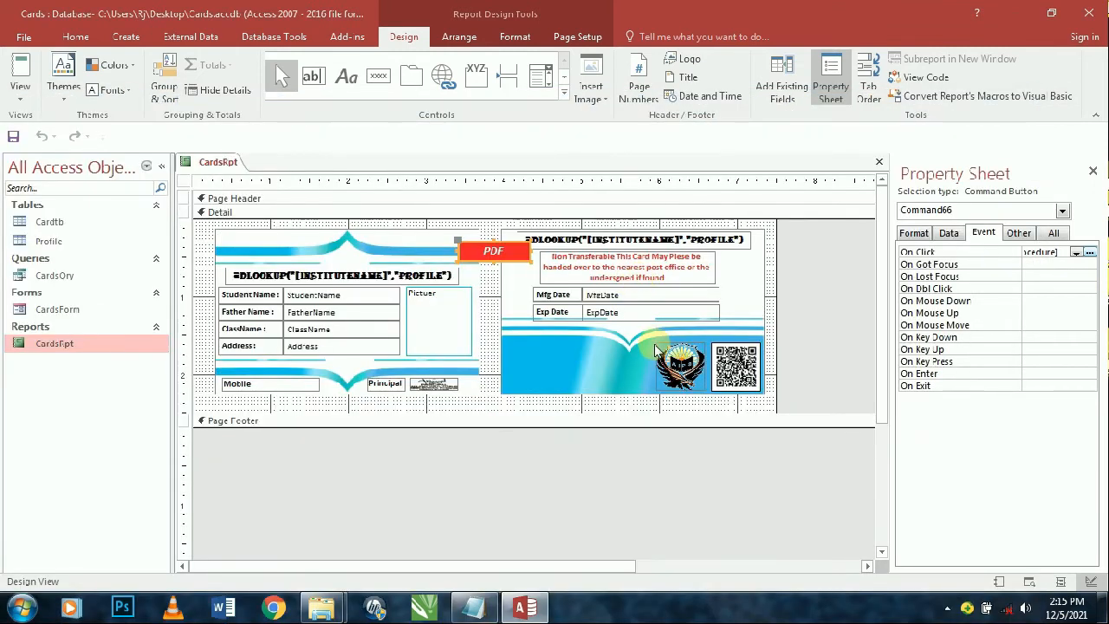
- Open CardsForm in Design View and select the Com button
key(ctrl+w)
double_click(99, 314)
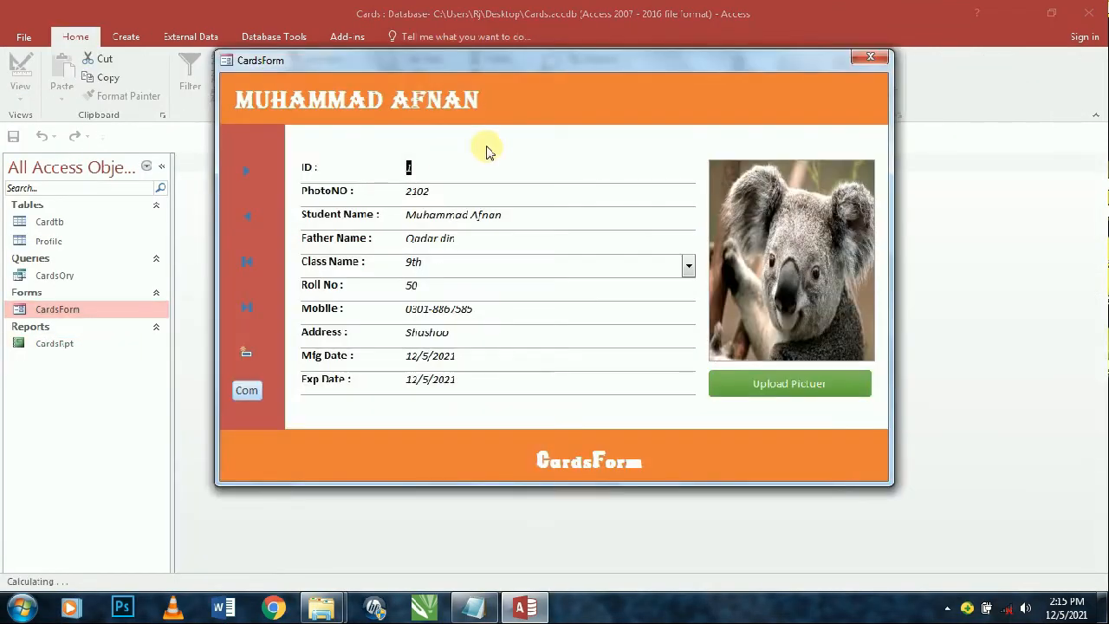
right_click(549, 115)
click(558, 161)
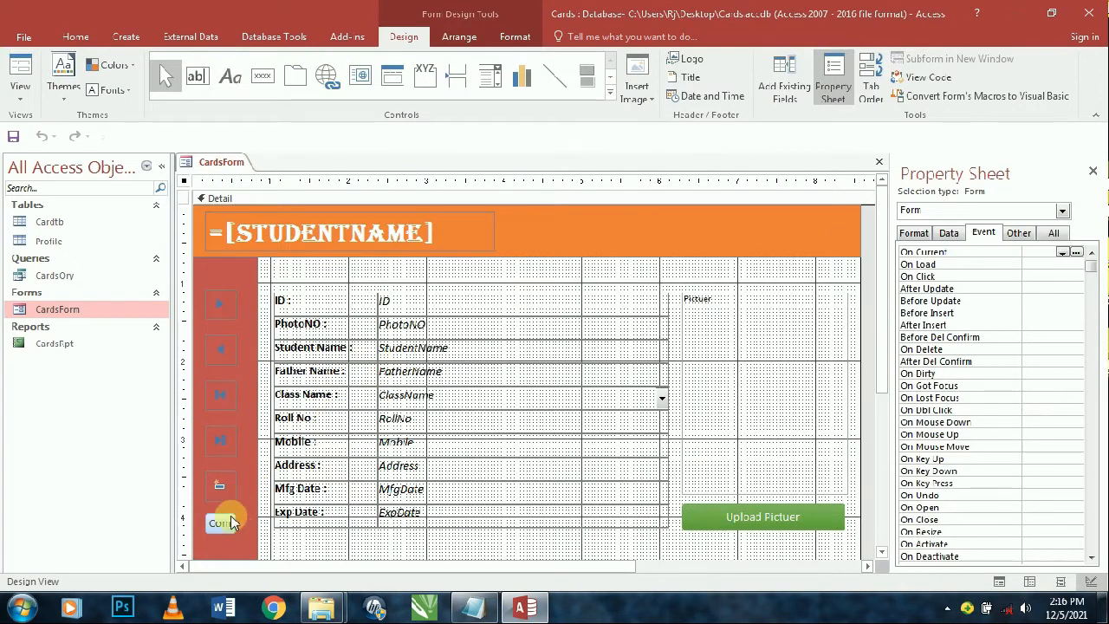
click(220, 523)
- Create a Code Builder handler for the Com button's On Click event
click(1066, 253)
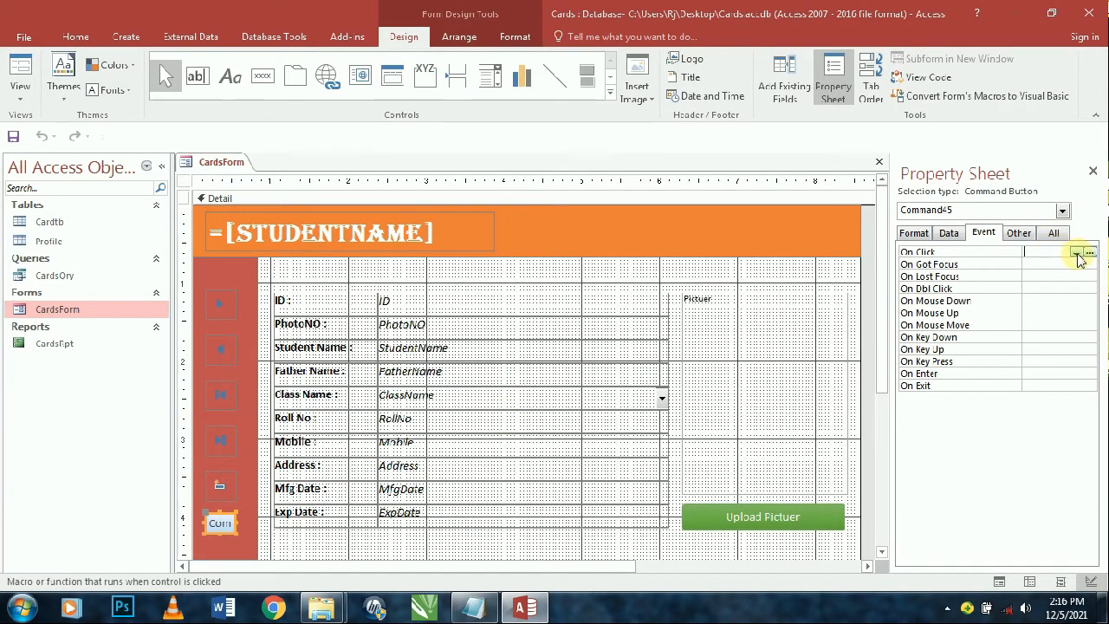
click(1077, 253)
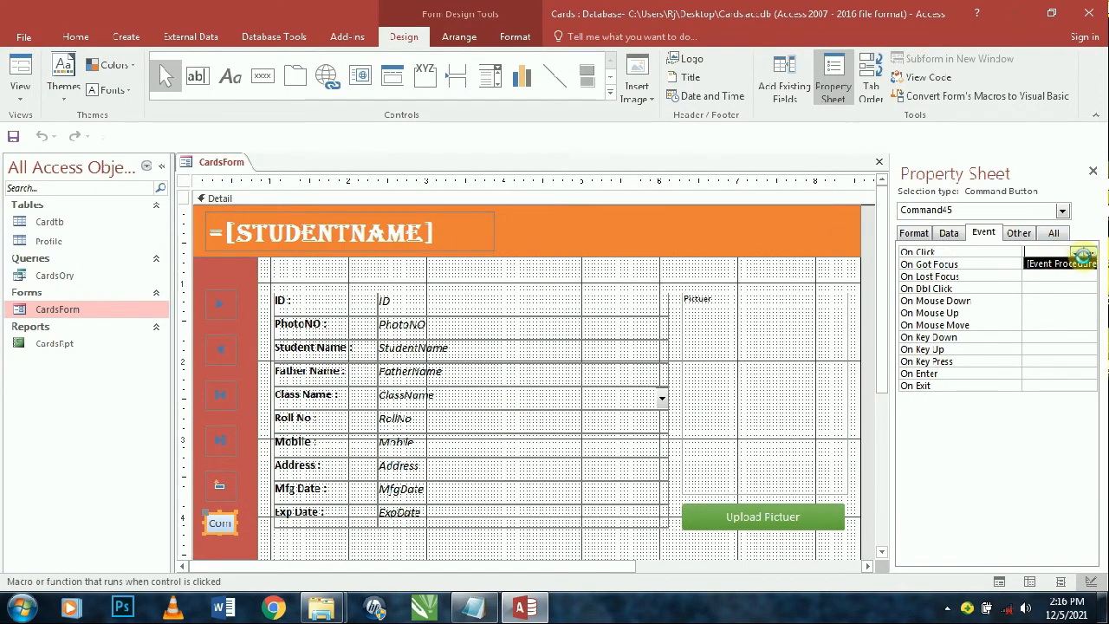
click(1090, 253)
click(617, 326)
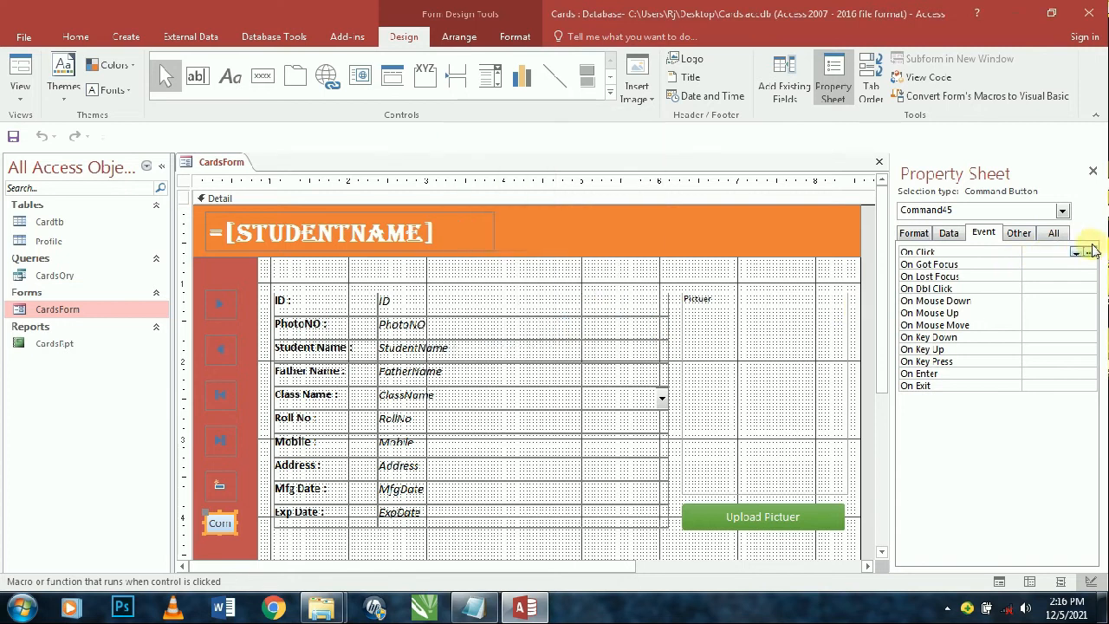
click(1089, 252)
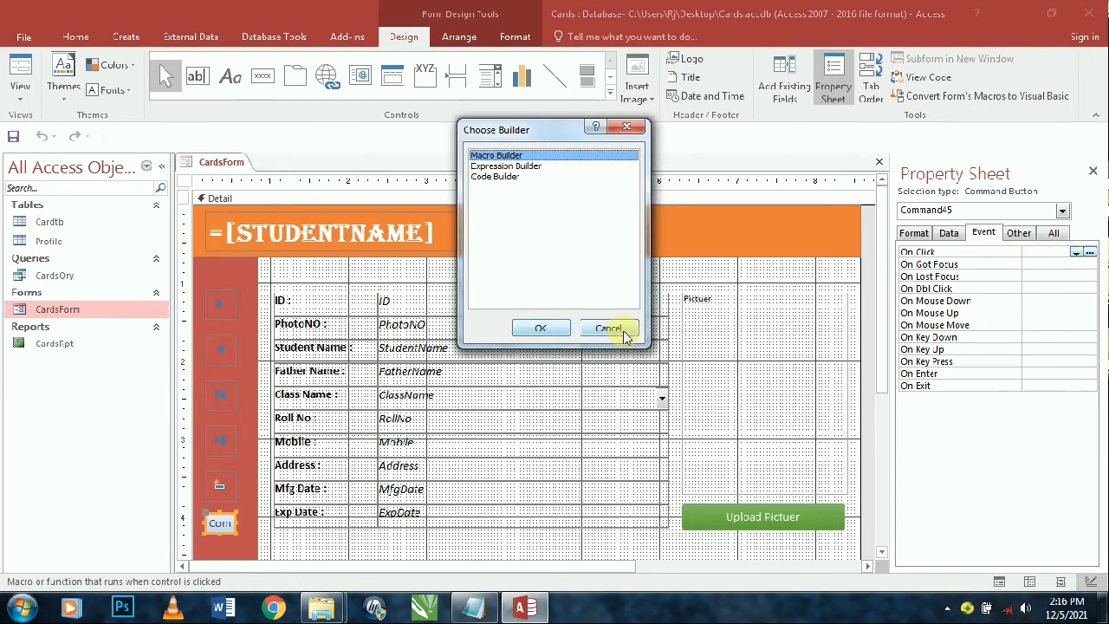
key(Escape)
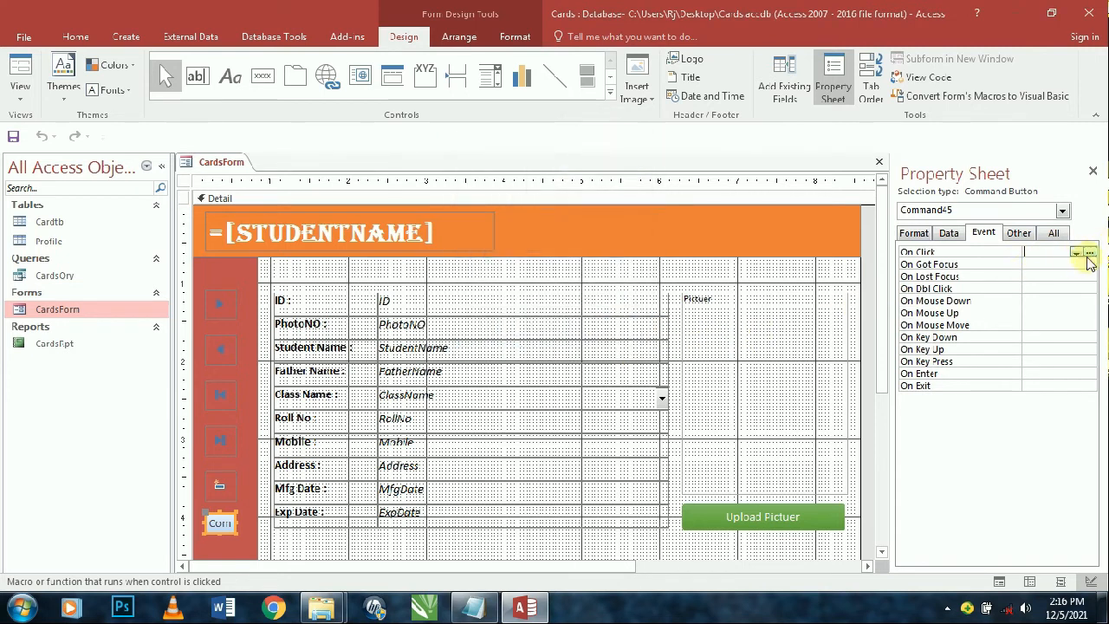
click(1089, 252)
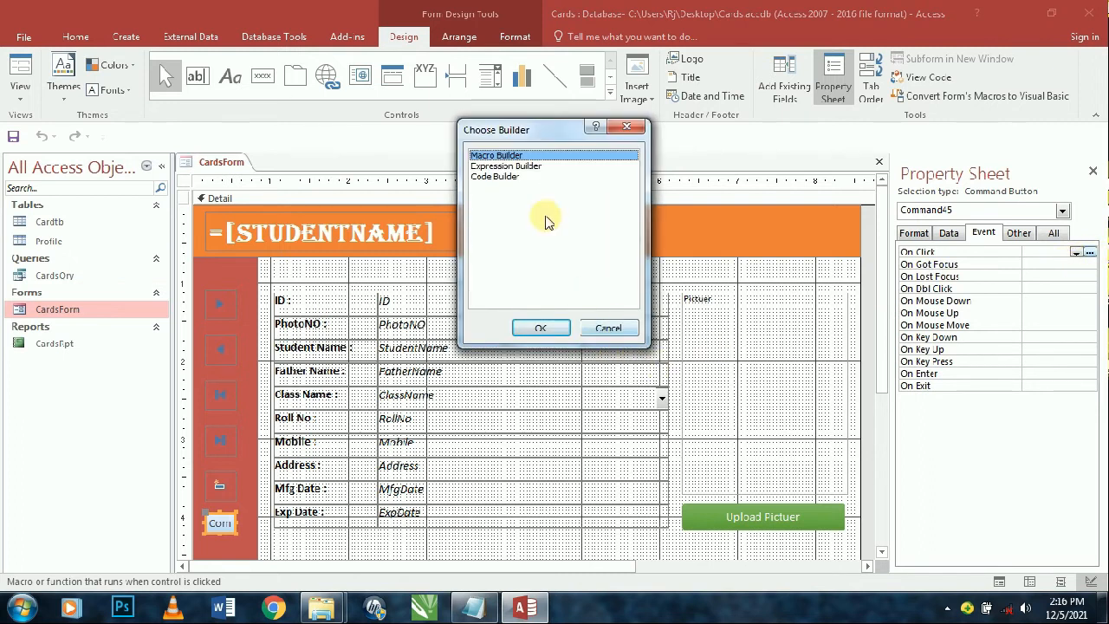
click(507, 176)
click(541, 328)
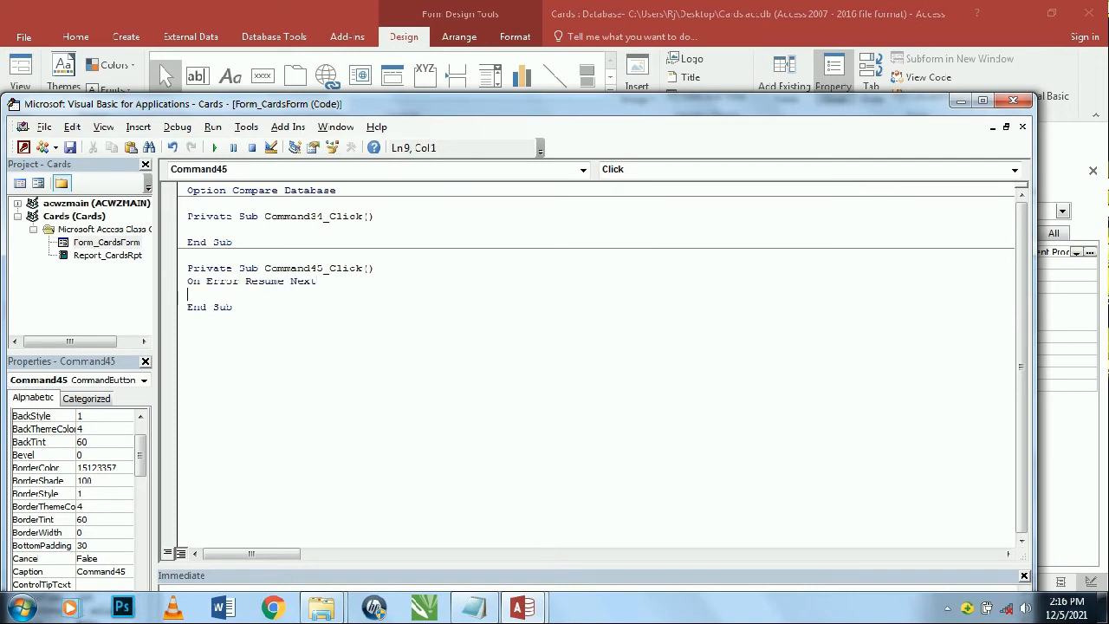
- Type Me.Application.DoCmd.OpenReport, checking the CardsRpt report's exact name in the navigation pane
text(me.Application)
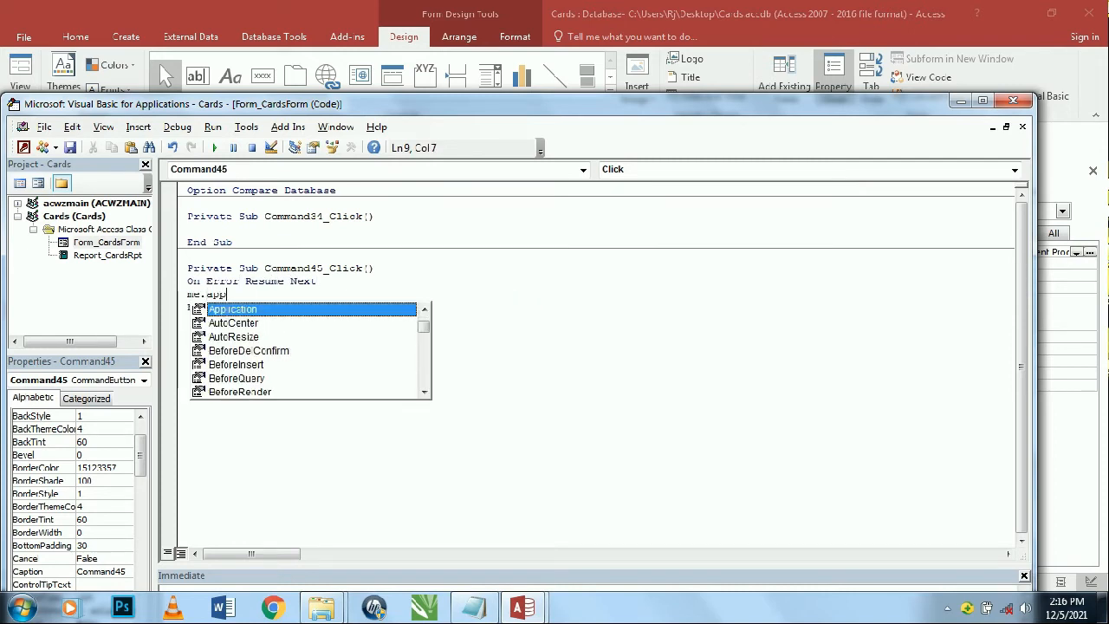
key(Tab)
text(.DoCmd)
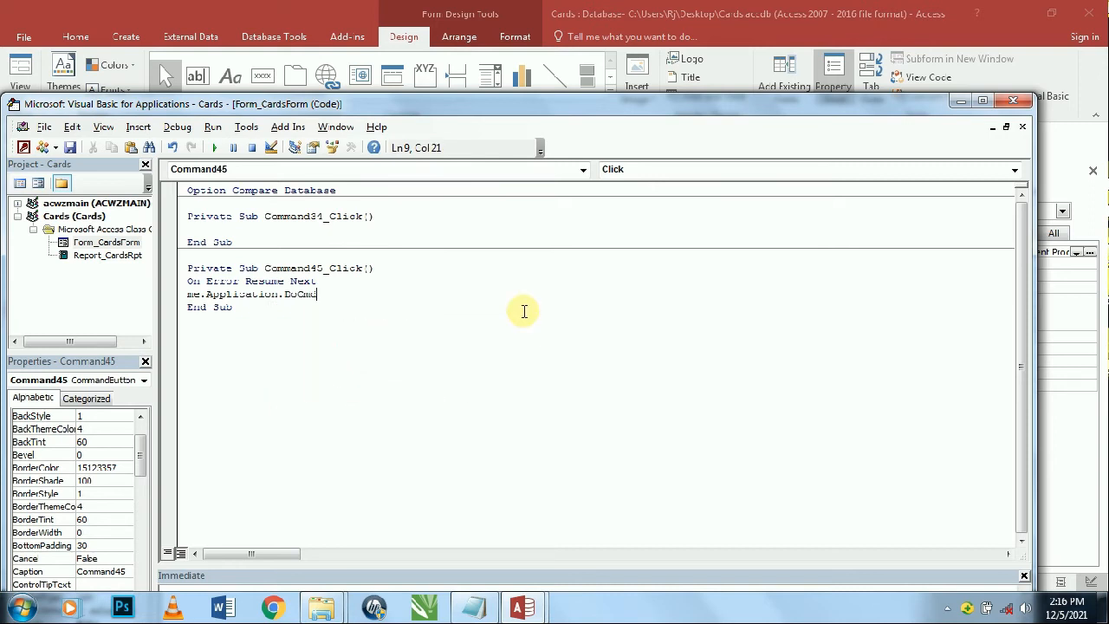
text(.open)
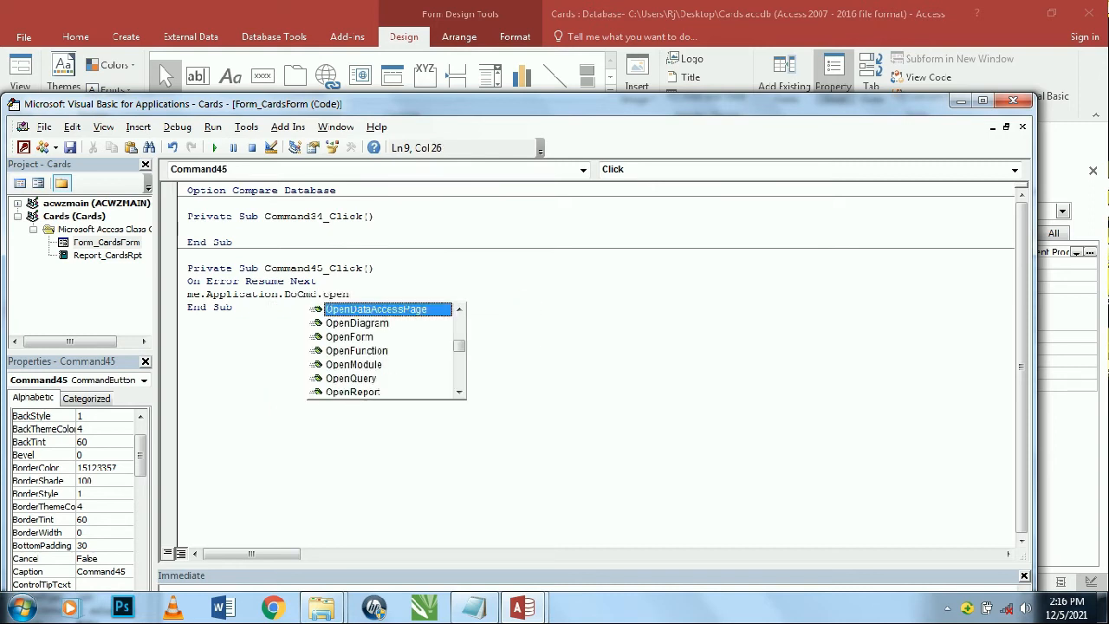
text(r)
key(Tab)
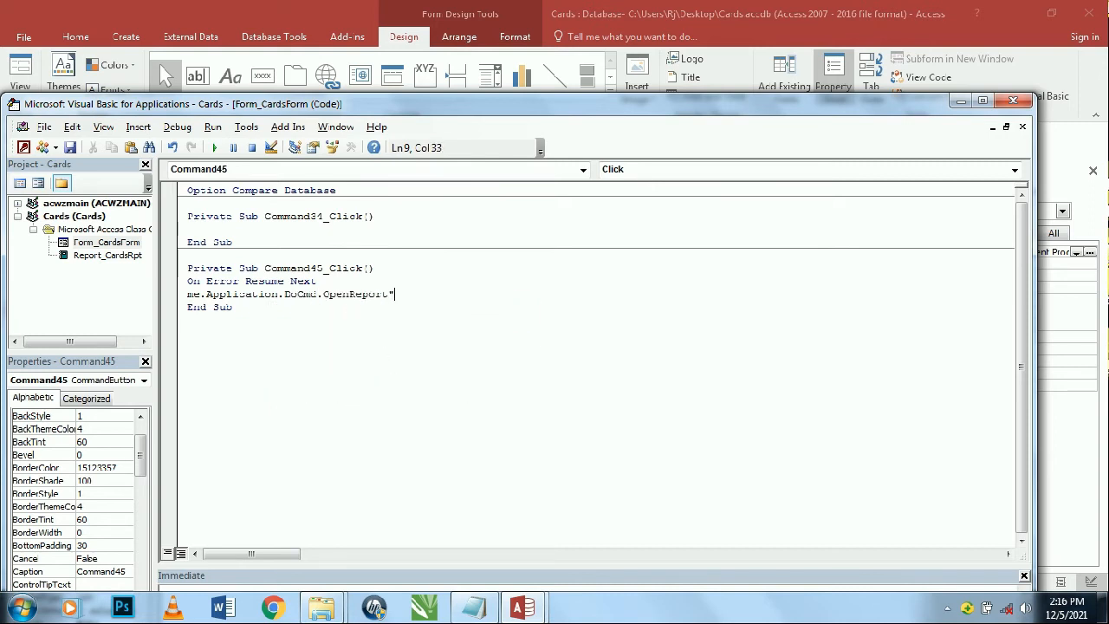
click(961, 101)
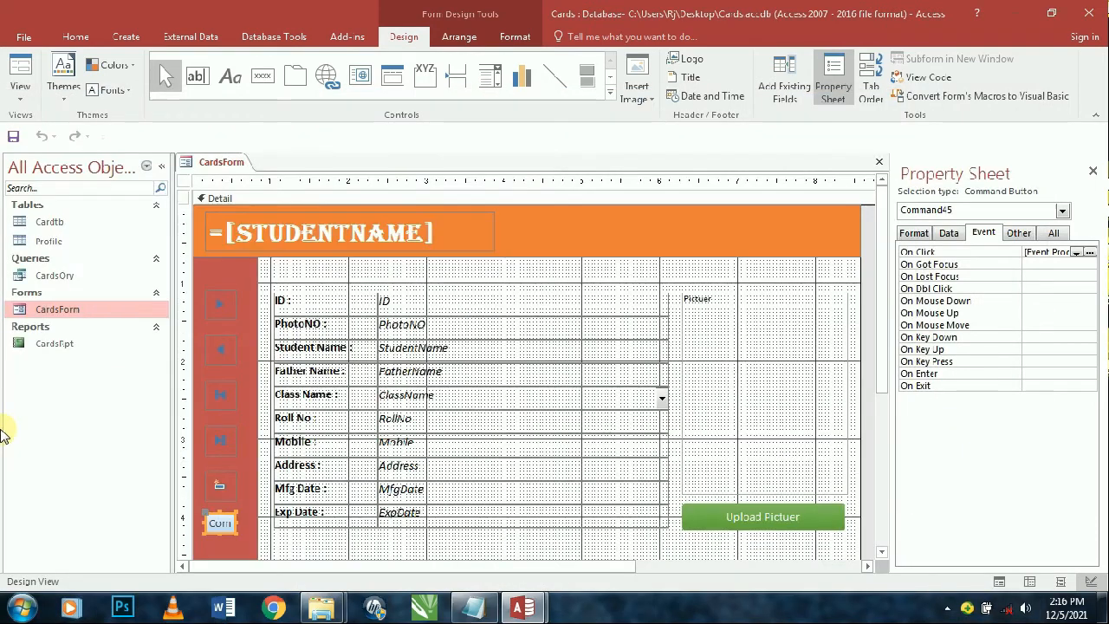
click(99, 351)
right_click(117, 345)
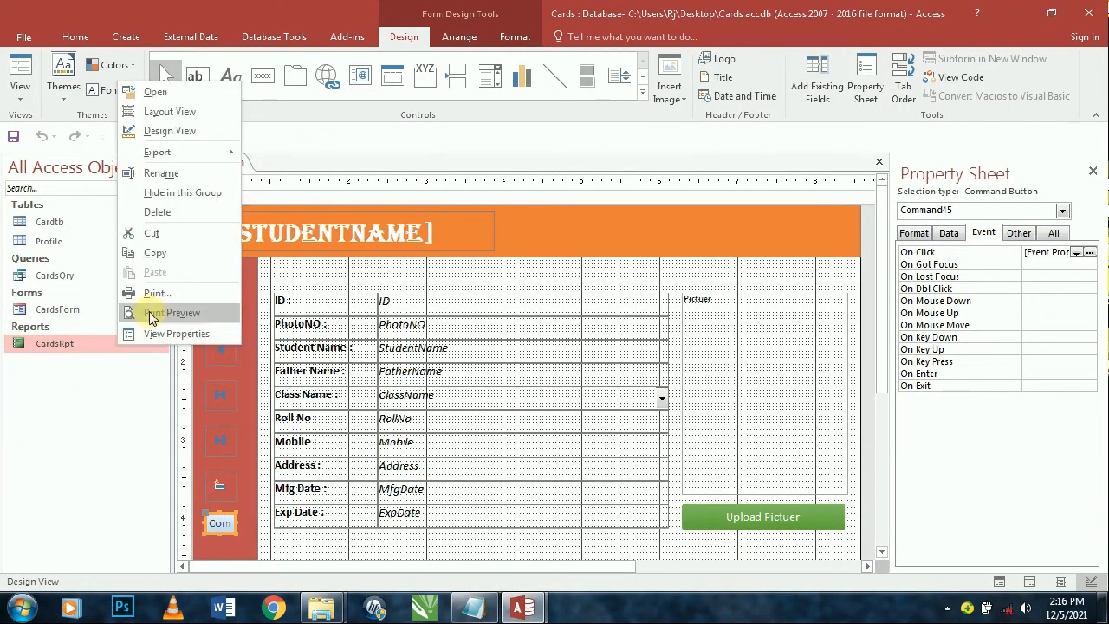
click(170, 175)
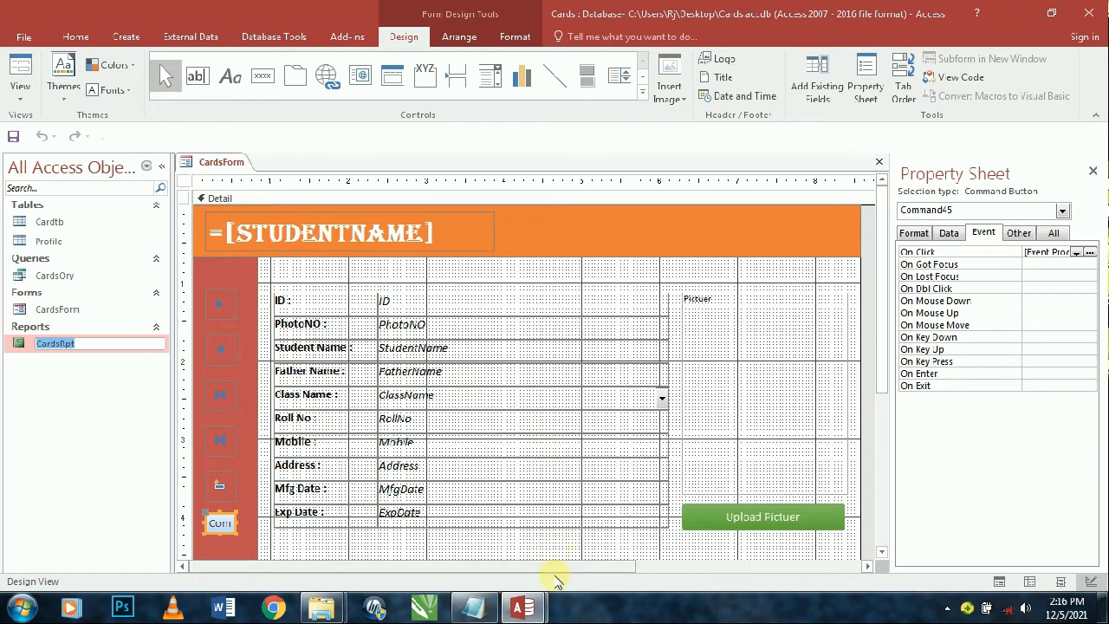
click(540, 609)
click(571, 516)
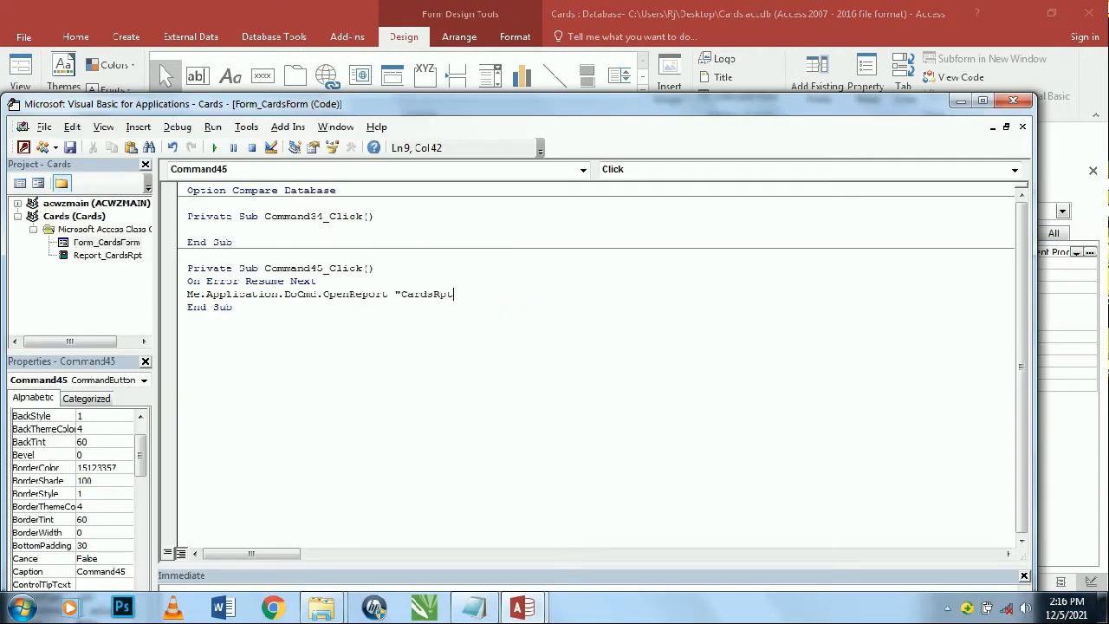
- Complete the OpenReport call with the acViewReport view argument
text(,)
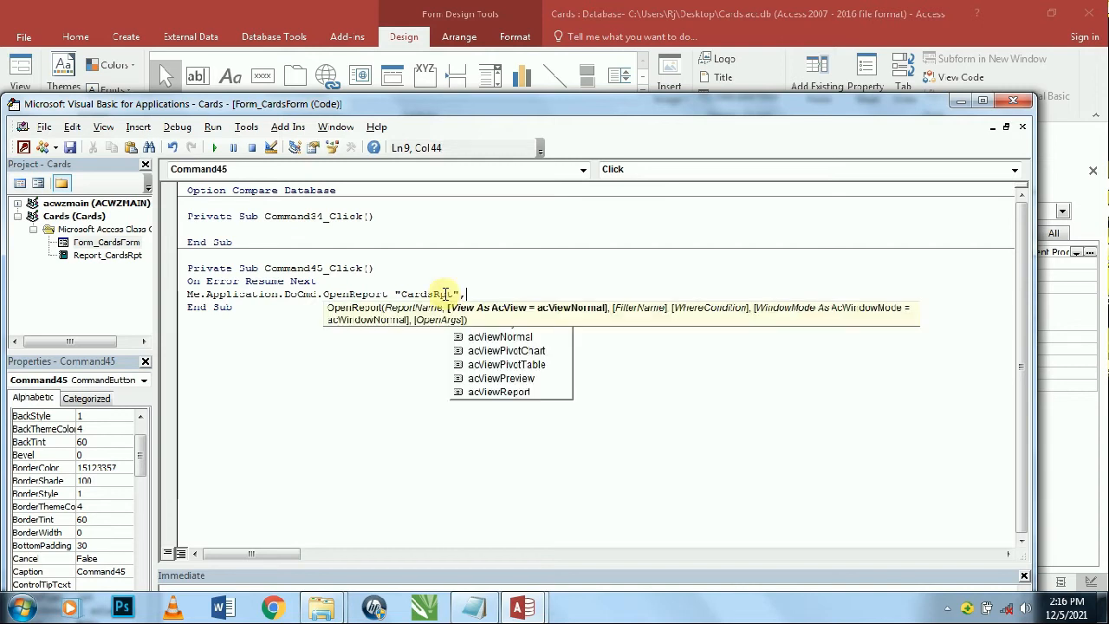
text(ac)
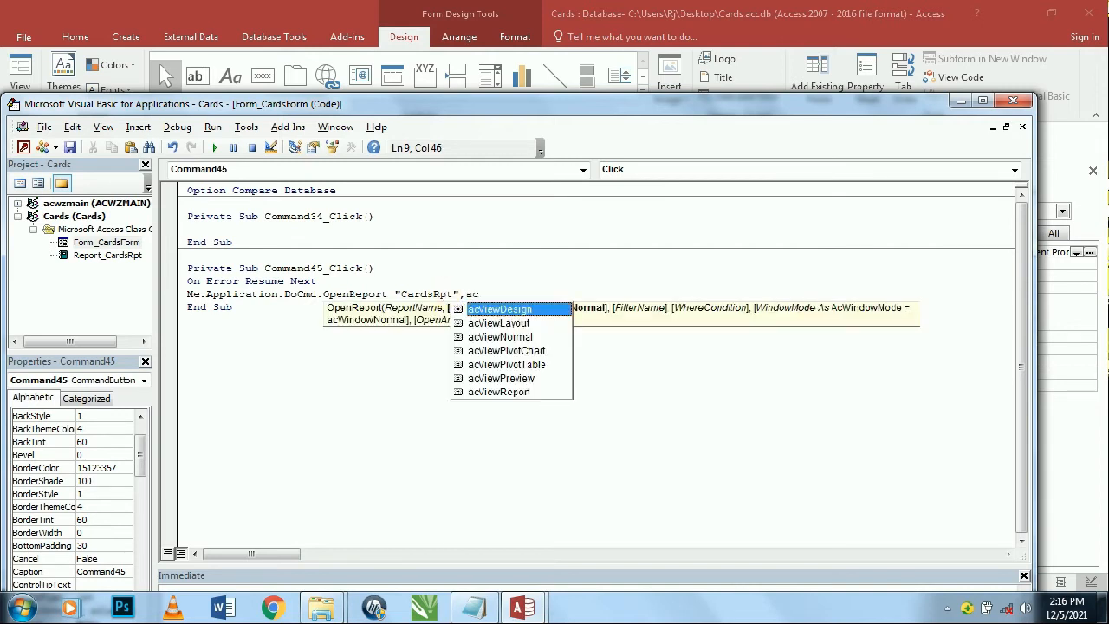
key(Down)
key(Down)
key(Down)
key(Down)
key(Down)
key(Down)
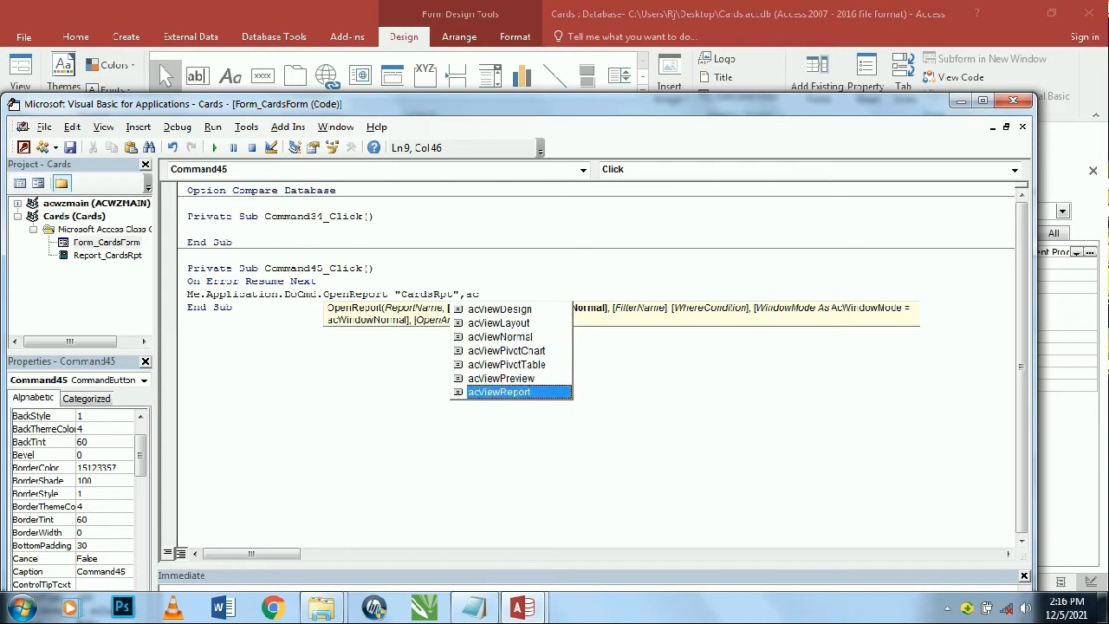
key(Tab)
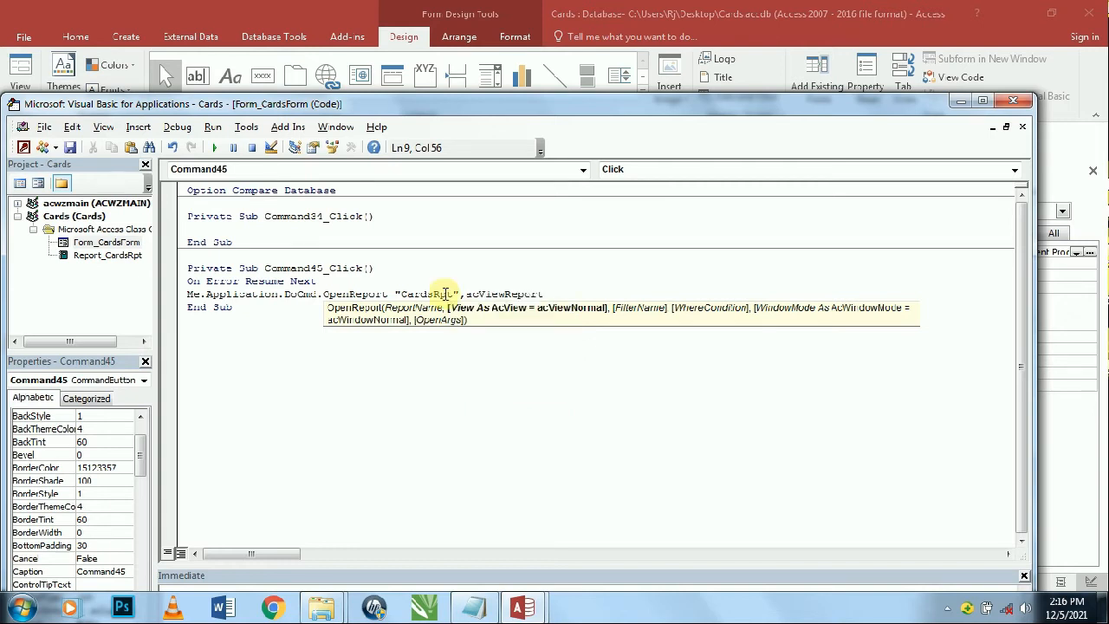
key(Return)
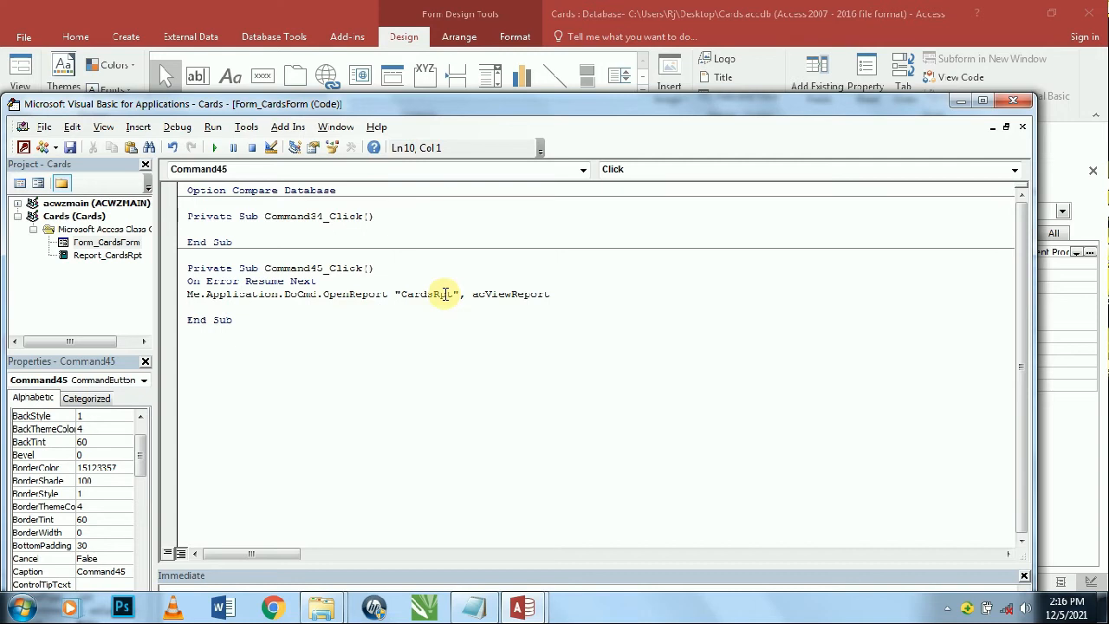
key(BackSpace)
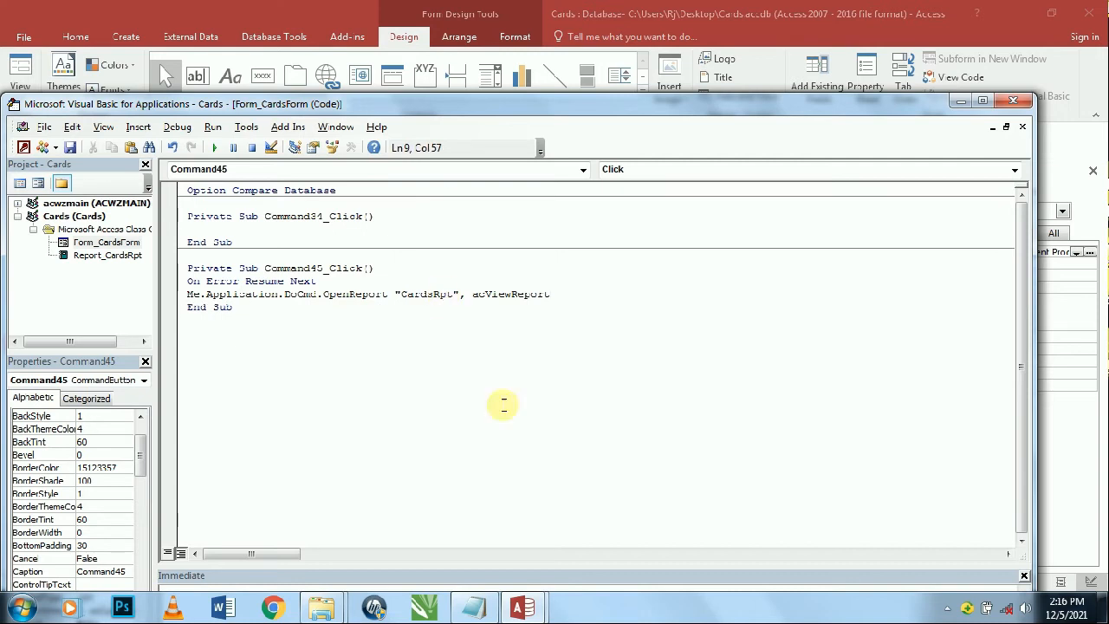
- Close Access, reopen Cards.accdb and run Compact and Repair Database
click(1013, 101)
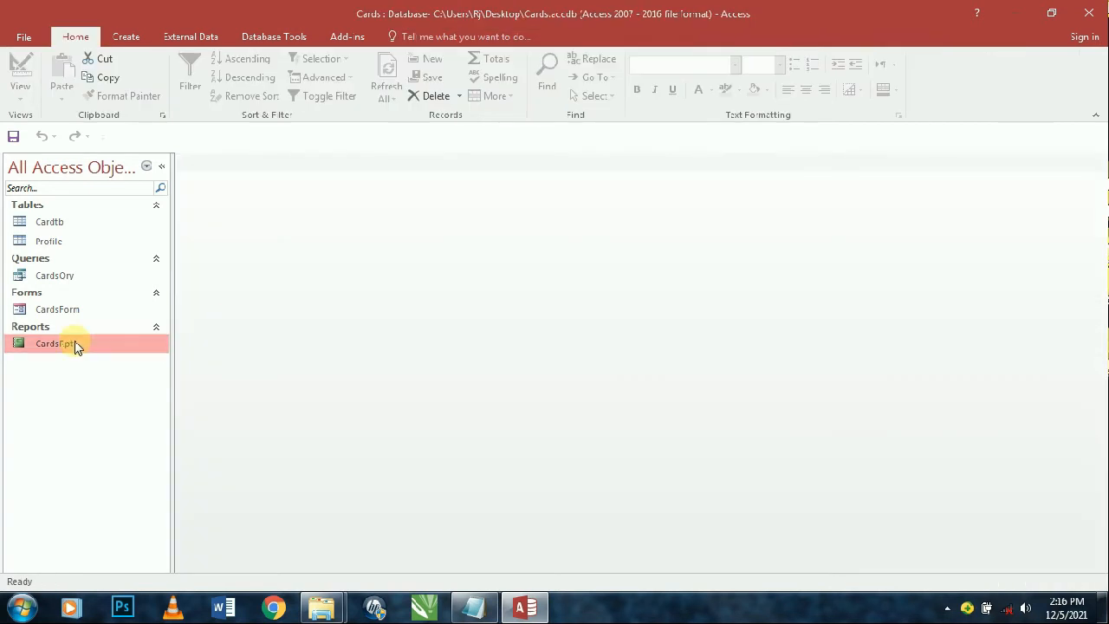
double_click(76, 347)
key(ctrl+w)
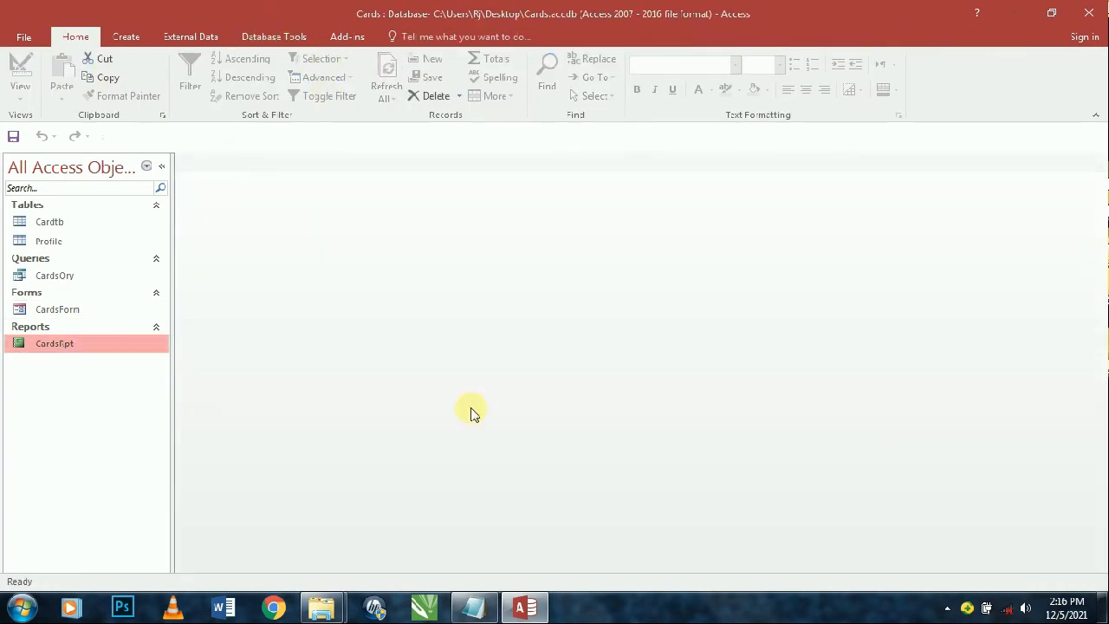
right_click(525, 607)
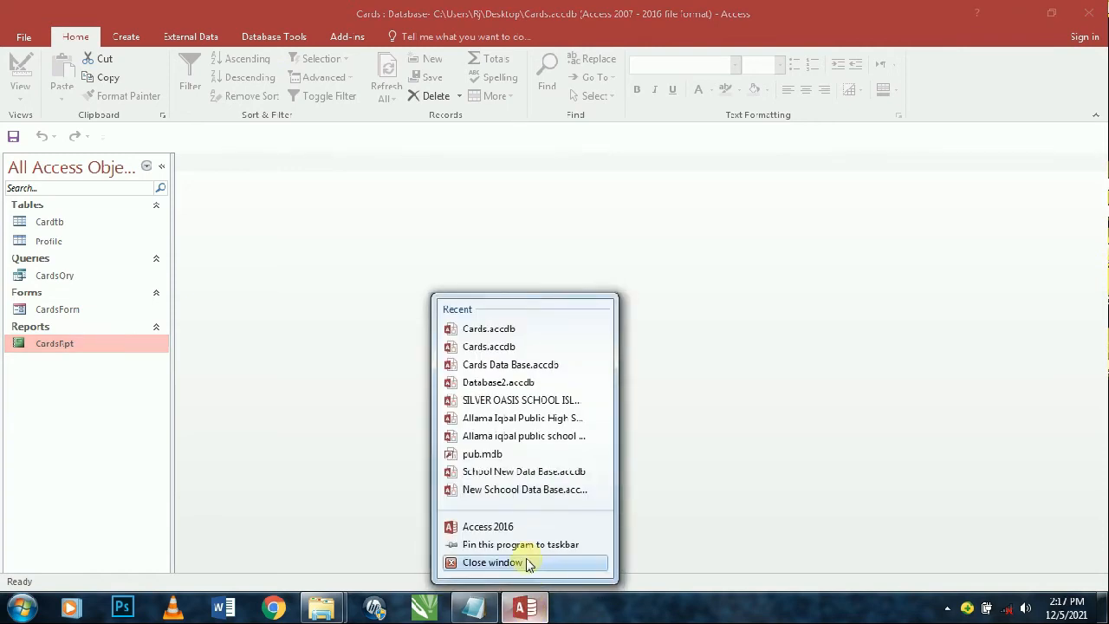
click(529, 564)
click(930, 110)
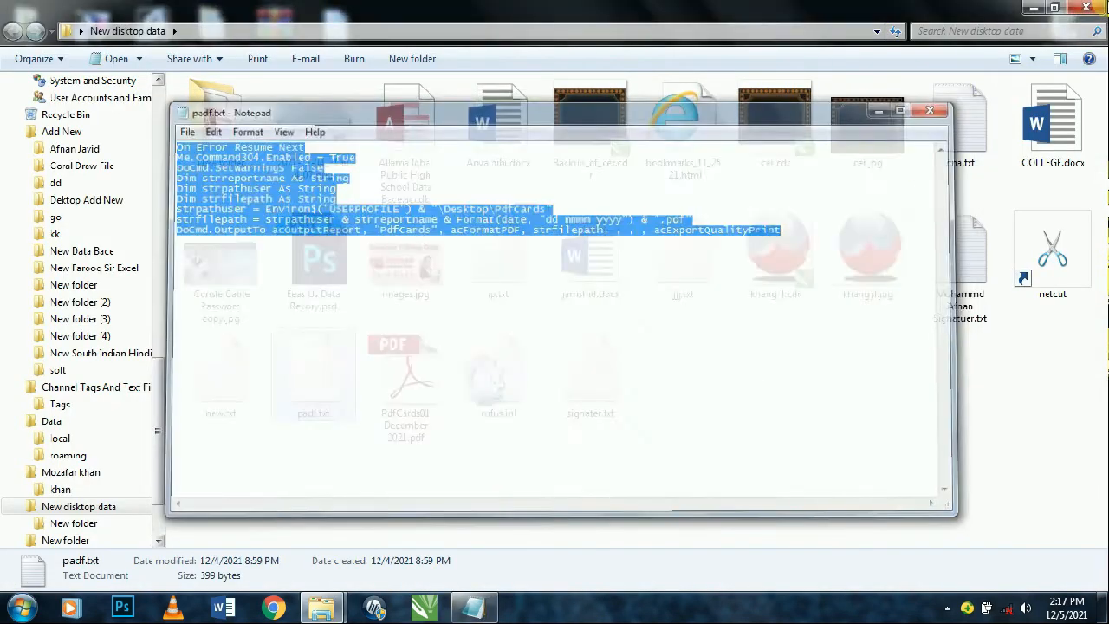
click(1034, 7)
right_click(564, 116)
click(601, 163)
double_click(335, 301)
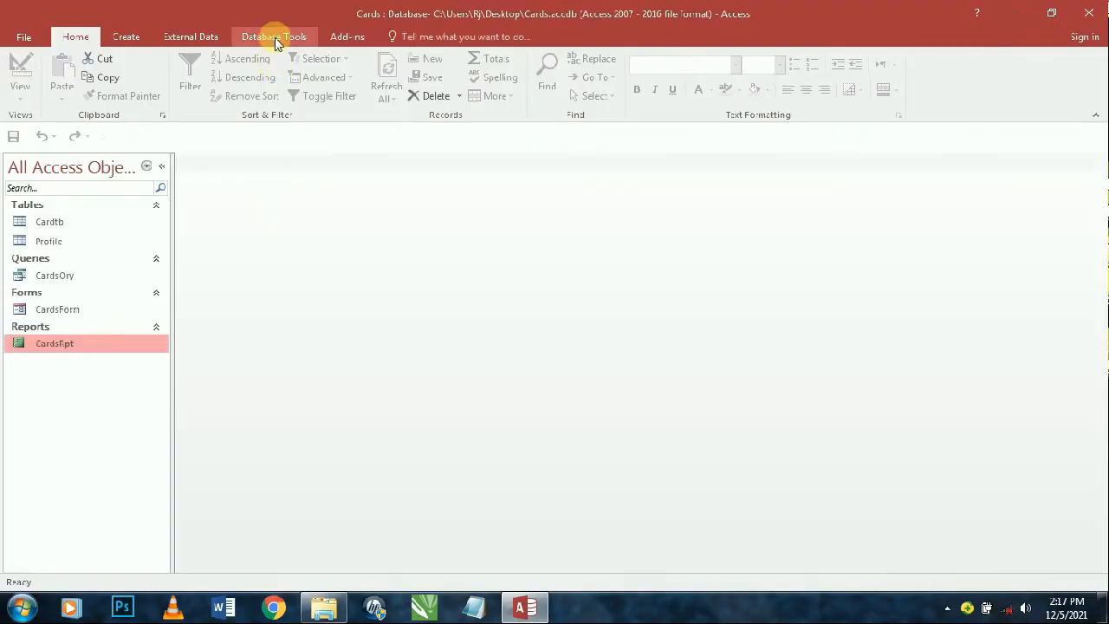
click(274, 37)
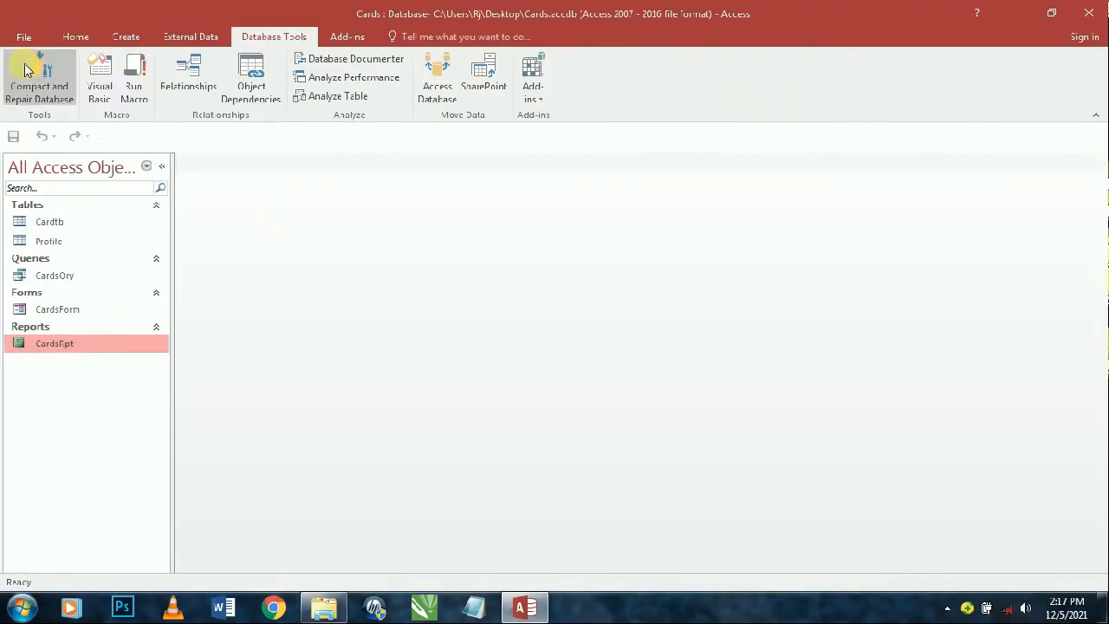
click(26, 69)
- Test CardsForm's Com button, close the form pop-up, and switch CardsRpt to Design View
double_click(70, 310)
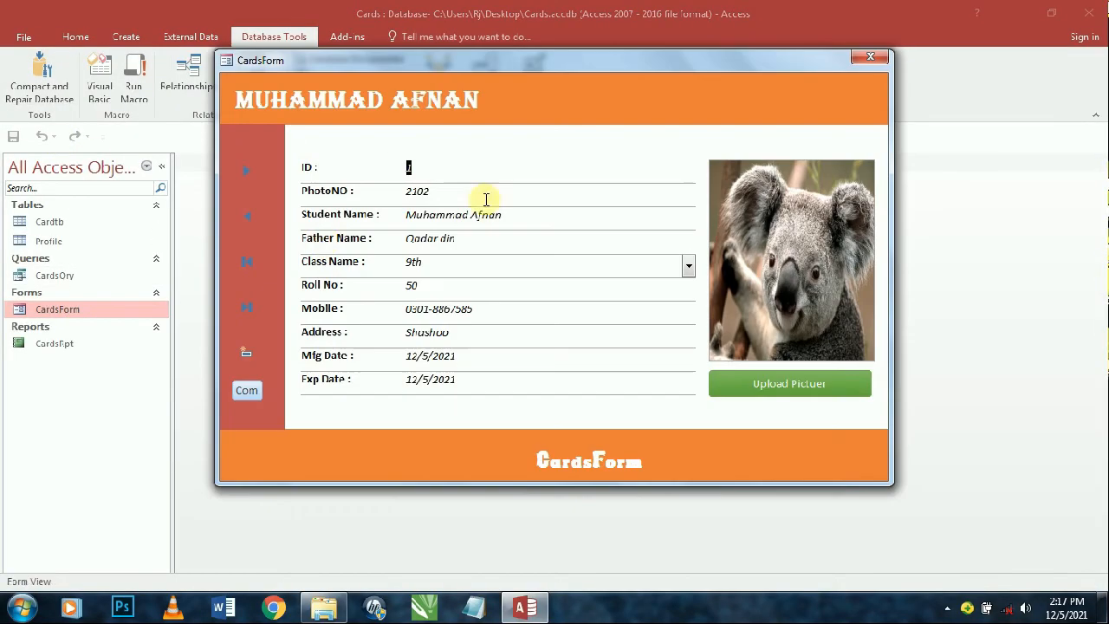
click(246, 392)
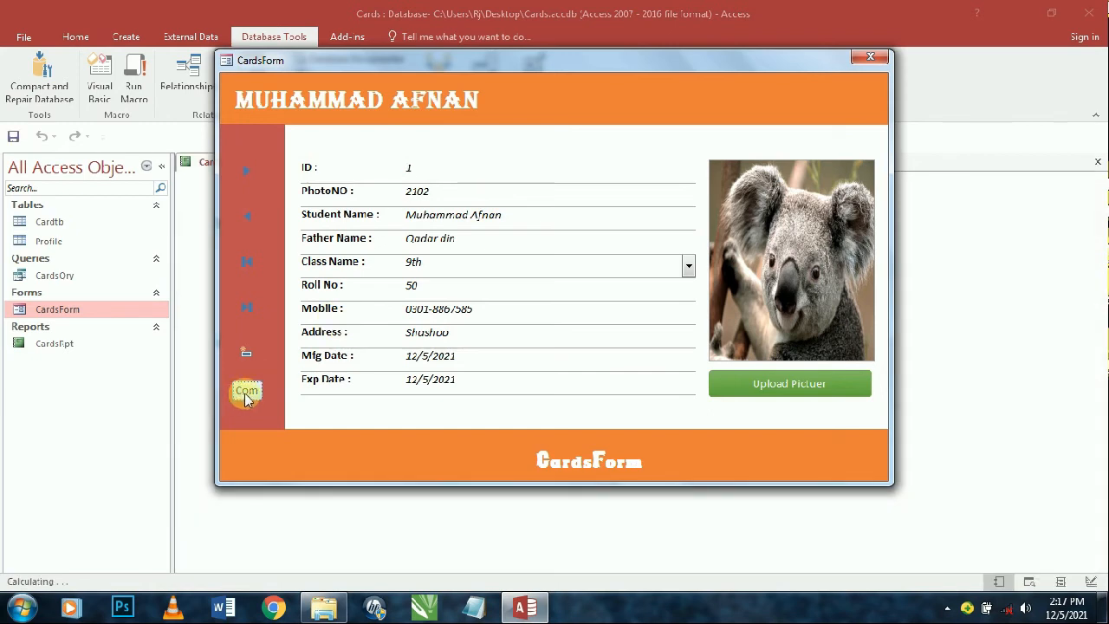
drag(633, 67, 448, 297)
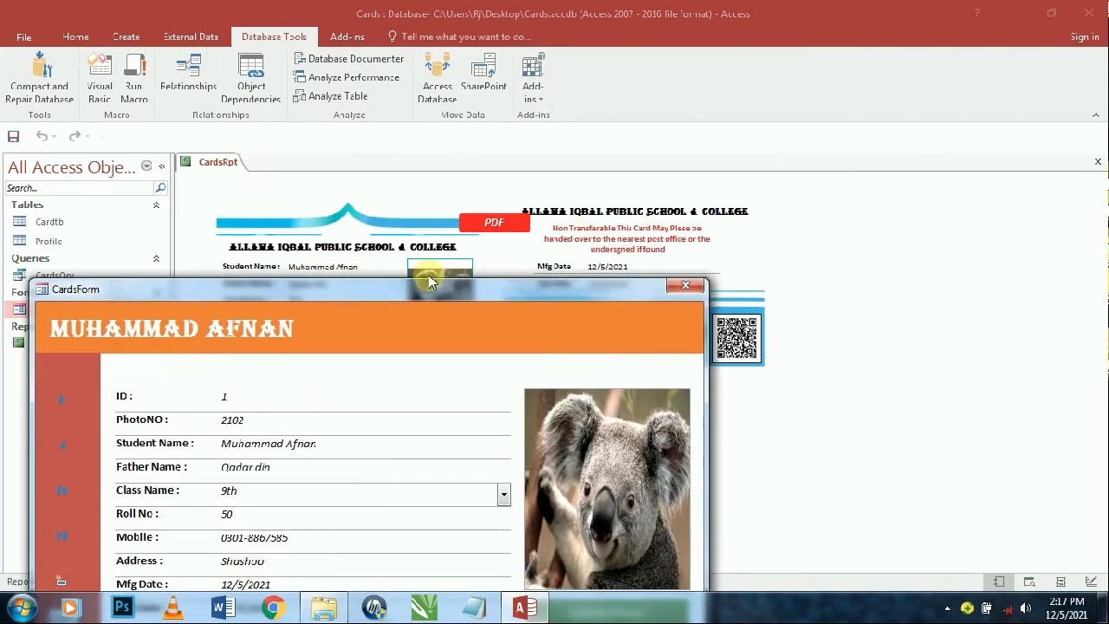
click(665, 301)
right_click(384, 184)
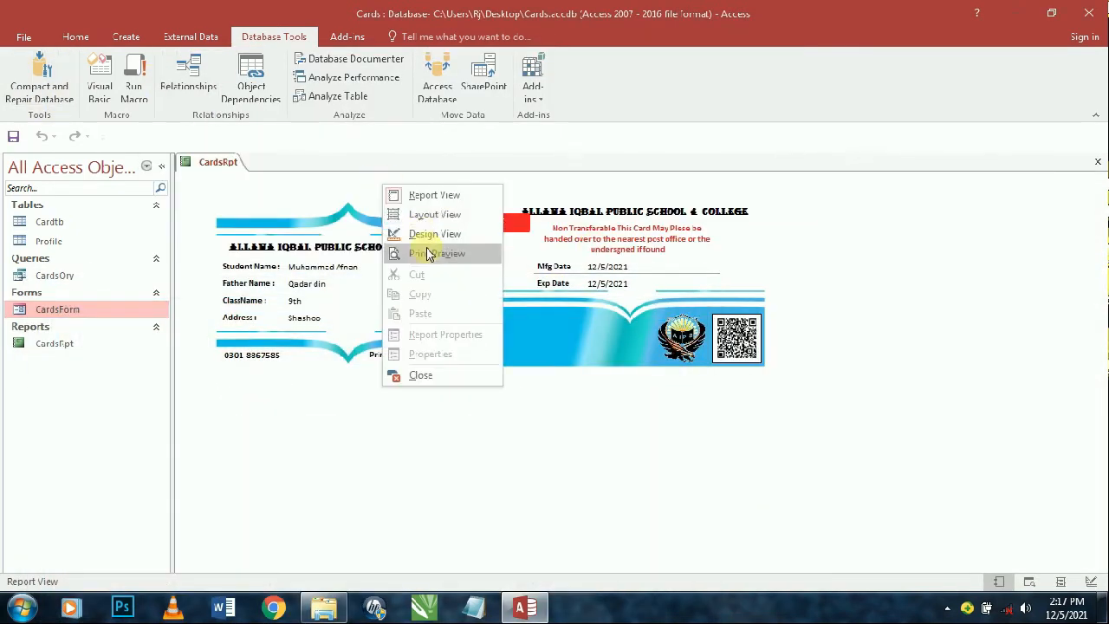
click(429, 233)
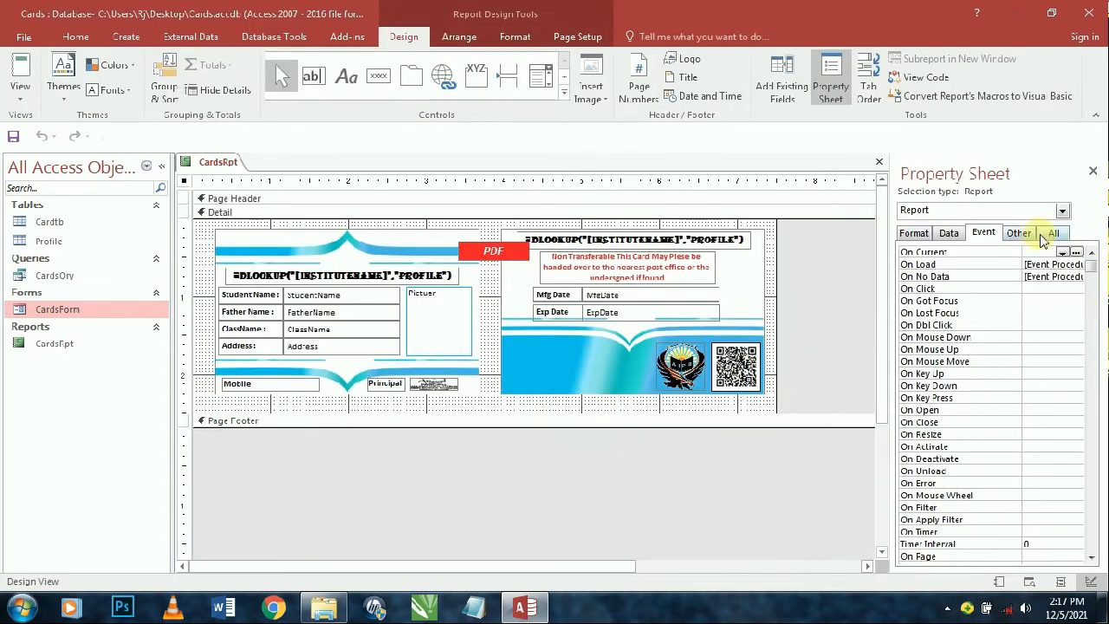
- Set CardsRpt's Pop Up and Modal properties to Yes and save the design
click(1022, 234)
double_click(1044, 266)
double_click(1043, 252)
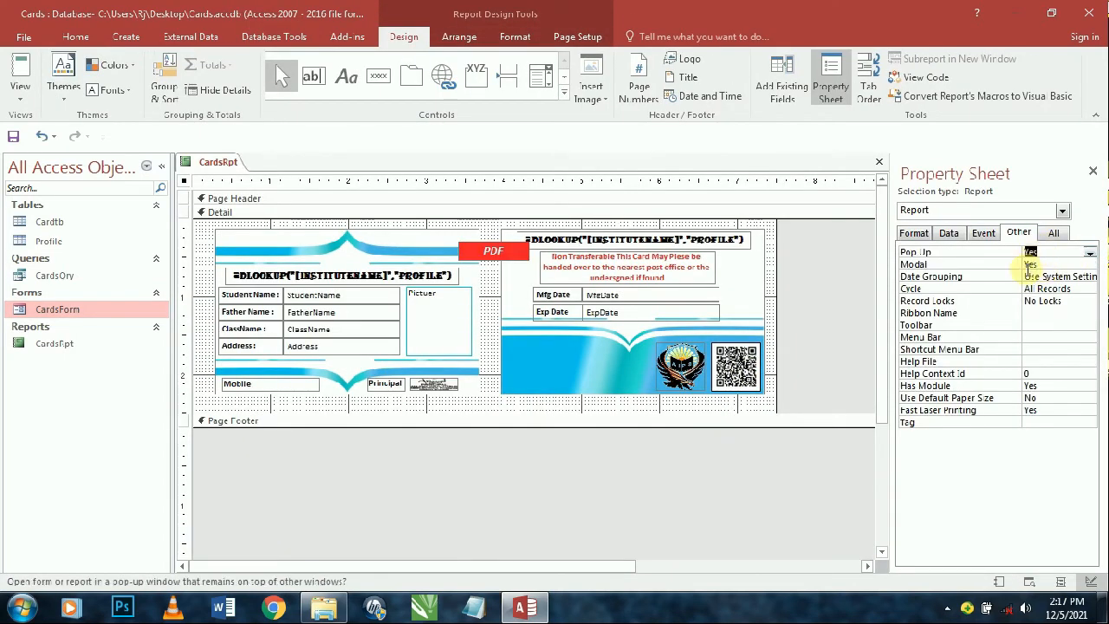
key(ctrl+s)
key(ctrl+w)
- Test the report from CardsForm, then change the report's Modal property to No
double_click(65, 313)
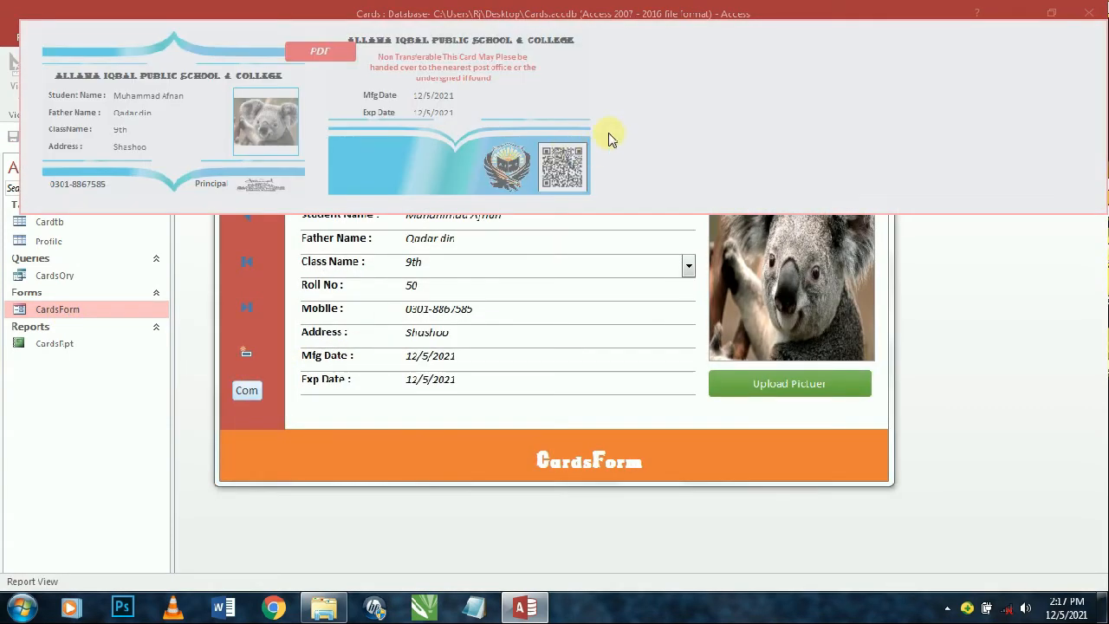
right_click(609, 139)
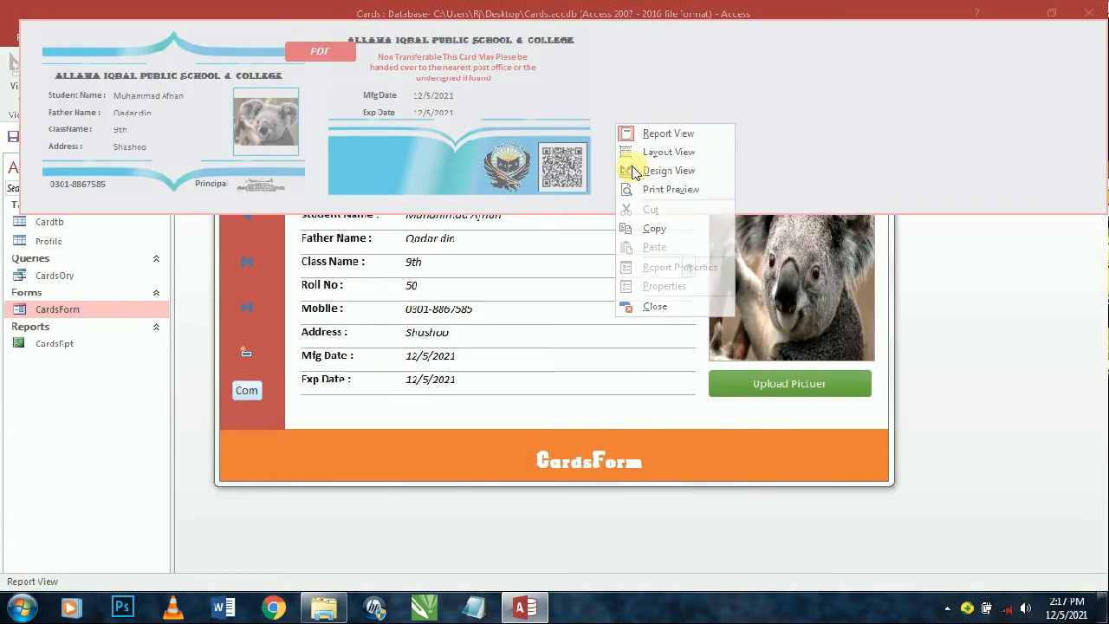
click(637, 166)
click(872, 59)
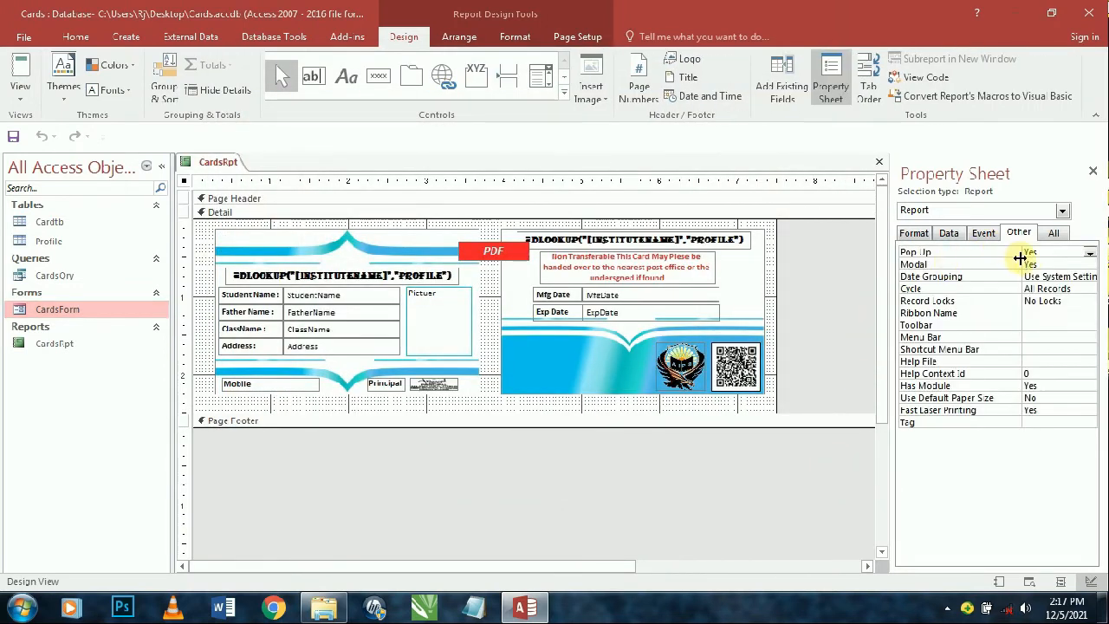
double_click(1042, 264)
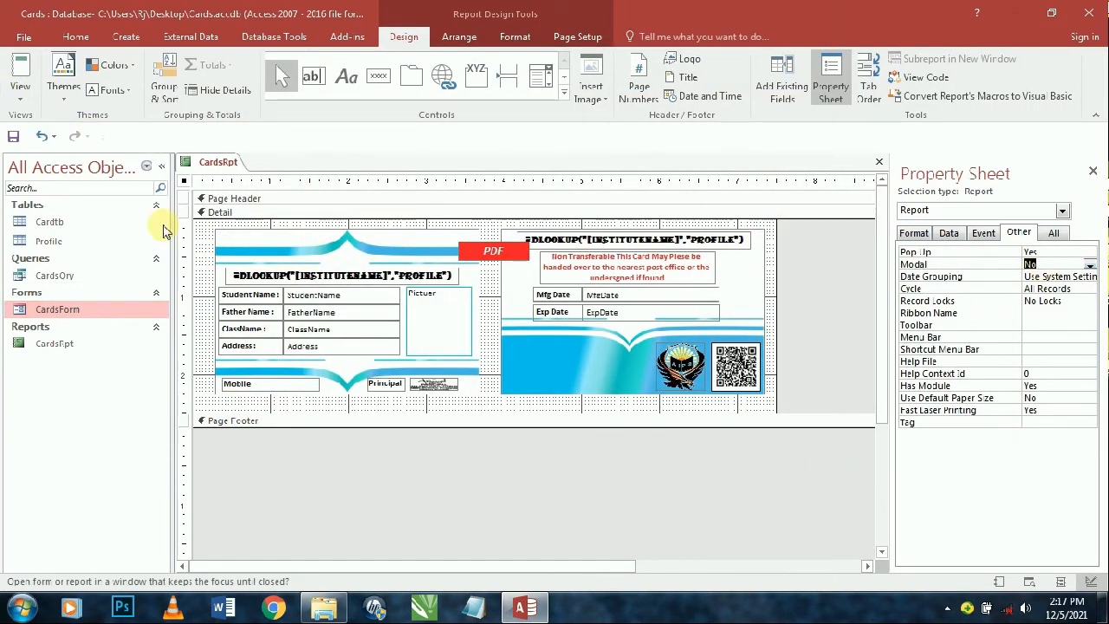
click(38, 342)
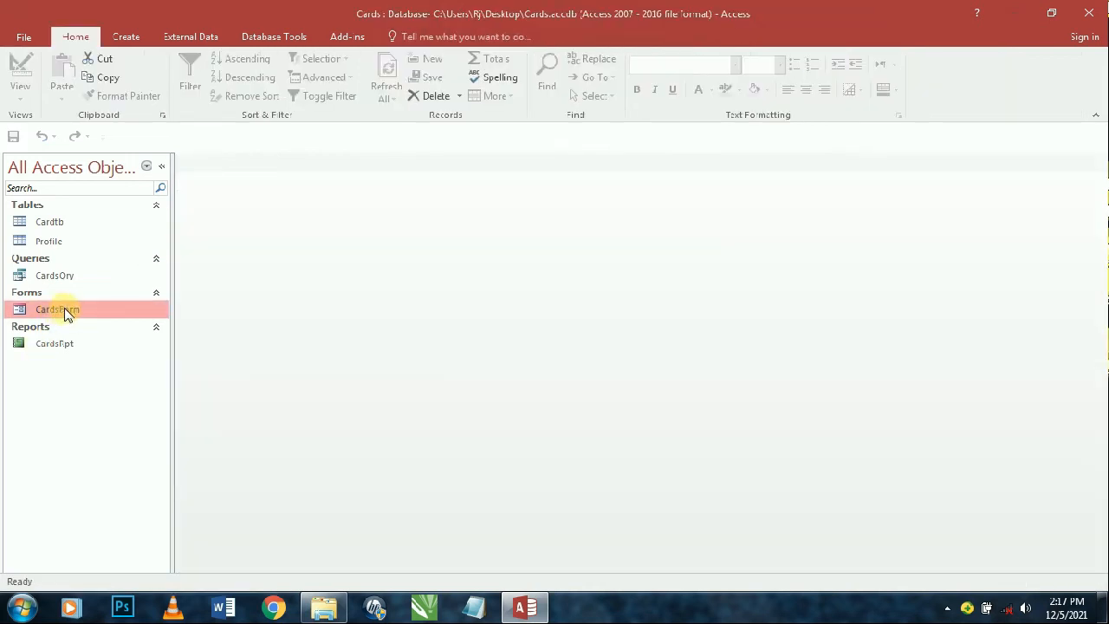
- Retest CardsRpt from CardsForm's Com button, then switch report and form to Design View
double_click(65, 312)
click(246, 390)
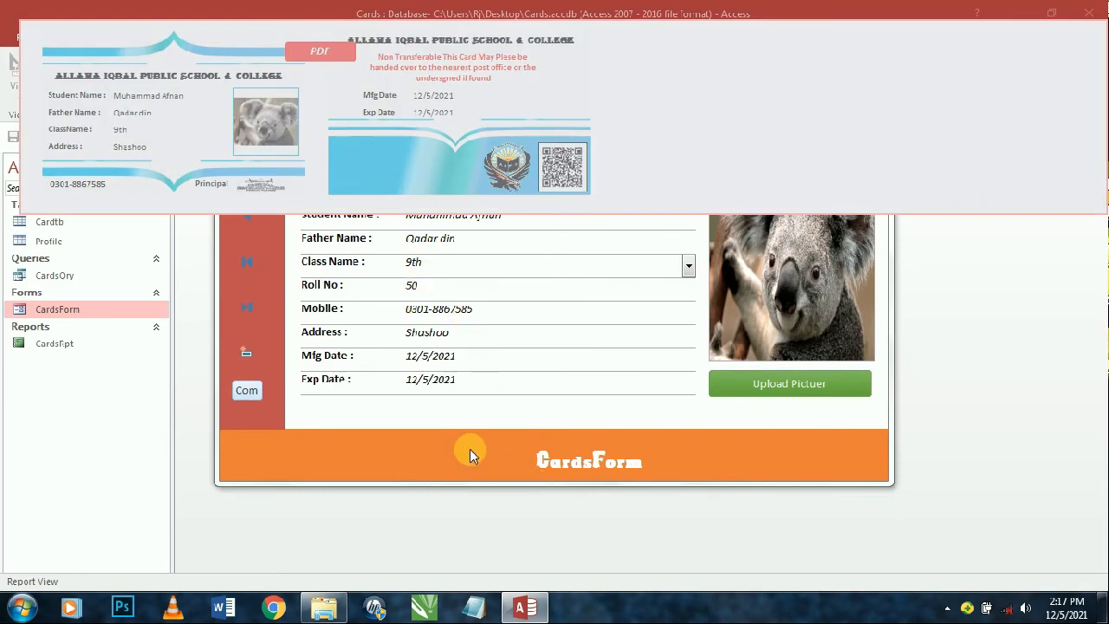
right_click(465, 444)
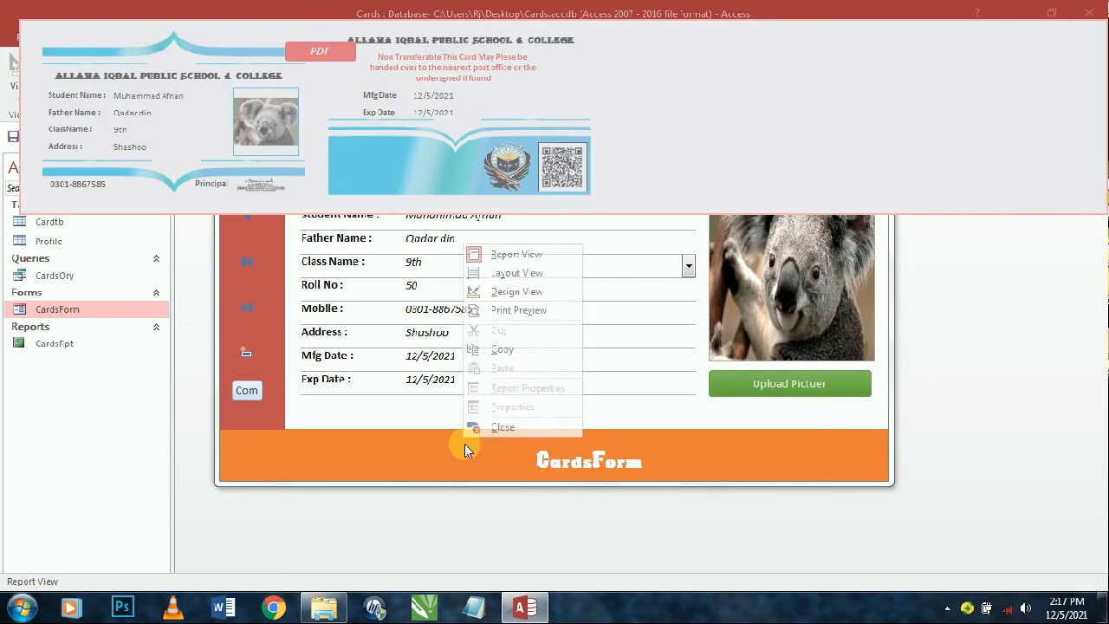
click(511, 291)
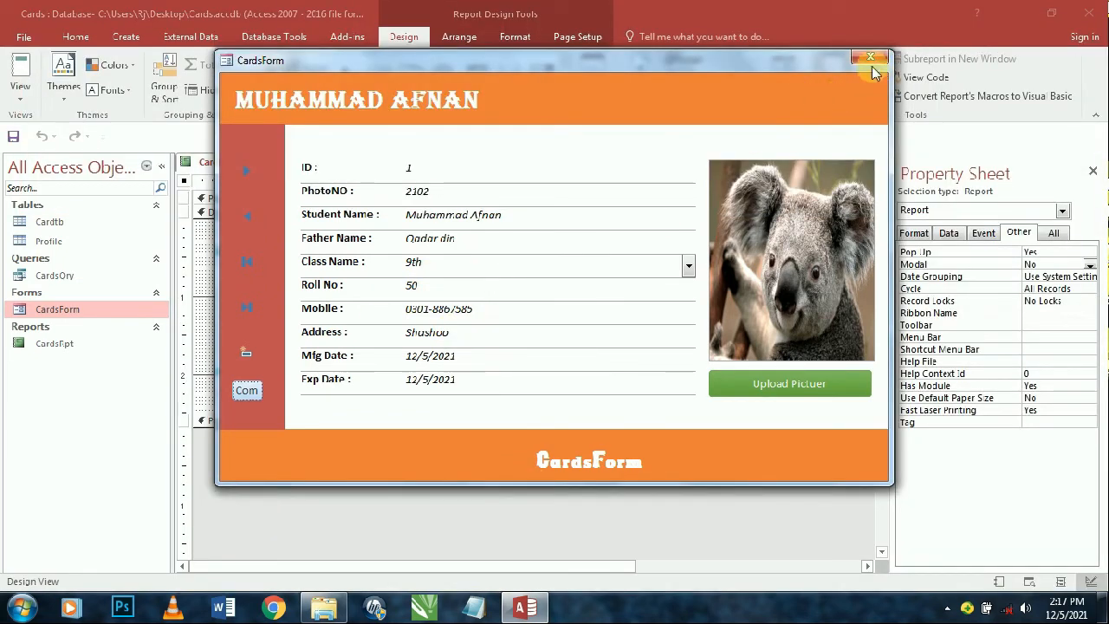
right_click(708, 83)
click(763, 141)
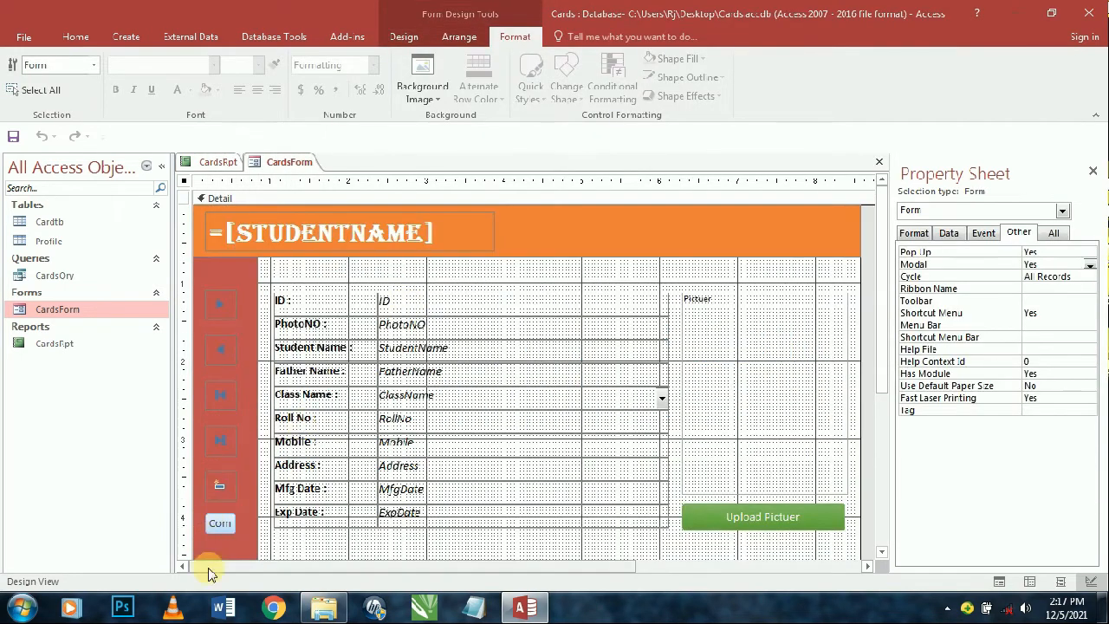
- Draw a Print Report button with the printer picture below Exp Date on CardsForm
click(220, 523)
scroll(222, 520, down, 1)
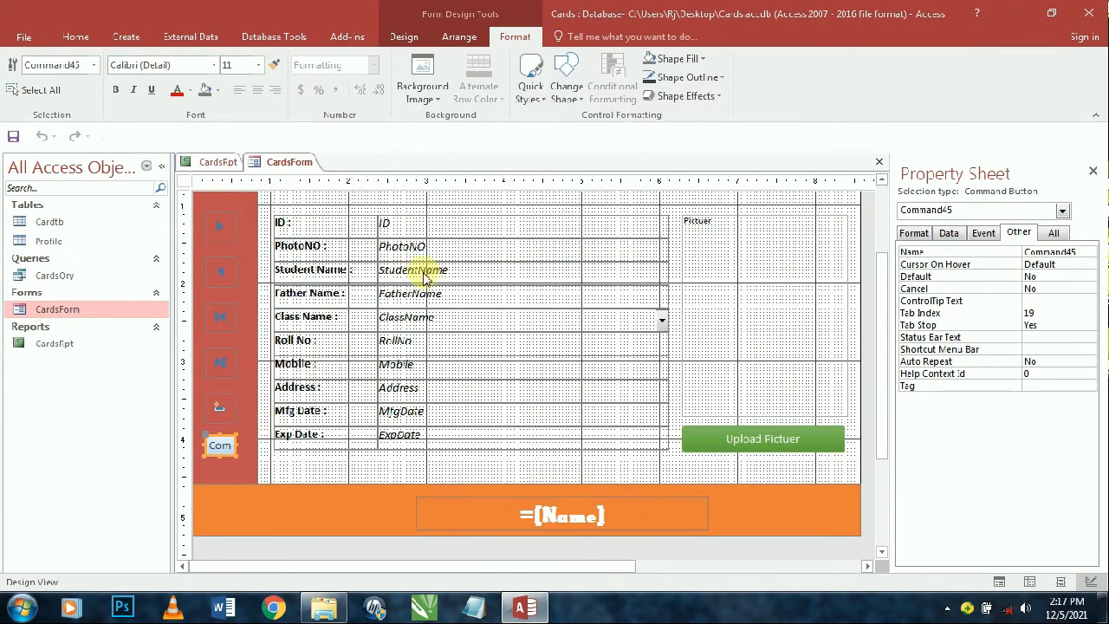
click(404, 36)
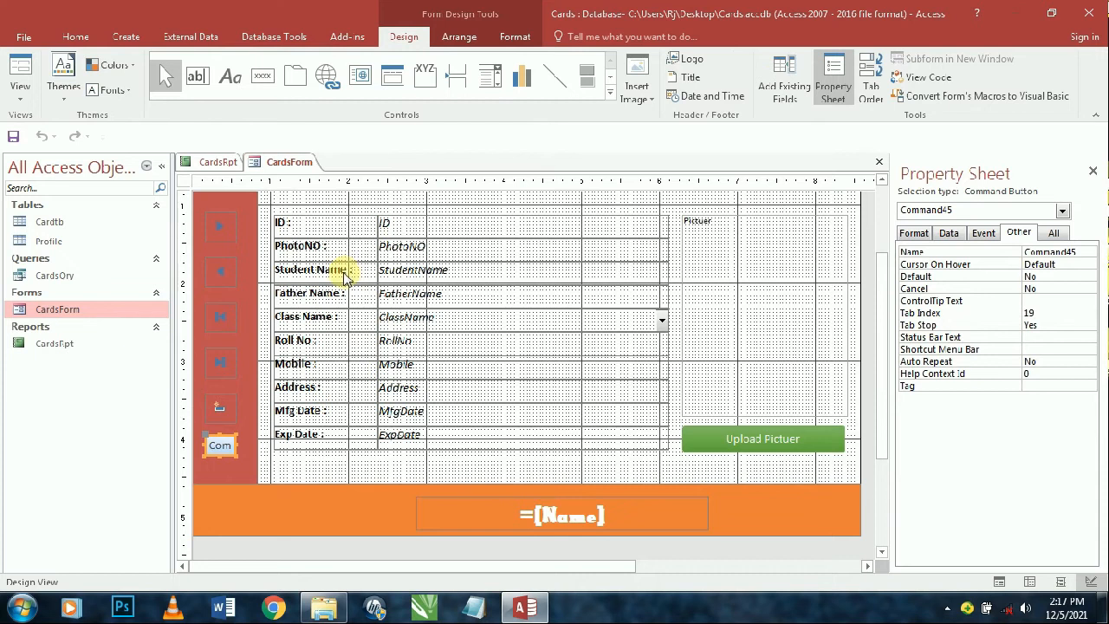
click(261, 75)
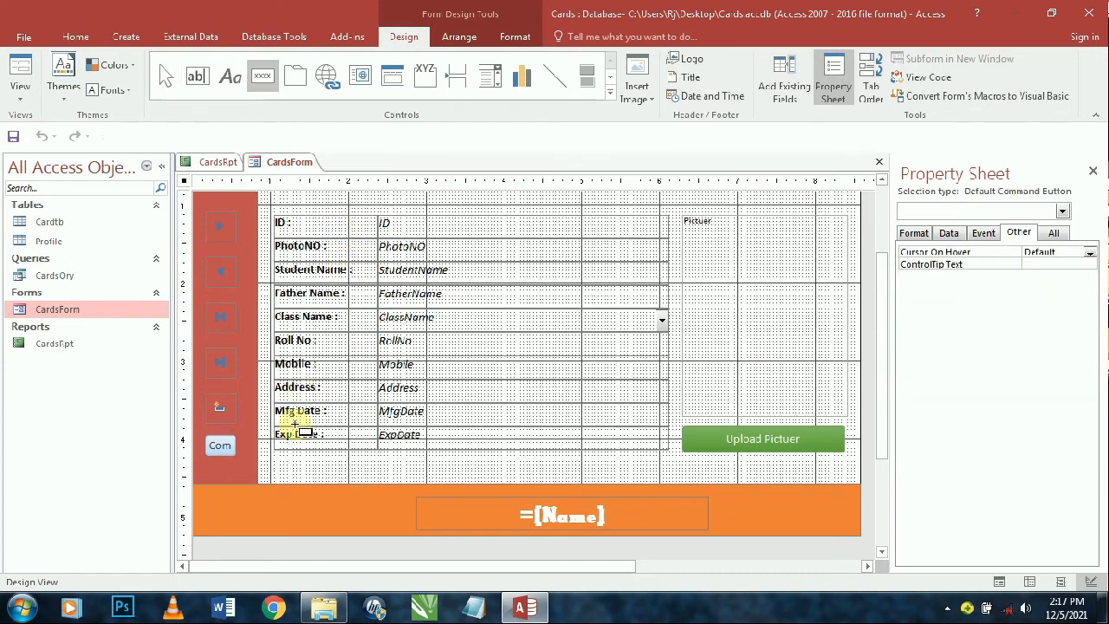
drag(285, 464, 309, 491)
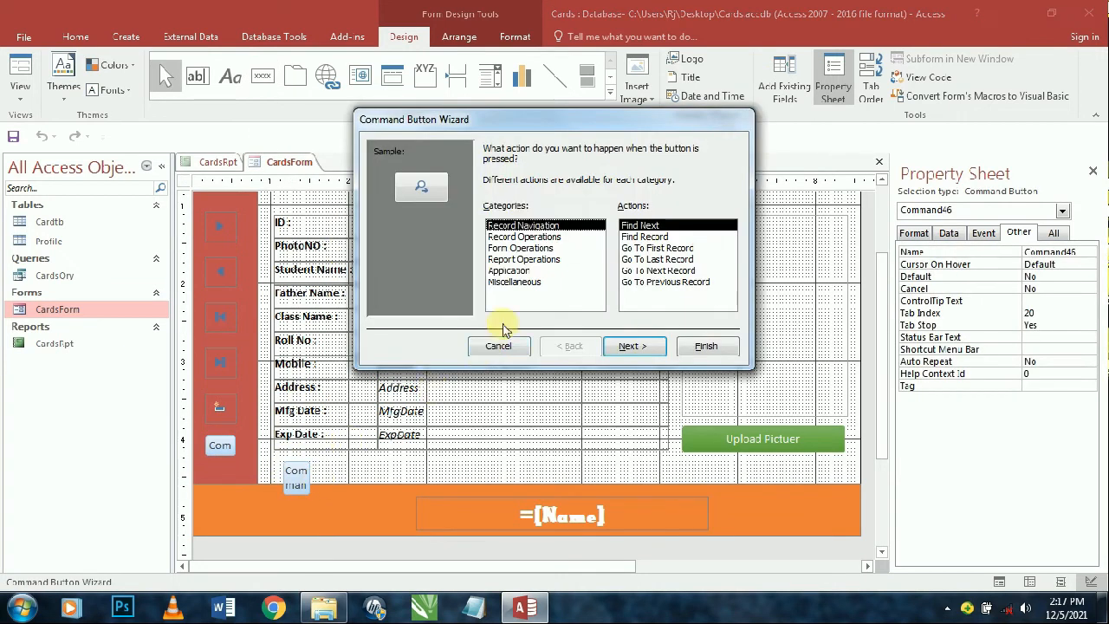
click(523, 259)
click(649, 260)
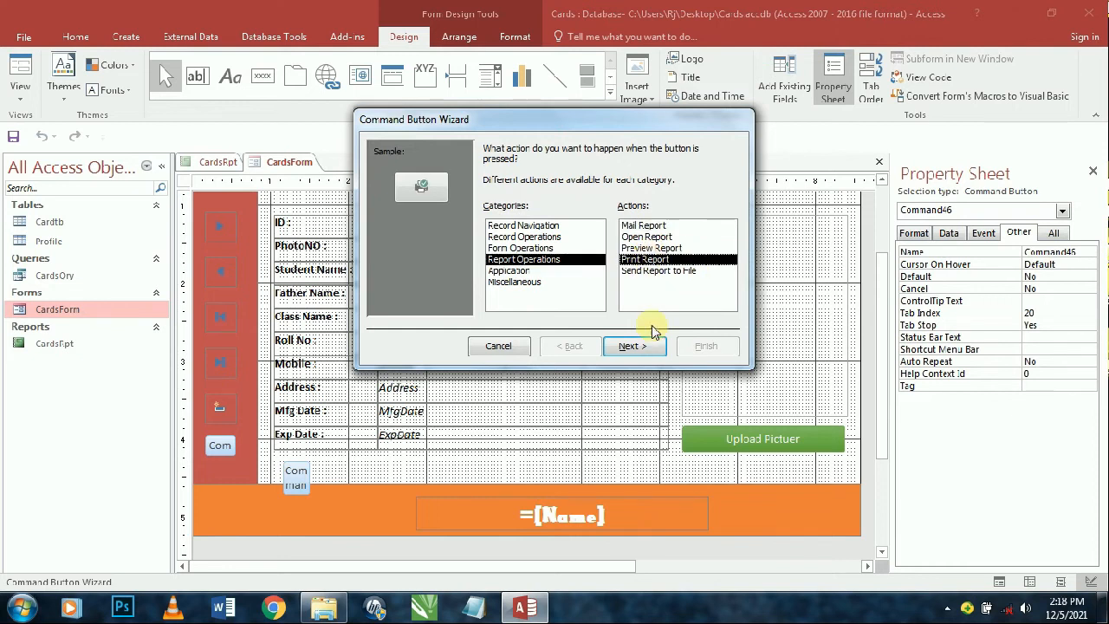
click(636, 347)
click(639, 347)
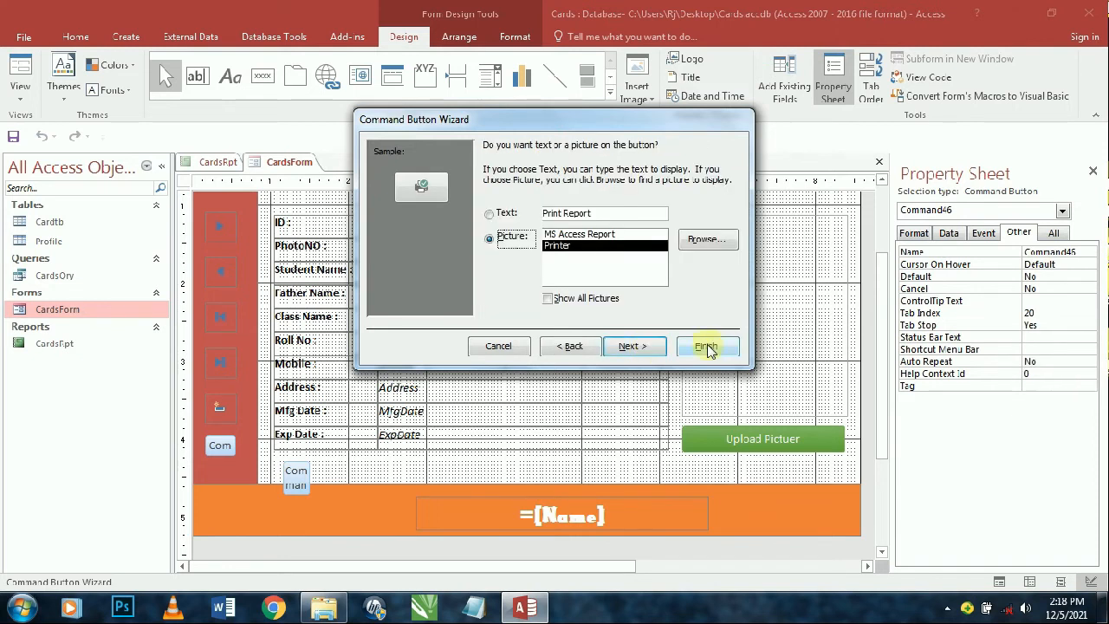
click(705, 346)
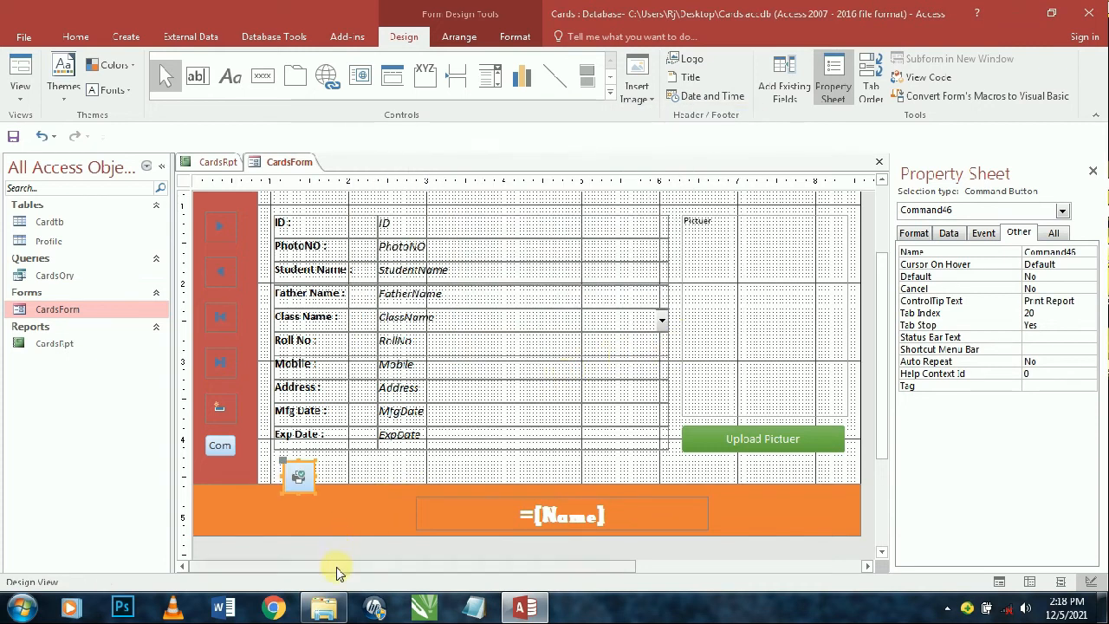
- Remove the report-opening lines from the Com button's Command45_Click code
click(220, 446)
click(983, 233)
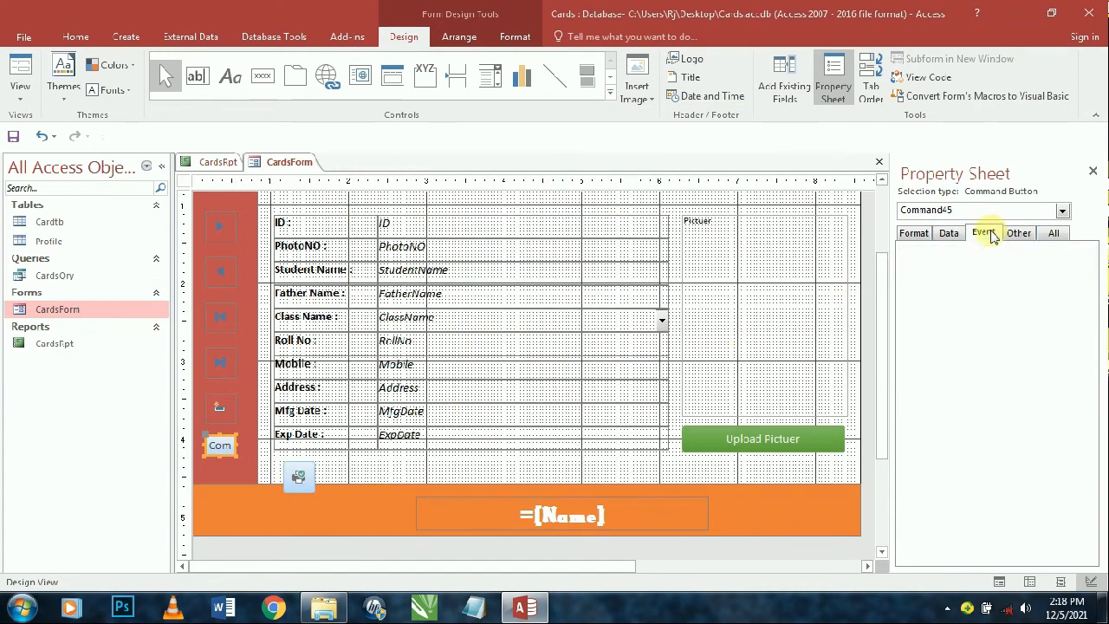
click(1066, 252)
click(1090, 253)
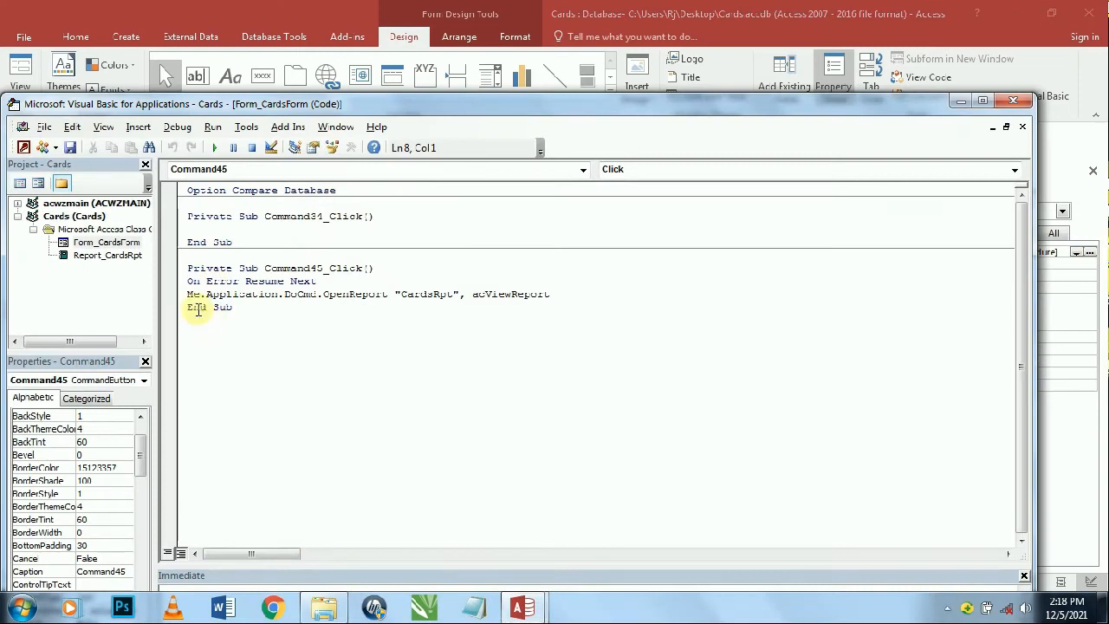
mouse_move(188, 285)
mouse_down()
mouse_move(199, 300)
mouse_move(183, 272)
mouse_up()
key(Delete)
key(Delete)
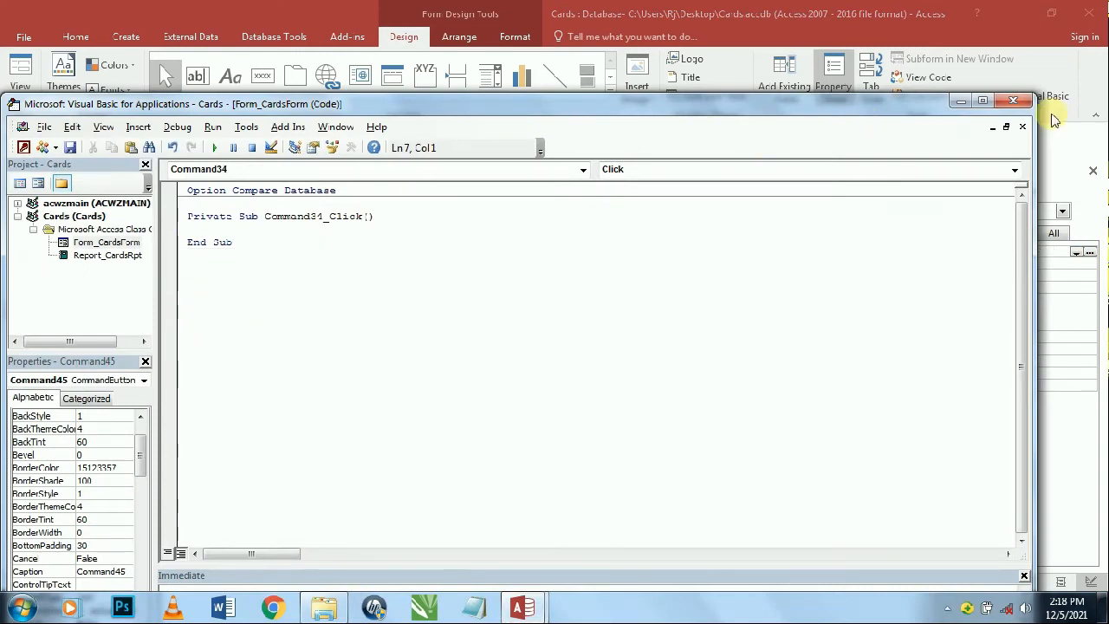
click(1013, 101)
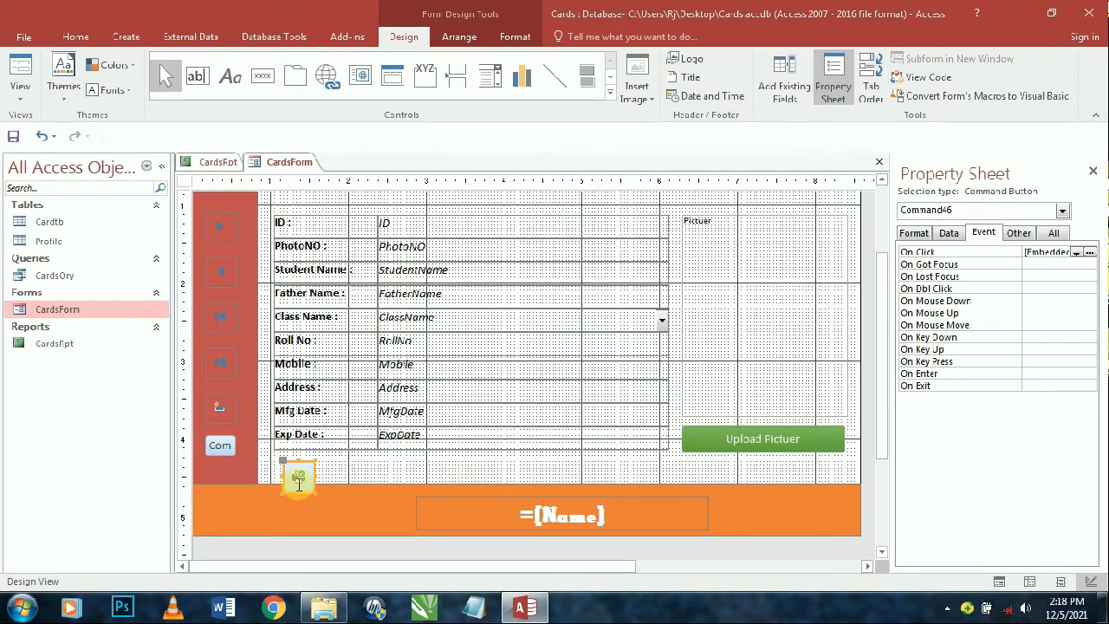
- Delete all actions from the print button's embedded On Click macro and save it
click(1091, 252)
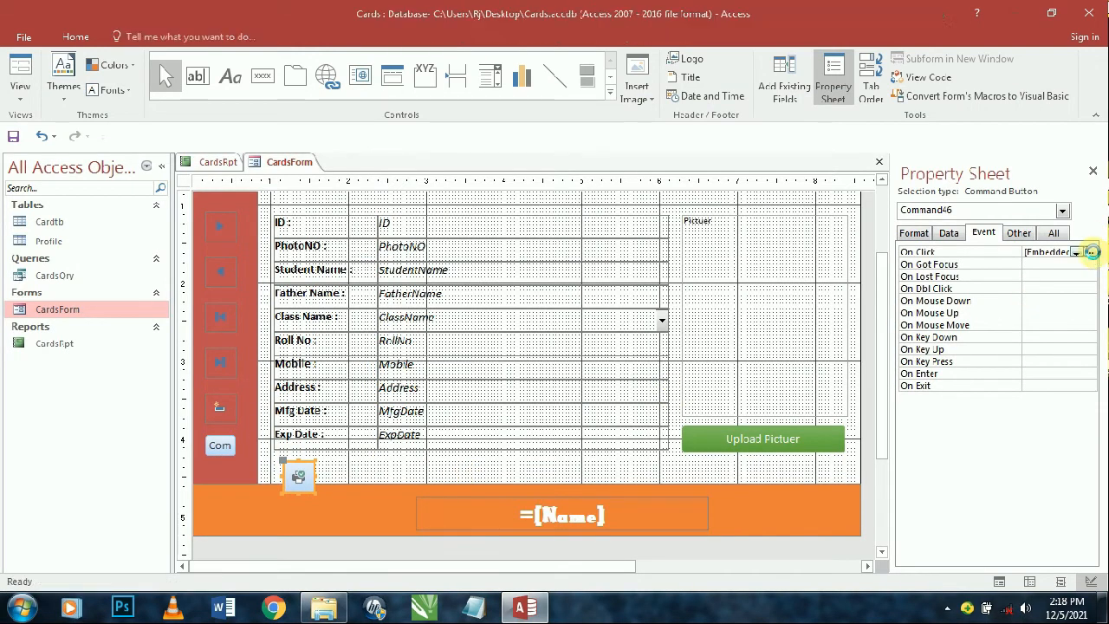
key(ctrl+a)
key(Delete)
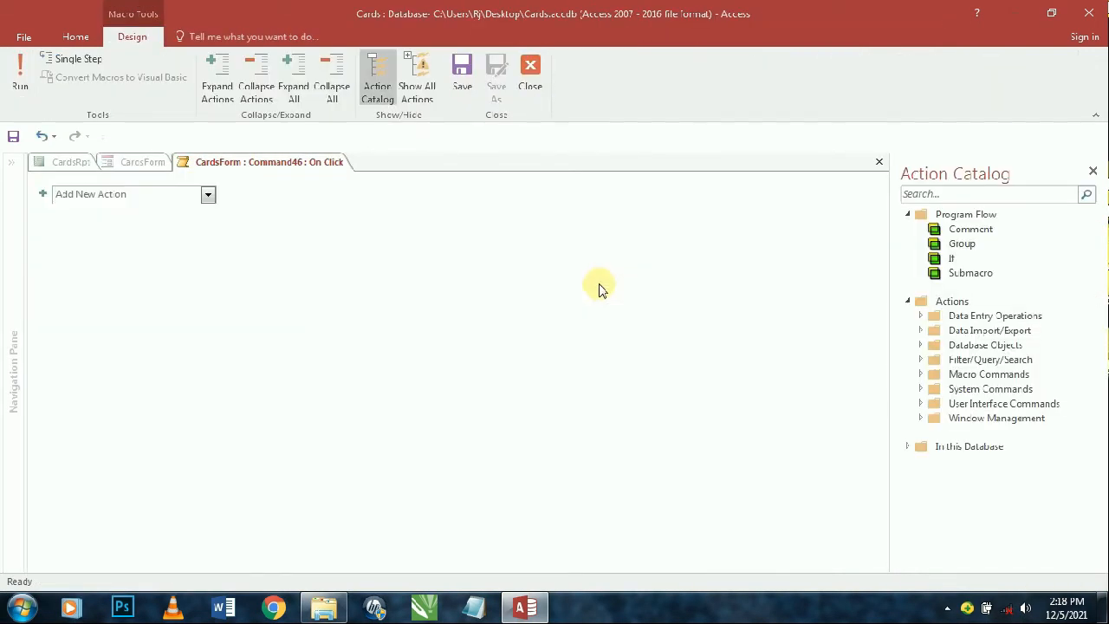
key(ctrl+s)
key(ctrl+w)
click(1022, 275)
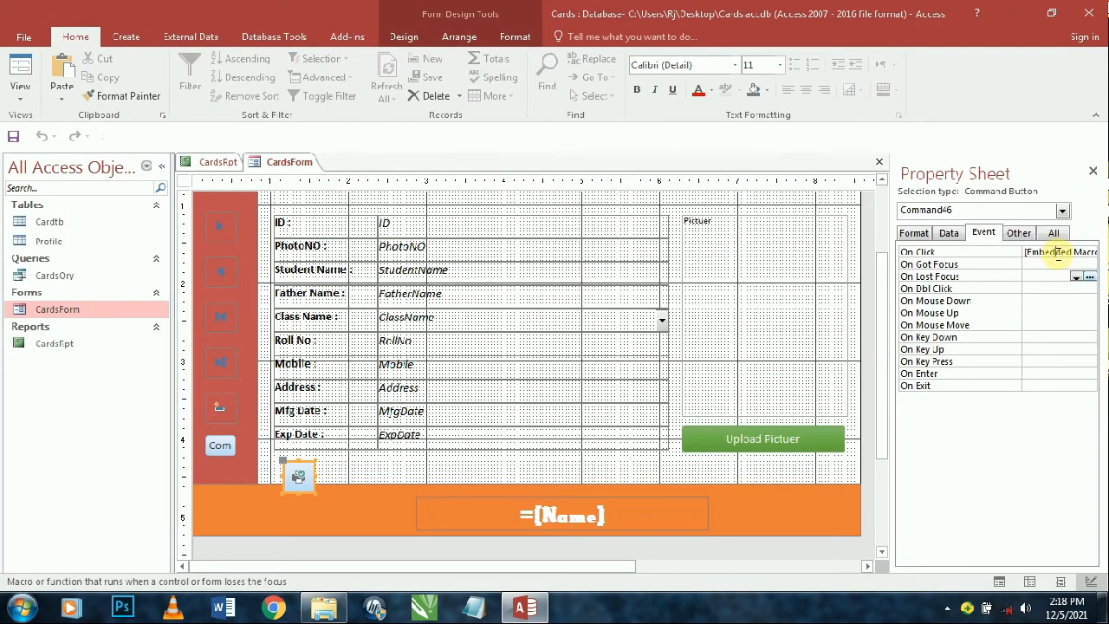
- Set On Click to [Event Procedure] and paste the OpenReport code into Command46_Click
click(1058, 252)
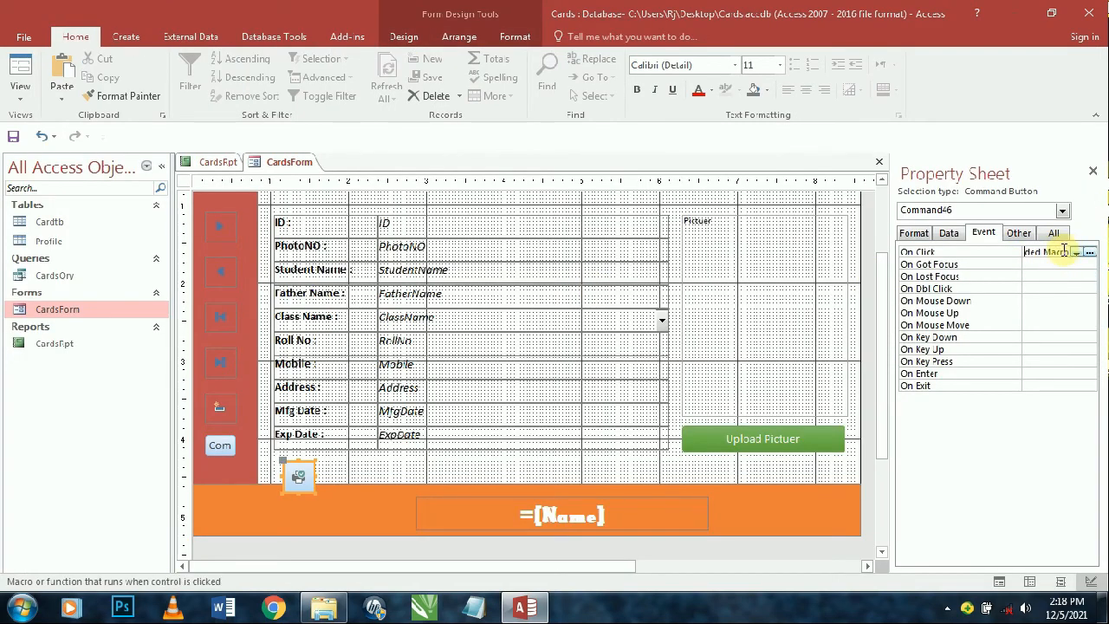
key(BackSpace)
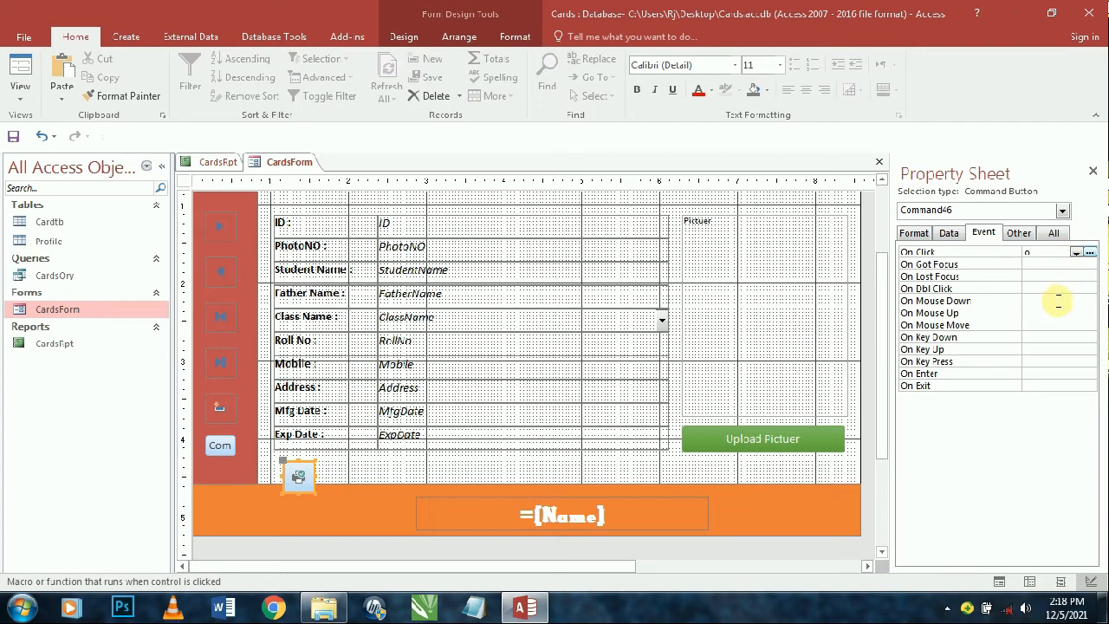
click(1076, 252)
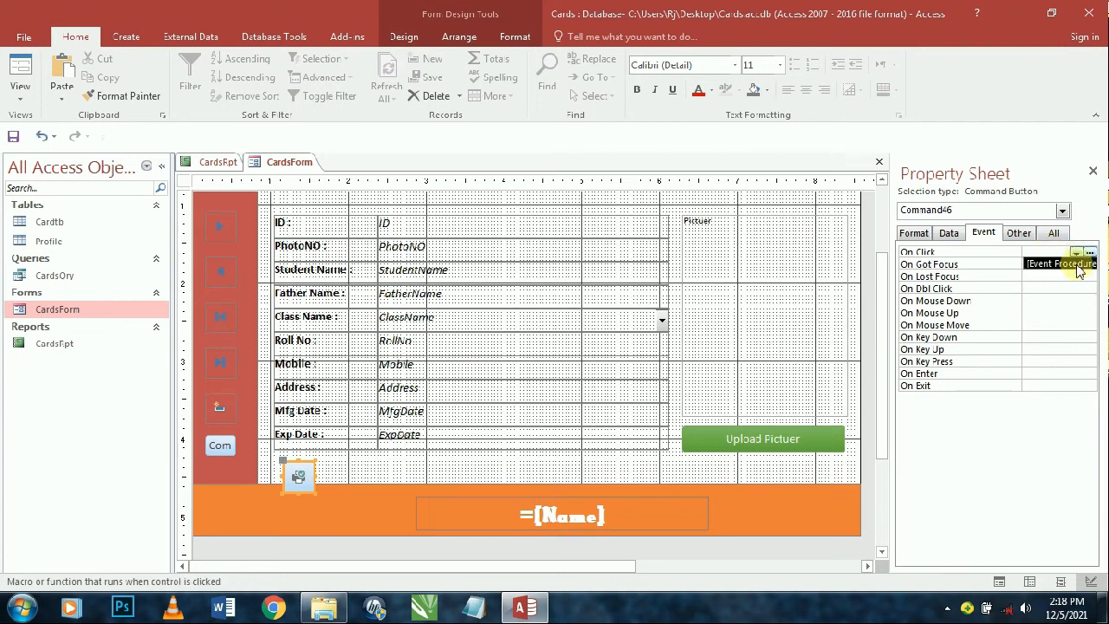
click(1081, 262)
click(1089, 252)
text(On Error Resume Next Me.Application.DoCmd.OpenReport "CardsRpt", acViewReport)
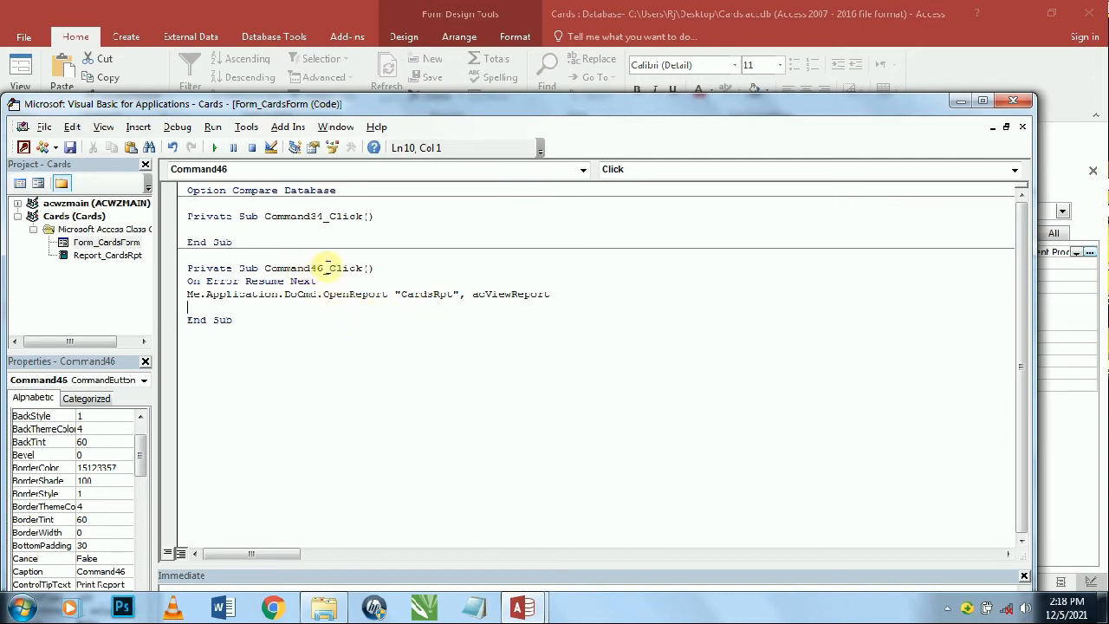
click(1013, 101)
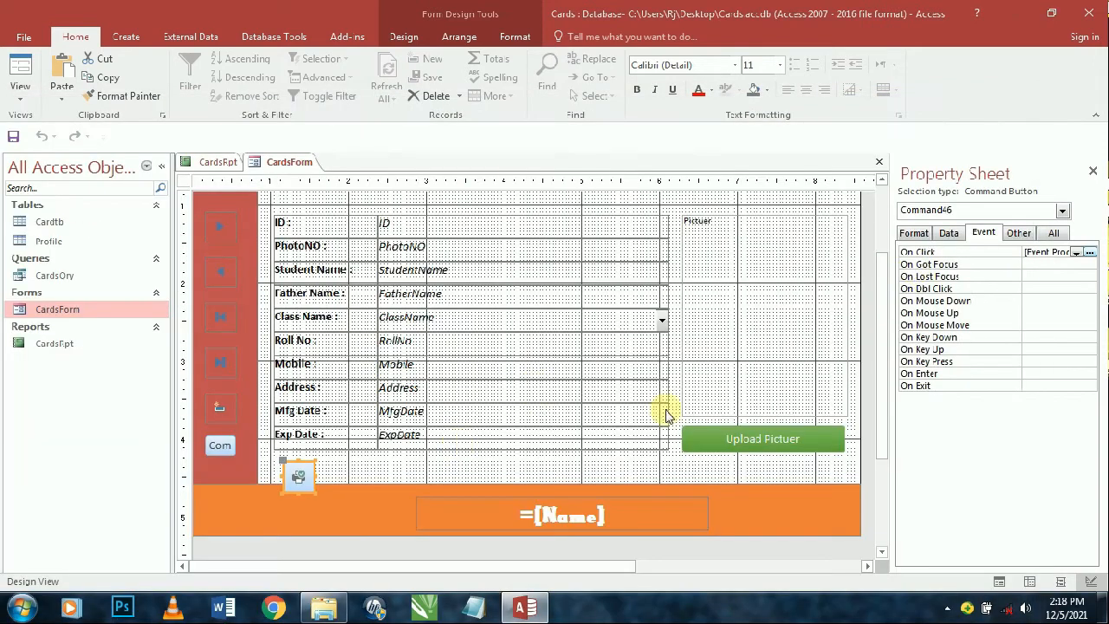
- Delete the extra command button and shrink the image button to icon size
click(1027, 232)
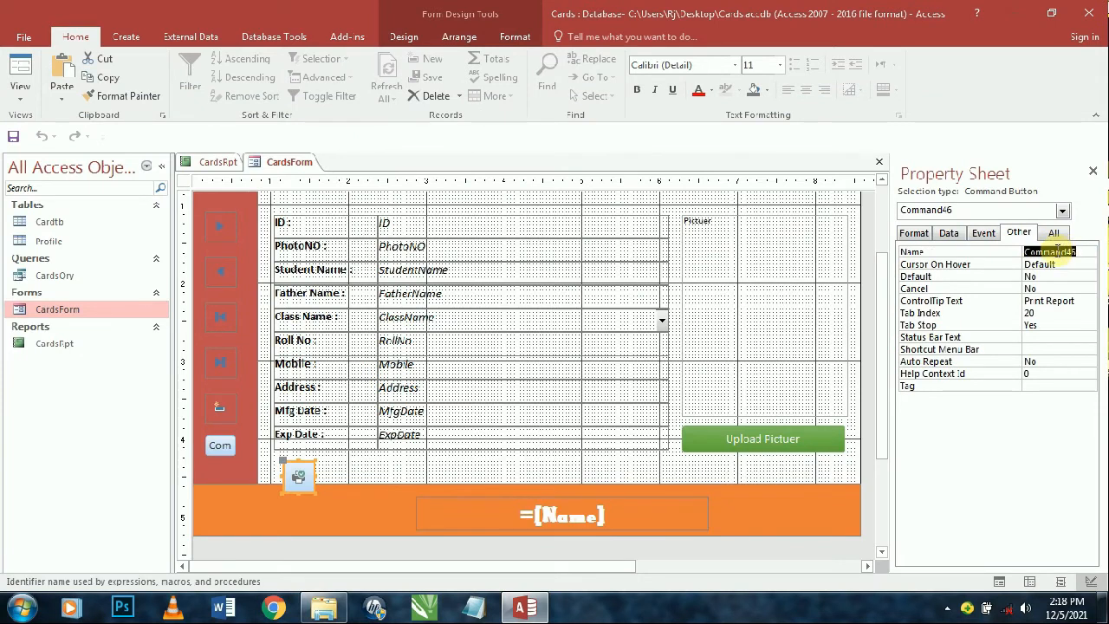
click(231, 447)
key(Delete)
click(302, 475)
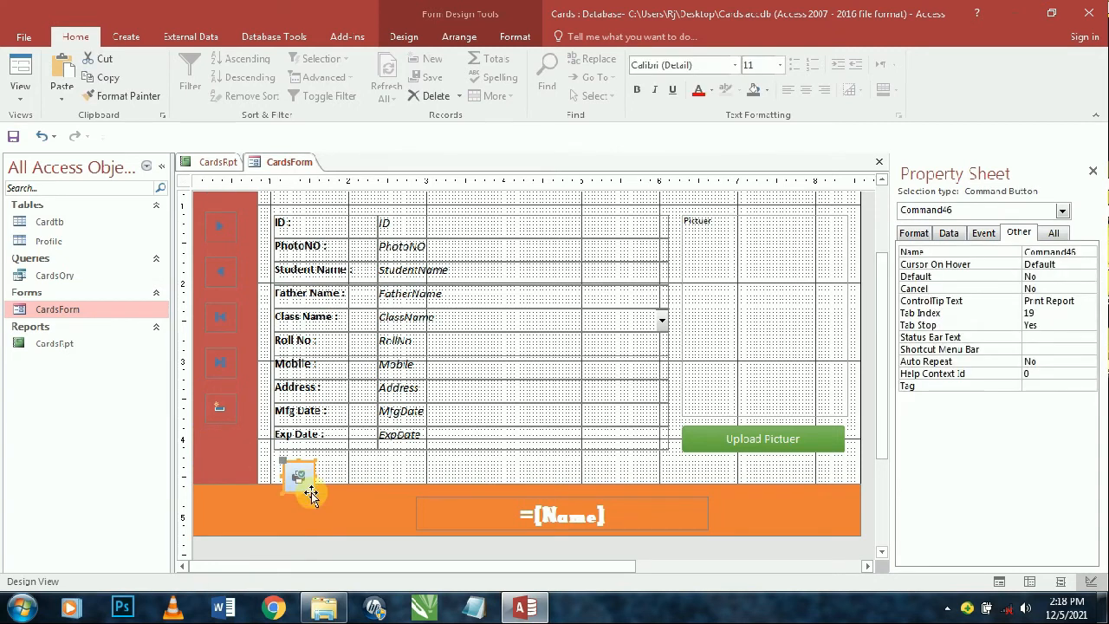
drag(315, 493, 218, 451)
click(294, 471)
click(342, 473)
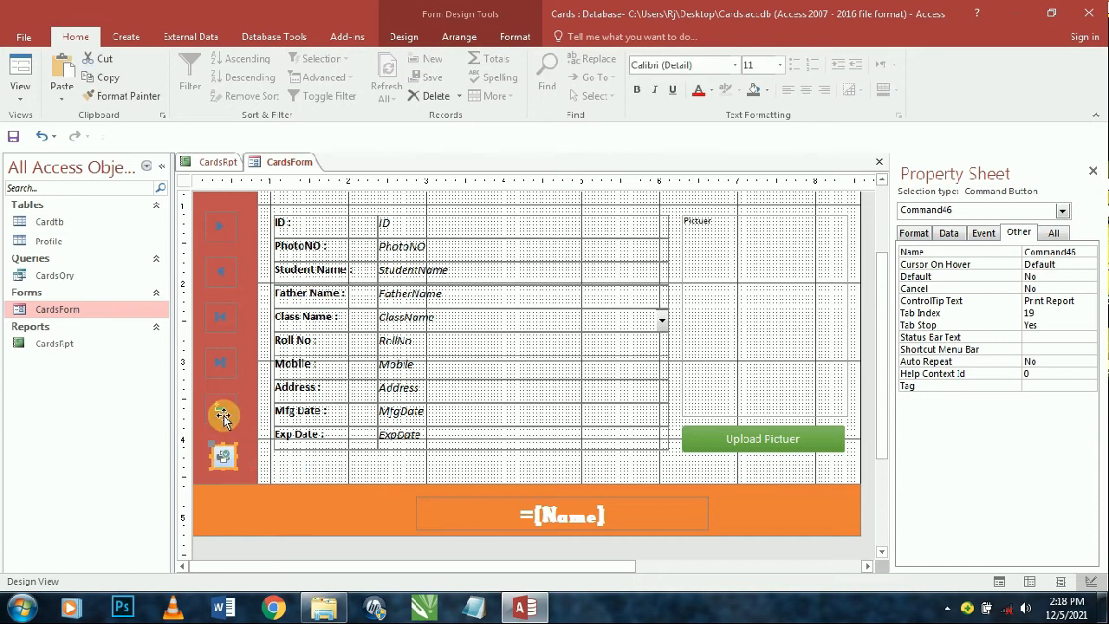
- Copy the Add Record button's formatting onto the image button, then match their widths and left edges
click(221, 412)
click(125, 95)
click(222, 459)
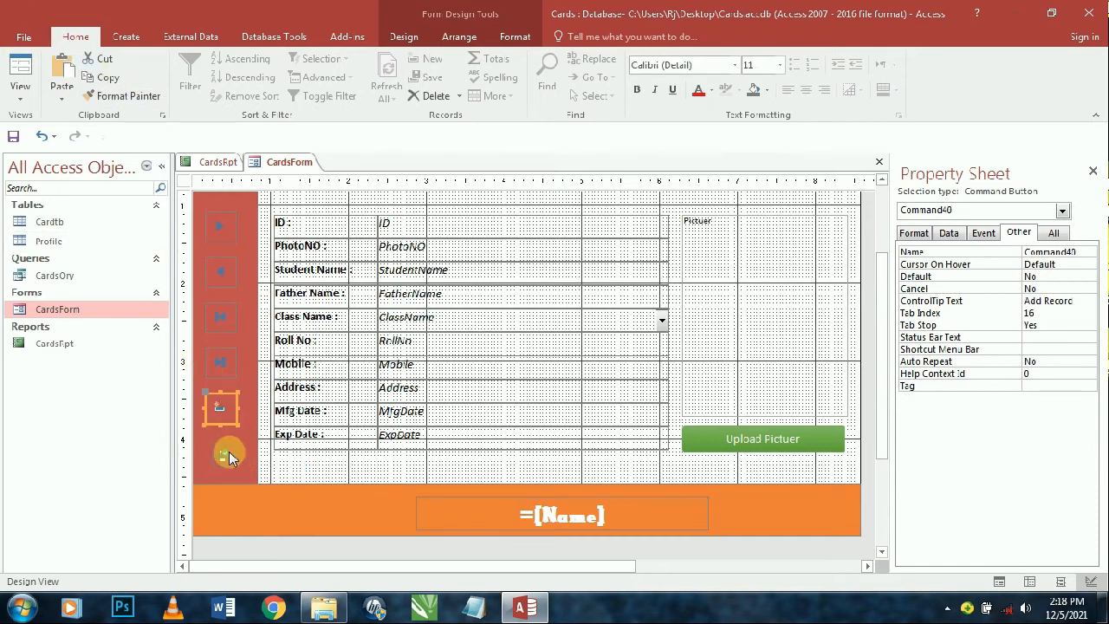
shift+click(223, 462)
right_click(223, 462)
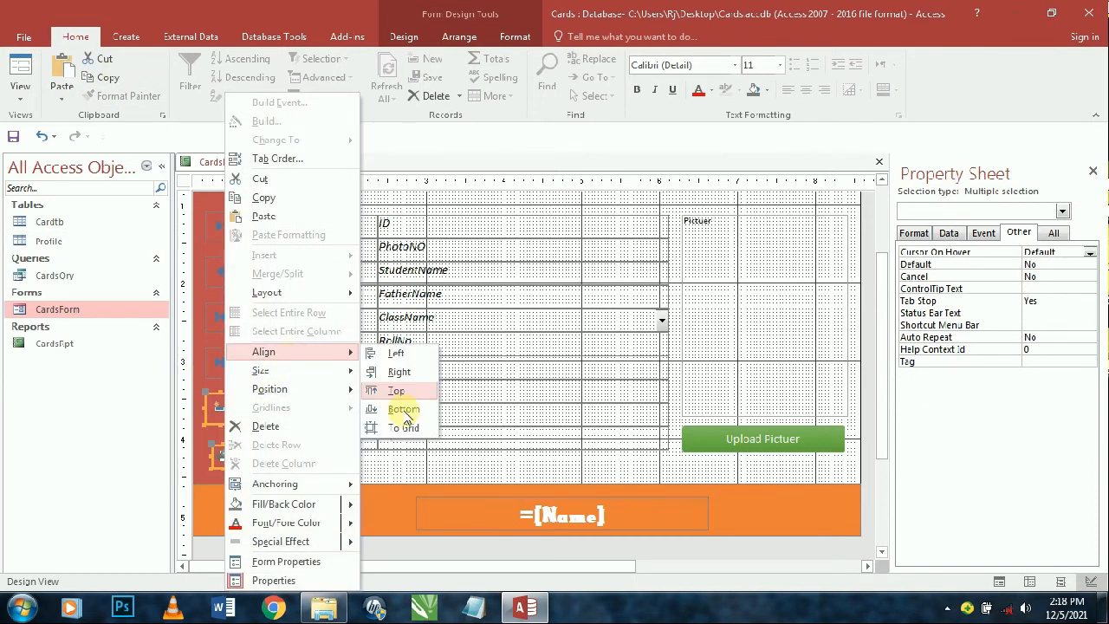
mouse_move(342, 371)
click(404, 446)
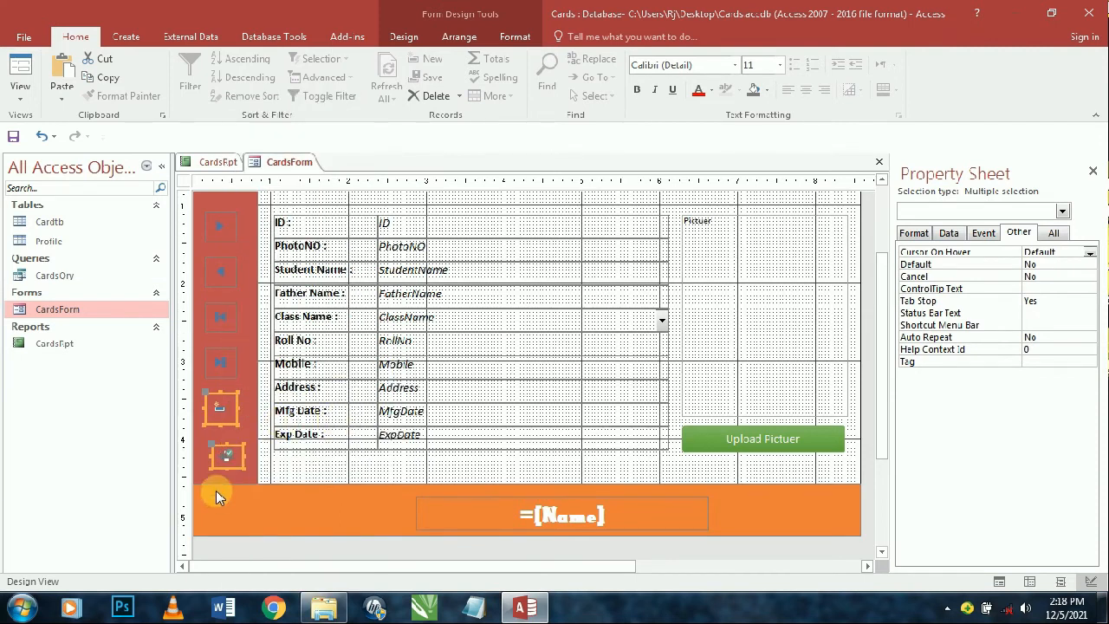
right_click(223, 448)
click(405, 409)
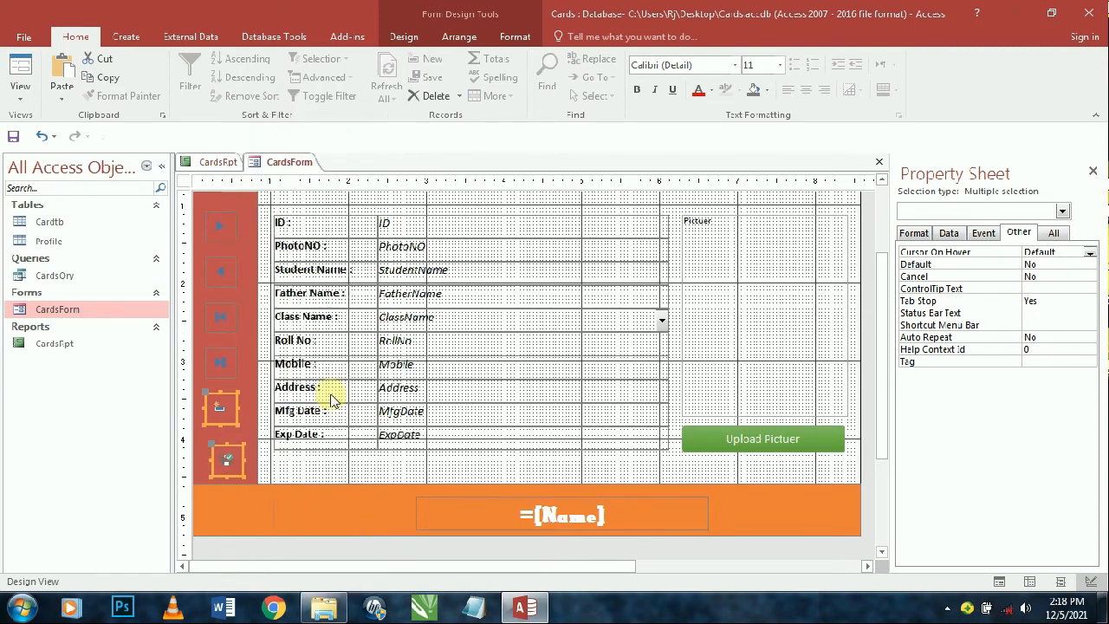
right_click(230, 459)
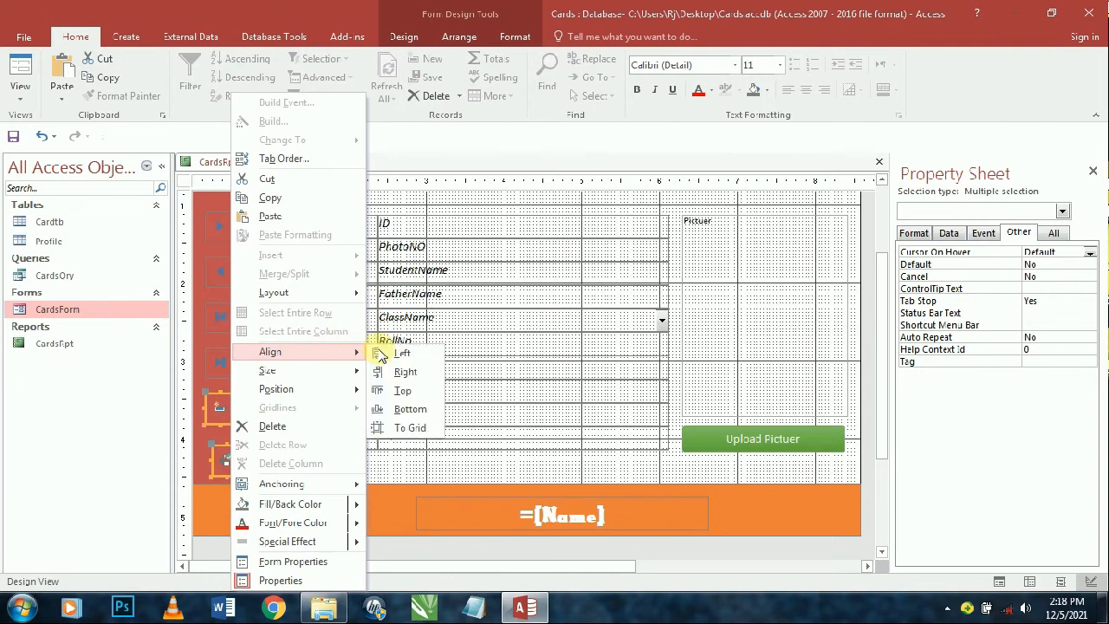
click(401, 352)
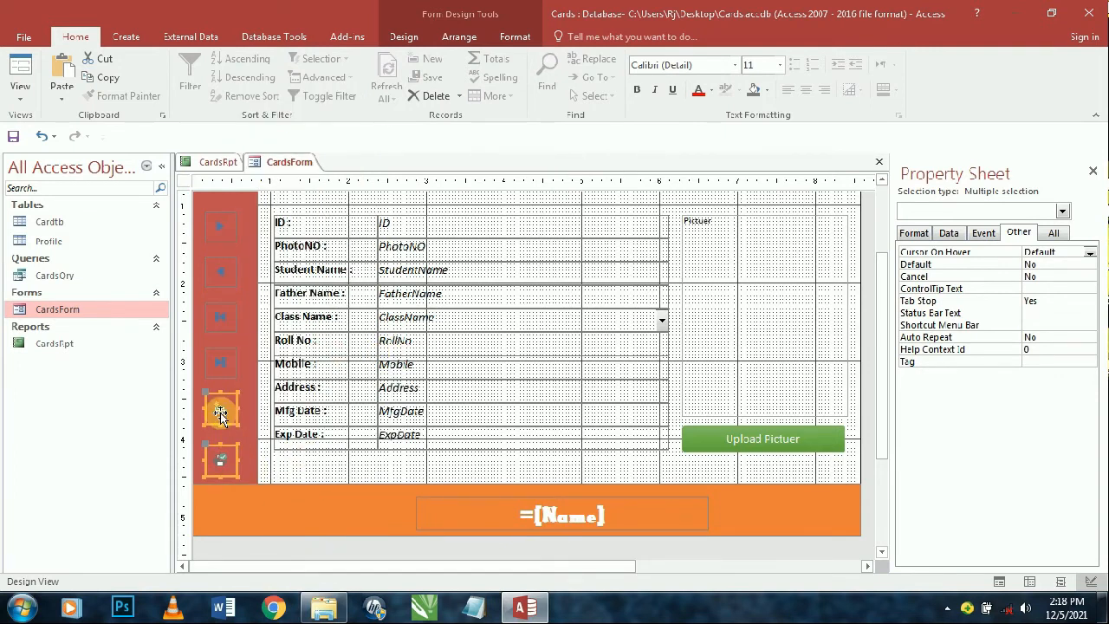
- Evenly space the six sidebar buttons vertically, align them left, and close the form
click(237, 318)
shift+click(231, 269)
shift+click(232, 322)
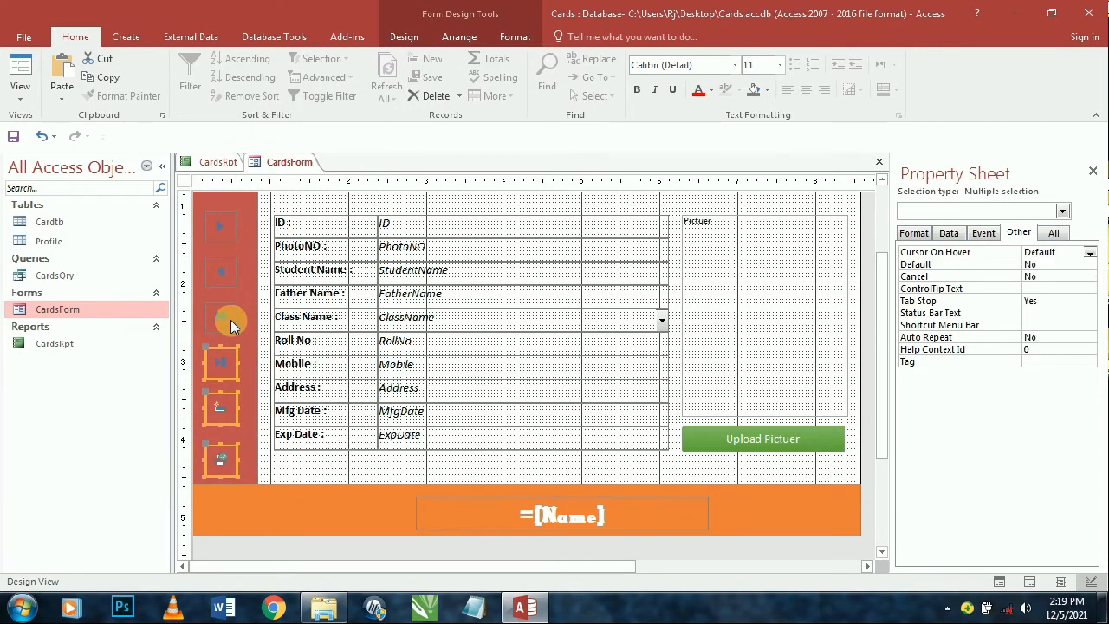
shift+click(220, 232)
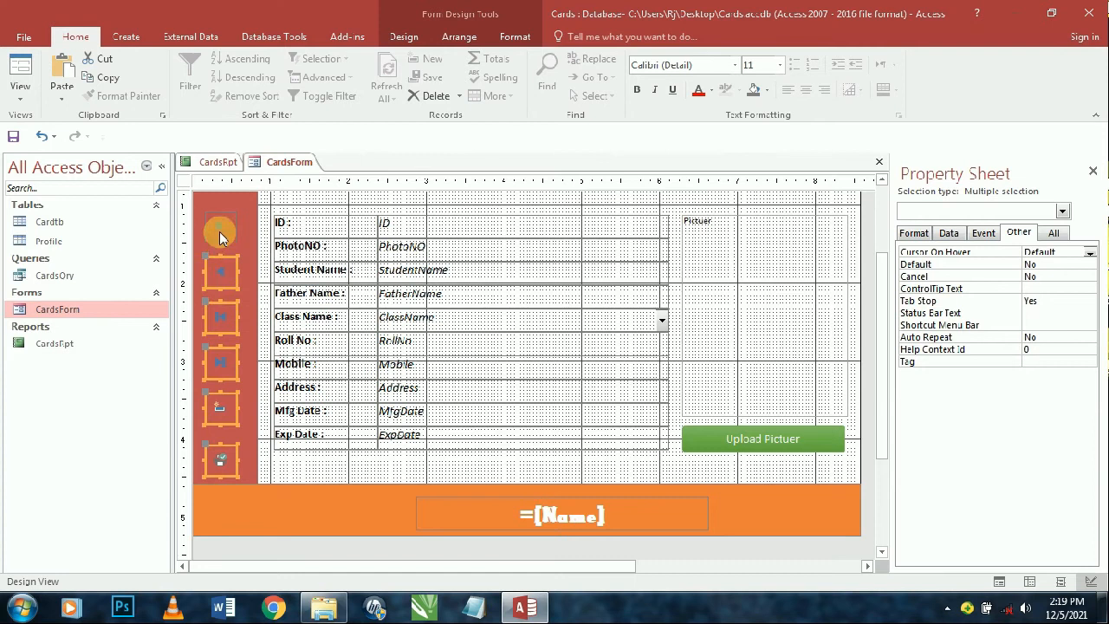
click(459, 36)
click(776, 95)
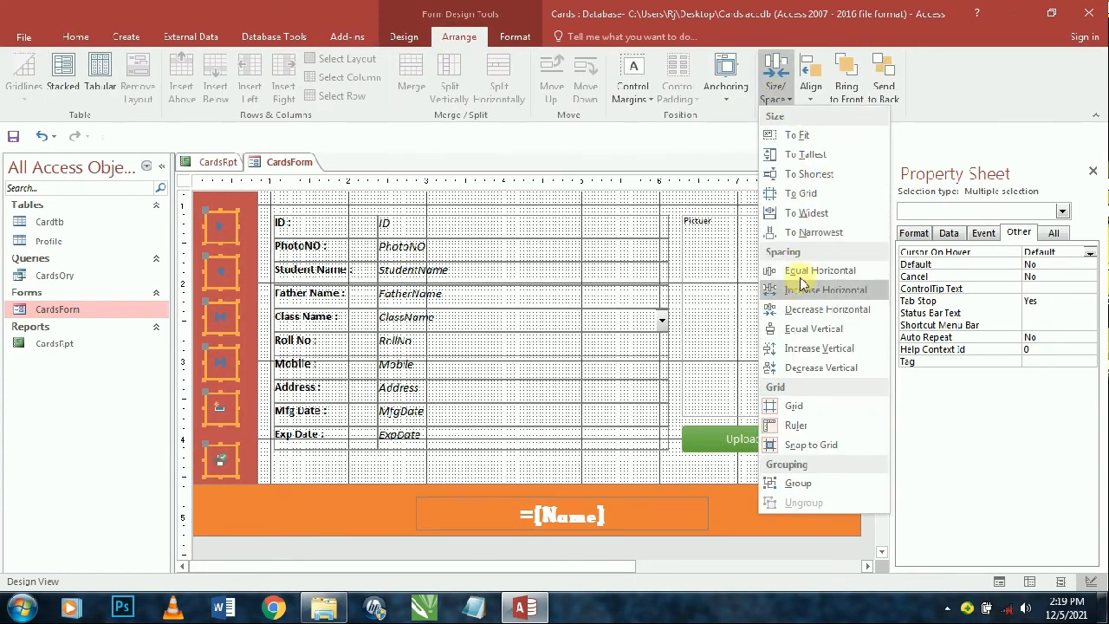
click(798, 348)
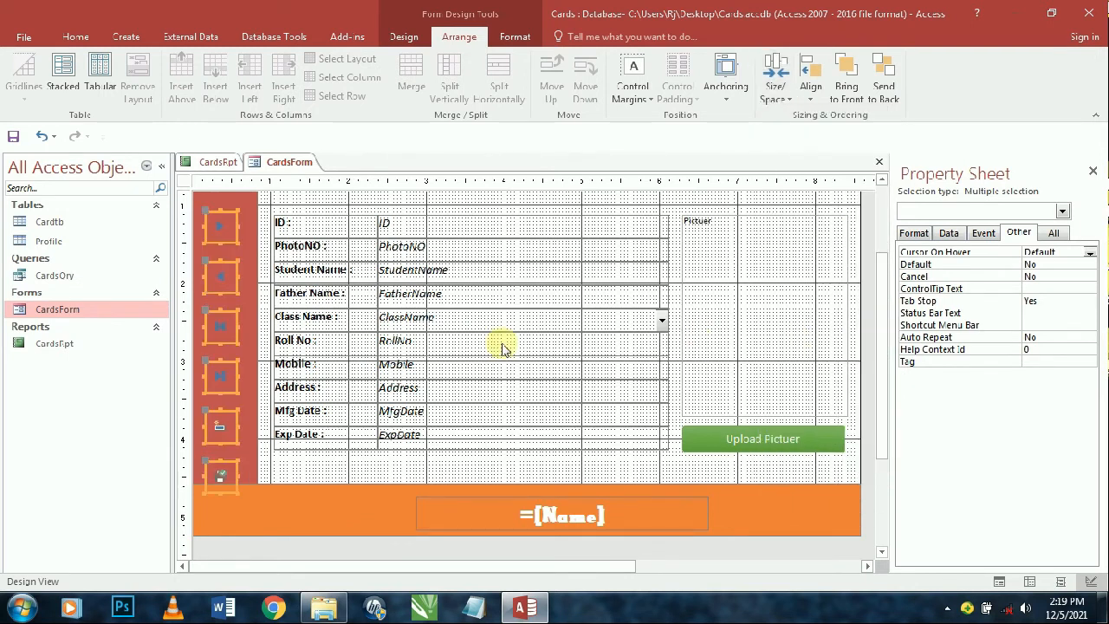
click(776, 80)
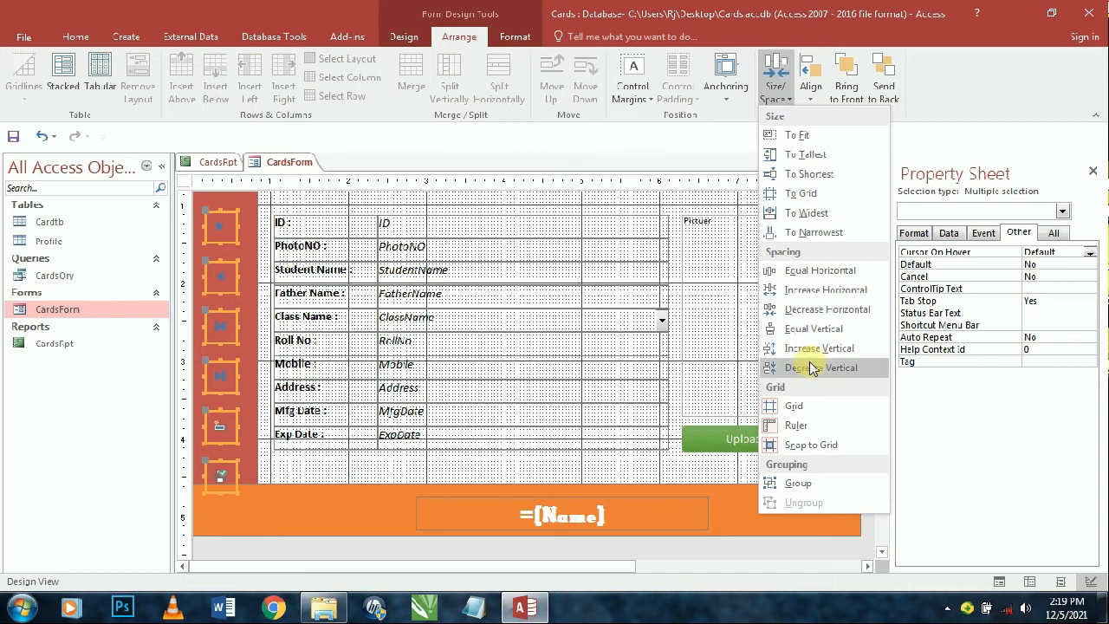
click(819, 367)
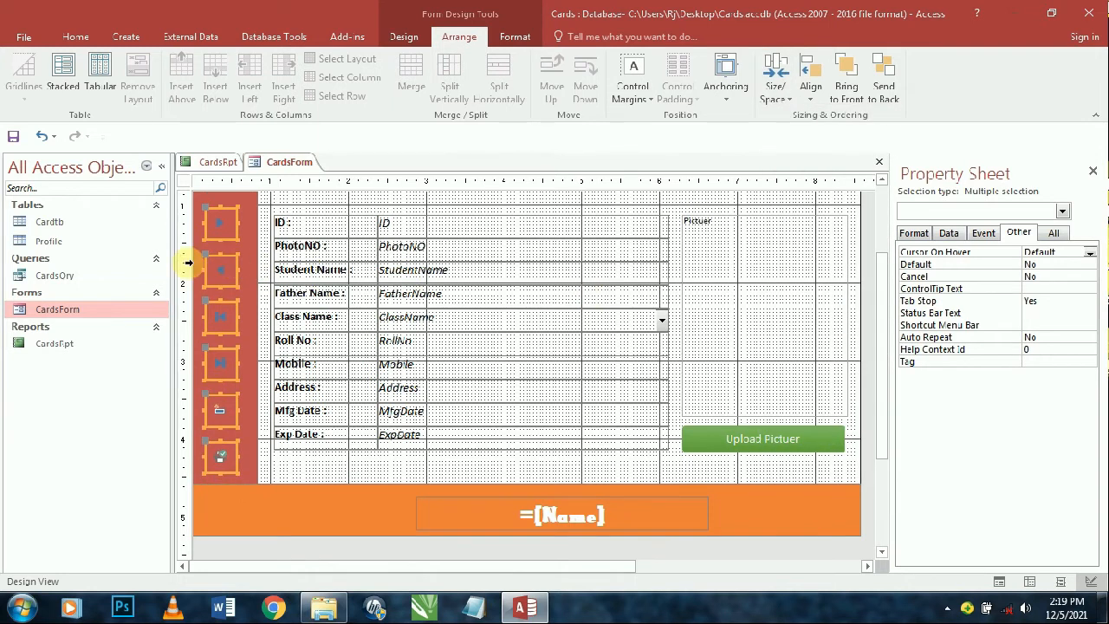
right_click(228, 290)
mouse_move(303, 351)
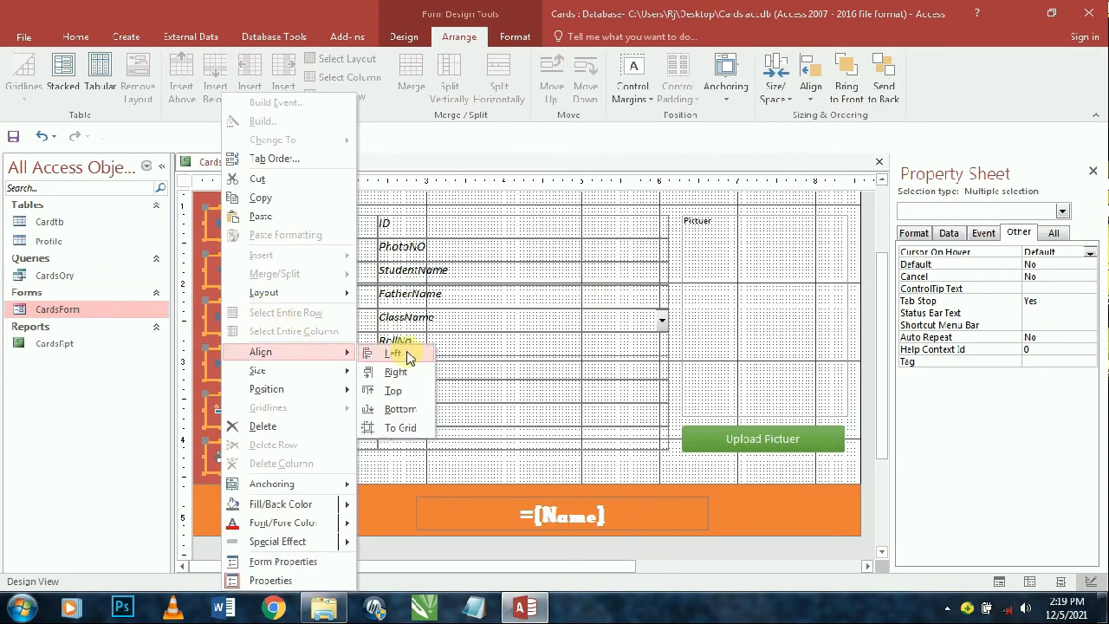
click(395, 351)
key(ctrl+w)
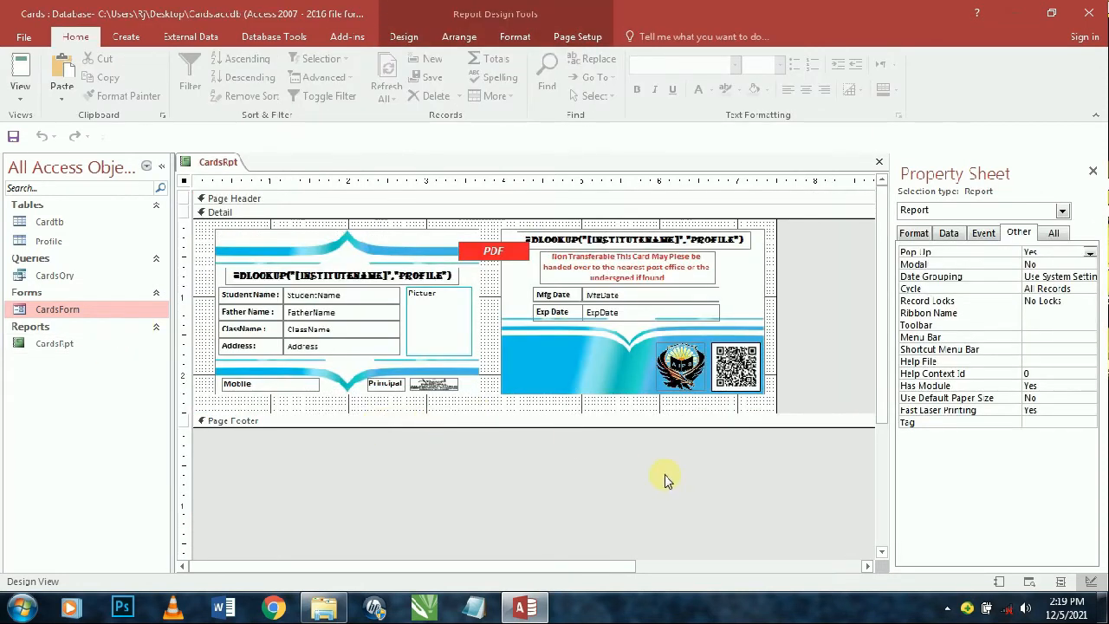
- Draw a test command button at the card's lower-left, then delete it
click(518, 256)
click(834, 292)
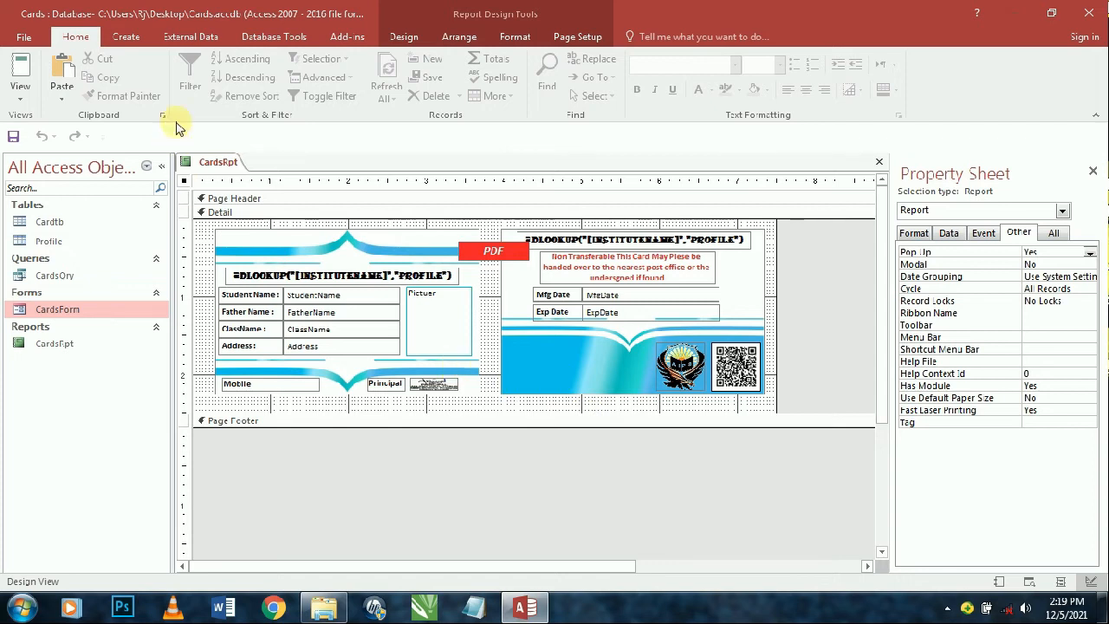
click(403, 39)
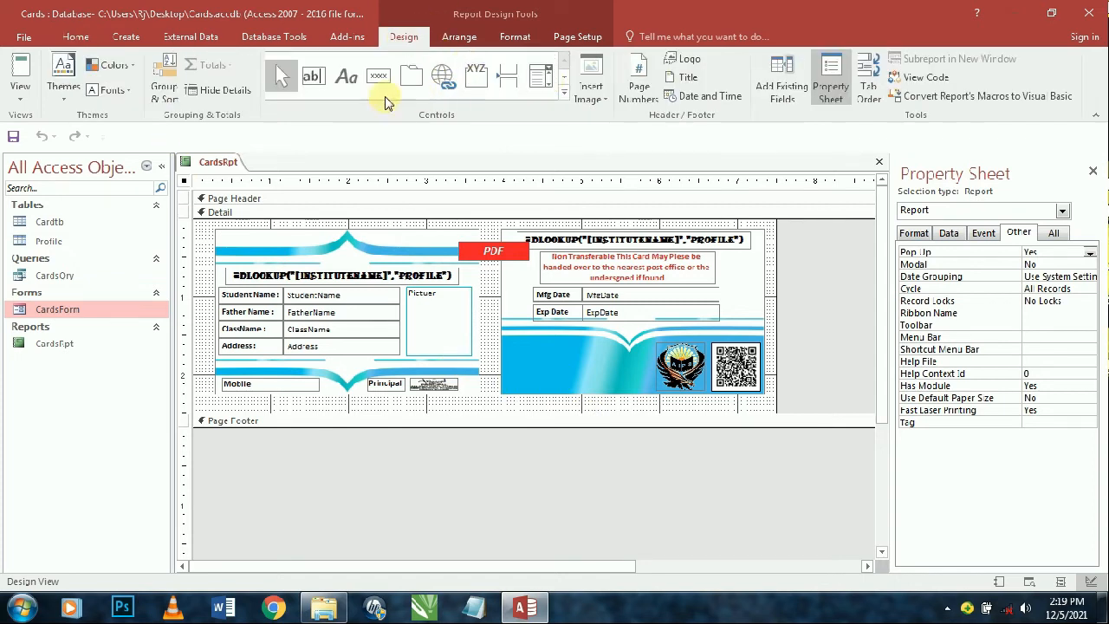
click(311, 76)
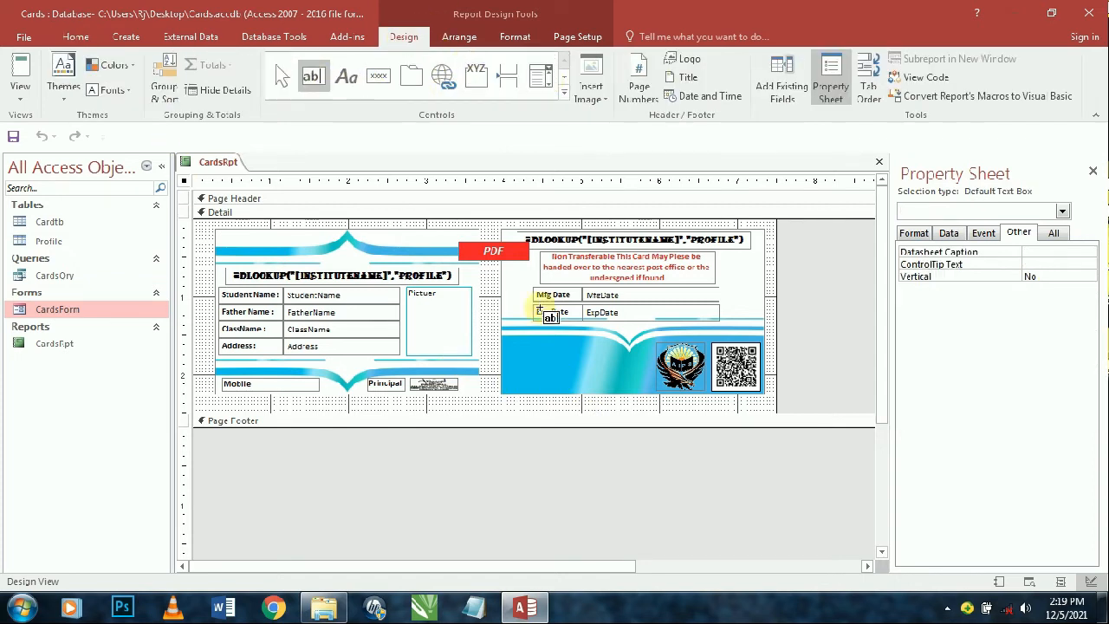
click(377, 75)
drag(510, 367, 574, 390)
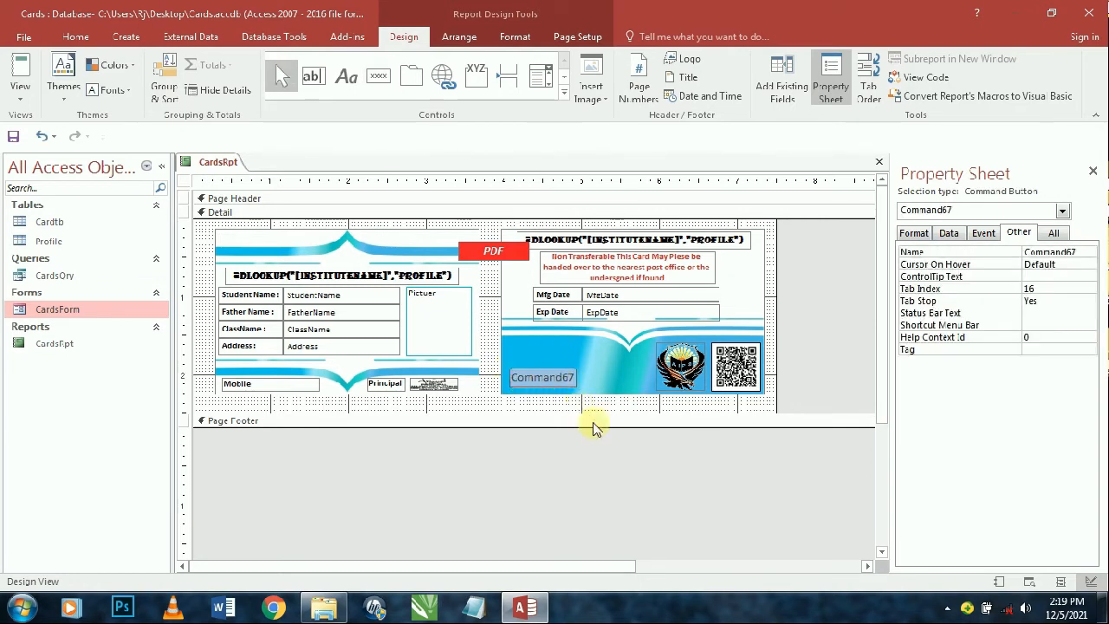
click(611, 462)
click(561, 385)
key(Delete)
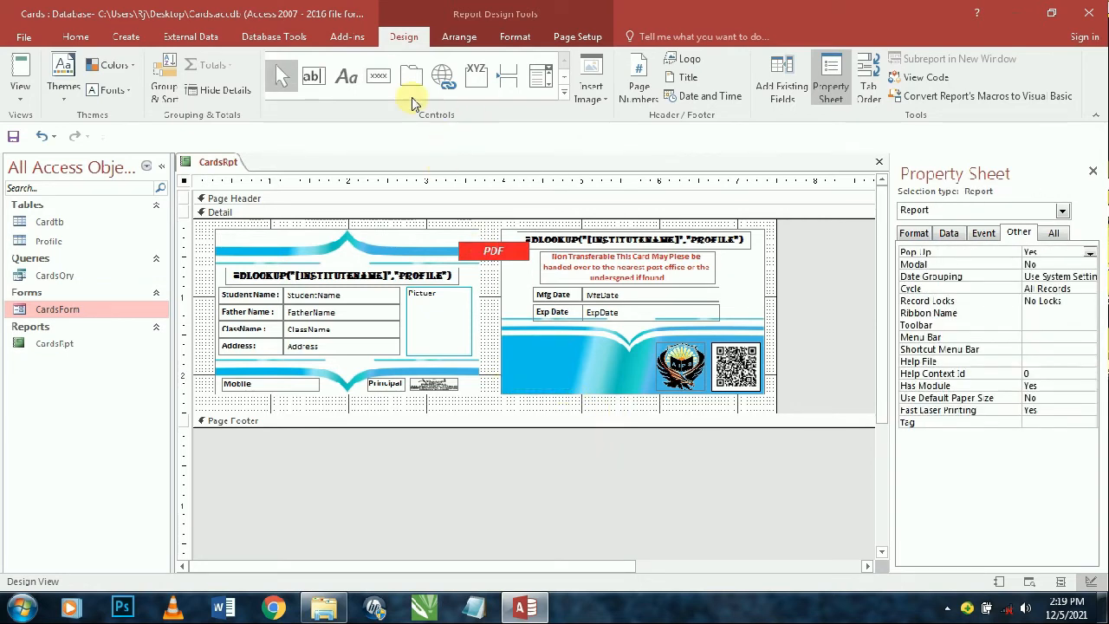
- Draw a label at the card's lower-left reading 'School:' followed by the school's name
click(353, 79)
mouse_move(502, 361)
mouse_down()
mouse_move(552, 389)
mouse_move(598, 393)
mouse_up()
text(S)
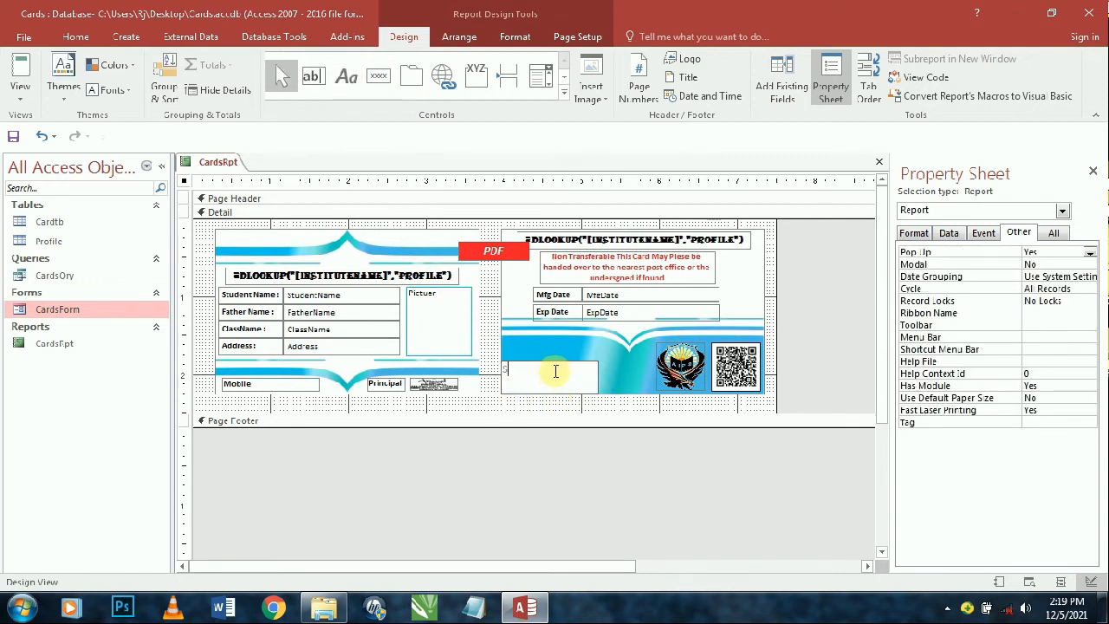
text(cho)
text(ol:allama Iqbal Pu)
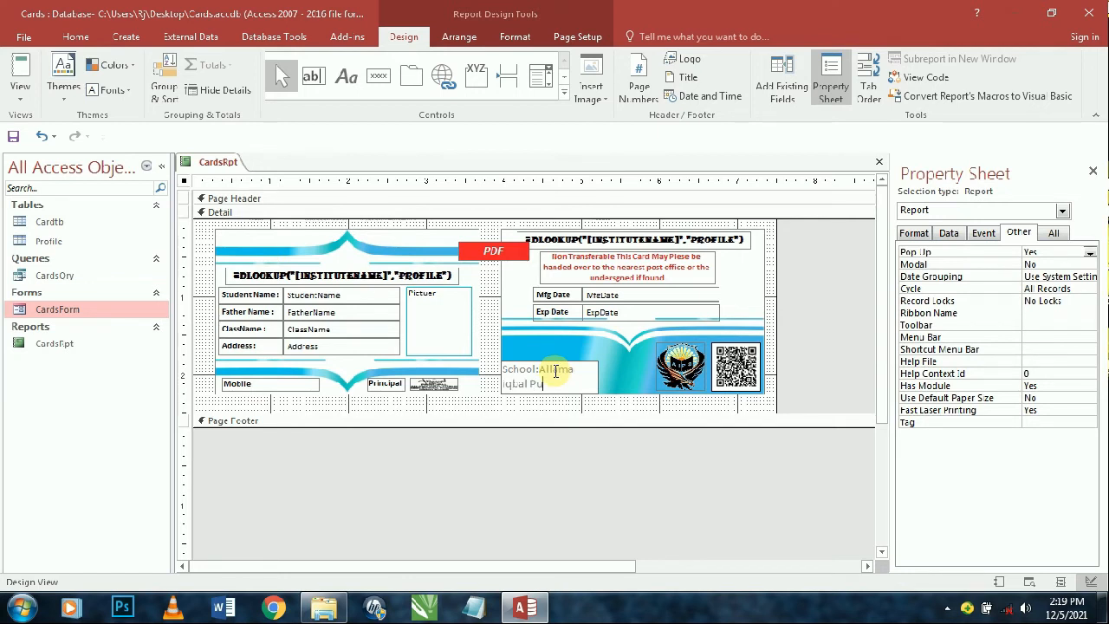
text(blic school)
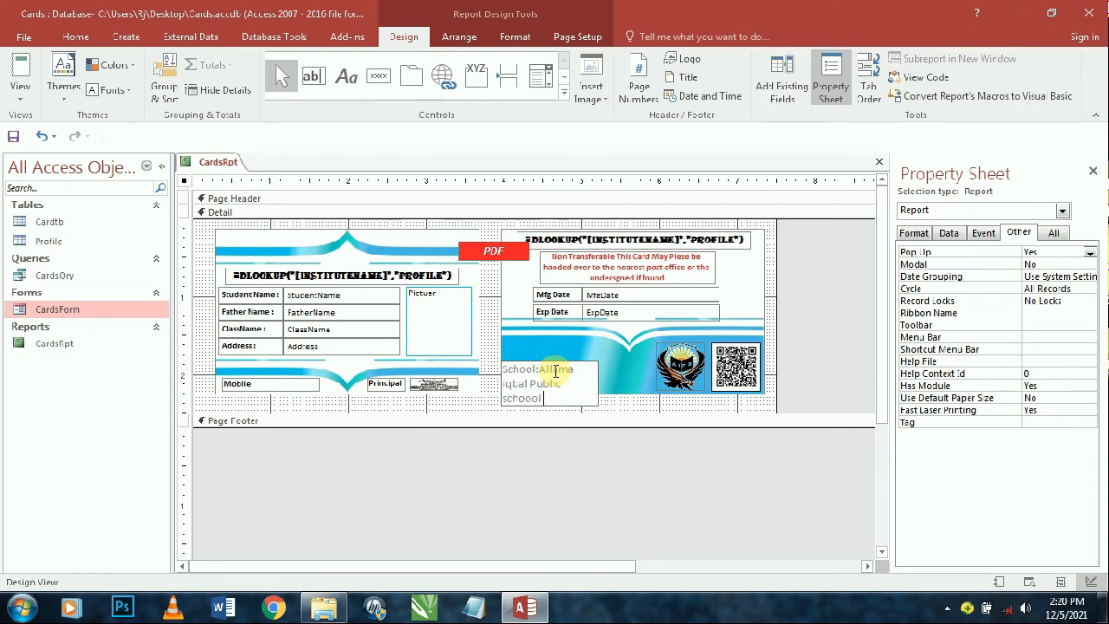
key(Return)
key(Return)
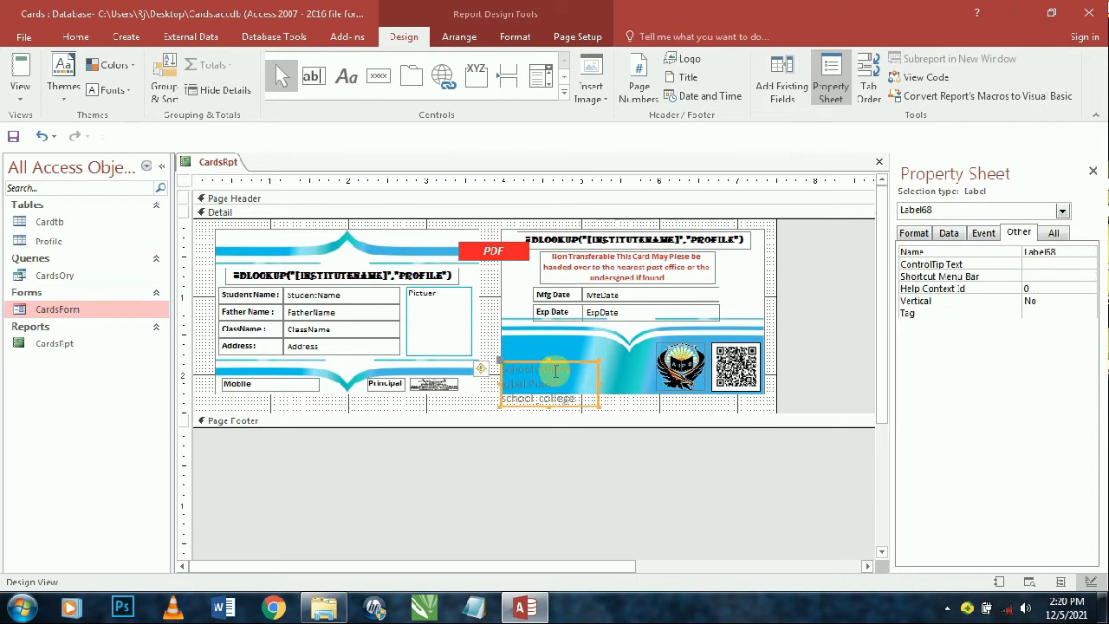
click(77, 37)
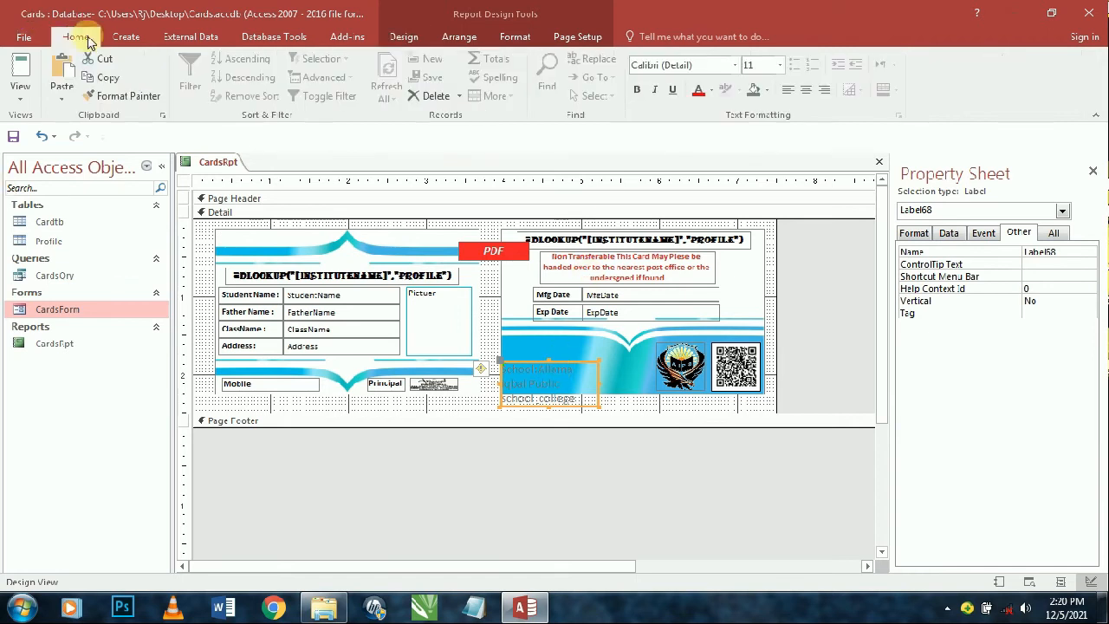
- Make the school label bold red 8-pt text and shorten its box
click(779, 66)
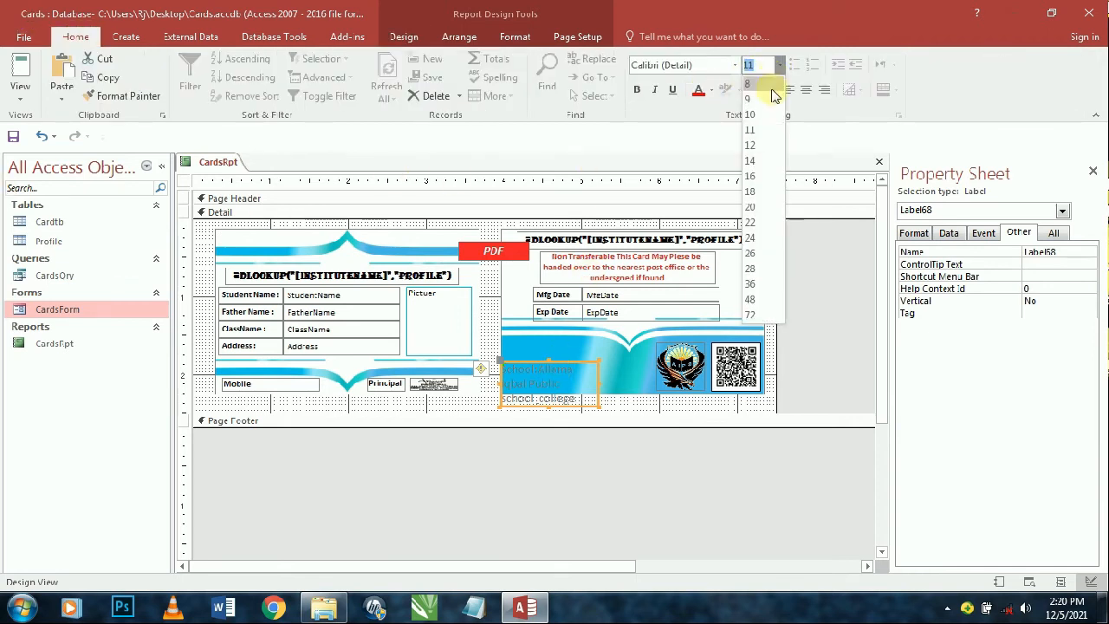
click(762, 78)
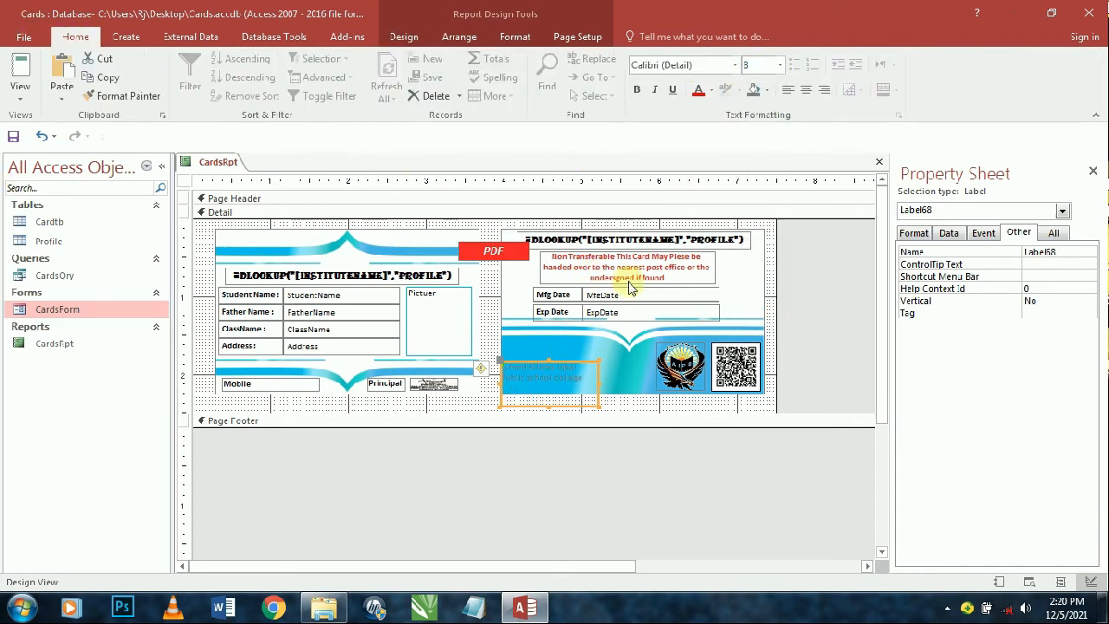
click(596, 407)
click(604, 374)
drag(597, 358, 641, 394)
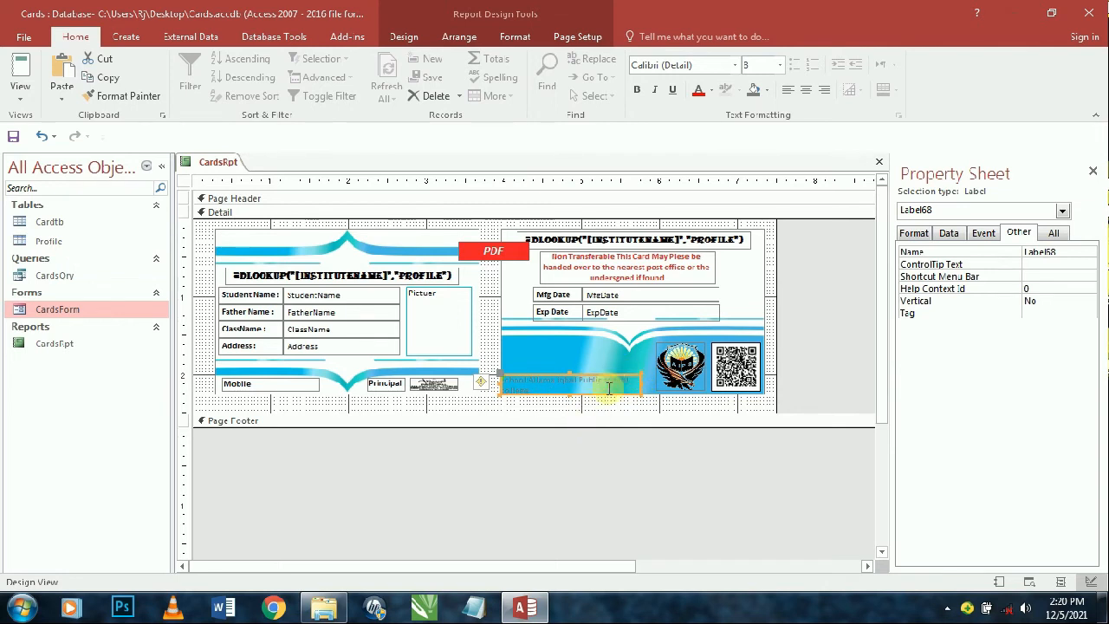
click(637, 90)
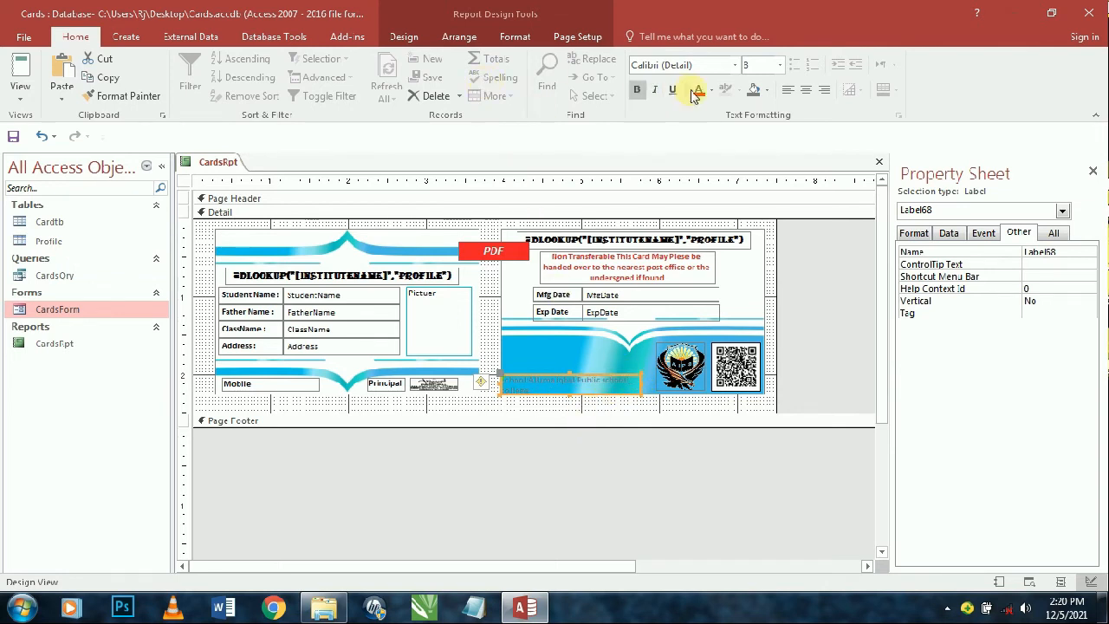
click(699, 89)
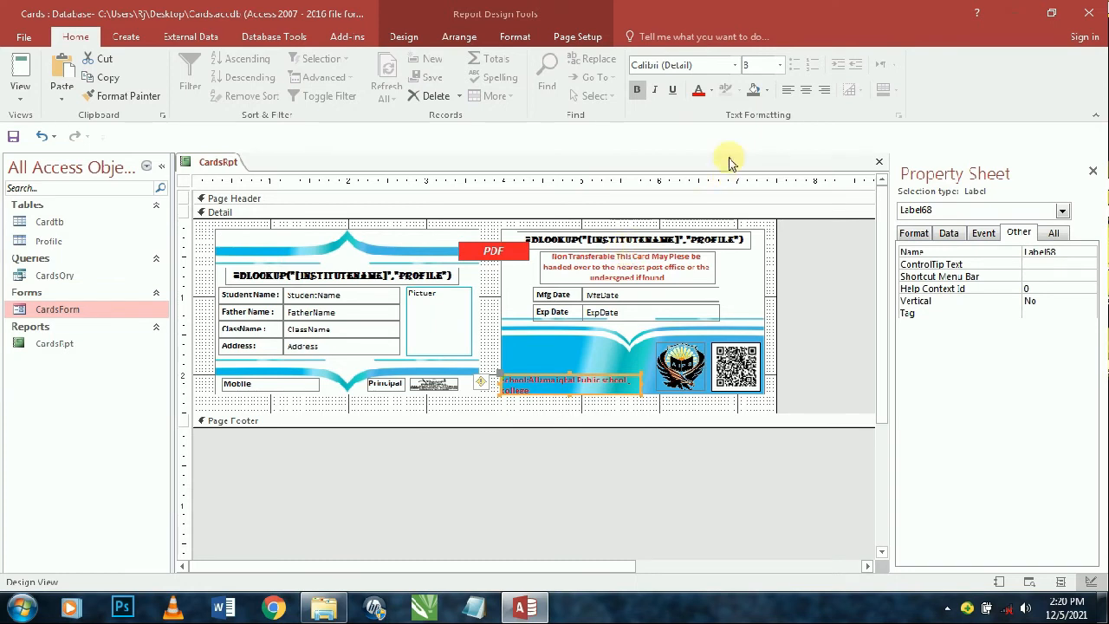
- Remove the school label's inner control margins
click(519, 40)
click(458, 38)
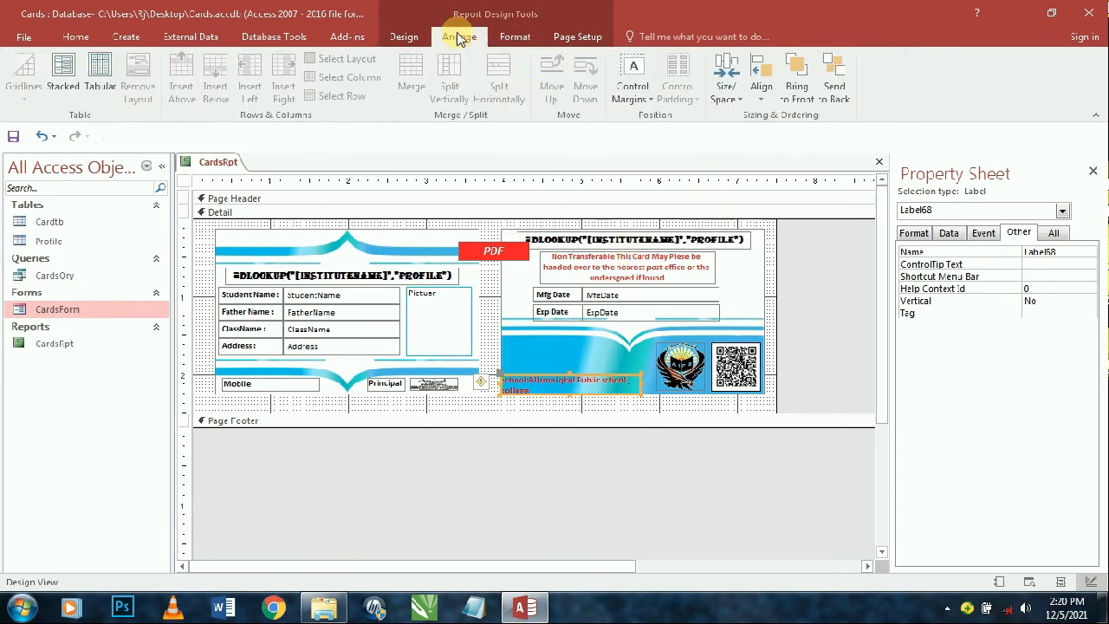
click(633, 82)
click(646, 121)
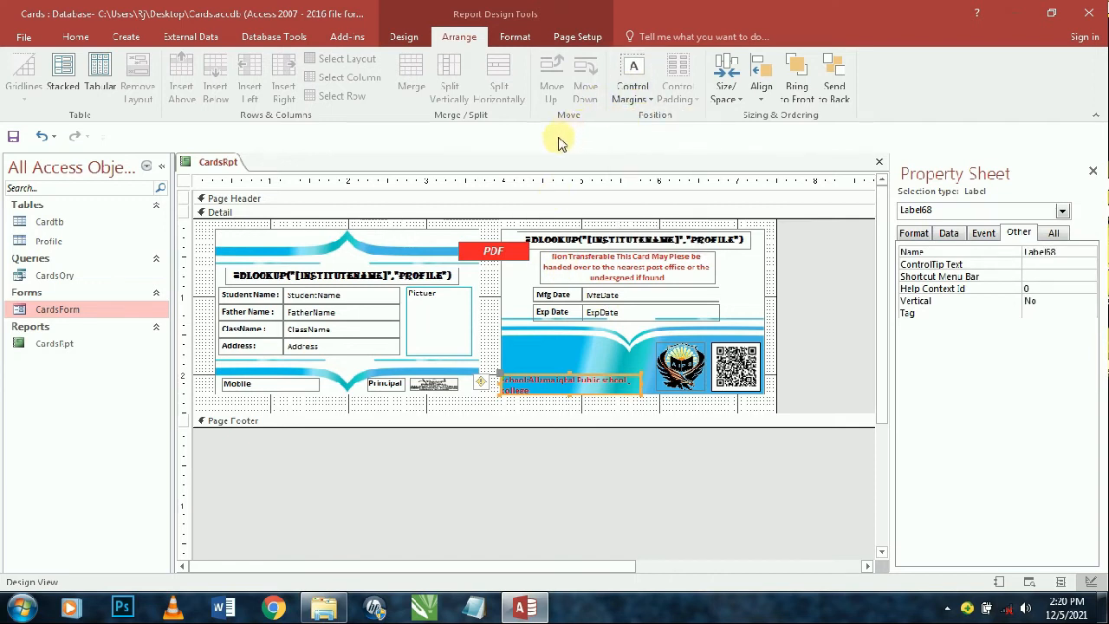
click(74, 37)
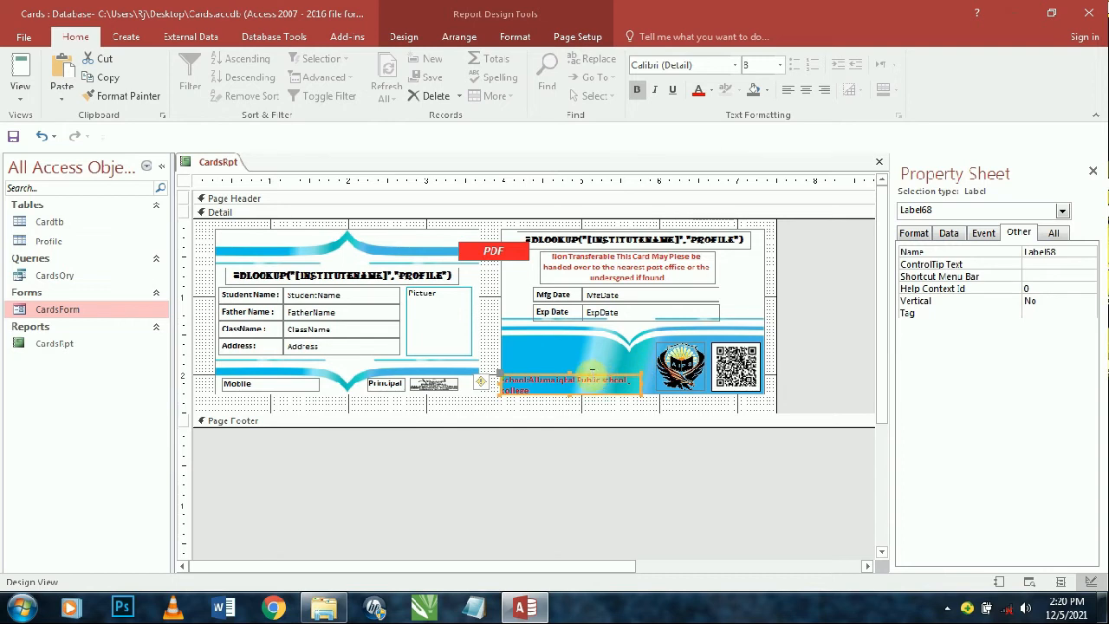
- Correct the label text to end in Kurram, widen it onto one line, and reset its margins
click(589, 380)
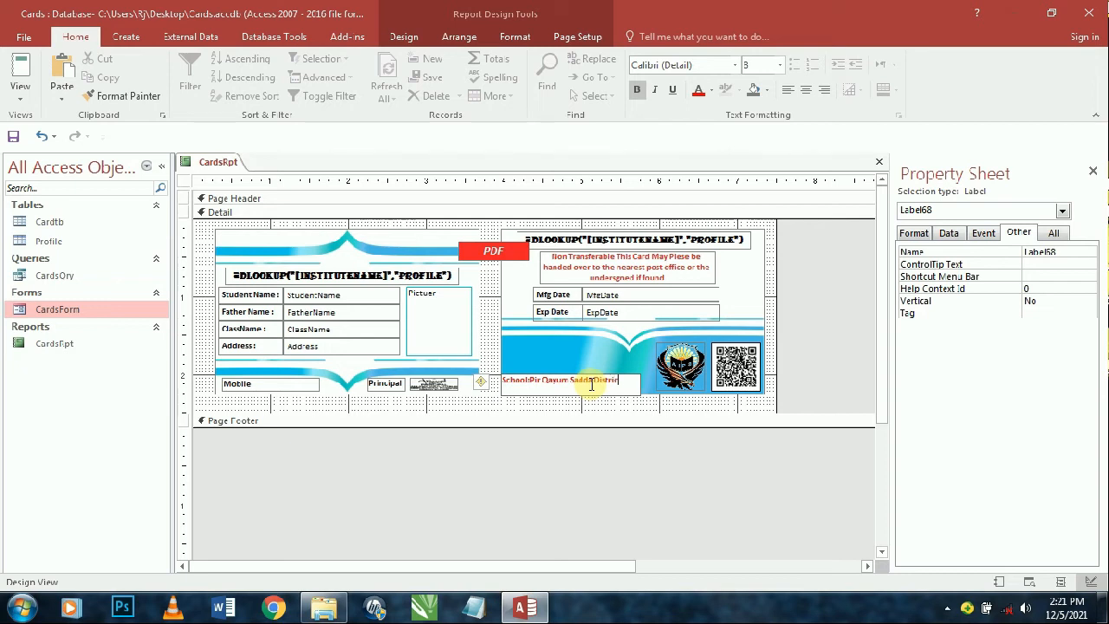
text(m)
key(Return)
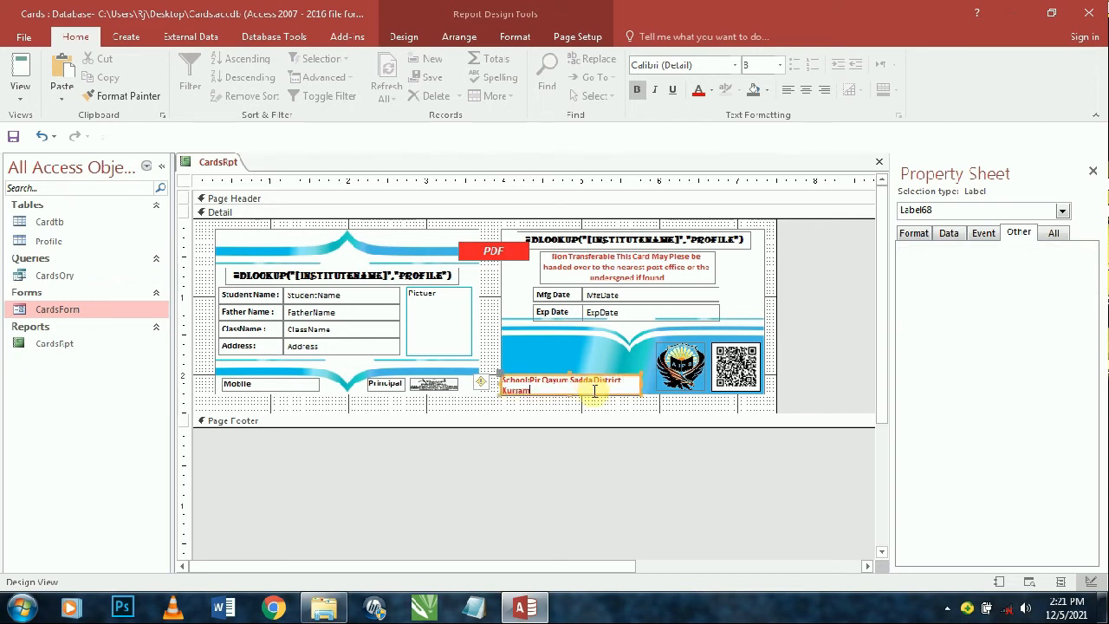
drag(637, 395, 656, 387)
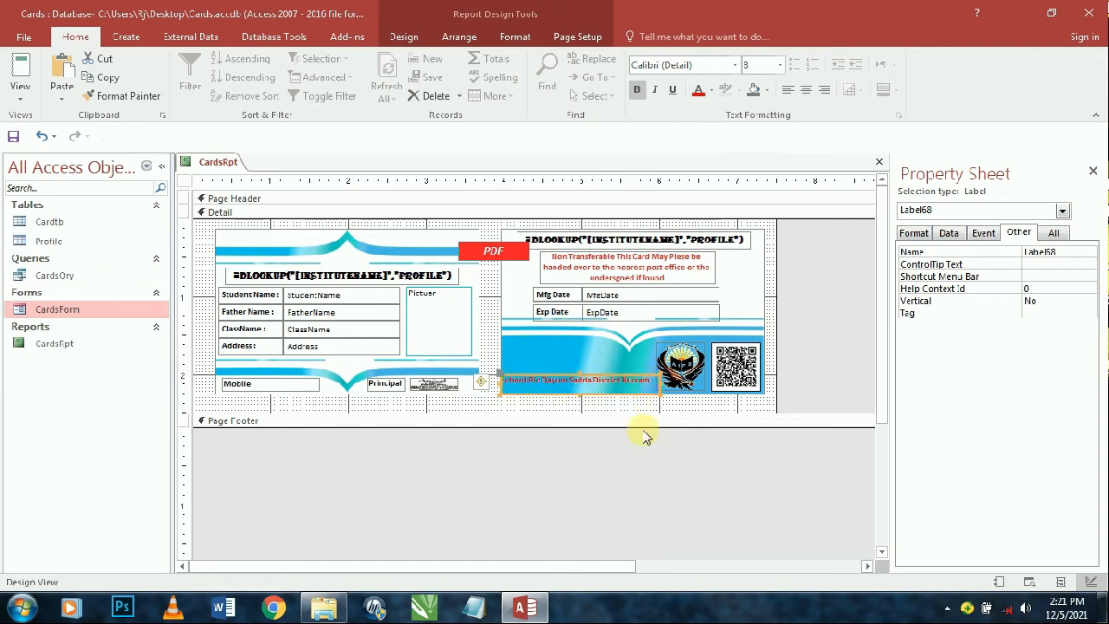
click(515, 37)
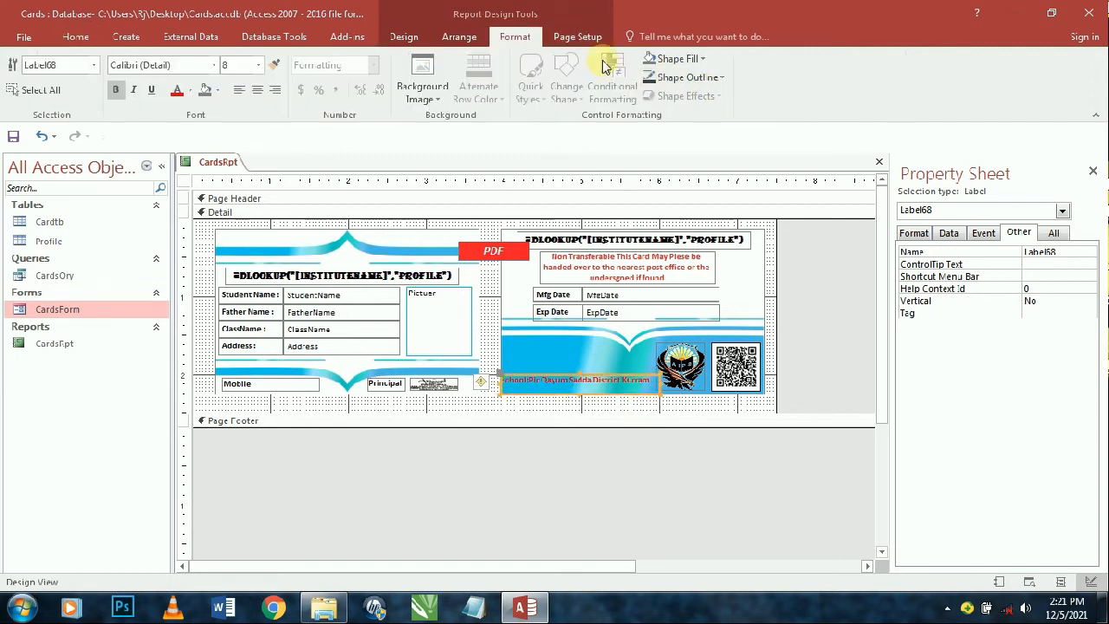
click(459, 37)
click(631, 82)
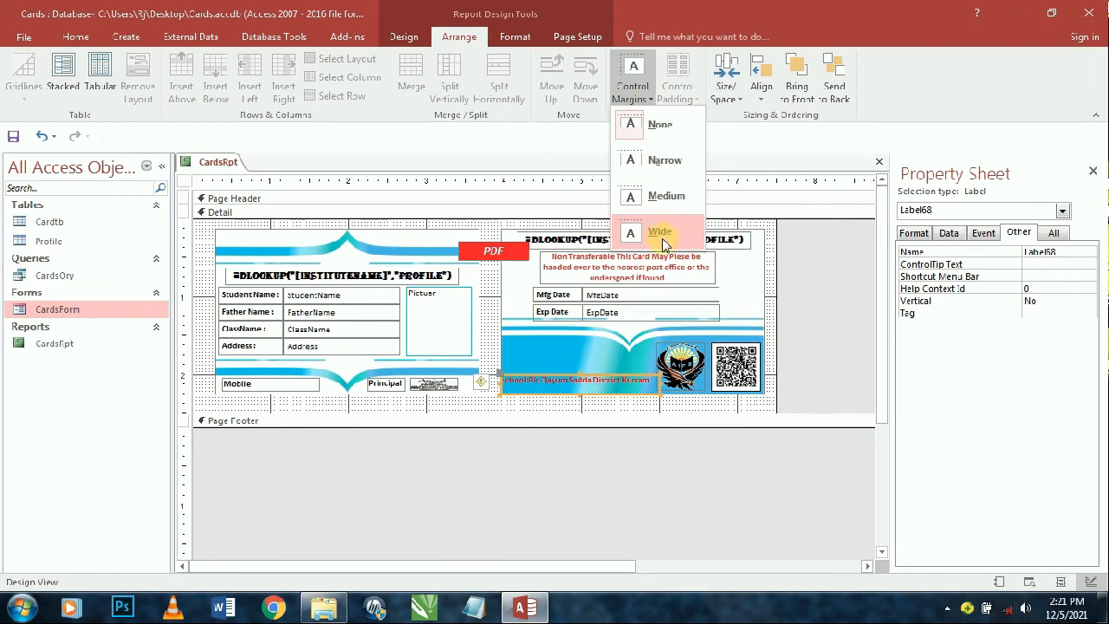
click(663, 196)
- Give the school label no border outline and a transparent background
click(674, 451)
click(639, 388)
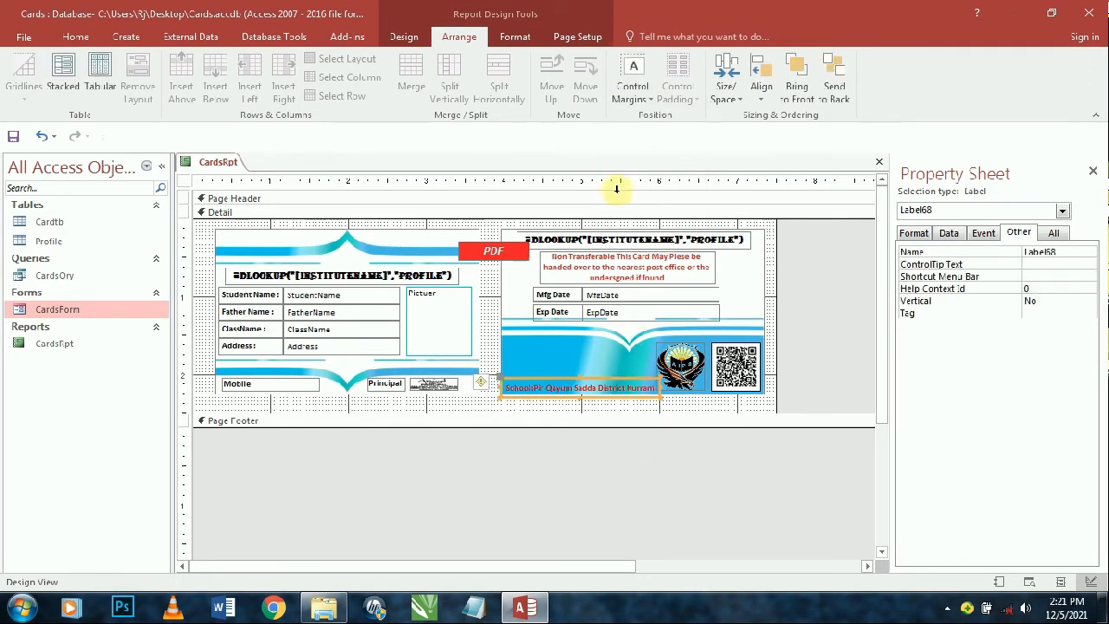
click(515, 36)
click(681, 77)
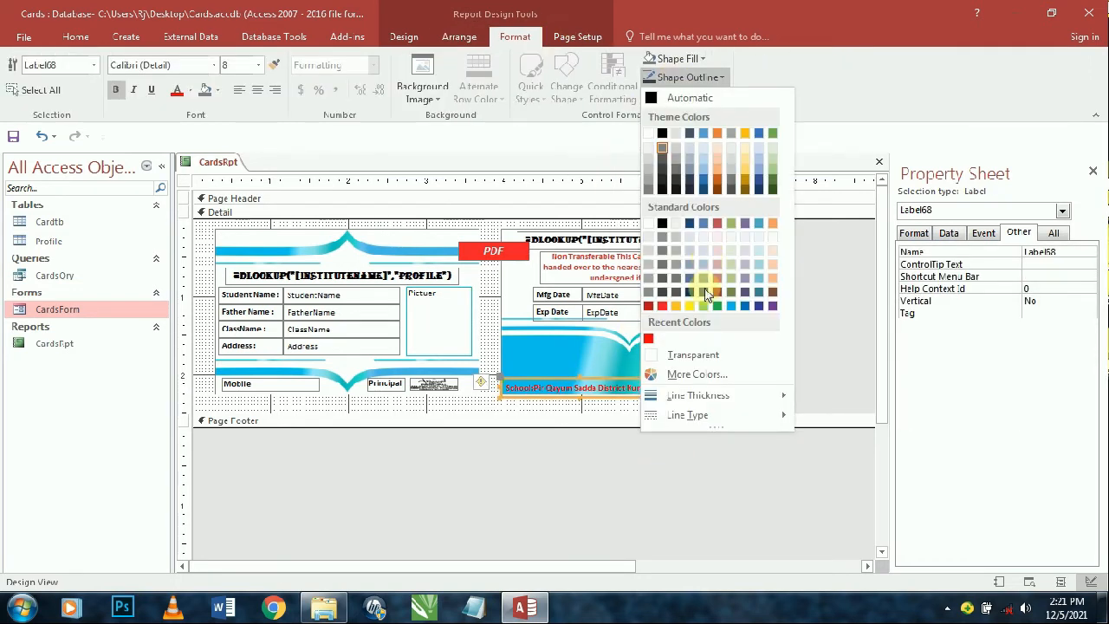
click(673, 353)
click(691, 58)
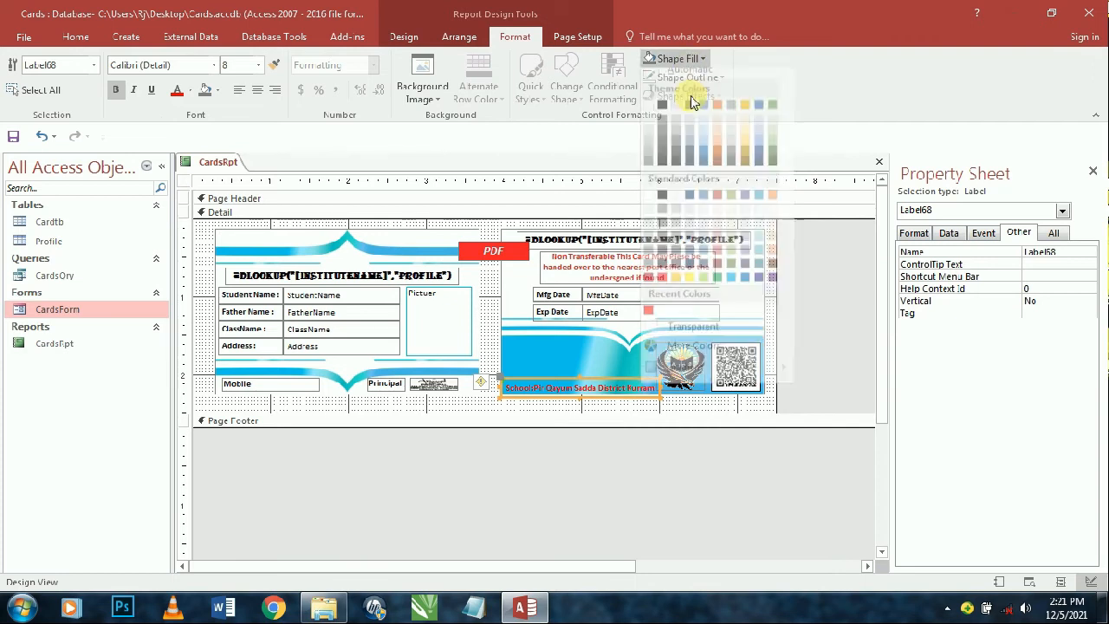
click(673, 329)
click(914, 233)
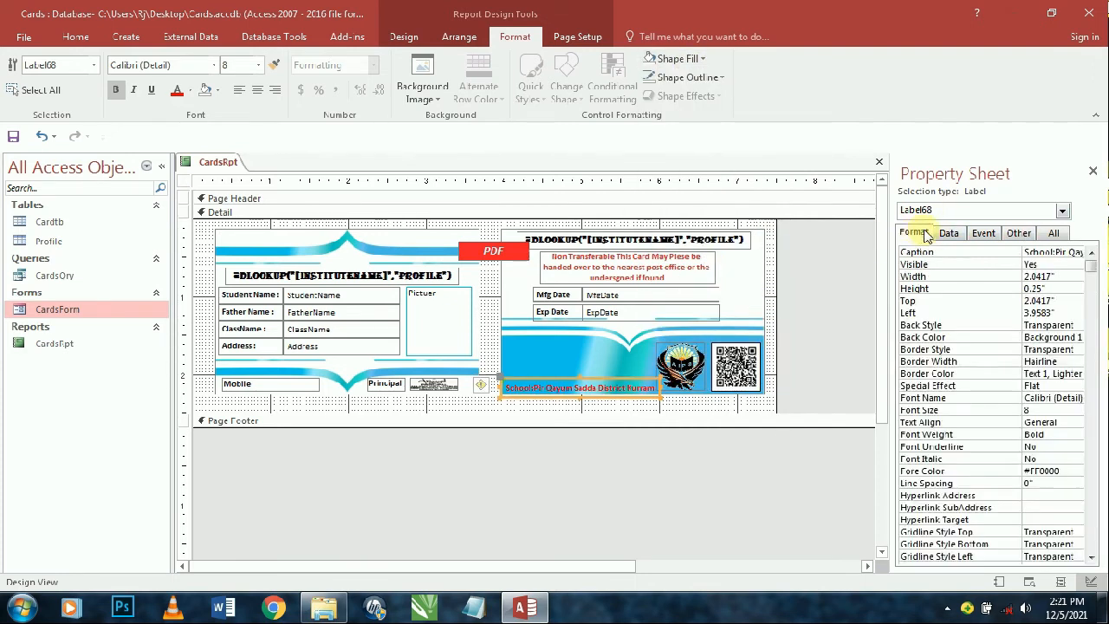
click(949, 233)
click(726, 500)
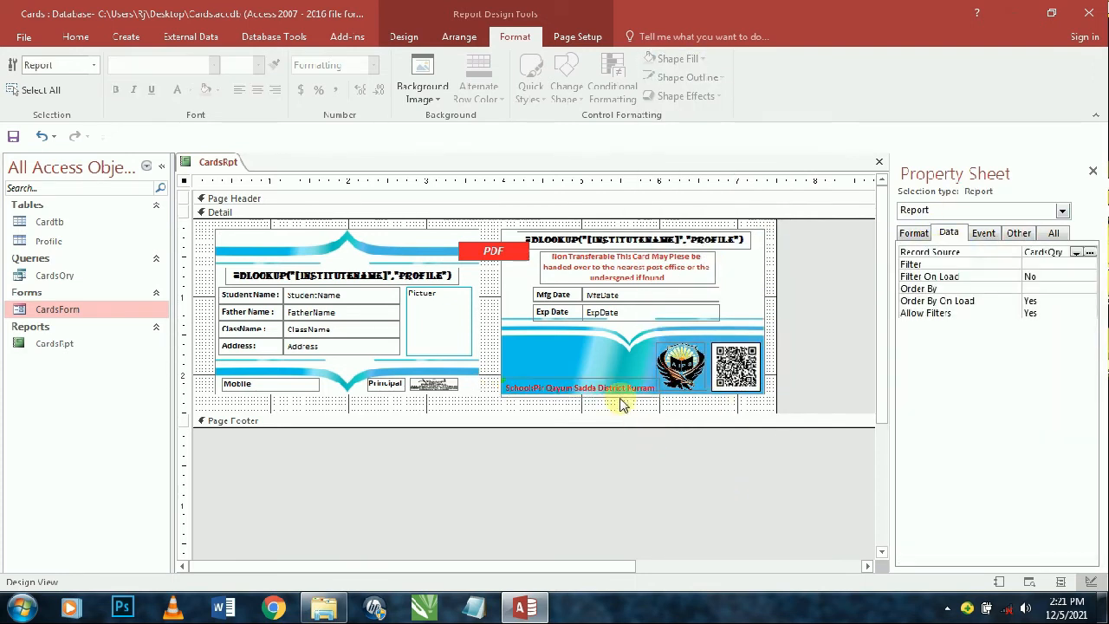
- Check the ID cards with real student data in Report View, then return to Design View
click(75, 37)
click(21, 69)
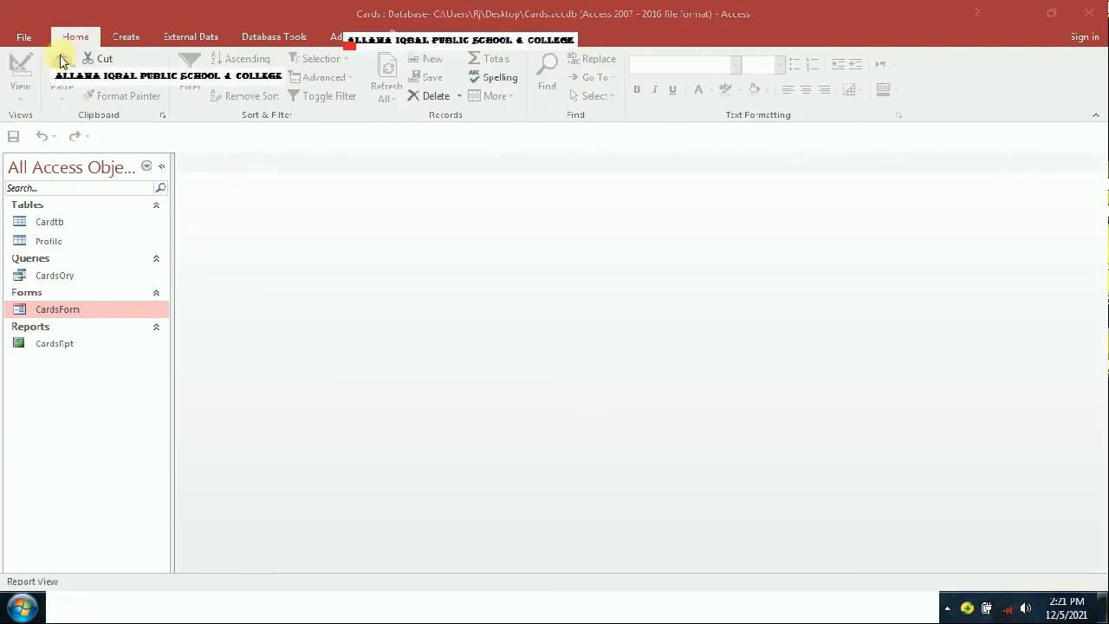
right_click(452, 42)
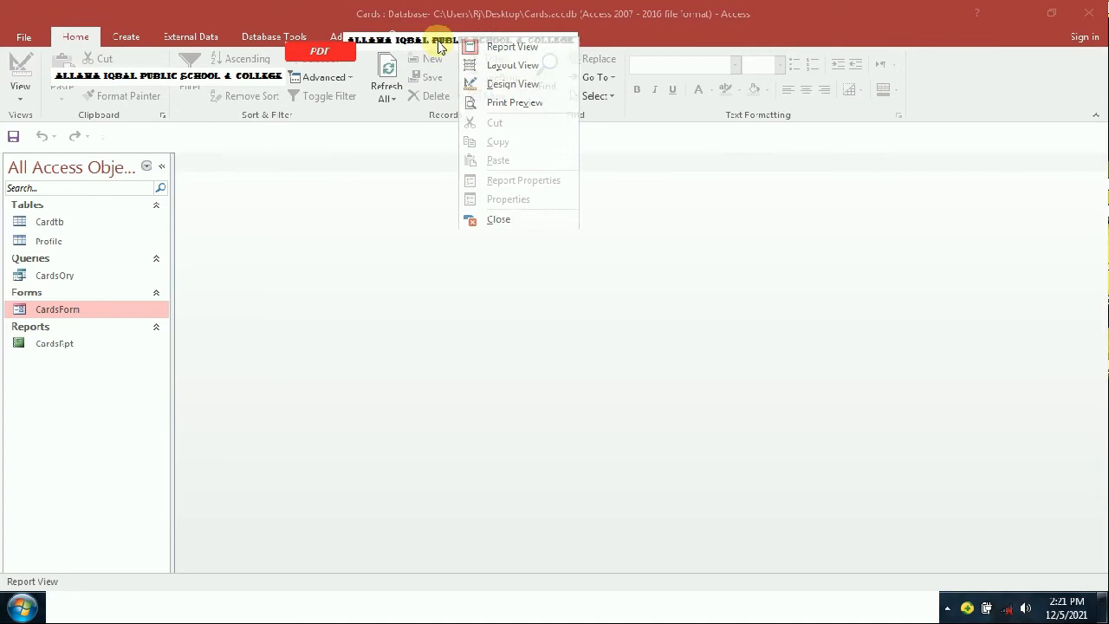
click(468, 82)
click(1019, 233)
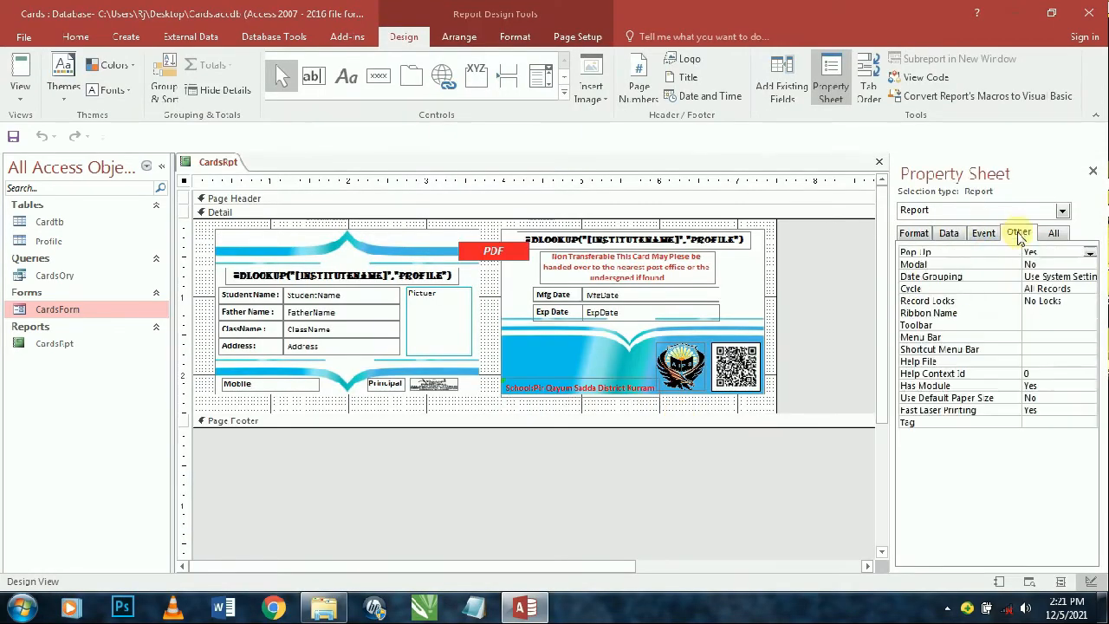
click(19, 74)
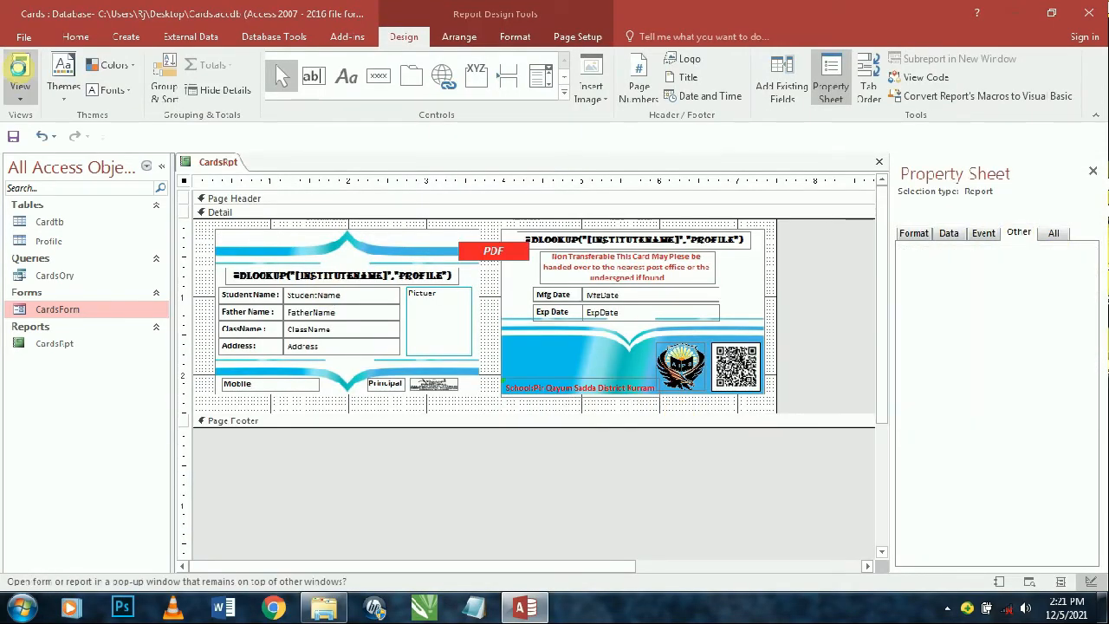
click(19, 87)
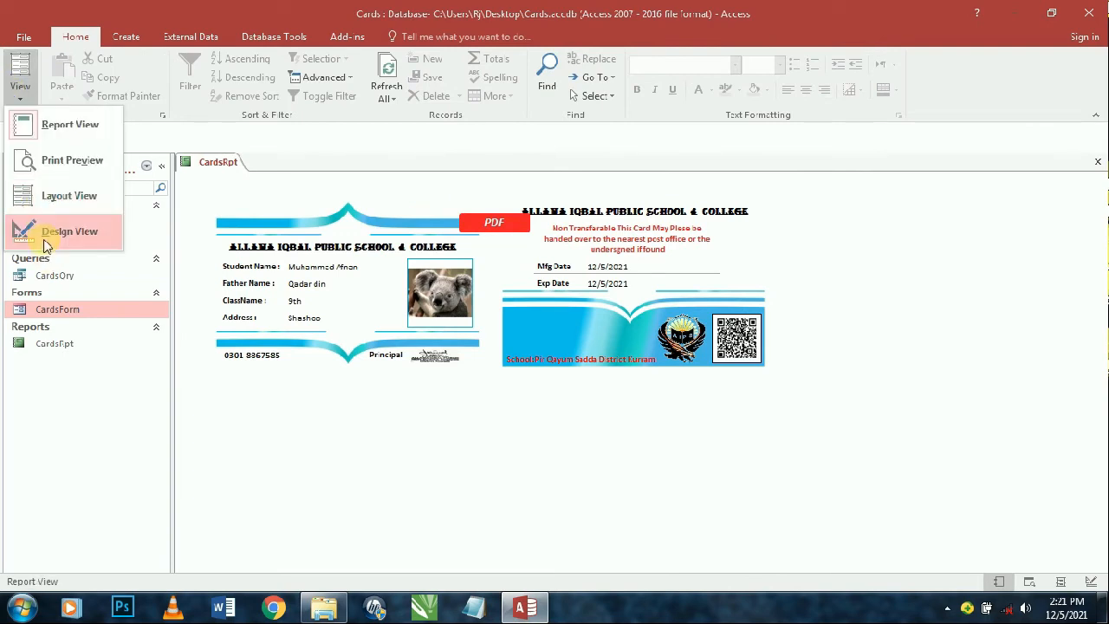
click(40, 230)
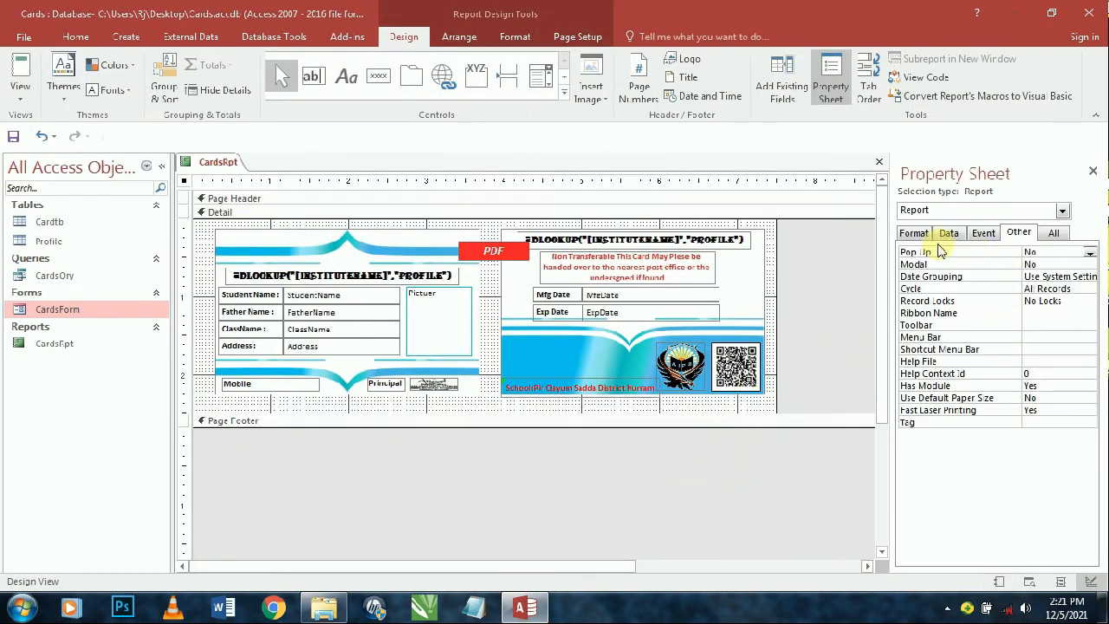
- Inspect the On No Data VBA code, shrink the Detail section slightly, and close the report
click(983, 233)
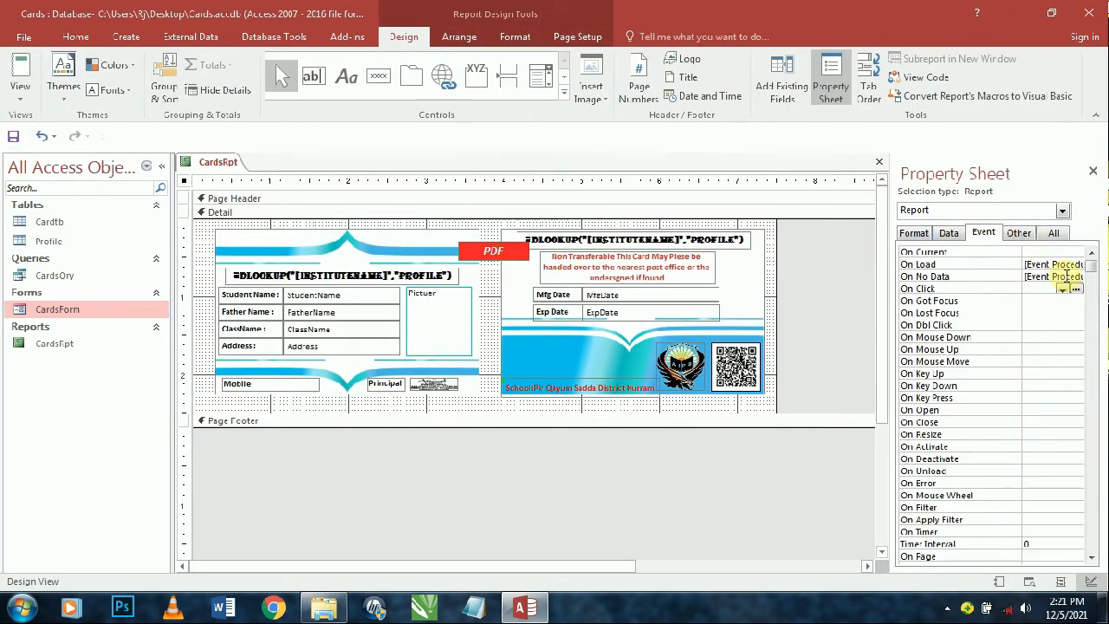
click(1044, 276)
click(1075, 275)
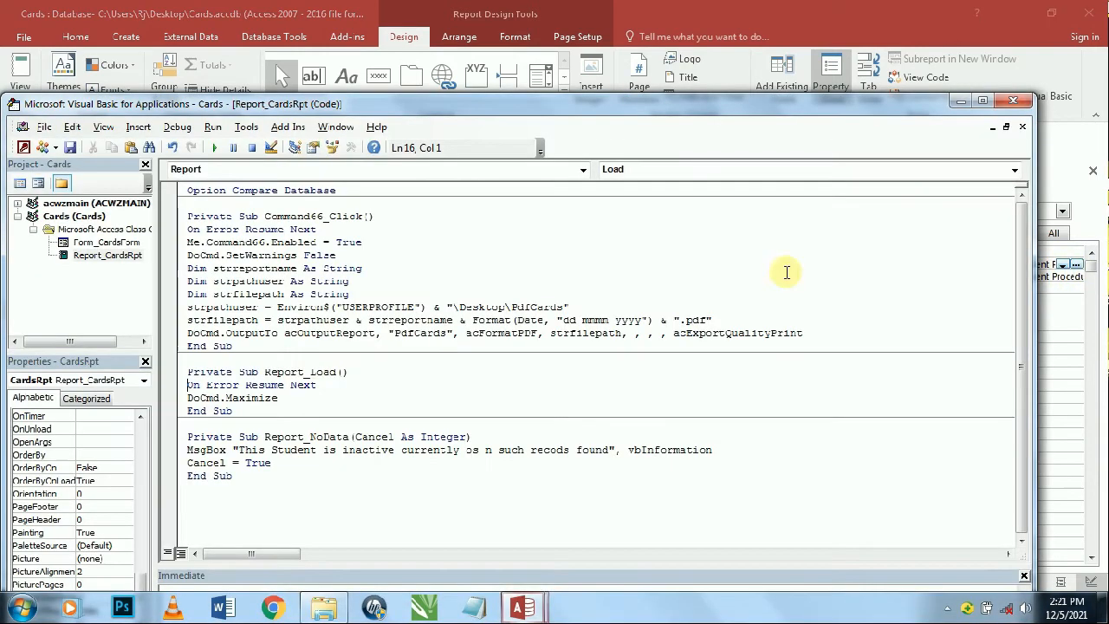
click(1013, 102)
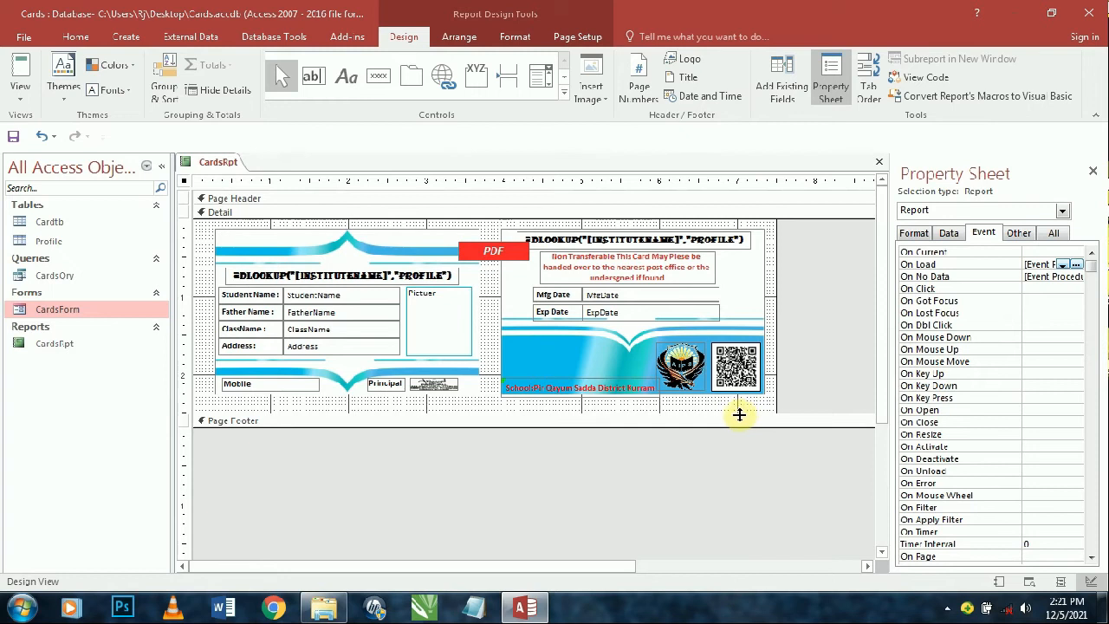
drag(738, 413, 744, 406)
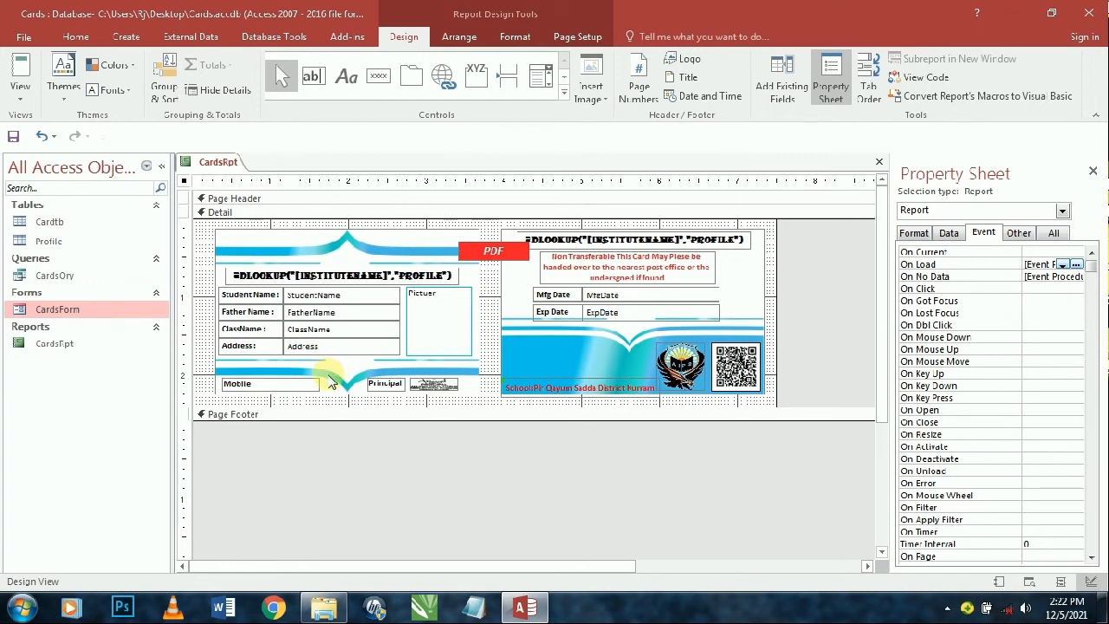
key(ctrl+w)
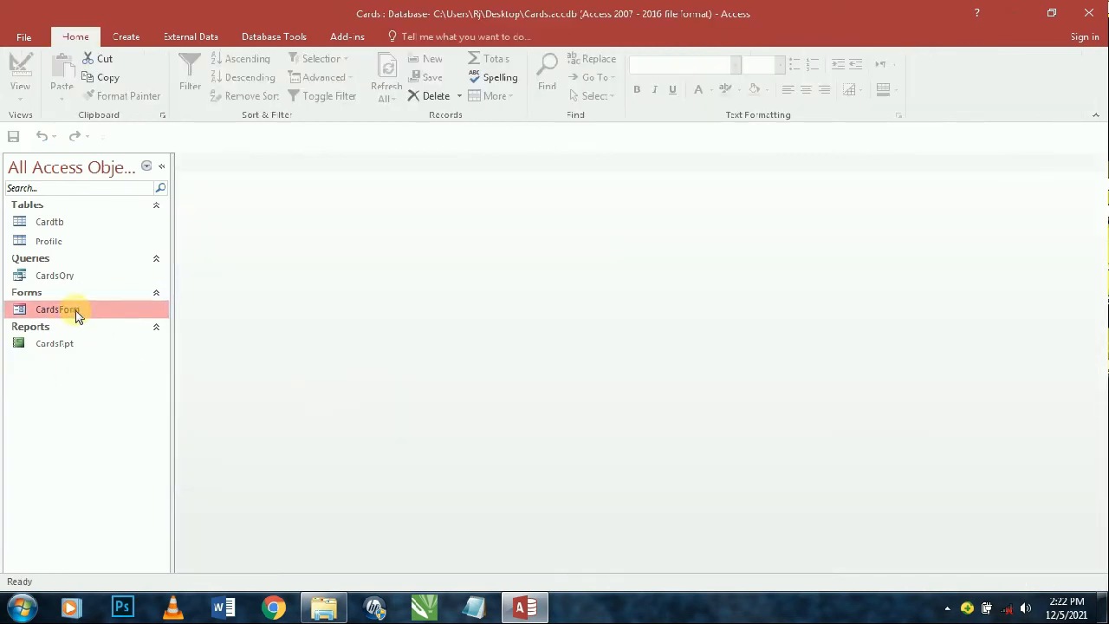
- Open the student's ID card report from CardsForm, close the form, and switch the report to Design View
double_click(75, 316)
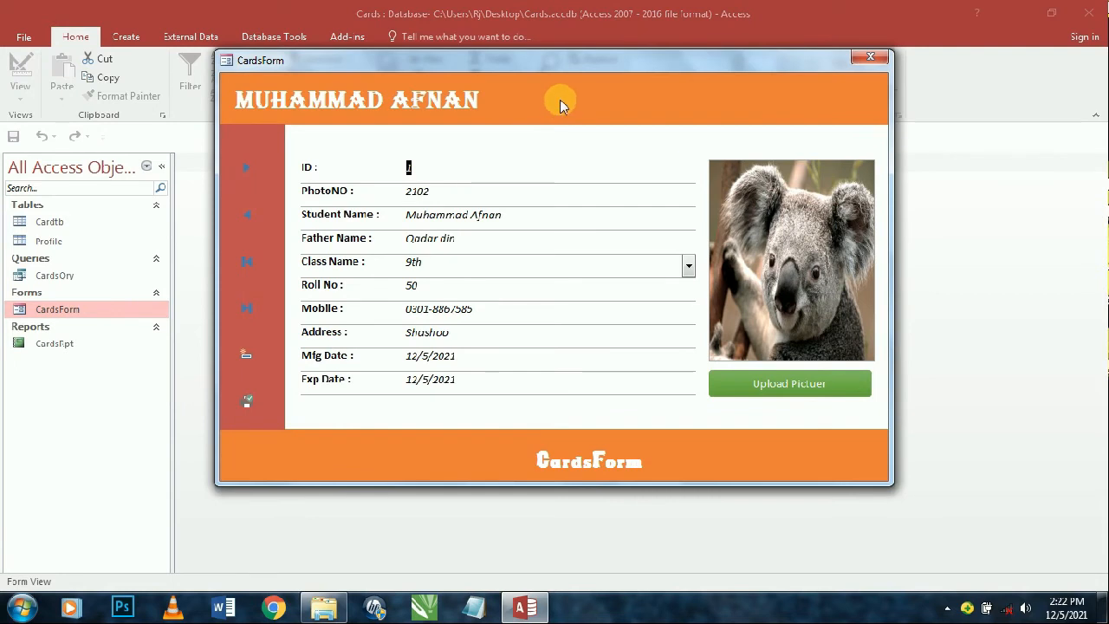
click(247, 401)
drag(485, 73, 311, 163)
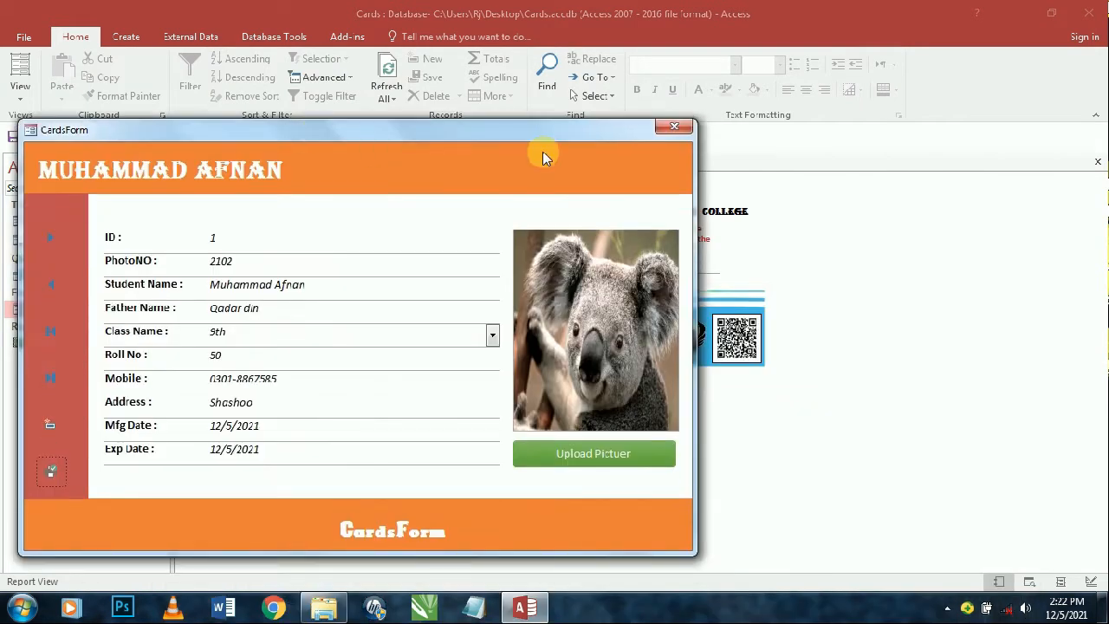
click(676, 128)
click(23, 98)
click(62, 232)
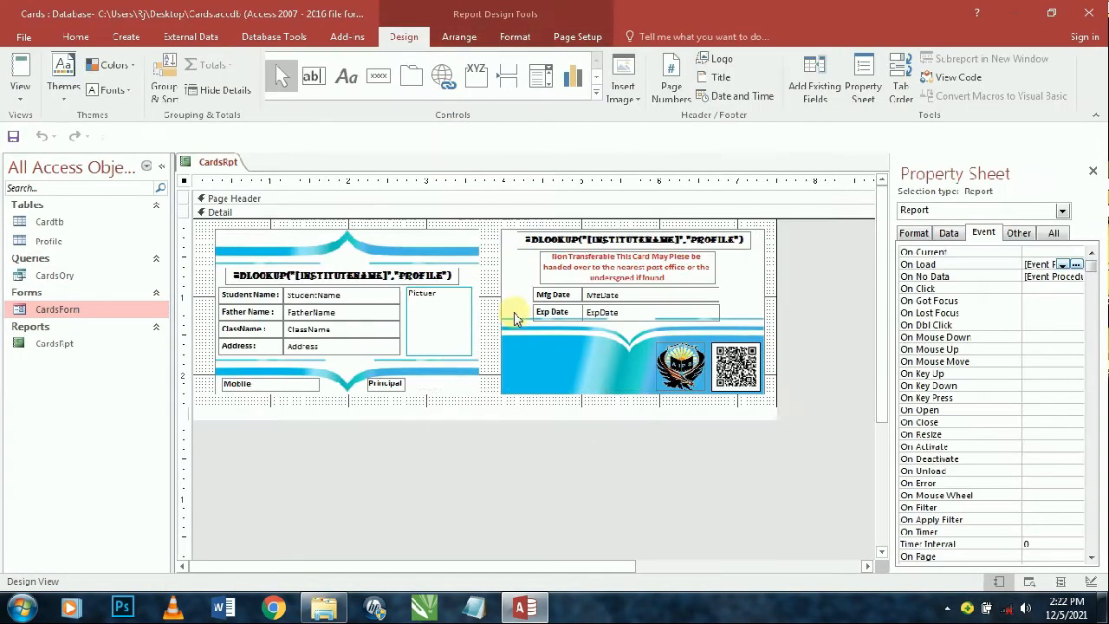
- Change the report's Allow Report View property and check the ID card in Print Preview
click(1020, 234)
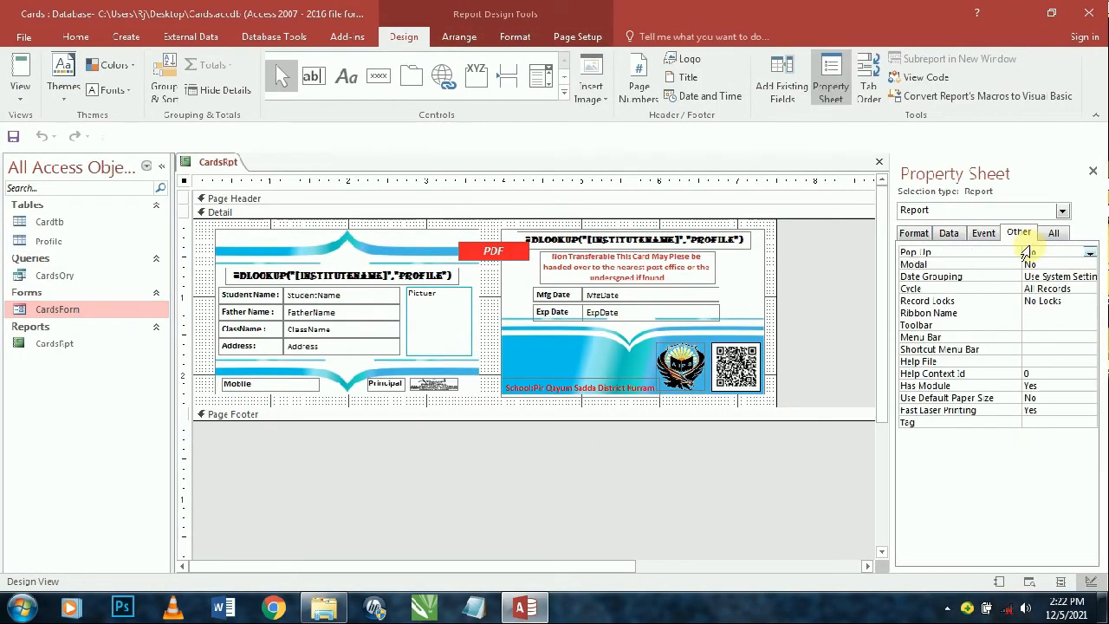
click(914, 232)
click(1080, 266)
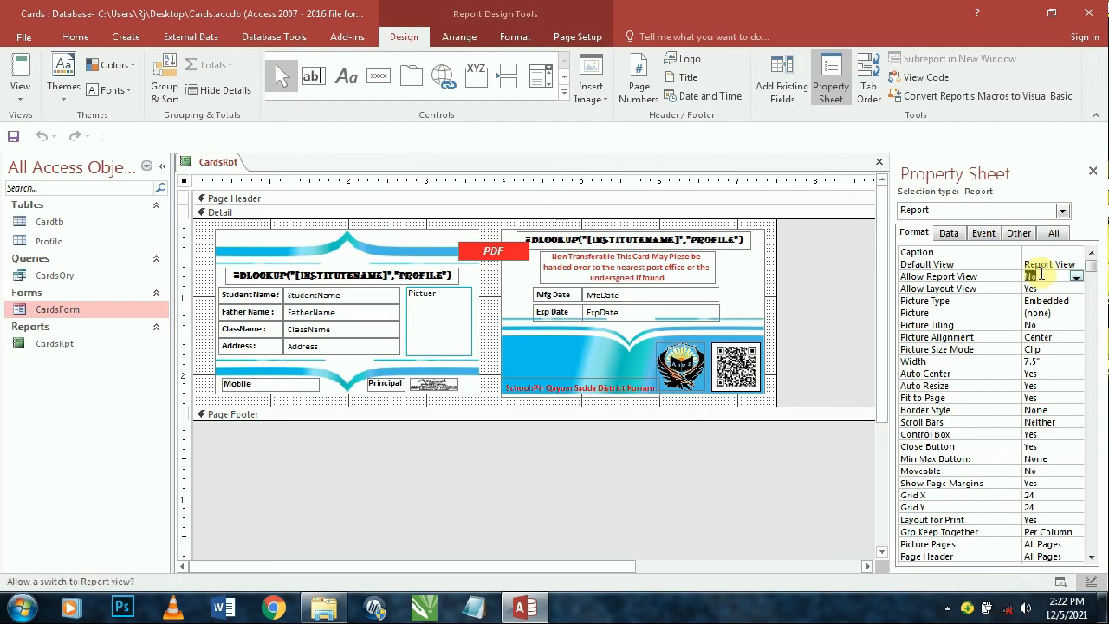
click(22, 71)
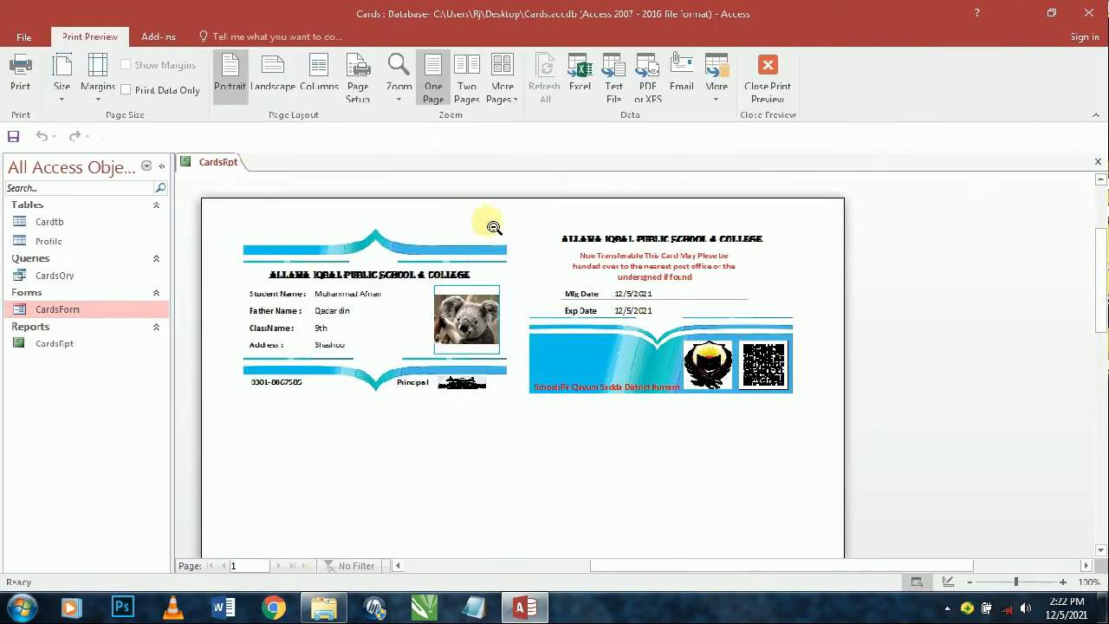
click(489, 234)
click(647, 274)
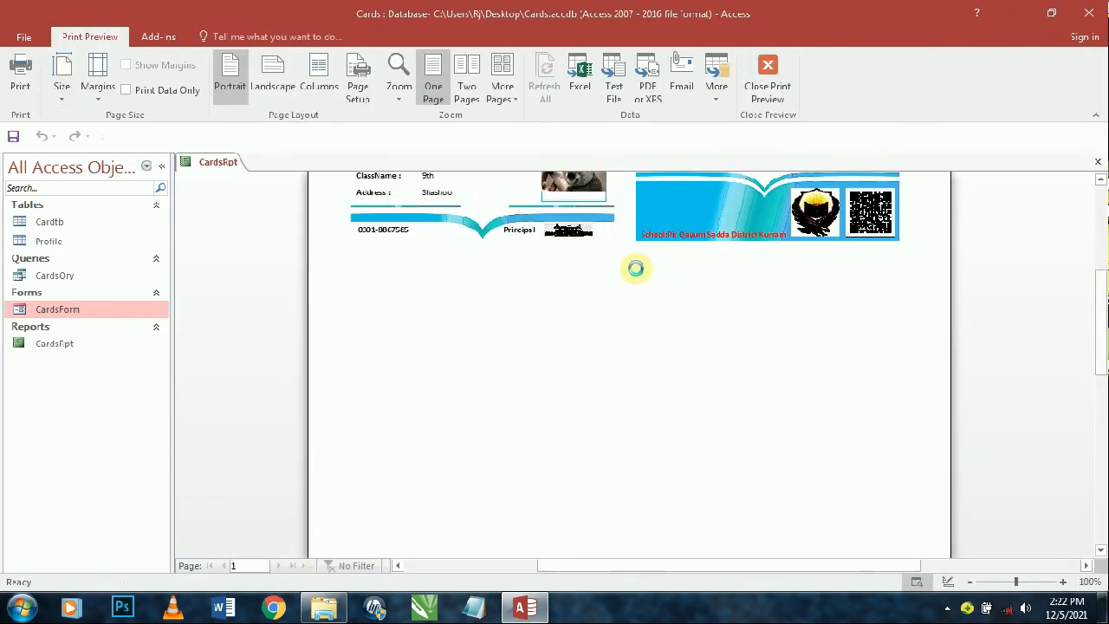
key(ctrl+w)
- Close CardsForm and open CardsRpt from the navigation pane's Reports list at 100% zoom
double_click(77, 310)
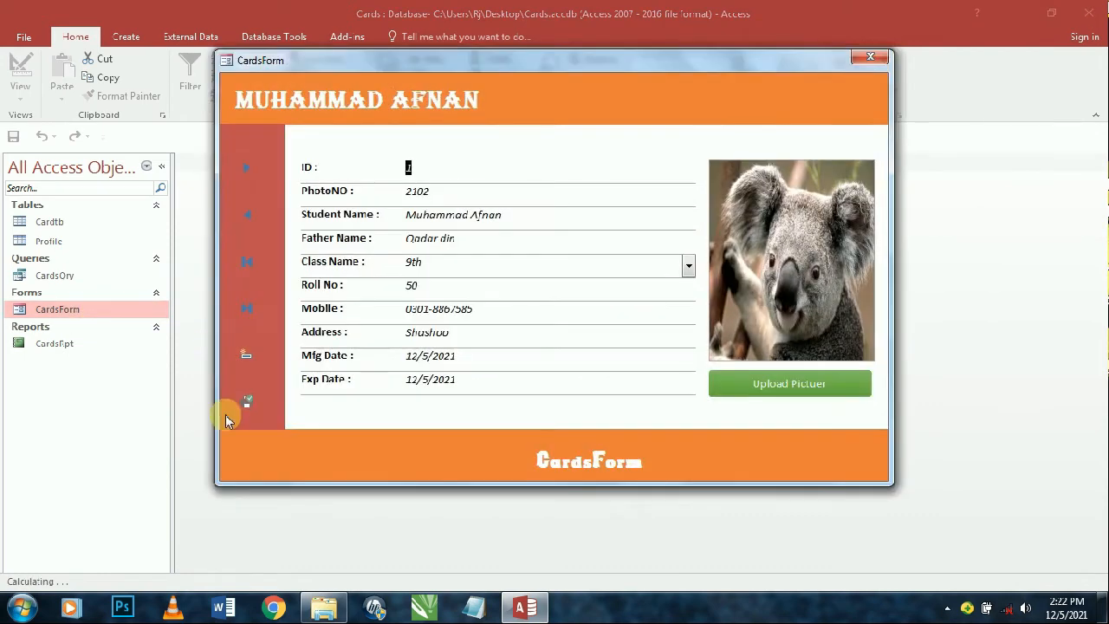
click(246, 401)
drag(549, 63, 564, 166)
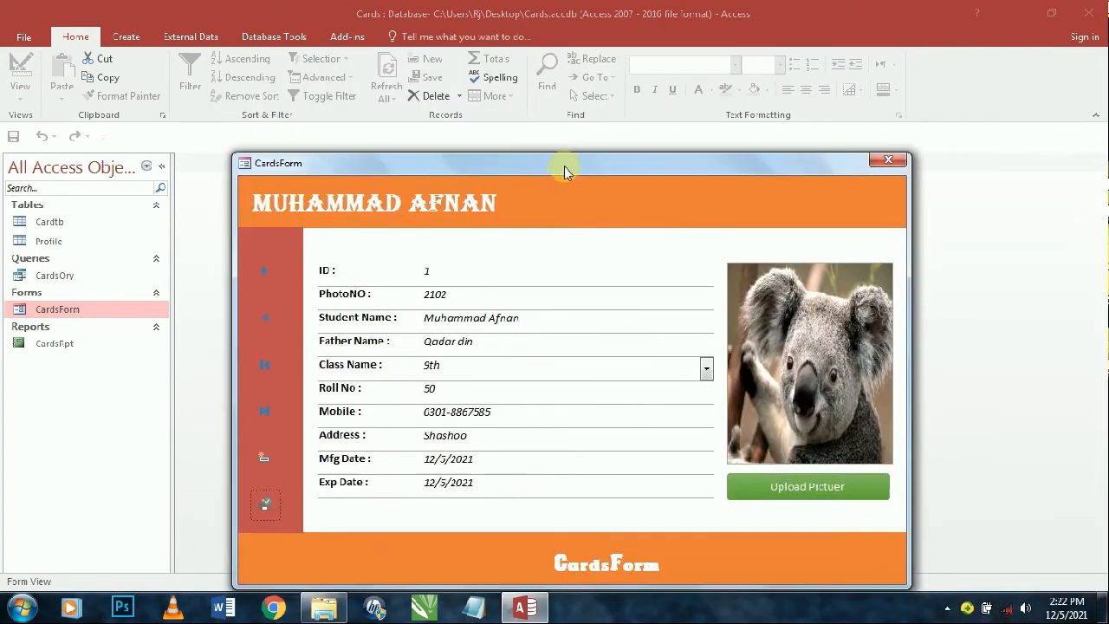
right_click(590, 190)
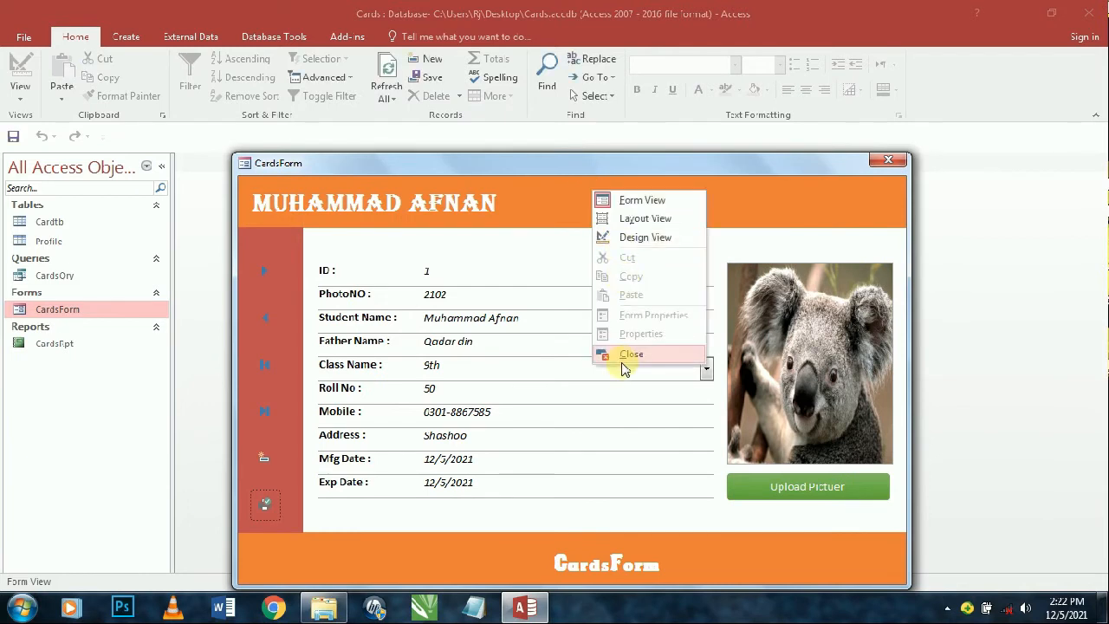
click(628, 367)
click(135, 326)
click(127, 329)
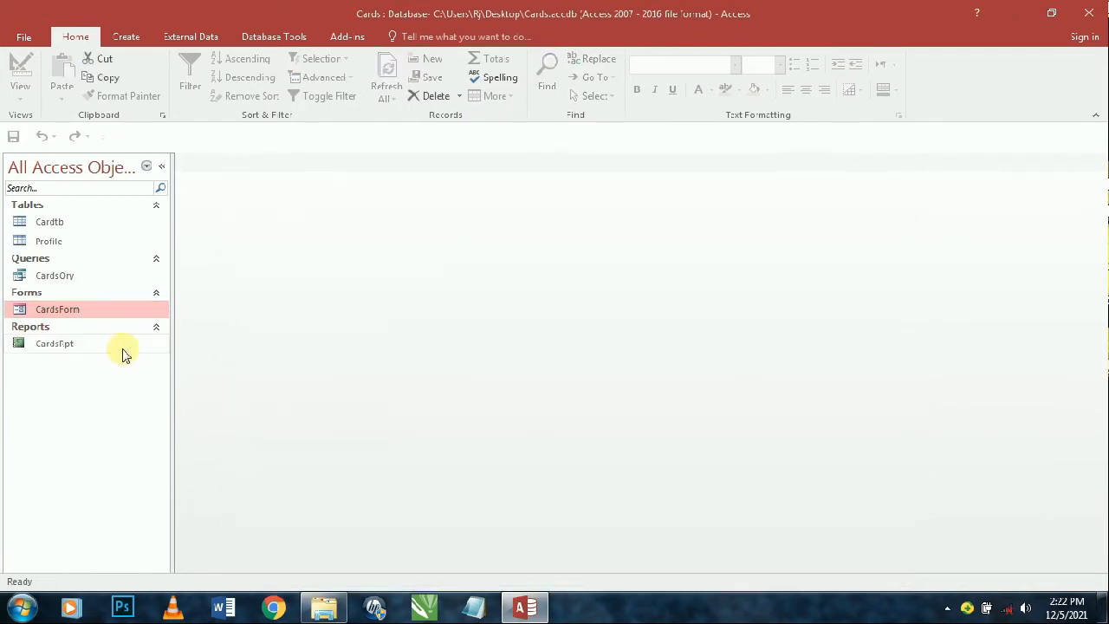
double_click(122, 345)
click(563, 247)
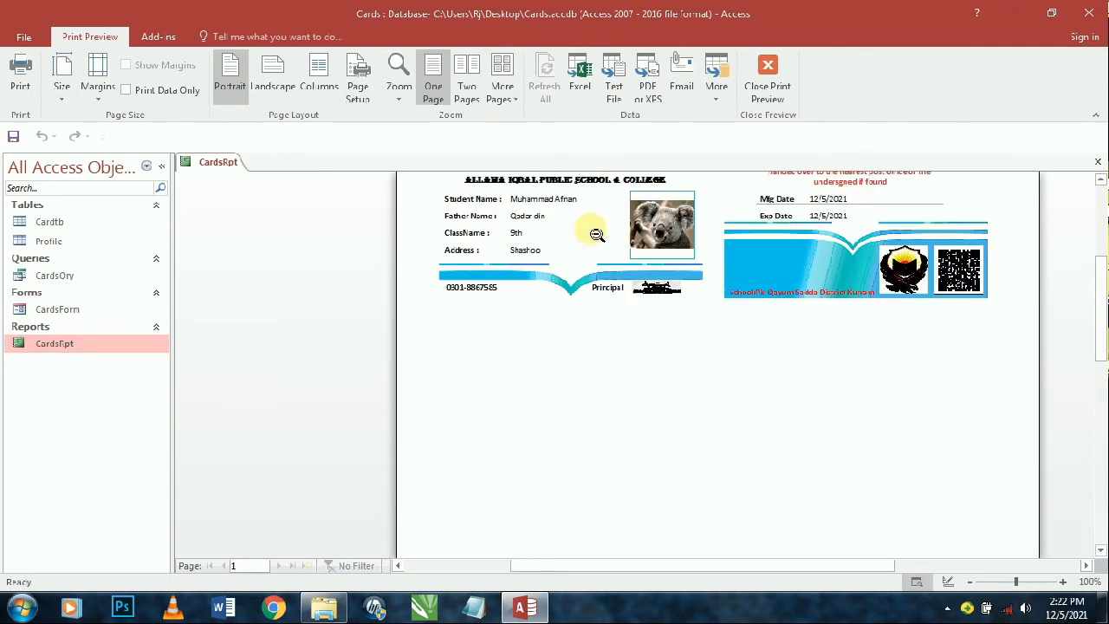
- Set CardsRpt to Allow Report View Yes and Allow Layout View No, then test it
right_click(586, 259)
click(622, 270)
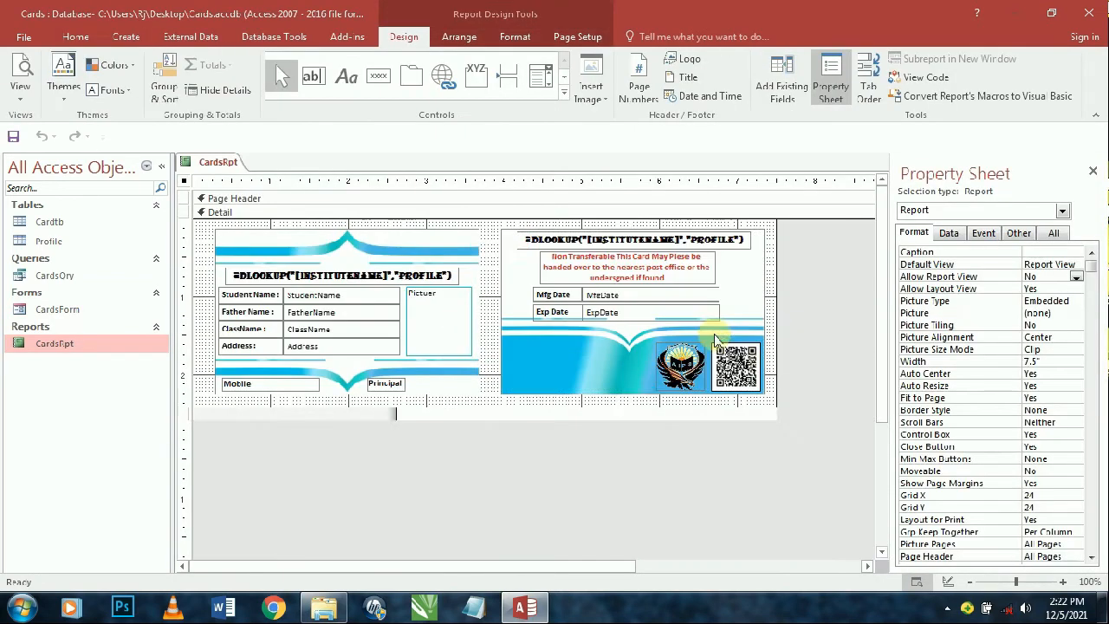
click(1044, 277)
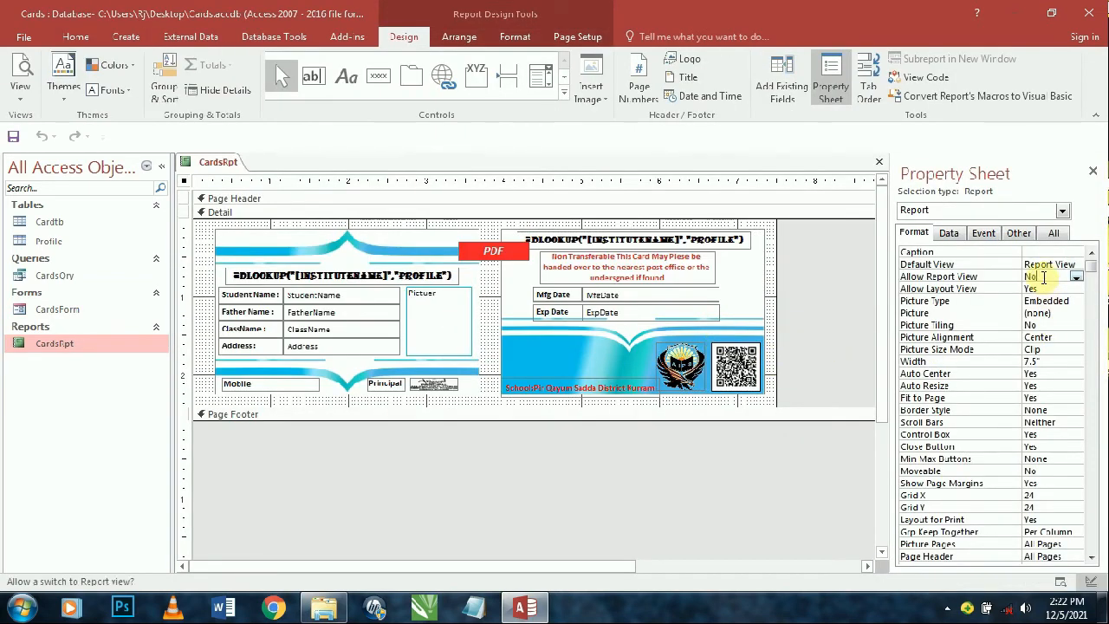
double_click(1044, 277)
double_click(1045, 288)
click(21, 73)
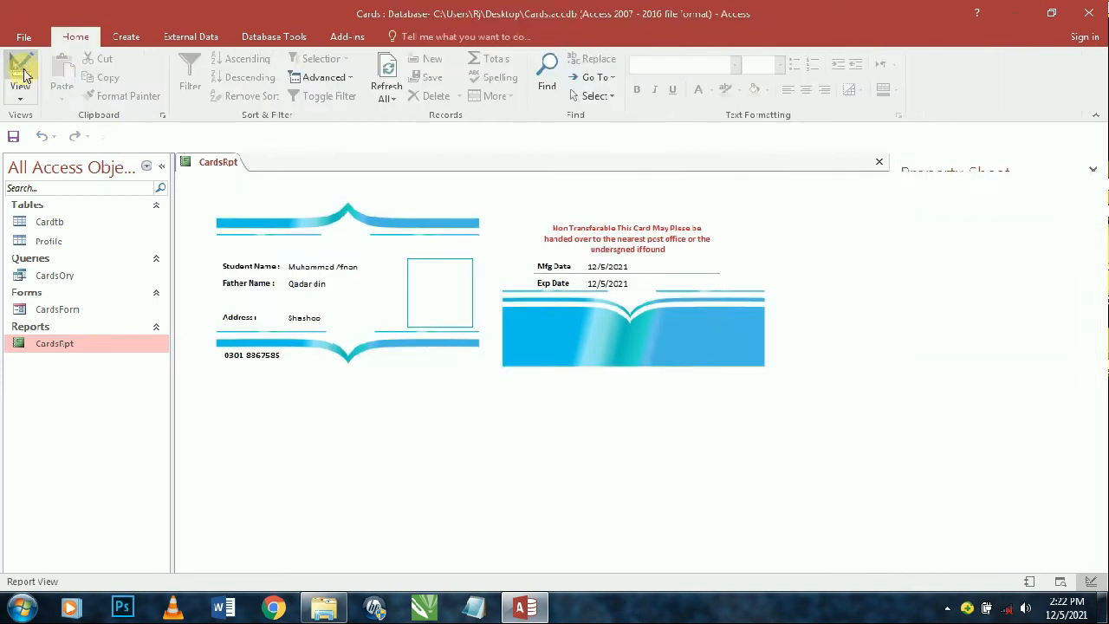
key(ctrl+w)
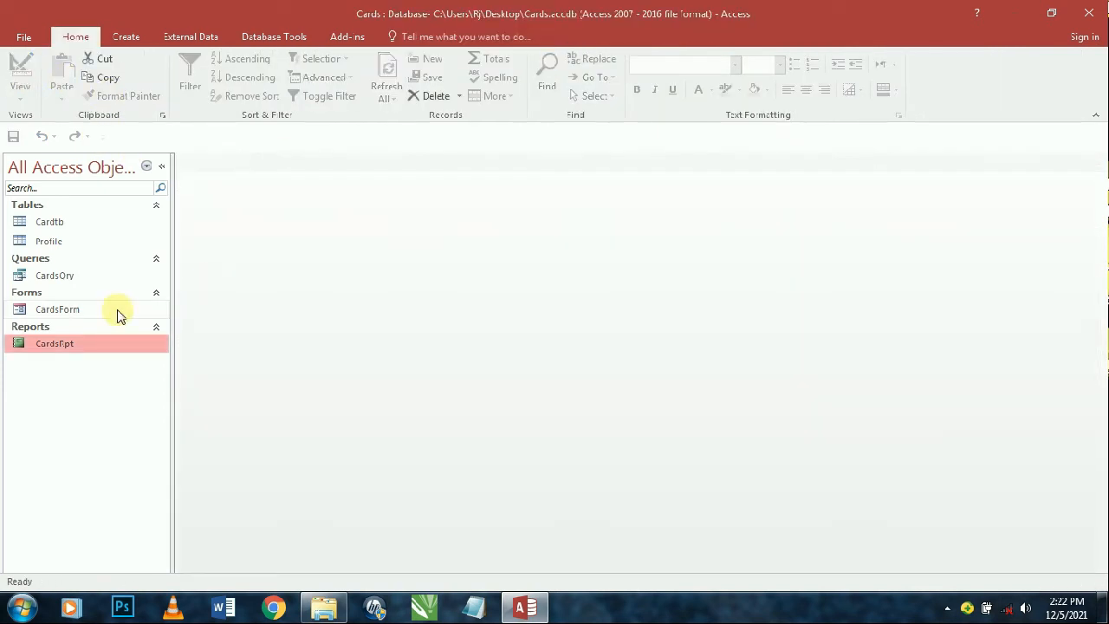
- Set the report's Pop Up and Modal properties to Yes
double_click(104, 310)
click(249, 407)
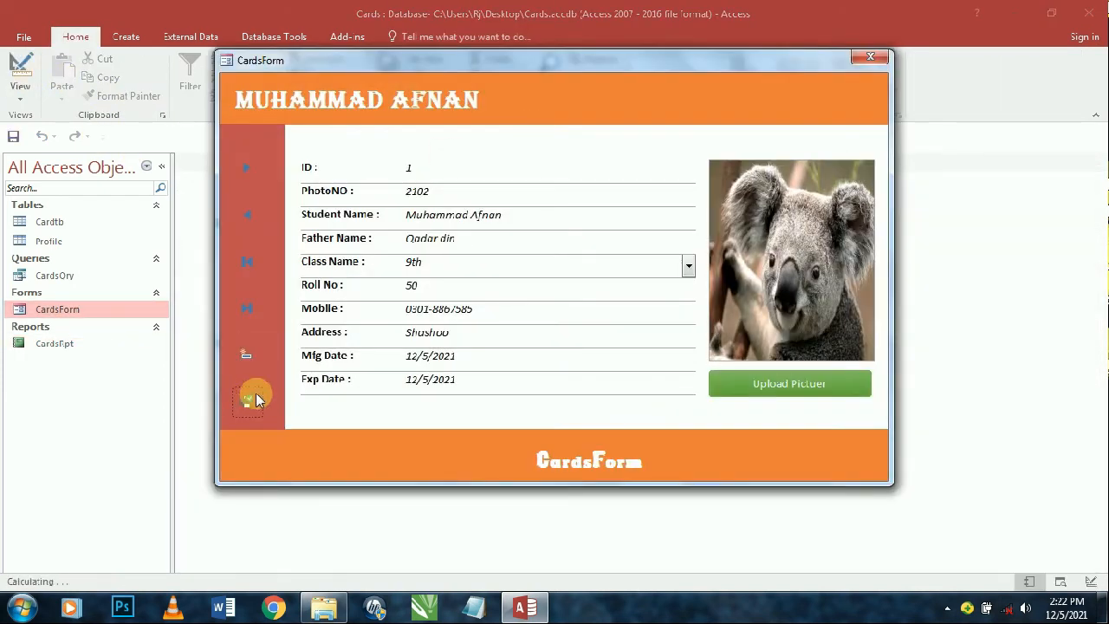
click(870, 57)
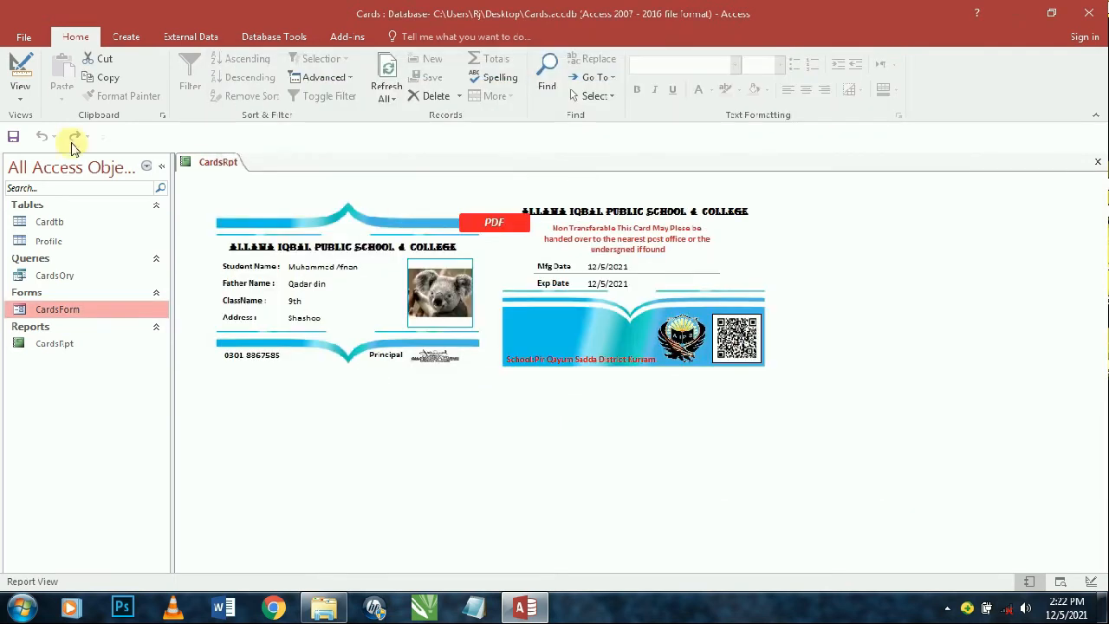
click(19, 91)
click(61, 193)
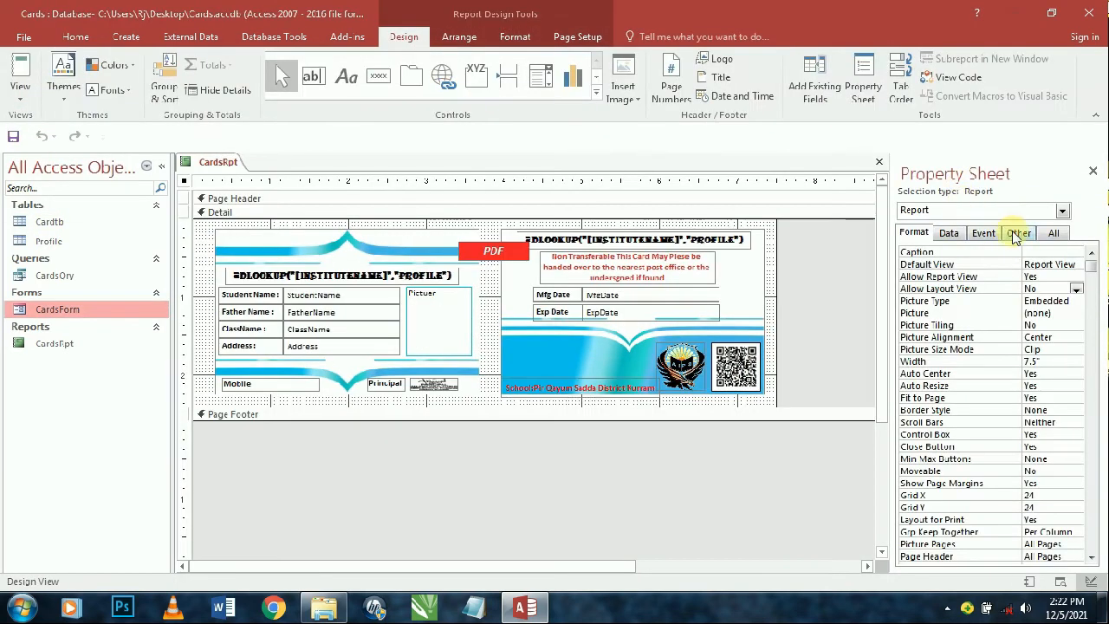
click(1017, 232)
double_click(1040, 252)
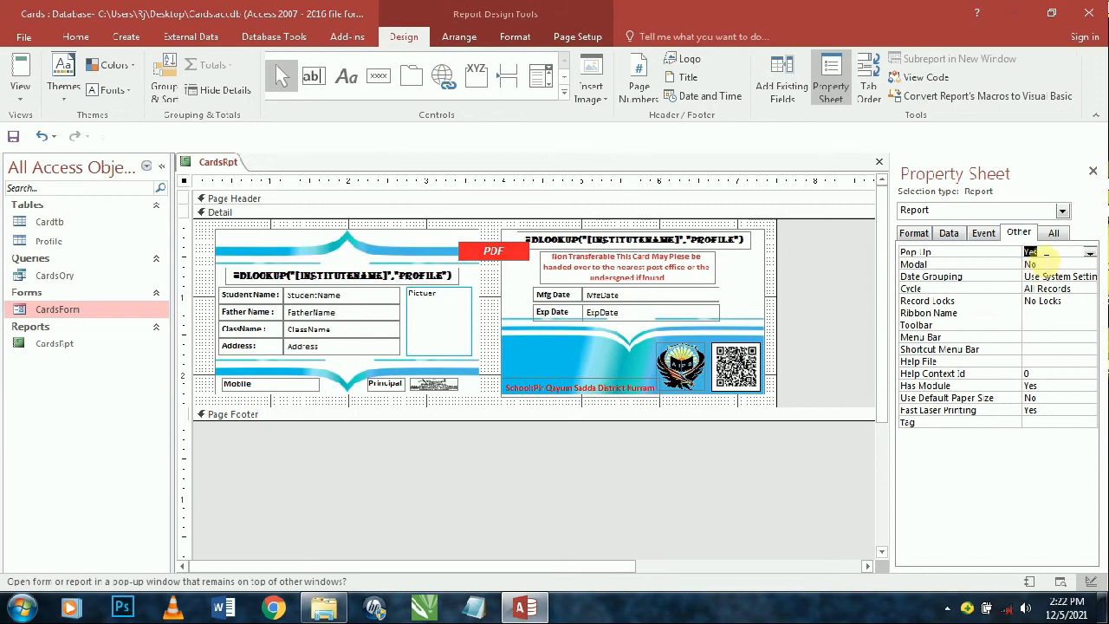
double_click(1042, 263)
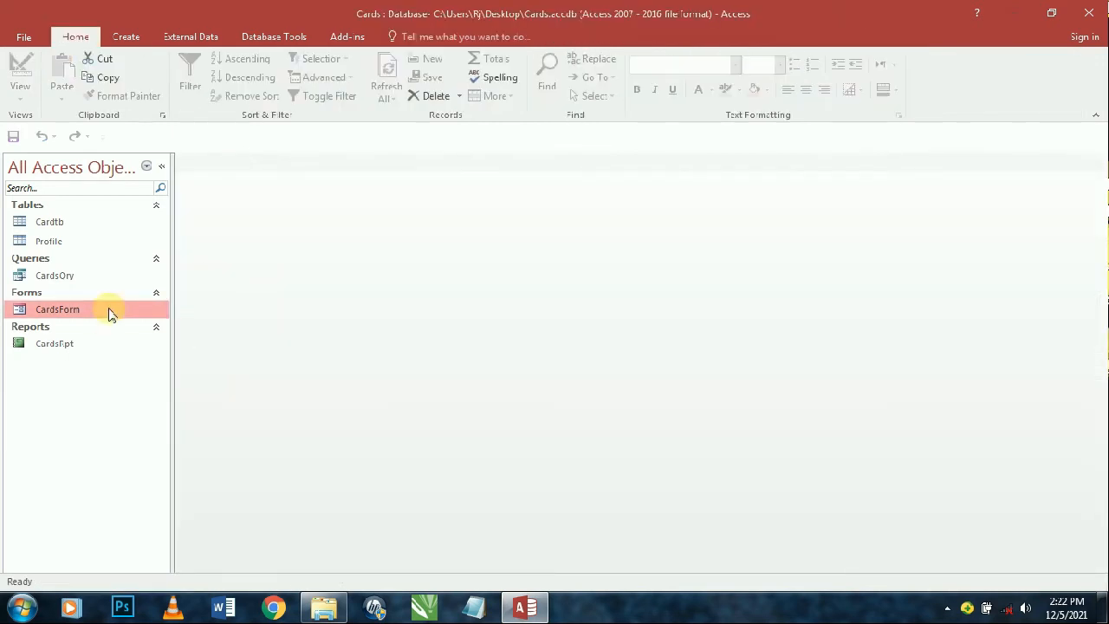
- Test the ID card pop-up from CardsForm, close it, and start a new blank record
double_click(110, 314)
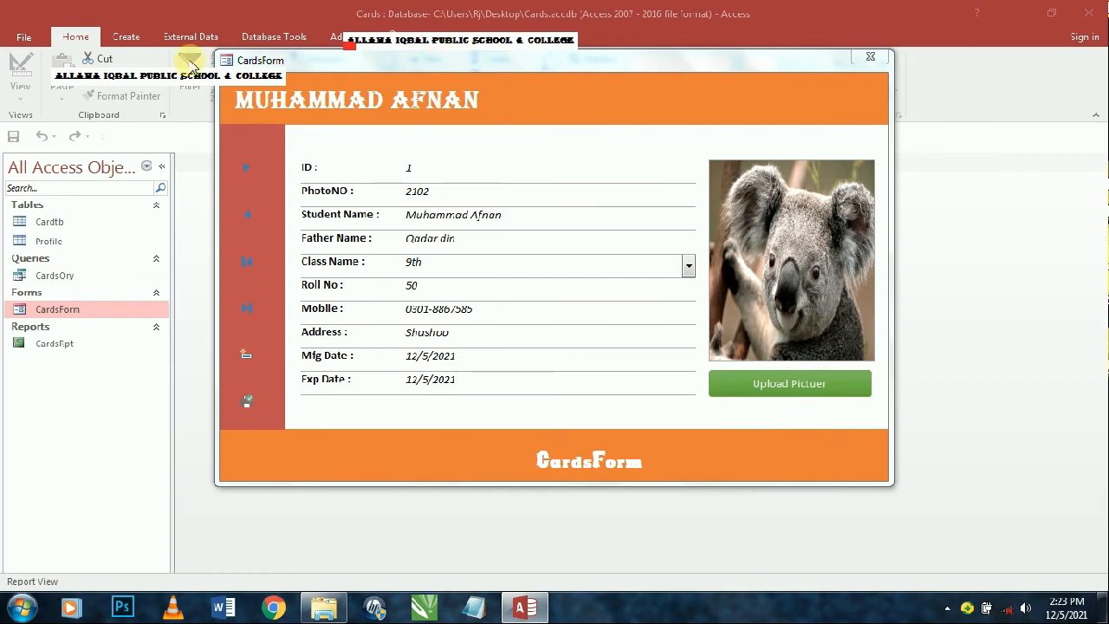
click(870, 57)
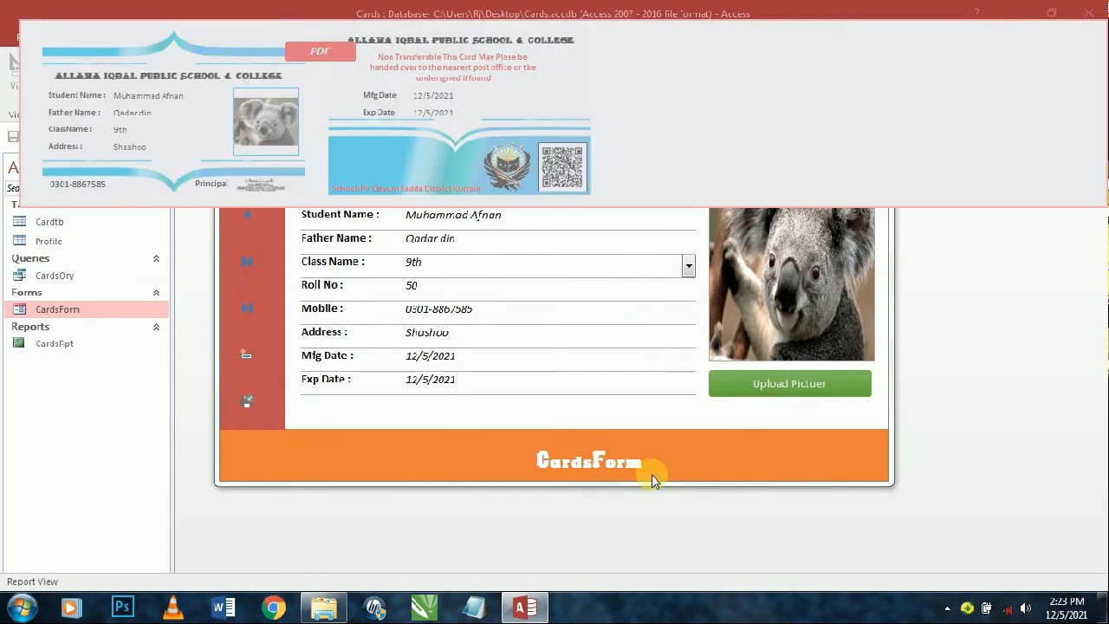
right_click(645, 474)
click(674, 463)
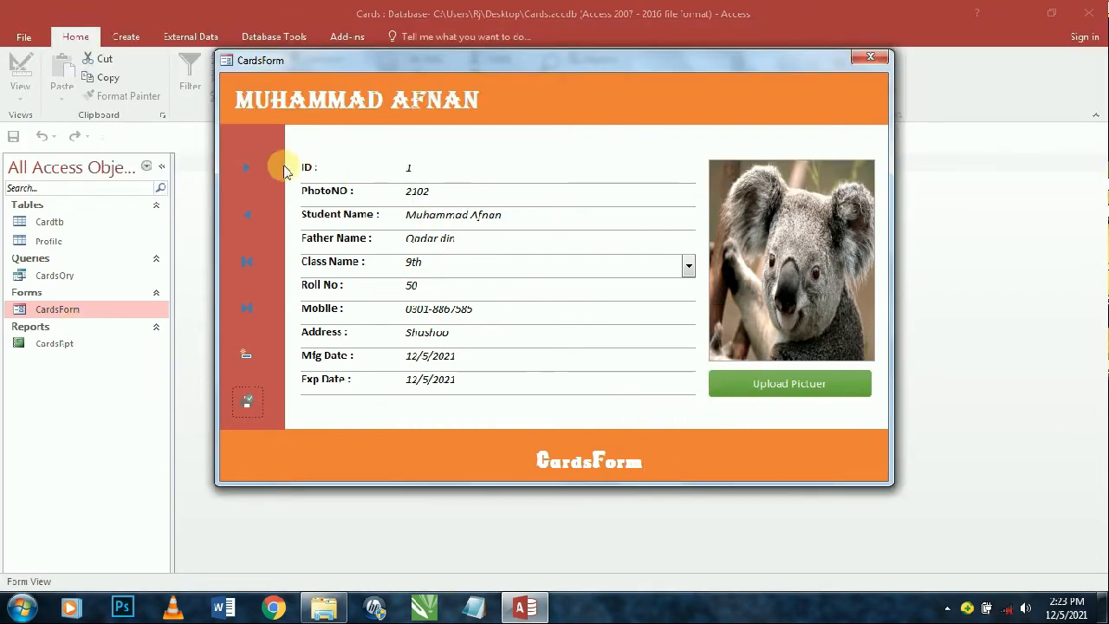
click(253, 166)
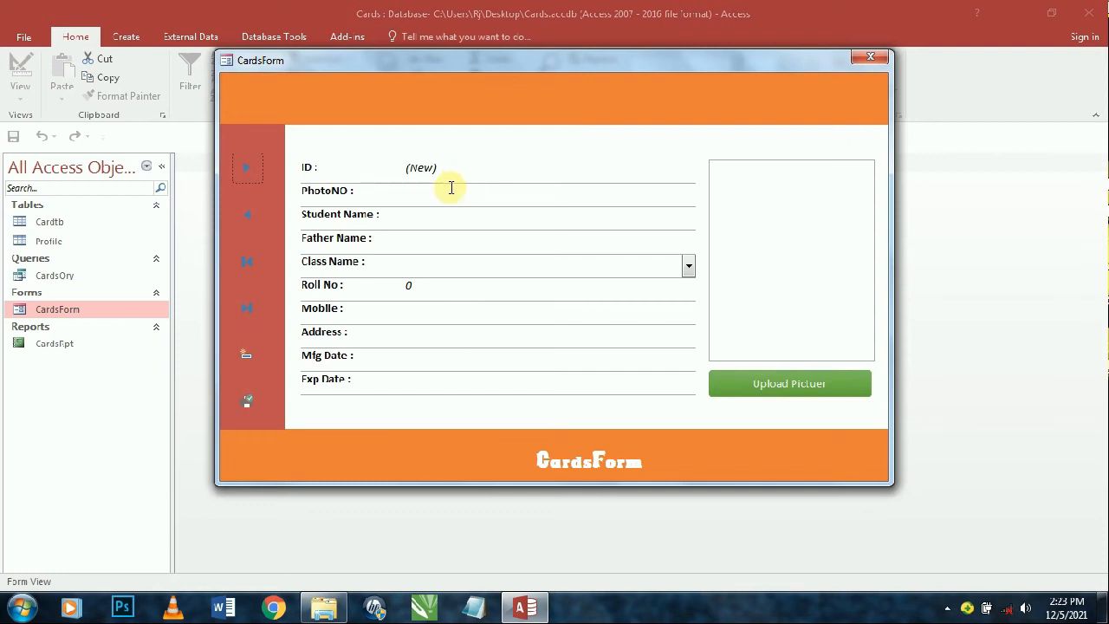
click(450, 190)
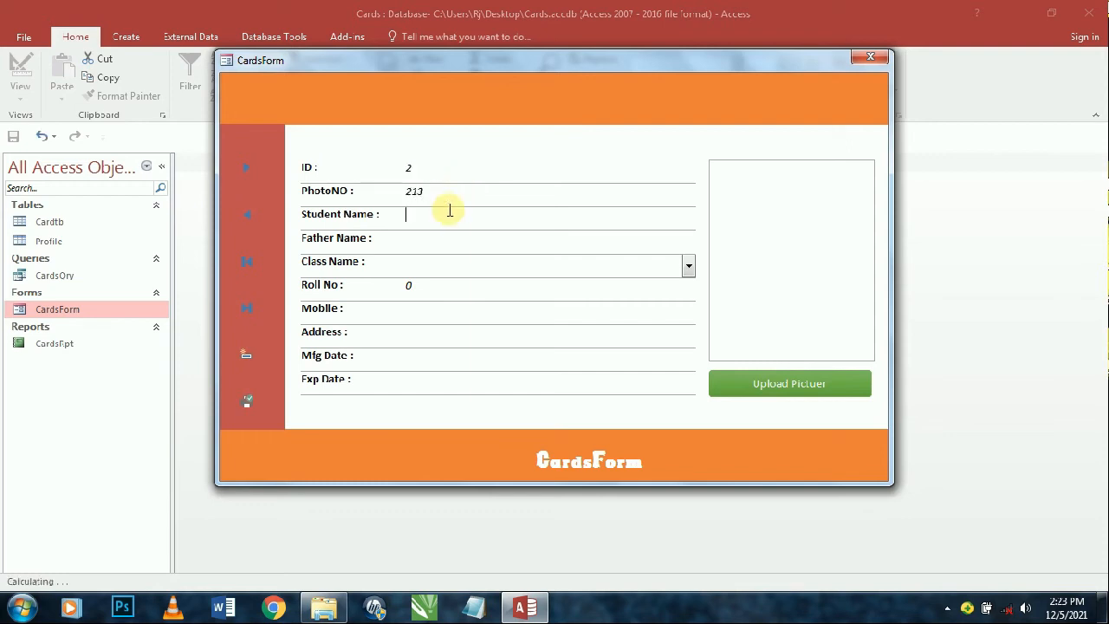
- Enter the second student's name, father's name, class 8th and mobile number
click(449, 210)
text(khan)
key(Tab)
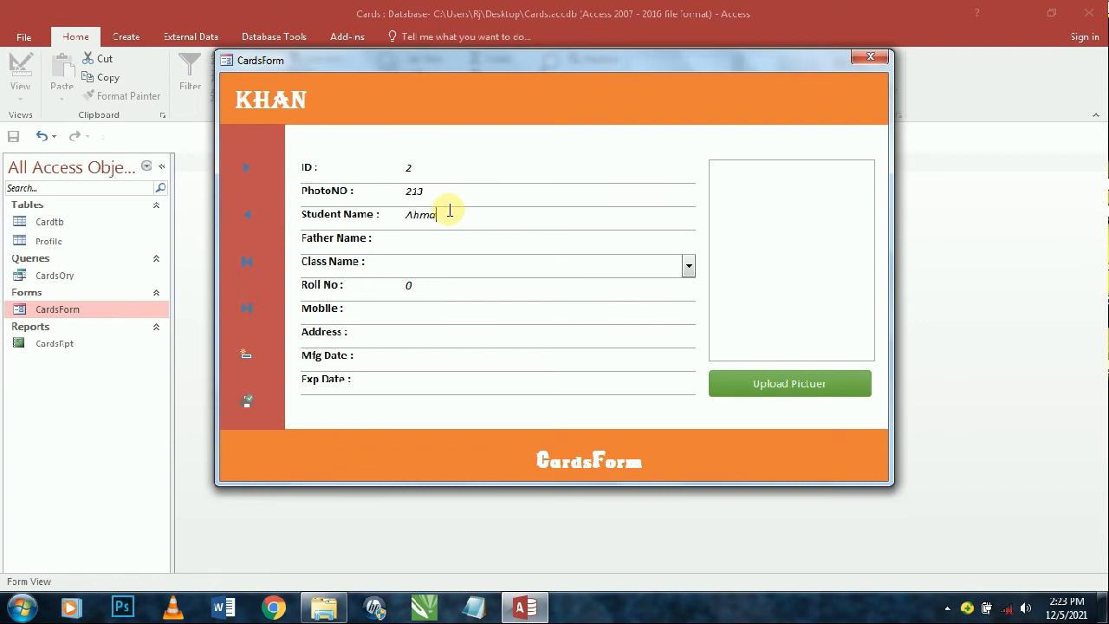
text(a)
key(Tab)
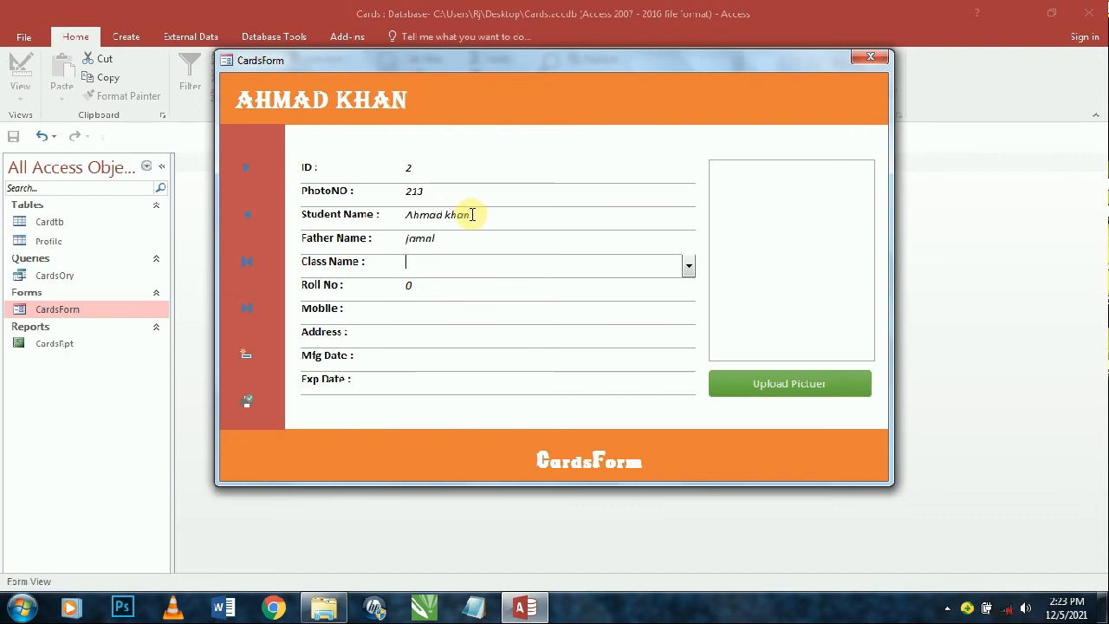
text(8th)
key(Tab)
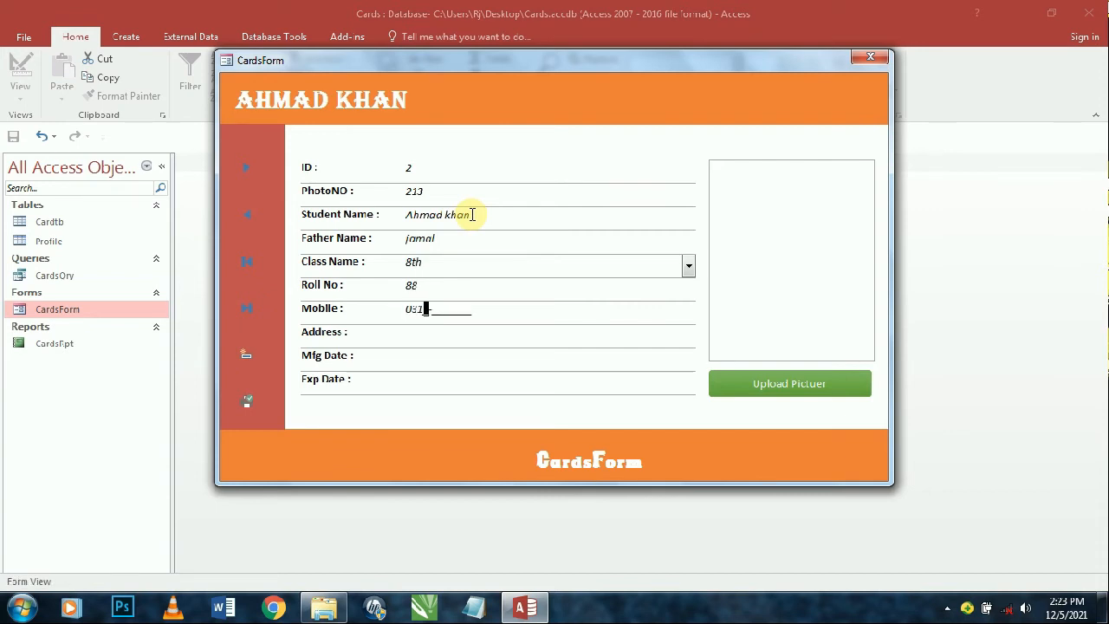
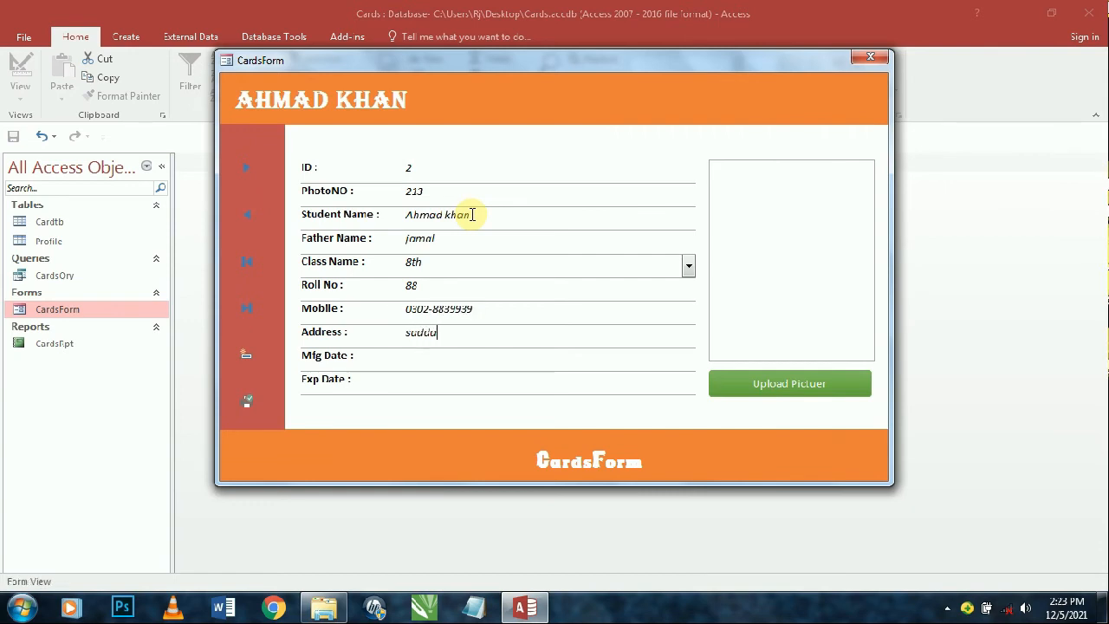
key(Tab)
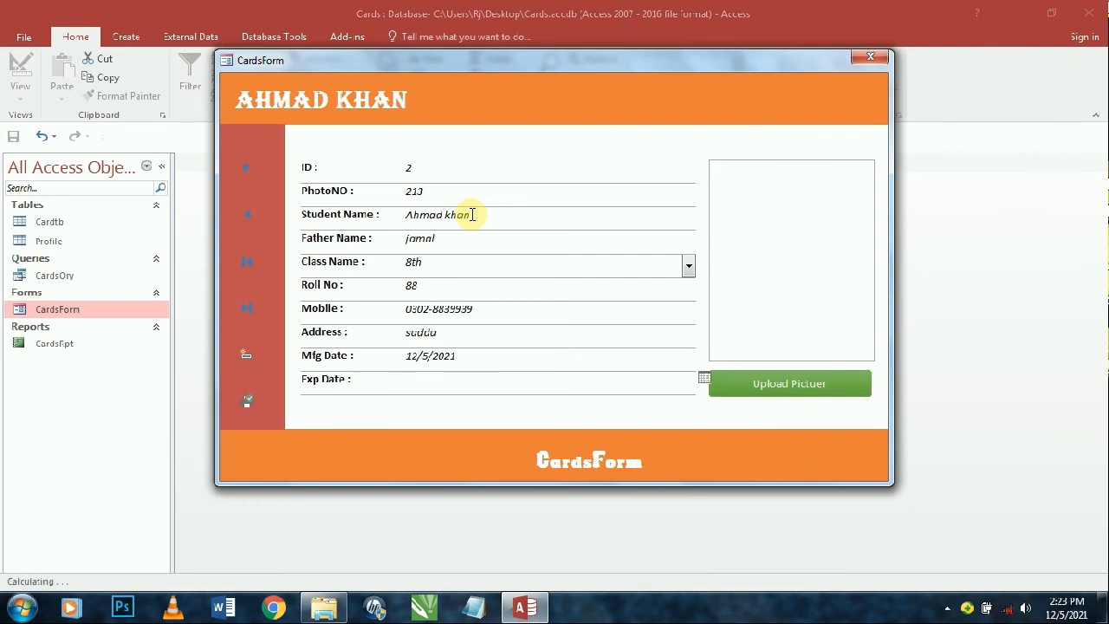
key(Tab)
key(Tab)
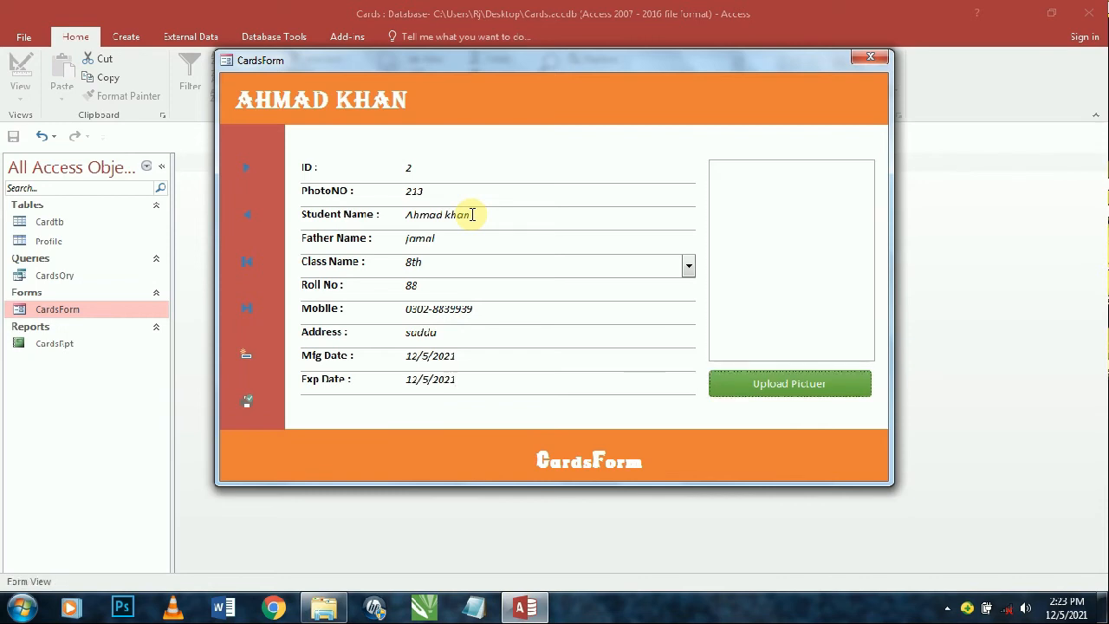
- Attach DSC_0057-Edited copy copy.jpg from drive D: as the photo, then start a new record
double_click(759, 254)
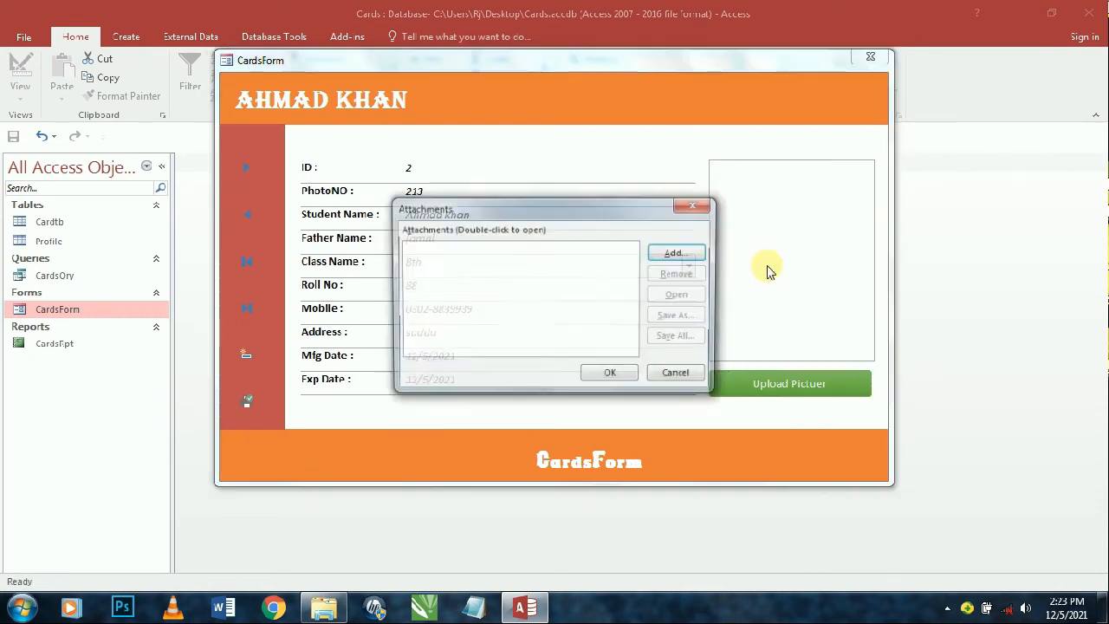
click(669, 260)
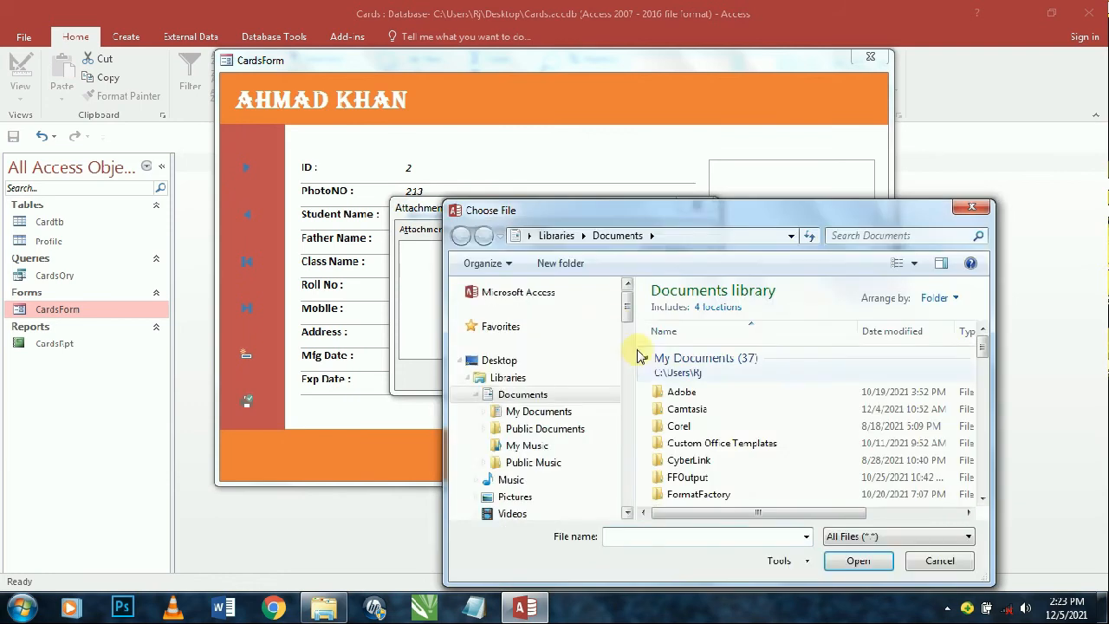
drag(632, 309, 628, 395)
click(559, 388)
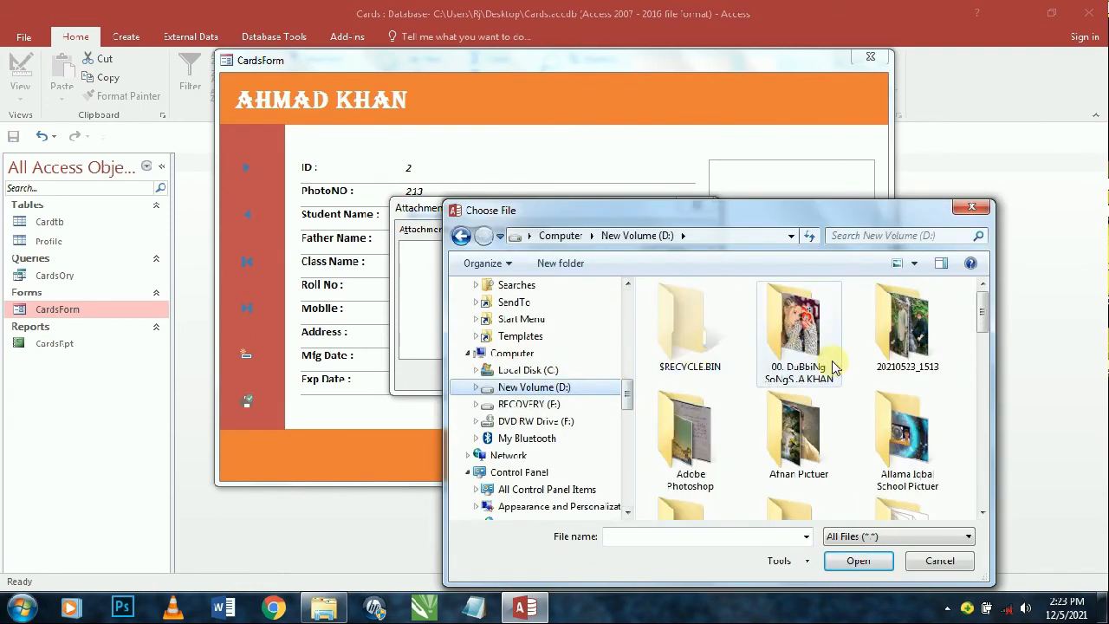
double_click(797, 433)
scroll(832, 407, down, 5)
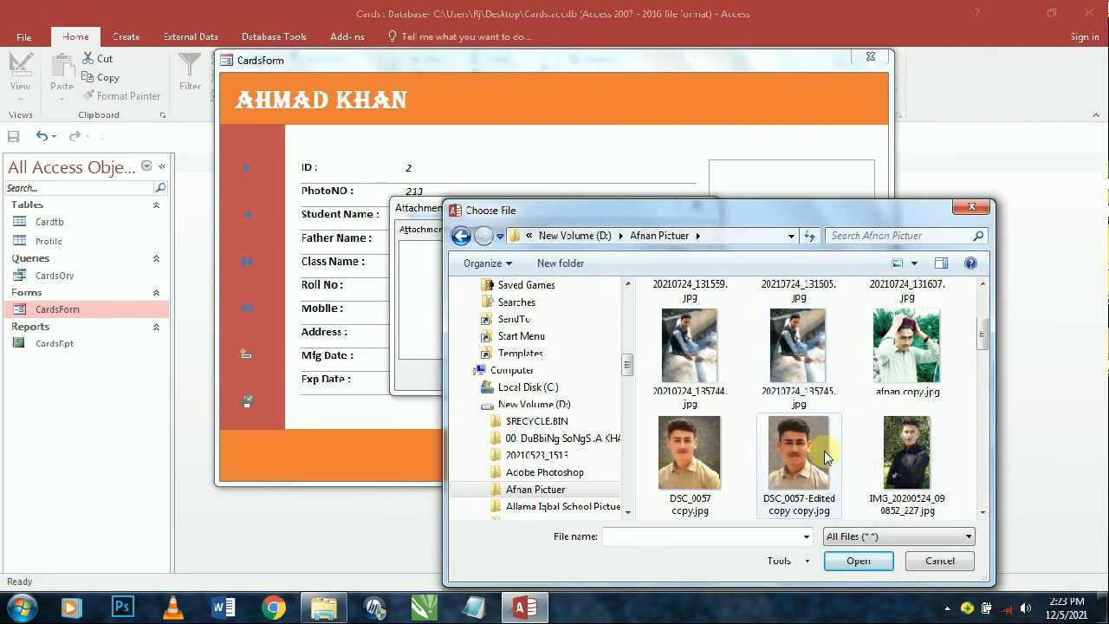
click(797, 453)
click(879, 559)
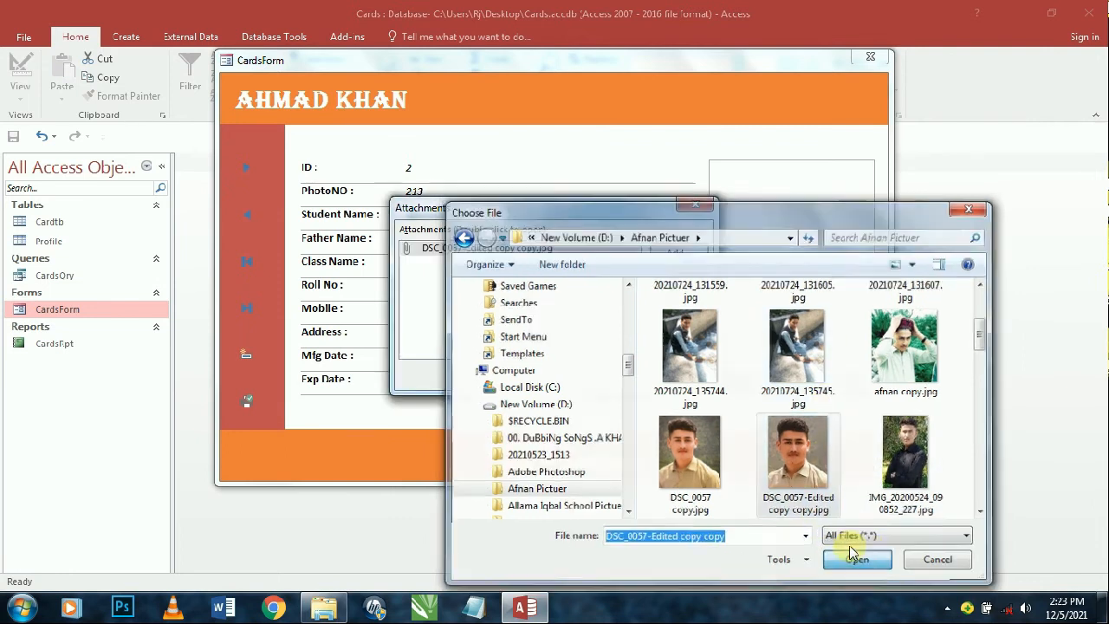
click(617, 376)
click(246, 169)
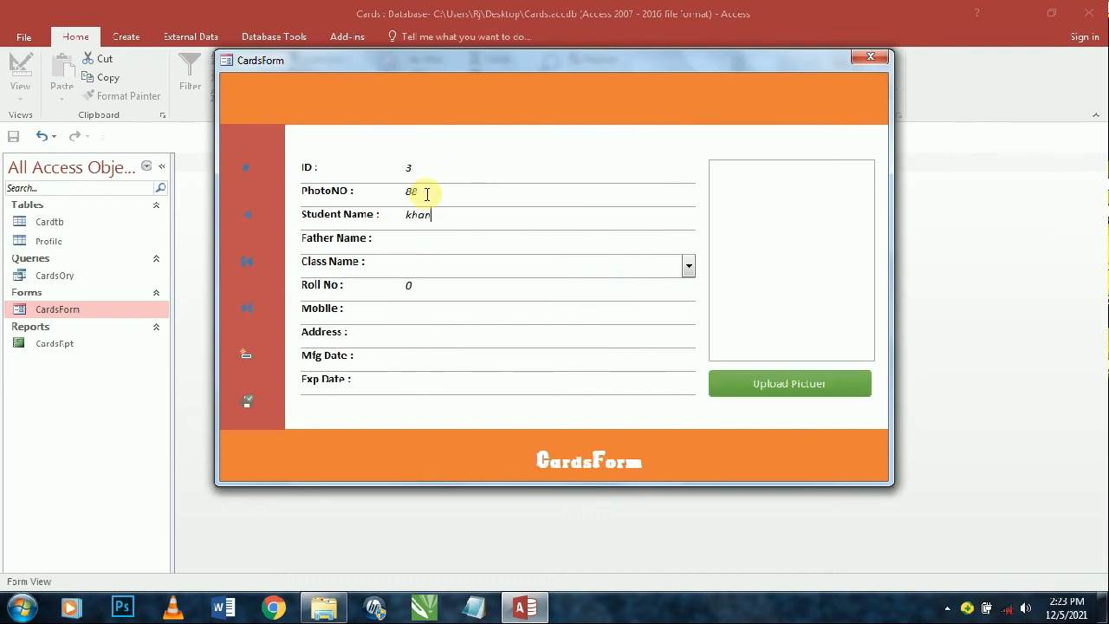
- Enter the third student's name, mobile number and expiry date 12/5/2022
key(Tab)
key(shift+Tab)
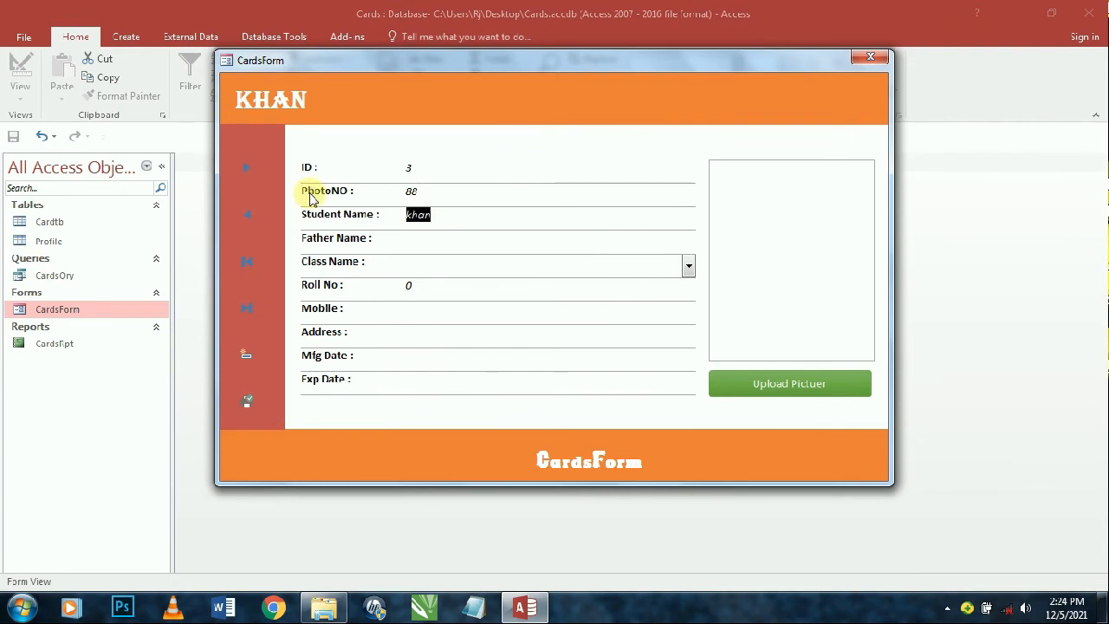
key(Tab)
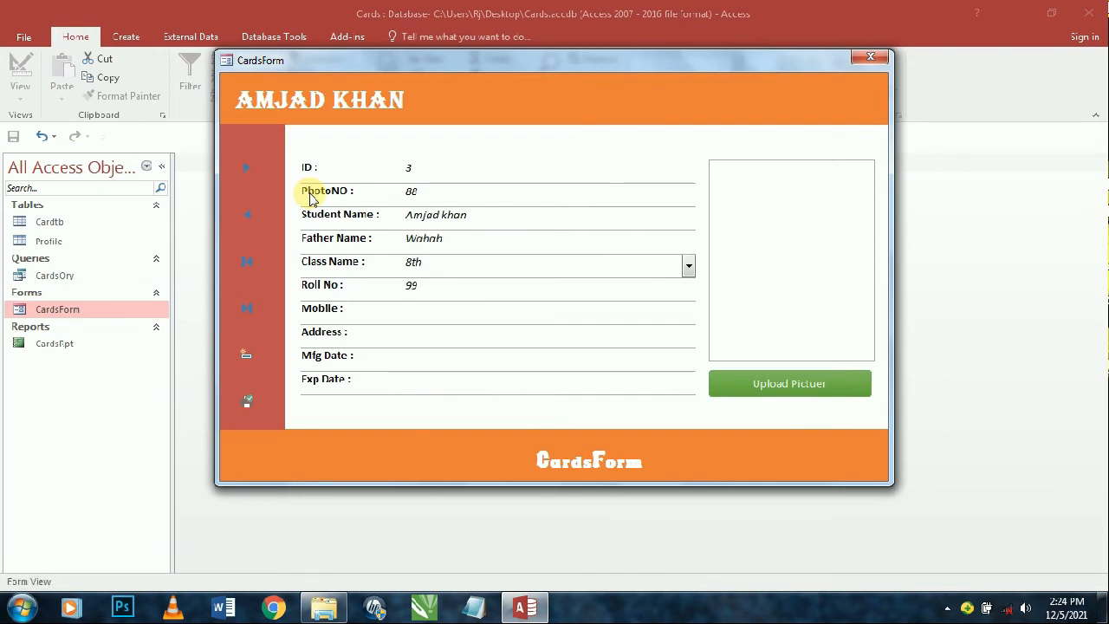
key(Tab)
text(0)
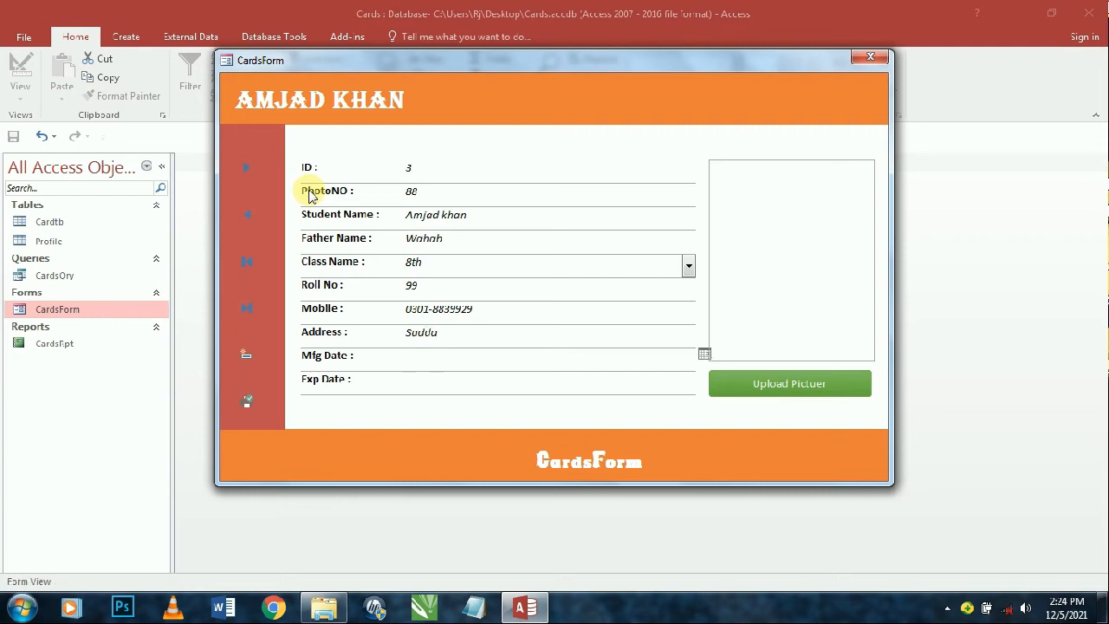
key(ctrl+semicolon)
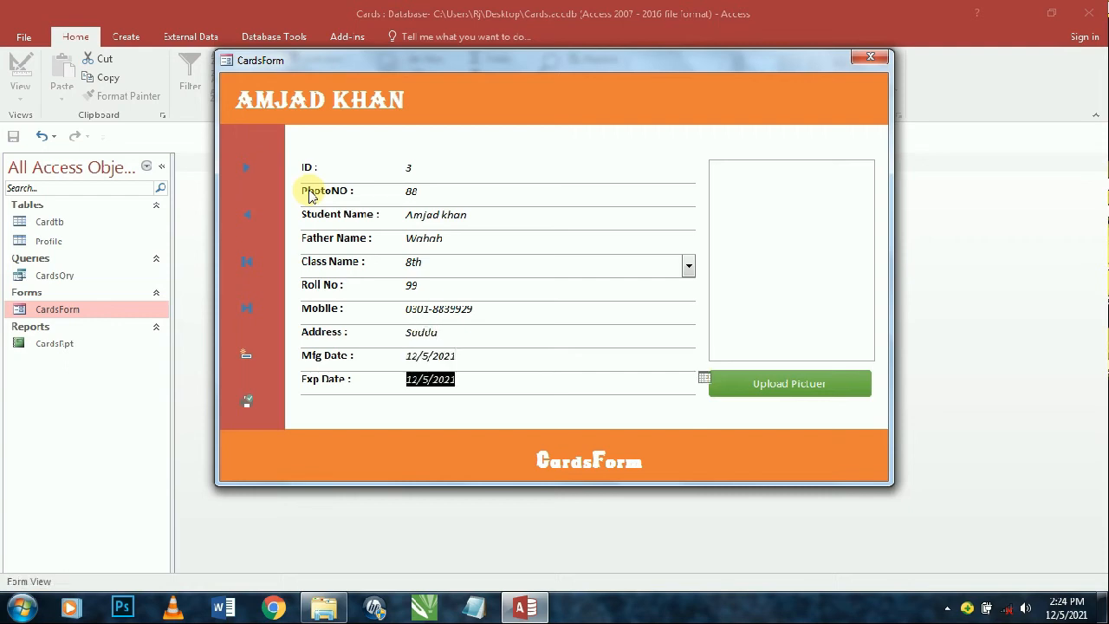
key(BackSpace)
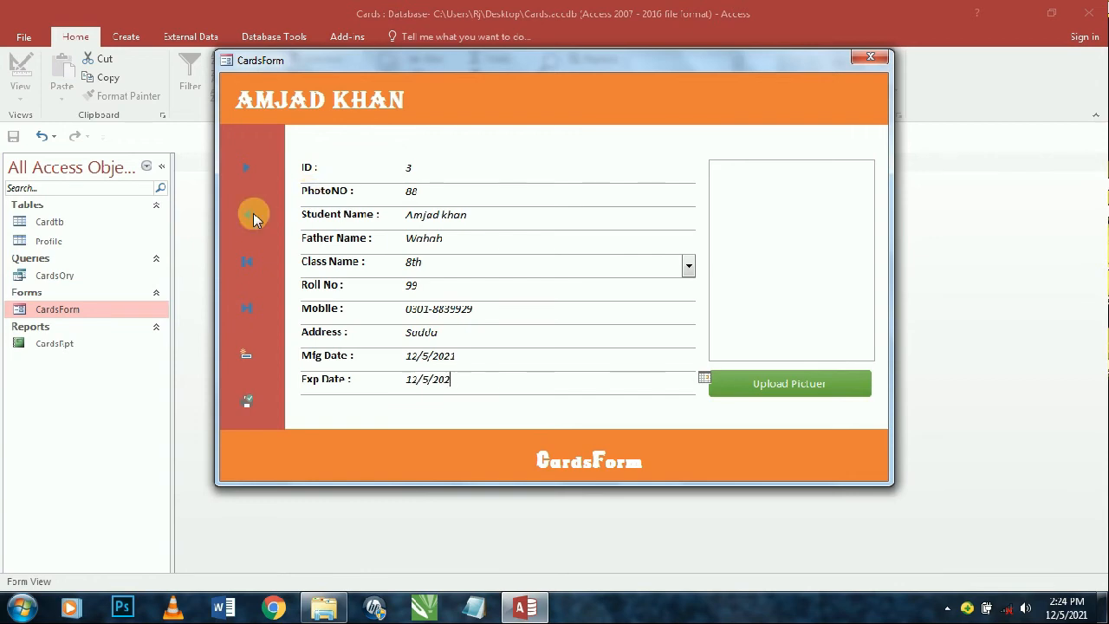
key(Tab)
key(Tab)
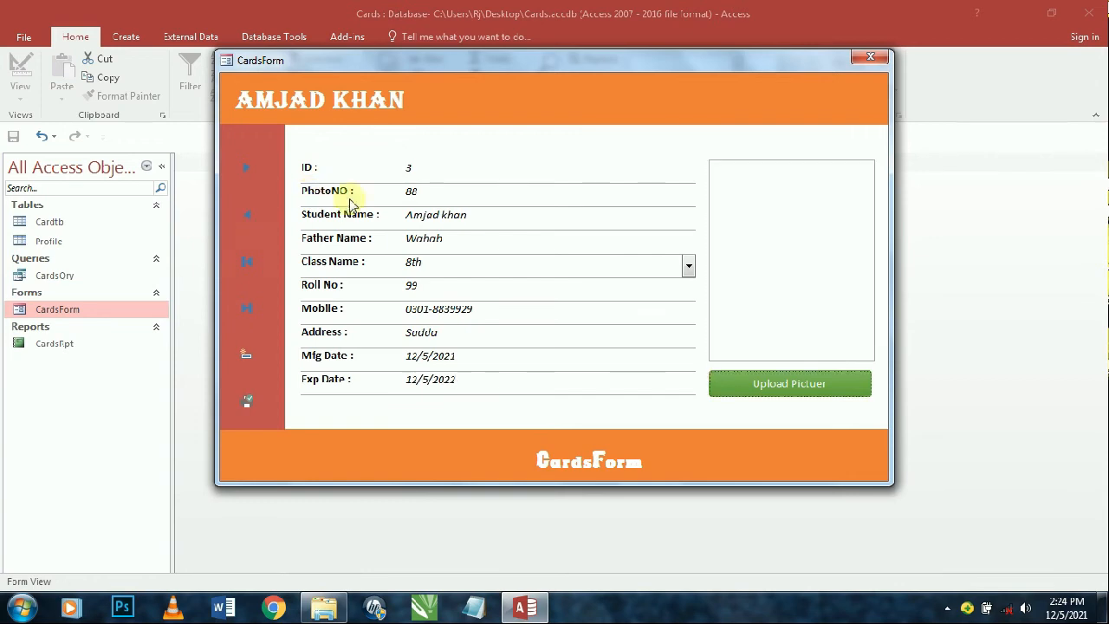
- Attach IMG_20200524_090852_227.jpg as the photo and move to a blank new record
click(787, 382)
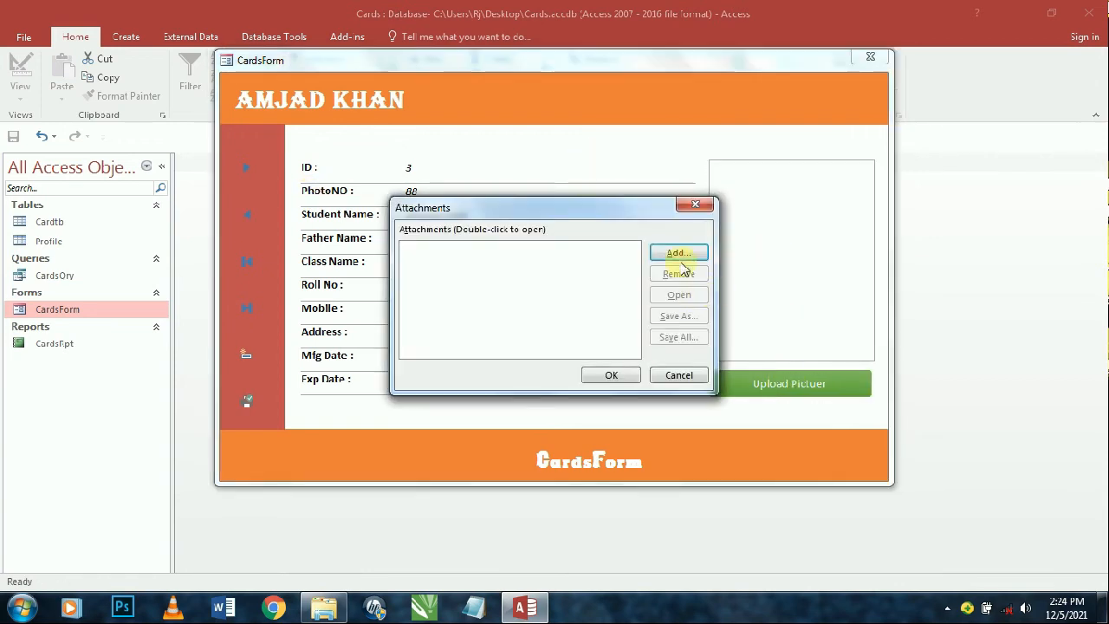
click(678, 253)
click(910, 459)
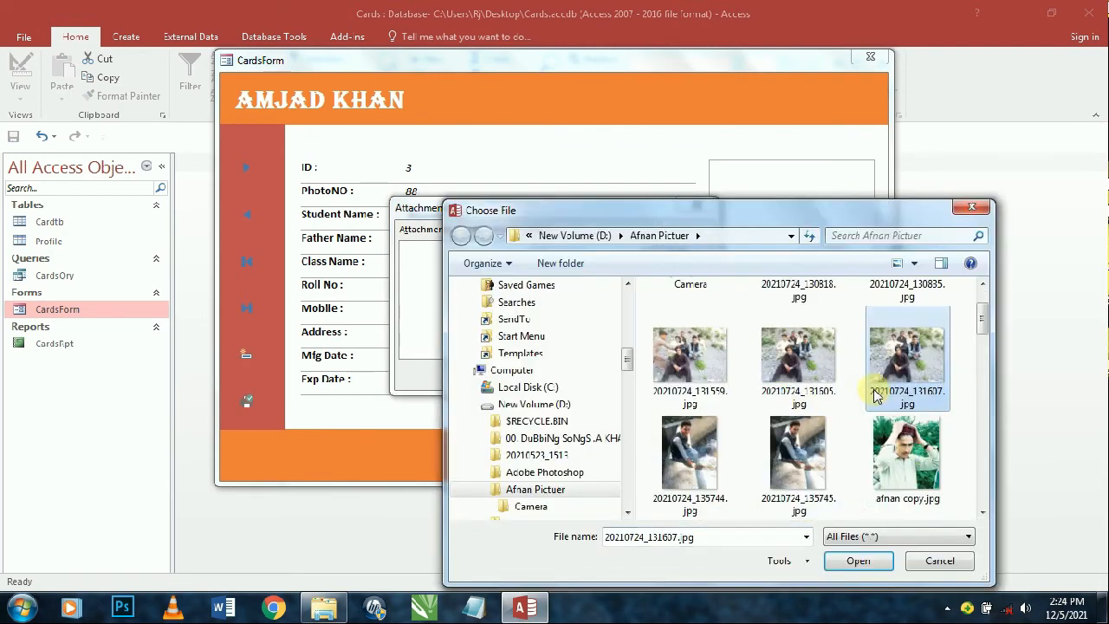
scroll(839, 436, down, 10)
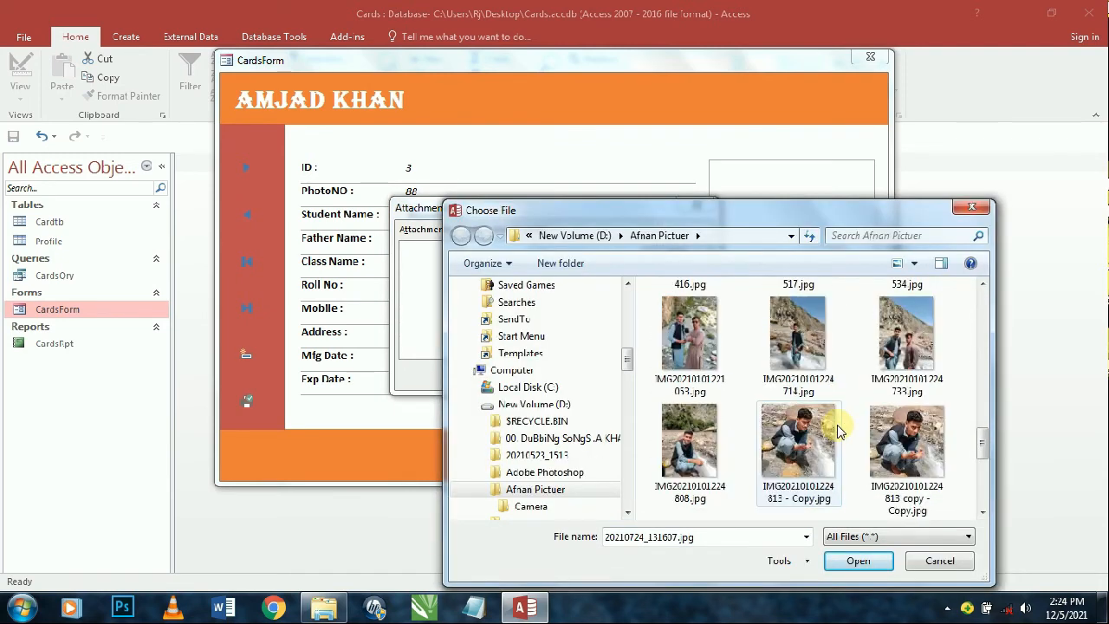
scroll(837, 436, down, 3)
scroll(833, 438, up, 10)
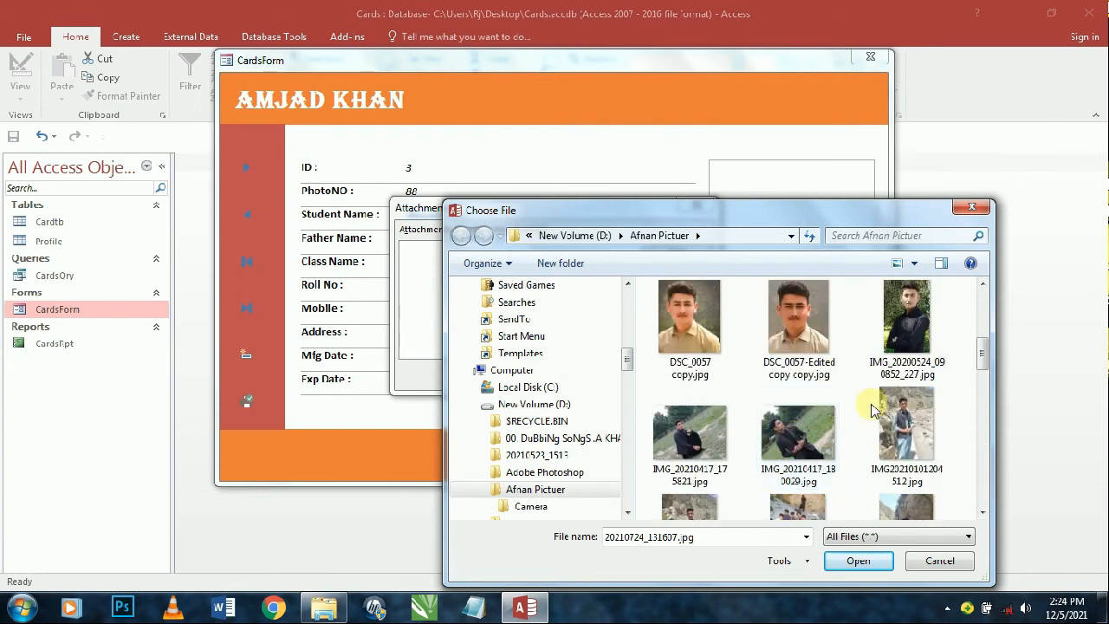
scroll(872, 399, up, 3)
double_click(888, 433)
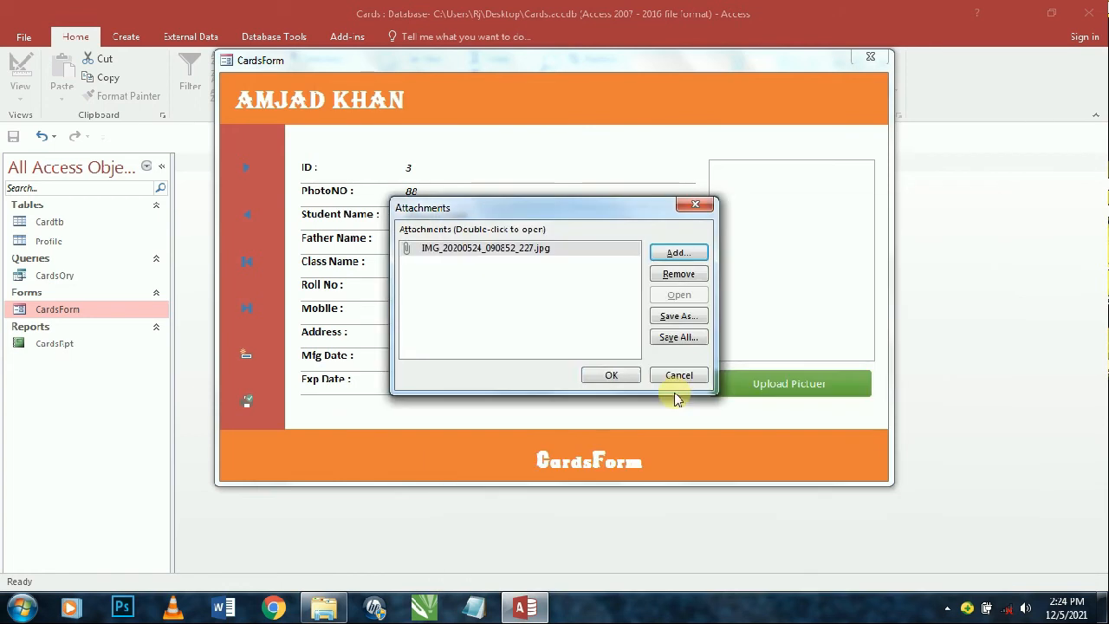
click(612, 375)
click(255, 176)
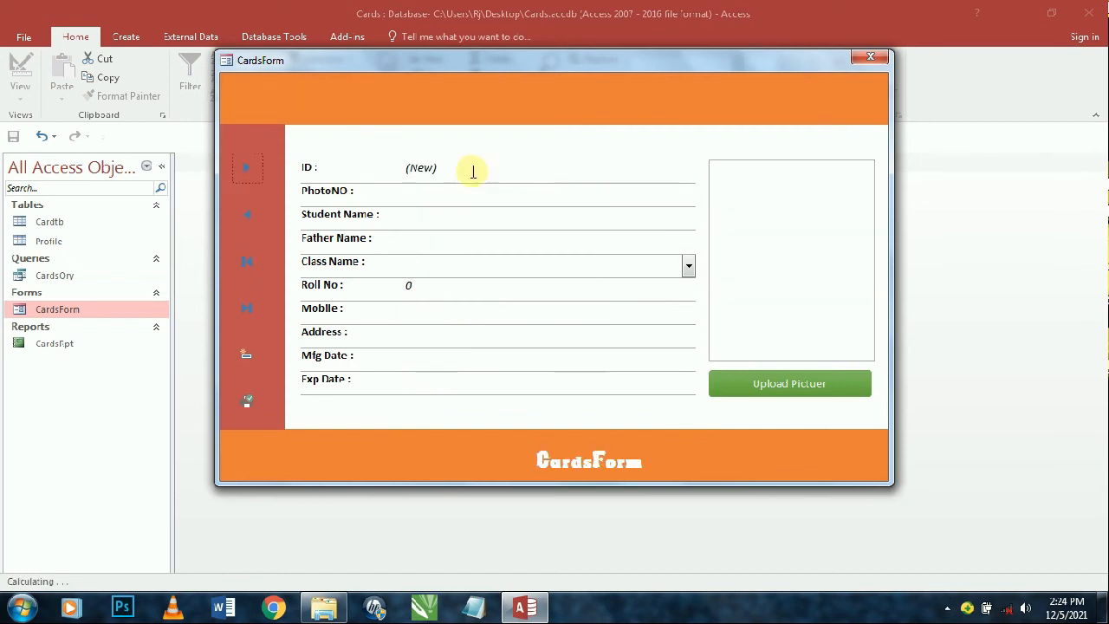
- Preview the ID card report from CardsForm and export the first student's card to PDF
click(869, 56)
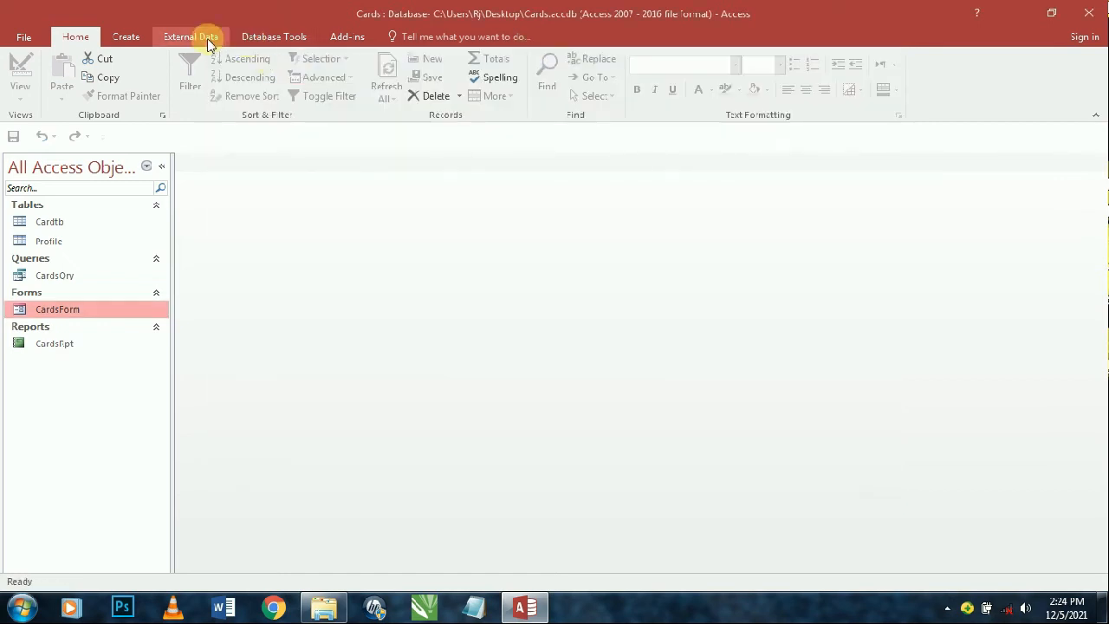
click(274, 36)
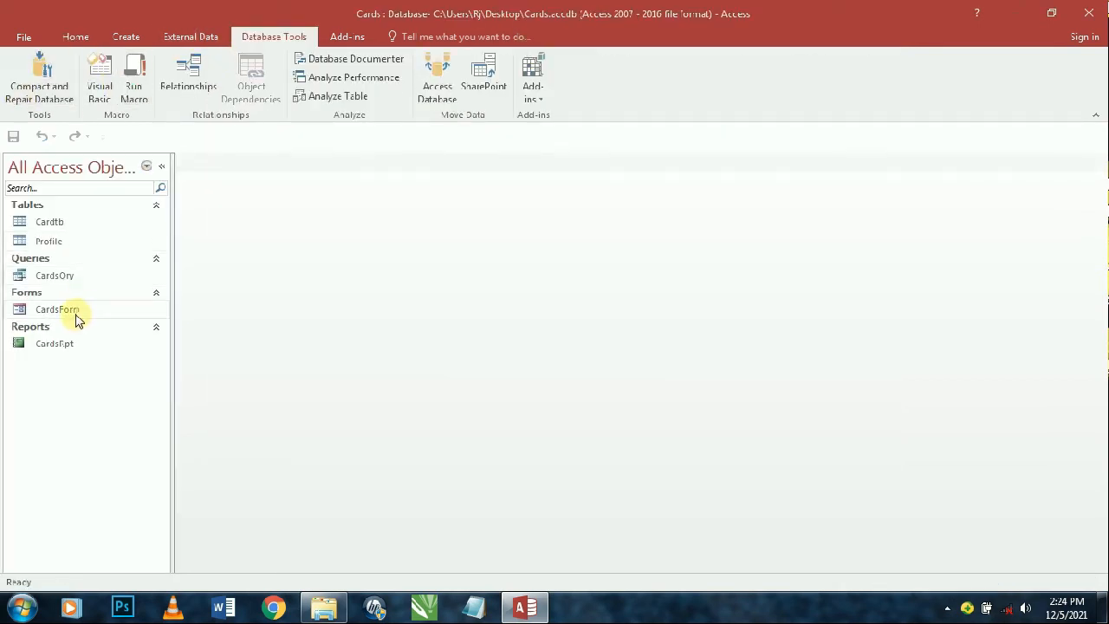
double_click(78, 312)
click(246, 403)
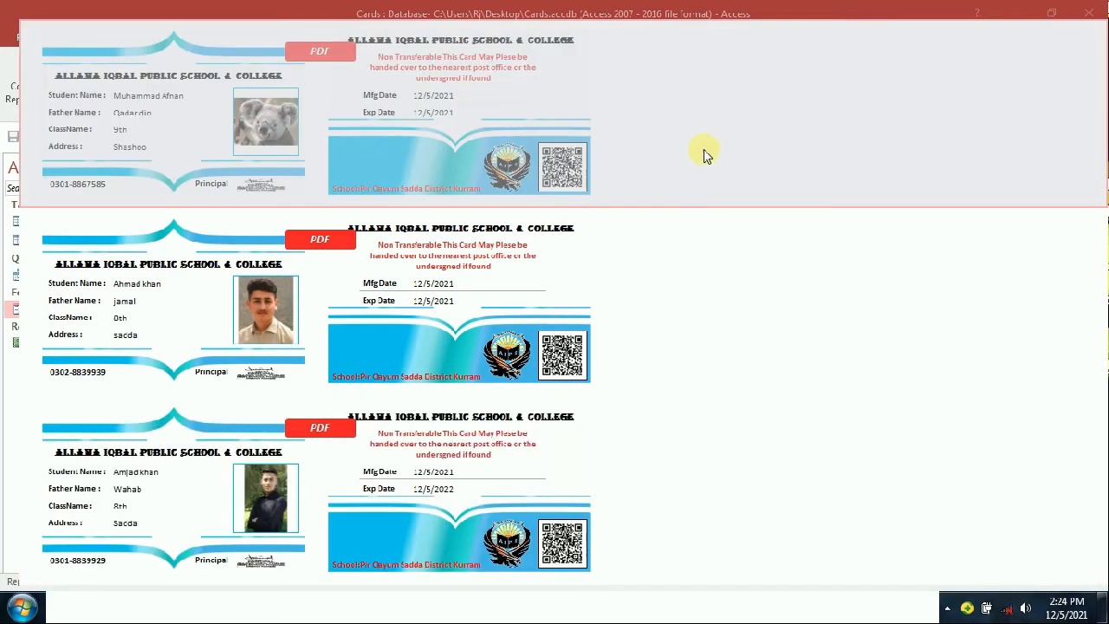
click(673, 258)
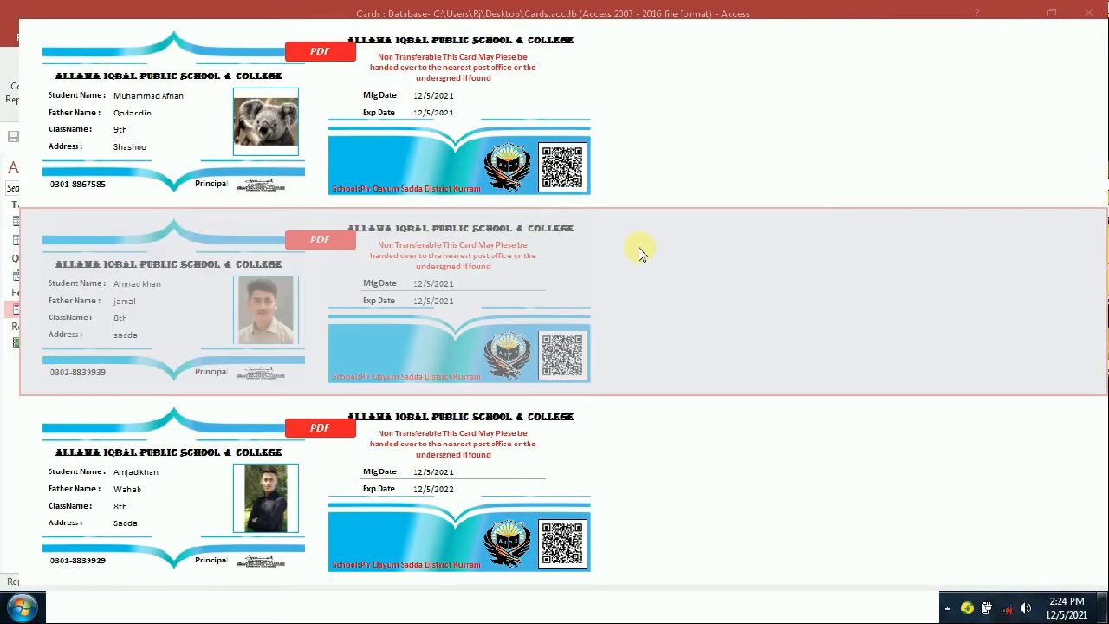
click(321, 53)
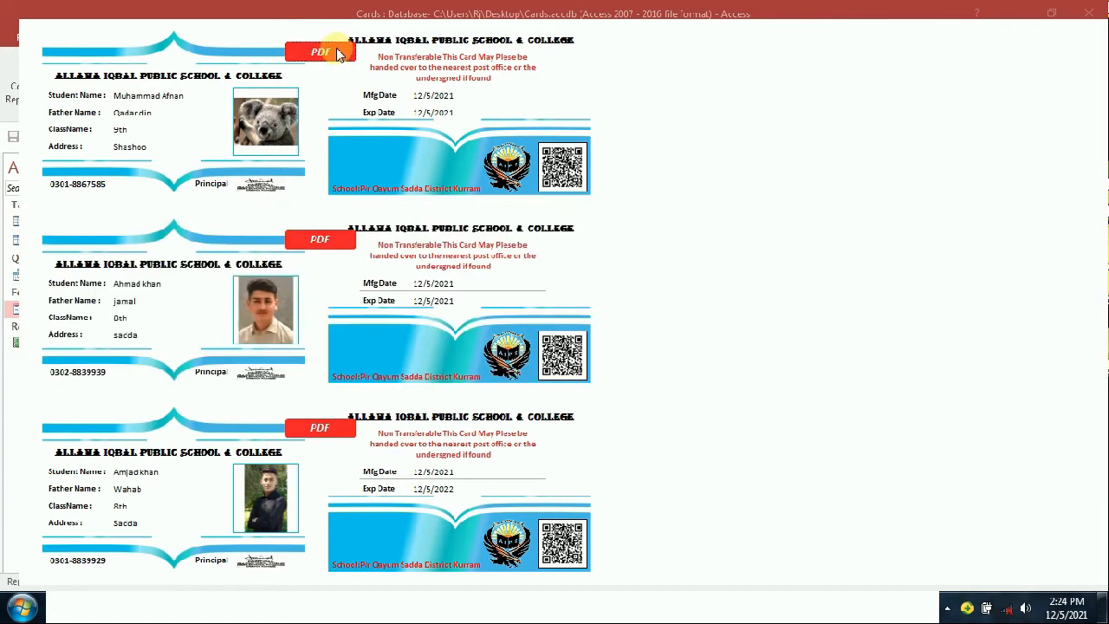
right_click(674, 51)
click(717, 227)
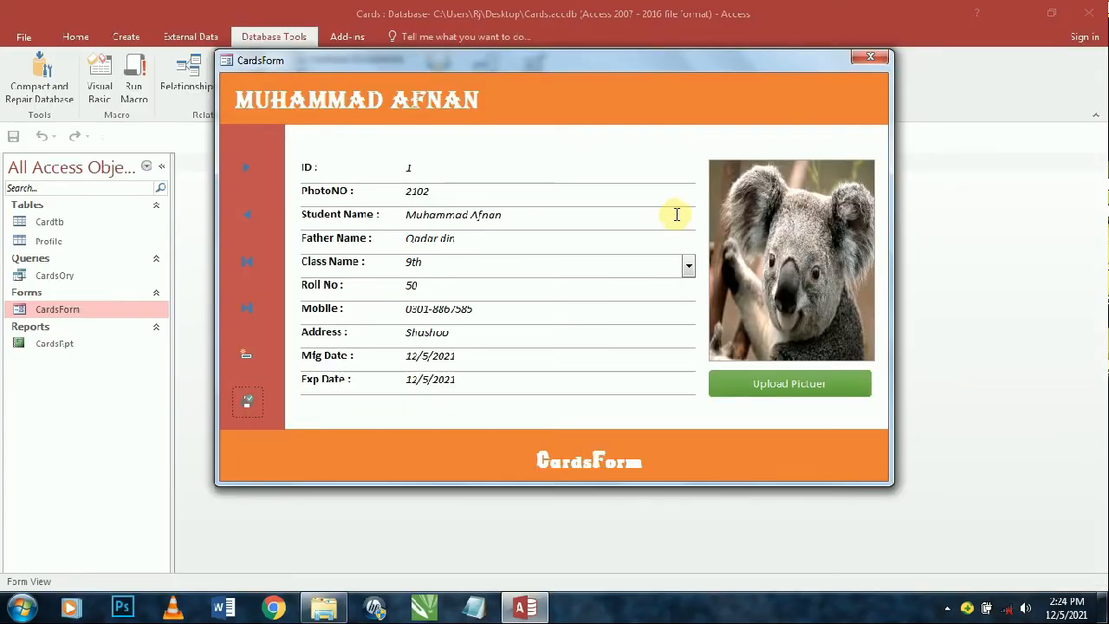
- Exit Access, reopen Cards.accdb, close CardsForm and select the CardsRpt report
click(882, 52)
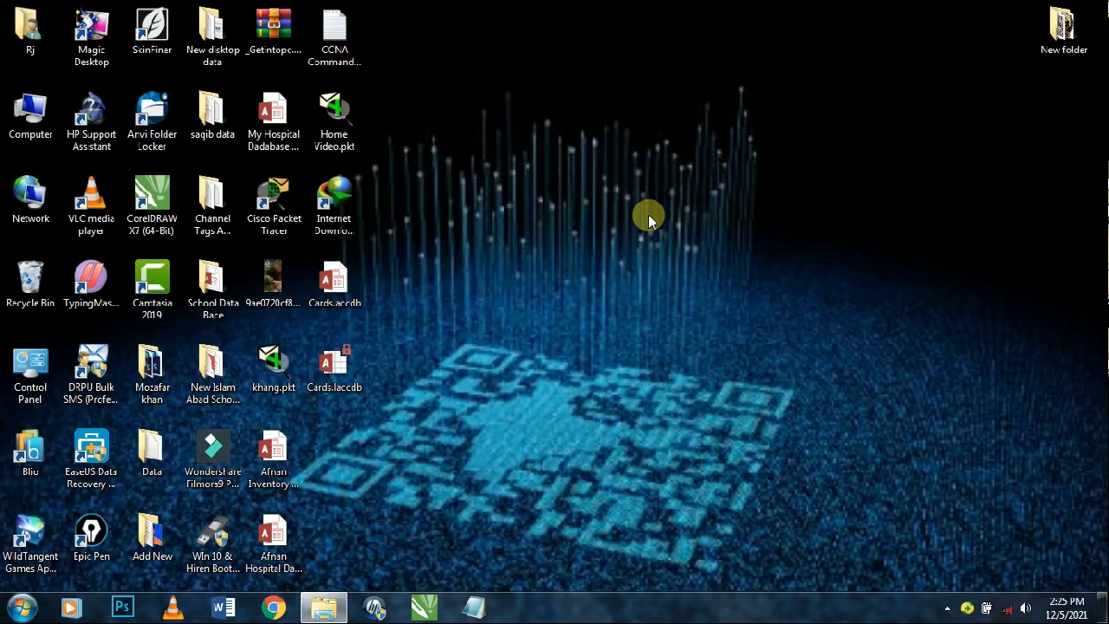
right_click(579, 101)
click(603, 148)
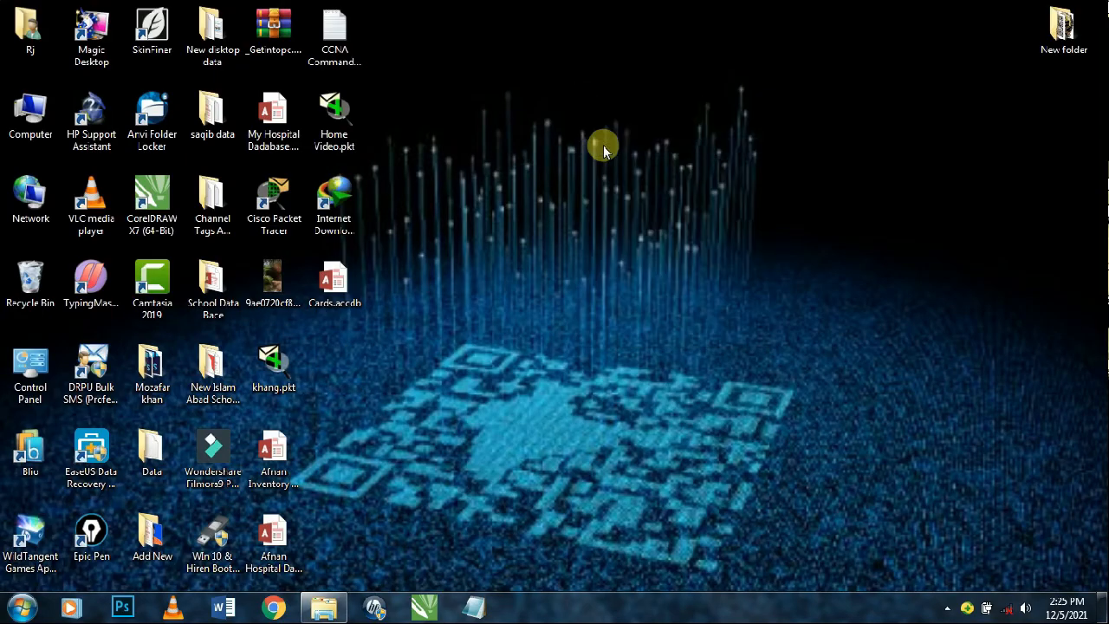
double_click(338, 281)
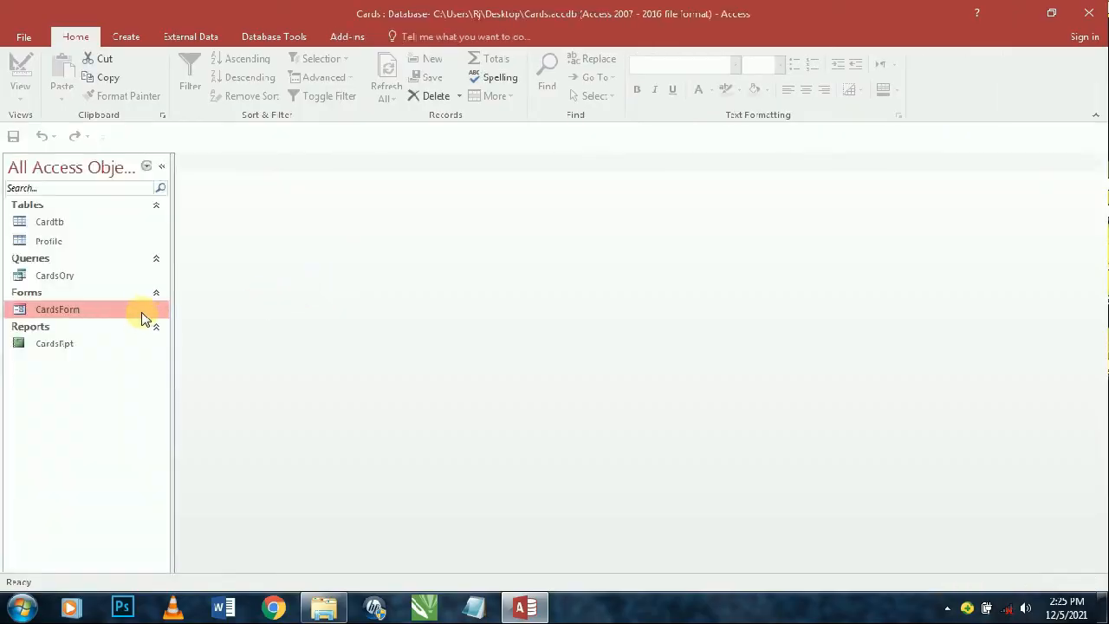
double_click(143, 313)
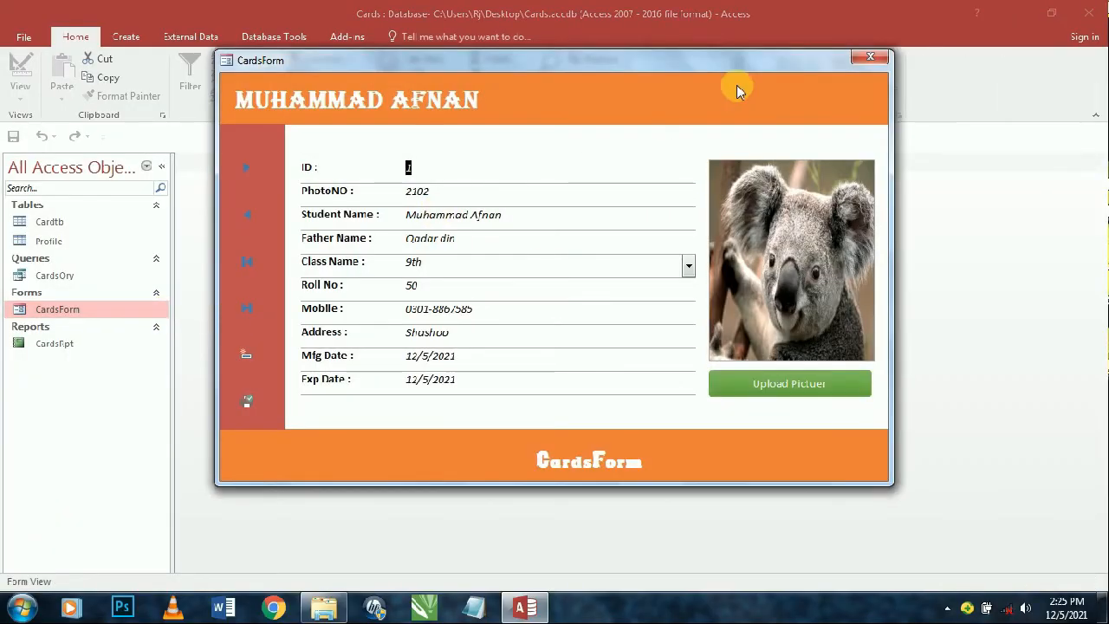
click(870, 58)
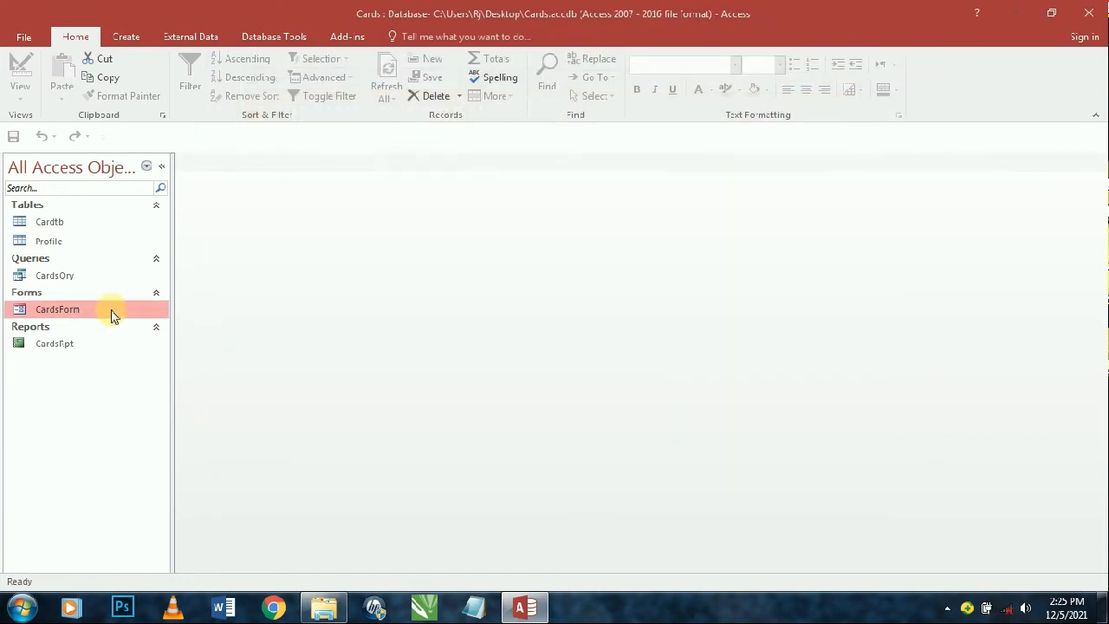
double_click(118, 311)
click(869, 55)
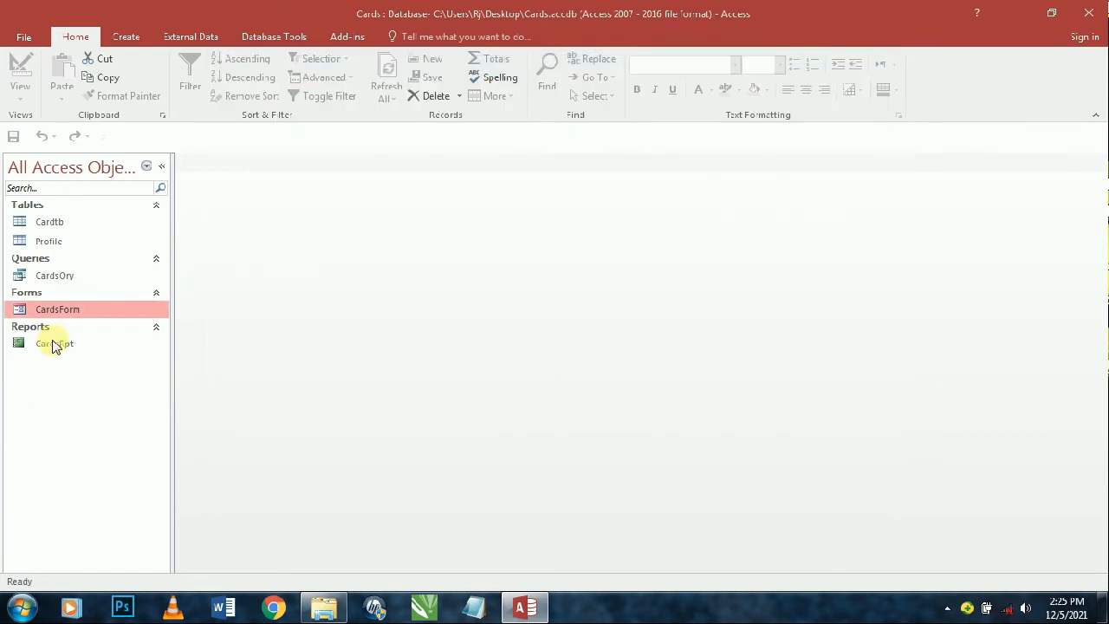
click(56, 348)
right_click(74, 345)
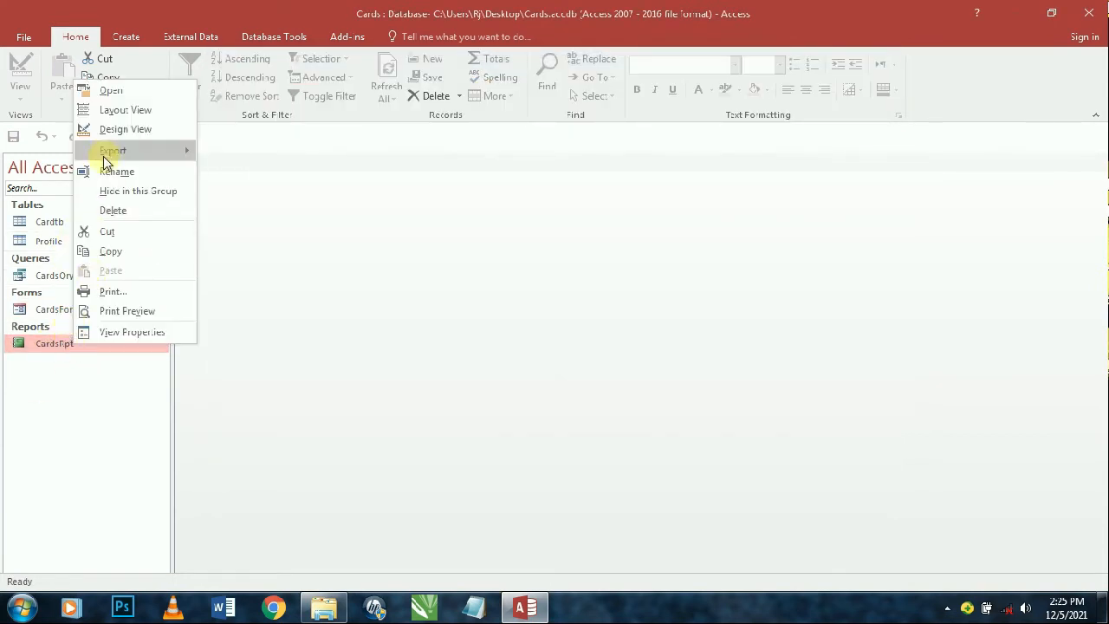
- Open CardsRpt in Design View and show the On Click VBA code of PDF button Command66
click(128, 132)
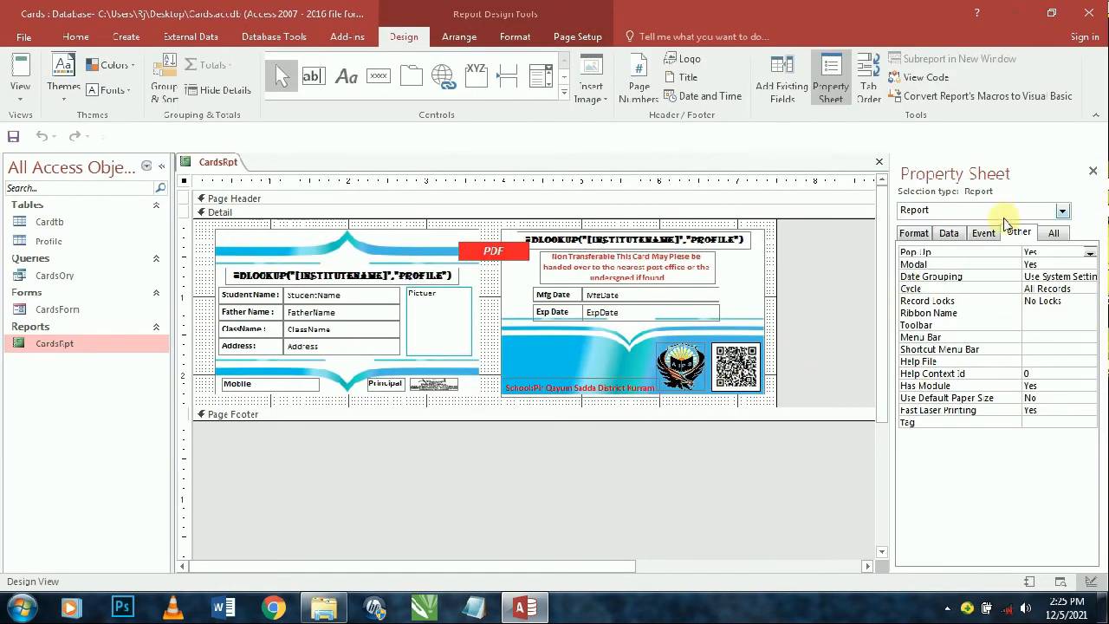
click(983, 232)
click(478, 253)
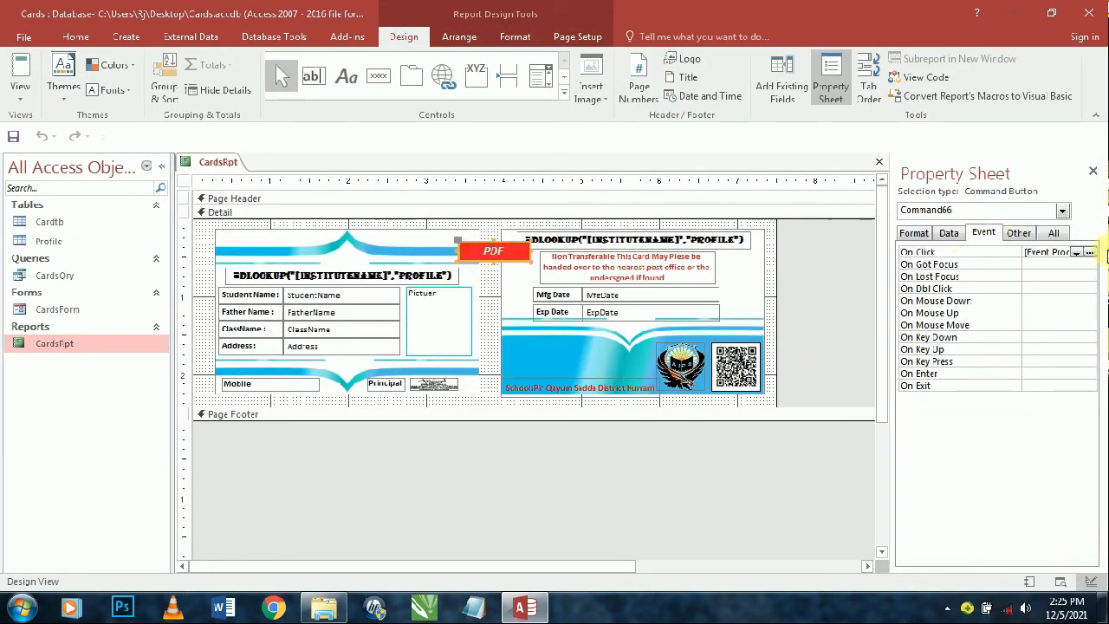
click(1089, 252)
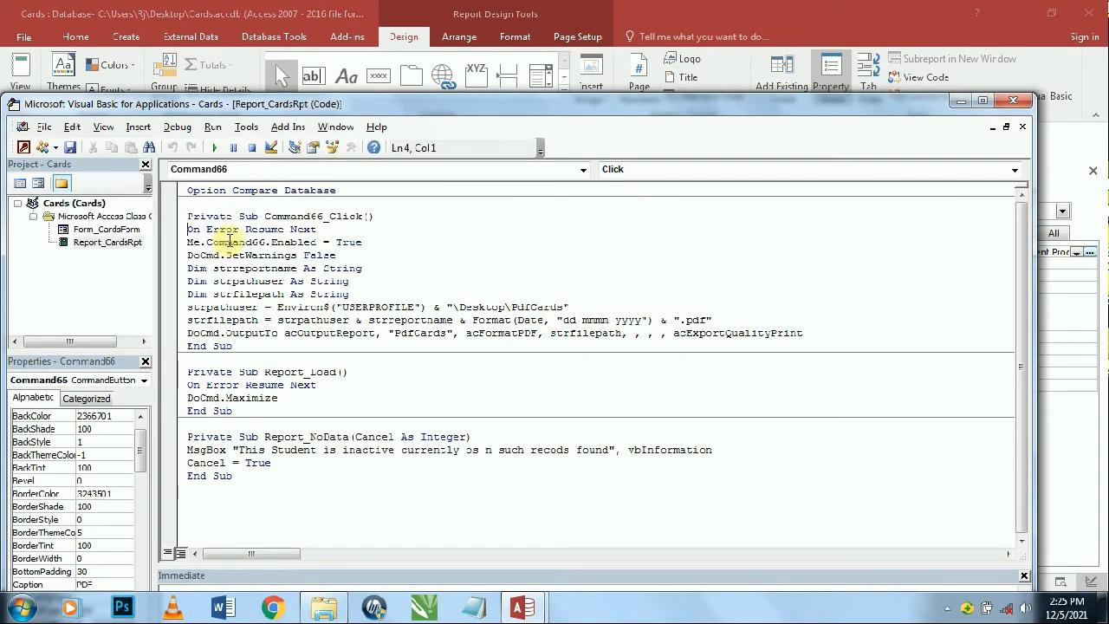
click(1013, 101)
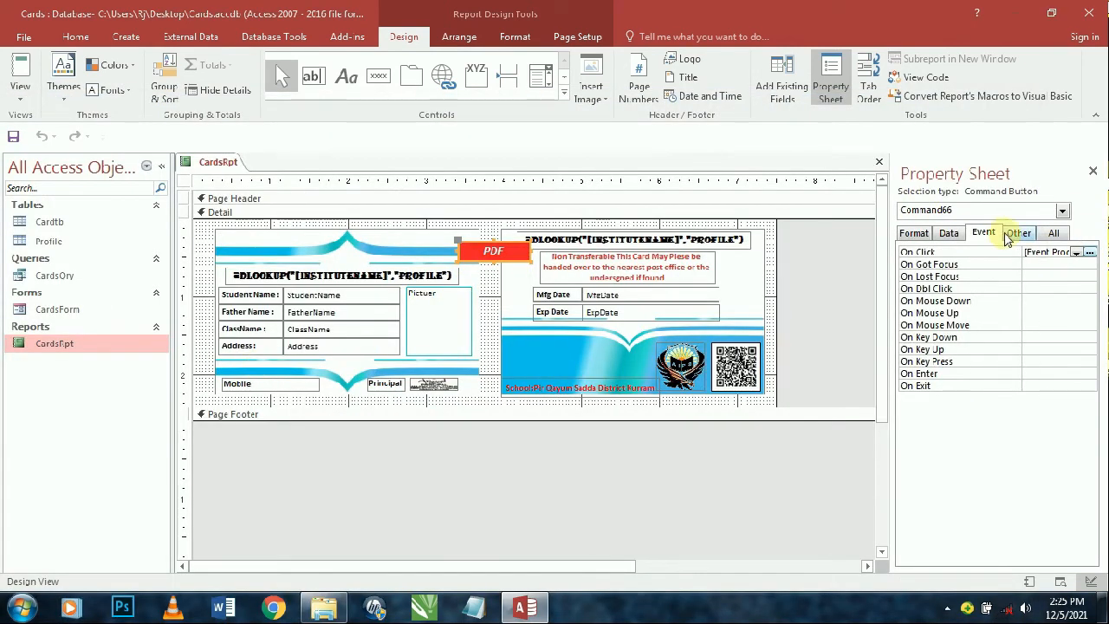
click(1015, 235)
click(984, 232)
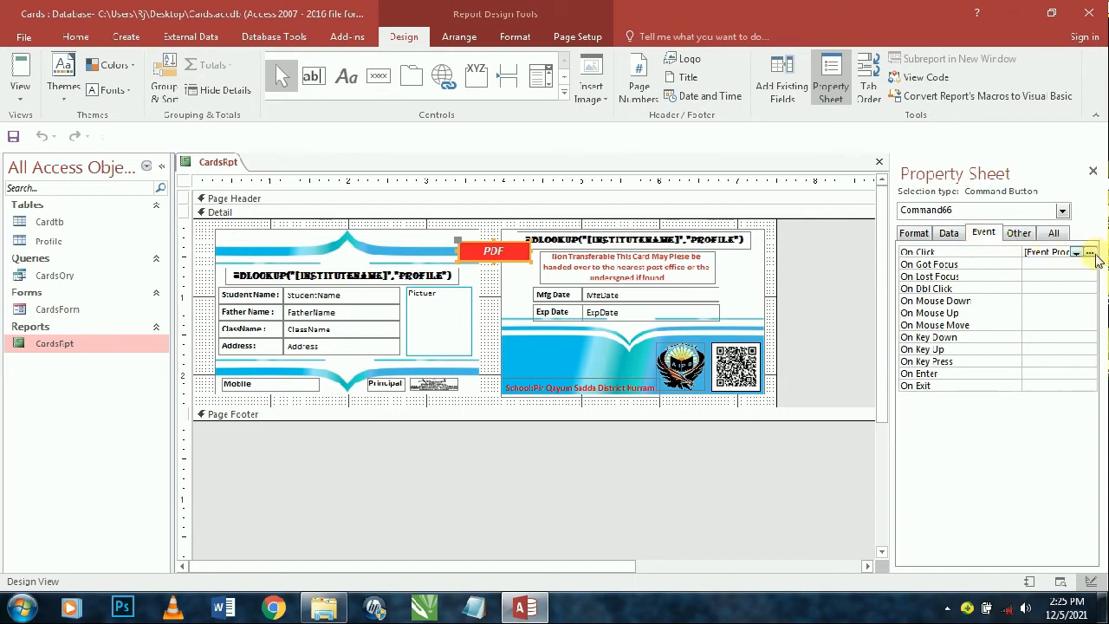
click(1090, 253)
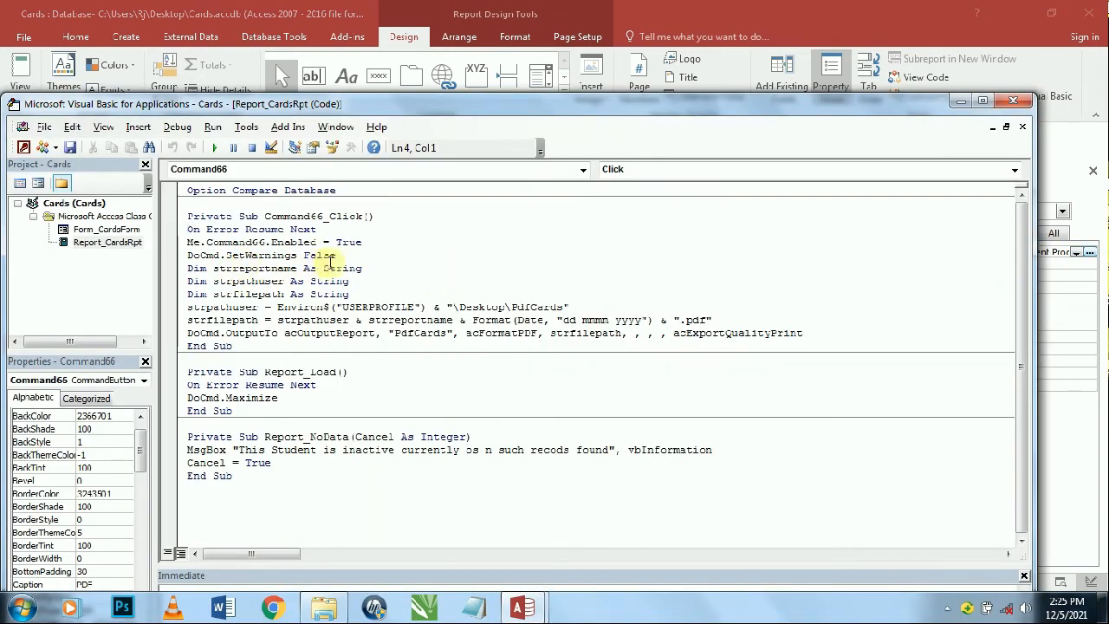
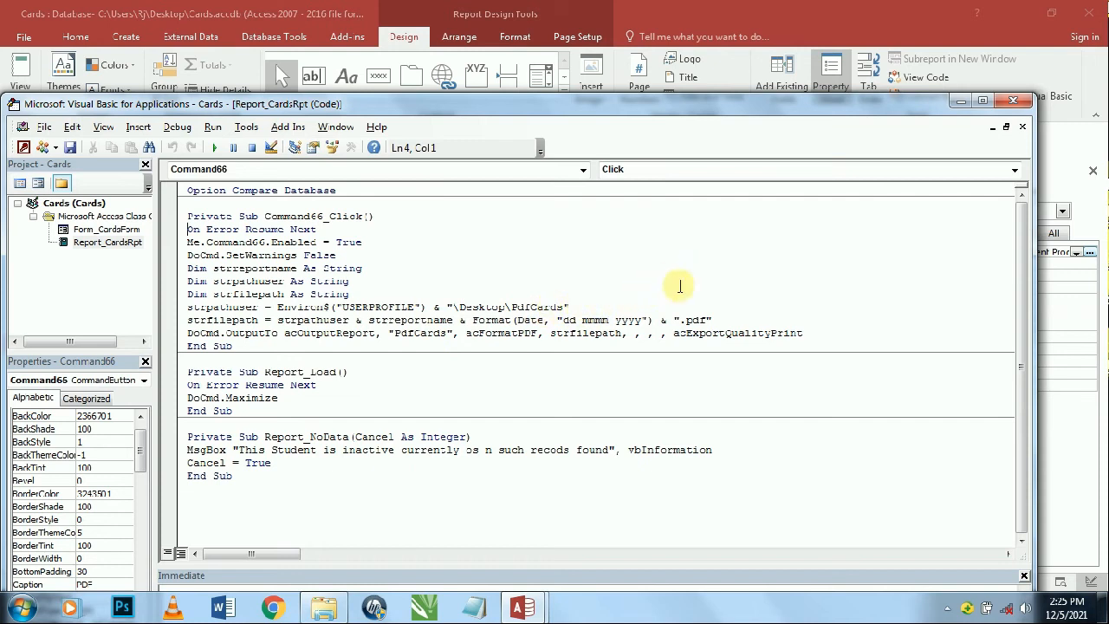
- Close the VBA editor and the report design, then reopen CardsRpt in Design View
click(1010, 101)
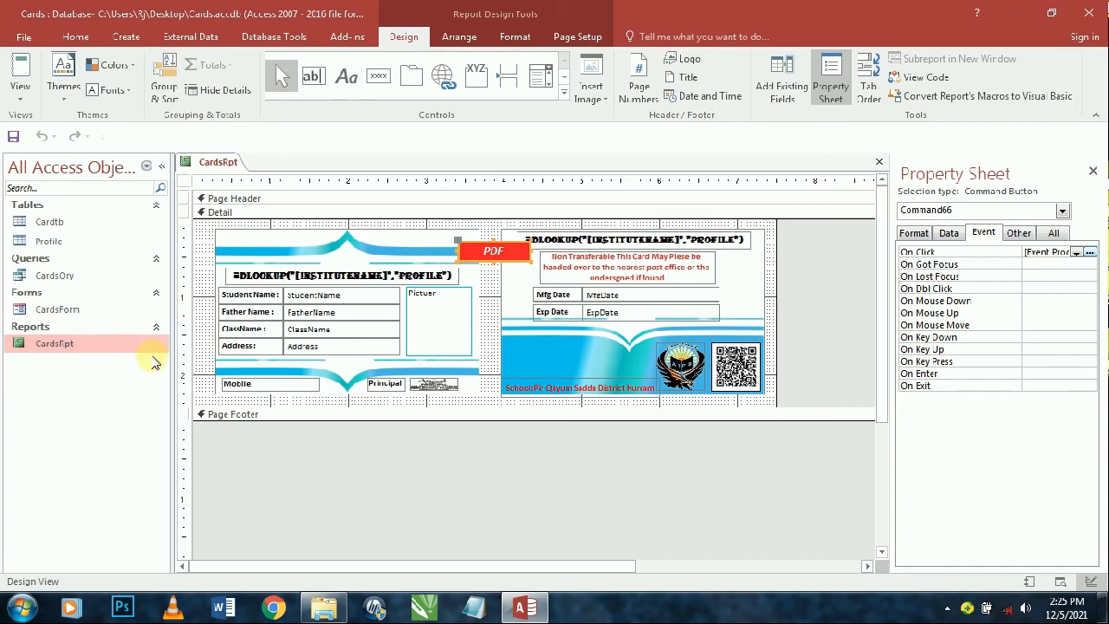
click(362, 460)
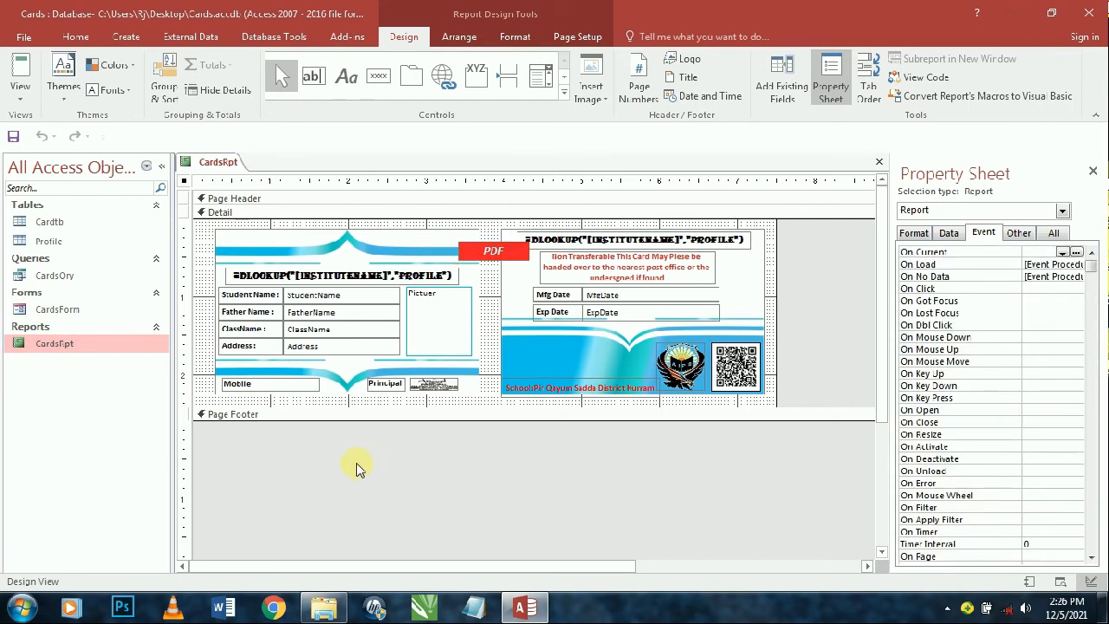
key(ctrl+w)
right_click(104, 347)
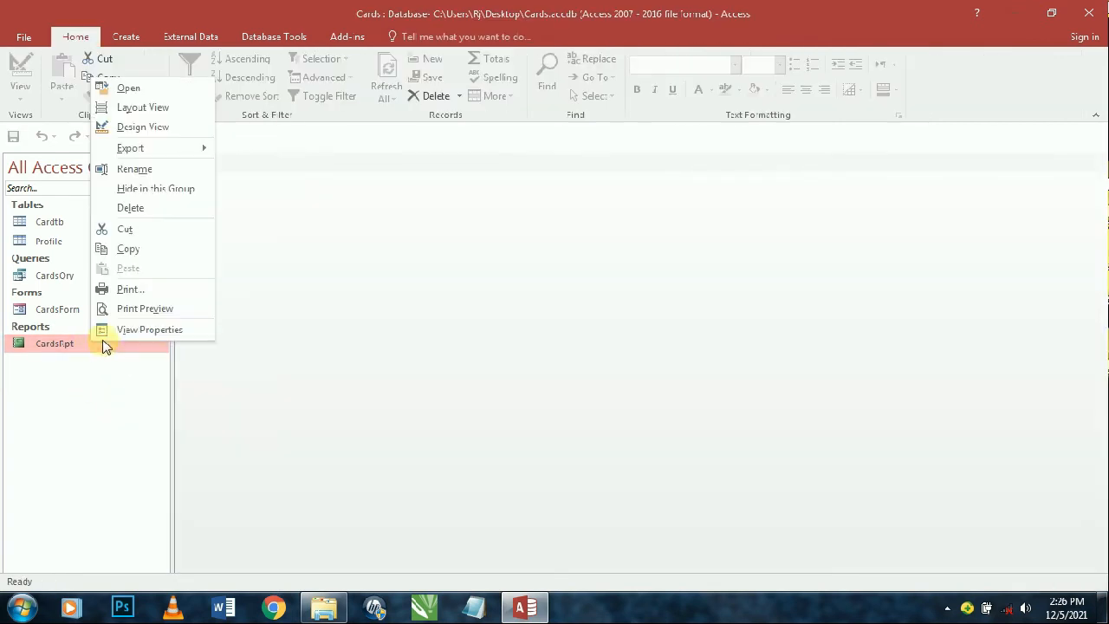
click(141, 127)
- Confirm the PDF button's On Click code exports a report named PdfCards, then close without saving
click(490, 252)
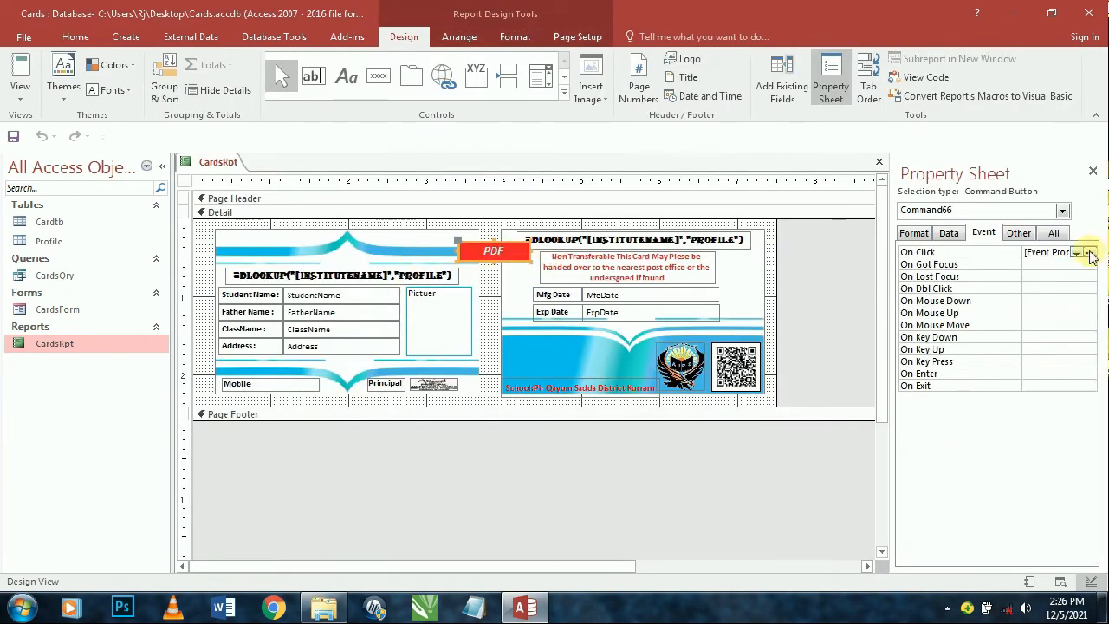
click(1090, 252)
double_click(416, 334)
key(ctrl+c)
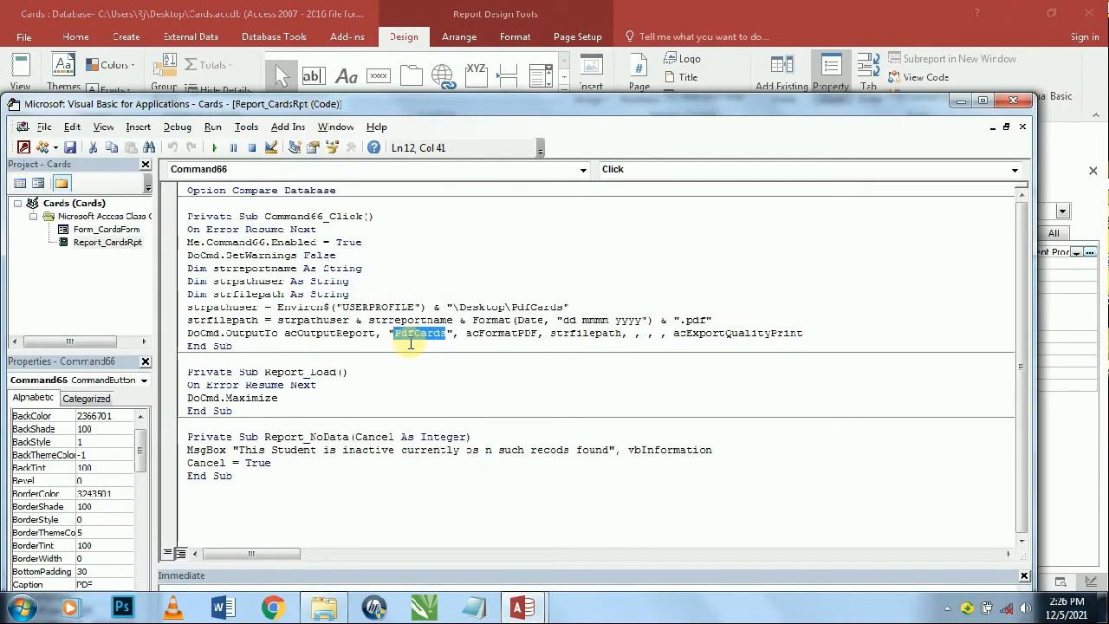
click(1013, 101)
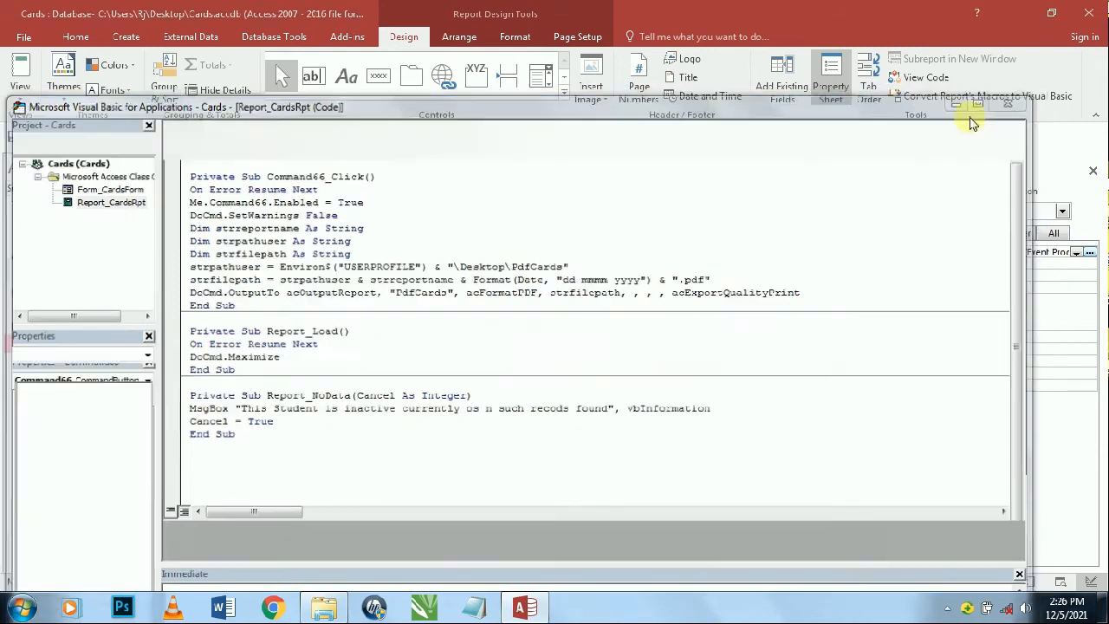
key(ctrl+w)
click(561, 346)
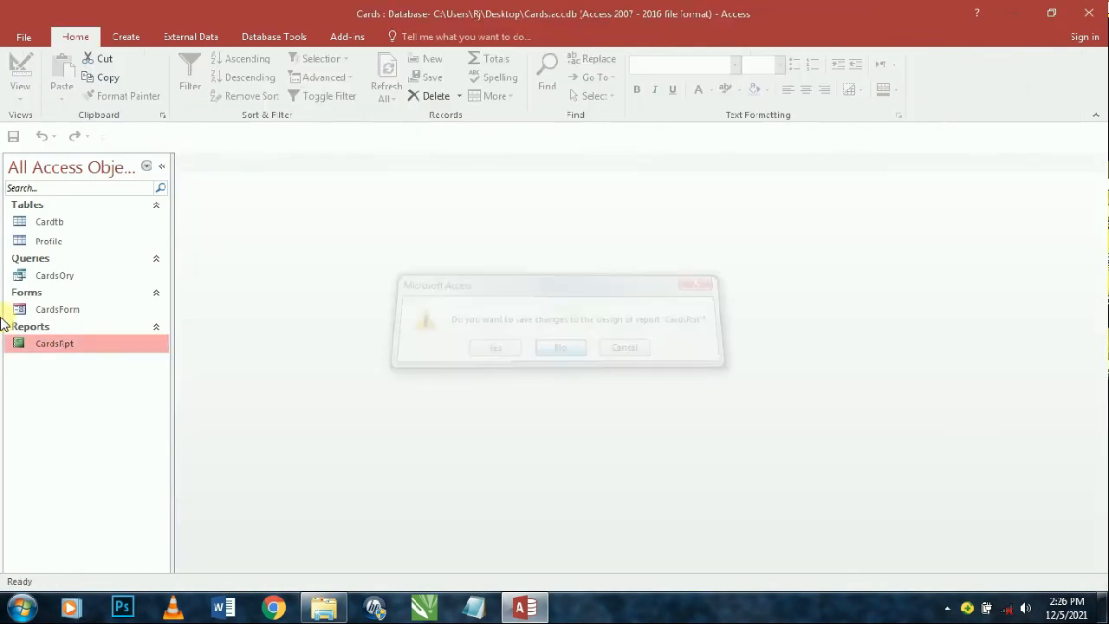
- Rename the CardsRpt report to PdfCards
right_click(78, 347)
click(141, 174)
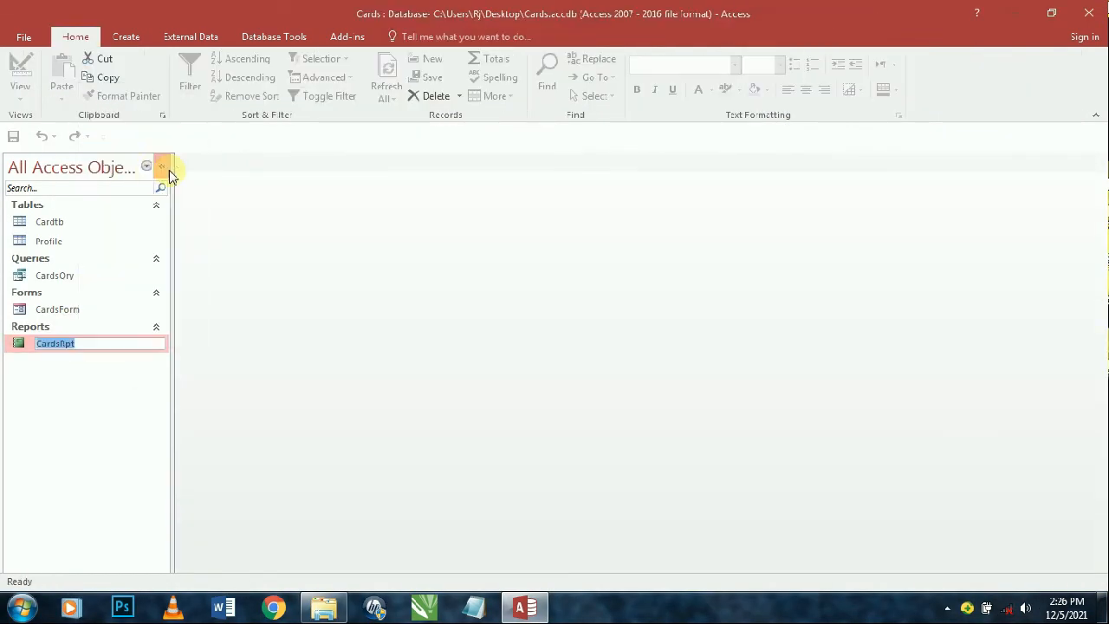
text(PdfCards)
key(Return)
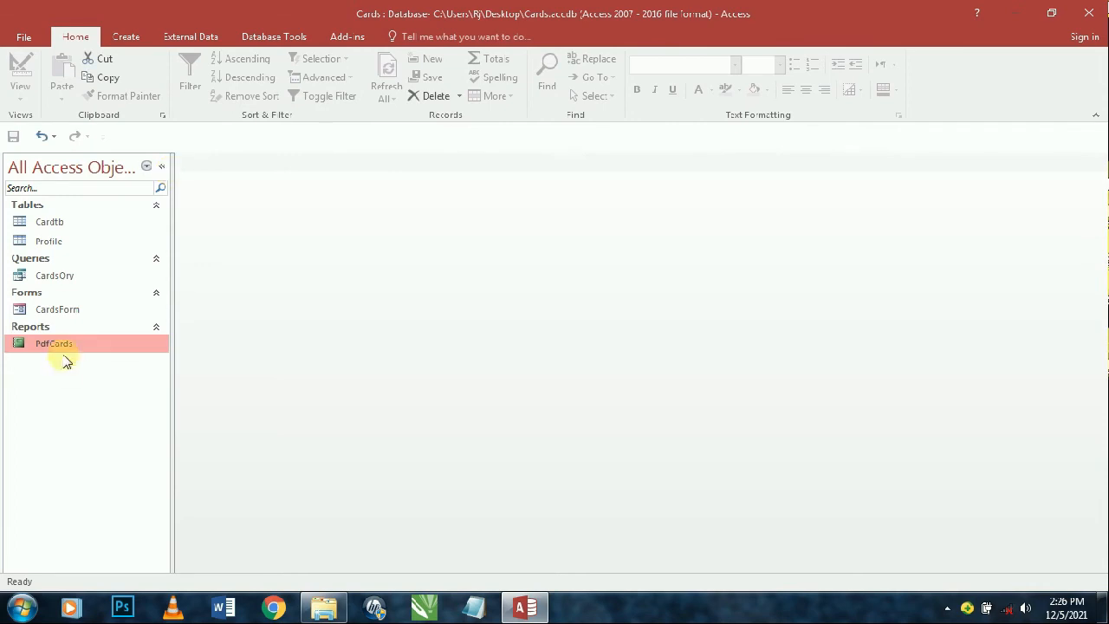
- Change CardsForm's print button On Click code to open the PdfCards report instead of CardsRpt
double_click(70, 308)
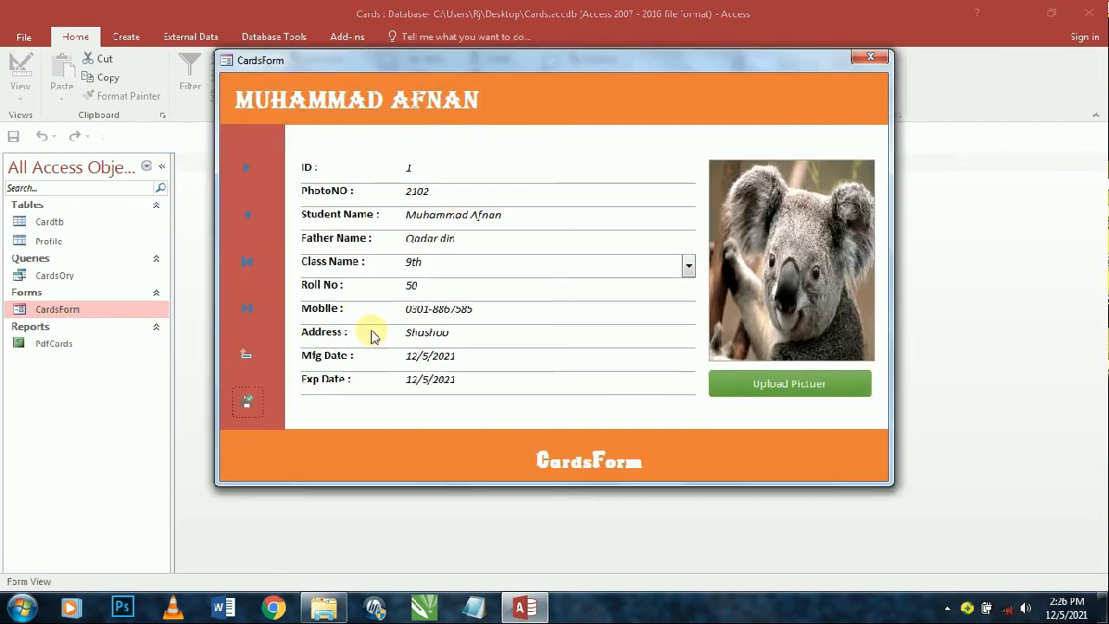
right_click(831, 65)
click(879, 170)
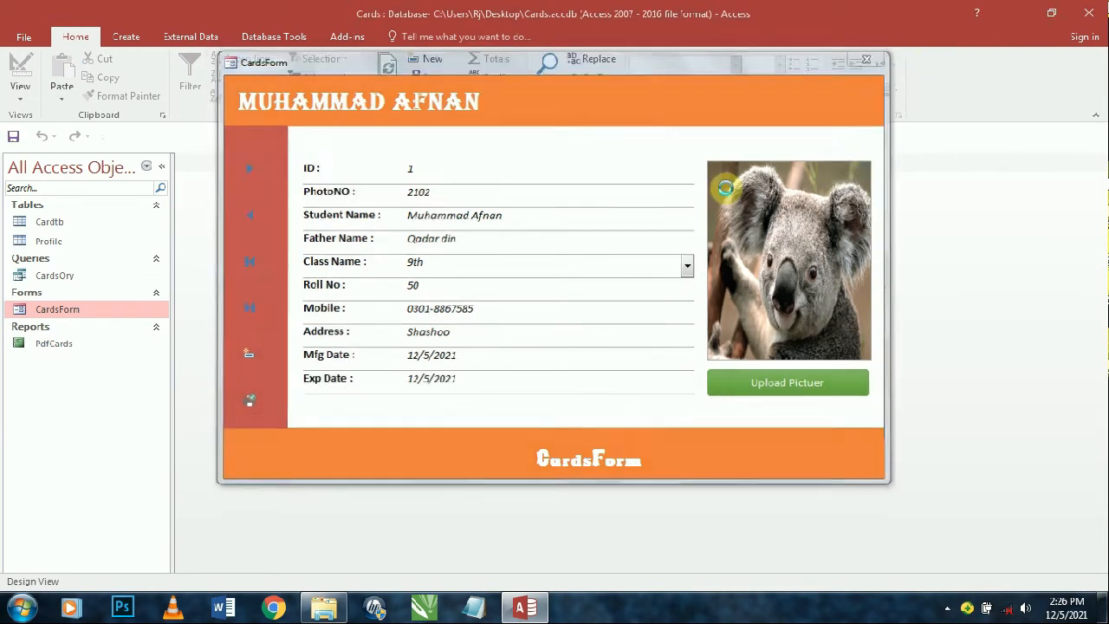
click(220, 532)
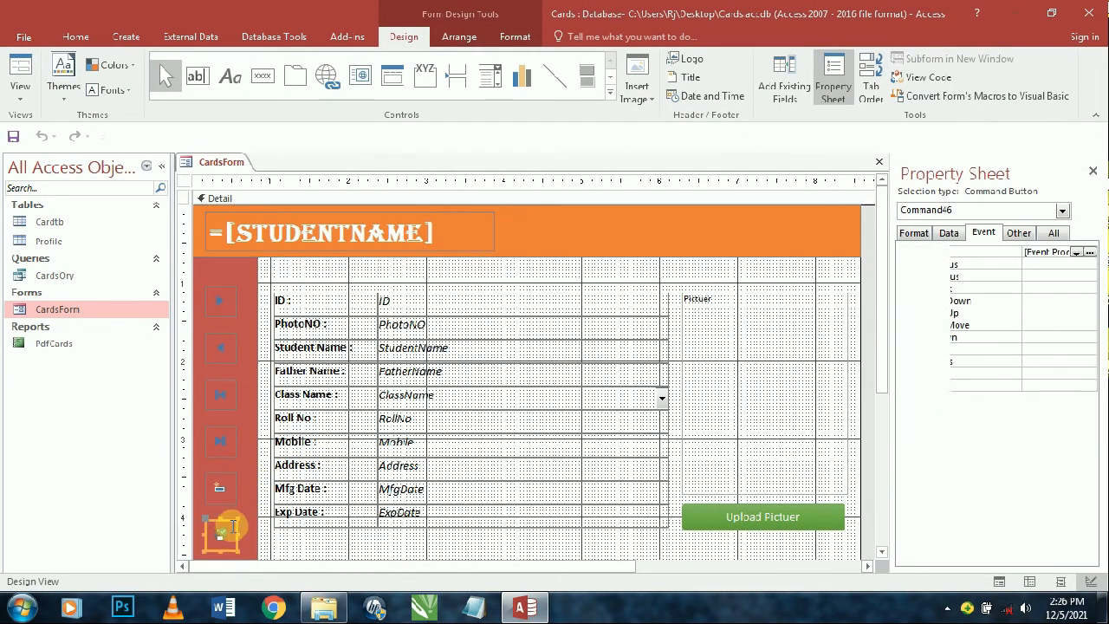
click(1040, 251)
click(1081, 252)
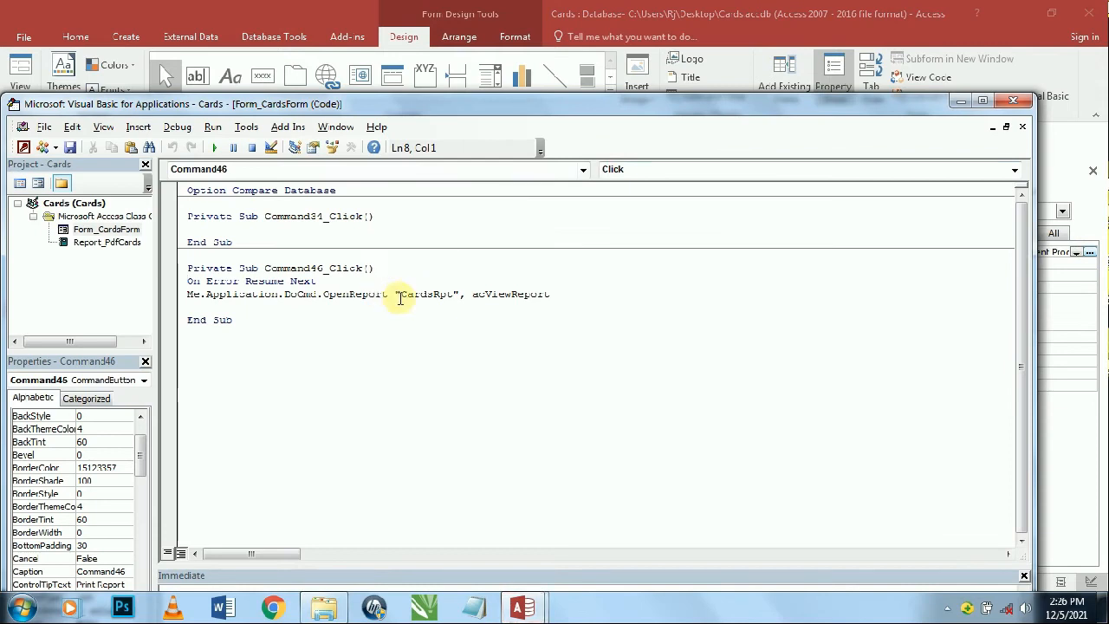
double_click(434, 295)
key(ctrl+v)
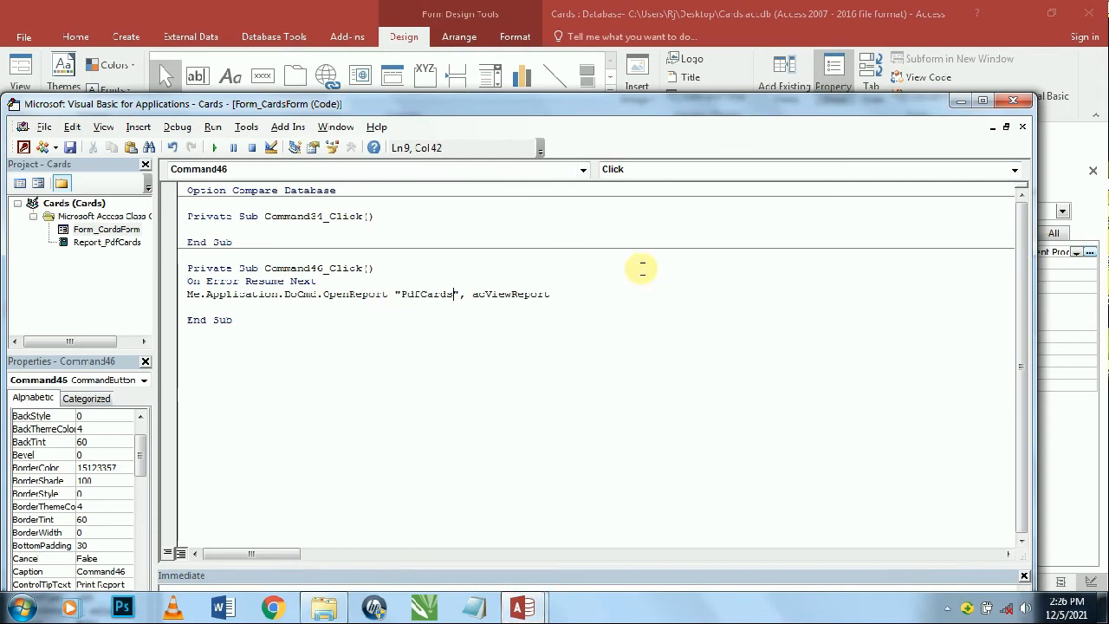
click(1013, 102)
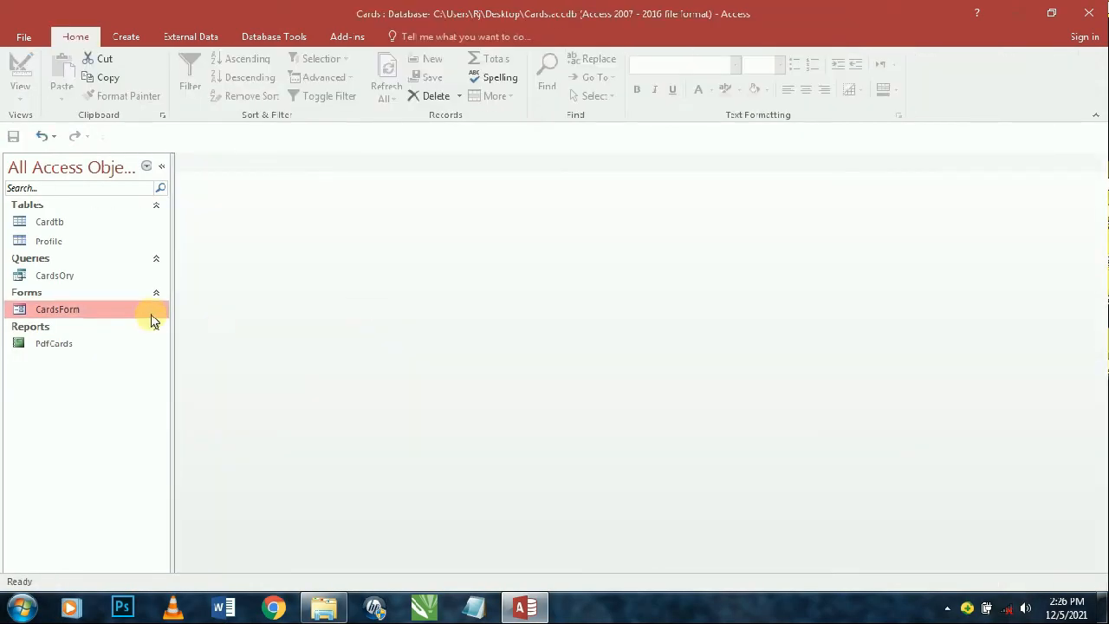
- Open CardsForm to run the PdfCards report, close the report, then close the form and Access
double_click(152, 311)
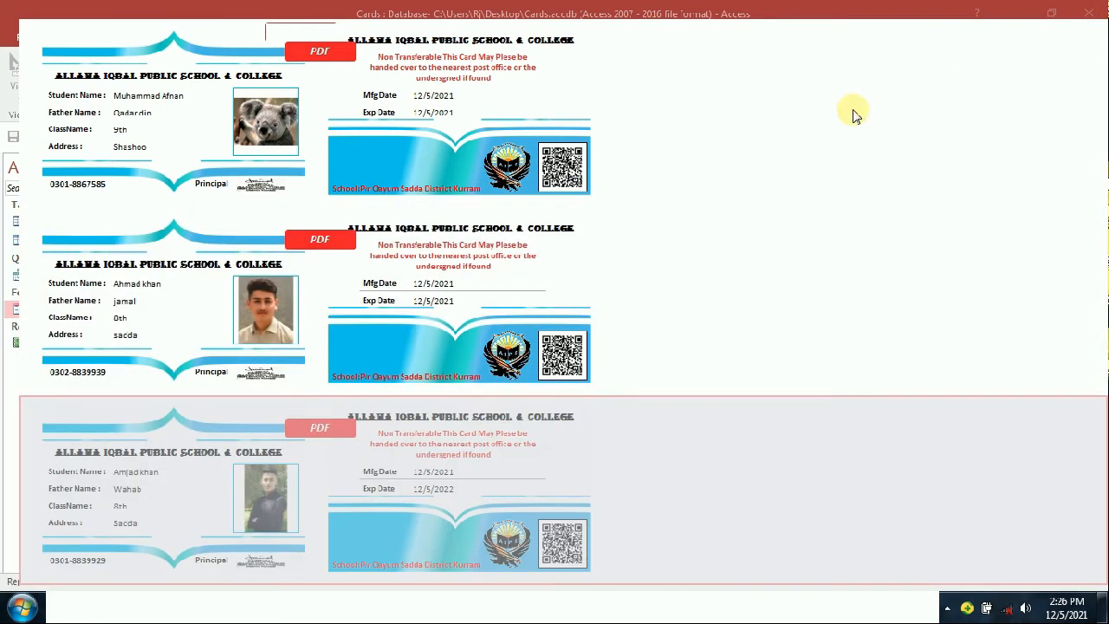
right_click(854, 112)
click(892, 277)
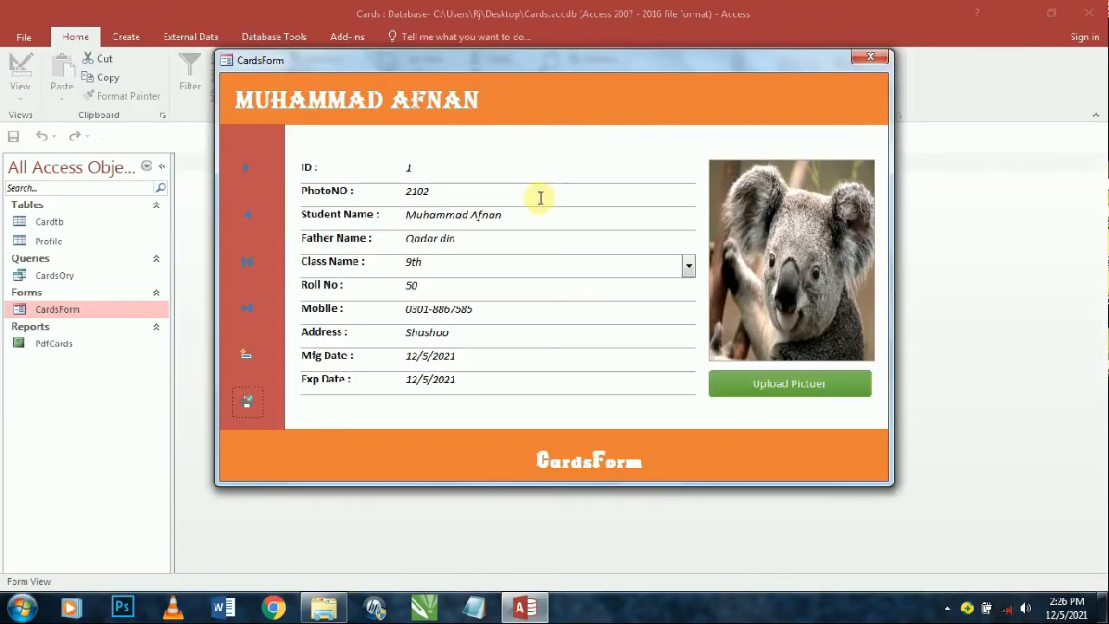
click(870, 57)
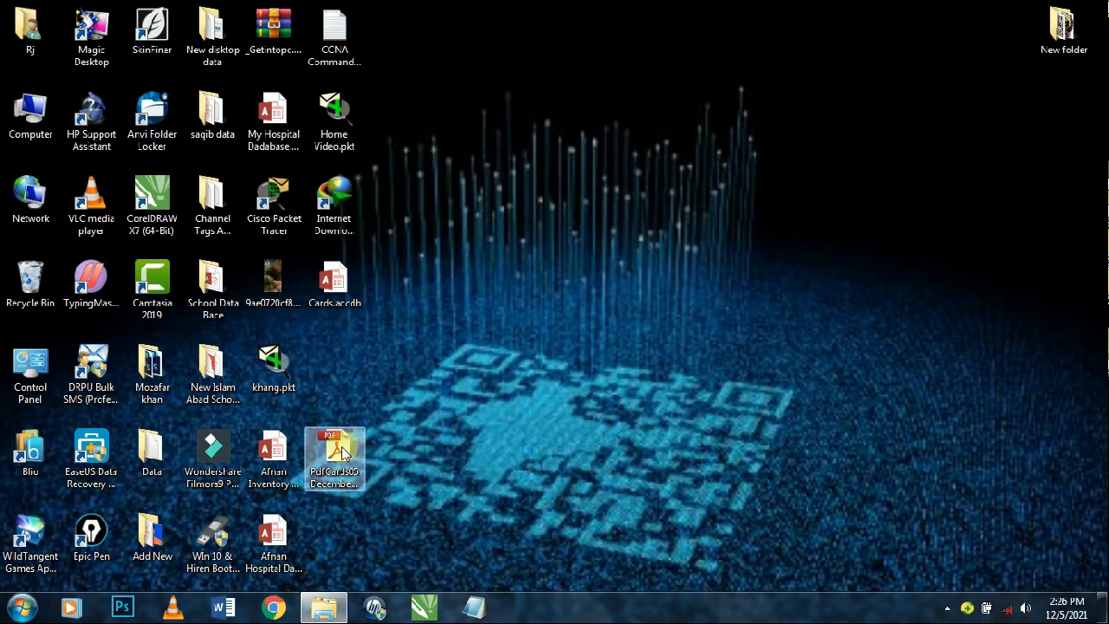
- Review the exported PdfCards PDF in Adobe Reader, then reopen Cards.accdb
double_click(360, 444)
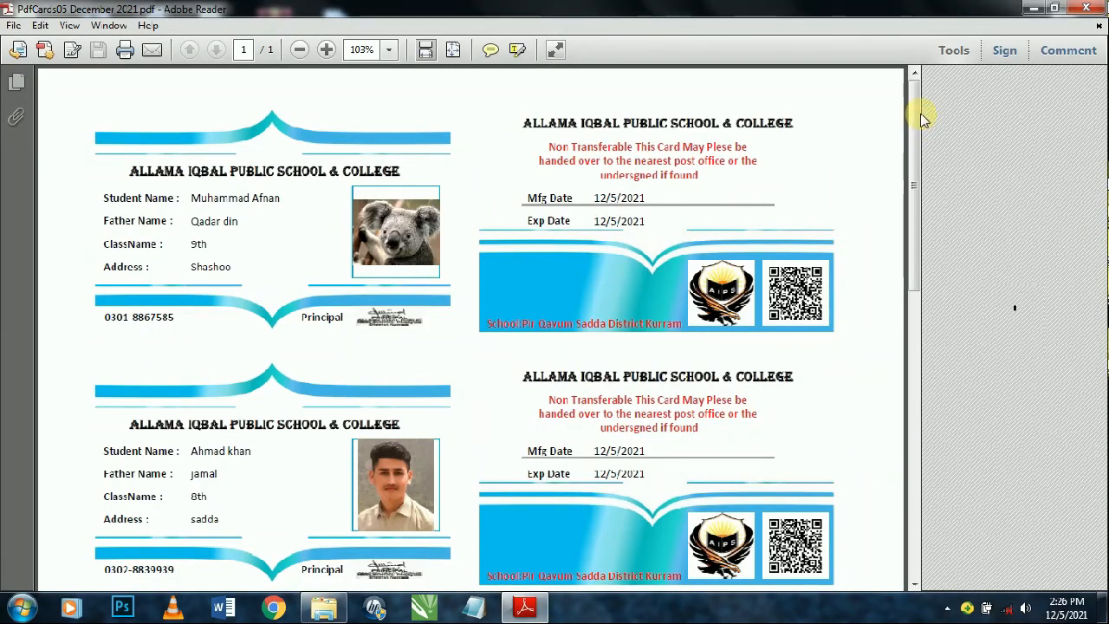
scroll(905, 196, down, 5)
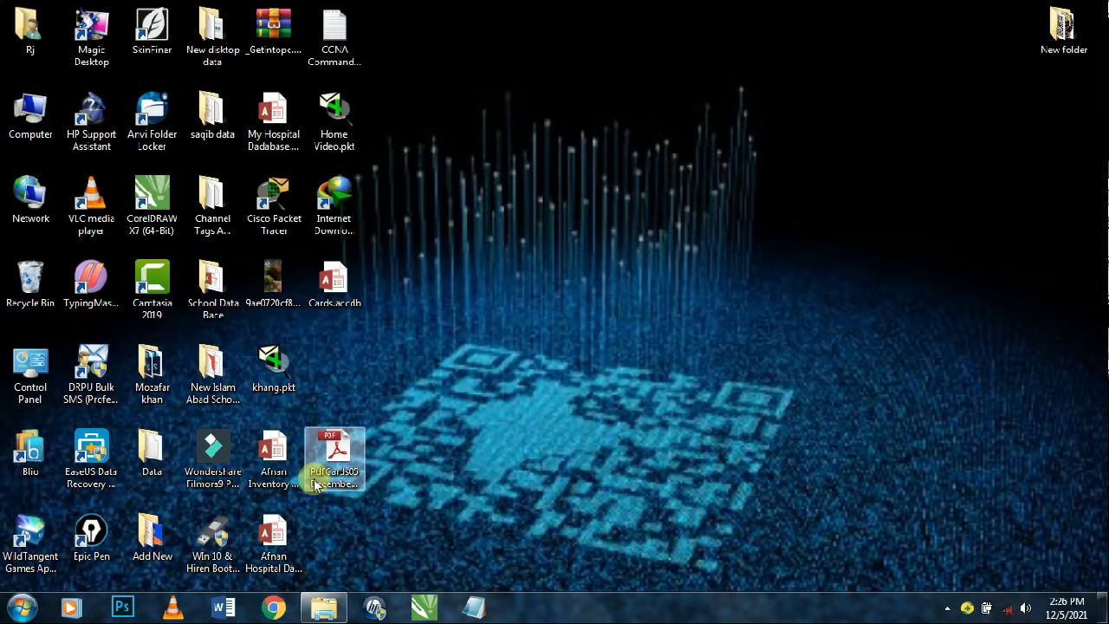
double_click(345, 293)
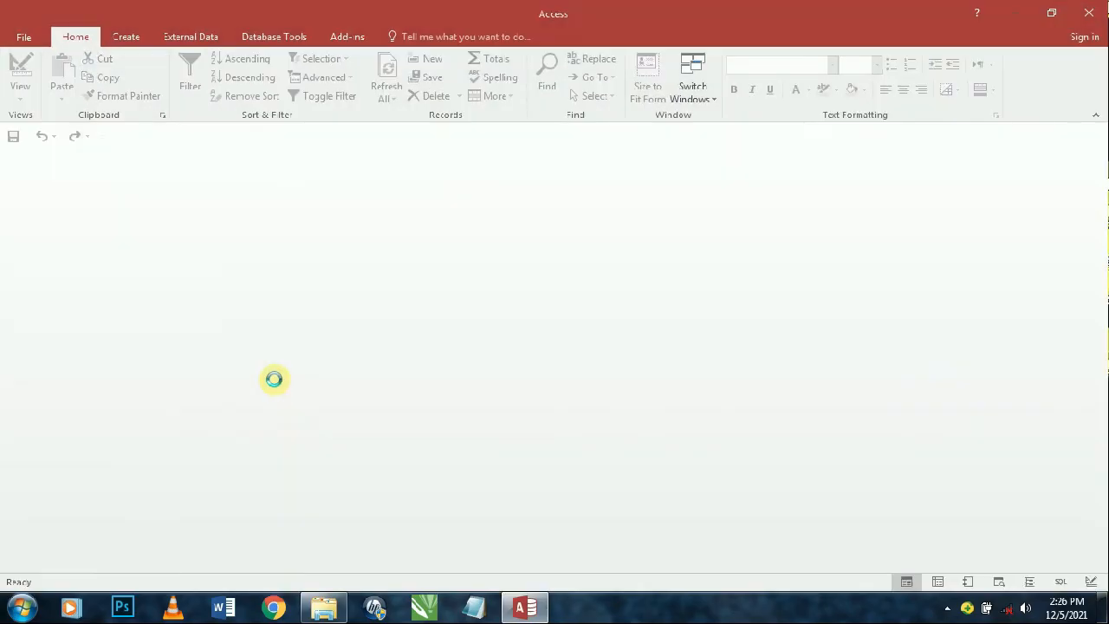
- Change the PdfCards photo field's picture size mode from Zoom in Design View, then reopen CardsForm
click(119, 349)
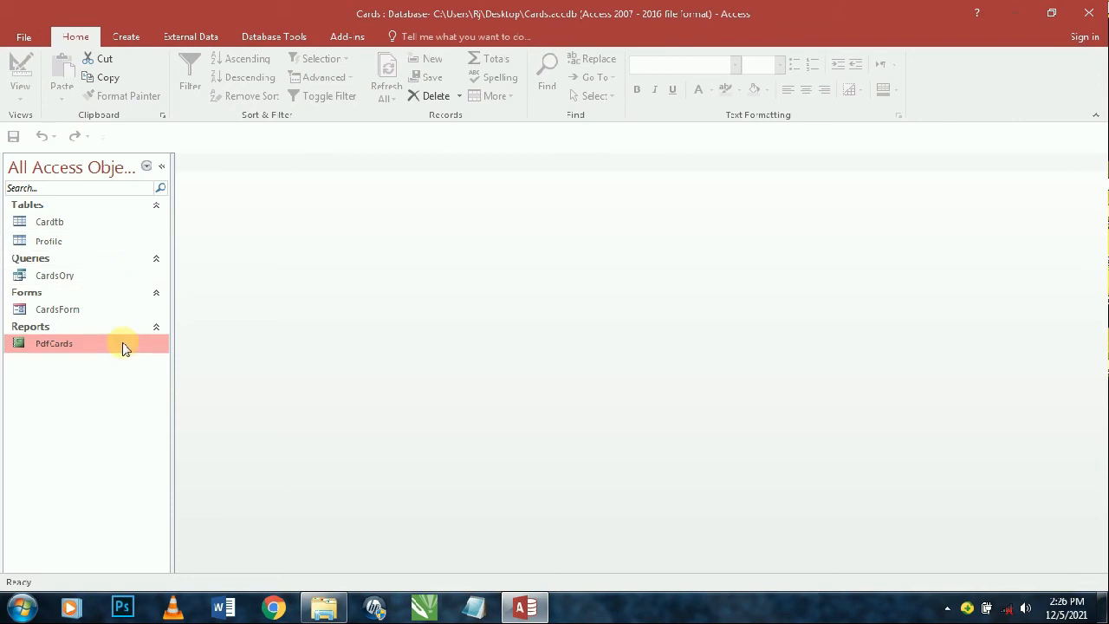
right_click(122, 344)
click(188, 126)
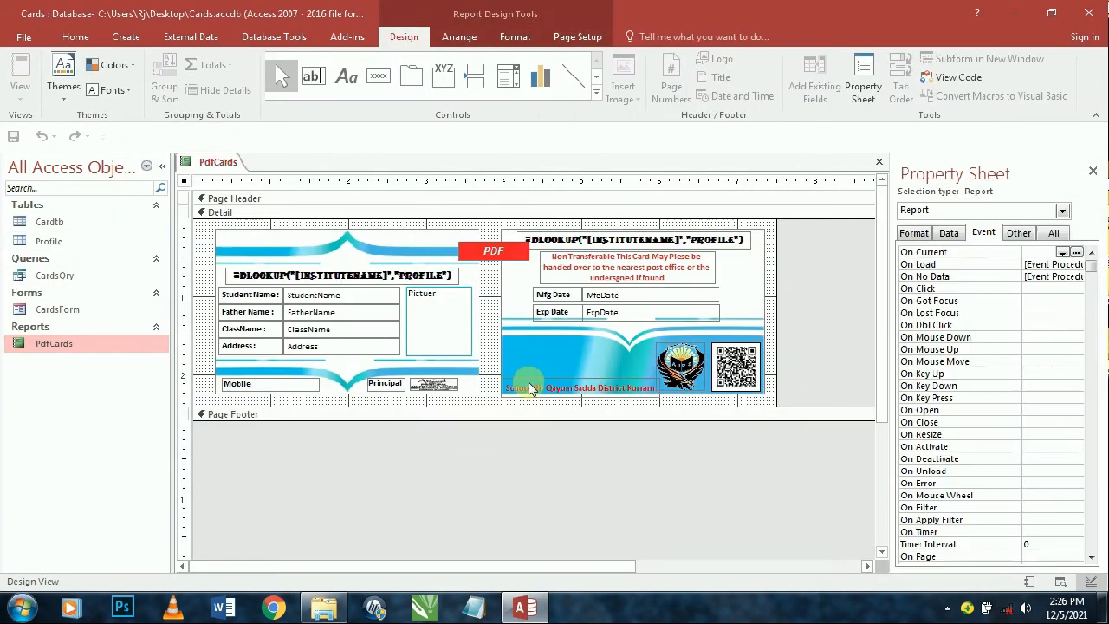
click(439, 320)
click(913, 233)
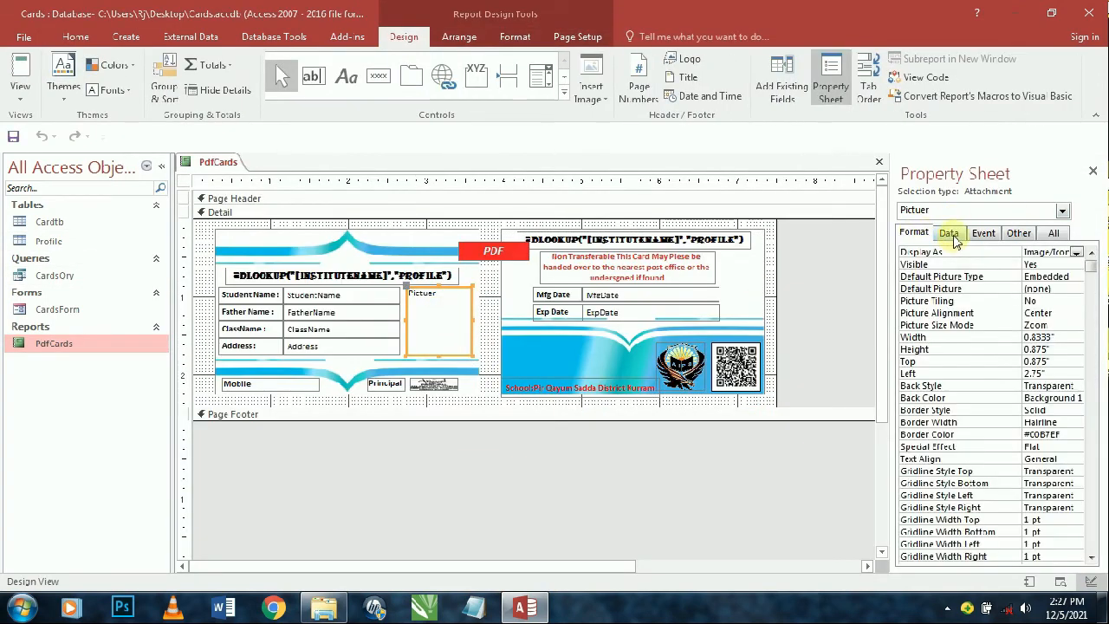
click(949, 233)
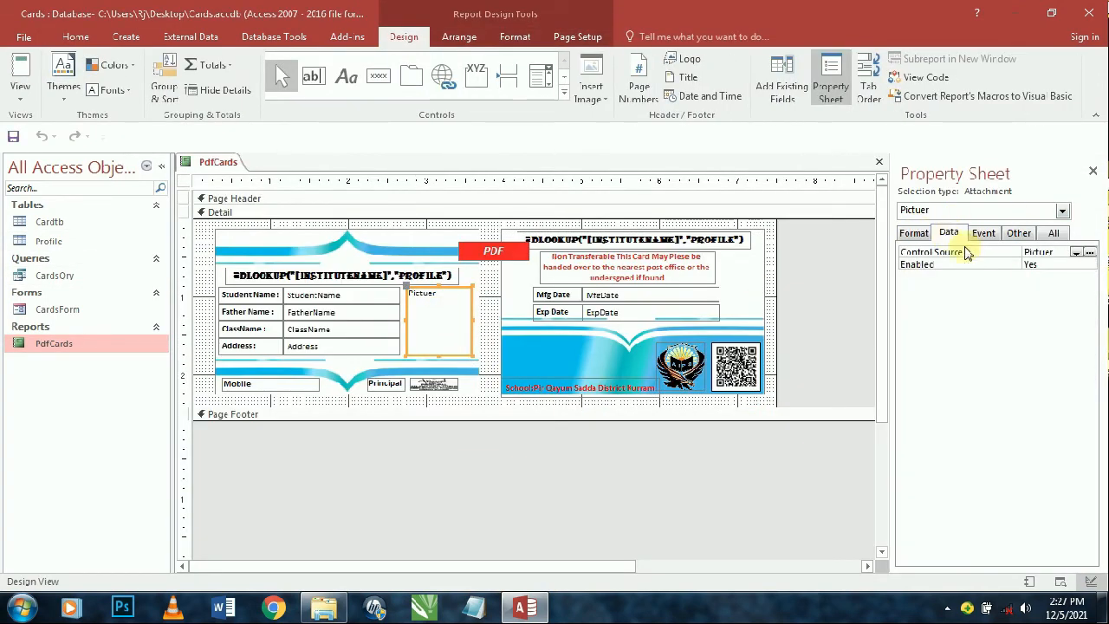
click(916, 234)
click(1052, 314)
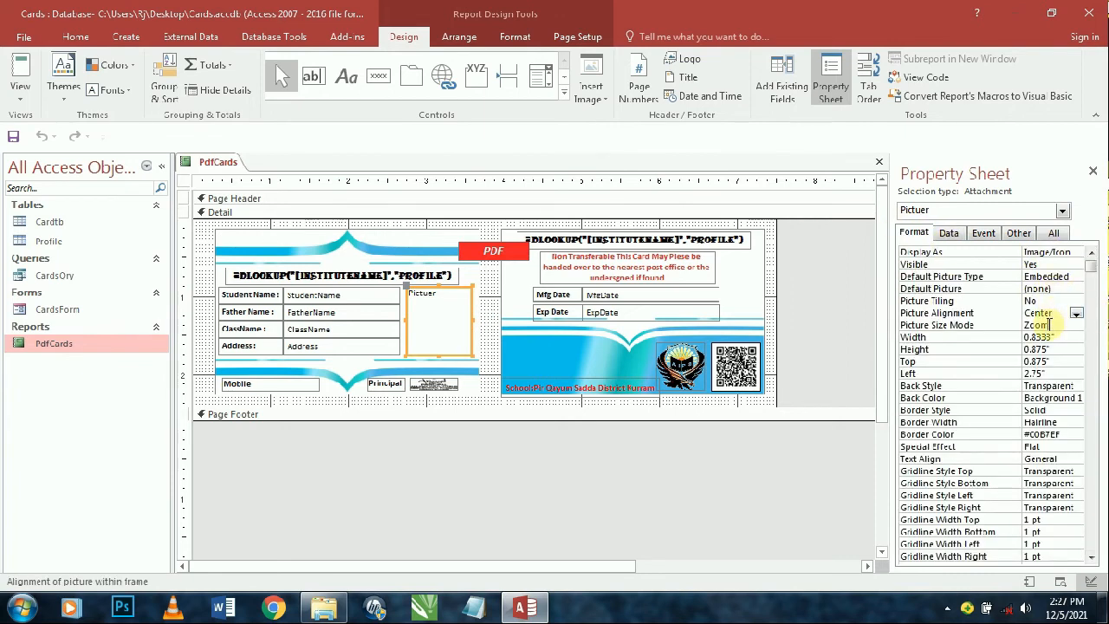
double_click(1047, 325)
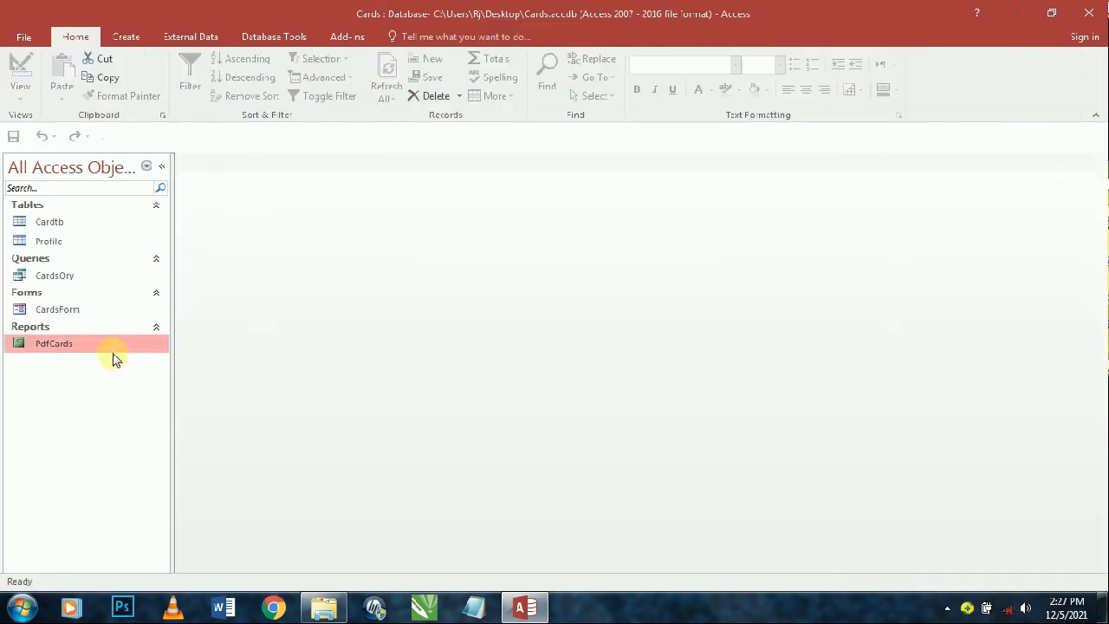
double_click(85, 316)
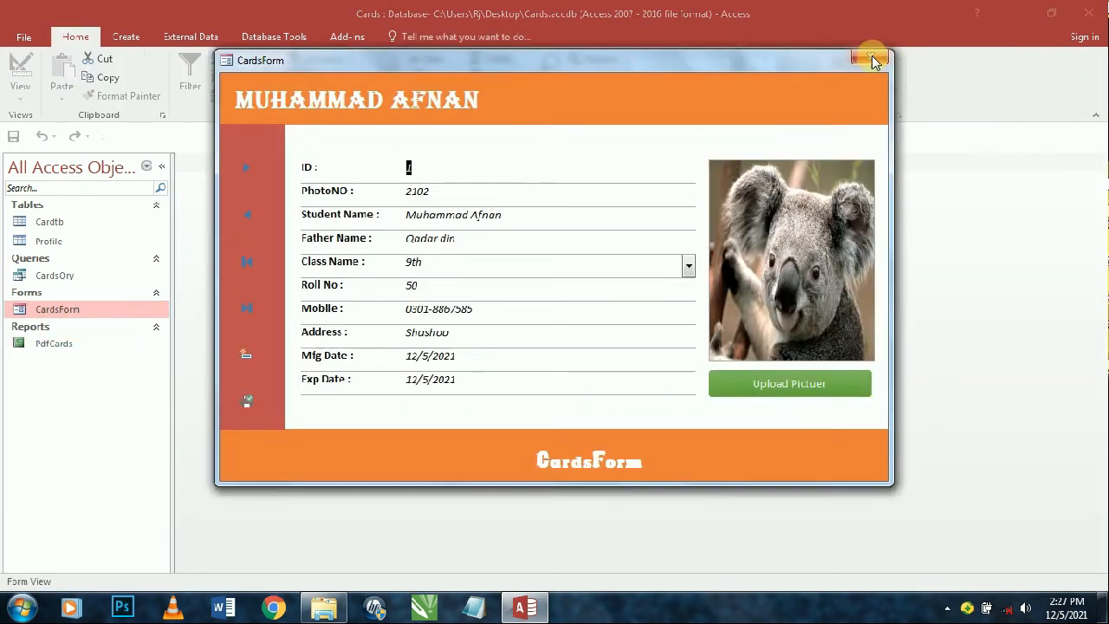
- Close CardsForm and turn off Display Navigation Pane, Allow Full Menus and Allow Default Shortcut Menus
click(870, 59)
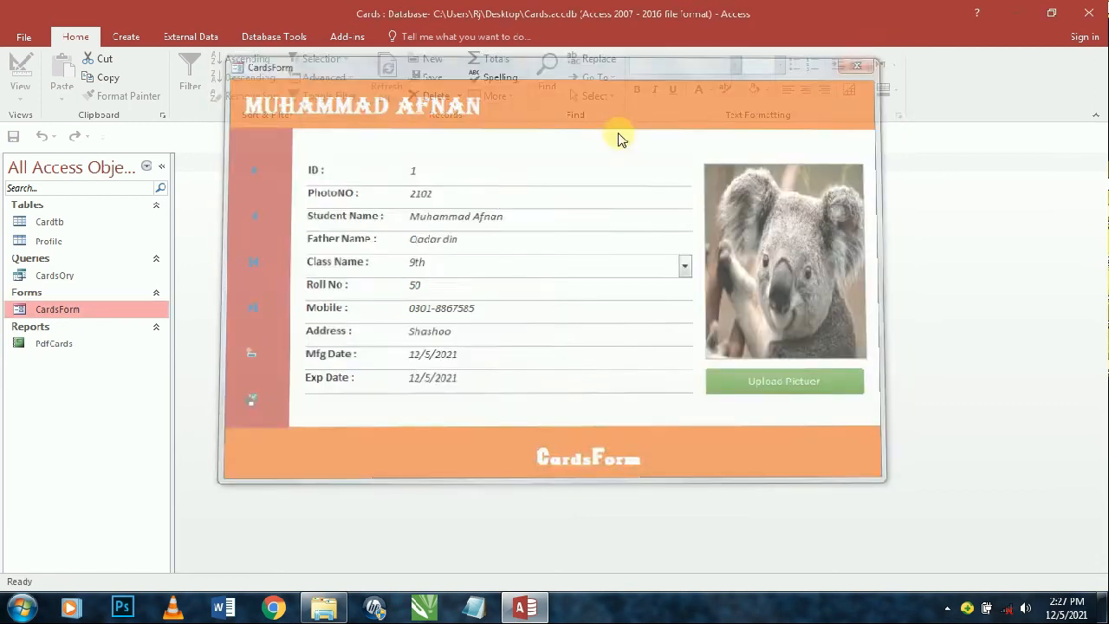
click(13, 24)
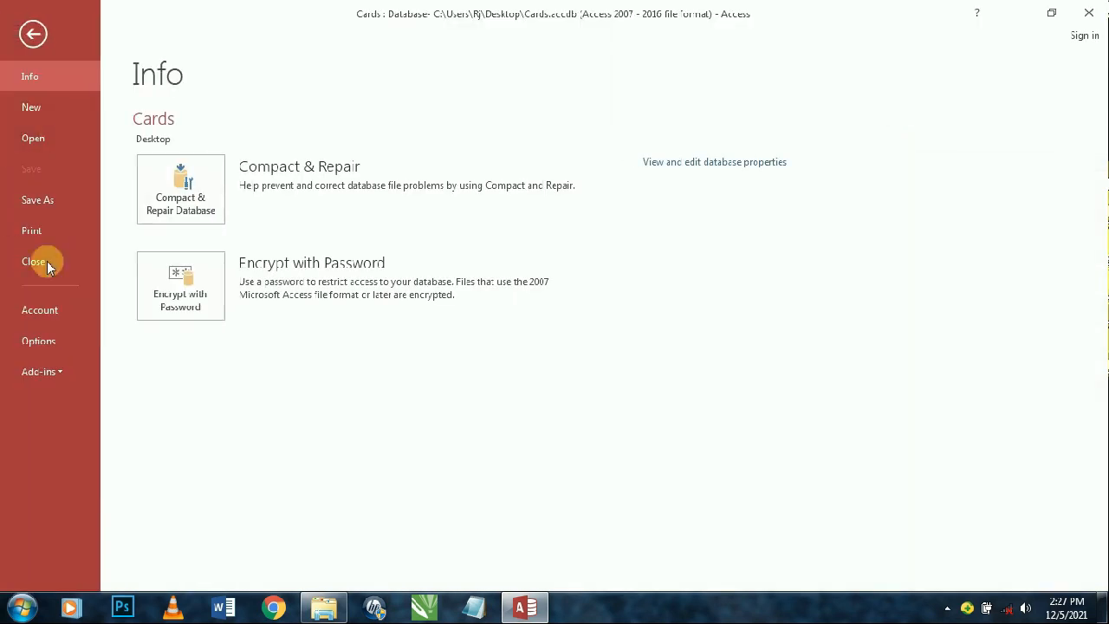
click(45, 340)
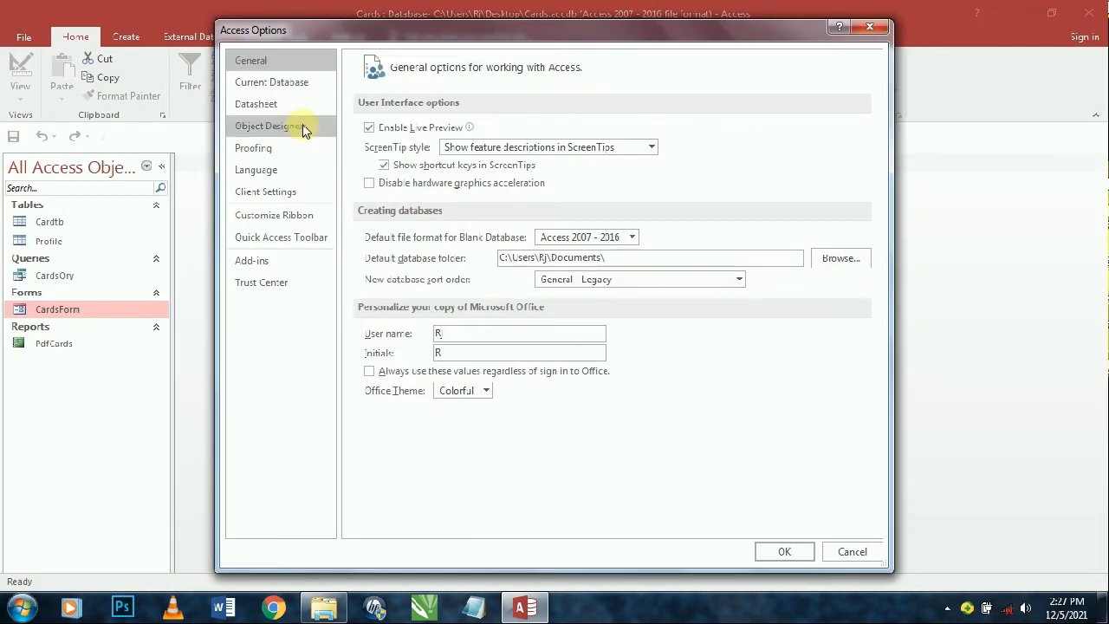
click(298, 83)
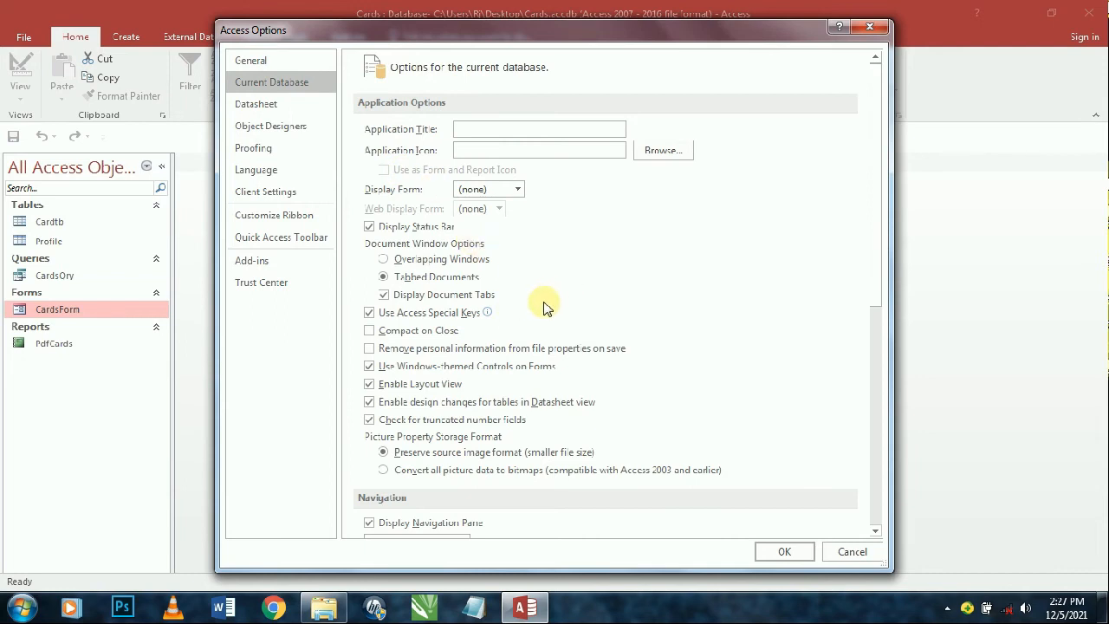
scroll(391, 289, down, 3)
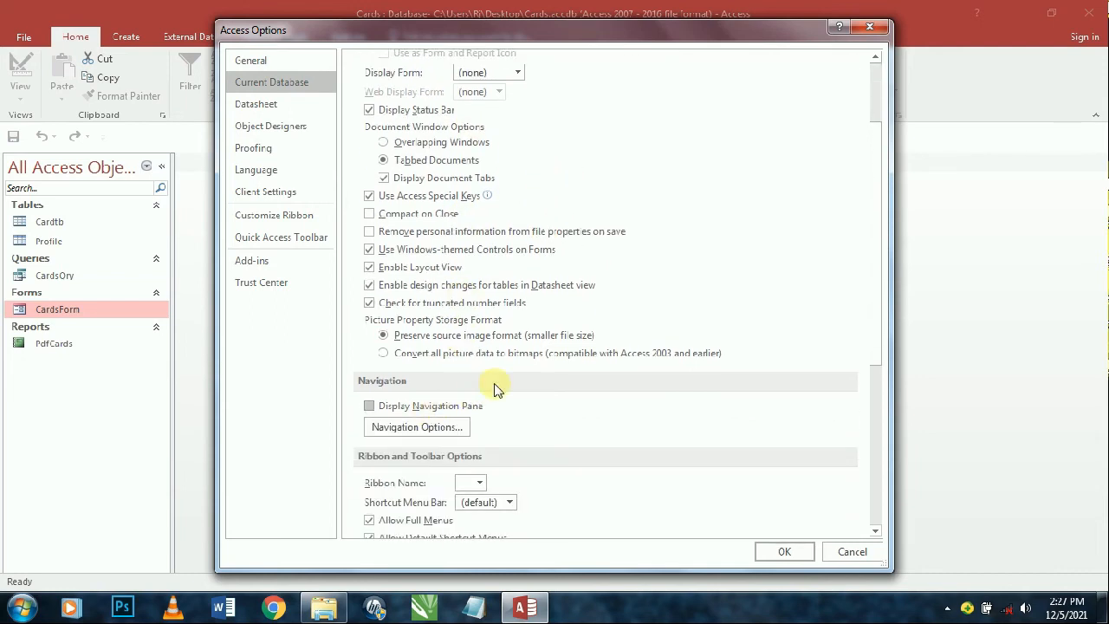
scroll(494, 390, down, 6)
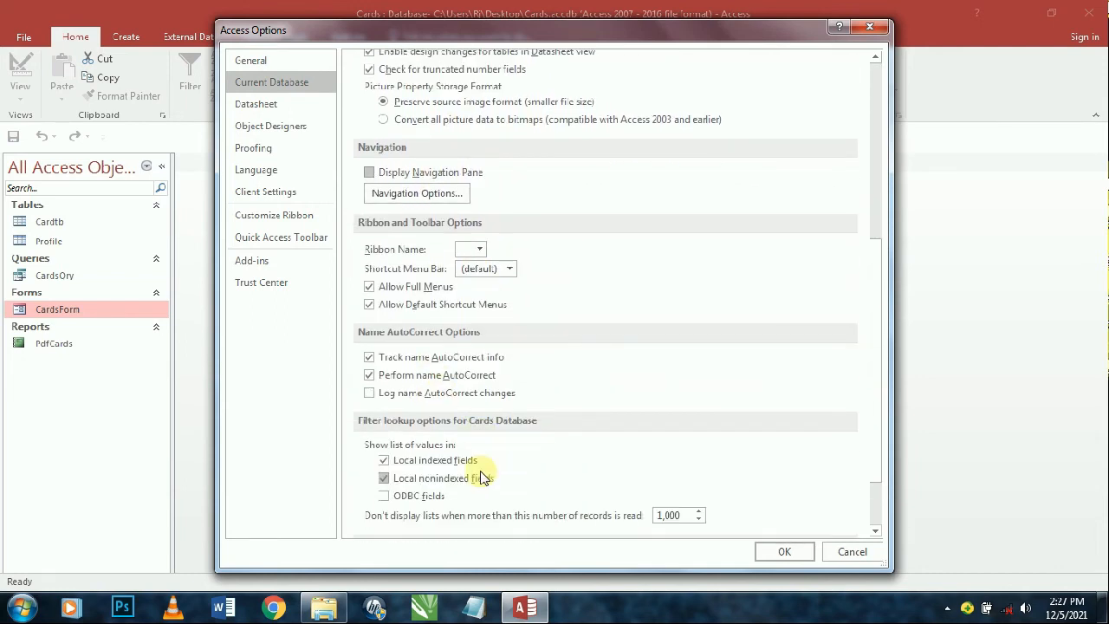
scroll(512, 458, down, 2)
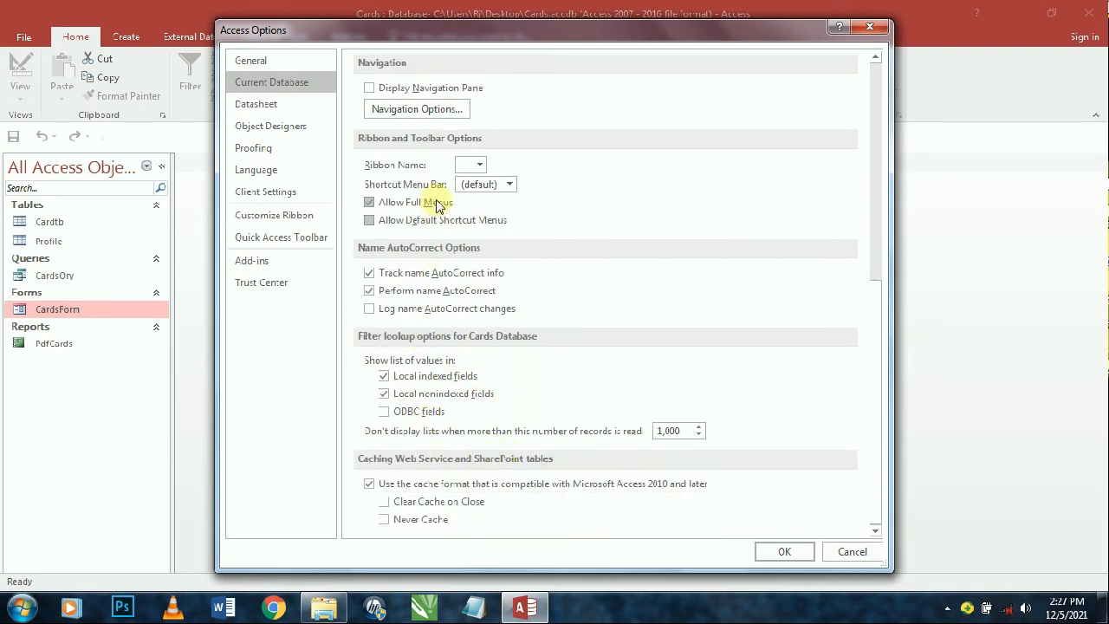
- Apply the database options and compact and repair the database to reload it
click(787, 553)
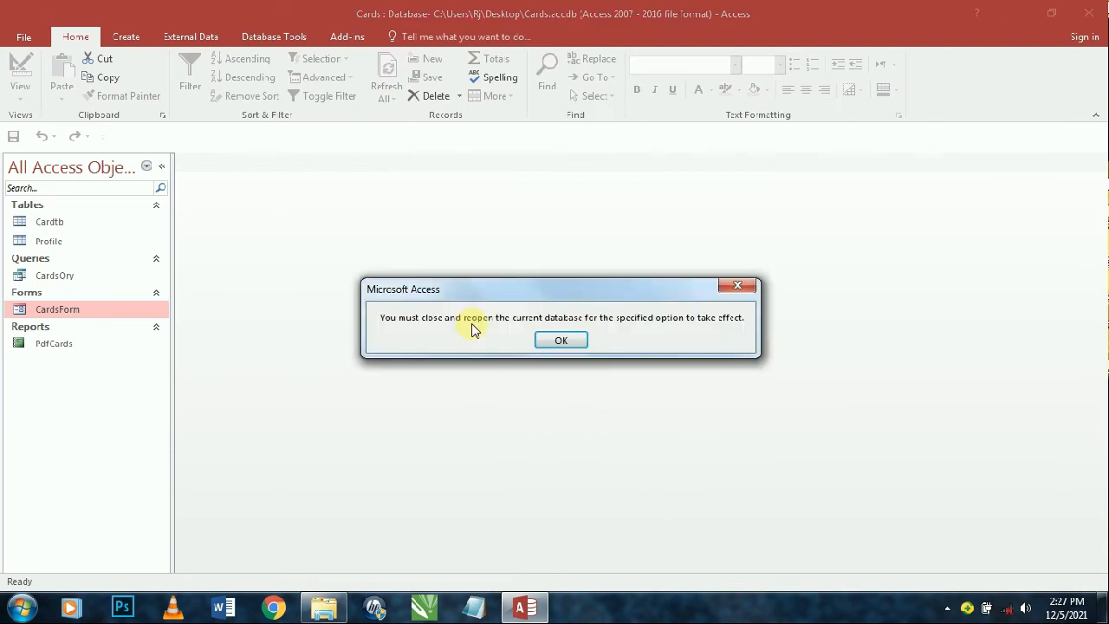
click(560, 340)
click(273, 37)
click(39, 73)
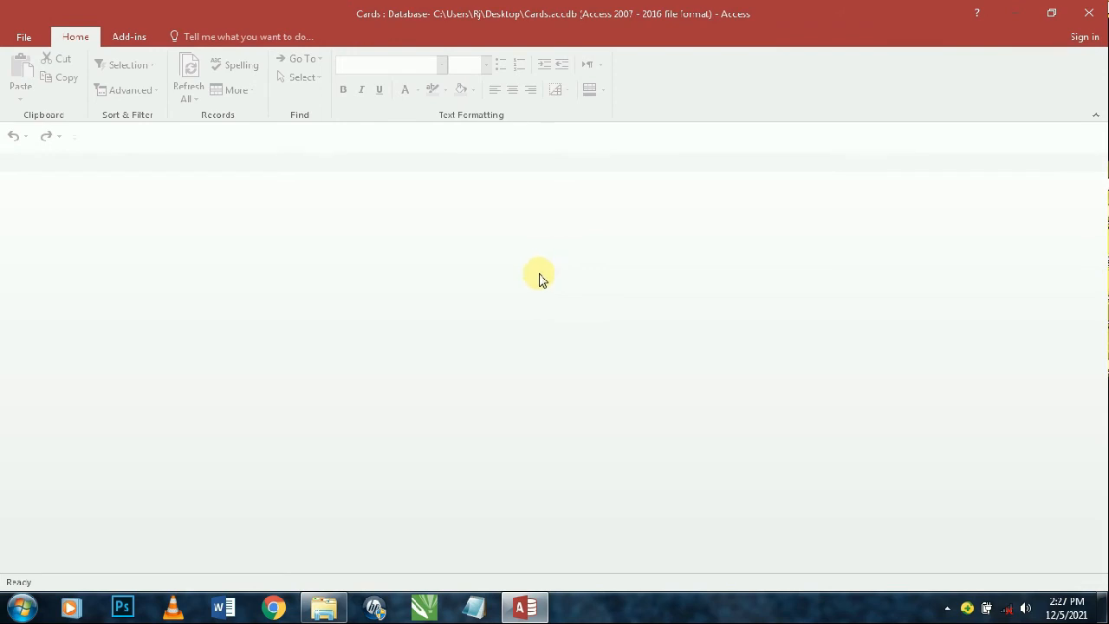
- Close Access, reopen Cards.accdb, close it, then reopen it bypassing the startup settings
right_click(535, 614)
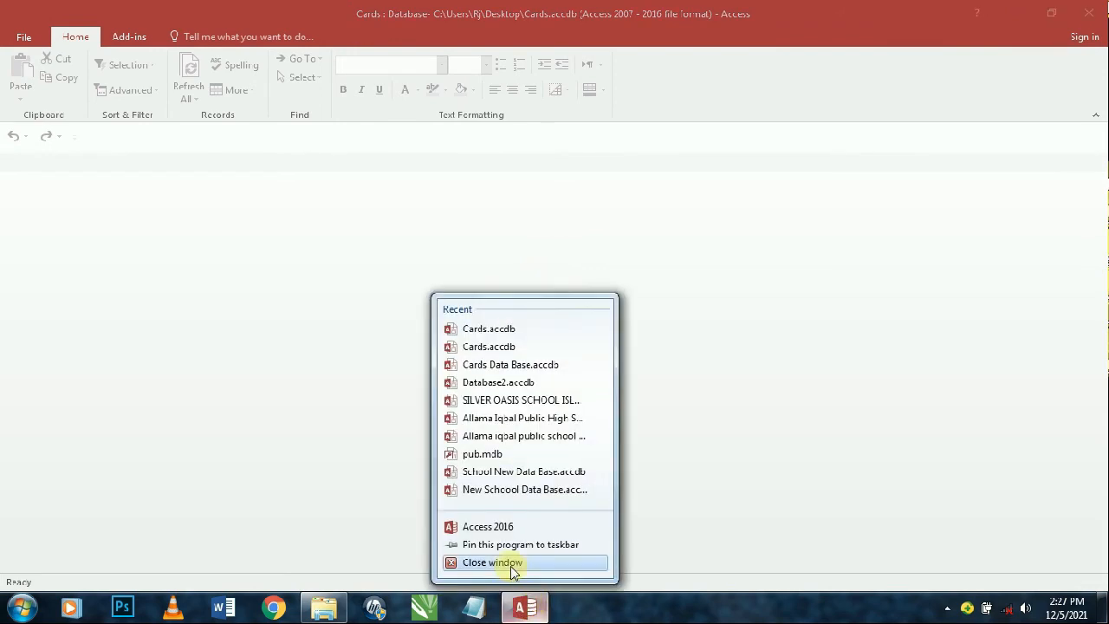
click(516, 560)
right_click(571, 120)
click(555, 149)
double_click(346, 278)
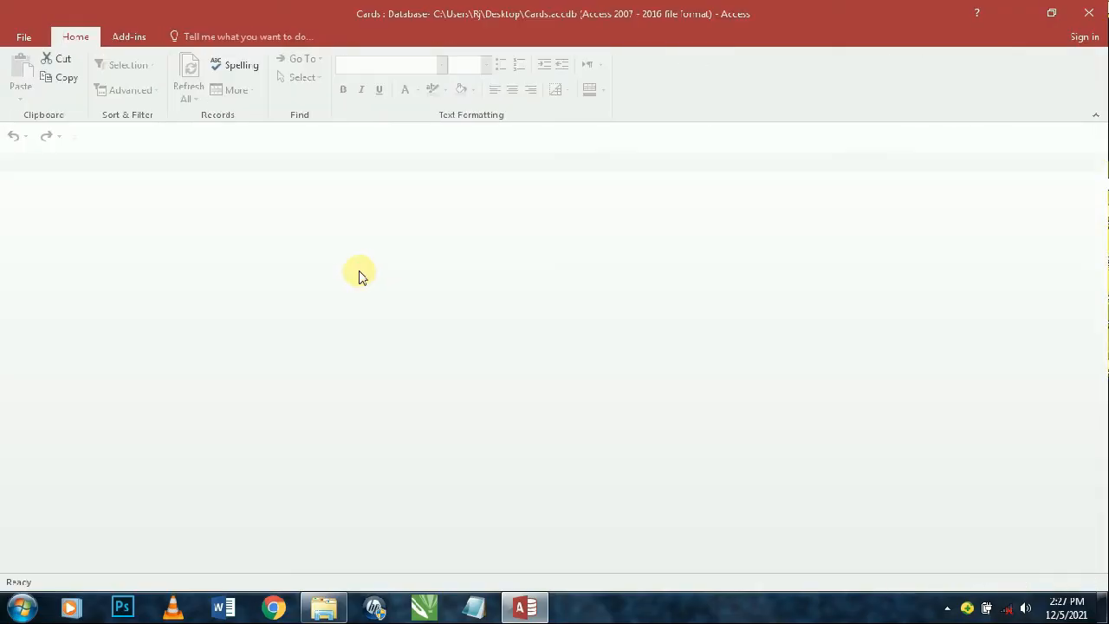
click(1097, 8)
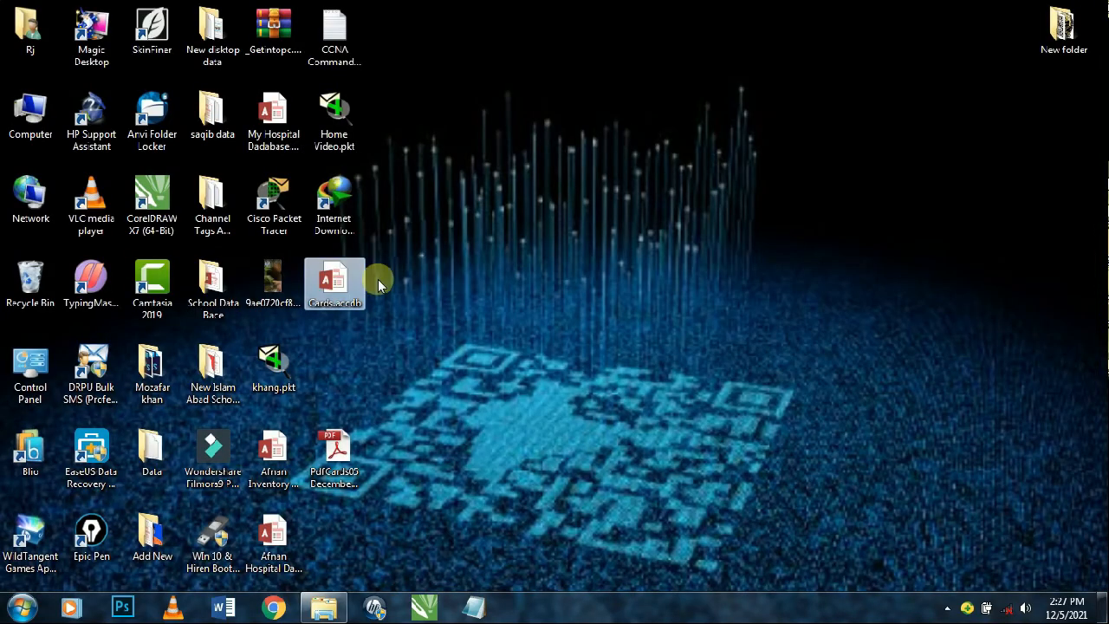
key(Return)
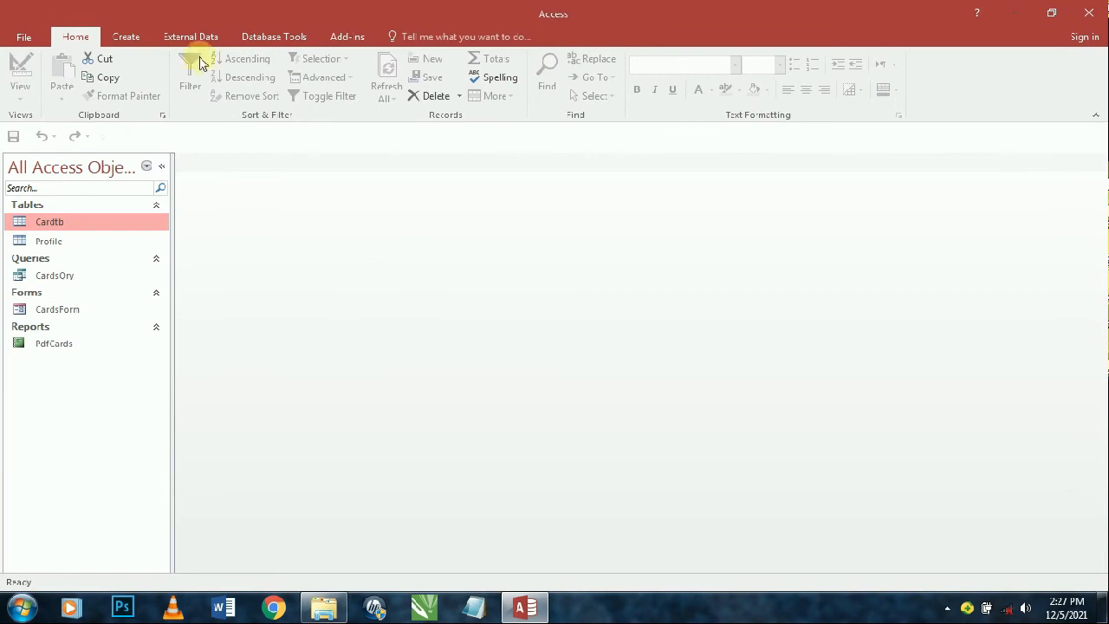
click(24, 37)
- Set the application title to 'Cads Data Base' and uncheck Display Status Bar
click(70, 337)
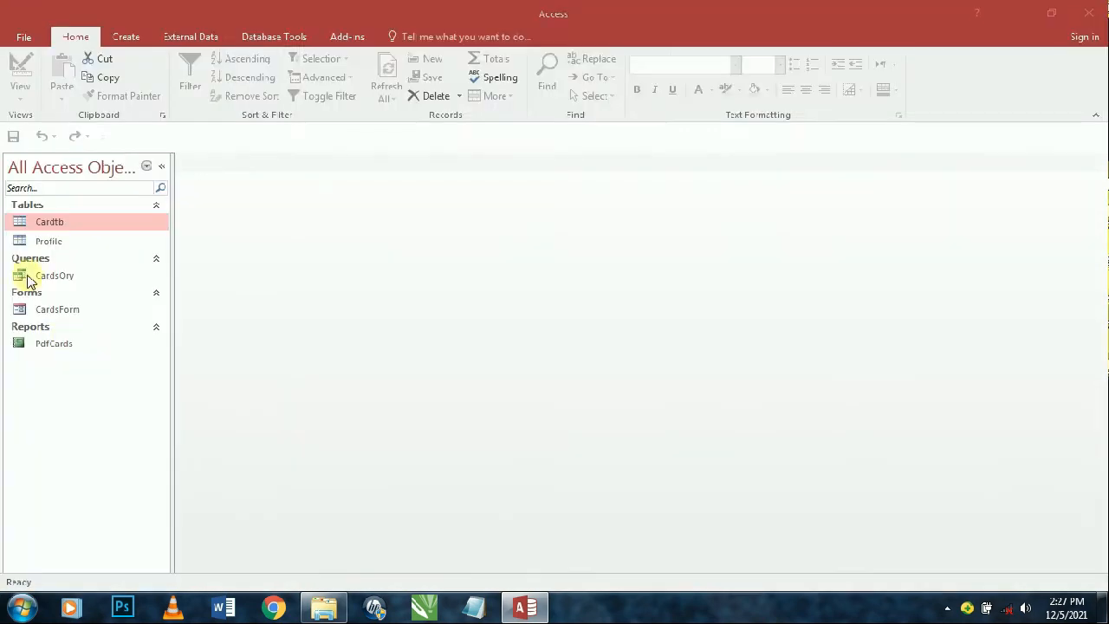
click(313, 81)
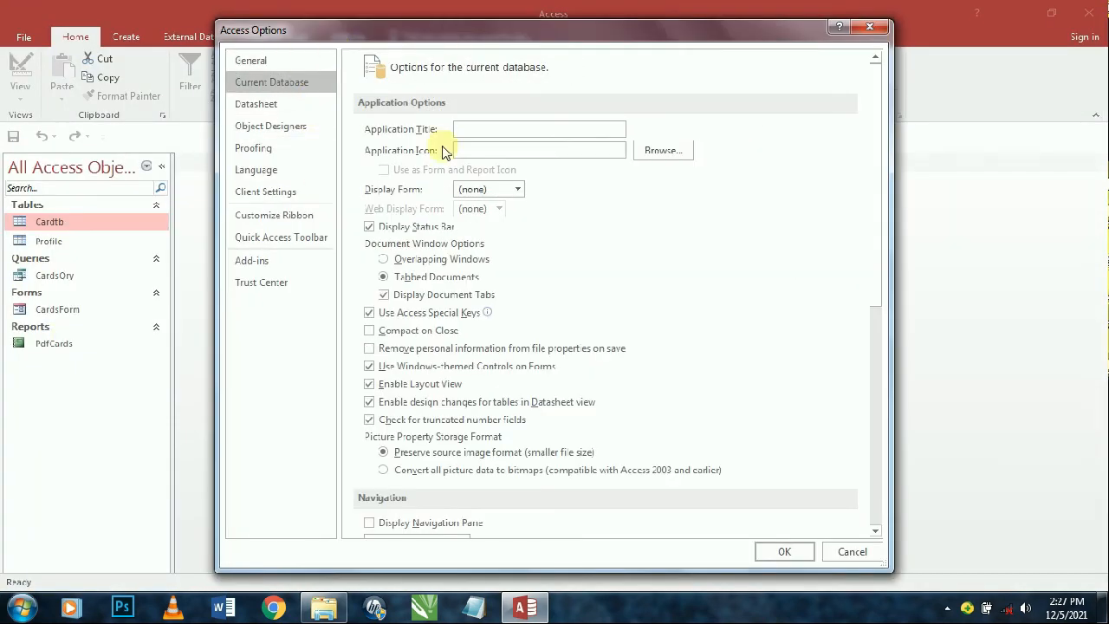
click(487, 131)
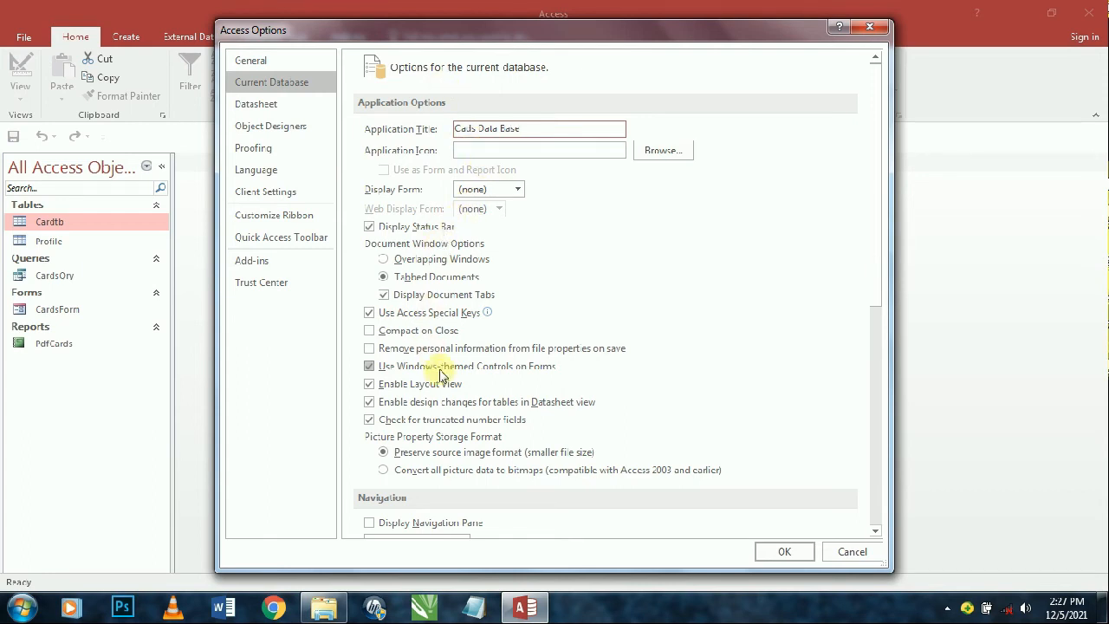
scroll(365, 472, down, 1)
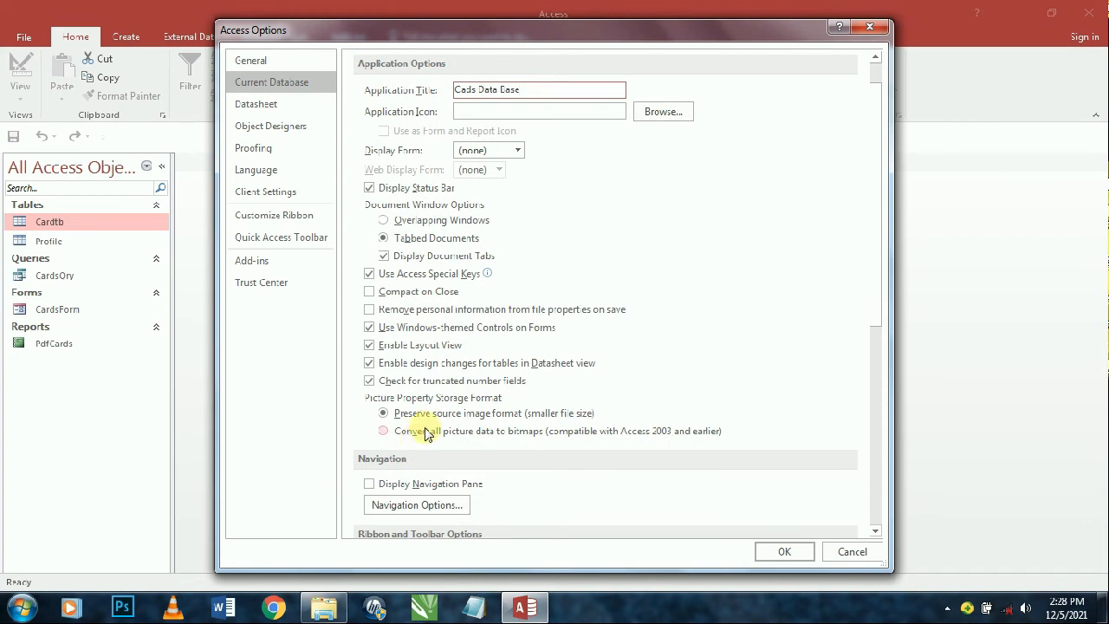
scroll(431, 439, down, 1)
scroll(437, 446, down, 2)
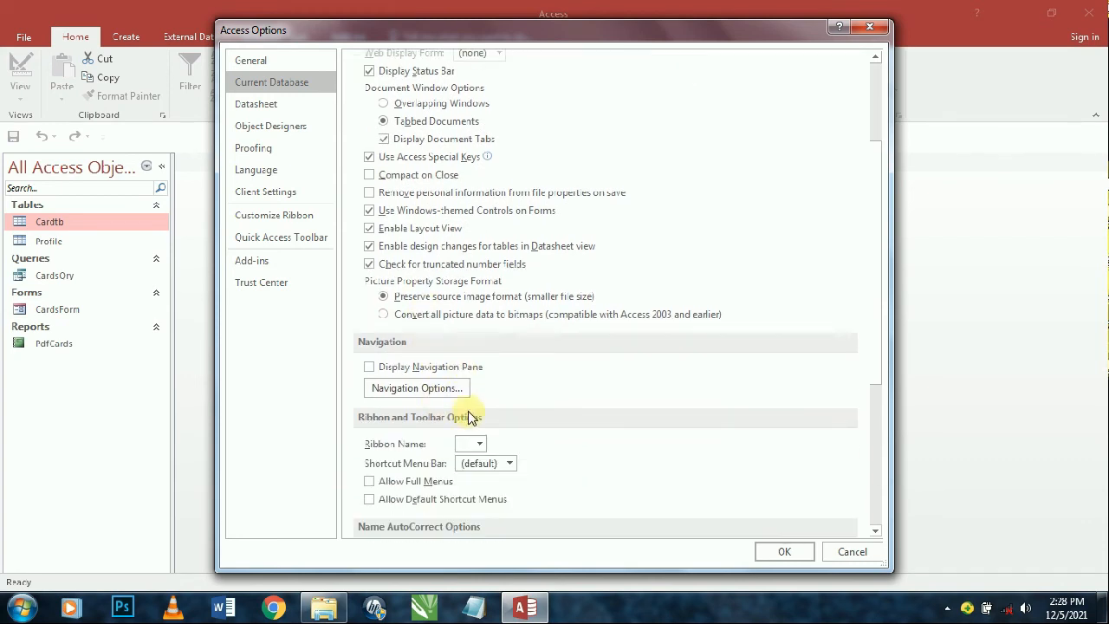
scroll(465, 463, down, 7)
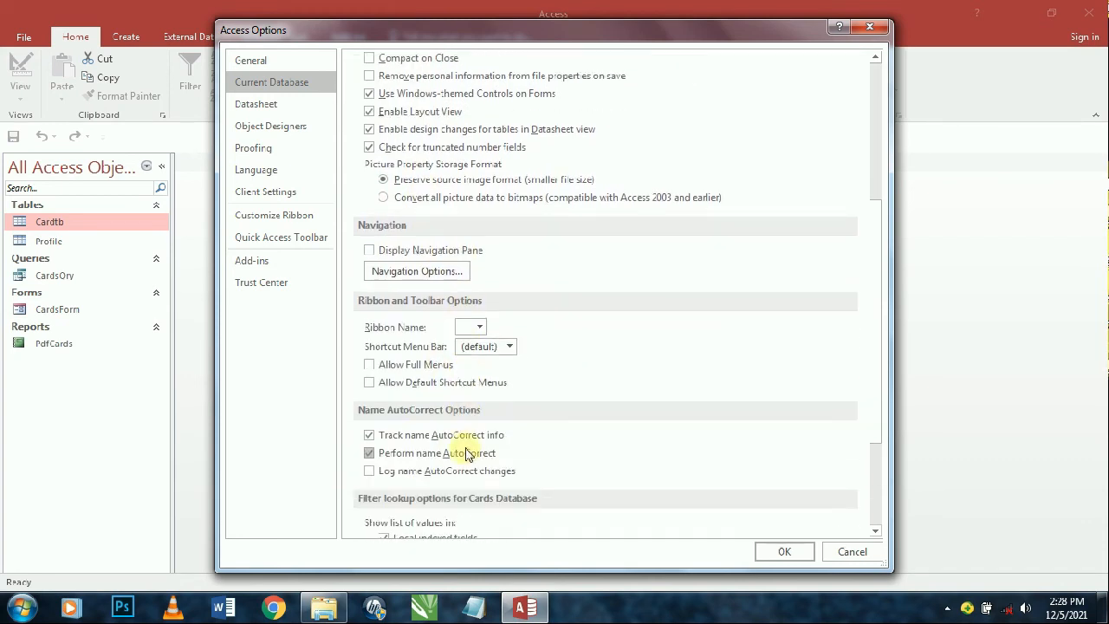
scroll(424, 403, down, 1)
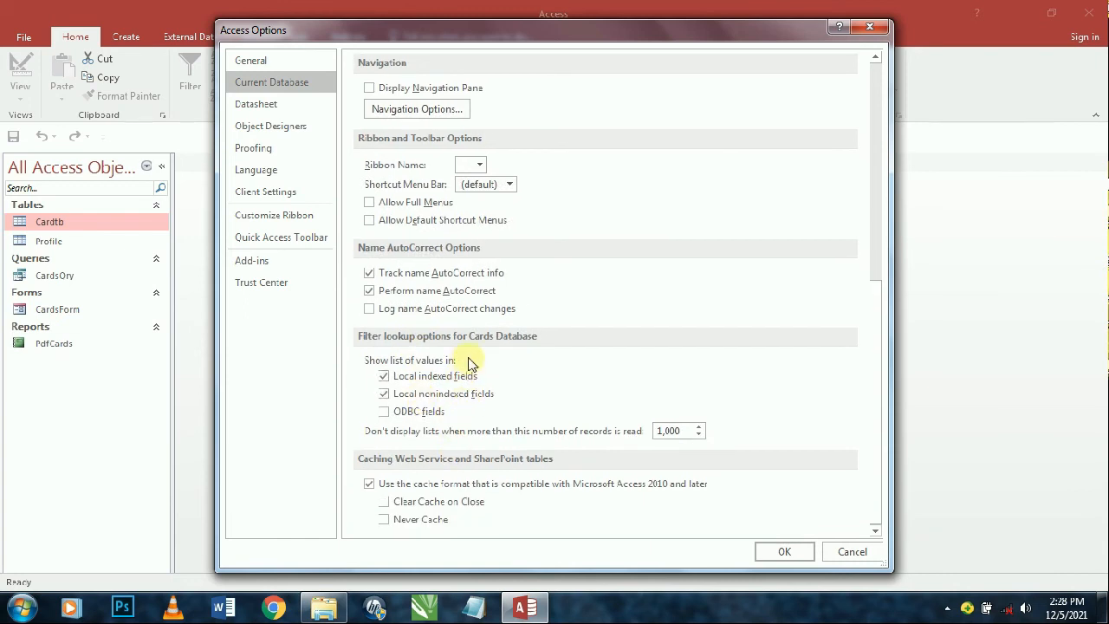
scroll(452, 373, up, 11)
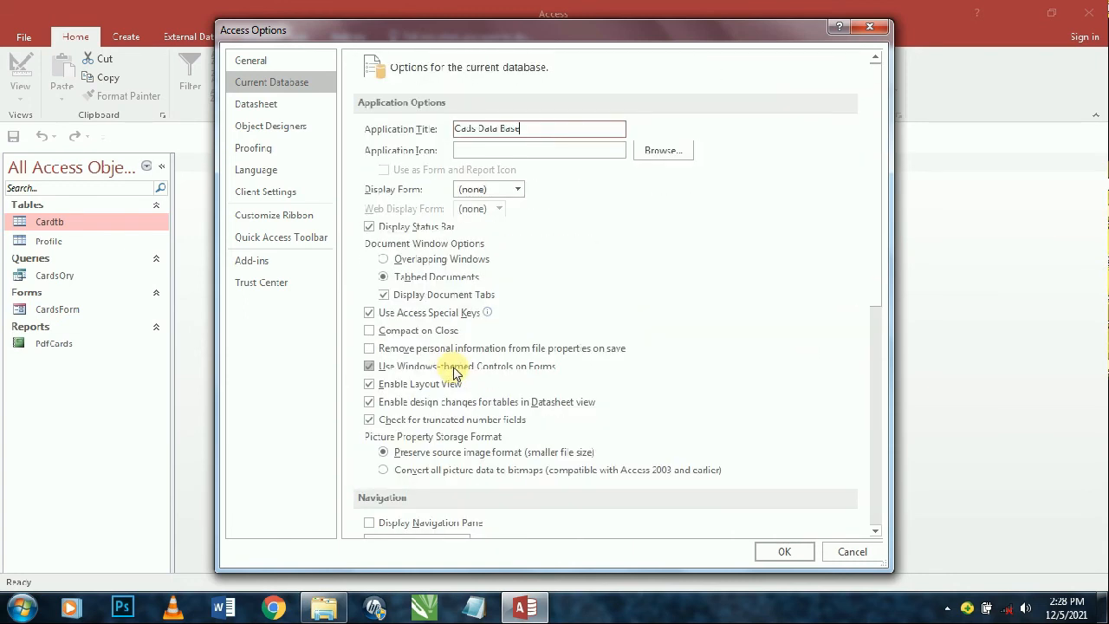
scroll(494, 299, down, 2)
scroll(475, 299, up, 2)
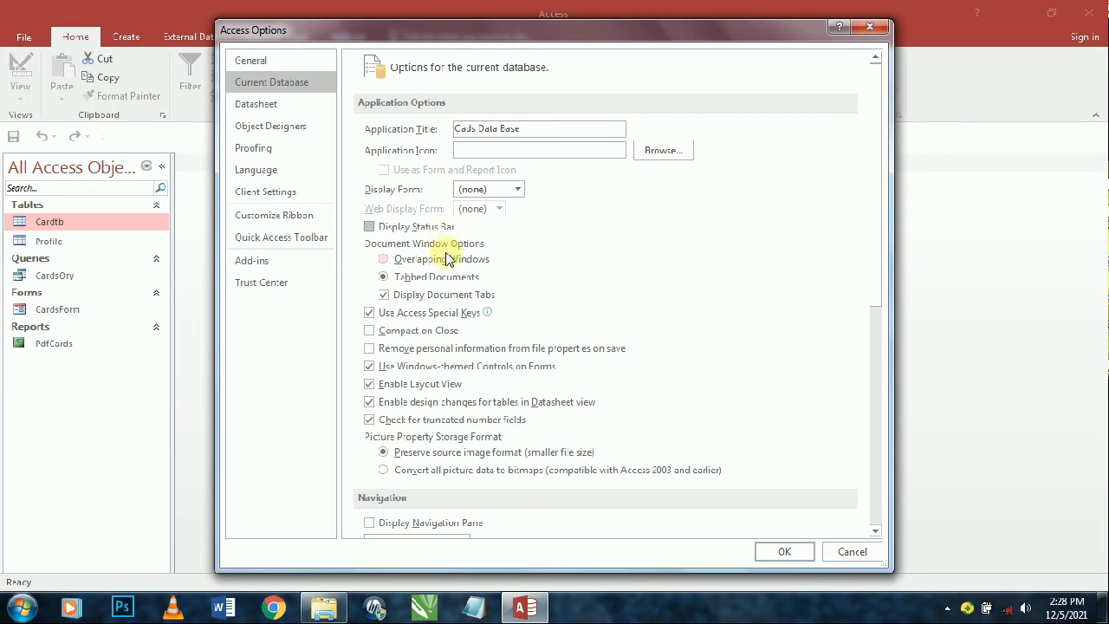
scroll(446, 260, down, 2)
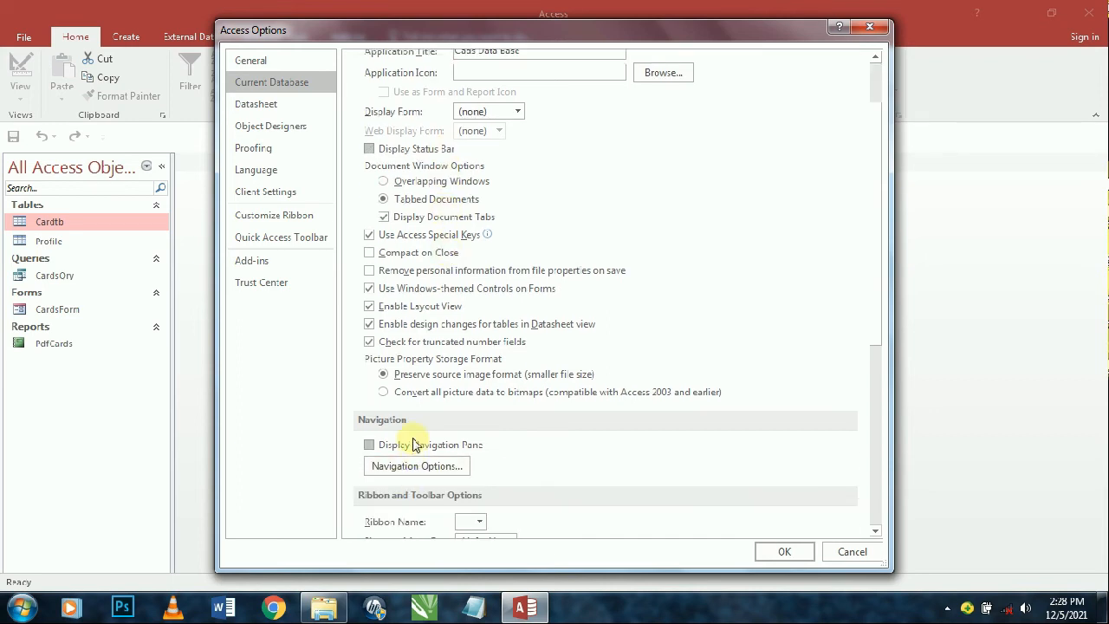
- Apply the title and status bar settings and compact and repair the database
click(787, 552)
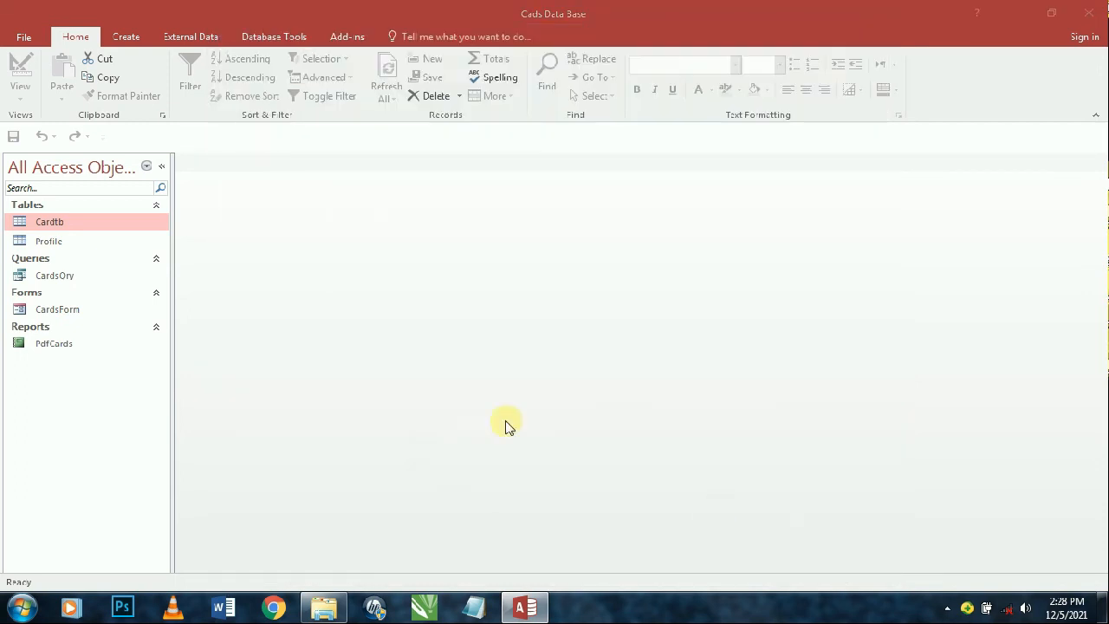
click(562, 340)
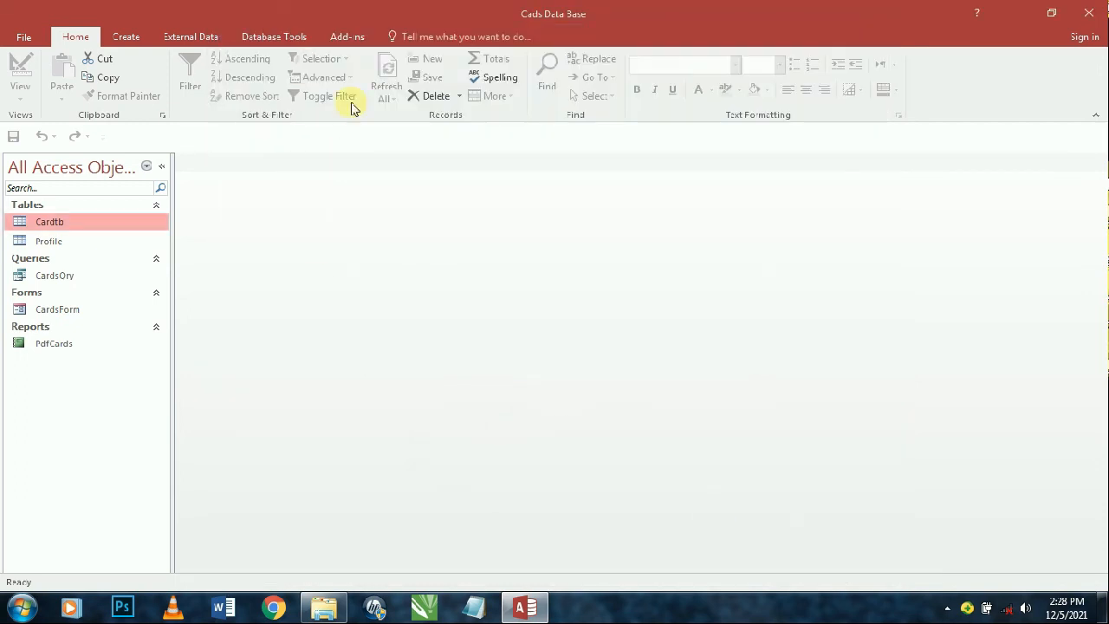
click(264, 38)
click(67, 97)
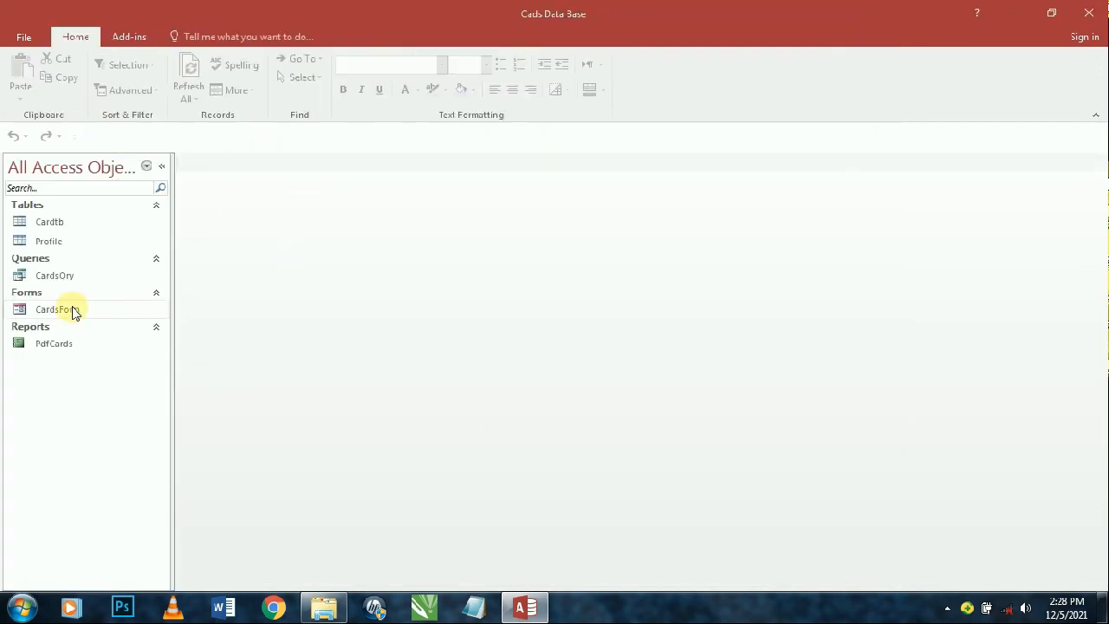
click(15, 39)
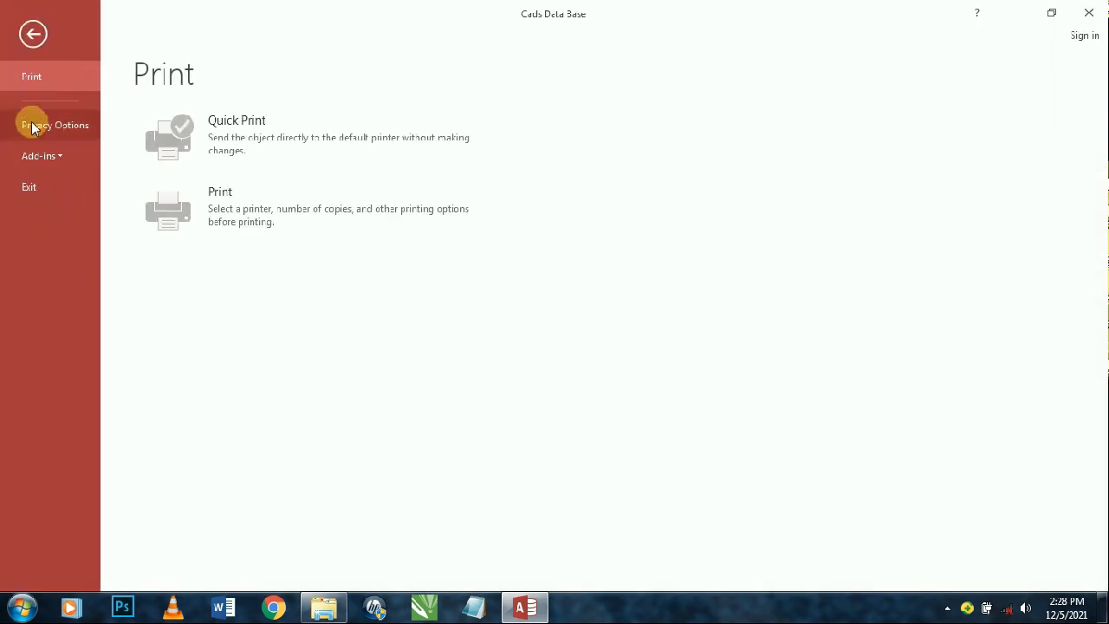
click(32, 34)
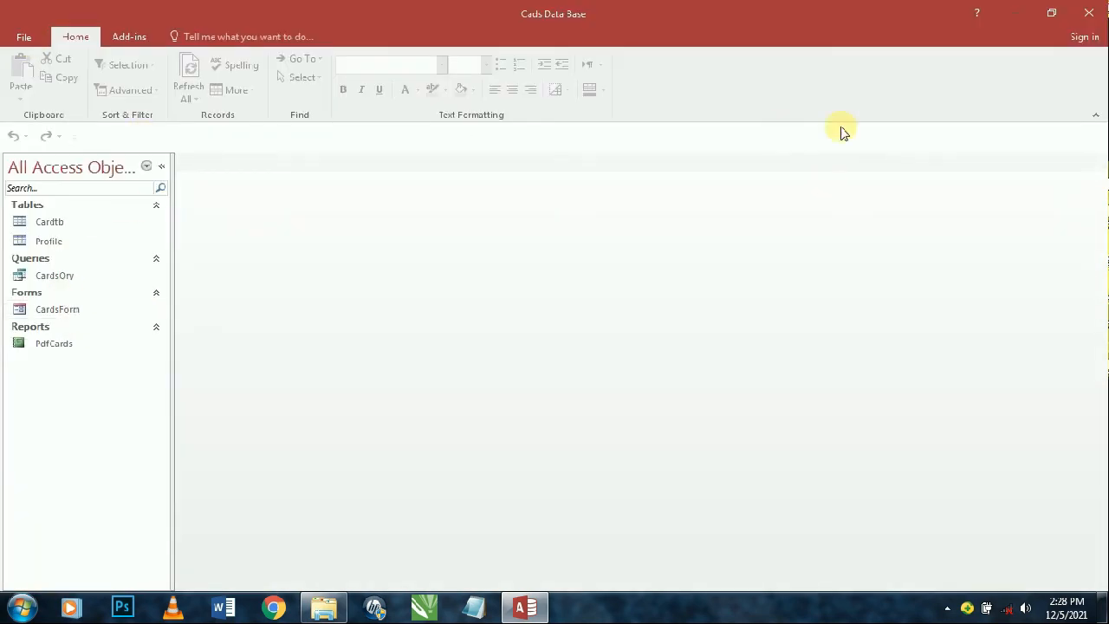
- Close and reopen Cards, then uncheck Display Navigation Pane in Current Database options
click(1088, 12)
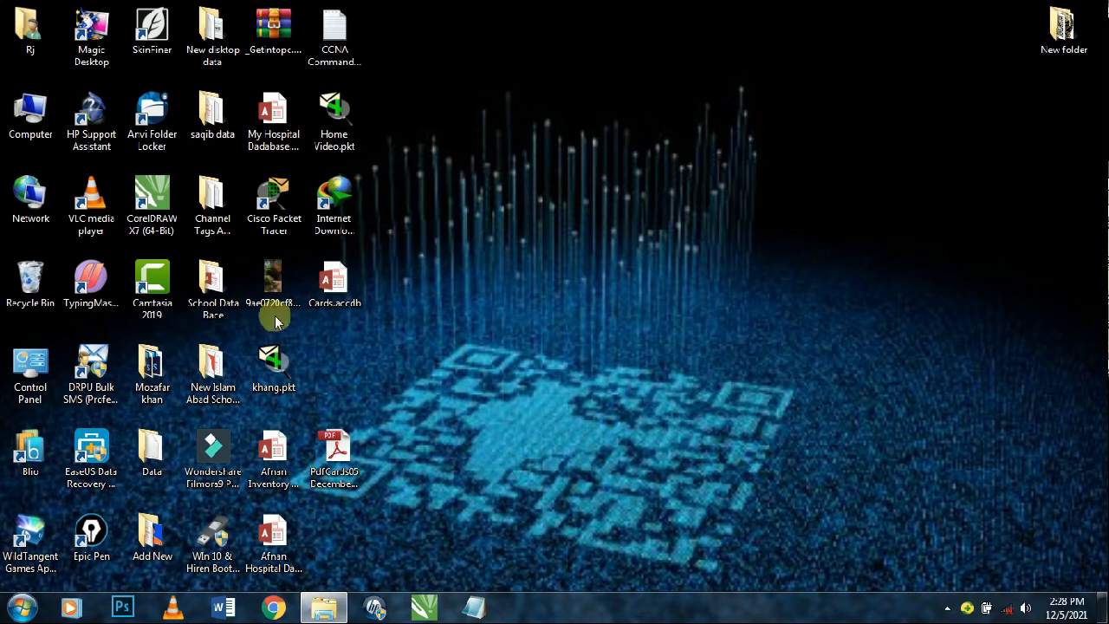
click(335, 293)
double_click(334, 293)
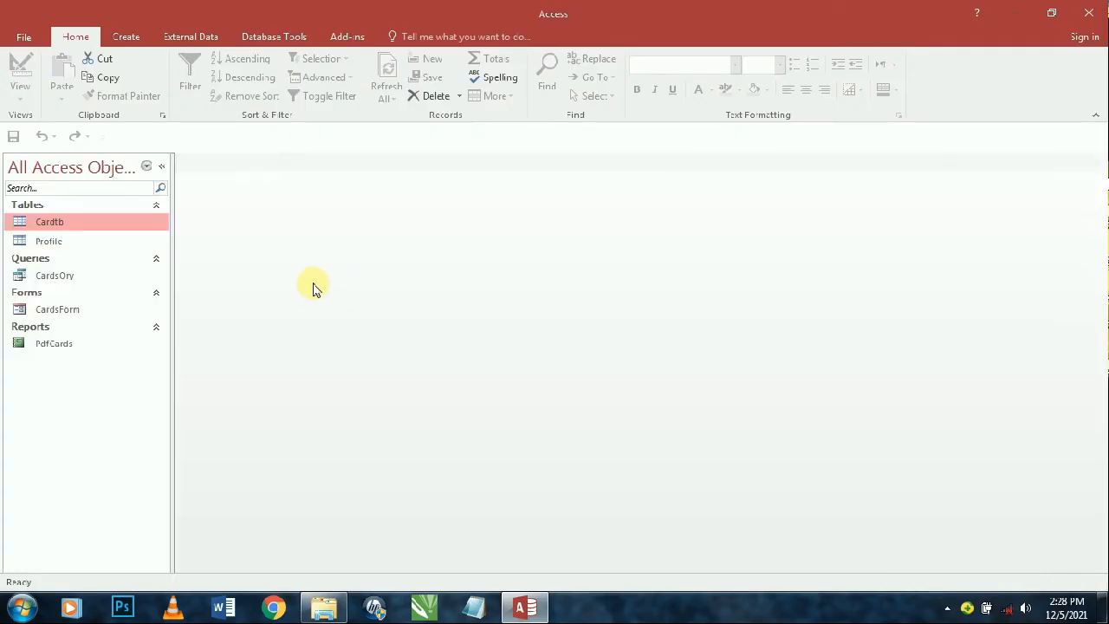
click(24, 34)
click(67, 352)
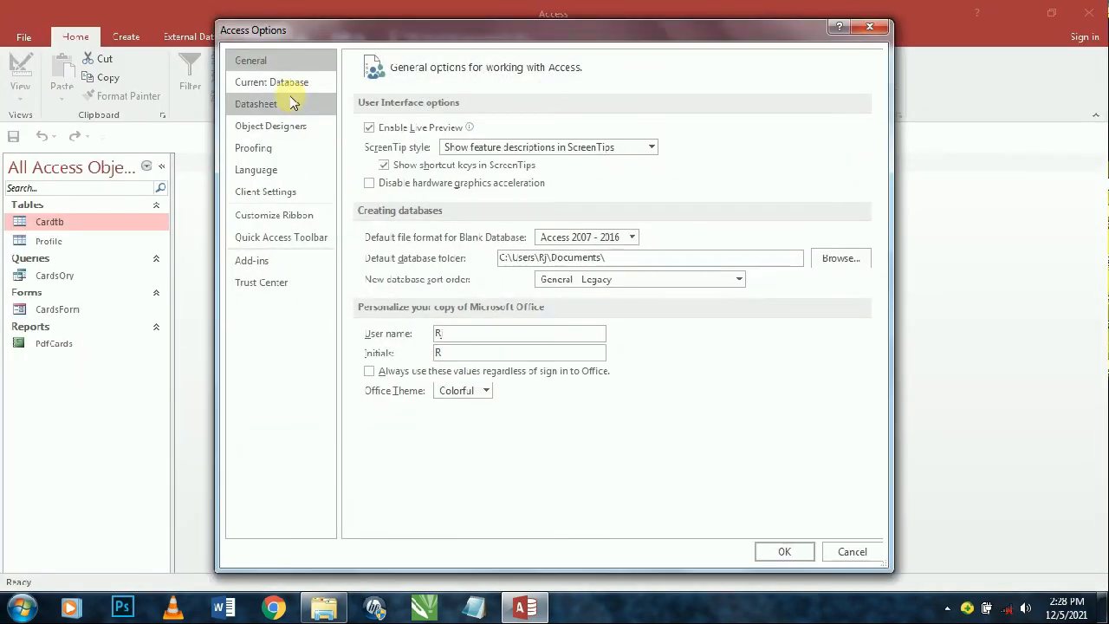
click(282, 82)
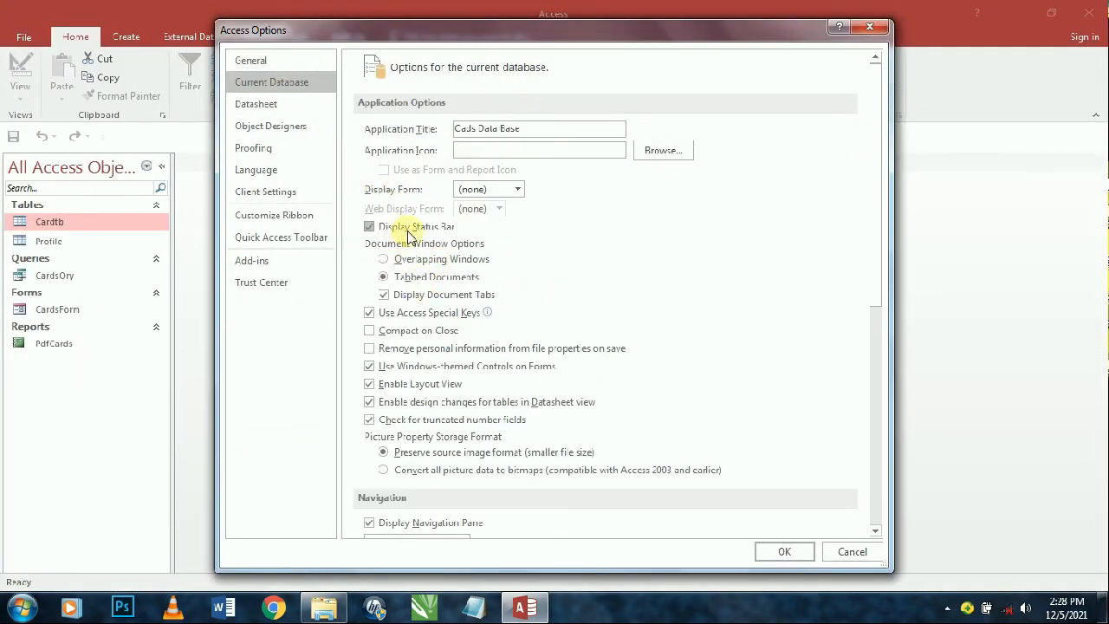
scroll(415, 442, down, 1)
click(370, 483)
scroll(477, 442, down, 5)
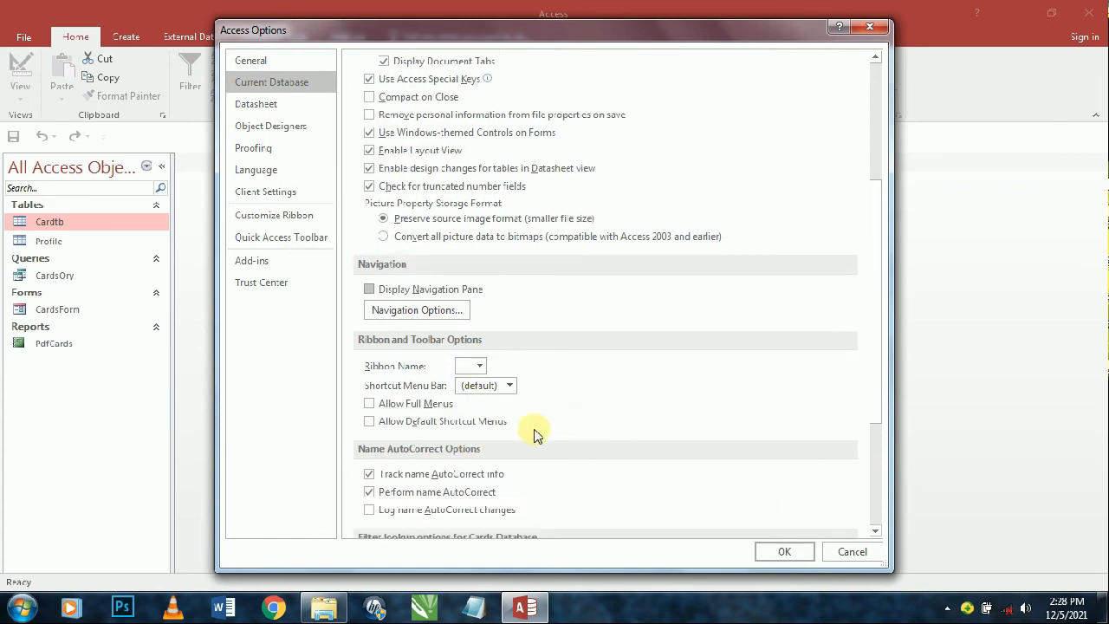
- Apply the option, compact and repair, then close Access and reopen Cards.accdb
click(782, 553)
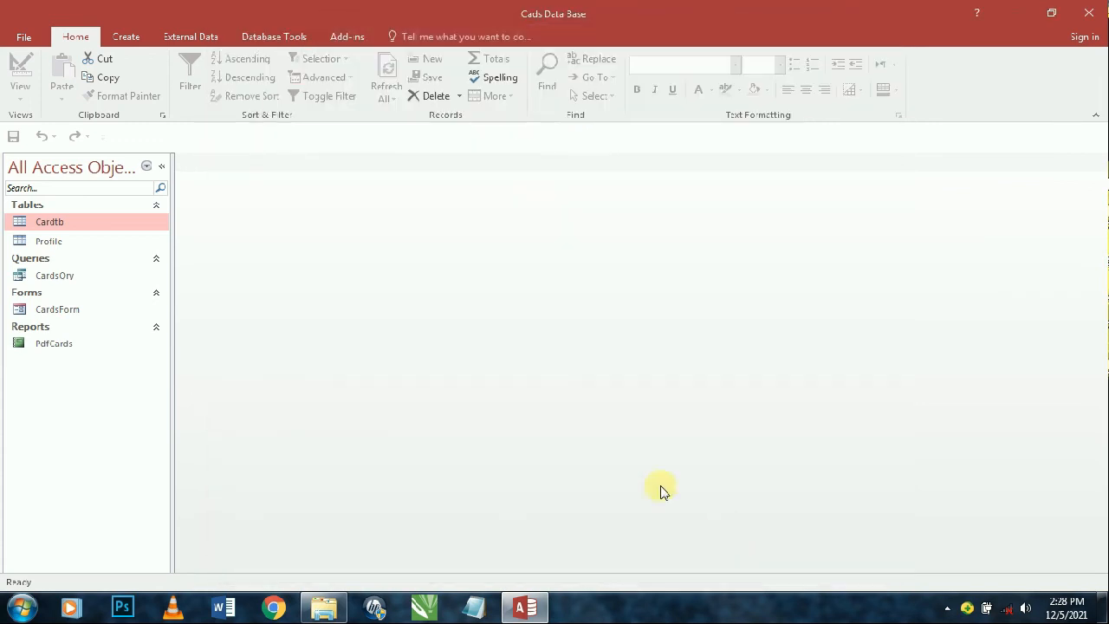
click(555, 344)
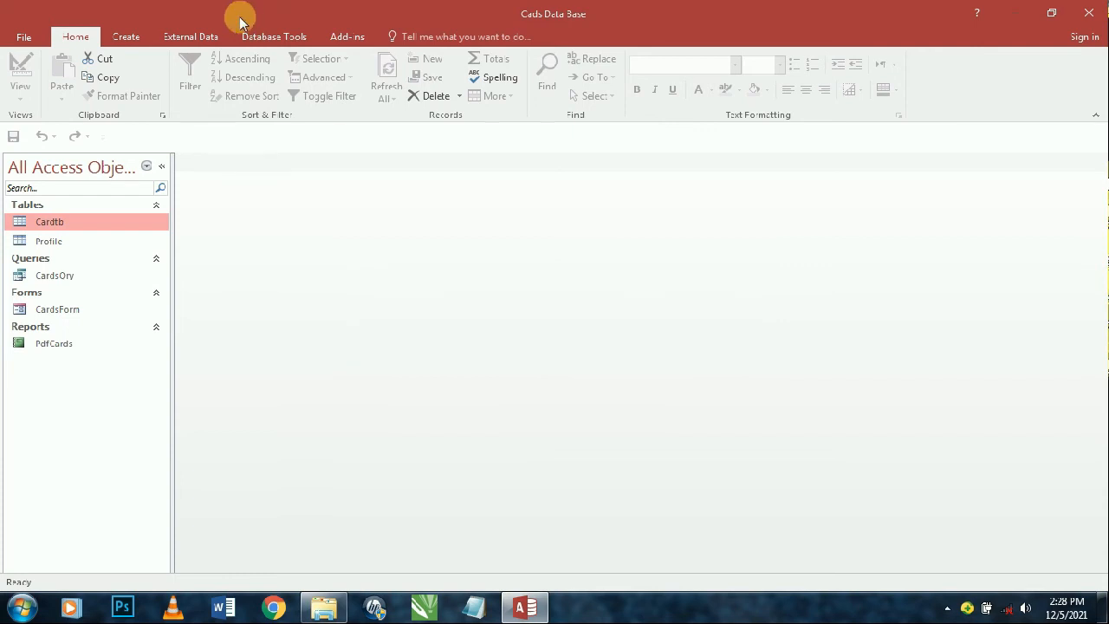
click(260, 36)
click(42, 78)
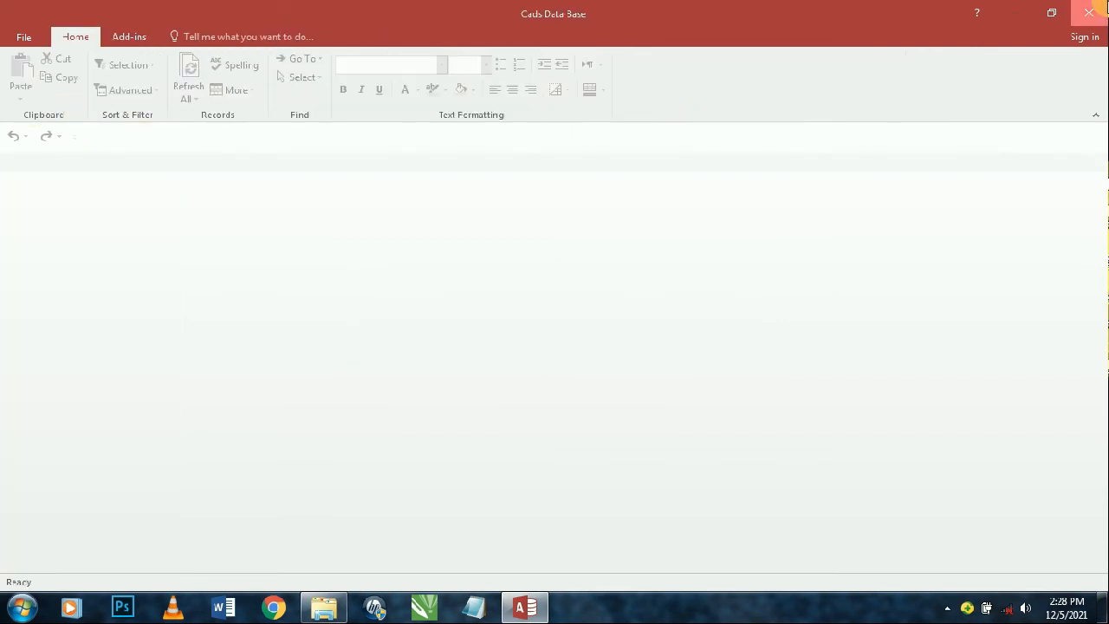
click(1089, 10)
click(357, 271)
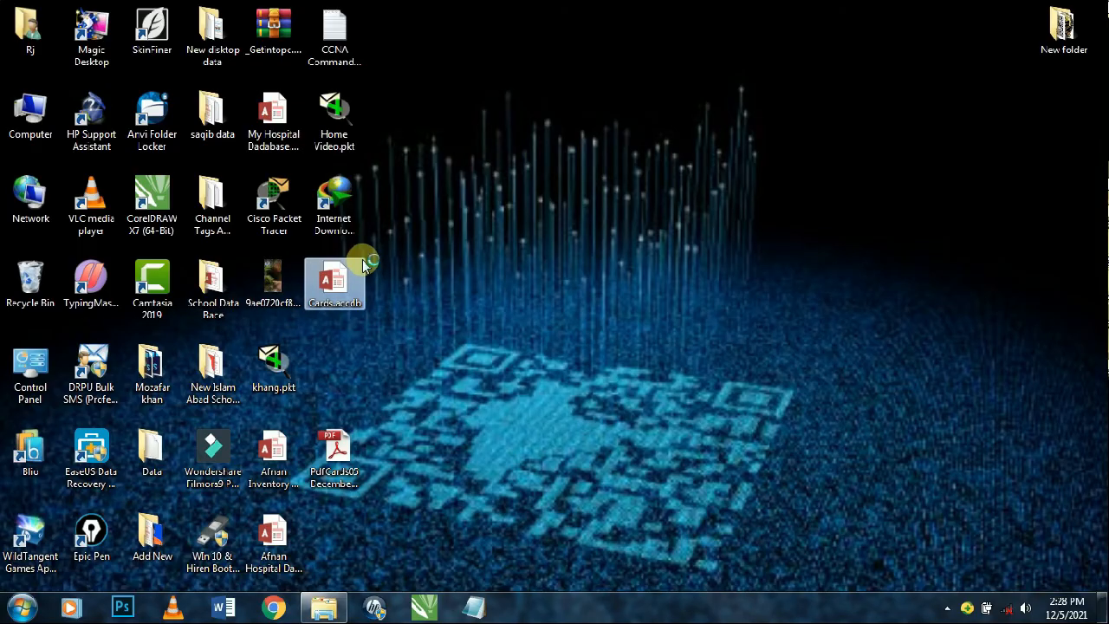
double_click(362, 265)
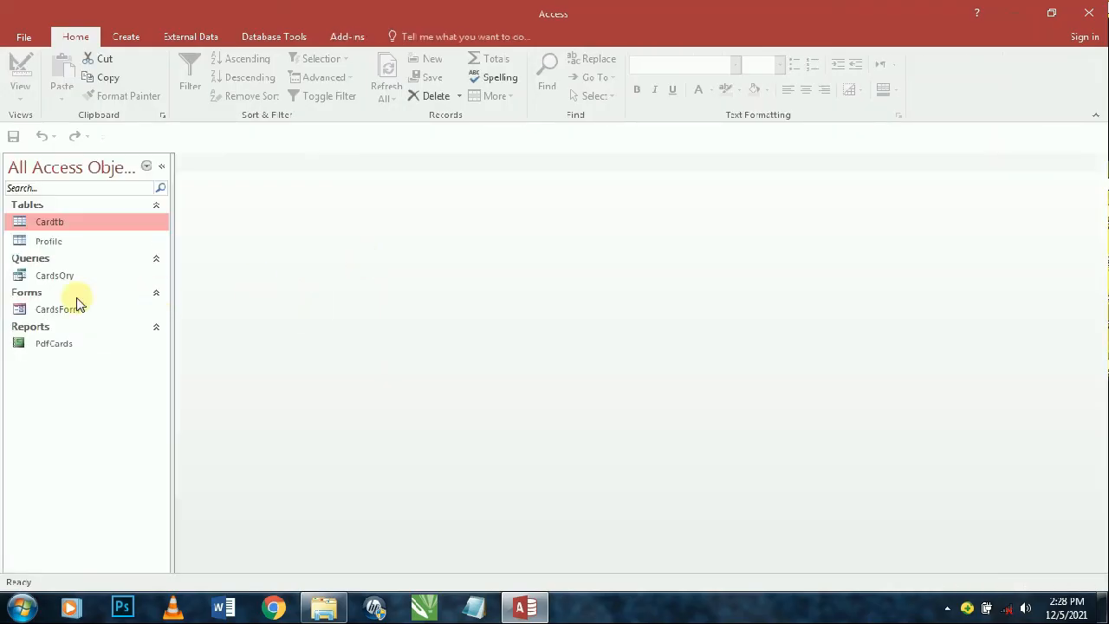
- Open and close CardsForm, then recheck Display Navigation Pane in Current Database options
double_click(76, 305)
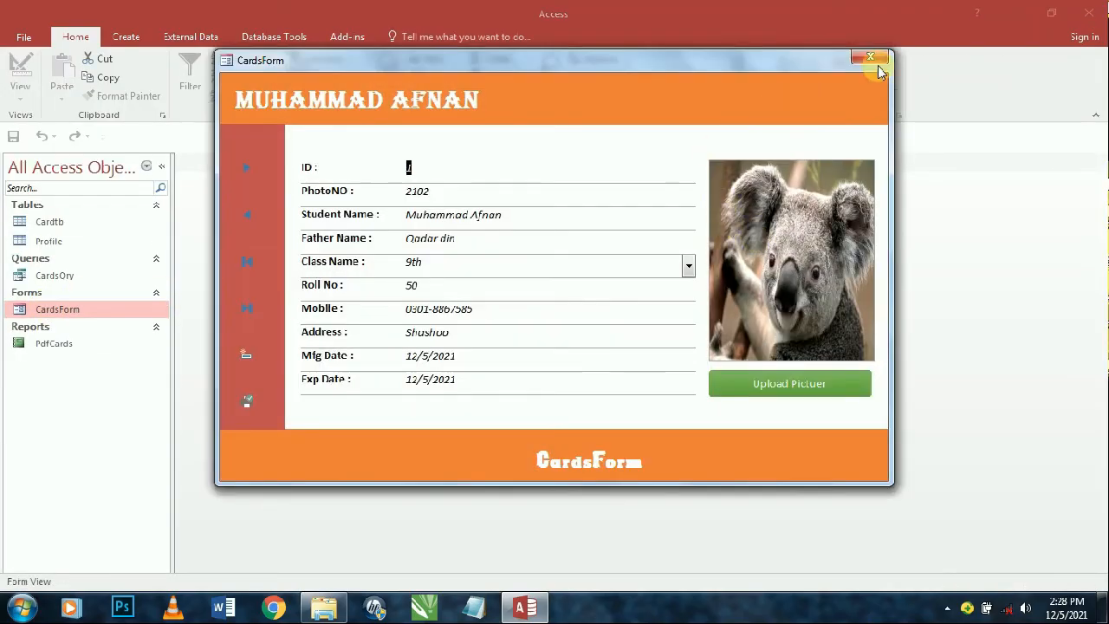
click(870, 58)
click(23, 37)
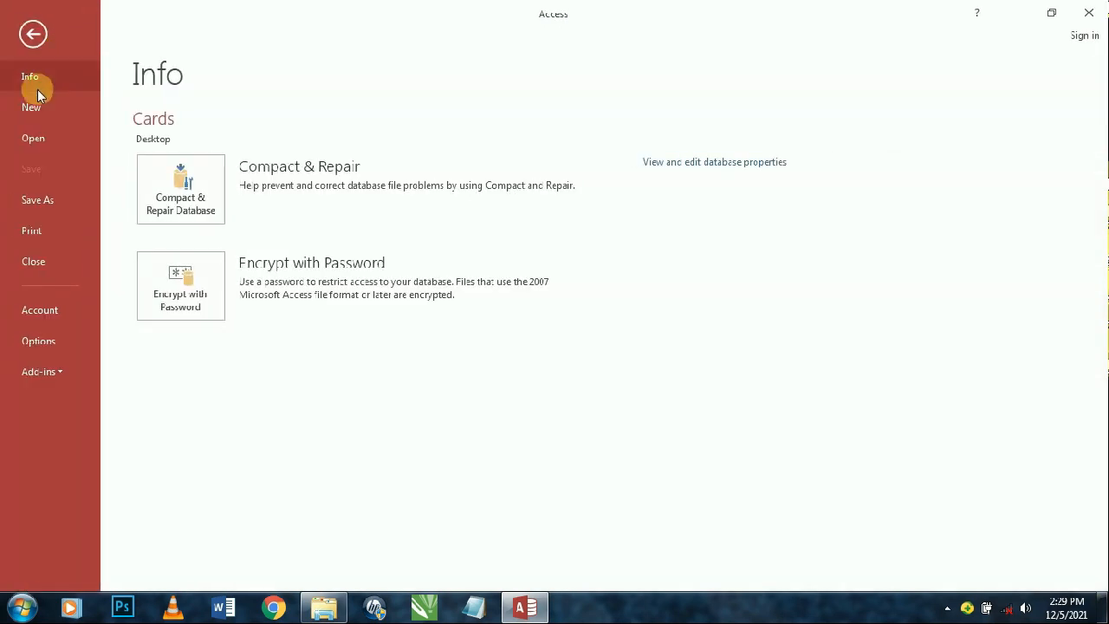
click(38, 340)
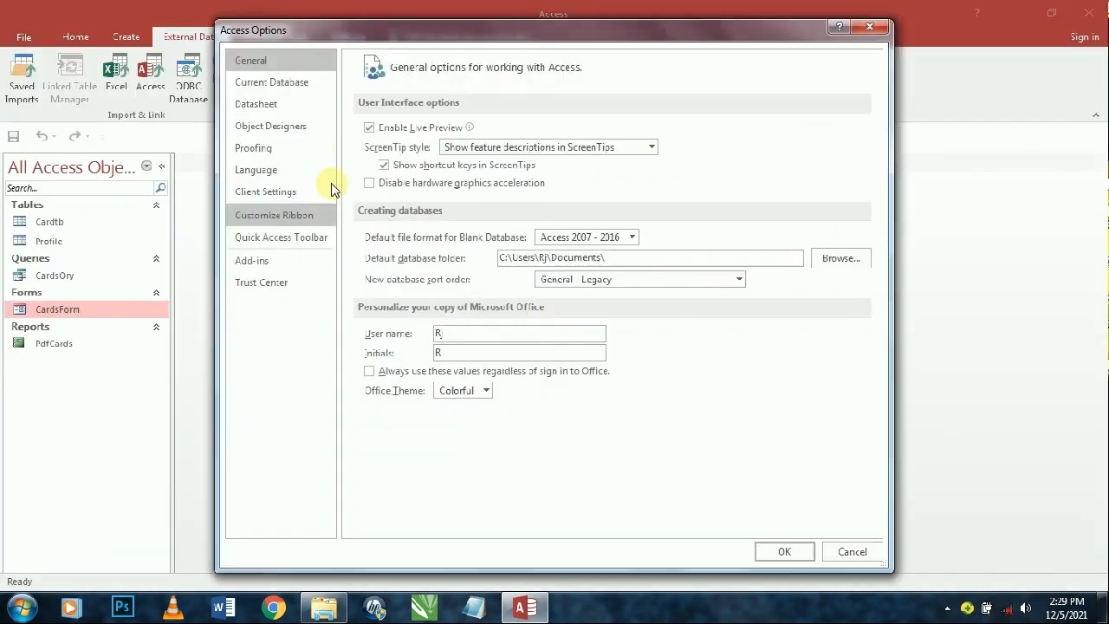
click(286, 85)
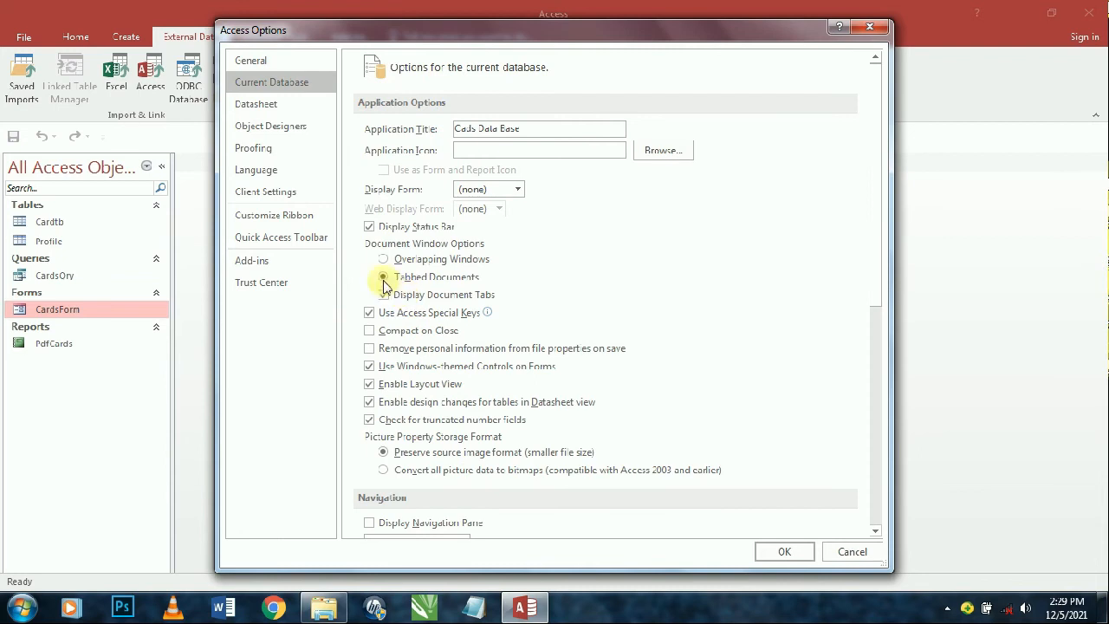
scroll(373, 347, down, 2)
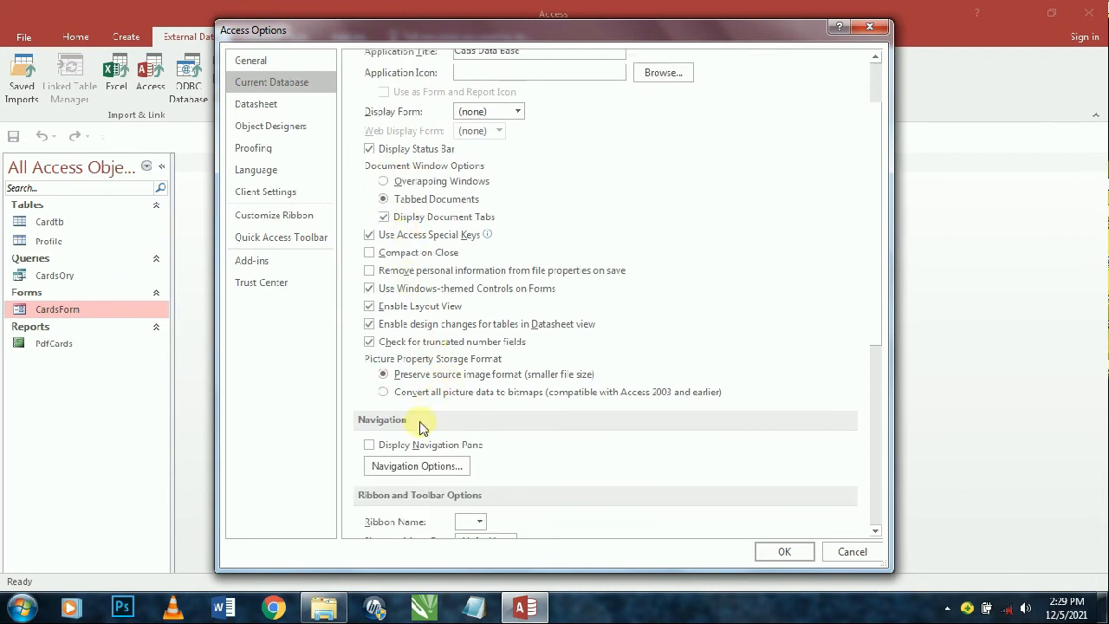
scroll(424, 435, down, 2)
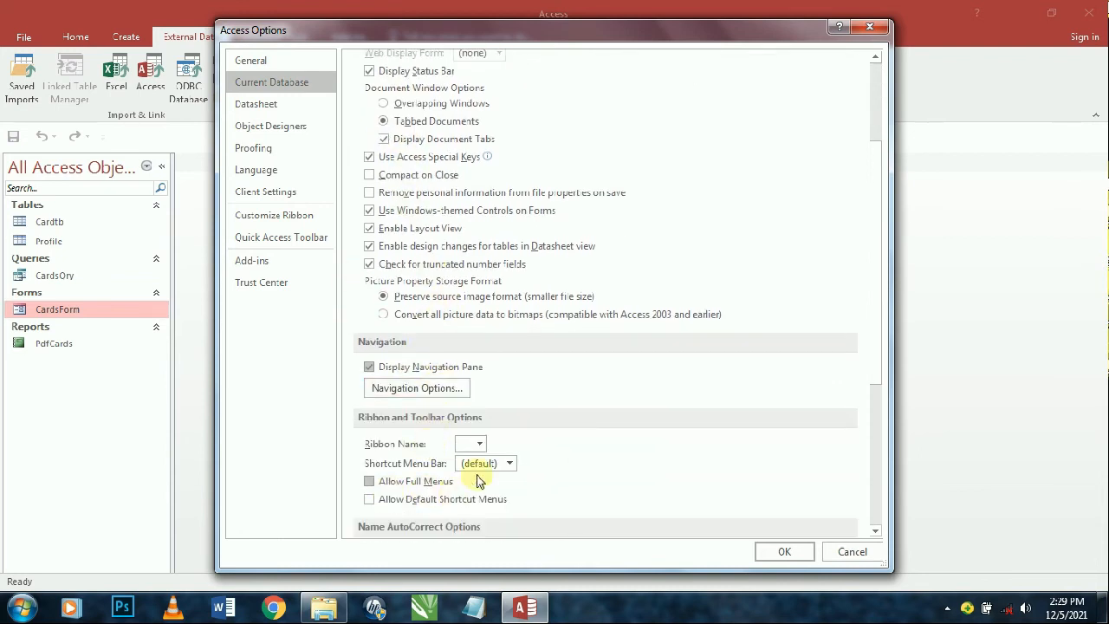
scroll(479, 481, down, 2)
scroll(475, 452, down, 5)
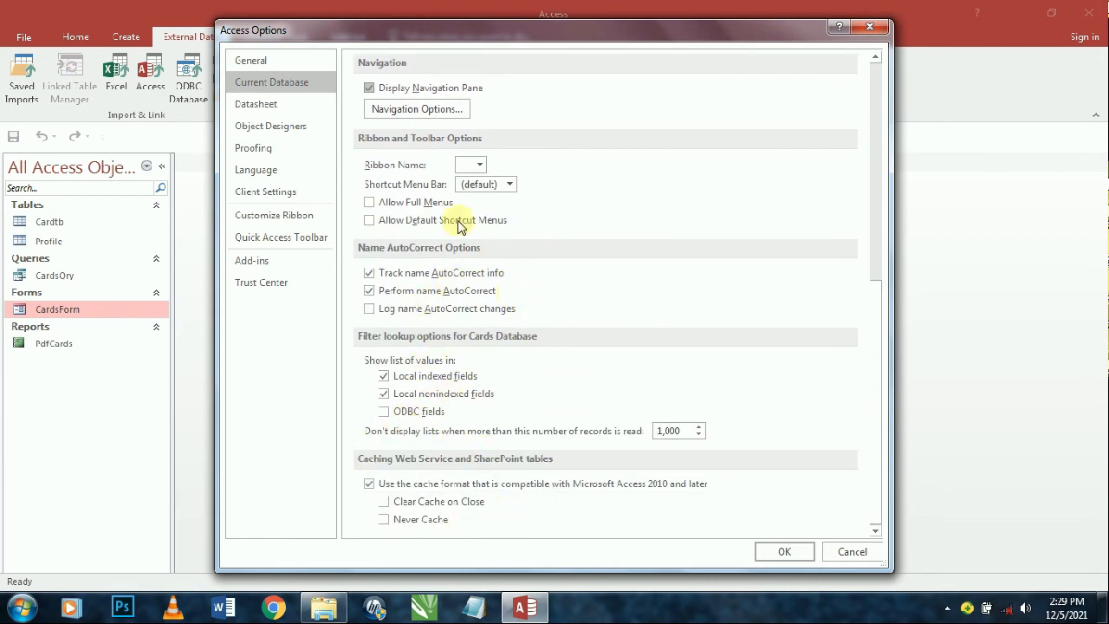
click(512, 182)
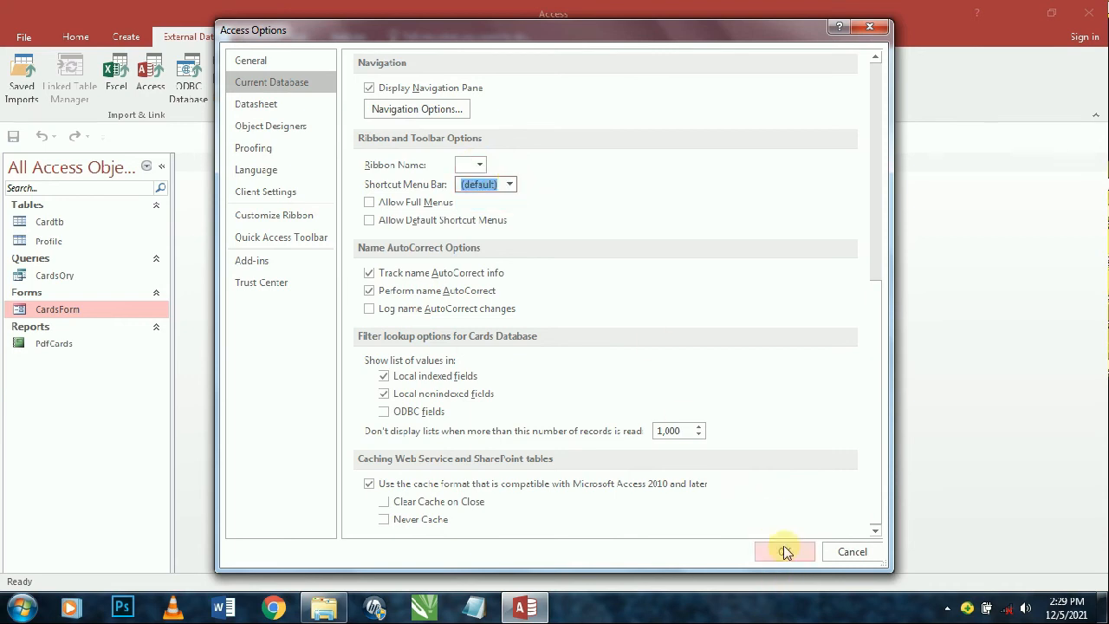
- Apply the option, compact and repair, check CardsForm opens, then close Access and relaunch Cards
click(784, 549)
click(554, 340)
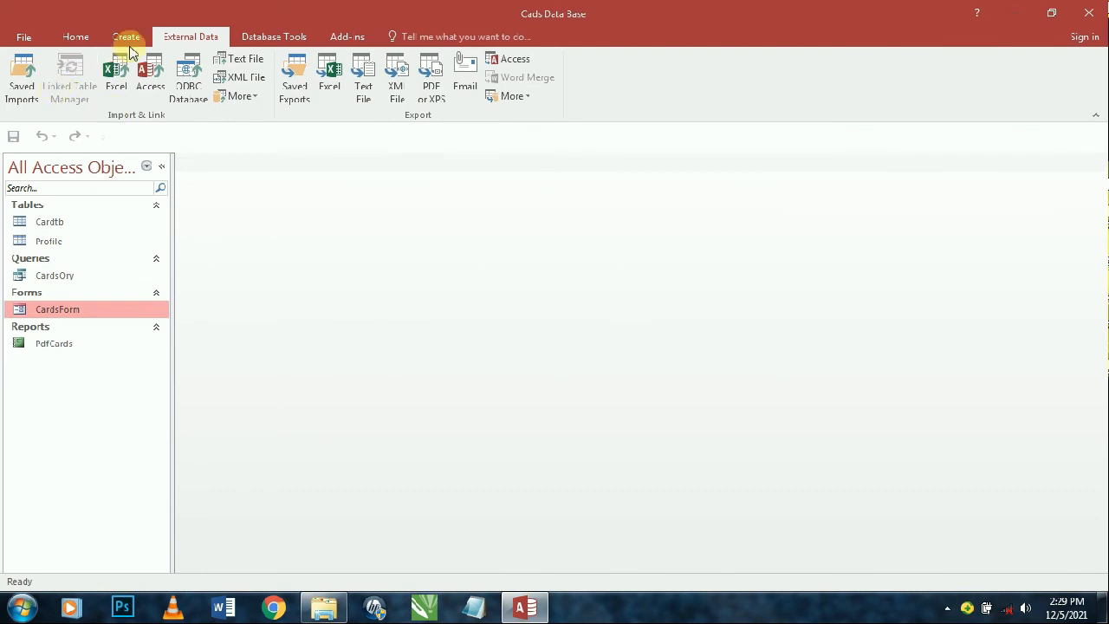
click(239, 38)
click(35, 74)
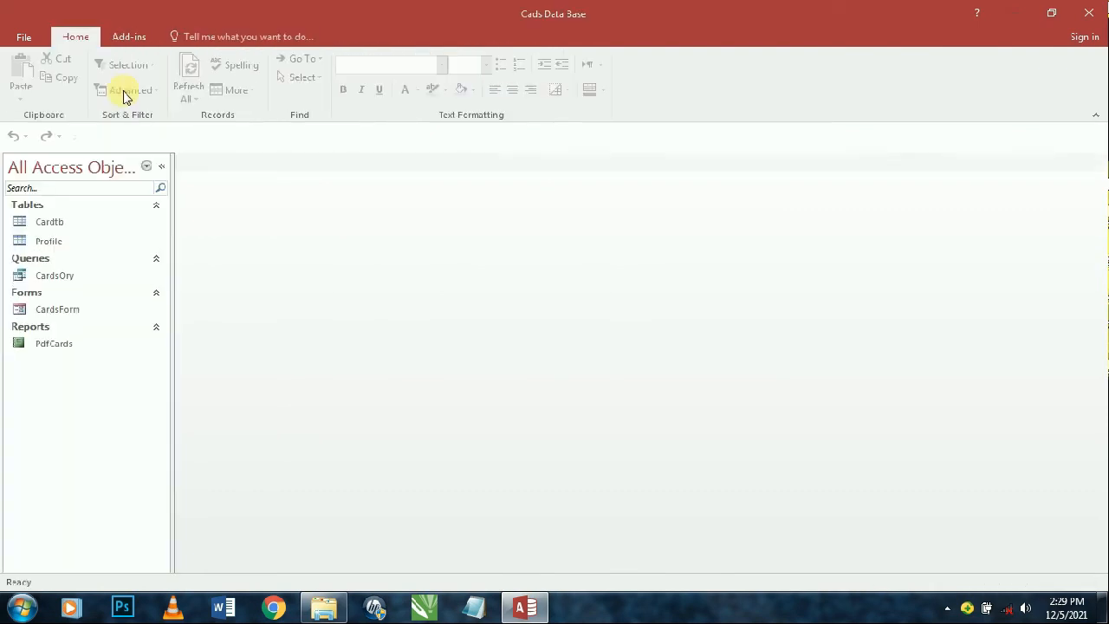
double_click(74, 311)
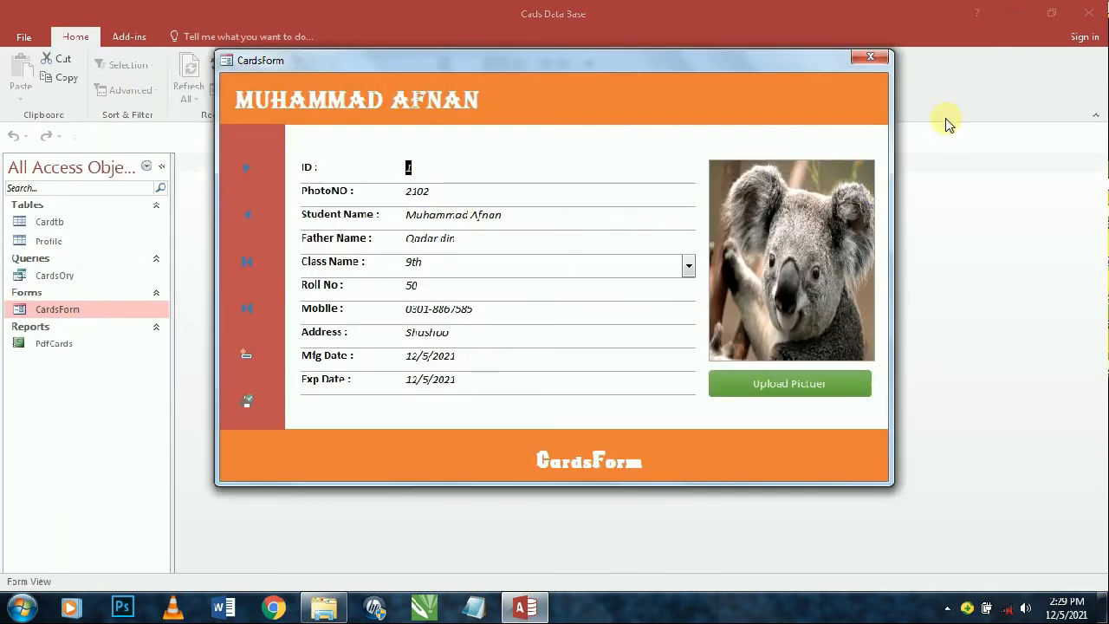
click(871, 58)
click(38, 35)
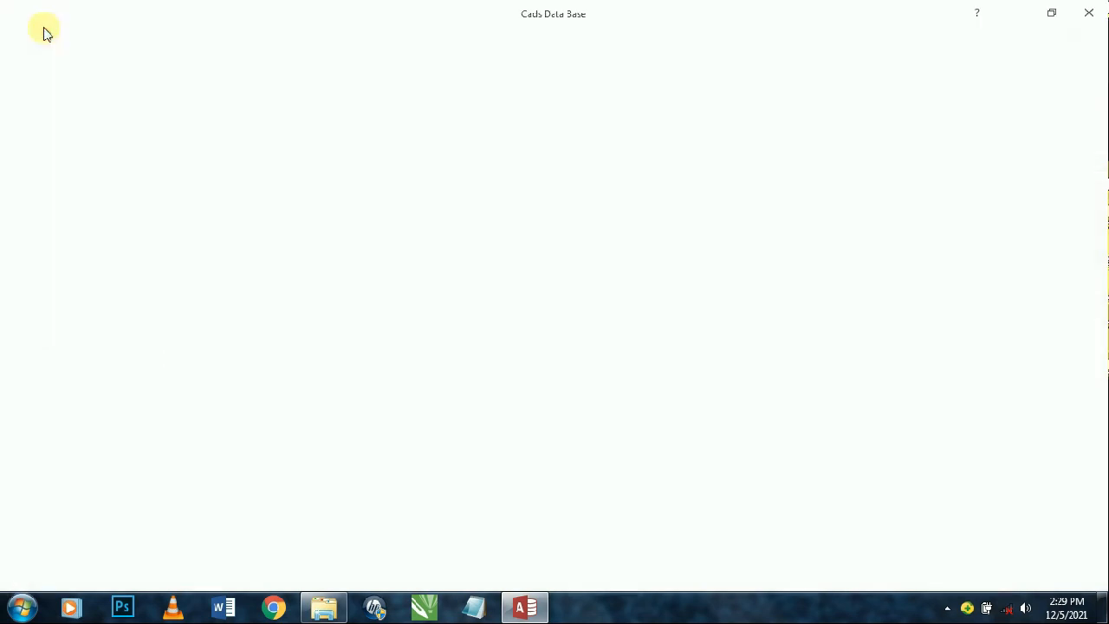
click(1089, 12)
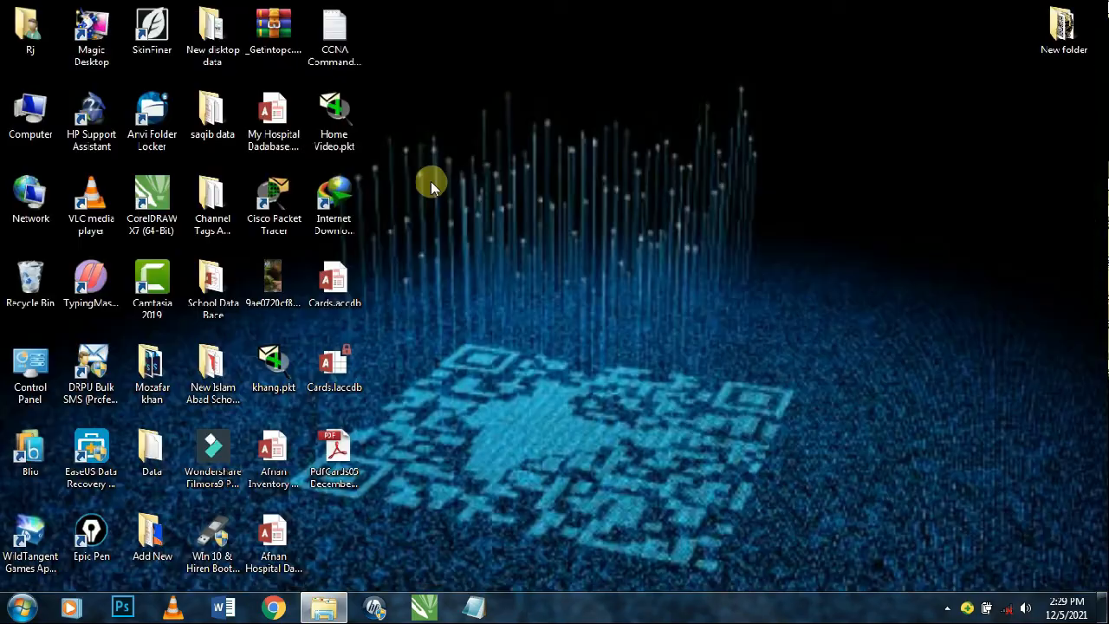
key(Return)
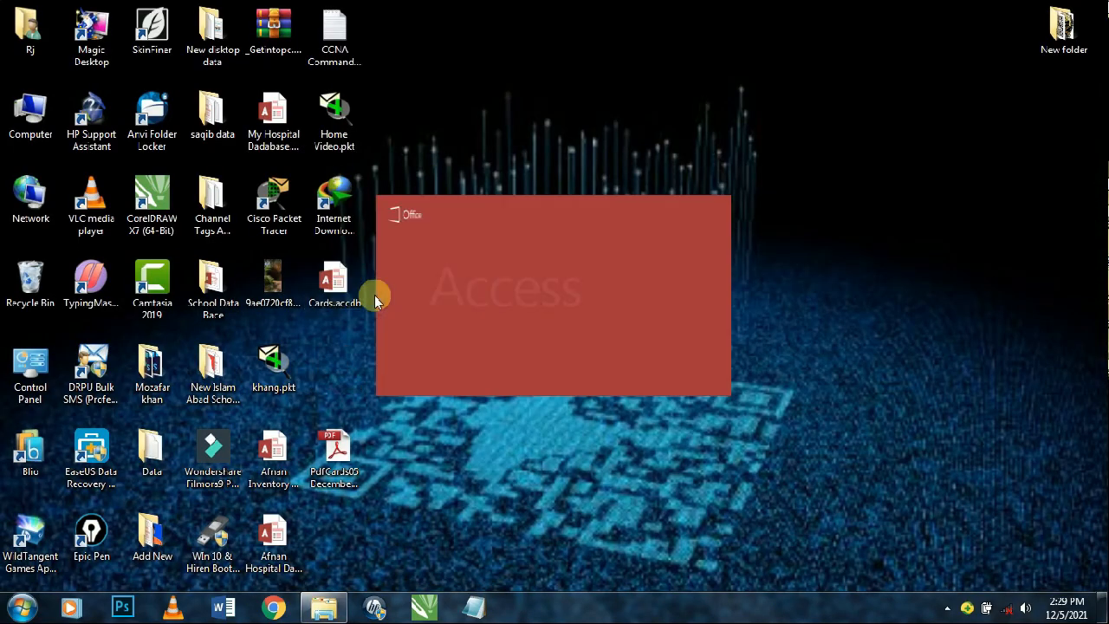
- Set CardsForm as the startup Display Form in Current Database options and acknowledge the reopen notice
click(32, 35)
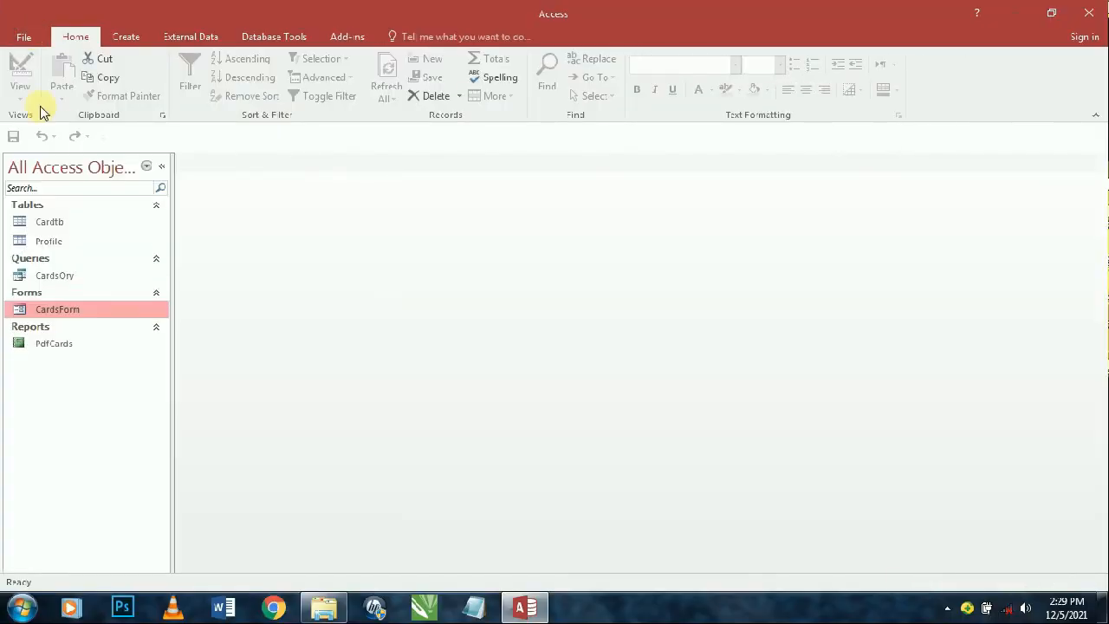
click(47, 339)
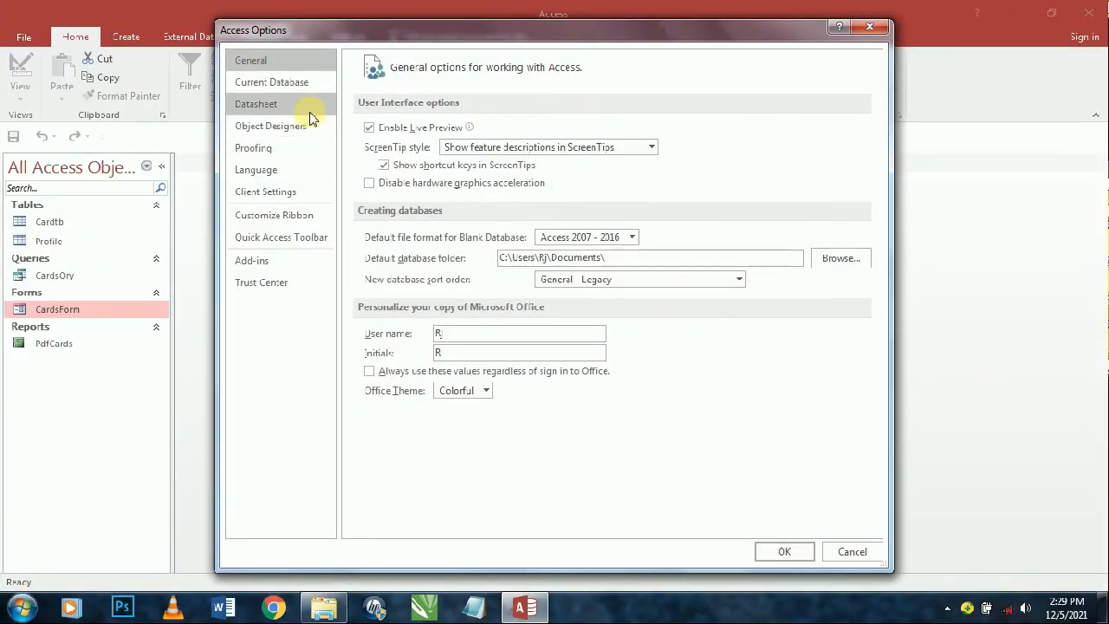
click(271, 81)
click(580, 128)
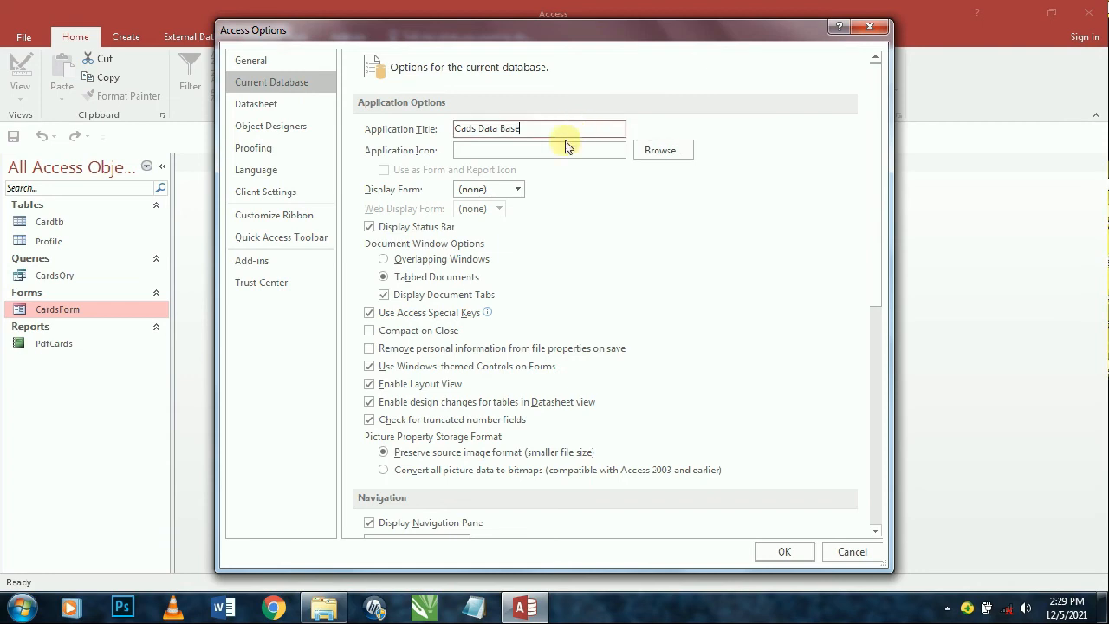
click(518, 190)
click(506, 223)
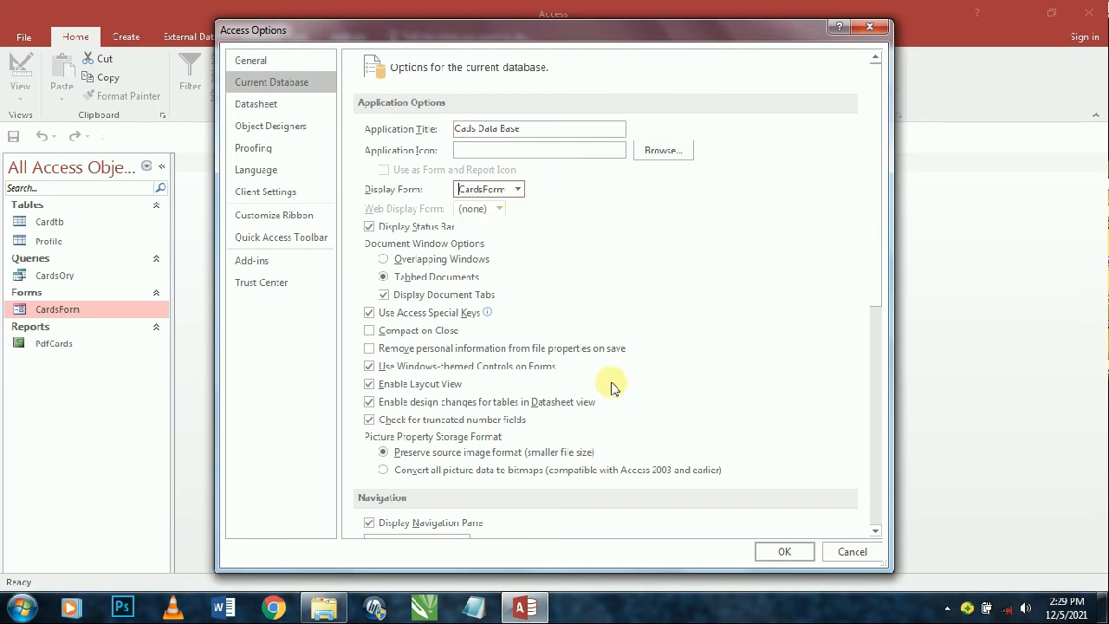
click(784, 552)
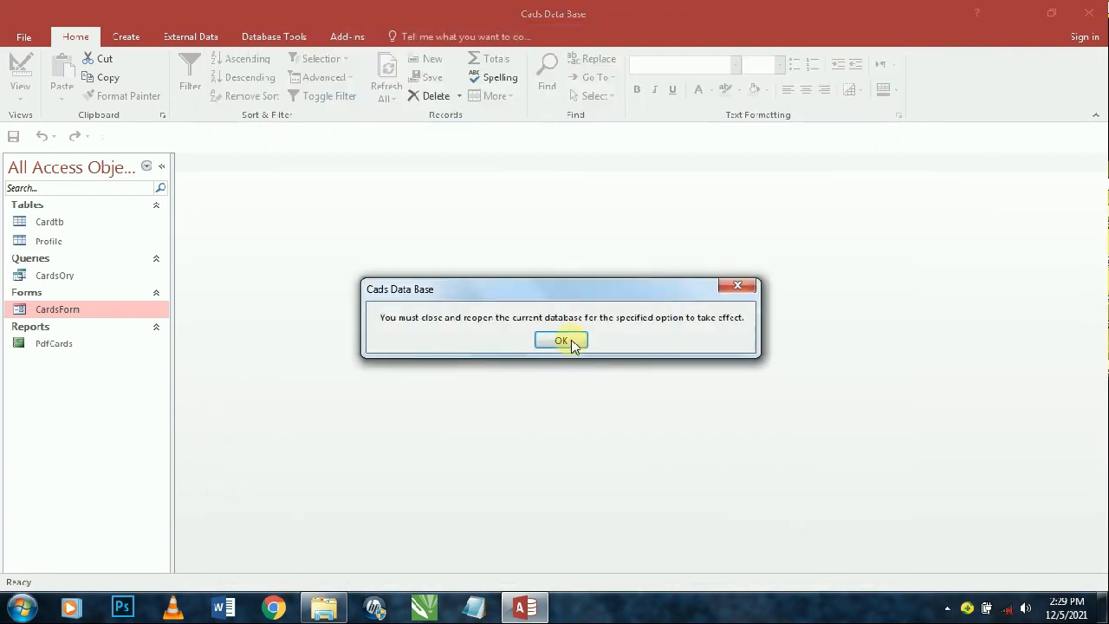
click(565, 341)
- Reopen the Current Database options, confirm them again and dismiss the reopen notice
click(15, 38)
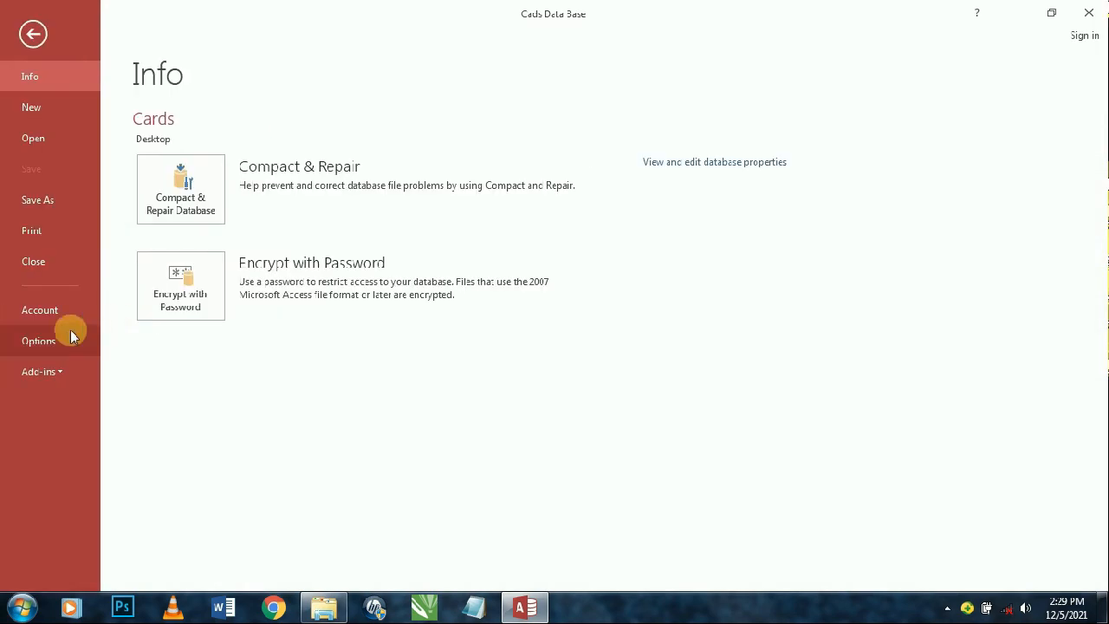
click(69, 338)
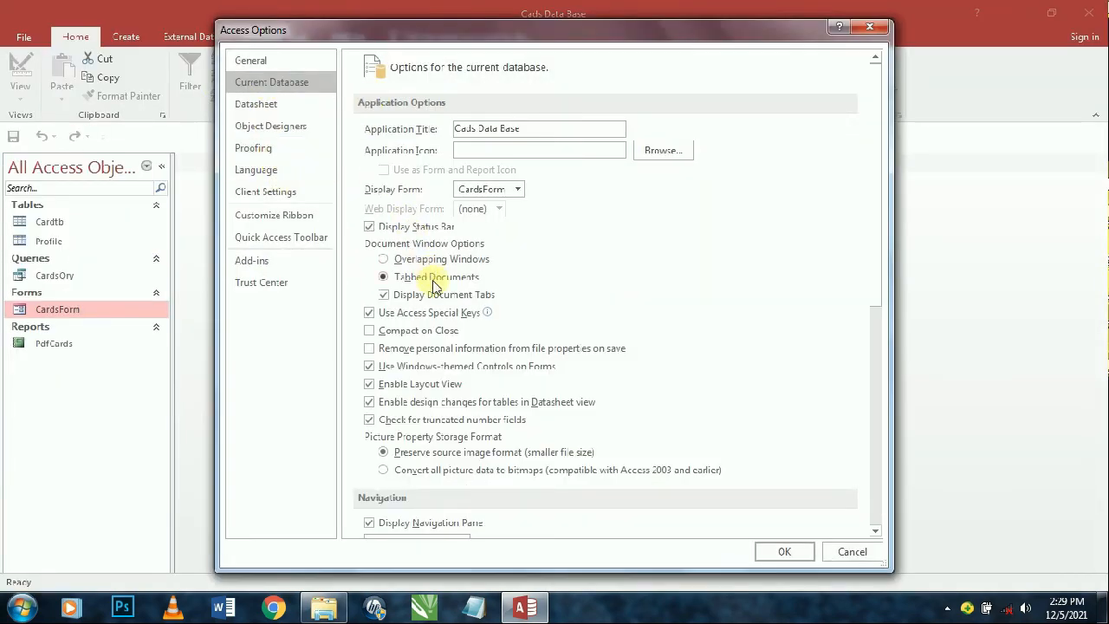
scroll(368, 488, down, 1)
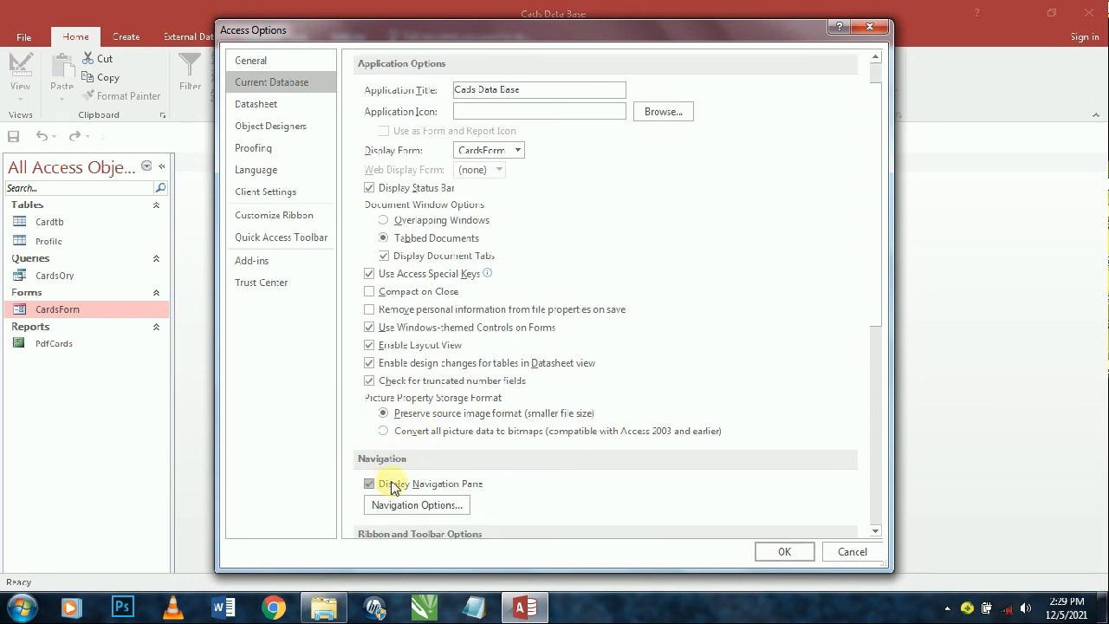
click(782, 551)
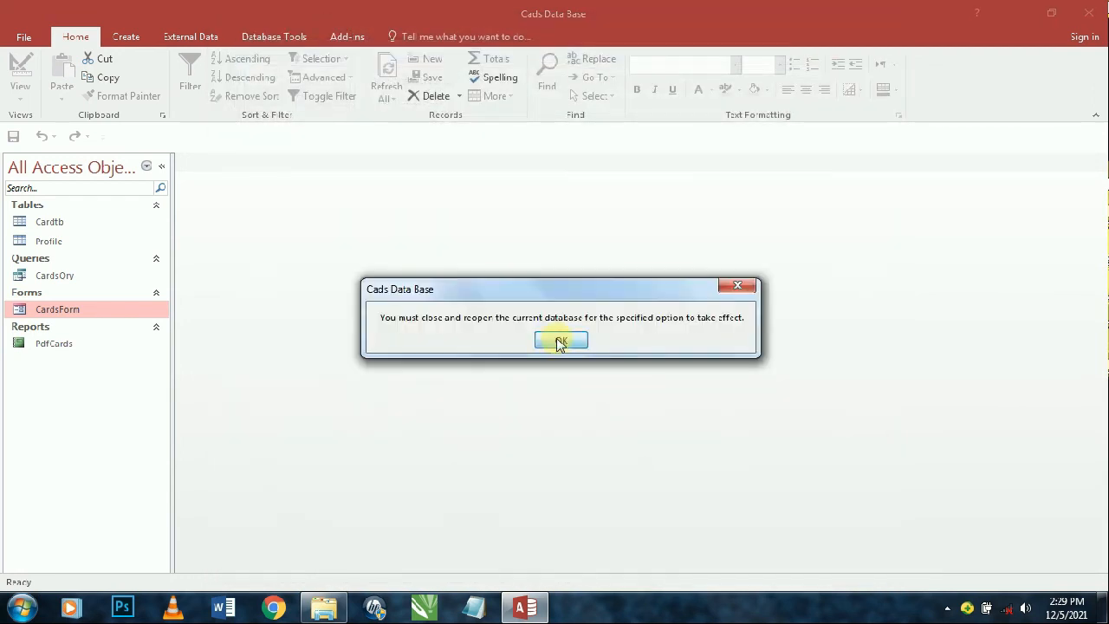
click(560, 341)
click(269, 39)
- Compact and repair, close CardsForm and Access, then reopen Cards.accdb from the refreshed desktop
click(26, 91)
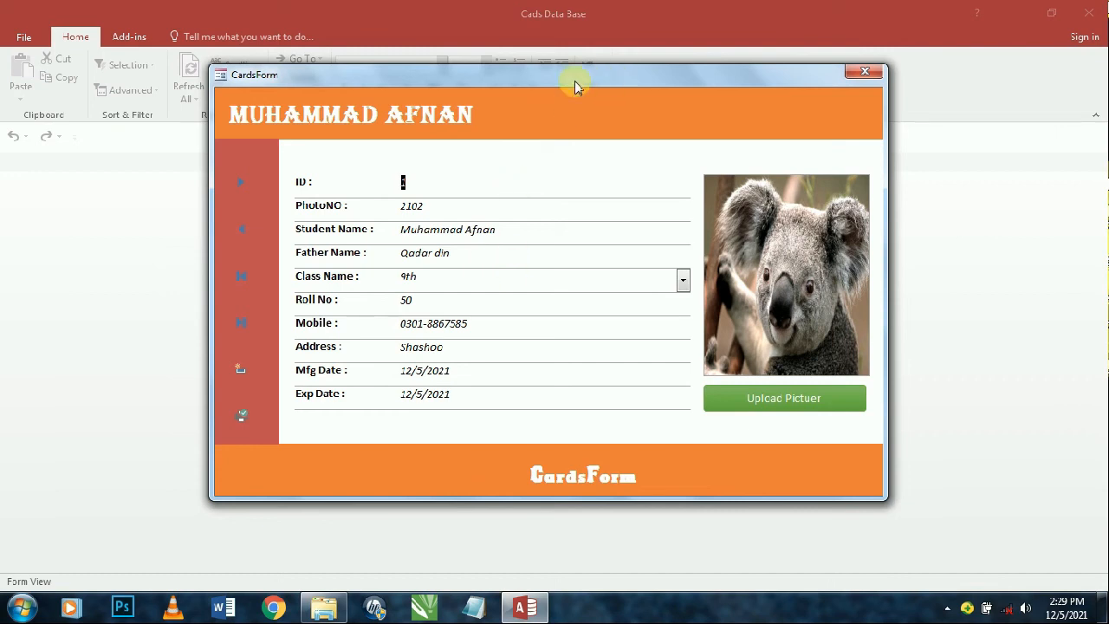
click(863, 72)
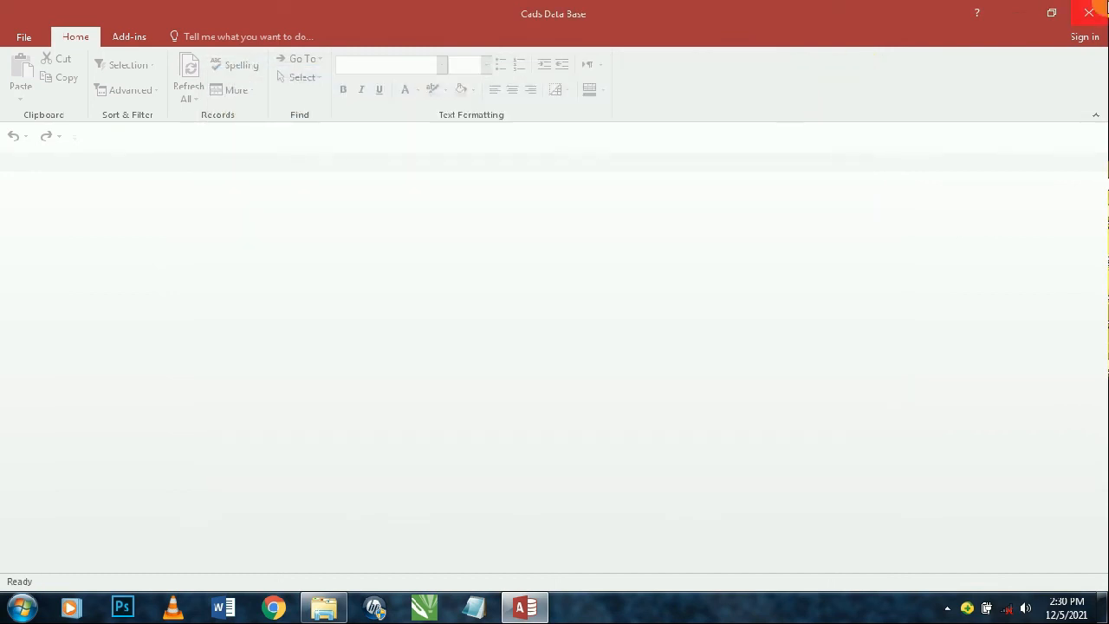
click(1089, 12)
right_click(706, 47)
click(761, 98)
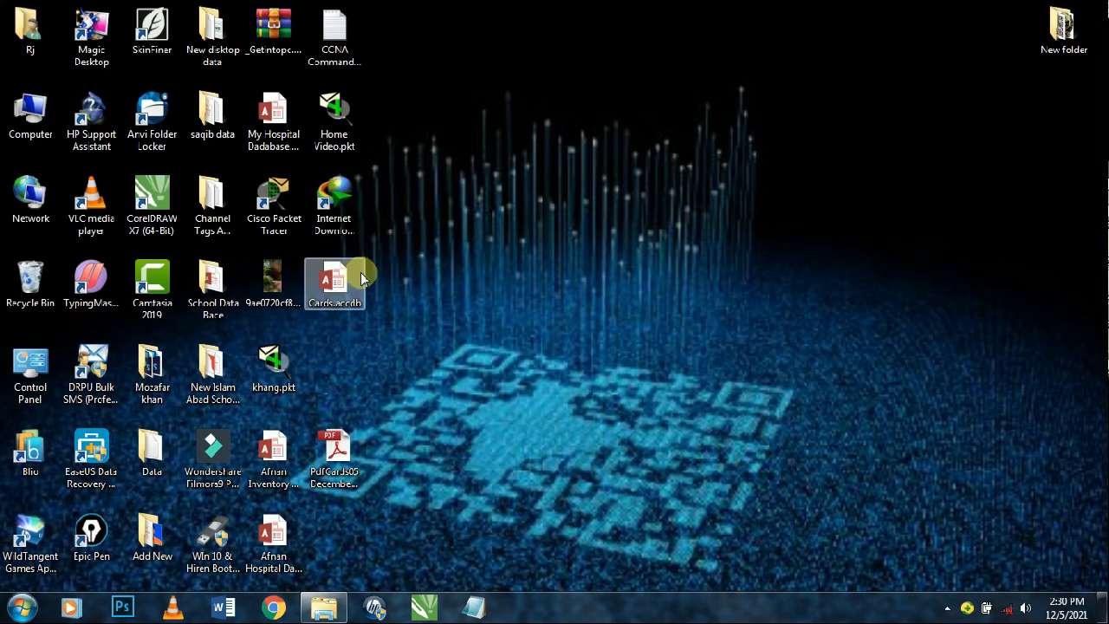
double_click(355, 277)
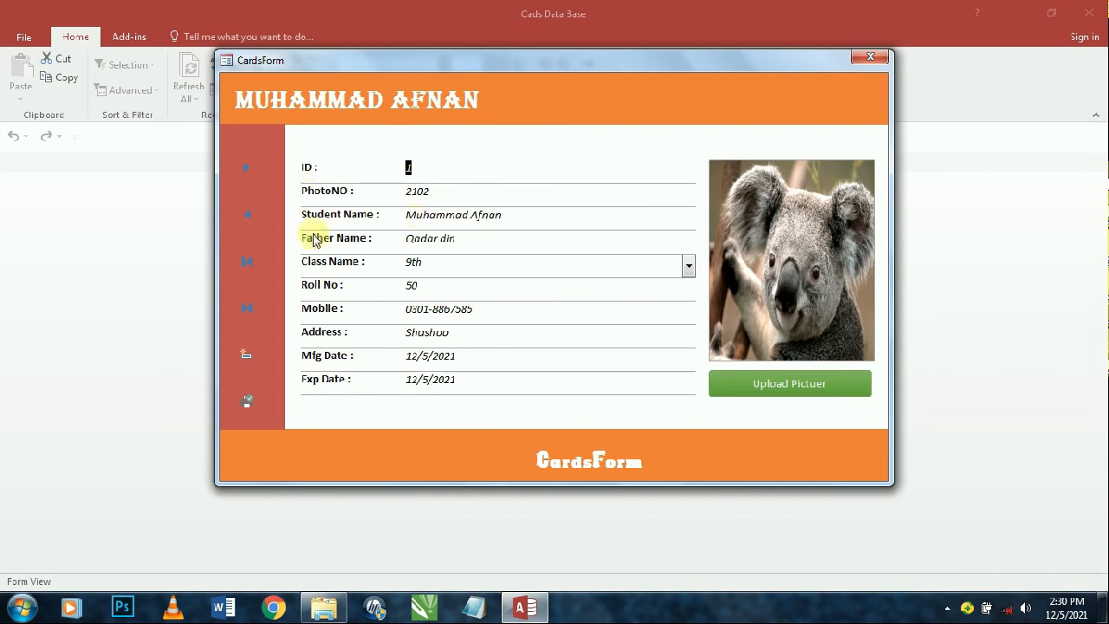
- Export the PdfCards report to PDF from CardsForm, then close Access via its taskbar jump list
click(248, 402)
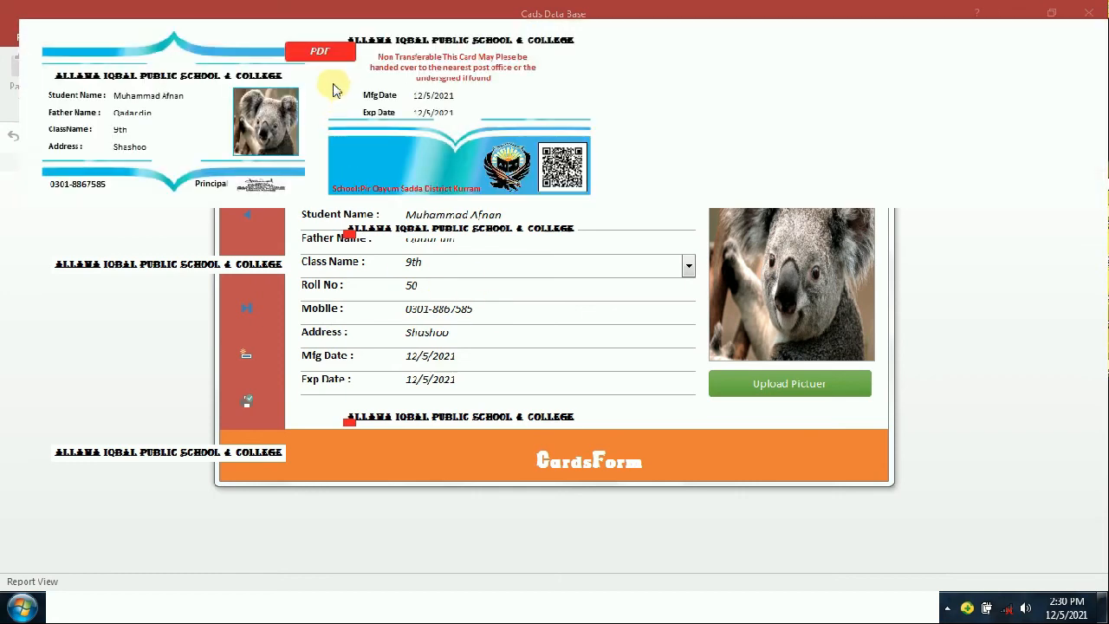
click(345, 54)
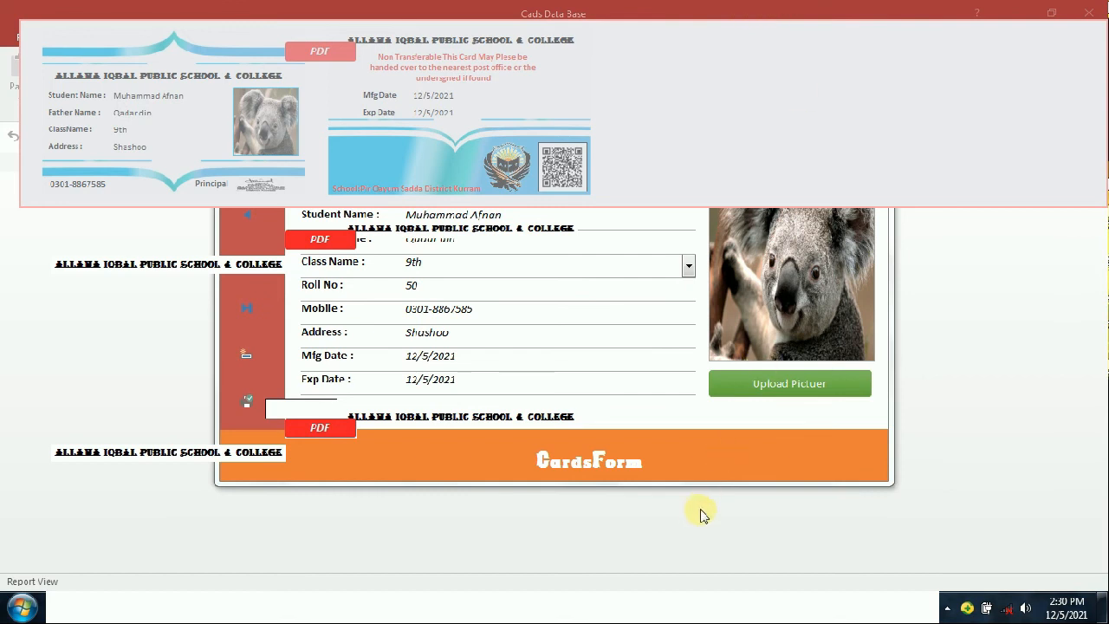
key(super)
right_click(526, 607)
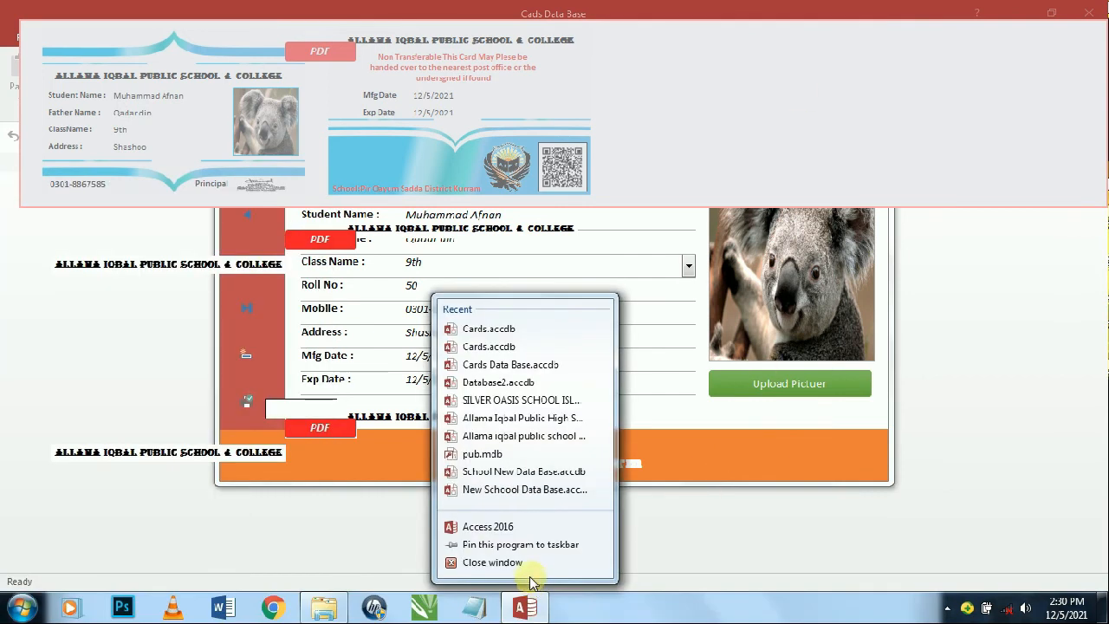
click(557, 563)
right_click(580, 125)
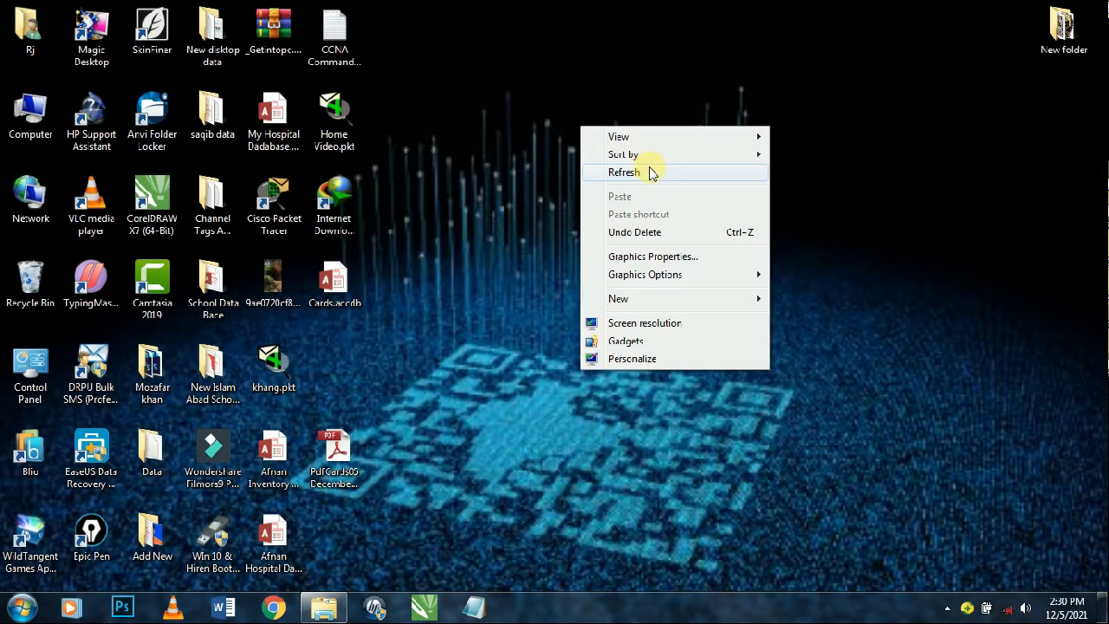
- Scroll through the exported PdfCards PDF in Adobe Reader, close it, and reopen Cards.accdb
click(624, 173)
double_click(336, 464)
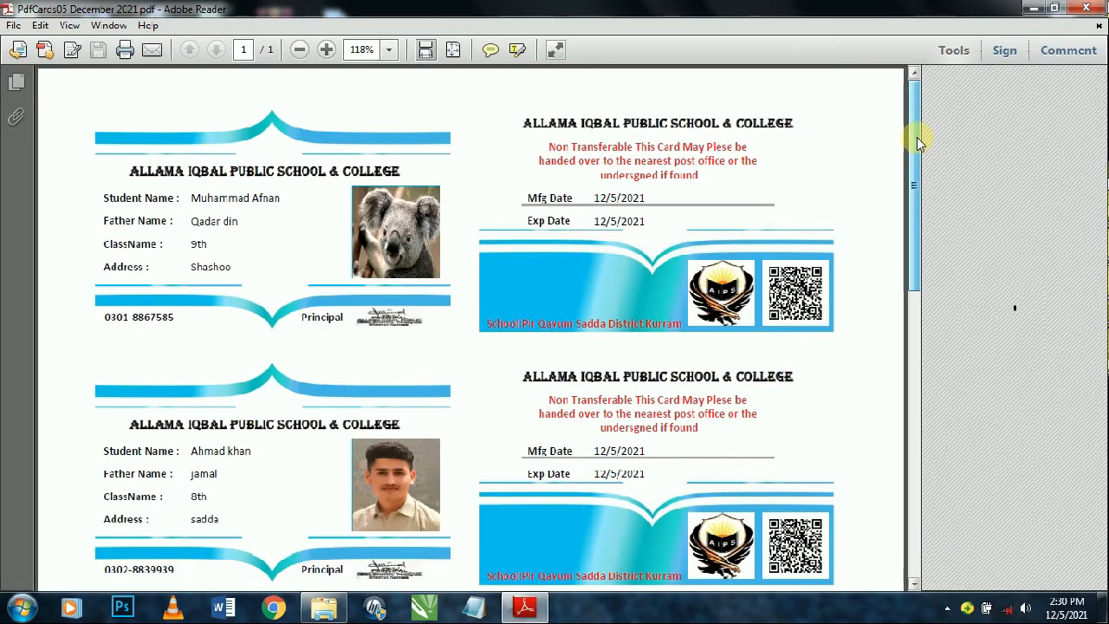
drag(916, 138, 910, 382)
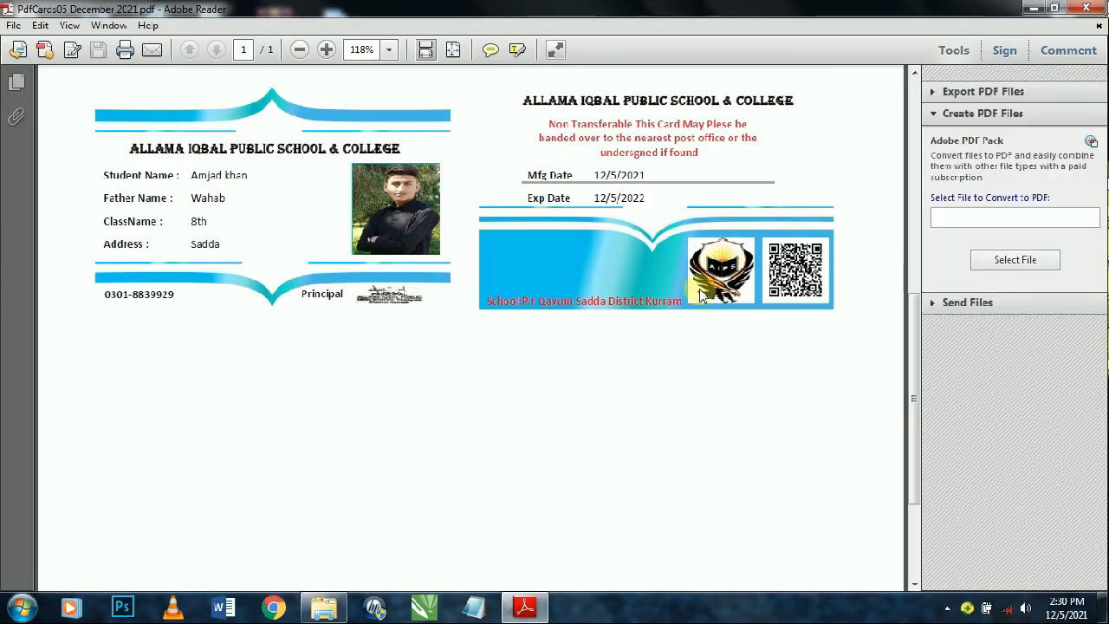
click(1092, 7)
double_click(351, 298)
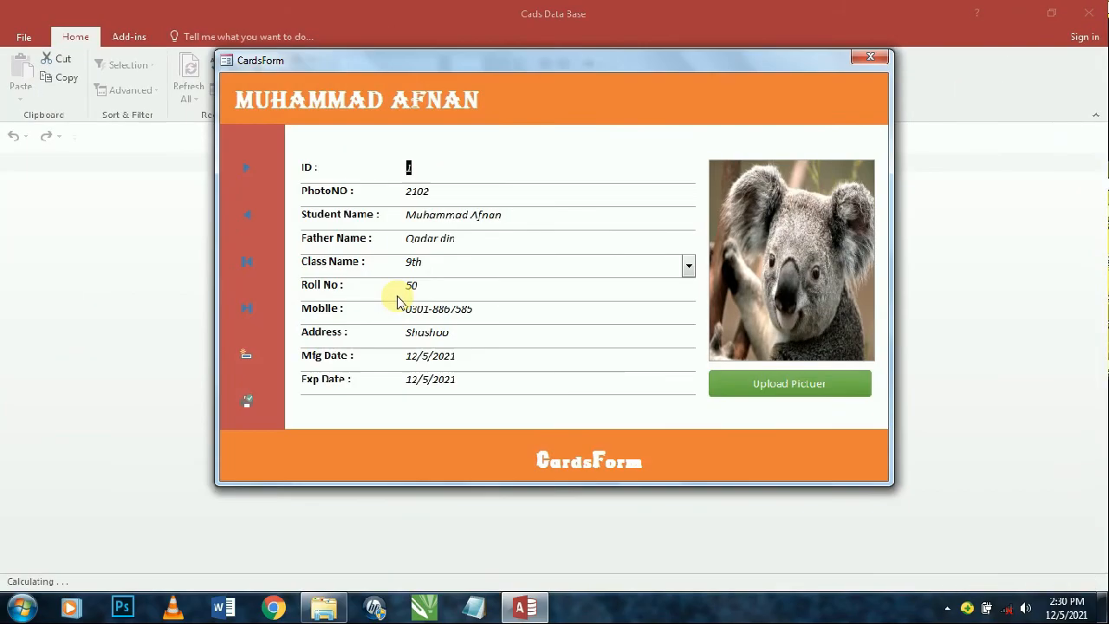
- Close CardsForm and Access, then select Cards.accdb on the desktop
click(871, 57)
click(1089, 12)
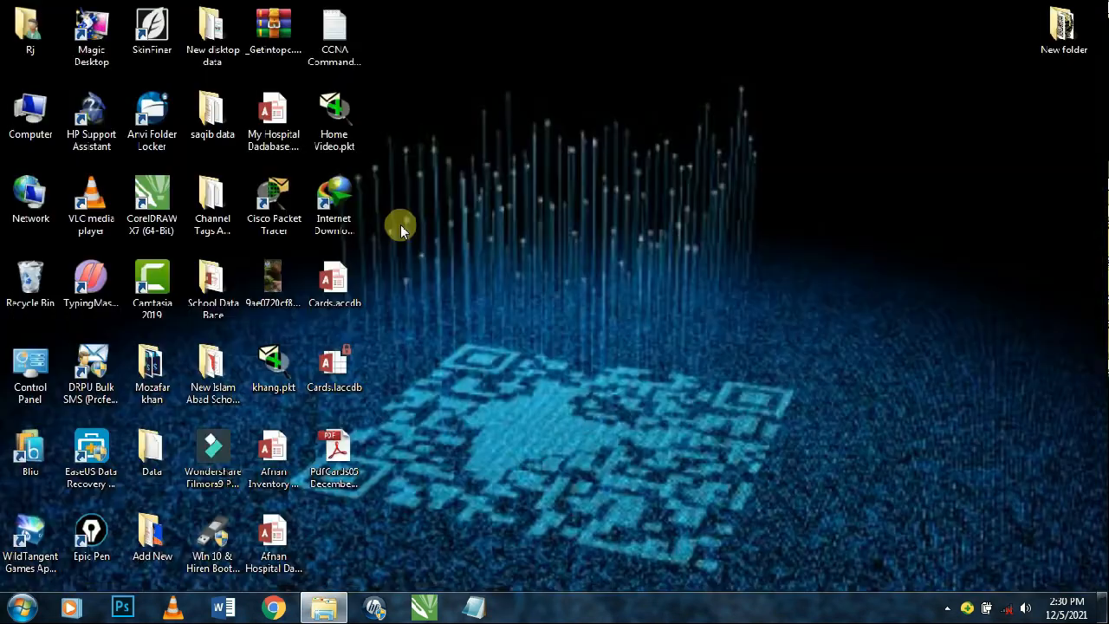
click(344, 277)
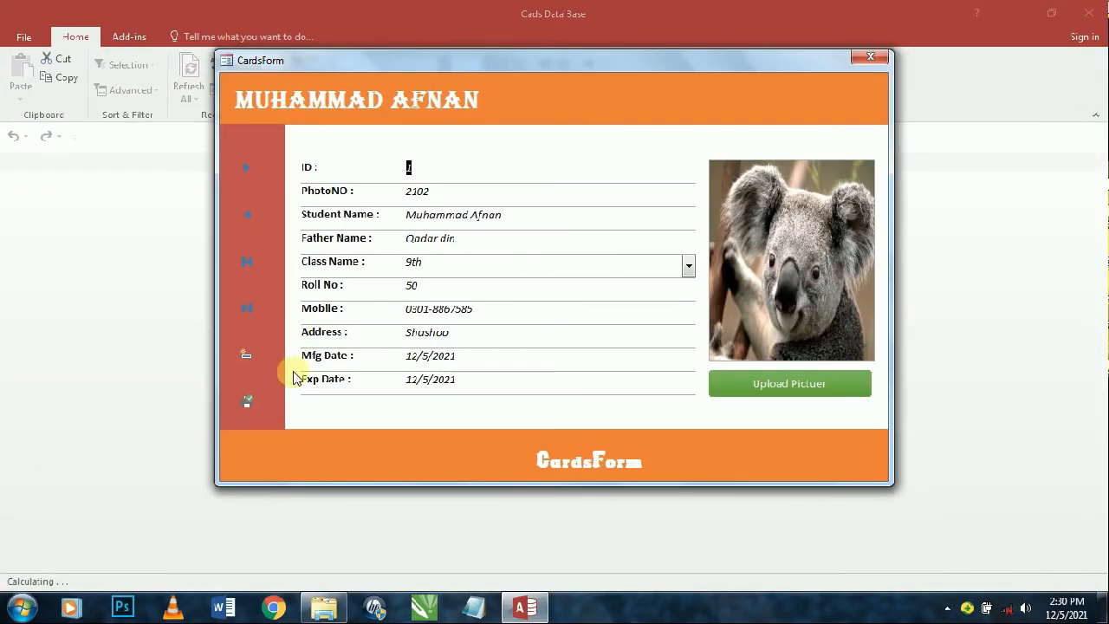
- Enter new record ID 4: class 9th, roll no 39, Mfg 12/5/2021, expiry 12/5/2022
click(246, 355)
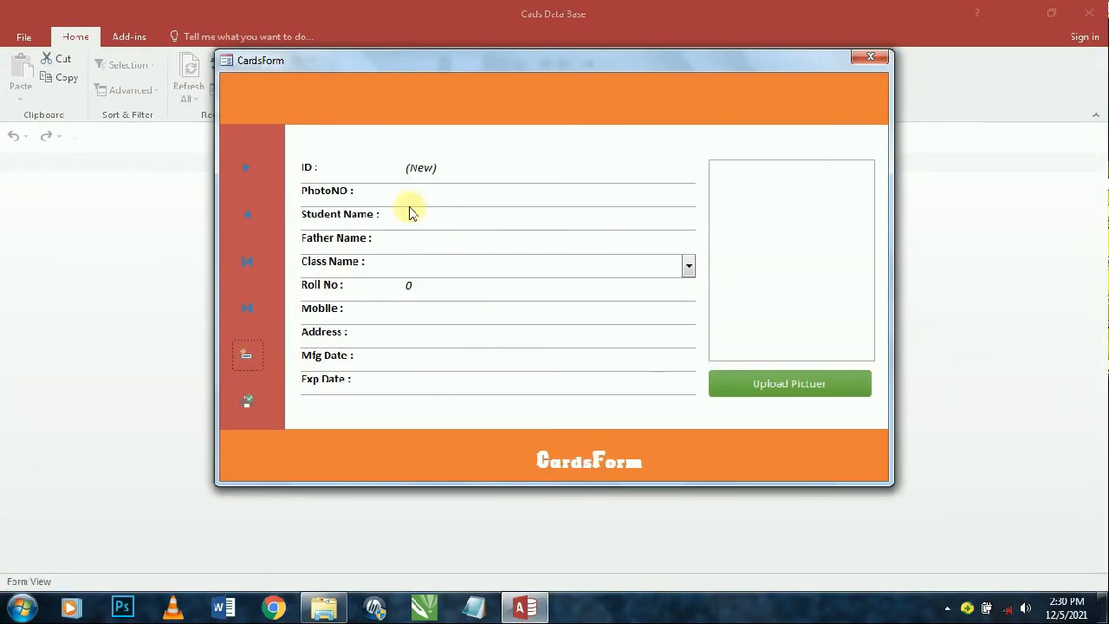
click(443, 199)
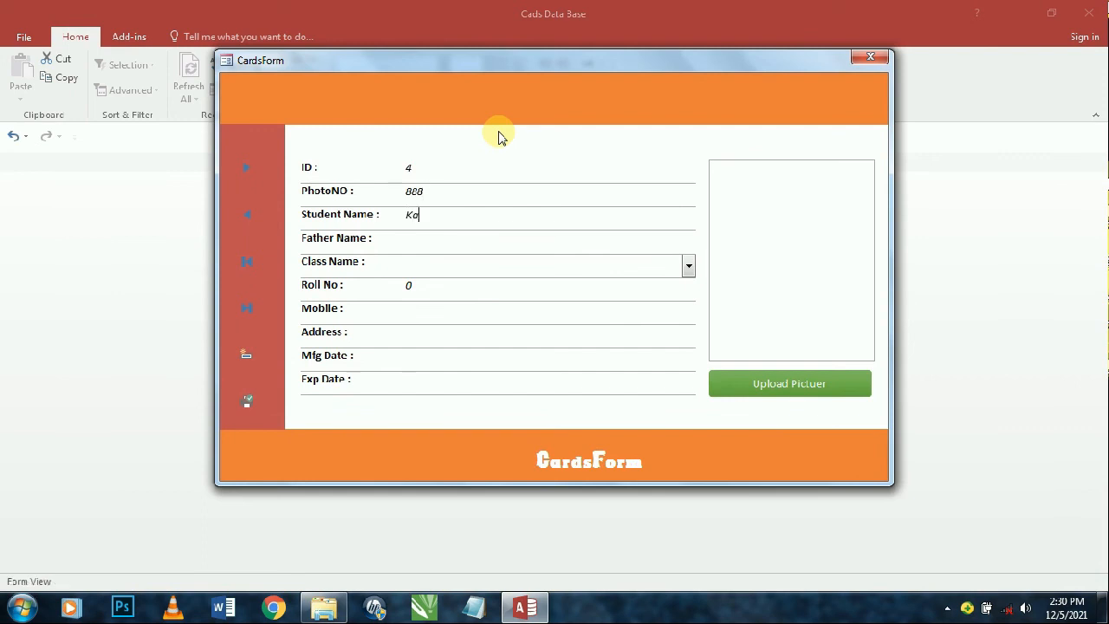
key(Tab)
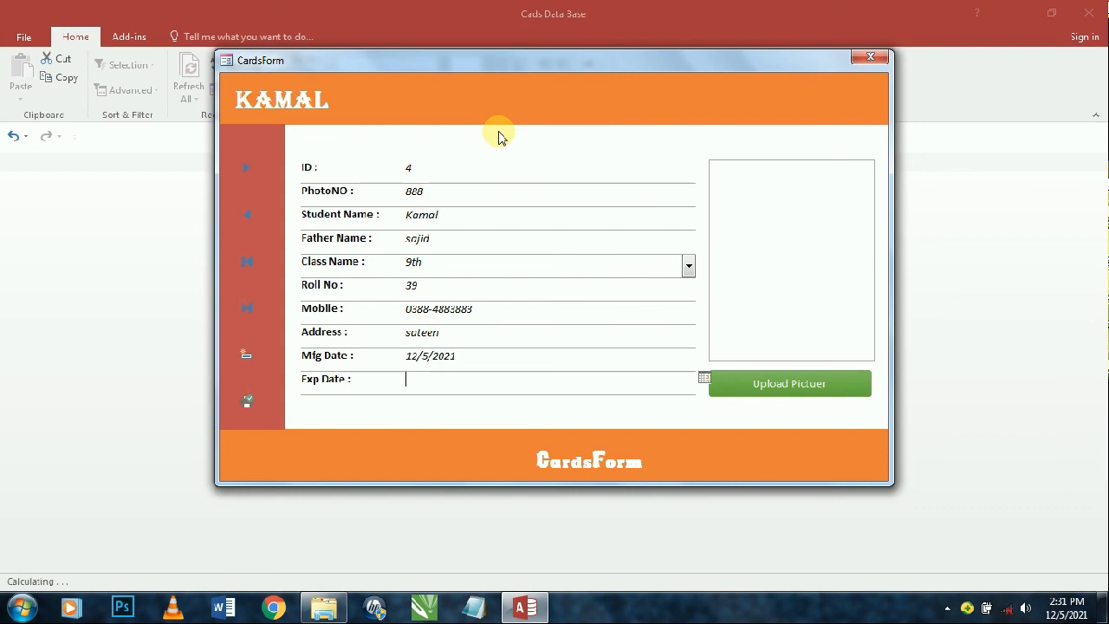
text(2/5/202)
key(Tab)
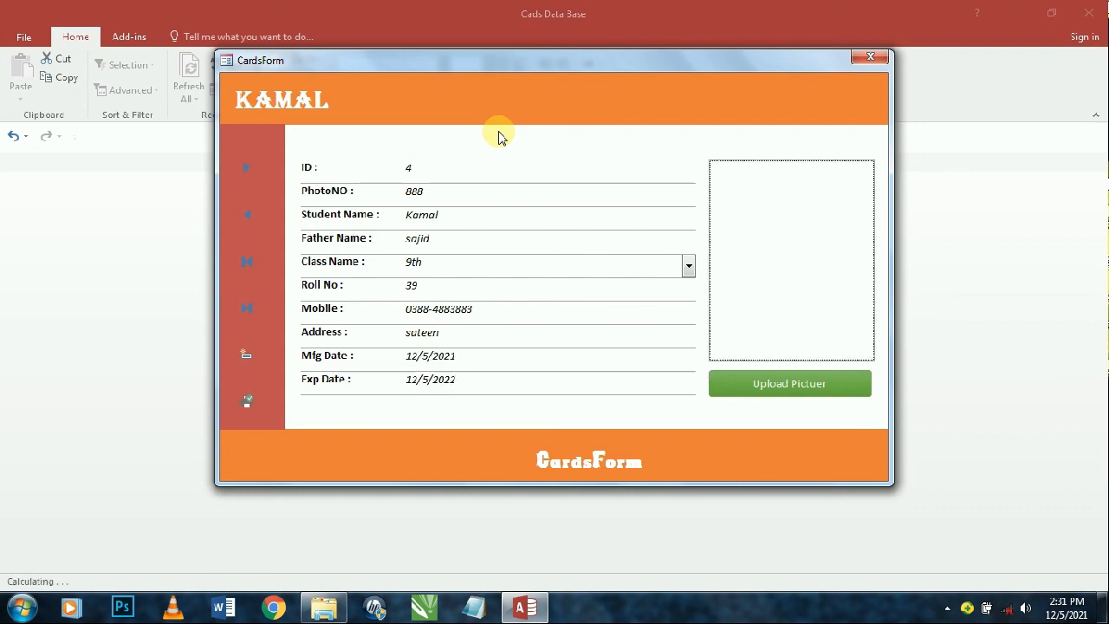
key(Tab)
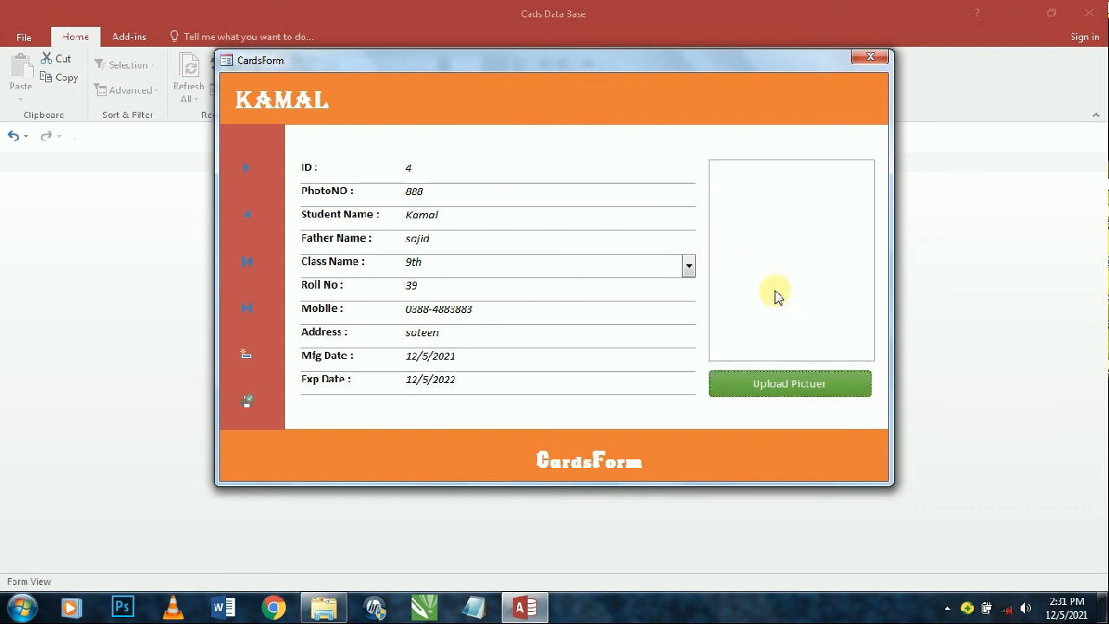
- Attach Penguins.jpg from Sample Pictures as record 4's photo, then start a blank new record
click(770, 382)
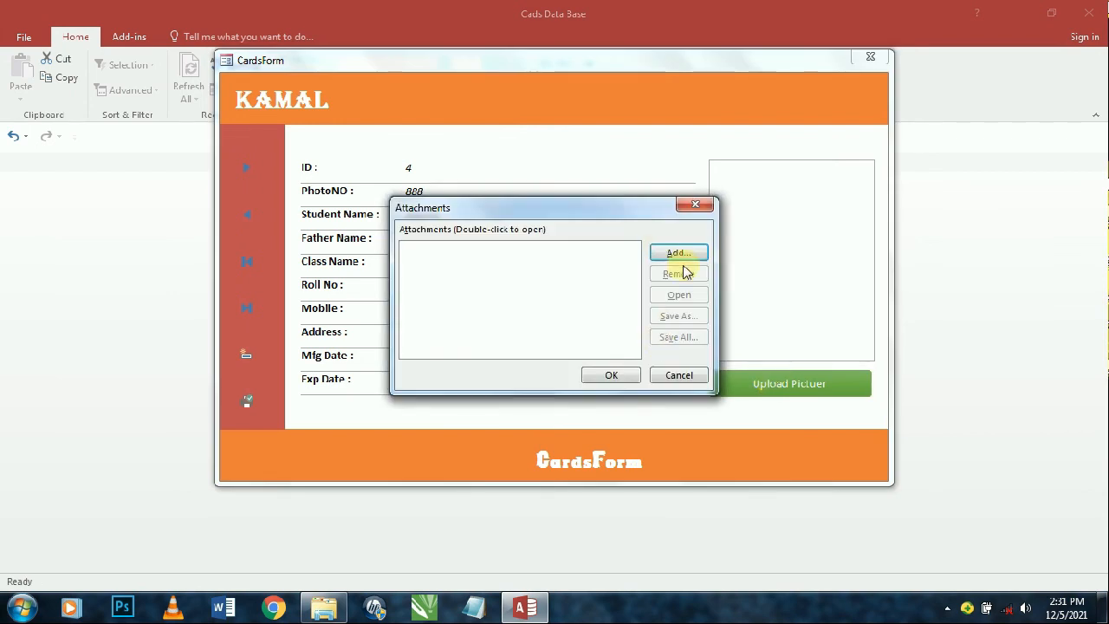
click(680, 253)
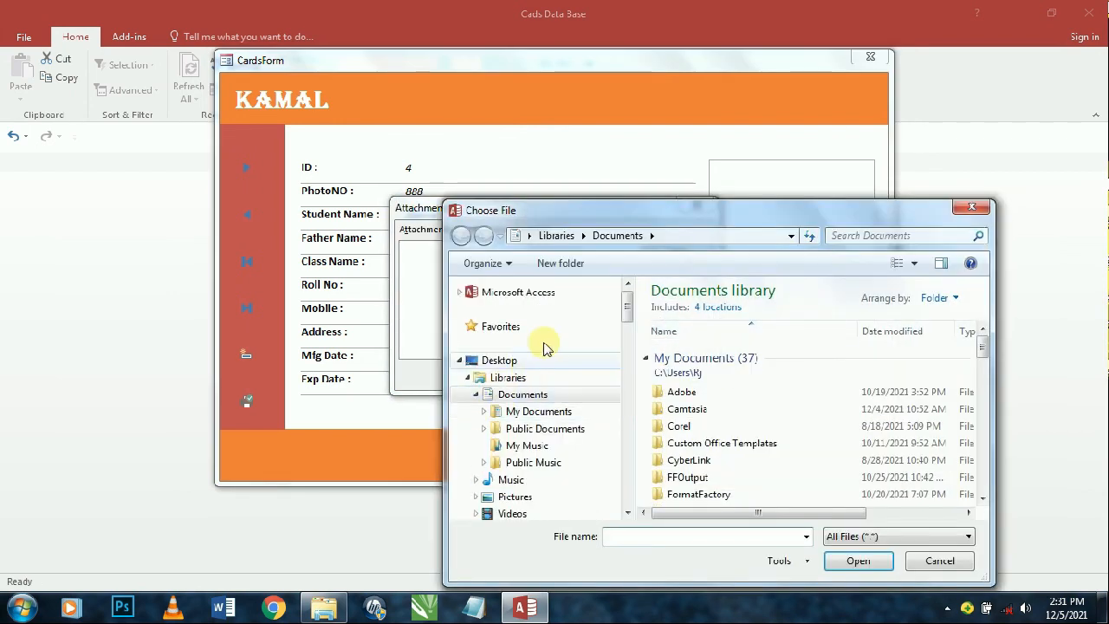
drag(627, 306, 633, 334)
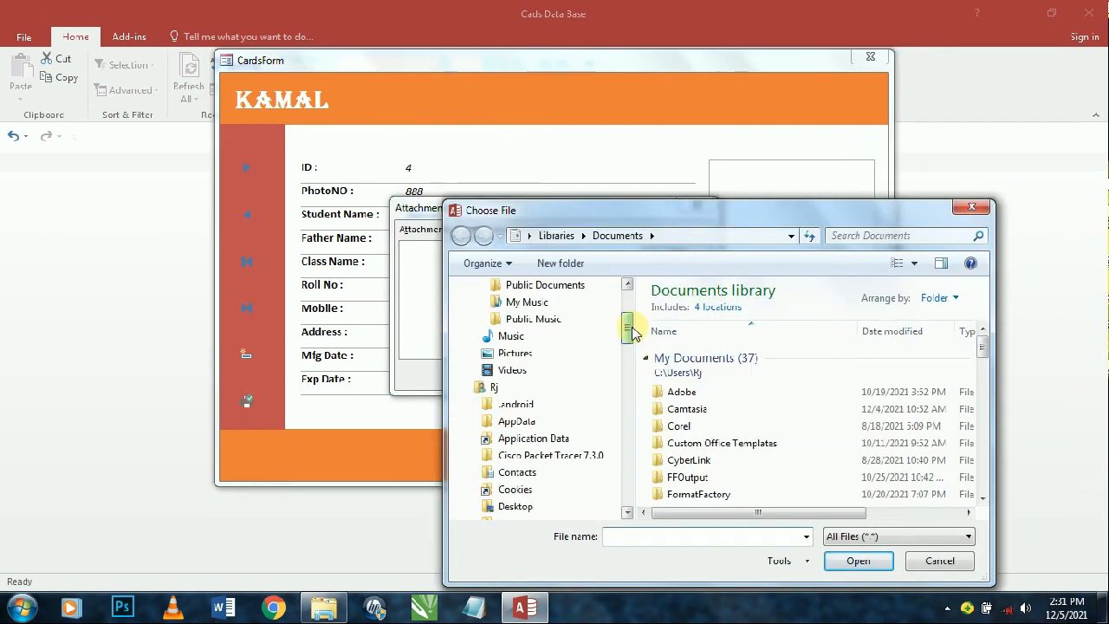
click(556, 353)
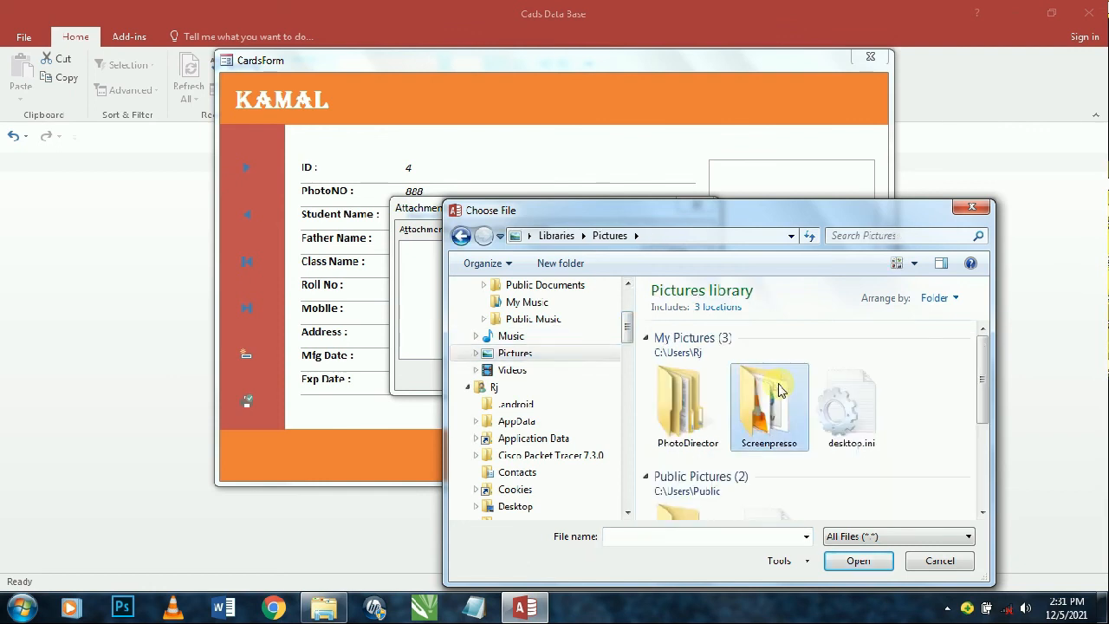
scroll(715, 390, down, 5)
double_click(687, 331)
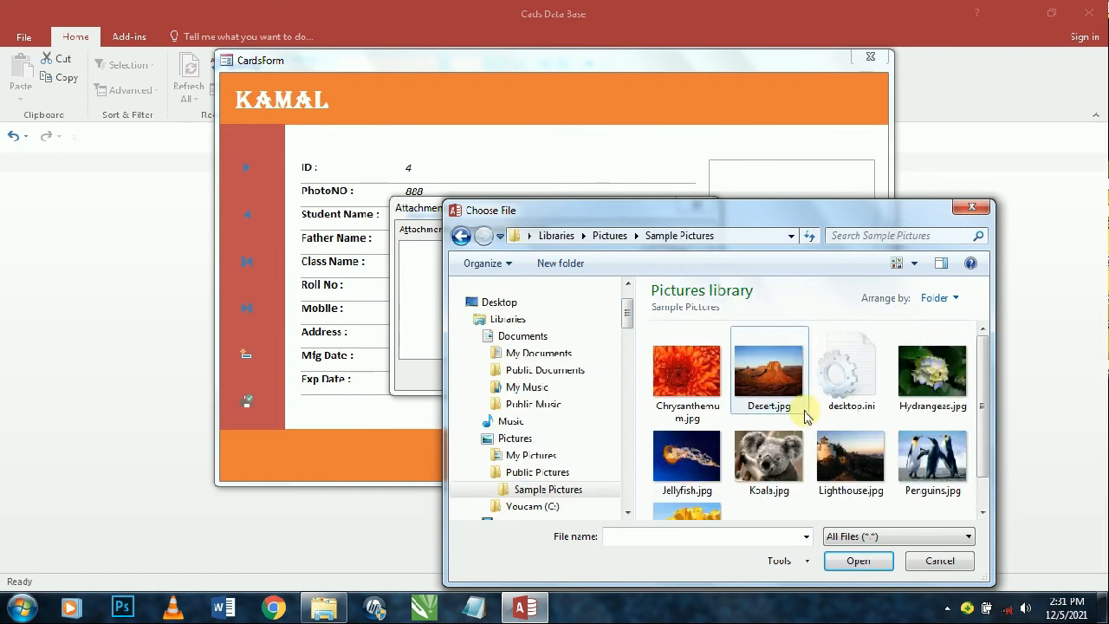
click(929, 464)
click(856, 560)
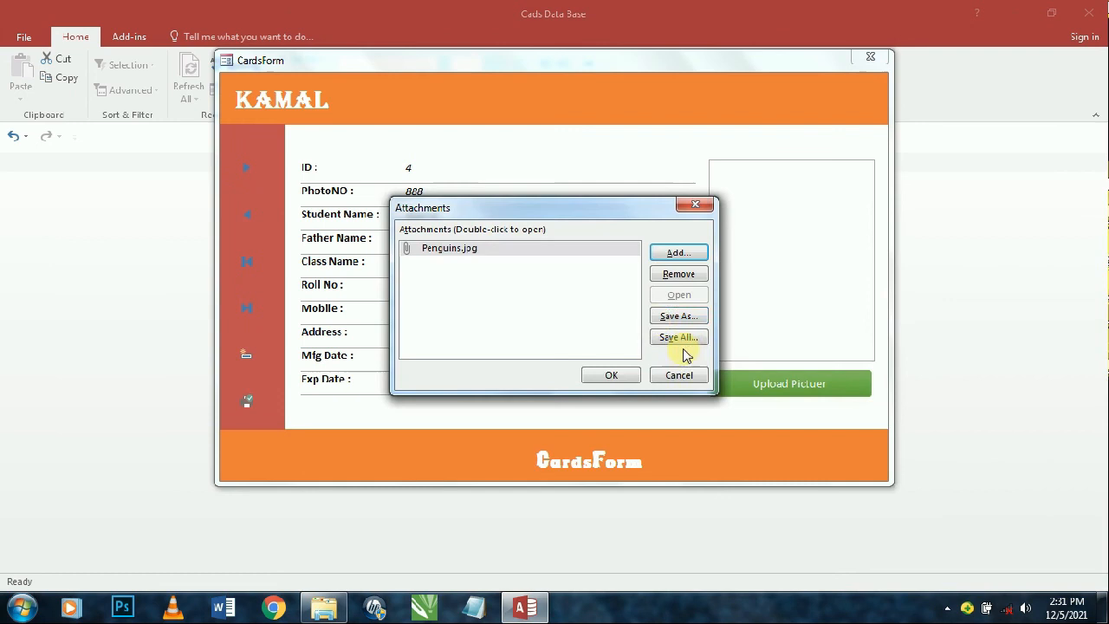
click(611, 375)
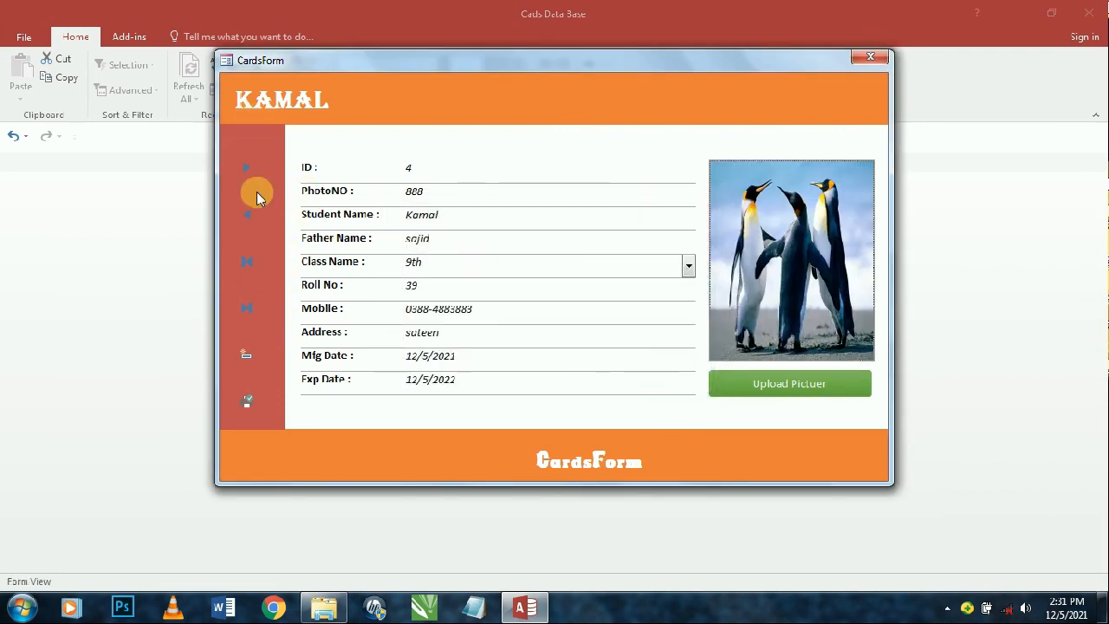
click(247, 167)
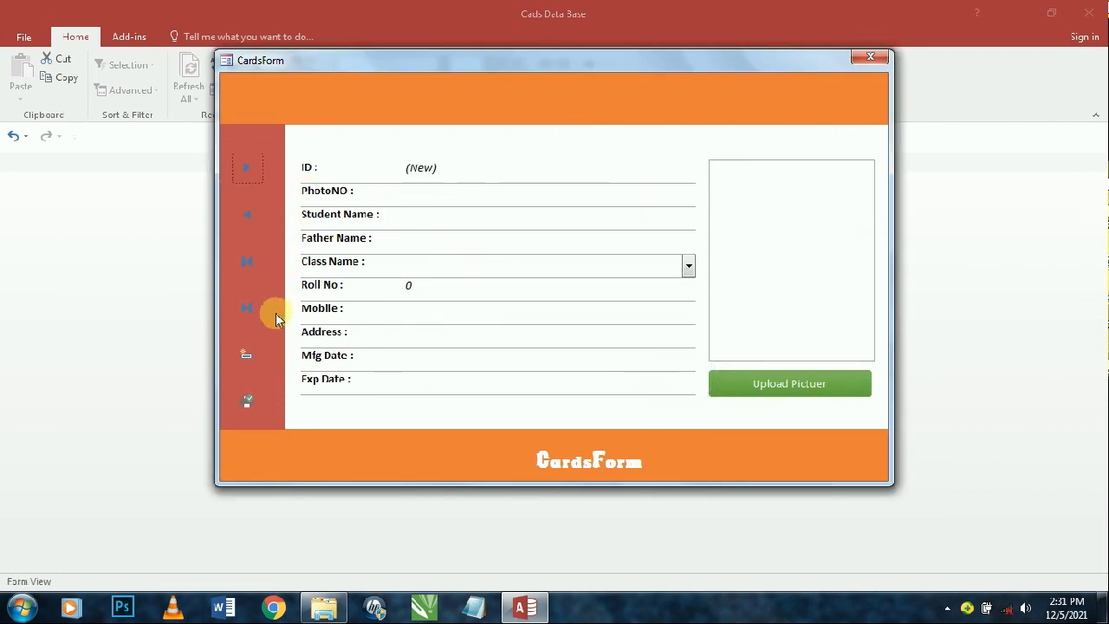
- Go to the first record, open the PdfCards report and export the cards to PDF
click(247, 261)
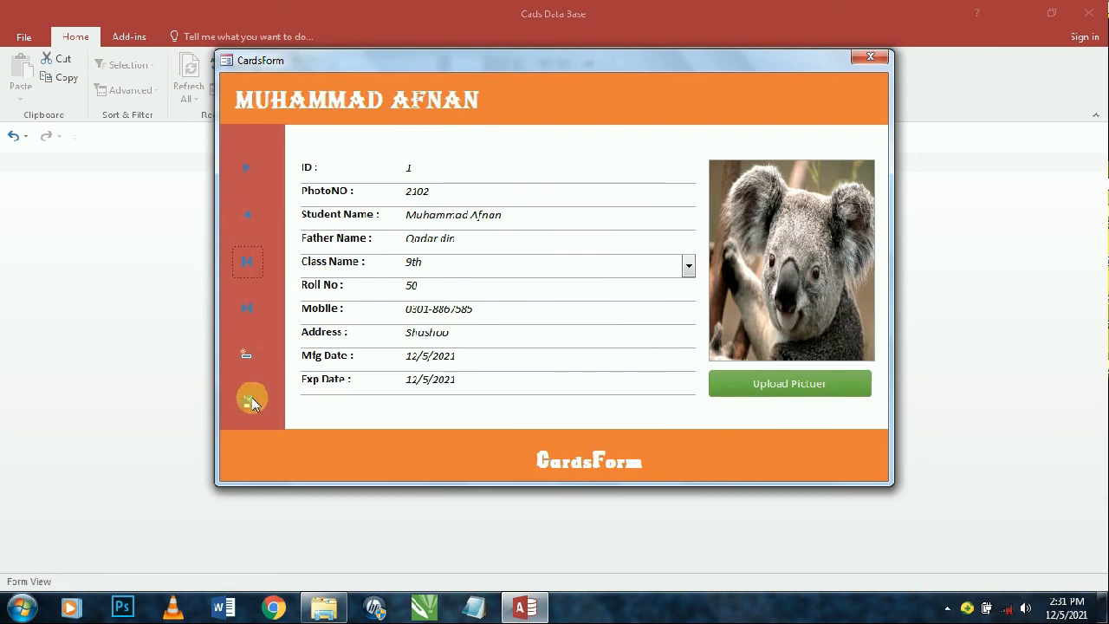
click(251, 401)
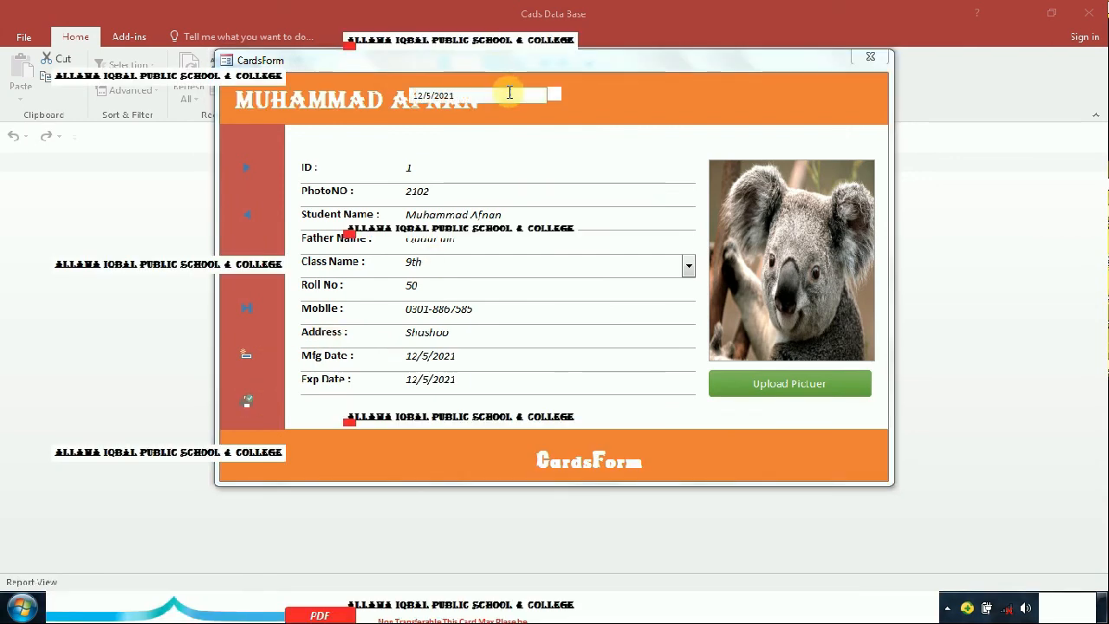
click(305, 241)
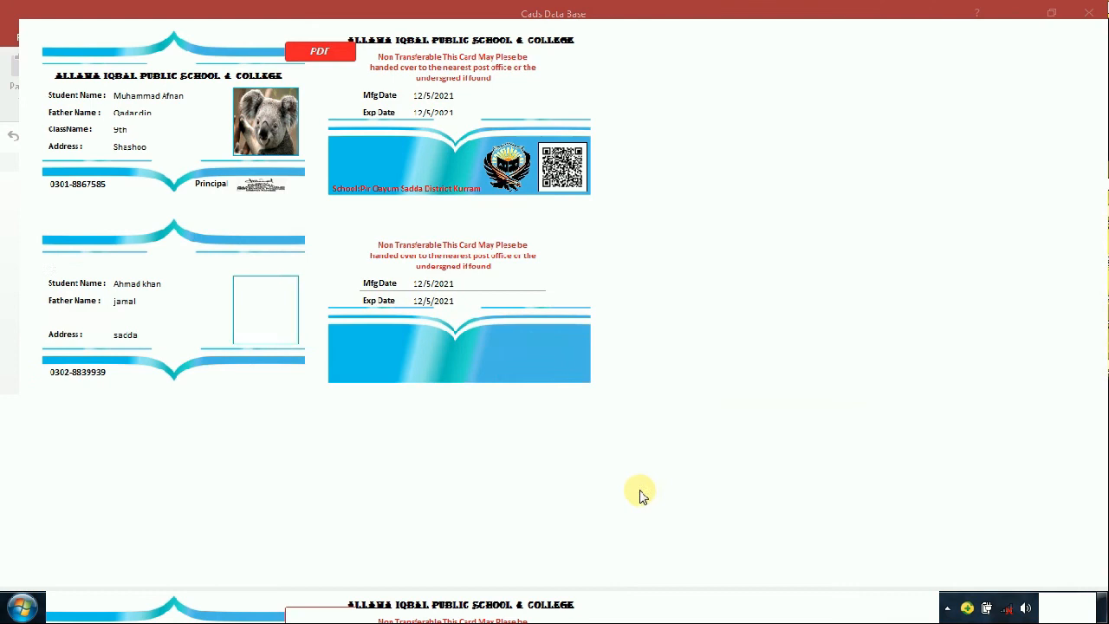
click(512, 502)
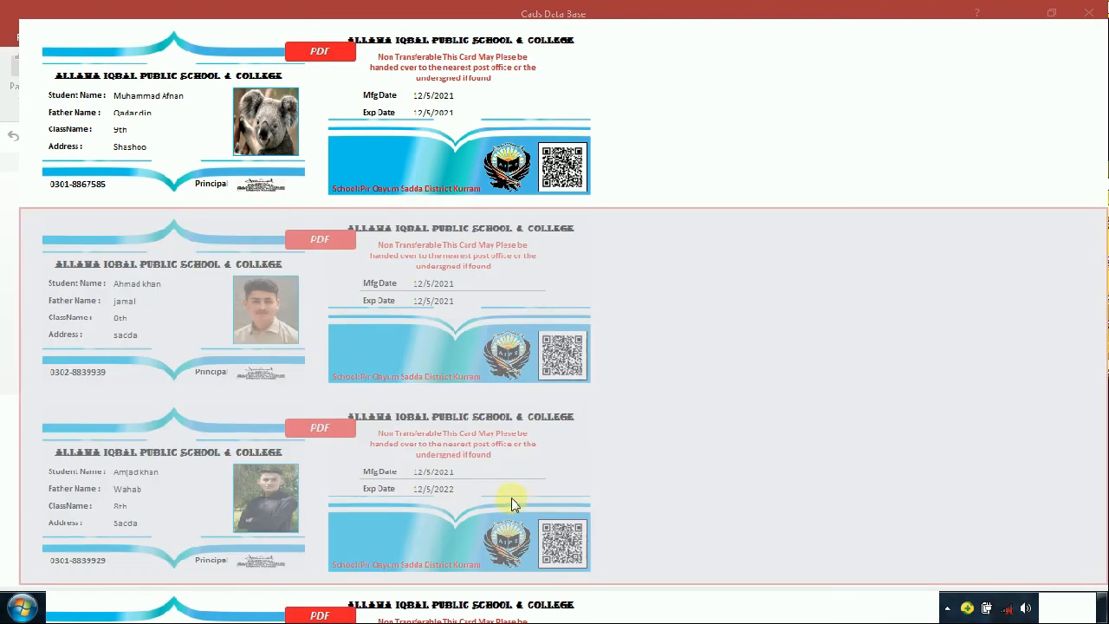
click(844, 95)
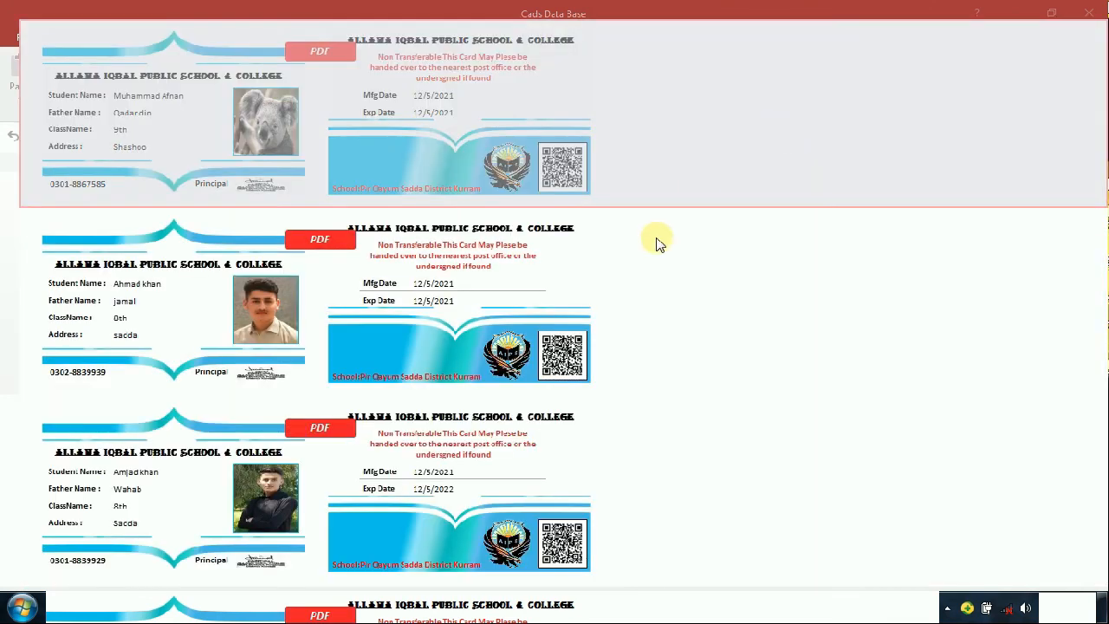
key(super)
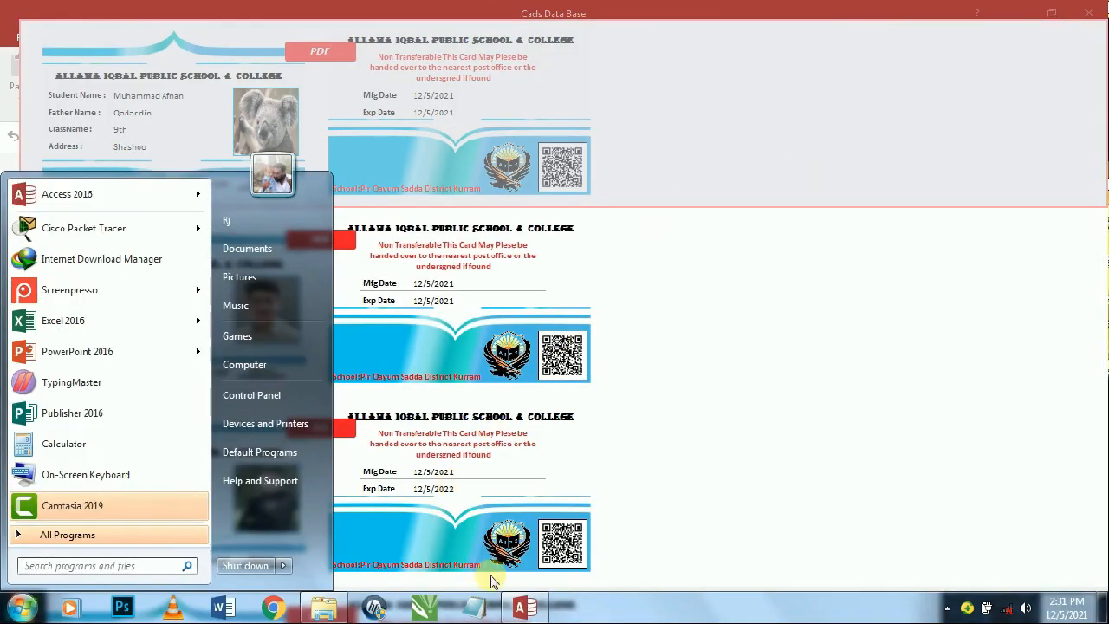
- Close Access from the taskbar and refresh the desktop to show the new PDF
right_click(525, 609)
click(516, 562)
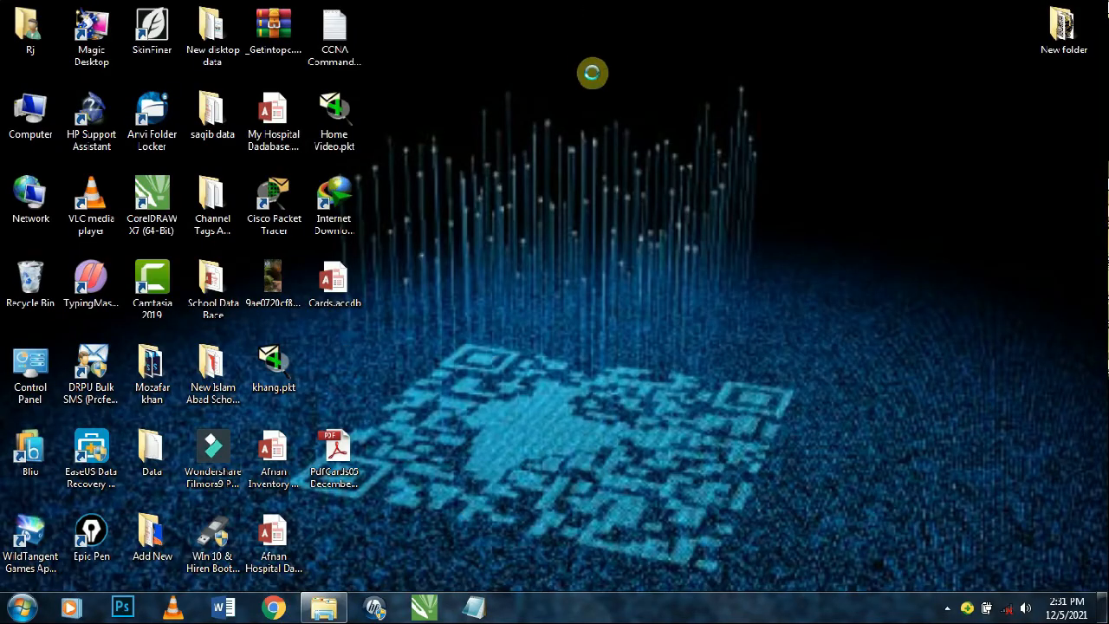
right_click(564, 2)
click(621, 50)
- Review the PdfCards05 December 2021 PDF including the penguin card, close Reader, and reopen Cards
double_click(354, 454)
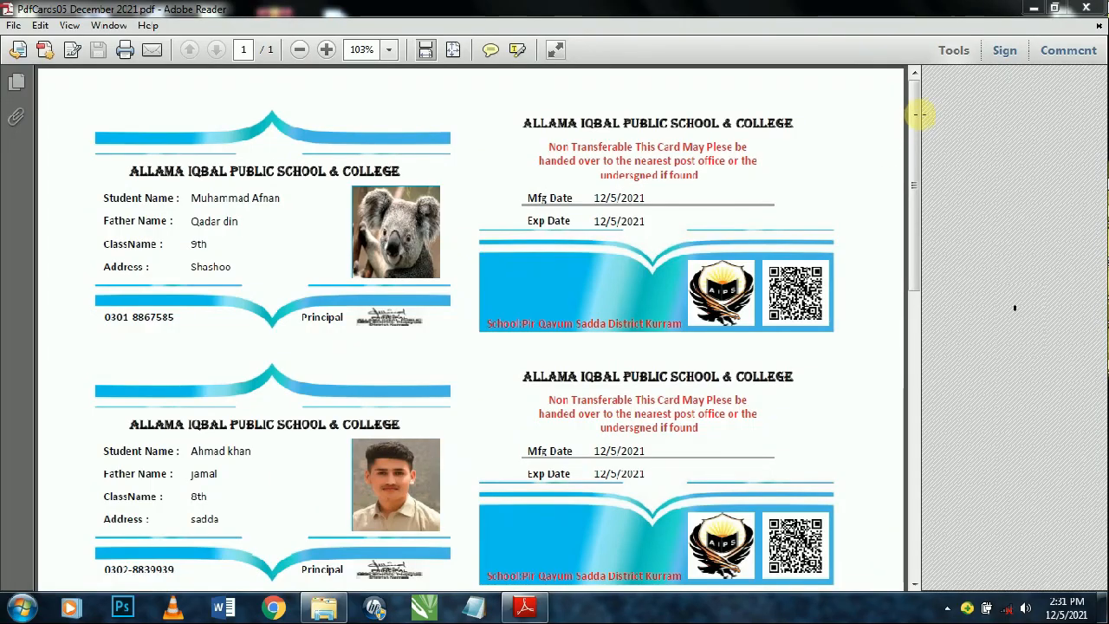
drag(916, 112, 886, 334)
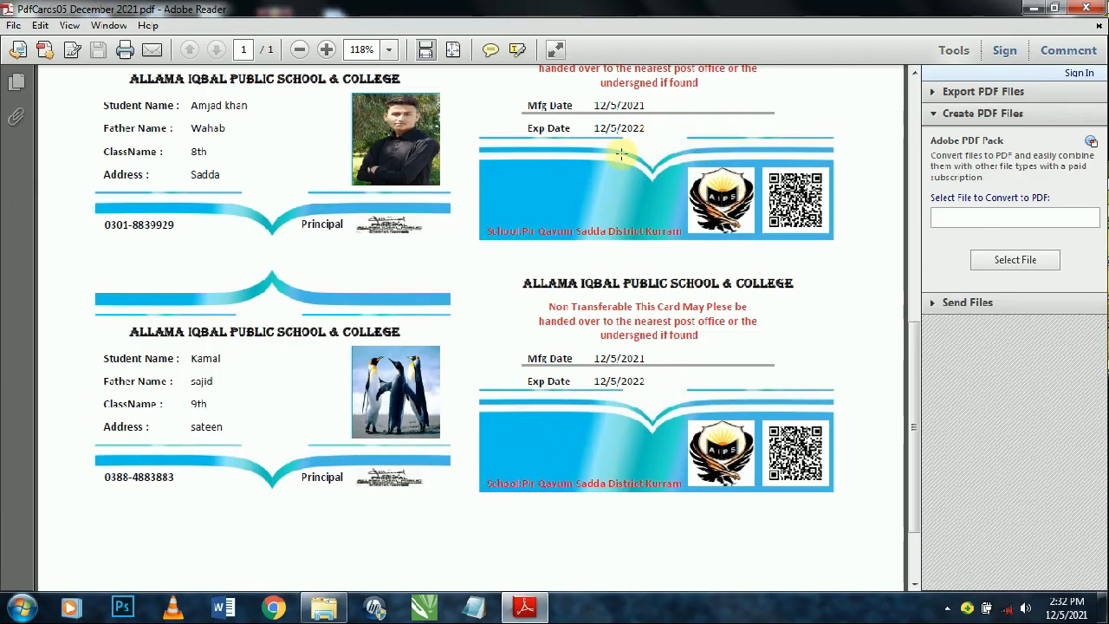
key(alt+F4)
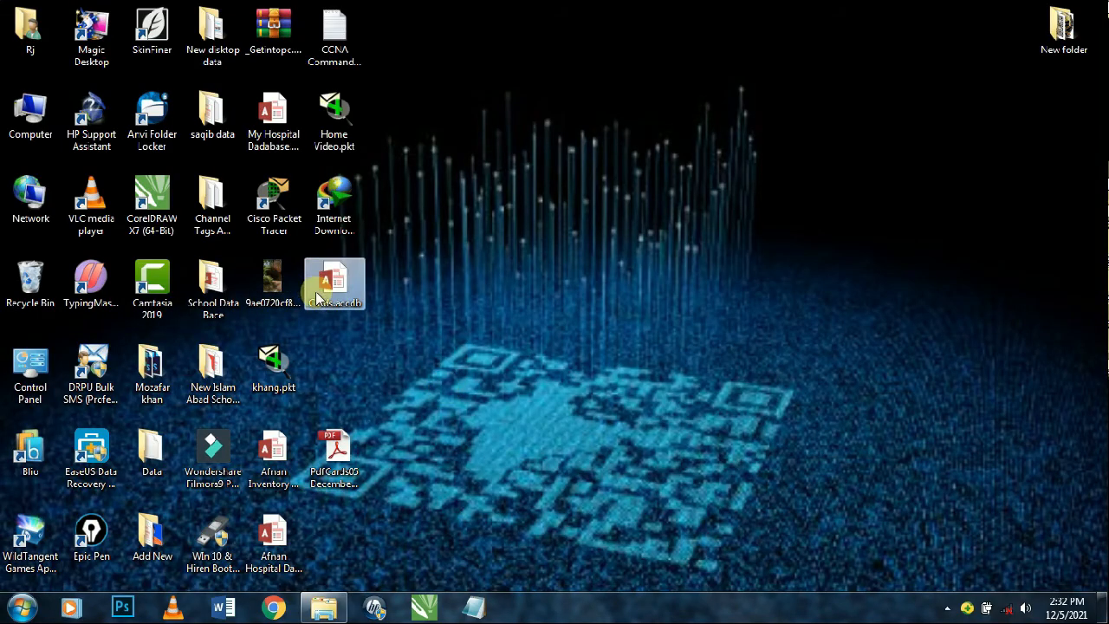
key(Return)
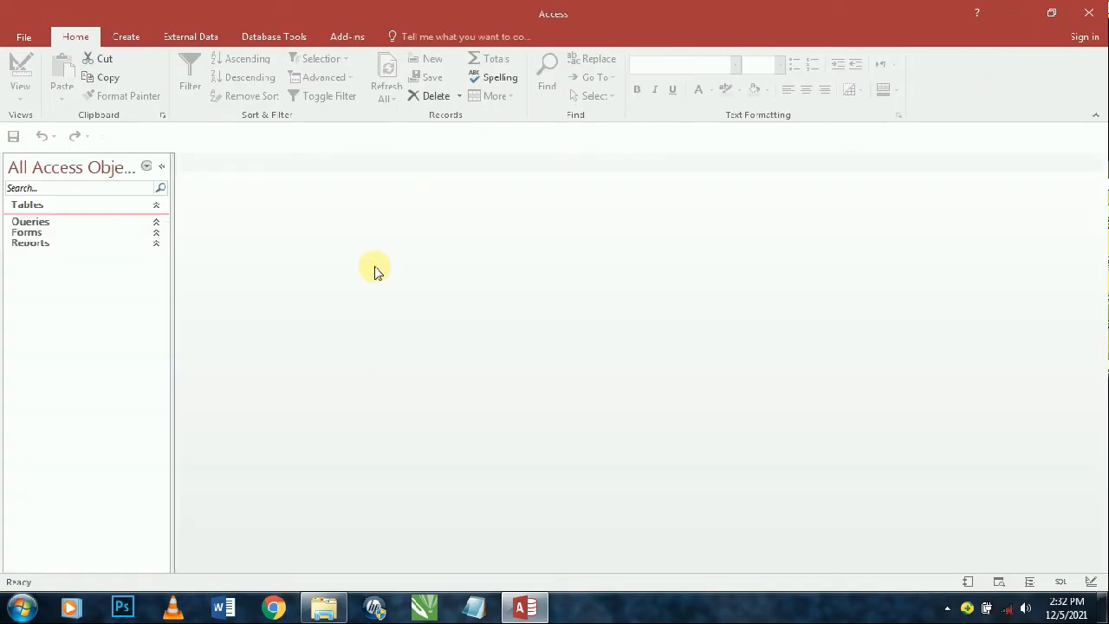
- Open the PdfCards report in Design View
click(75, 344)
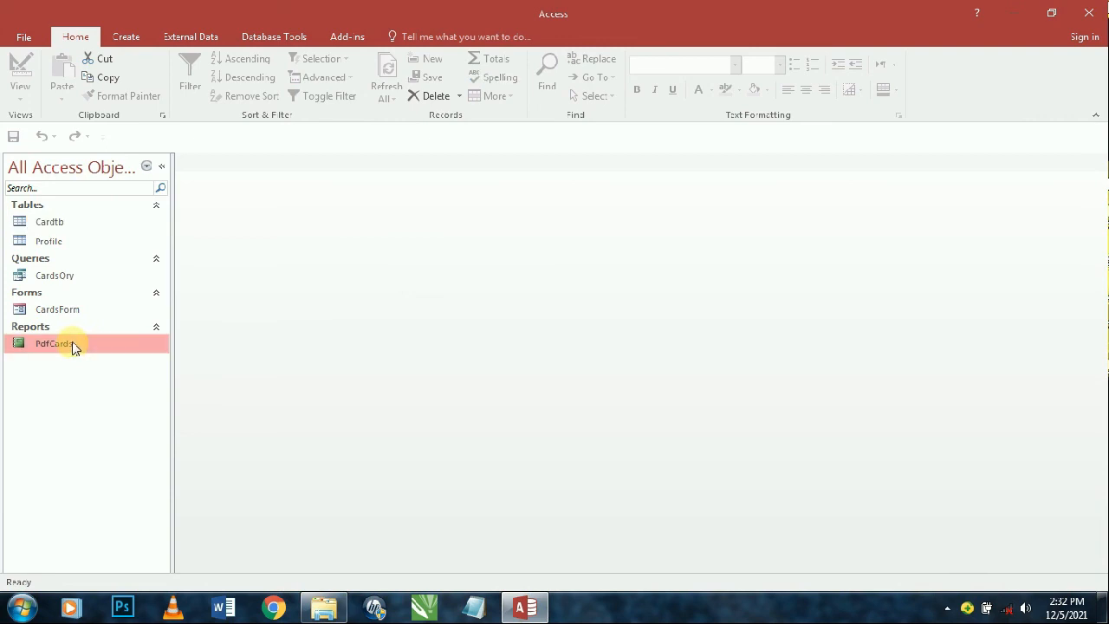
right_click(118, 345)
click(172, 129)
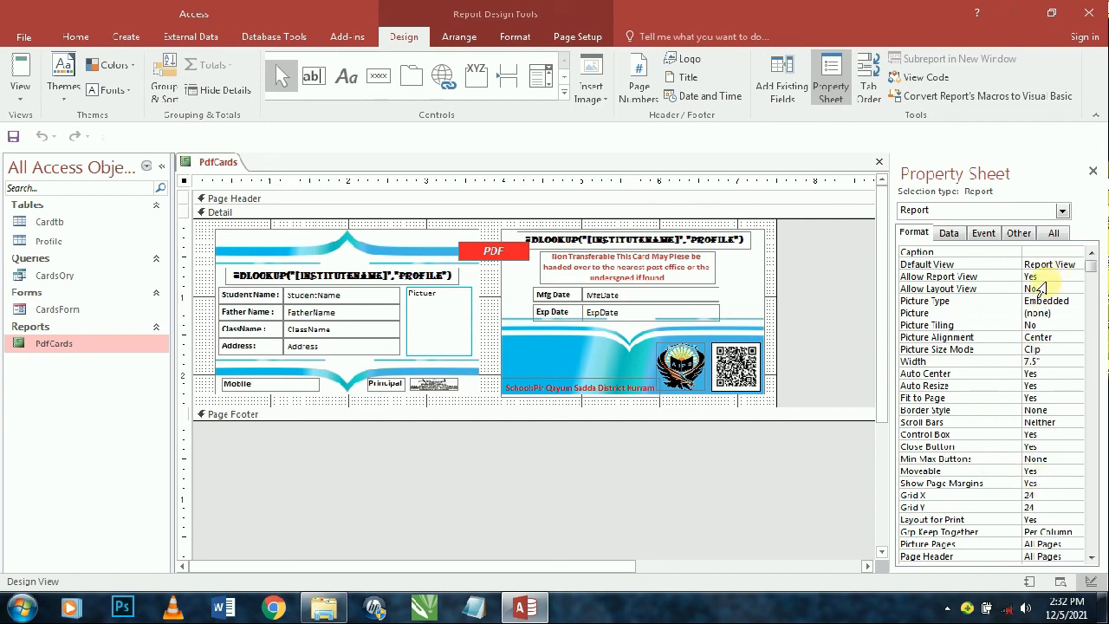
- Set the report's Border Style to Dialog with Auto Resize on, then close it and open CardsForm
click(1049, 312)
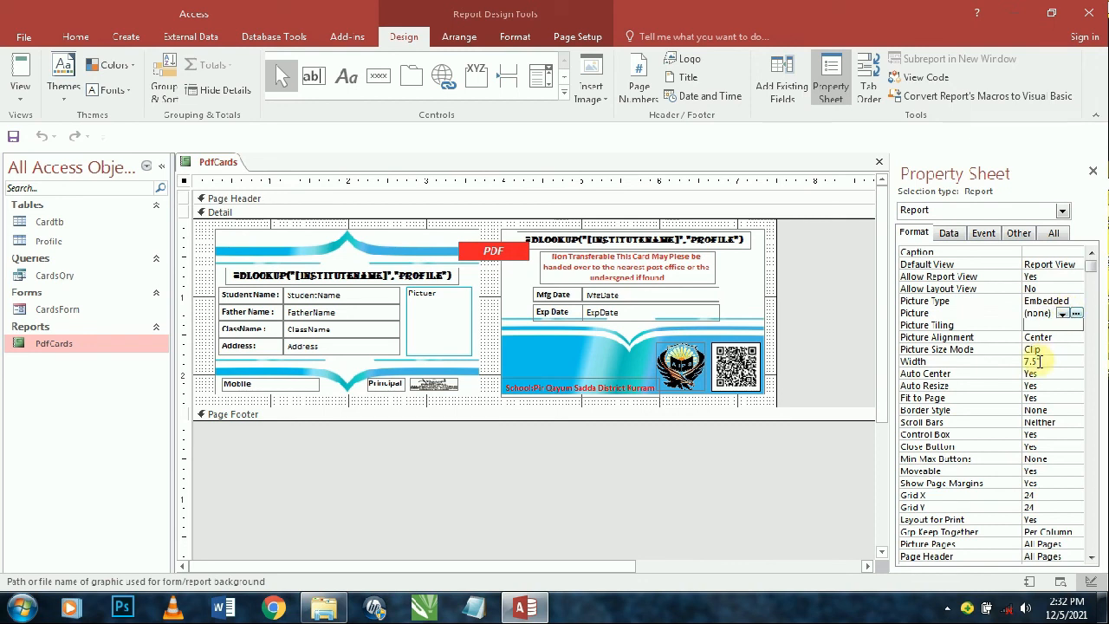
click(1044, 362)
click(1043, 375)
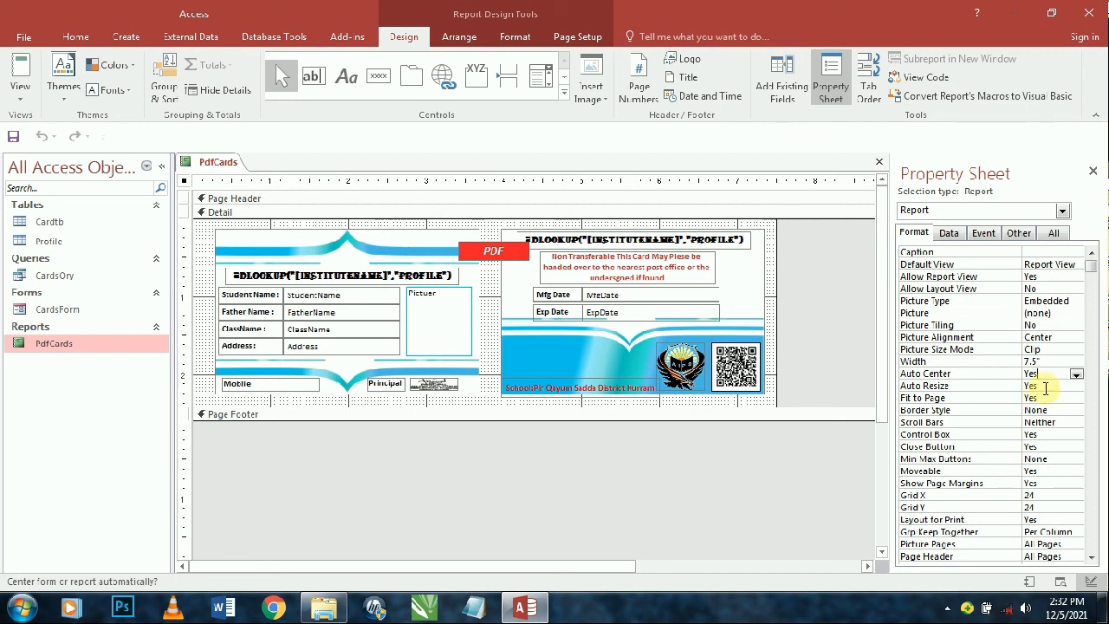
double_click(1041, 385)
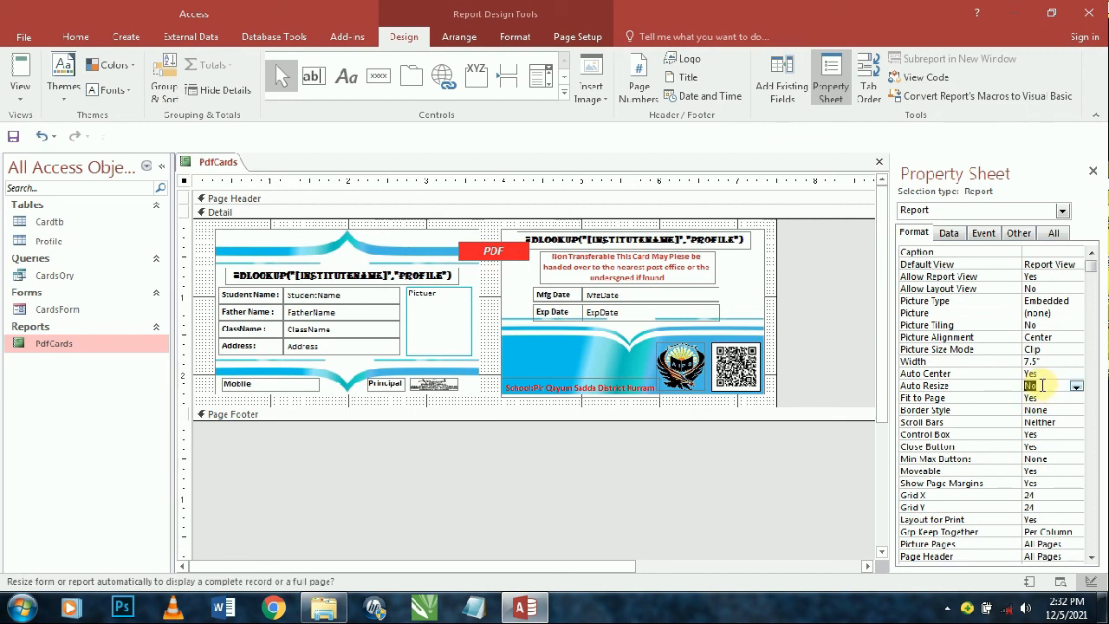
click(1051, 410)
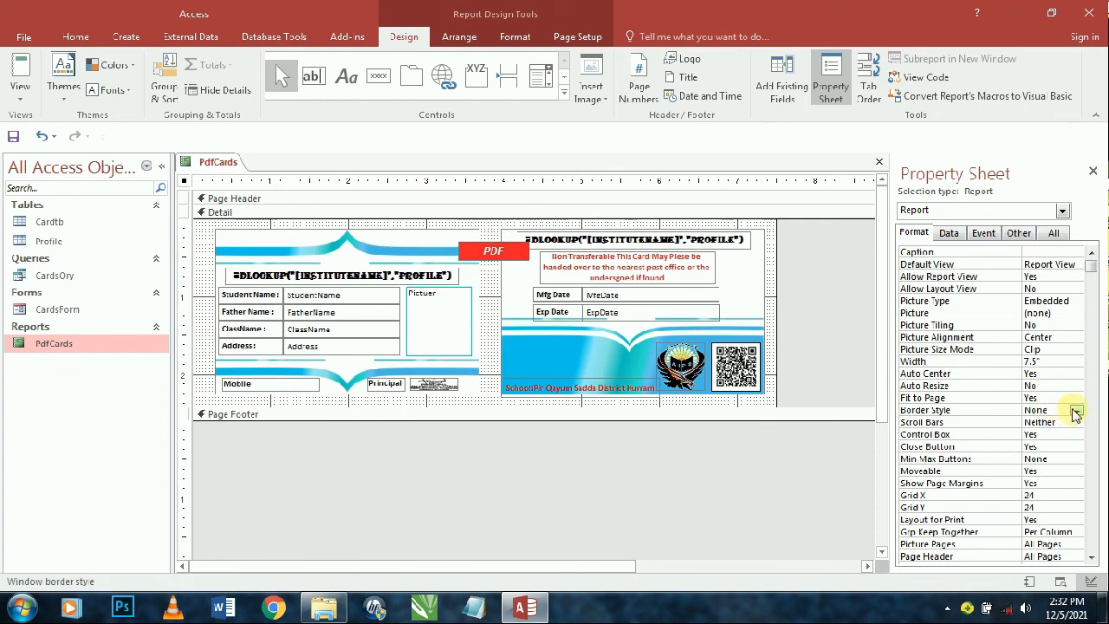
click(1076, 411)
click(1057, 457)
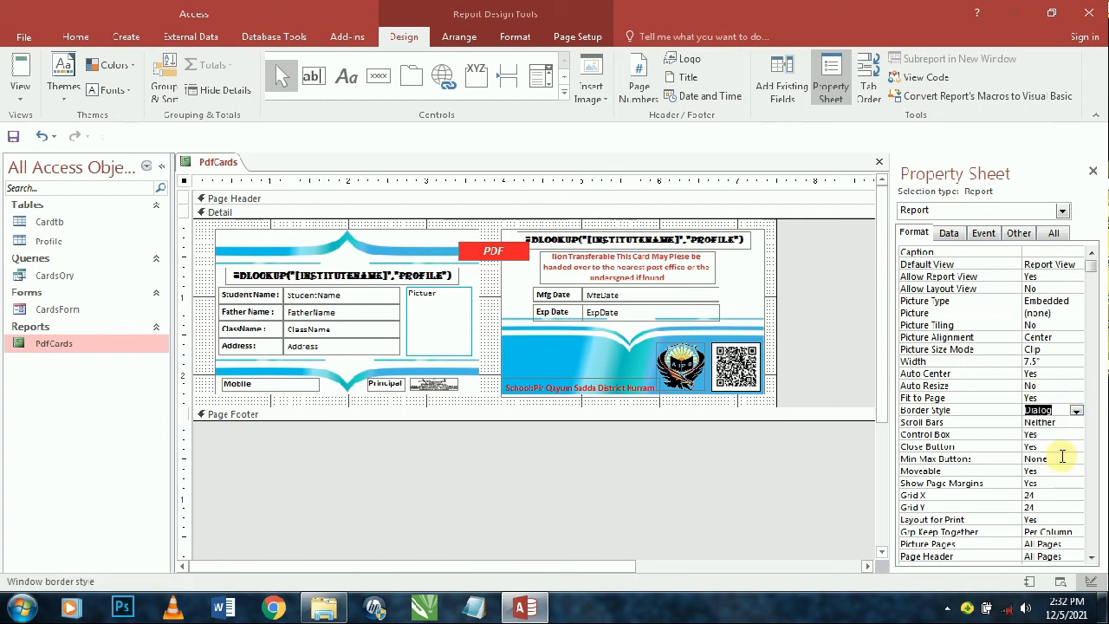
double_click(1040, 385)
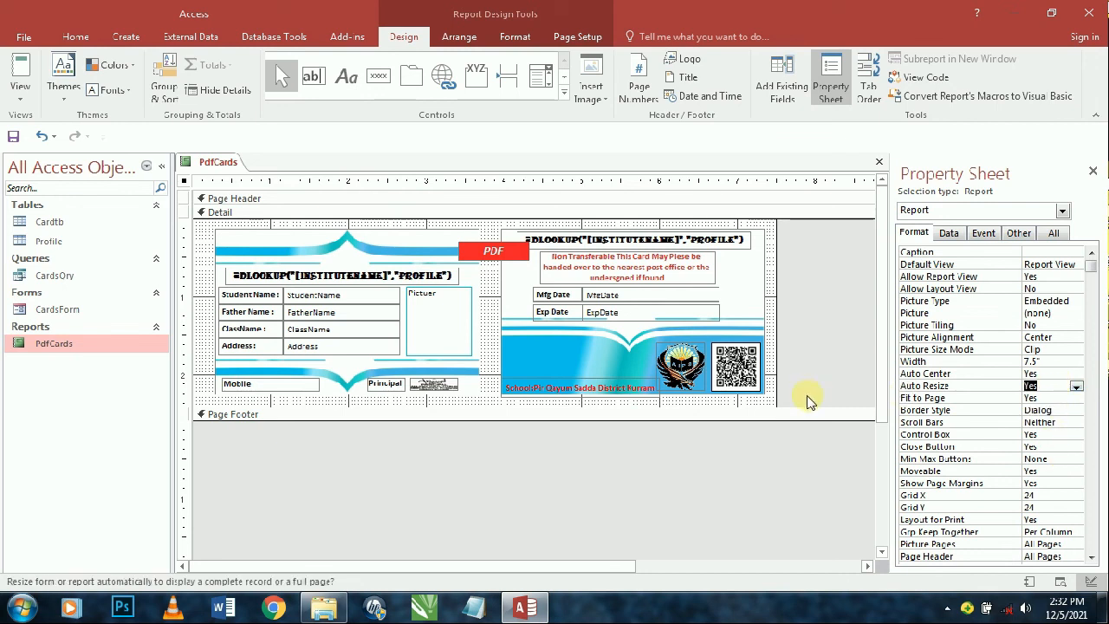
key(ctrl+w)
double_click(65, 313)
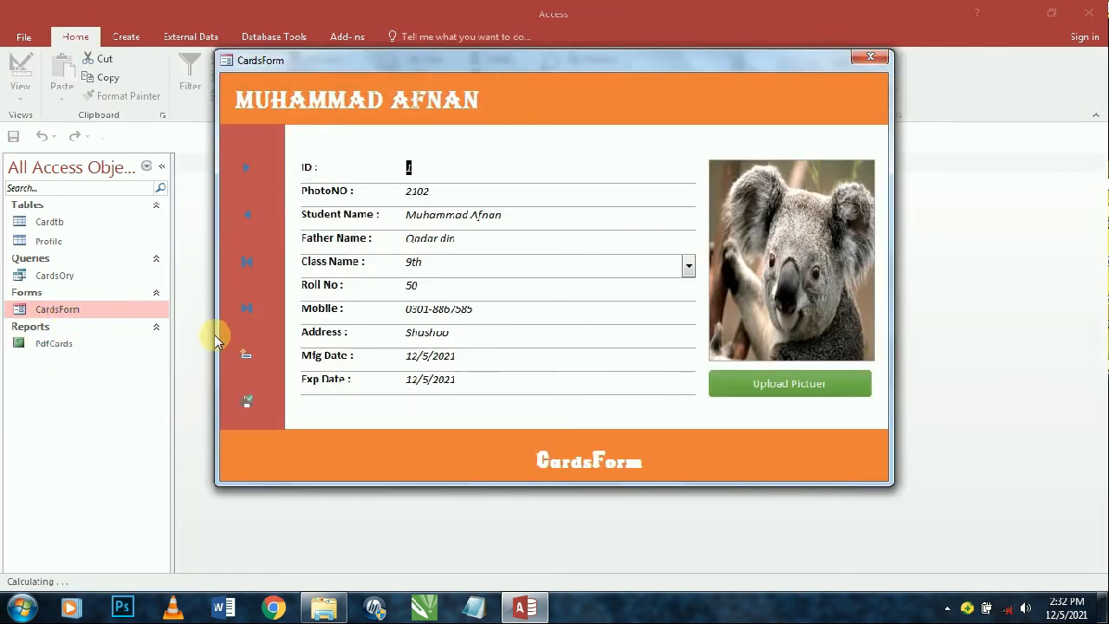
- Preview the Dialog-style PdfCards report, then close Access and reopen Cards.accdb from the refreshed desktop
click(248, 395)
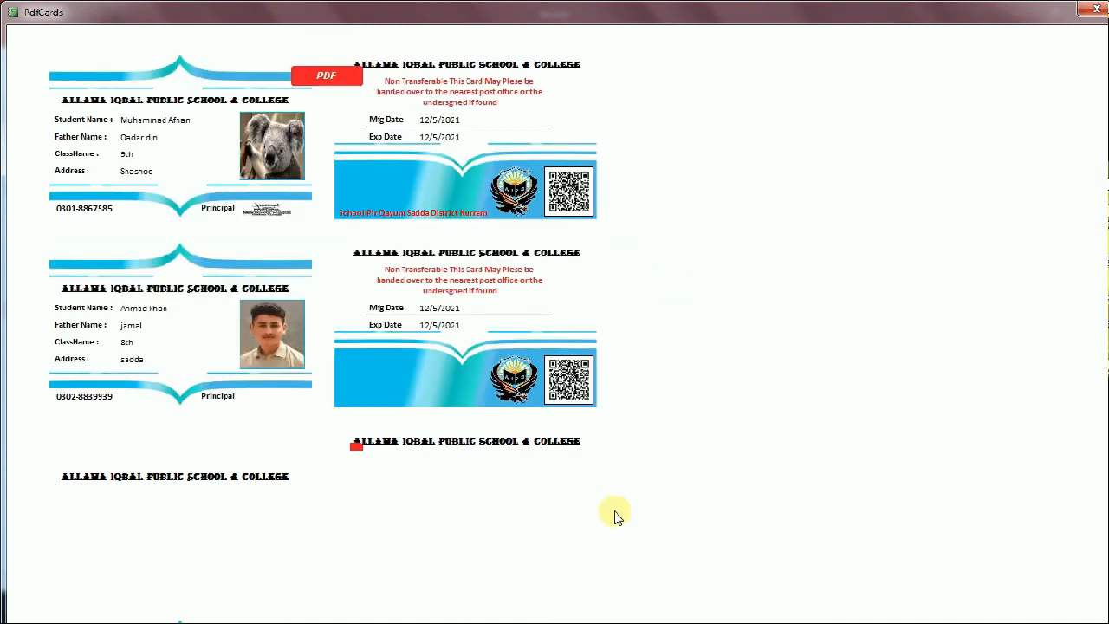
click(1096, 8)
click(877, 57)
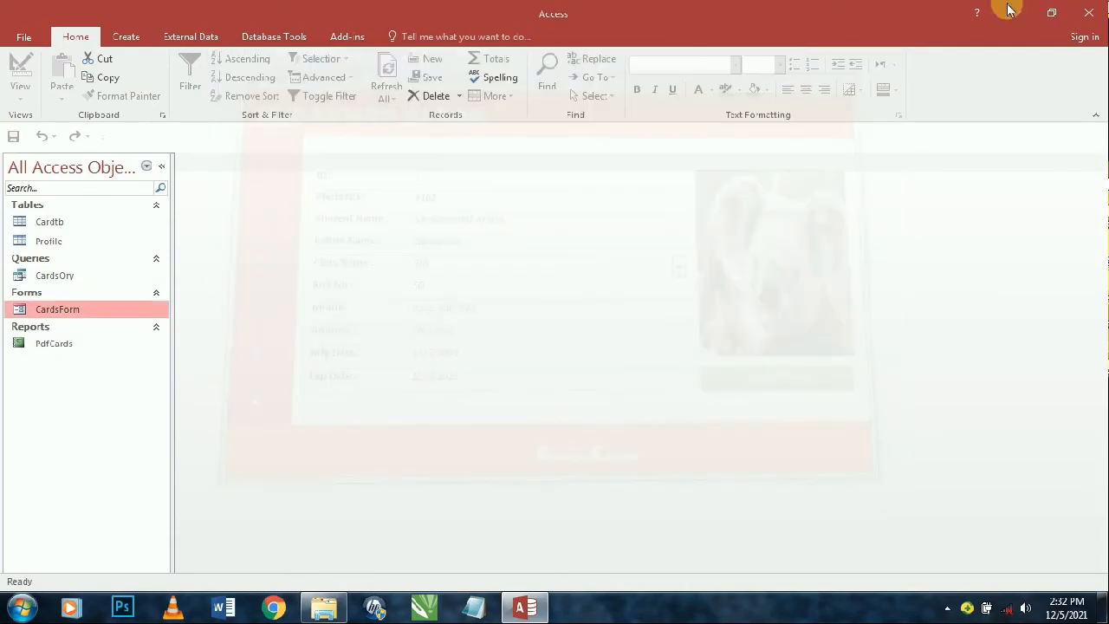
click(1096, 8)
right_click(754, 66)
click(780, 109)
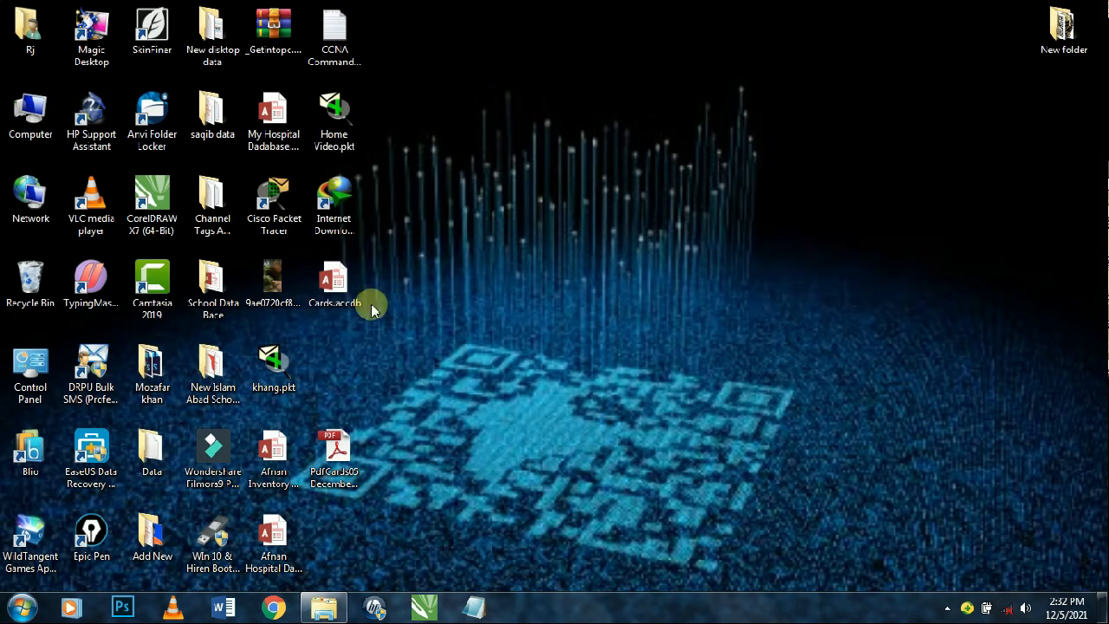
double_click(335, 282)
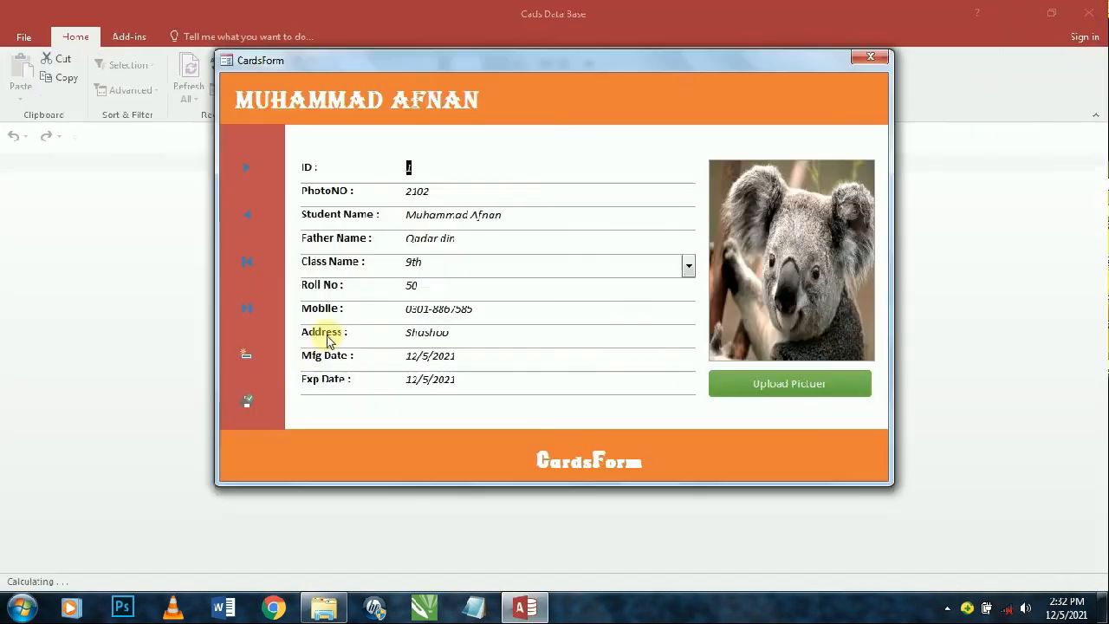
- Open the PdfCards report from CardsForm, export it to PDF and close it
click(246, 402)
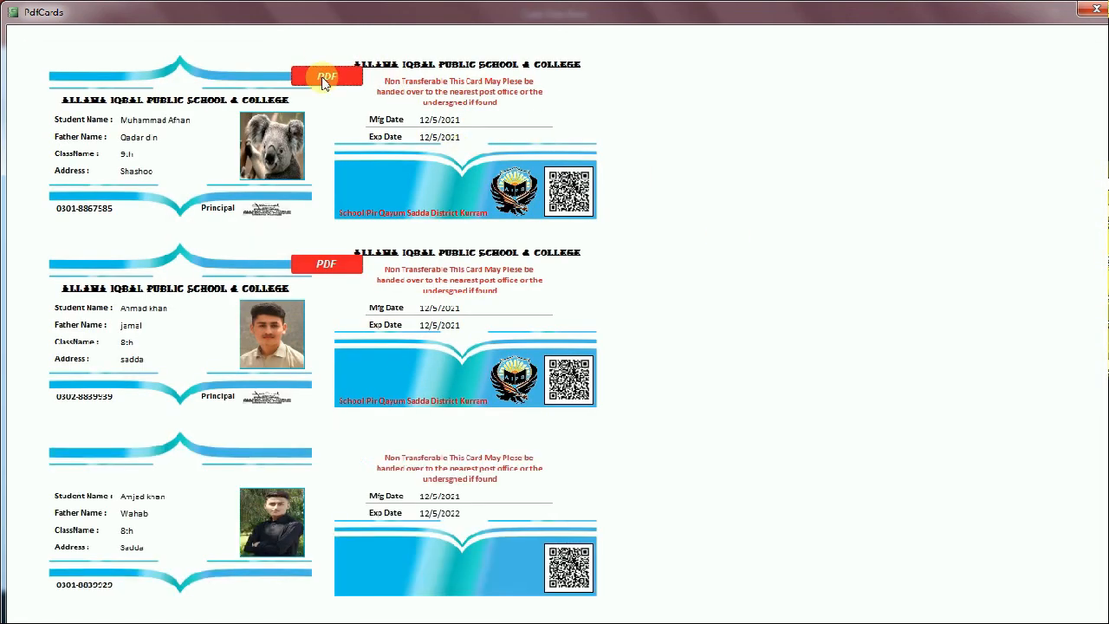
click(326, 75)
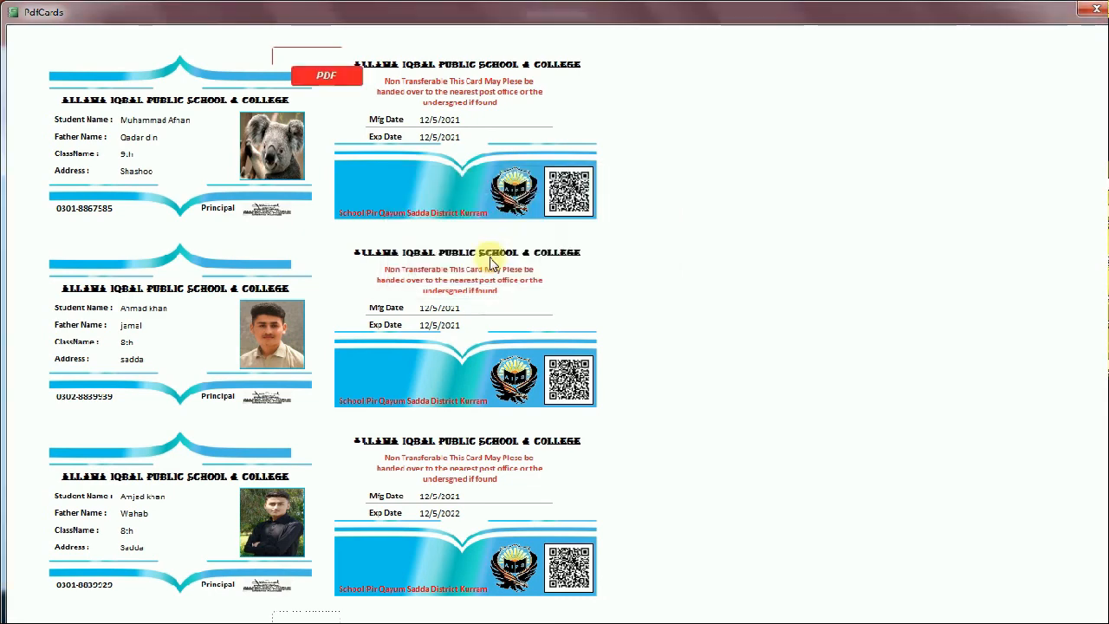
click(1089, 9)
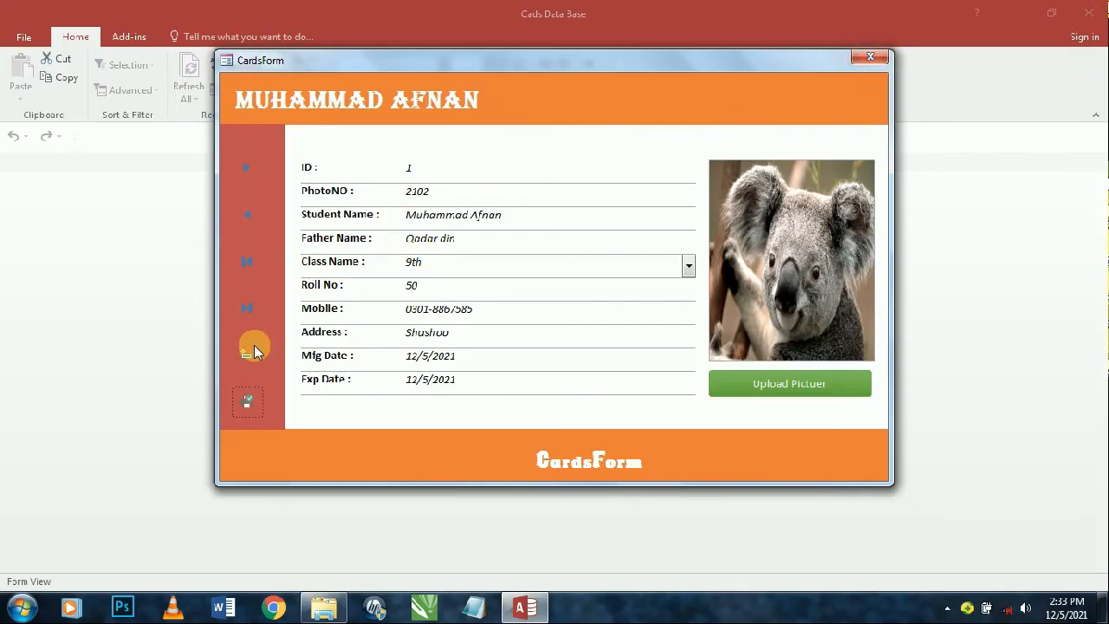
- Add a new record with PhotoNO 888, student name marjan, father wajid, and the card dates
click(245, 171)
click(245, 171)
click(245, 170)
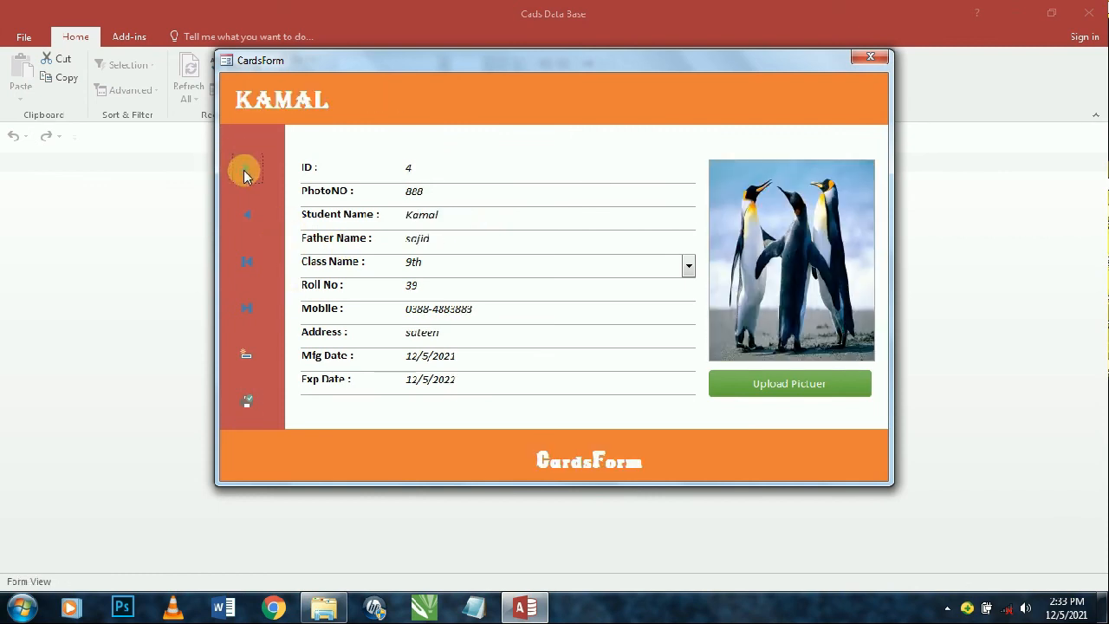
click(247, 169)
click(512, 193)
text(888)
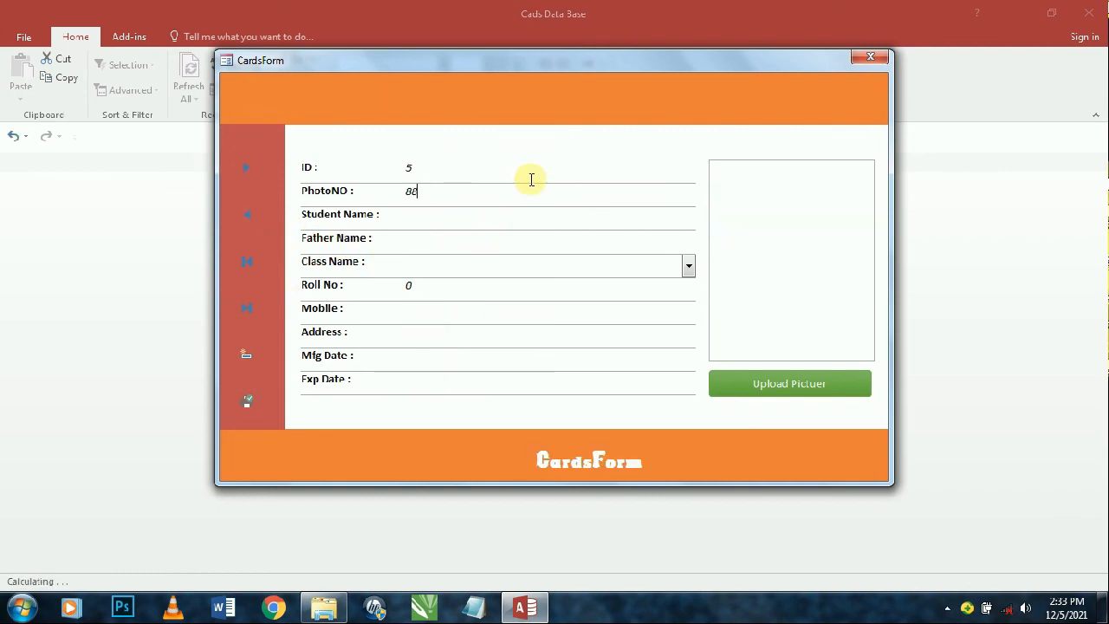
key(Tab)
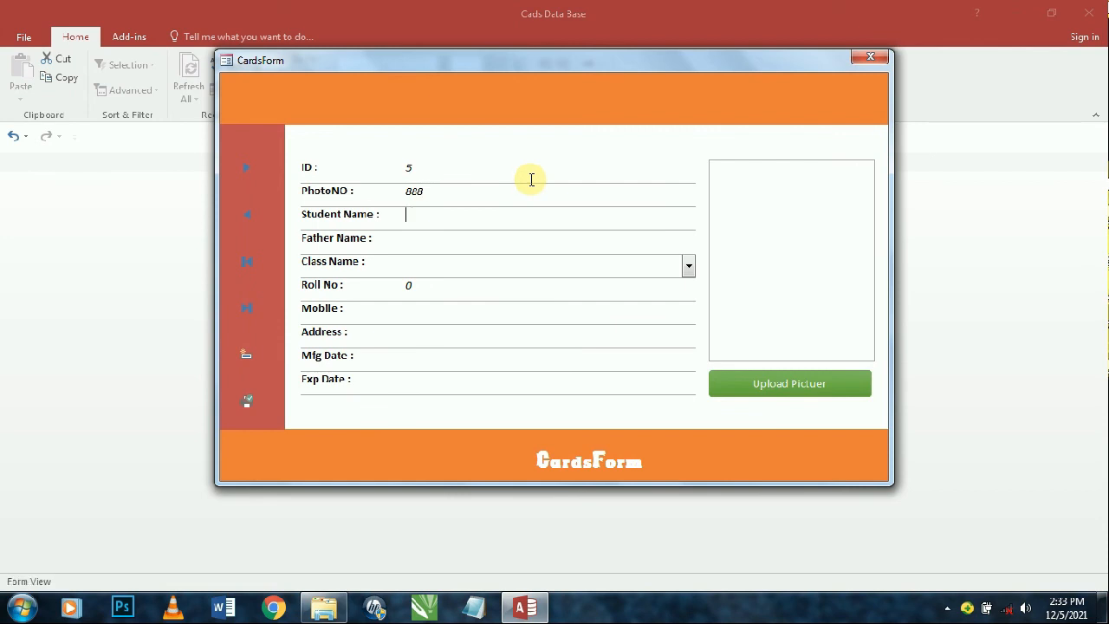
text(marjan)
key(Tab)
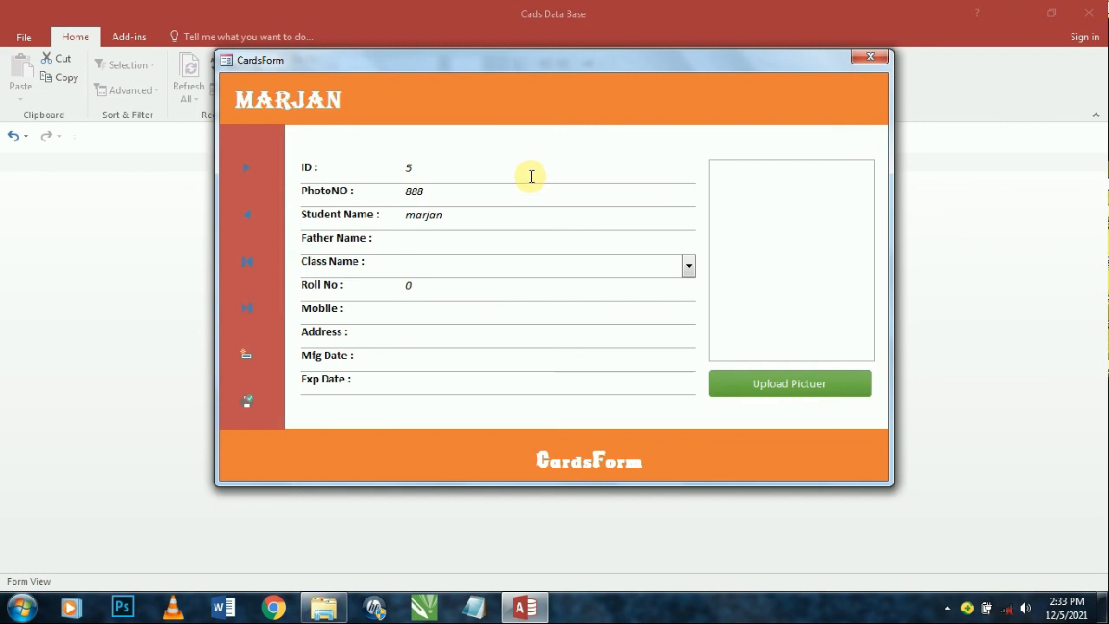
text(wajid)
key(Tab)
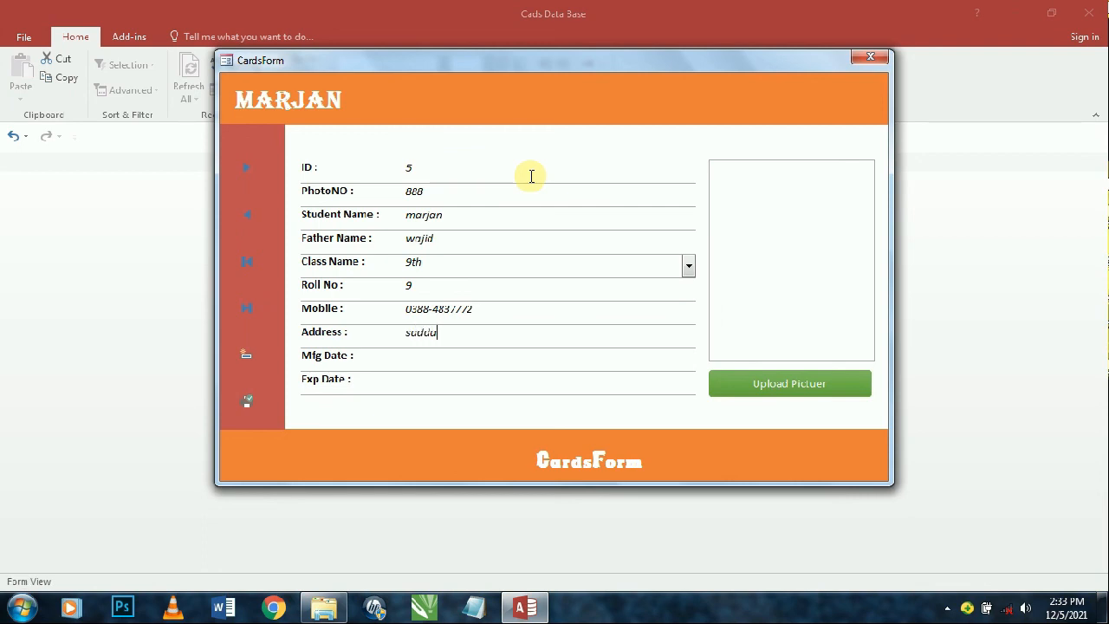
key(Tab)
key(ctrl+semicolon)
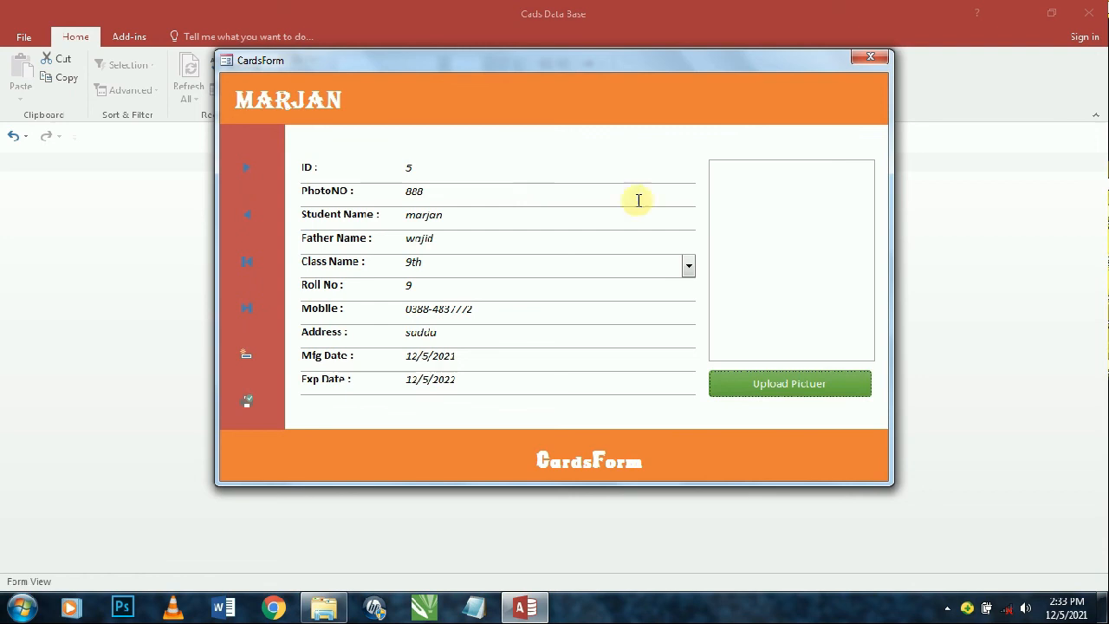
- Attach Jellyfish.jpg from Sample Pictures as the new student's photo
click(788, 382)
click(680, 253)
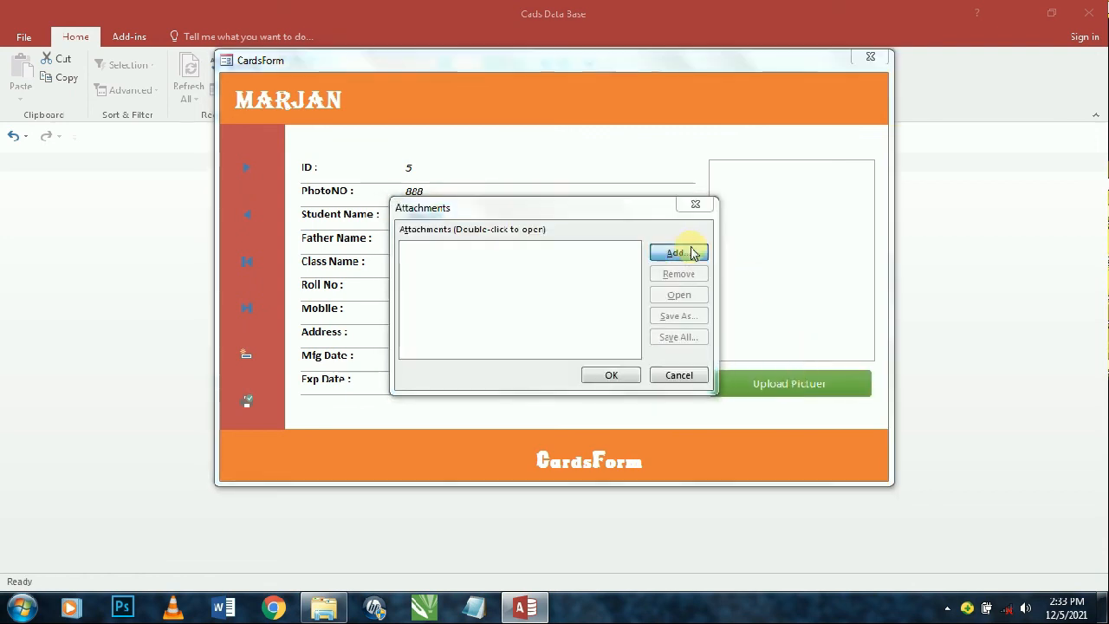
drag(630, 310, 630, 318)
click(545, 440)
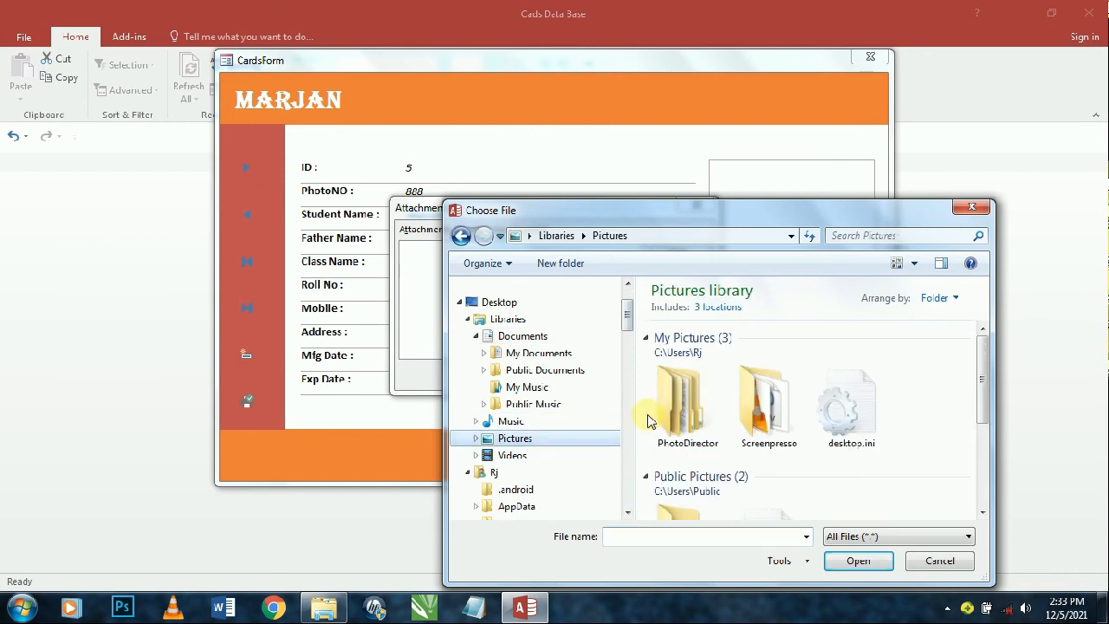
double_click(772, 394)
scroll(805, 384, down, 3)
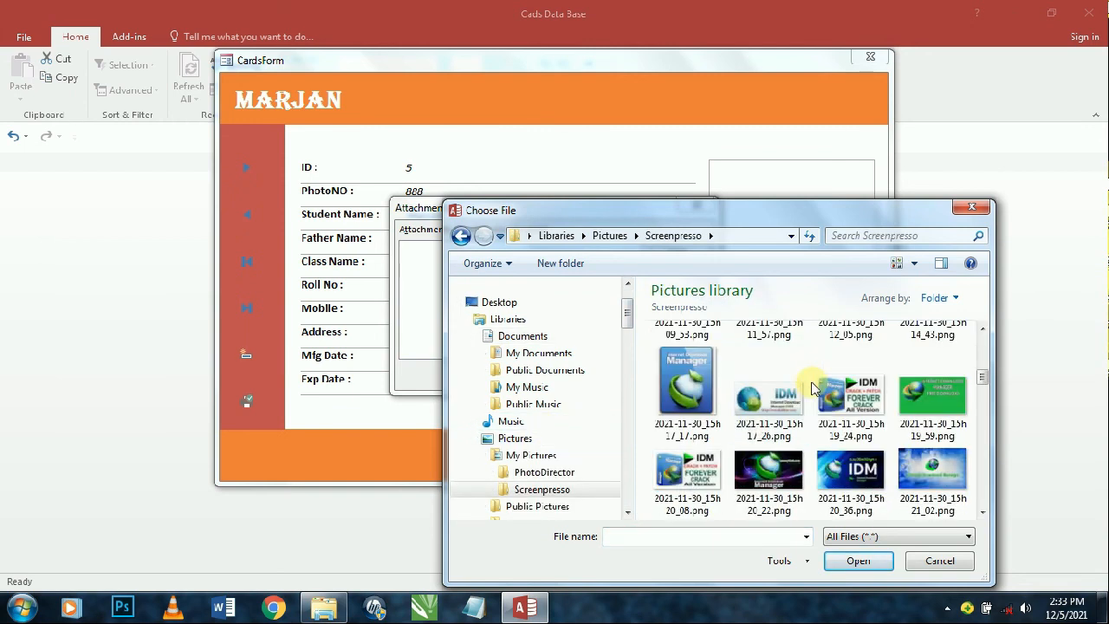
scroll(810, 388, up, 2)
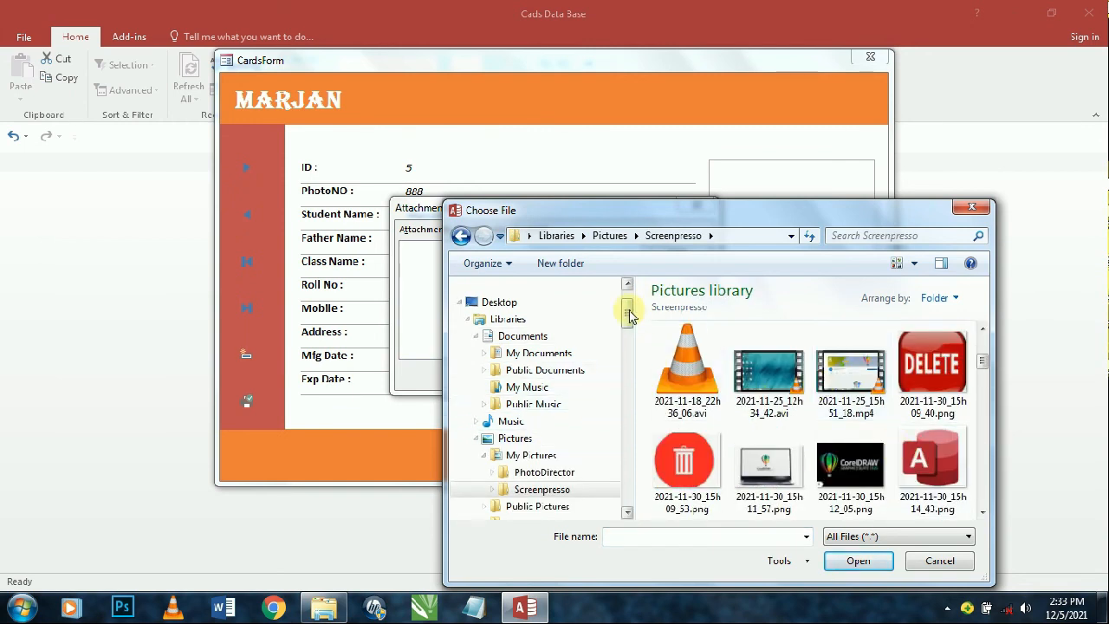
drag(630, 309, 629, 317)
click(520, 404)
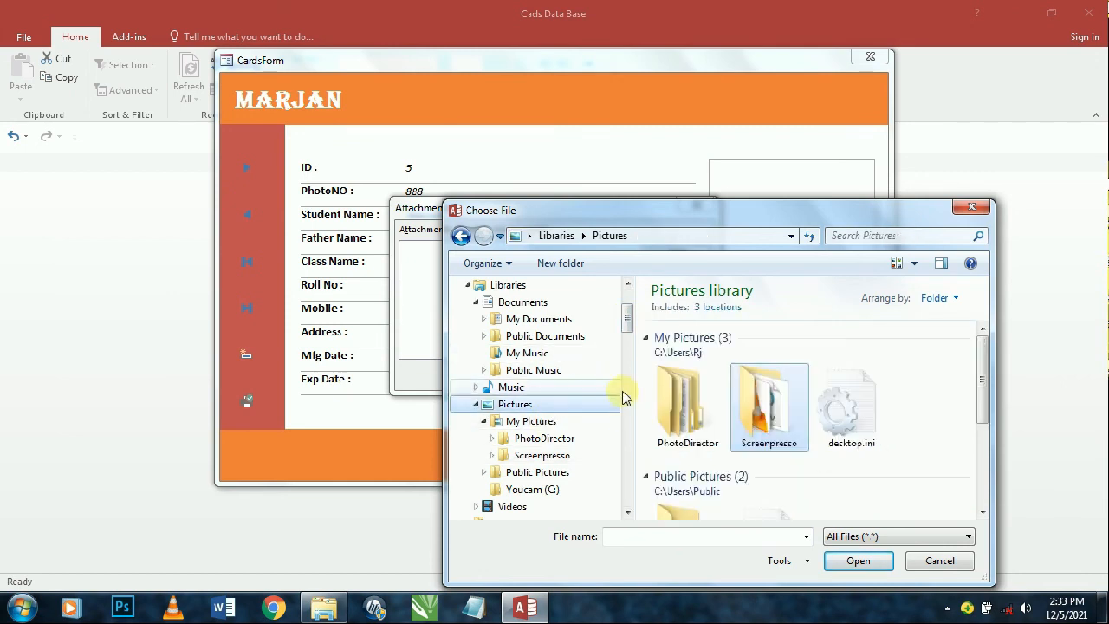
scroll(759, 414, down, 3)
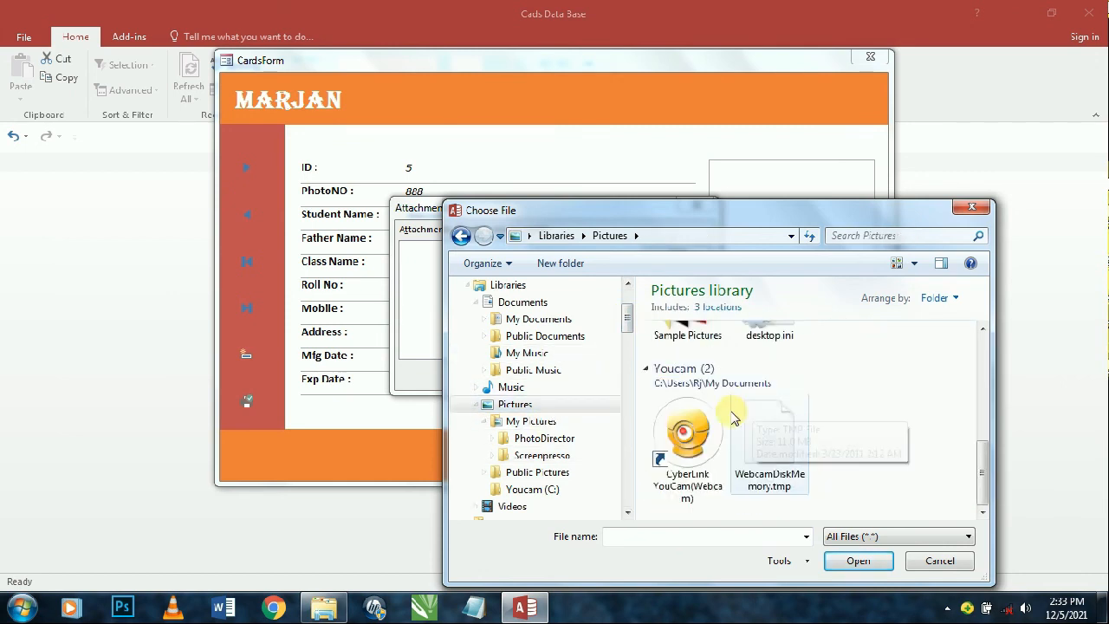
double_click(688, 333)
click(686, 457)
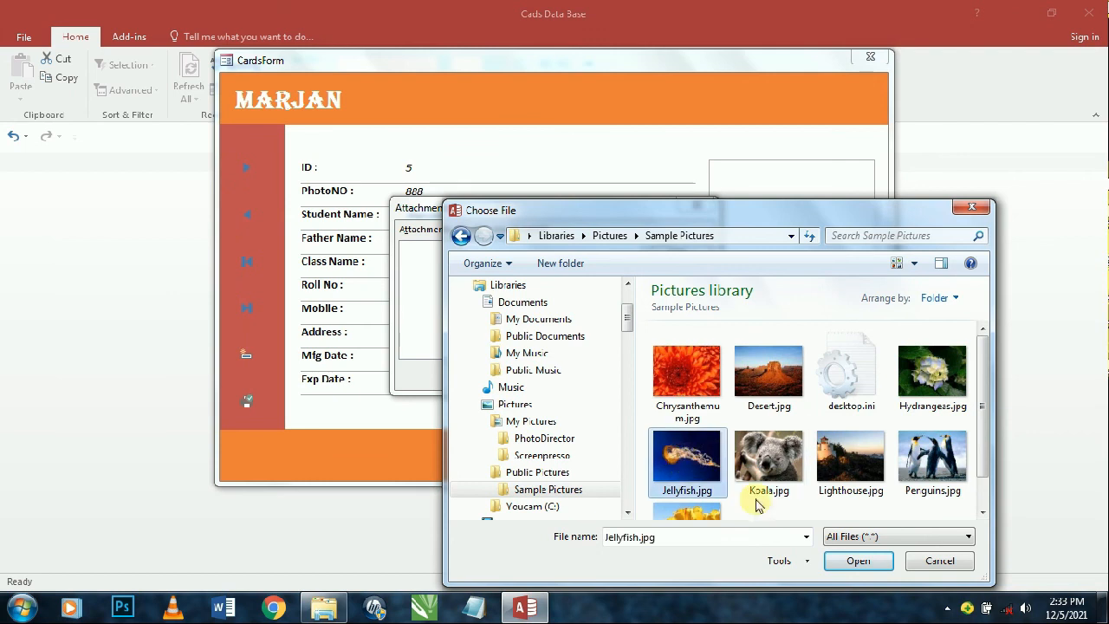
click(858, 561)
click(611, 375)
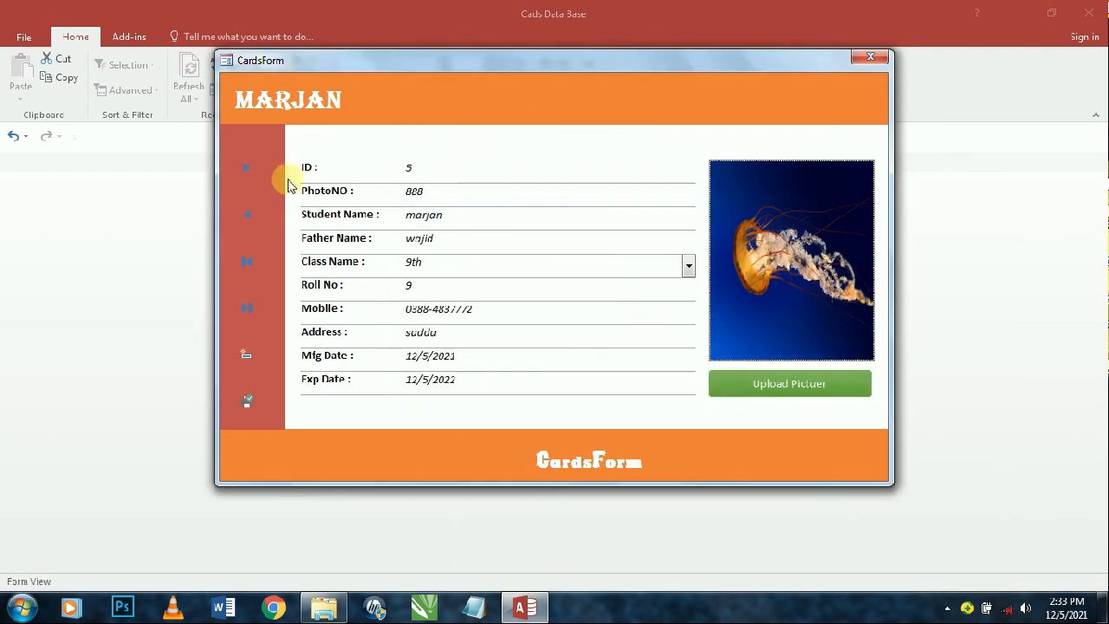
- Close Adobe Reader and re-export the cards report as PdfCards05 December 2021.pdf on the desktop
click(243, 166)
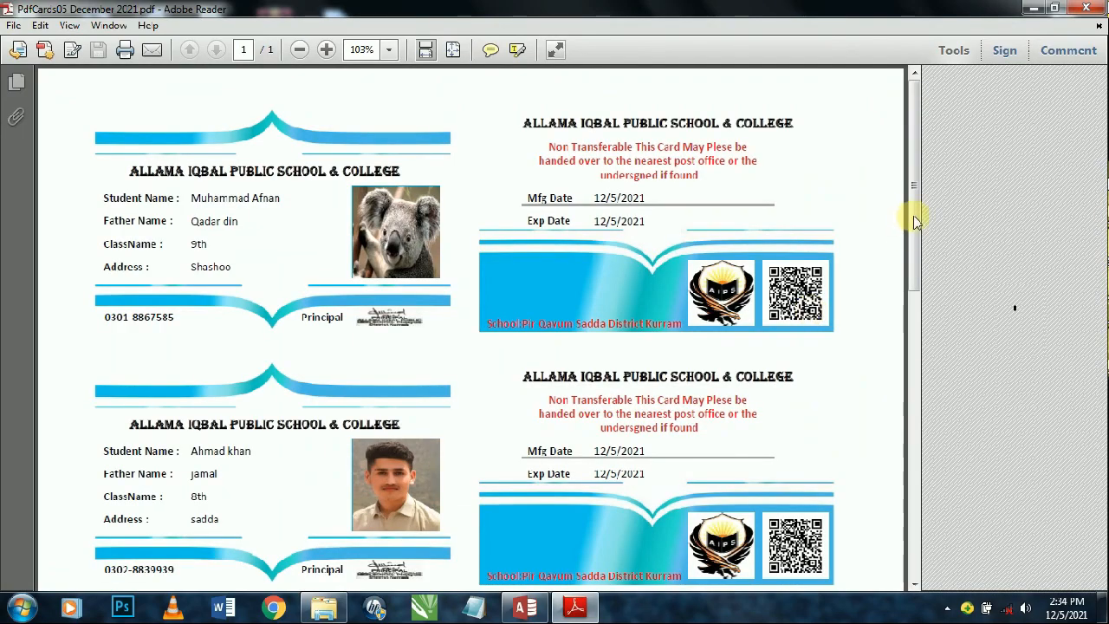
drag(916, 221, 920, 507)
click(1102, 4)
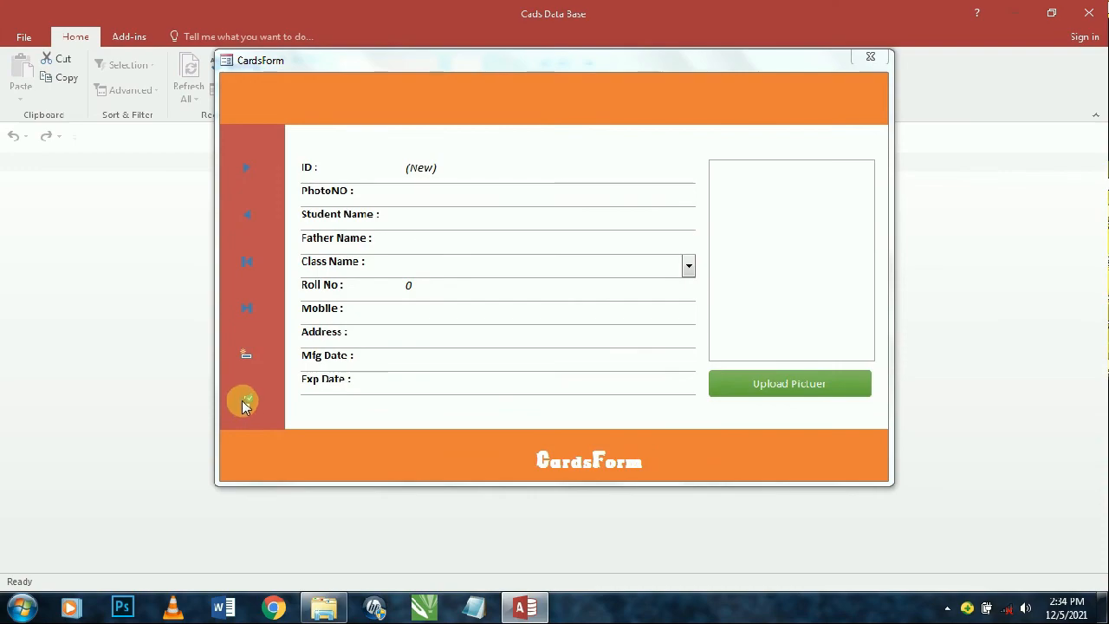
click(244, 401)
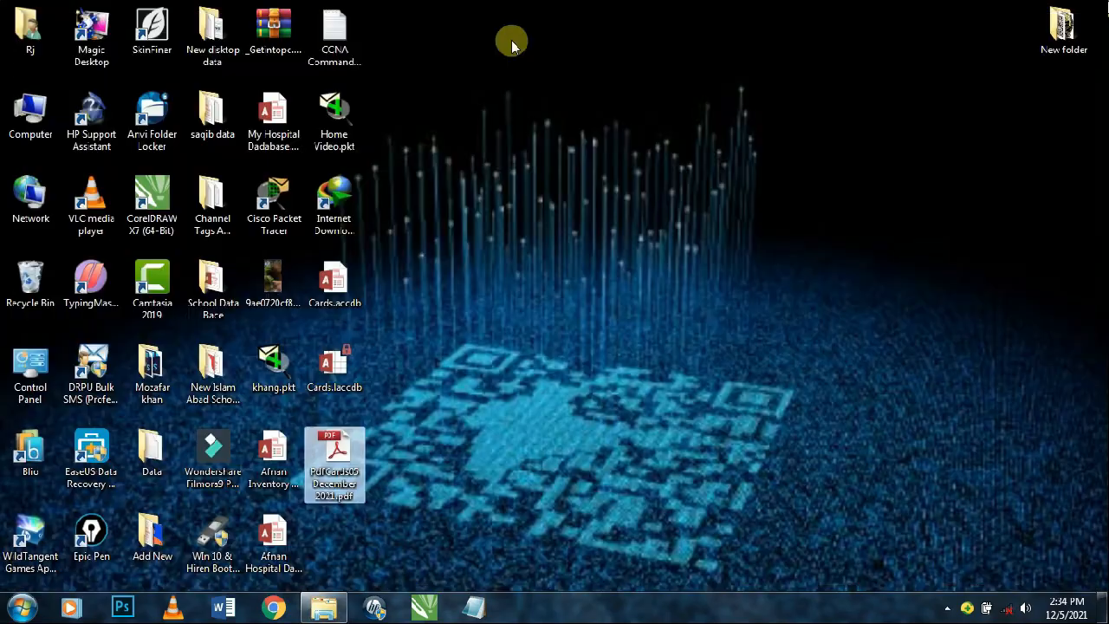
right_click(511, 40)
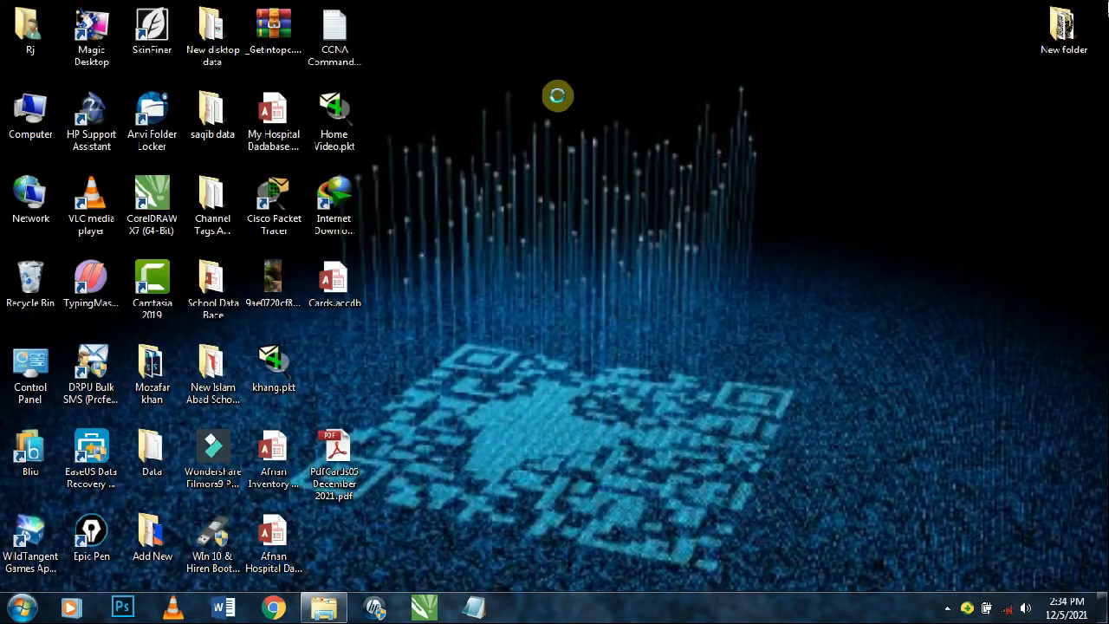
click(558, 90)
double_click(323, 459)
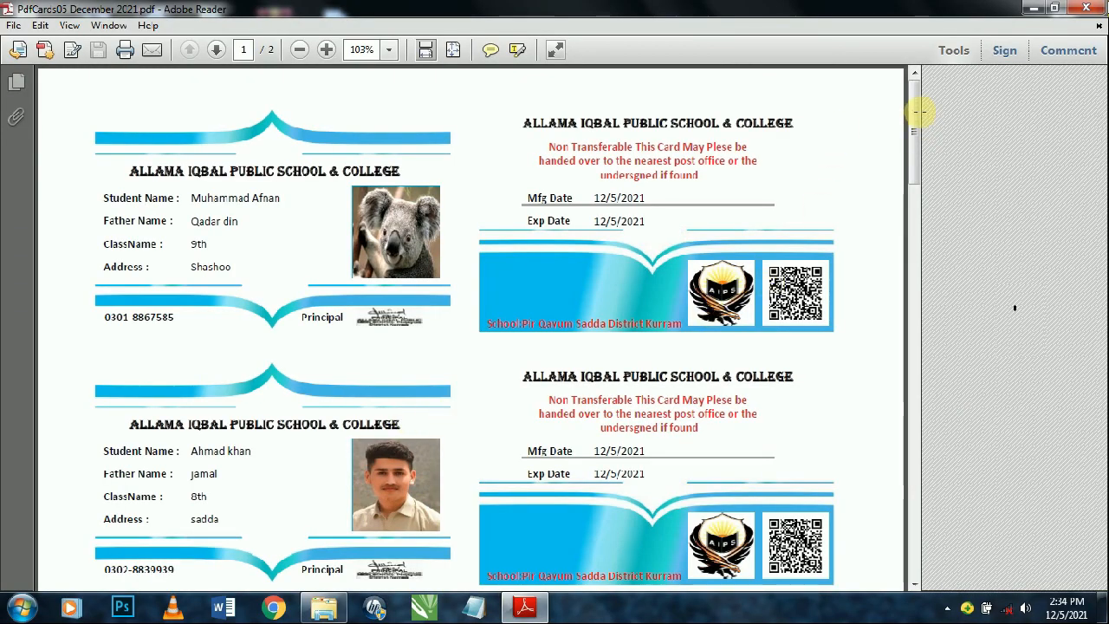
mouse_move(914, 168)
mouse_down()
mouse_move(916, 366)
mouse_move(907, 155)
mouse_up()
drag(915, 193, 927, 149)
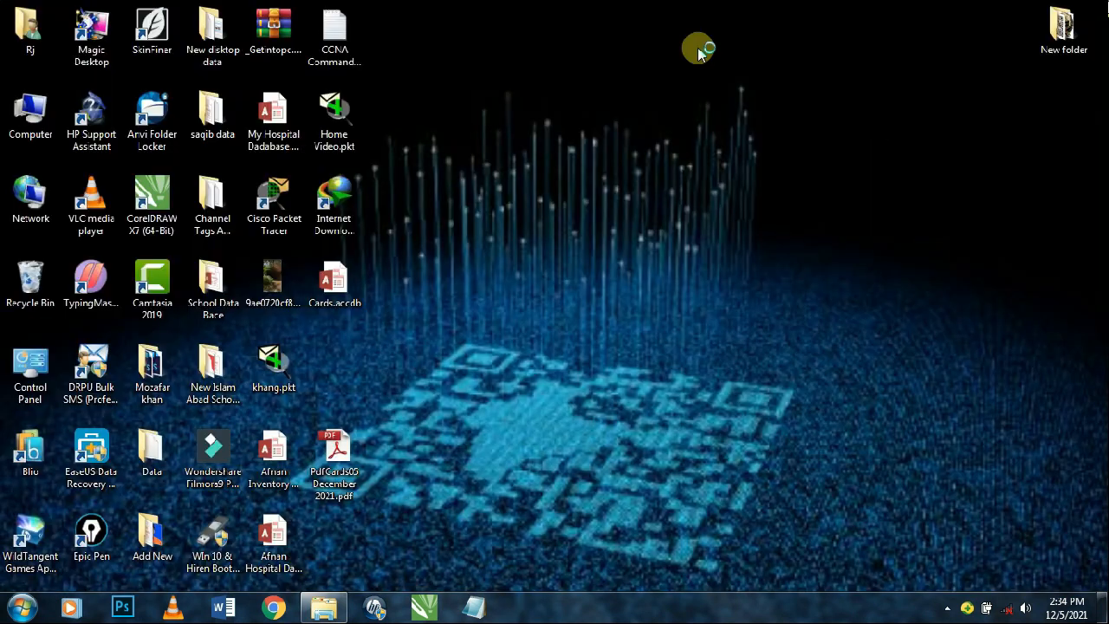
right_click(699, 50)
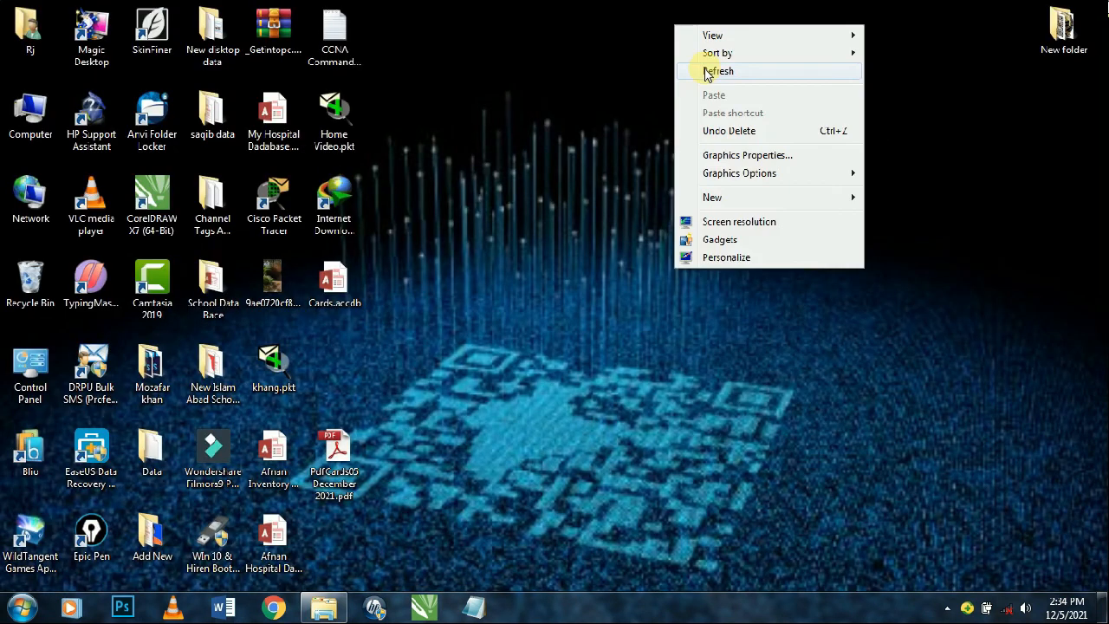
click(688, 73)
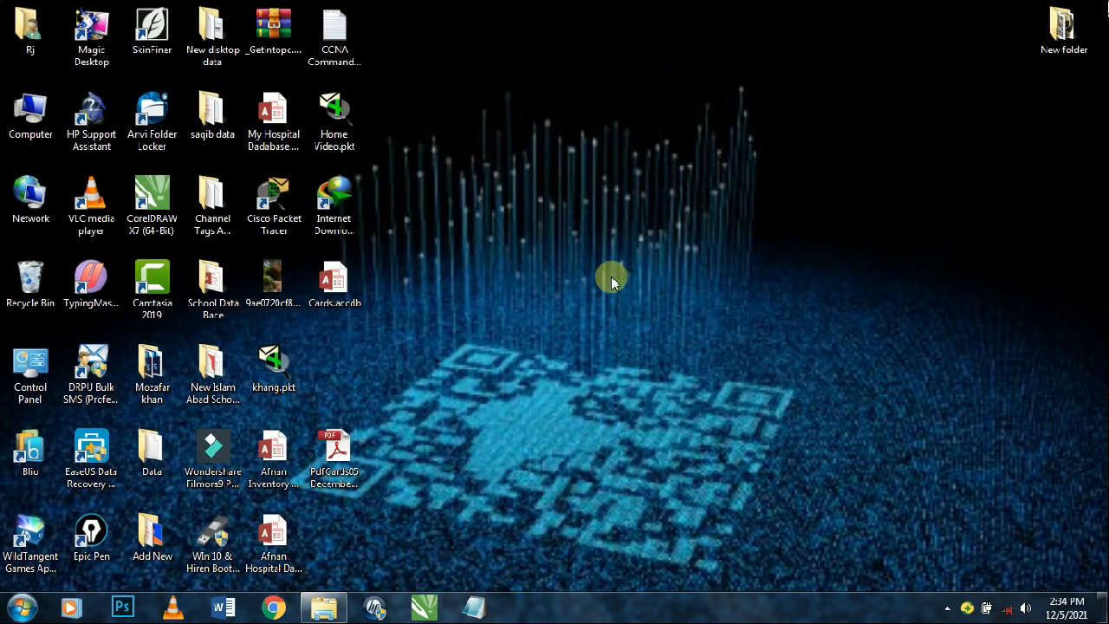